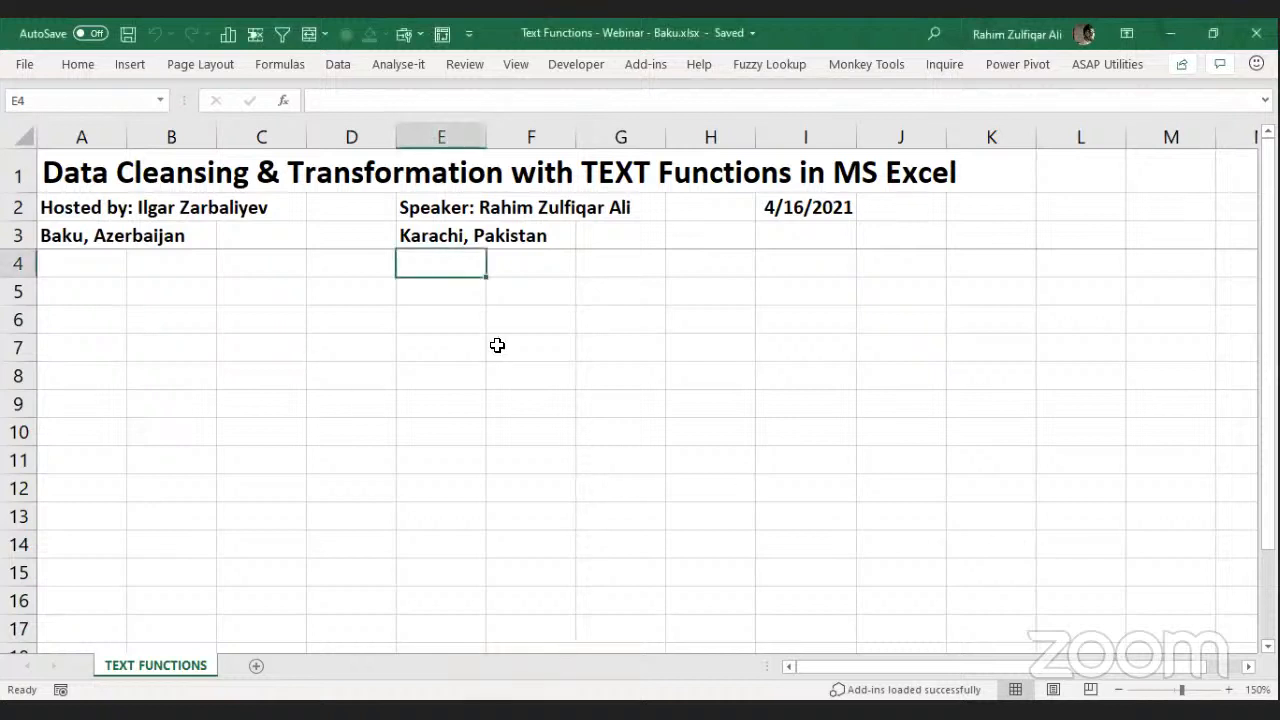
Zoom the sheet view in to 190%.
{"action": "left_click", "coordinate": [648, 298]}
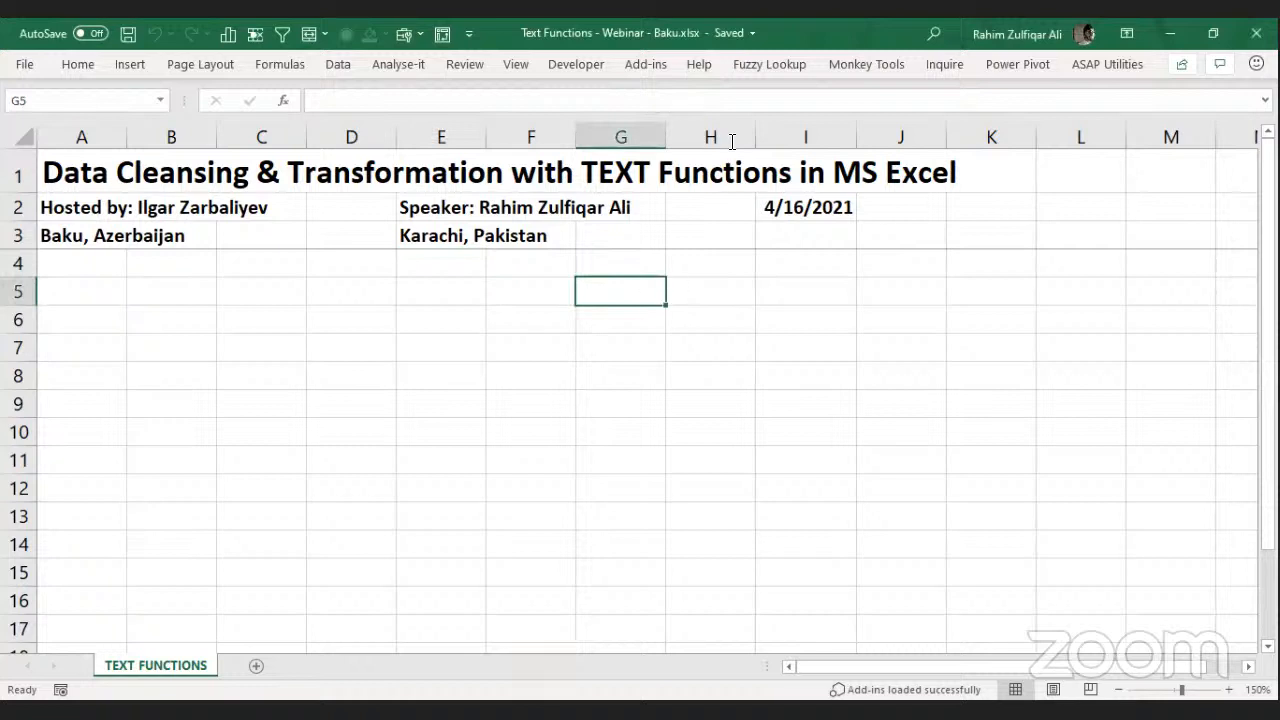
{"action": "key", "text": "Left"}
{"action": "key", "text": "Left"}
{"action": "key", "text": "Left"}
{"action": "key", "text": "Left"}
{"action": "key", "text": "Left"}
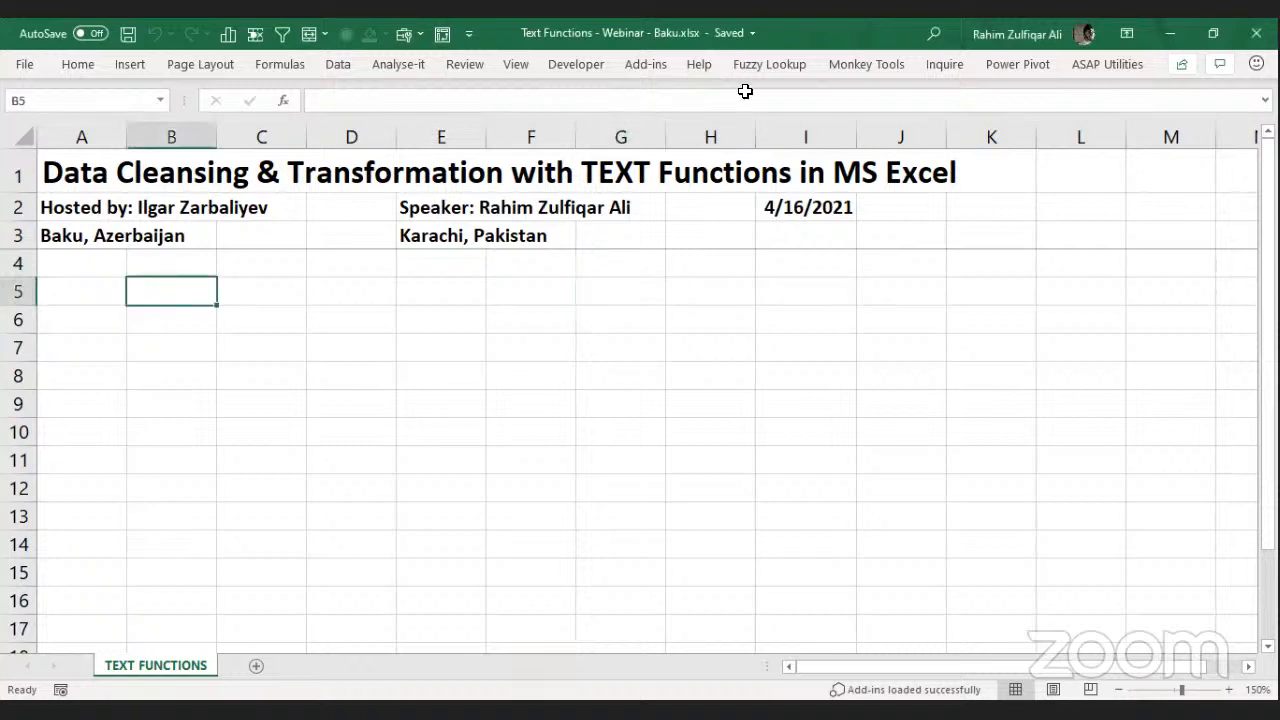
{"action": "left_click", "coordinate": [565, 318]}
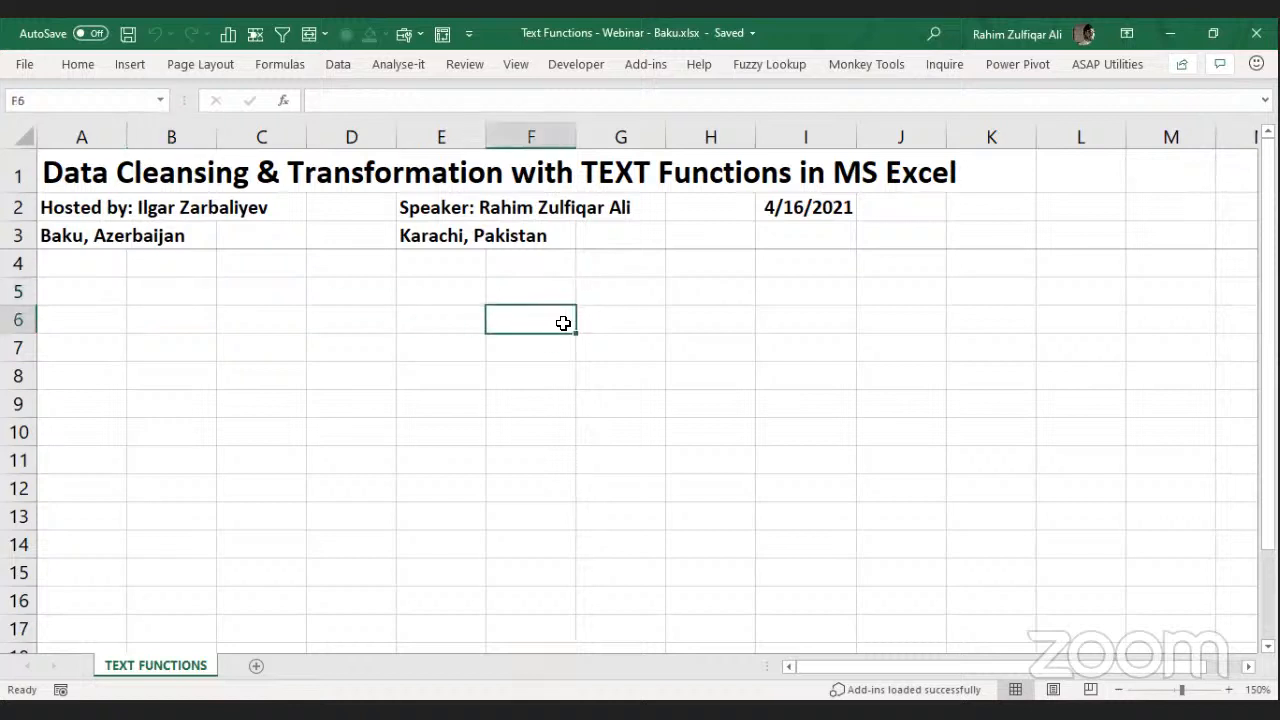
{"action": "left_click", "coordinate": [731, 385]}
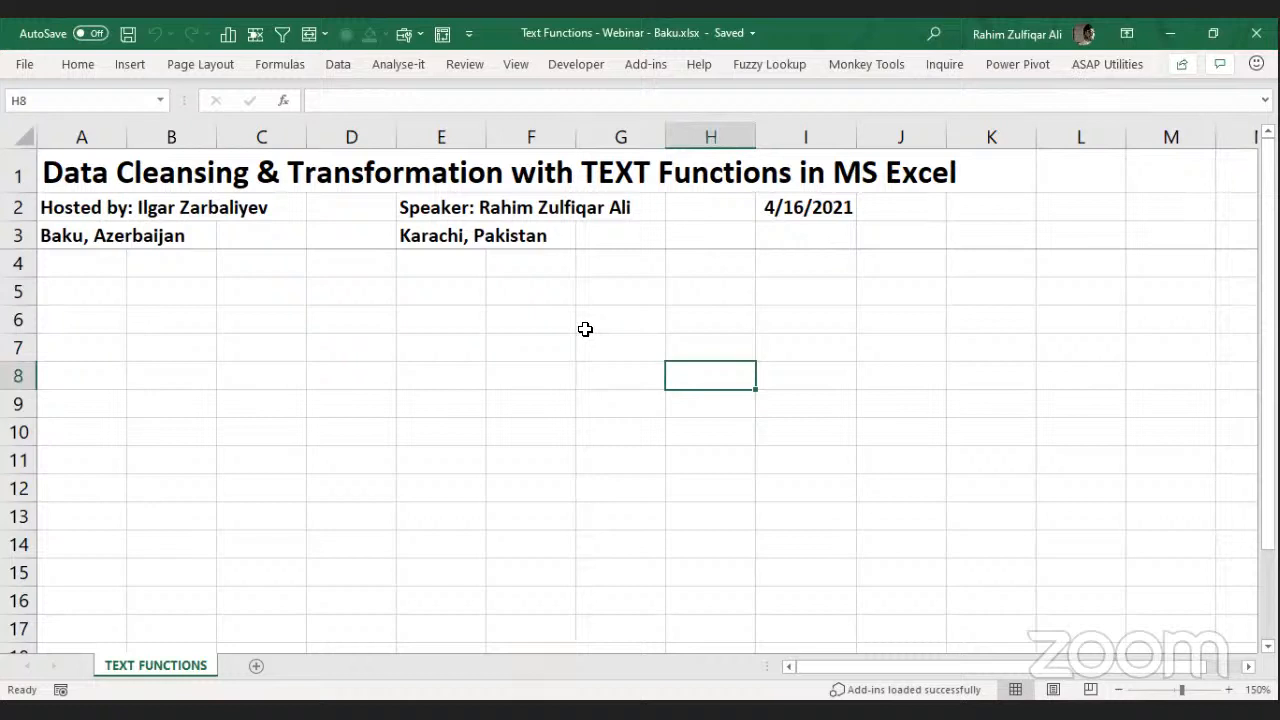
{"action": "left_click", "coordinate": [441, 292]}
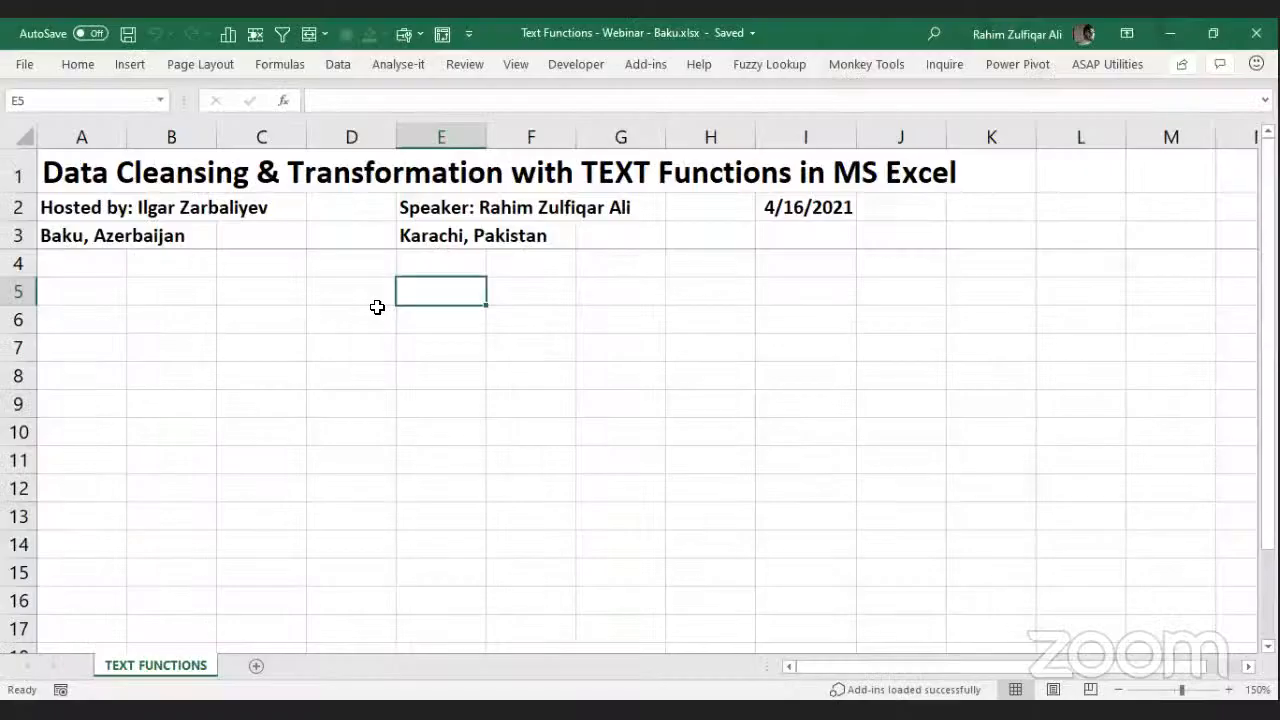
{"action": "left_click", "coordinate": [380, 310]}
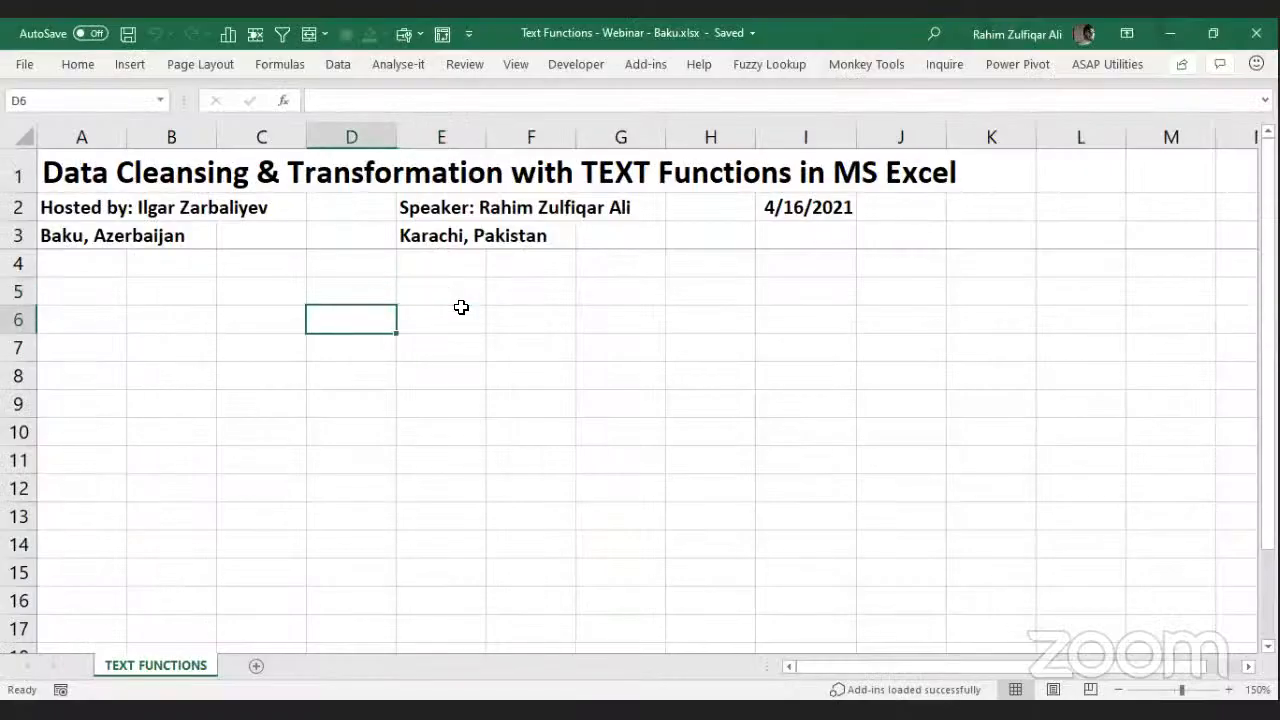
{"action": "key", "text": "Home"}
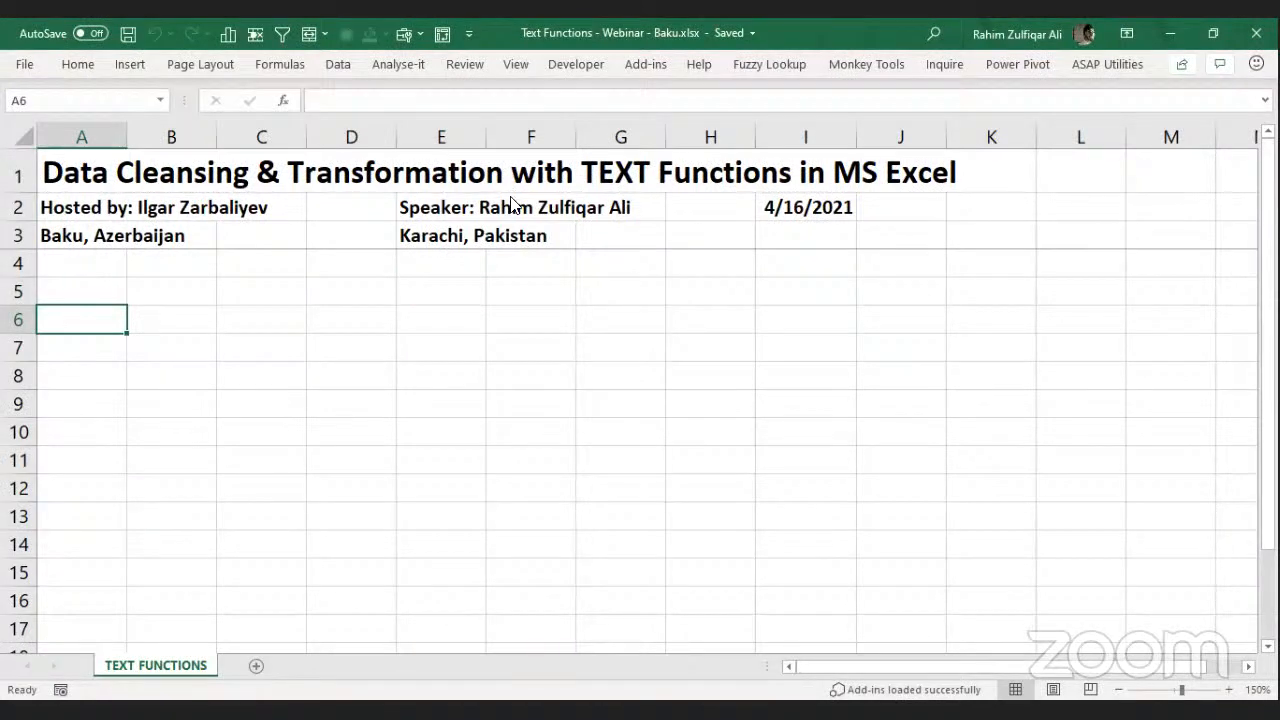
{"action": "key", "text": "Up"}
{"action": "key", "text": "Right"}
{"action": "key", "text": "Right"}
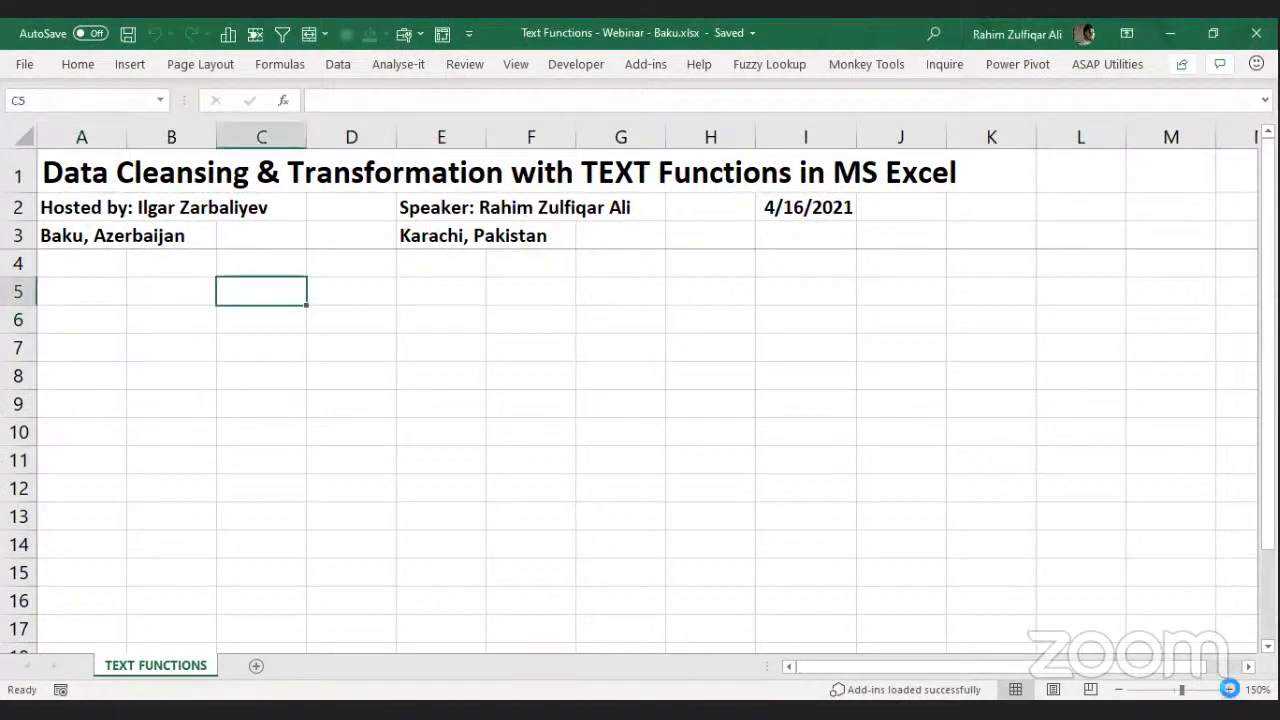
{"action": "left_click", "coordinate": [1226, 690]}
{"action": "left_click", "coordinate": [1226, 690]}
{"action": "left_click", "coordinate": [1226, 690]}
{"action": "left_click", "coordinate": [1224, 690]}
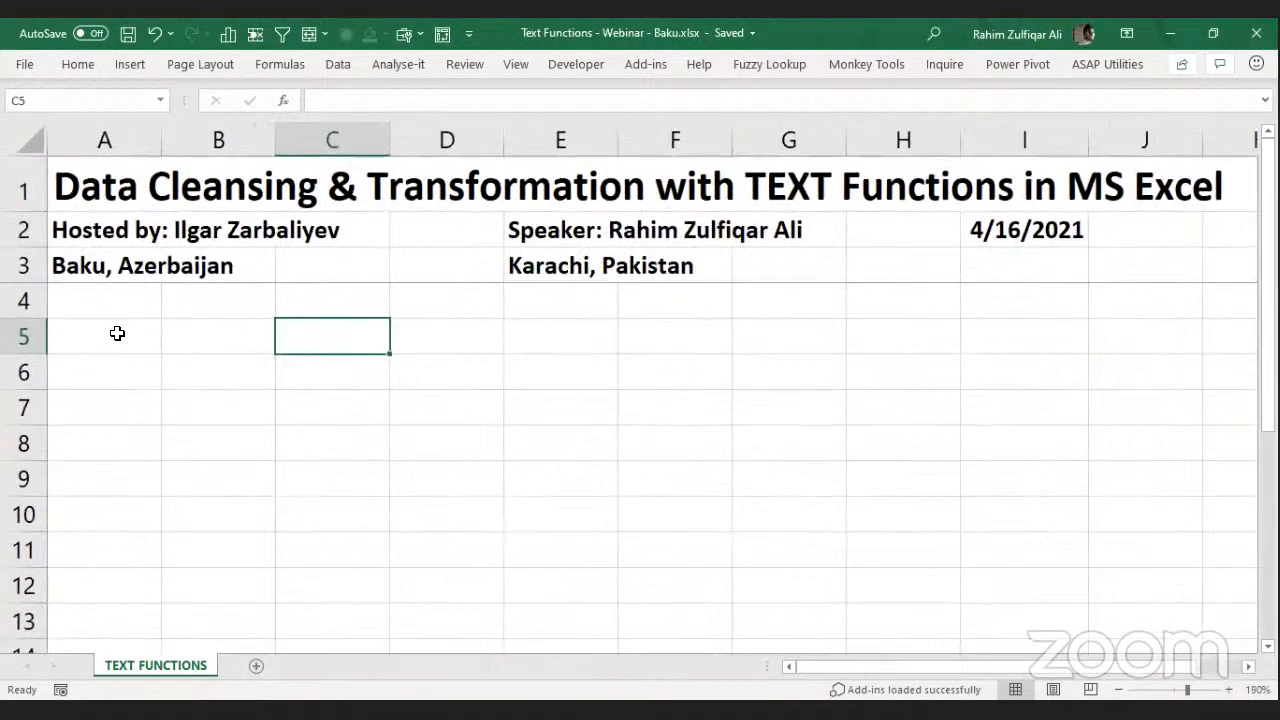
Type the labels Formula in A4 and Function in A5.
{"action": "left_click", "coordinate": [114, 334]}
{"action": "left_click", "coordinate": [114, 303]}
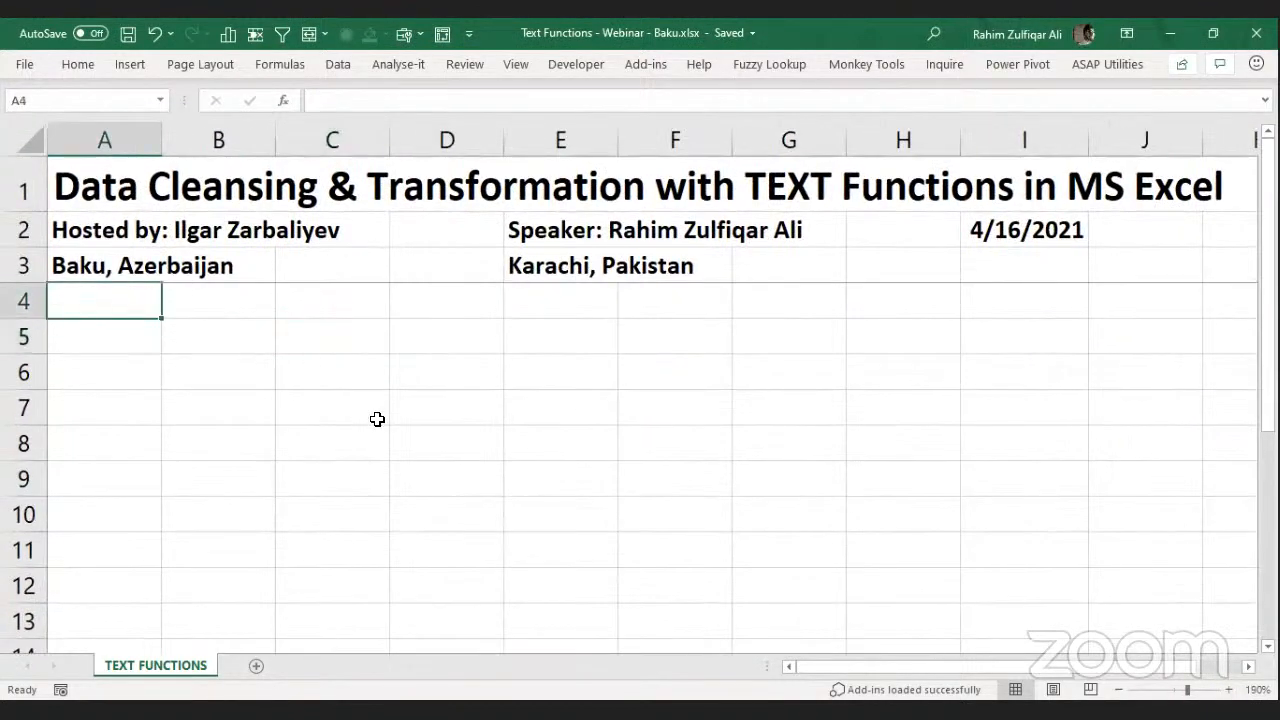
{"action": "type", "text": "Formula"}
{"action": "key", "text": "Return"}
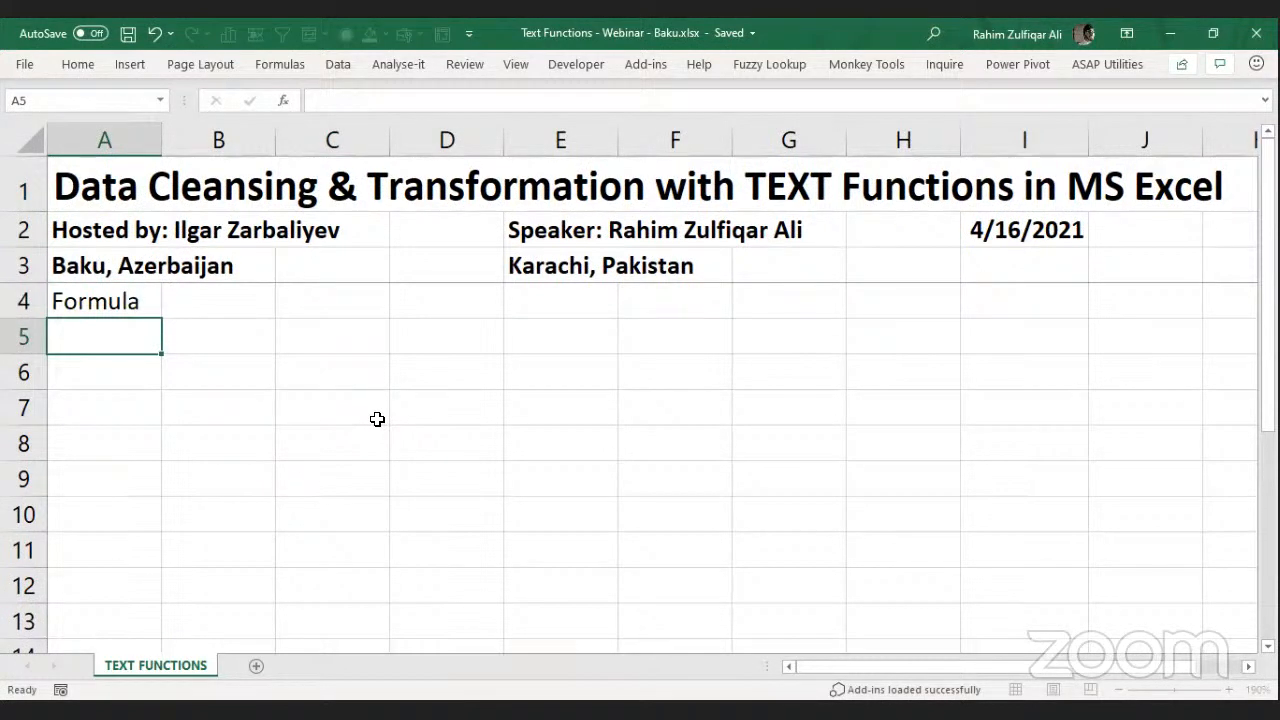
{"action": "type", "text": "Function"}
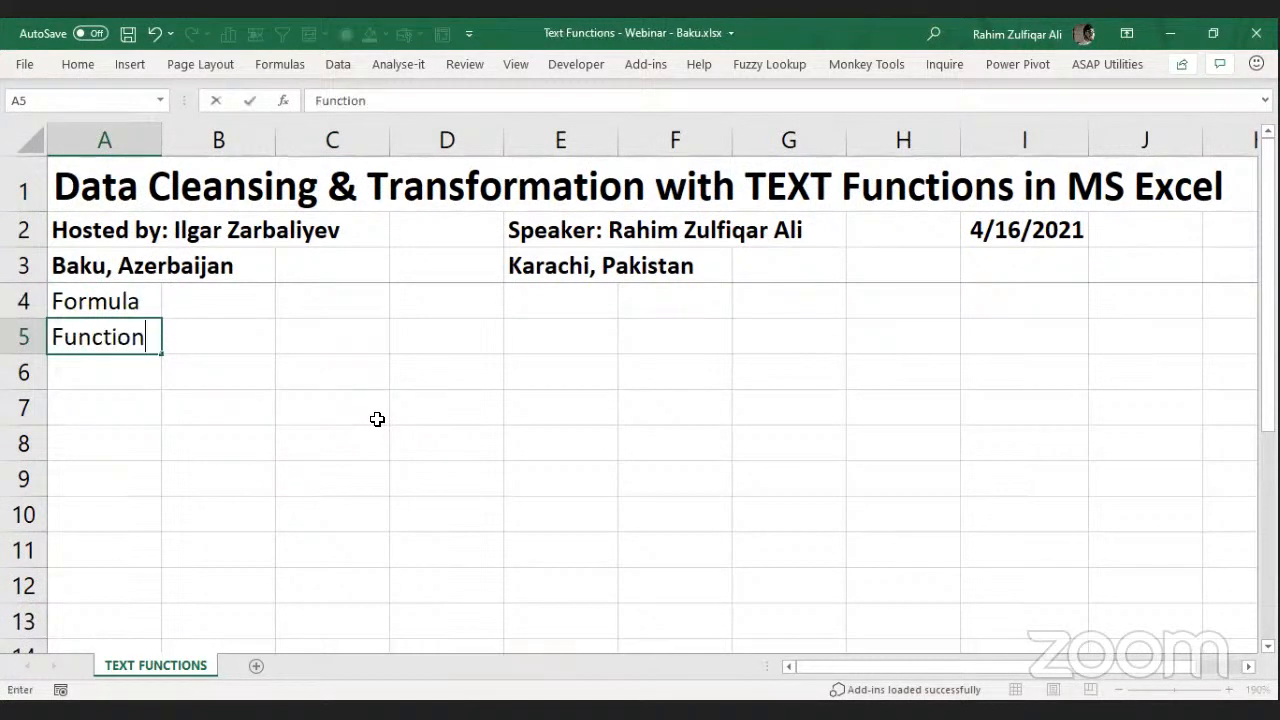
{"action": "key", "text": "Return"}
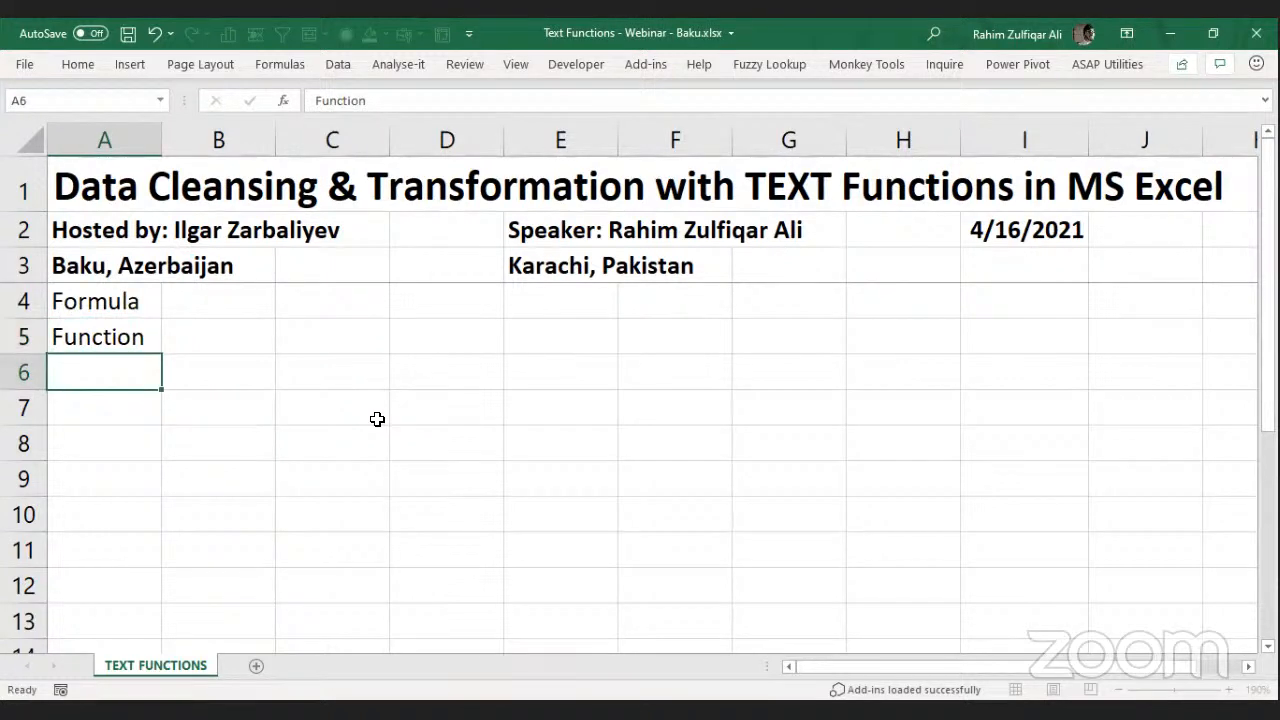
{"action": "key", "text": "Up"}
{"action": "key", "text": "Up"}
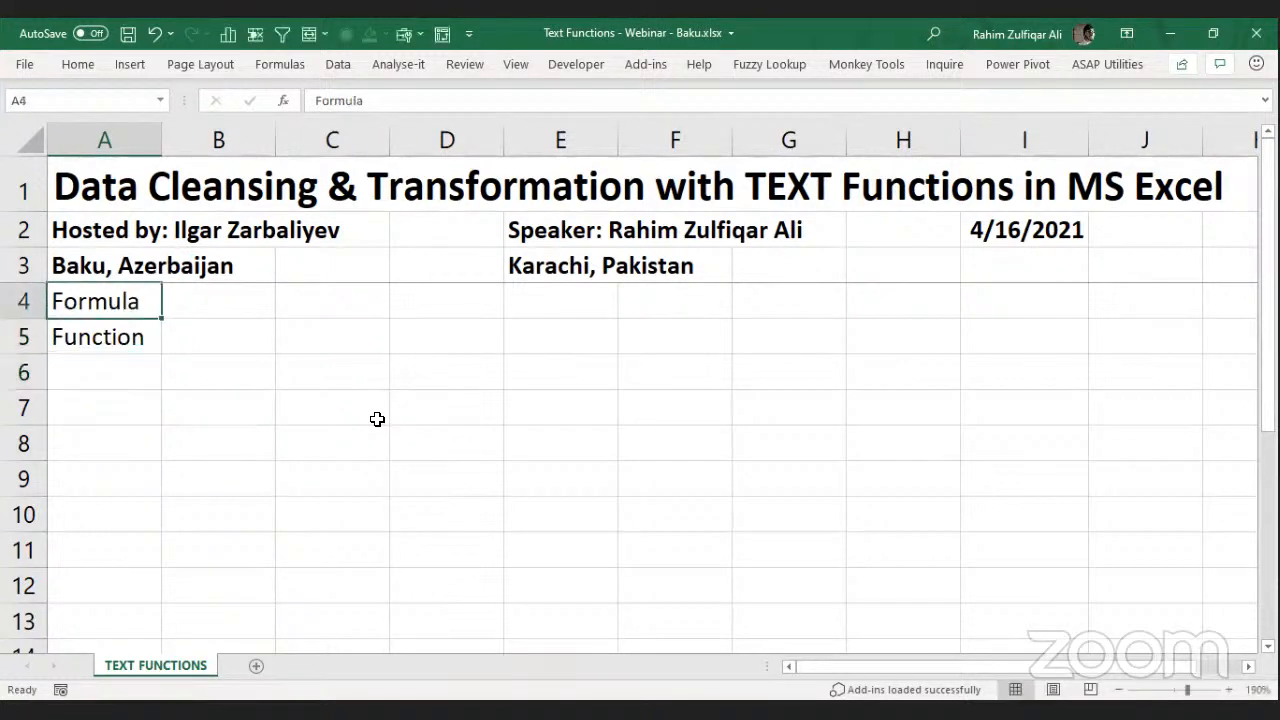
{"action": "left_click", "coordinate": [248, 341]}
{"action": "left_click", "coordinate": [130, 312]}
{"action": "key", "text": "Down"}
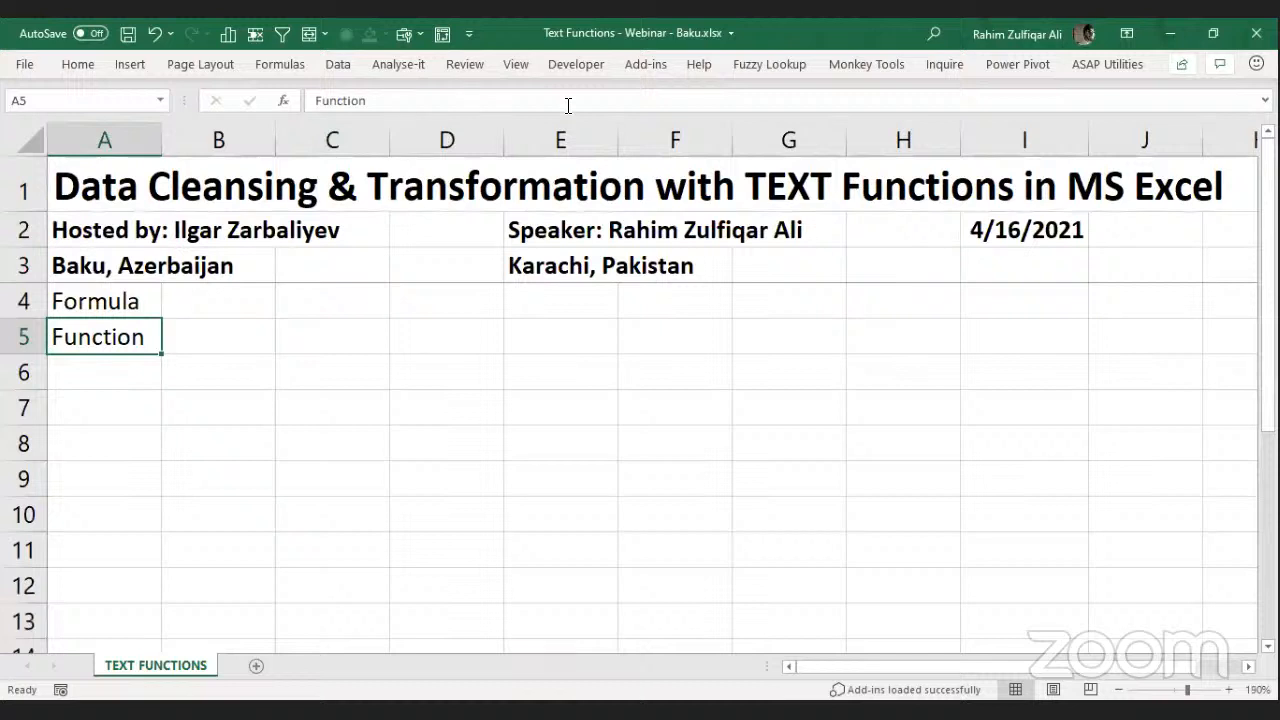
{"action": "key", "text": "ctrl+n"}
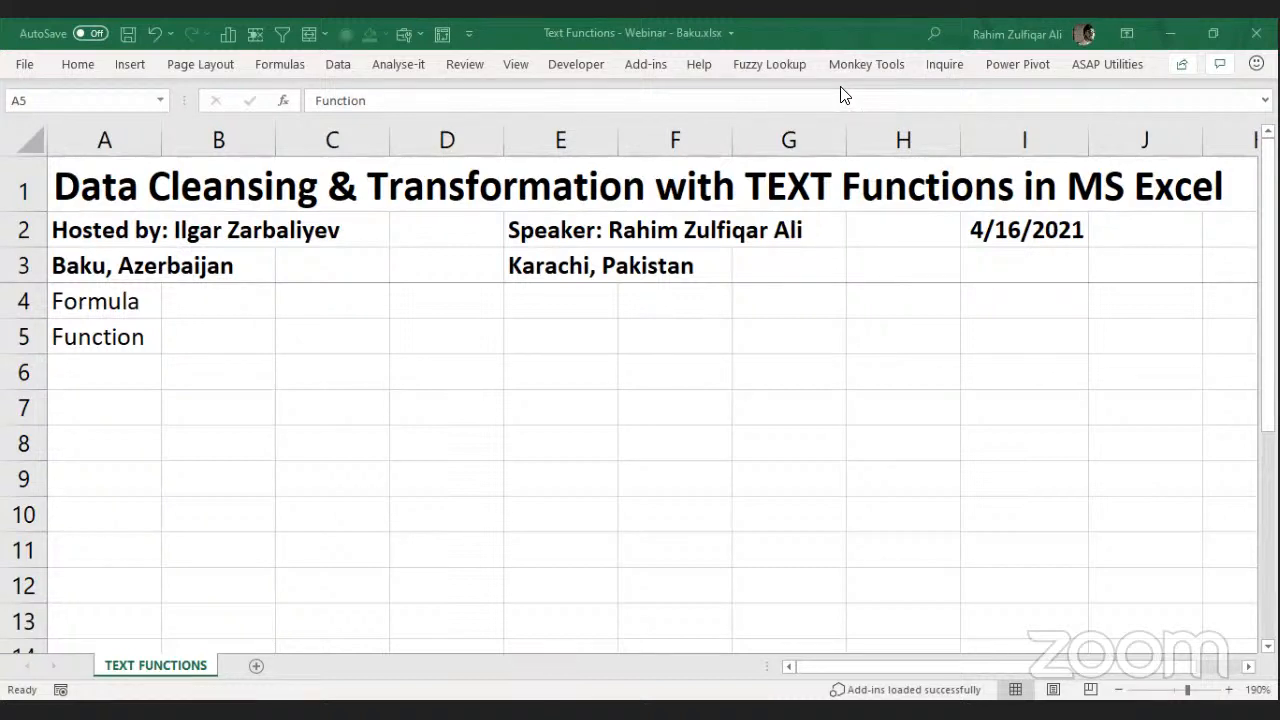
Enter 'A pre defined set of instructions' in B5 and 'Combination of functions in a cell' in B4.
{"action": "left_click", "coordinate": [215, 330]}
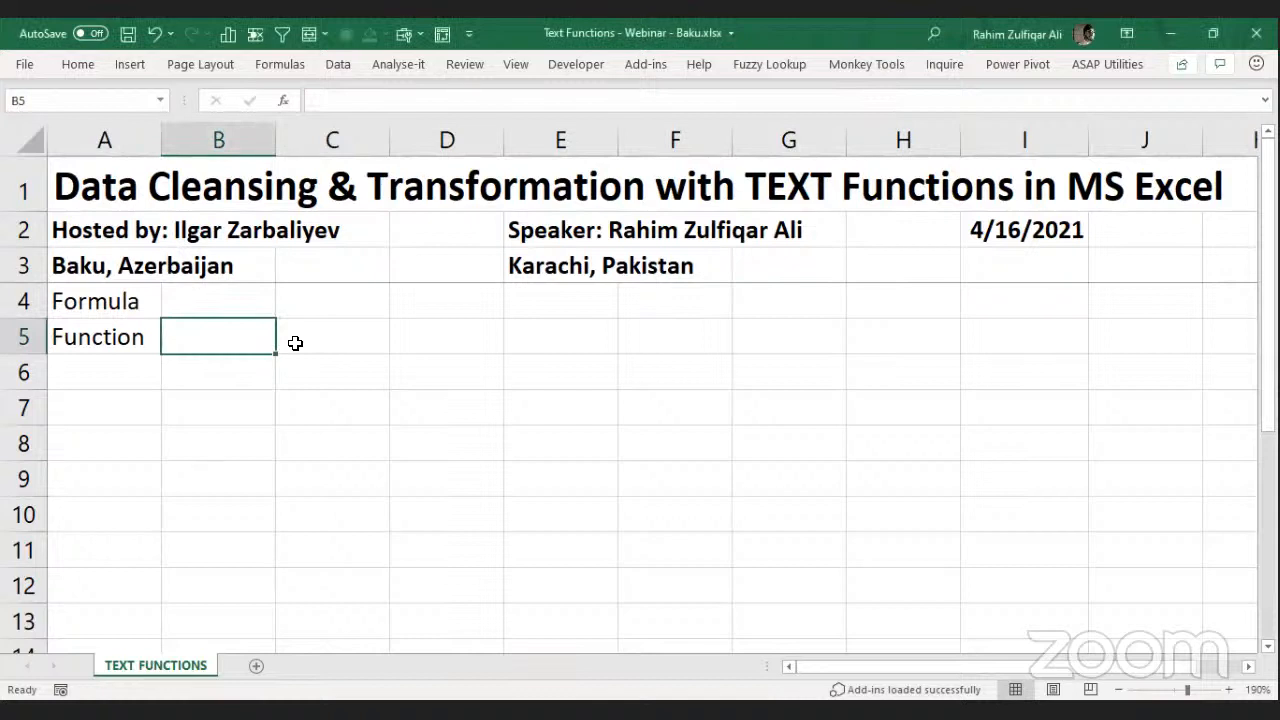
{"action": "type", "text": "A pre"}
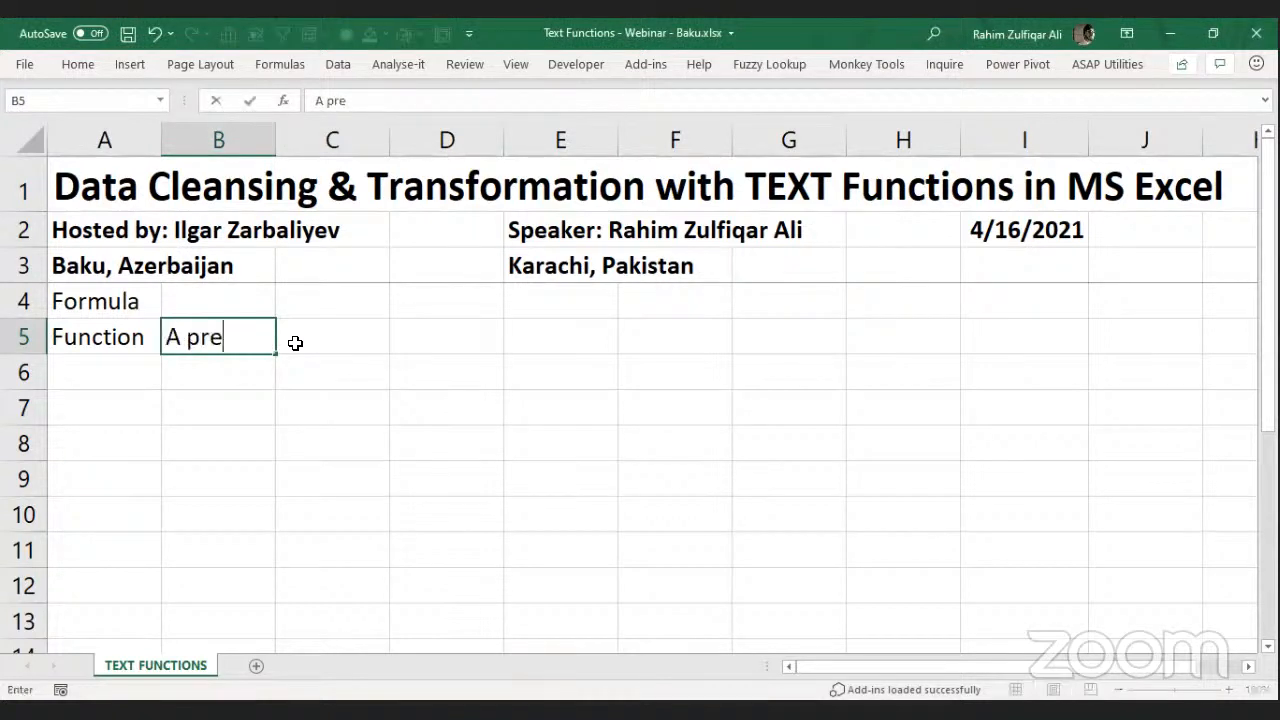
{"action": "type", "text": " defined "}
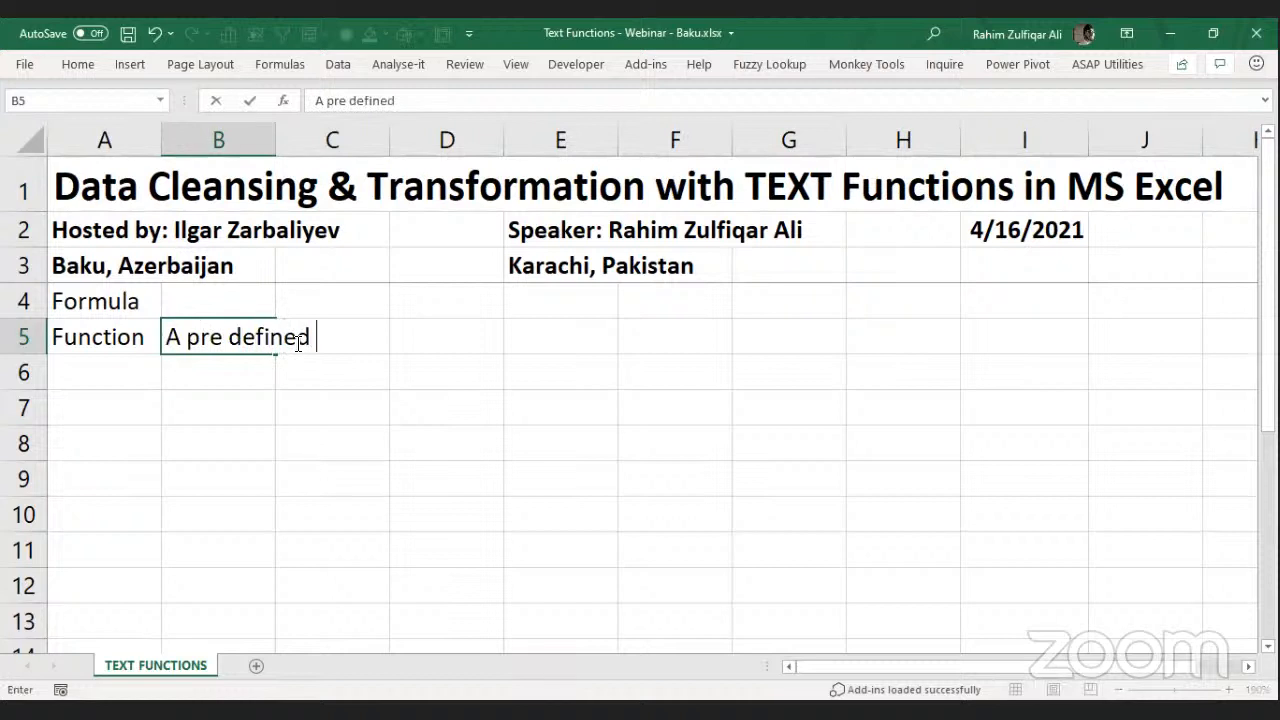
{"action": "type", "text": "set of in"}
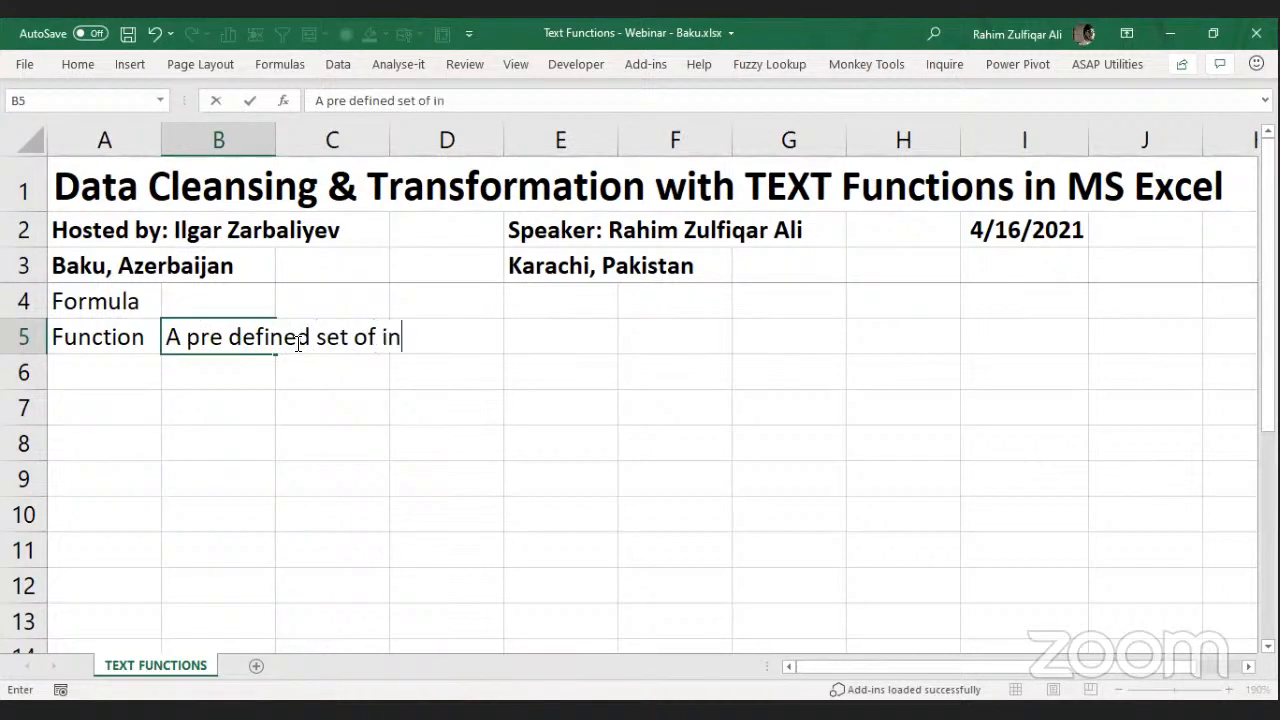
{"action": "type", "text": "structions"}
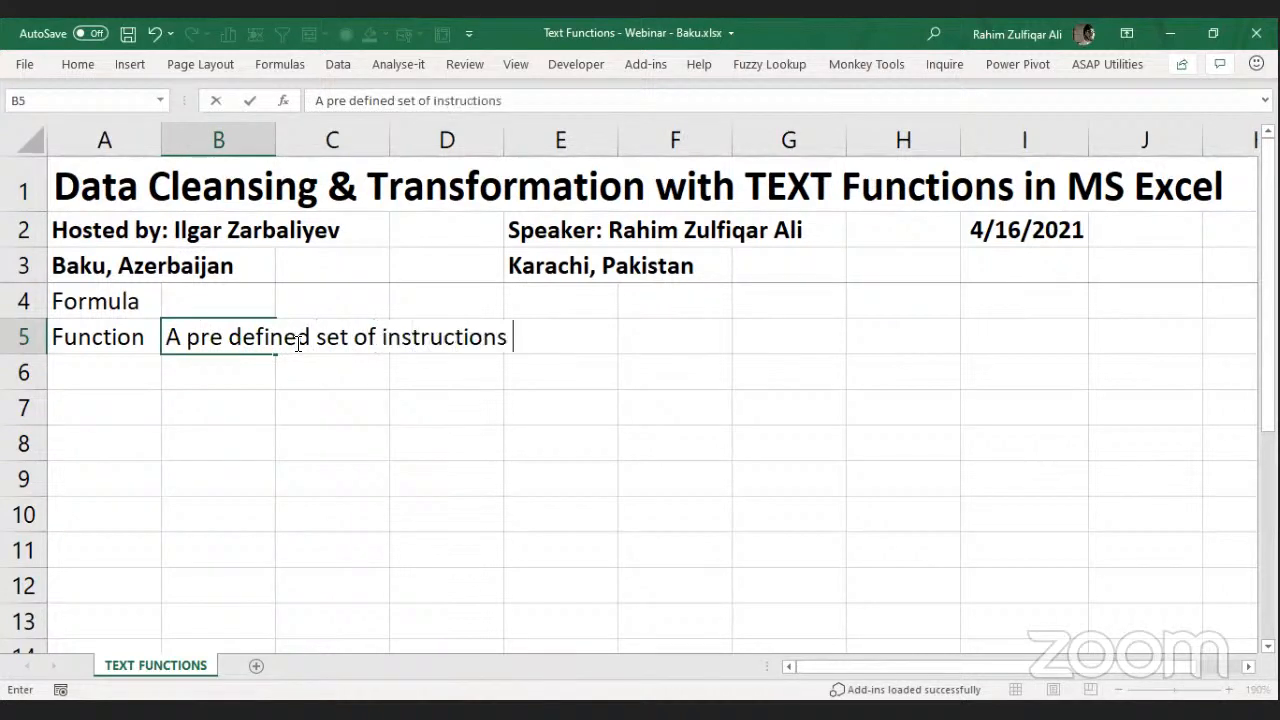
{"action": "key", "text": "Return"}
{"action": "key", "text": "Up"}
{"action": "key", "text": "Up"}
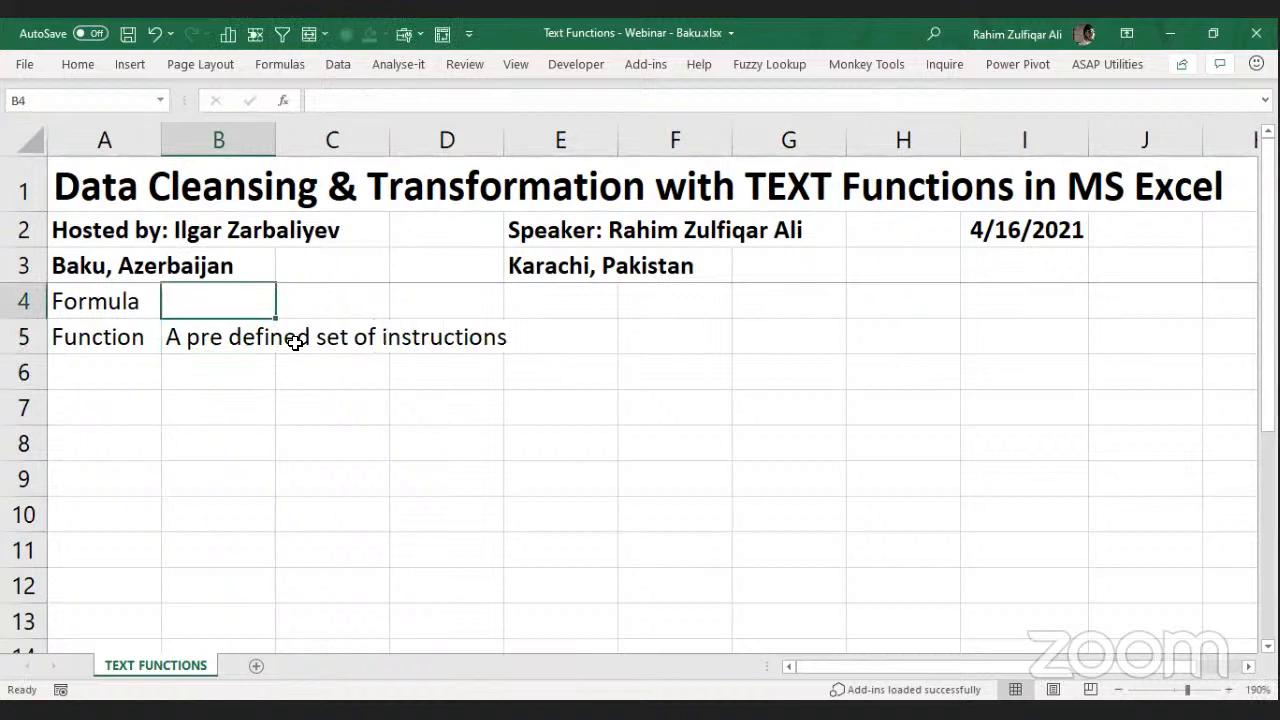
{"action": "type", "text": "Com"}
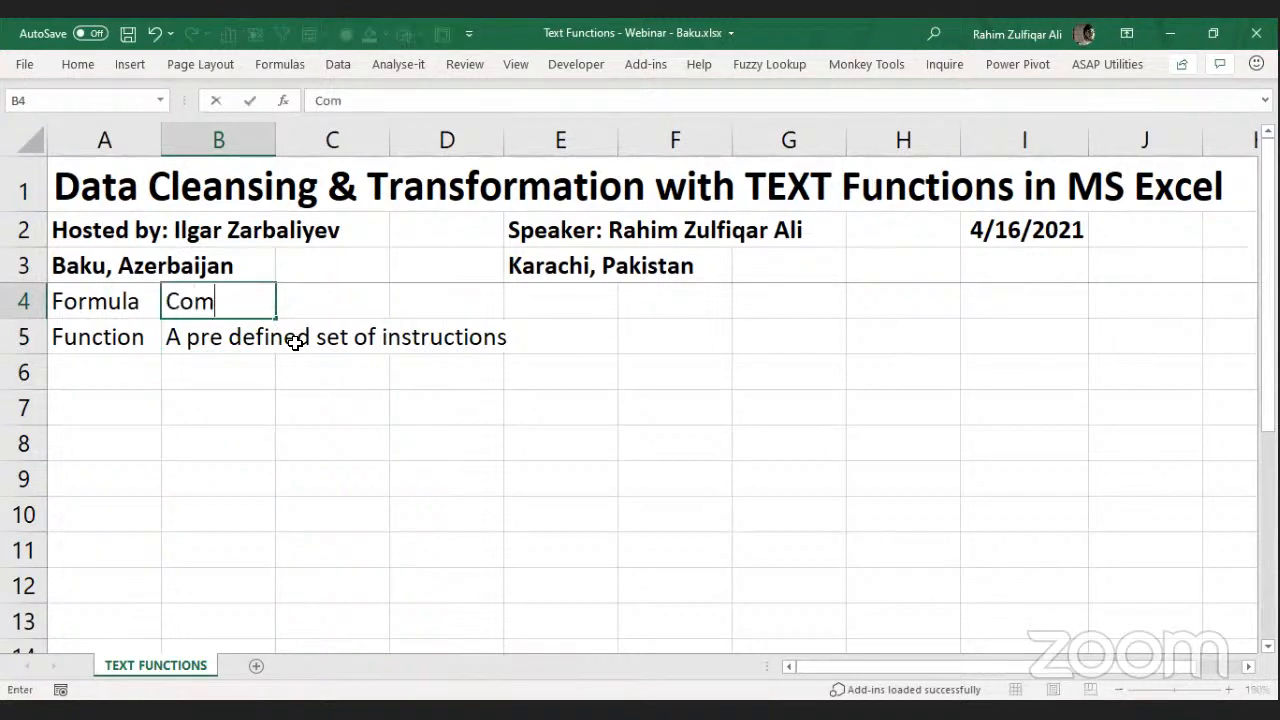
{"action": "type", "text": "bination of fun"}
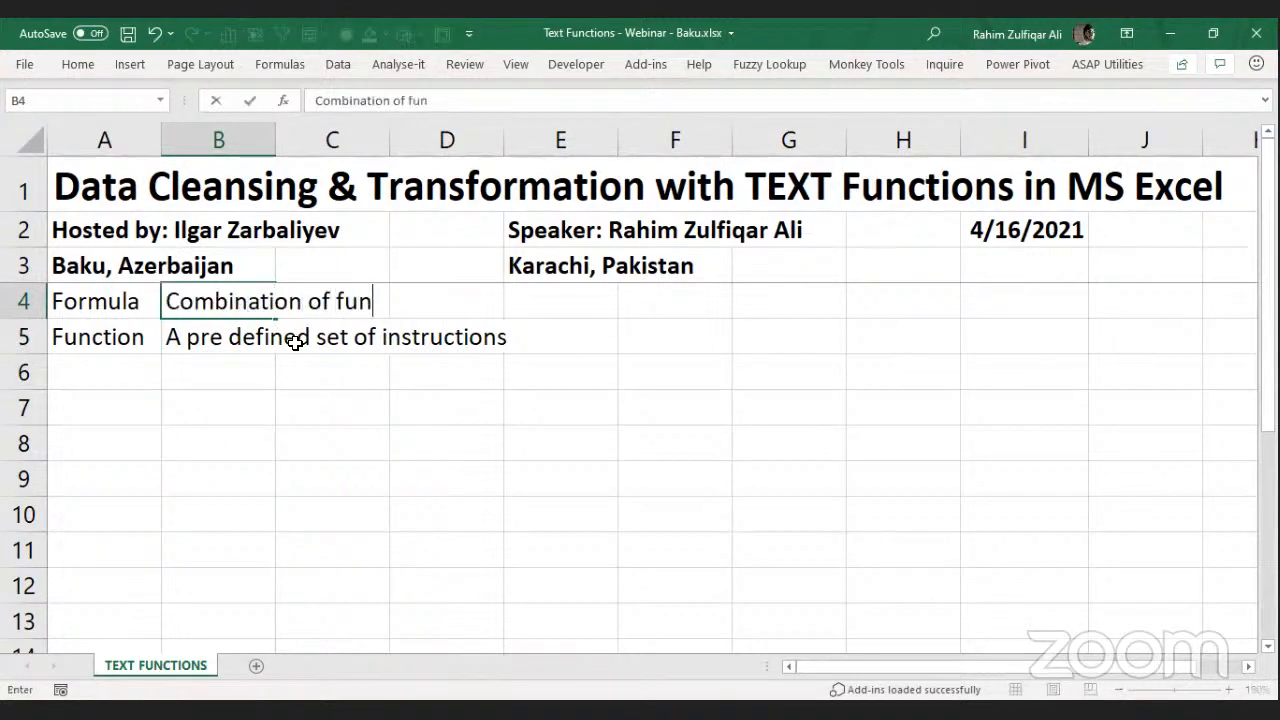
{"action": "type", "text": "ctions in "}
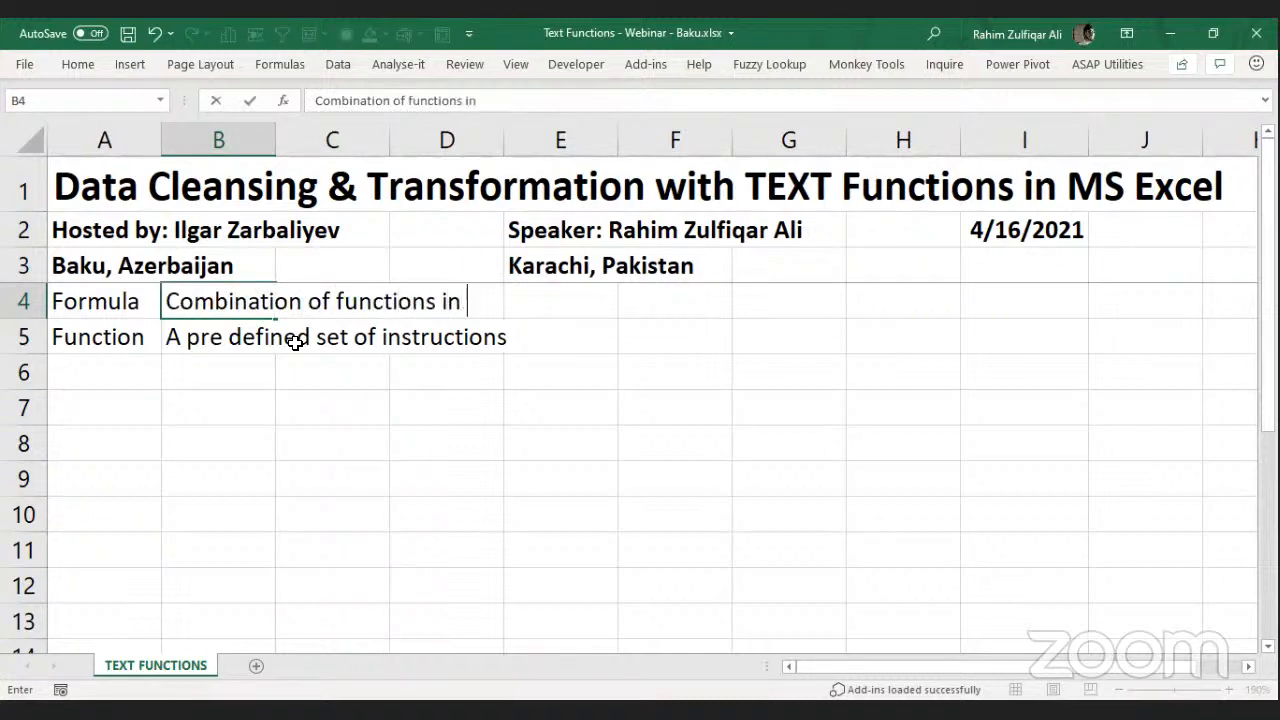
{"action": "type", "text": "a cell"}
{"action": "key", "text": "Return"}
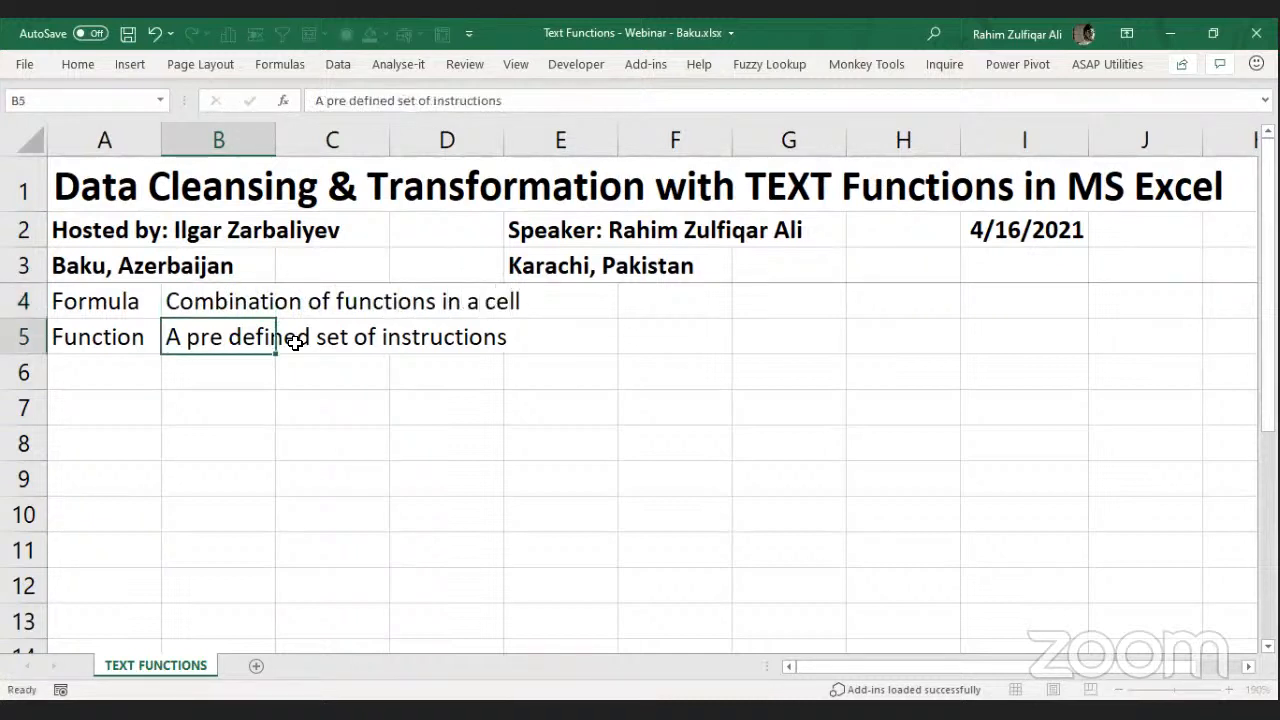
Make the Formula and Function labels in A4:A5 bold.
{"action": "key", "text": "Left"}
{"action": "key", "text": "Up"}
{"action": "key", "text": "shift+Down"}
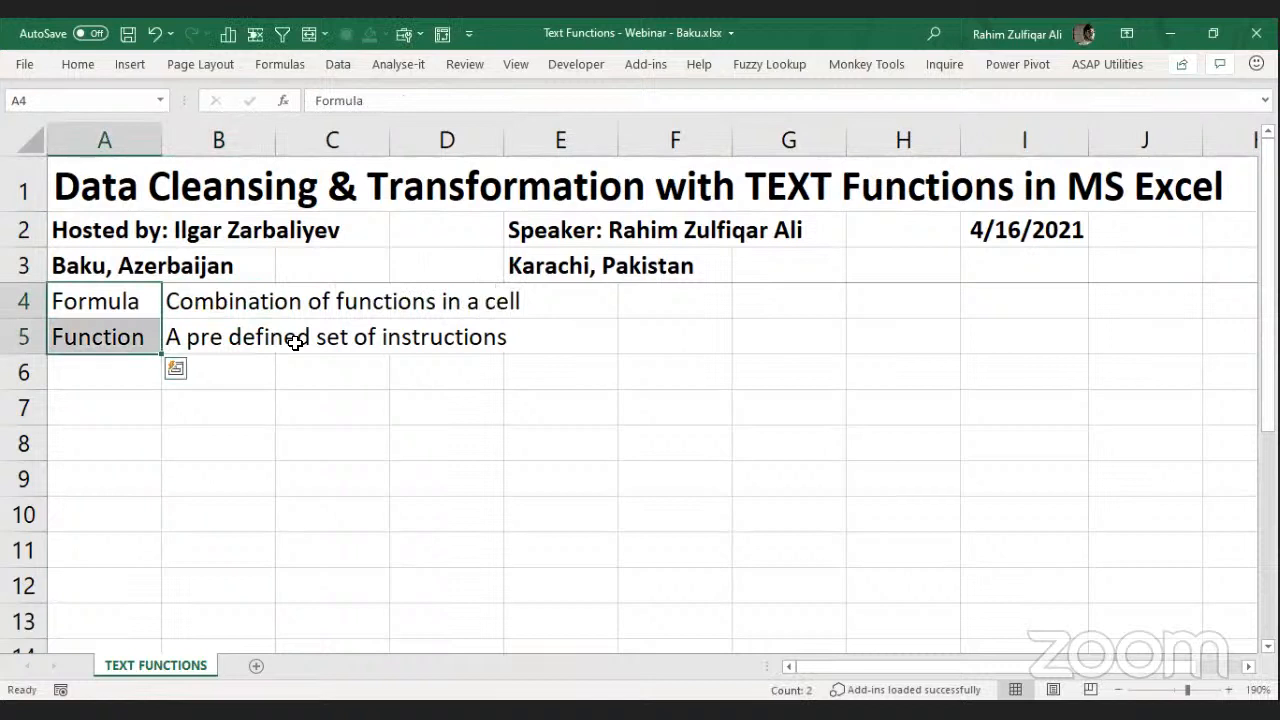
{"action": "key", "text": "ctrl+b"}
{"action": "key", "text": "Right"}
{"action": "key", "text": "Right"}
{"action": "key", "text": "Down"}
{"action": "key", "text": "Down"}
{"action": "key", "text": "Down"}
Enter Function in C7 and Function Syntax in D7.
{"action": "type", "text": "Function"}
{"action": "key", "text": "Return"}
{"action": "key", "text": "Up"}
{"action": "key", "text": "Right"}
{"action": "type", "text": "D"}
{"action": "key", "text": "BackSpace"}
{"action": "type", "text": "Function "}
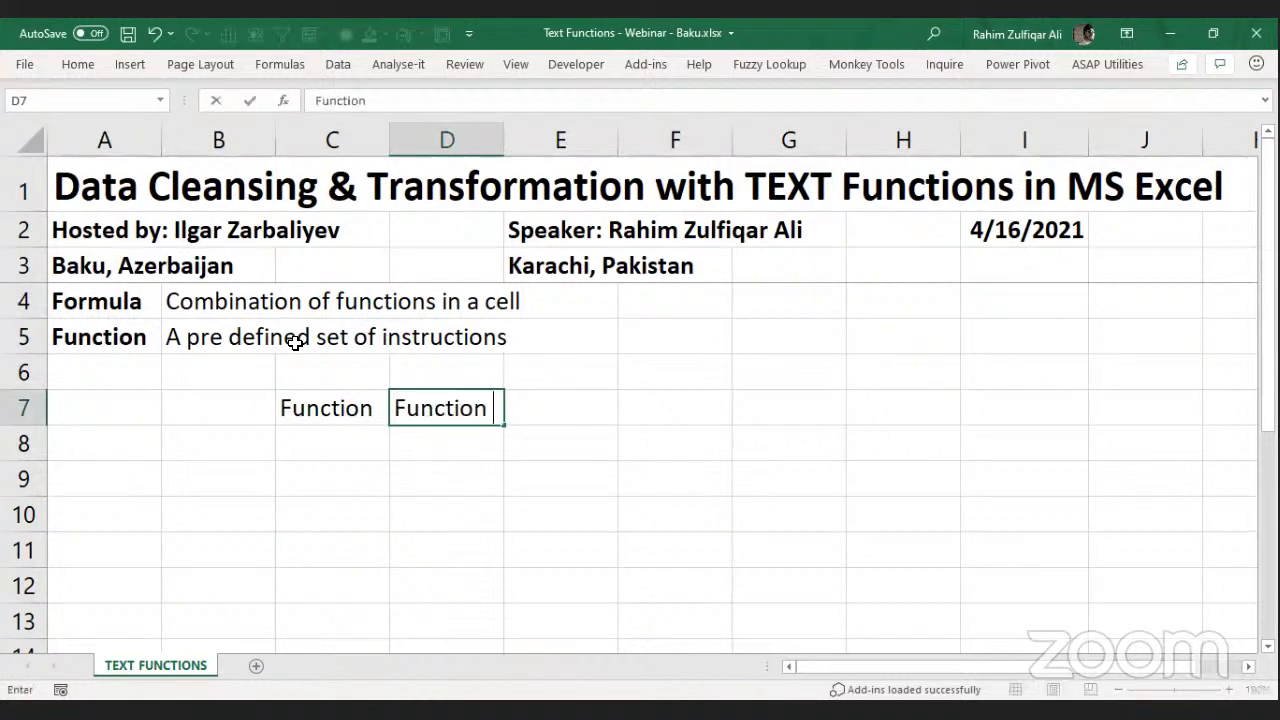
{"action": "type", "text": "Syntax"}
{"action": "key", "text": "Return"}
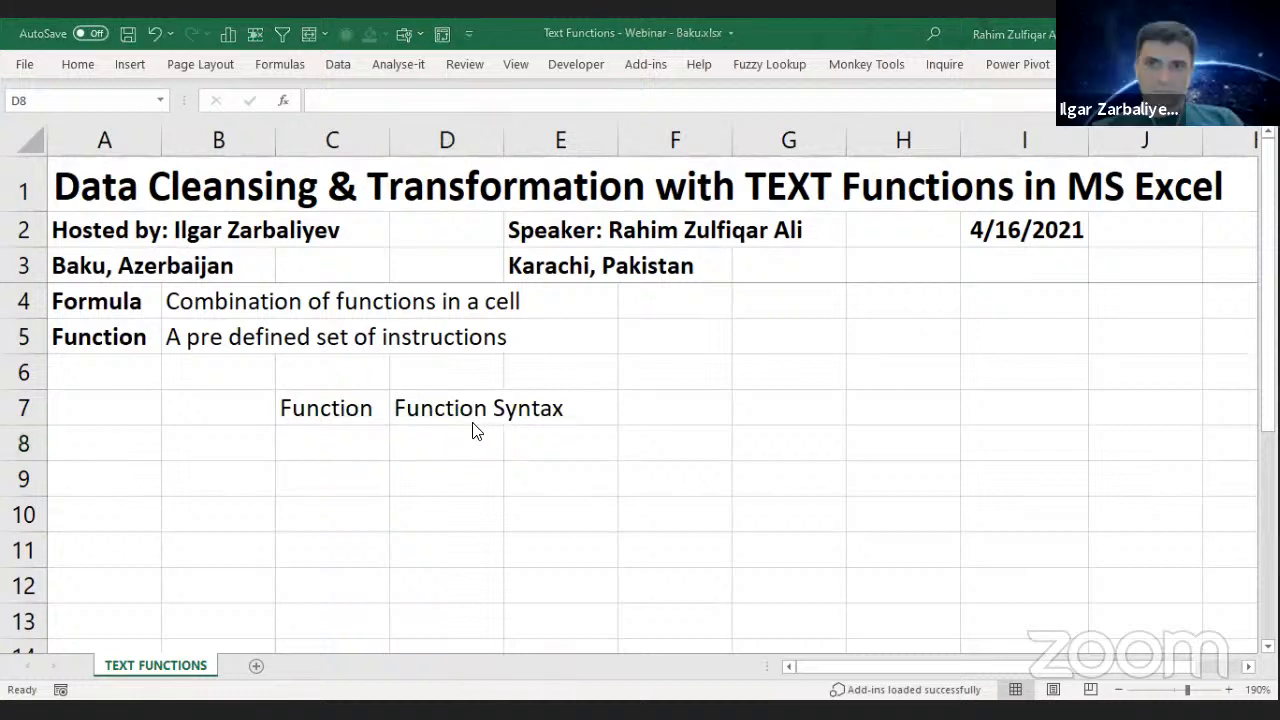
List Function Arguments, 1. Compulsary and 2. Optional (Default Values) in D8:D10.
{"action": "type", "text": "Function Argum"}
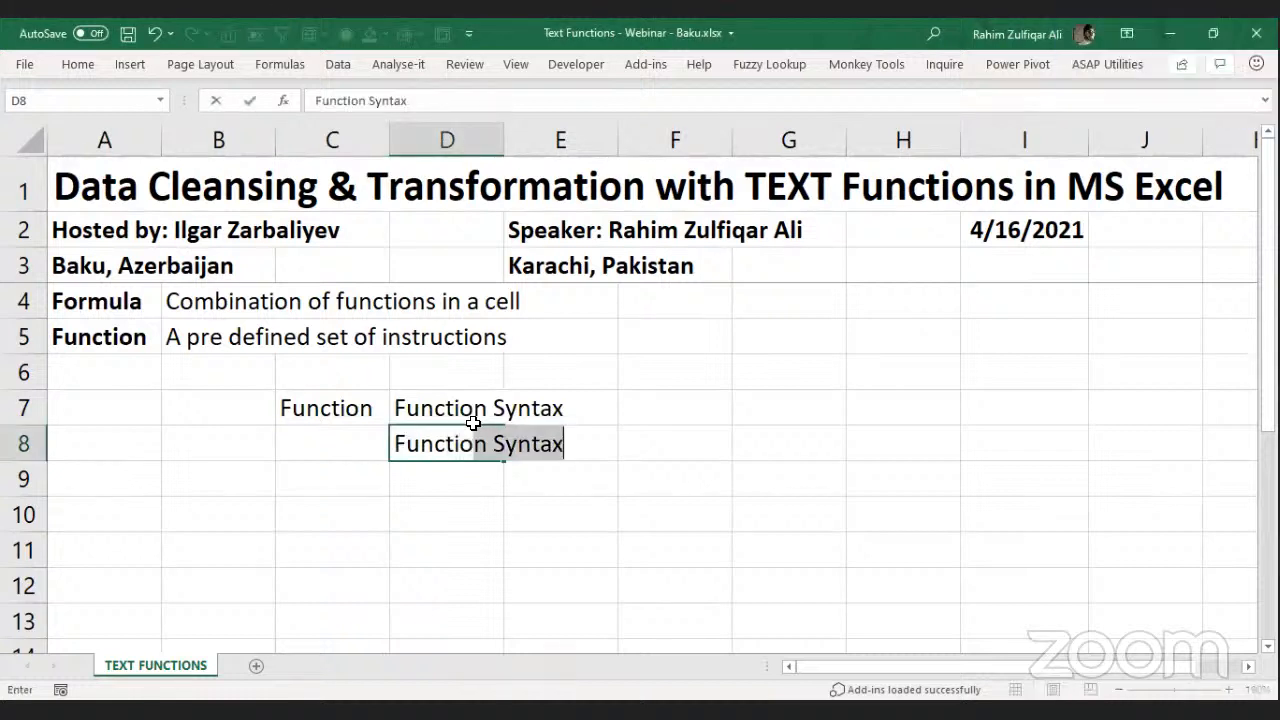
{"action": "type", "text": "ents"}
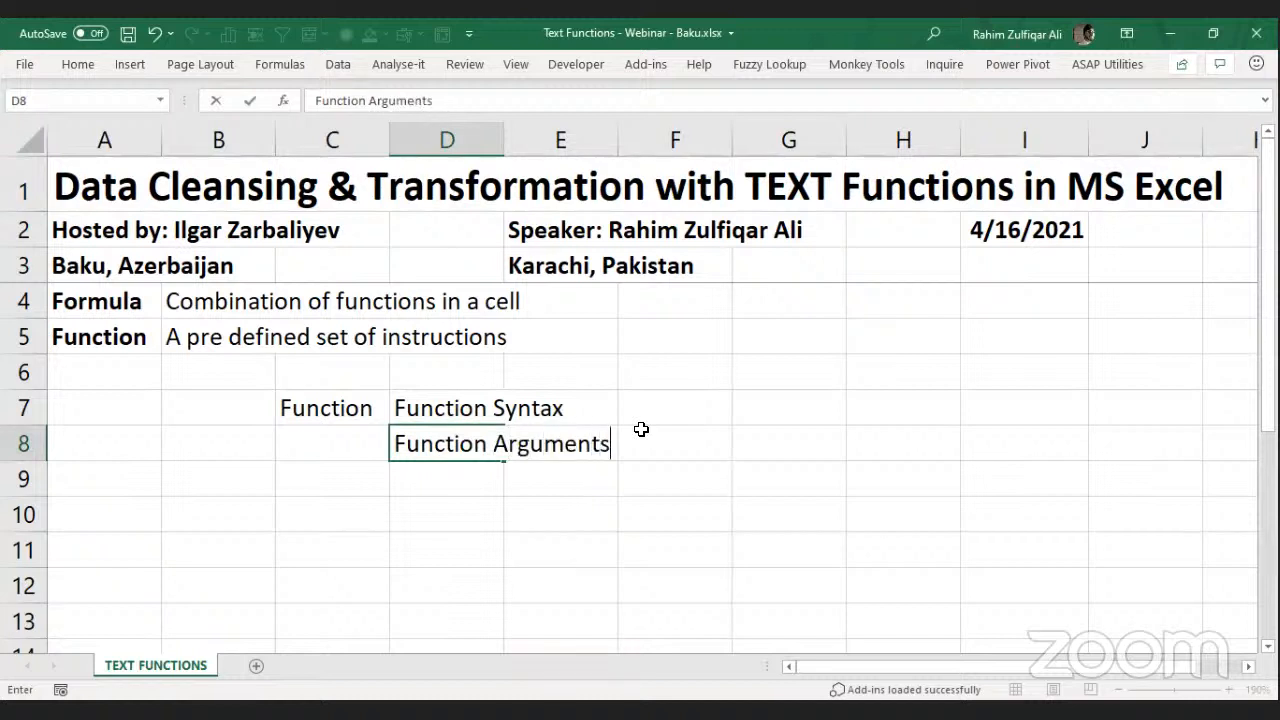
{"action": "key", "text": "Return"}
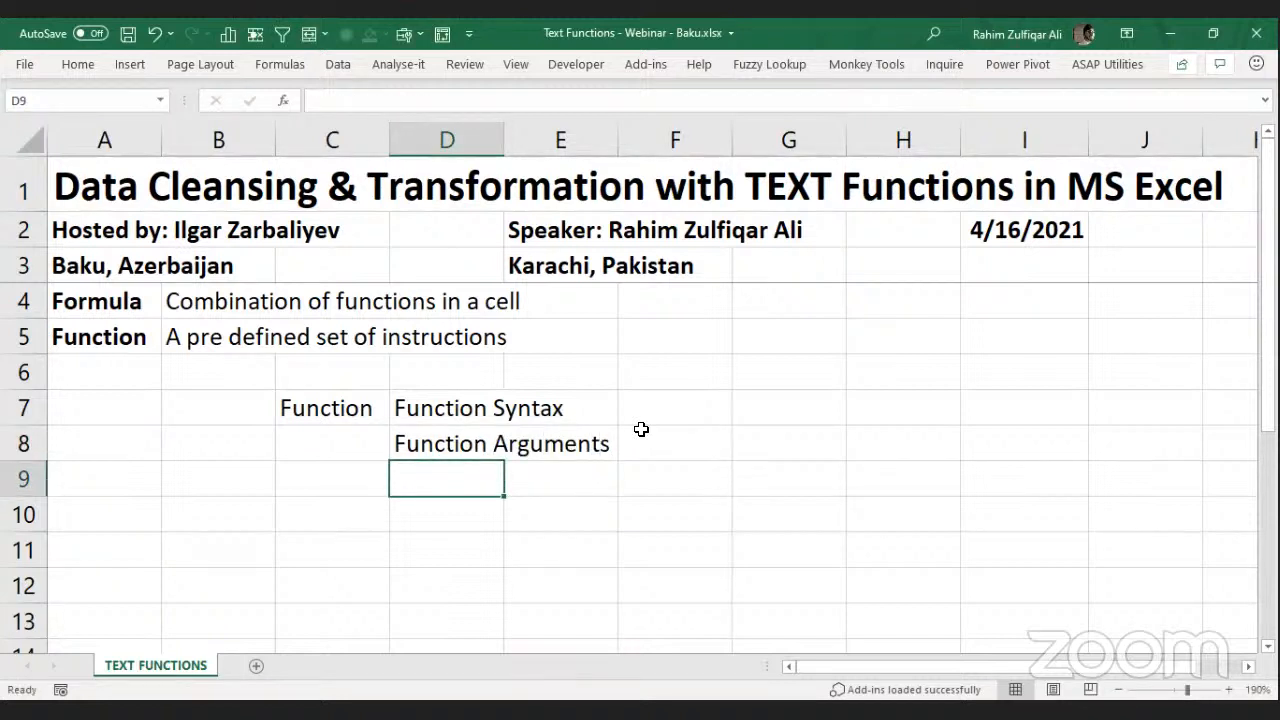
{"action": "type", "text": "1."}
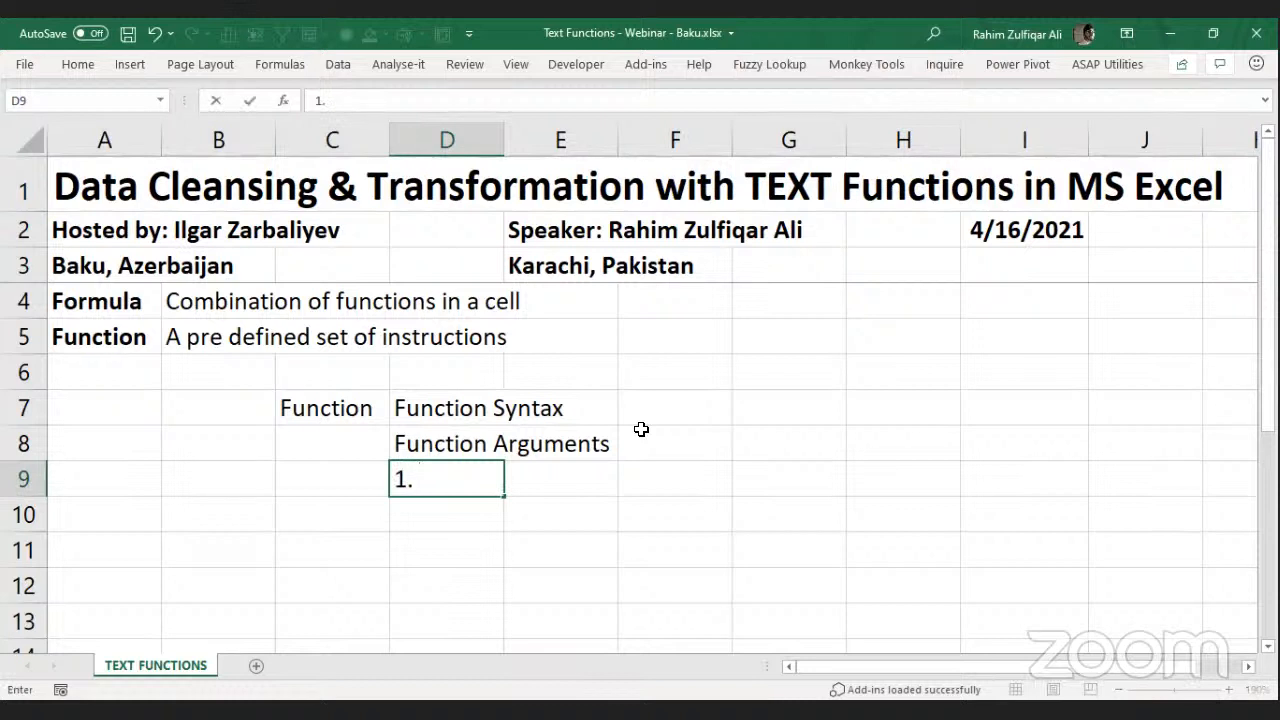
{"action": "type", "text": " Compulsary"}
{"action": "key", "text": "Return"}
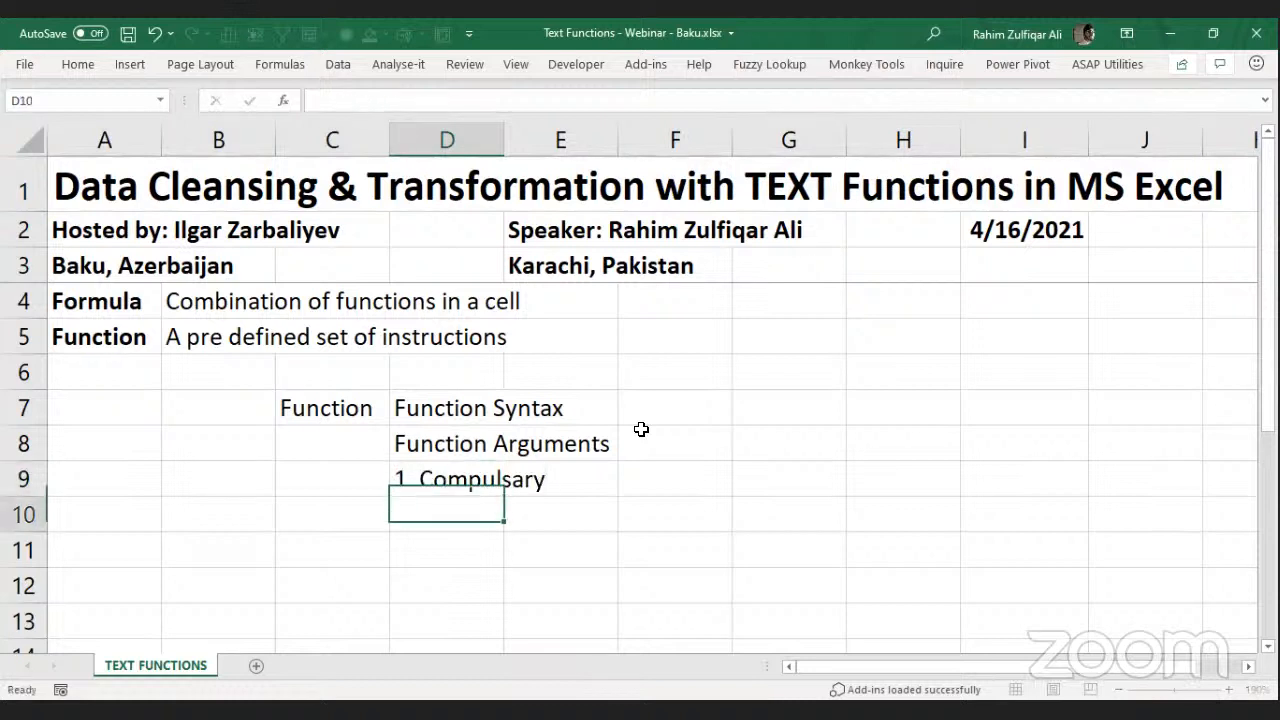
{"action": "type", "text": "2,"}
{"action": "key", "text": "BackSpace"}
{"action": "type", "text": ". "}
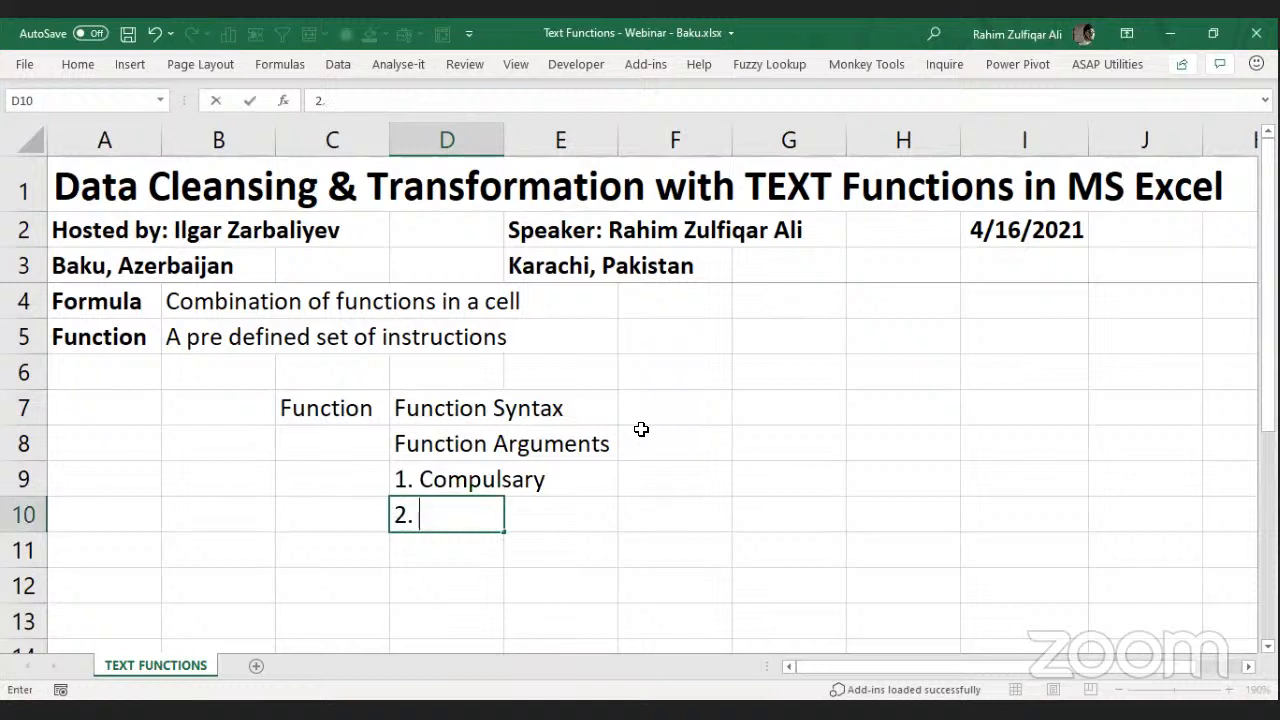
{"action": "type", "text": "Optional ("}
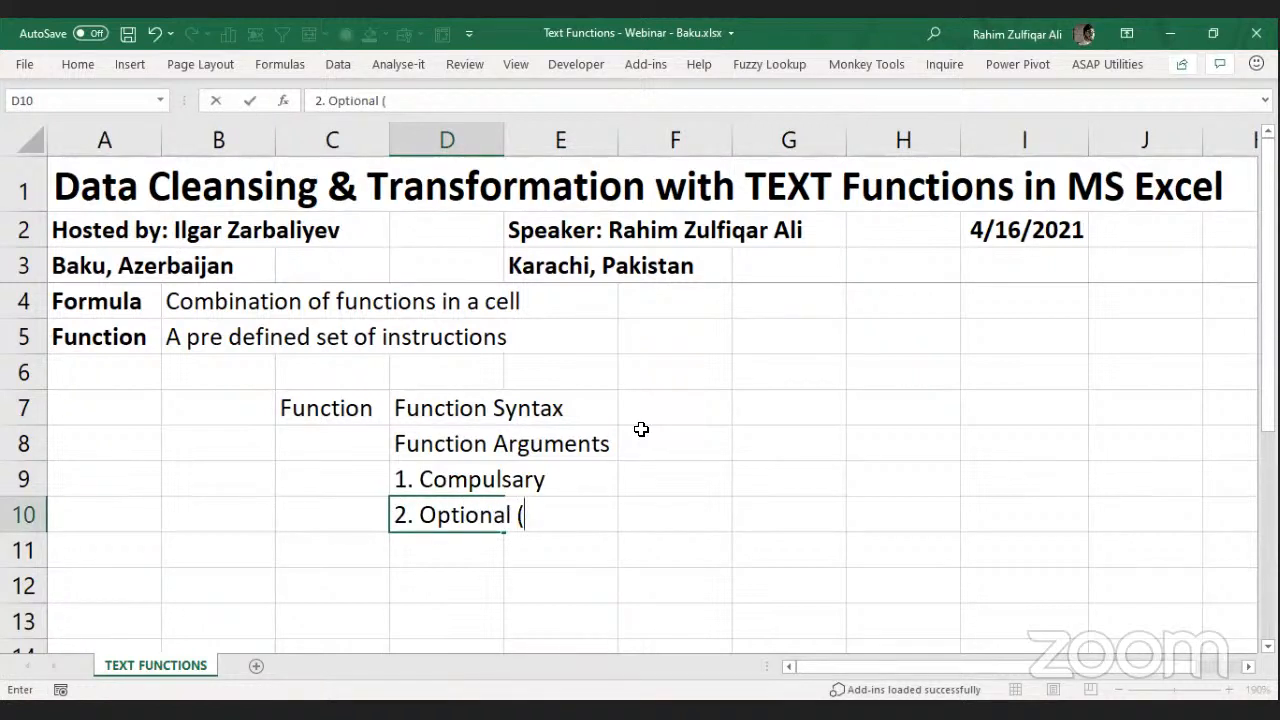
{"action": "type", "text": "Default Values"}
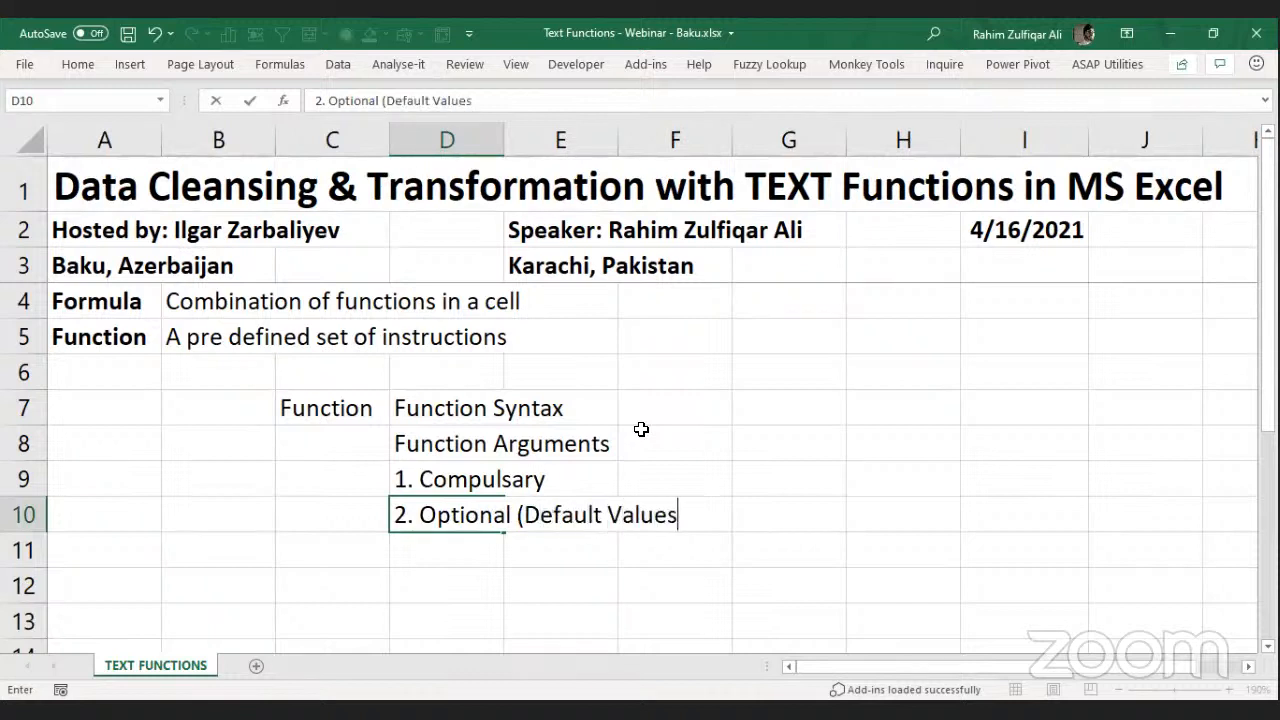
{"action": "type", "text": ")"}
{"action": "key", "text": "Return"}
Make the Function label in C7 bold.
{"action": "key", "text": "Up"}
{"action": "key", "text": "Up"}
{"action": "key", "text": "Up"}
{"action": "key", "text": "Up"}
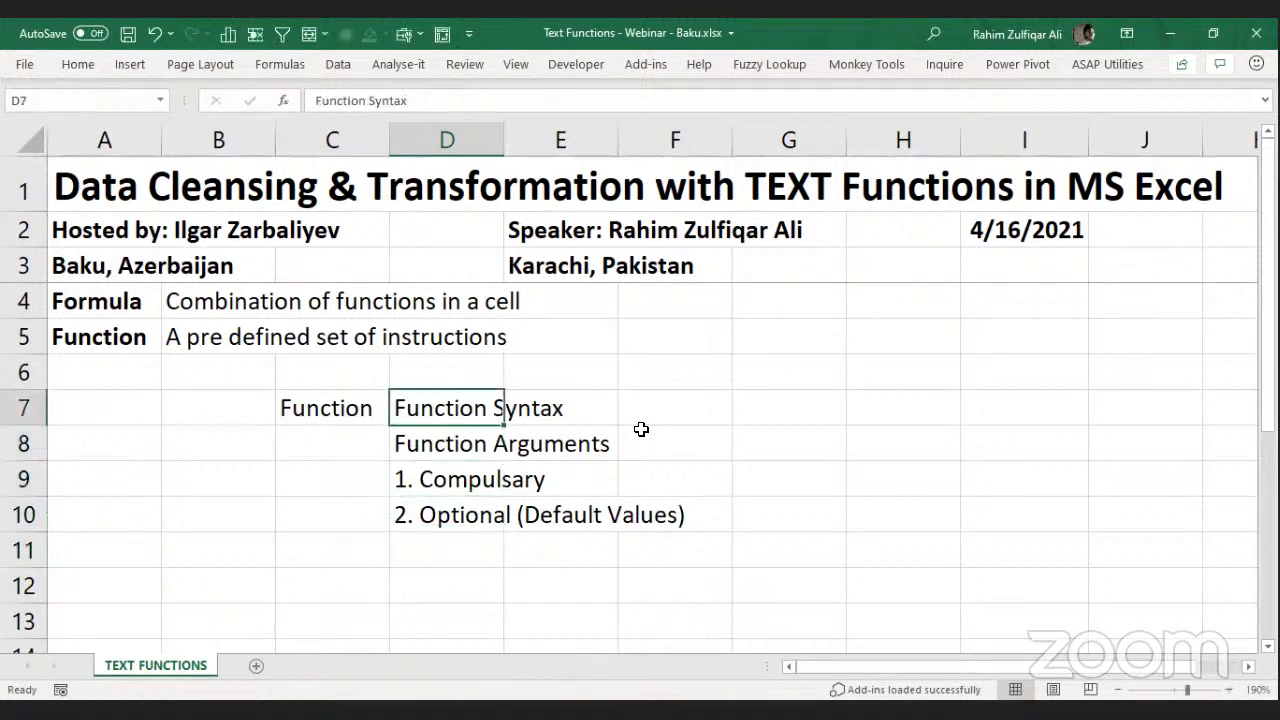
{"action": "key", "text": "Left"}
{"action": "key", "text": "ctrl+b"}
{"action": "key", "text": "Right"}
{"action": "key", "text": "Right"}
{"action": "key", "text": "Right"}
Type LEFT in G5 and bold it, then begin =LEFT( in G6.
{"action": "key", "text": "Up"}
{"action": "key", "text": "Right"}
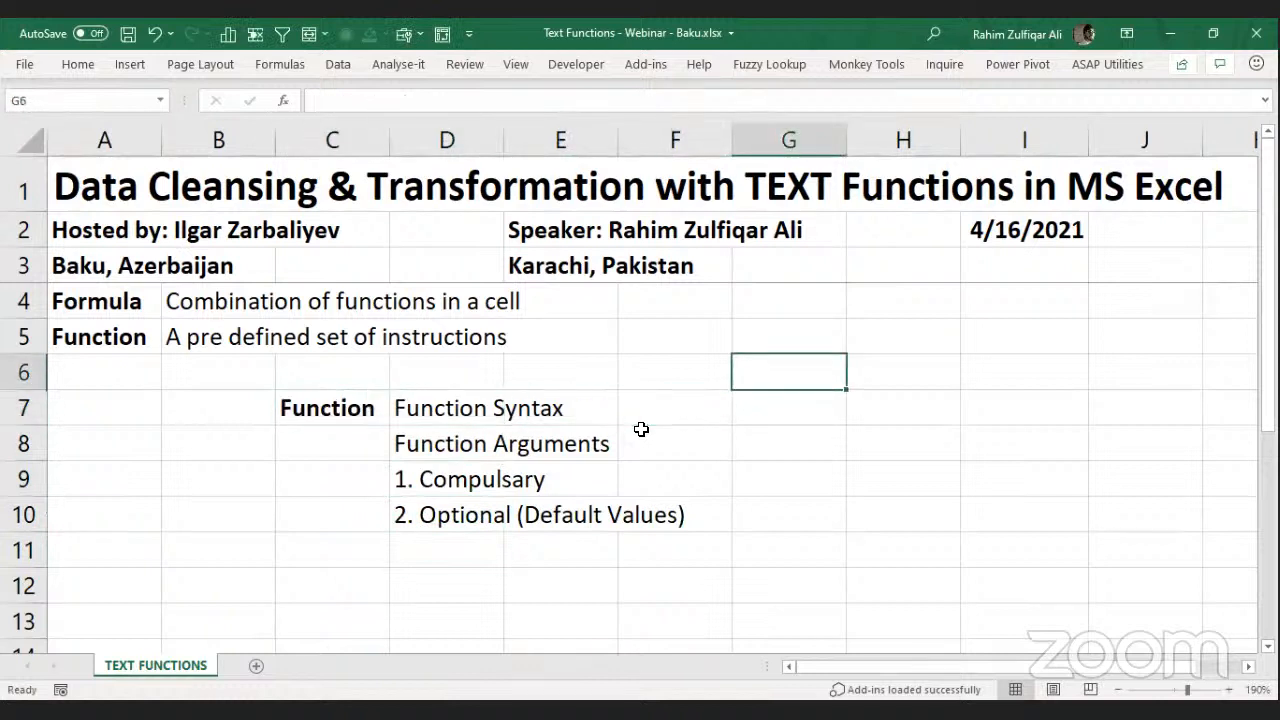
{"action": "key", "text": "Up"}
{"action": "type", "text": "LEFT"}
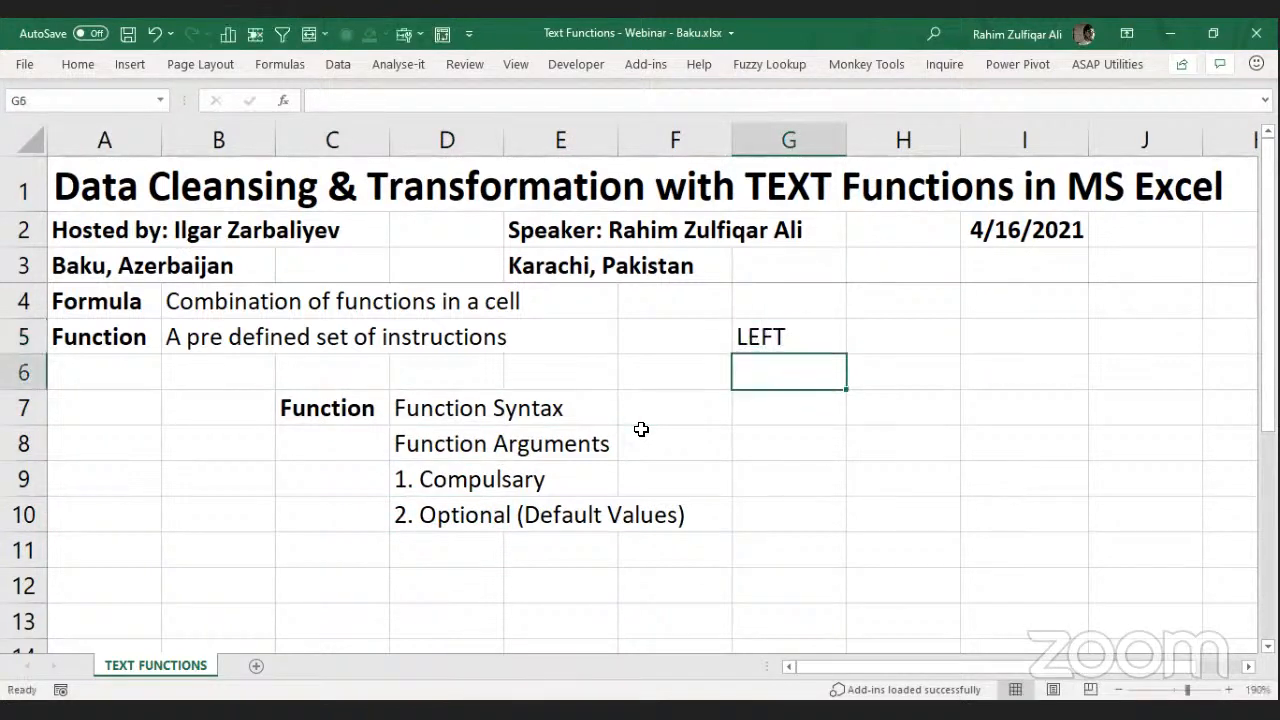
{"action": "key", "text": "Return"}
{"action": "key", "text": "Up"}
{"action": "key", "text": "ctrl+b"}
{"action": "key", "text": "Down"}
{"action": "type", "text": "="}
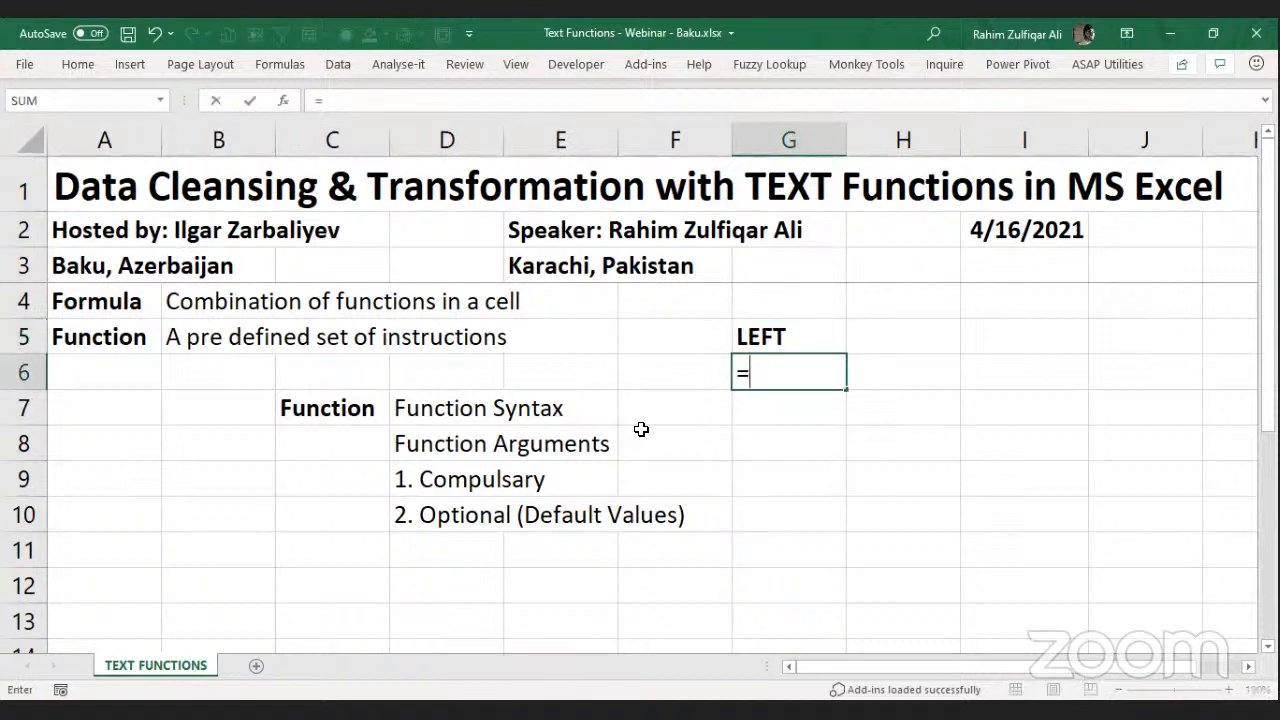
{"action": "type", "text": "LEFT("}
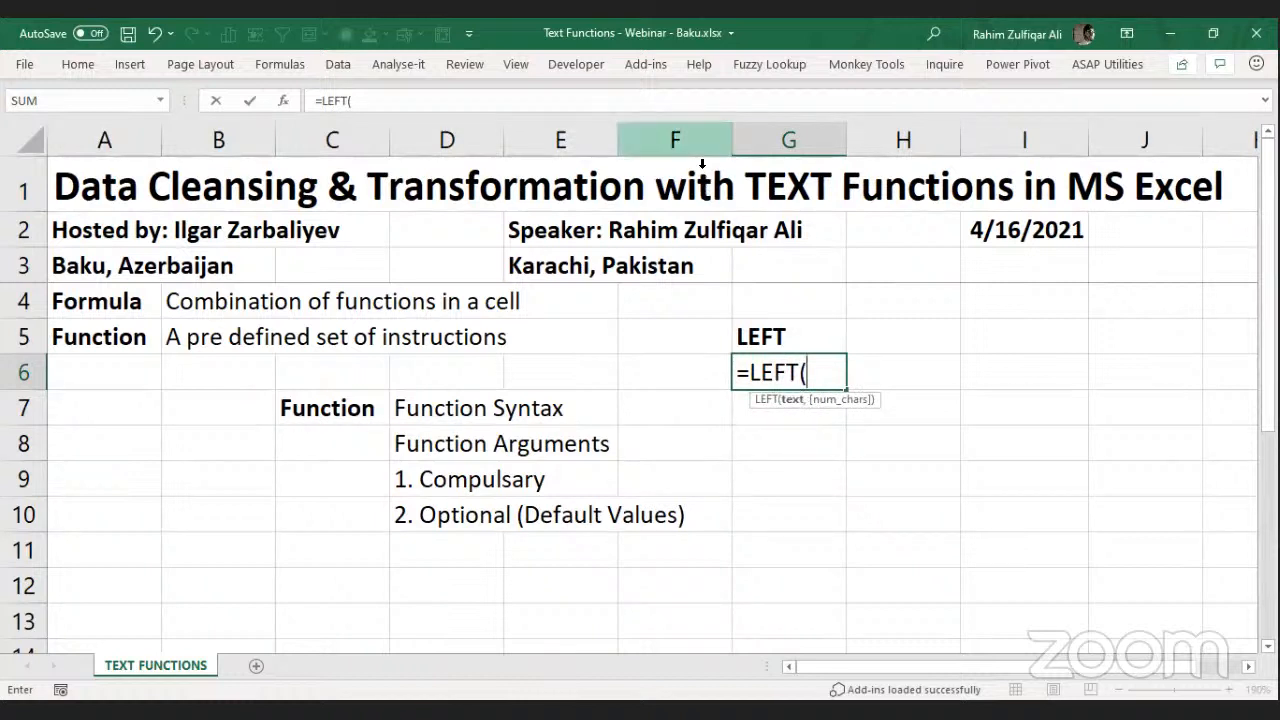
{"action": "key", "text": "alt+Tab"}
{"action": "key", "text": "alt+Tab"}
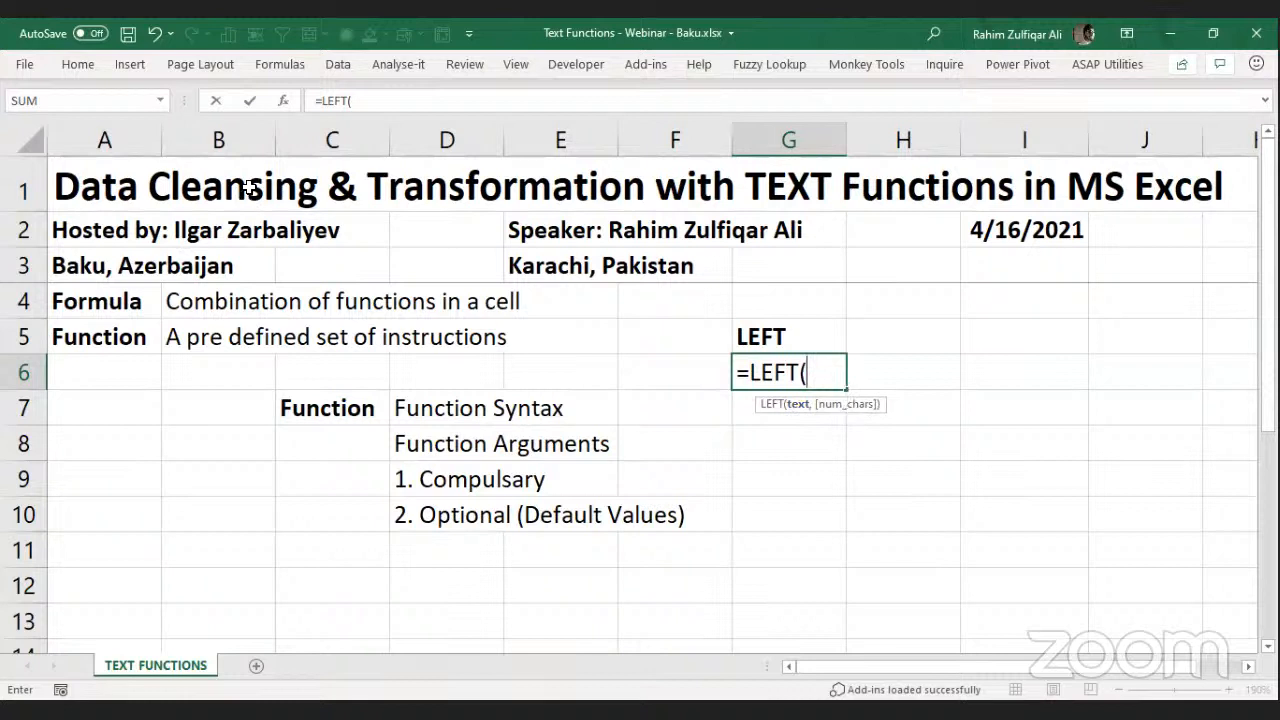
Inspect LEFT's Text and Num_chars arguments in Function Arguments, then close it without entering.
{"action": "left_click", "coordinate": [283, 102]}
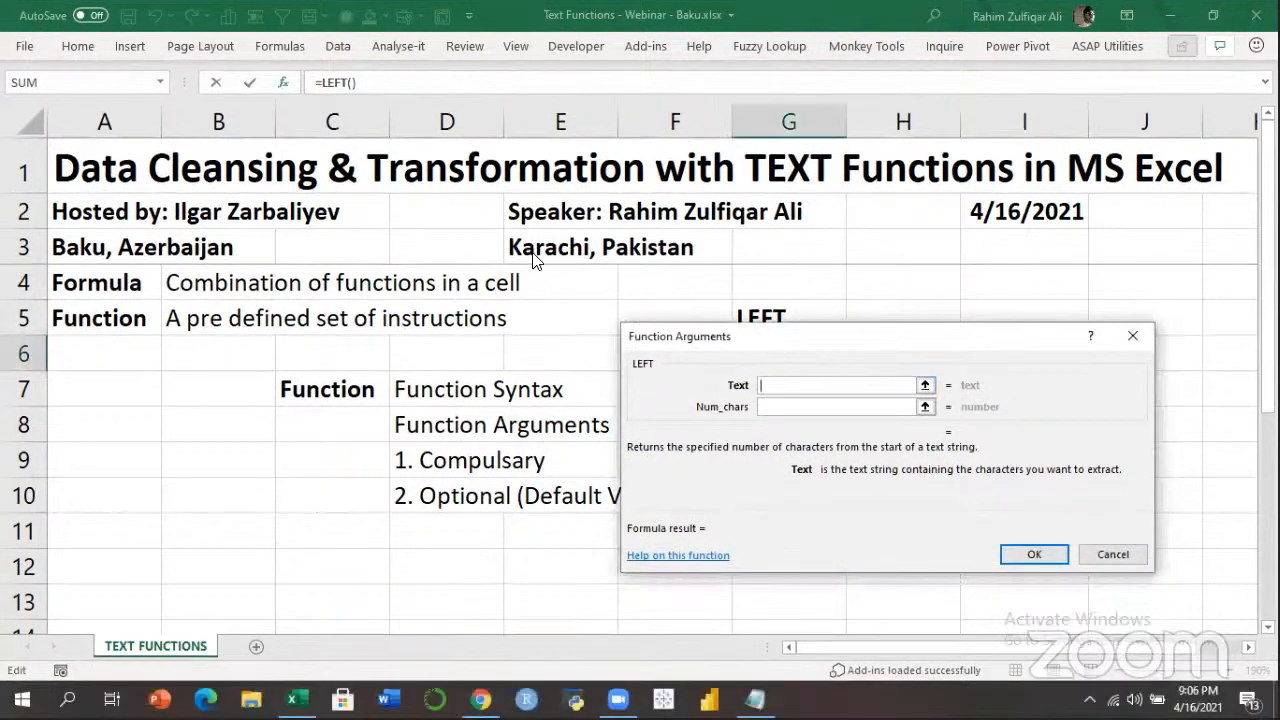
{"action": "left_click_drag", "start_coordinate": [827, 398], "coordinate": [537, 309]}
{"action": "left_click", "coordinate": [490, 318]}
{"action": "left_click", "coordinate": [493, 296]}
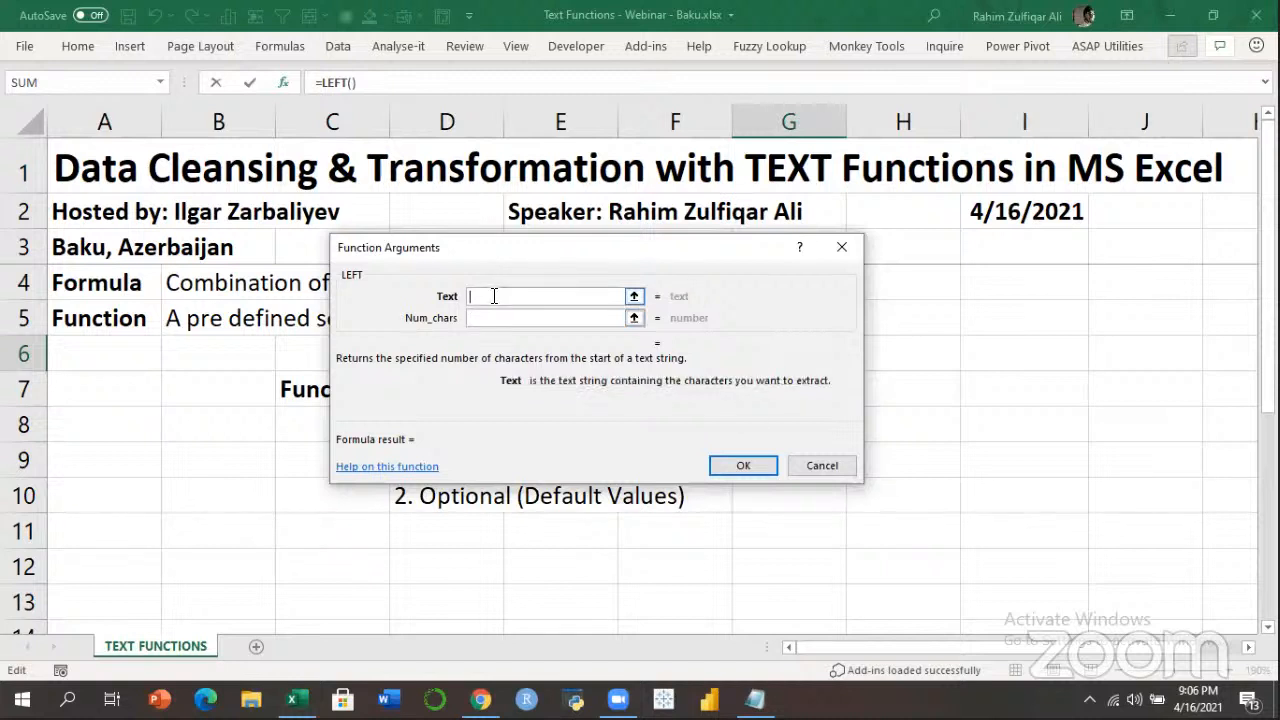
{"action": "left_click", "coordinate": [488, 317]}
{"action": "left_click", "coordinate": [500, 297]}
{"action": "left_click", "coordinate": [847, 246]}
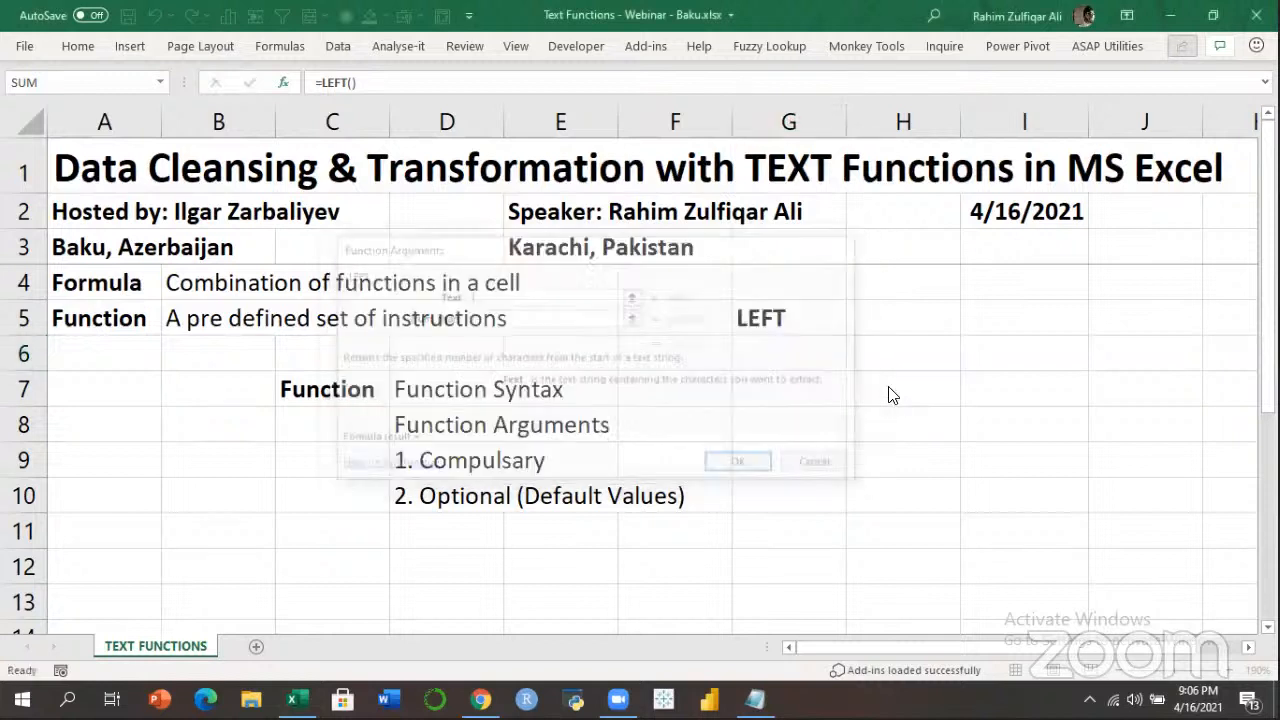
{"action": "left_click", "coordinate": [893, 319]}
Type IF in H5, then inspect IF's Value_if_true and Value_if_false arguments and cancel.
{"action": "type", "text": "IF"}
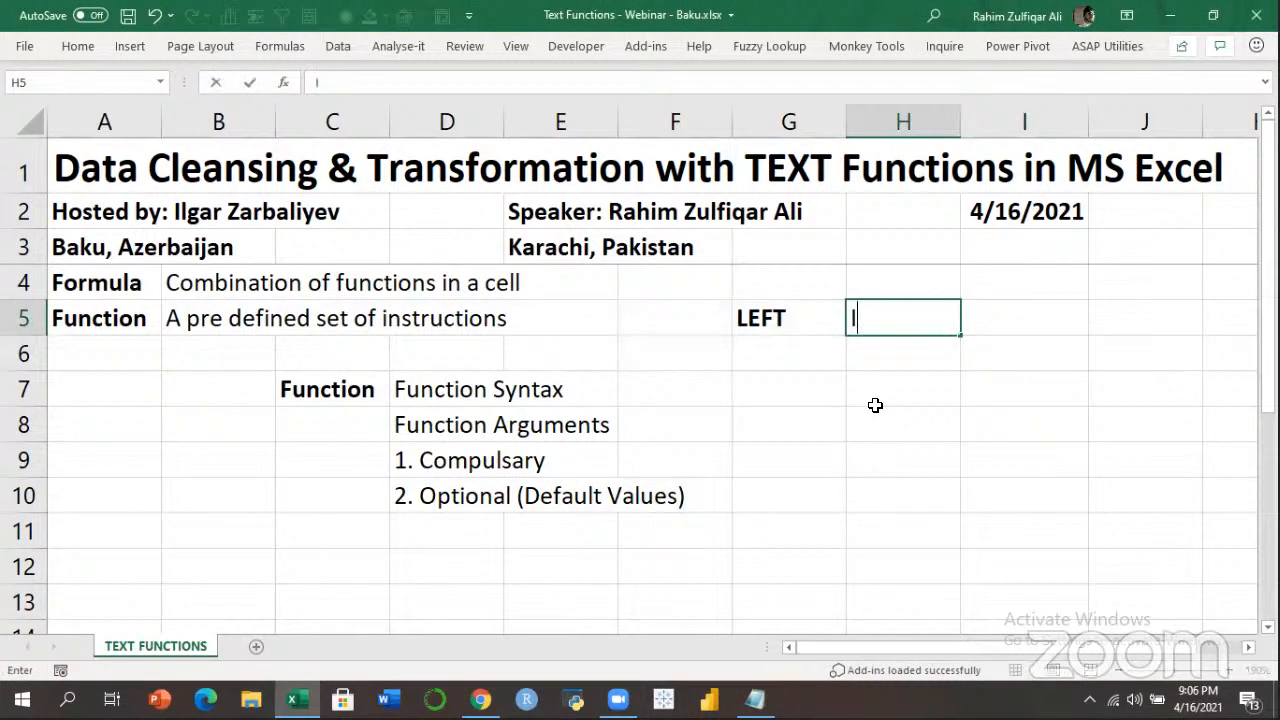
{"action": "key", "text": "Return"}
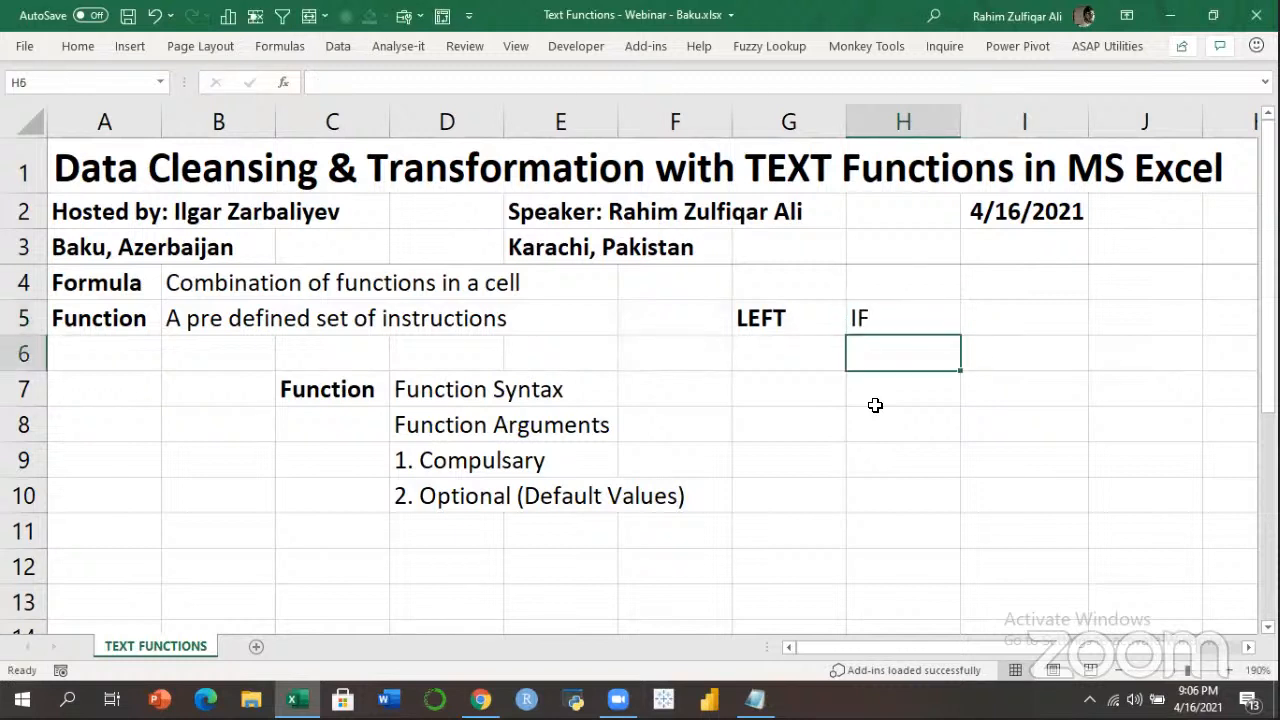
{"action": "type", "text": "=I"}
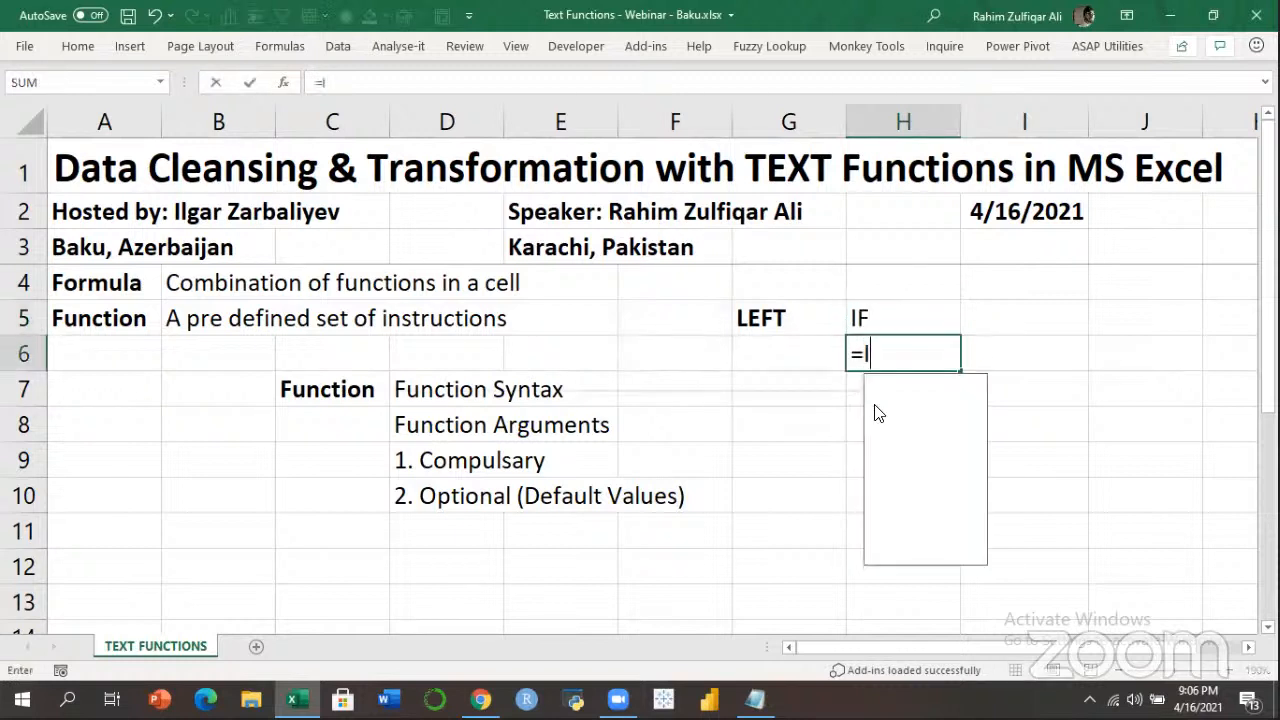
{"action": "type", "text": "F("}
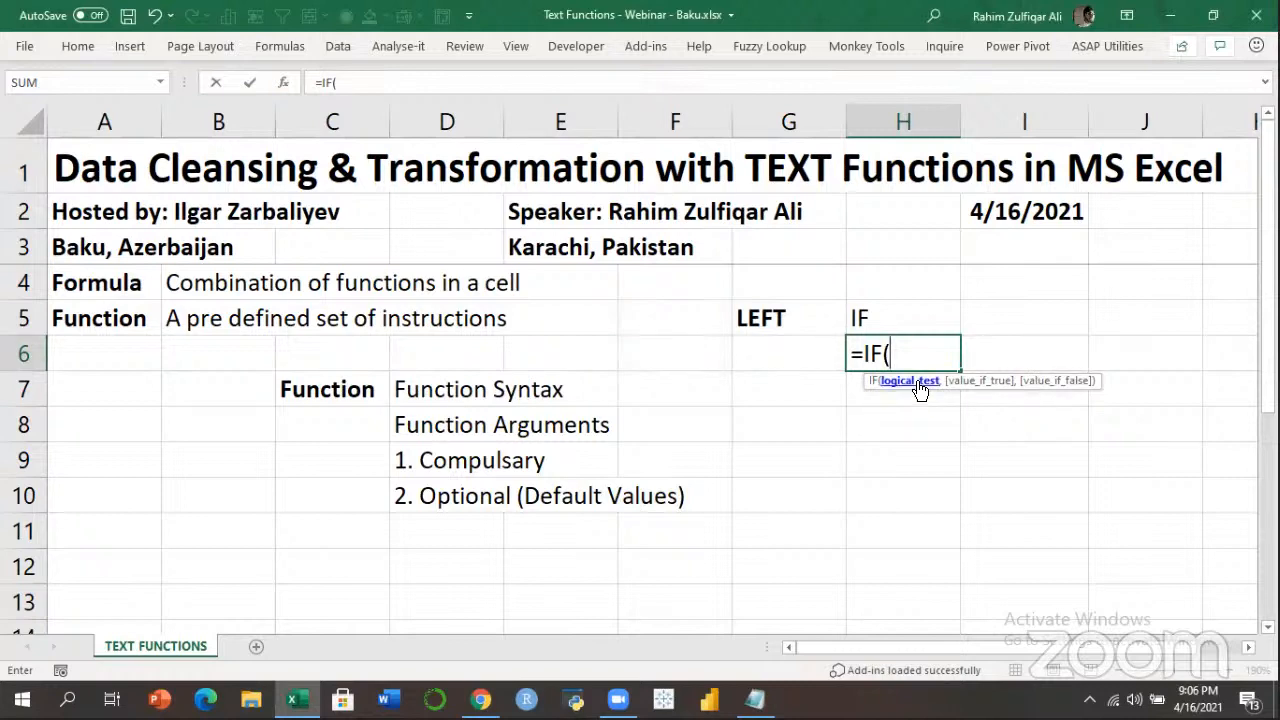
{"action": "left_click", "coordinate": [286, 84]}
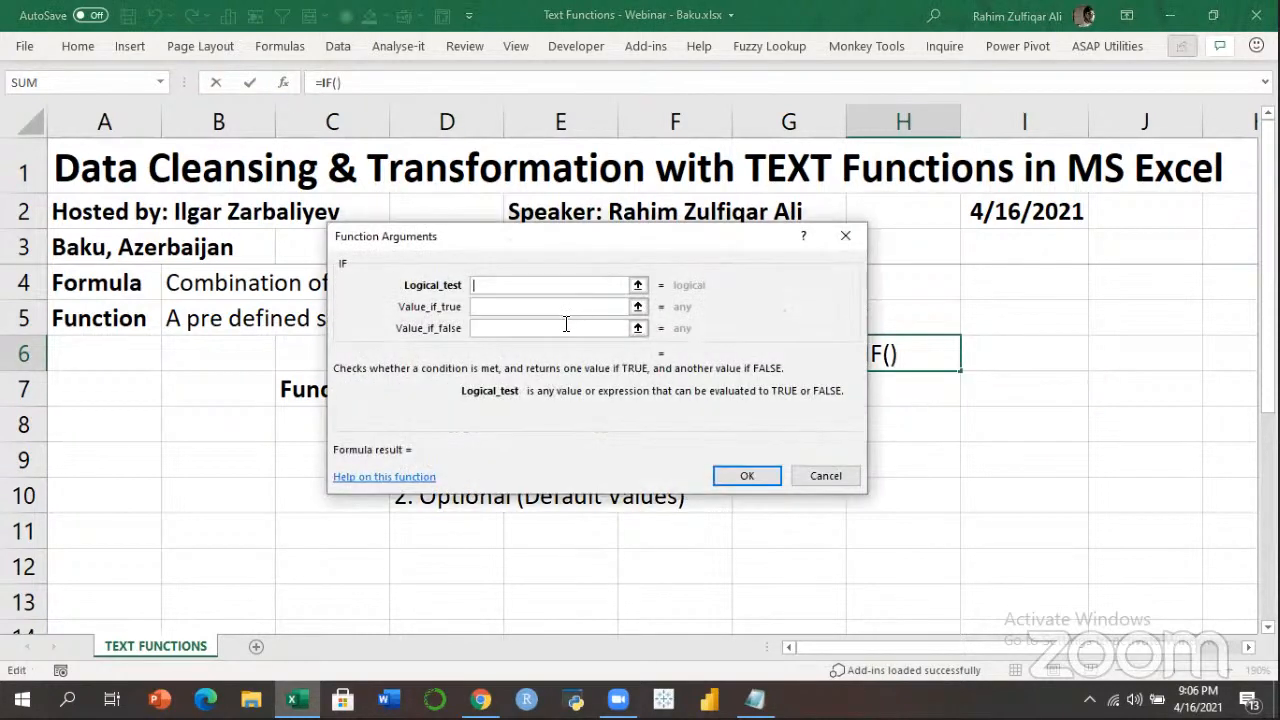
{"action": "left_click", "coordinate": [544, 305]}
{"action": "left_click", "coordinate": [525, 328]}
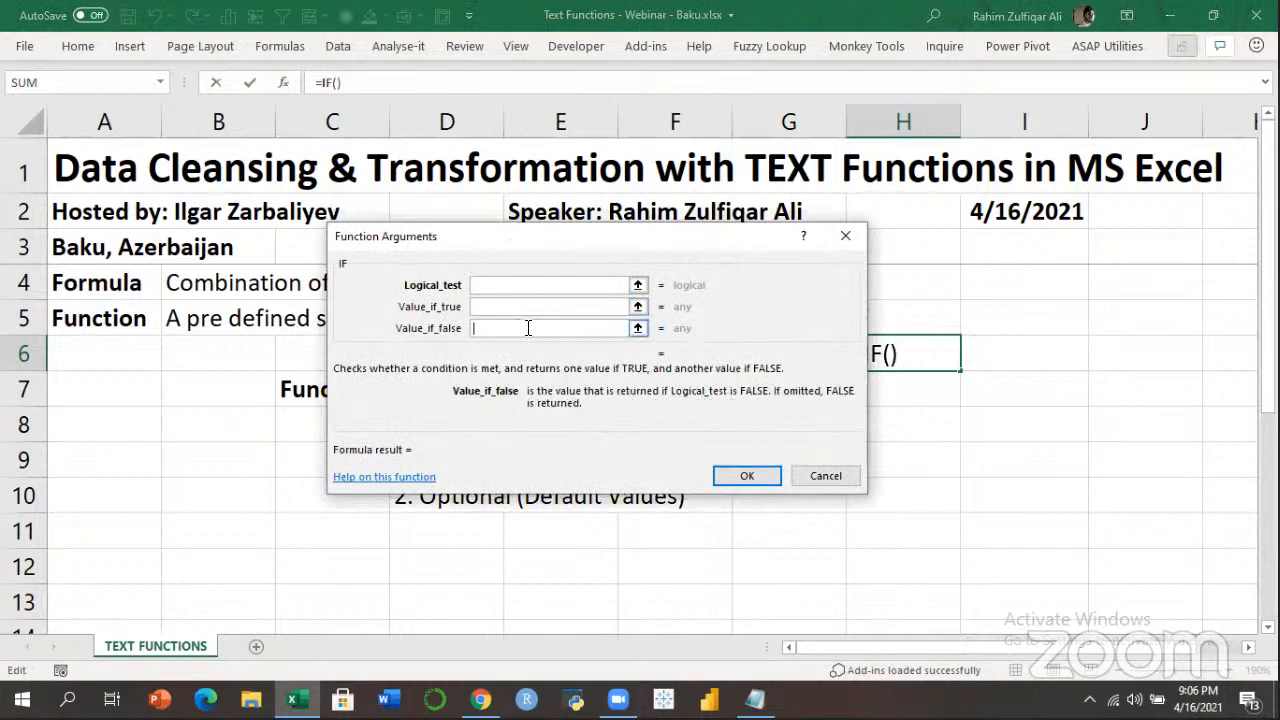
{"action": "left_click", "coordinate": [840, 239]}
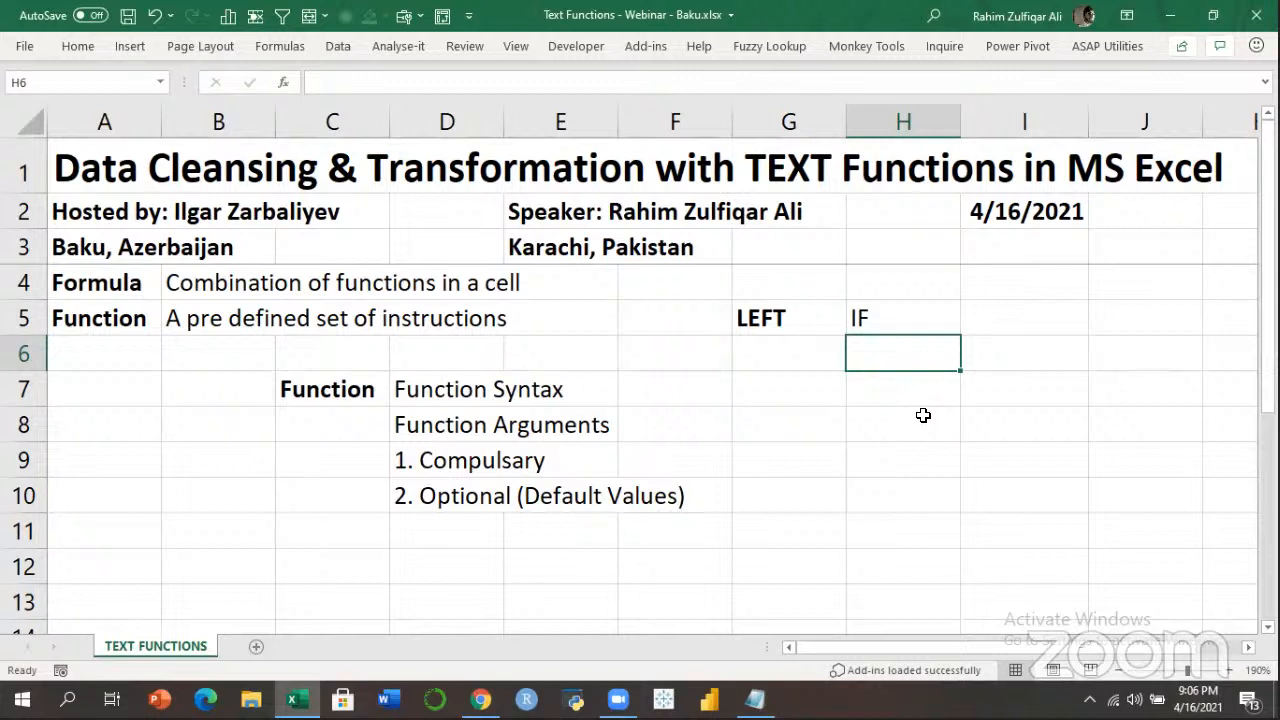
{"action": "left_click", "coordinate": [774, 331]}
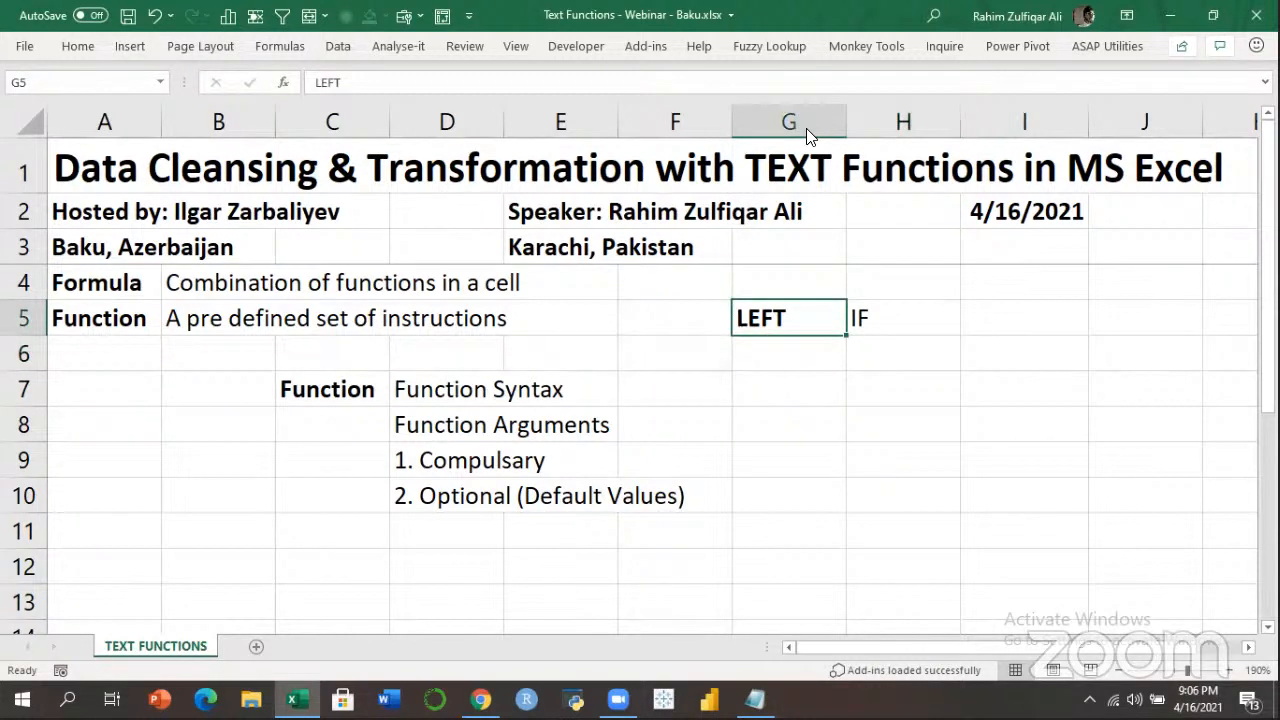
{"action": "left_click", "coordinate": [828, 67]}
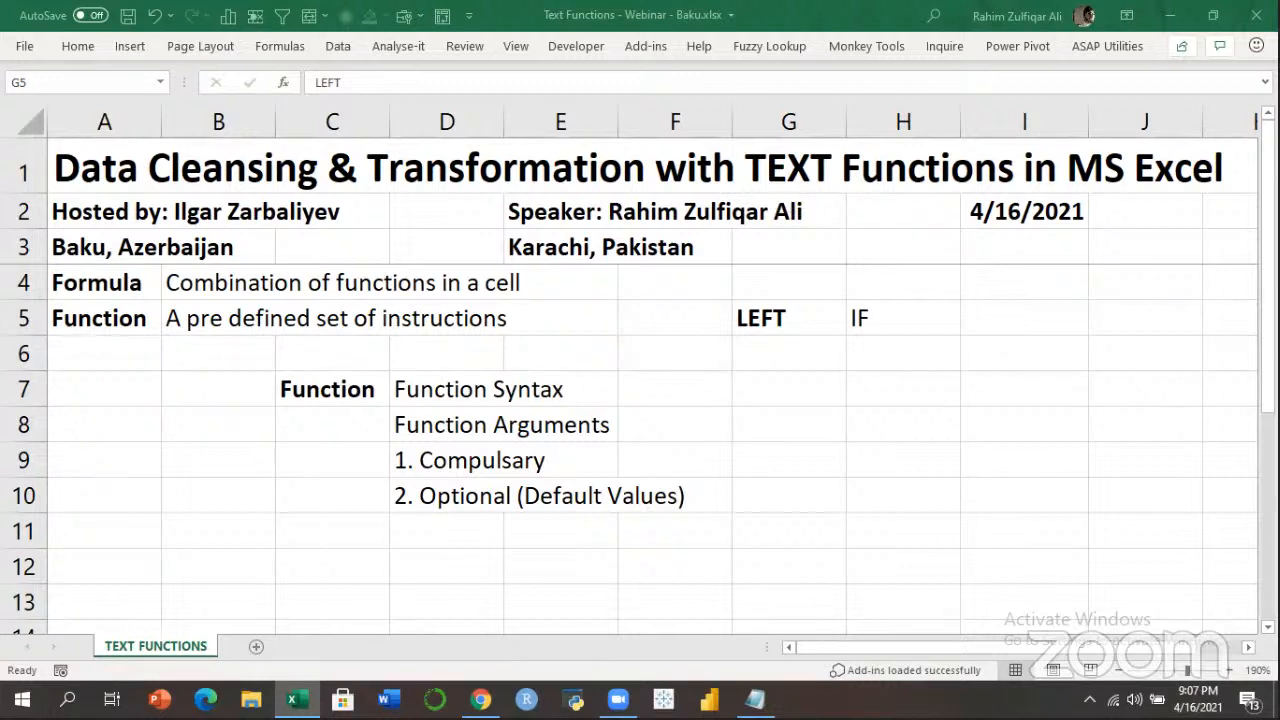
{"action": "left_click", "coordinate": [770, 362]}
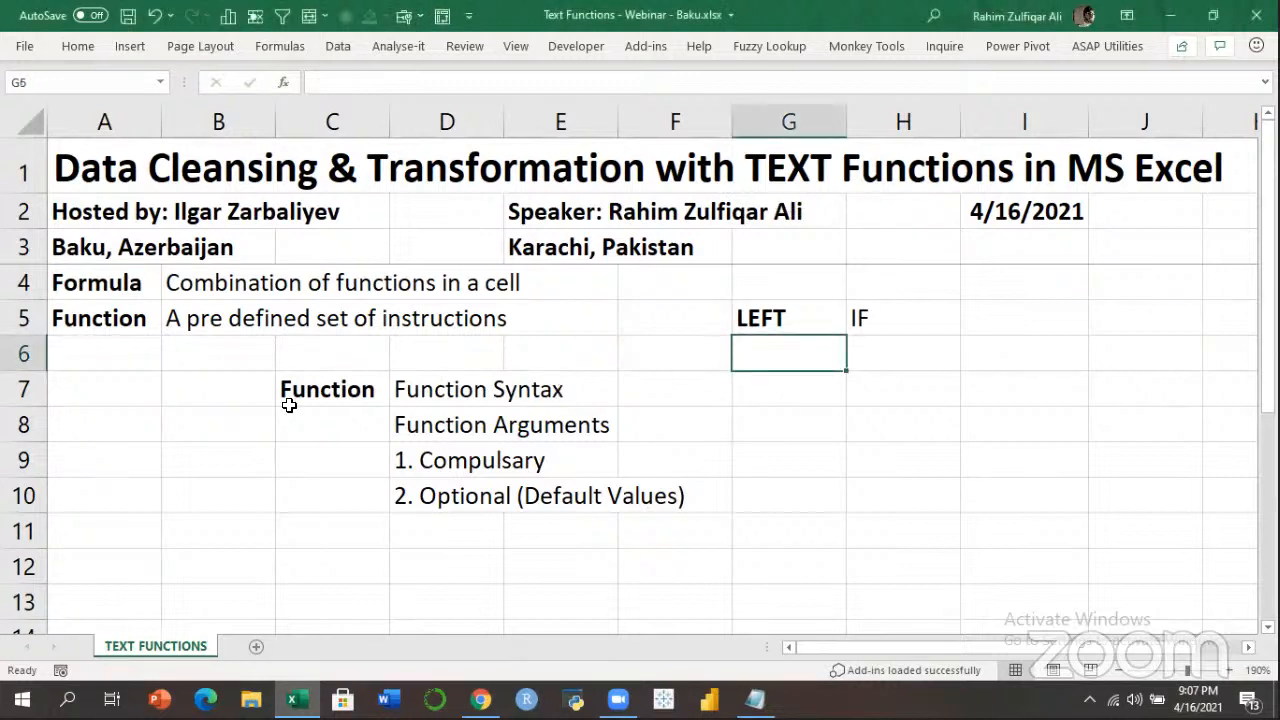
{"action": "left_click", "coordinate": [217, 503]}
{"action": "left_click", "coordinate": [174, 563]}
{"action": "left_click", "coordinate": [114, 563]}
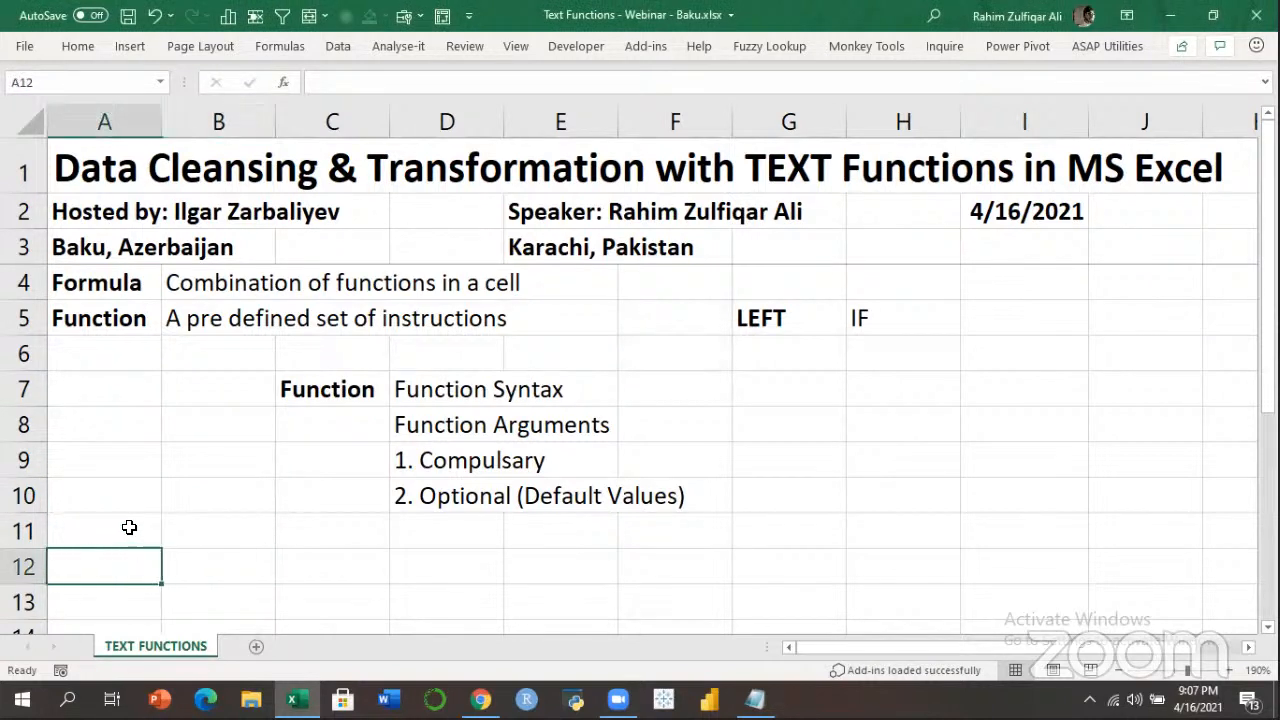
{"action": "left_click", "coordinate": [129, 527]}
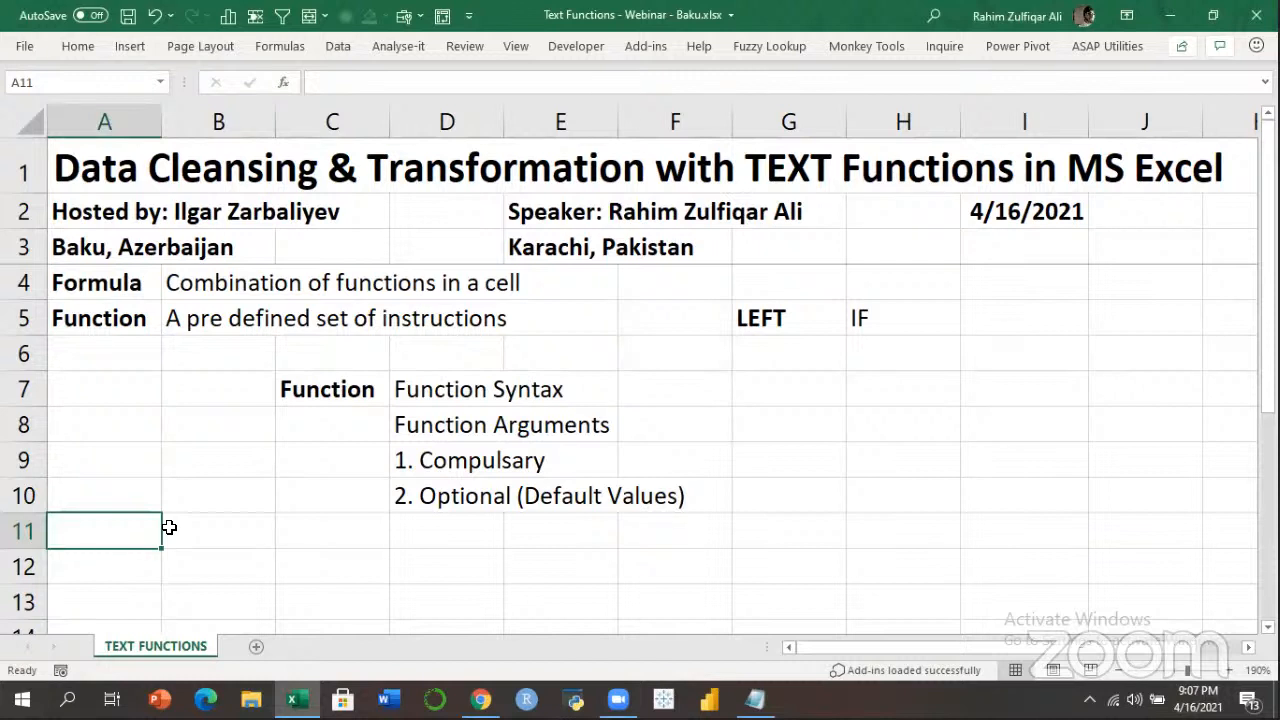
{"action": "key", "text": "Down"}
{"action": "key", "text": "Down"}
{"action": "key", "text": "Down"}
{"action": "key", "text": "Down"}
{"action": "key", "text": "Down"}
{"action": "key", "text": "Down"}
{"action": "key", "text": "Down"}
{"action": "key", "text": "Down"}
{"action": "key", "text": "Up"}
{"action": "key", "text": "Up"}
{"action": "key", "text": "Up"}
{"action": "key", "text": "Up"}
{"action": "key", "text": "Up"}
{"action": "key", "text": "Up"}
{"action": "key", "text": "Up"}
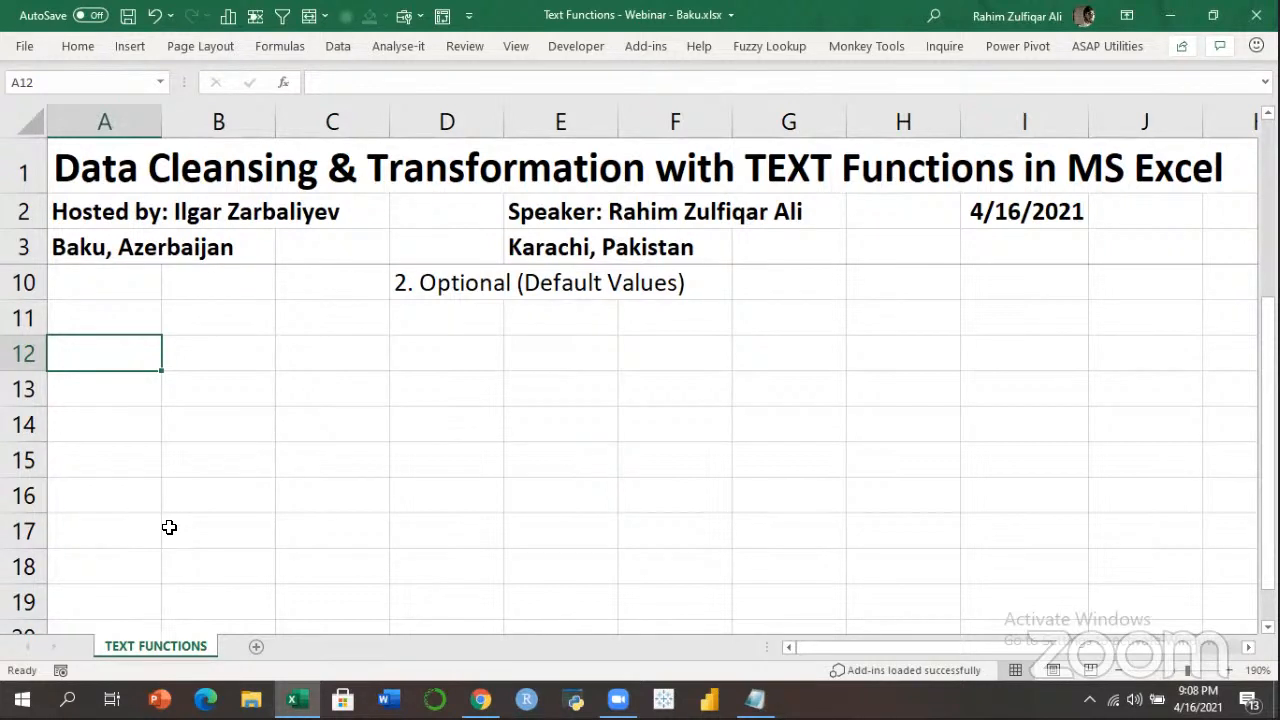
Enter Example in A12, LEFT in A13 and Azerbaijan in B13.
{"action": "key", "text": "Right"}
{"action": "key", "text": "Left"}
{"action": "type", "text": "eXAMPLE"}
{"action": "key", "text": "Return"}
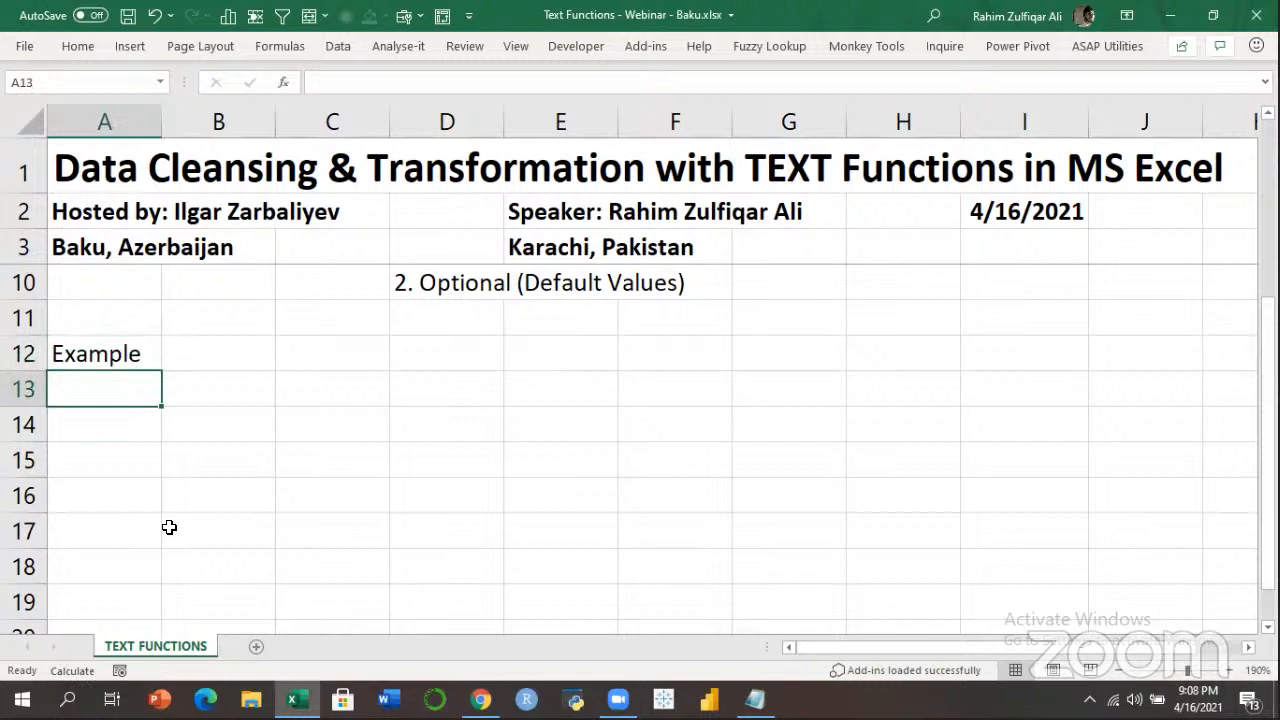
{"action": "type", "text": "LEFT"}
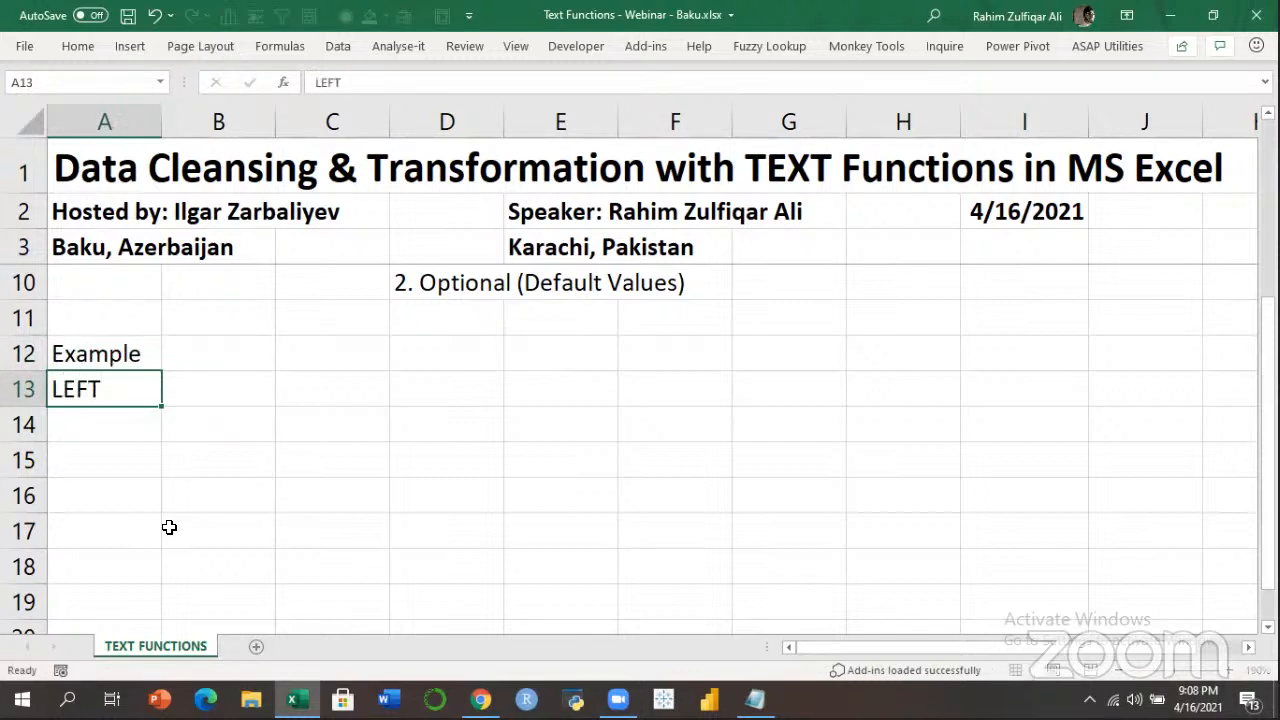
{"action": "key", "text": "Tab"}
{"action": "type", "text": "p"}
{"action": "key", "text": "BackSpace"}
{"action": "type", "text": "Azerba"}
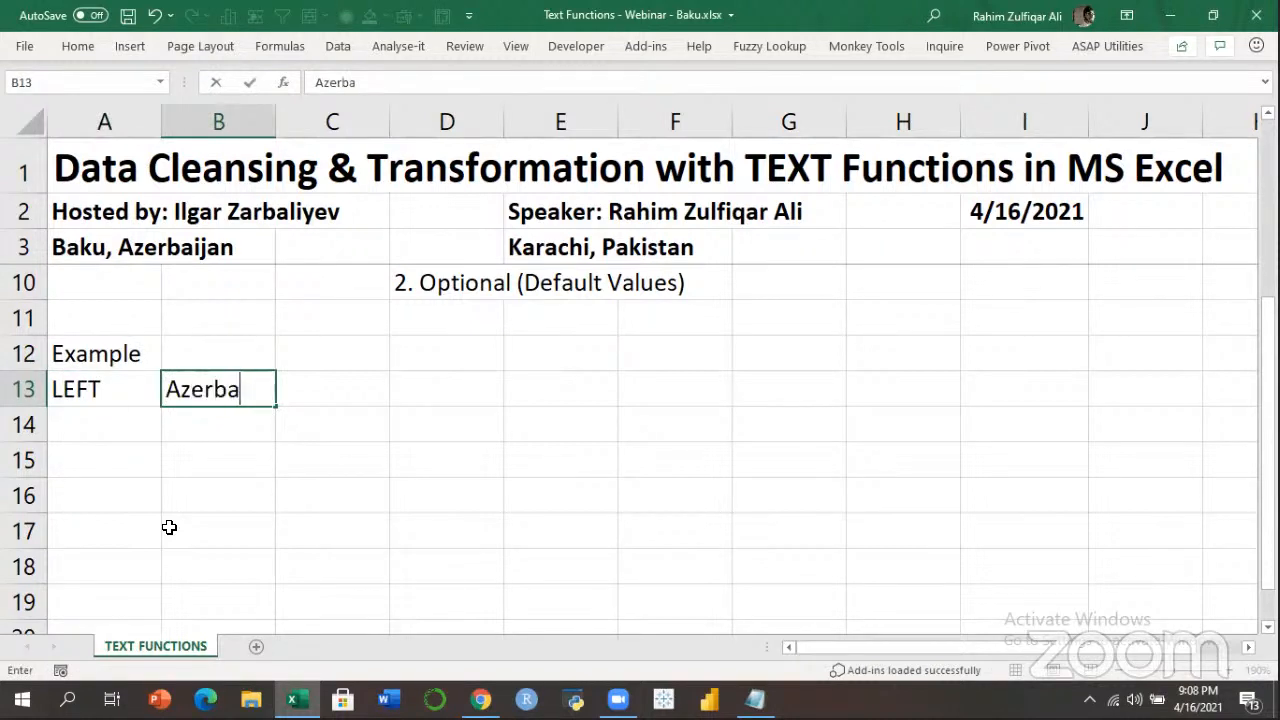
{"action": "type", "text": "ijan"}
{"action": "key", "text": "Return"}
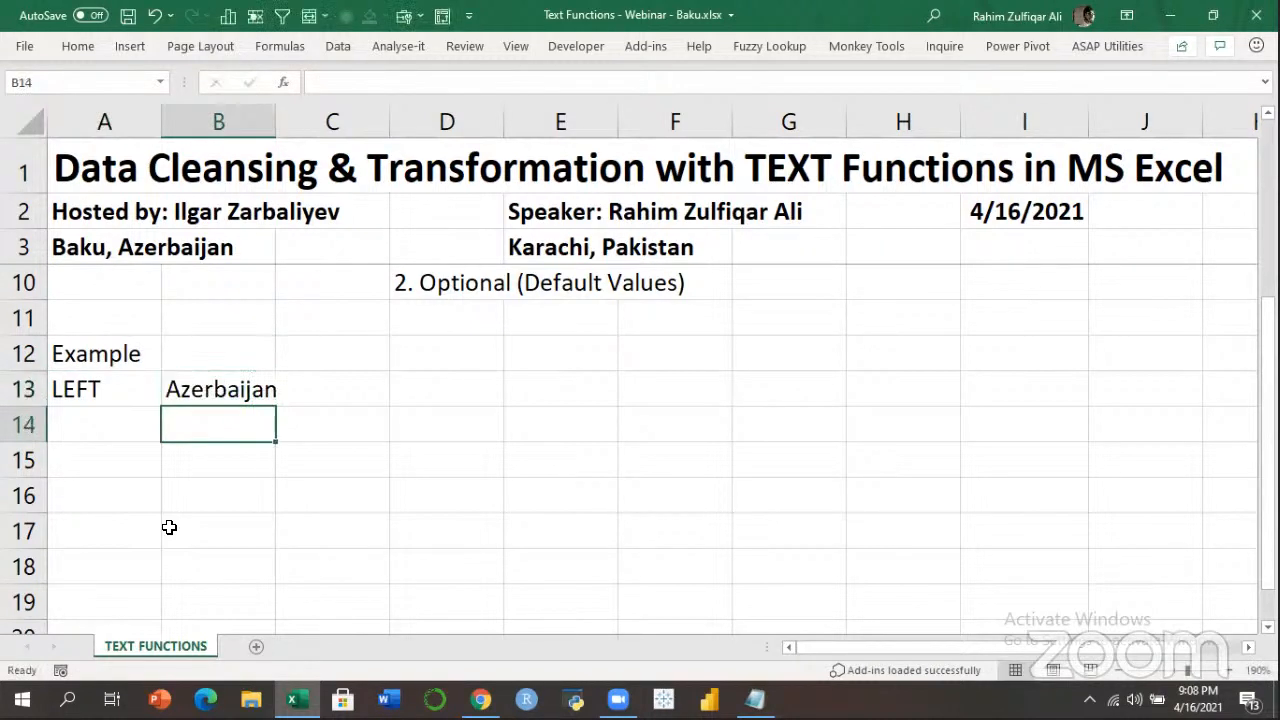
Widen column B so Azerbaijan fits fully.
{"action": "left_click_drag", "start_coordinate": [275, 121], "coordinate": [292, 121]}
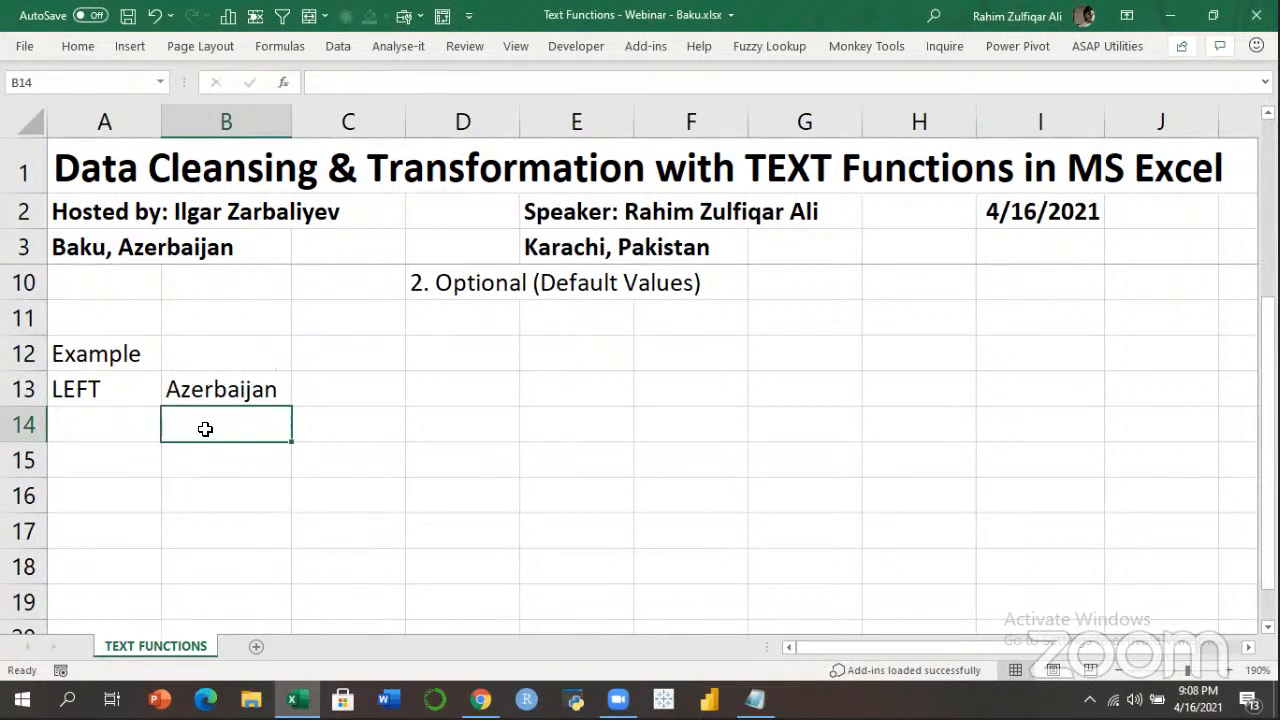
{"action": "left_click", "coordinate": [213, 391]}
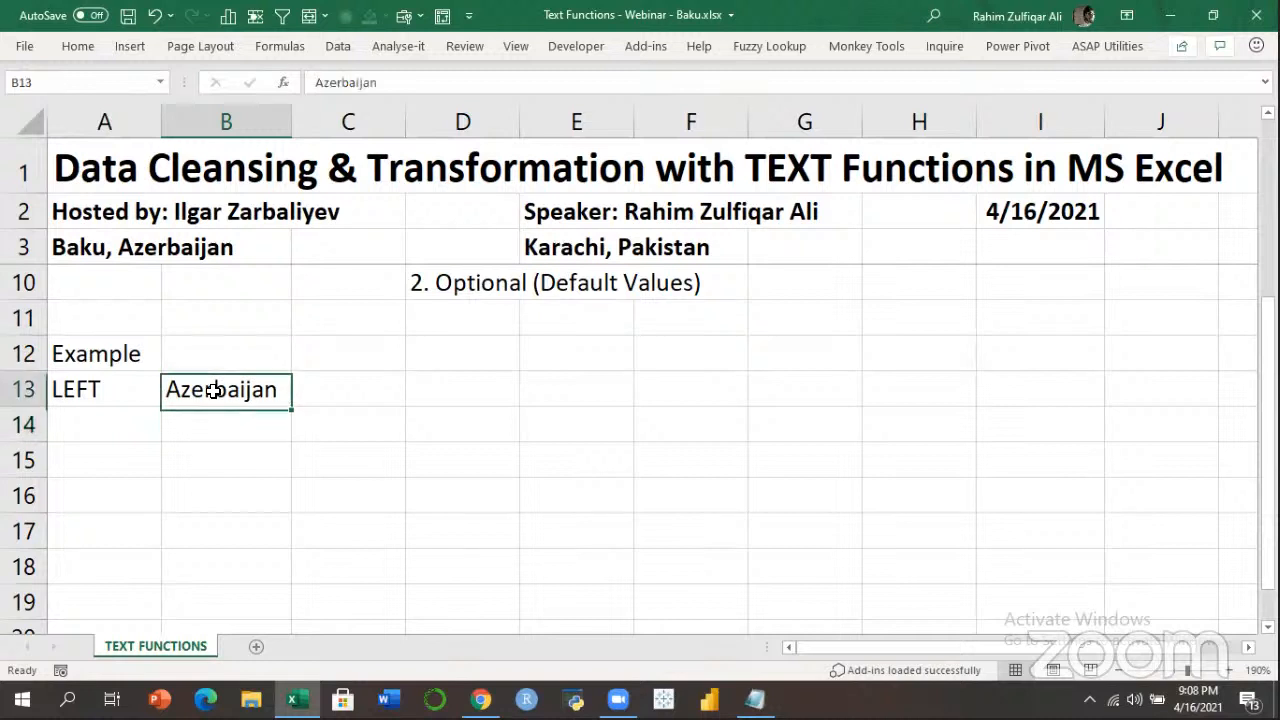
{"action": "left_click", "coordinate": [205, 425]}
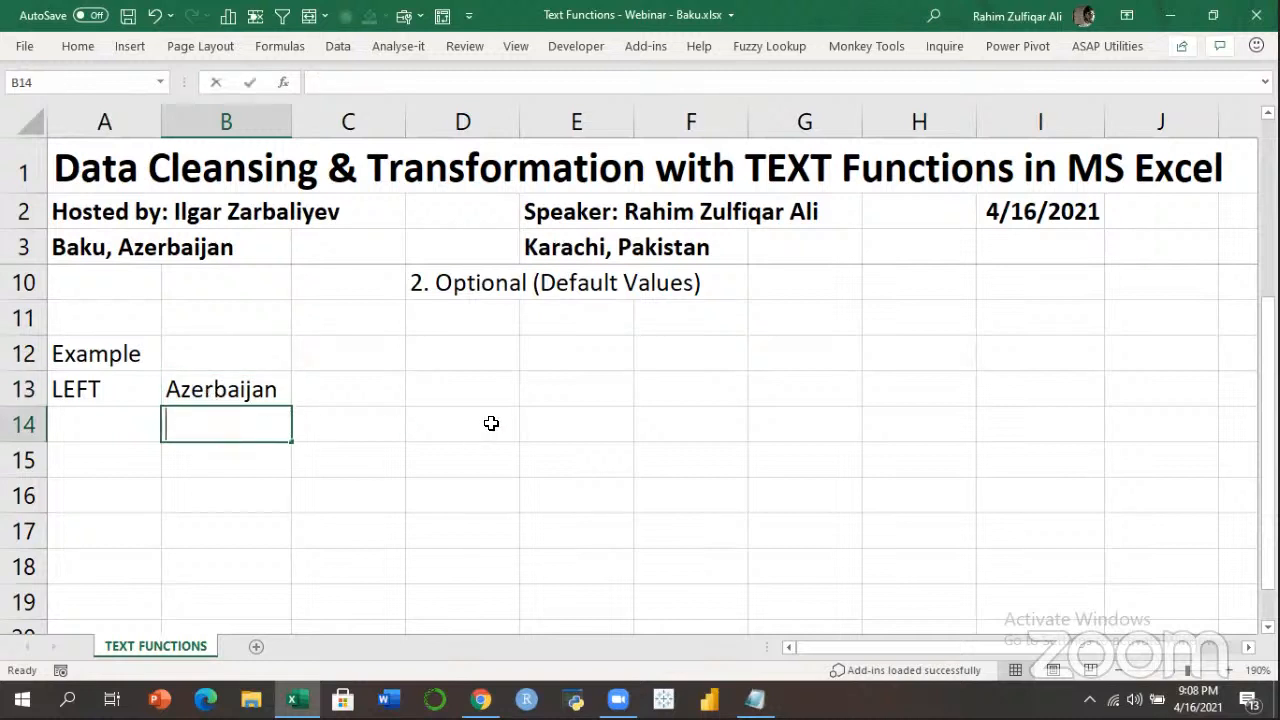
Enter =LEFT(B13,4) in B14 to return Azer, cycling reference modes with F4.
{"action": "type", "text": "=left"}
{"action": "key", "text": "Tab"}
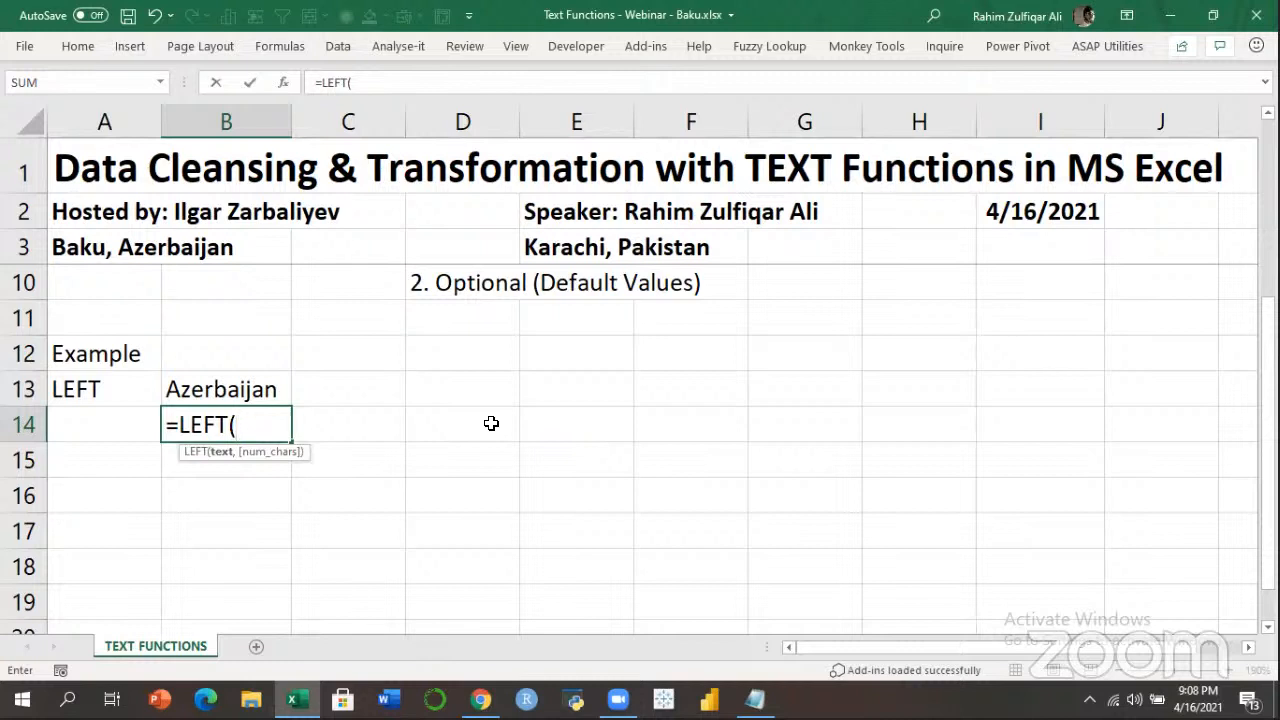
{"action": "key", "text": "Up"}
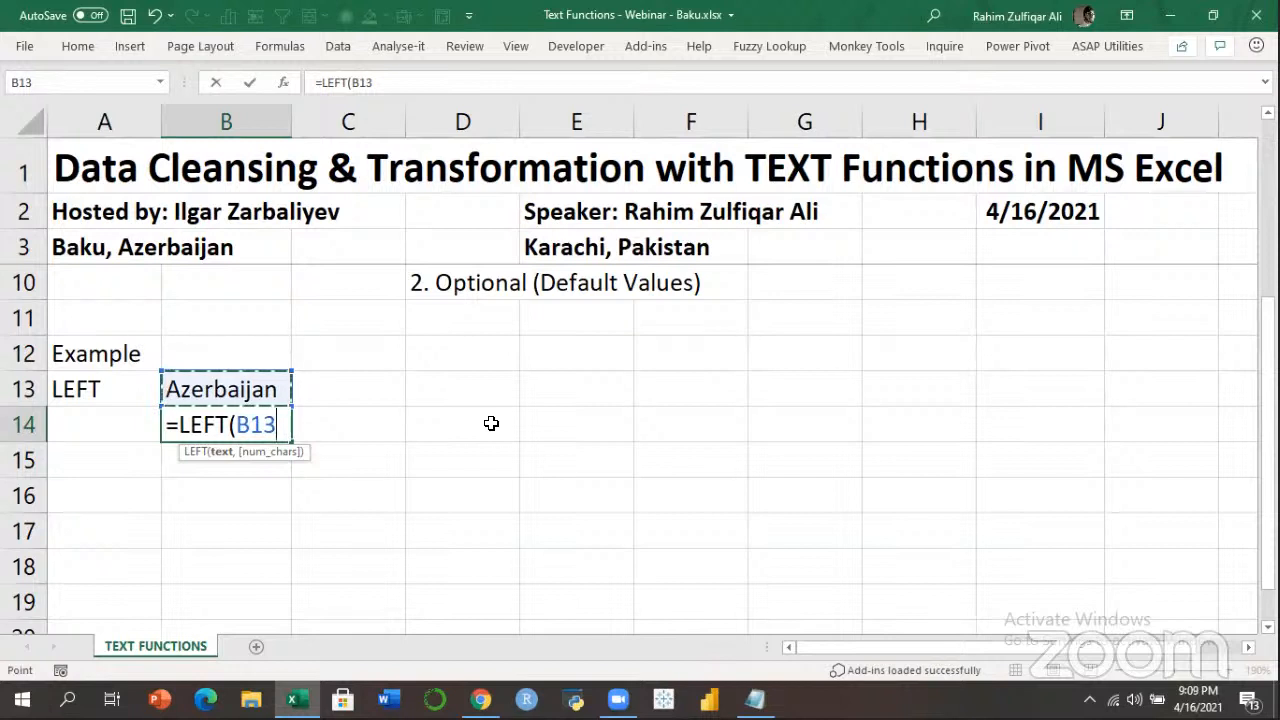
{"action": "key", "text": "F4"}
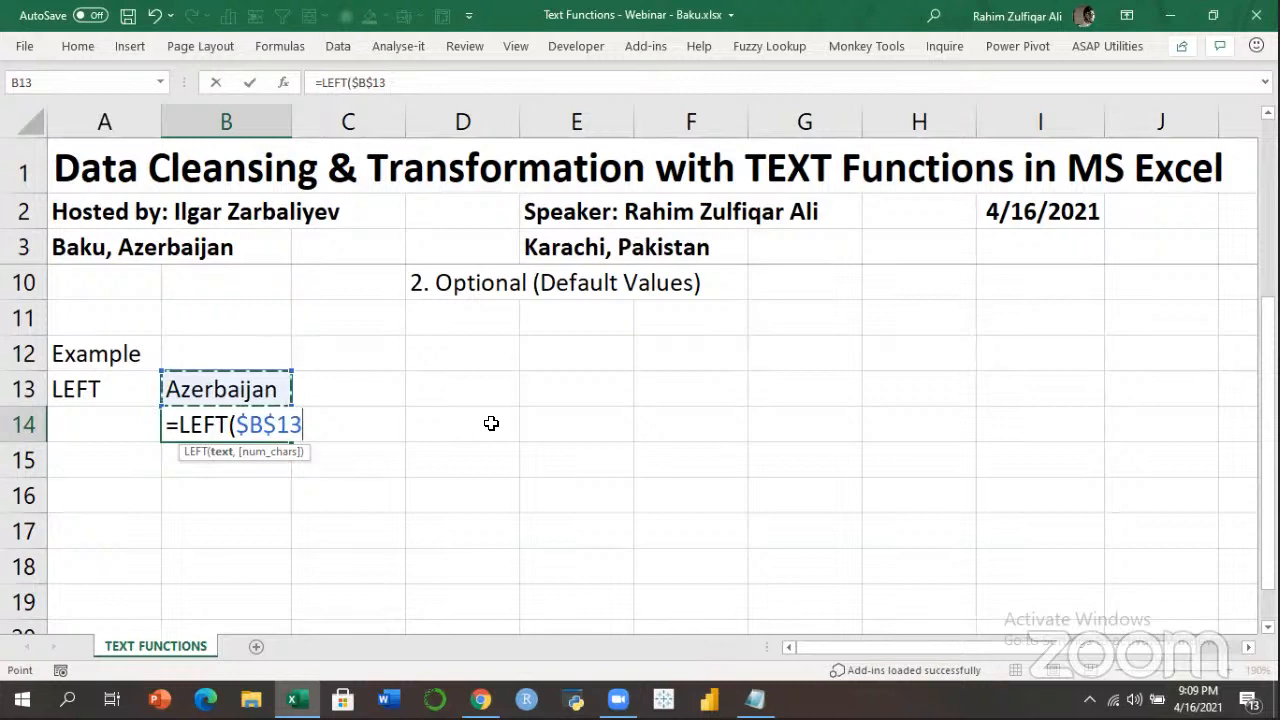
{"action": "key", "text": "F4"}
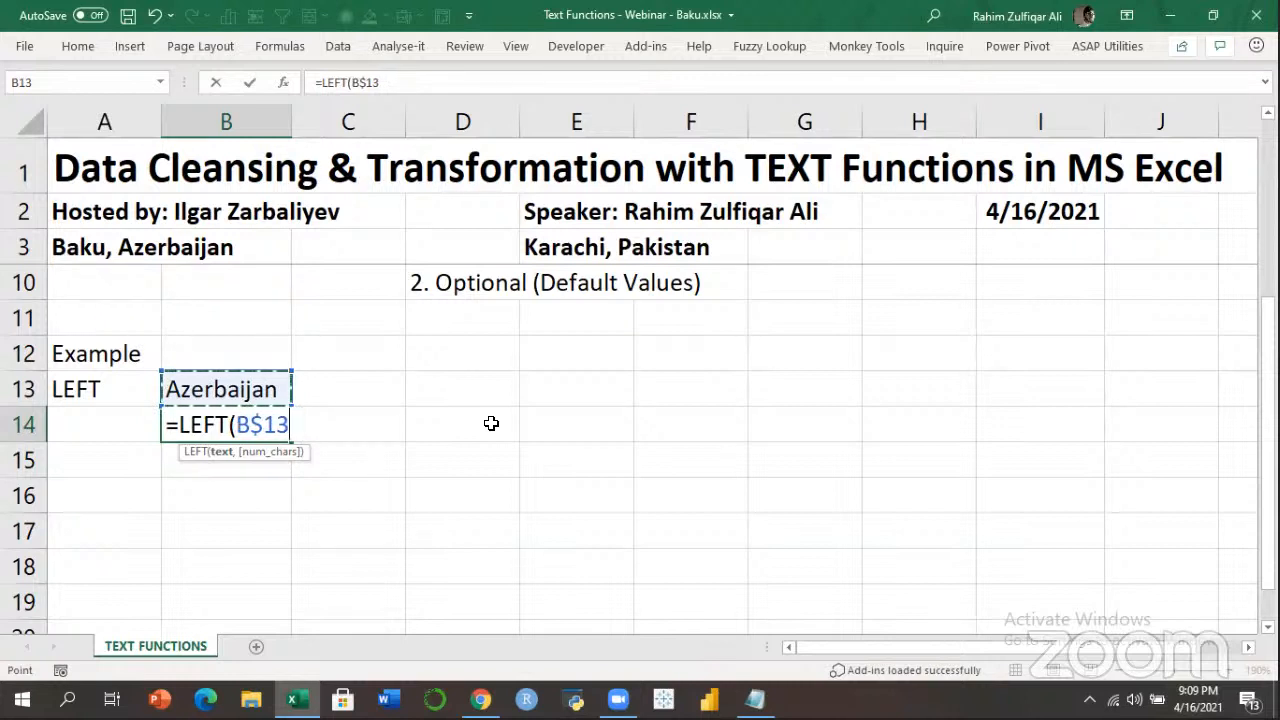
{"action": "key", "text": "F4"}
{"action": "key", "text": "F4"}
{"action": "key", "text": "F4"}
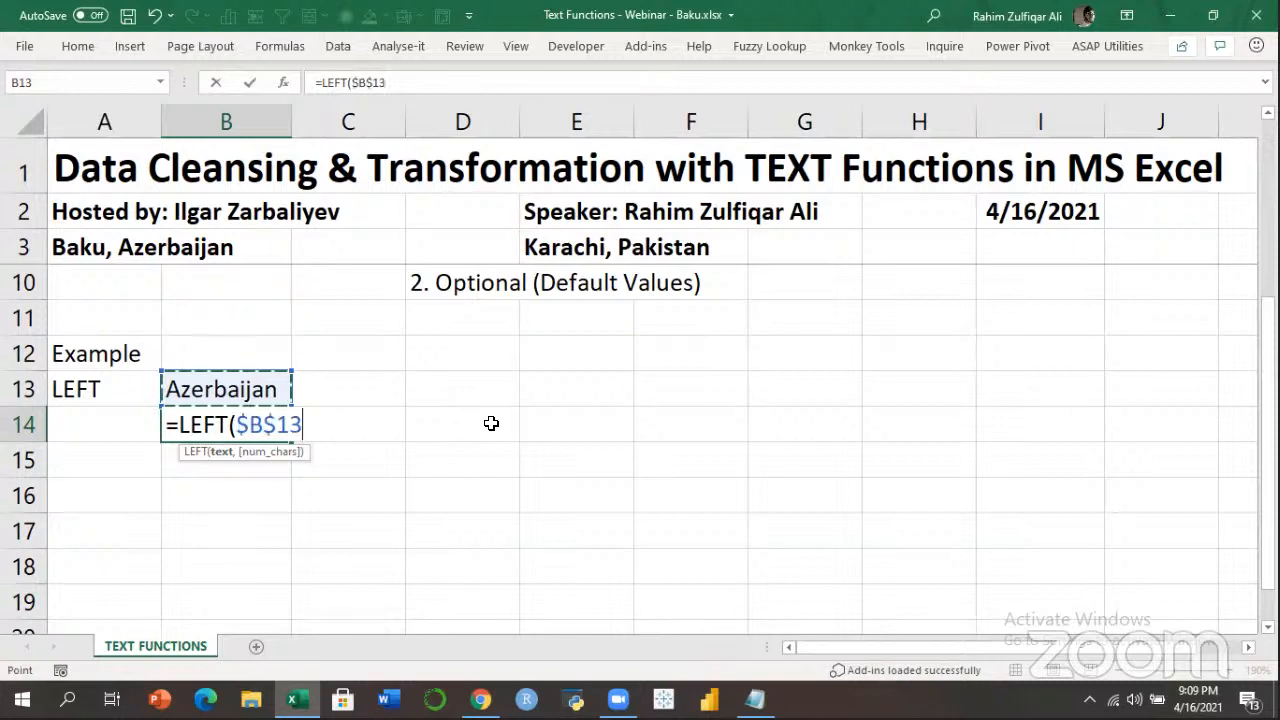
{"action": "key", "text": "F4"}
{"action": "key", "text": "F4"}
{"action": "key", "text": "F4"}
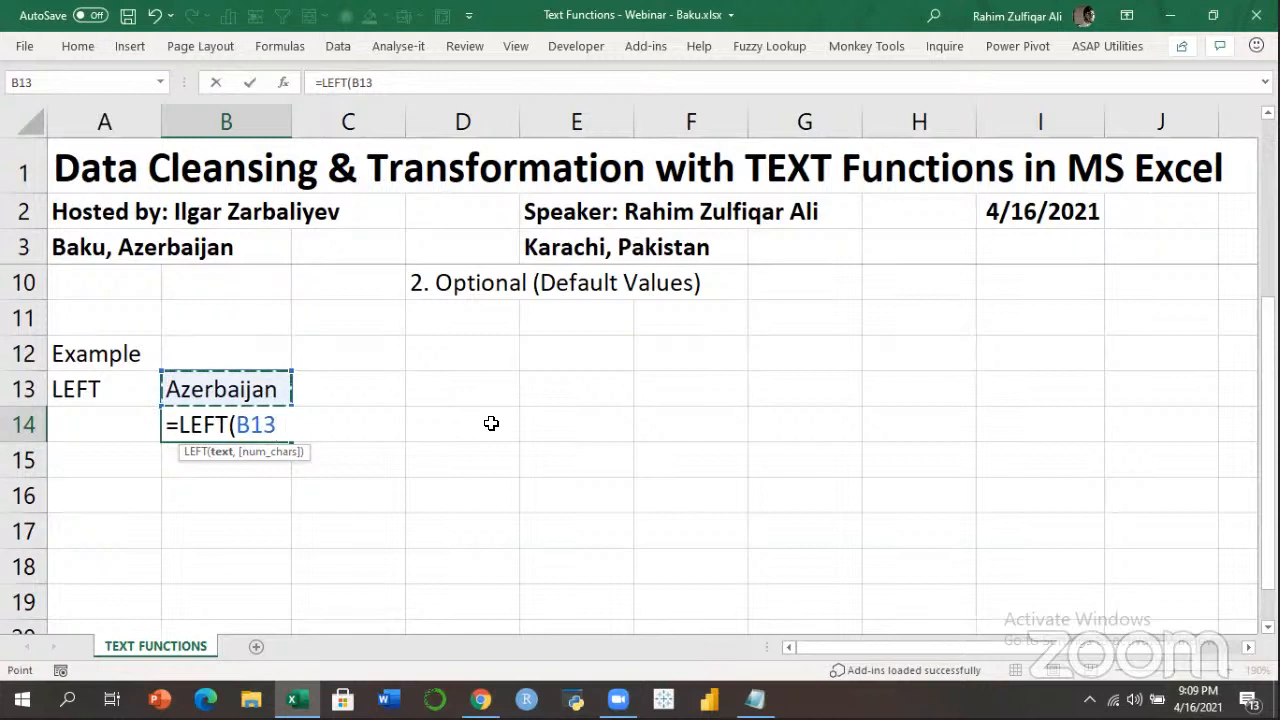
{"action": "type", "text": ","}
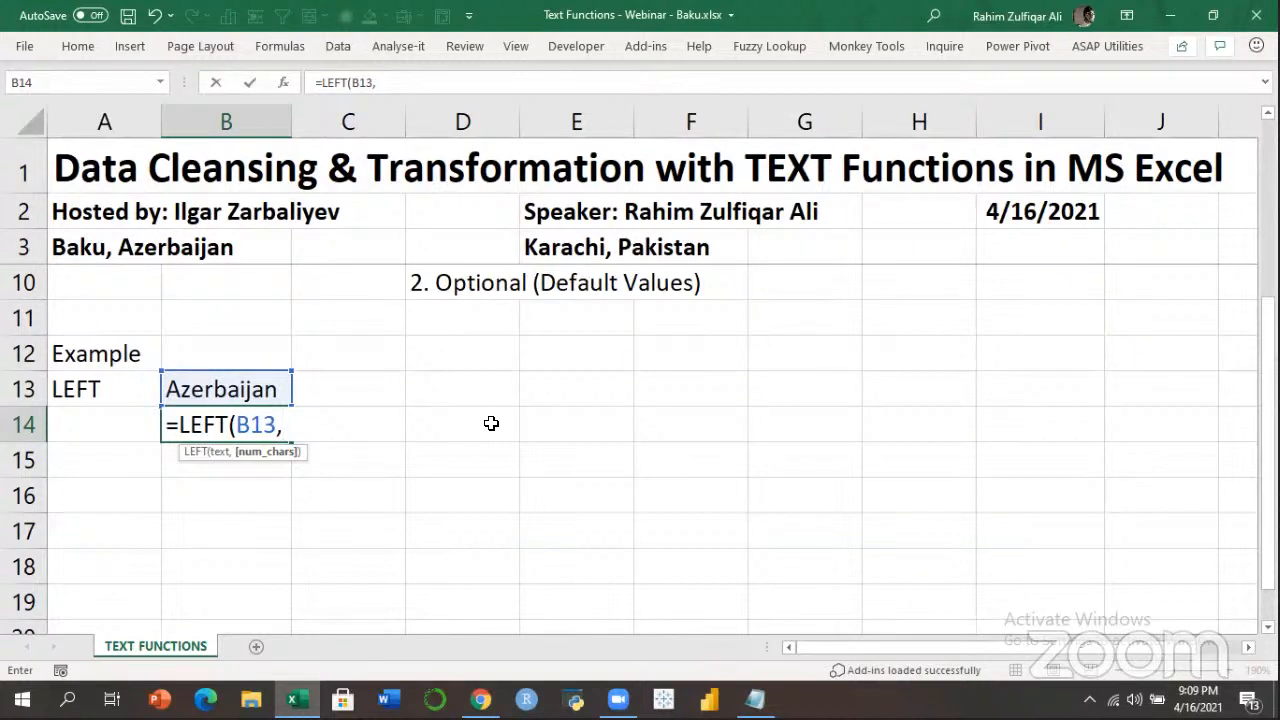
{"action": "type", "text": "4)"}
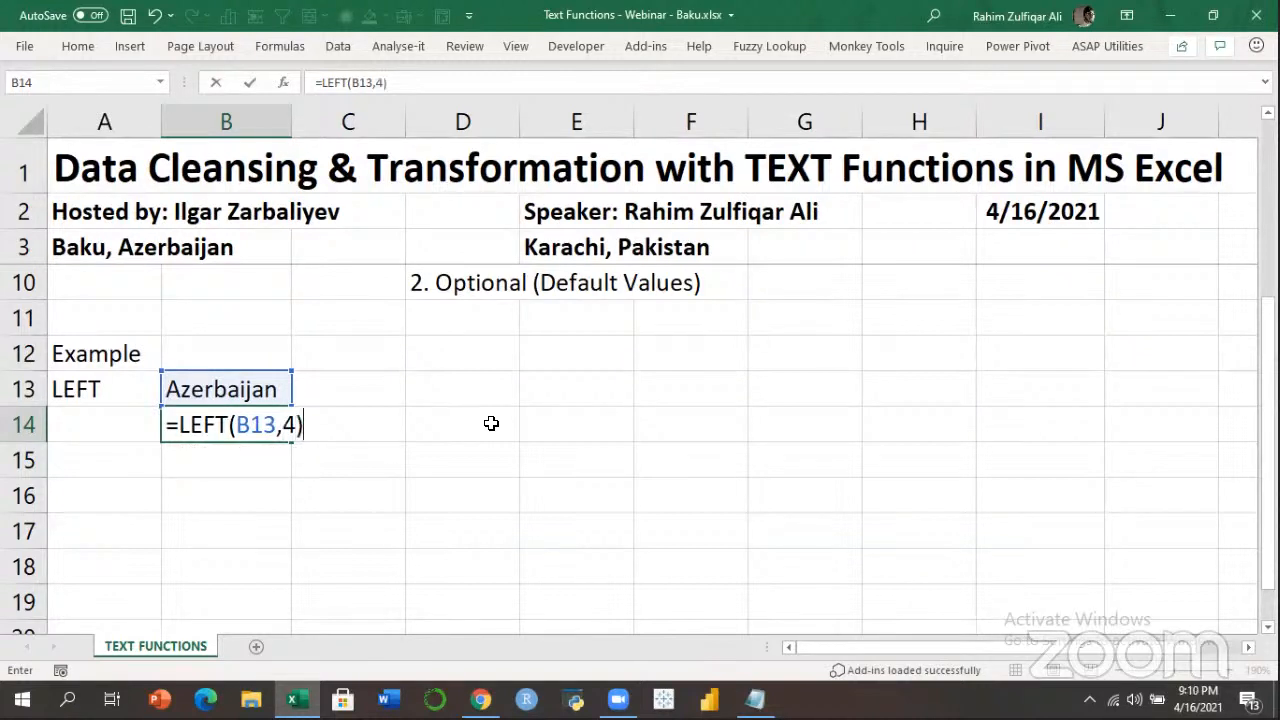
{"action": "key", "text": "Return"}
Prefix B14's formula with an apostrophe so =LEFT(B13,4) shows as text.
{"action": "key", "text": "Up"}
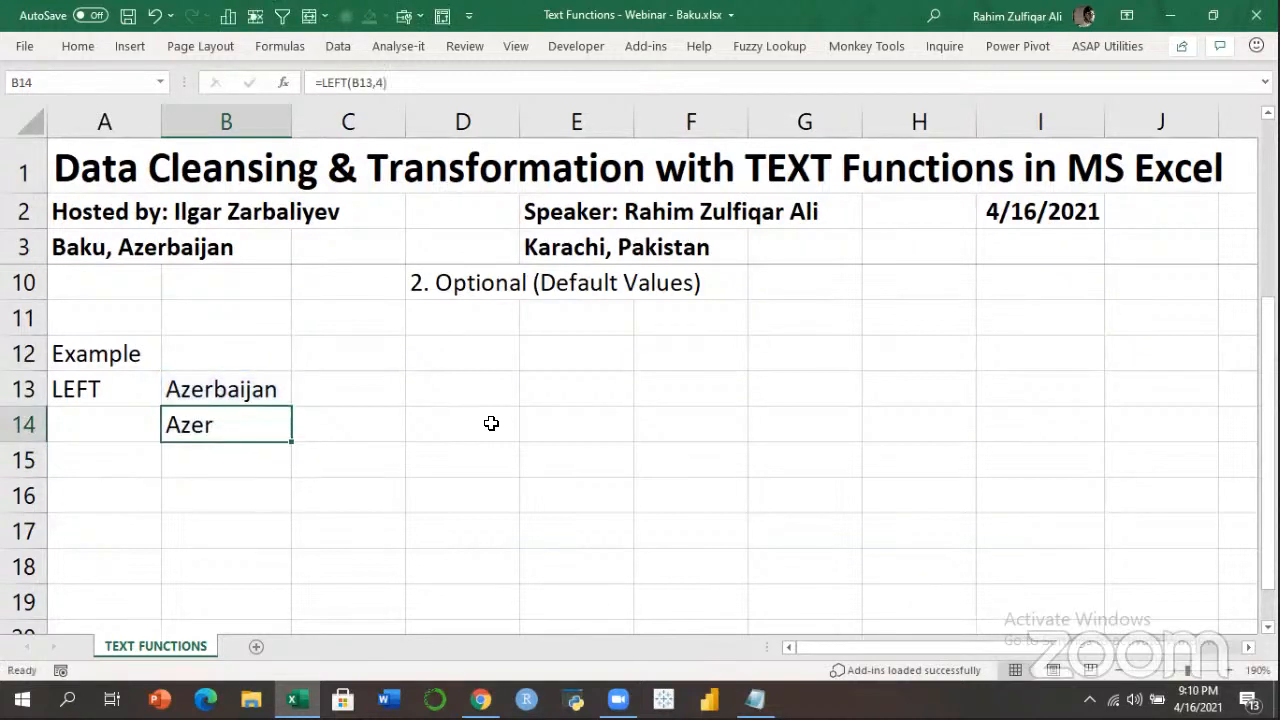
{"action": "key", "text": "F2"}
{"action": "key", "text": "Left"}
{"action": "key", "text": "Home"}
{"action": "type", "text": "'"}
{"action": "key", "text": "Return"}
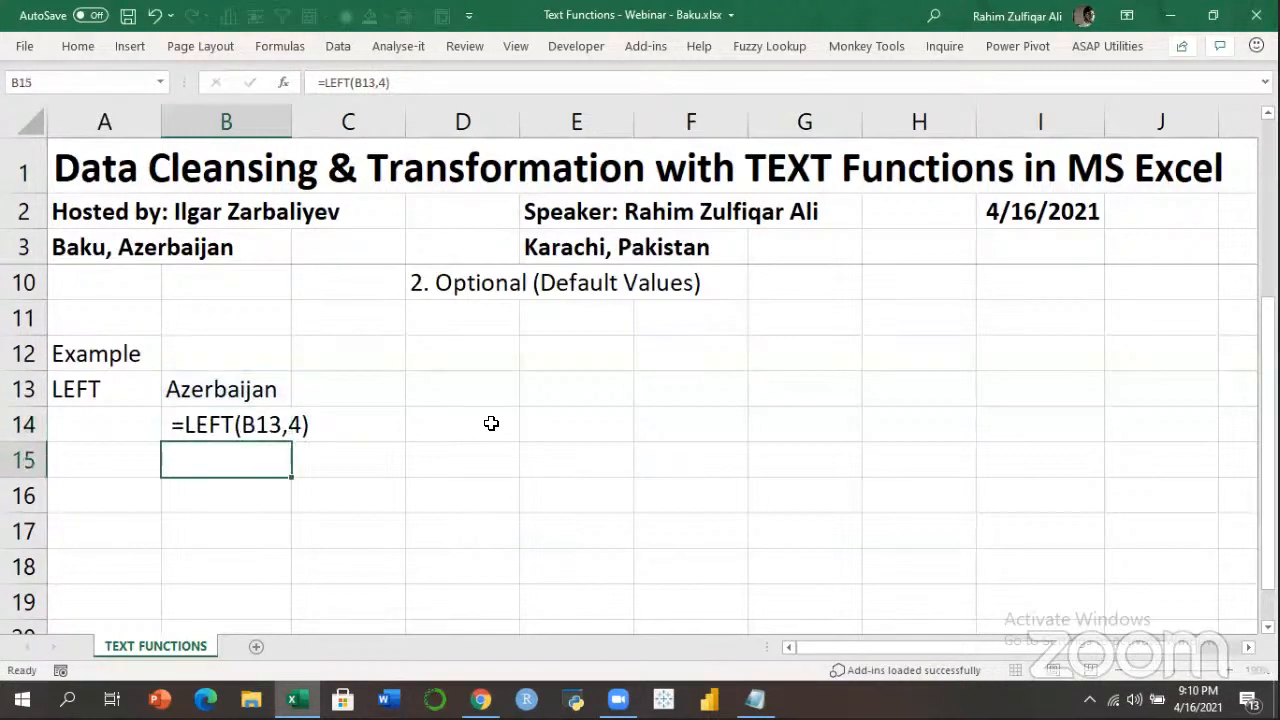
Type excel in B12 and power pivot - dax in D12.
{"action": "key", "text": "Up"}
{"action": "key", "text": "Up"}
{"action": "key", "text": "Up"}
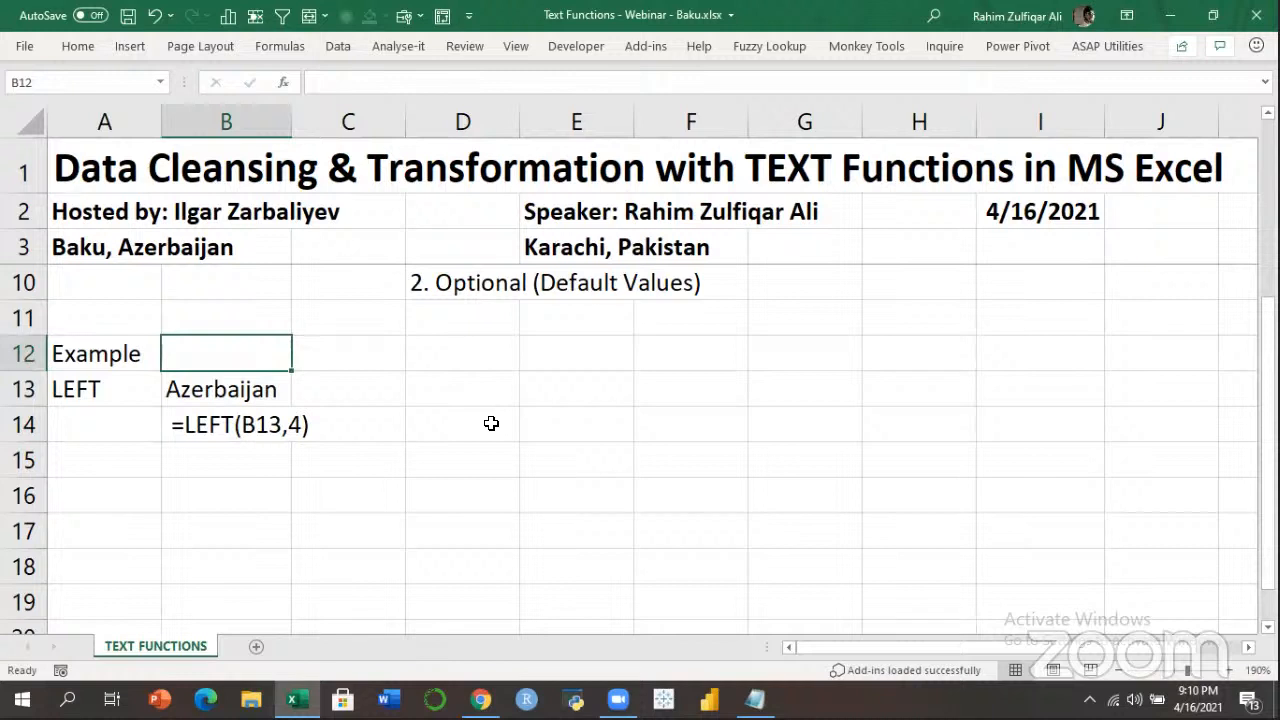
{"action": "type", "text": "excel"}
{"action": "key", "text": "Tab"}
{"action": "key", "text": "Tab"}
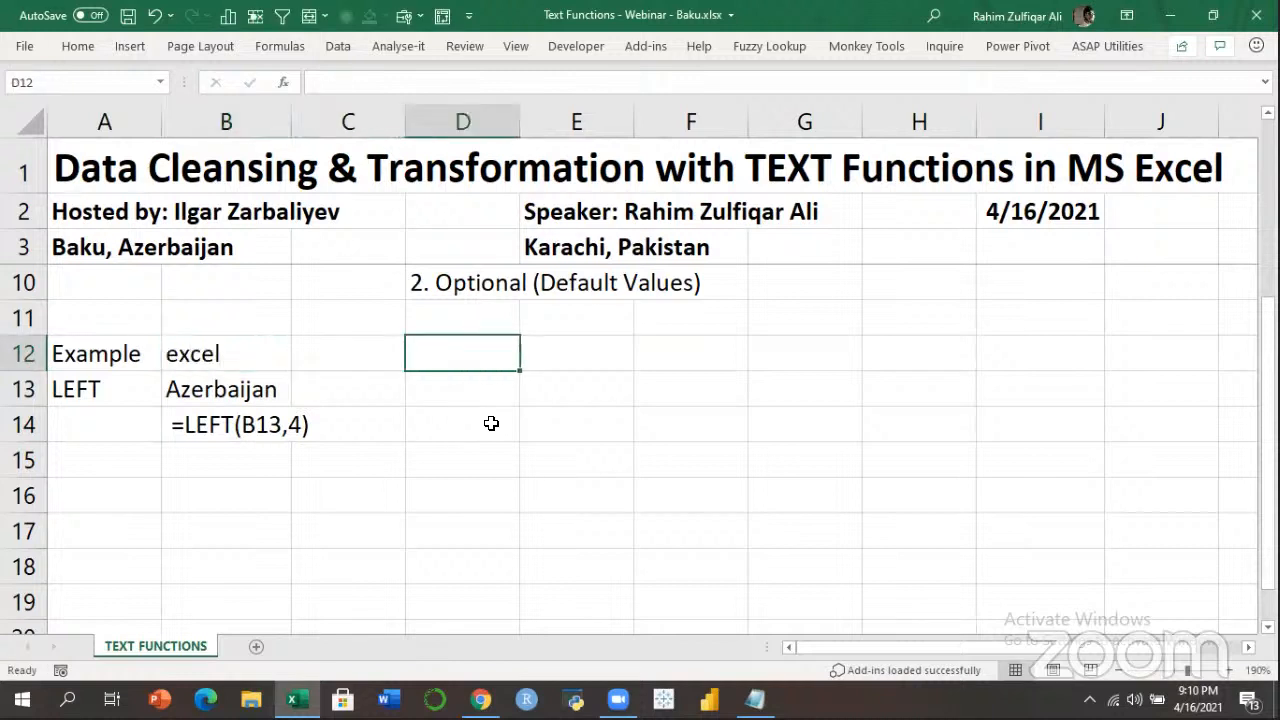
{"action": "type", "text": "po"}
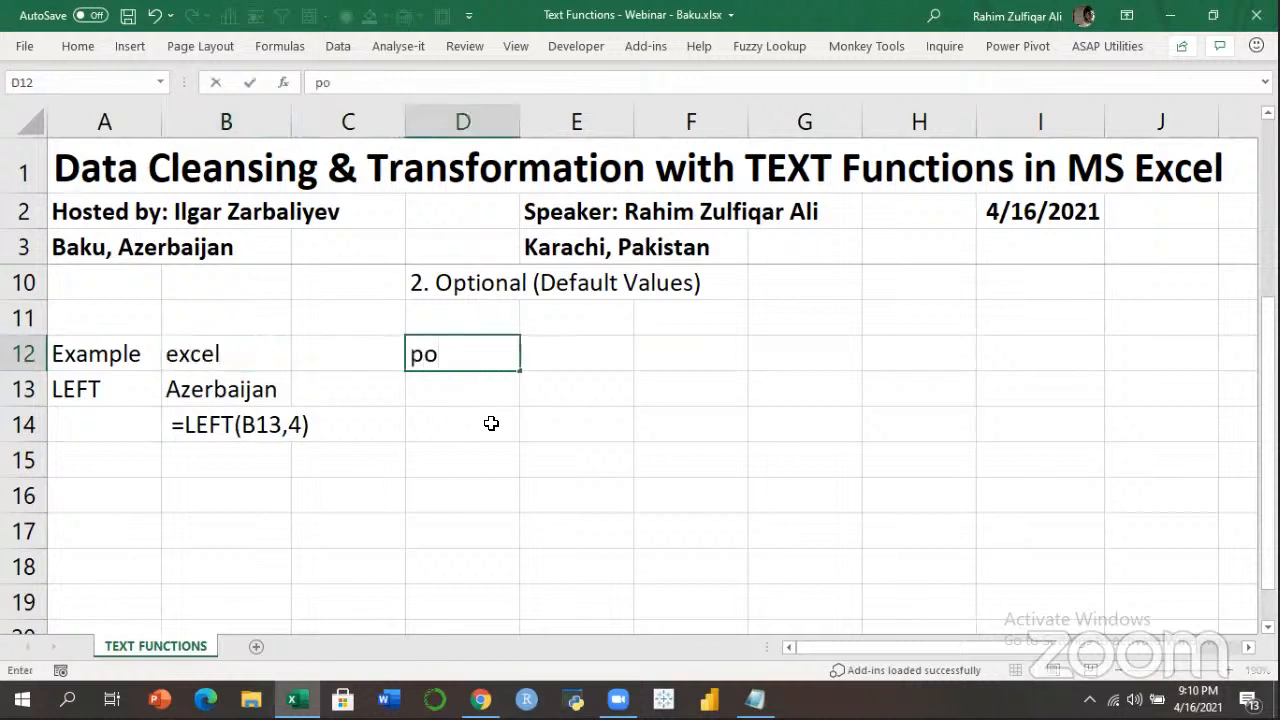
{"action": "type", "text": "wer pivot"}
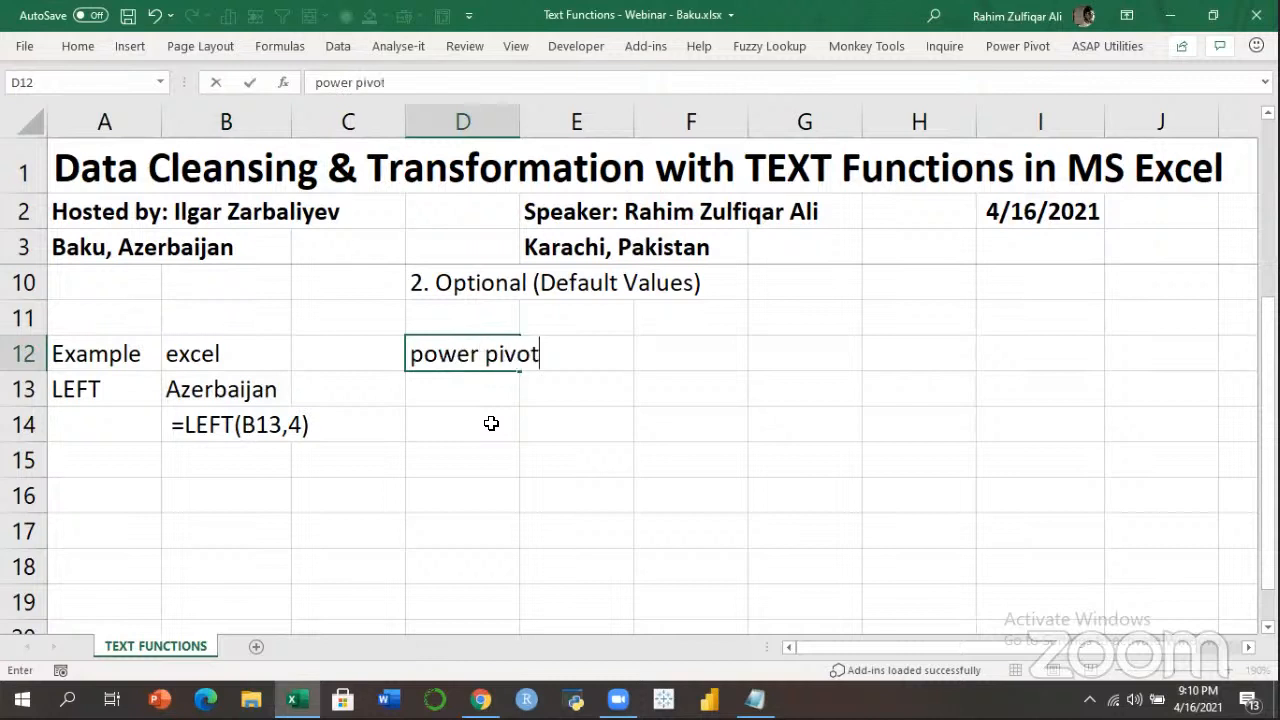
{"action": "type", "text": " - dax"}
{"action": "key", "text": "Return"}
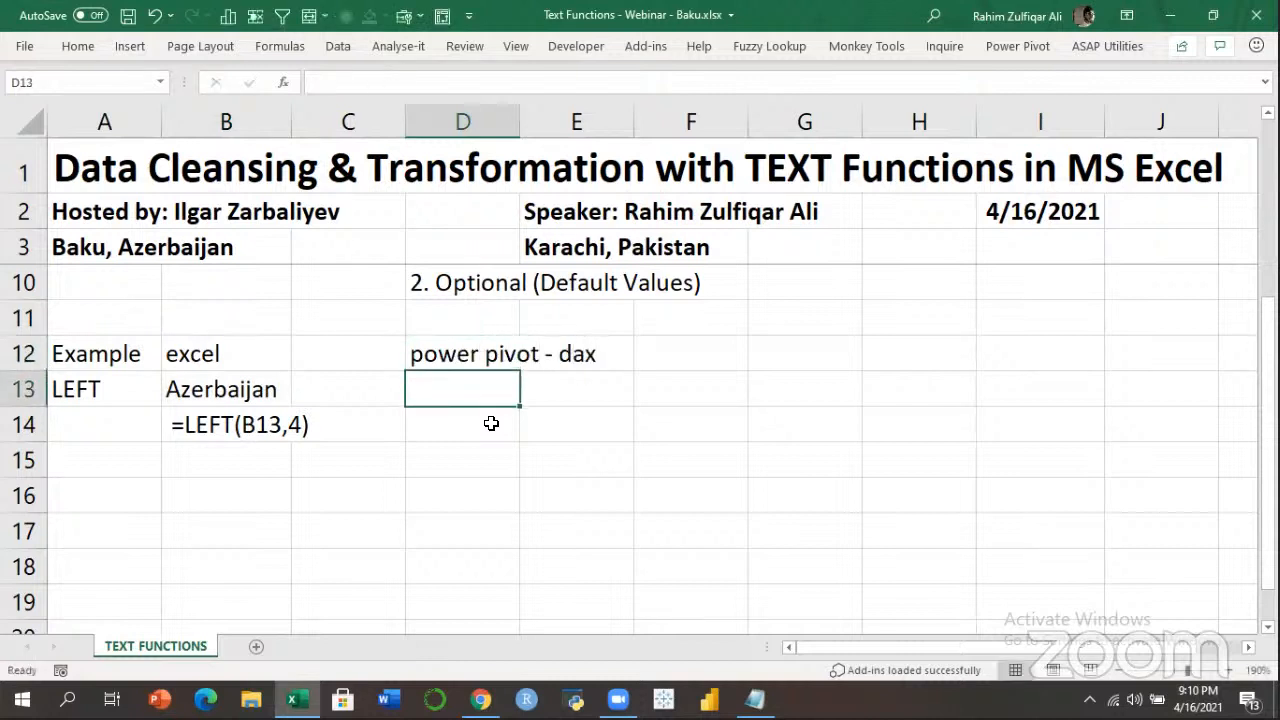
Copy Azerbaijan from B13 into D13.
{"action": "key", "text": "Left"}
{"action": "key", "text": "Left"}
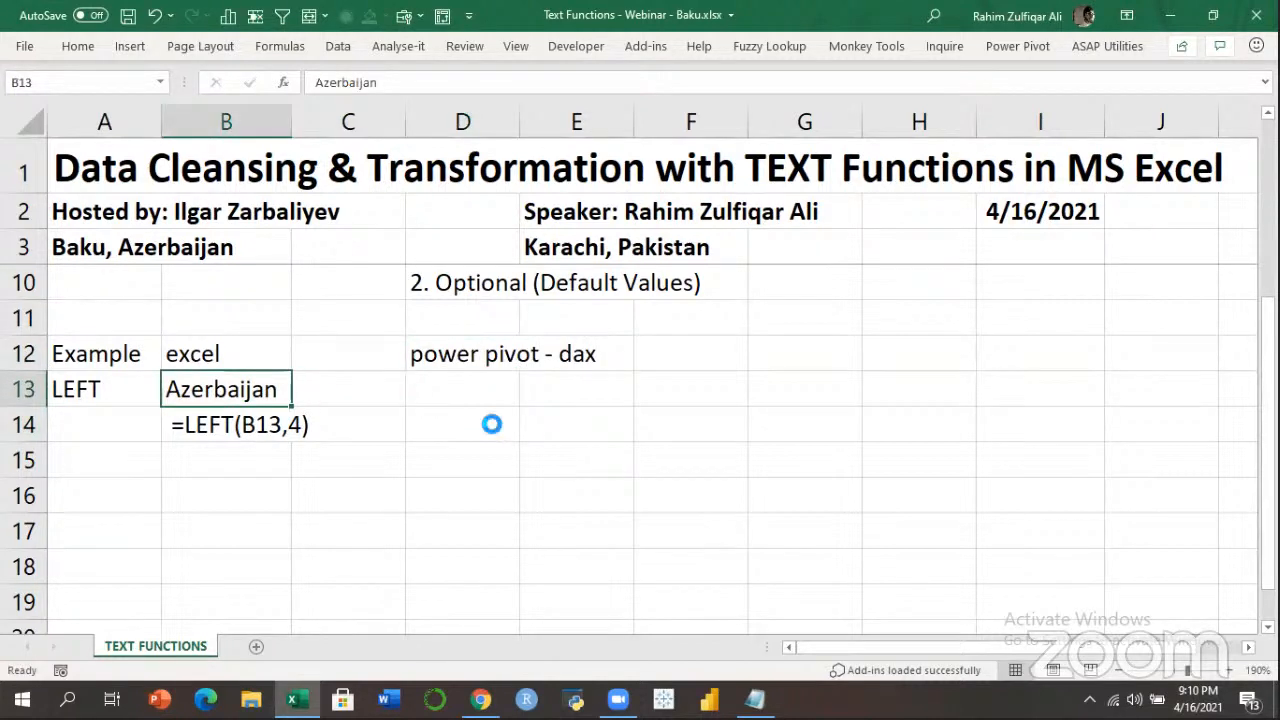
{"action": "key", "text": "ctrl+c"}
{"action": "key", "text": "Right"}
{"action": "key", "text": "Right"}
{"action": "key", "text": "ctrl+v"}
{"action": "key", "text": "Return"}
{"action": "key", "text": "Up"}
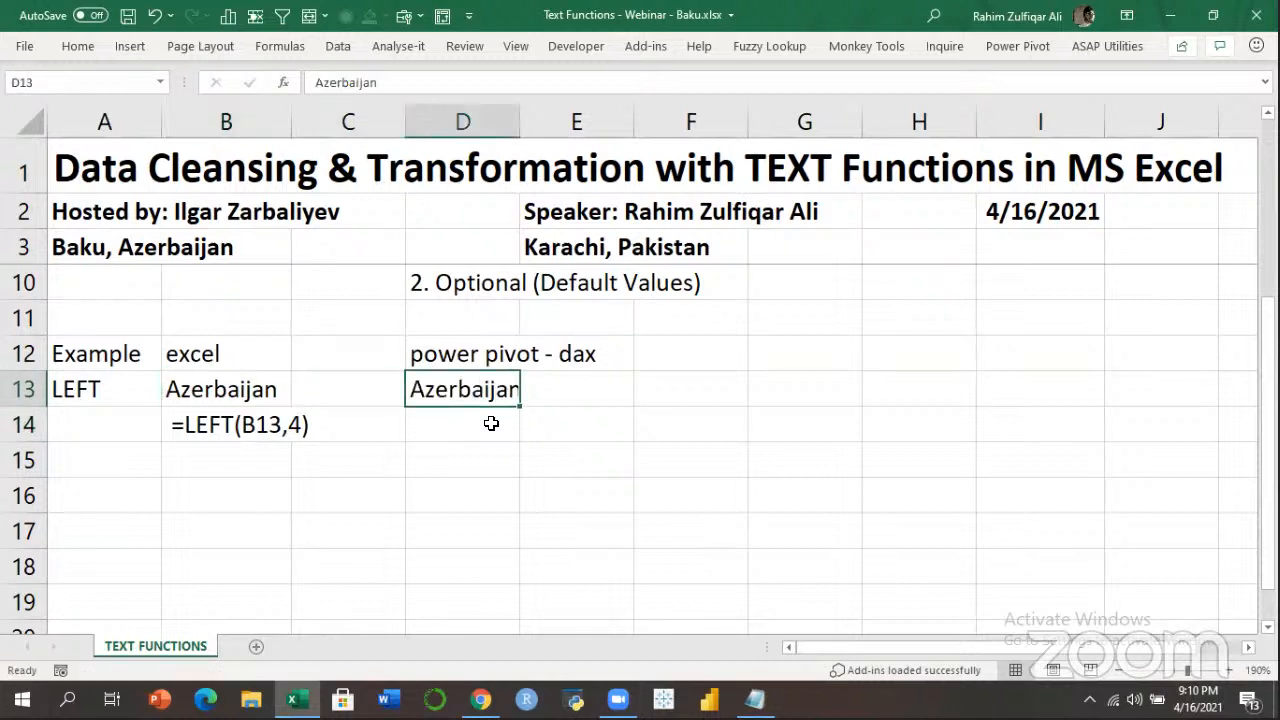
{"action": "key", "text": "Down"}
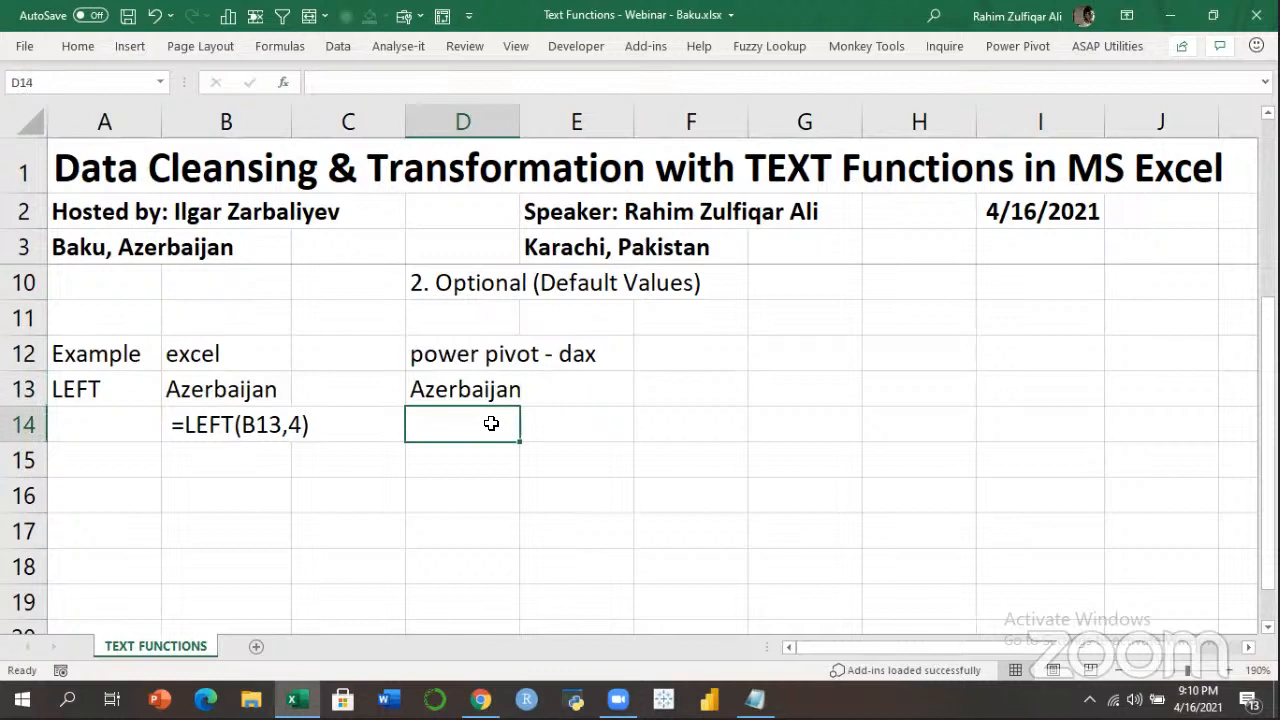
{"action": "type", "text": "="}
{"action": "key", "text": "BackSpace"}
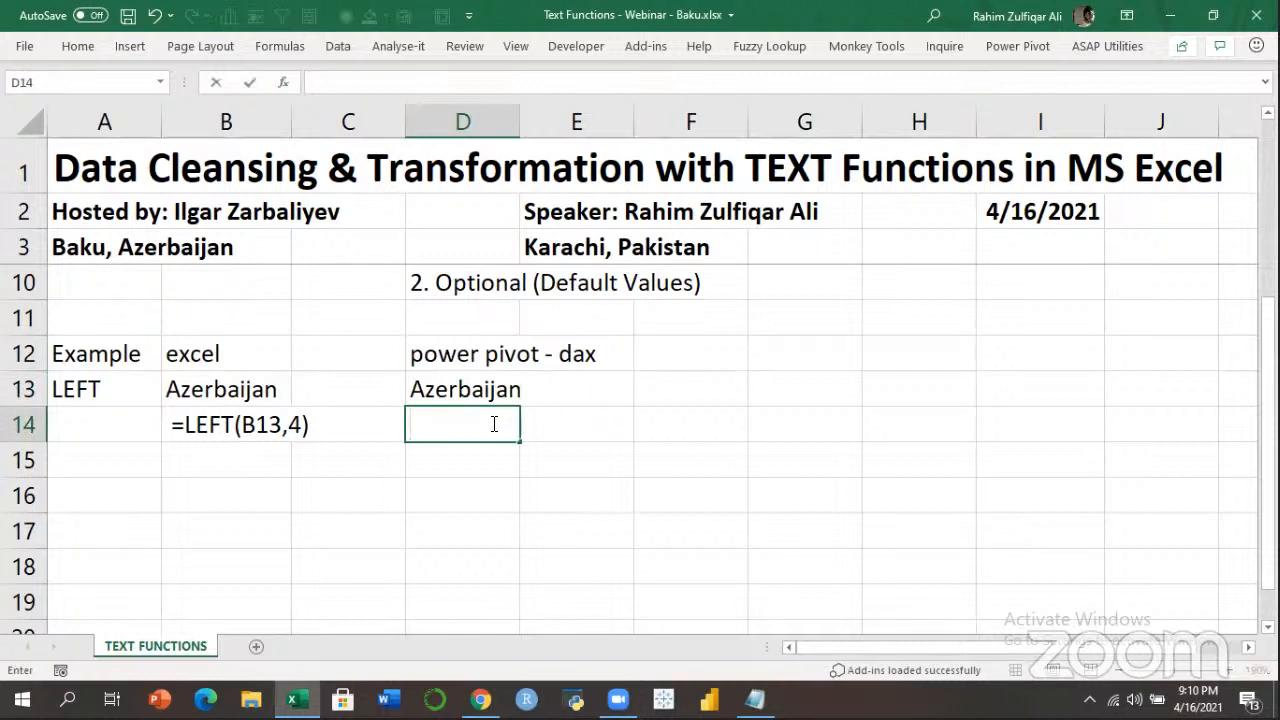
{"action": "type", "text": "=LEFT("}
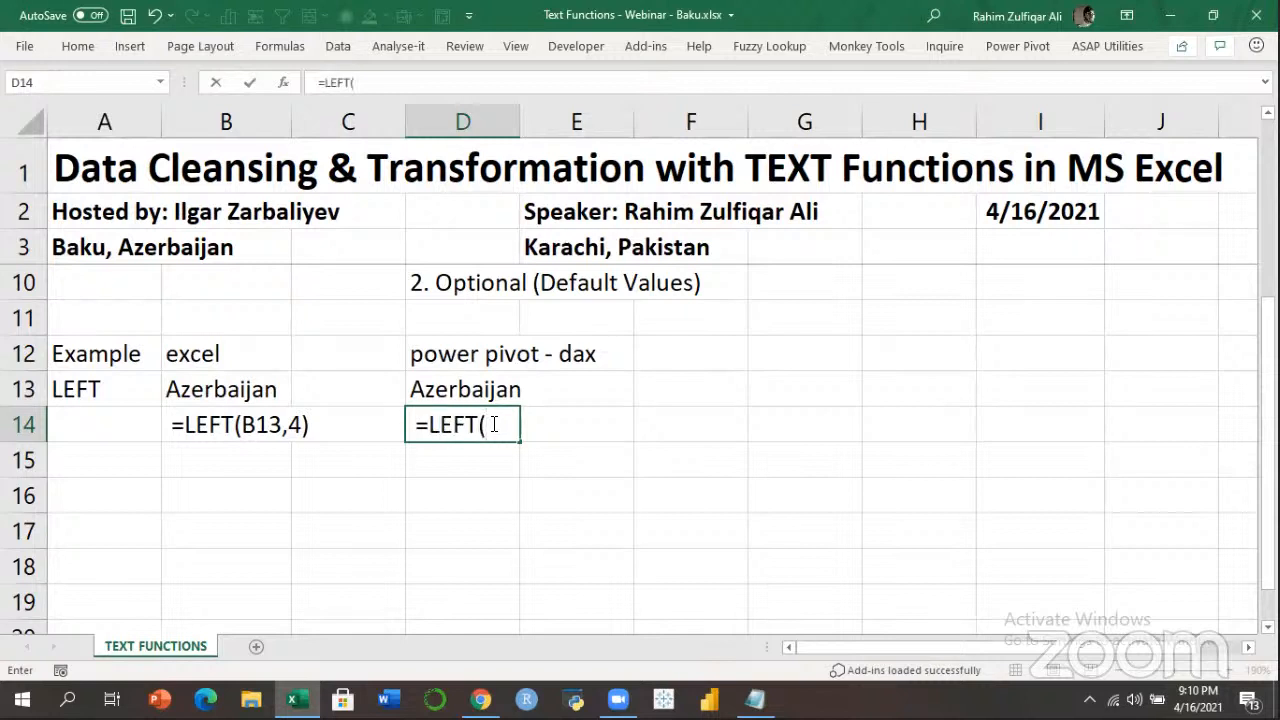
{"action": "type", "text": "[COUNTRY"}
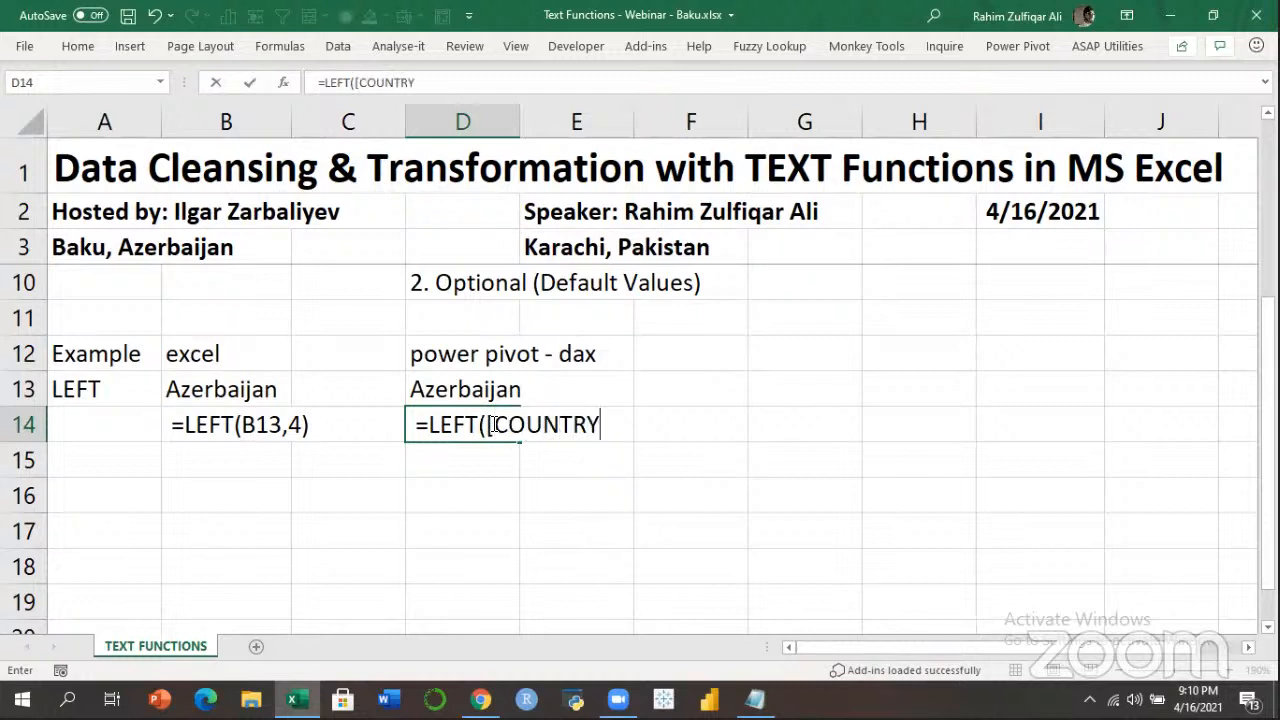
{"action": "type", "text": "],4)"}
{"action": "key", "text": "Return"}
{"action": "key", "text": "Up"}
{"action": "key", "text": "Left"}
{"action": "key", "text": "Left"}
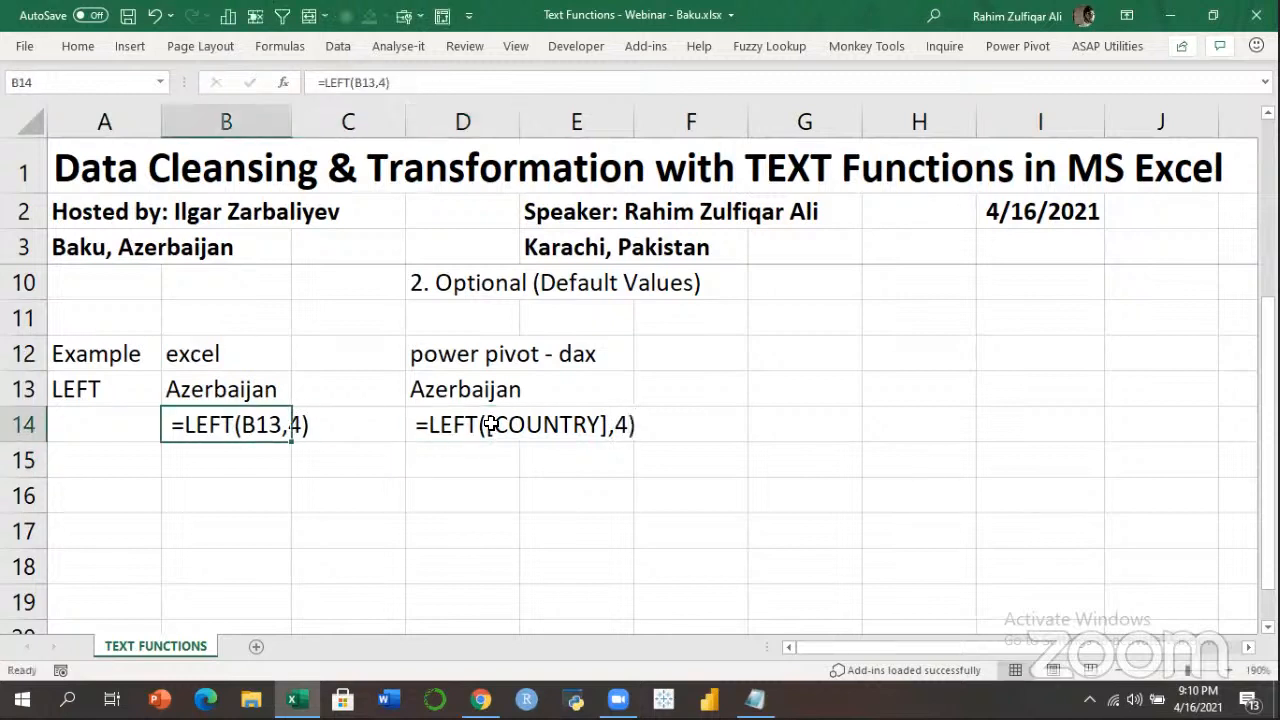
{"action": "key", "text": "Right"}
{"action": "key", "text": "Right"}
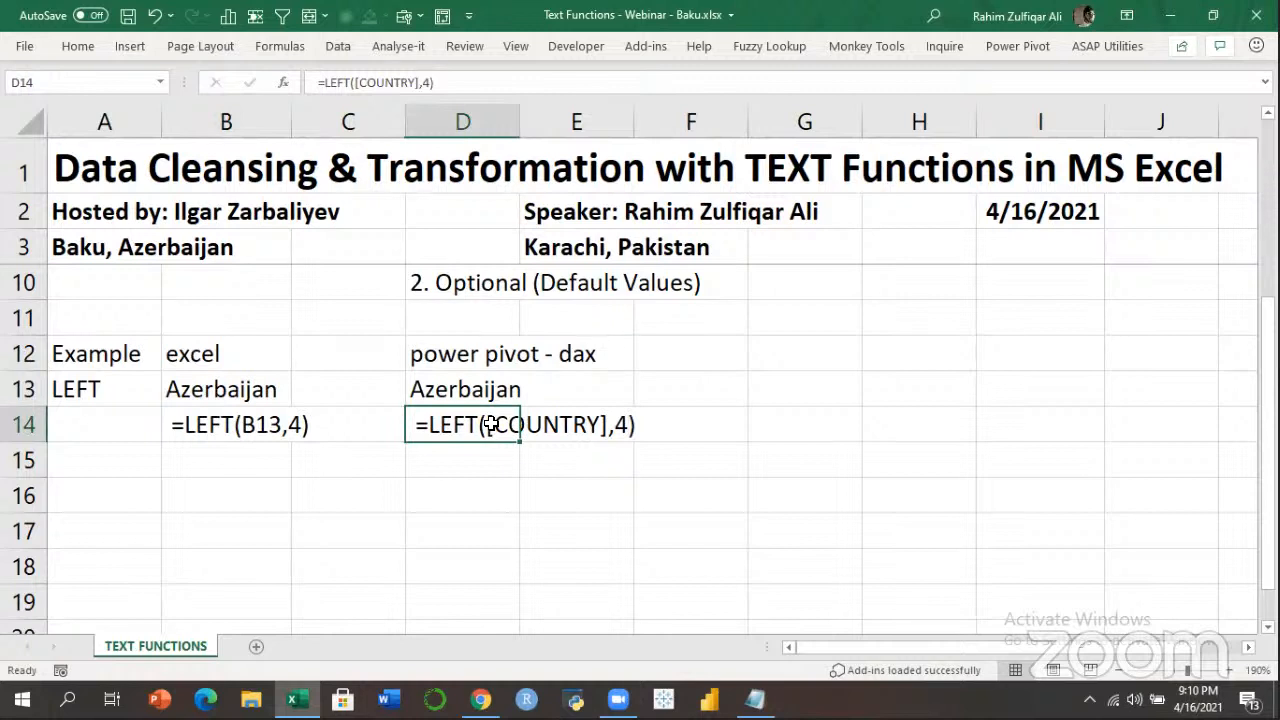
{"action": "key", "text": "Left"}
{"action": "key", "text": "Left"}
{"action": "key", "text": "Right"}
{"action": "key", "text": "Right"}
{"action": "key", "text": "Right"}
{"action": "key", "text": "Left"}
{"action": "key", "text": "Left"}
{"action": "key", "text": "Left"}
{"action": "key", "text": "Left"}
{"action": "key", "text": "Right"}
{"action": "key", "text": "Right"}
{"action": "key", "text": "Right"}
{"action": "key", "text": "Down"}
{"action": "key", "text": "Left"}
{"action": "key", "text": "Left"}
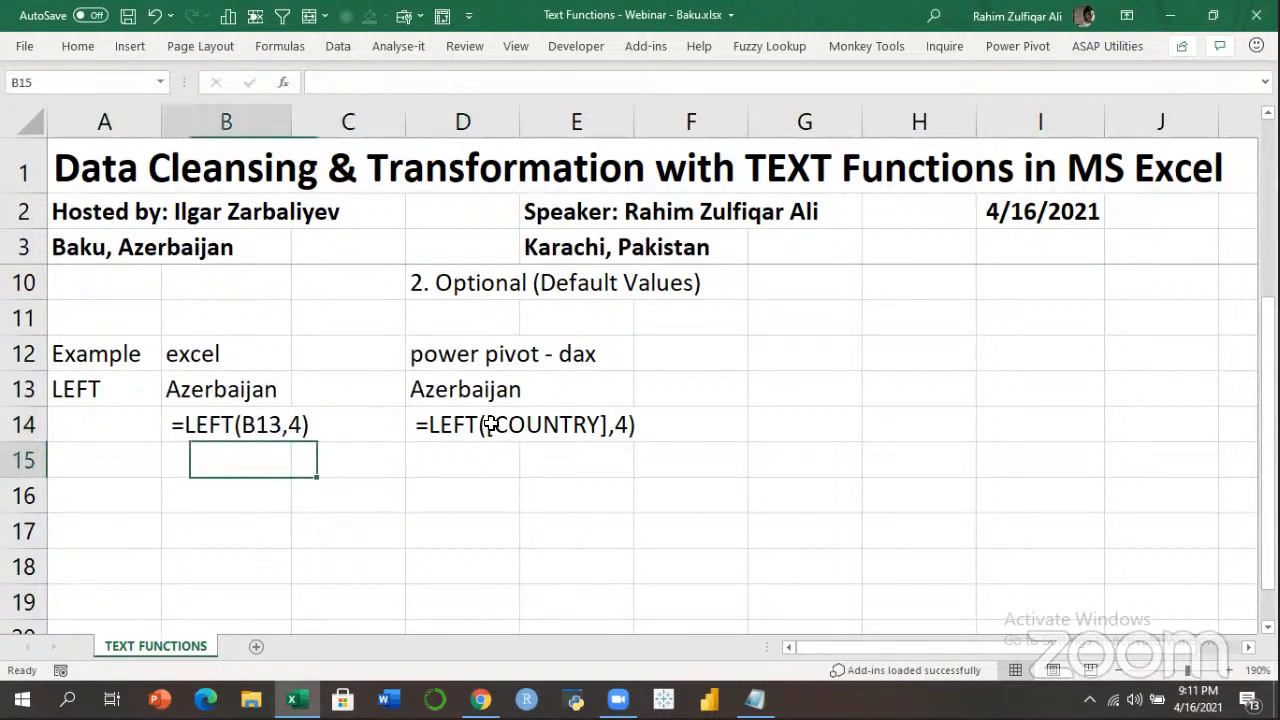
{"action": "key", "text": "Up"}
{"action": "key", "text": "Up"}
{"action": "key", "text": "Up"}
{"action": "key", "text": "Down"}
{"action": "key", "text": "Left"}
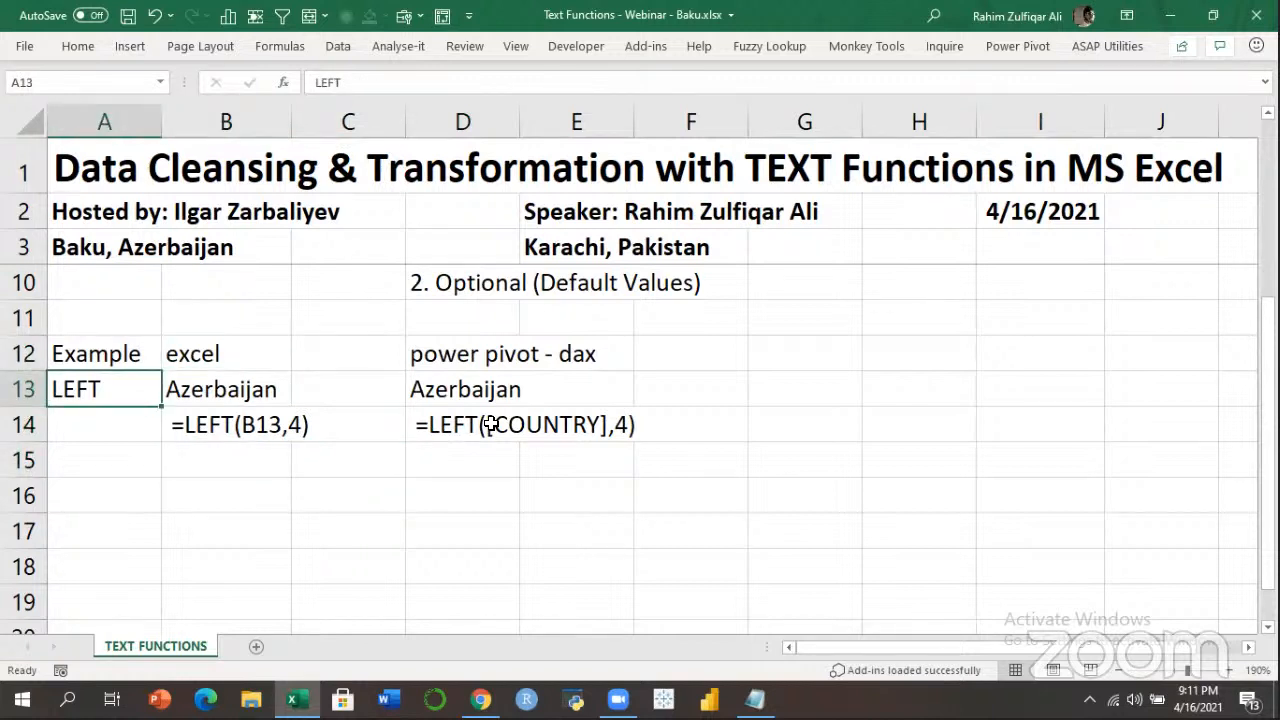
{"action": "key", "text": "Right"}
{"action": "key", "text": "Up"}
{"action": "key", "text": "Right"}
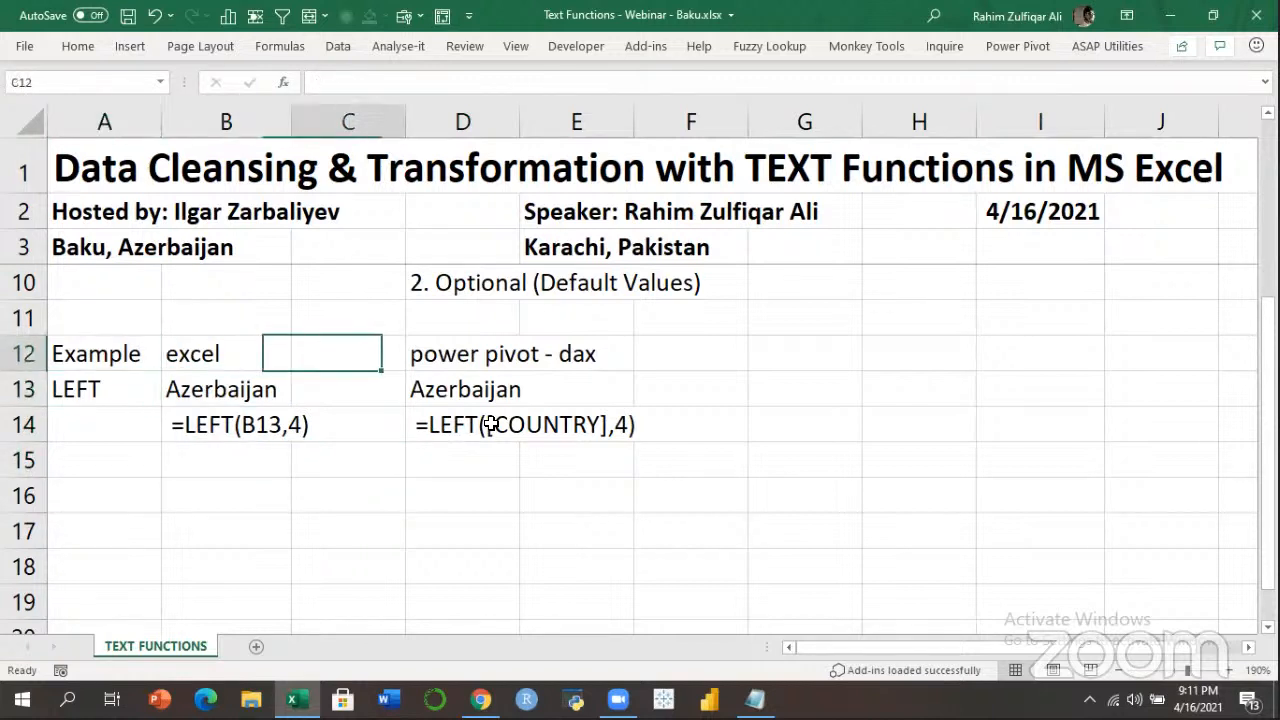
{"action": "key", "text": "Right"}
{"action": "key", "text": "Down"}
{"action": "key", "text": "Down"}
{"action": "key", "text": "Right"}
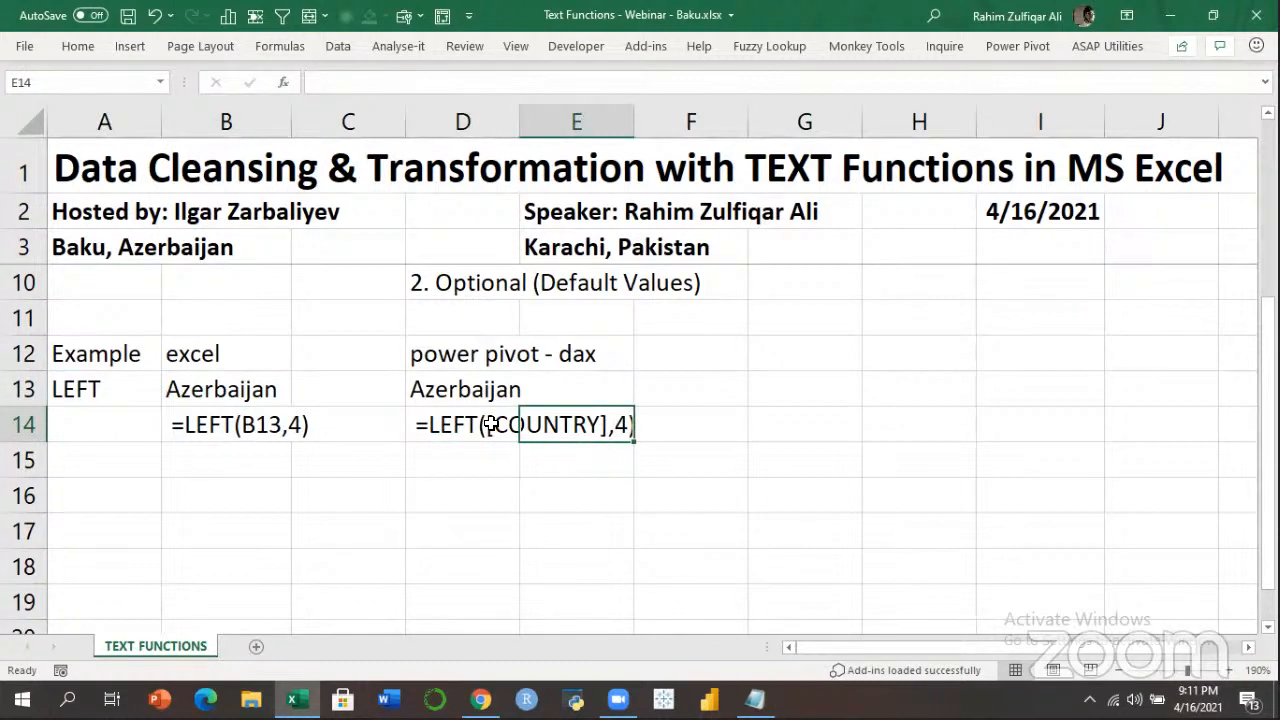
{"action": "key", "text": "Left"}
{"action": "key", "text": "Left"}
{"action": "key", "text": "Left"}
{"action": "key", "text": "Down"}
{"action": "key", "text": "Down"}
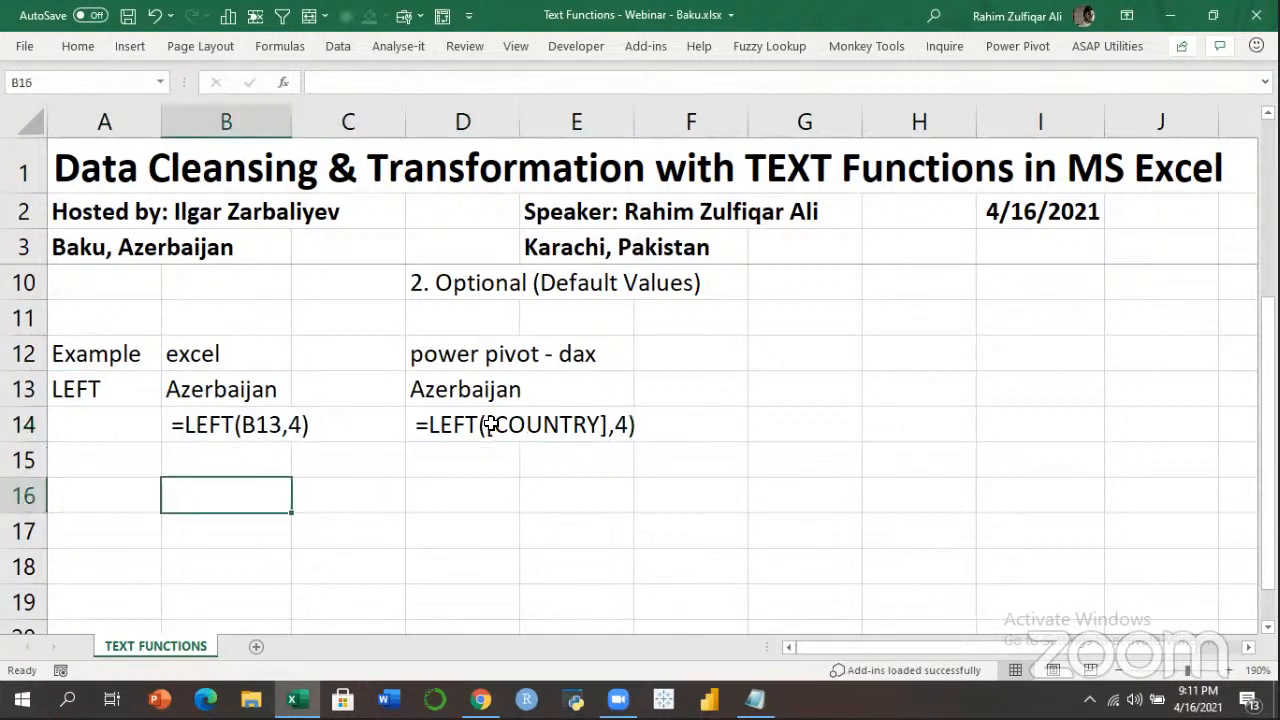
Enter the heading '6 types of cell references' in B16.
{"action": "type", "text": "6 "}
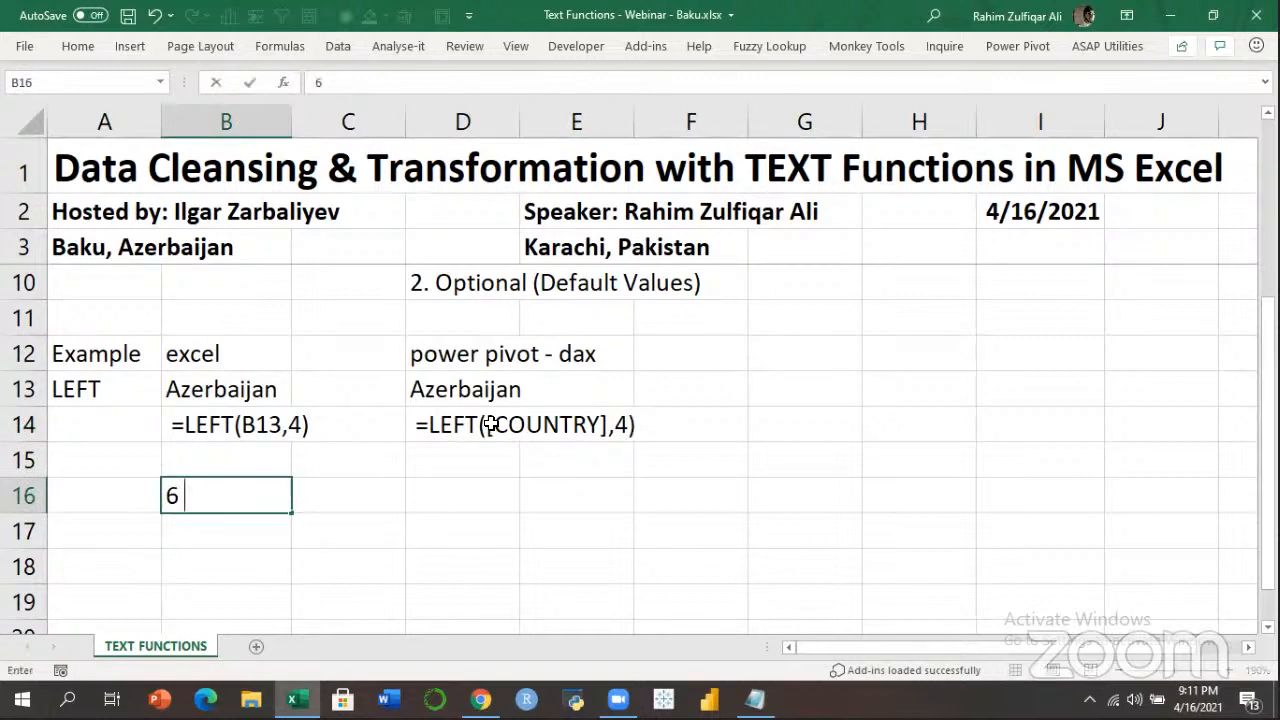
{"action": "type", "text": "TYPES"}
{"action": "key", "text": "BackSpace"}
{"action": "key", "text": "BackSpace"}
{"action": "key", "text": "BackSpace"}
{"action": "key", "text": "BackSpace"}
{"action": "key", "text": "BackSpace"}
{"action": "type", "text": "types of cell "}
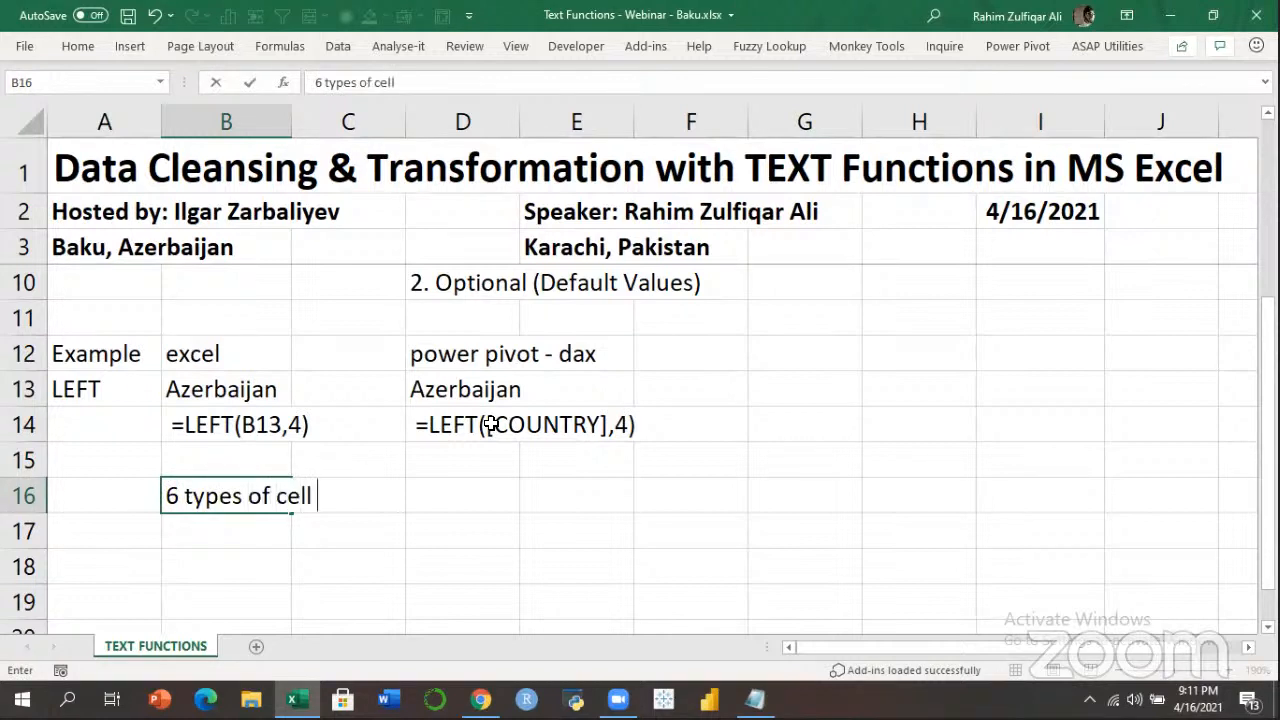
{"action": "type", "text": "references"}
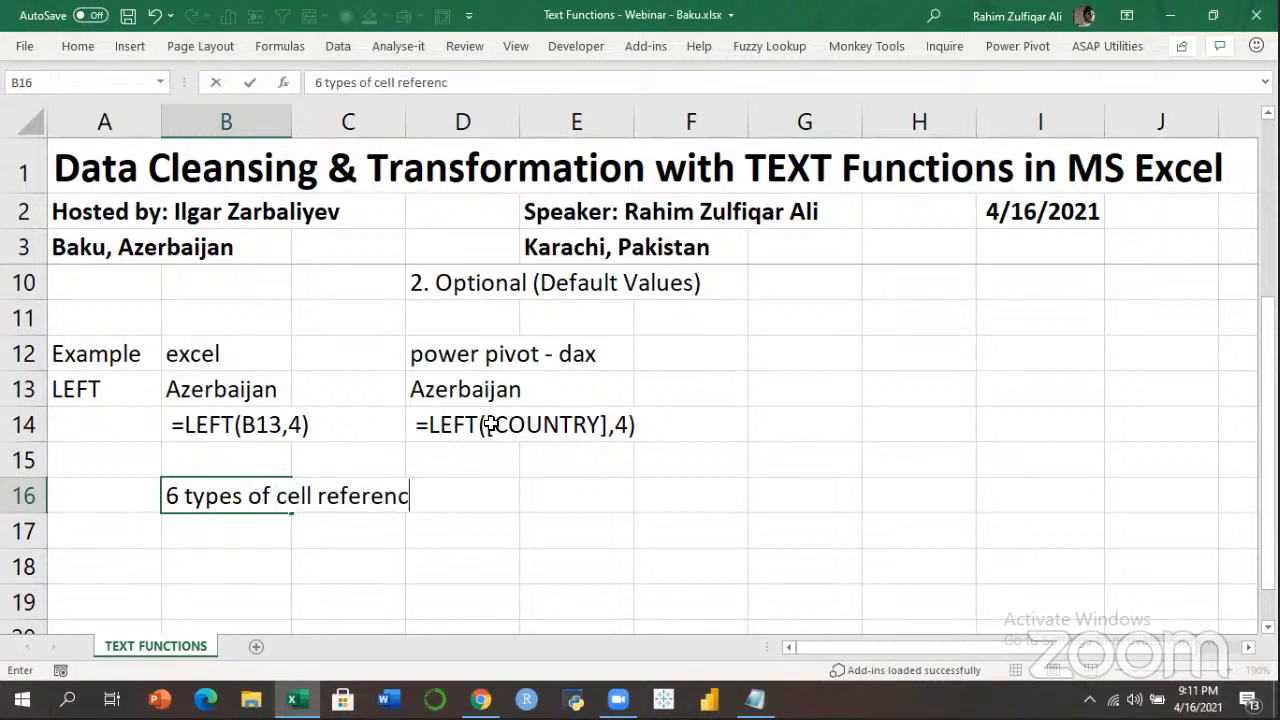
{"action": "key", "text": "Return"}
{"action": "key", "text": "Down"}
{"action": "key", "text": "Down"}
{"action": "key", "text": "Down"}
{"action": "key", "text": "Down"}
{"action": "key", "text": "Down"}
{"action": "key", "text": "Down"}
{"action": "key", "text": "Down"}
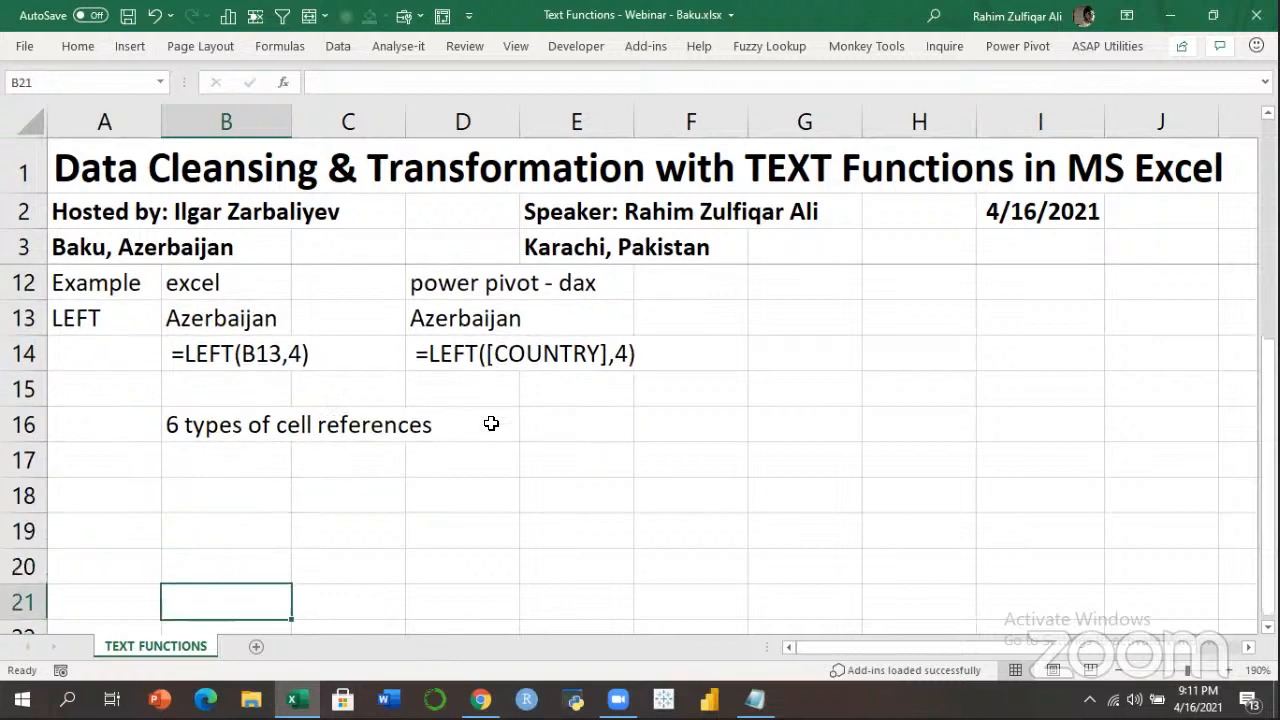
{"action": "key", "text": "Up"}
{"action": "key", "text": "Up"}
{"action": "key", "text": "Up"}
{"action": "key", "text": "Up"}
{"action": "key", "text": "Up"}
{"action": "key", "text": "Up"}
{"action": "key", "text": "Up"}
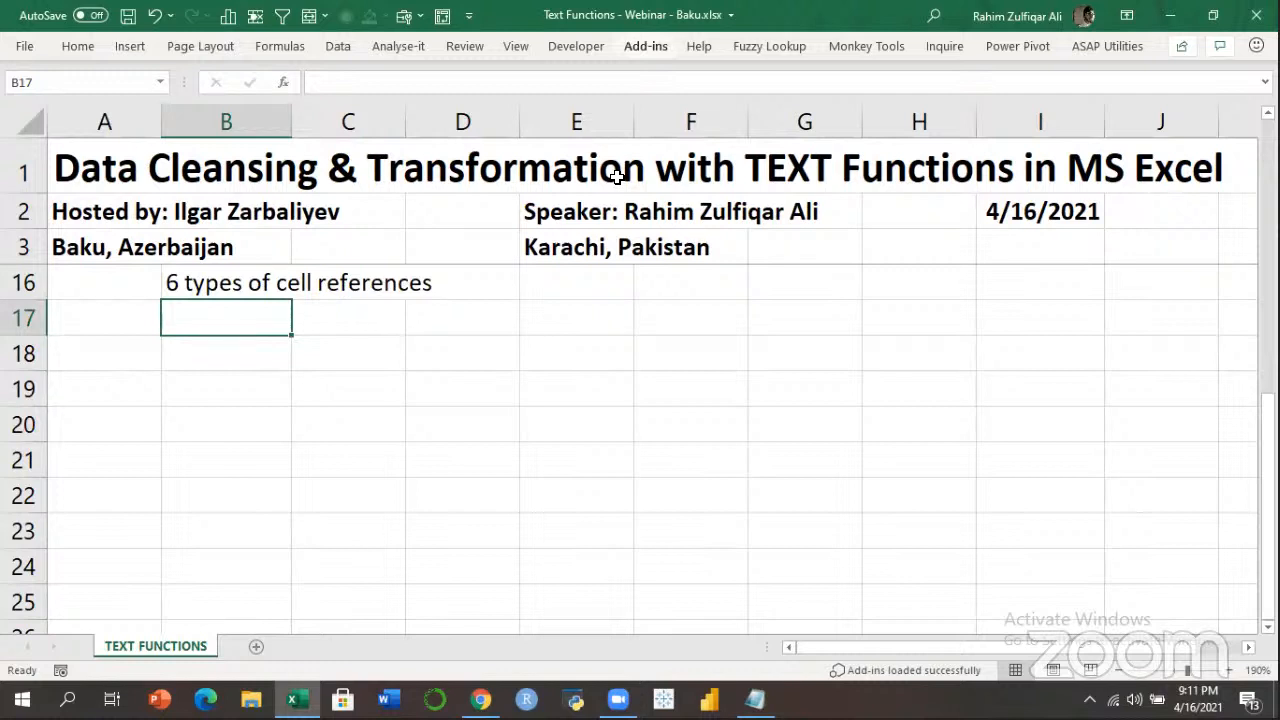
List '1. Relative', '2. Absolute' and '3. Mixed' in B17:B19.
{"action": "key", "text": "F2"}
{"action": "type", "text": "1"}
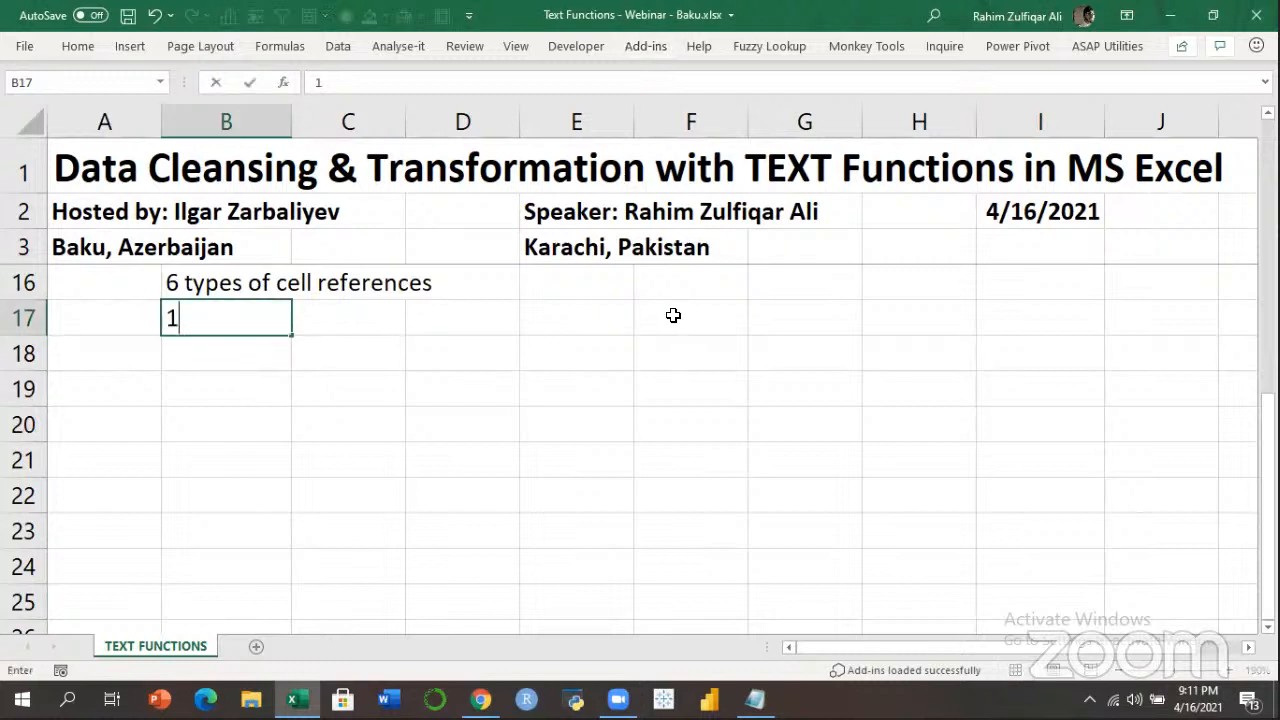
{"action": "type", "text": ". Relative"}
{"action": "key", "text": "Return"}
{"action": "type", "text": "2. Absolut"}
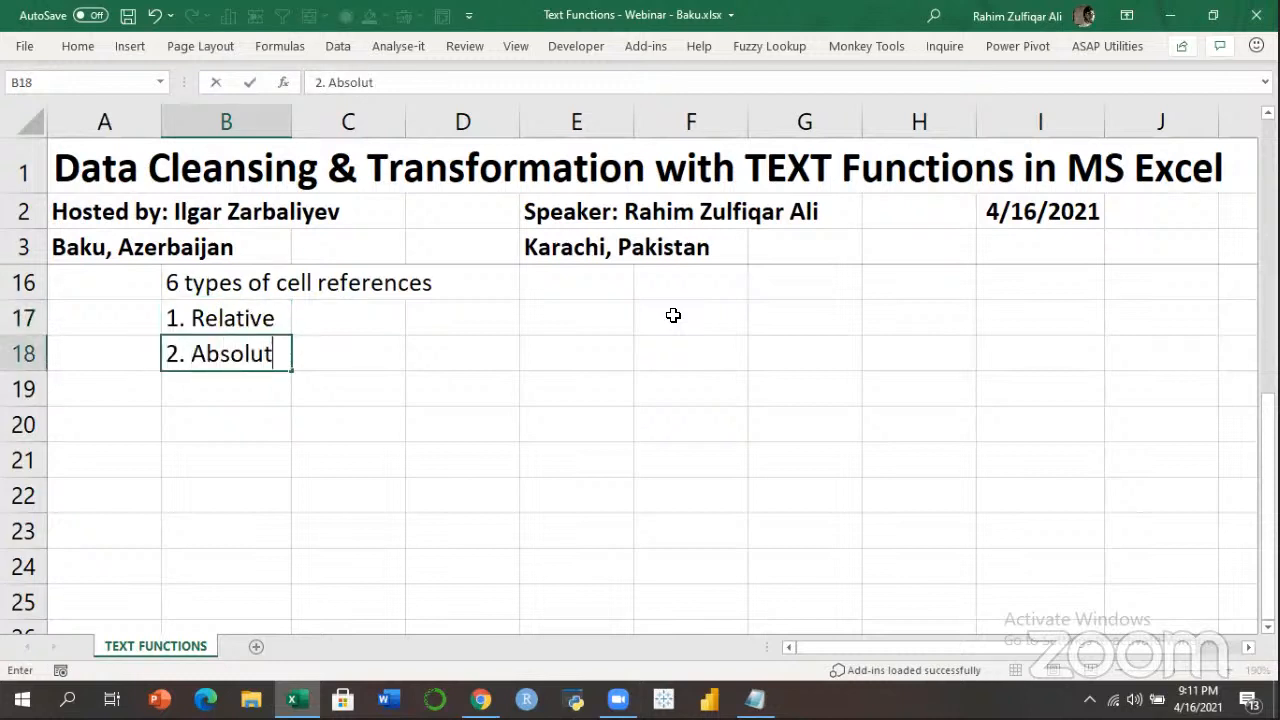
{"action": "type", "text": "e"}
{"action": "key", "text": "Return"}
{"action": "type", "text": "3. Mixed"}
{"action": "key", "text": "Return"}
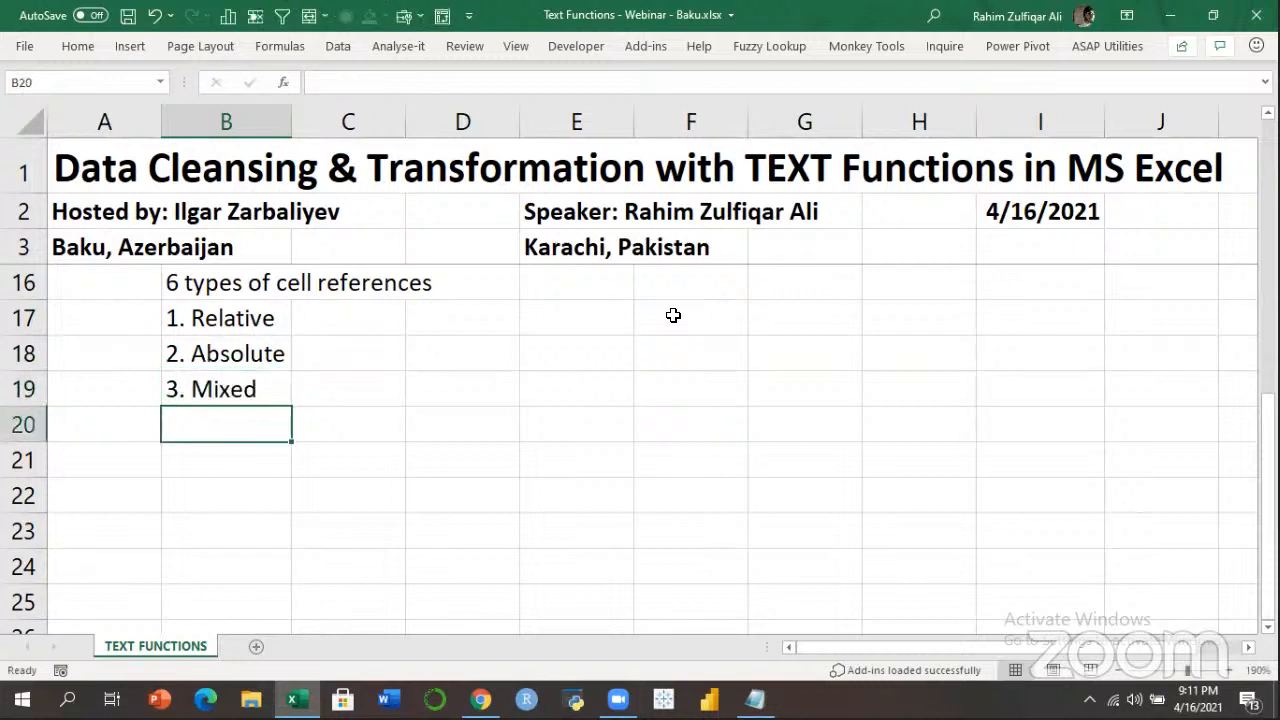
Add '4. 3D', '5. Structured references' and '6. External cell references', then select B17:B22.
{"action": "type", "text": "4. 3D"}
{"action": "key", "text": "Return"}
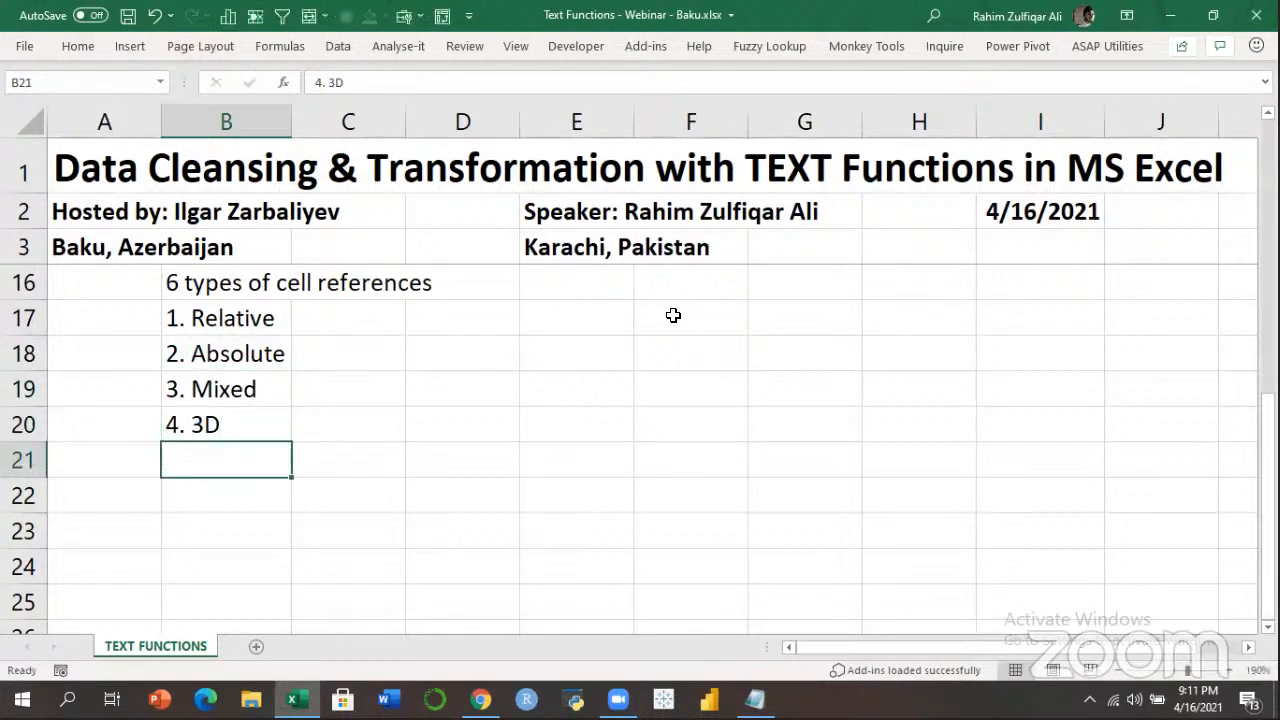
{"action": "type", "text": "5. St"}
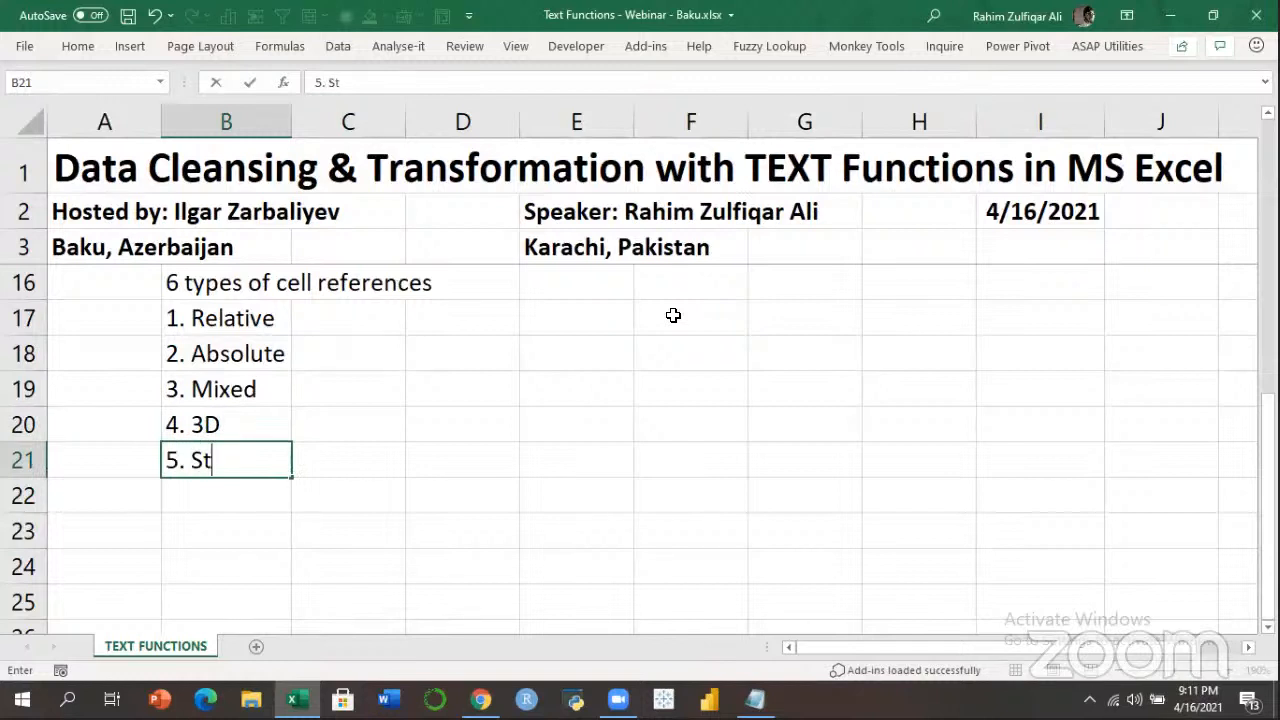
{"action": "type", "text": "ructured references"}
{"action": "key", "text": "Return"}
{"action": "type", "text": "6. External cell refer"}
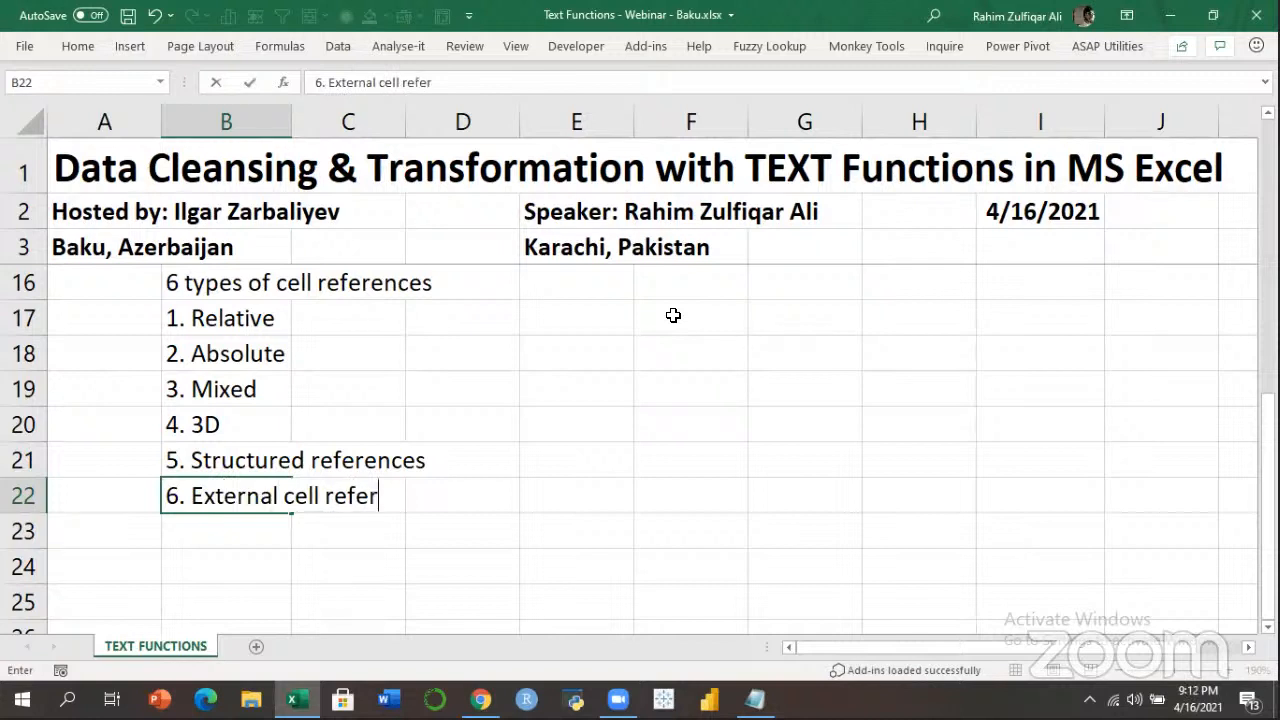
{"action": "type", "text": "ences"}
{"action": "key", "text": "Return"}
{"action": "key", "text": "Up"}
{"action": "key", "text": "Up"}
{"action": "key", "text": "Up"}
{"action": "key", "text": "Up"}
{"action": "key", "text": "Up"}
{"action": "key", "text": "Up"}
{"action": "key", "text": "Up"}
{"action": "key", "text": "Down"}
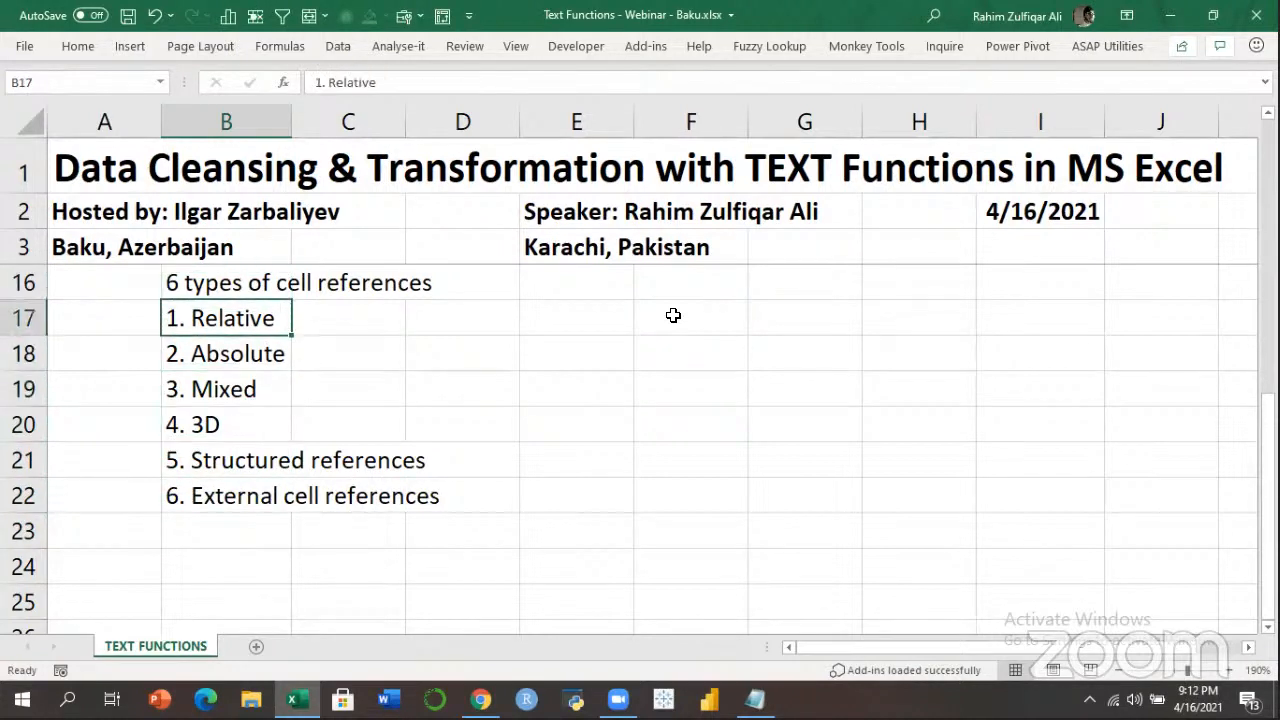
{"action": "key", "text": "ctrl+shift+Down"}
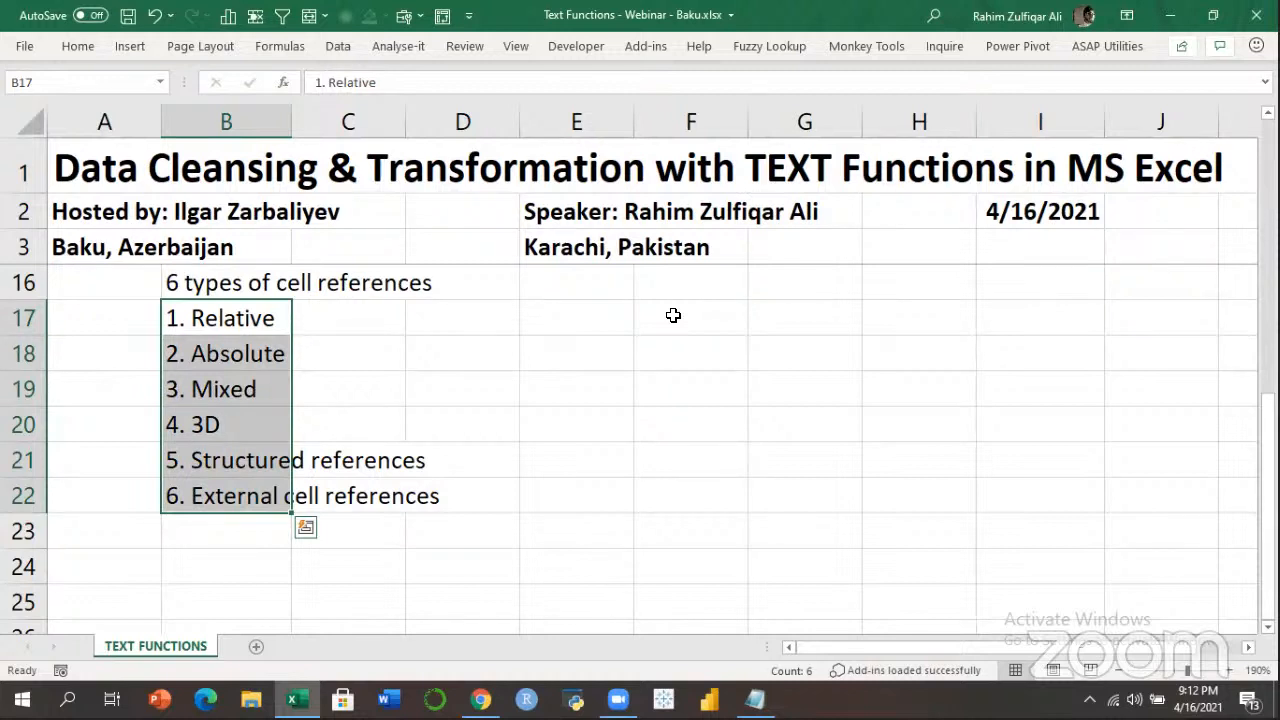
Insert a blank row 17 so the numbered list shifts down to B18:B23.
{"action": "key", "text": "Right"}
{"action": "key", "text": "Left"}
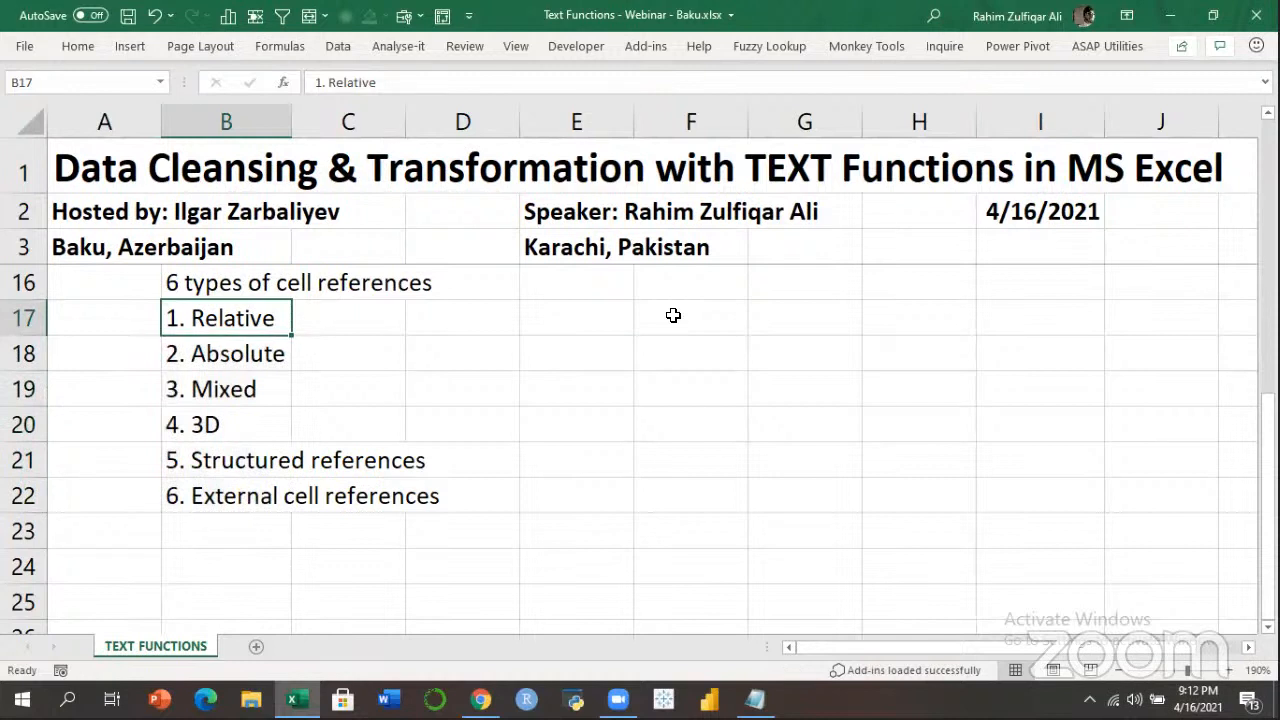
{"action": "key", "text": "ctrl+shift+Down"}
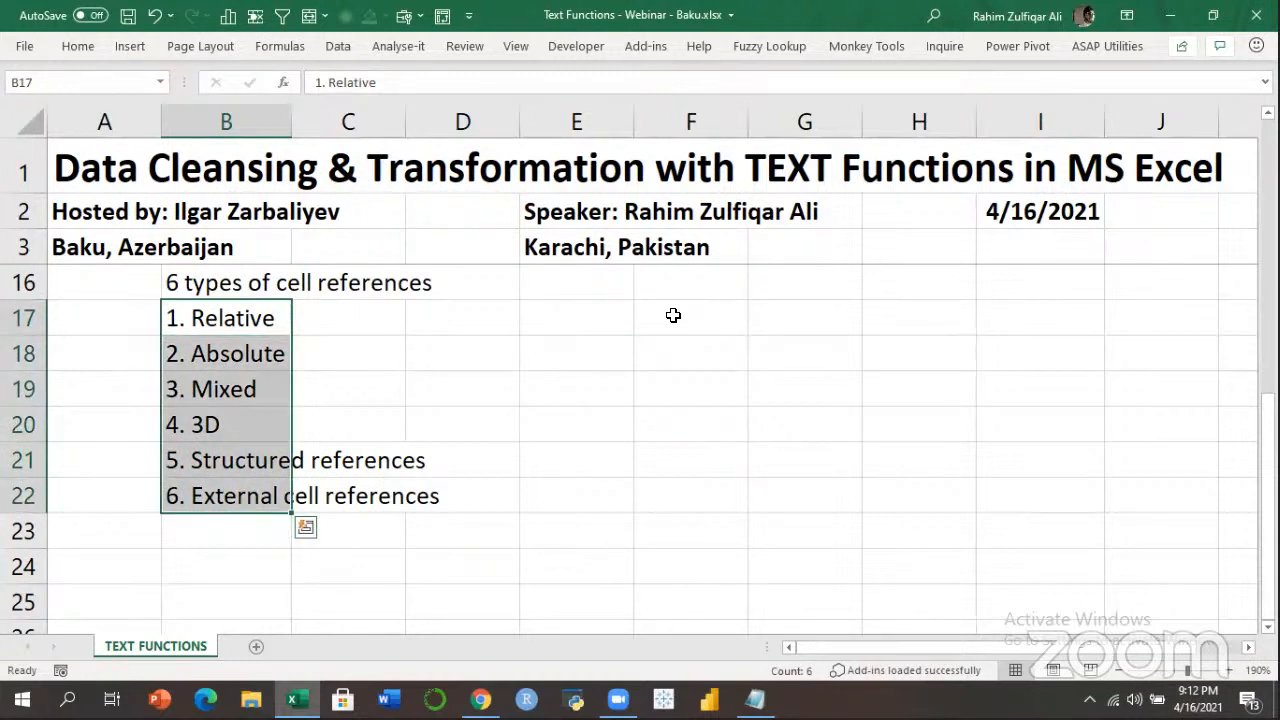
{"action": "key", "text": "Down"}
{"action": "key", "text": "Down"}
{"action": "key", "text": "Down"}
{"action": "key", "text": "Down"}
{"action": "key", "text": "Down"}
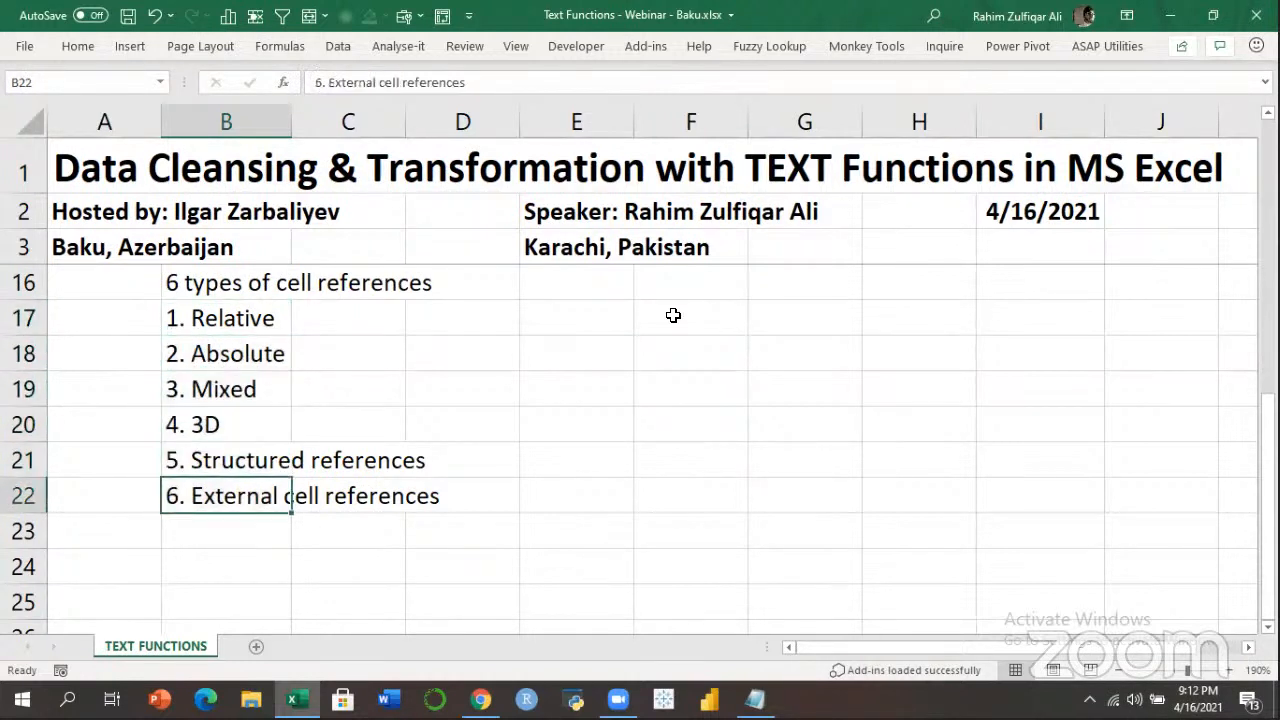
{"action": "key", "text": "Up"}
{"action": "key", "text": "Up"}
{"action": "key", "text": "Up"}
{"action": "key", "text": "Up"}
{"action": "key", "text": "Up"}
{"action": "key", "text": "Right"}
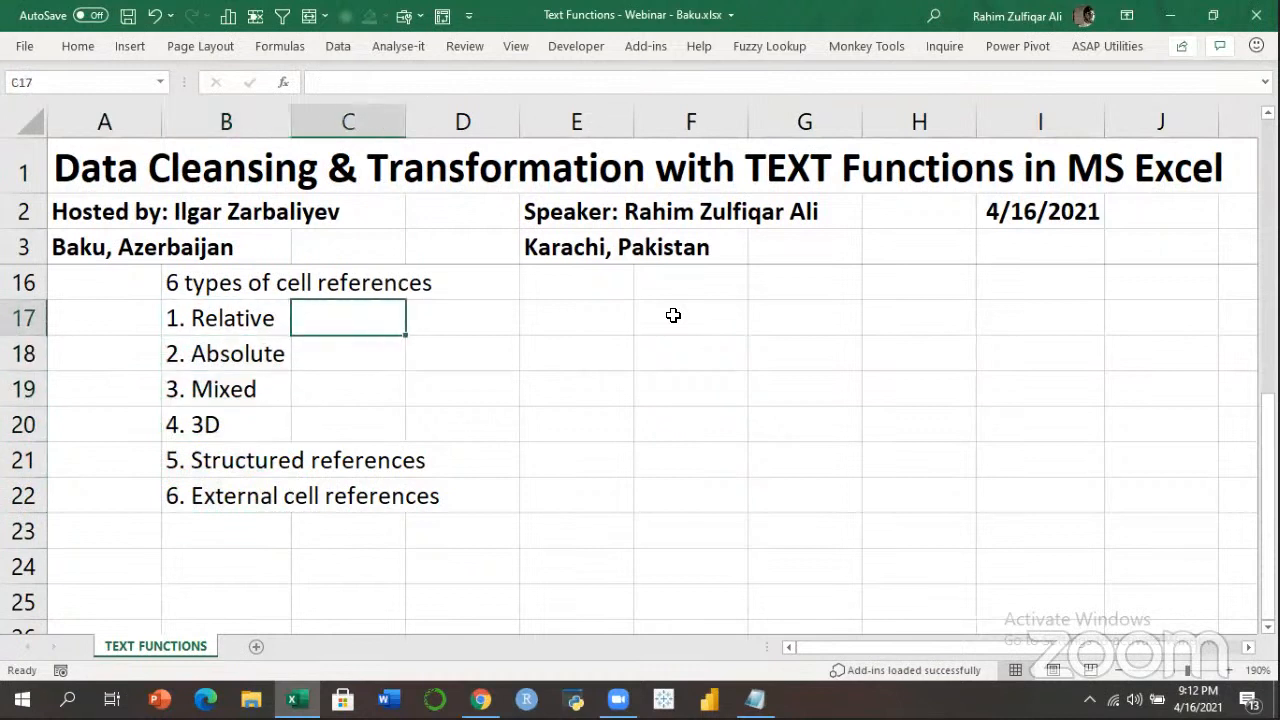
{"action": "key", "text": "Left"}
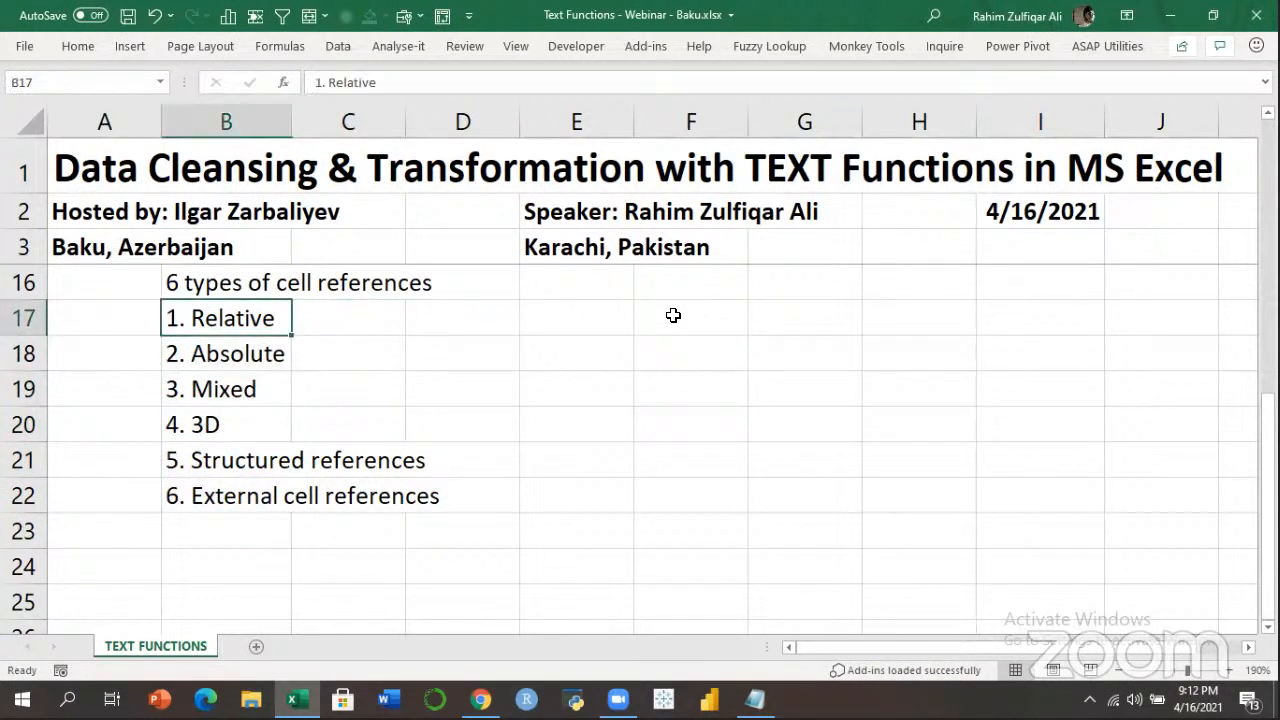
{"action": "key", "text": "ctrl+shift+plus"}
{"action": "key", "text": "Right"}
Add an 'Examples' heading in C17 with A1 for Relative and $A$1 for Absolute.
{"action": "type", "text": "E"}
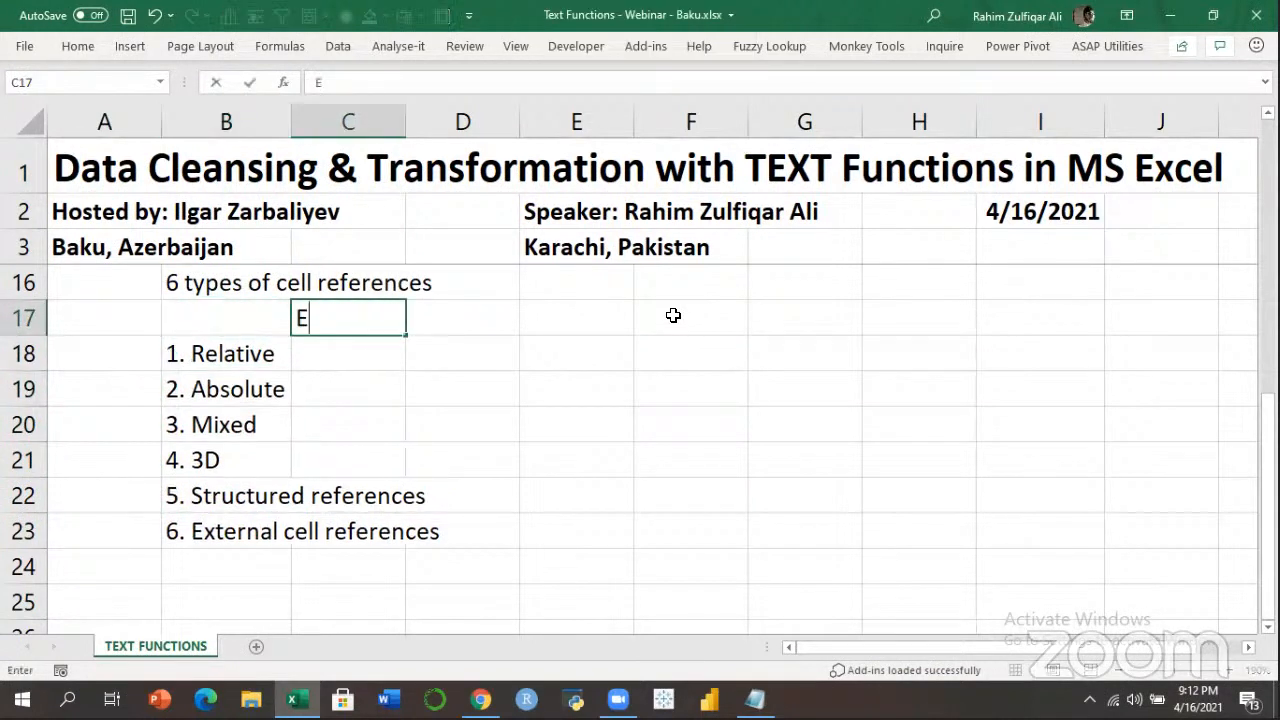
{"action": "type", "text": "xamples"}
{"action": "key", "text": "Return"}
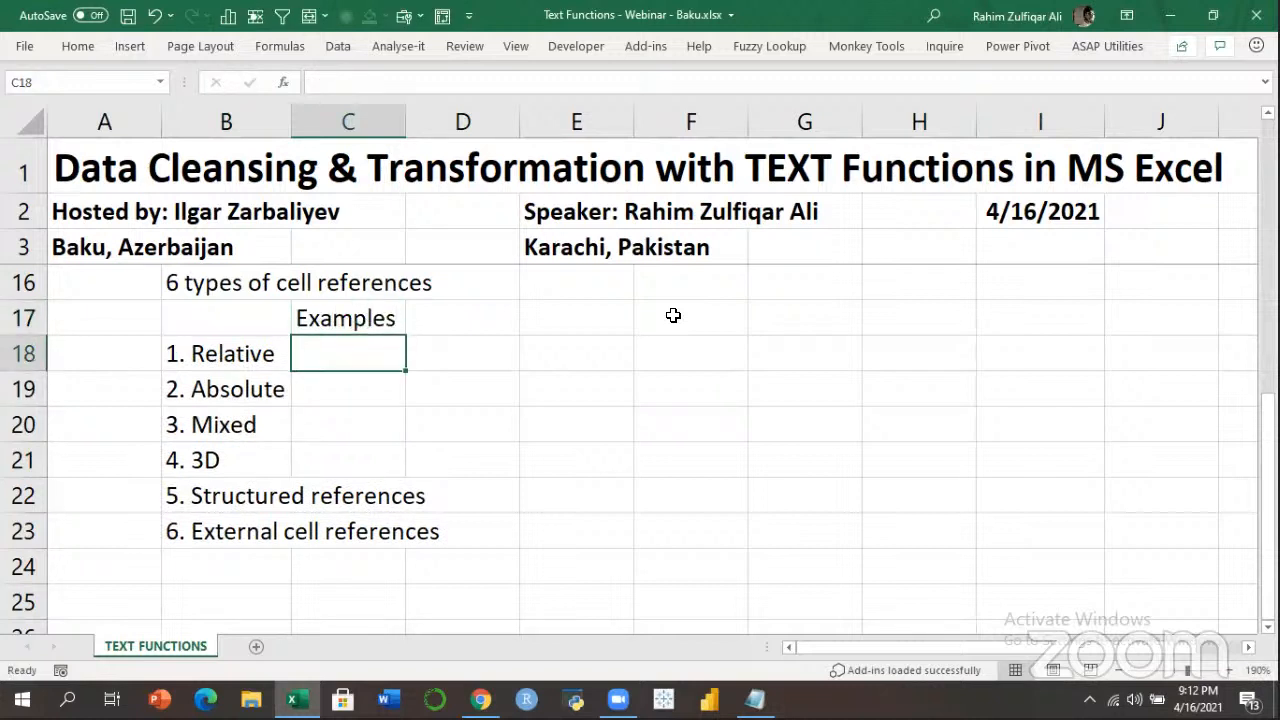
{"action": "key", "text": "Left"}
{"action": "key", "text": "Right"}
{"action": "type", "text": "a"}
{"action": "key", "text": "BackSpace"}
{"action": "type", "text": "A1"}
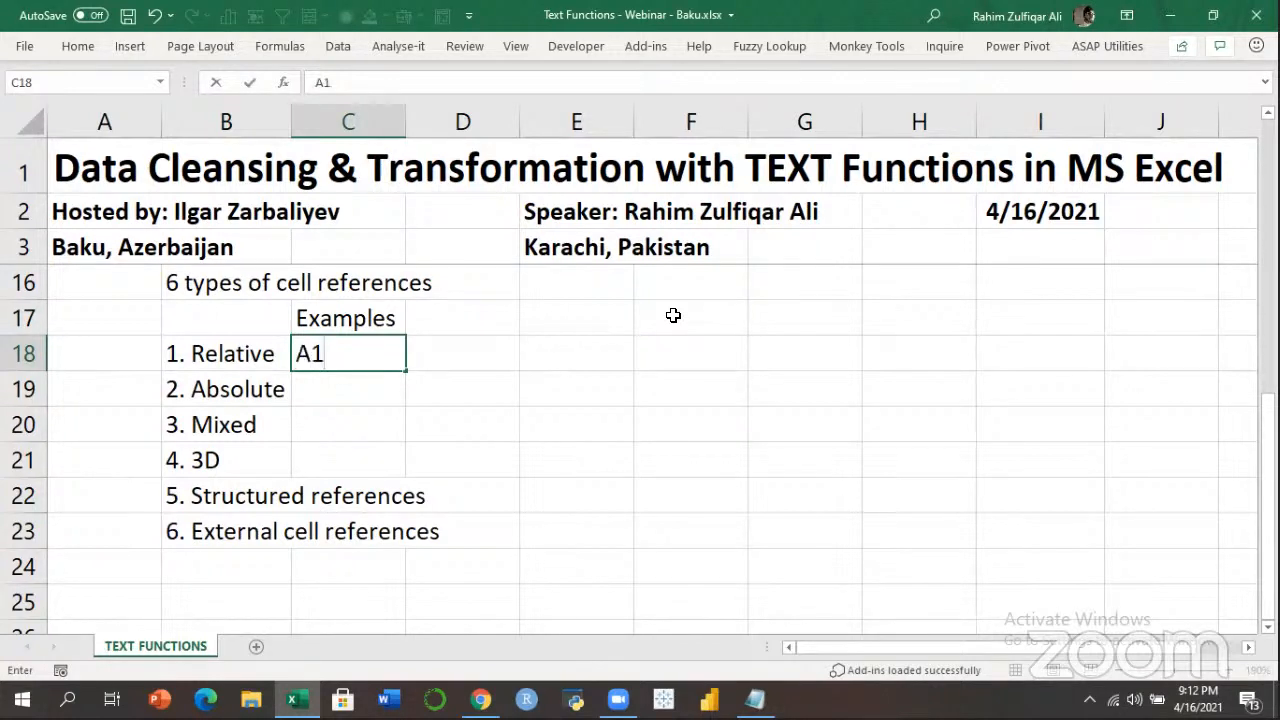
{"action": "key", "text": "Return"}
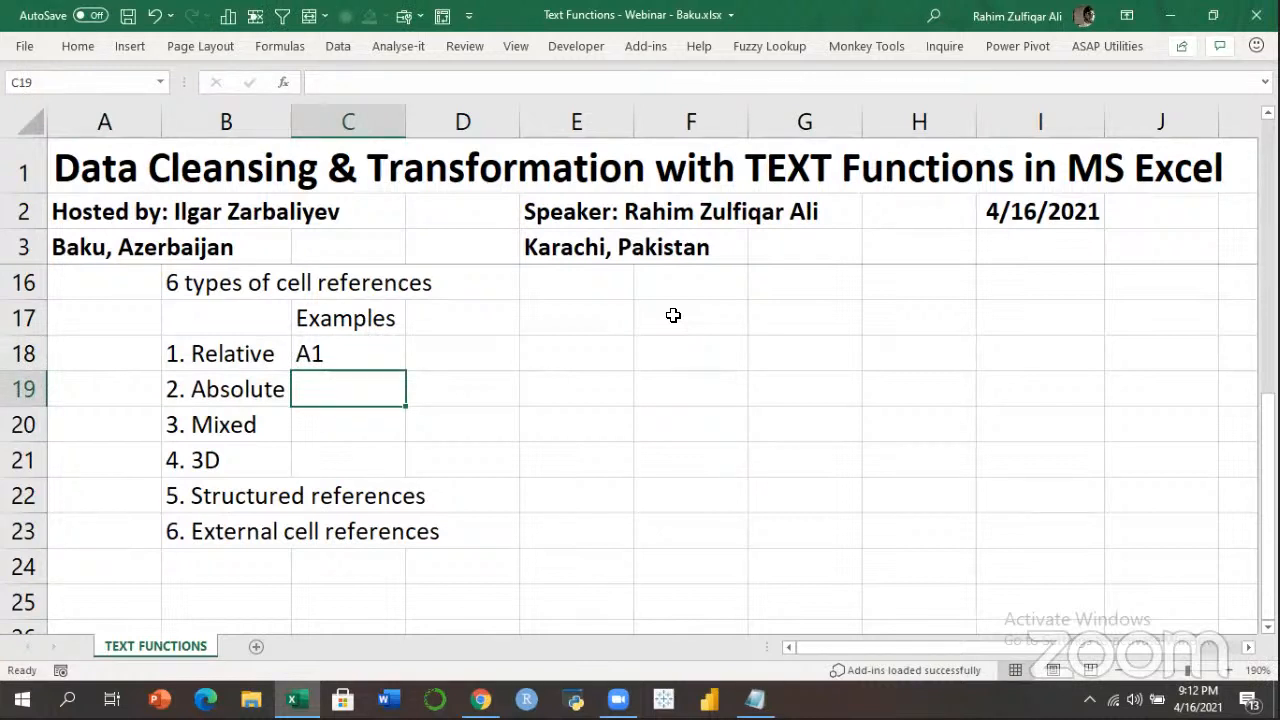
{"action": "type", "text": "$A"}
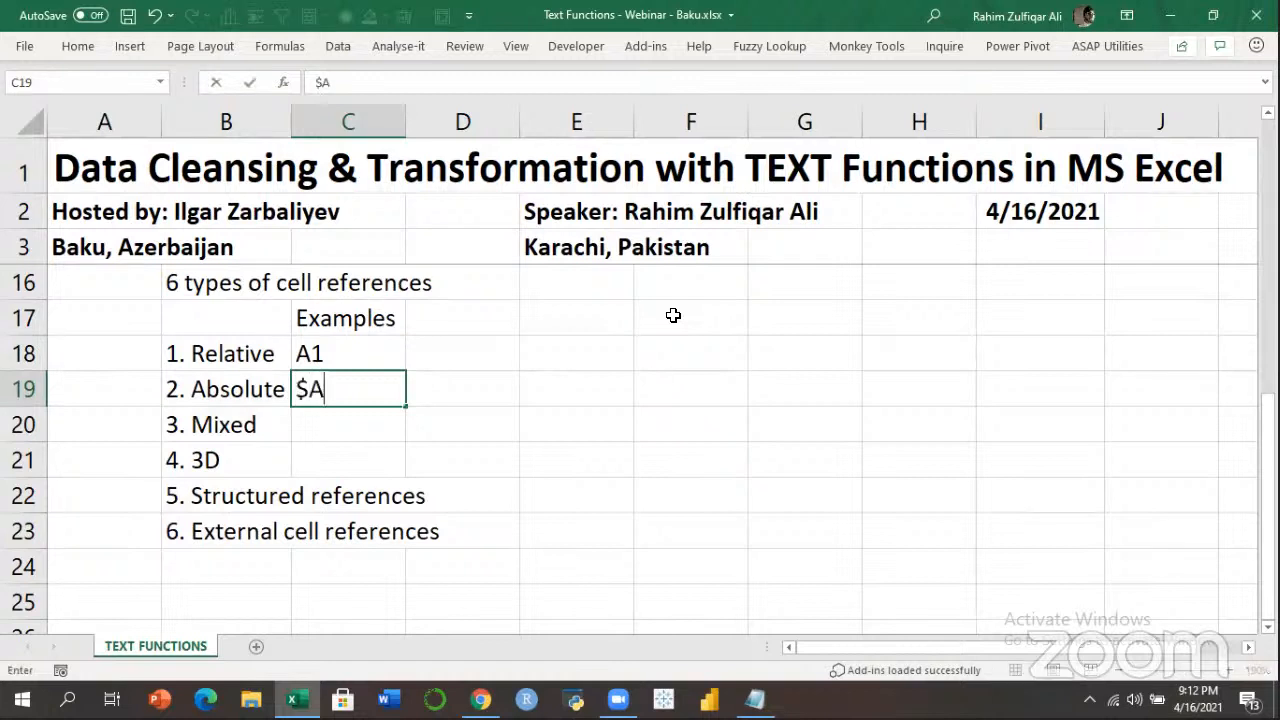
{"action": "type", "text": "$1"}
{"action": "key", "text": "Return"}
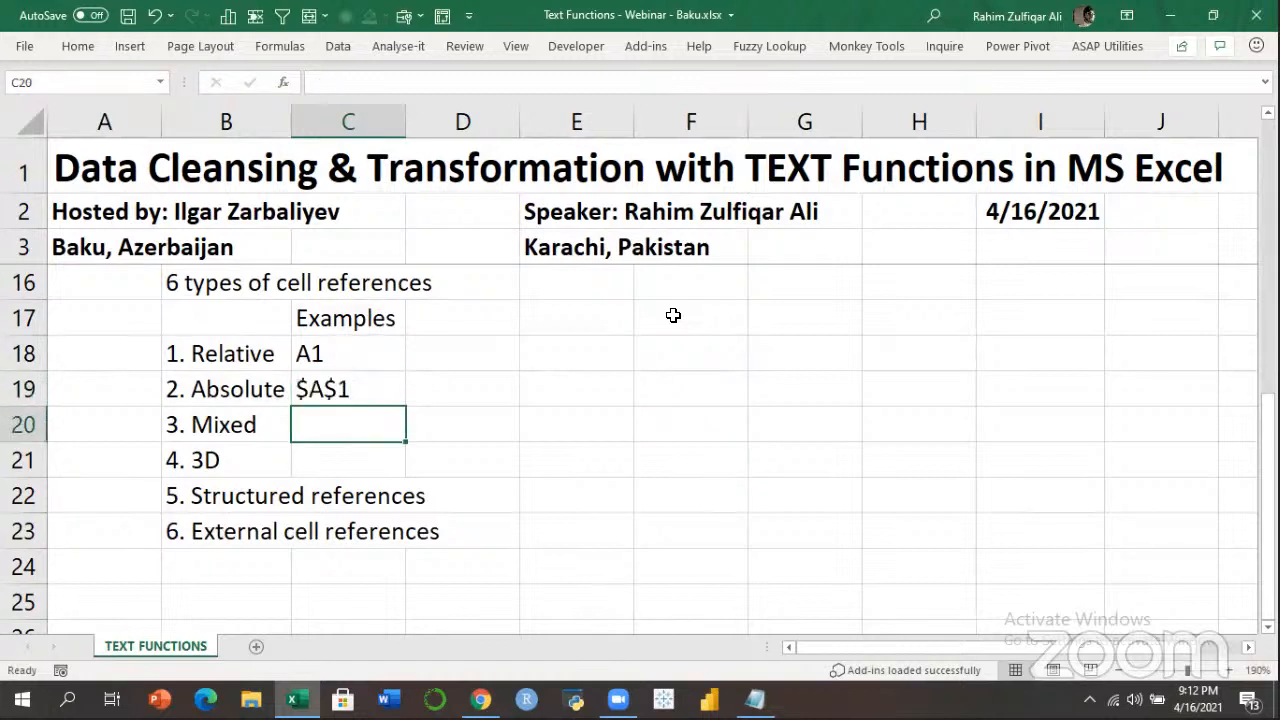
Enter the mixed-reference example A$1 / $A1 in C20 beside Mixed.
{"action": "key", "text": "Up"}
{"action": "key", "text": "Up"}
{"action": "key", "text": "Left"}
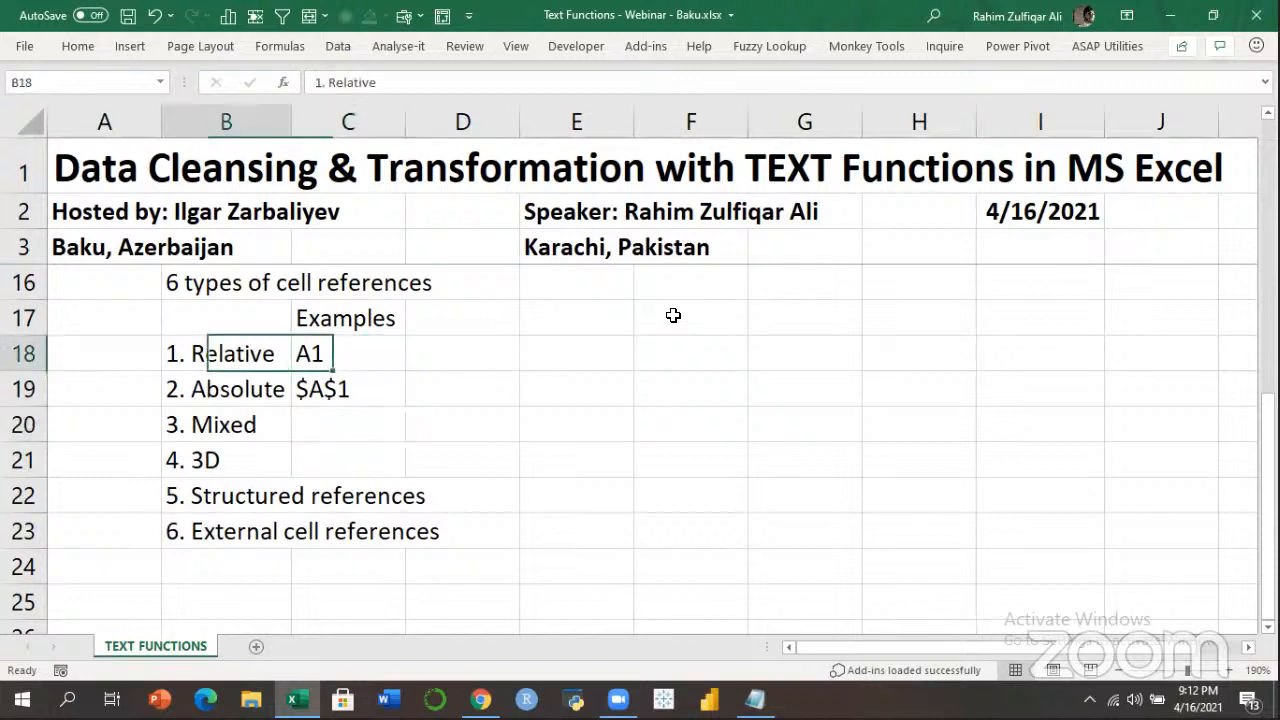
{"action": "key", "text": "Down"}
{"action": "key", "text": "Right"}
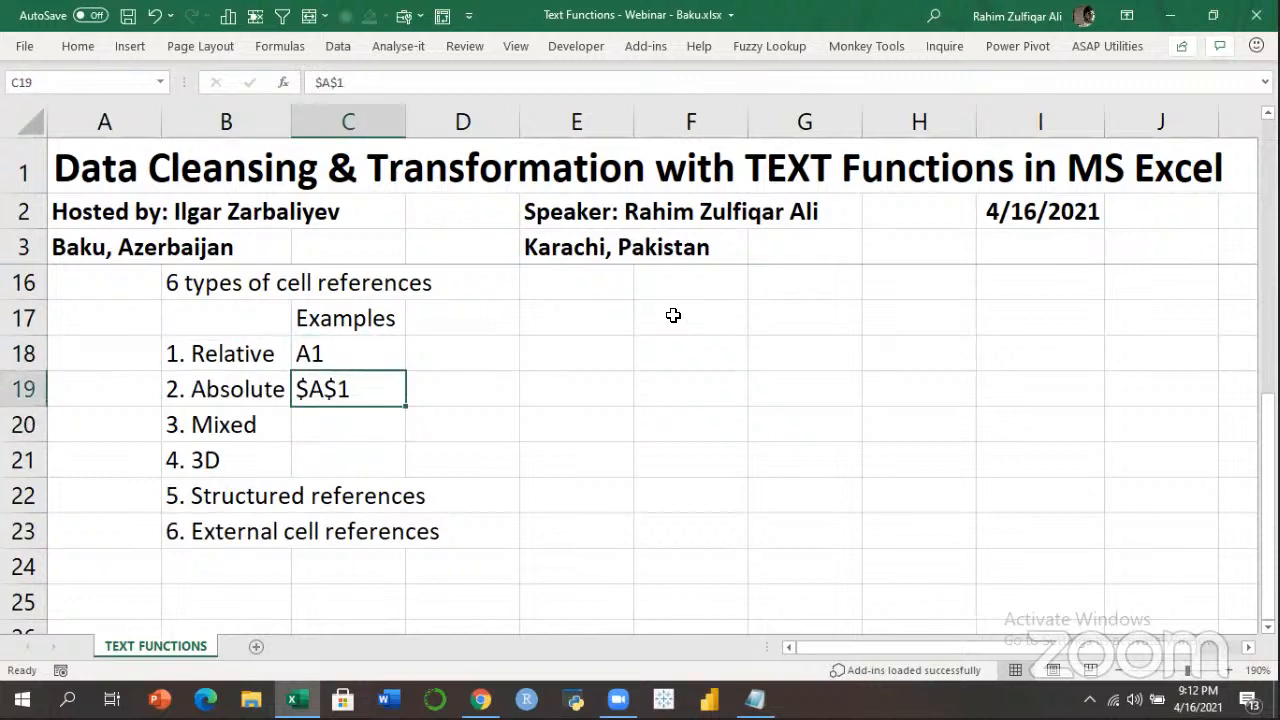
{"action": "key", "text": "Down"}
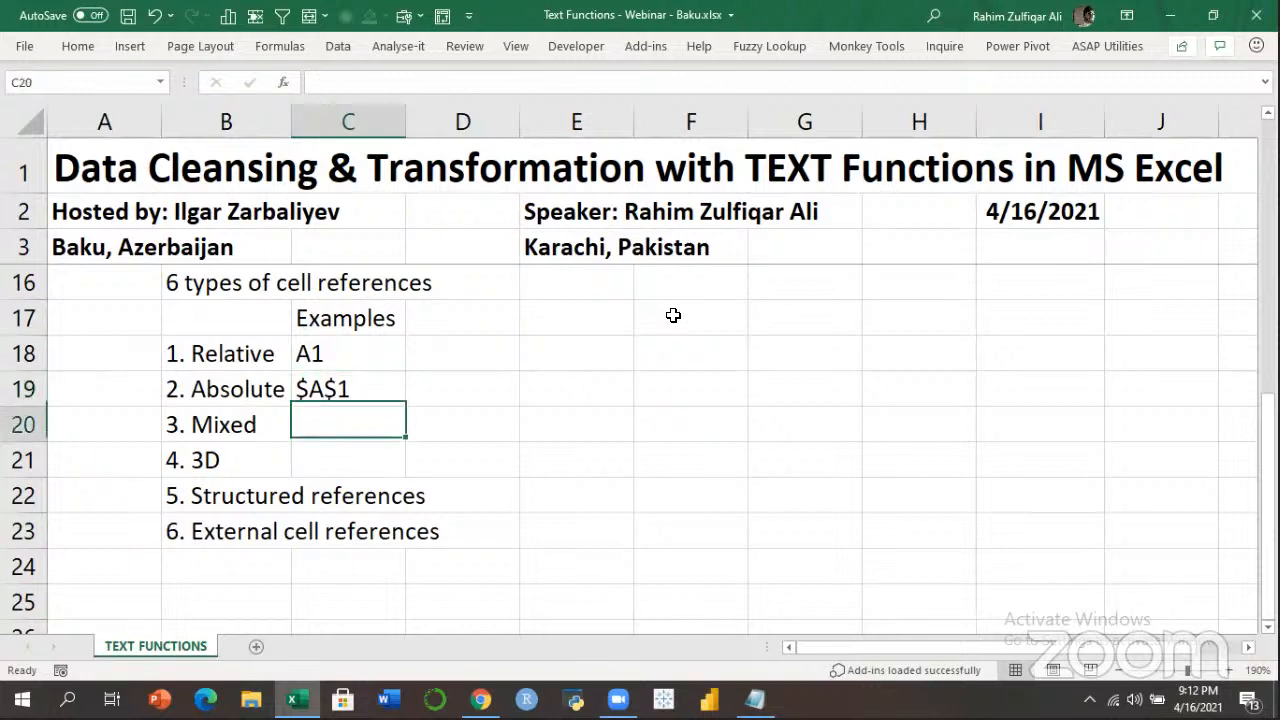
{"action": "key", "text": "Left"}
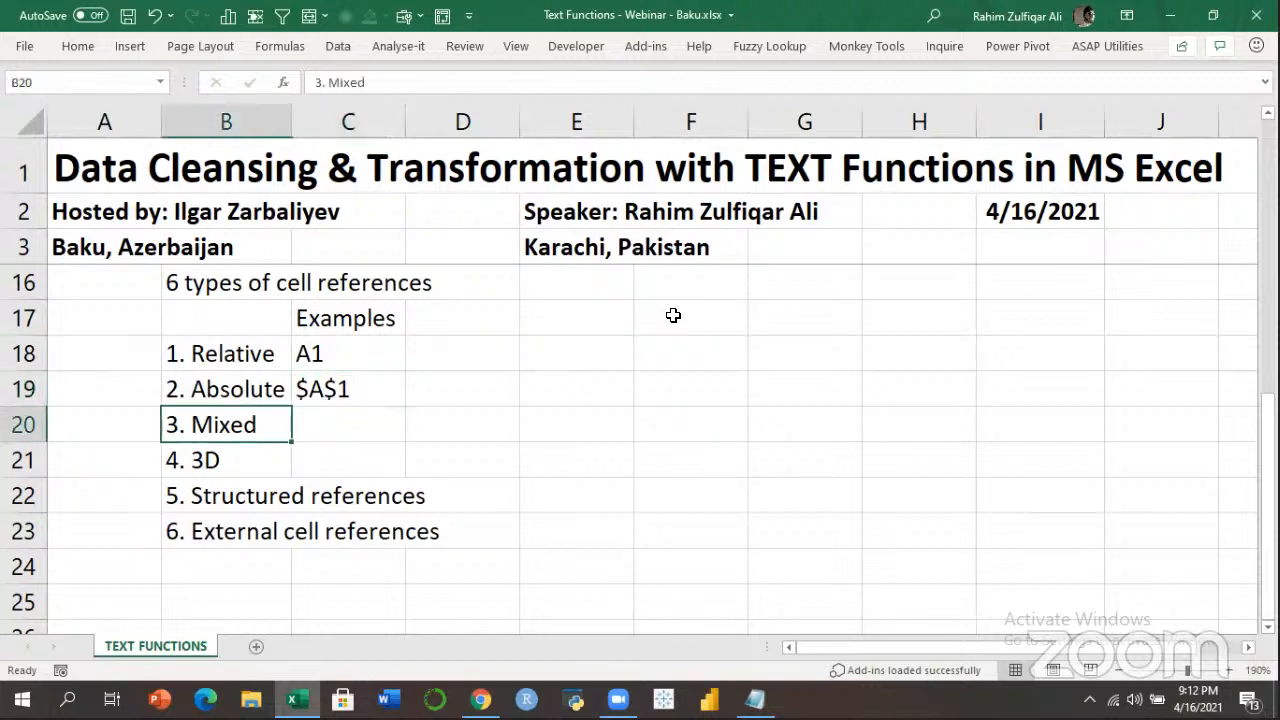
{"action": "key", "text": "Up"}
{"action": "key", "text": "Up"}
{"action": "key", "text": "Down"}
{"action": "key", "text": "Right"}
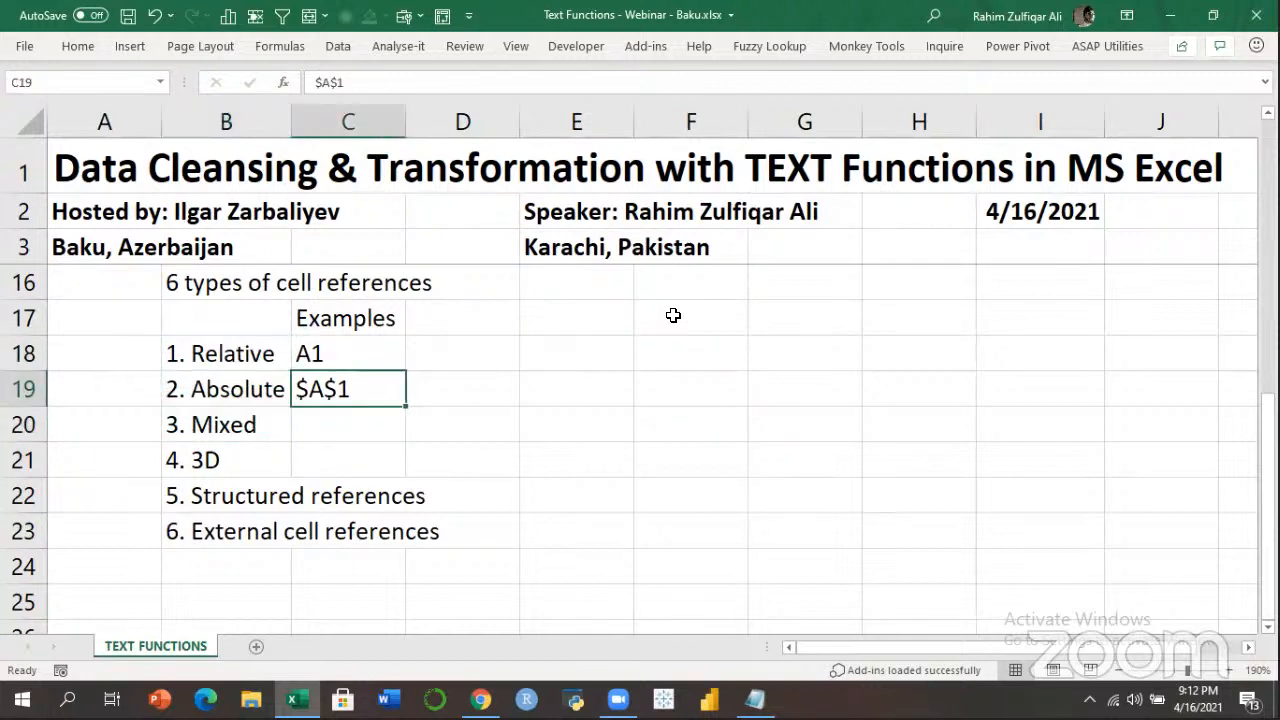
{"action": "key", "text": "Down"}
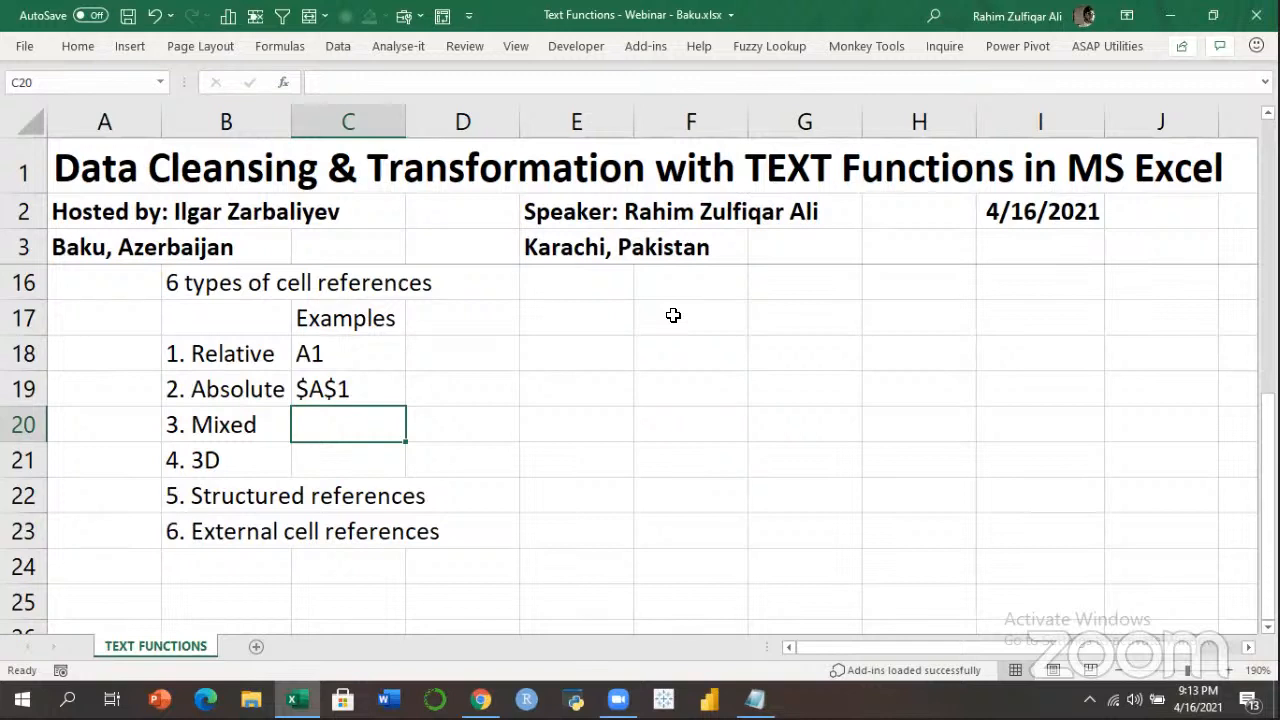
{"action": "type", "text": "a1"}
{"action": "key", "text": "BackSpace"}
{"action": "key", "text": "BackSpace"}
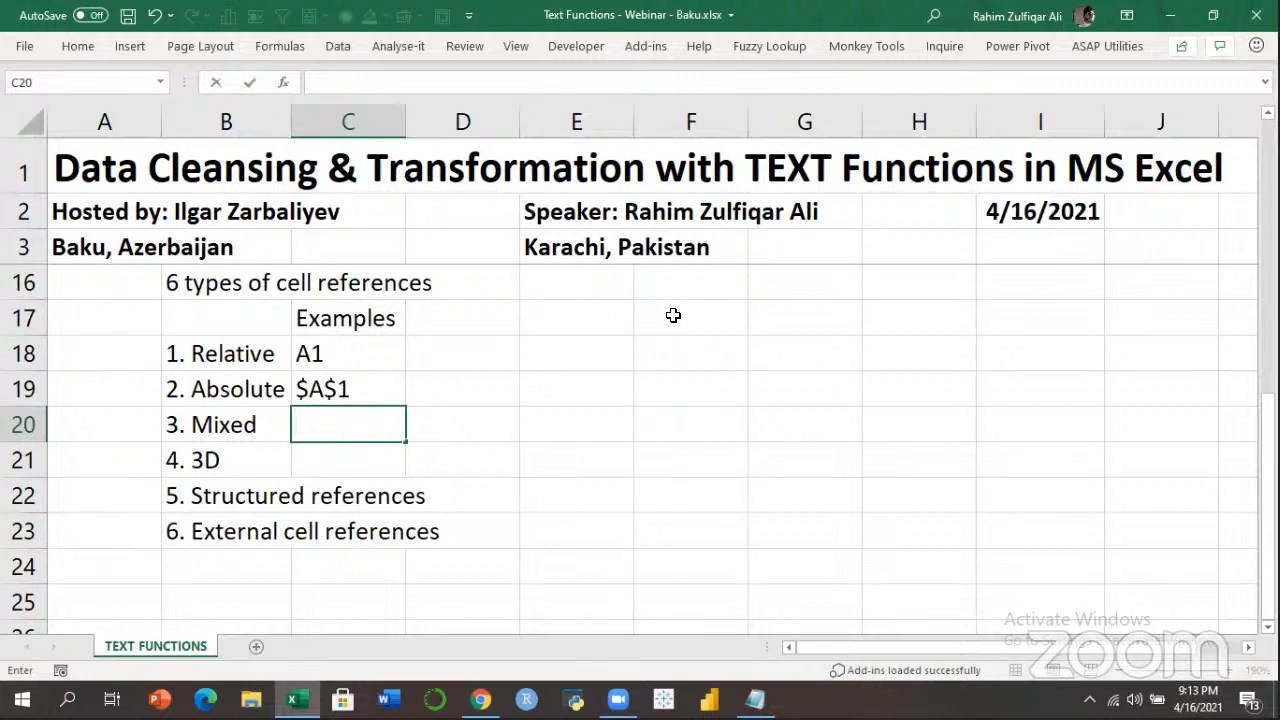
{"action": "type", "text": "A1"}
{"action": "type", "text": "$1"}
{"action": "type", "text": " /"}
{"action": "type", "text": " $"}
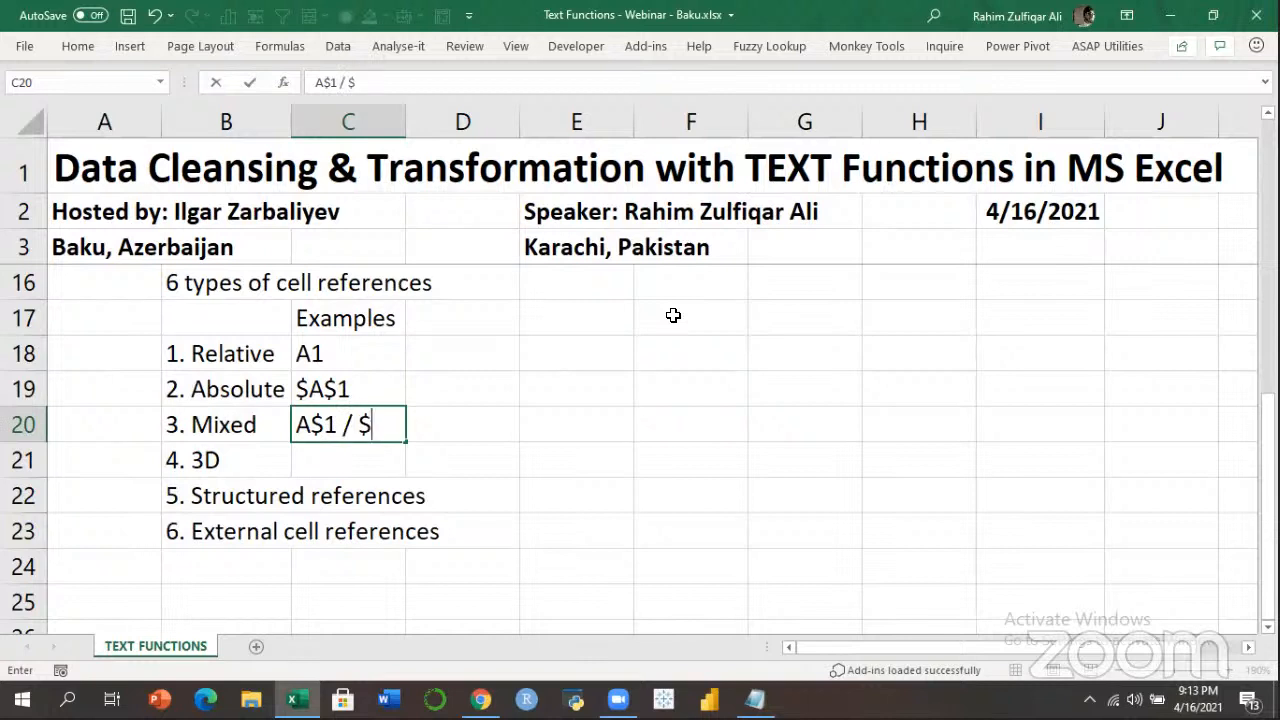
{"action": "type", "text": "A1"}
{"action": "key", "text": "Return"}
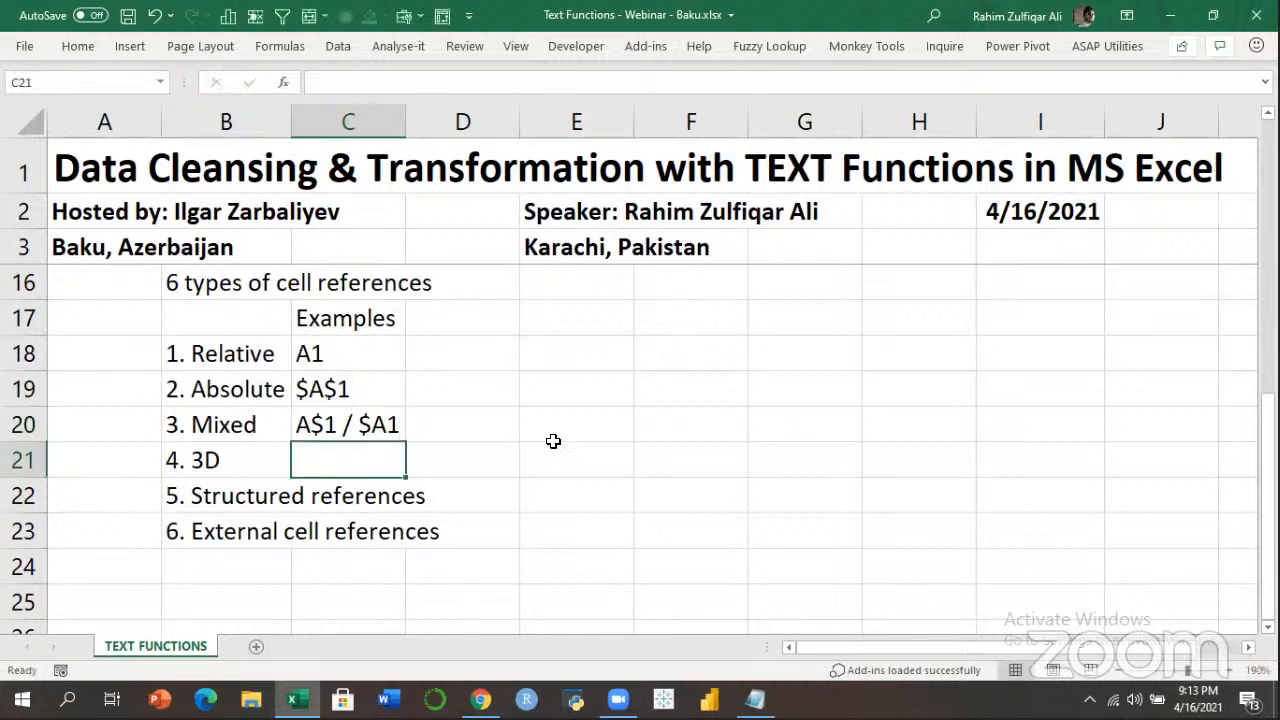
Add two blank sheets, Sheet4 and Sheet5, and return to TEXT FUNCTIONS.
{"action": "left_click", "coordinate": [256, 646]}
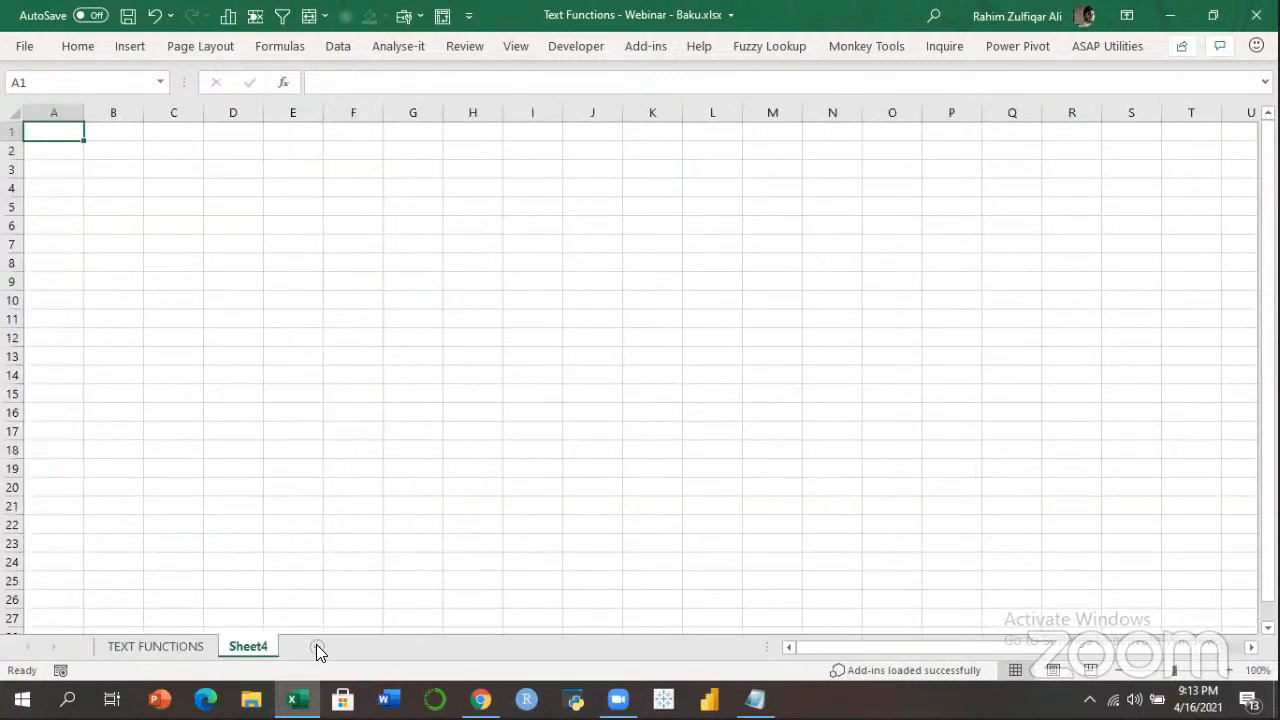
{"action": "left_click", "coordinate": [316, 646]}
{"action": "left_click", "coordinate": [174, 650]}
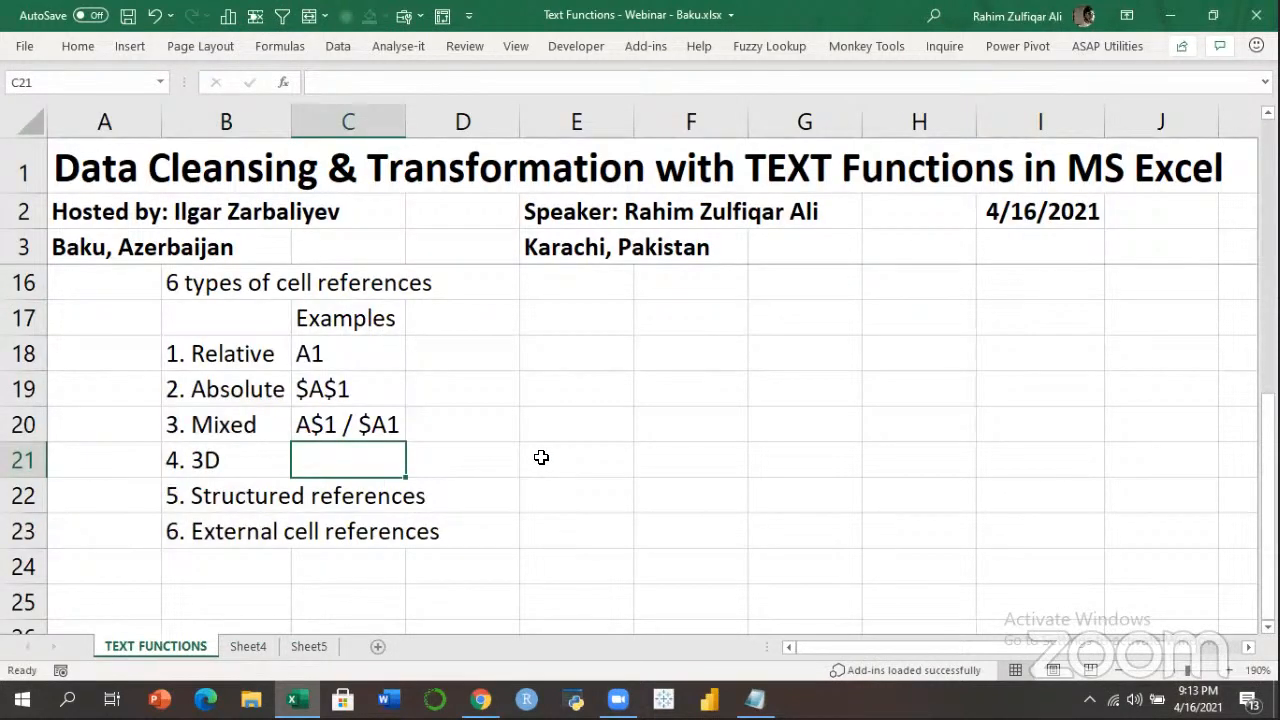
Build the formula =Sheet4!D4 in C21 by pointing at Sheet4, then re-edit it to display as text.
{"action": "type", "text": "="}
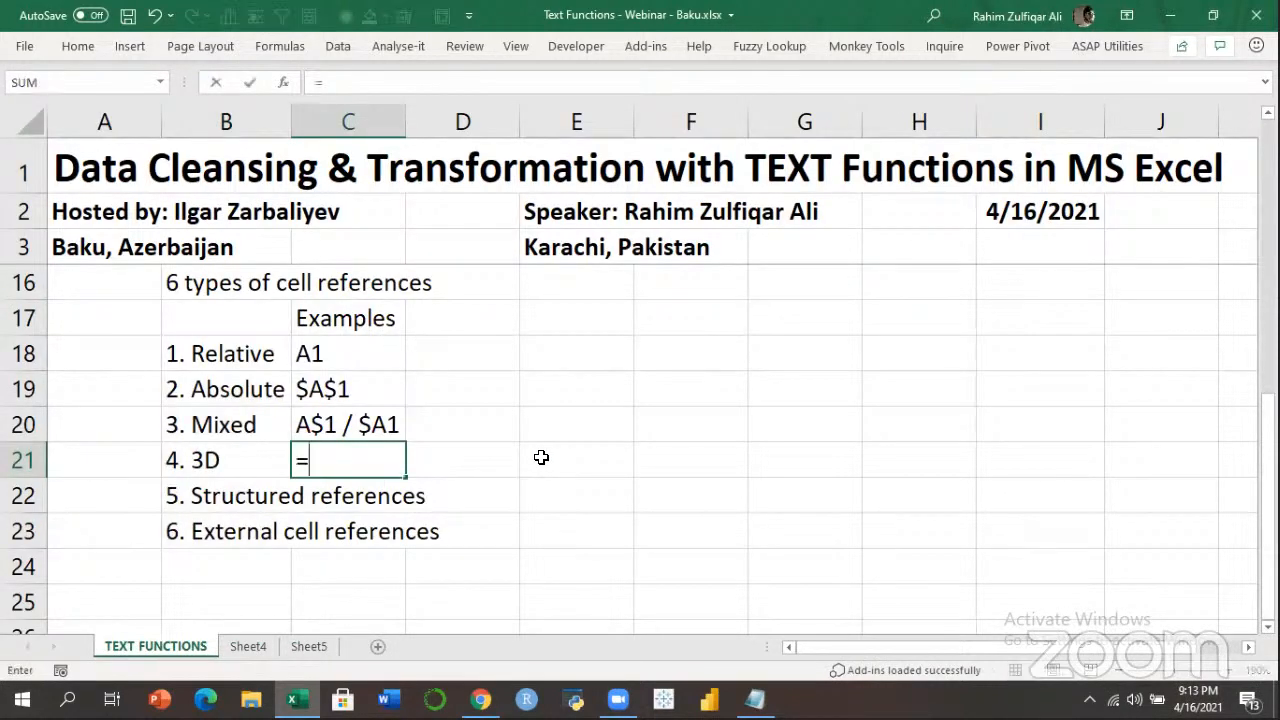
{"action": "key", "text": "ctrl+Page_Down"}
{"action": "key", "text": "Right"}
{"action": "key", "text": "Right"}
{"action": "key", "text": "Right"}
{"action": "key", "text": "Down"}
{"action": "key", "text": "Down"}
{"action": "key", "text": "Down"}
{"action": "key", "text": "ctrl+Page_Up"}
{"action": "key", "text": "Return"}
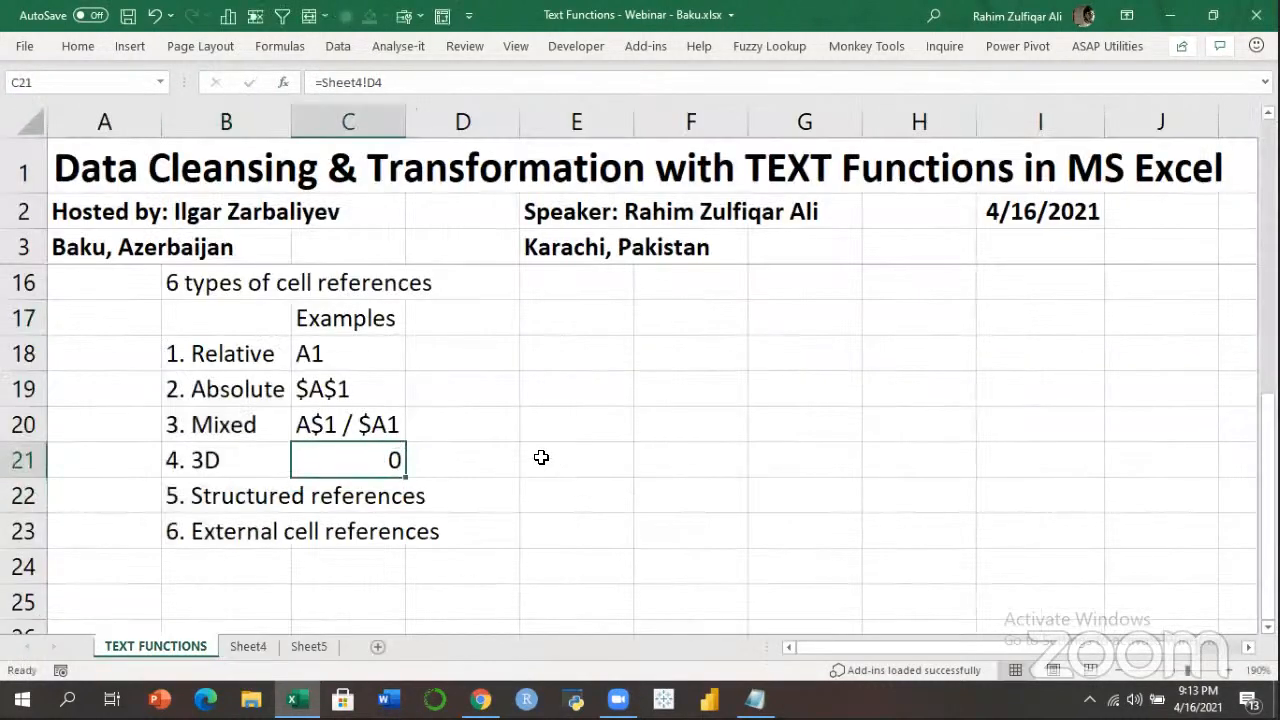
{"action": "key", "text": "F2"}
{"action": "key", "text": "Home"}
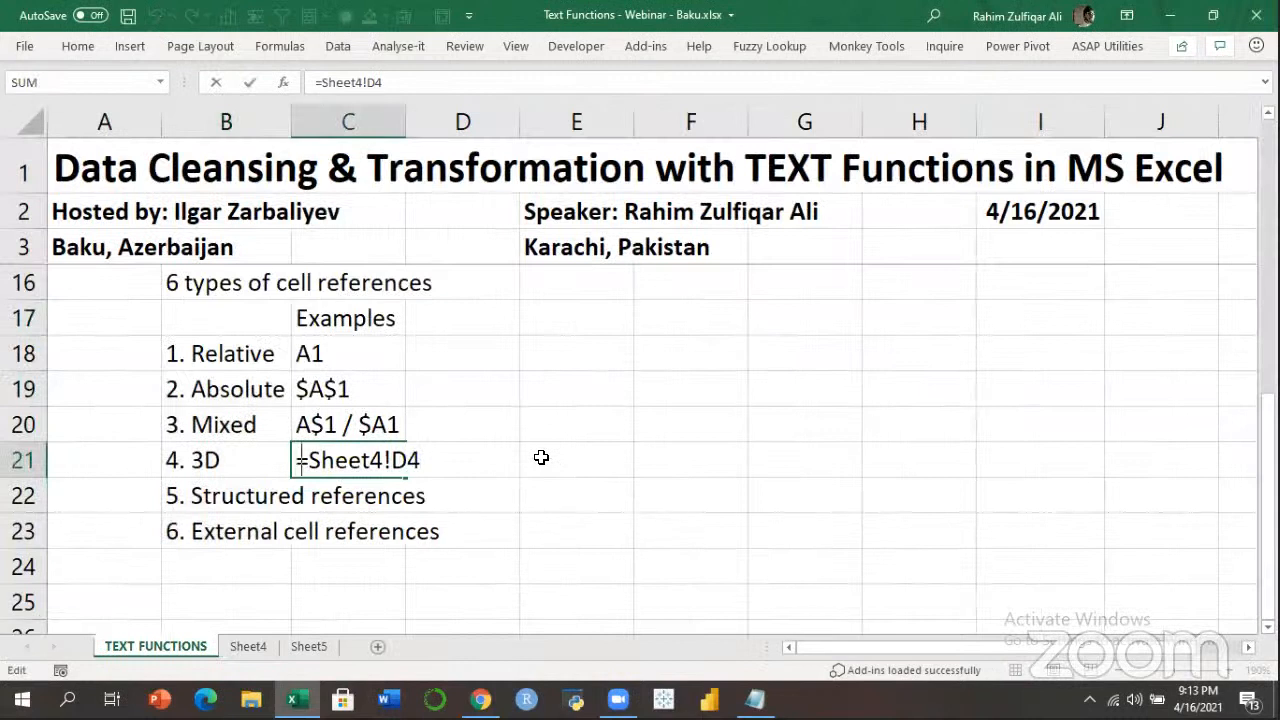
{"action": "key", "text": "Return"}
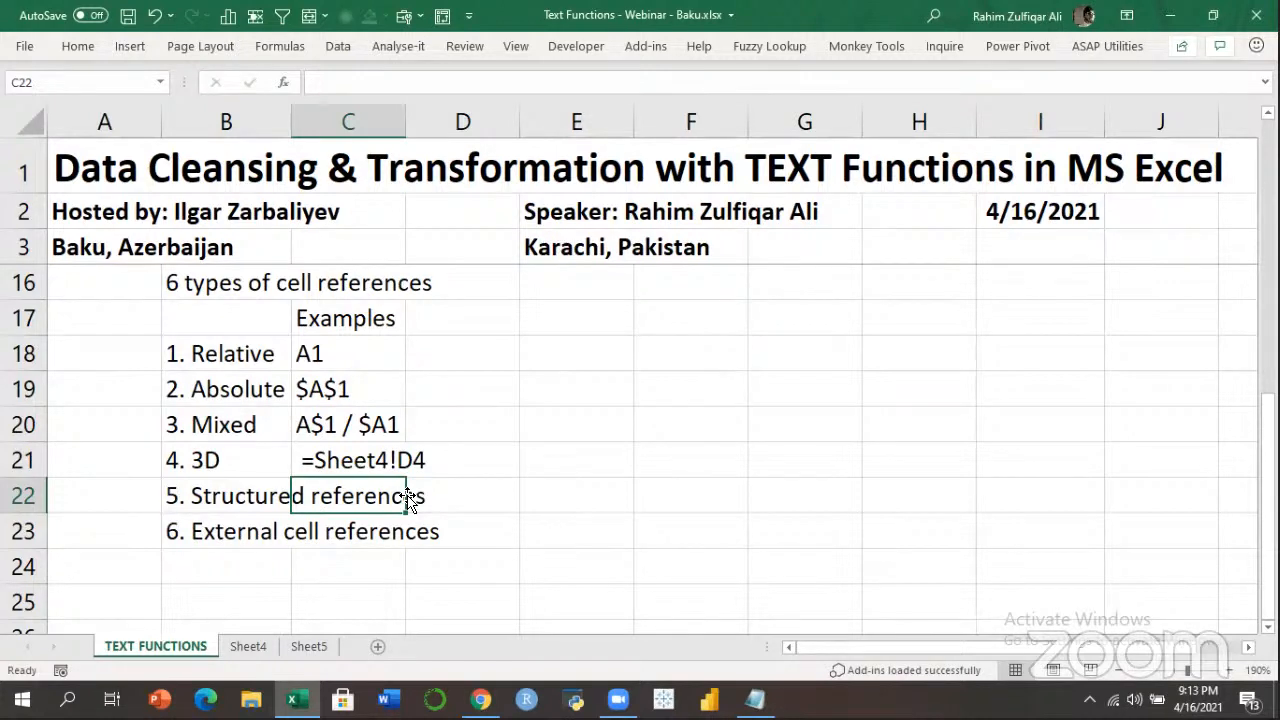
{"action": "left_click_drag", "start_coordinate": [224, 345], "coordinate": [356, 531]}
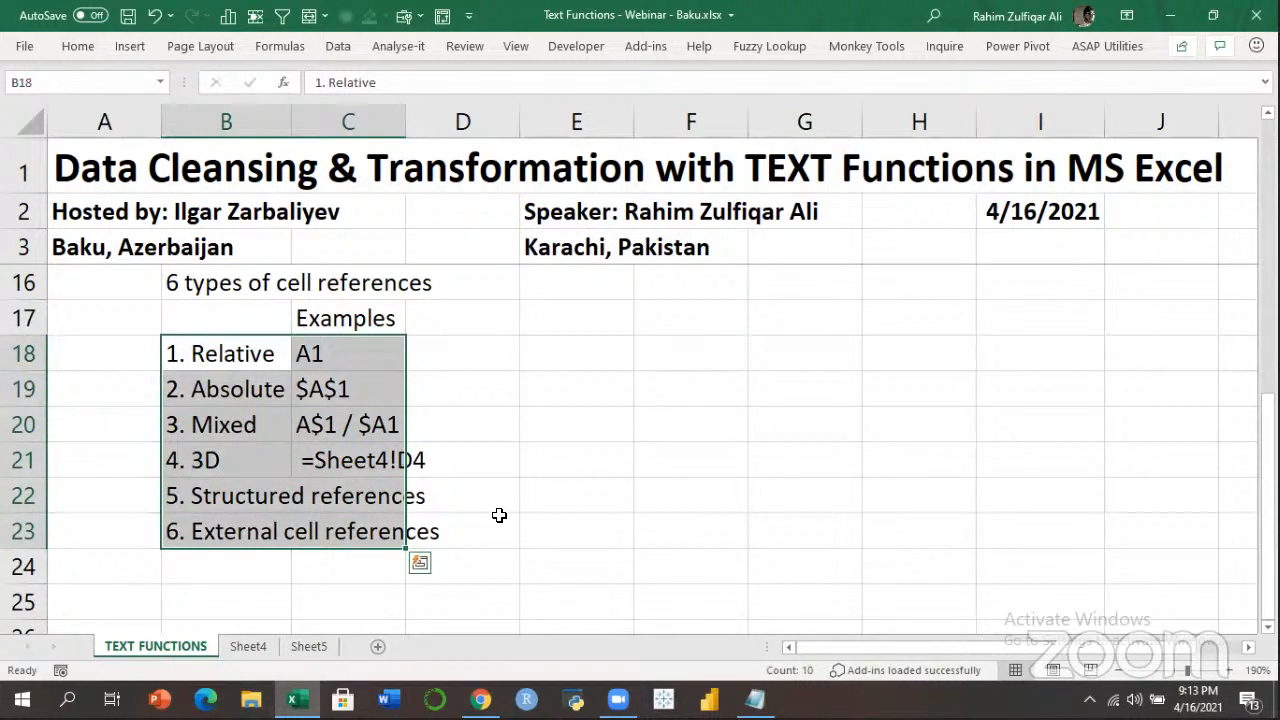
{"action": "left_click", "coordinate": [314, 389]}
{"action": "left_click_drag", "start_coordinate": [232, 353], "coordinate": [346, 530]}
{"action": "left_click", "coordinate": [130, 47]}
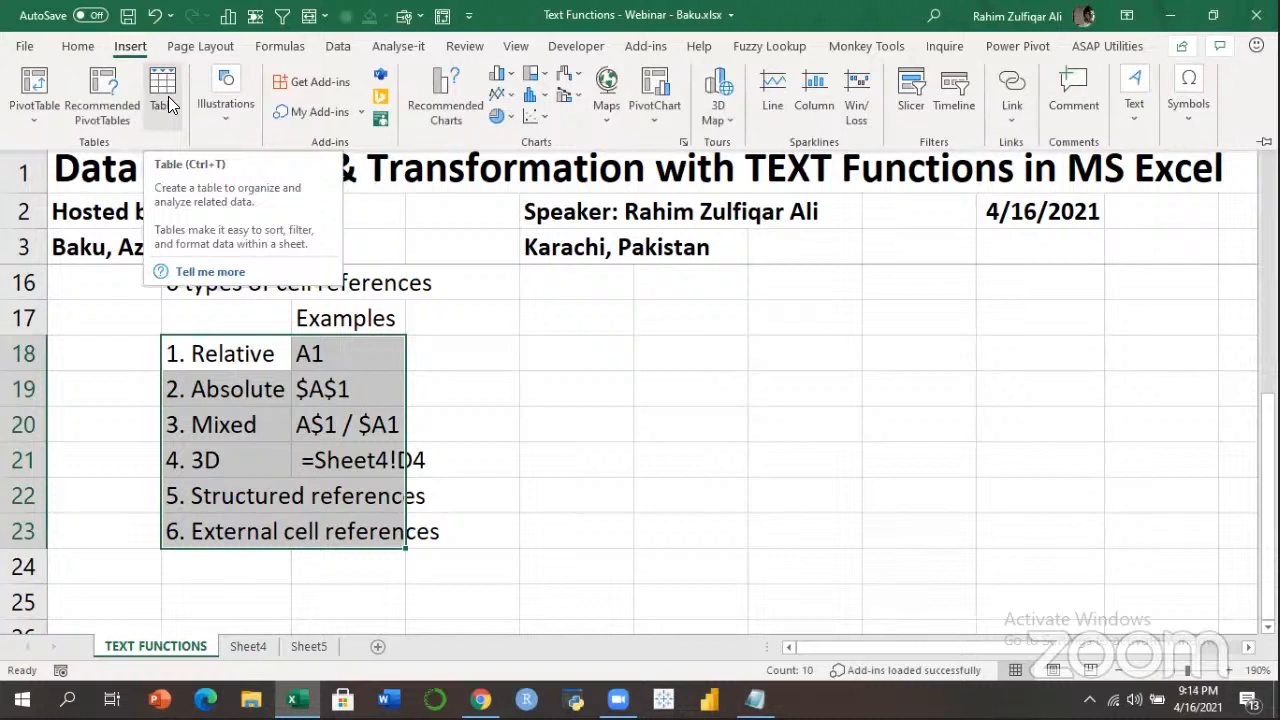
{"action": "left_click", "coordinate": [168, 96]}
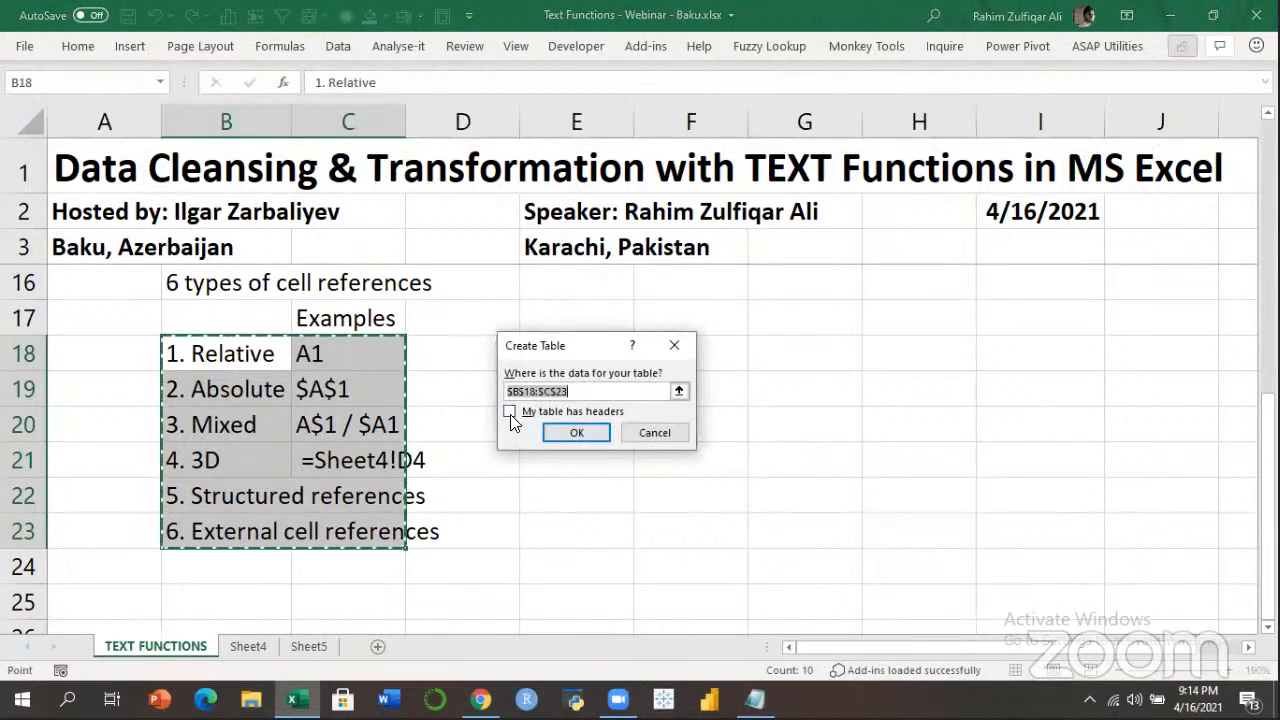
{"action": "left_click", "coordinate": [576, 432]}
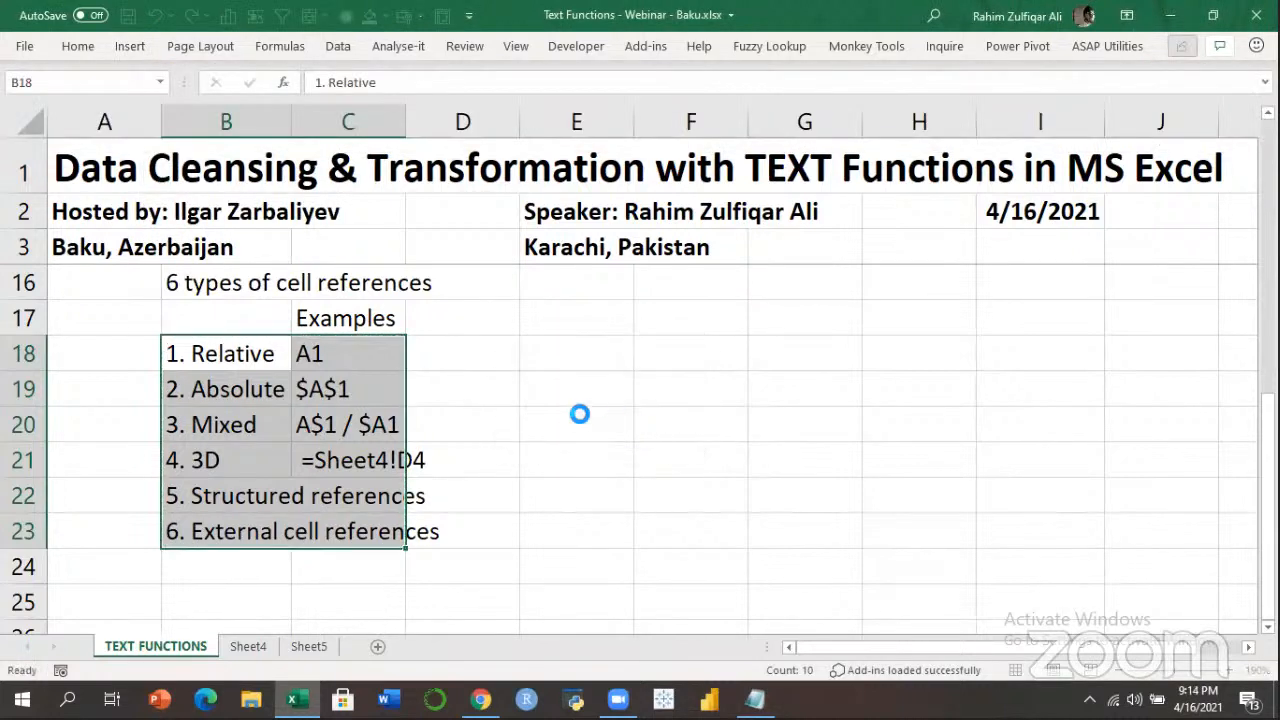
Enter =Table1[Sales] in C22 as the structured-reference example.
{"action": "left_click", "coordinate": [350, 388]}
{"action": "left_click", "coordinate": [363, 488]}
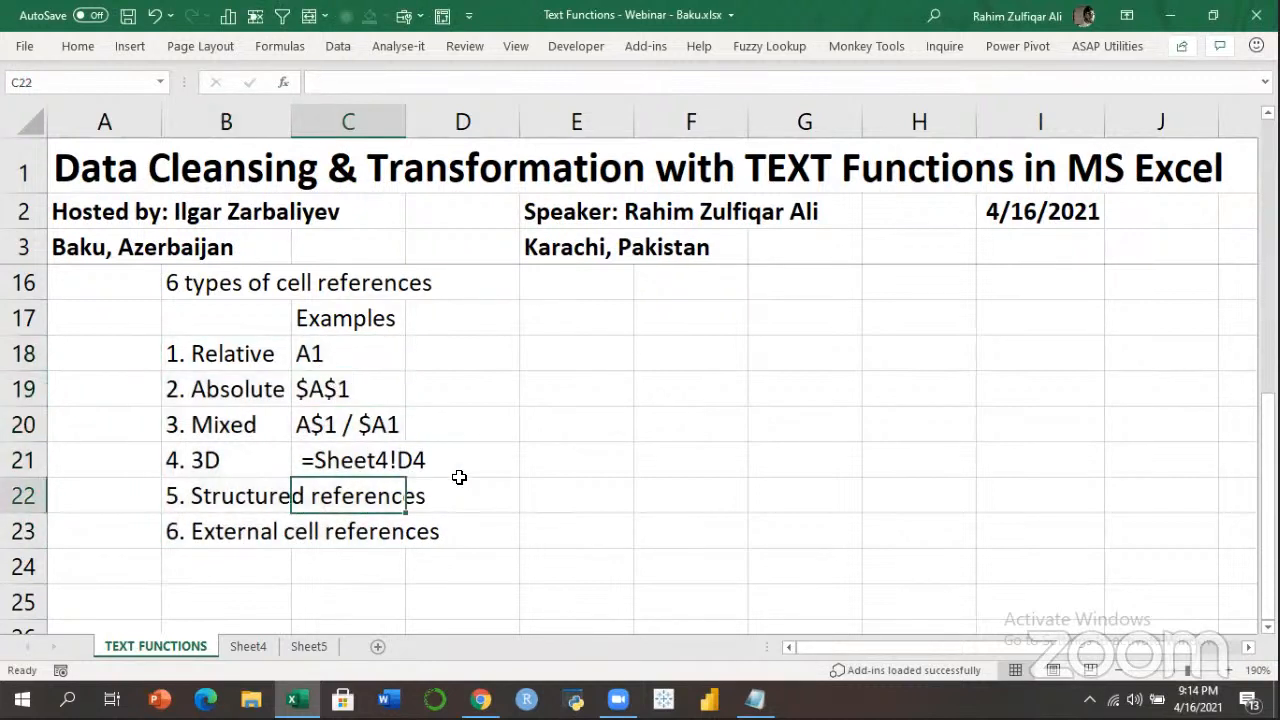
{"action": "type", "text": "="}
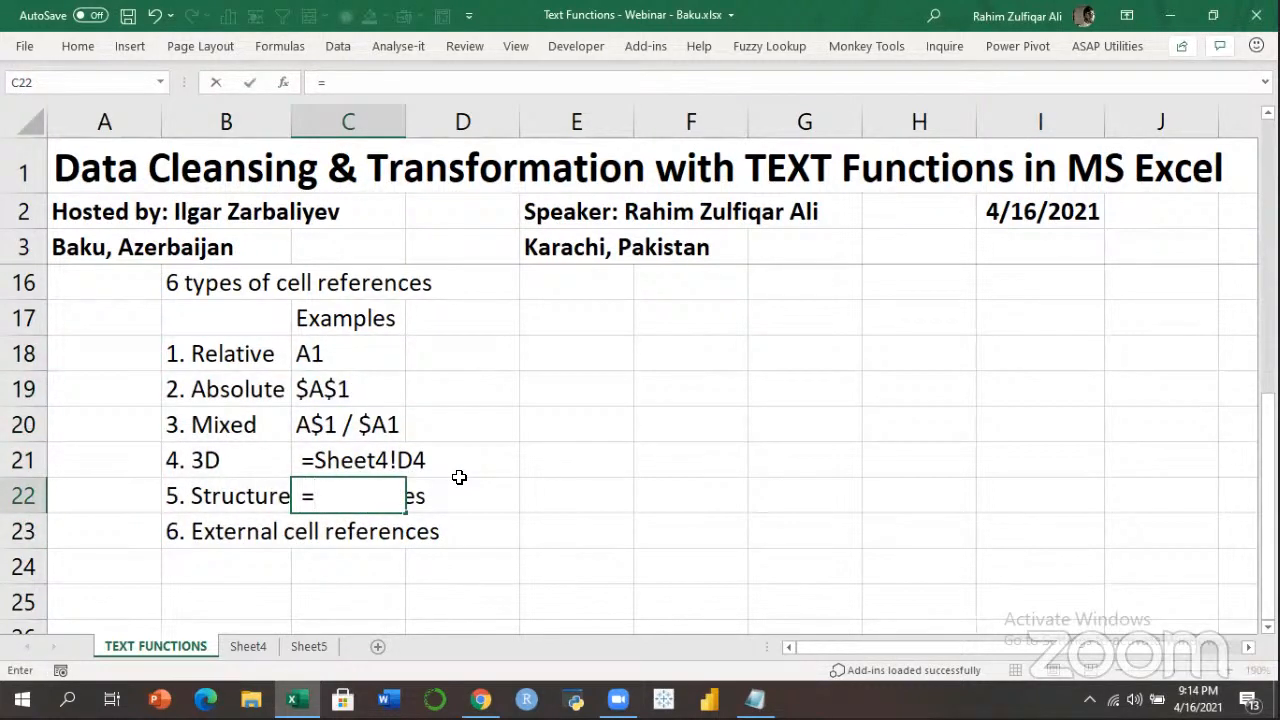
{"action": "type", "text": "Table"}
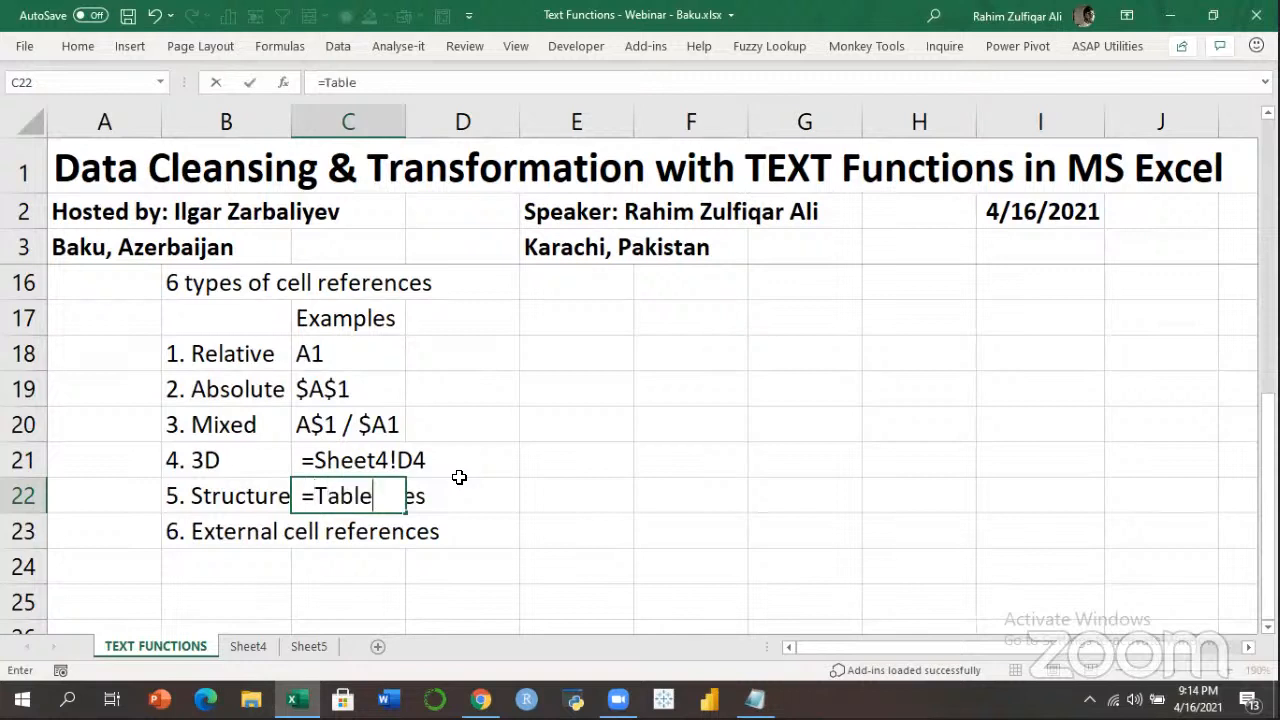
{"action": "type", "text": "1[Sal"}
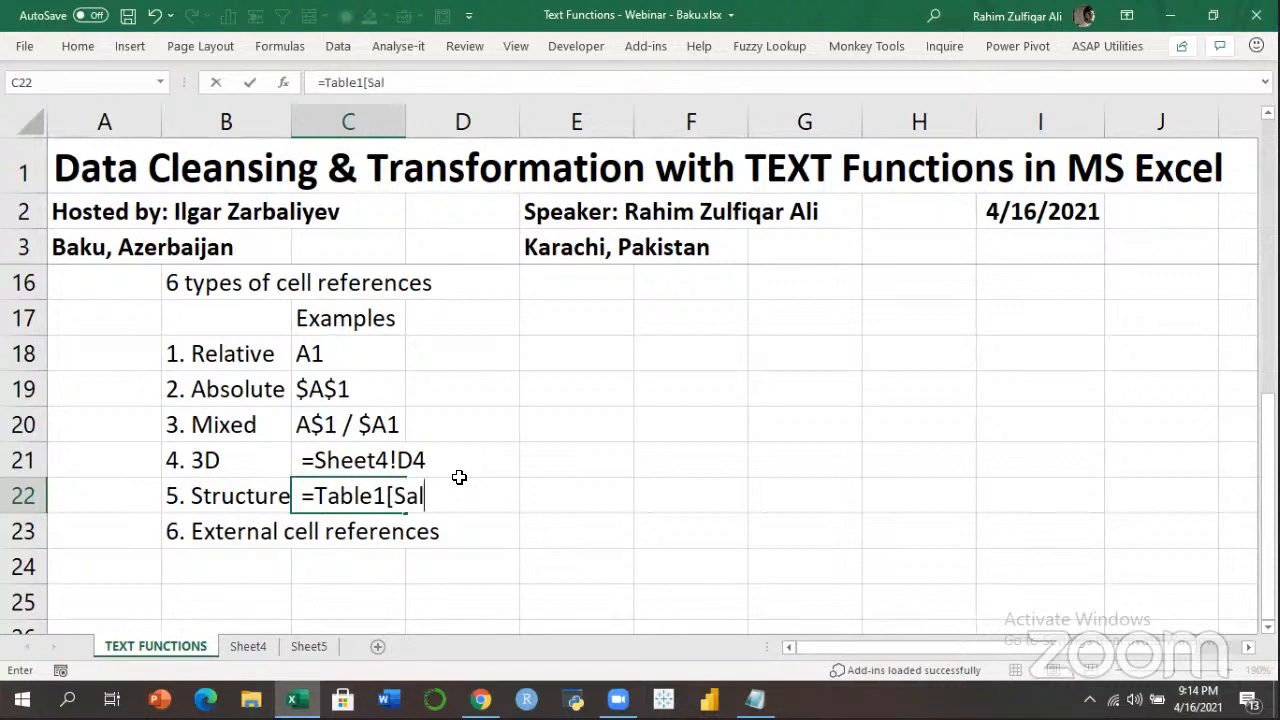
{"action": "type", "text": "es]"}
{"action": "key", "text": "Return"}
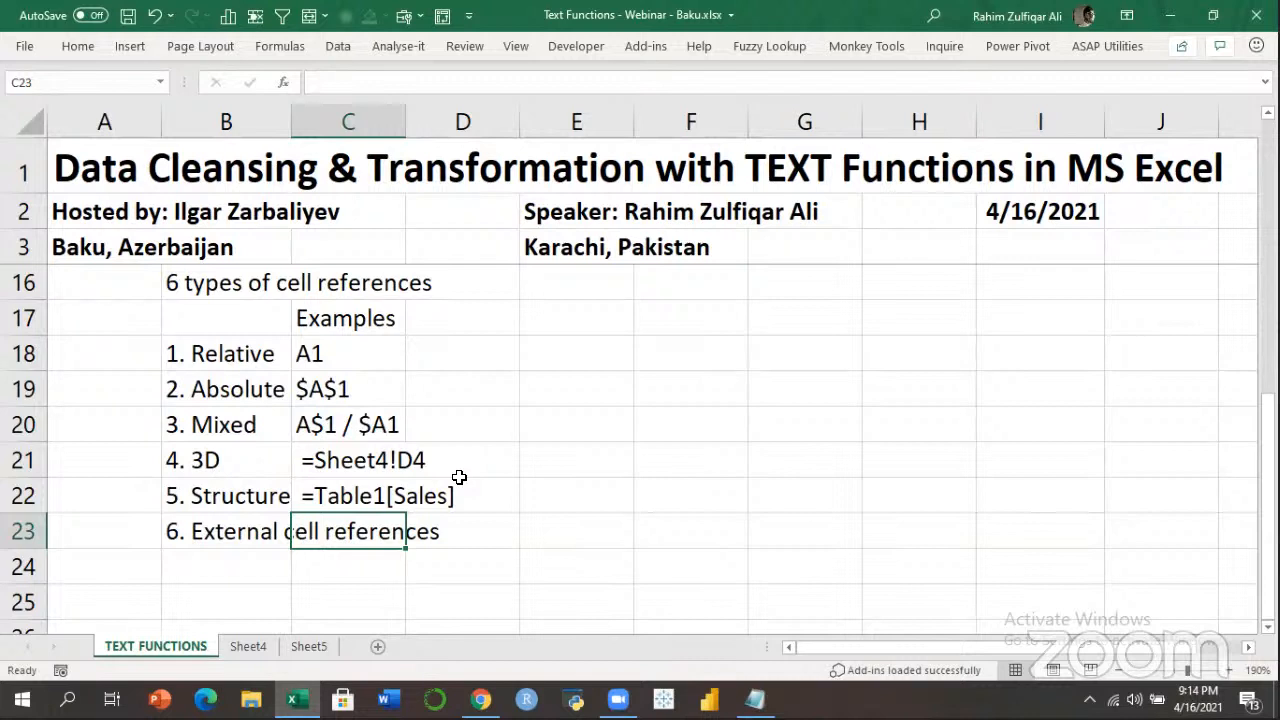
{"action": "key", "text": "Up"}
{"action": "key", "text": "Up"}
{"action": "key", "text": "Up"}
{"action": "key", "text": "Up"}
{"action": "key", "text": "Up"}
{"action": "key", "text": "Up"}
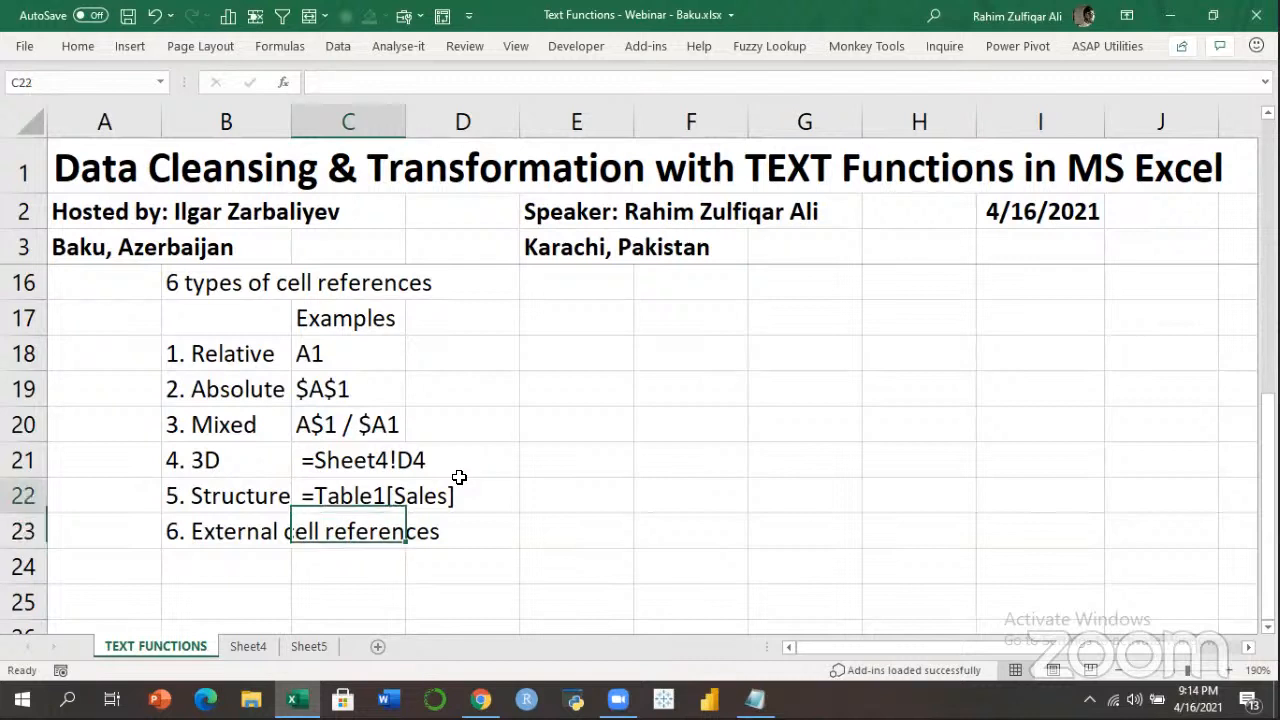
{"action": "key", "text": "Down"}
{"action": "key", "text": "Down"}
{"action": "key", "text": "Down"}
{"action": "key", "text": "Down"}
{"action": "key", "text": "Down"}
{"action": "key", "text": "Down"}
{"action": "key", "text": "Up"}
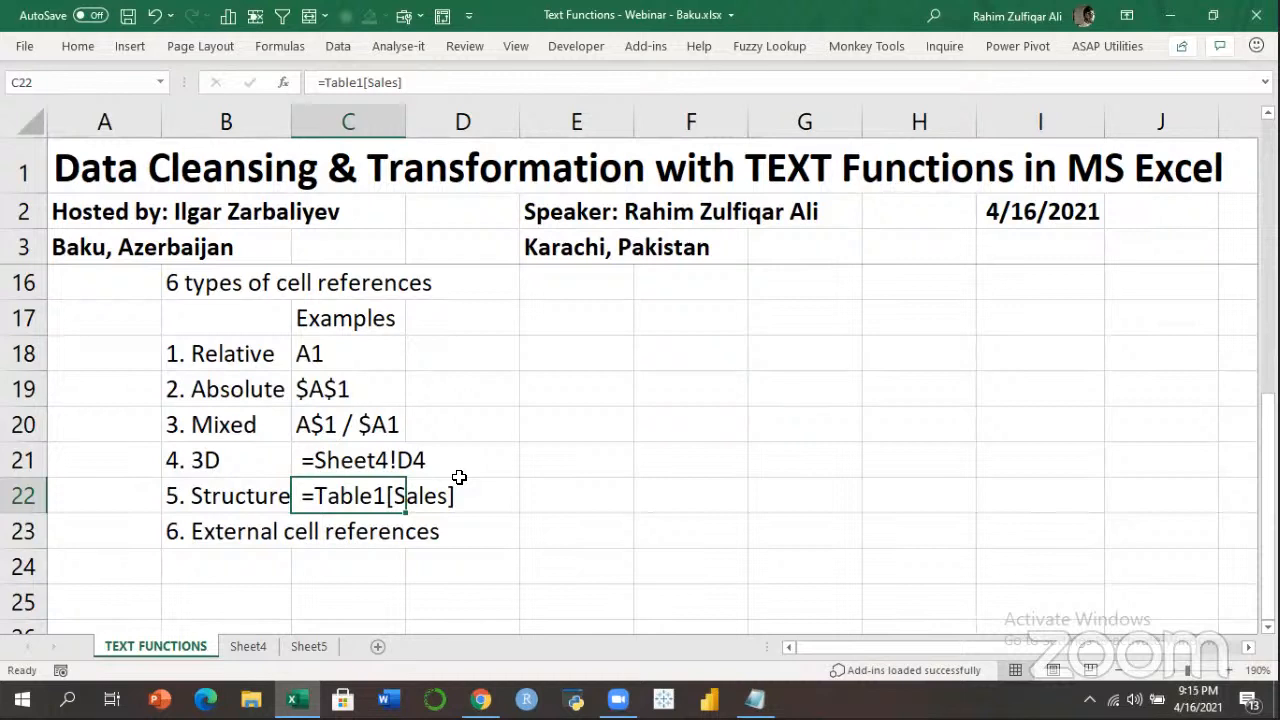
{"action": "key", "text": "Down"}
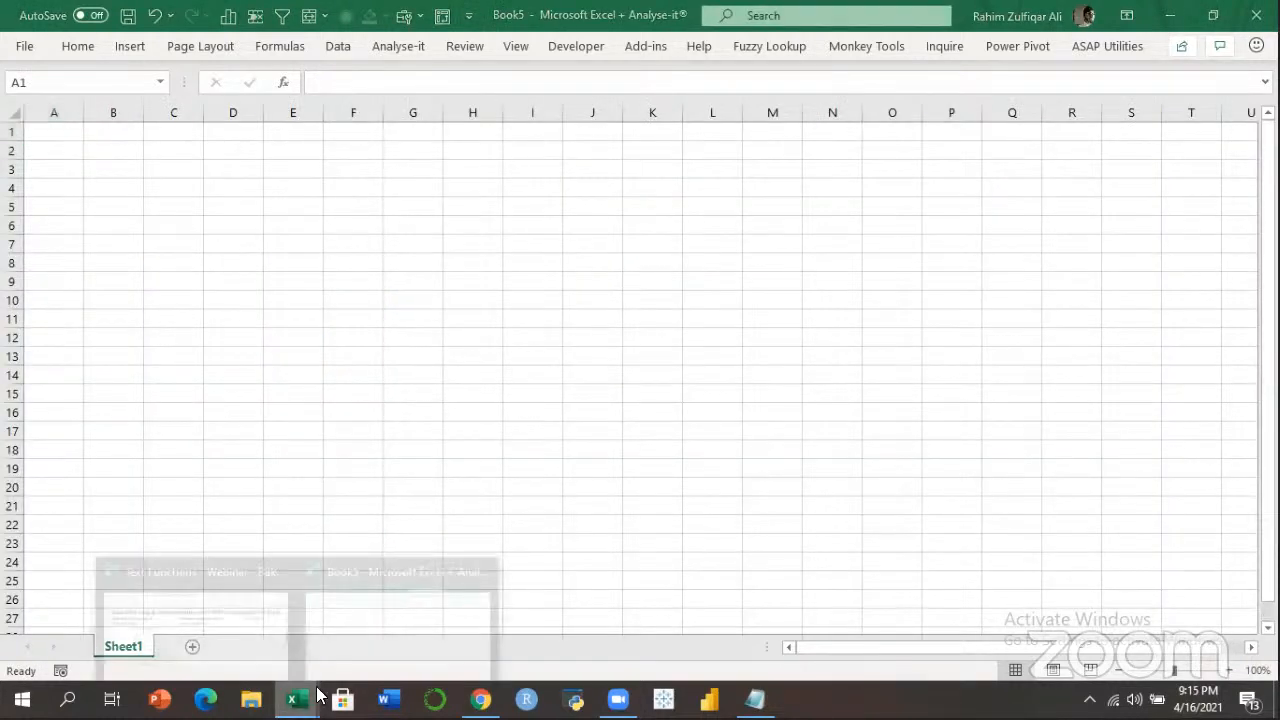
Build =[Book5]Sheet1!$G$21 in C23 by pointing at G21 in the Book5 workbook.
{"action": "left_click", "coordinate": [198, 618]}
{"action": "type", "text": "="}
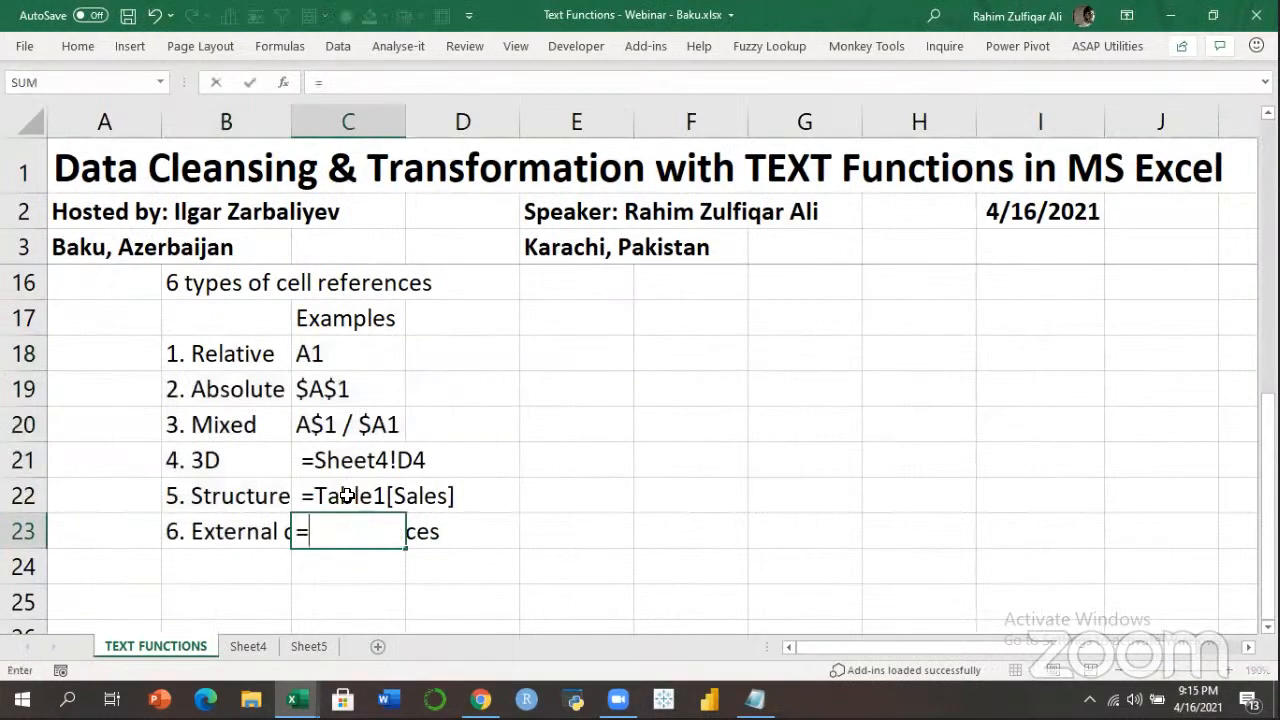
{"action": "mouse_move", "coordinate": [292, 699]}
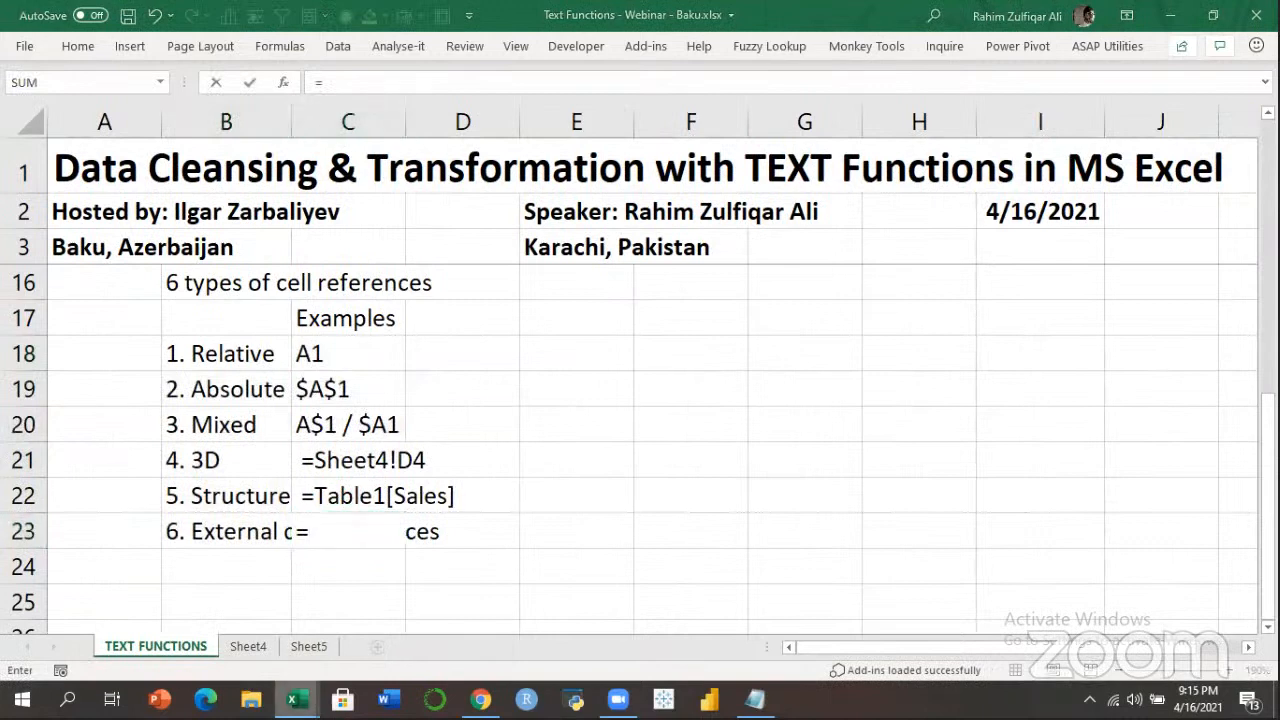
{"action": "left_click", "coordinate": [400, 614]}
{"action": "left_click", "coordinate": [413, 505]}
{"action": "key", "text": "Return"}
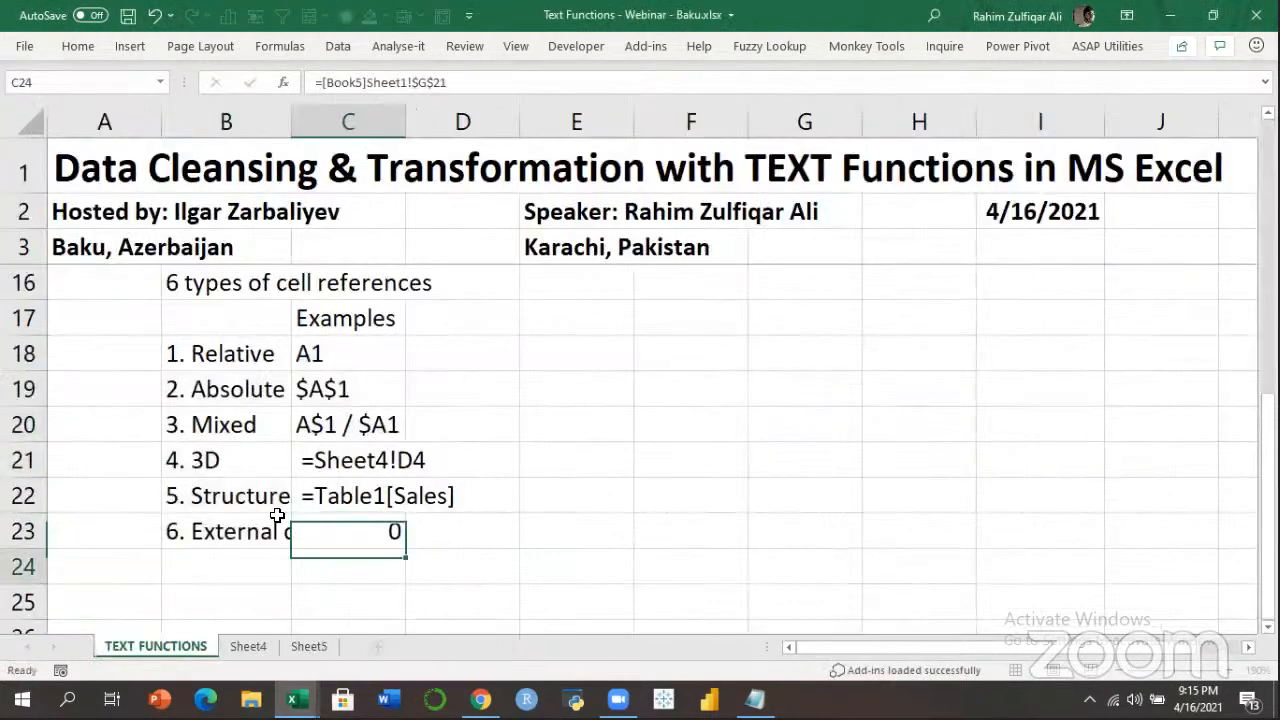
Re-edit C23 so the external formula shows as text, and widen column B.
{"action": "left_click", "coordinate": [321, 517]}
{"action": "key", "text": "Home"}
{"action": "key", "text": "Right"}
{"action": "key", "text": "Right"}
{"action": "key", "text": "F2"}
{"action": "key", "text": "Home"}
{"action": "key", "text": "Return"}
{"action": "left_click", "coordinate": [321, 517]}
{"action": "key", "text": "Right"}
{"action": "key", "text": "Right"}
{"action": "key", "text": "Left"}
{"action": "key", "text": "Left"}
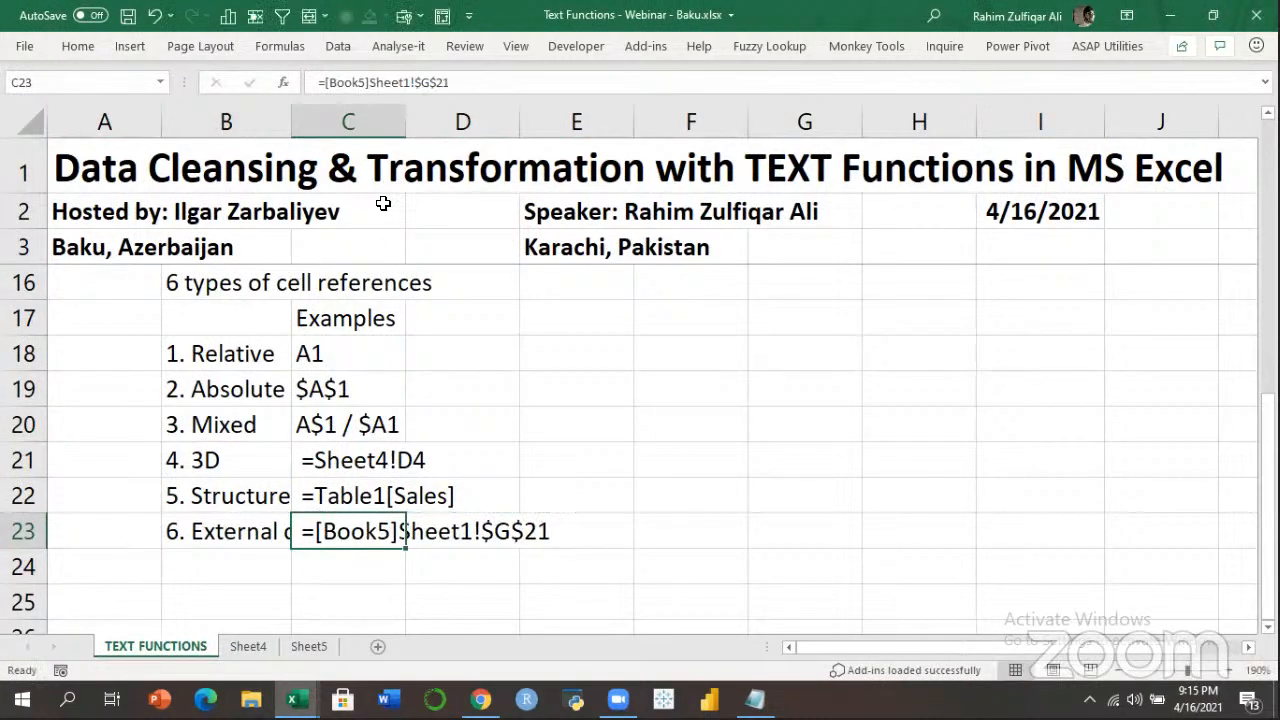
{"action": "left_click_drag", "start_coordinate": [291, 122], "coordinate": [368, 126]}
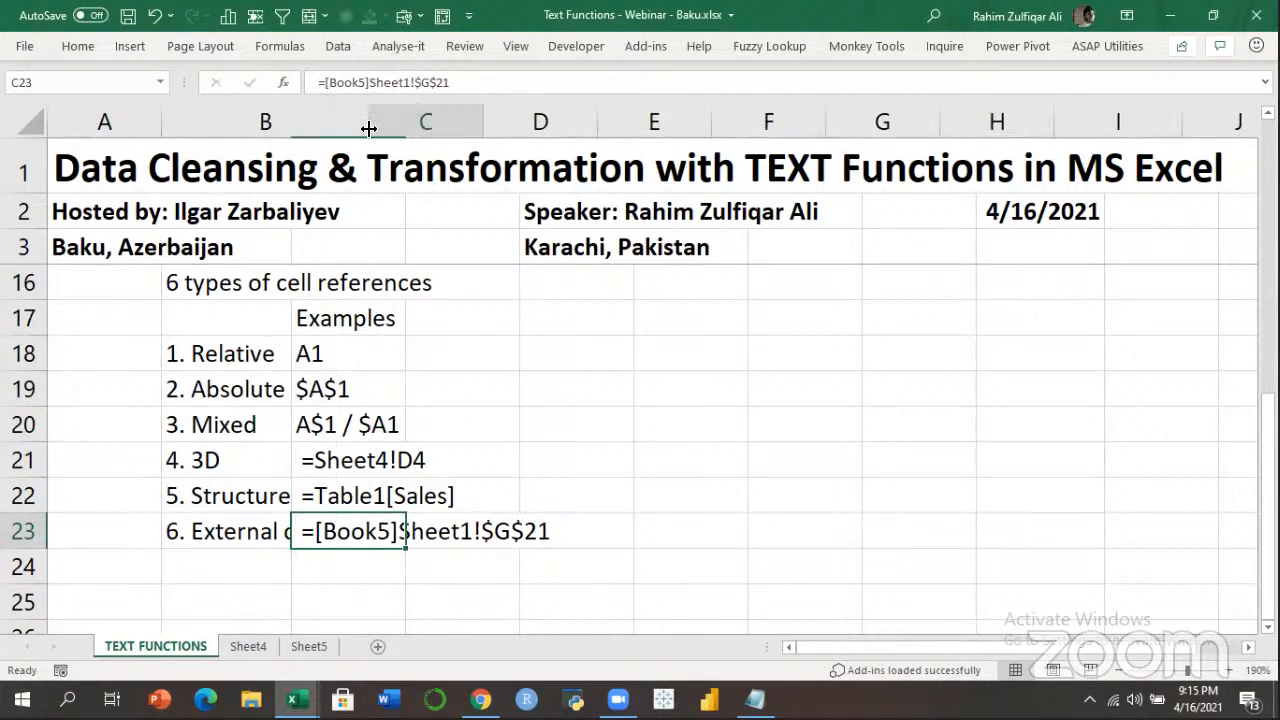
Inspect the Excel and DAX LEFT example formulas in B14 and D14.
{"action": "left_click", "coordinate": [446, 354]}
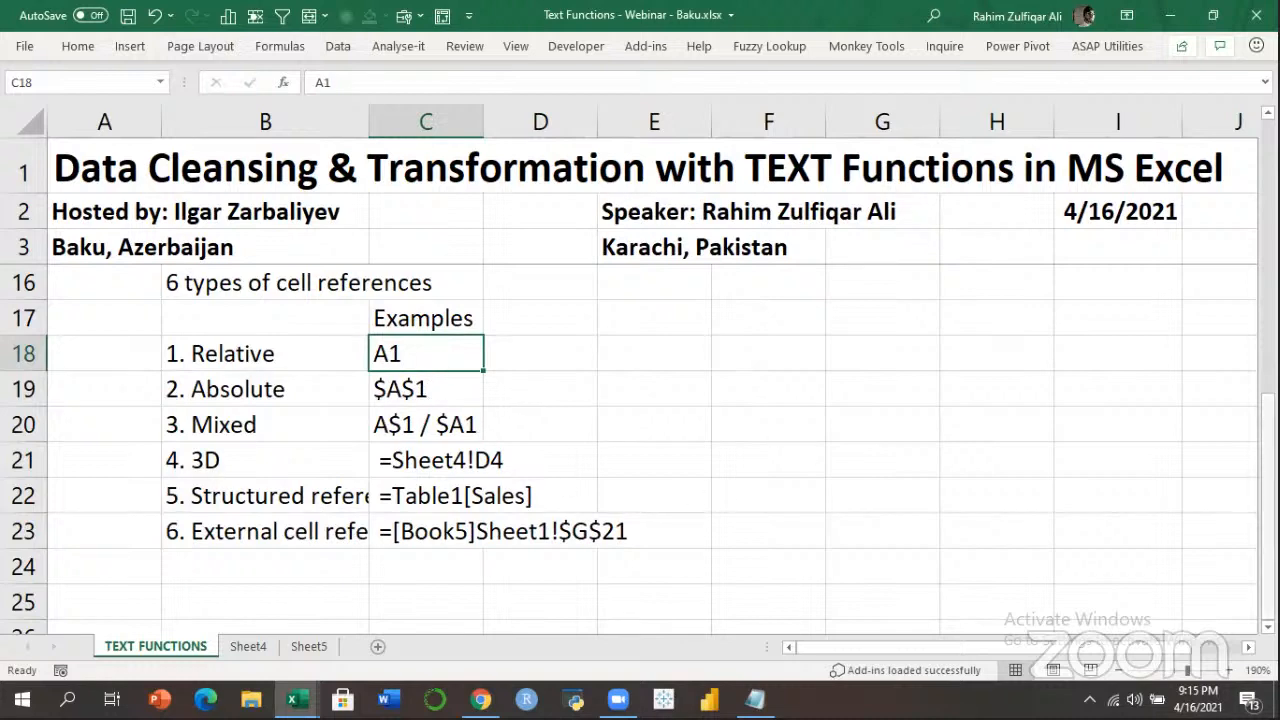
{"action": "left_click_drag", "start_coordinate": [1268, 480], "coordinate": [1268, 358]}
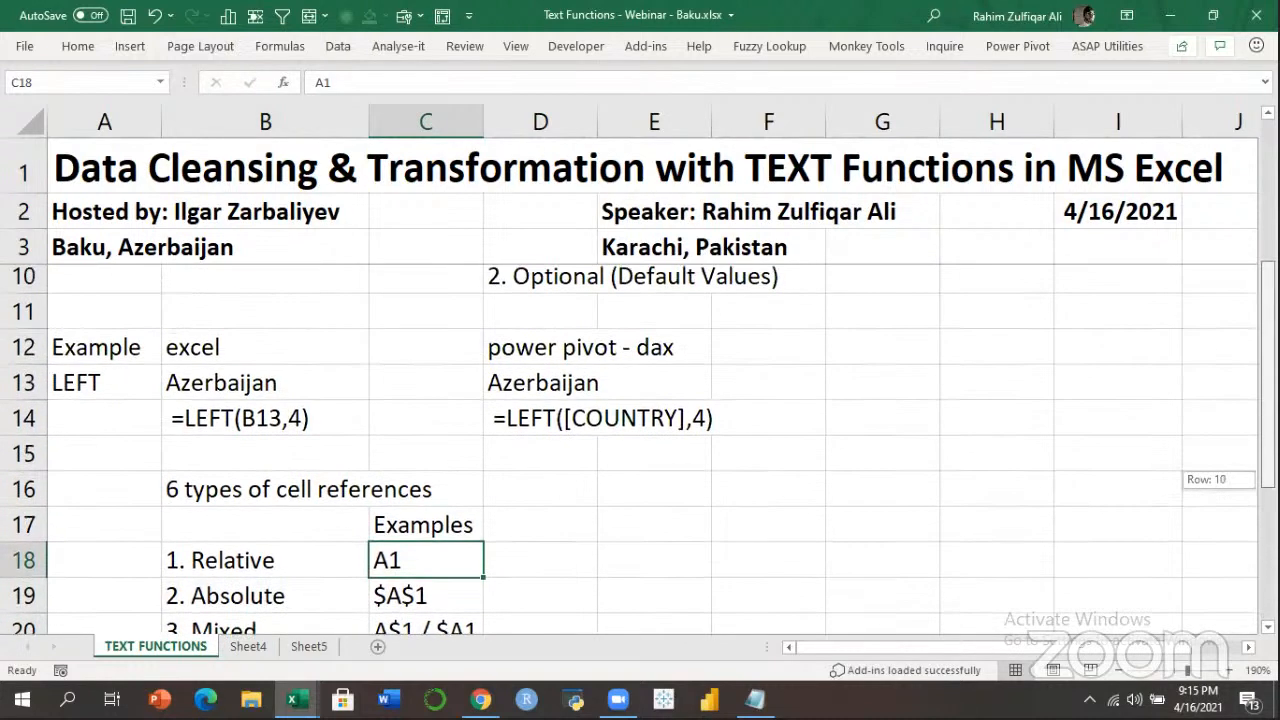
{"action": "left_click", "coordinate": [141, 386]}
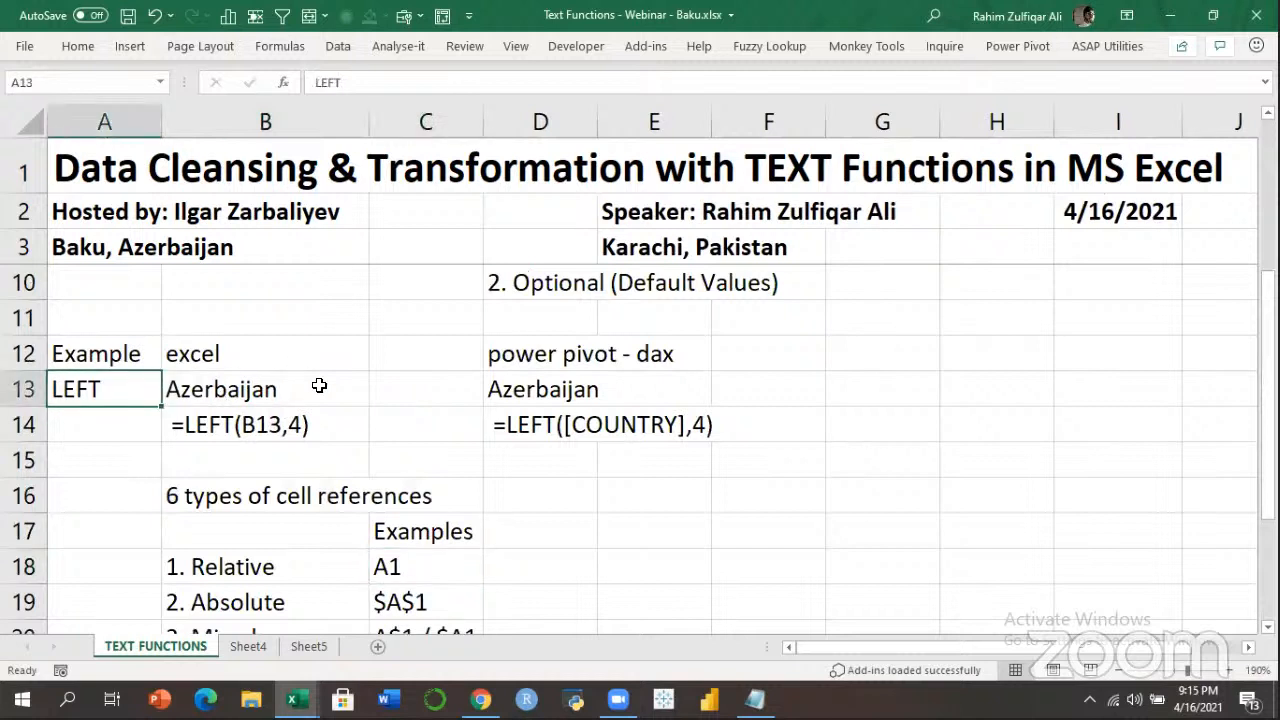
{"action": "left_click", "coordinate": [282, 422]}
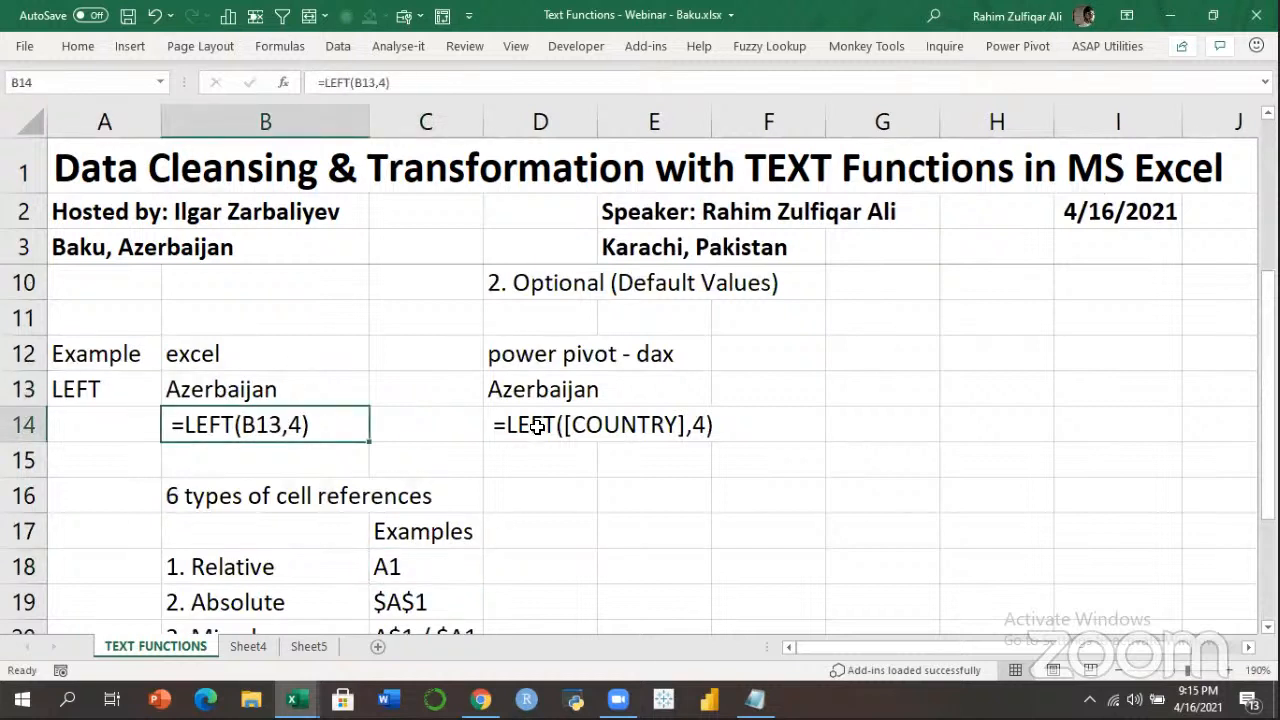
{"action": "left_click", "coordinate": [537, 428]}
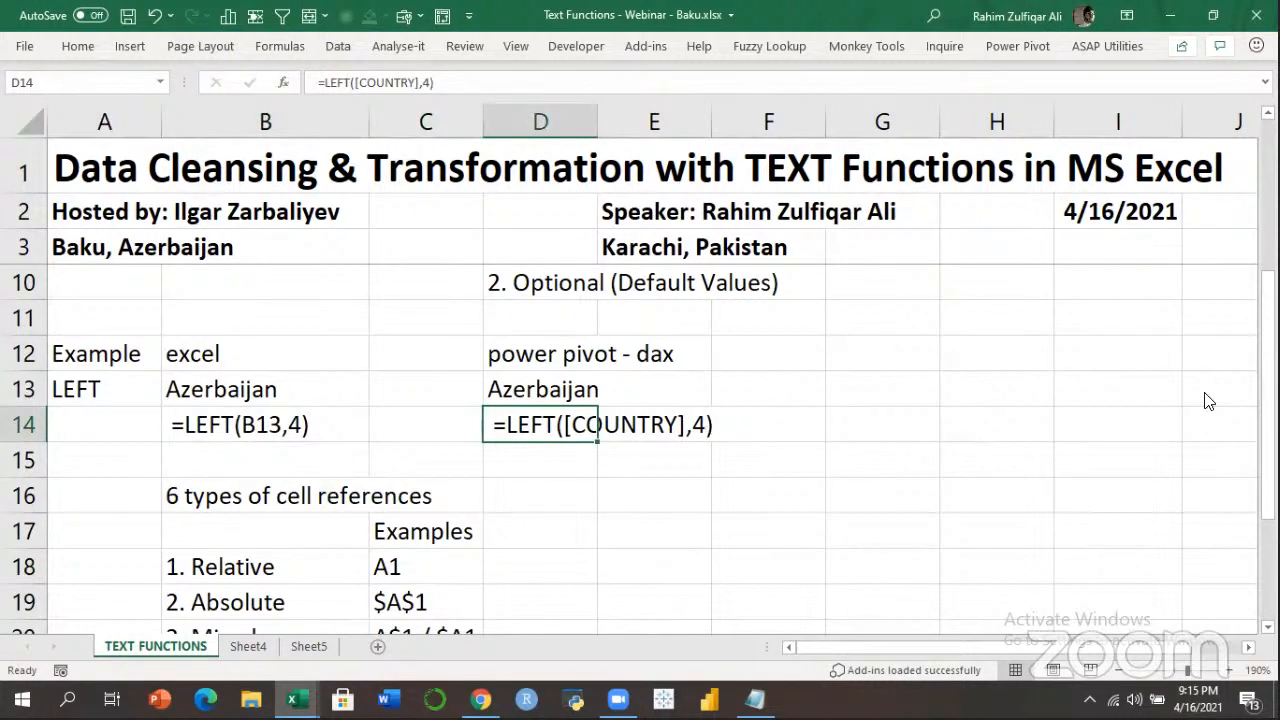
Select the structured-reference row, scroll down to the empty rows 27-36, and narrow column B.
{"action": "left_click_drag", "start_coordinate": [1268, 361], "coordinate": [1268, 461]}
{"action": "left_click_drag", "start_coordinate": [190, 566], "coordinate": [470, 567]}
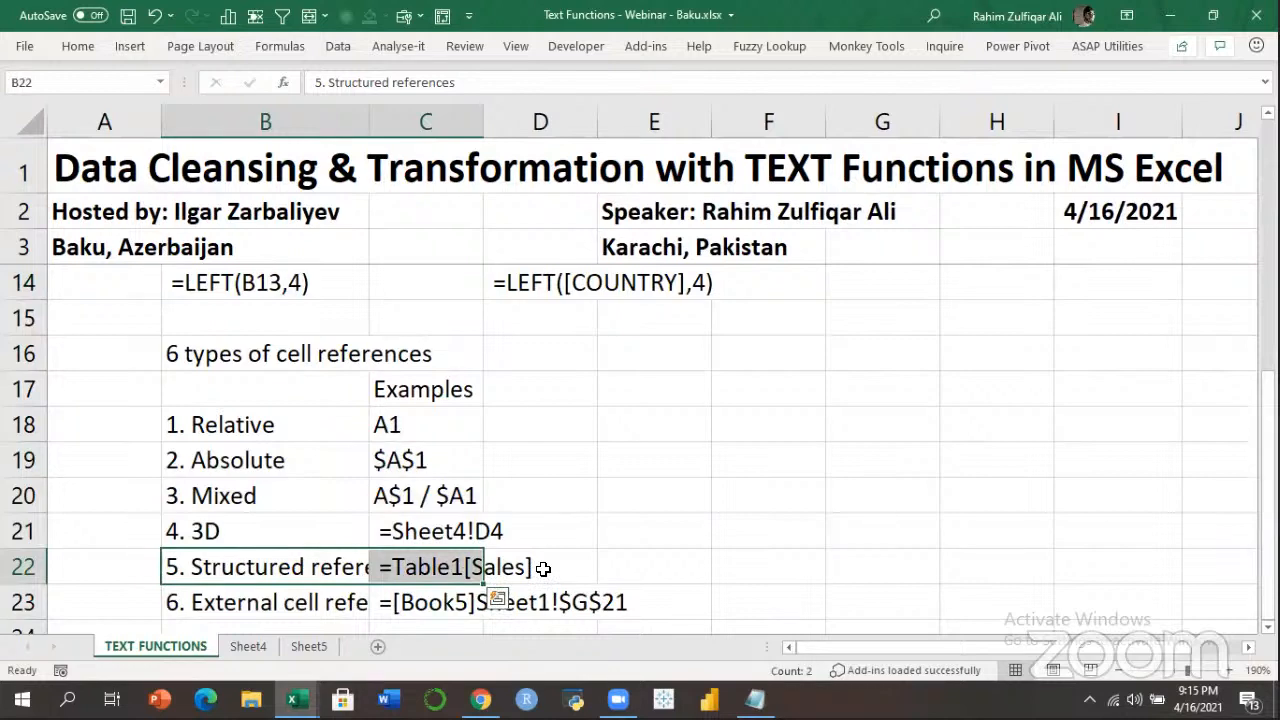
{"action": "left_click", "coordinate": [420, 396]}
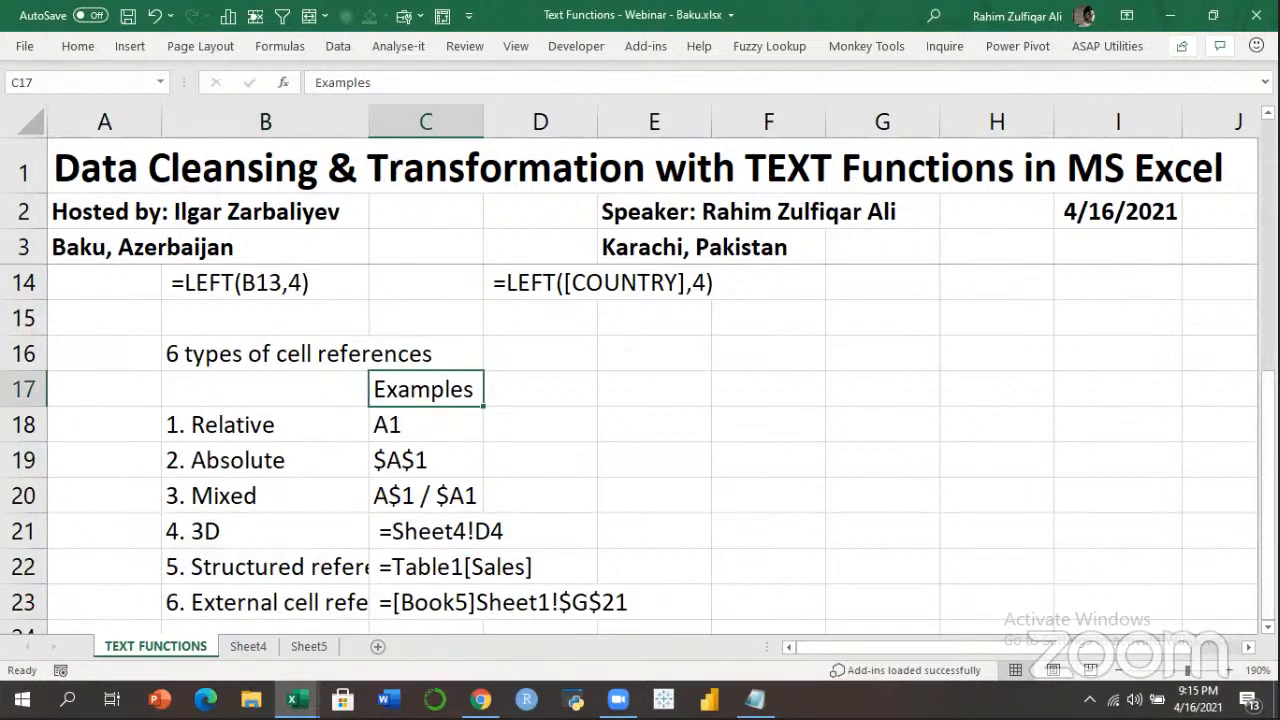
{"action": "scroll", "coordinate": [640, 450], "scroll_direction": "up", "scroll_amount": 3}
{"action": "scroll", "coordinate": [640, 450], "scroll_direction": "down", "scroll_amount": 3}
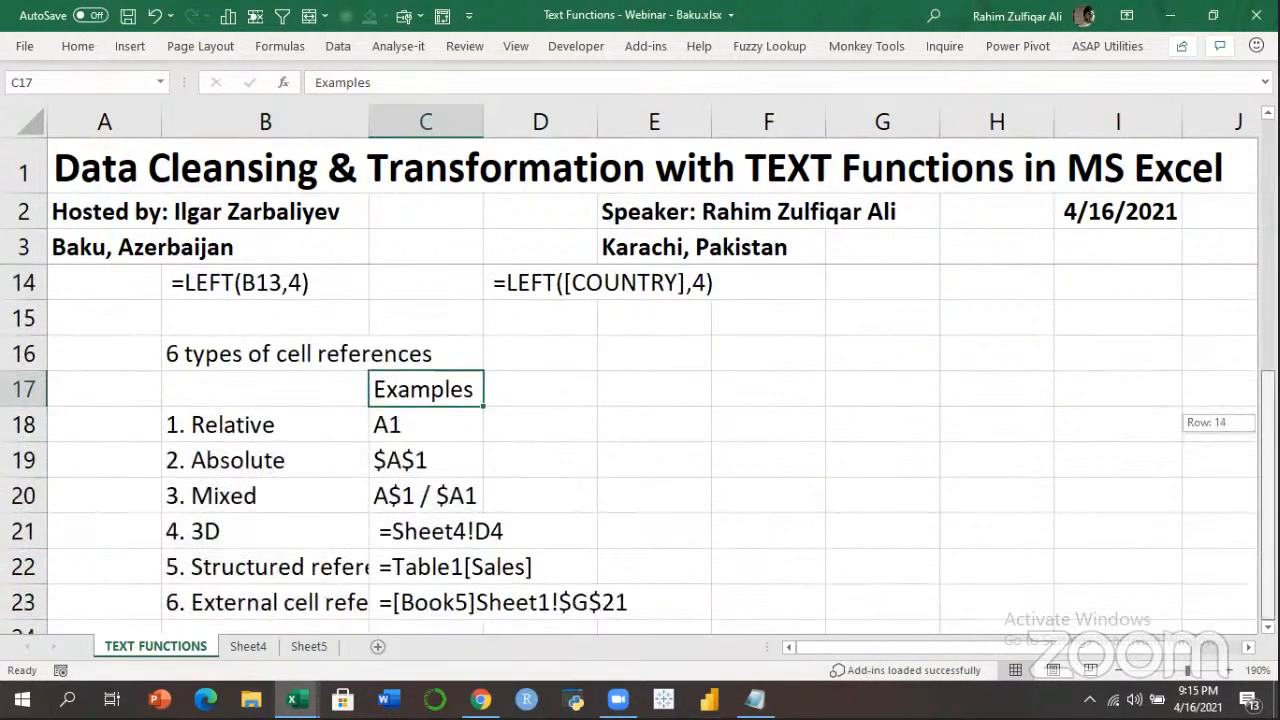
{"action": "scroll", "coordinate": [339, 340], "scroll_direction": "down", "scroll_amount": 5}
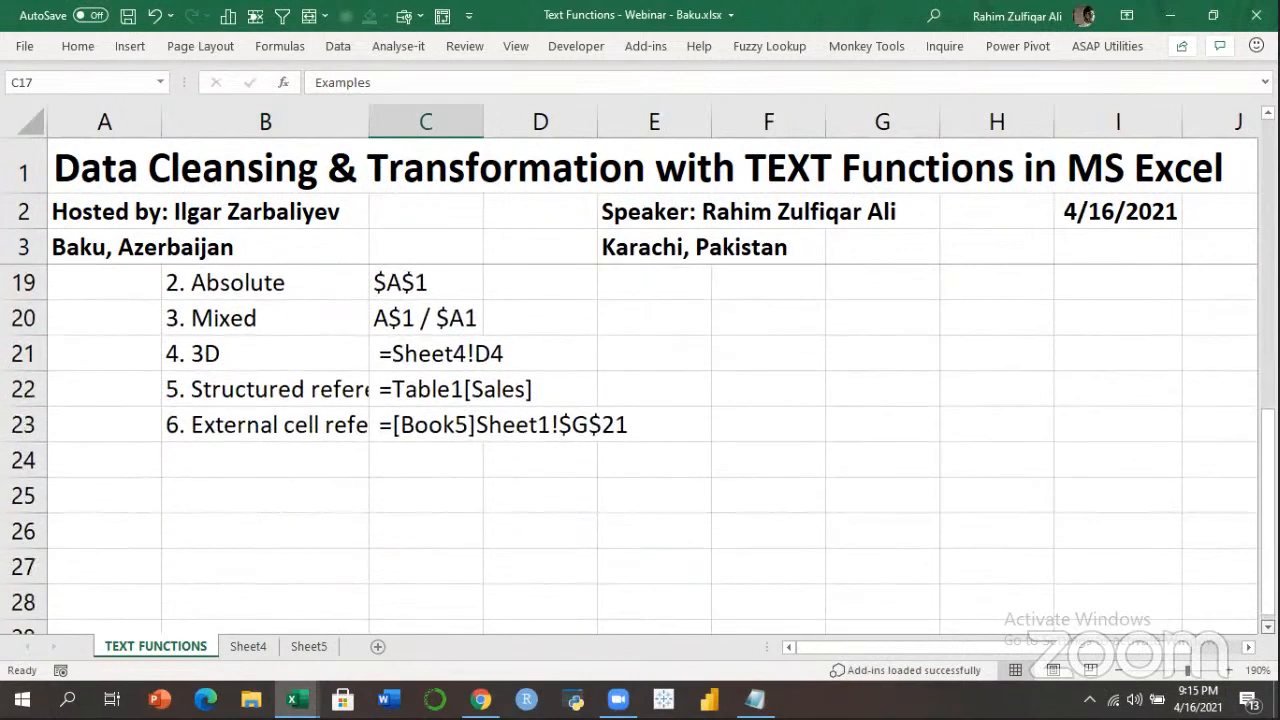
{"action": "left_click_drag", "start_coordinate": [369, 122], "coordinate": [318, 126]}
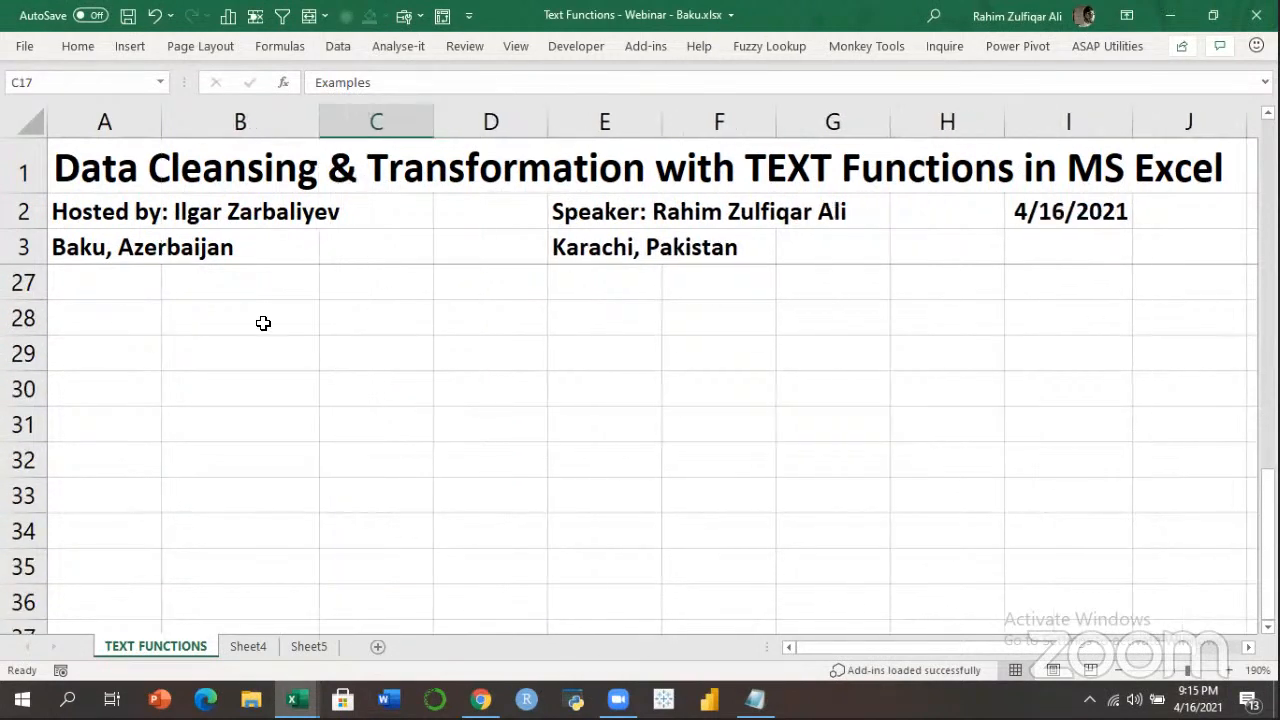
Finish narrowing column B and select cell B28.
{"action": "left_click", "coordinate": [295, 325]}
{"action": "left_click", "coordinate": [385, 323]}
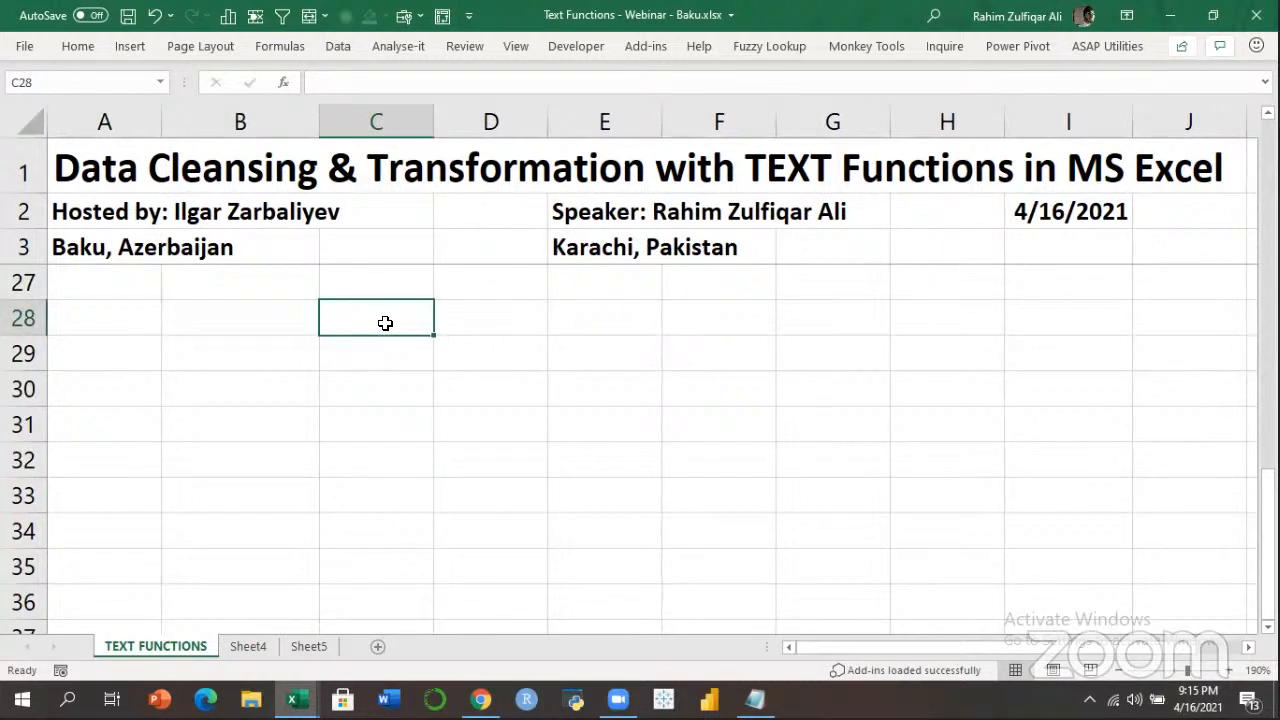
{"action": "left_click", "coordinate": [266, 320]}
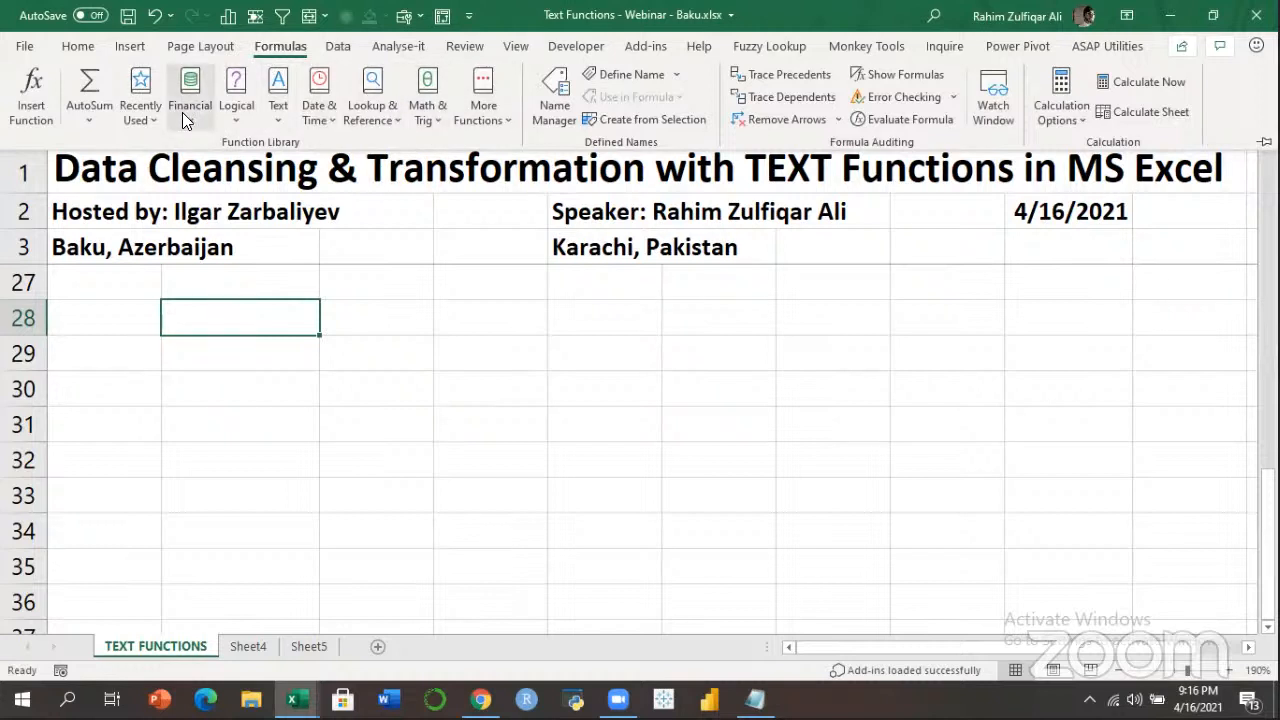
Browse the Formulas > Text function list, then close it and return to B28.
{"action": "left_click", "coordinate": [237, 120]}
{"action": "left_click", "coordinate": [276, 120]}
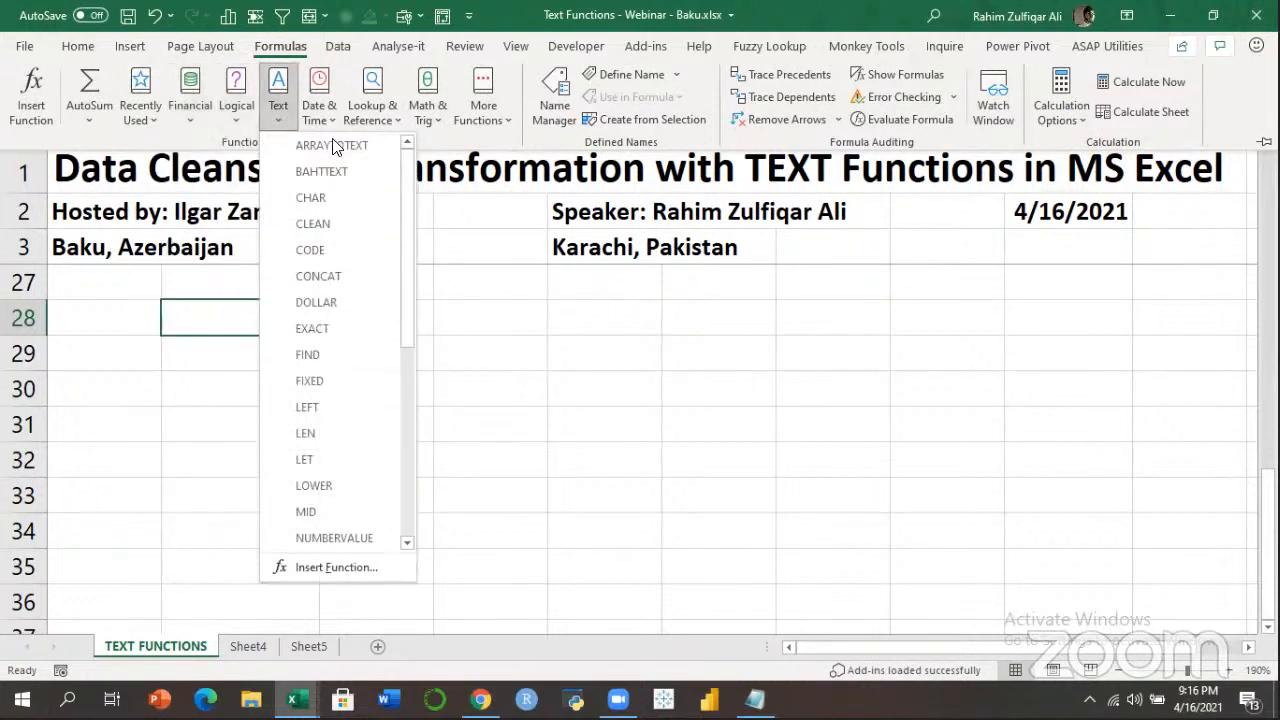
{"action": "left_click_drag", "start_coordinate": [406, 182], "coordinate": [407, 395]}
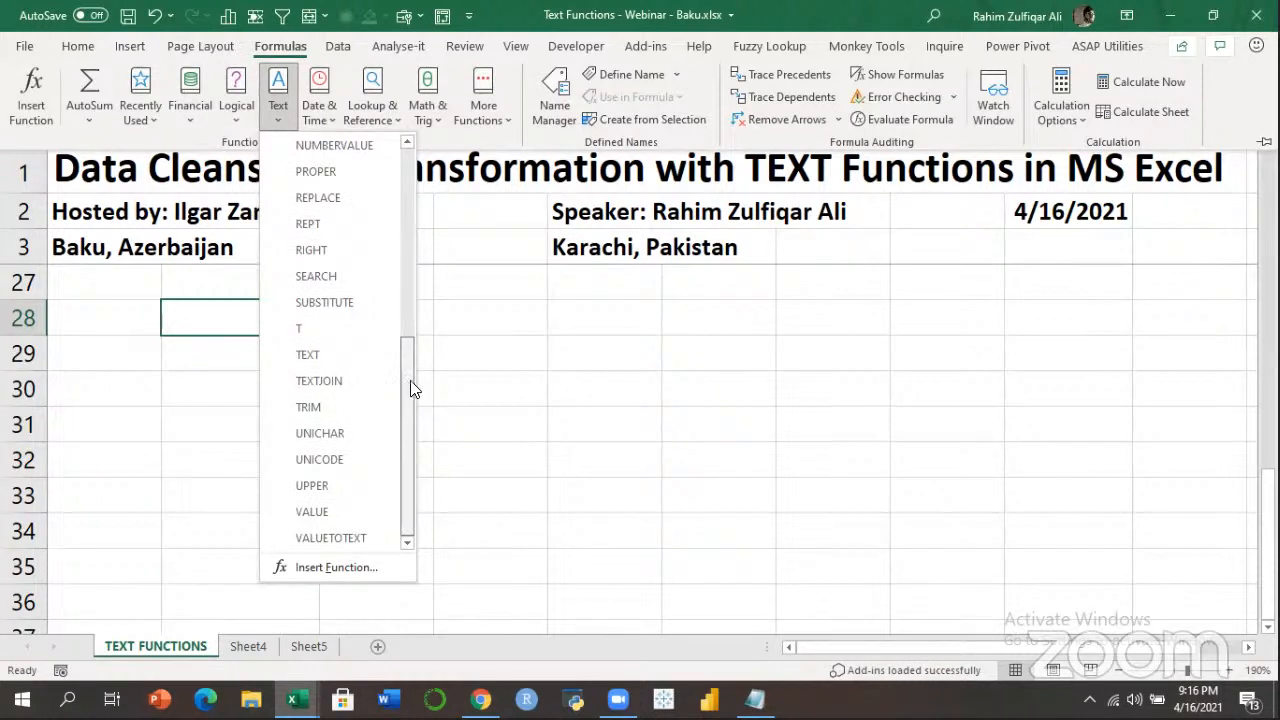
{"action": "key", "text": "Escape"}
{"action": "left_click", "coordinate": [377, 320]}
{"action": "key", "text": "Left"}
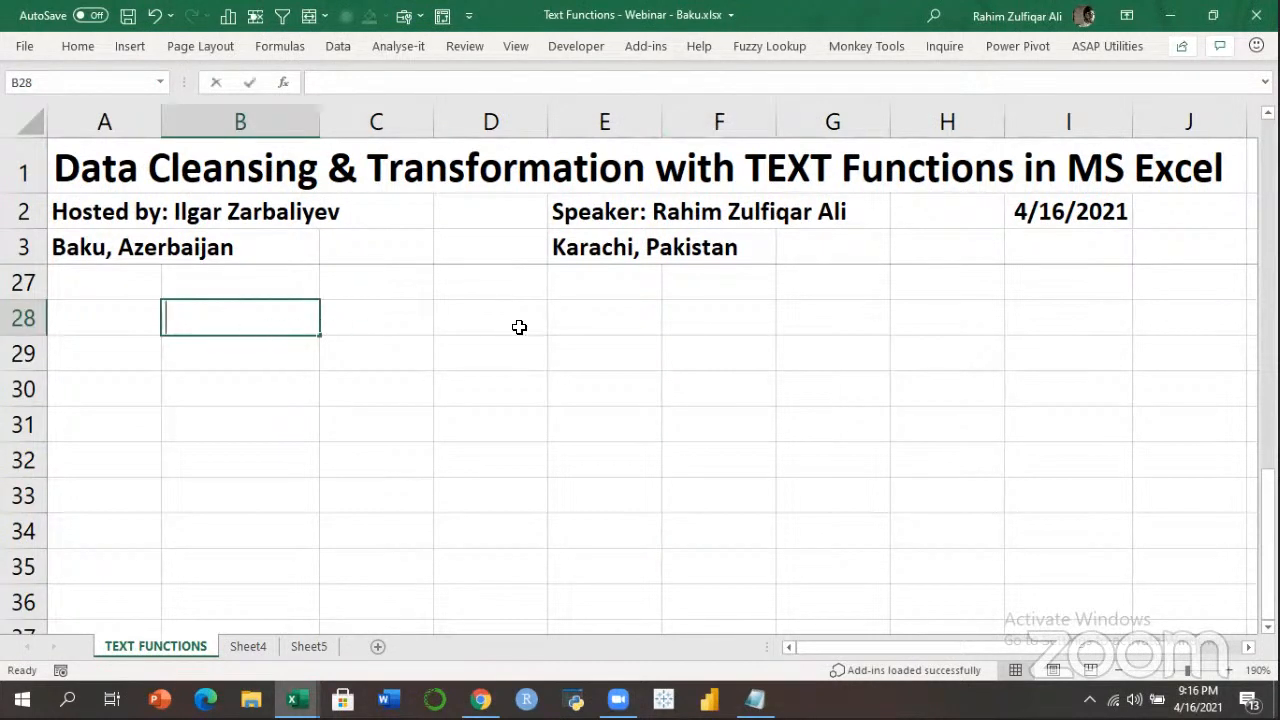
Enter Pakistan in B28.
{"action": "type", "text": "Pakistan"}
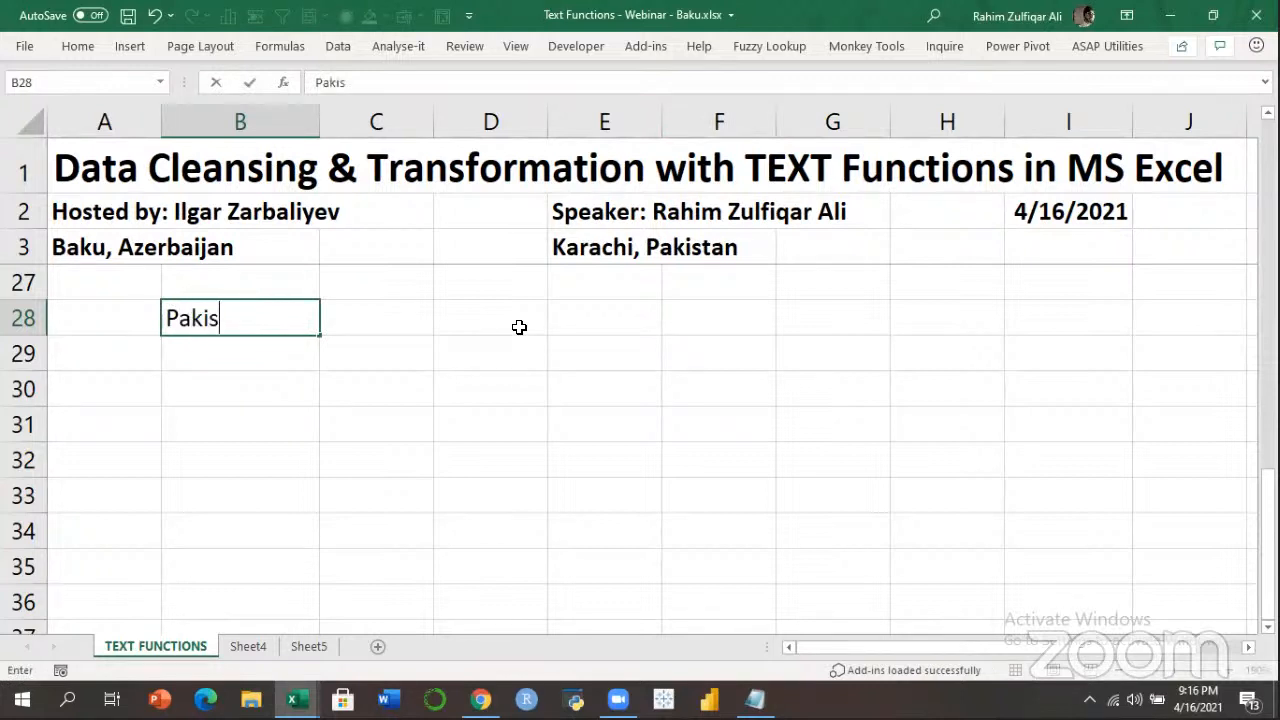
{"action": "key", "text": "Return"}
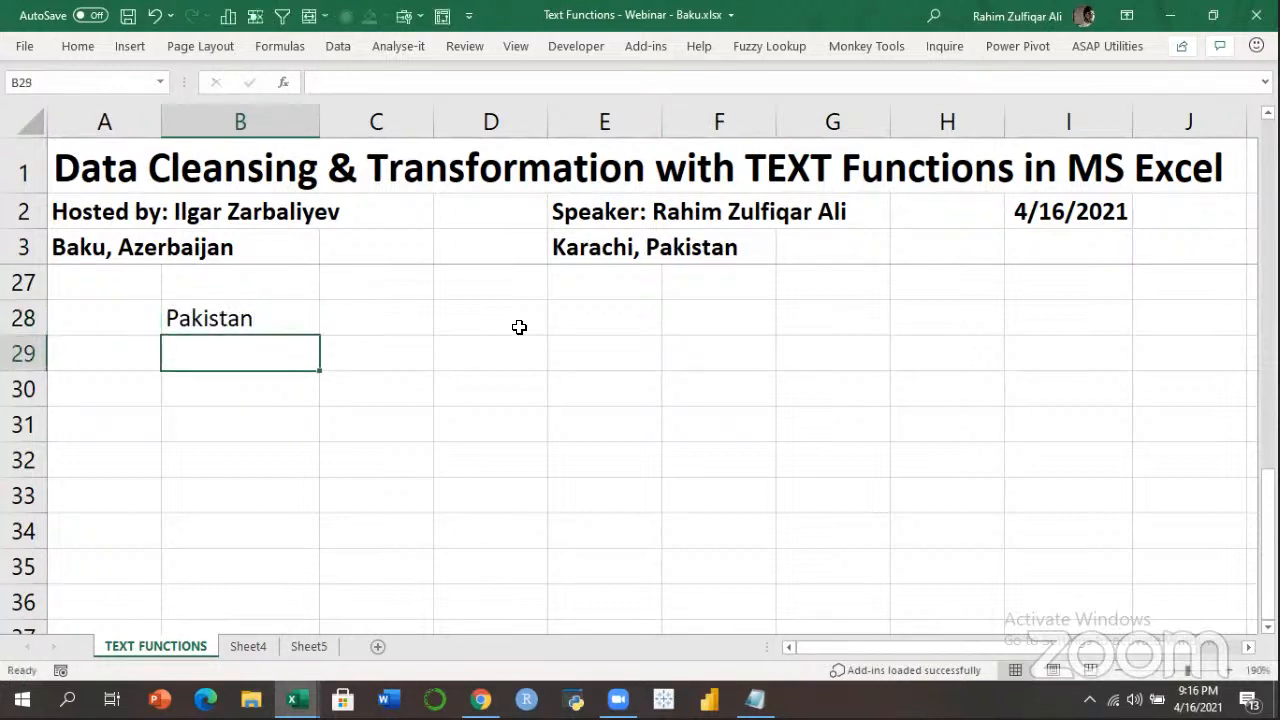
{"action": "key", "text": "Up"}
{"action": "key", "text": "Right"}
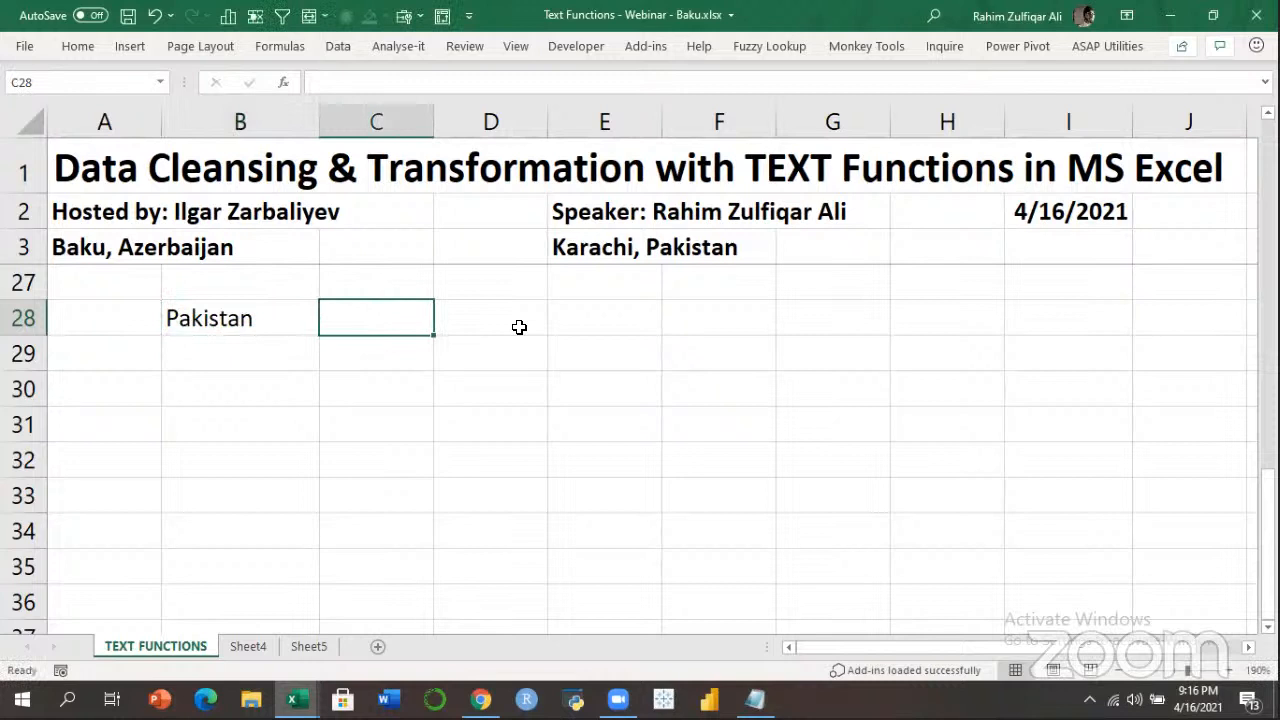
{"action": "key", "text": "Right"}
{"action": "key", "text": "Up"}
{"action": "key", "text": "Right"}
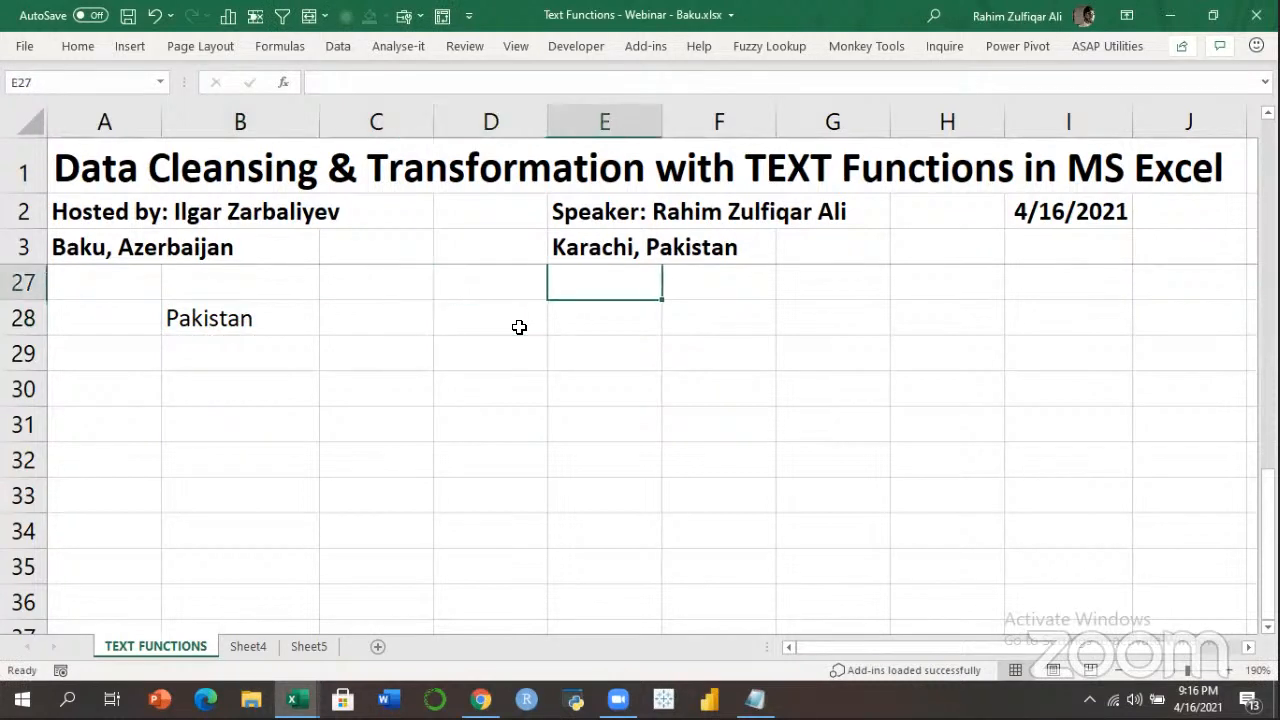
Type the heading Extract in E27 with LEFT, RIGHT and MID in E28:E30.
{"action": "type", "text": "Extract"}
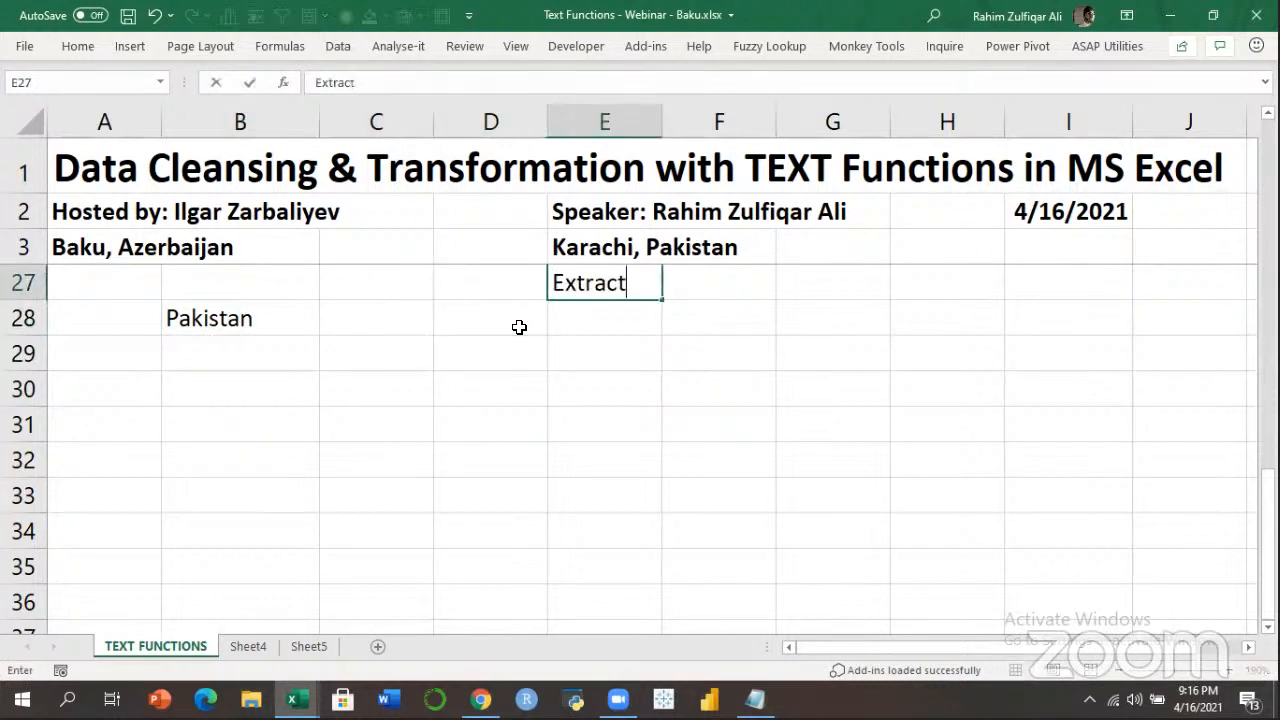
{"action": "key", "text": "Return"}
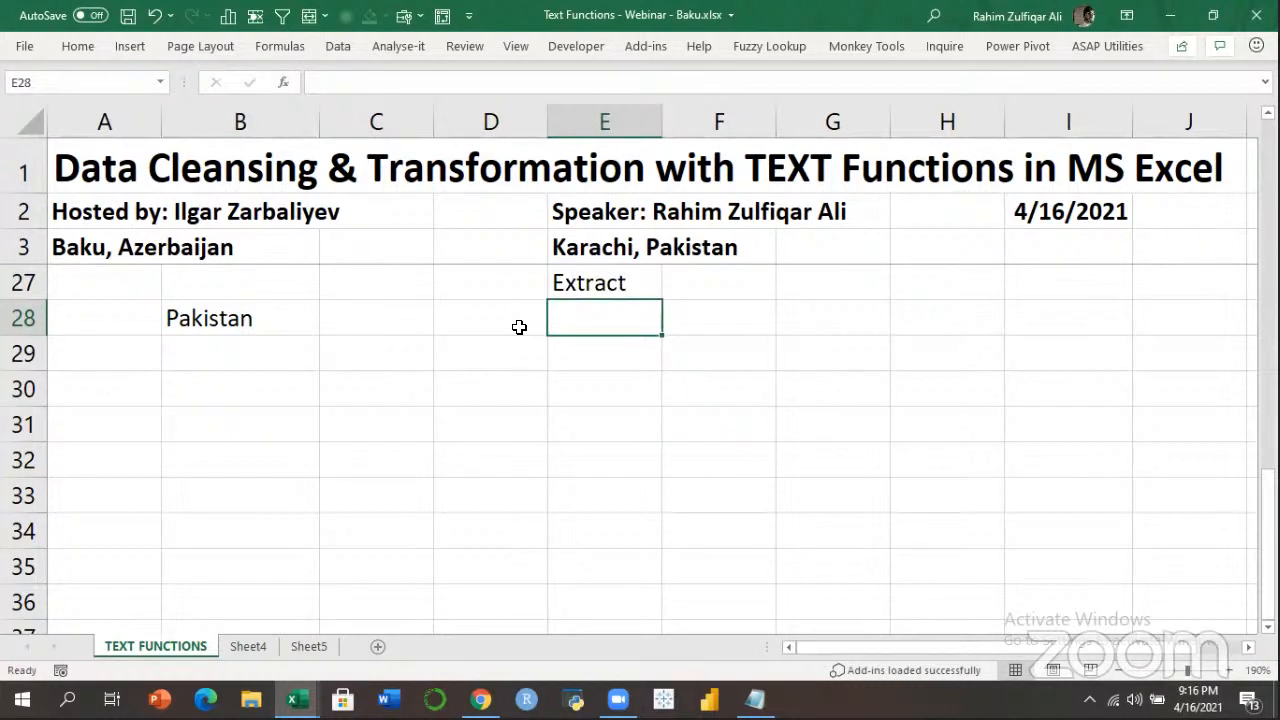
{"action": "key", "text": "Left"}
{"action": "key", "text": "Left"}
{"action": "key", "text": "Right"}
{"action": "key", "text": "Right"}
{"action": "type", "text": "LEFT"}
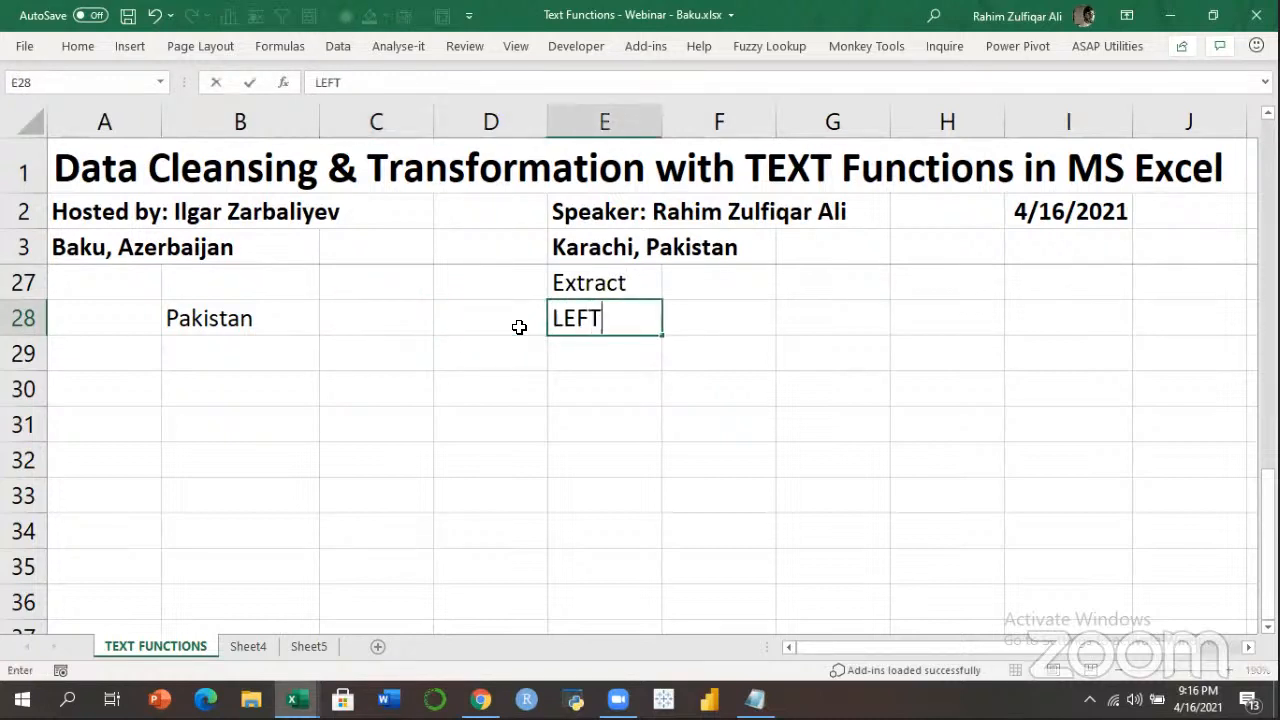
{"action": "key", "text": "Return"}
{"action": "type", "text": "RIGHT"}
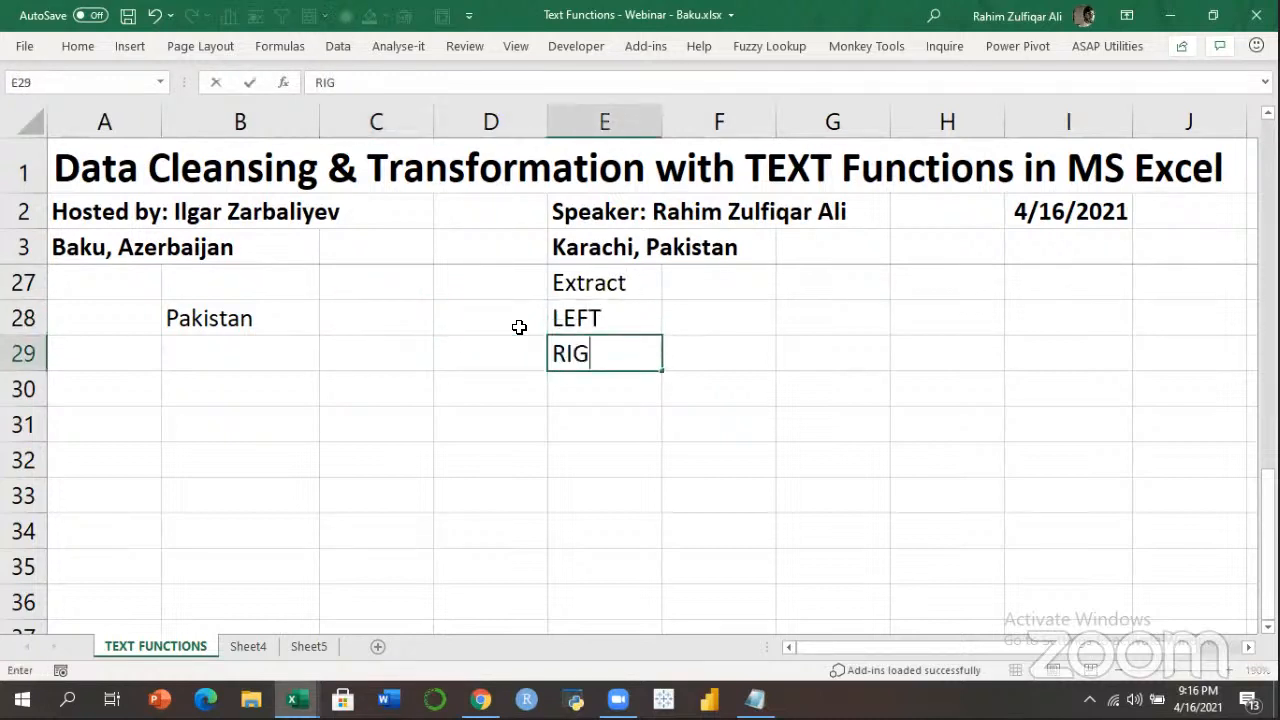
{"action": "key", "text": "Return"}
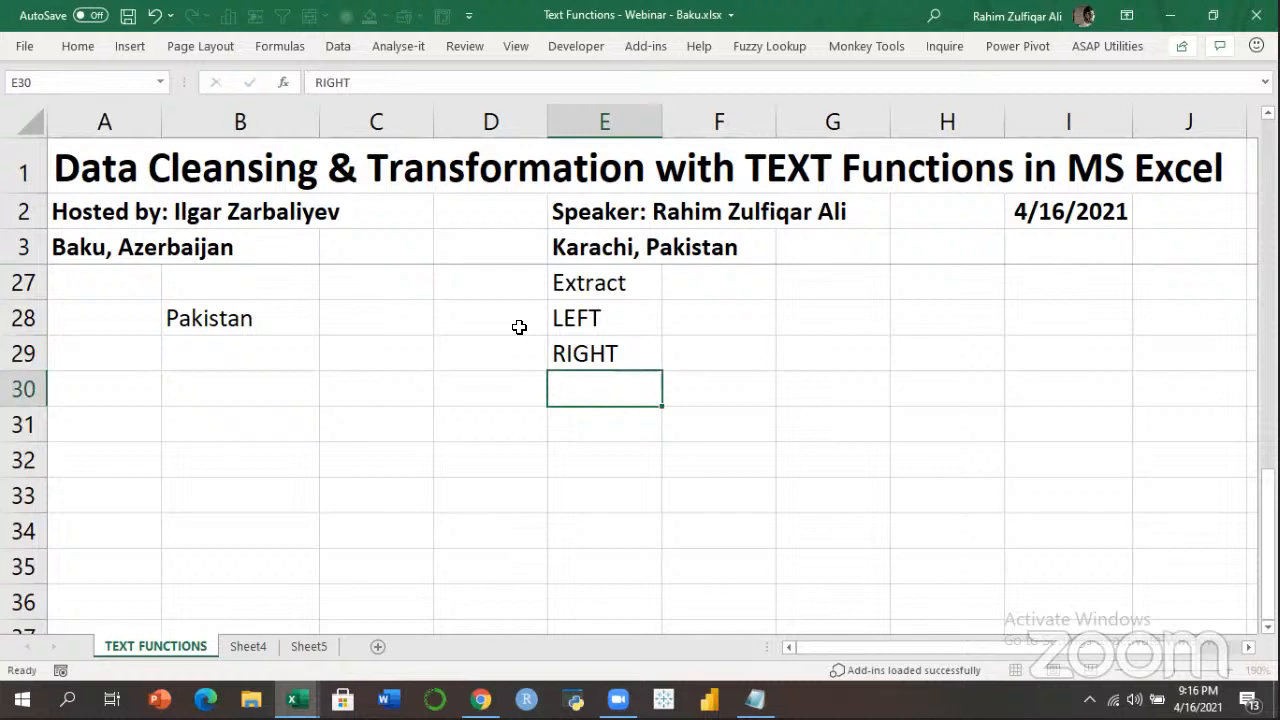
{"action": "type", "text": "MID"}
{"action": "key", "text": "Return"}
Make the Extract heading in E27 bold.
{"action": "key", "text": "Up"}
{"action": "key", "text": "Up"}
{"action": "key", "text": "Up"}
{"action": "key", "text": "Up"}
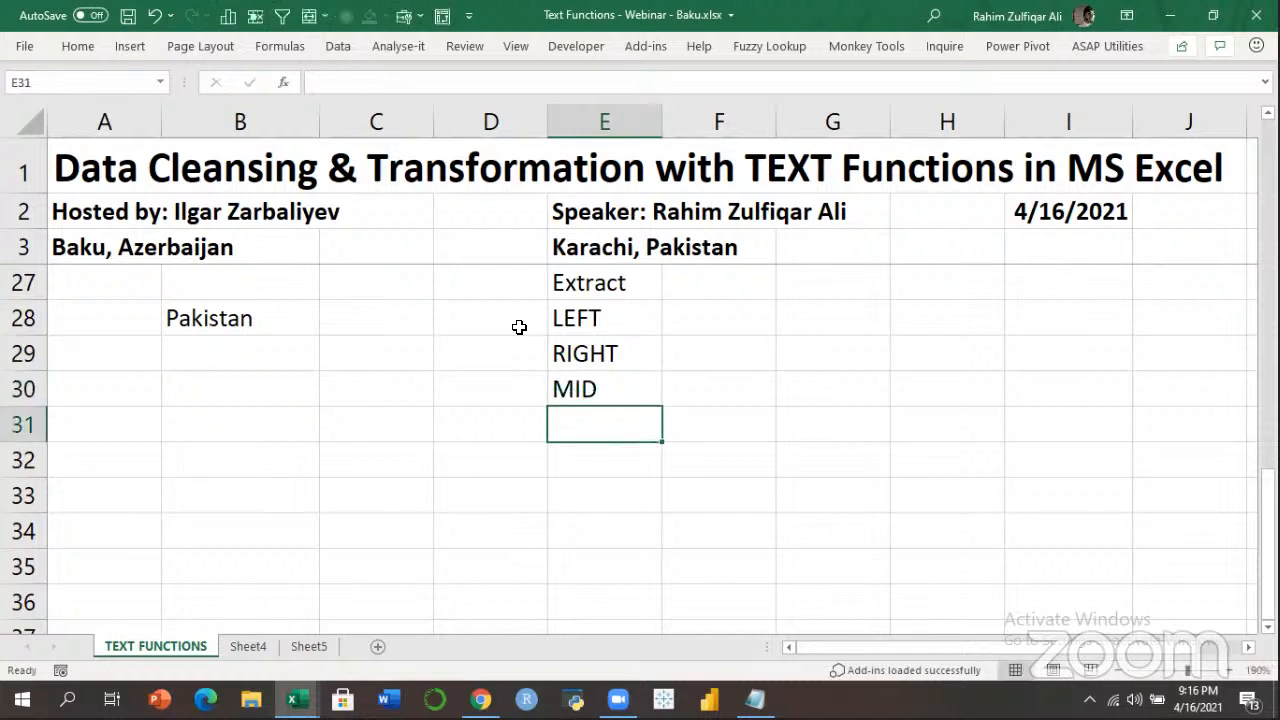
{"action": "key", "text": "ctrl+b"}
{"action": "key", "text": "Down"}
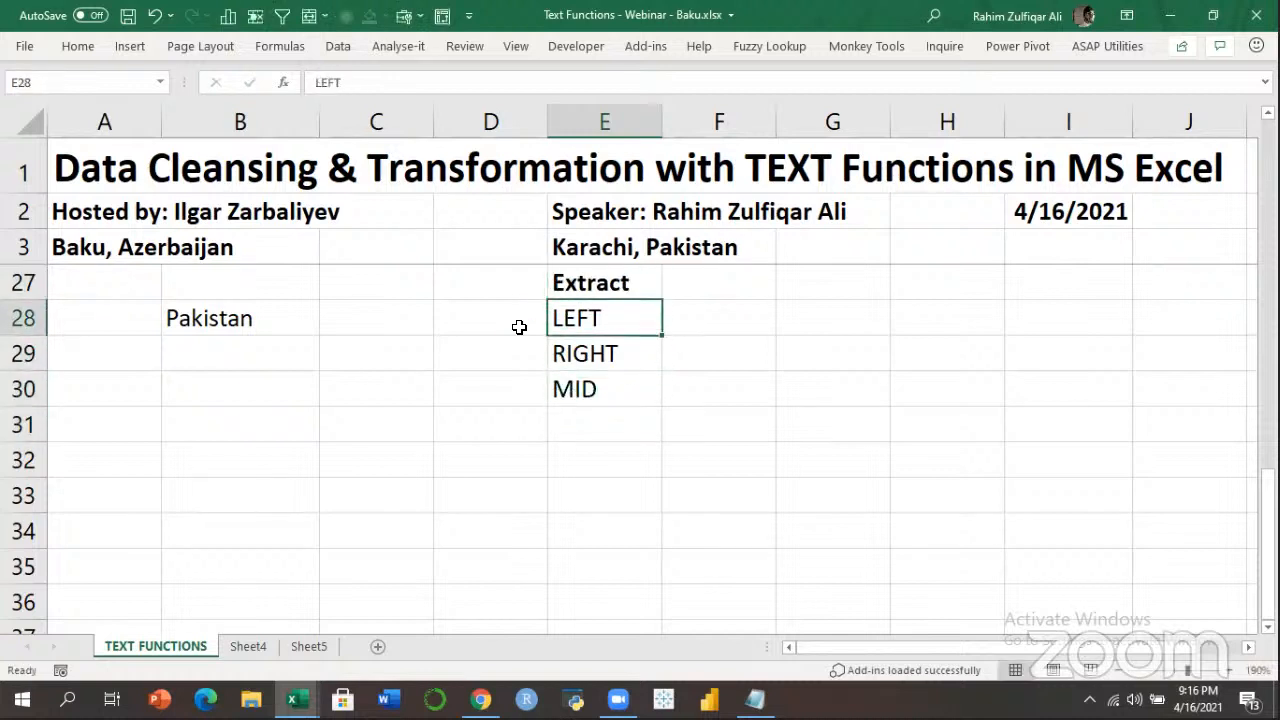
{"action": "key", "text": "shift+Down"}
{"action": "key", "text": "shift+Down"}
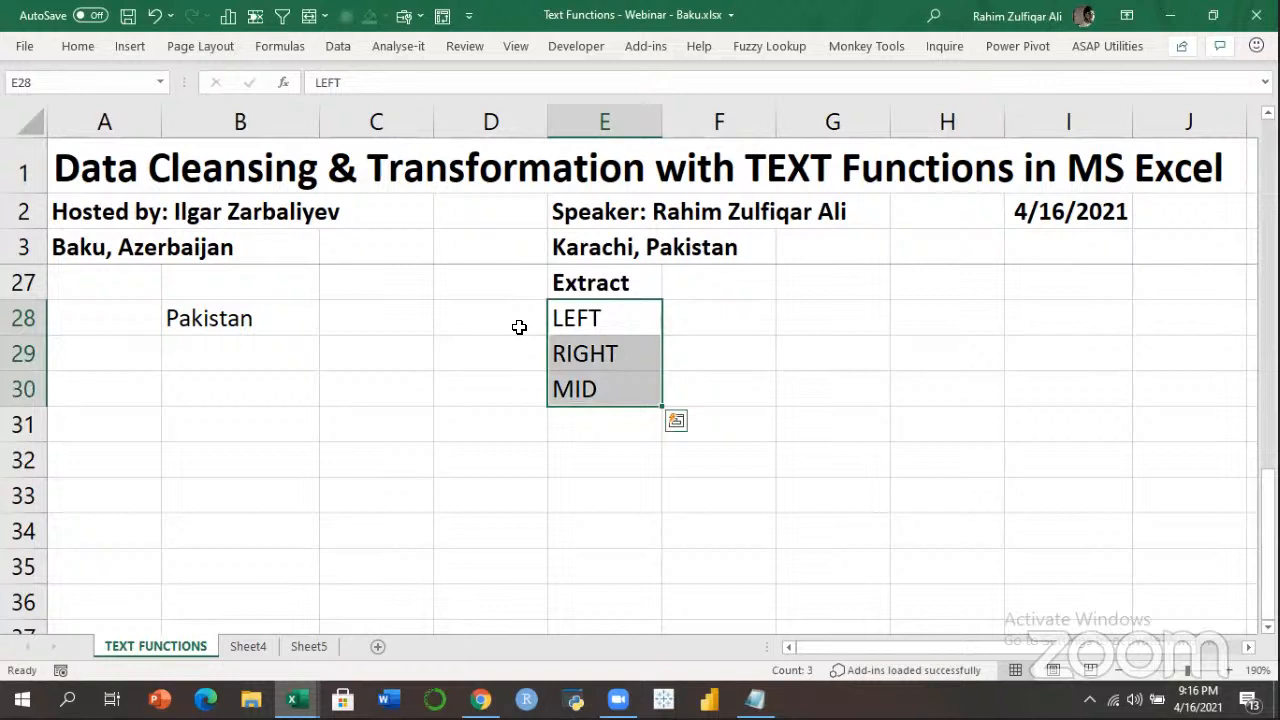
{"action": "key", "text": "Left"}
{"action": "key", "text": "Left"}
{"action": "key", "text": "Left"}
{"action": "key", "text": "Right"}
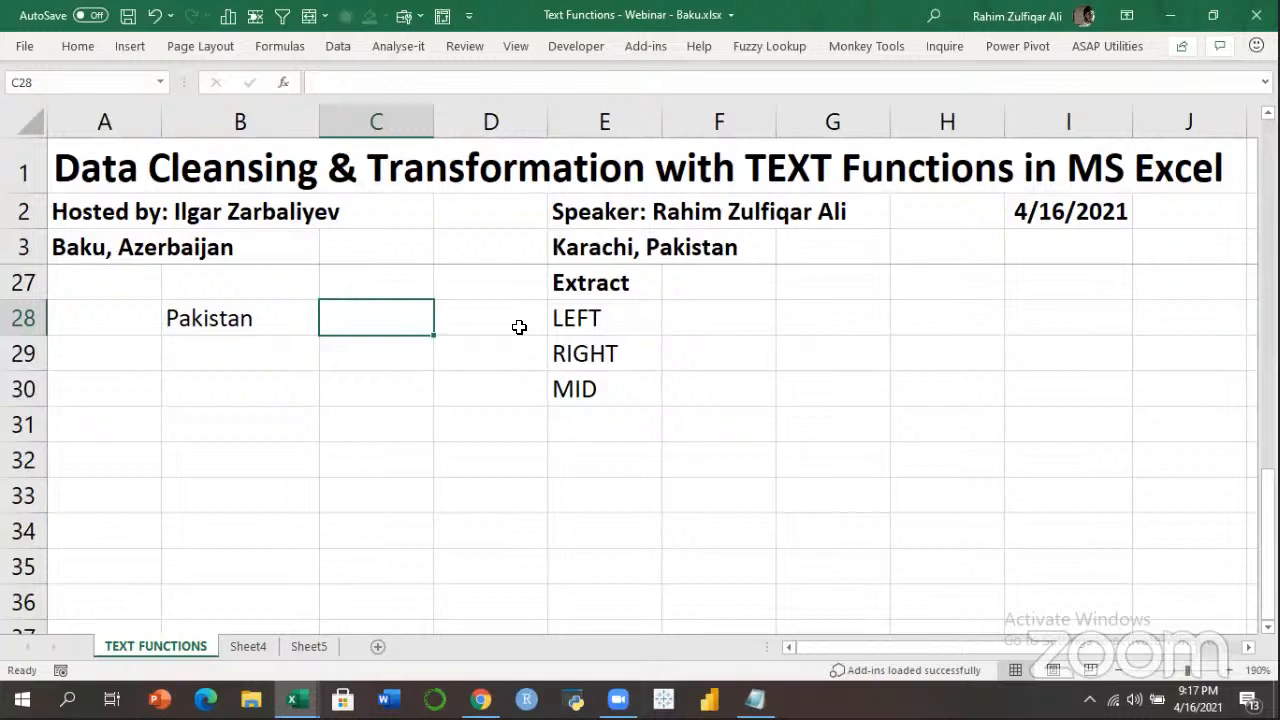
Enter =LEFT(B28) in C28, pointing it at Pakistan in B28.
{"action": "type", "text": "="}
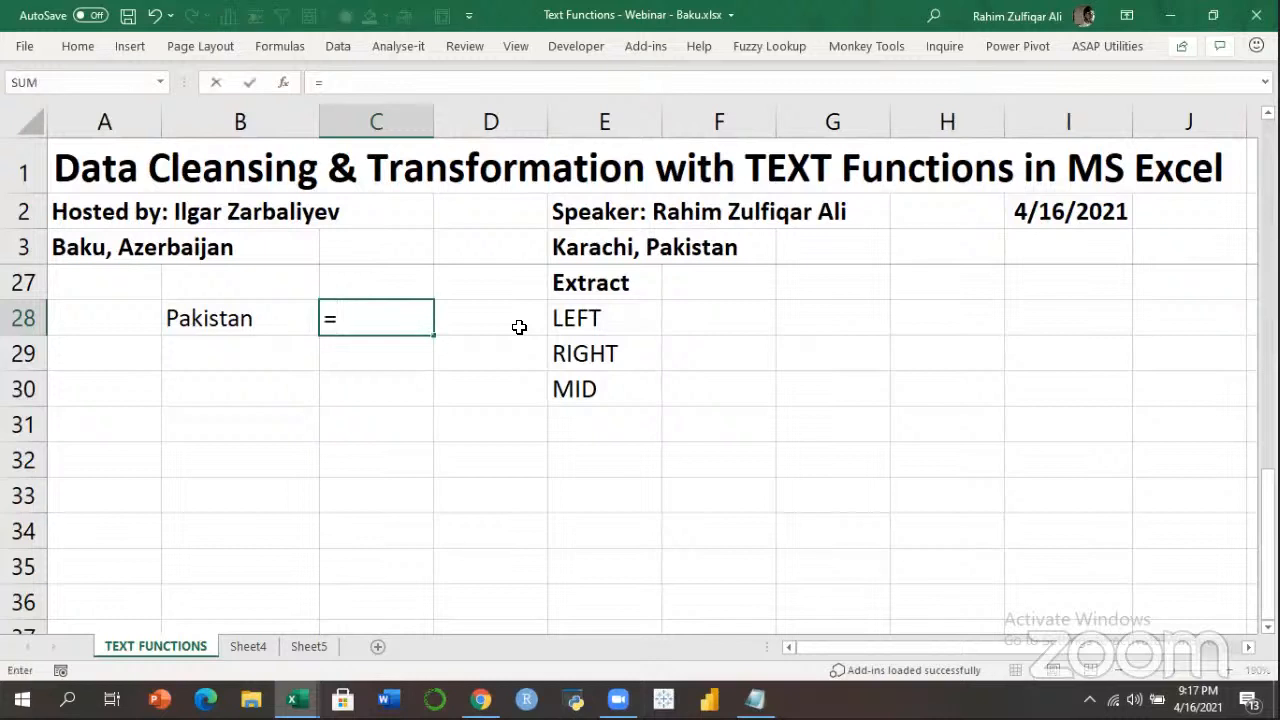
{"action": "type", "text": "LEFT("}
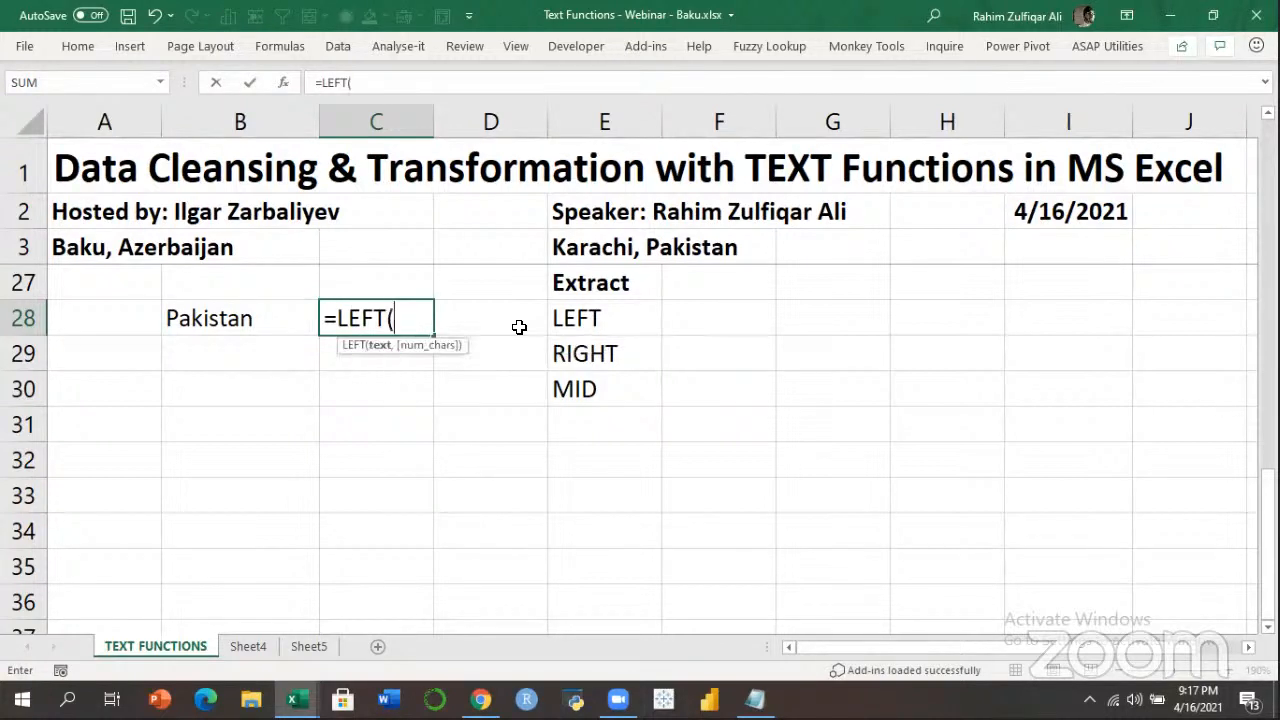
{"action": "key", "text": "Left"}
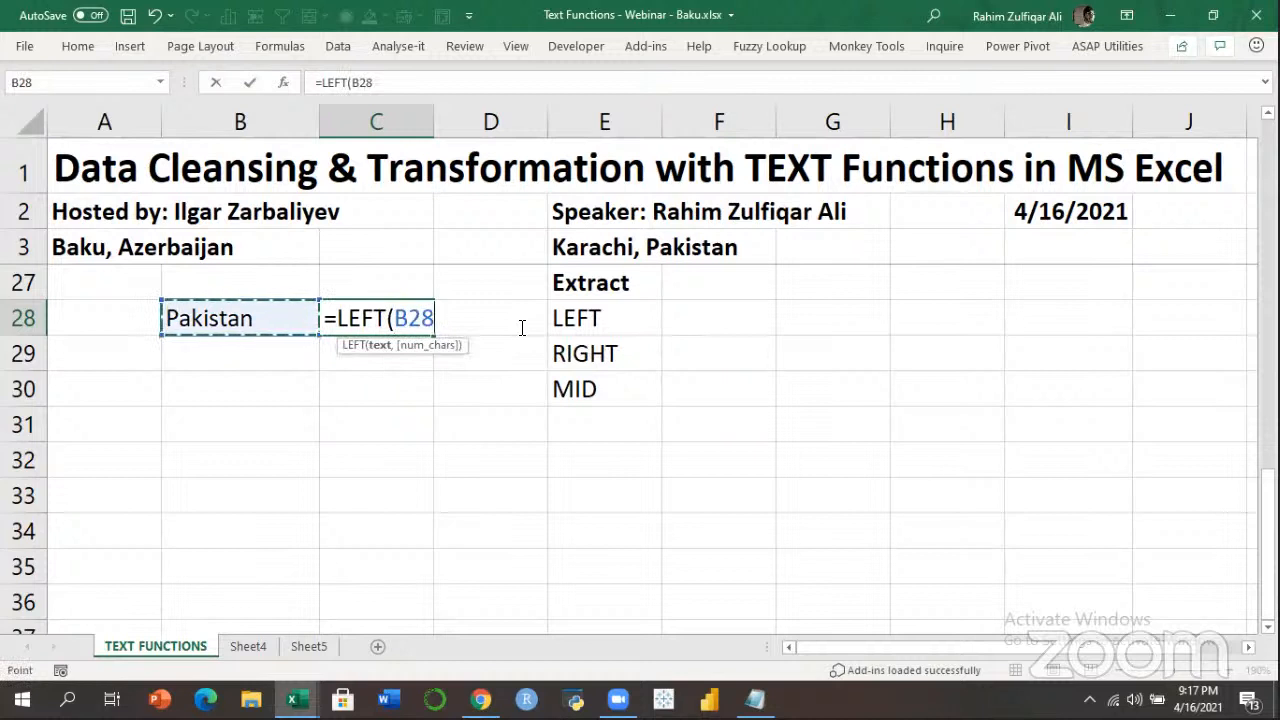
{"action": "type", "text": ","}
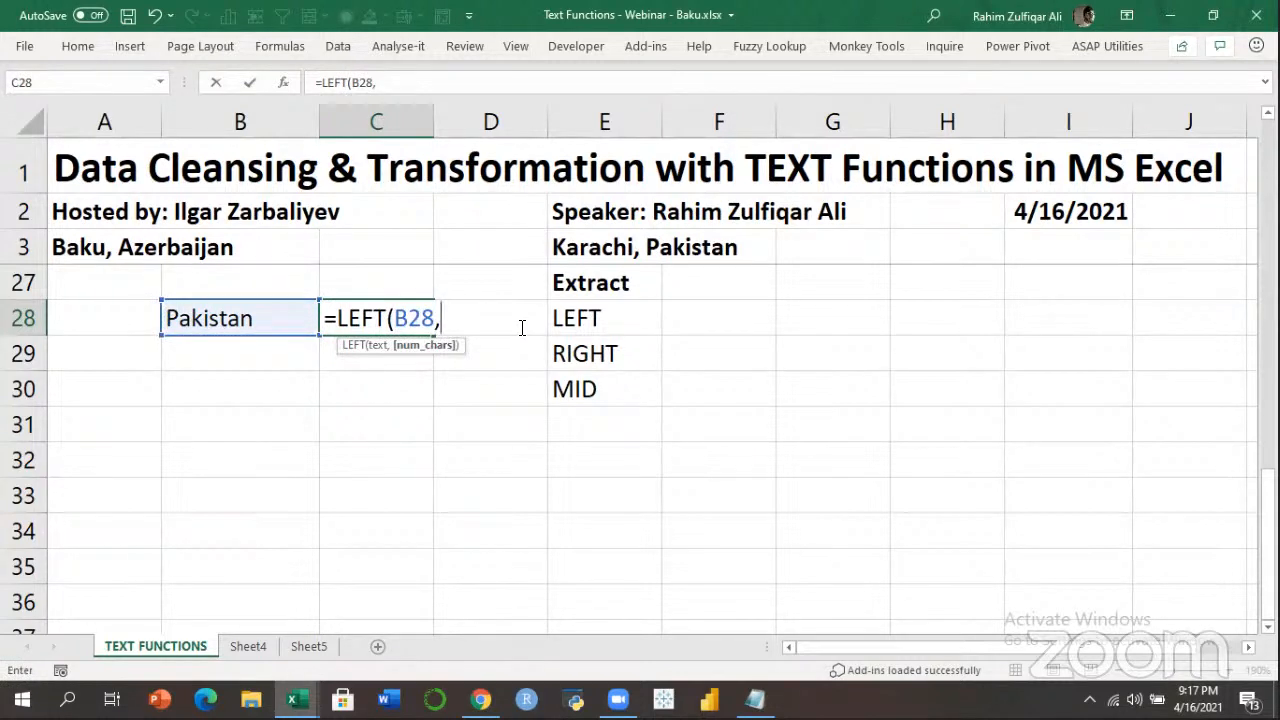
{"action": "key", "text": "BackSpace"}
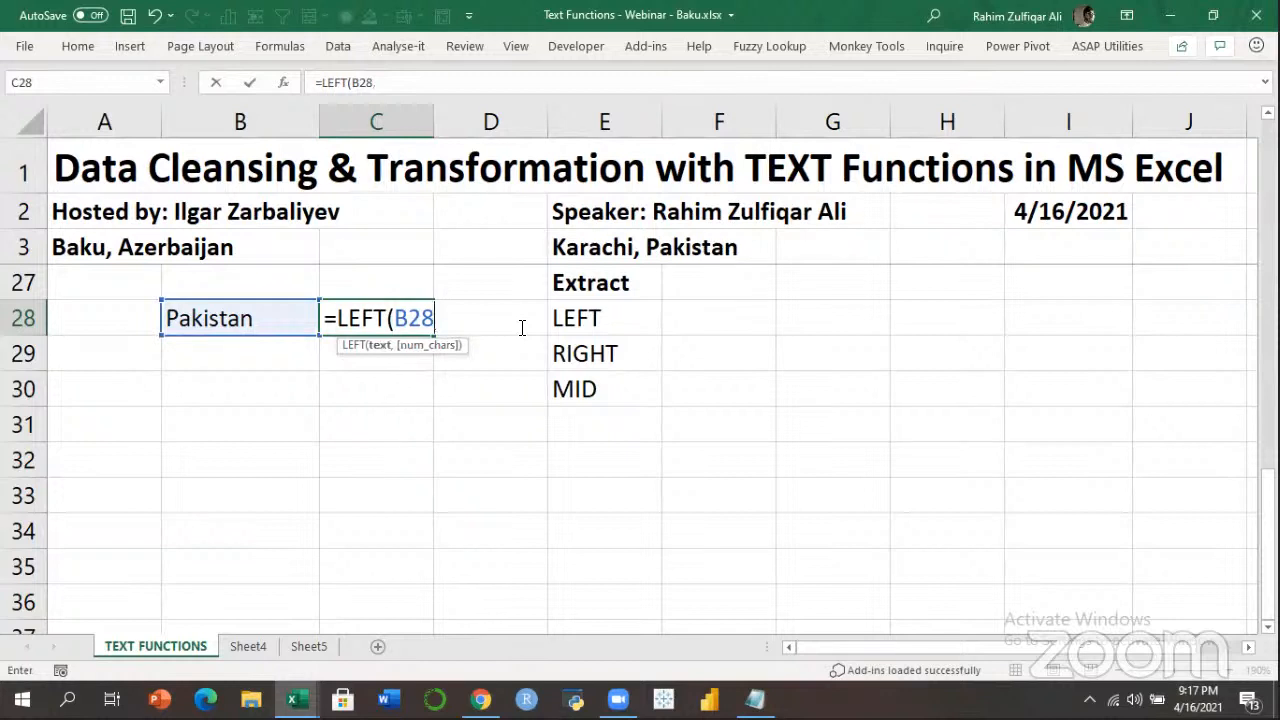
{"action": "type", "text": ")"}
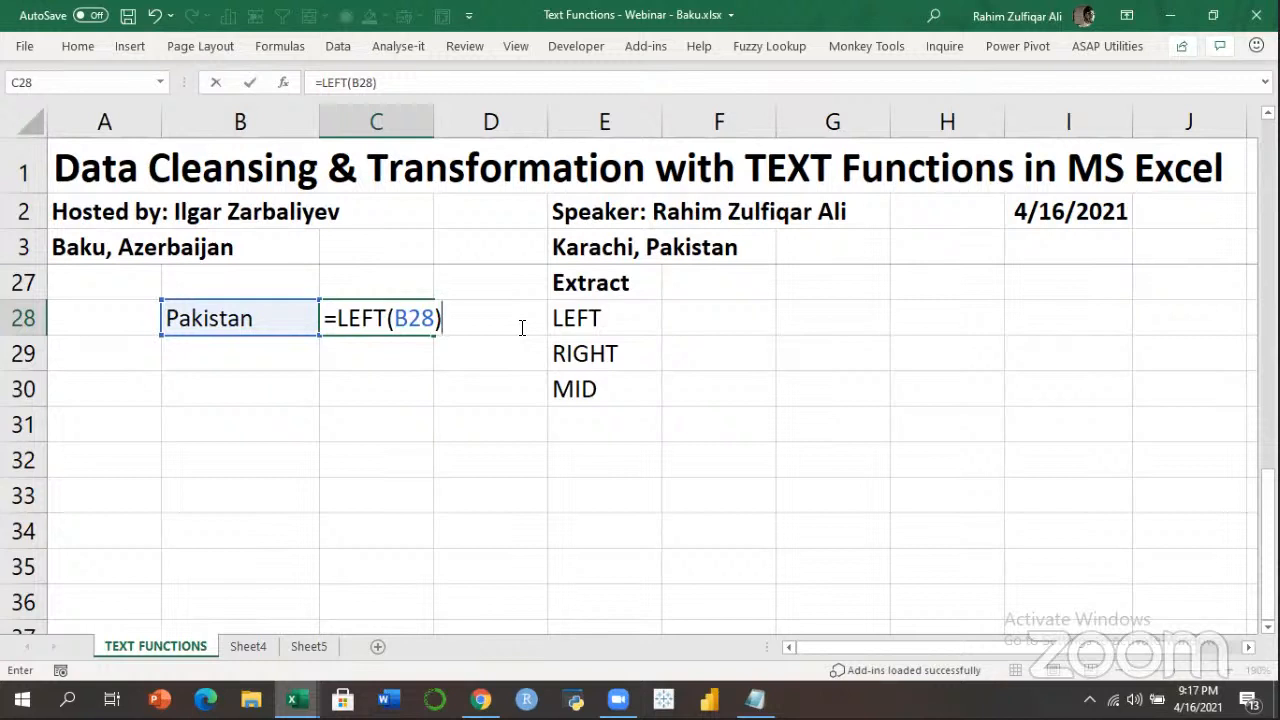
{"action": "key", "text": "Return"}
{"action": "key", "text": "Up"}
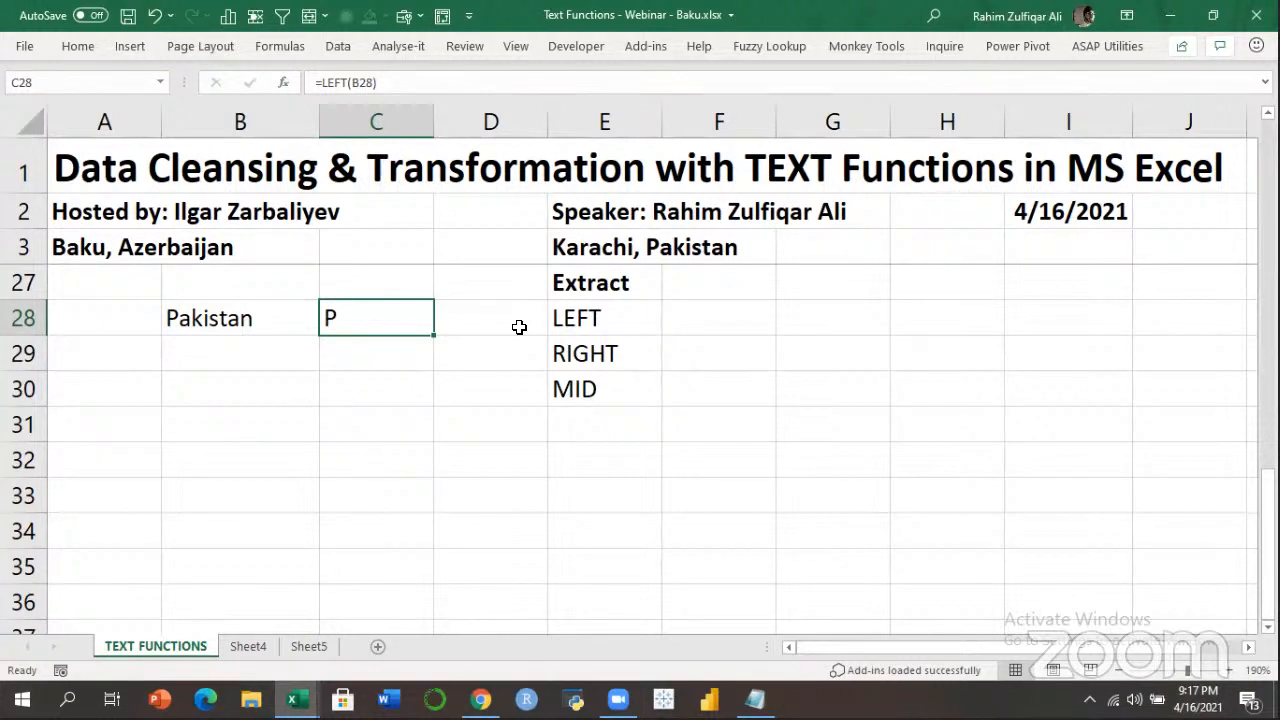
Add the character count 3 so C28 reads =LEFT(B28,3) and returns Pak.
{"action": "key", "text": "F2"}
{"action": "key", "text": "Left"}
{"action": "type", "text": ","}
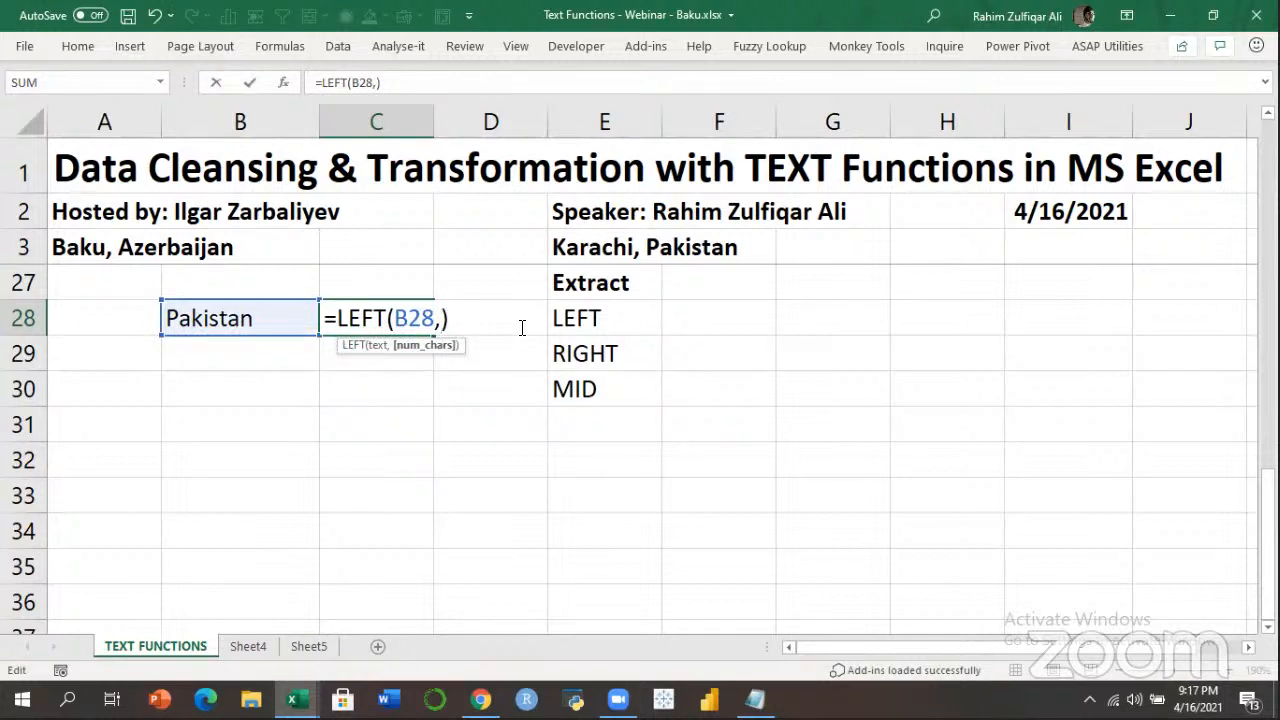
{"action": "type", "text": "3"}
{"action": "key", "text": "Return"}
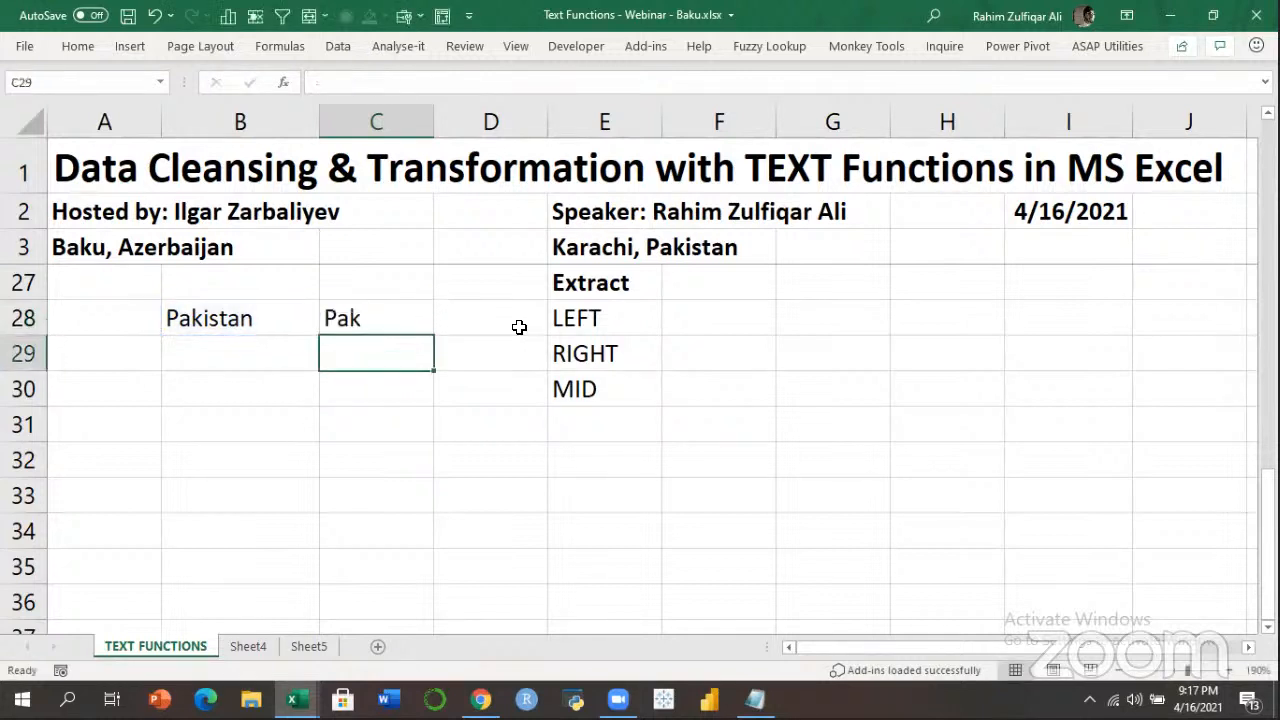
Review C28's =LEFT(B28,3) formula beside Pakistan, ending in C29.
{"action": "key", "text": "Up"}
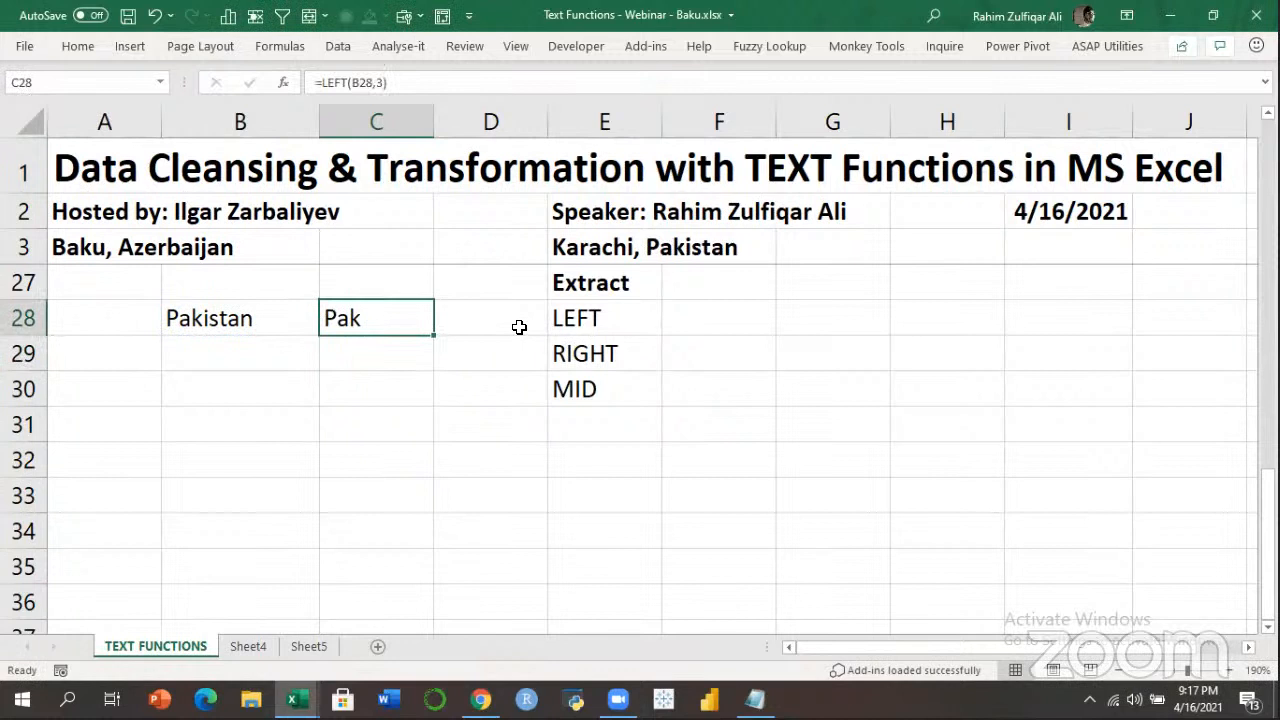
{"action": "key", "text": "F2"}
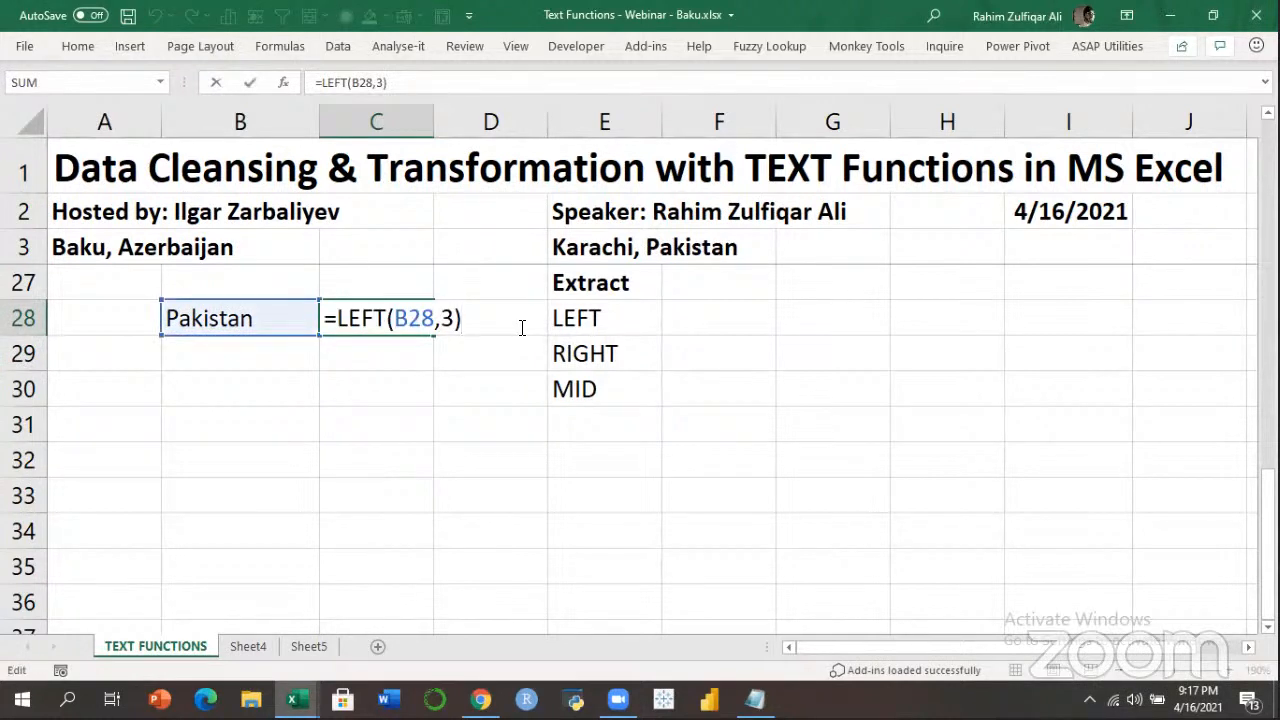
{"action": "key", "text": "Return"}
{"action": "key", "text": "Up"}
{"action": "key", "text": "Left"}
{"action": "key", "text": "Right"}
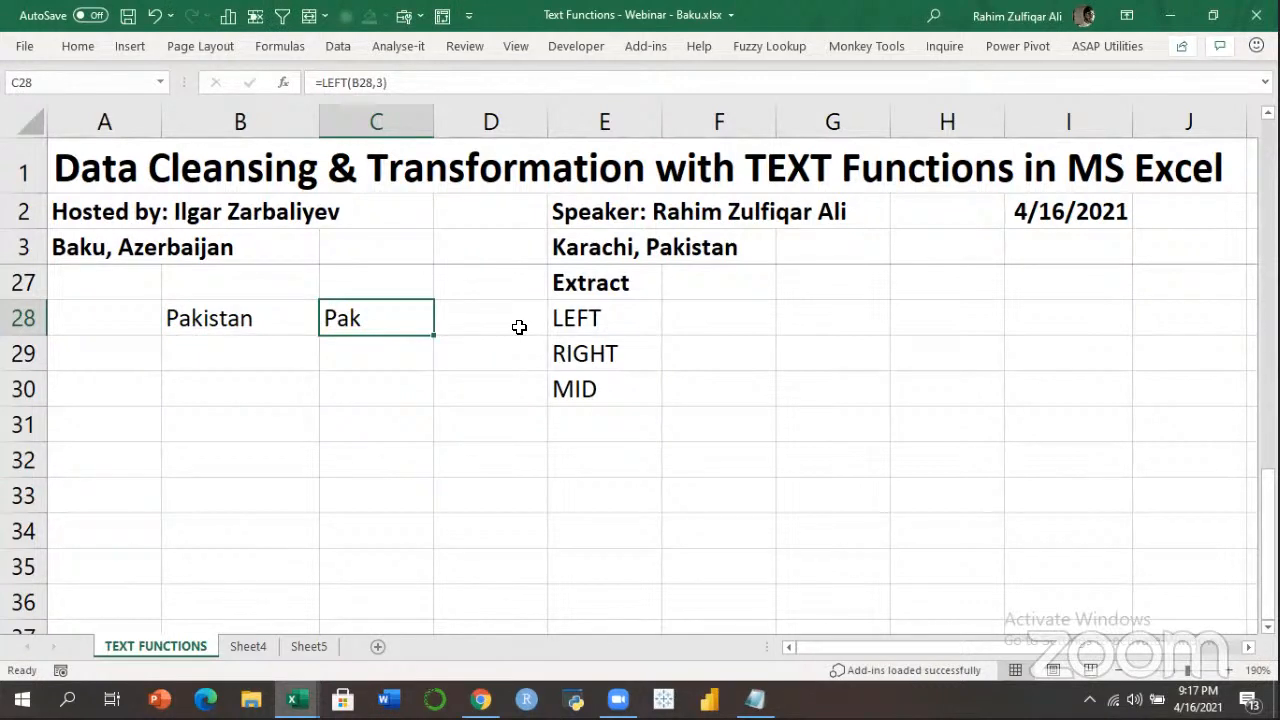
{"action": "key", "text": "Right"}
{"action": "key", "text": "Left"}
{"action": "key", "text": "Down"}
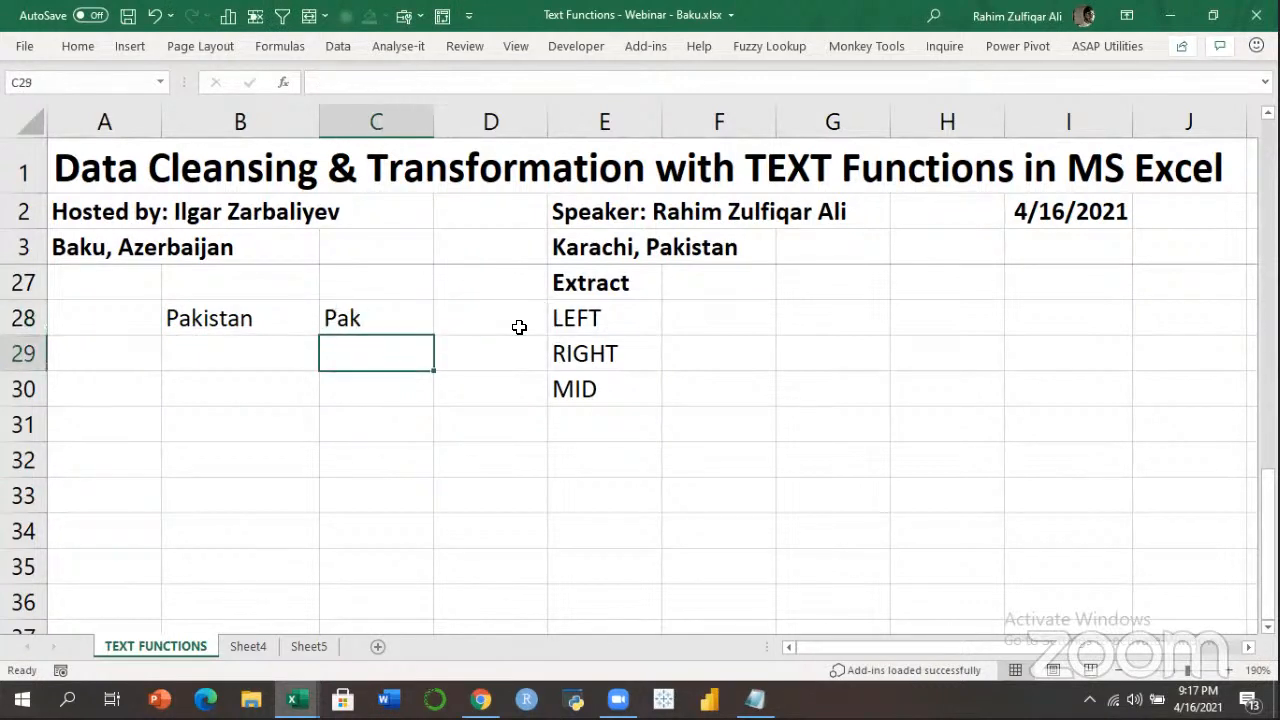
Enter =RIGHT(B28,3) in C29 so it returns tan.
{"action": "type", "text": "=RIGHT("}
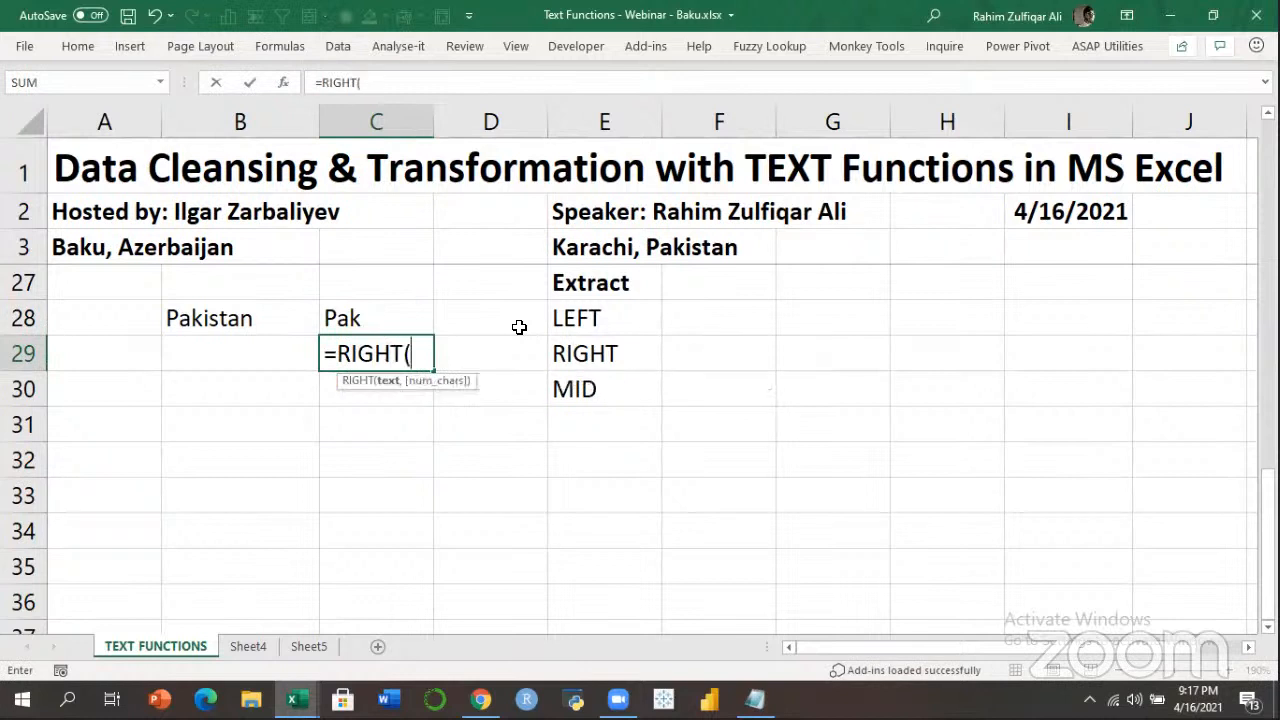
{"action": "key", "text": "Up"}
{"action": "key", "text": "Left"}
{"action": "type", "text": ","}
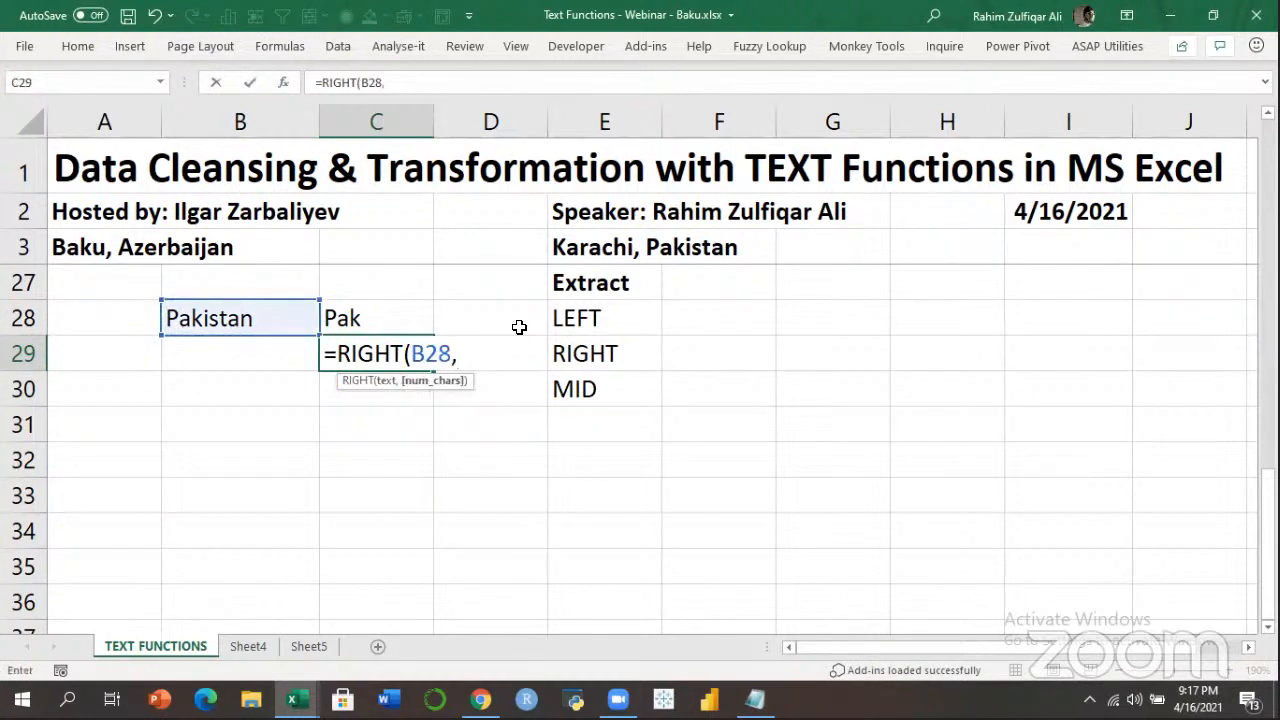
{"action": "type", "text": "3)"}
{"action": "key", "text": "Return"}
Review C29's RIGHT formula and check Pakistan and Pak, ending in C30.
{"action": "key", "text": "Up"}
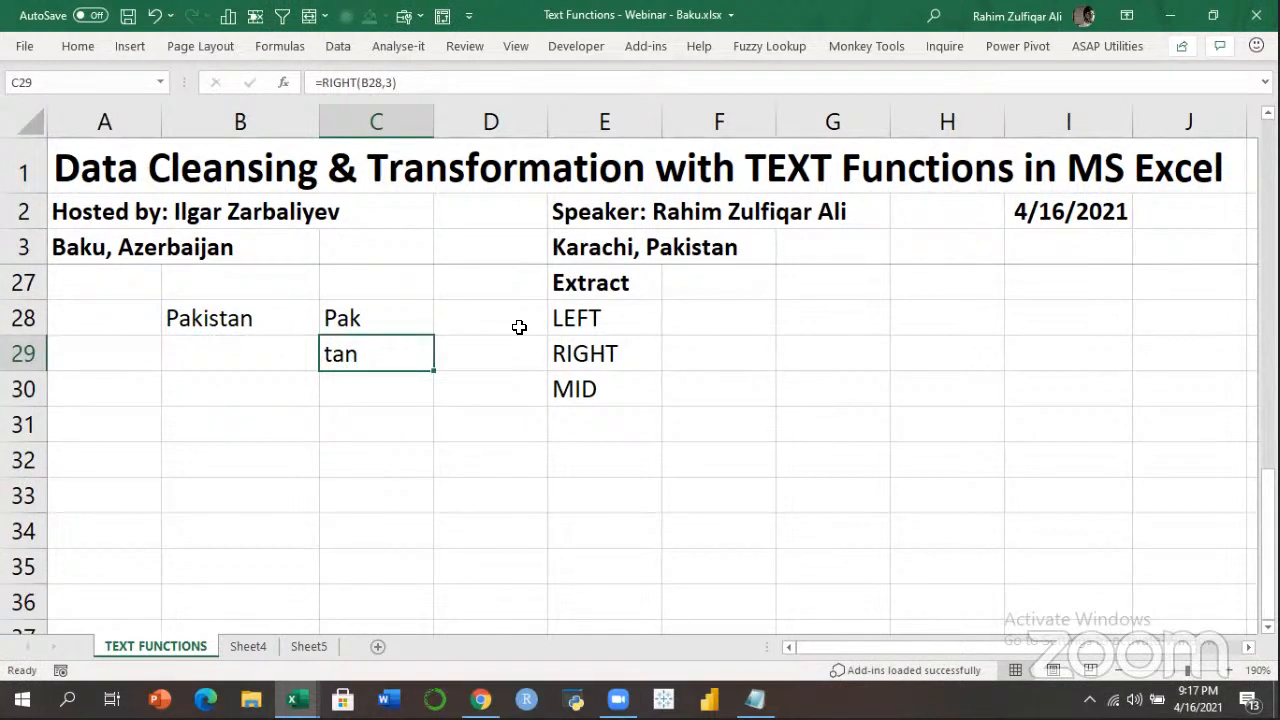
{"action": "key", "text": "F2"}
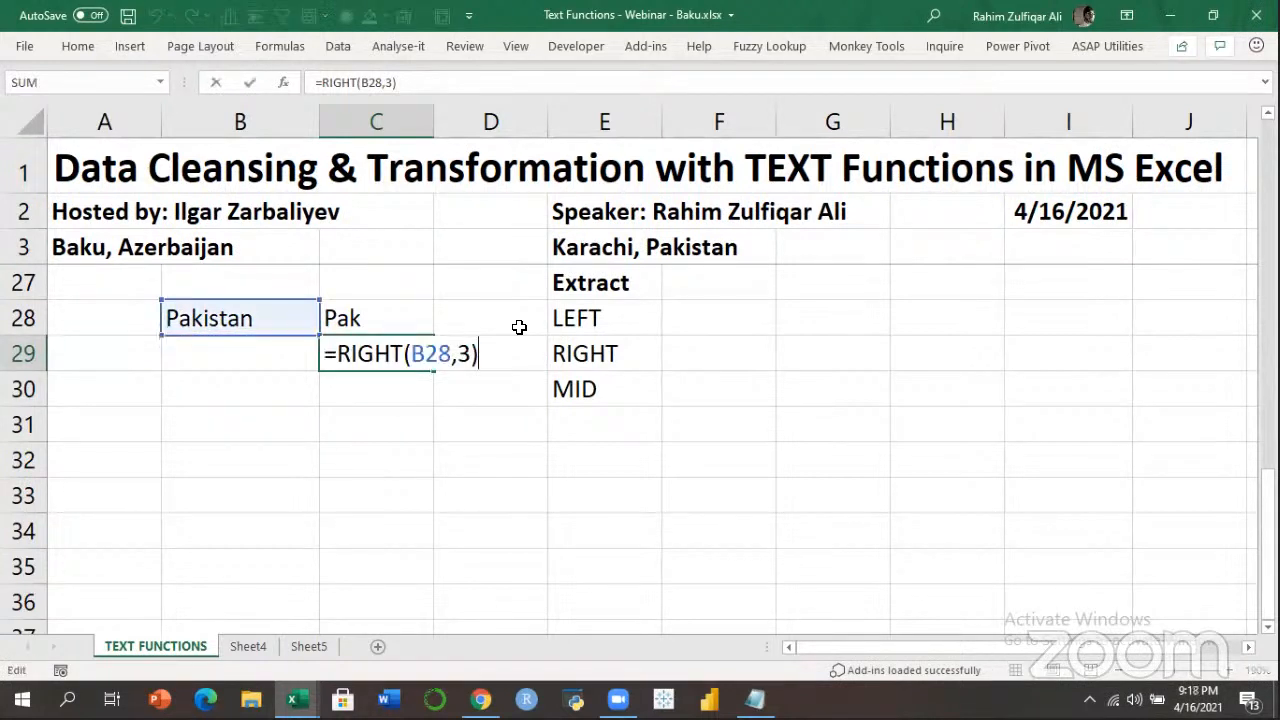
{"action": "key", "text": "Return"}
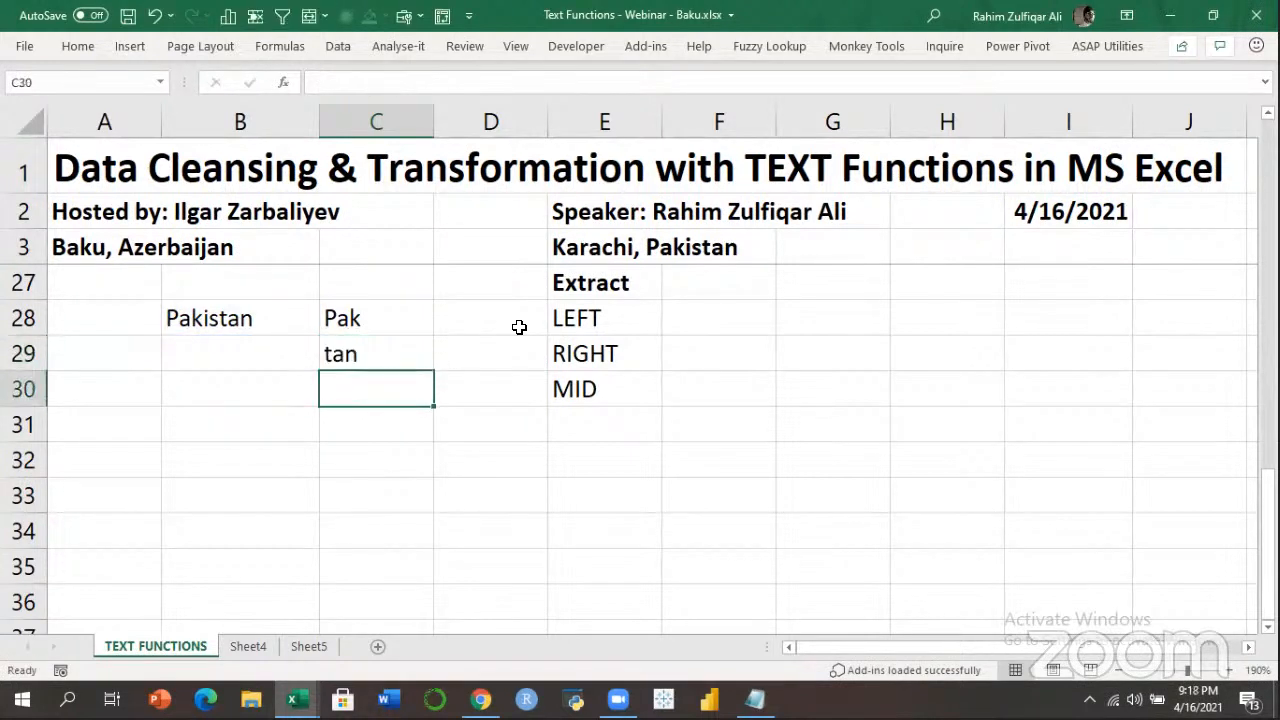
{"action": "key", "text": "Right"}
{"action": "key", "text": "Right"}
{"action": "key", "text": "Up"}
{"action": "key", "text": "Up"}
{"action": "key", "text": "Up"}
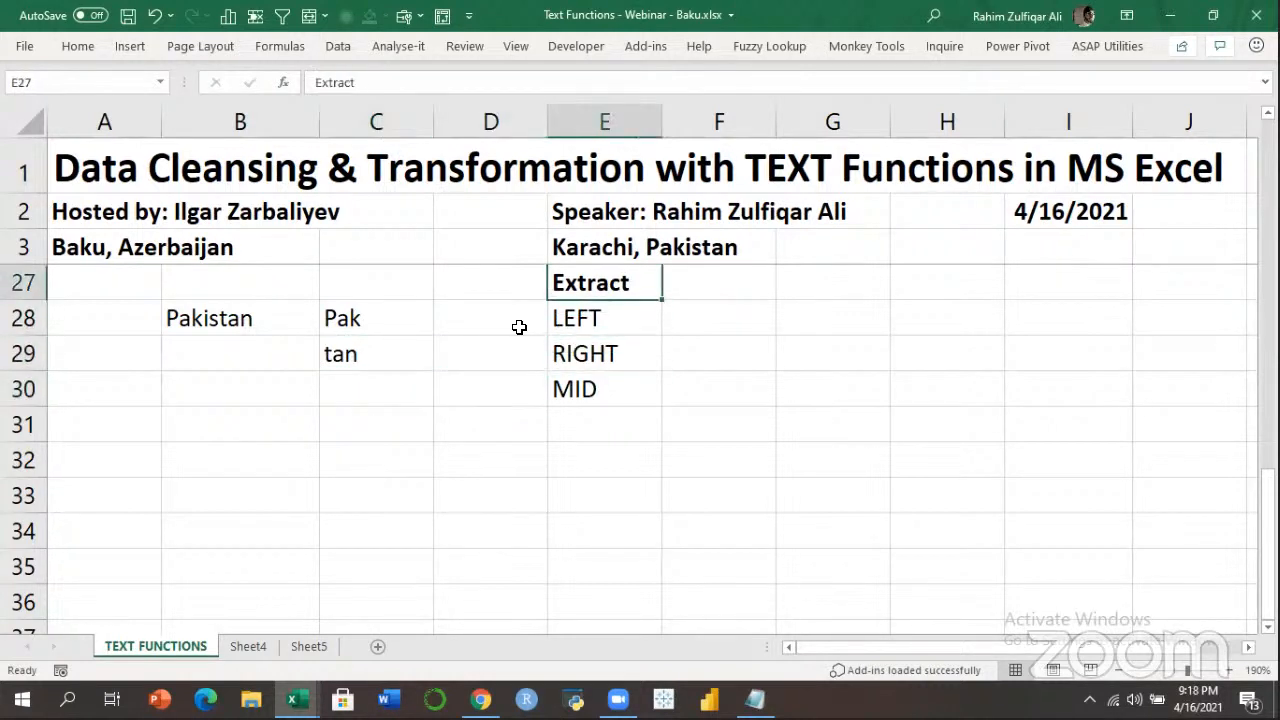
{"action": "key", "text": "Left"}
{"action": "key", "text": "Left"}
{"action": "key", "text": "Left"}
{"action": "key", "text": "Down"}
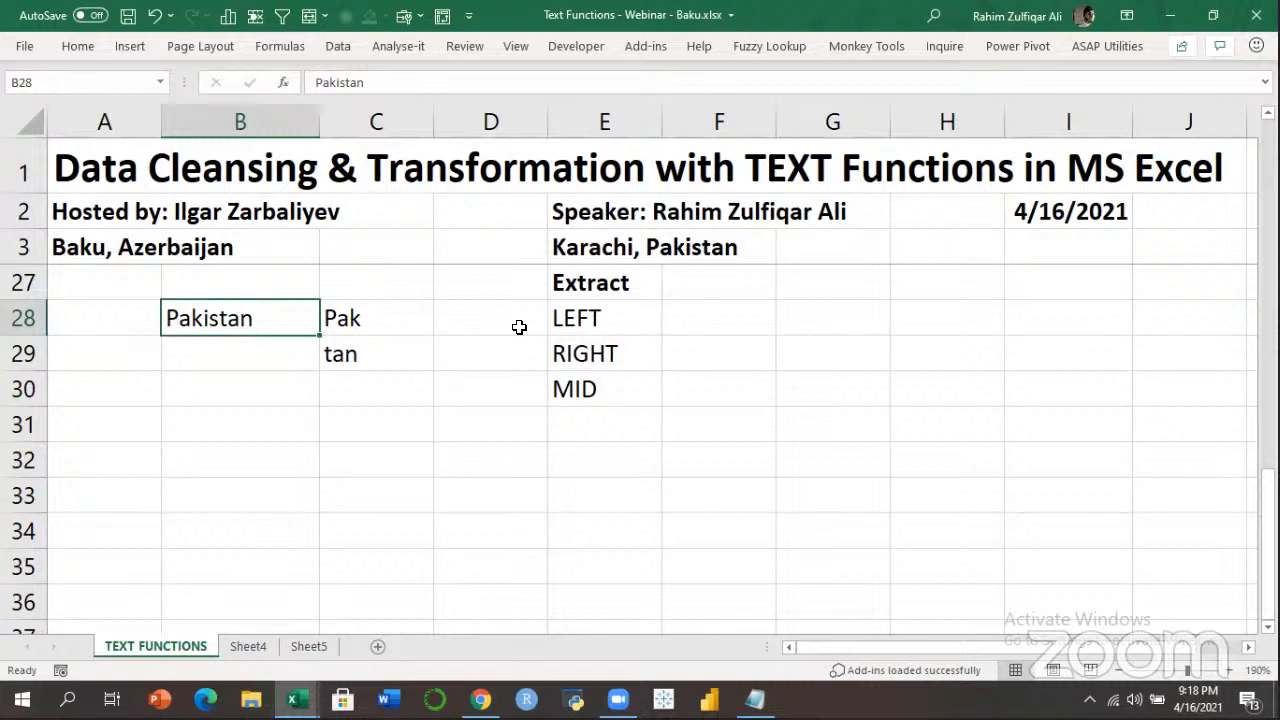
{"action": "key", "text": "Right"}
{"action": "key", "text": "Down"}
{"action": "key", "text": "Down"}
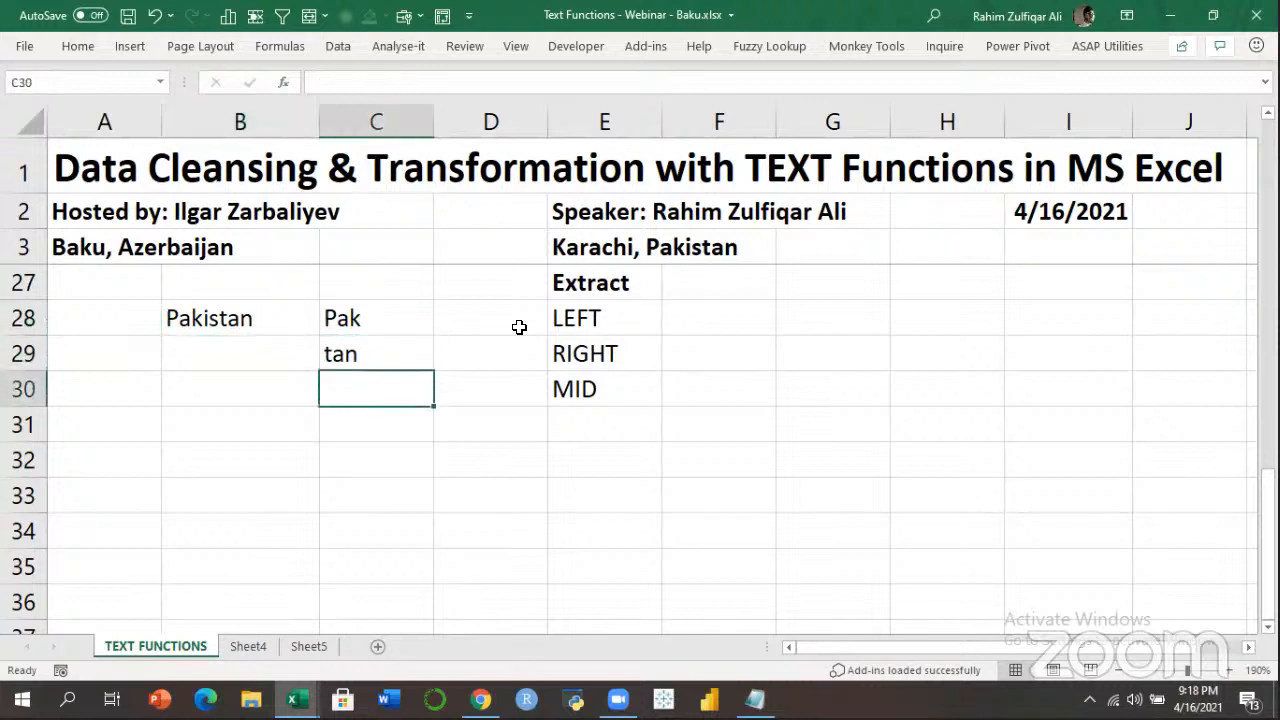
Enter =MID(B28,4,2) in C30 so it returns is, then view its arguments.
{"action": "type", "text": "=MID("}
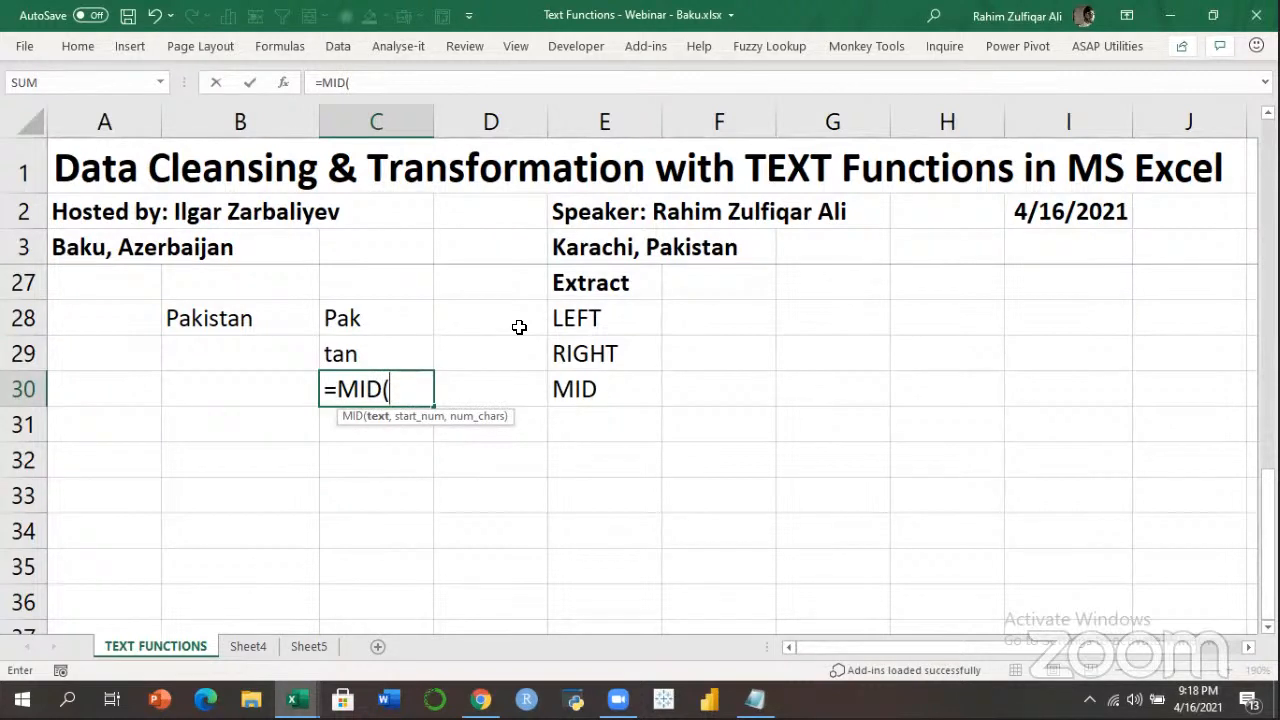
{"action": "key", "text": "Up"}
{"action": "key", "text": "Up"}
{"action": "key", "text": "Left"}
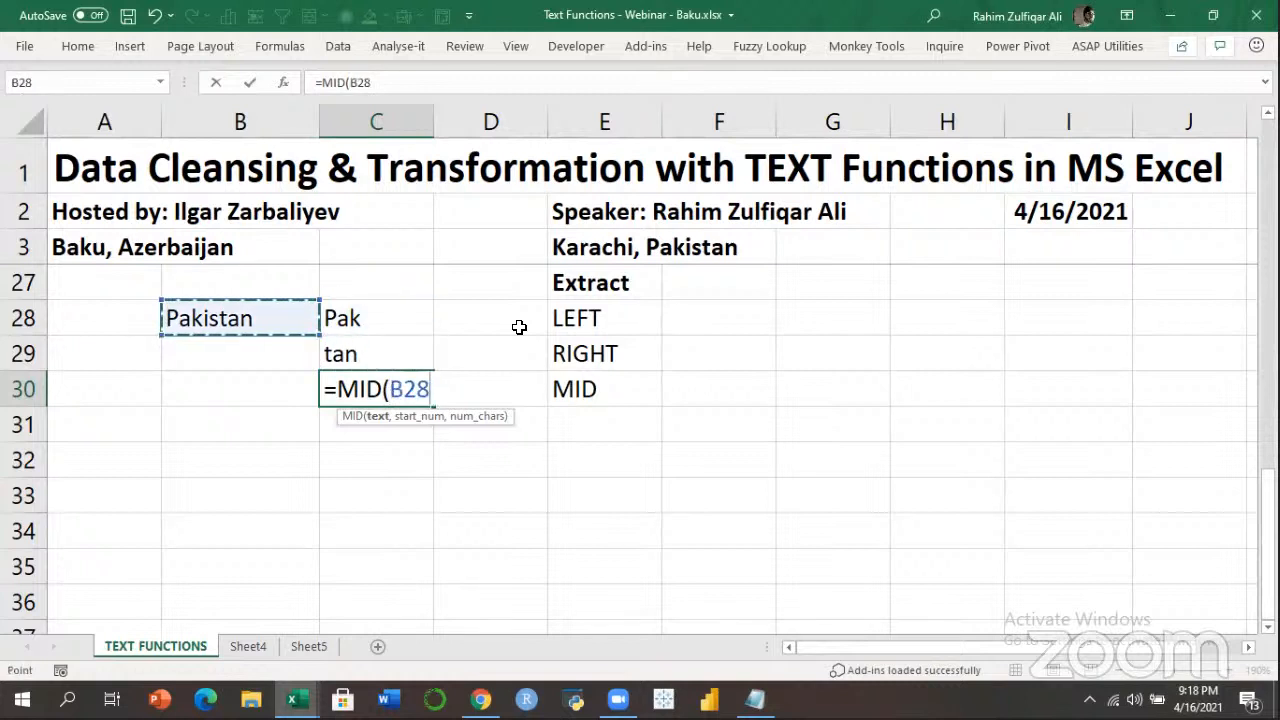
{"action": "type", "text": ","}
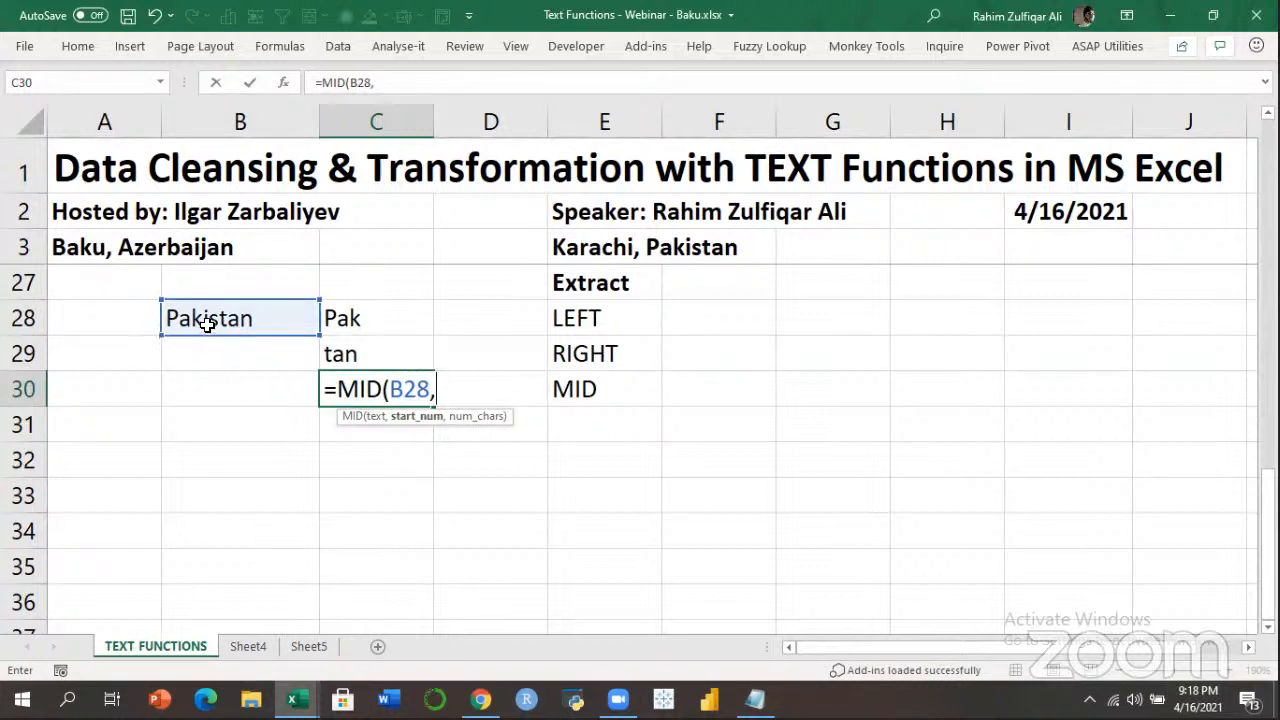
{"action": "type", "text": "4,2)"}
{"action": "key", "text": "Return"}
{"action": "key", "text": "Up"}
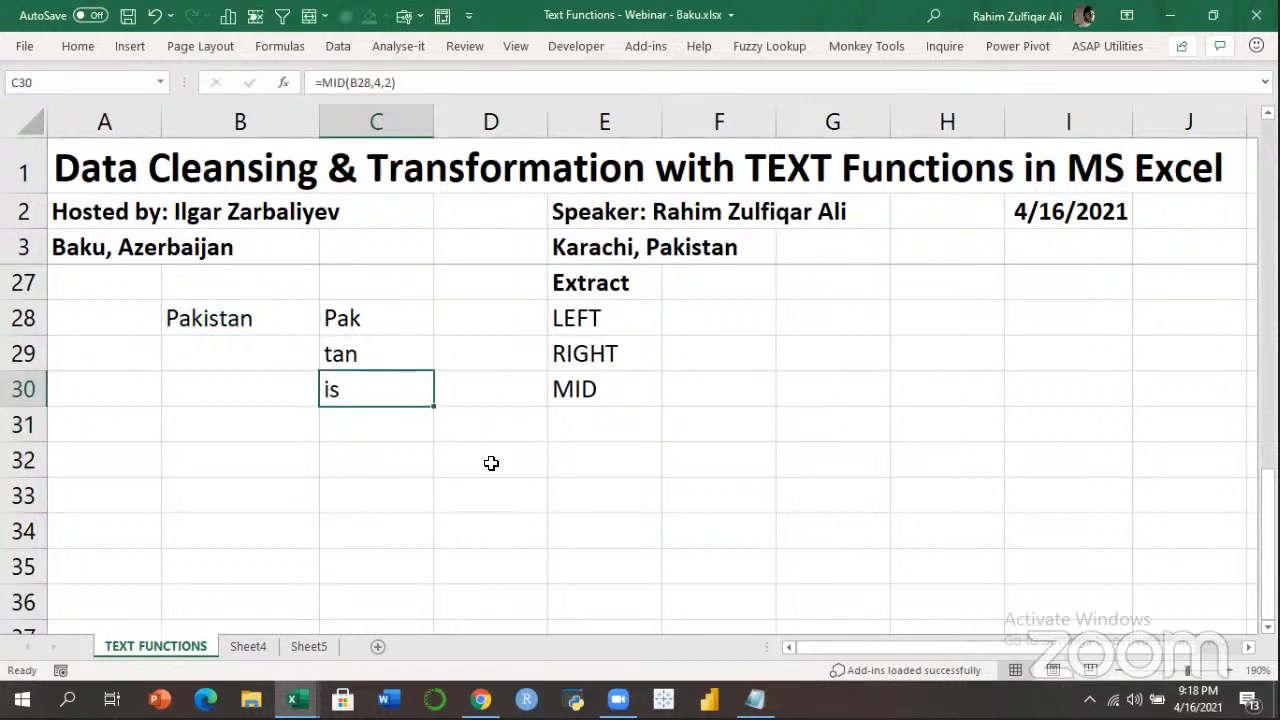
{"action": "key", "text": "F2"}
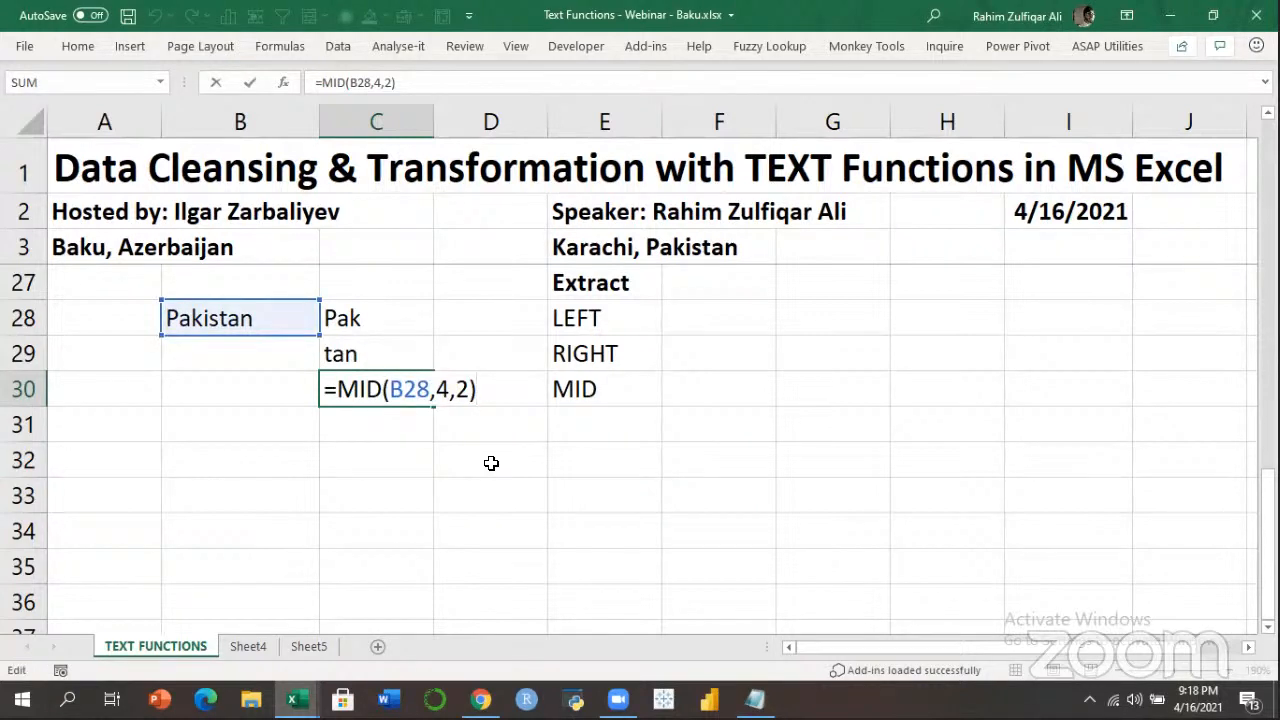
Review the LEFT, RIGHT and MID formulas in C28:C30, walking through MID's arguments.
{"action": "key", "text": "ctrl+Return"}
{"action": "key", "text": "Up"}
{"action": "key", "text": "F2"}
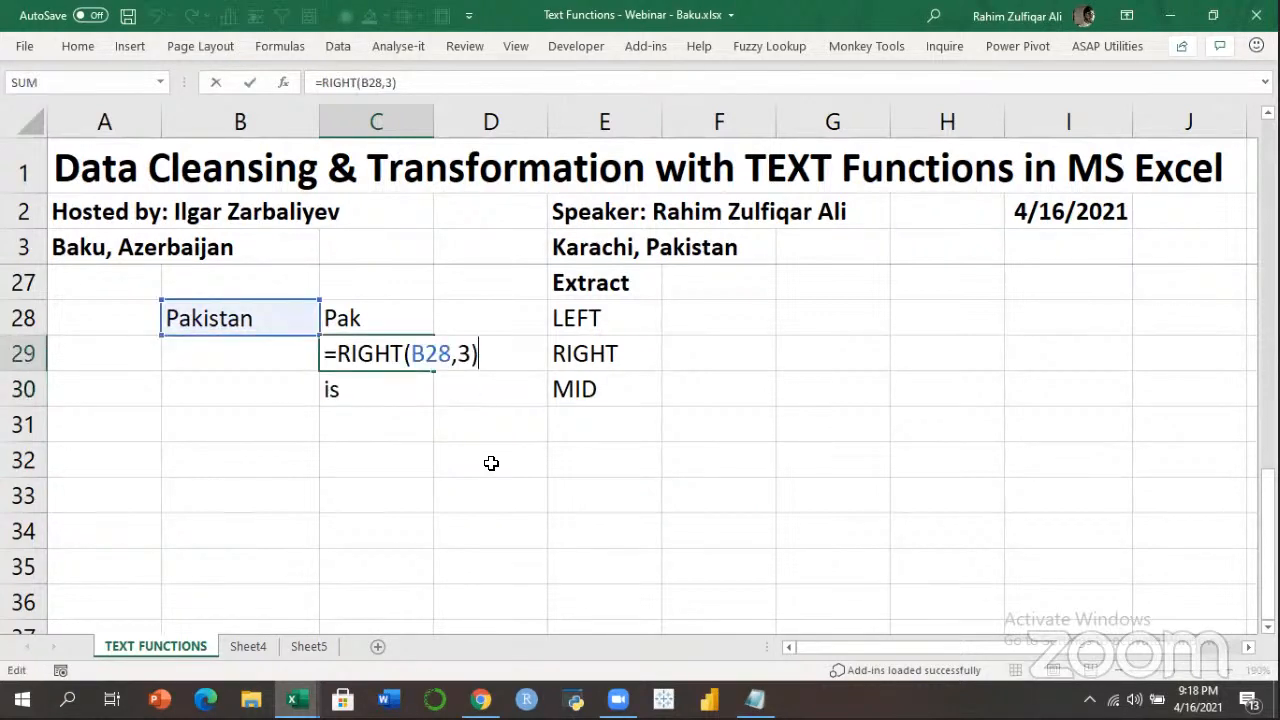
{"action": "key", "text": "shift+Return"}
{"action": "key", "text": "F2"}
{"action": "key", "text": "Return"}
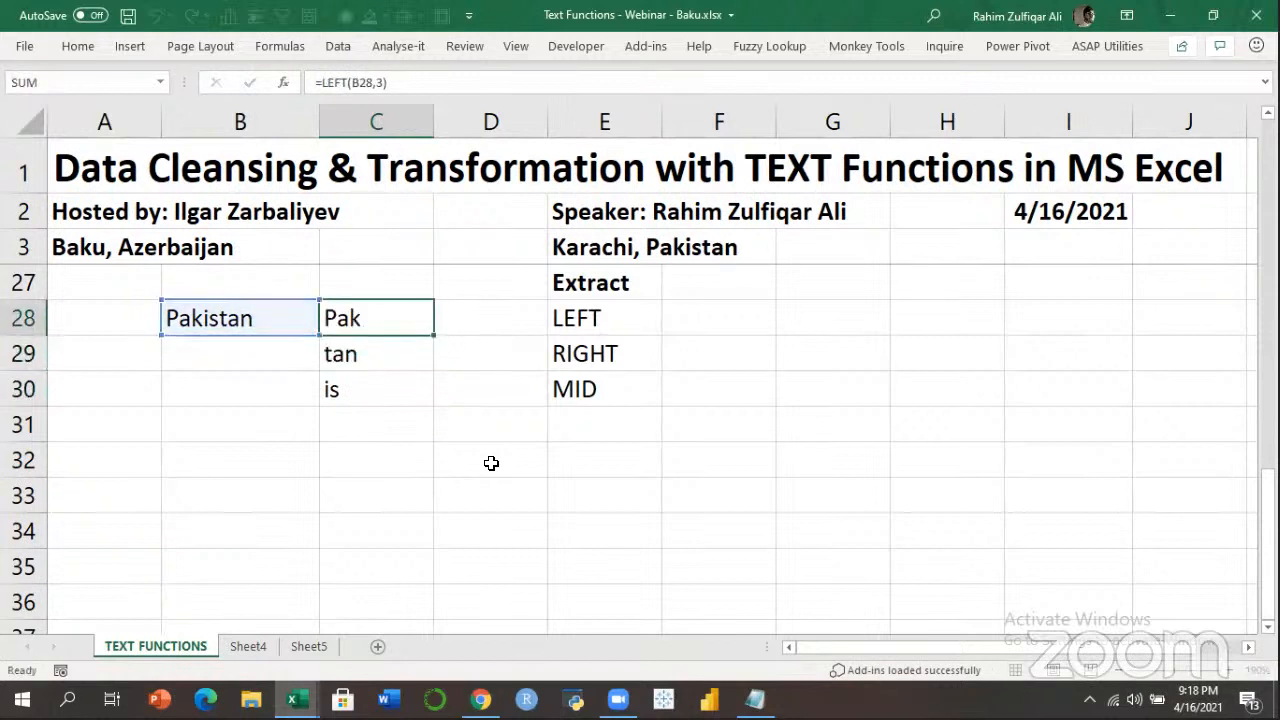
{"action": "key", "text": "F2"}
{"action": "key", "text": "Return"}
{"action": "key", "text": "F2"}
{"action": "key", "text": "Left"}
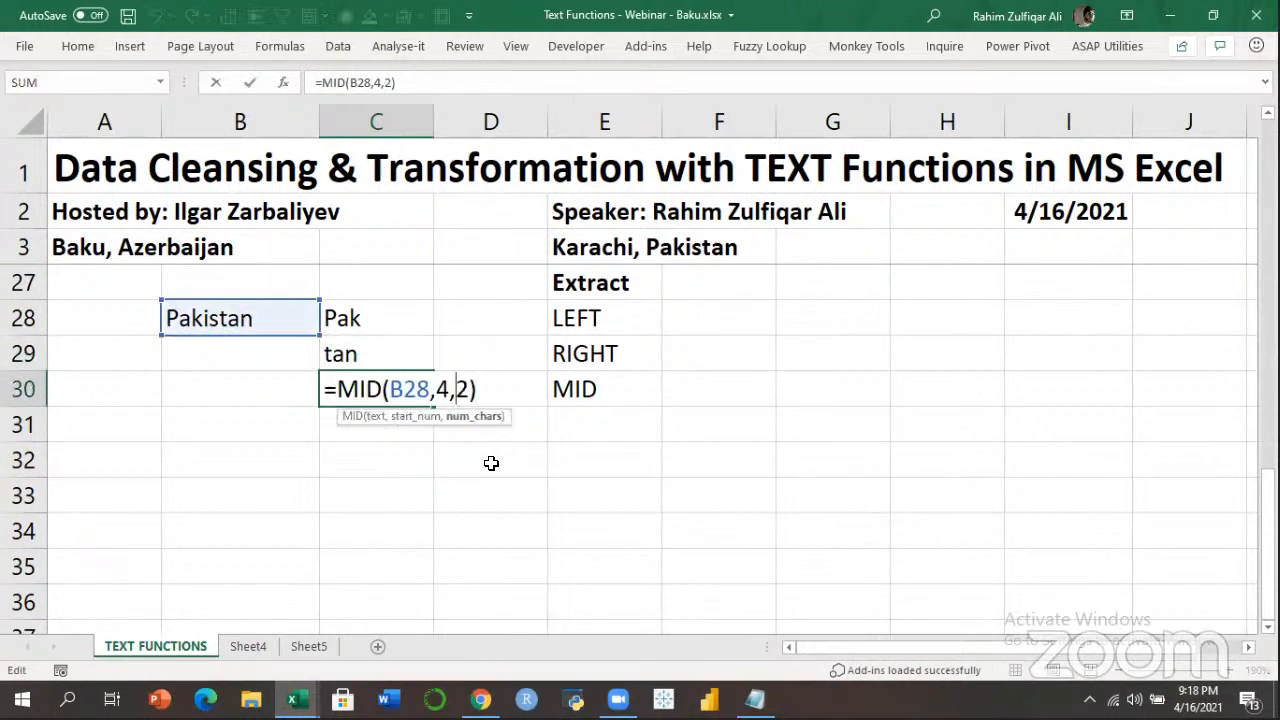
{"action": "key", "text": "Left"}
{"action": "key", "text": "Right"}
Re-examine the RIGHT and MID formulas in C29 and C30 with their argument hints.
{"action": "key", "text": "shift+Return"}
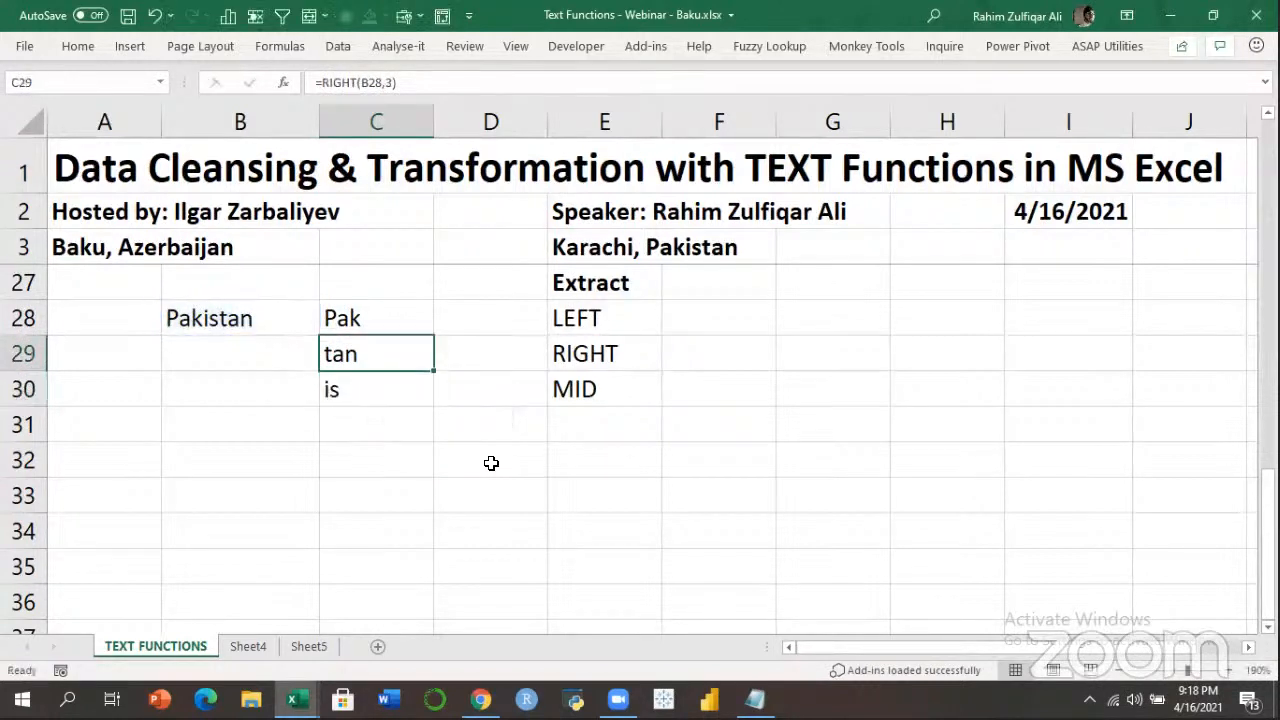
{"action": "key", "text": "F2"}
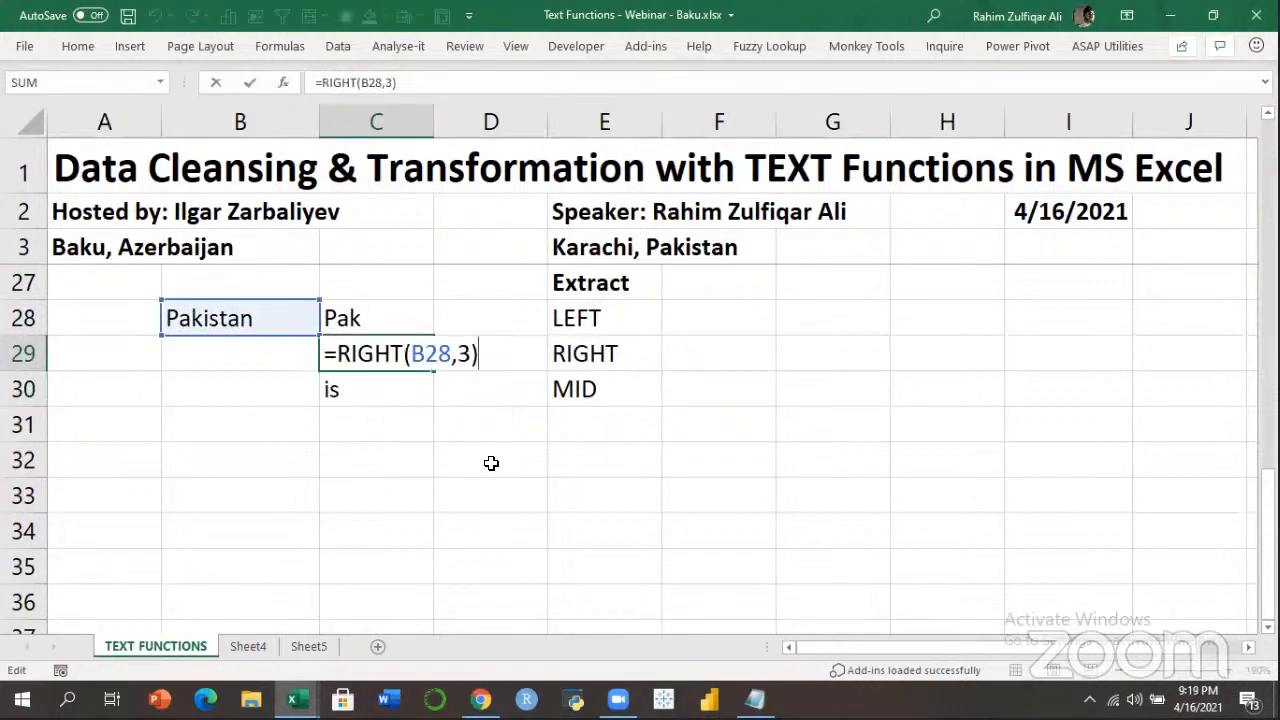
{"action": "key", "text": "Left"}
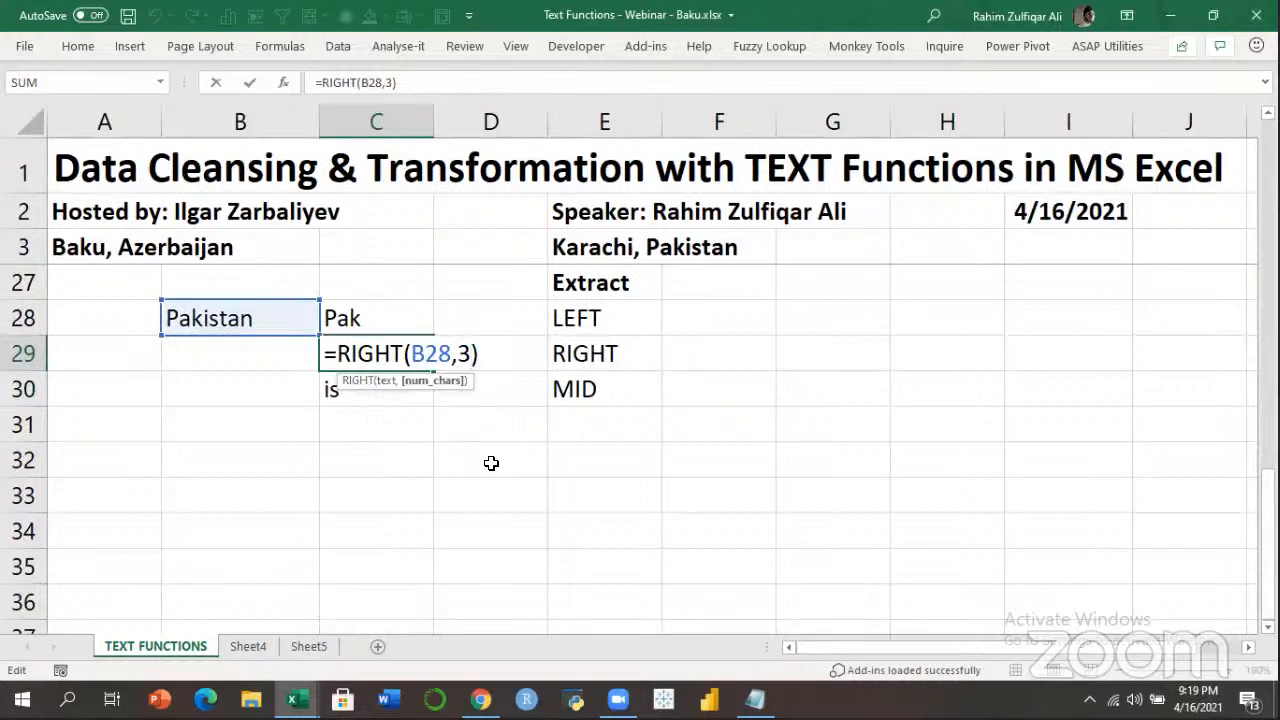
{"action": "key", "text": "Return"}
{"action": "key", "text": "F2"}
{"action": "key", "text": "Left"}
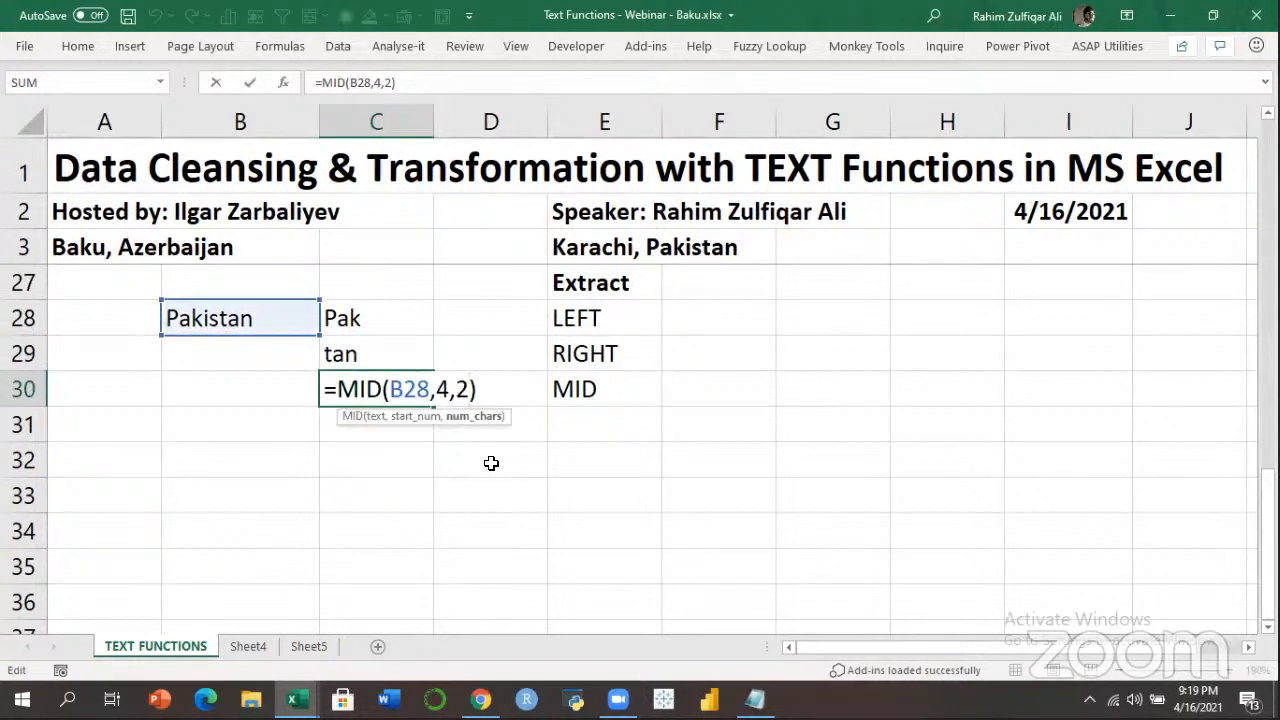
{"action": "key", "text": "ctrl+Return"}
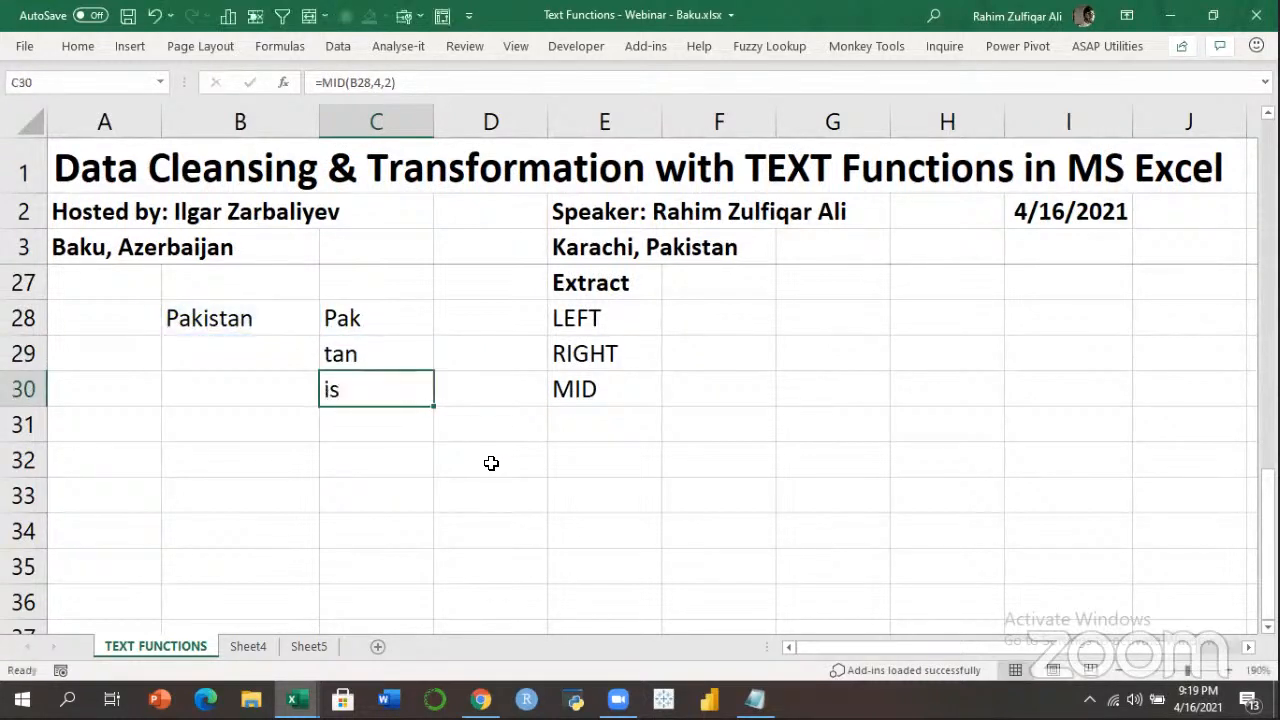
{"action": "key", "text": "Up"}
{"action": "key", "text": "F2"}
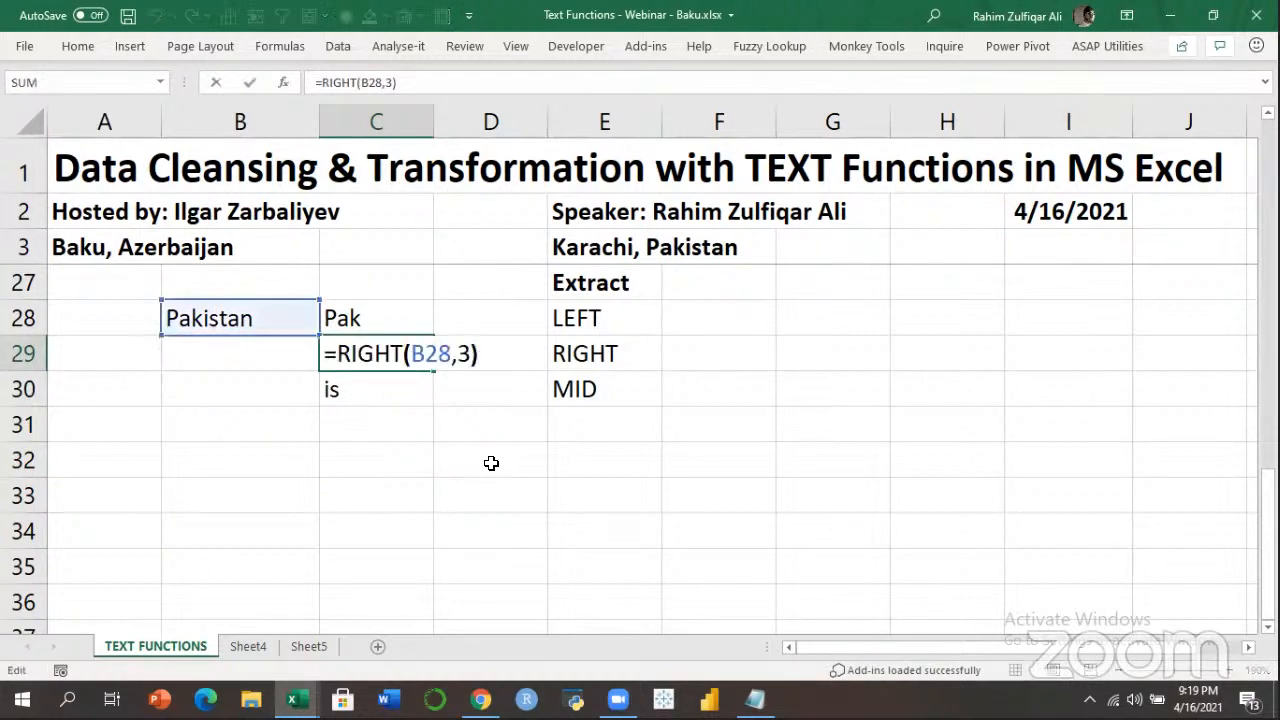
{"action": "key", "text": "Left"}
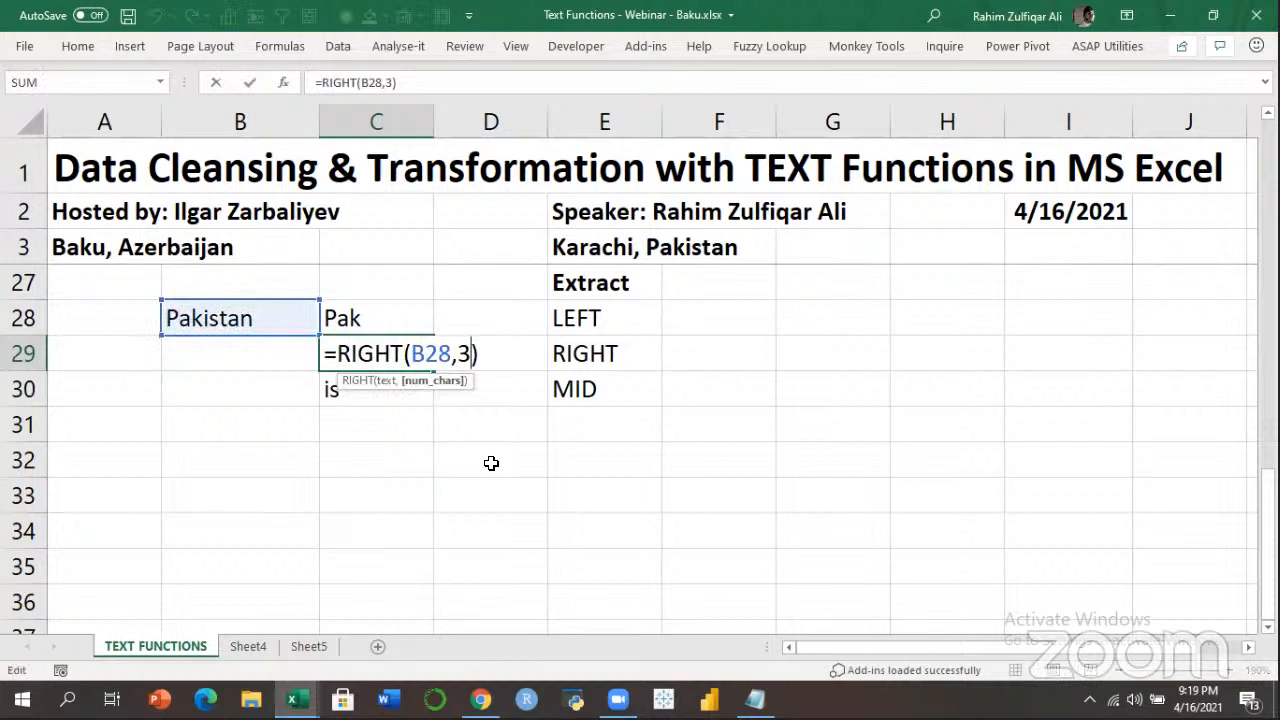
{"action": "key", "text": "Escape"}
Show the LEFT formula's argument hints in C28, then move to F27 beside Extract.
{"action": "key", "text": "Up"}
{"action": "key", "text": "F2"}
{"action": "key", "text": "Left"}
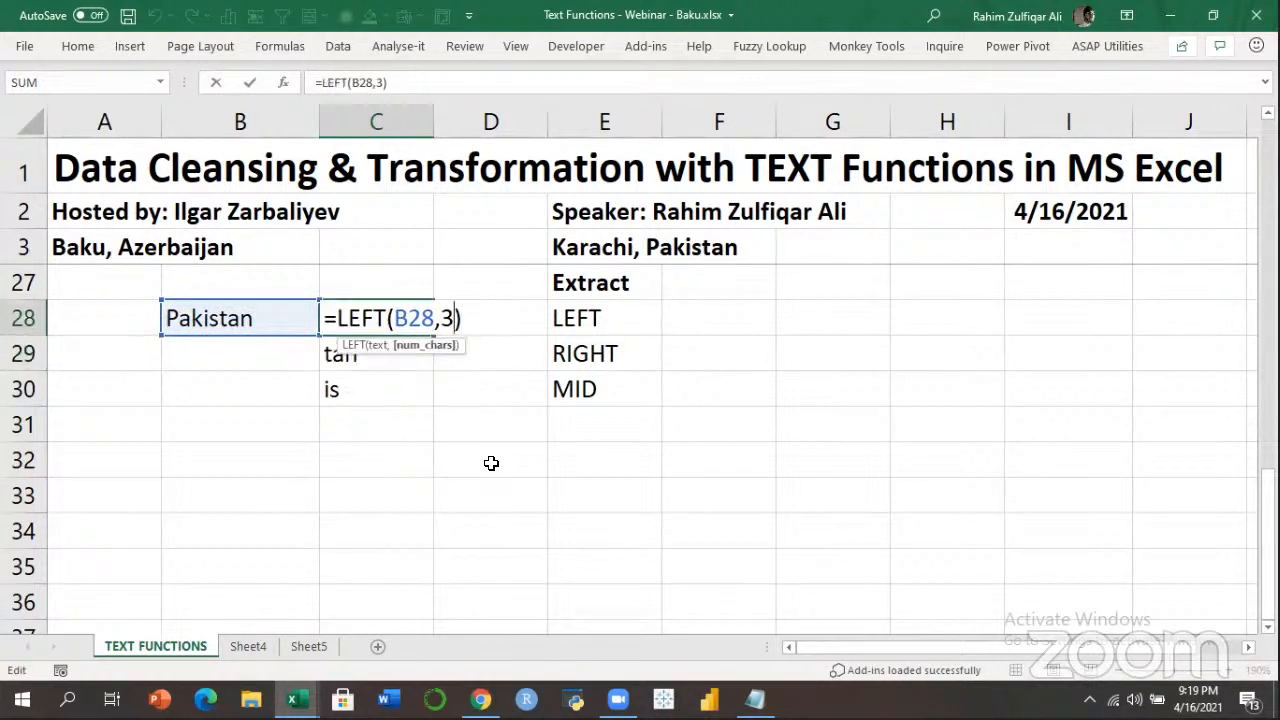
{"action": "key", "text": "Escape"}
{"action": "key", "text": "Down"}
{"action": "key", "text": "Down"}
{"action": "key", "text": "Down"}
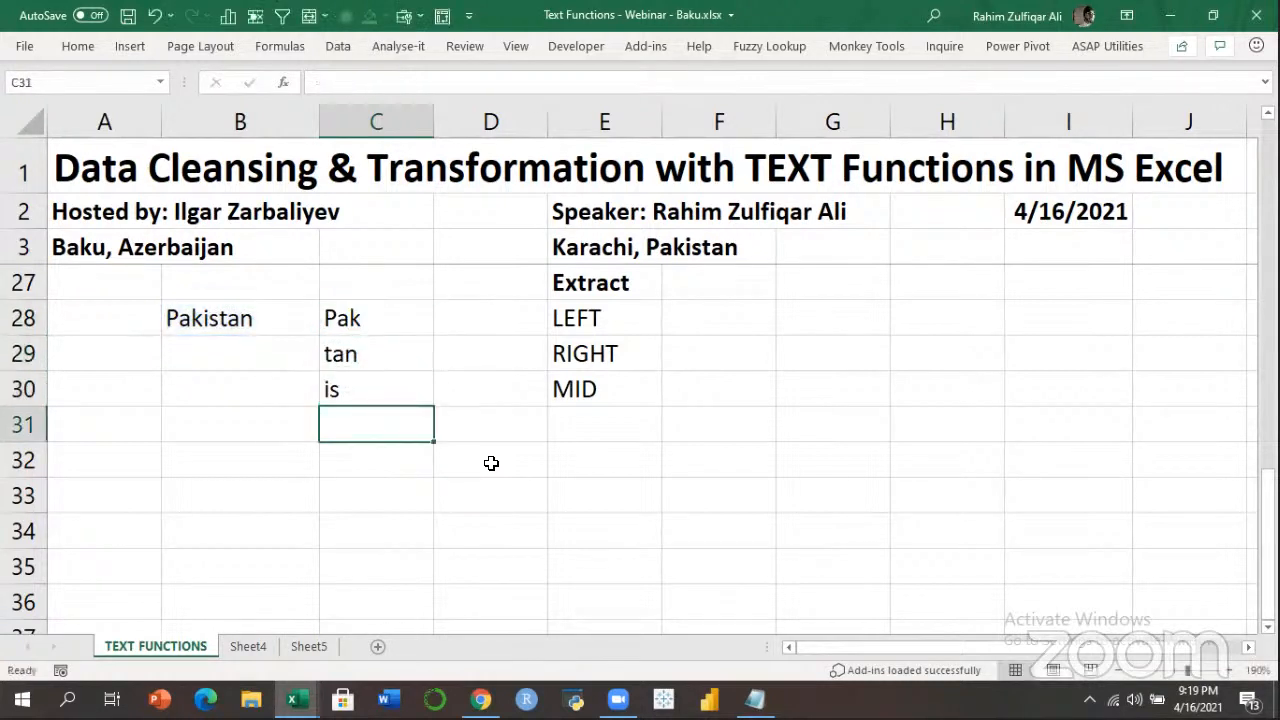
{"action": "key", "text": "Right"}
{"action": "key", "text": "Right"}
{"action": "key", "text": "Right"}
{"action": "key", "text": "Up"}
{"action": "key", "text": "Up"}
{"action": "key", "text": "Up"}
{"action": "key", "text": "Up"}
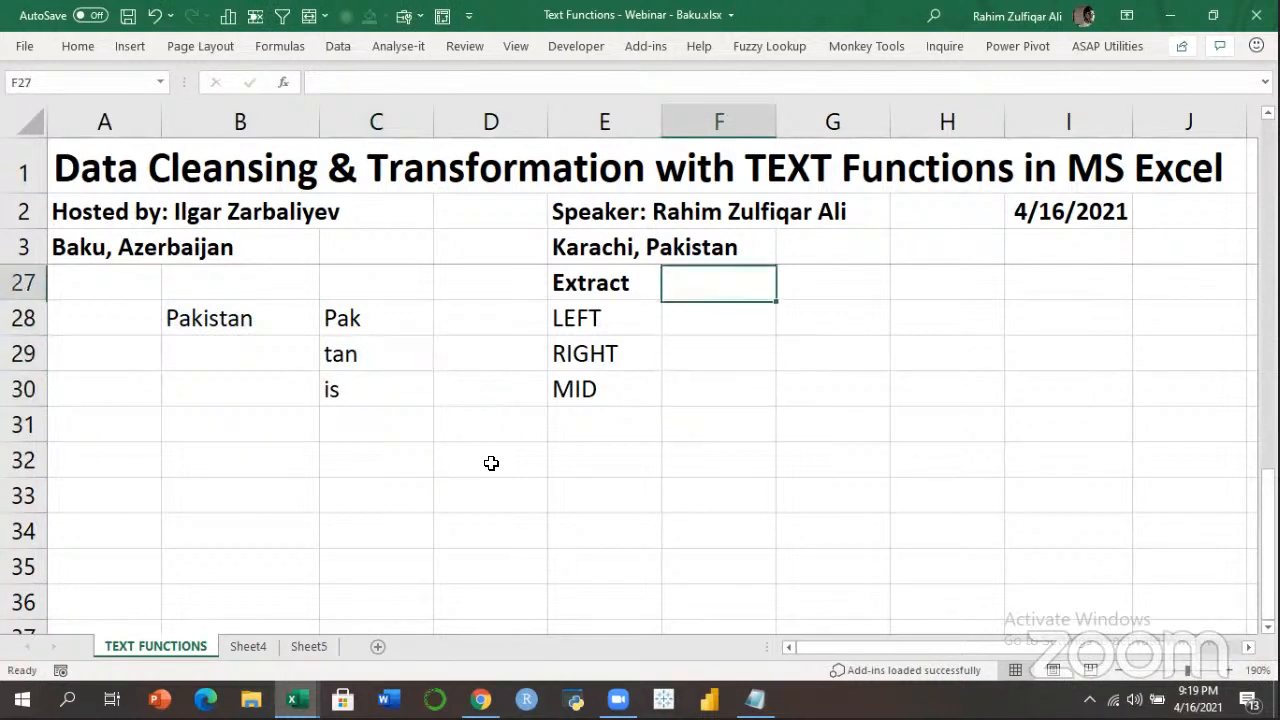
Enter a bold Transformation heading in F27.
{"action": "type", "text": "Trans"}
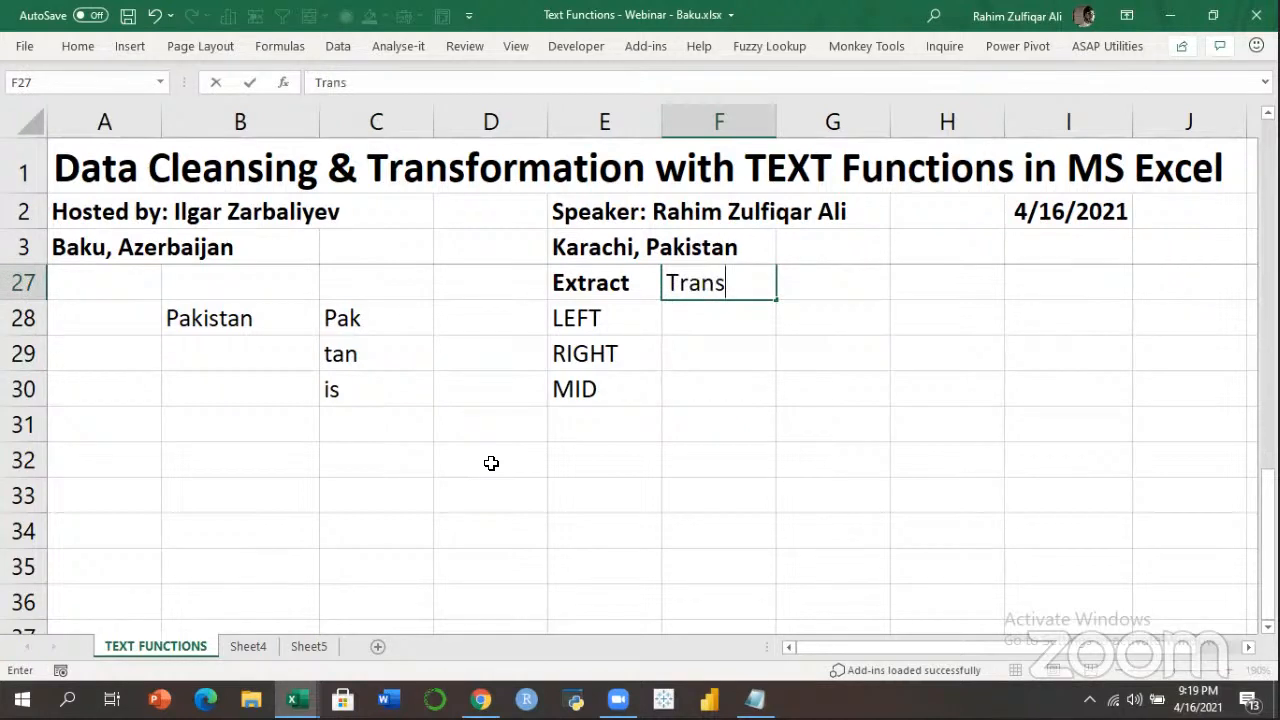
{"action": "type", "text": "form"}
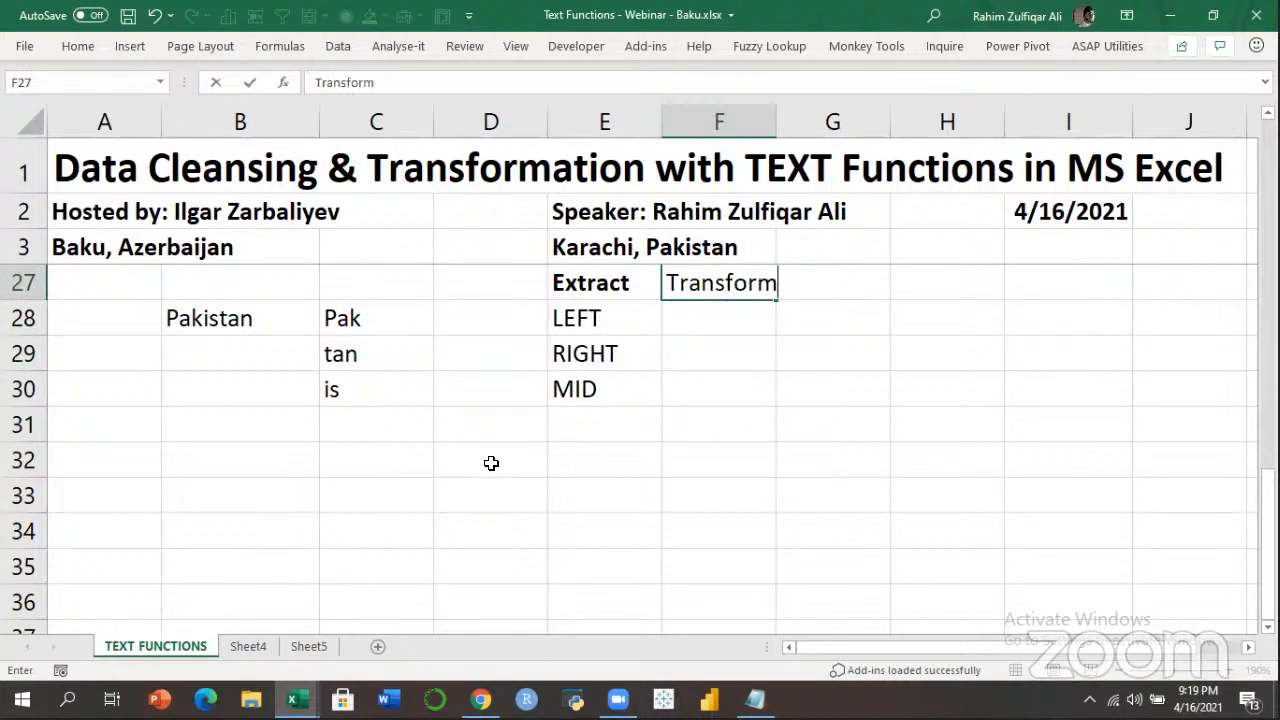
{"action": "type", "text": "ation"}
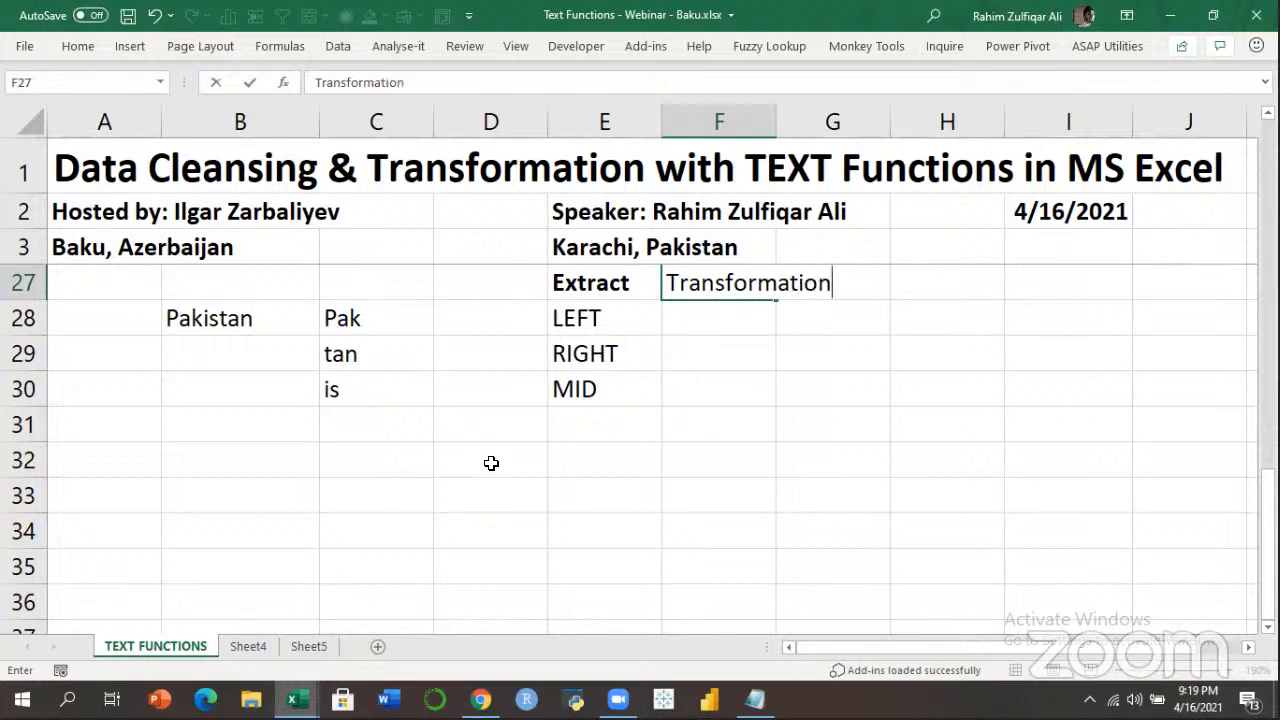
{"action": "key", "text": "Return"}
{"action": "key", "text": "Up"}
{"action": "key", "text": "ctrl+b"}
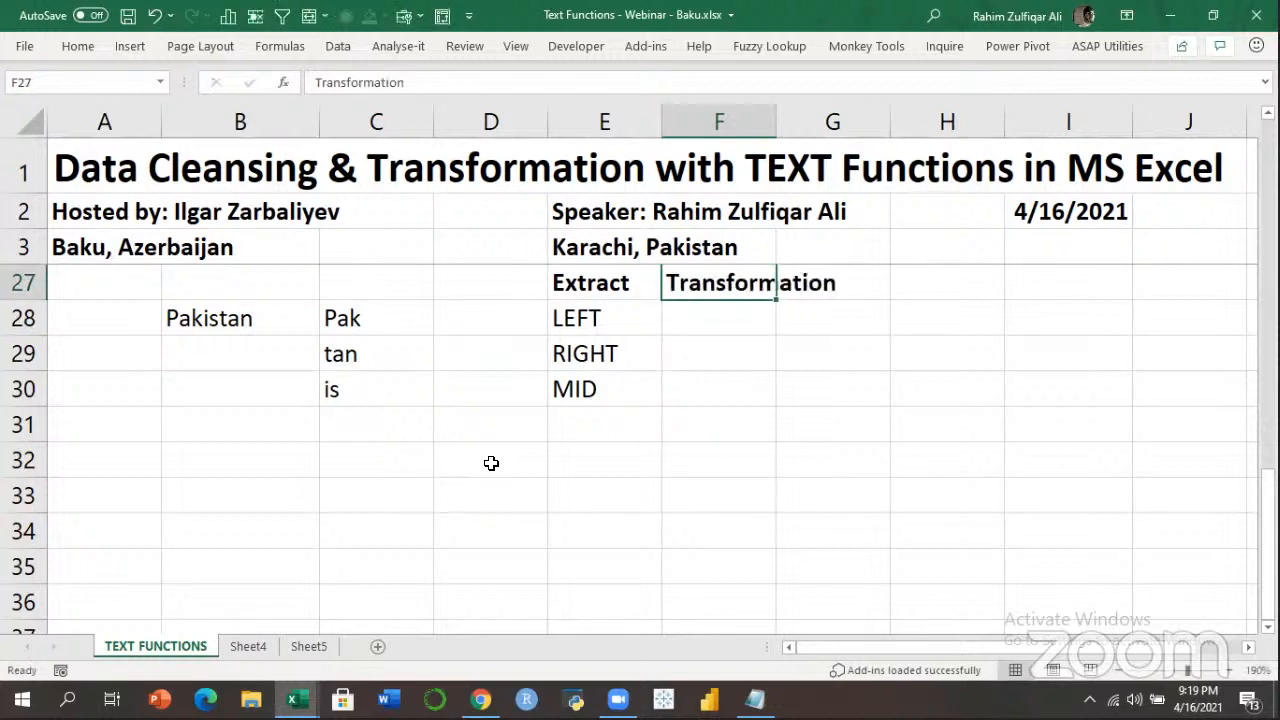
List UPPER, LOWER and PROPER in F28:F30 under Transformation, matching the Extract labels.
{"action": "key", "text": "Left"}
{"action": "key", "text": "Down"}
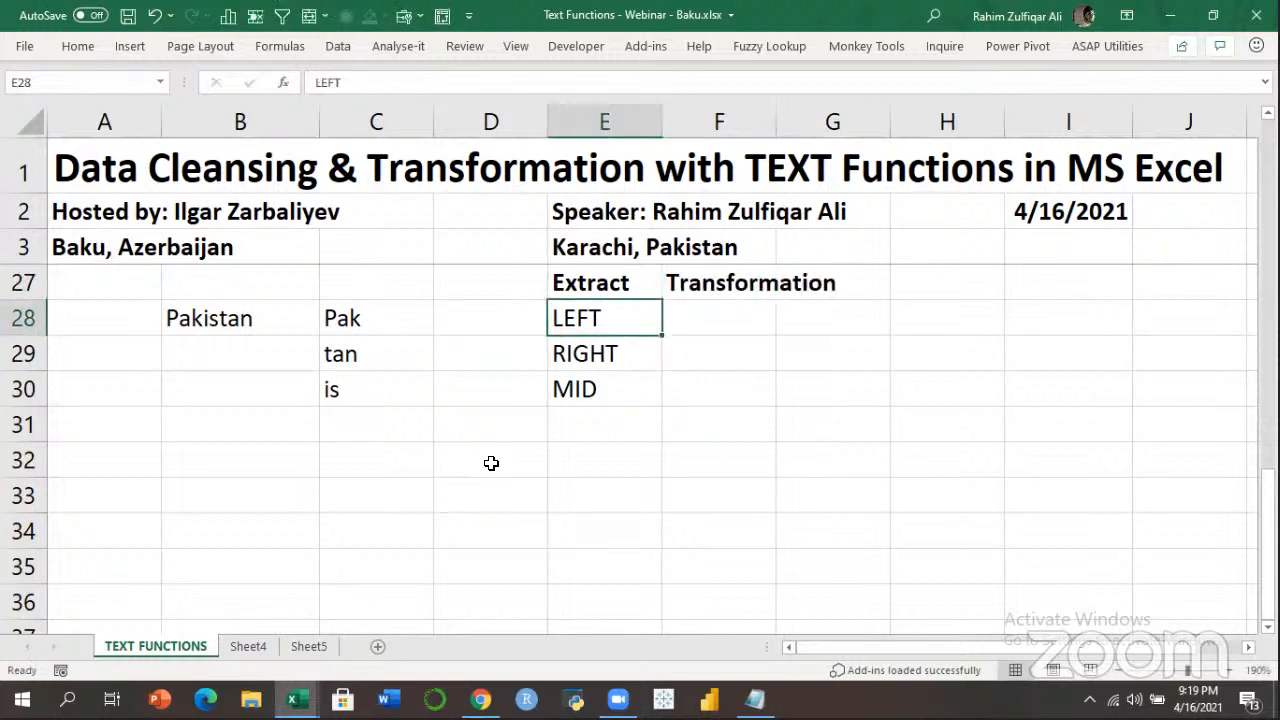
{"action": "key", "text": "shift+Down"}
{"action": "key", "text": "shift+Down"}
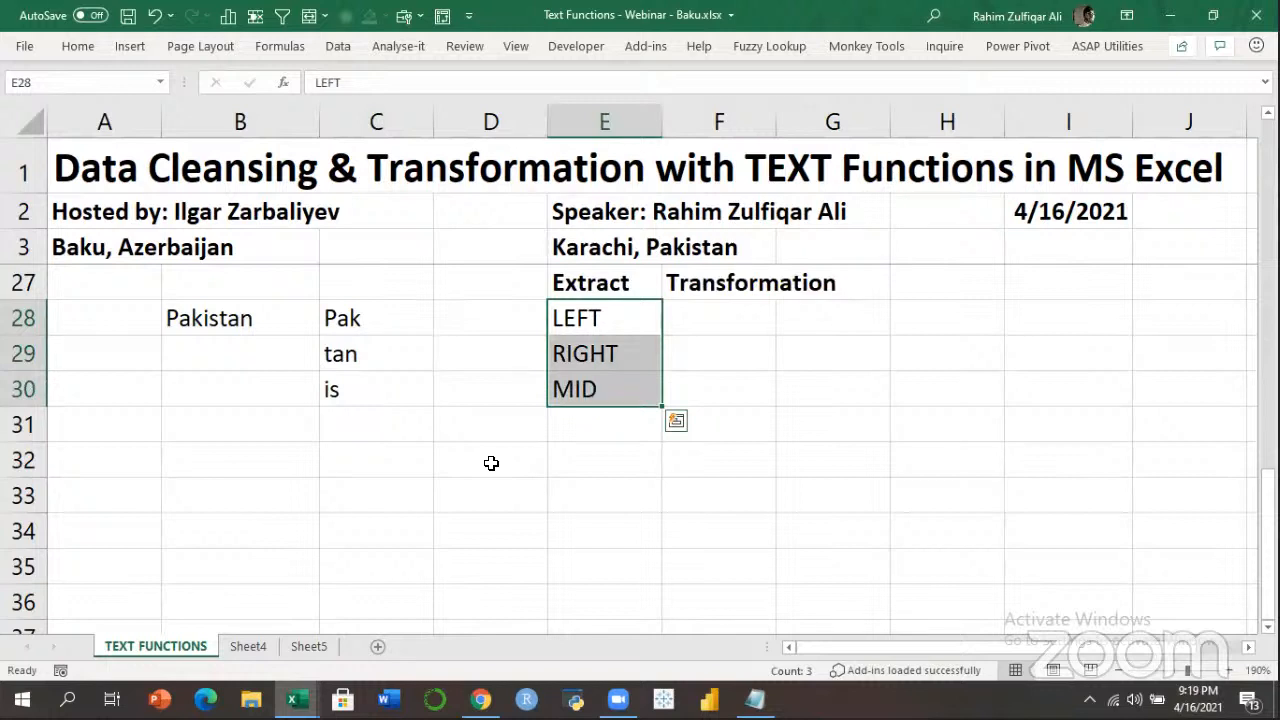
{"action": "key", "text": "Down"}
{"action": "key", "text": "Up"}
{"action": "key", "text": "Down"}
{"action": "key", "text": "Down"}
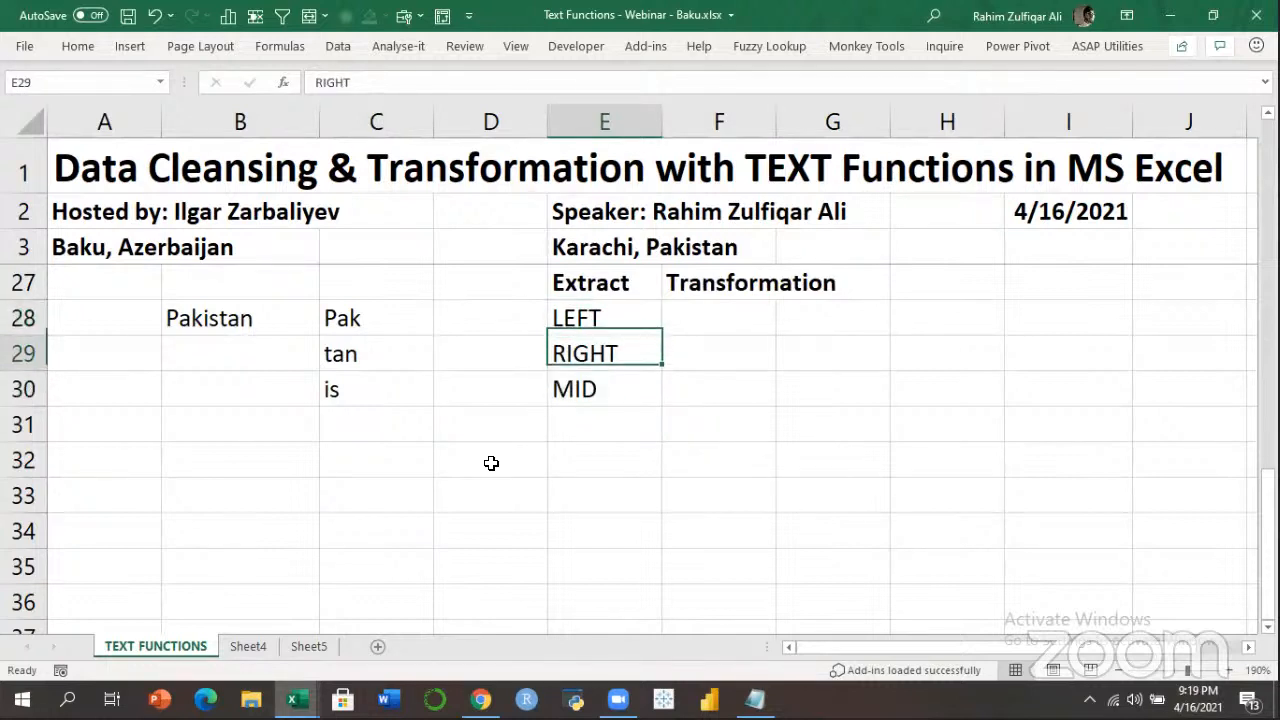
{"action": "key", "text": "Up"}
{"action": "key", "text": "Up"}
{"action": "key", "text": "Up"}
{"action": "key", "text": "Right"}
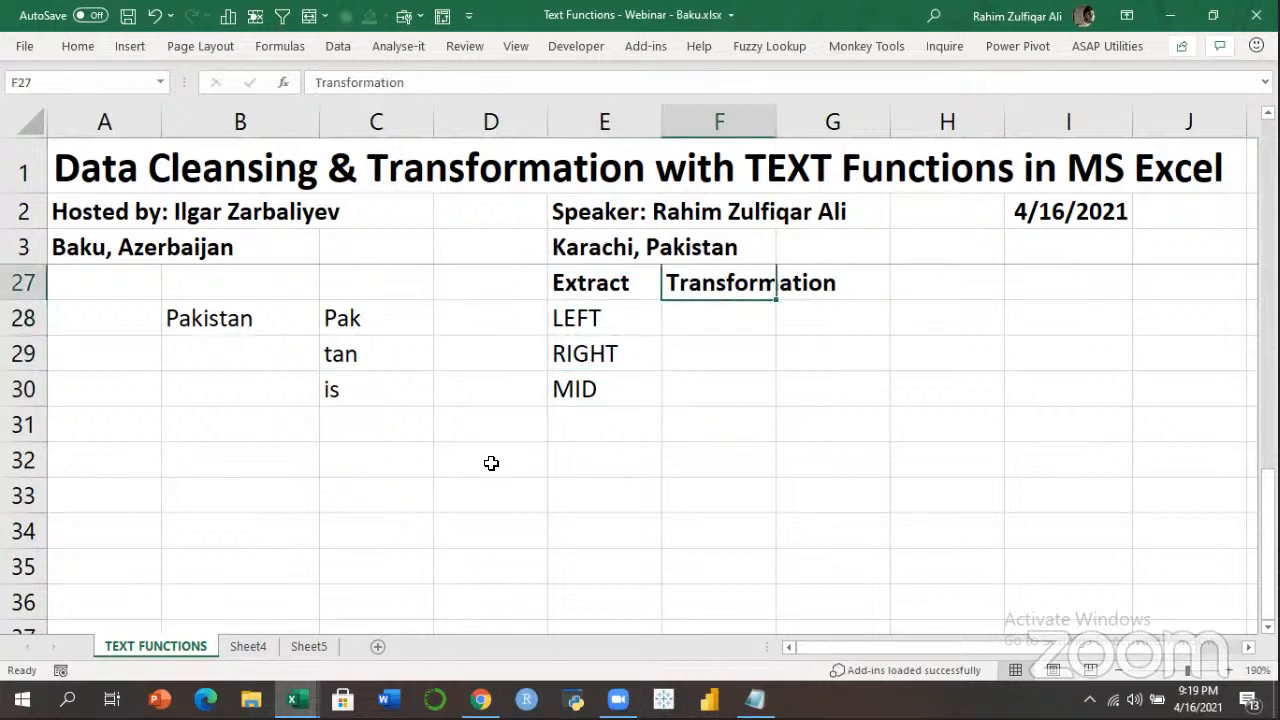
{"action": "key", "text": "Down"}
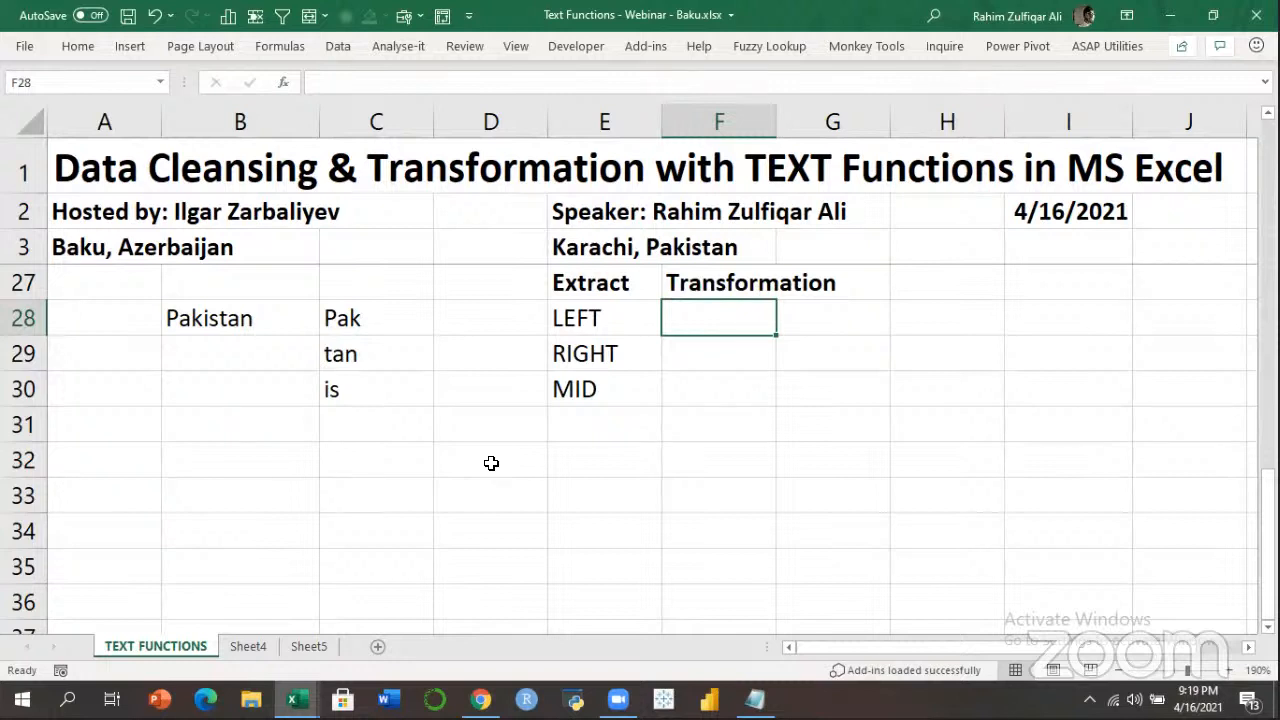
{"action": "type", "text": "UPPER"}
{"action": "key", "text": "Return"}
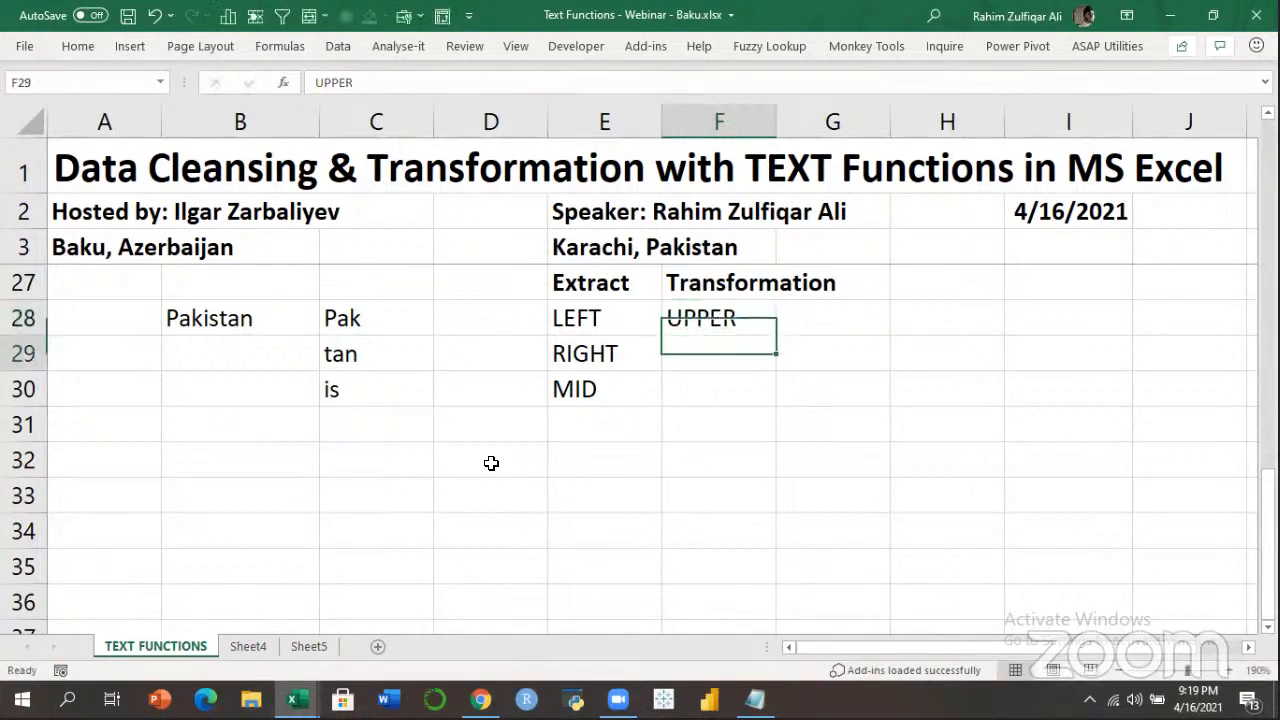
{"action": "type", "text": "LOWER"}
{"action": "key", "text": "Return"}
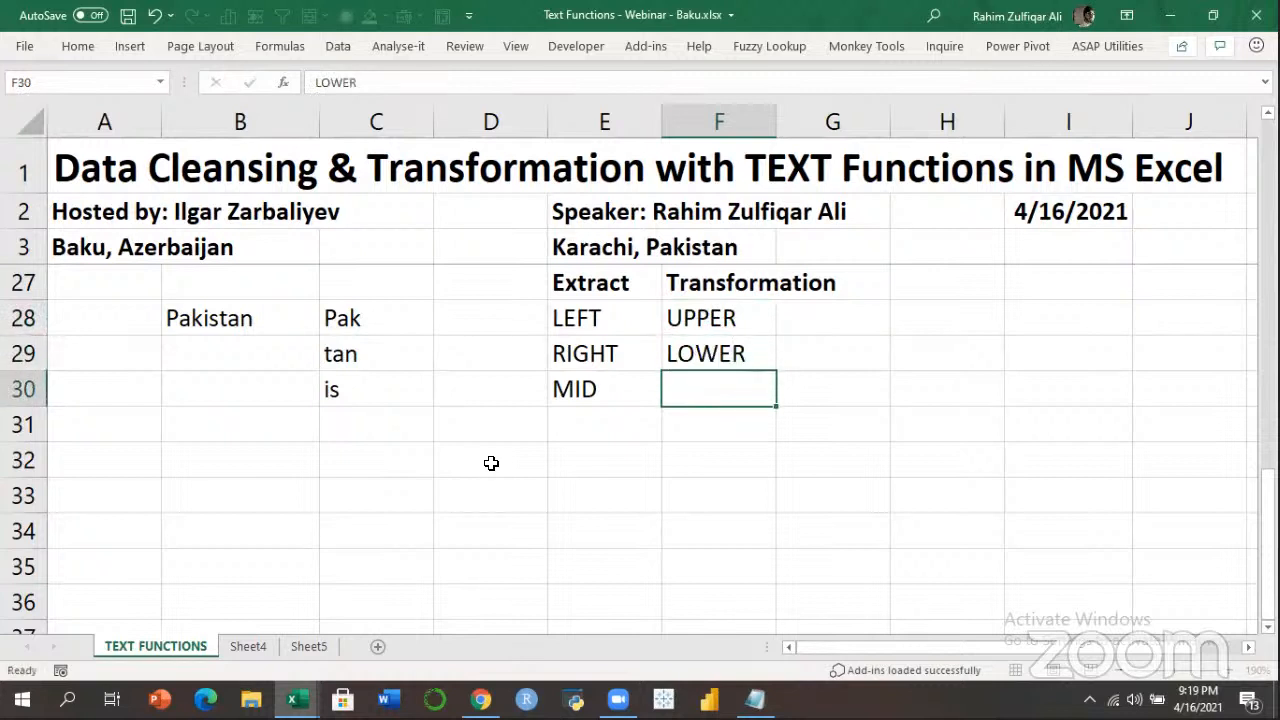
{"action": "type", "text": "PROPER"}
{"action": "key", "text": "Return"}
Type the lowercase sample name in B32.
{"action": "key", "text": "Left"}
{"action": "key", "text": "Left"}
{"action": "key", "text": "Left"}
{"action": "key", "text": "Left"}
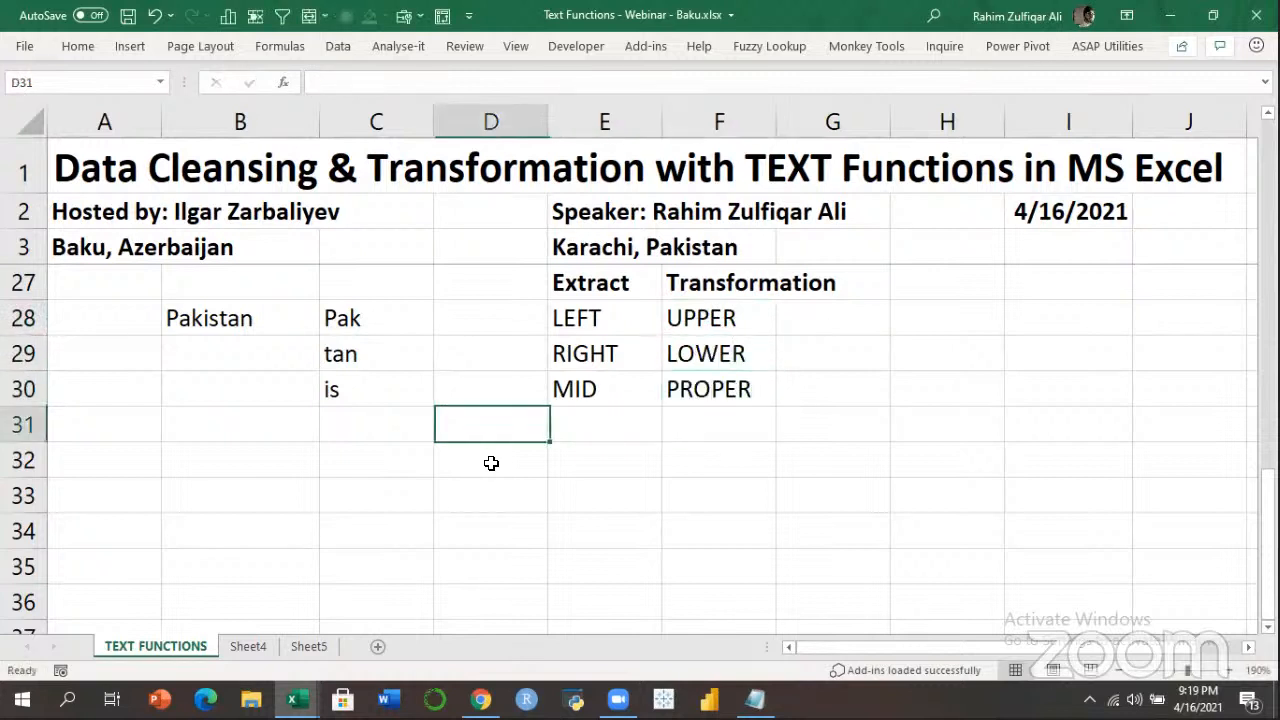
{"action": "key", "text": "Down"}
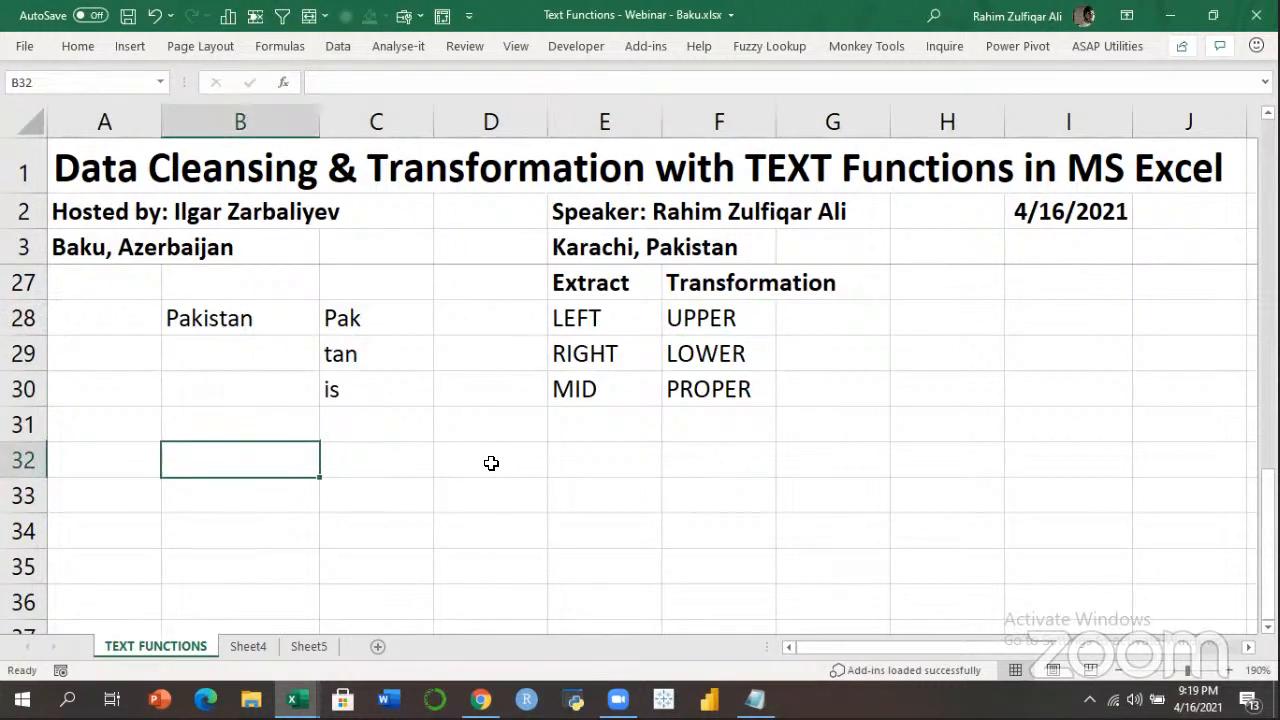
{"action": "type", "text": "rahim"}
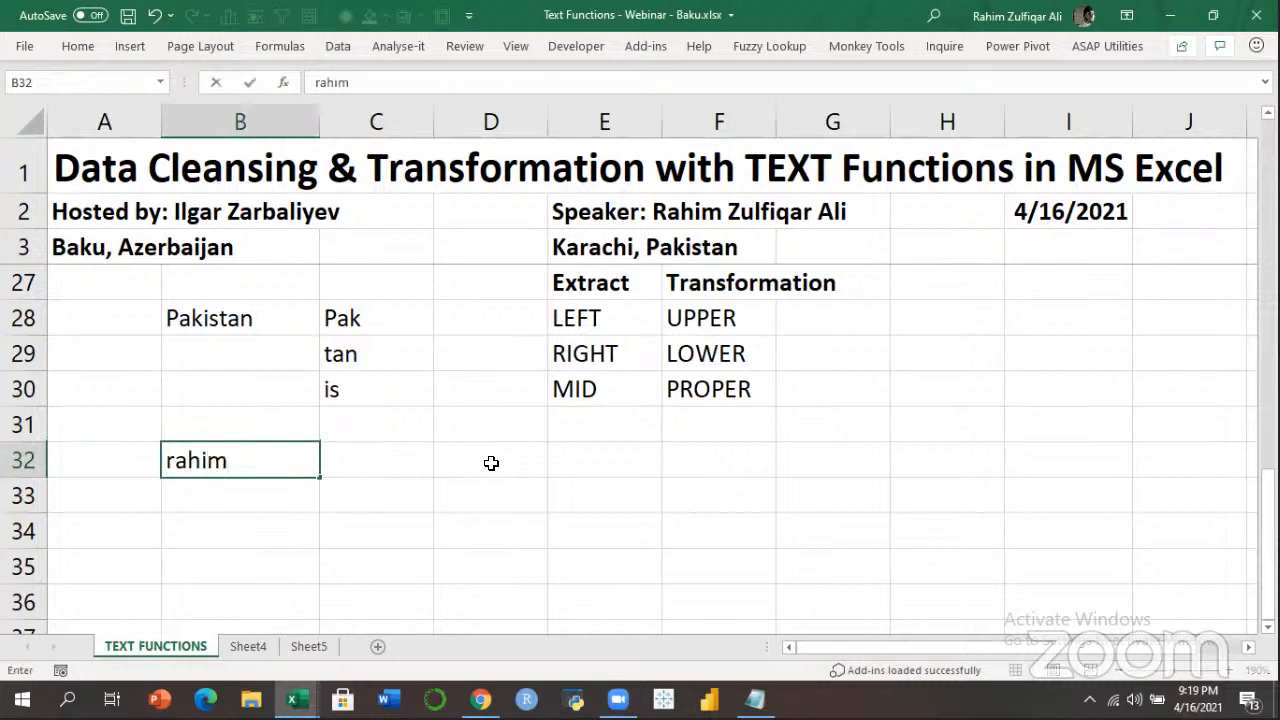
{"action": "key", "text": "Return"}
Enter =UPPER(B32) in C32 to show the name in capitals.
{"action": "key", "text": "Up"}
{"action": "key", "text": "Right"}
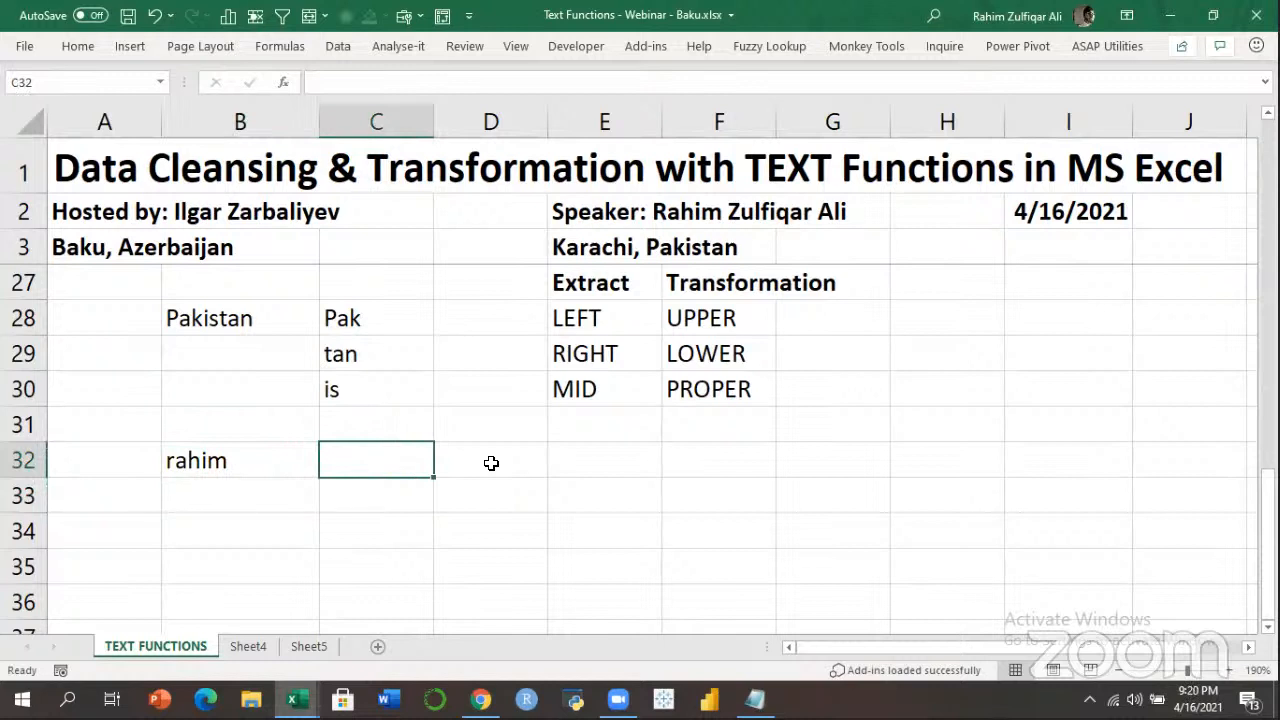
{"action": "type", "text": "="}
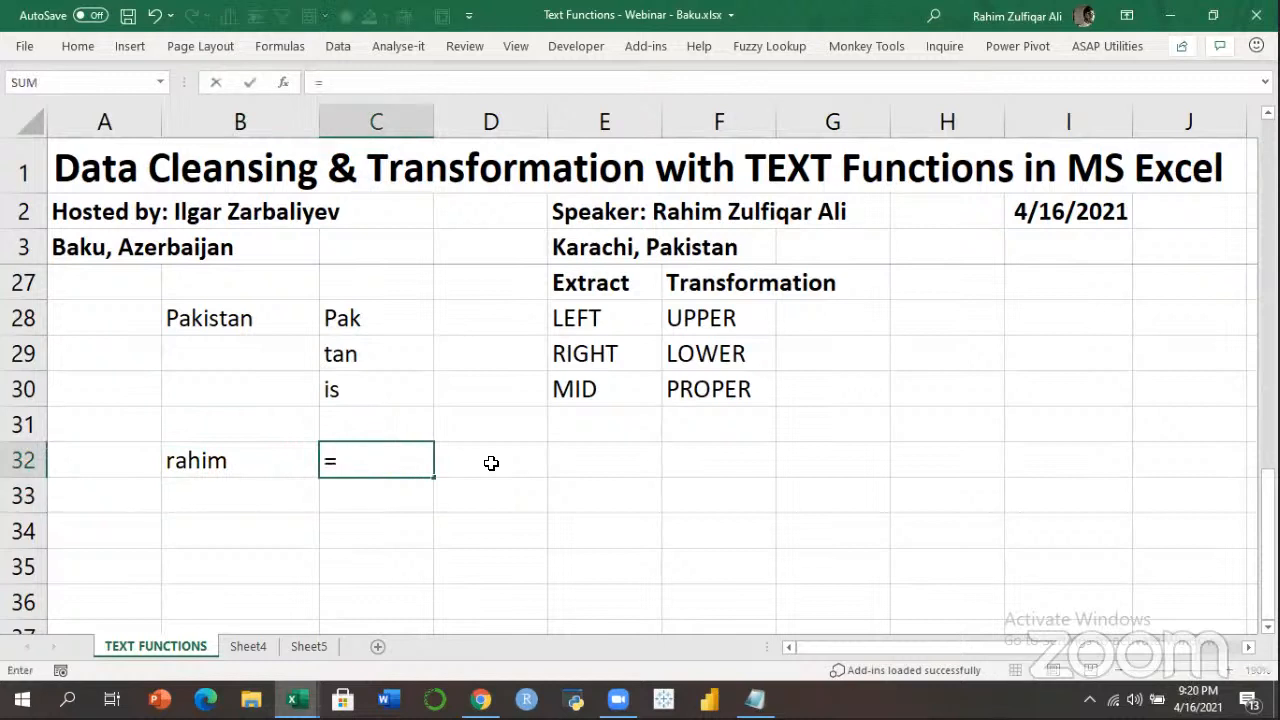
{"action": "type", "text": "up"}
{"action": "key", "text": "Tab"}
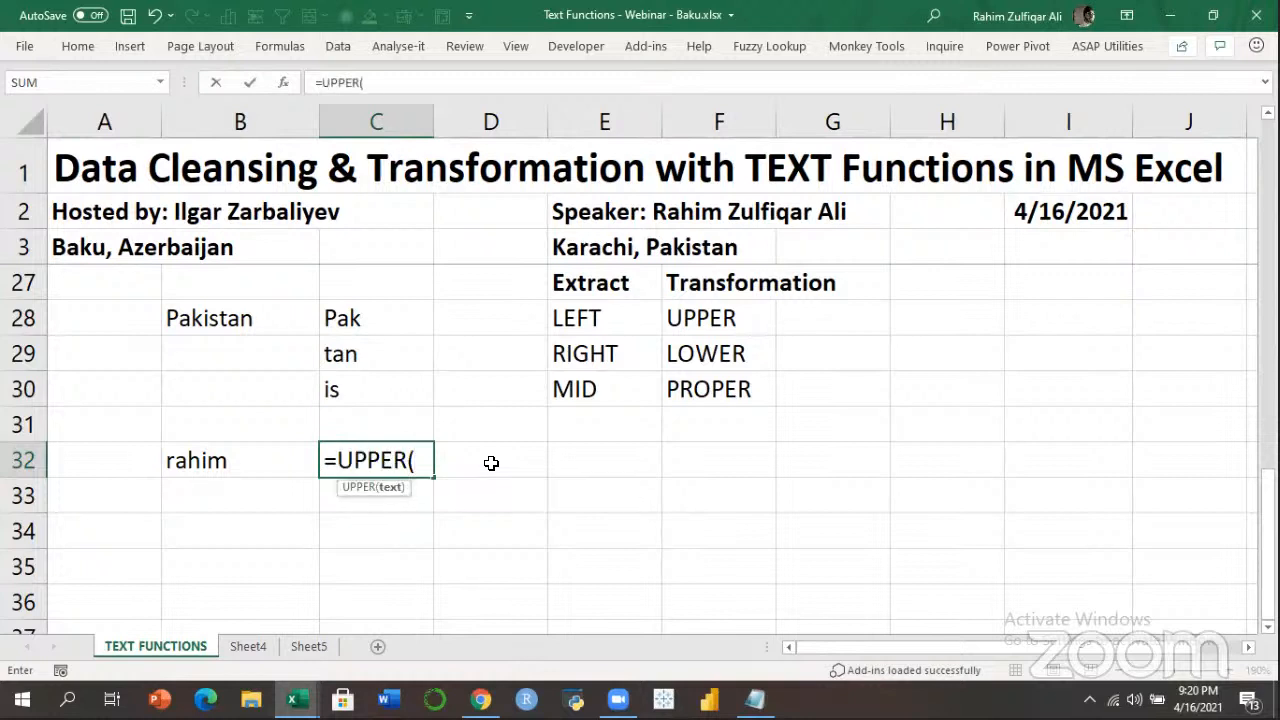
{"action": "key", "text": "Left"}
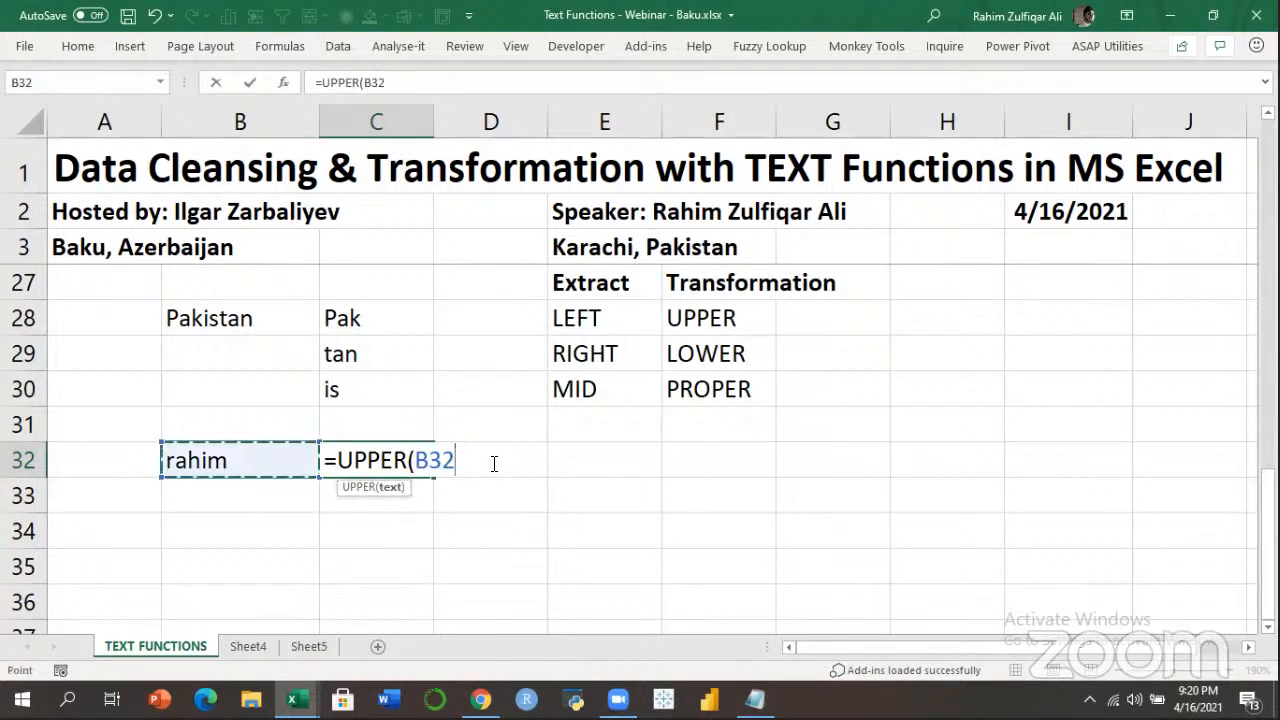
{"action": "type", "text": ")"}
{"action": "key", "text": "Return"}
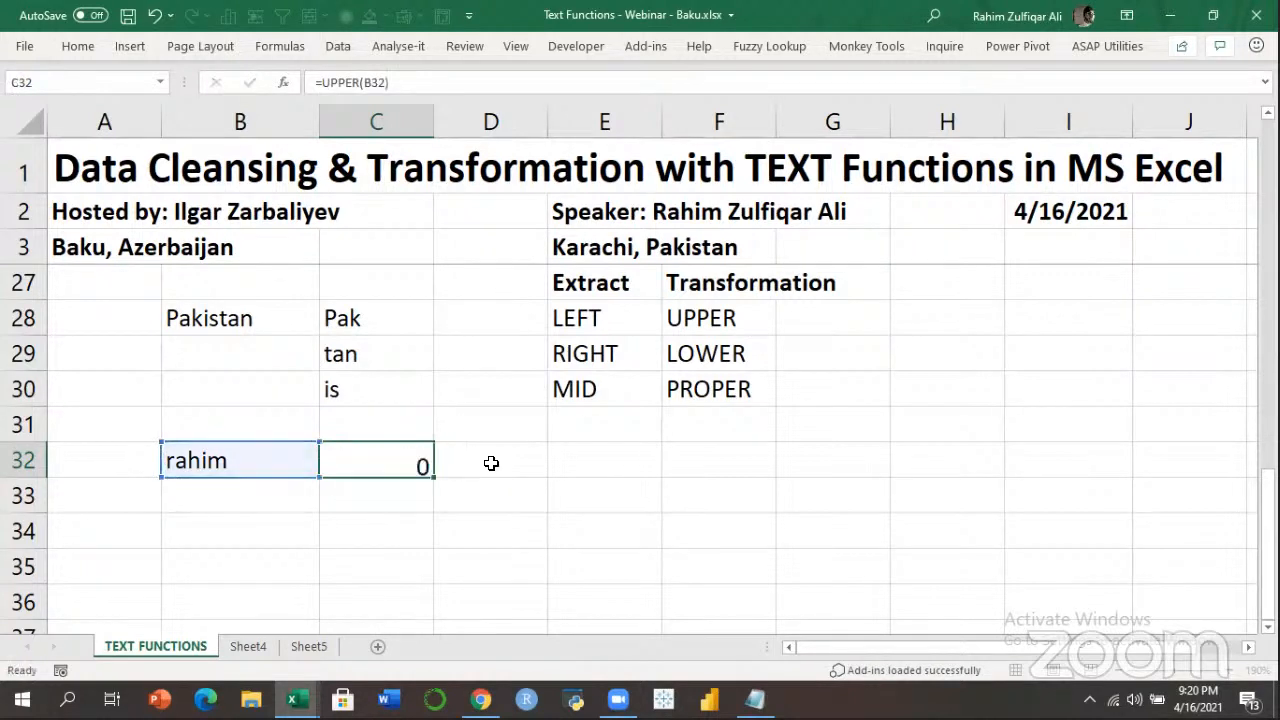
Review C32's UPPER formula against the original name in B32.
{"action": "key", "text": "Up"}
{"action": "key", "text": "Left"}
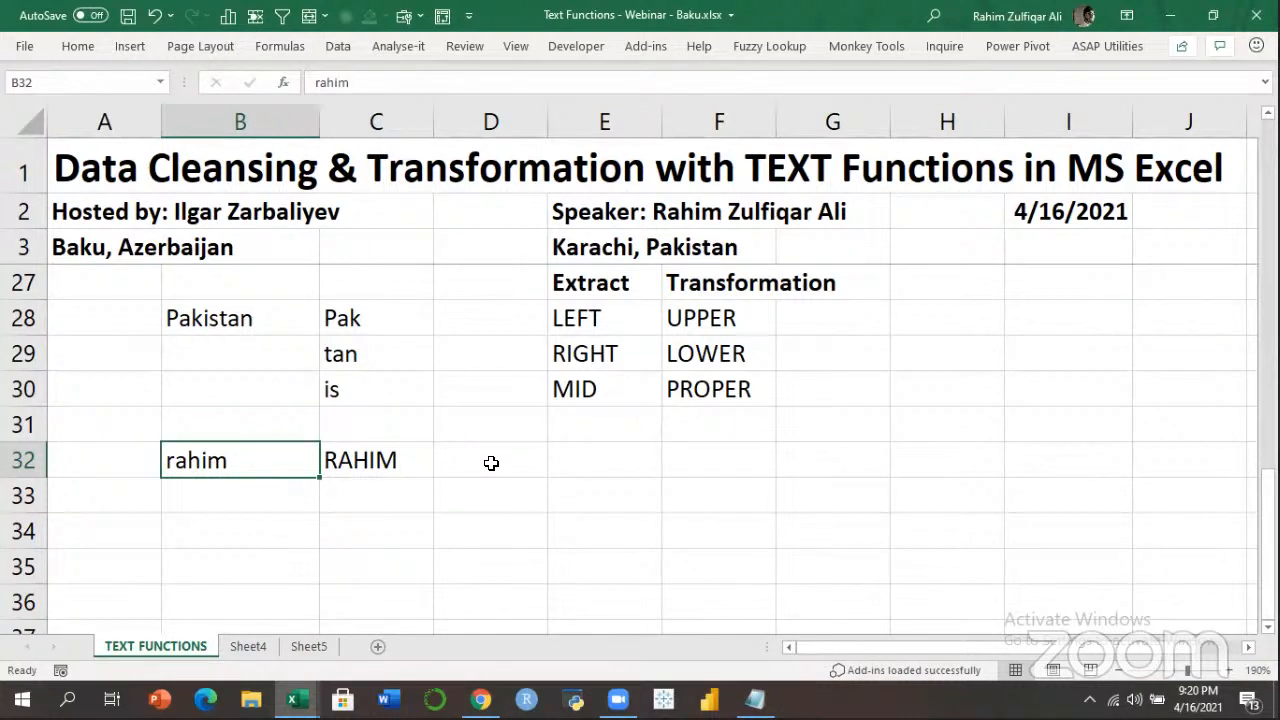
{"action": "key", "text": "Right"}
{"action": "key", "text": "F2"}
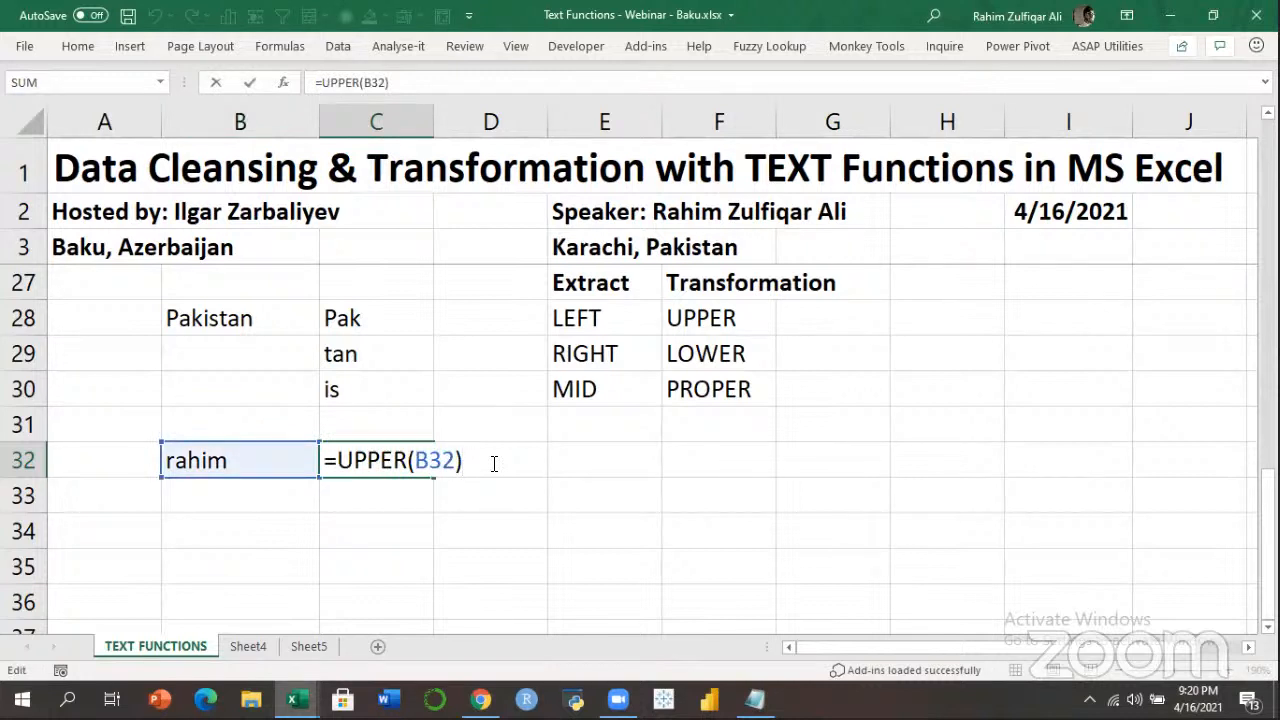
{"action": "key", "text": "shift+Tab"}
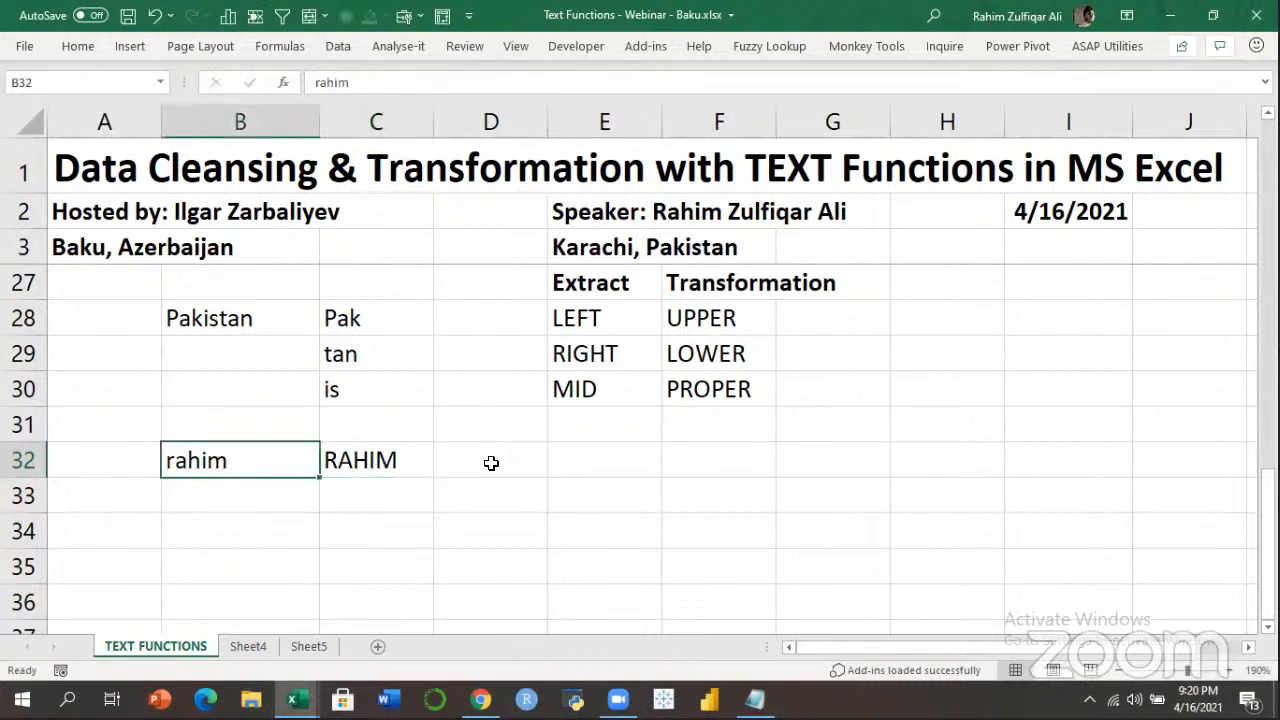
{"action": "key", "text": "Down"}
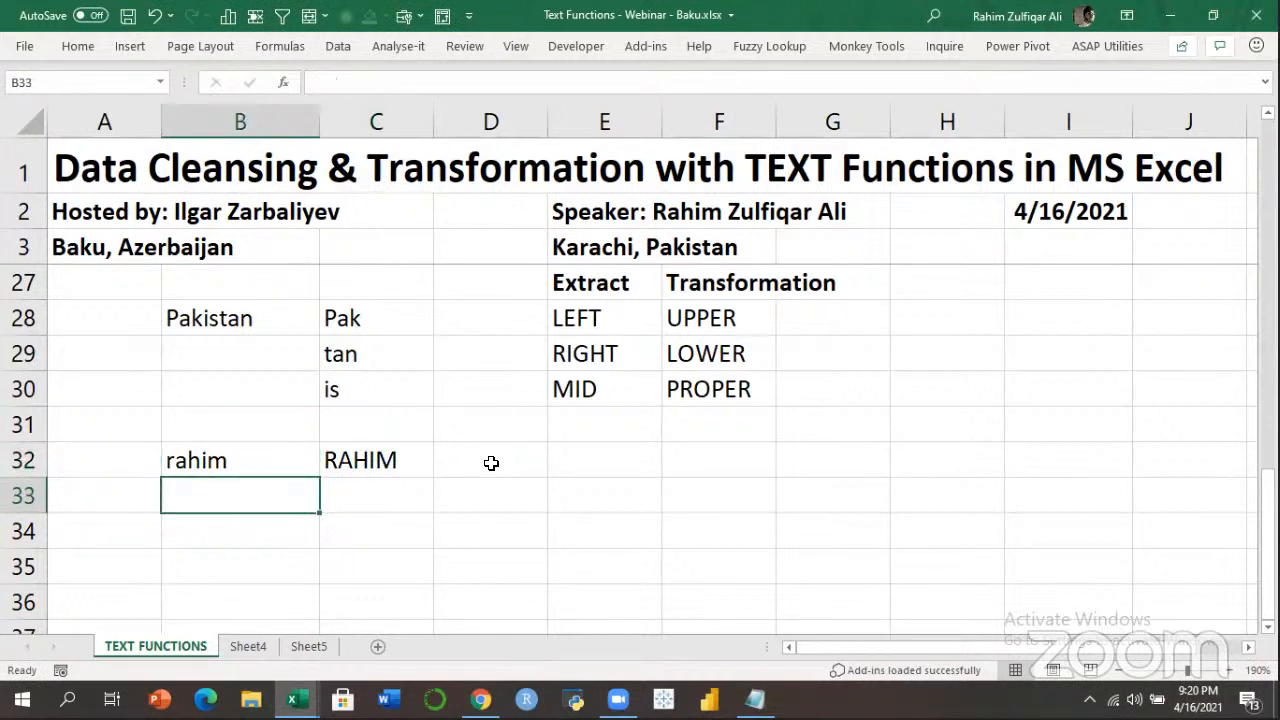
Enter the capitalised name in B33 and =LOWER(B33) beside it in C33.
{"action": "type", "text": "RAHIM"}
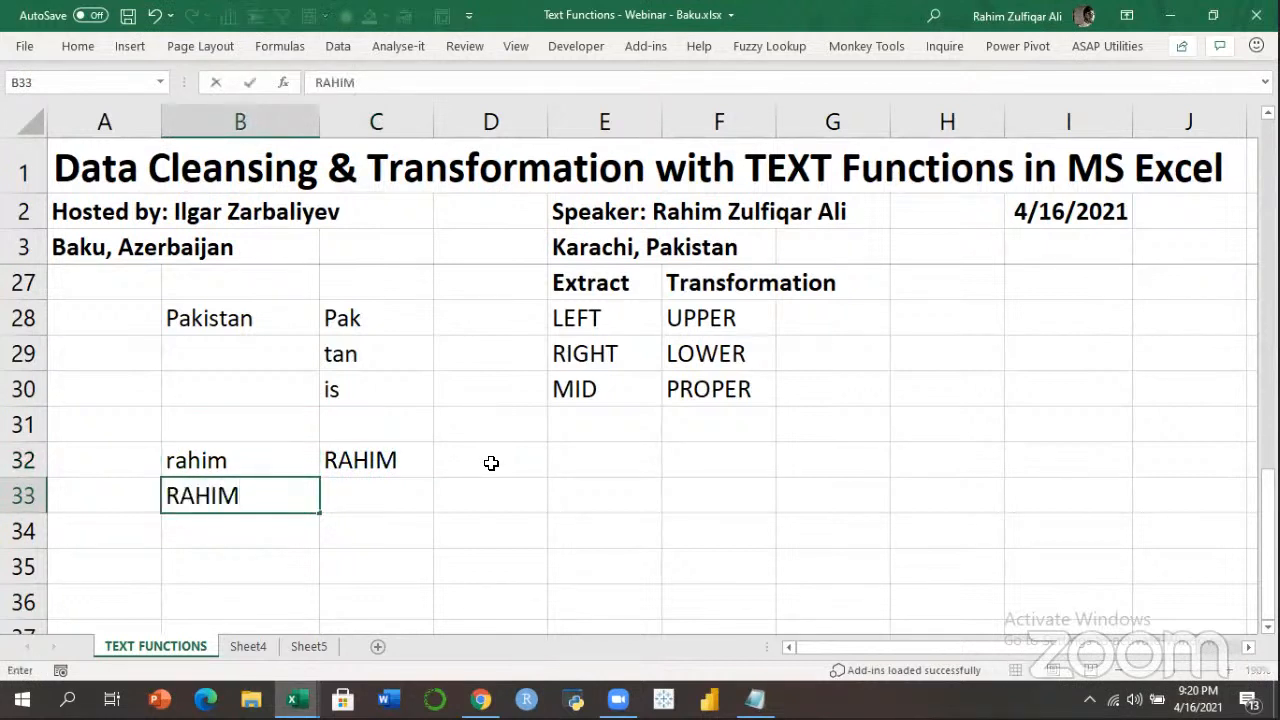
{"action": "key", "text": "Tab"}
{"action": "type", "text": "=LOWER("}
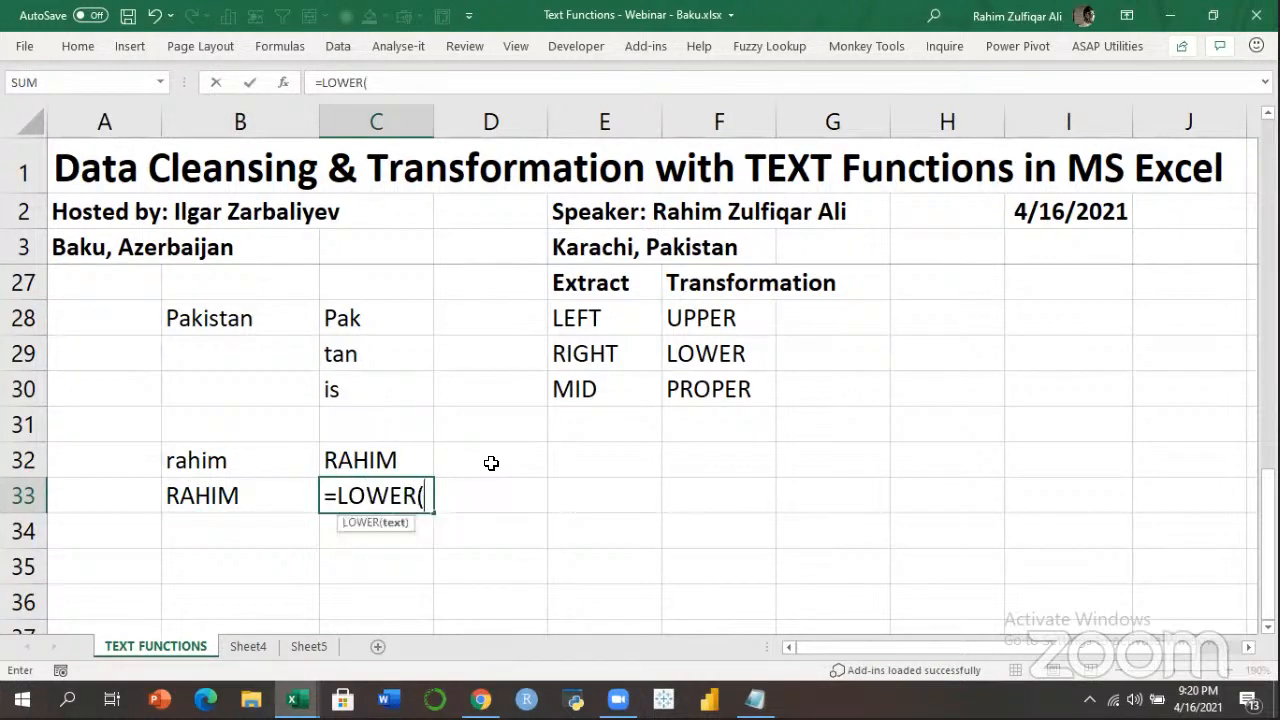
{"action": "key", "text": "Left"}
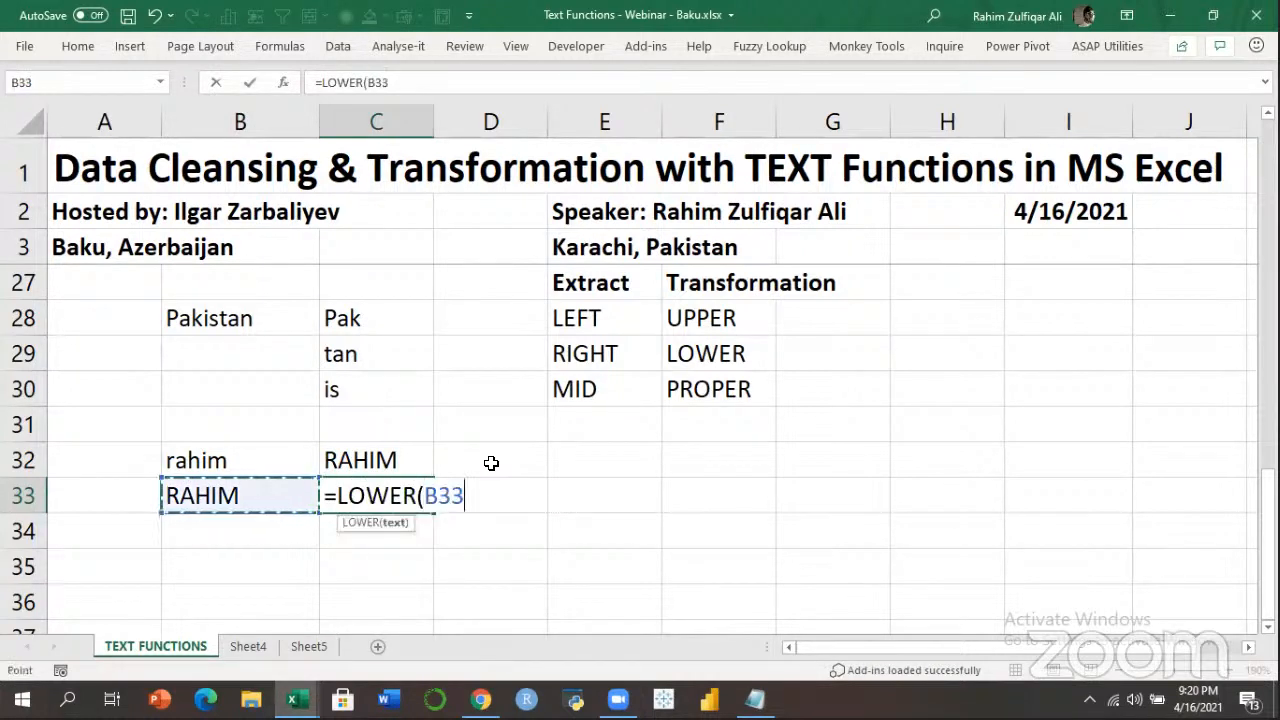
{"action": "type", "text": ")"}
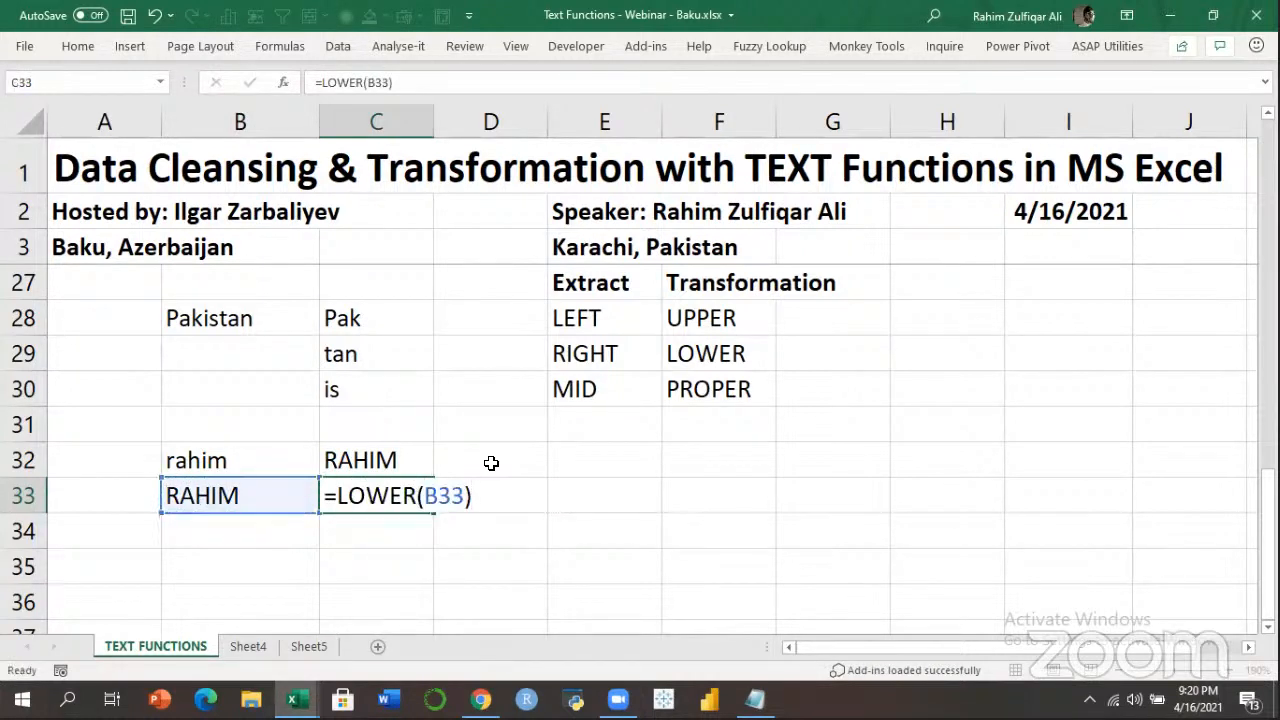
{"action": "key", "text": "Return"}
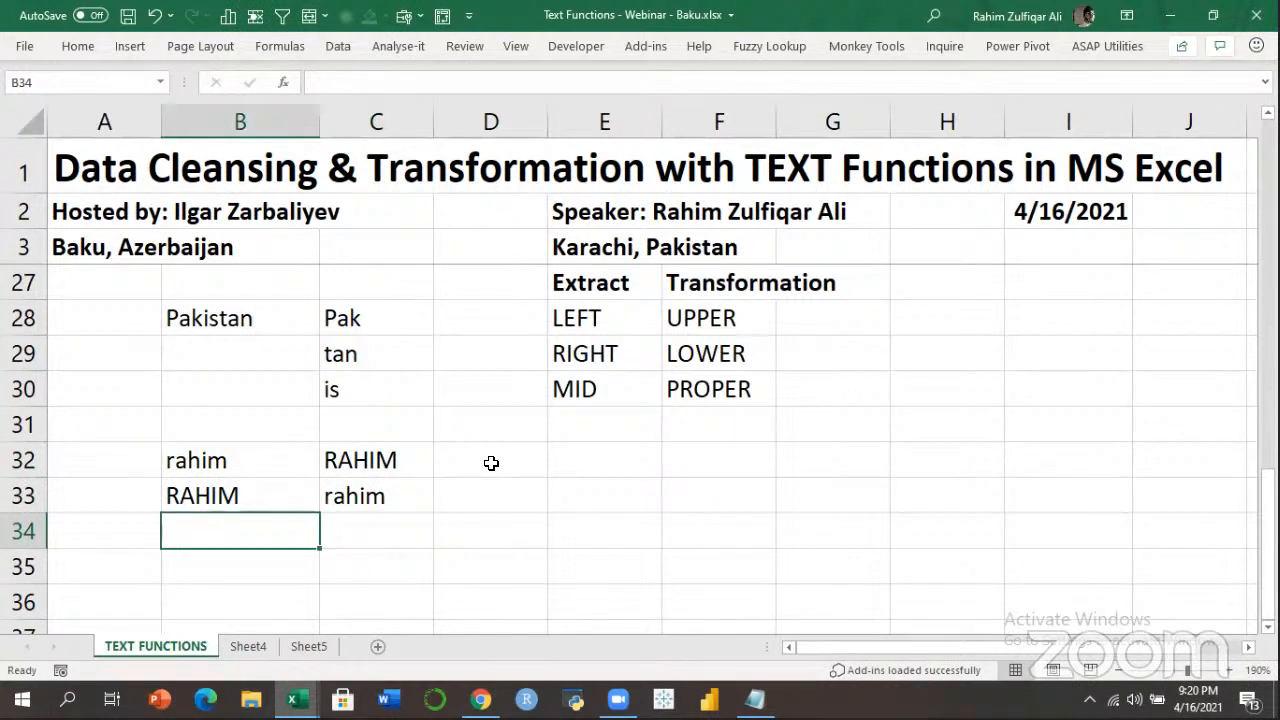
Enter the capitalised name in B34 and =PROPER(B34) in C34, then review it.
{"action": "type", "text": "RAHIM"}
{"action": "key", "text": "Tab"}
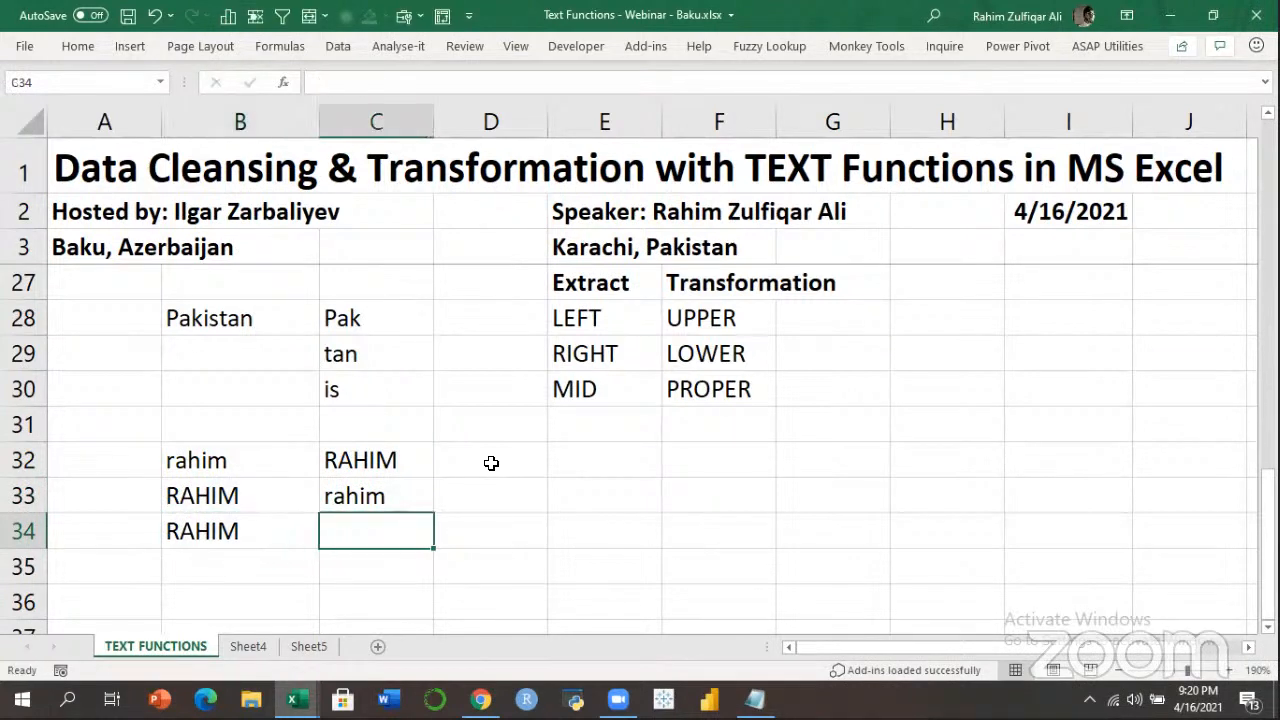
{"action": "type", "text": "="}
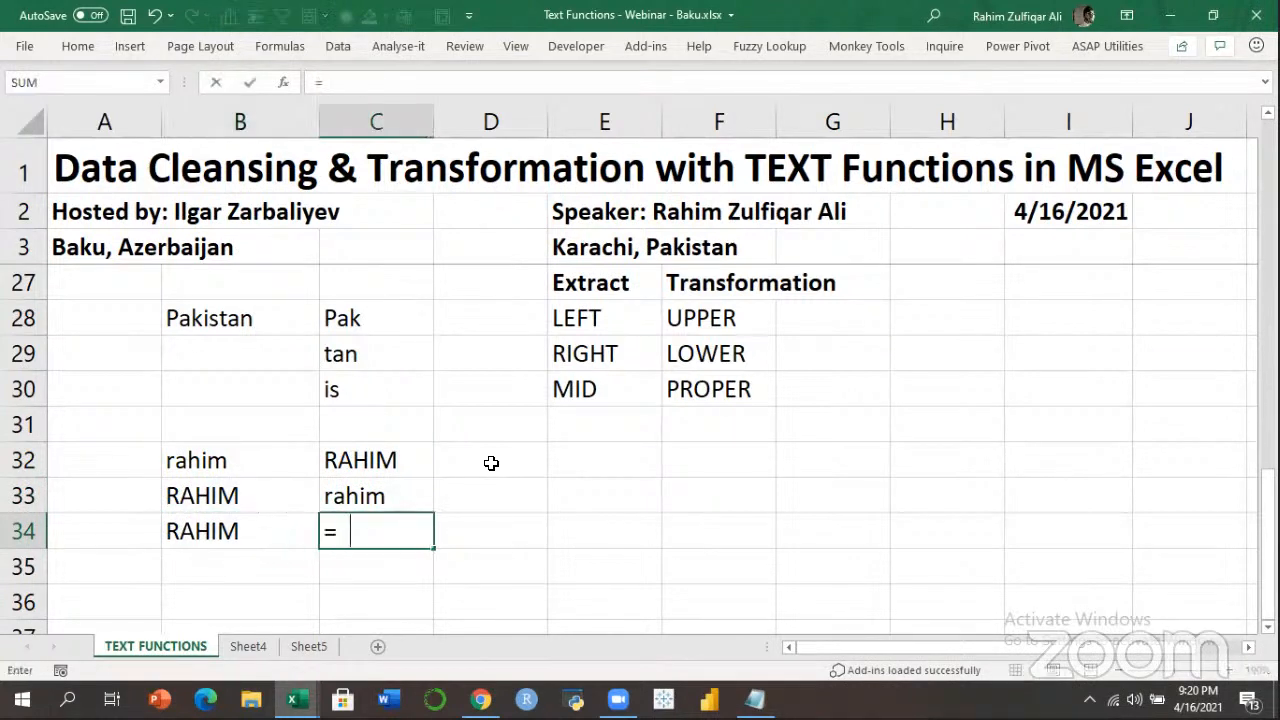
{"action": "type", "text": "PROP"}
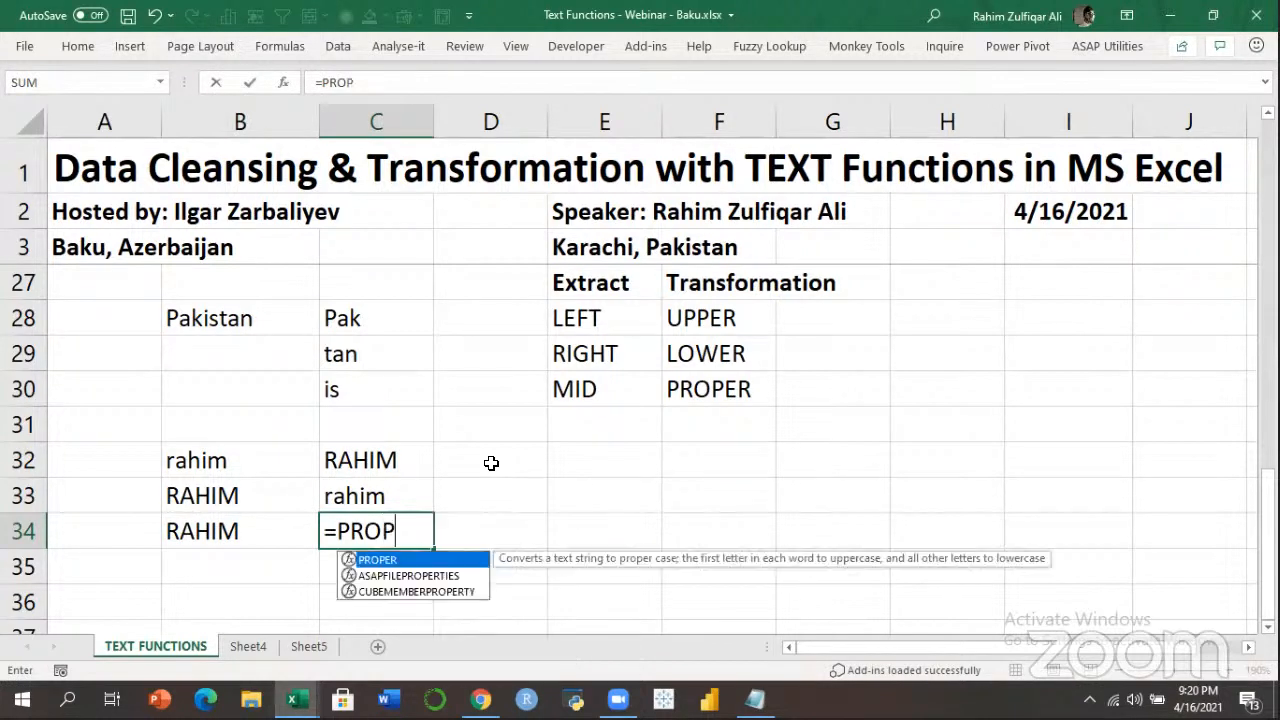
{"action": "key", "text": "Tab"}
{"action": "key", "text": "Left"}
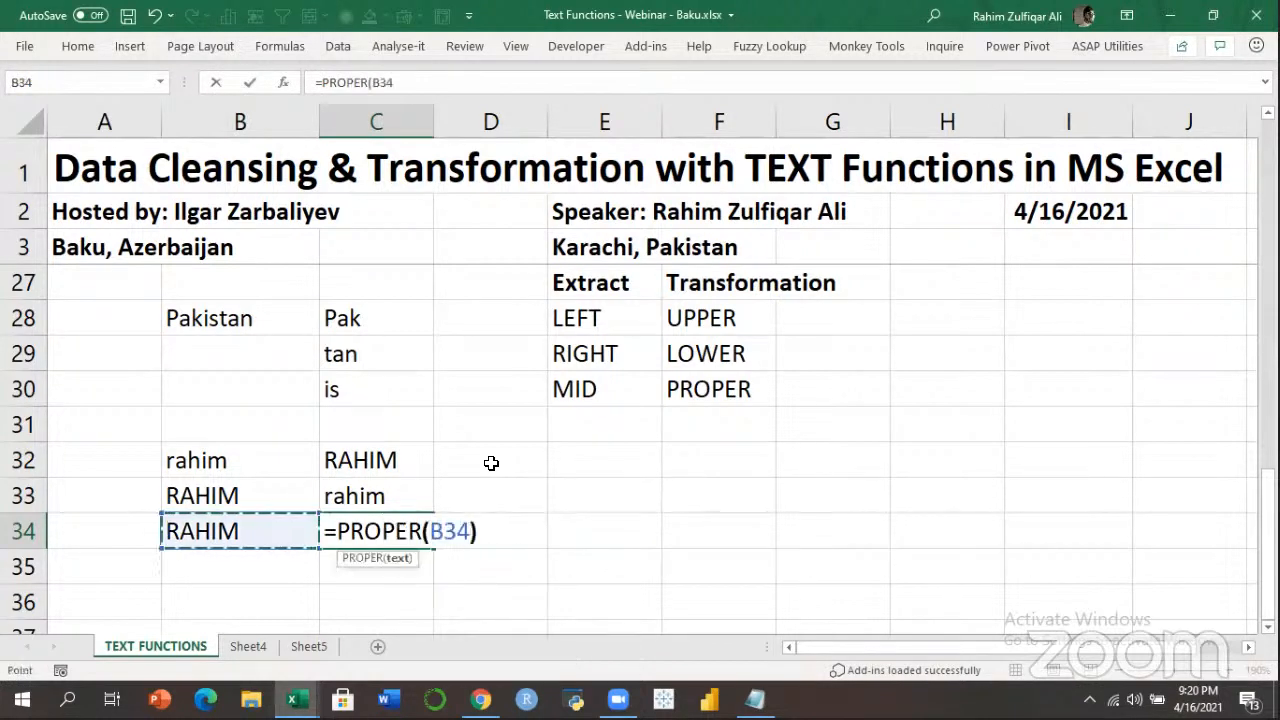
{"action": "type", "text": ")"}
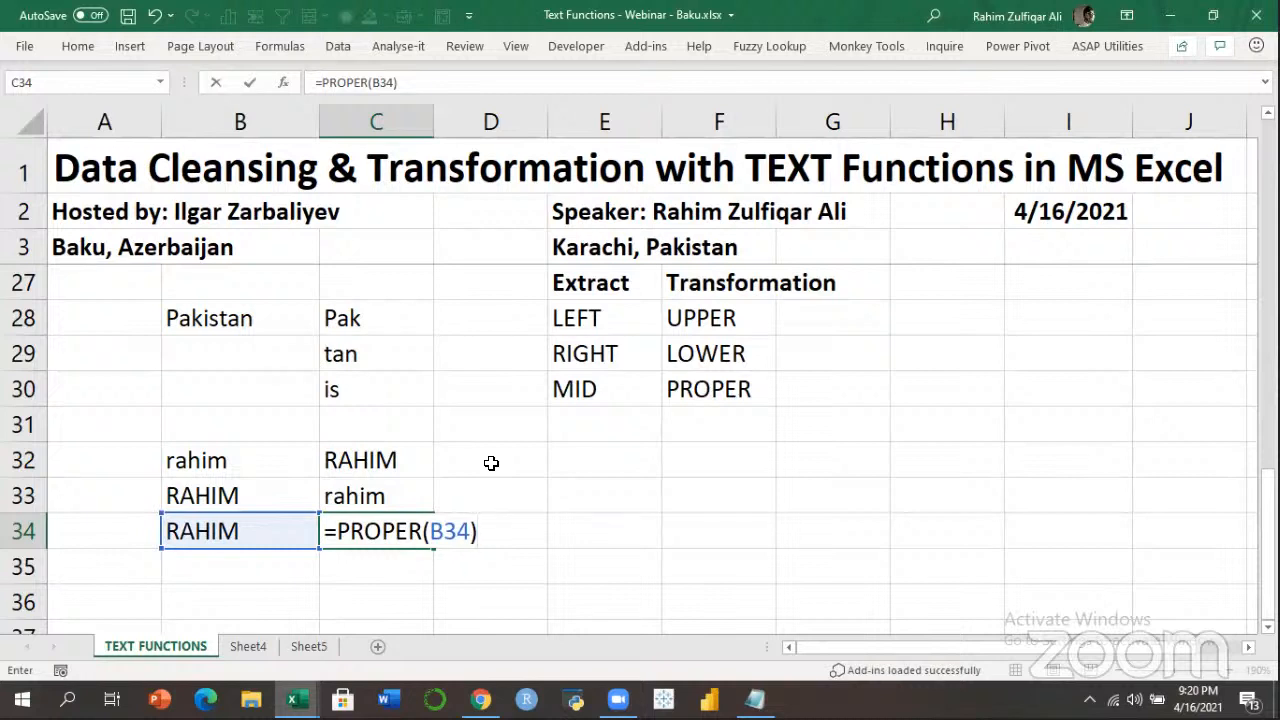
{"action": "key", "text": "Return"}
{"action": "key", "text": "Up"}
{"action": "key", "text": "Right"}
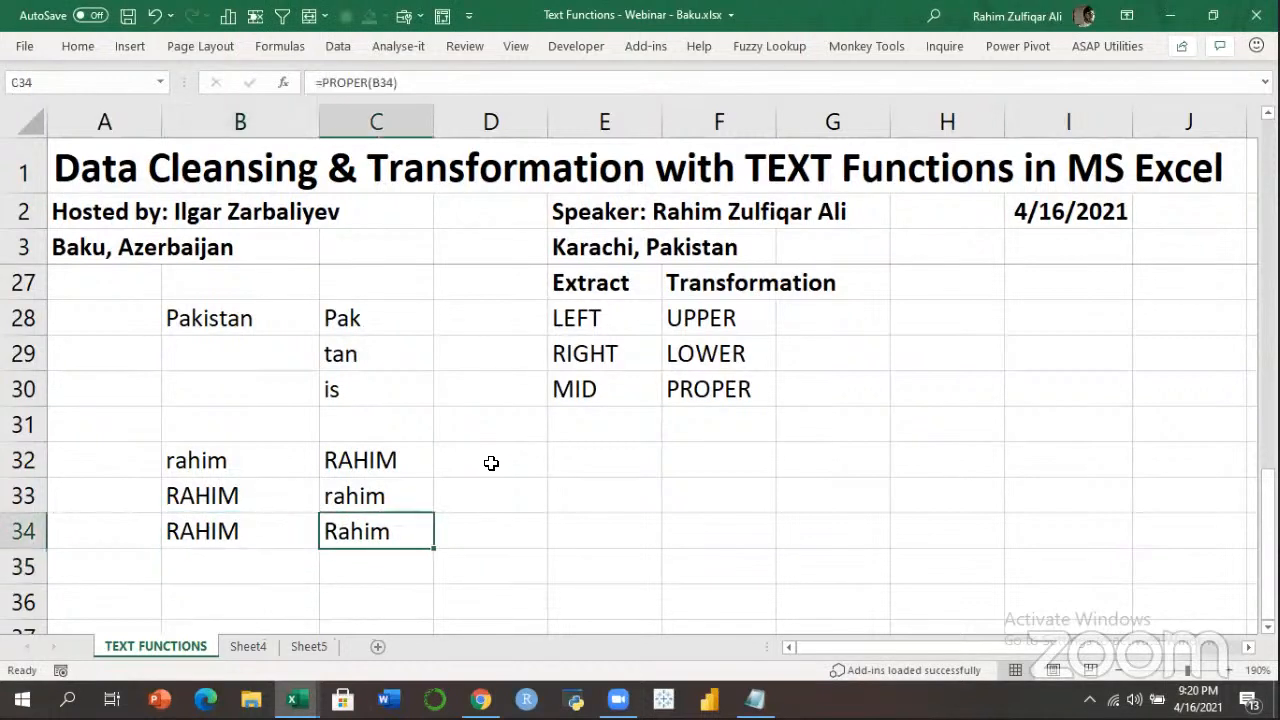
{"action": "key", "text": "F2"}
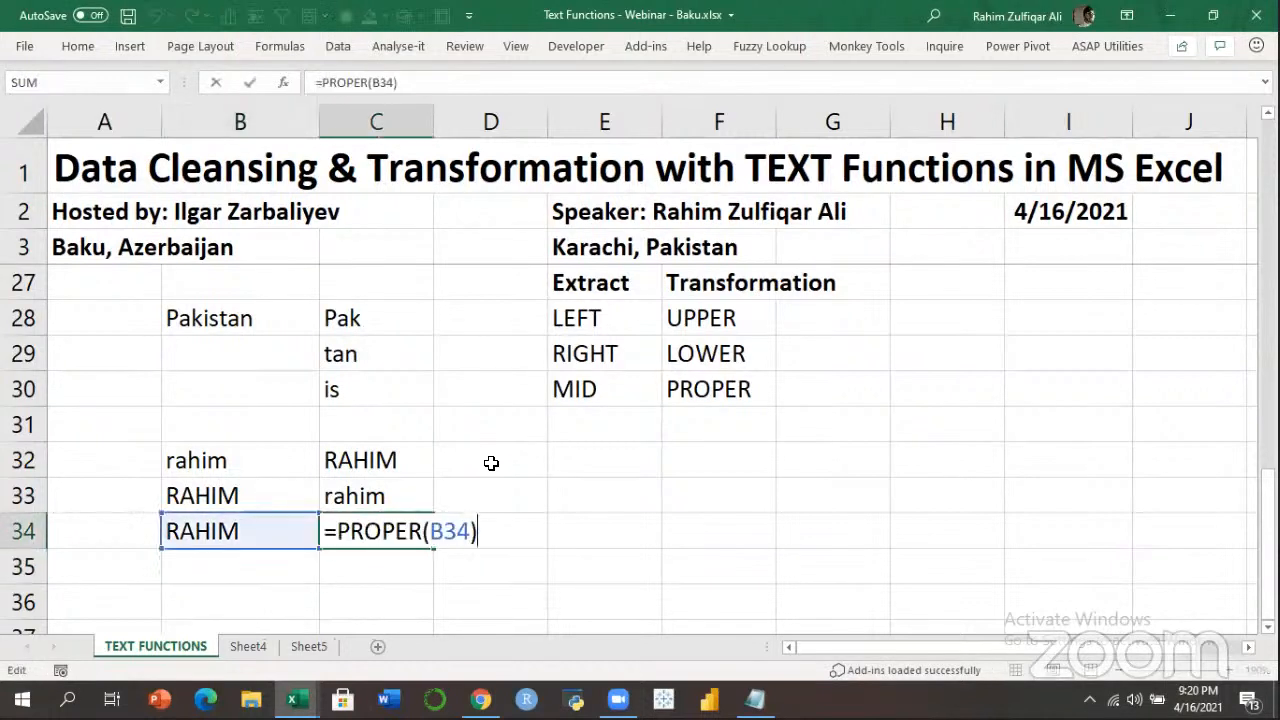
{"action": "key", "text": "Return"}
{"action": "key", "text": "Left"}
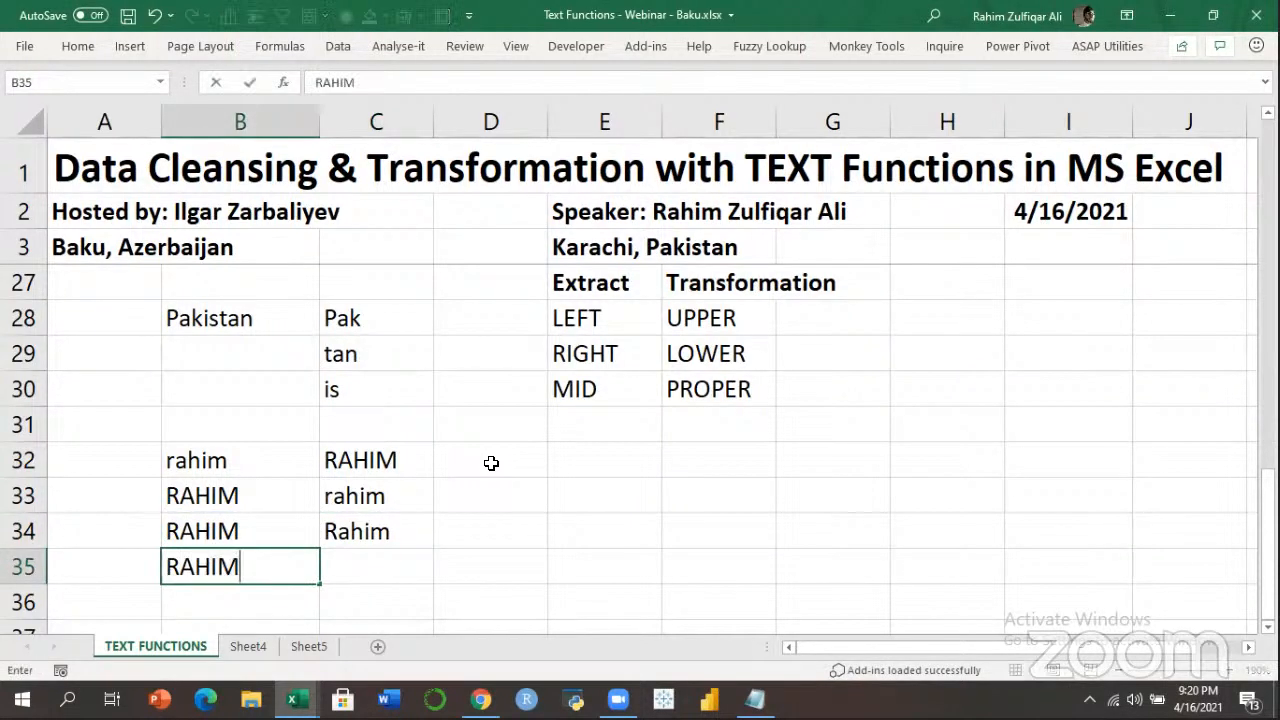
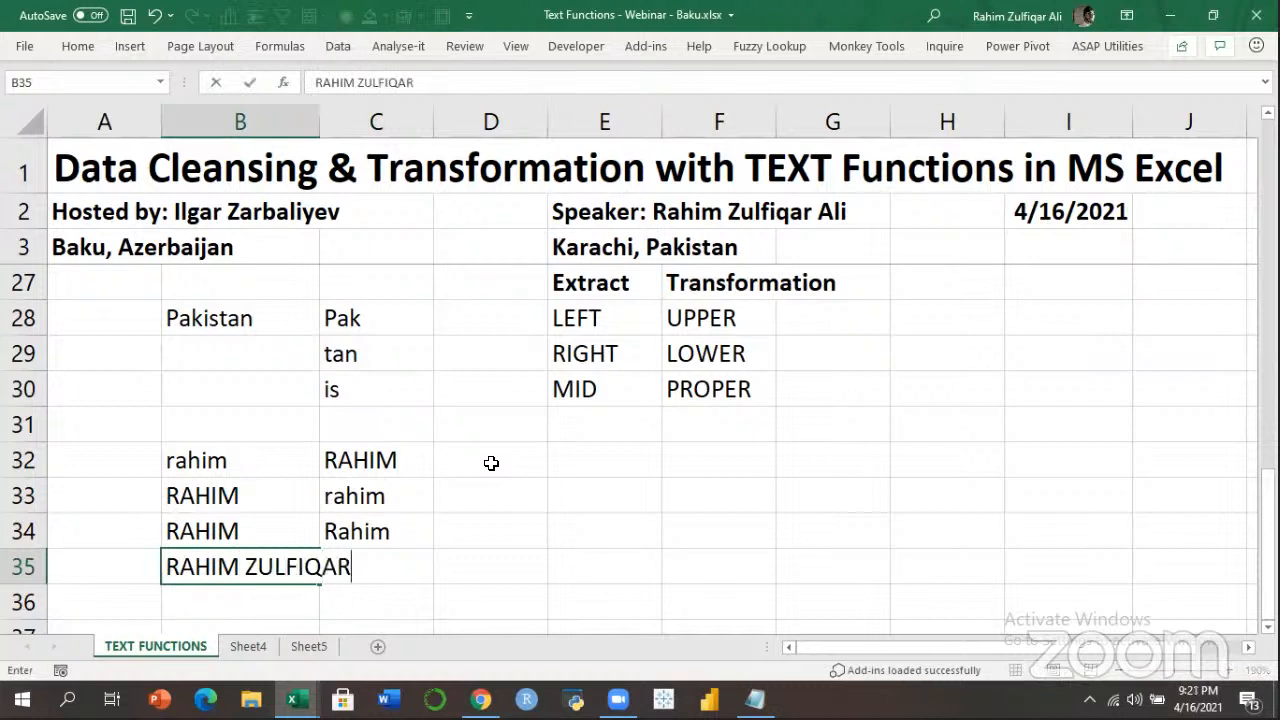
Enter the all-caps full name in B35 and widen column B to fit it.
{"action": "key", "text": "Return"}
{"action": "key", "text": "Up"}
{"action": "key", "text": "Right"}
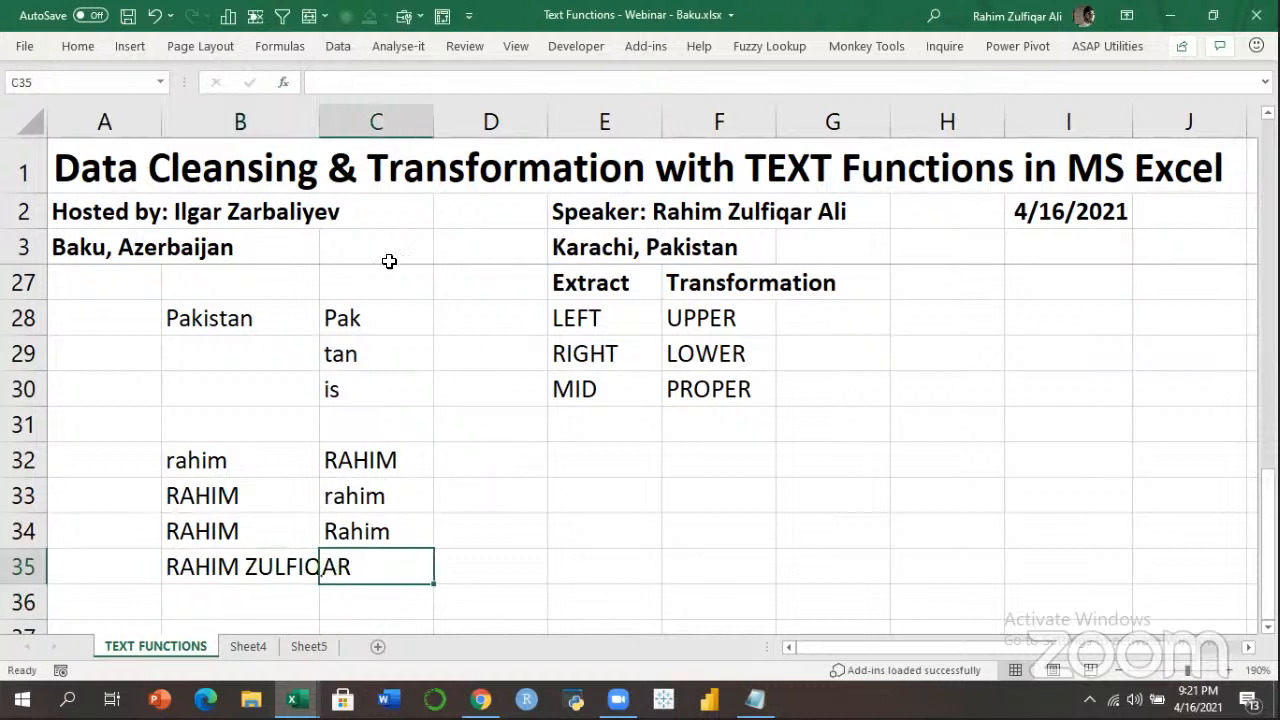
{"action": "left_click_drag", "start_coordinate": [320, 122], "coordinate": [370, 128]}
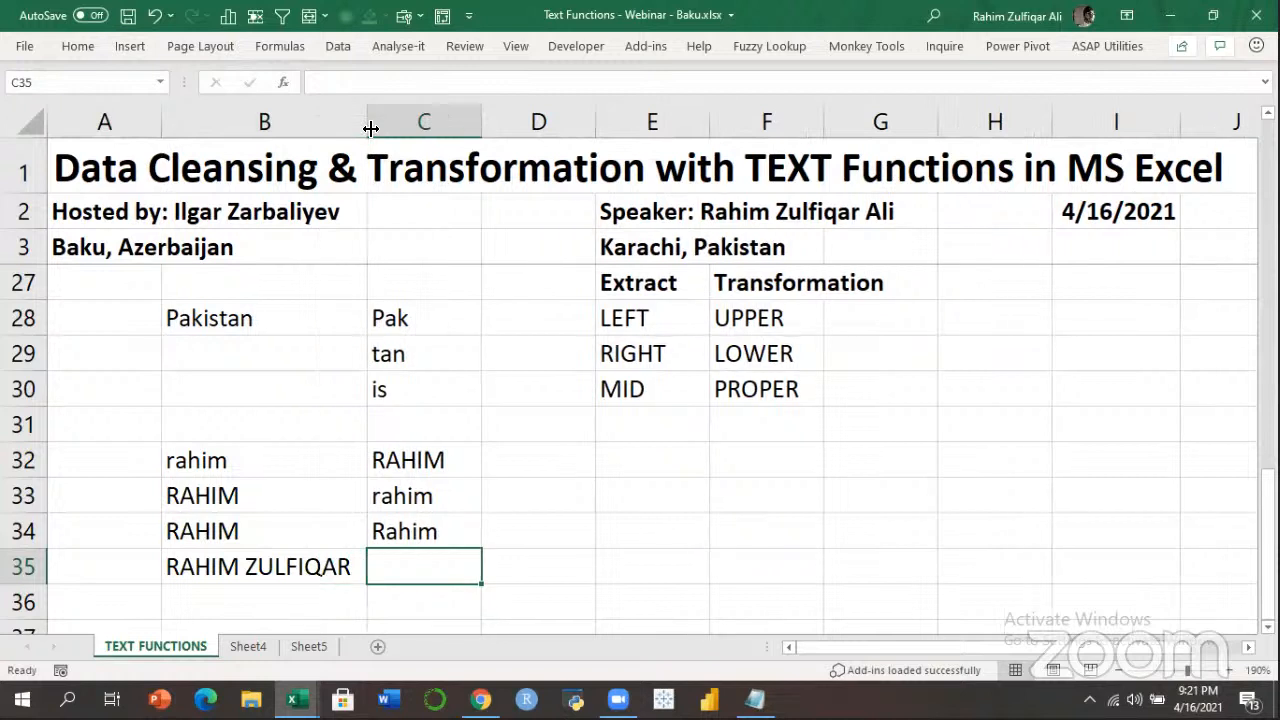
Put =PROPER(B35) in C35, then select the empty cell under PROPER.
{"action": "type", "text": "=PROPER("}
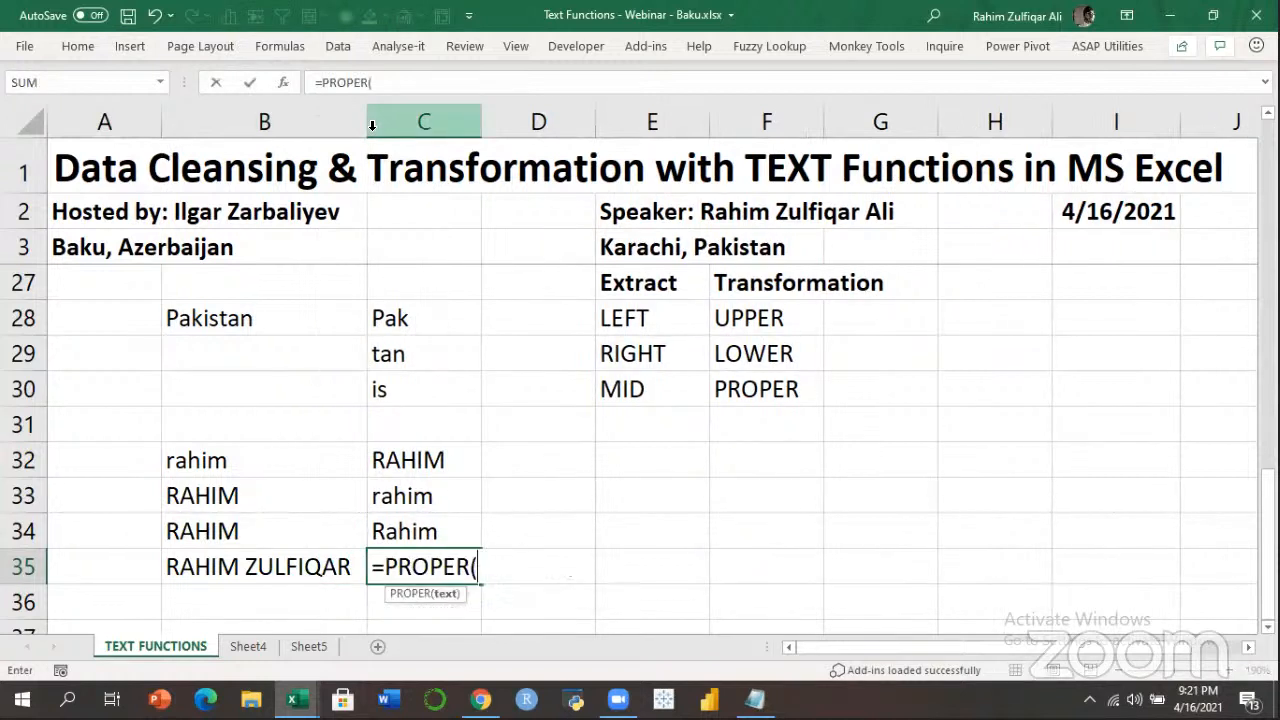
{"action": "key", "text": "Left"}
{"action": "type", "text": ")"}
{"action": "key", "text": "Return"}
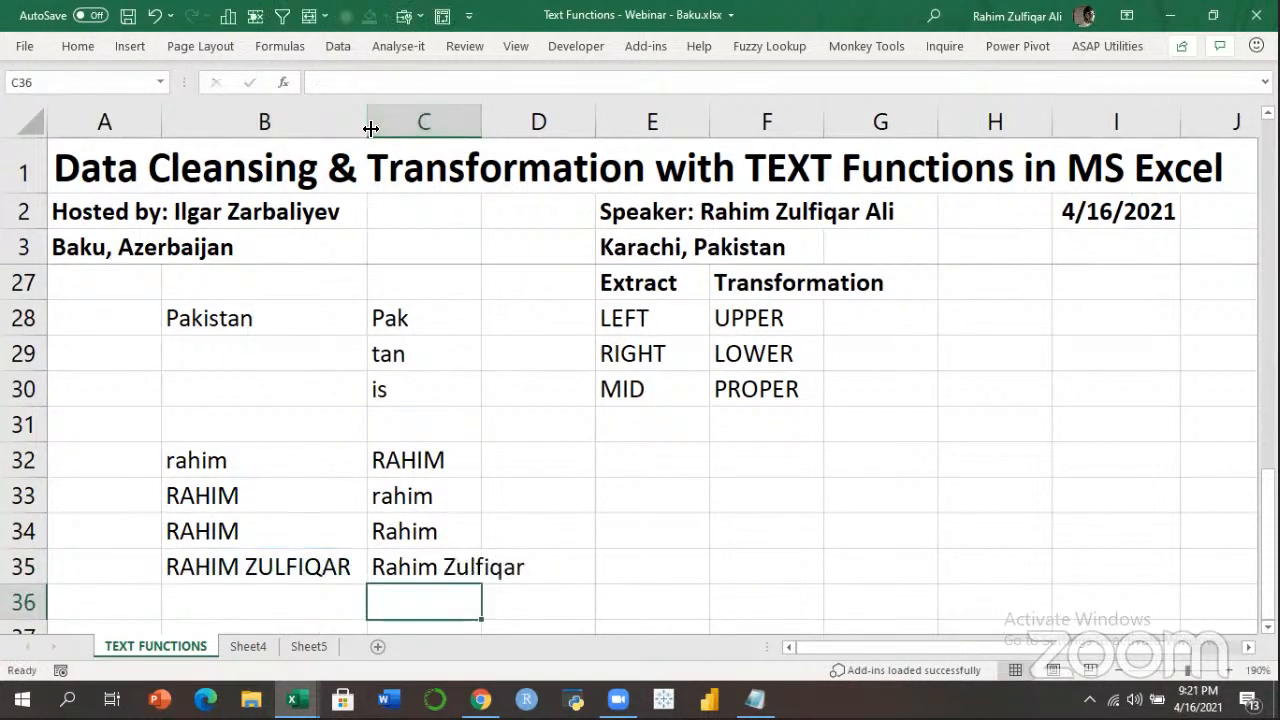
{"action": "key", "text": "Up"}
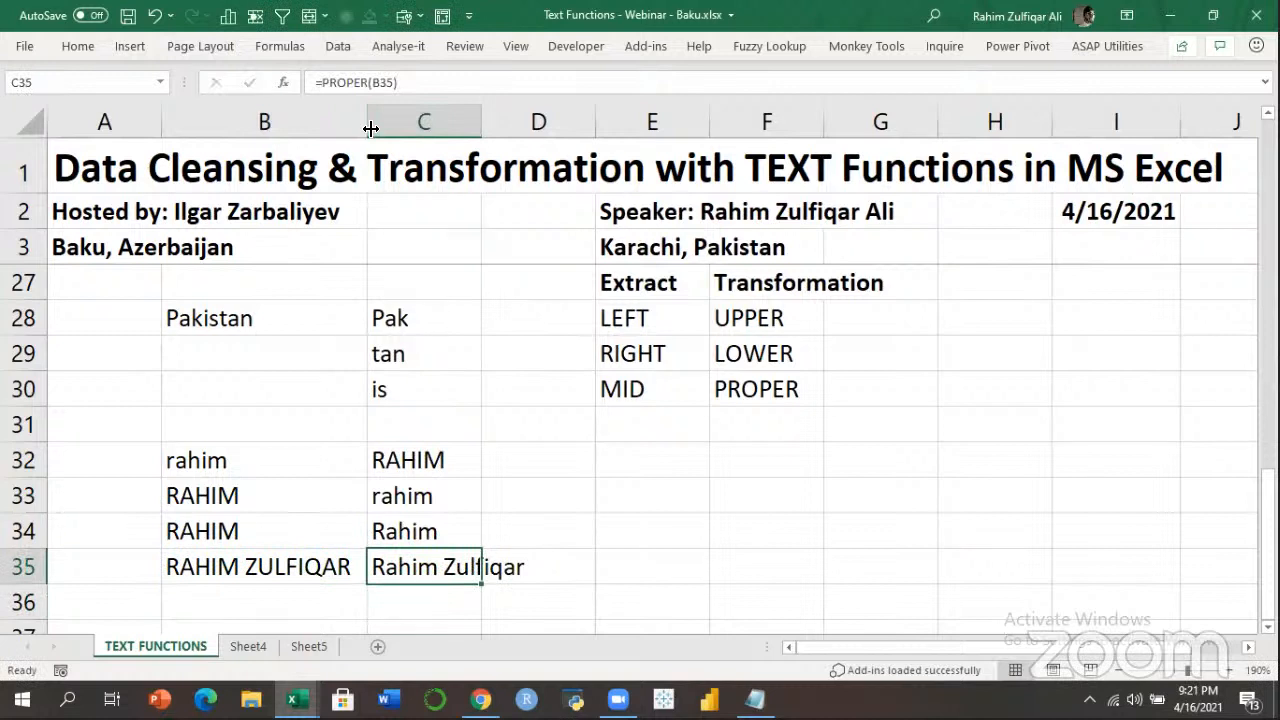
{"action": "key", "text": "Up"}
{"action": "key", "text": "Up"}
{"action": "key", "text": "Up"}
{"action": "key", "text": "Up"}
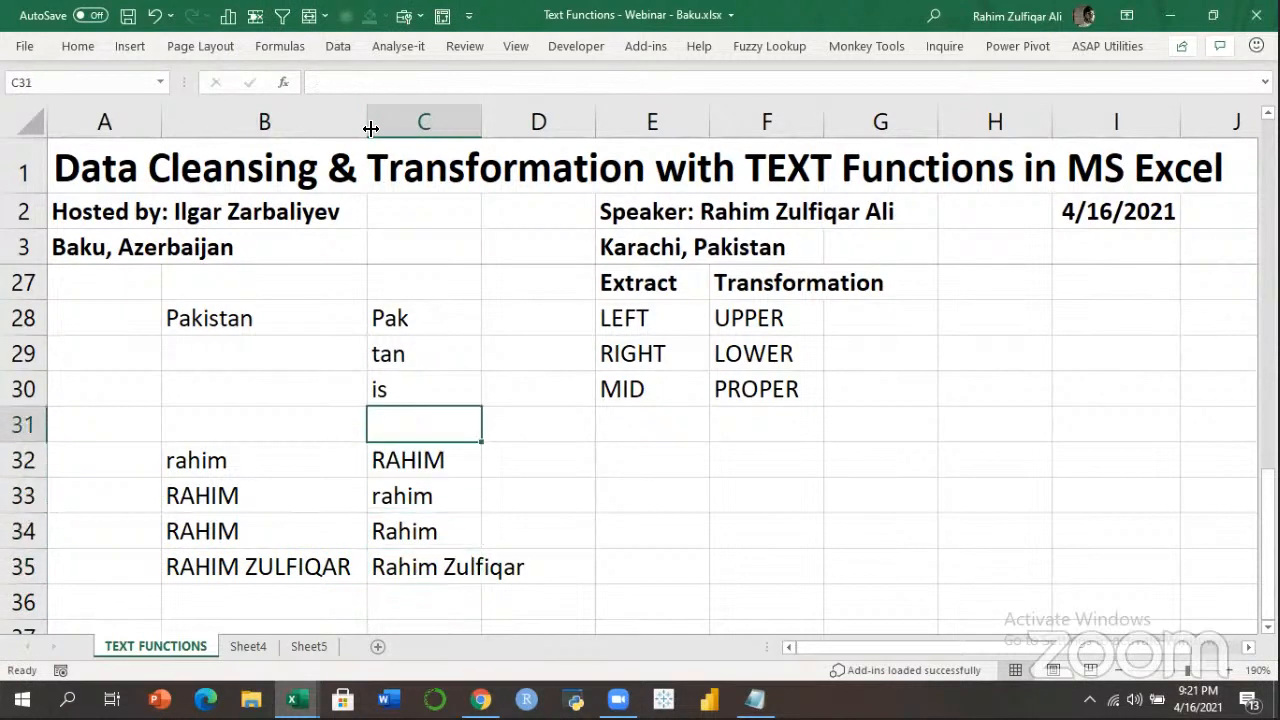
{"action": "key", "text": "Right"}
{"action": "key", "text": "Right"}
{"action": "key", "text": "Right"}
{"action": "key", "text": "Down"}
{"action": "key", "text": "Down"}
{"action": "key", "text": "Left"}
{"action": "key", "text": "Up"}
{"action": "key", "text": "Up"}
{"action": "key", "text": "Right"}
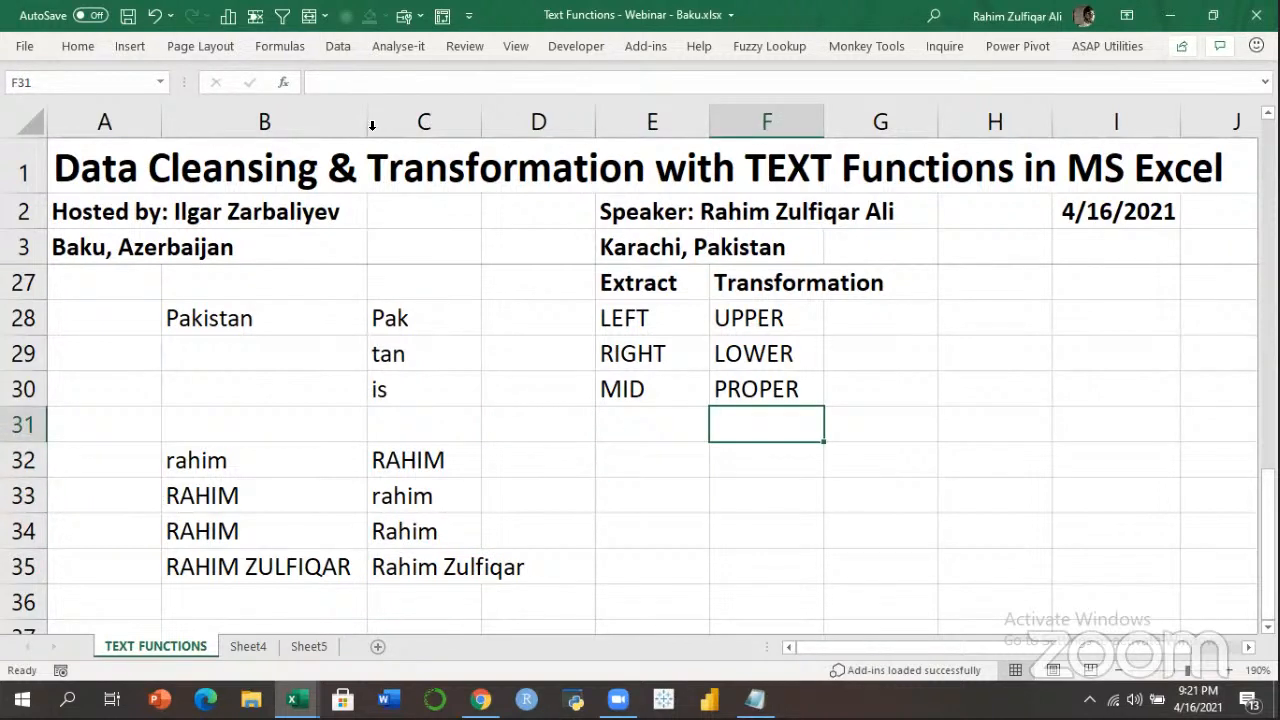
Add a CONCATENATE label in F31 under PROPER in the Transformation list.
{"action": "type", "text": "CONCATENATE"}
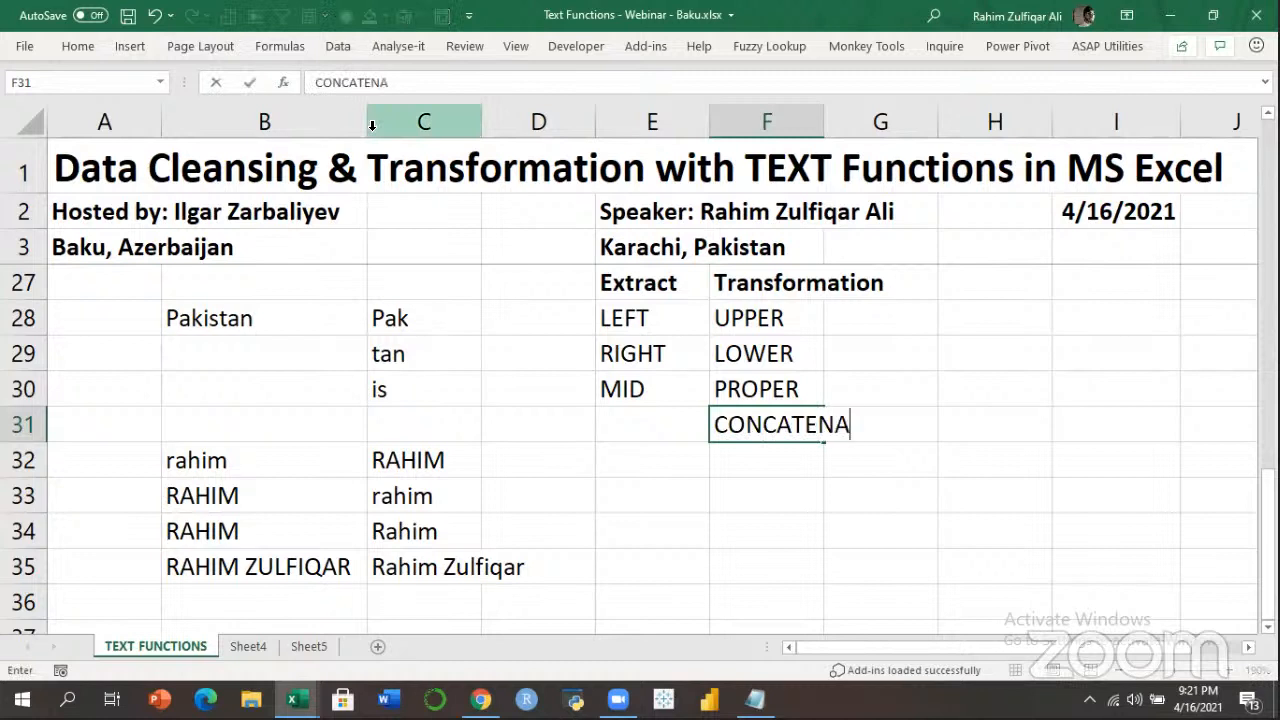
{"action": "key", "text": "Return"}
{"action": "key", "text": "Down"}
{"action": "key", "text": "Down"}
{"action": "key", "text": "Left"}
{"action": "key", "text": "Up"}
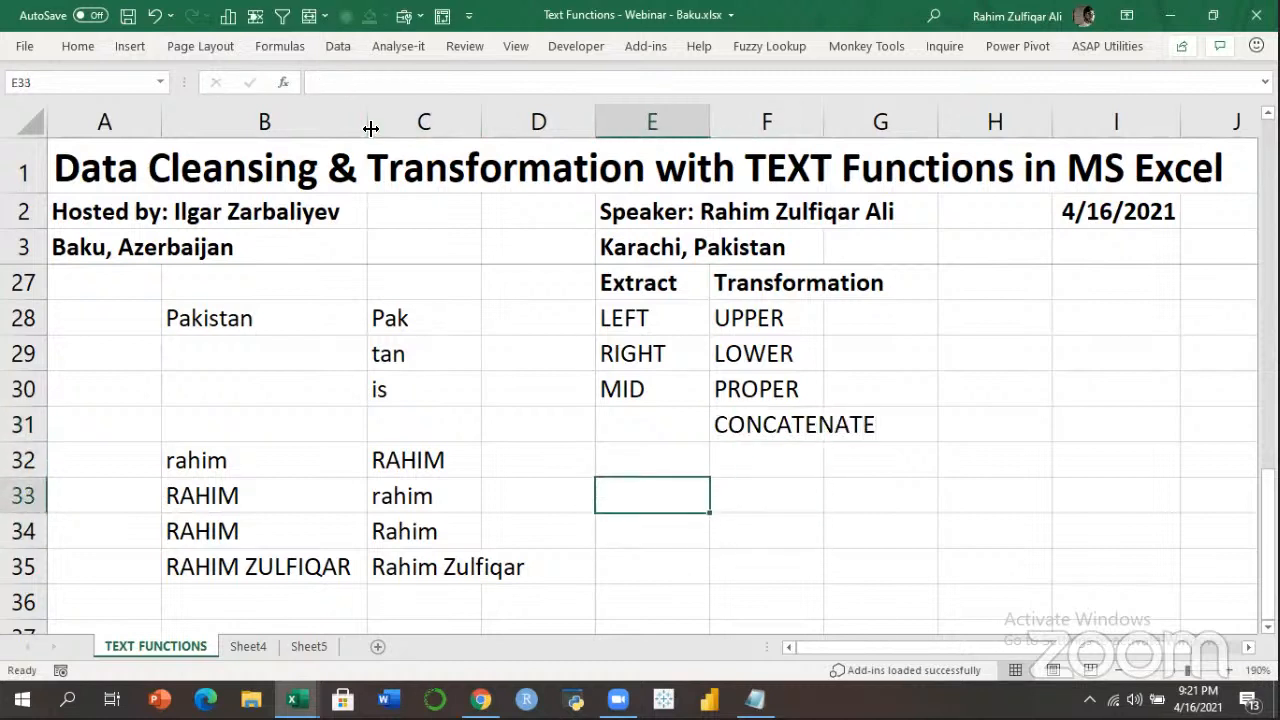
{"action": "key", "text": "Down"}
{"action": "key", "text": "Down"}
{"action": "key", "text": "Down"}
{"action": "key", "text": "Up"}
{"action": "key", "text": "Up"}
{"action": "key", "text": "Up"}
Type the first name into E33 and the surname into F33, then select E34.
{"action": "key", "text": "Tab"}
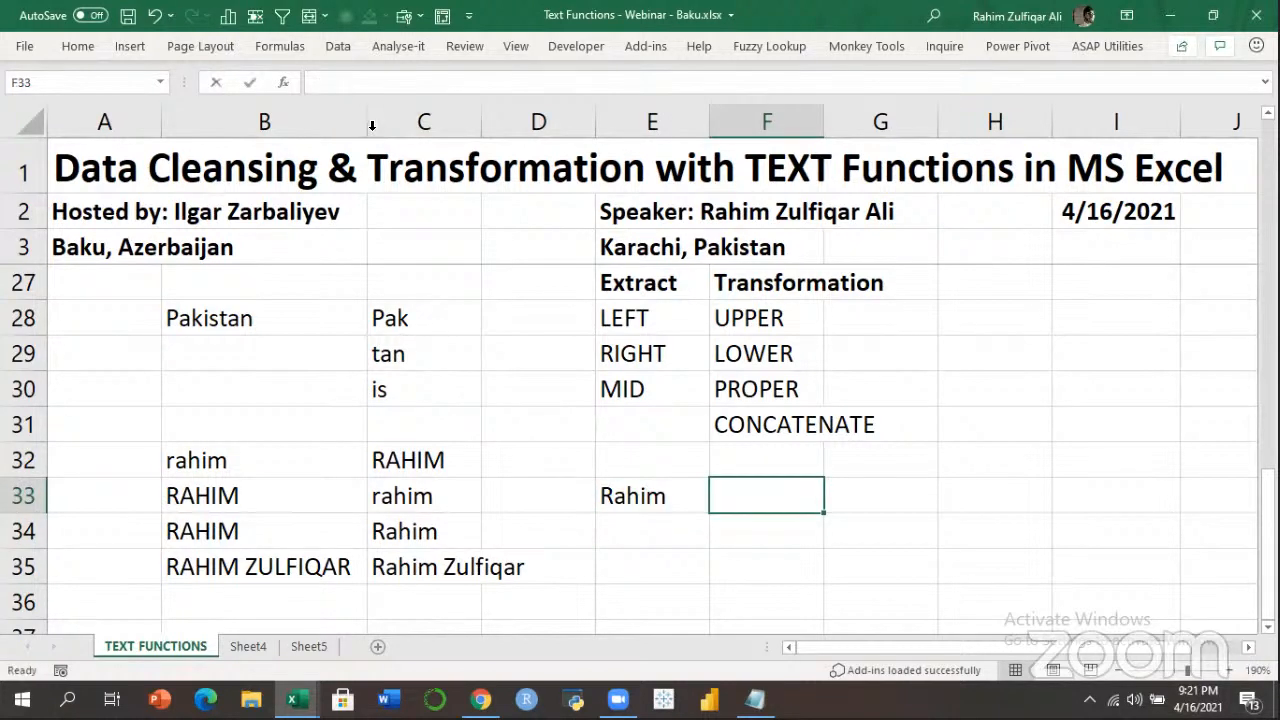
{"action": "key", "text": "Return"}
{"action": "key", "text": "Up"}
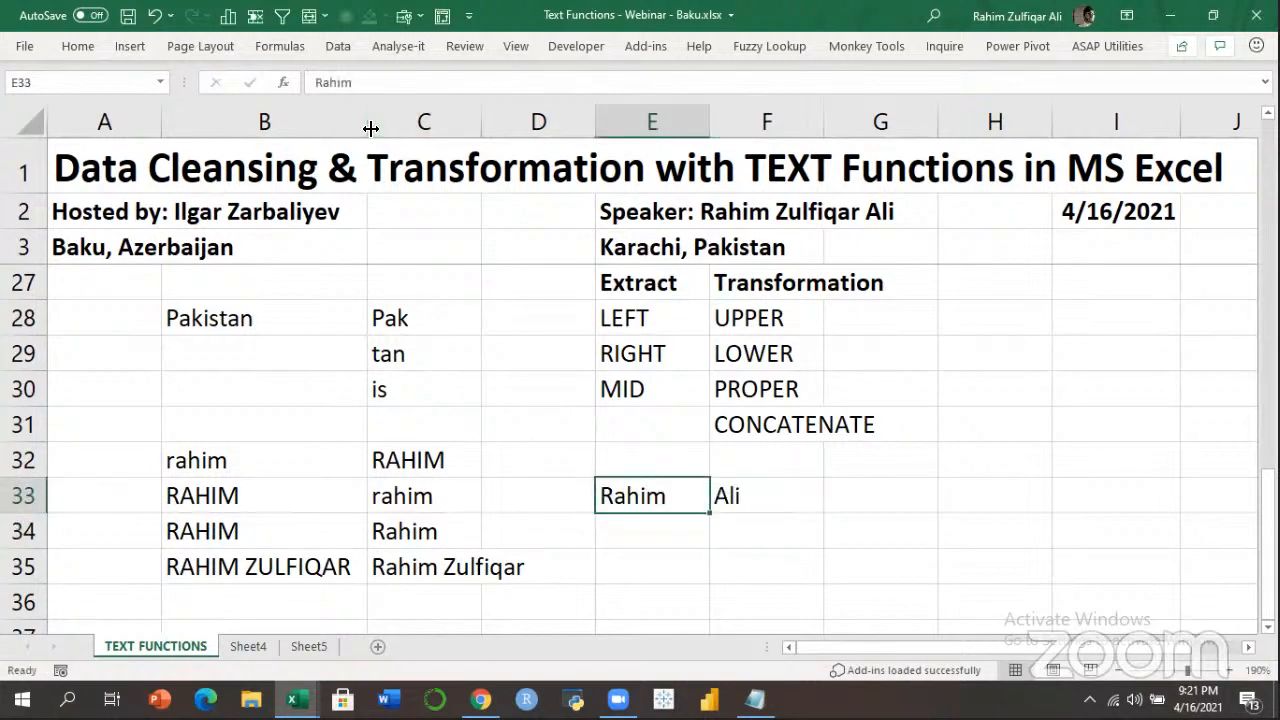
{"action": "key", "text": "Right"}
{"action": "key", "text": "Left"}
{"action": "key", "text": "Right"}
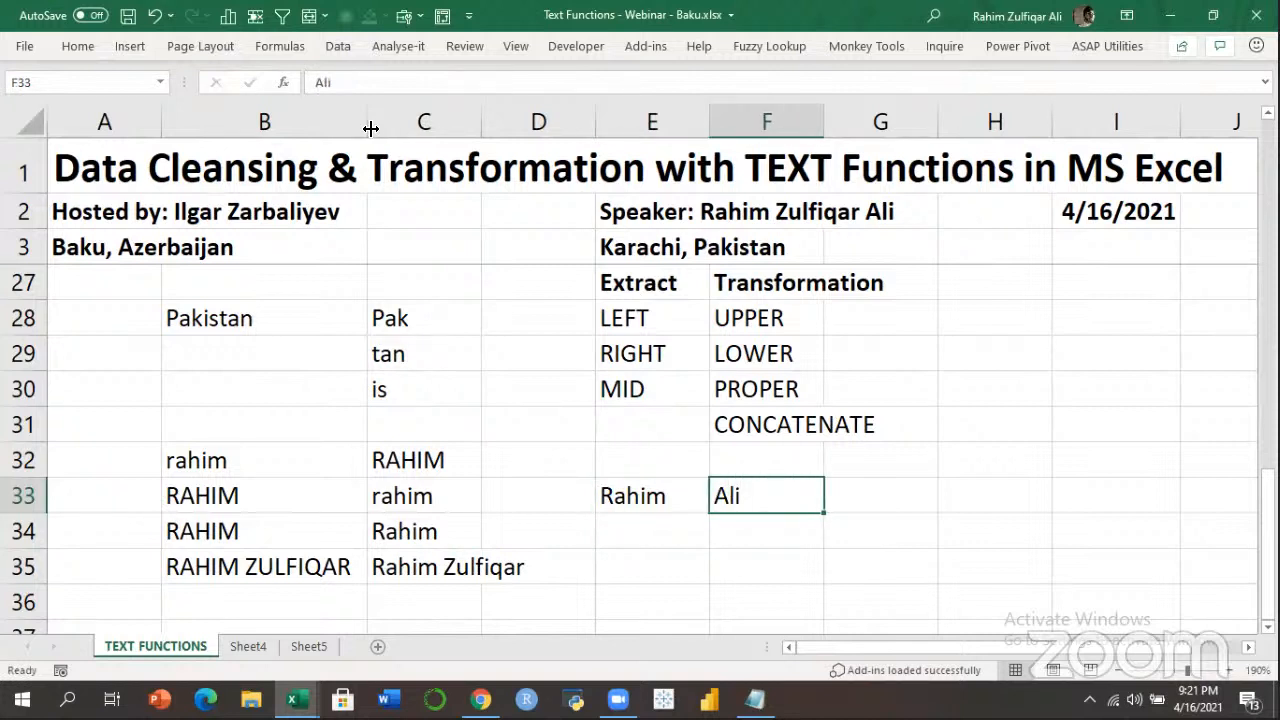
{"action": "key", "text": "Left"}
{"action": "key", "text": "Right"}
{"action": "key", "text": "Down"}
{"action": "key", "text": "Left"}
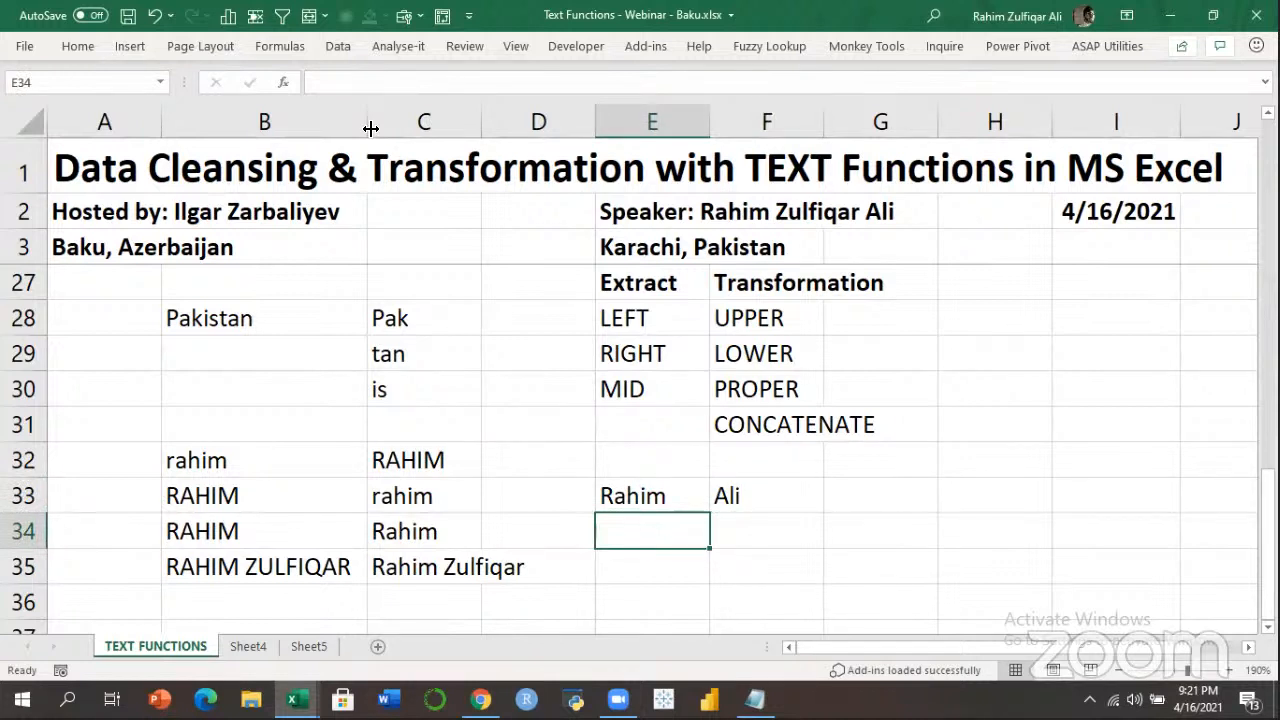
Begin =CONCATENATE(E33, in E34, with E33 as the first argument.
{"action": "type", "text": "=con"}
{"action": "key", "text": "Down"}
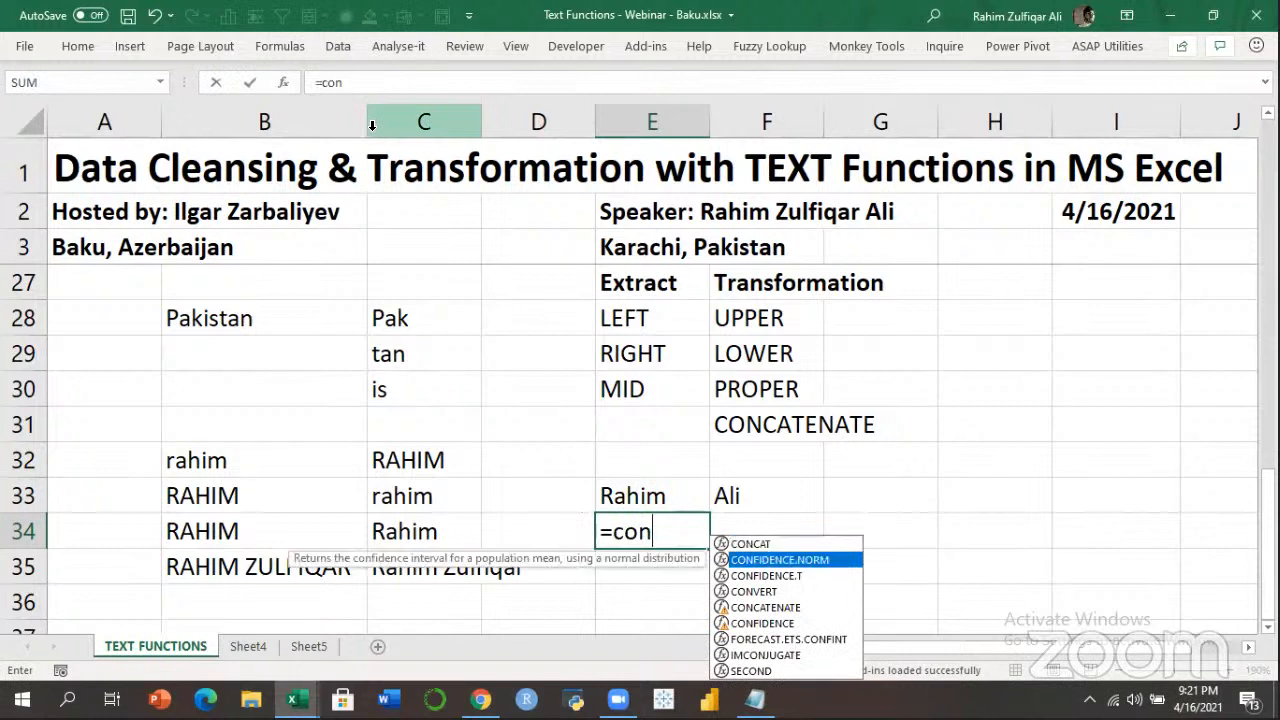
{"action": "key", "text": "Down"}
{"action": "key", "text": "Down"}
{"action": "key", "text": "Down"}
{"action": "key", "text": "Down"}
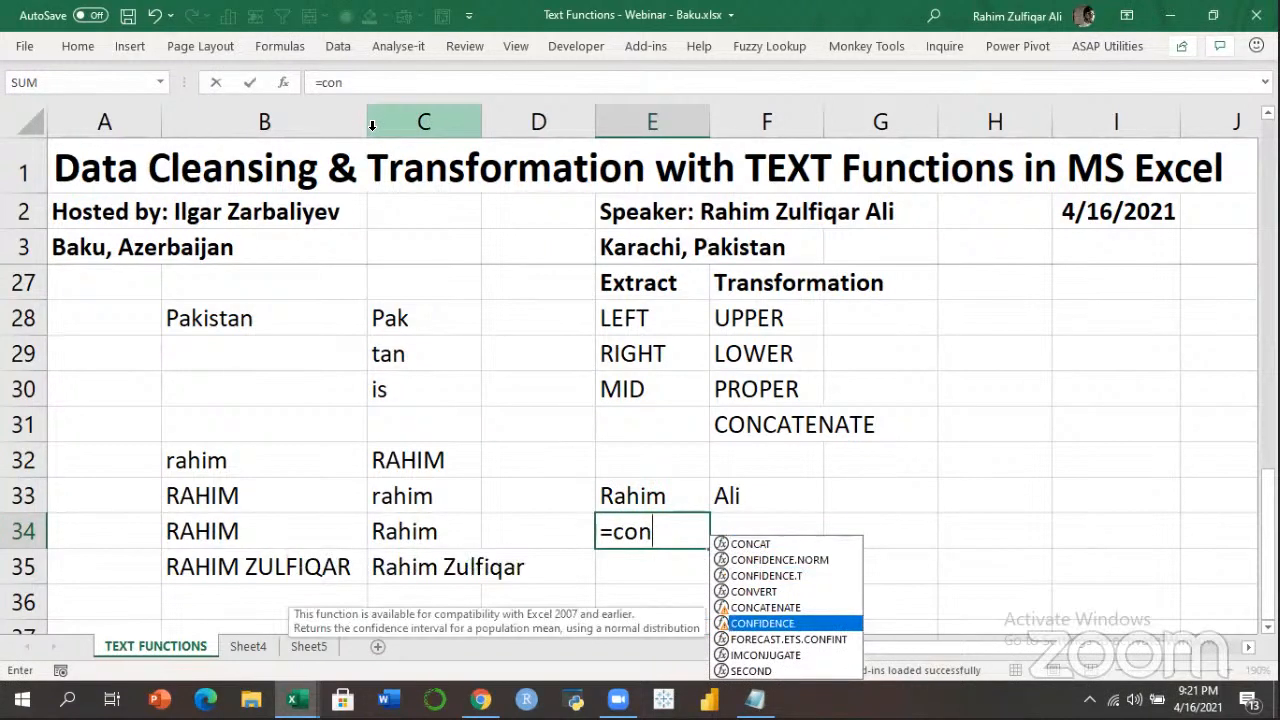
{"action": "type", "text": "ca"}
{"action": "key", "text": "Down"}
{"action": "key", "text": "Tab"}
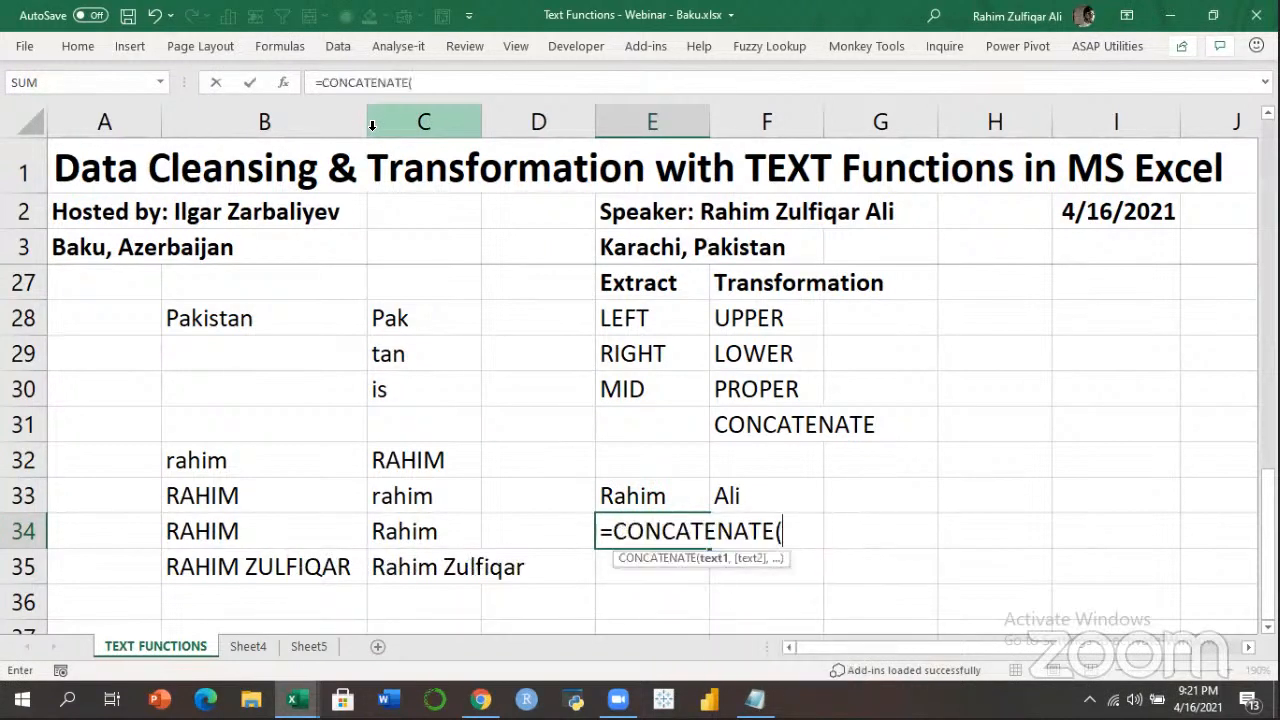
{"action": "key", "text": "Up"}
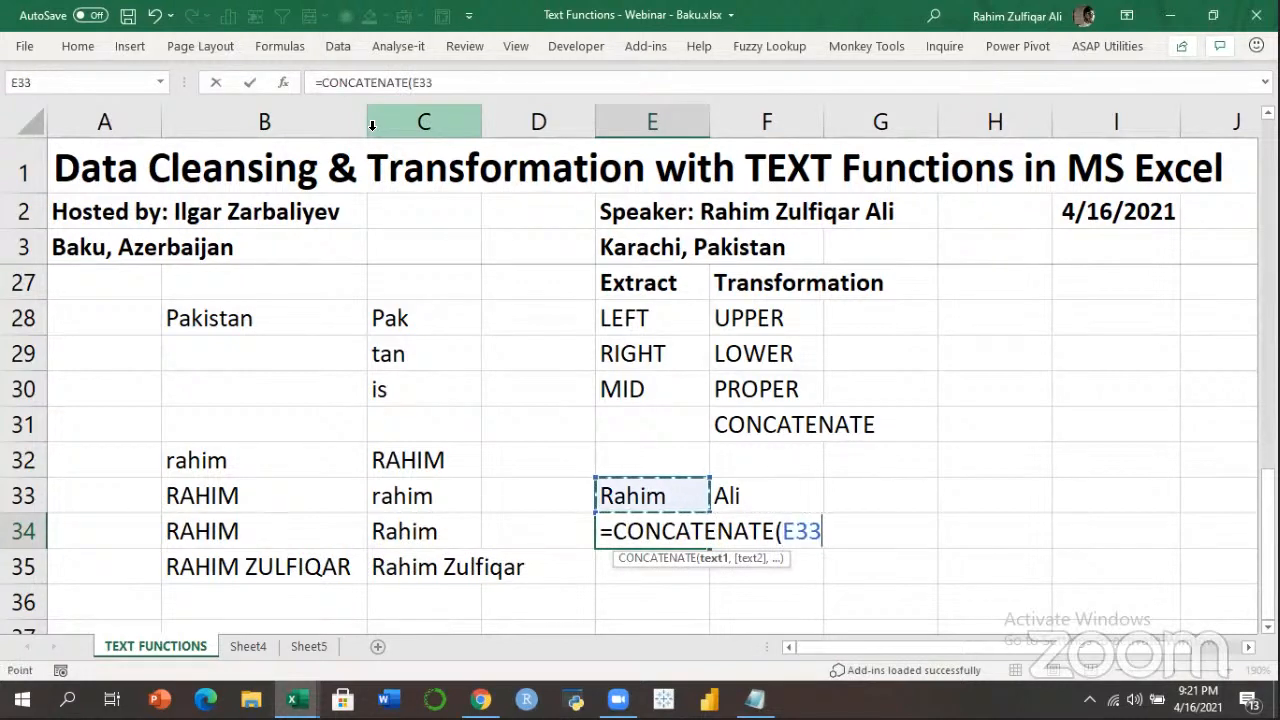
{"action": "type", "text": ","}
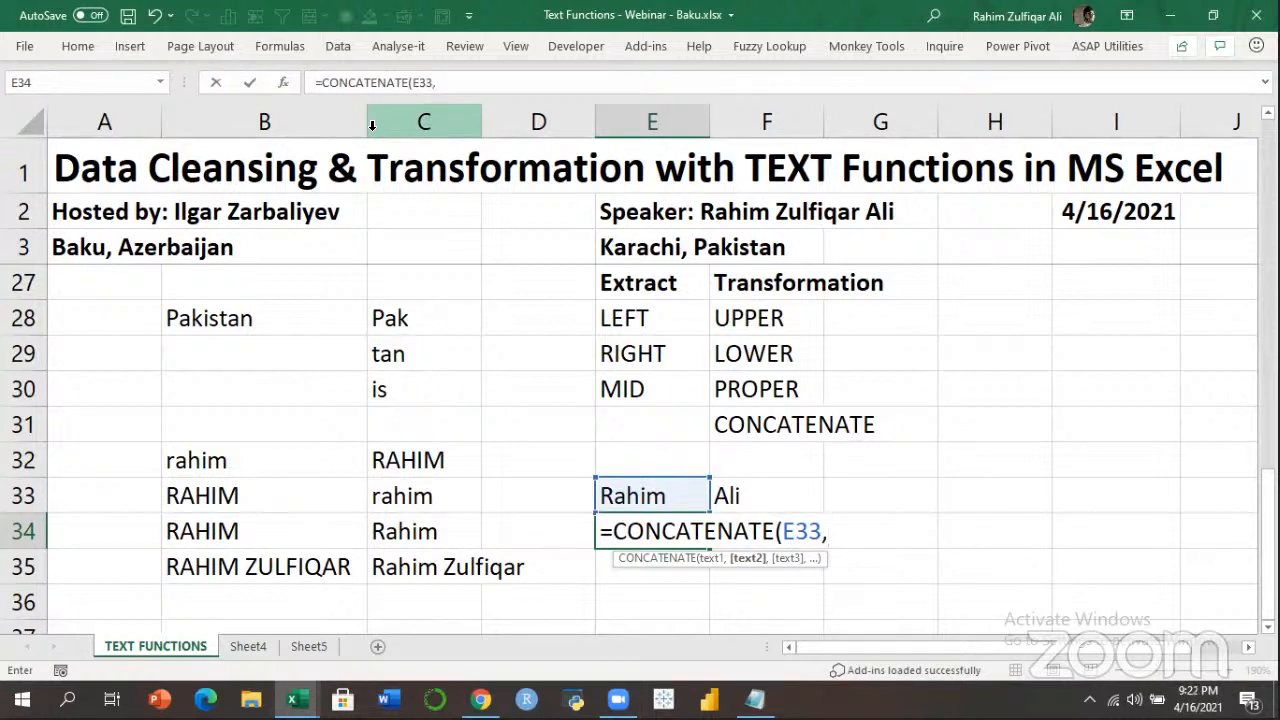
{"action": "type", "text": "\" \","}
{"action": "key", "text": "Up"}
{"action": "key", "text": "Right"}
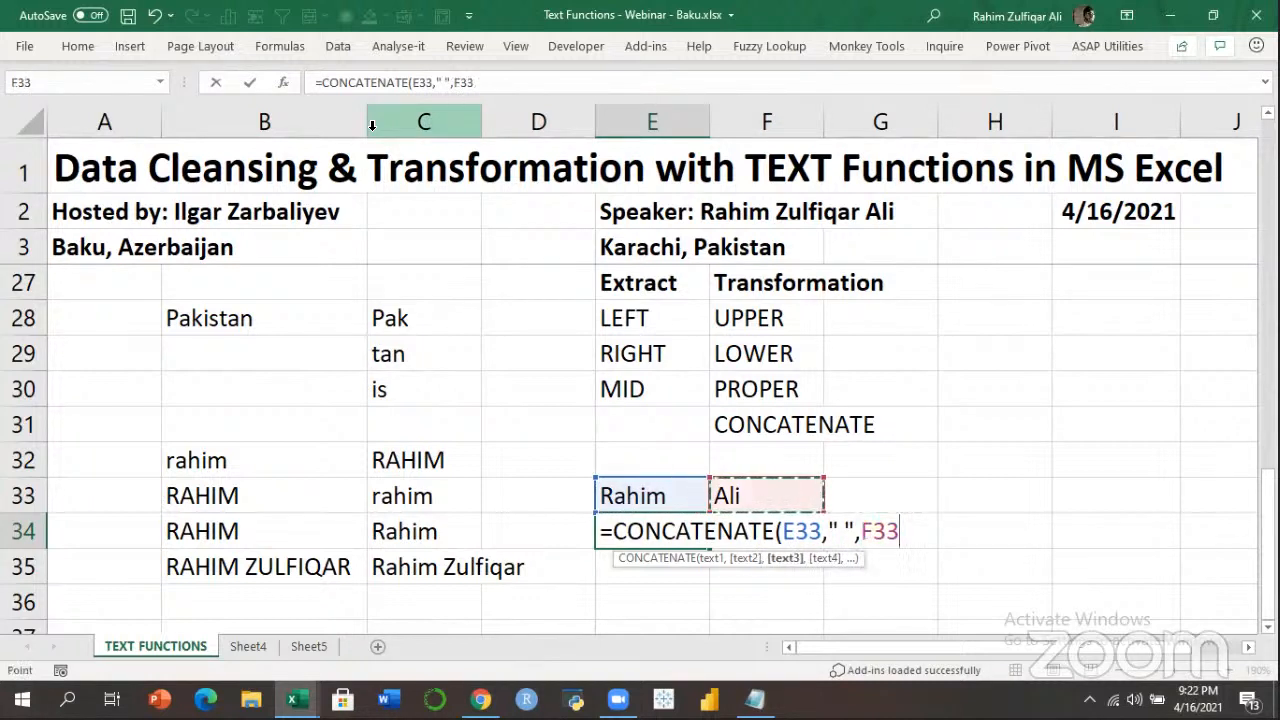
{"action": "key", "text": "Return"}
Return to E34 and reopen its formula to check it, then confirm again.
{"action": "key", "text": "Up"}
{"action": "key", "text": "Up"}
{"action": "key", "text": "Up"}
{"action": "key", "text": "Up"}
{"action": "key", "text": "Up"}
{"action": "key", "text": "Right"}
{"action": "key", "text": "Down"}
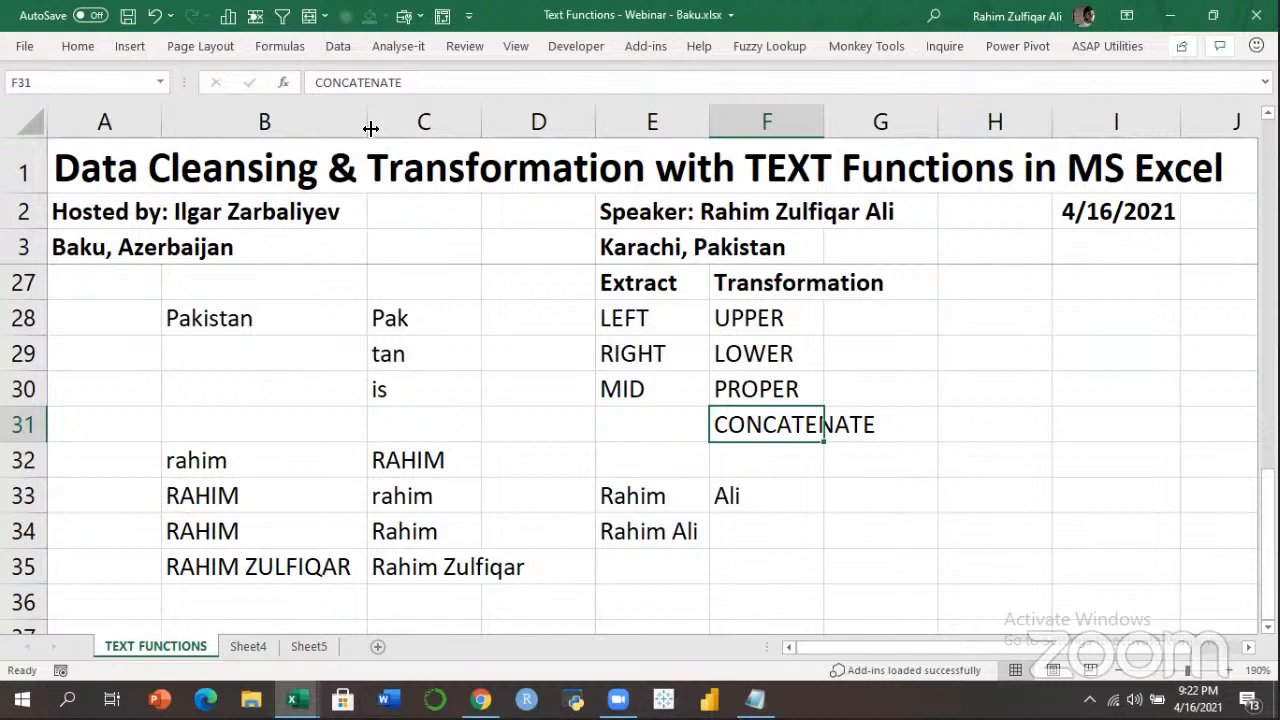
{"action": "key", "text": "Down"}
{"action": "key", "text": "Down"}
{"action": "key", "text": "Down"}
{"action": "key", "text": "Left"}
{"action": "key", "text": "F2"}
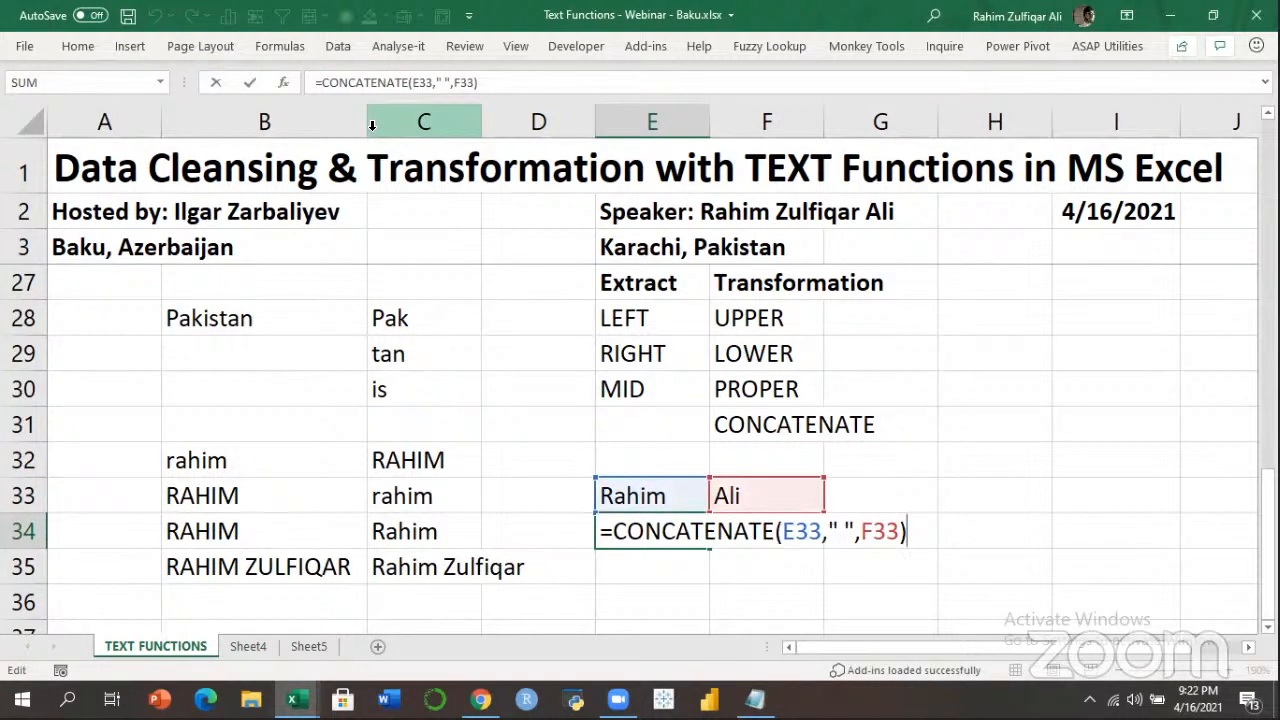
{"action": "key", "text": "Return"}
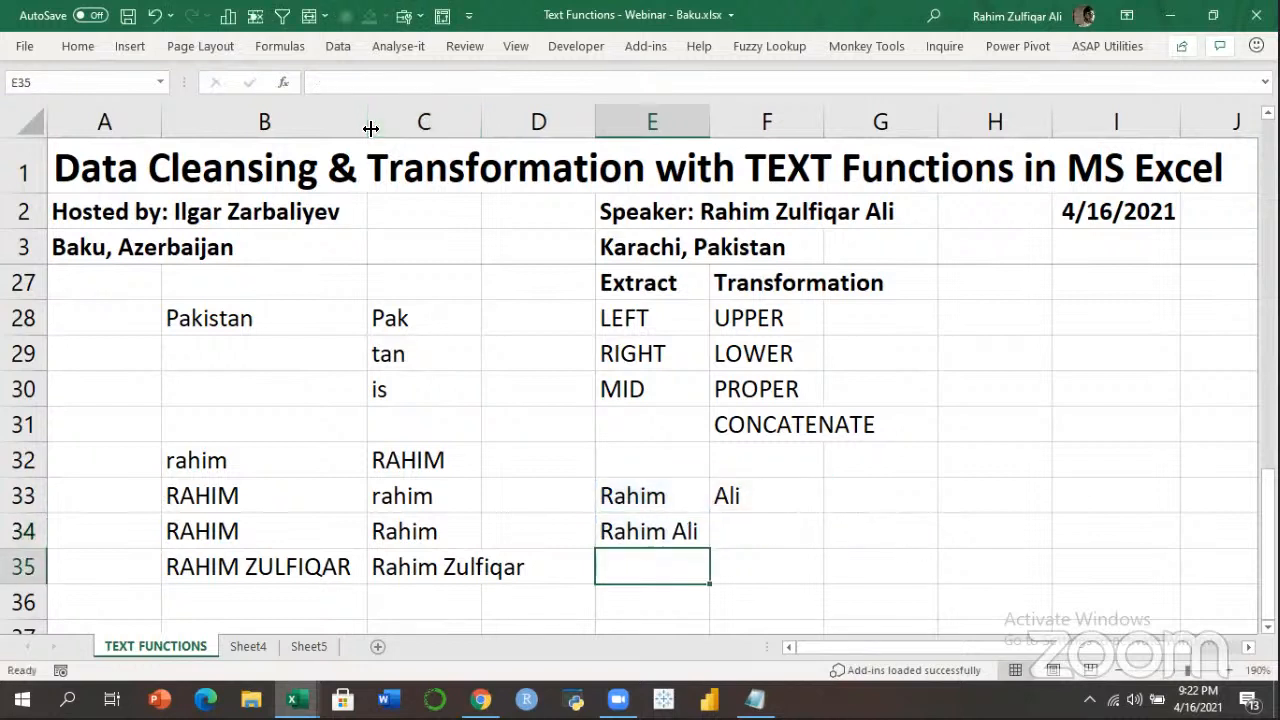
Label cell E35 '& AMPERSAND' and move the selection to B32 (rahim).
{"action": "type", "text": "&"}
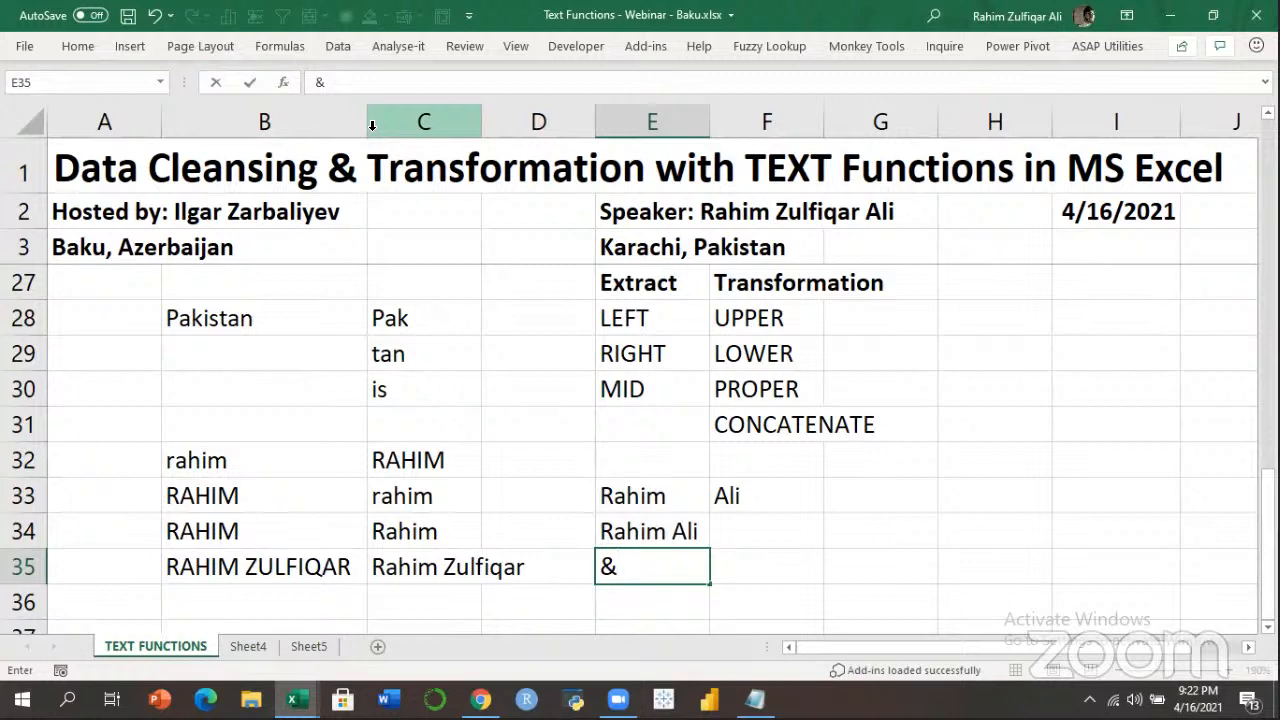
{"action": "type", "text": " AMPERSAND"}
{"action": "key", "text": "Return"}
{"action": "key", "text": "Up"}
{"action": "key", "text": "Right"}
{"action": "key", "text": "Up"}
{"action": "key", "text": "Up"}
{"action": "key", "text": "Up"}
{"action": "key", "text": "Left"}
{"action": "key", "text": "Left"}
{"action": "key", "text": "Left"}
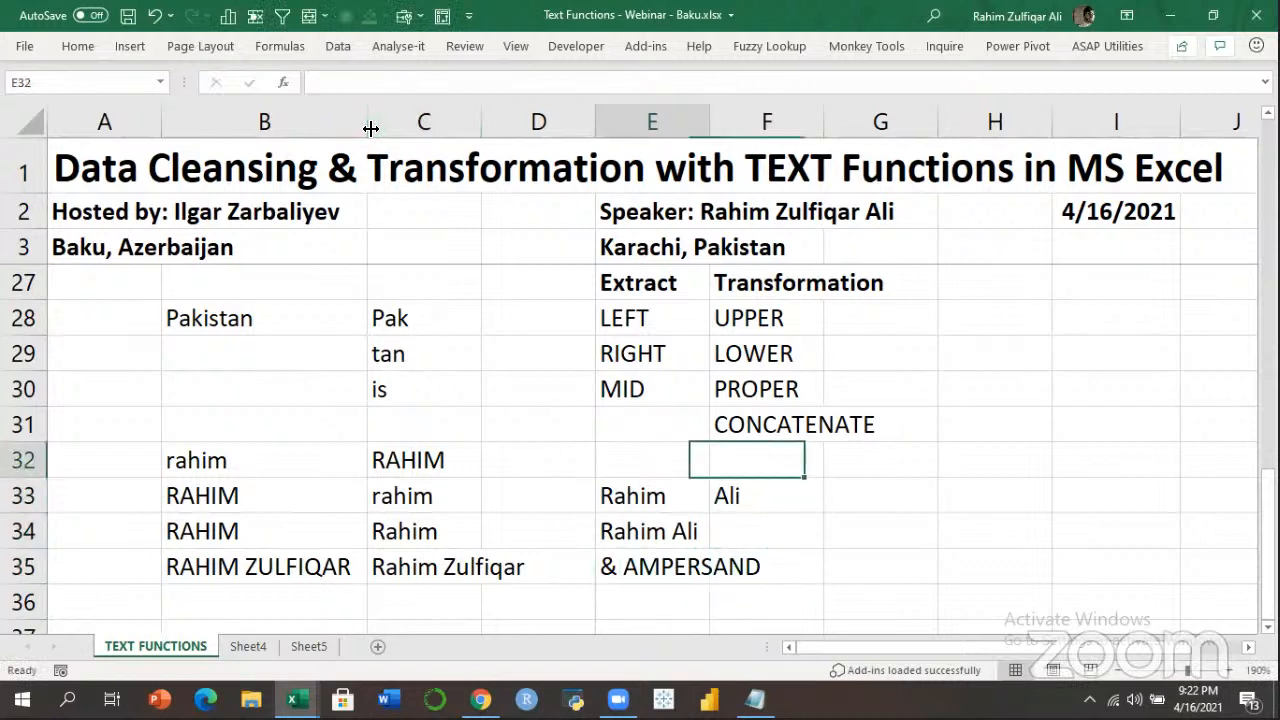
{"action": "key", "text": "Left"}
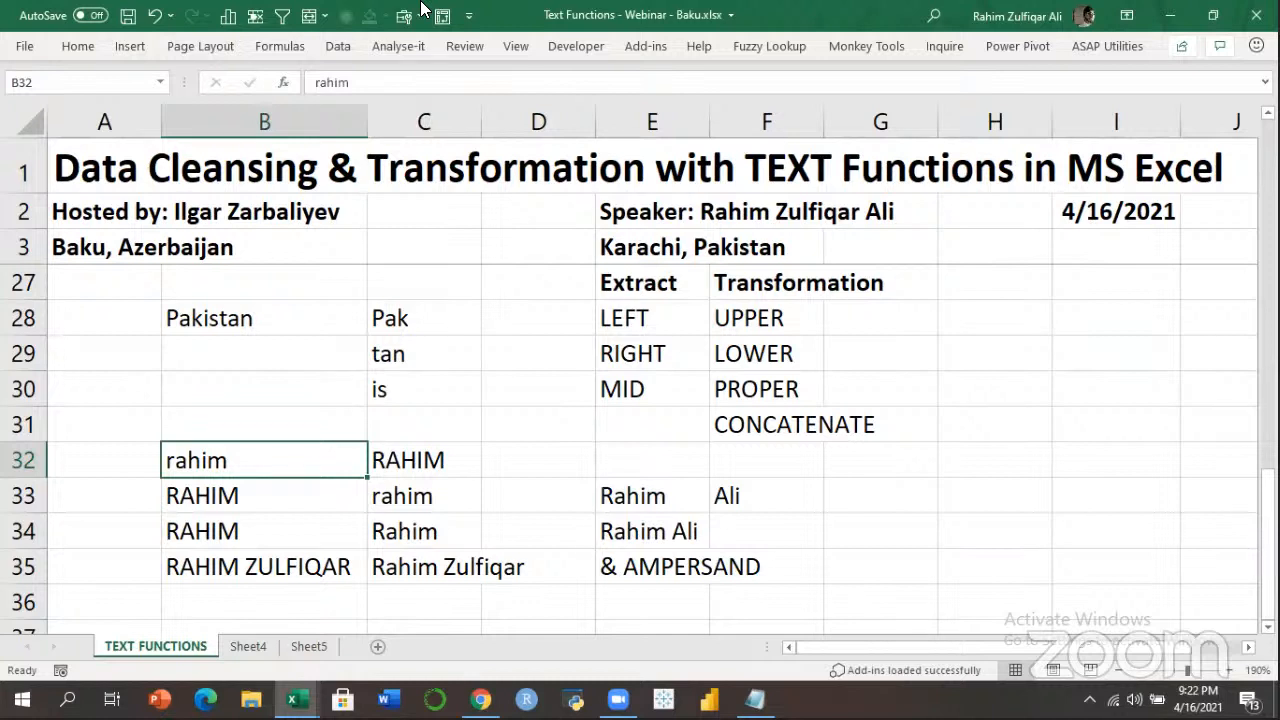
{"action": "key", "text": "ctrl+n"}
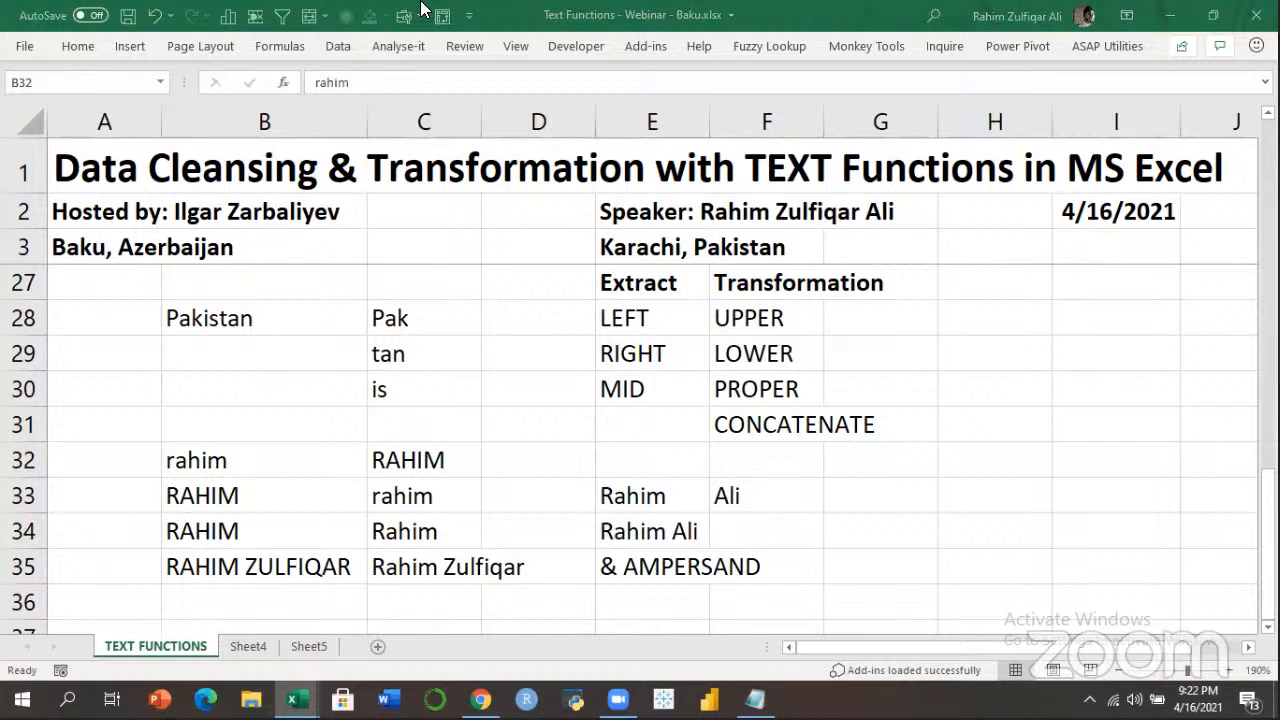
{"action": "left_click", "coordinate": [896, 494]}
{"action": "type", "text": "=CONCAT("}
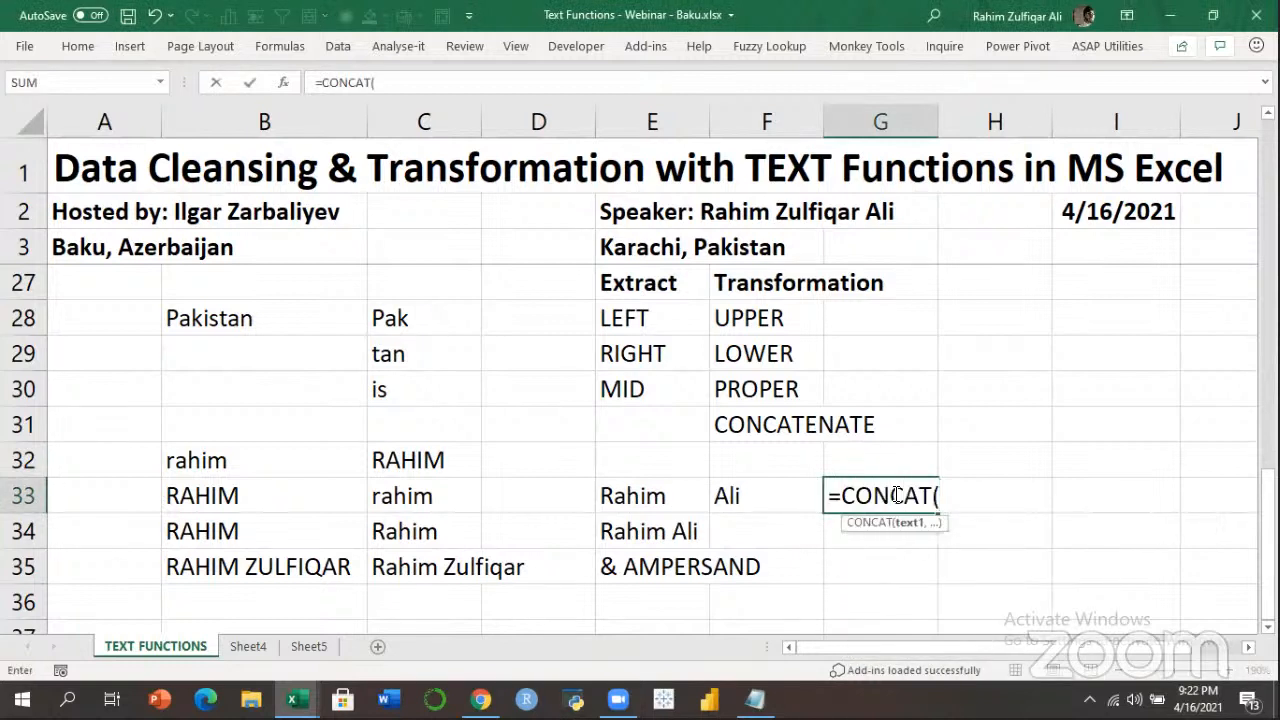
{"action": "key", "text": "BackSpace"}
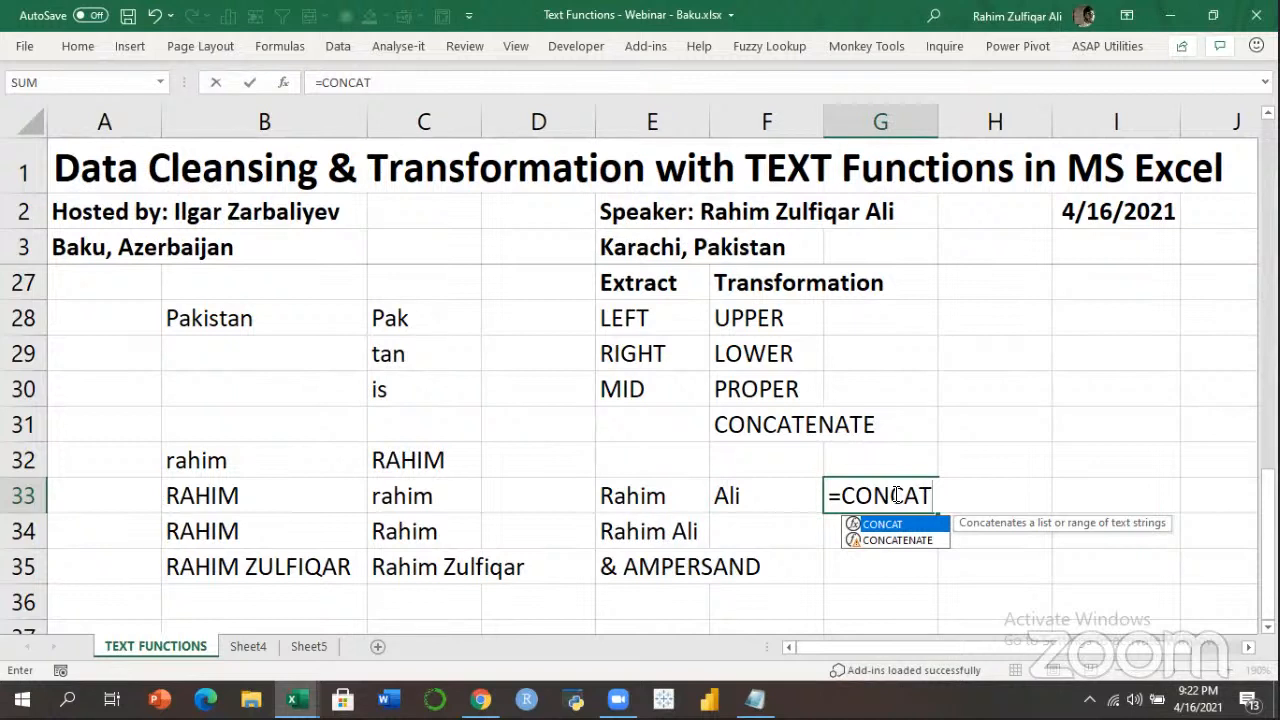
{"action": "type", "text": "("}
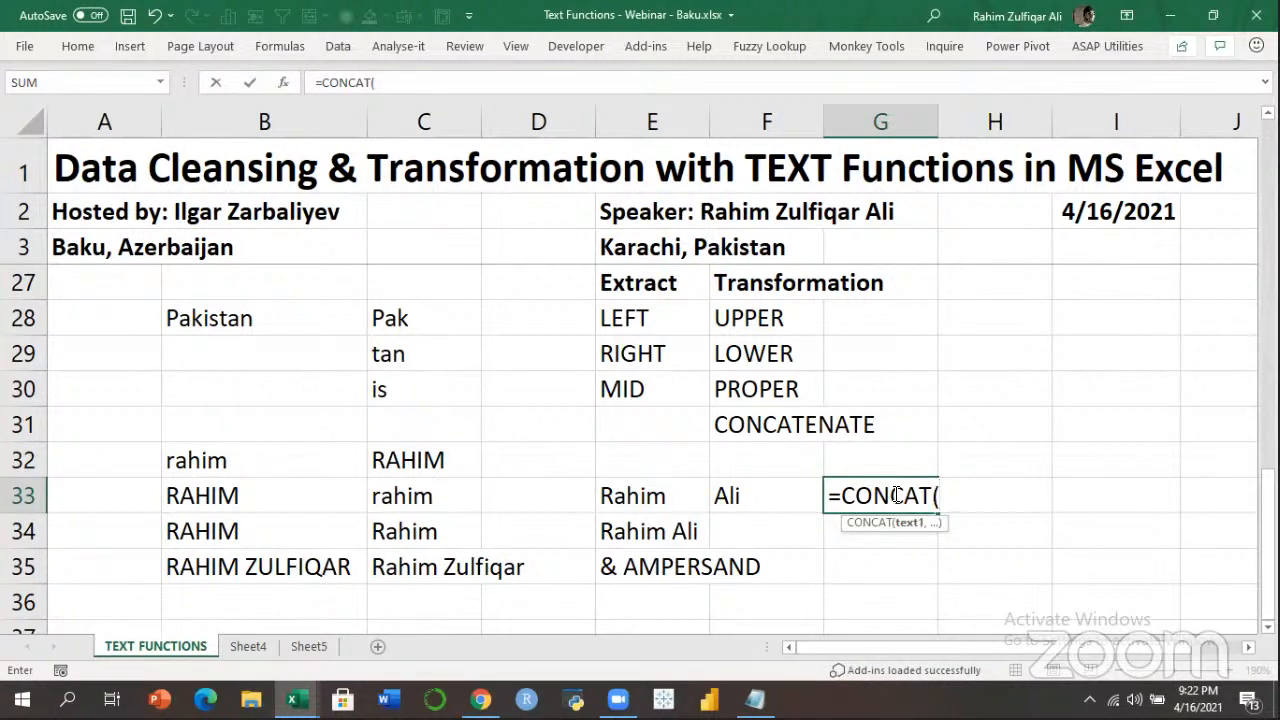
{"action": "key", "text": "BackSpace"}
{"action": "key", "text": "BackSpace"}
{"action": "key", "text": "BackSpace"}
{"action": "key", "text": "BackSpace"}
{"action": "key", "text": "BackSpace"}
{"action": "key", "text": "BackSpace"}
{"action": "key", "text": "BackSpace"}
{"action": "key", "text": "BackSpace"}
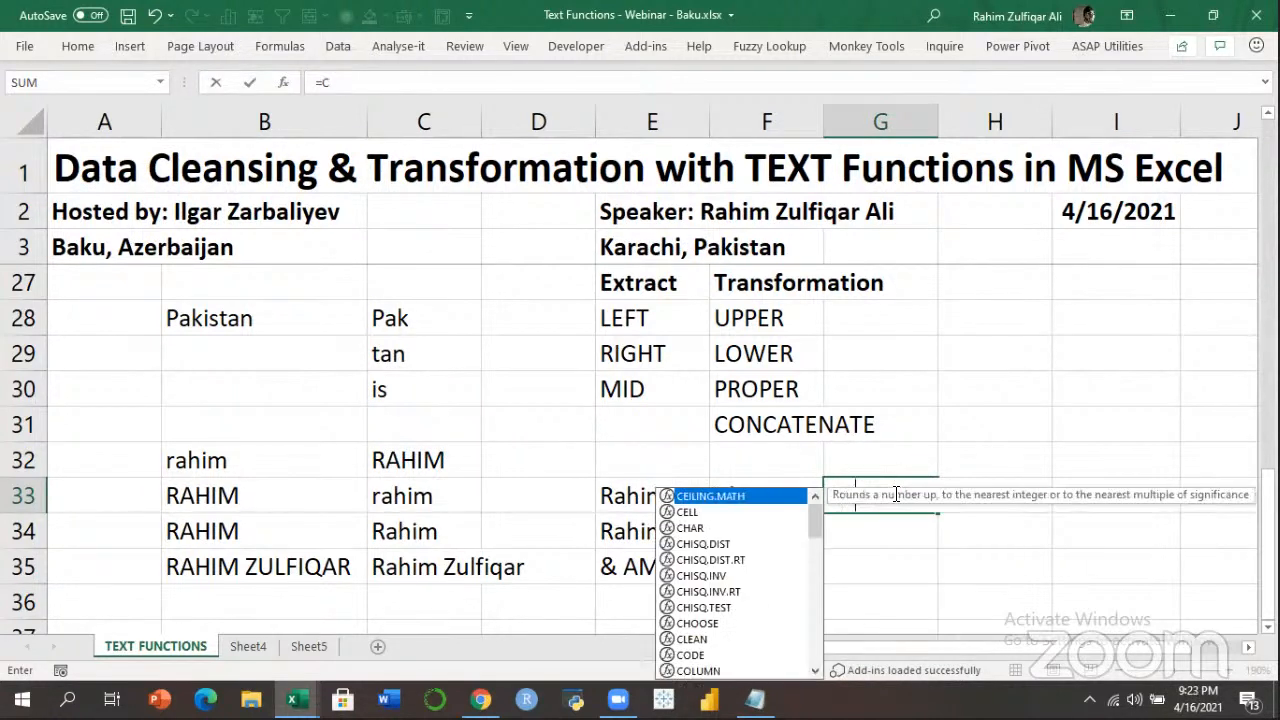
{"action": "key", "text": "Escape"}
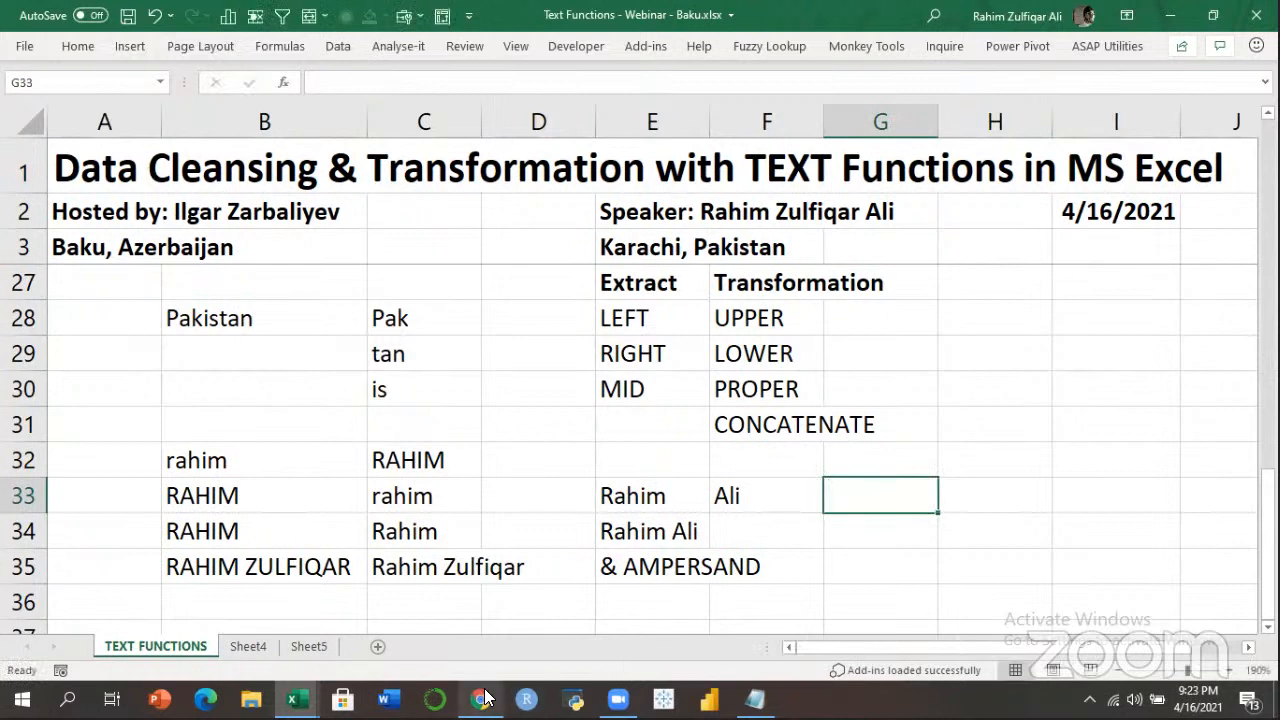
{"action": "mouse_move", "coordinate": [481, 699]}
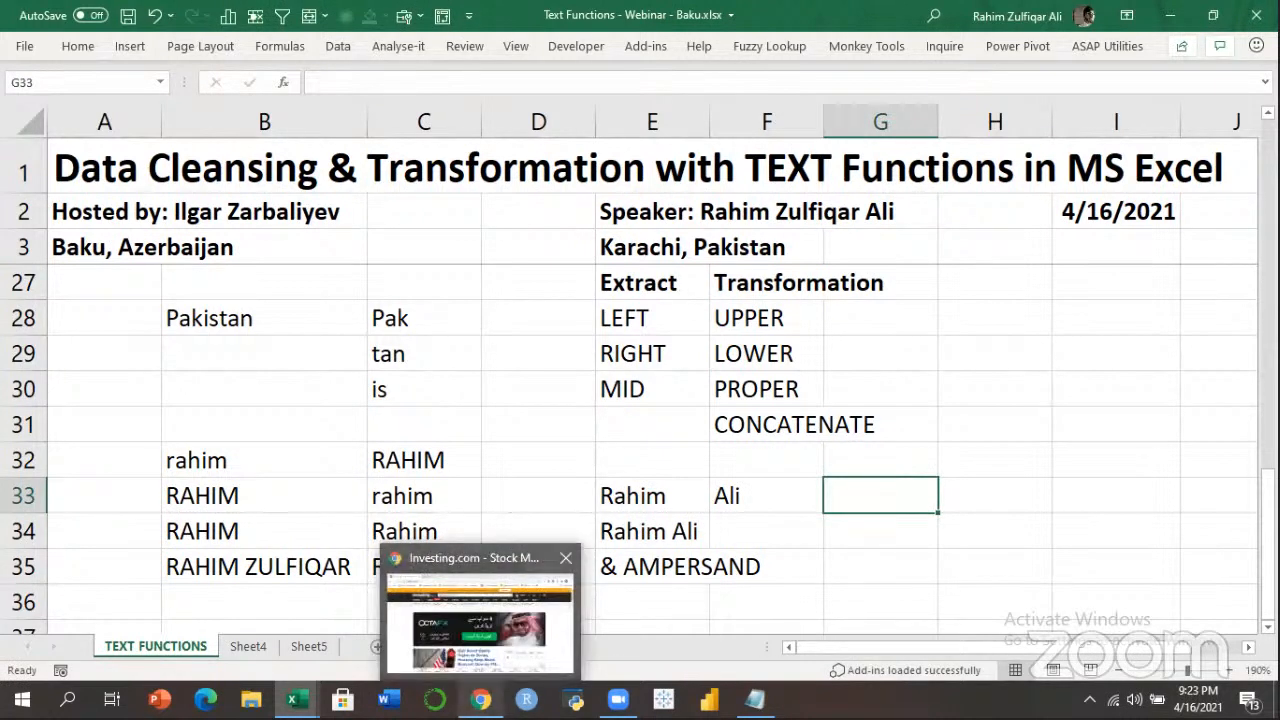
In a new Chrome tab, search 'DIFFERENCE between concatenate and concat in excel'.
{"action": "left_click", "coordinate": [480, 625]}
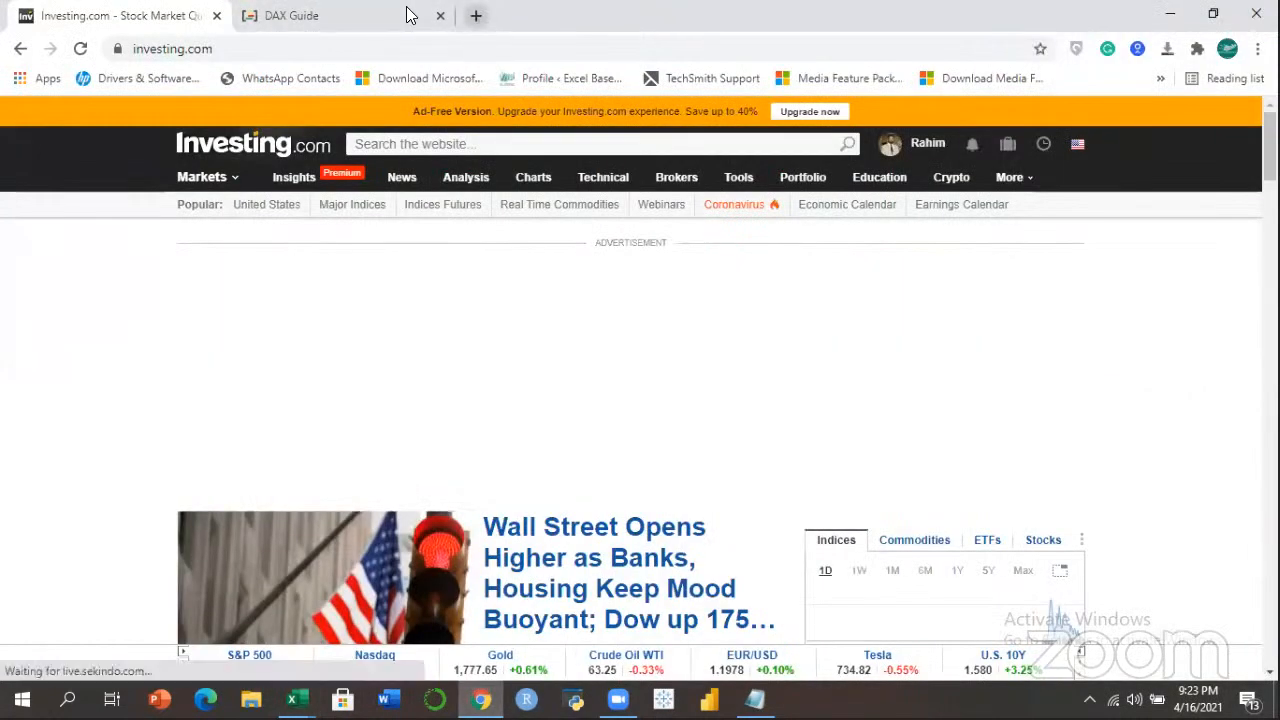
{"action": "key", "text": "ctrl+t"}
{"action": "type", "text": "DIFFERENC"}
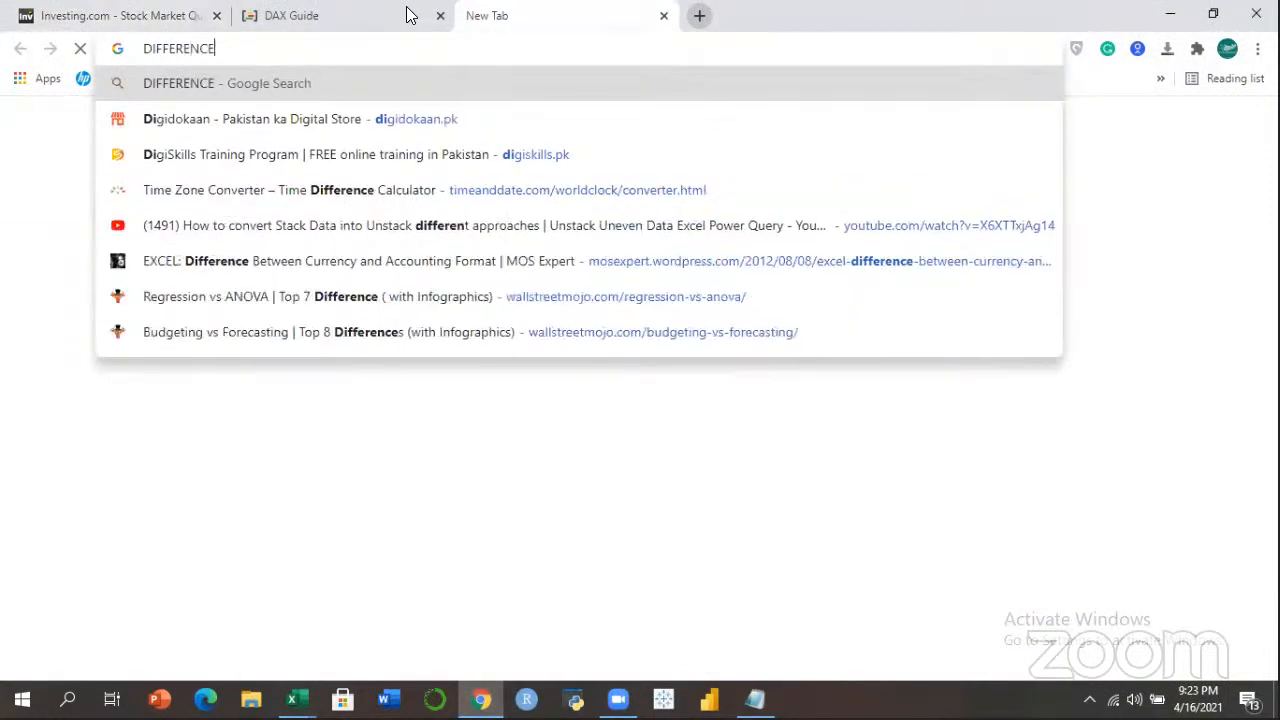
{"action": "type", "text": "E"}
{"action": "type", "text": " be"}
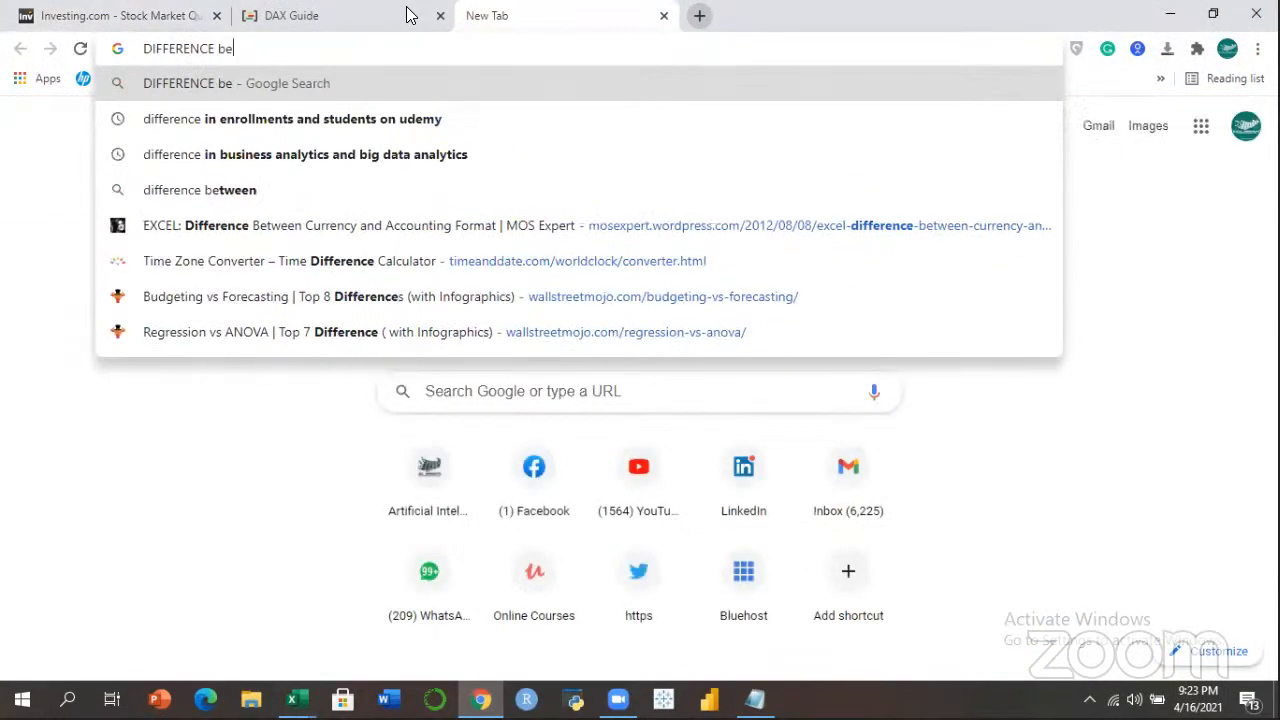
{"action": "type", "text": "tween concatenate an"}
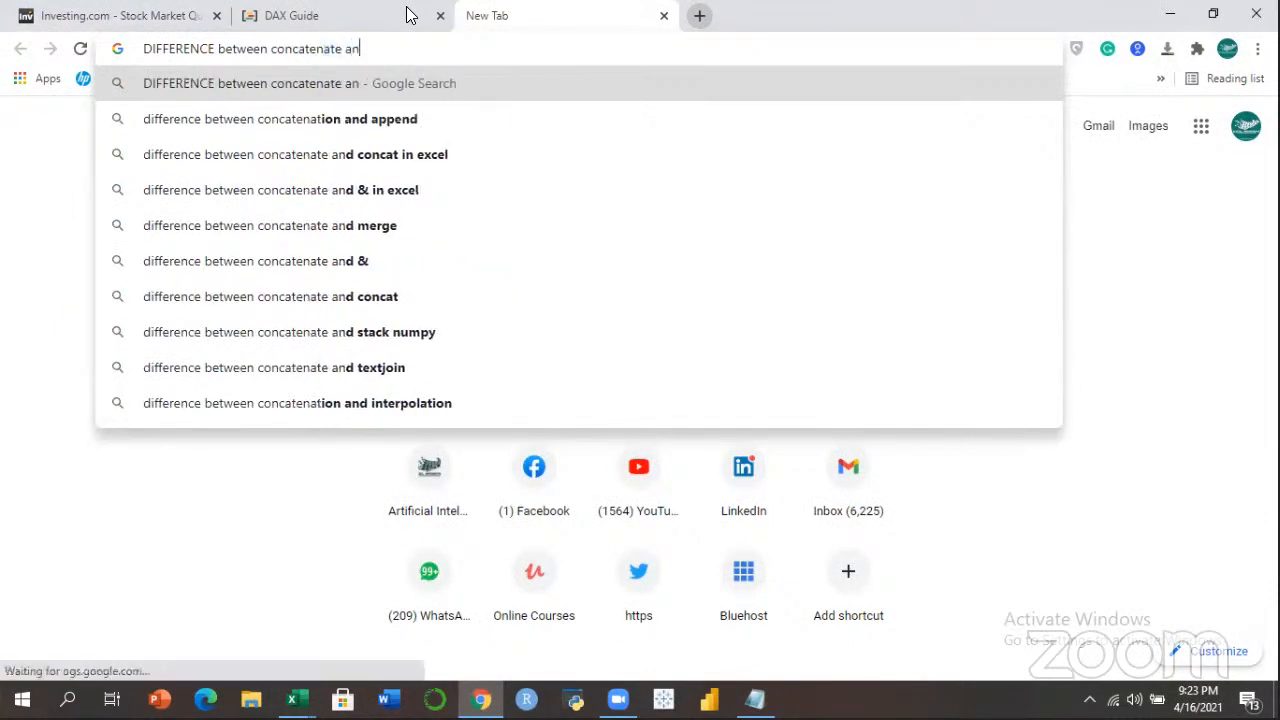
{"action": "type", "text": "d concat in exce"}
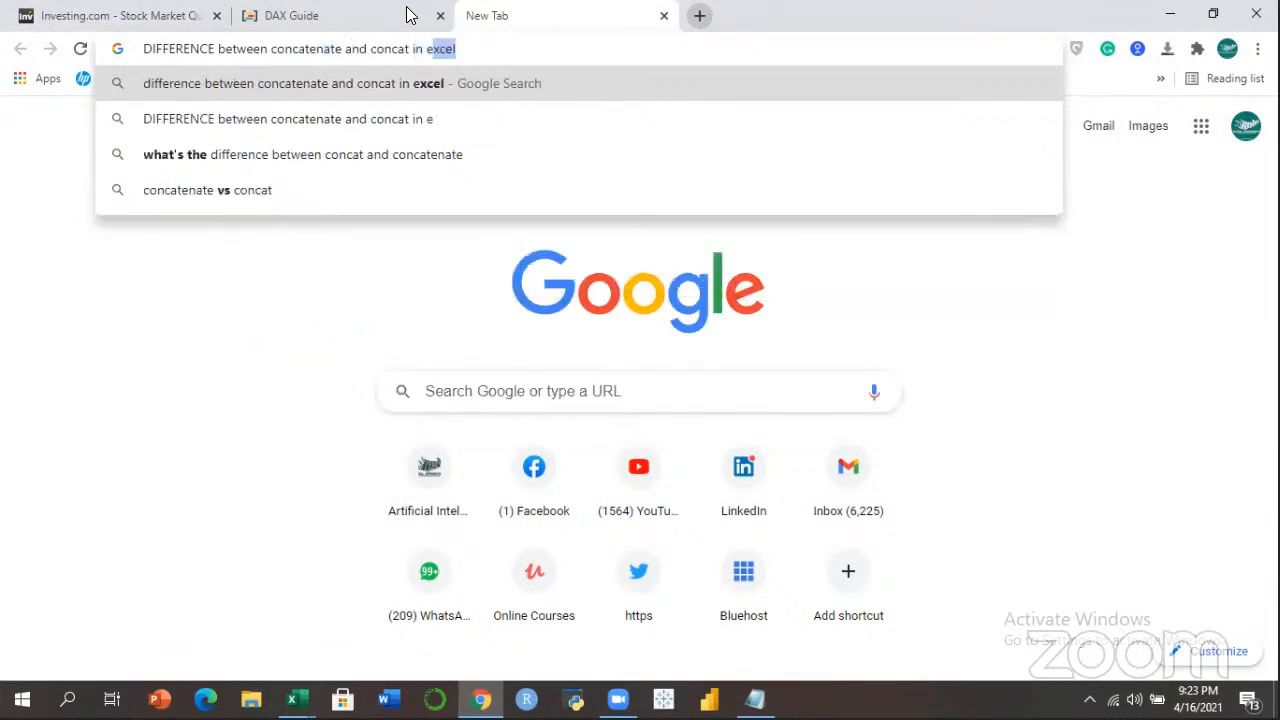
{"action": "type", "text": "l"}
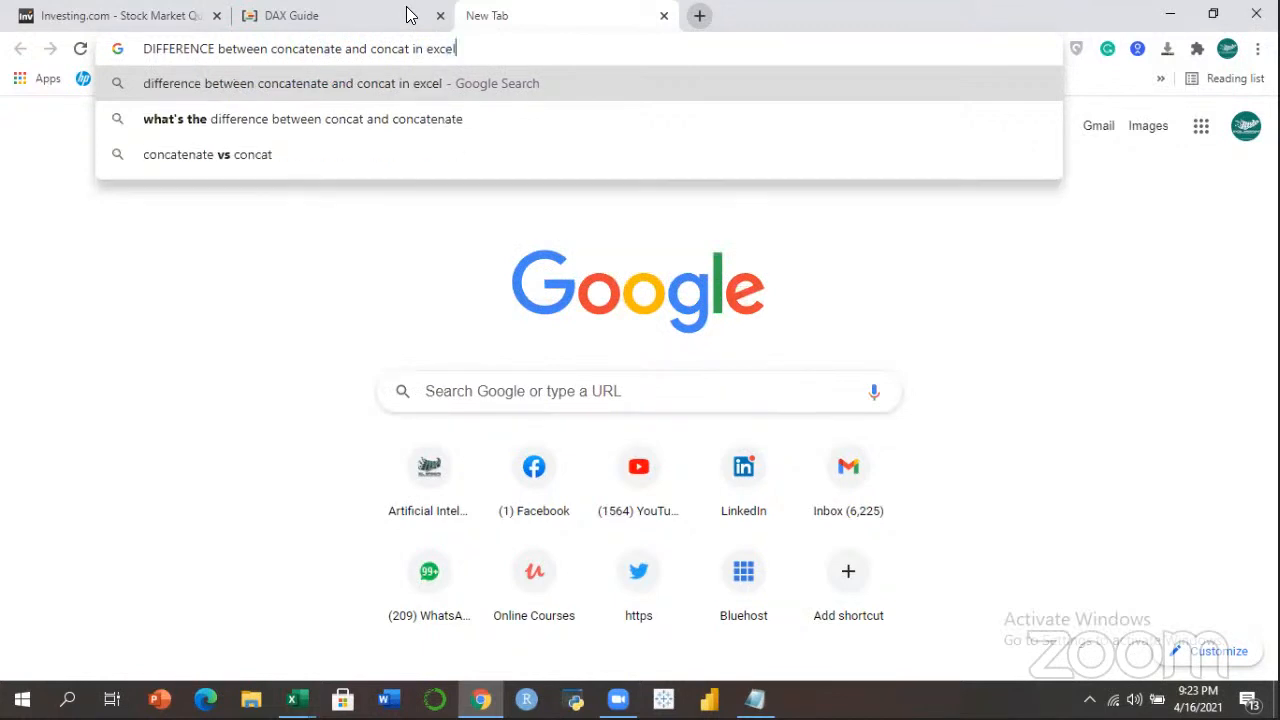
{"action": "key", "text": "Return"}
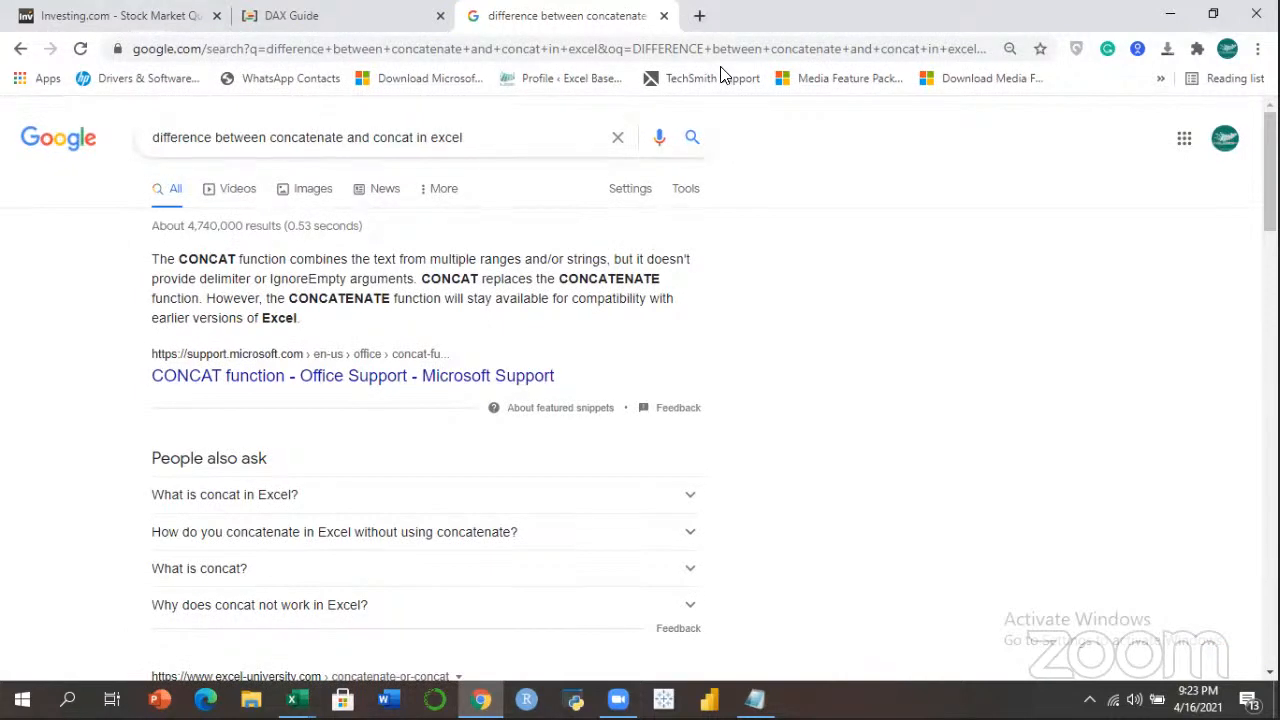
Highlight the snippet's points on ranges and delimiters, then open Microsoft's CONCAT support article.
{"action": "left_click_drag", "start_coordinate": [414, 262], "coordinate": [546, 262]}
{"action": "left_click", "coordinate": [588, 264]}
{"action": "left_click_drag", "start_coordinate": [166, 280], "coordinate": [276, 281]}
{"action": "left_click", "coordinate": [323, 281]}
{"action": "left_click_drag", "start_coordinate": [176, 260], "coordinate": [266, 260]}
{"action": "left_click", "coordinate": [266, 260]}
{"action": "left_click_drag", "start_coordinate": [558, 280], "coordinate": [664, 287]}
{"action": "left_click", "coordinate": [627, 280]}
{"action": "left_click", "coordinate": [455, 380]}
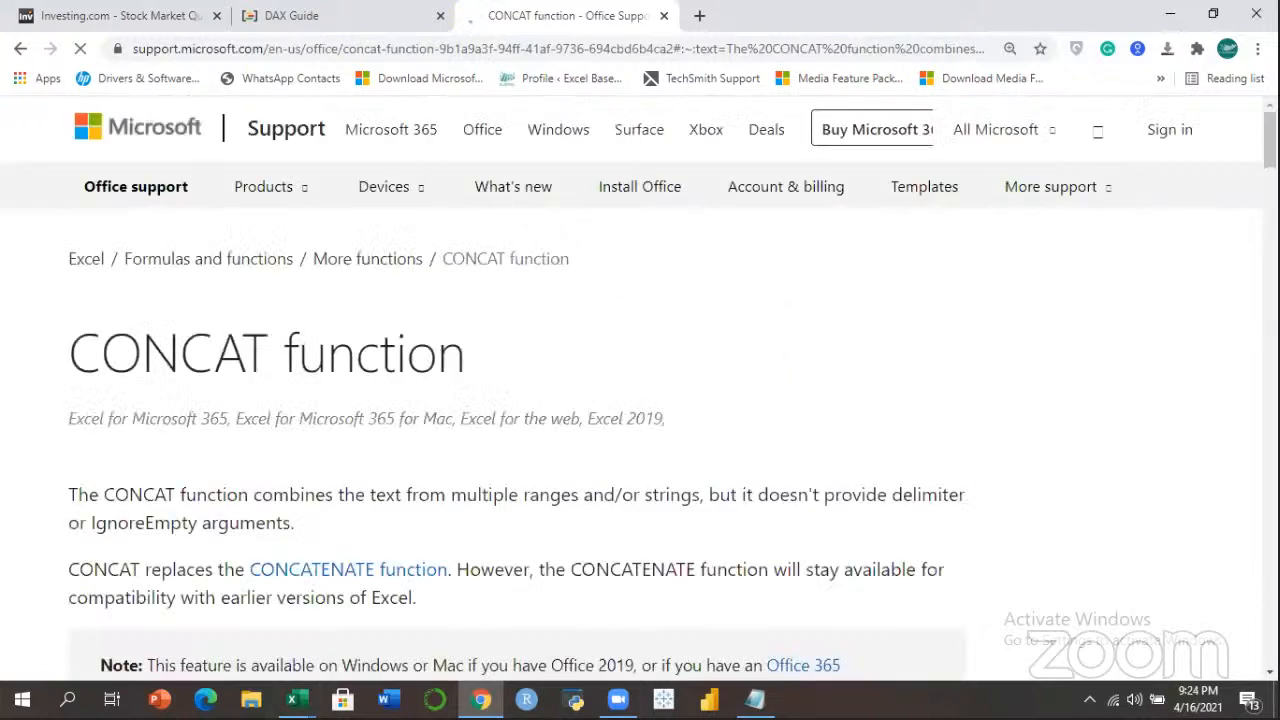
{"action": "scroll", "coordinate": [640, 388], "scroll_direction": "down", "scroll_amount": 11}
{"action": "scroll", "coordinate": [640, 388], "scroll_direction": "down", "scroll_amount": 5}
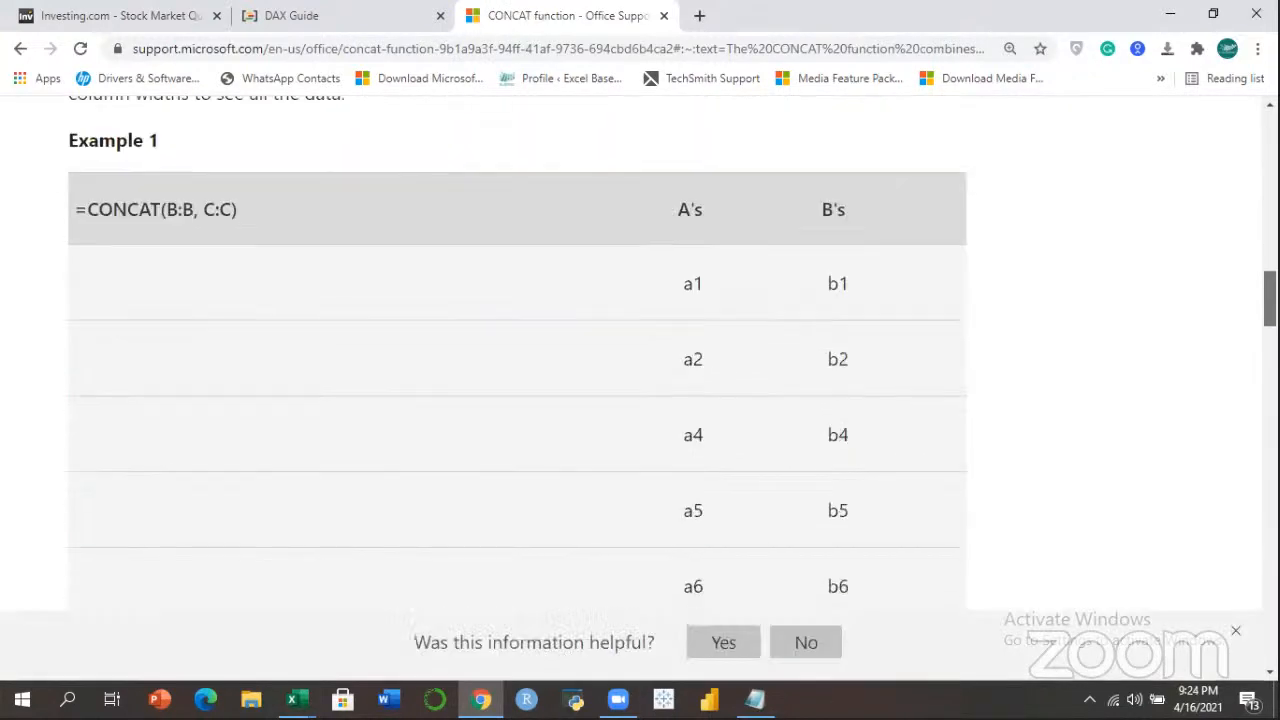
{"action": "scroll", "coordinate": [640, 388], "scroll_direction": "down", "scroll_amount": 12}
{"action": "scroll", "coordinate": [640, 388], "scroll_direction": "up", "scroll_amount": 7}
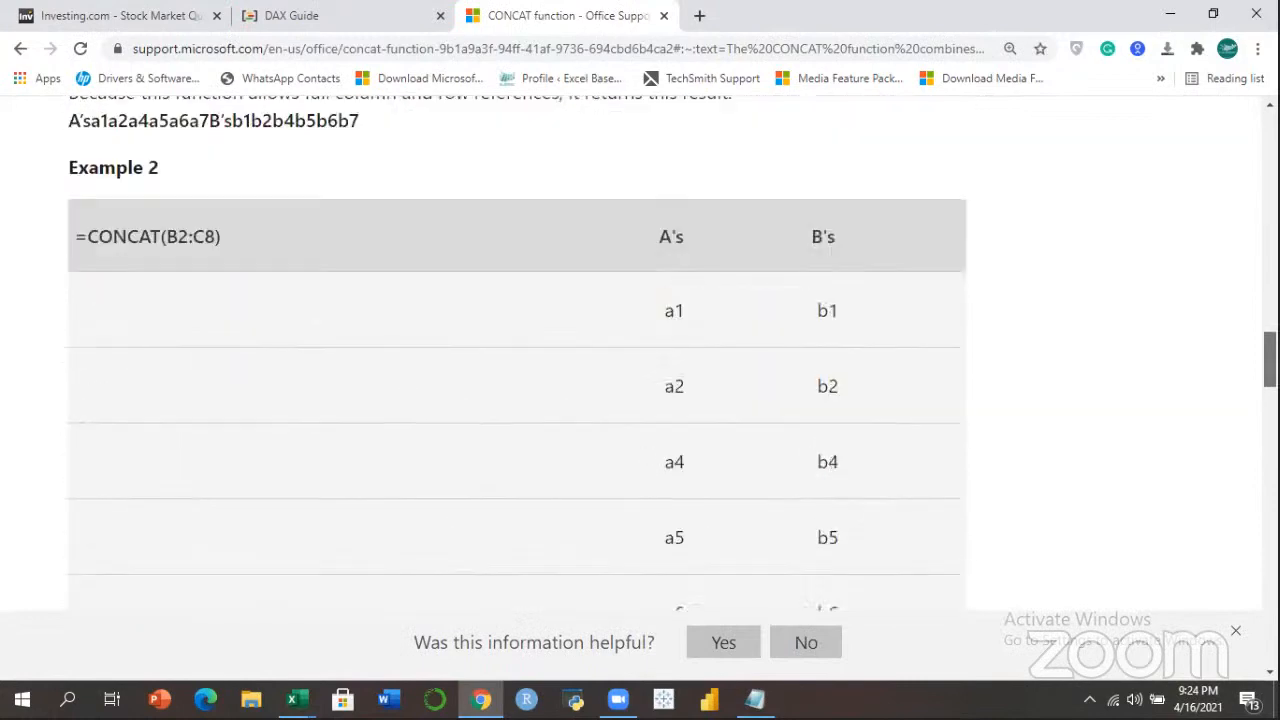
{"action": "scroll", "coordinate": [640, 388], "scroll_direction": "up", "scroll_amount": 3}
{"action": "scroll", "coordinate": [640, 388], "scroll_direction": "down", "scroll_amount": 12}
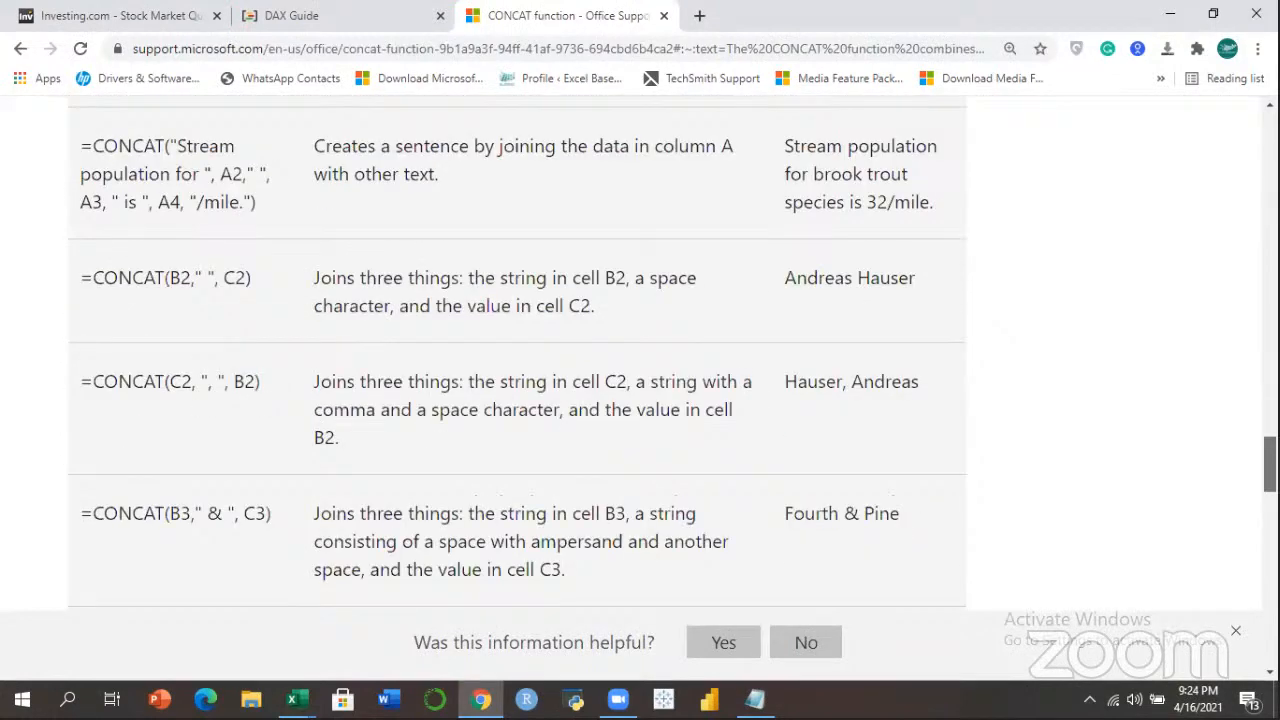
{"action": "scroll", "coordinate": [640, 388], "scroll_direction": "down", "scroll_amount": 5}
{"action": "key", "text": "Home"}
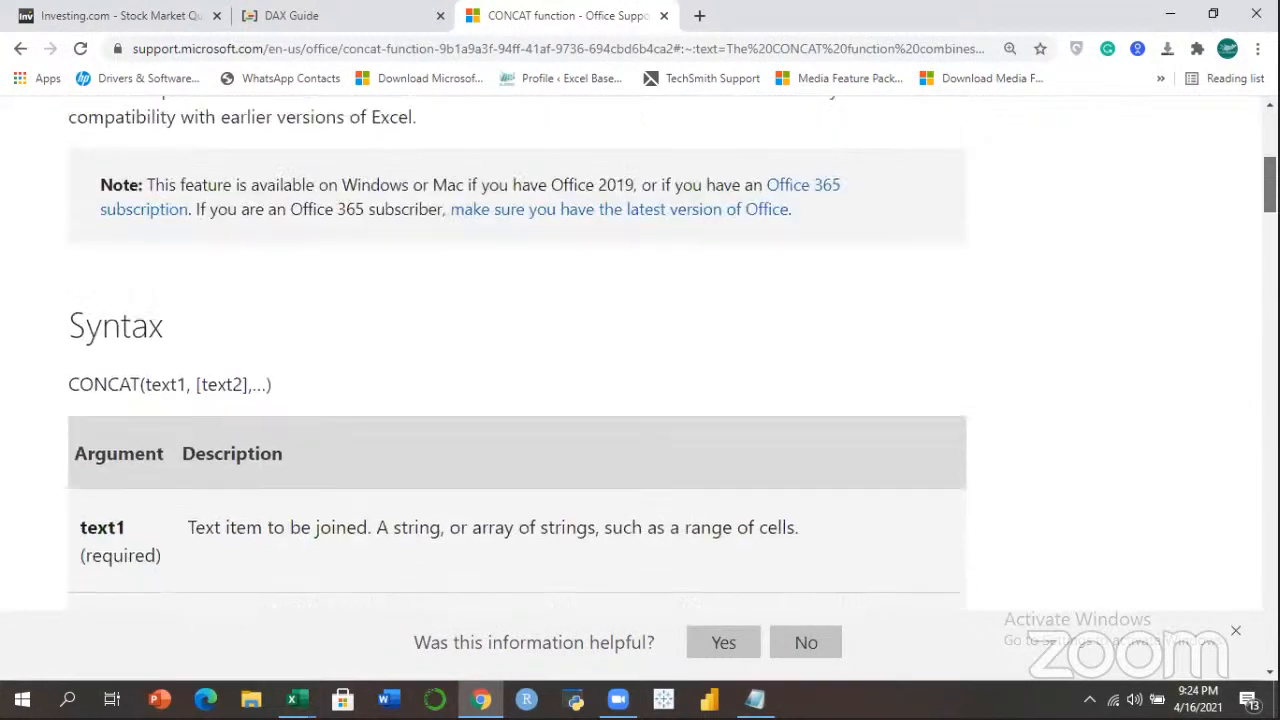
{"action": "left_click", "coordinate": [22, 50]}
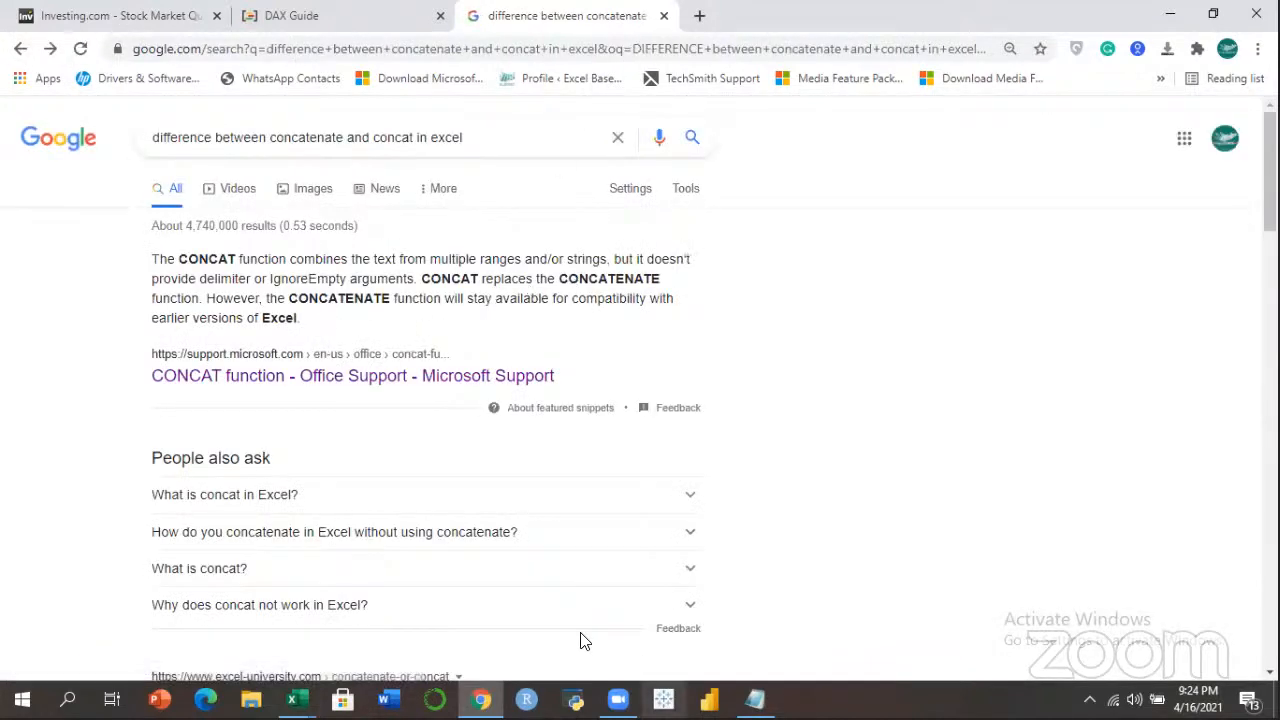
{"action": "mouse_move", "coordinate": [292, 700]}
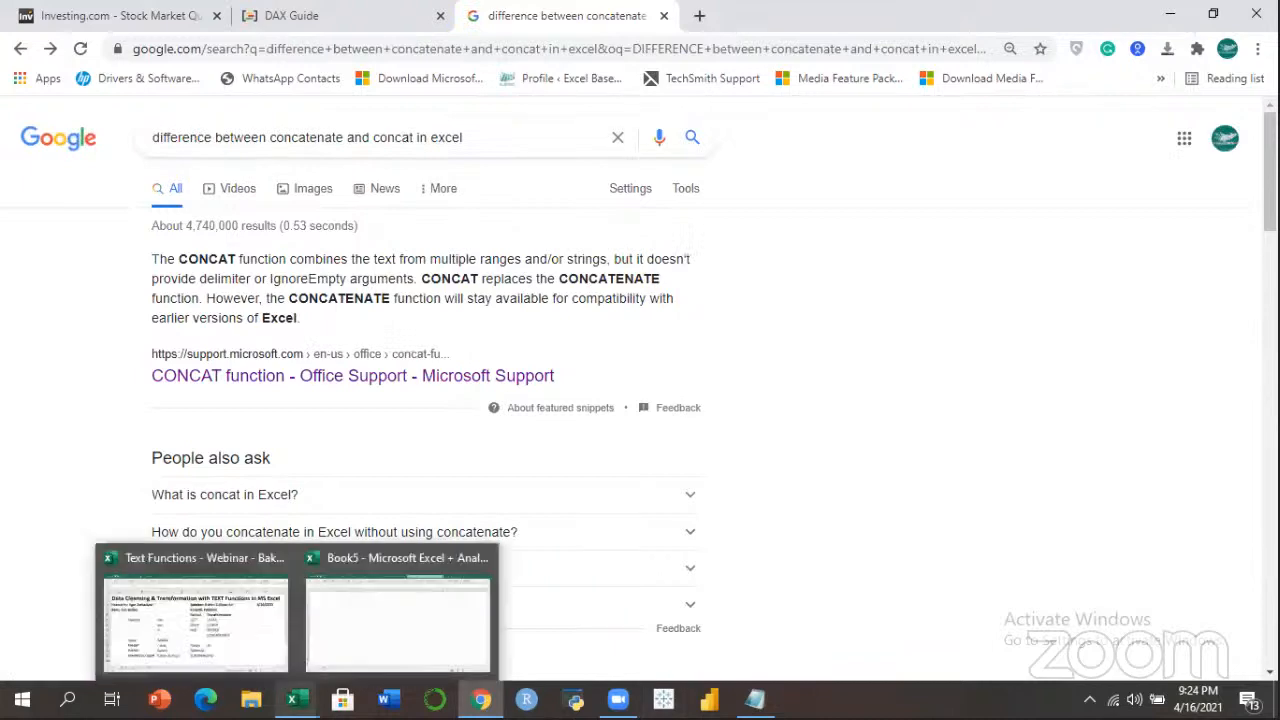
Back in the Text Functions workbook, scroll down and select empty cell B37.
{"action": "left_click", "coordinate": [218, 659]}
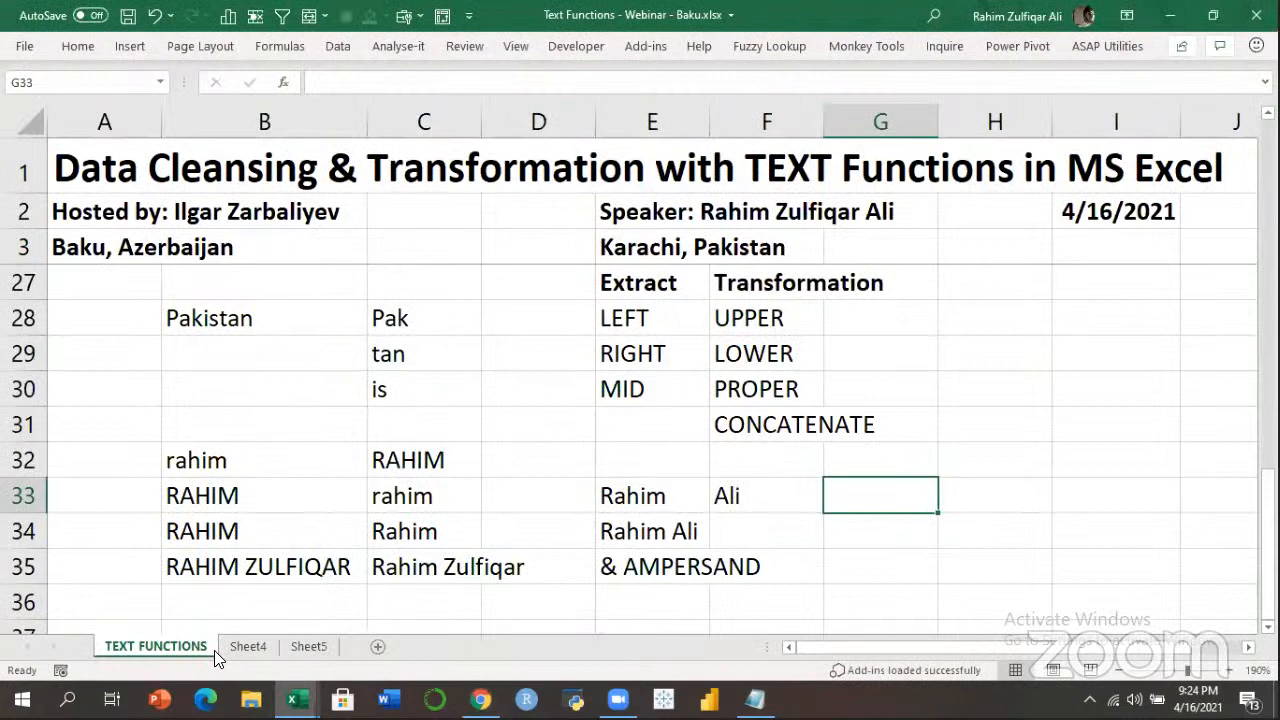
{"action": "left_click", "coordinate": [690, 414]}
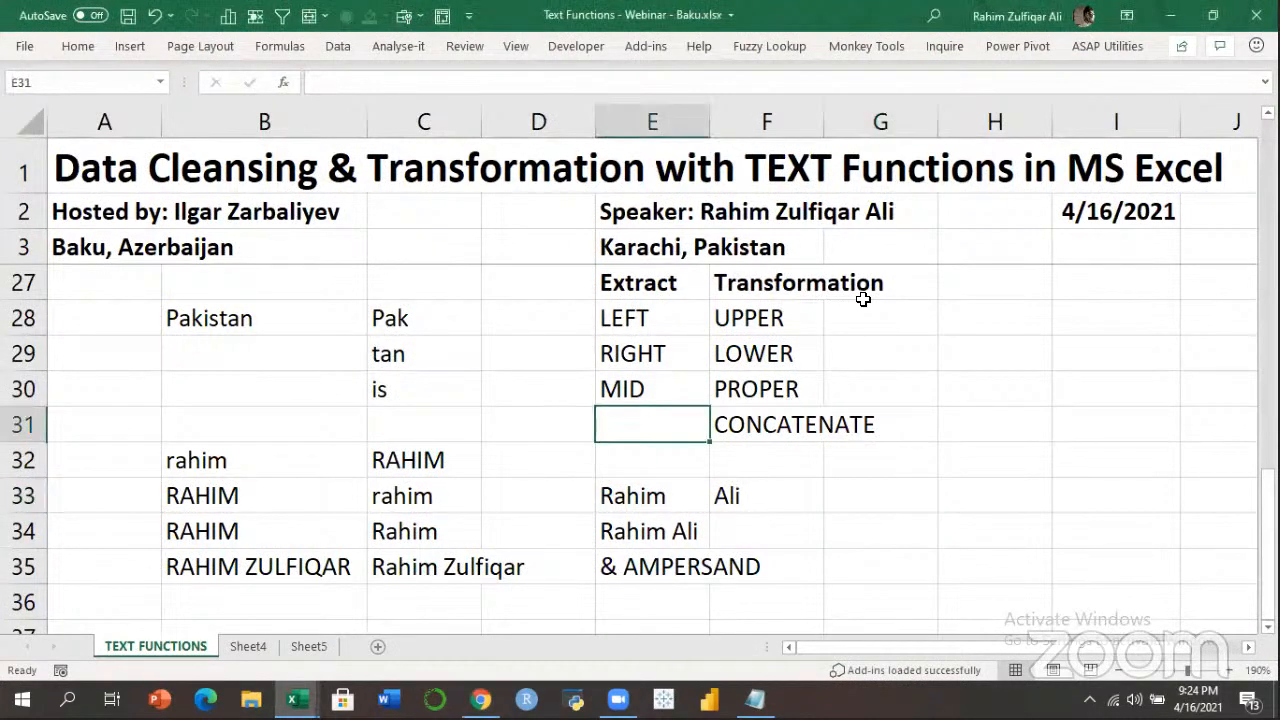
{"action": "left_click", "coordinate": [765, 362]}
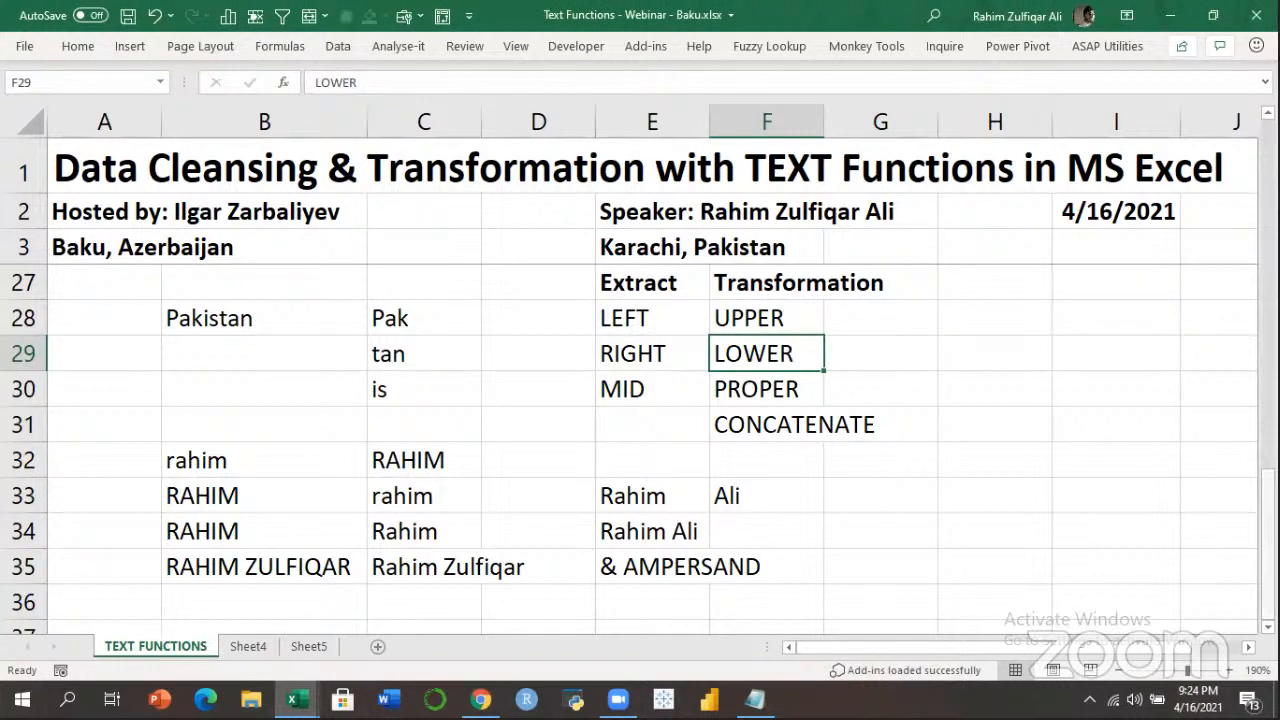
{"action": "scroll", "coordinate": [263, 405], "scroll_direction": "down", "scroll_amount": 3}
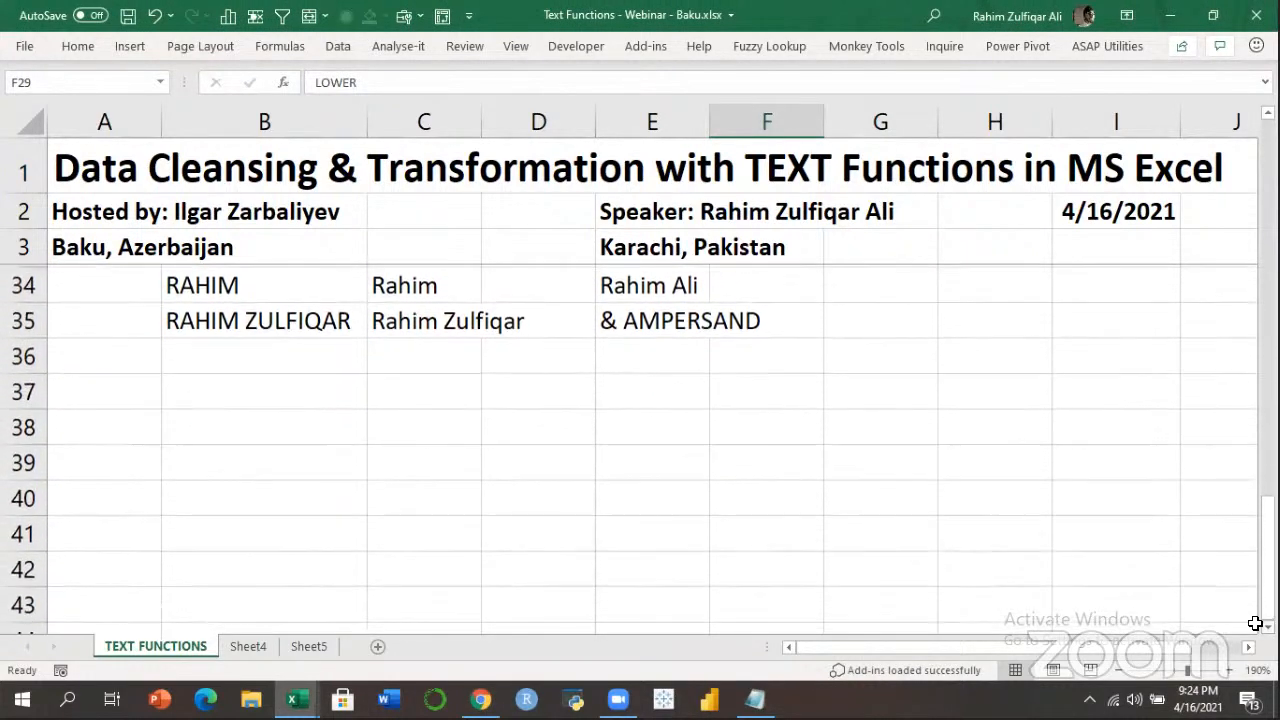
{"action": "left_click", "coordinate": [263, 388]}
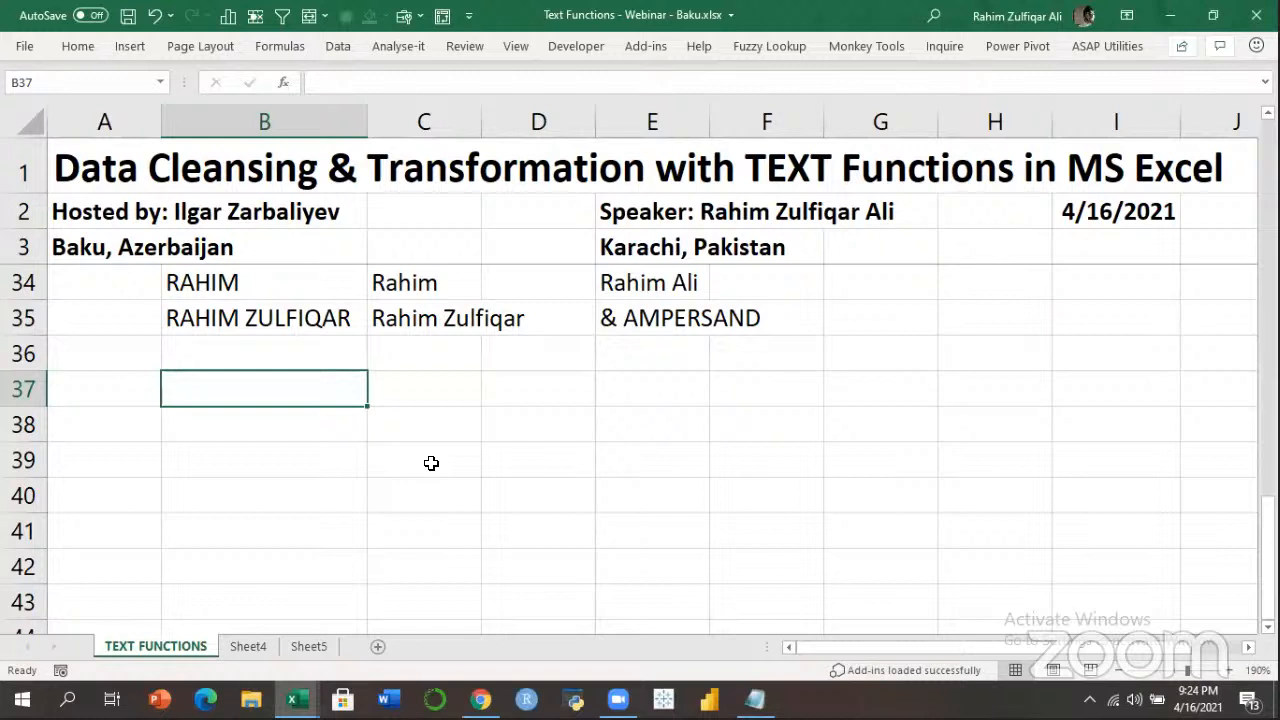
Enter 'to be or not to be' in B37 and 'To be or not to be' in B38.
{"action": "left_click", "coordinate": [424, 396]}
{"action": "left_click", "coordinate": [312, 428]}
{"action": "left_click", "coordinate": [312, 383]}
{"action": "type", "text": "to"}
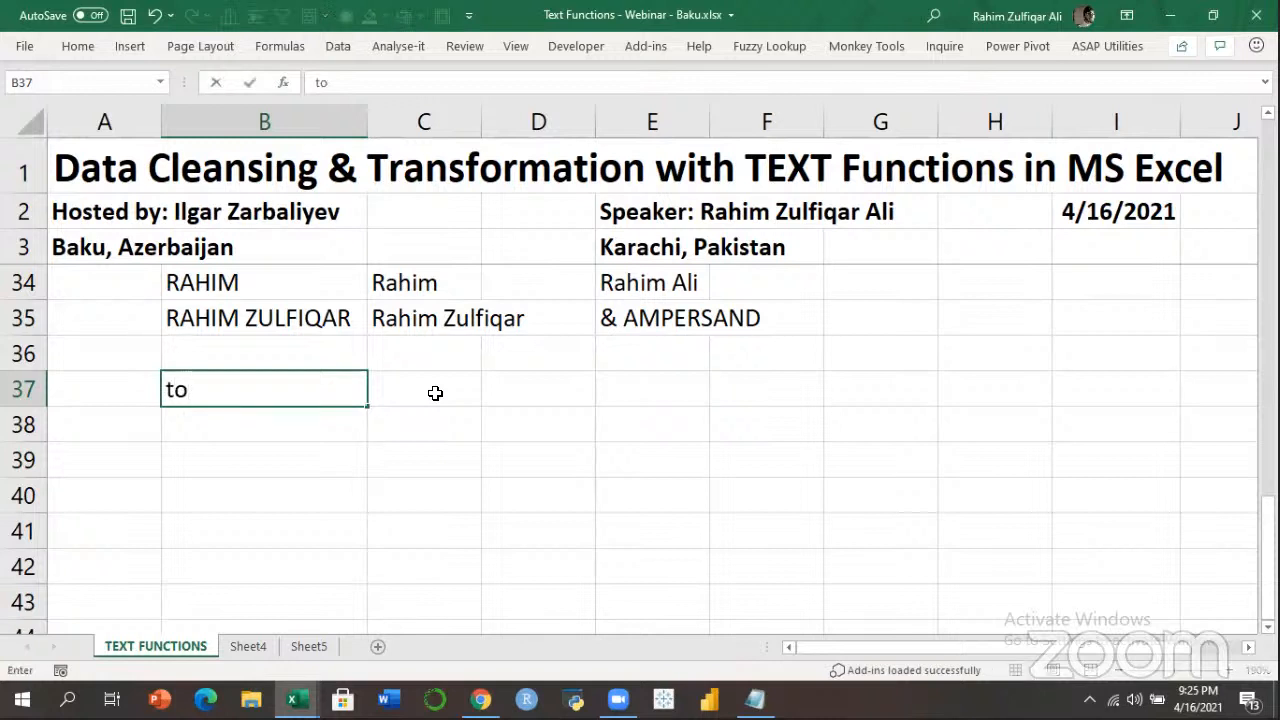
{"action": "type", "text": " be or not to be"}
{"action": "key", "text": "Return"}
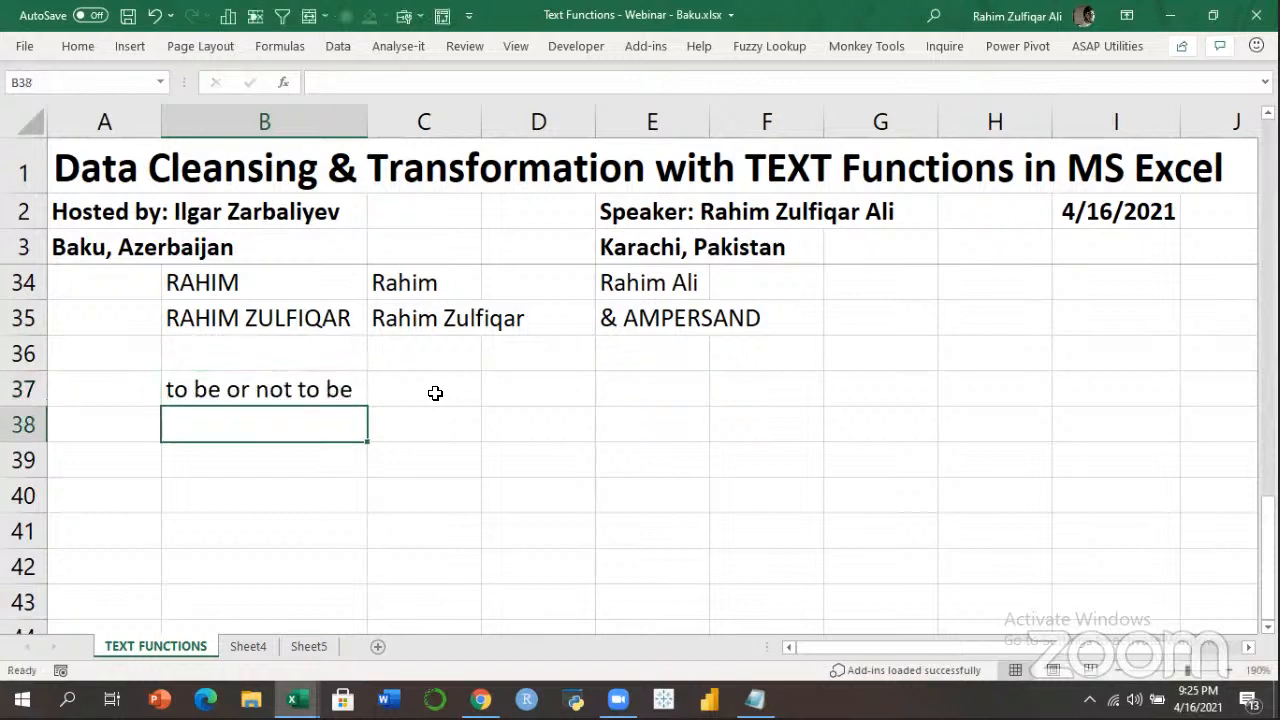
{"action": "key", "text": "Left"}
{"action": "key", "text": "Up"}
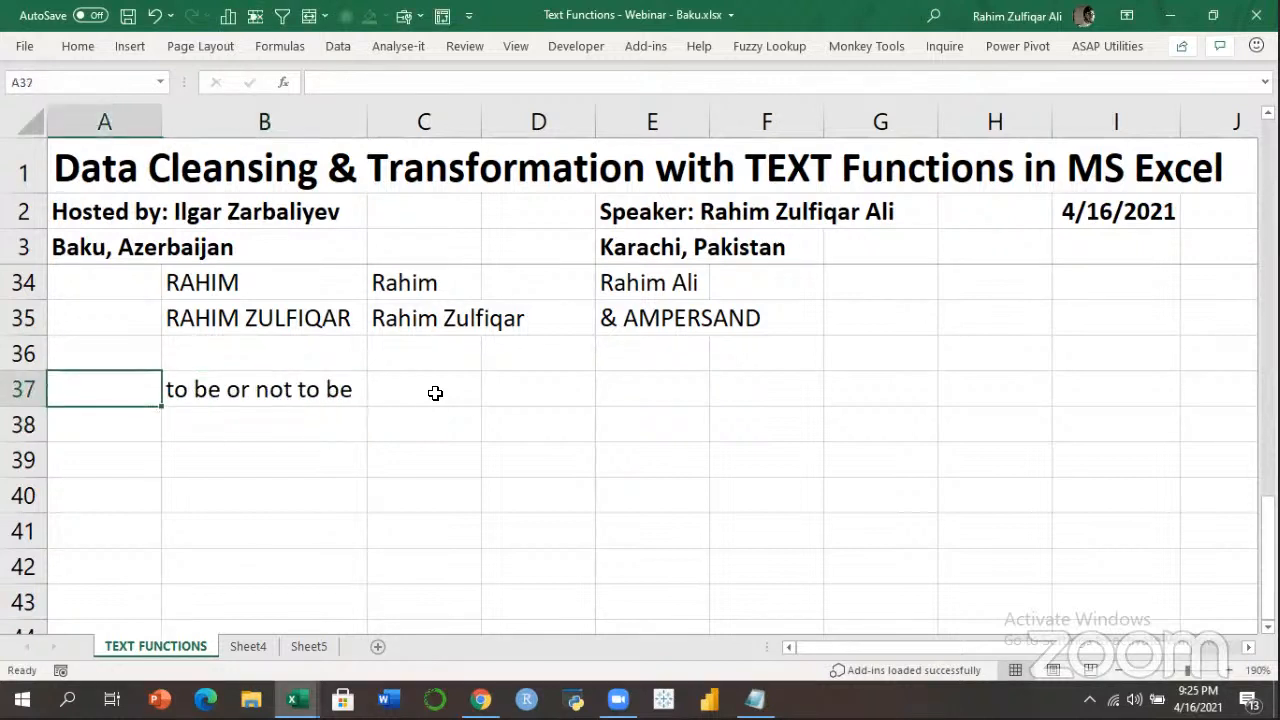
{"action": "key", "text": "Right"}
{"action": "key", "text": "Down"}
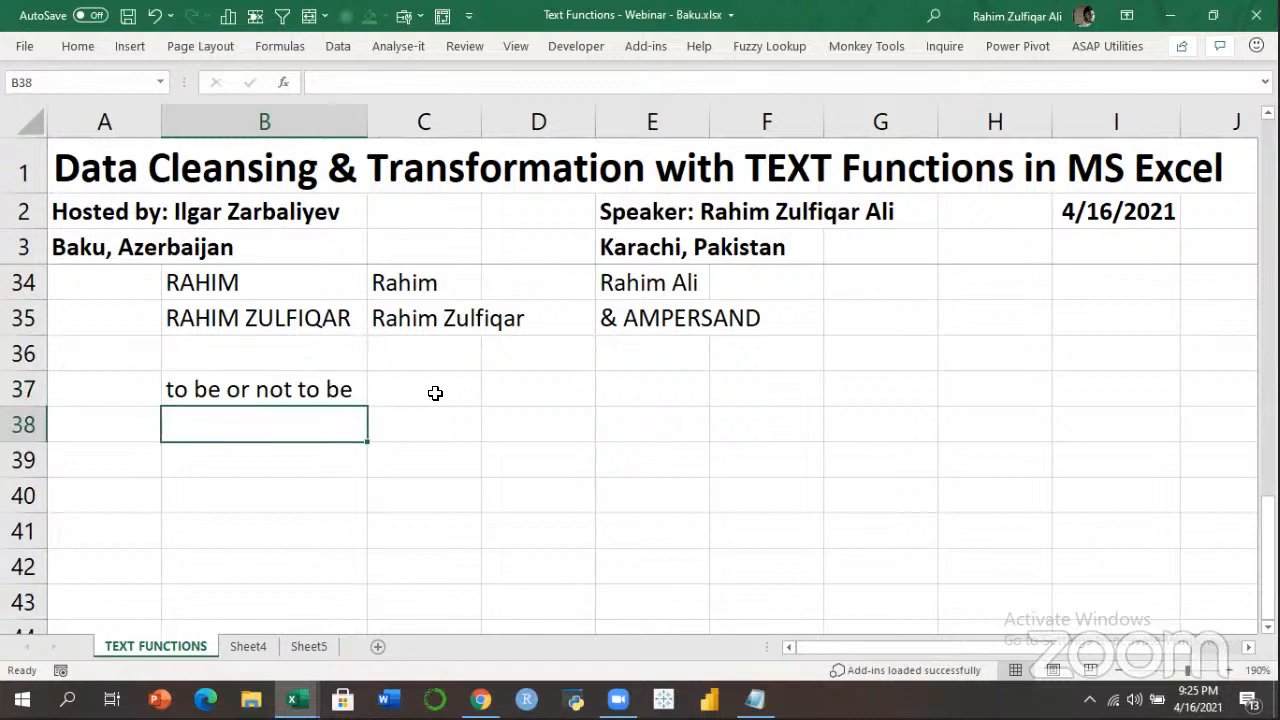
{"action": "type", "text": "To be or not to be"}
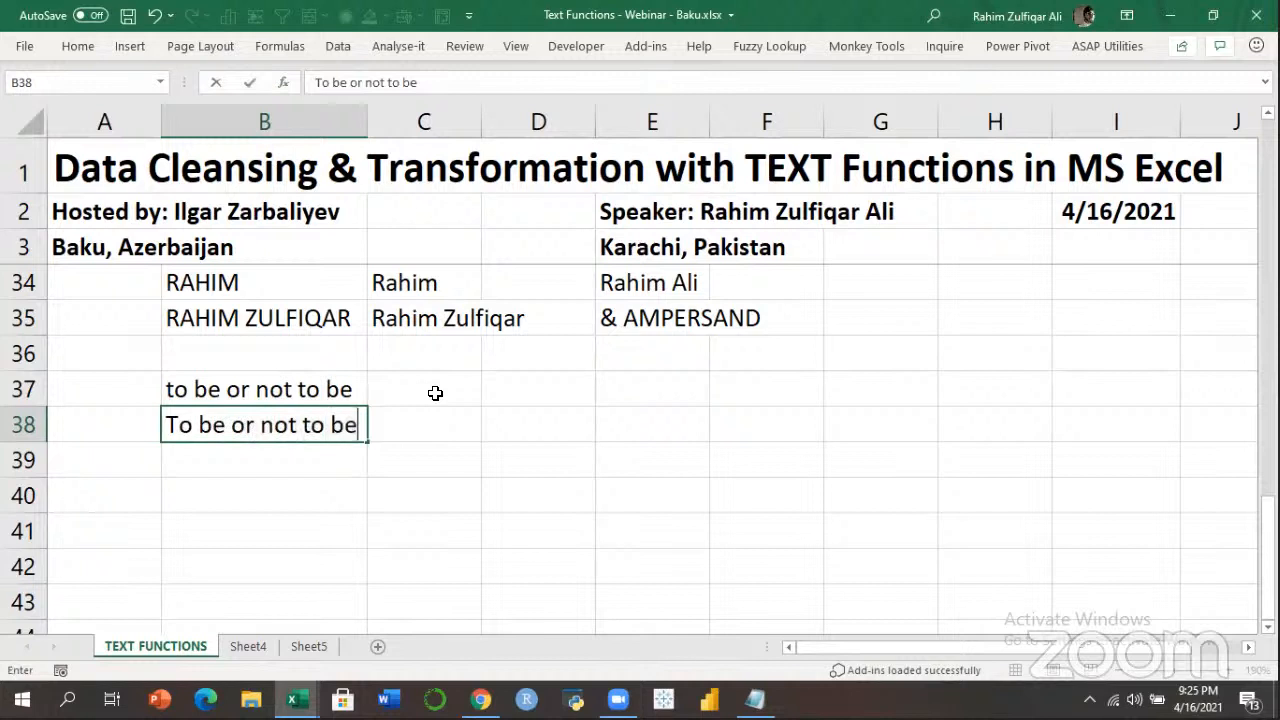
{"action": "key", "text": "Return"}
Label the rows Query in C37 and Solution in C38.
{"action": "key", "text": "Up"}
{"action": "key", "text": "Up"}
{"action": "key", "text": "Right"}
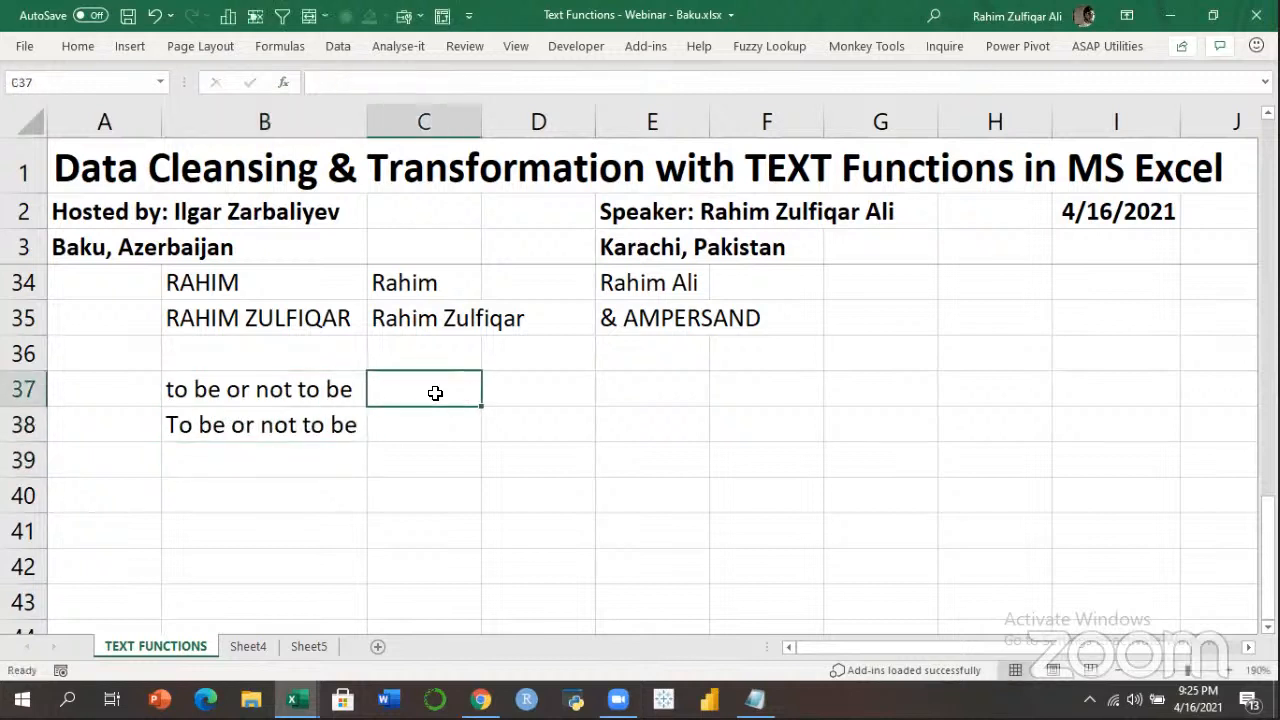
{"action": "type", "text": "Query"}
{"action": "key", "text": "Return"}
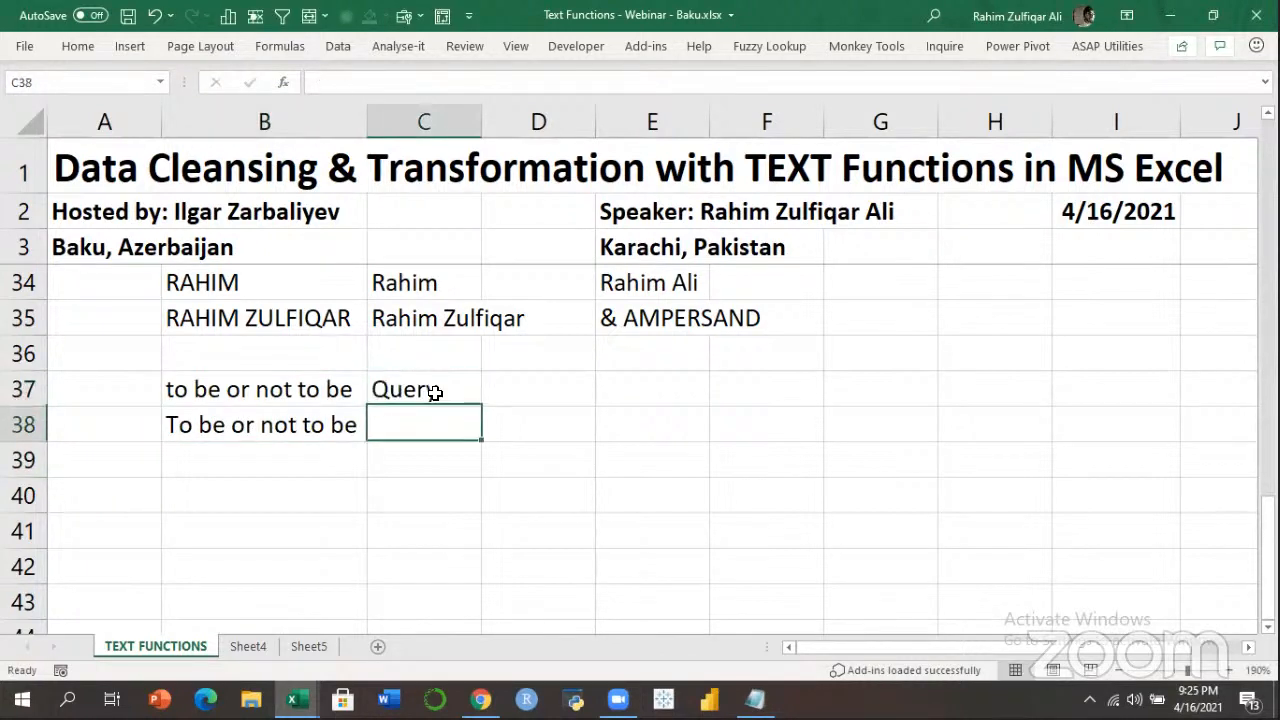
{"action": "type", "text": "Solution"}
{"action": "key", "text": "Return"}
{"action": "key", "text": "Up"}
{"action": "key", "text": "Up"}
{"action": "key", "text": "Up"}
{"action": "key", "text": "Left"}
Make the lowercase phrase in B37 bold.
{"action": "left_click", "coordinate": [435, 393]}
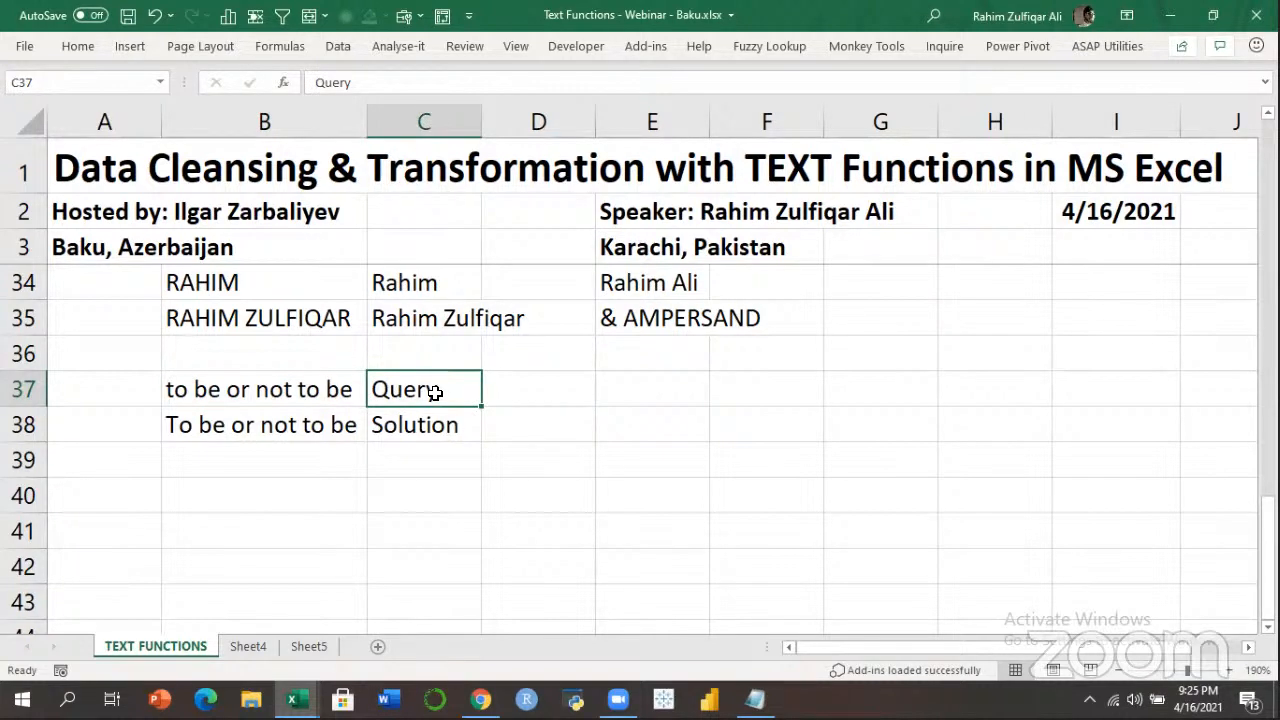
{"action": "key", "text": "Left"}
{"action": "key", "text": "ctrl+b"}
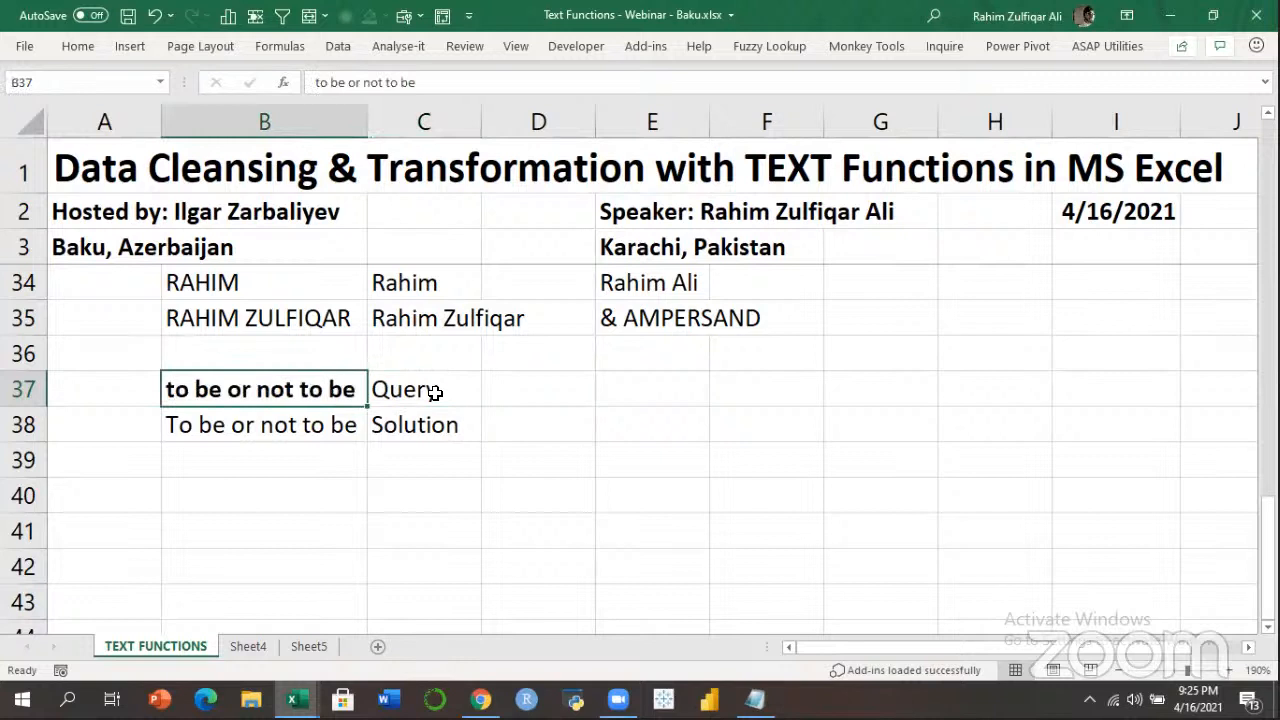
{"action": "key", "text": "Down"}
{"action": "key", "text": "Up"}
{"action": "key", "text": "Down"}
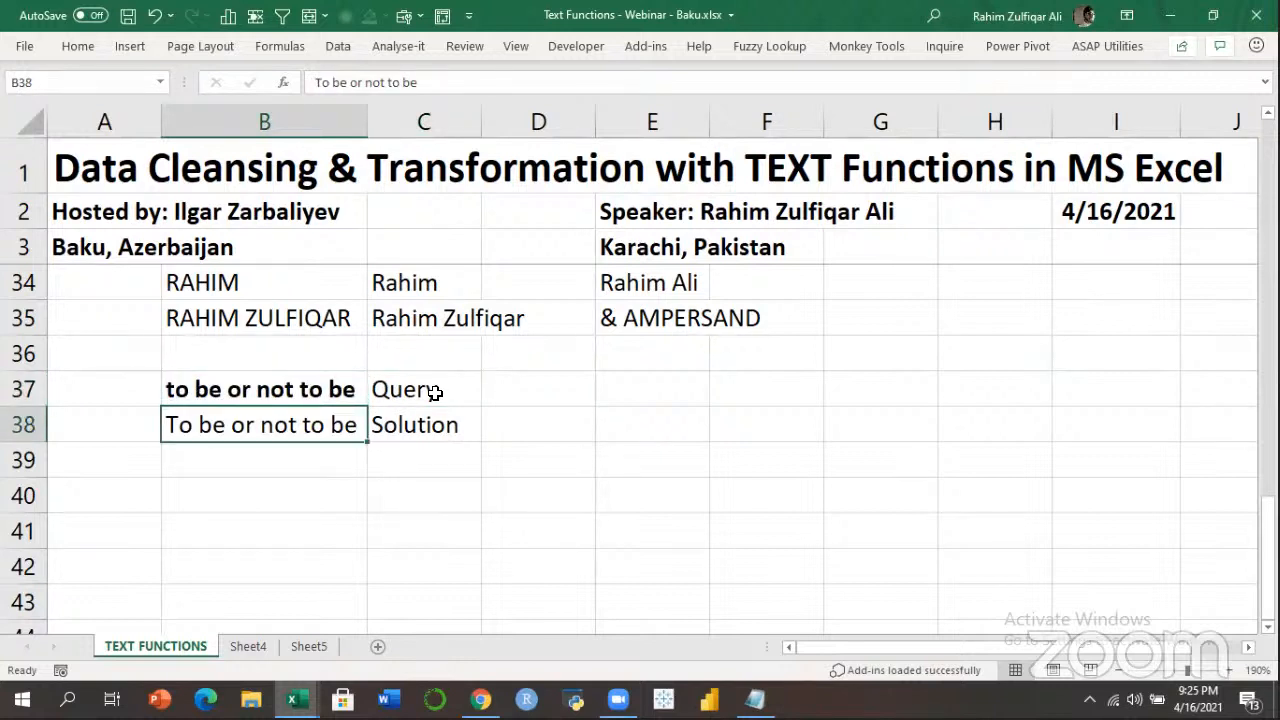
{"action": "key", "text": "Up"}
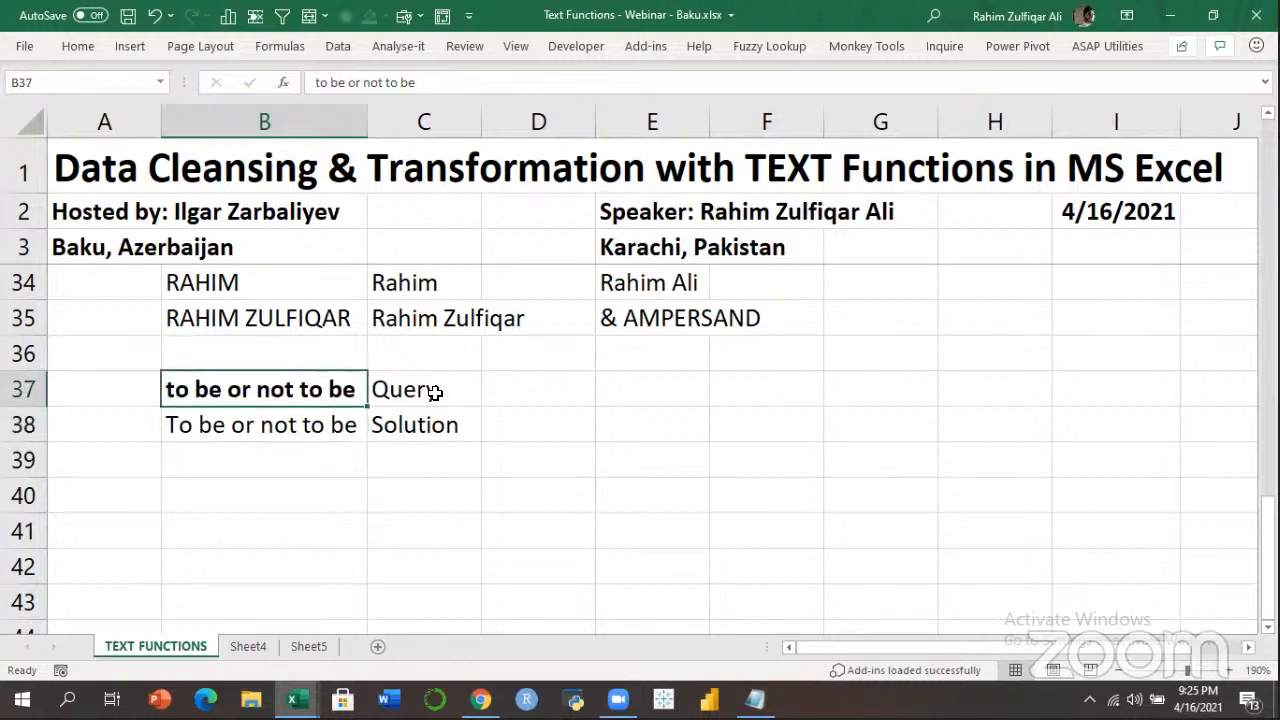
{"action": "key", "text": "Down"}
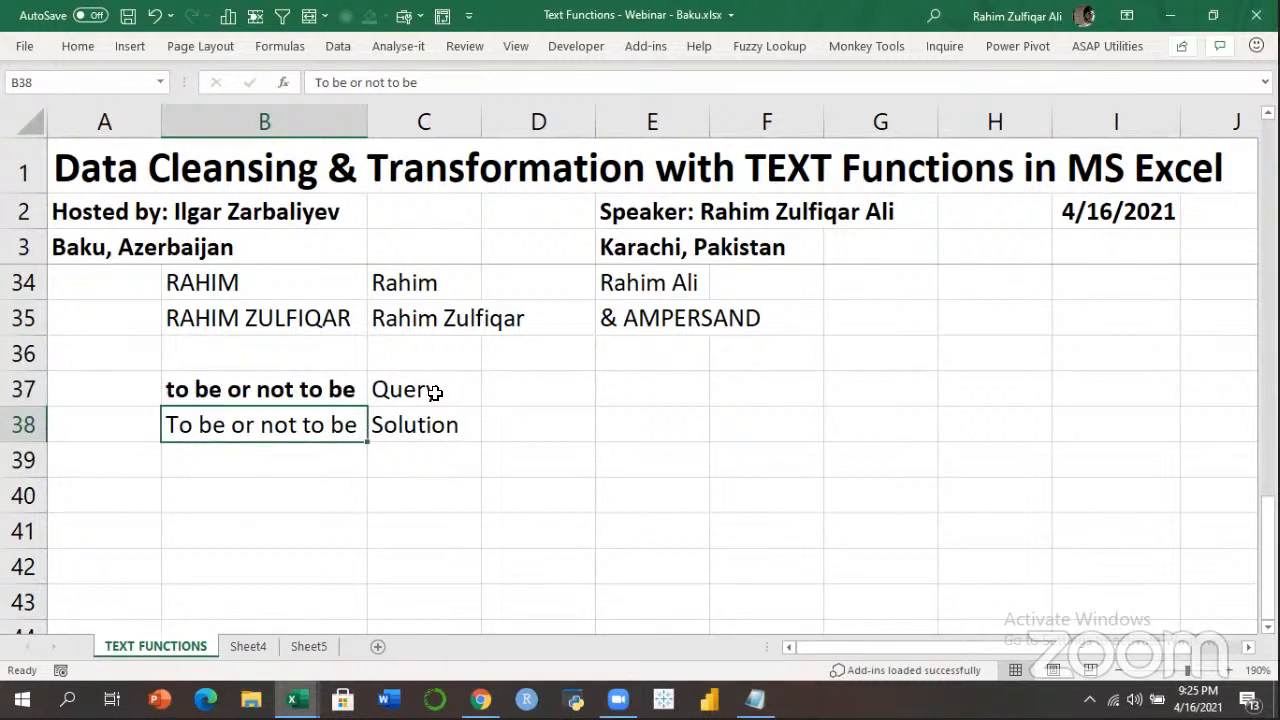
{"action": "key", "text": "Up"}
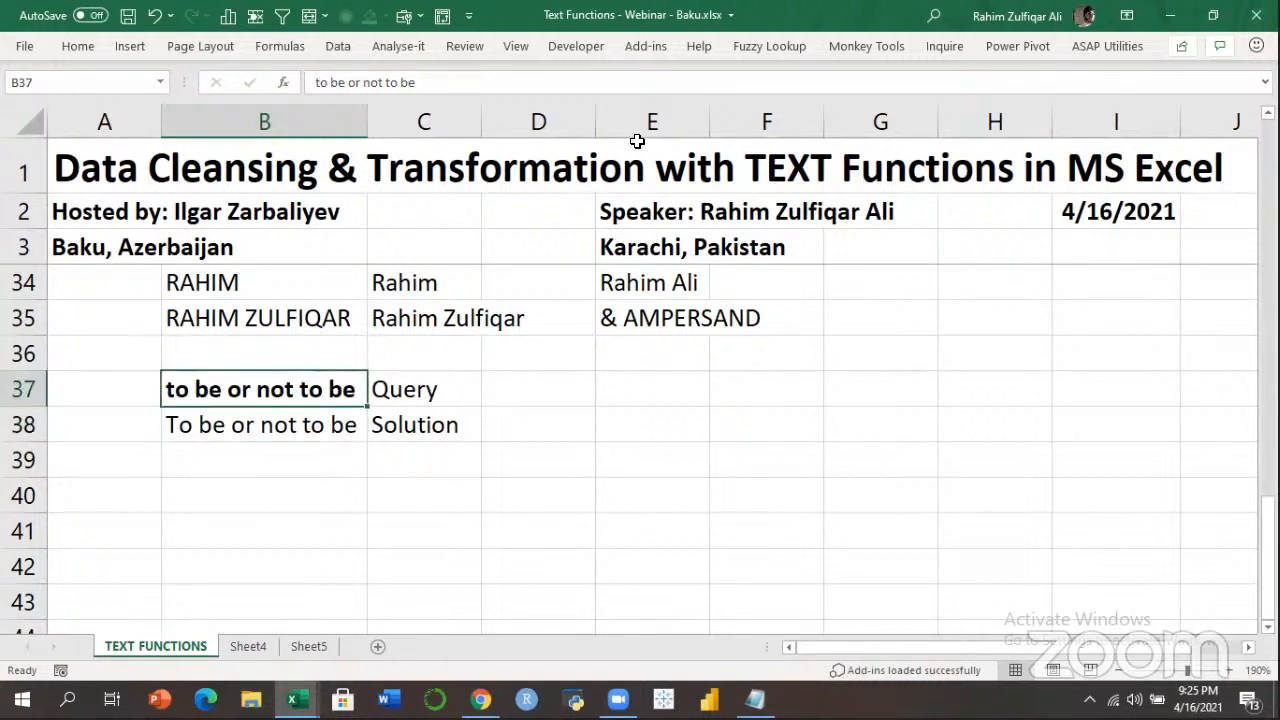
Step between B37, B38 and their labels to compare the two phrases.
{"action": "left_click", "coordinate": [337, 424]}
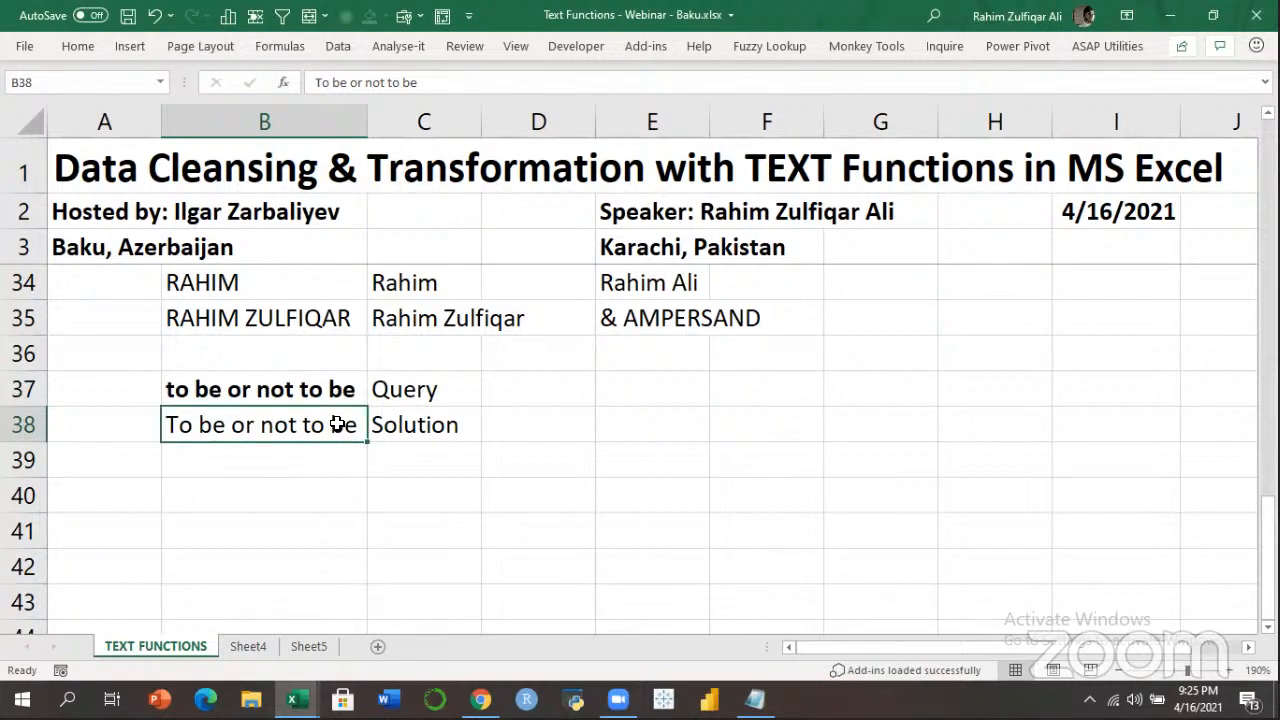
{"action": "key", "text": "Up"}
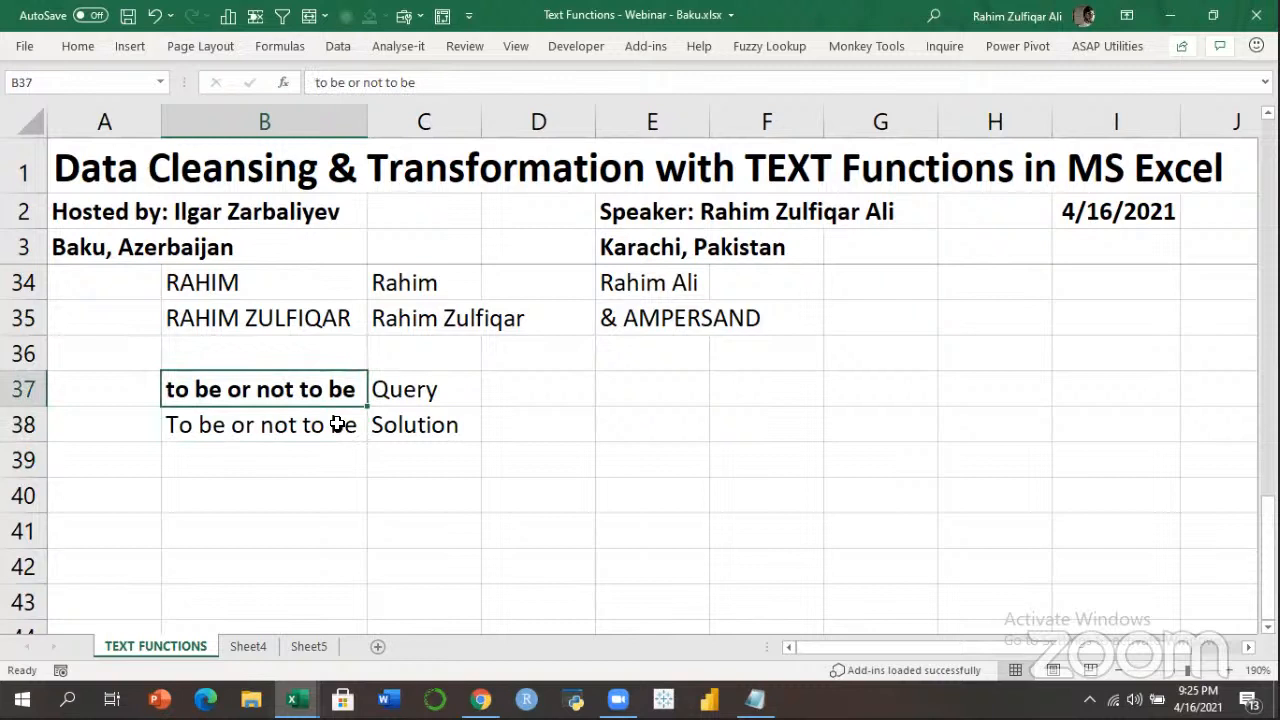
{"action": "left_click", "coordinate": [337, 424]}
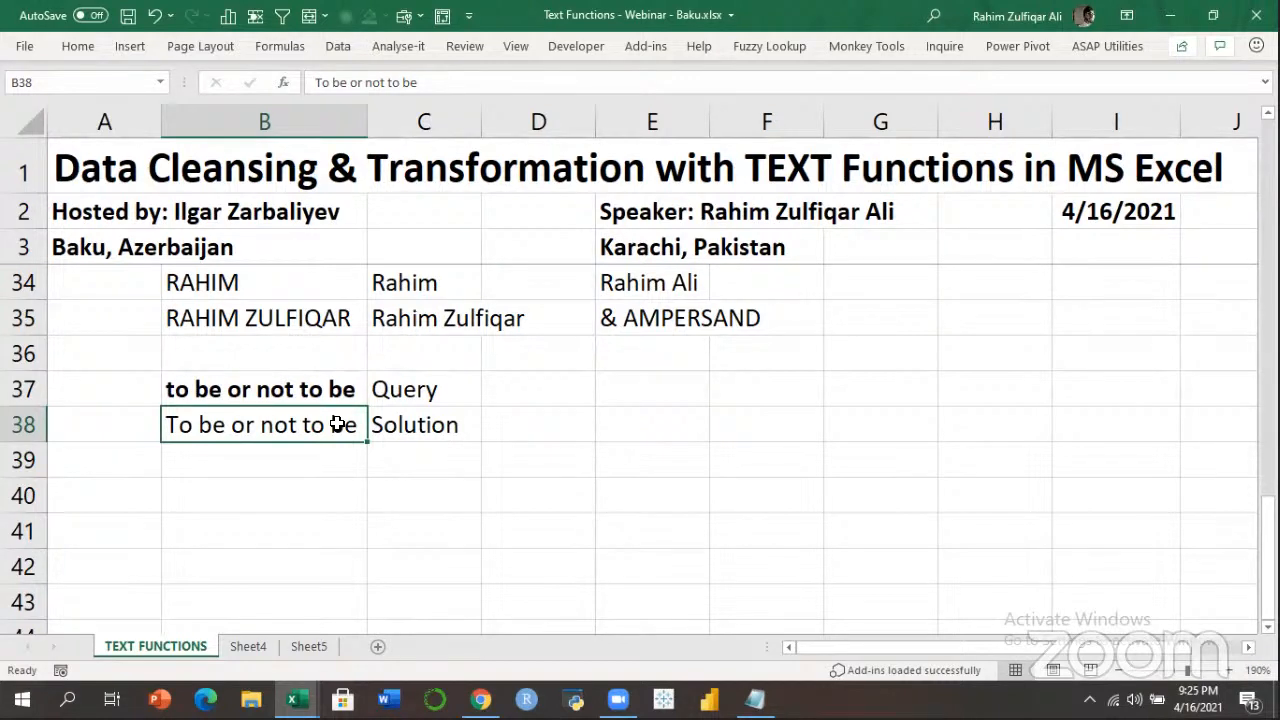
{"action": "key", "text": "Up"}
{"action": "key", "text": "Right"}
{"action": "key", "text": "Down"}
{"action": "key", "text": "Left"}
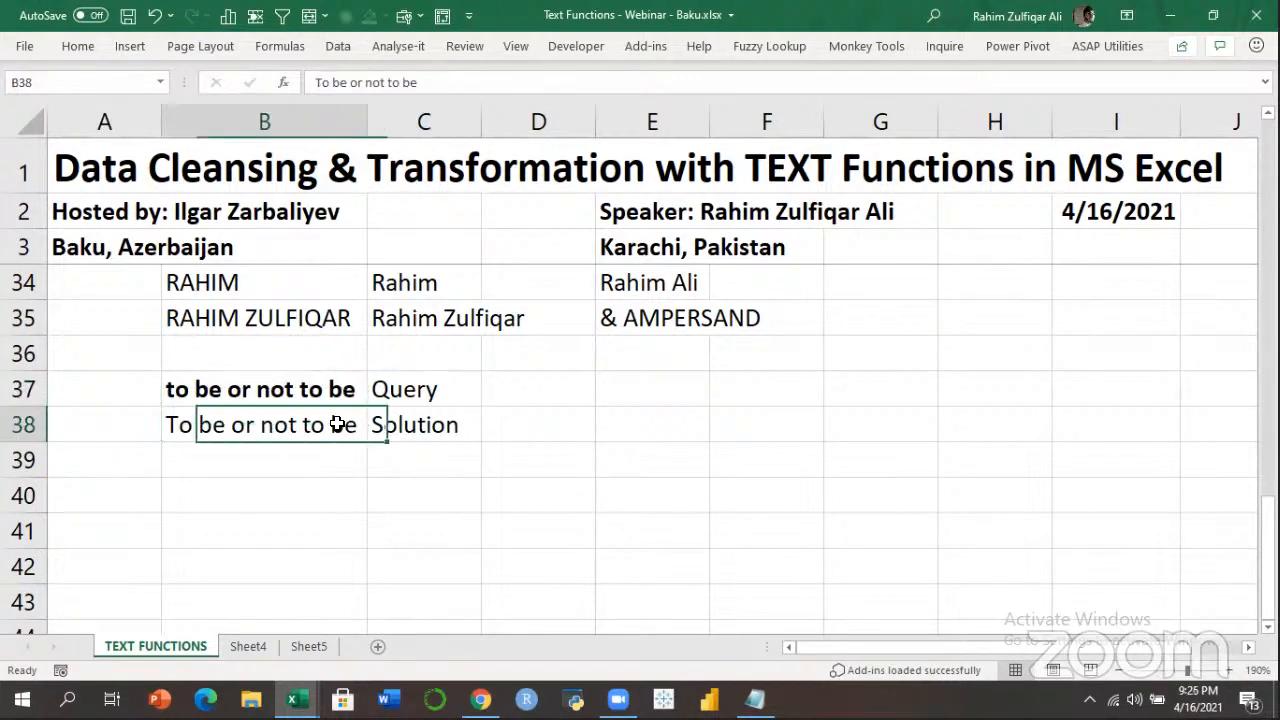
{"action": "key", "text": "Up"}
{"action": "key", "text": "Right"}
{"action": "key", "text": "Down"}
{"action": "key", "text": "Left"}
{"action": "key", "text": "Up"}
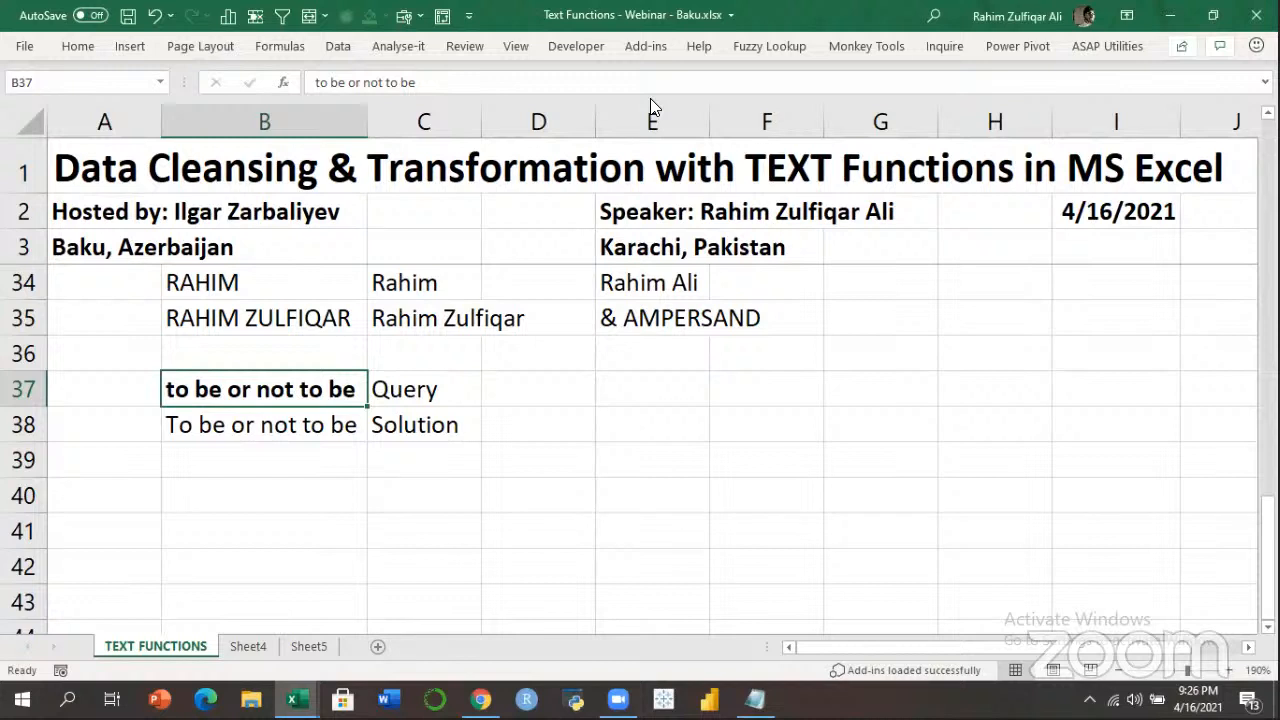
Point out the Query label, then alternate selecting B37 and B38 again.
{"action": "left_click", "coordinate": [690, 36]}
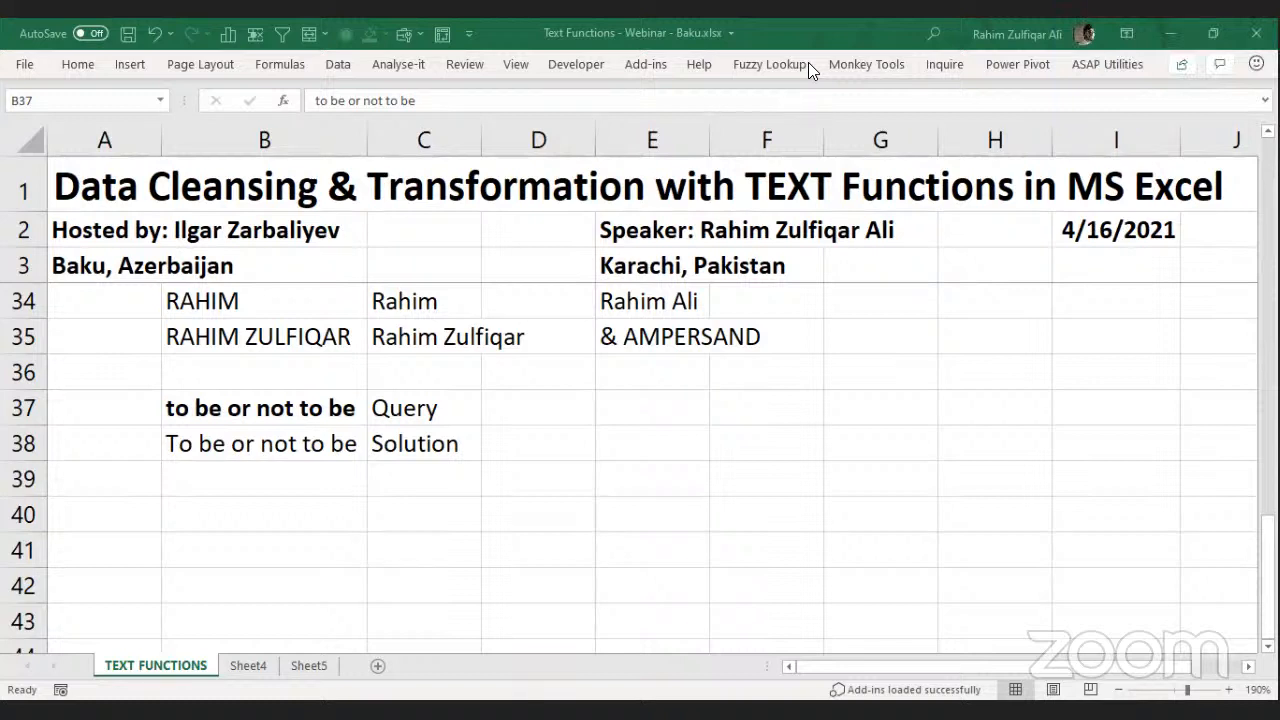
{"action": "left_click", "coordinate": [420, 409]}
{"action": "left_click", "coordinate": [260, 409]}
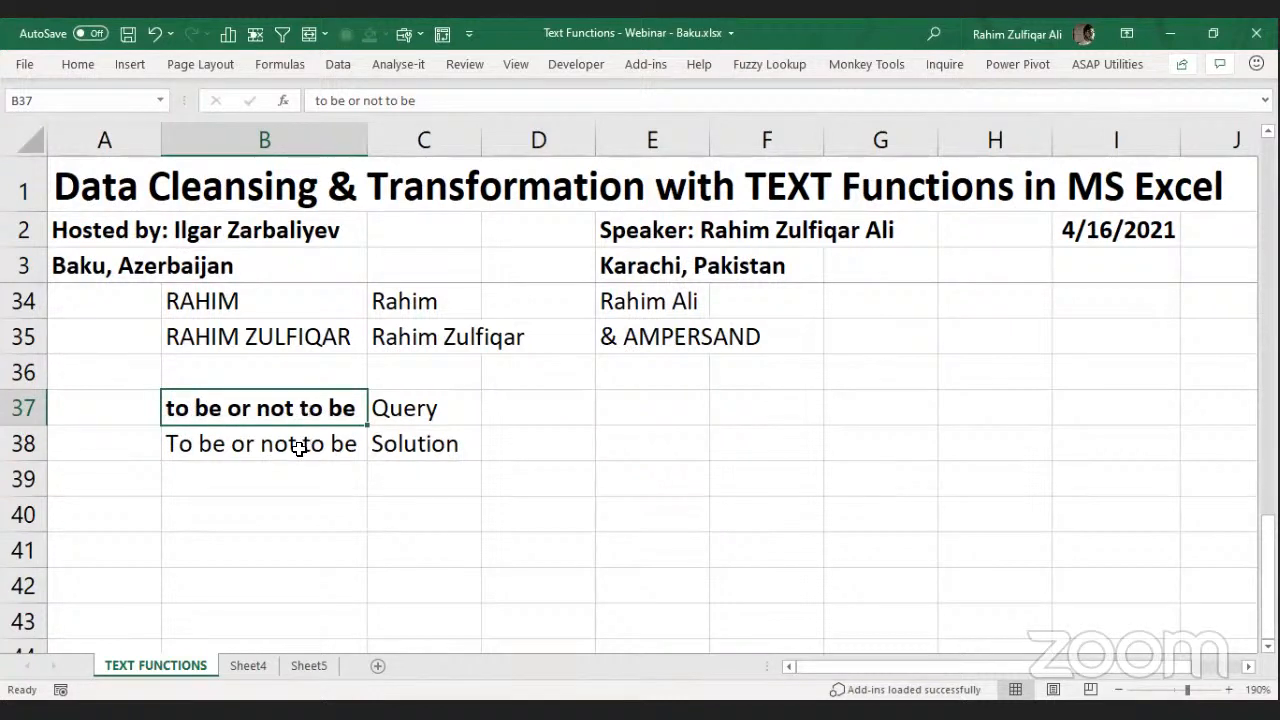
{"action": "left_click", "coordinate": [268, 446]}
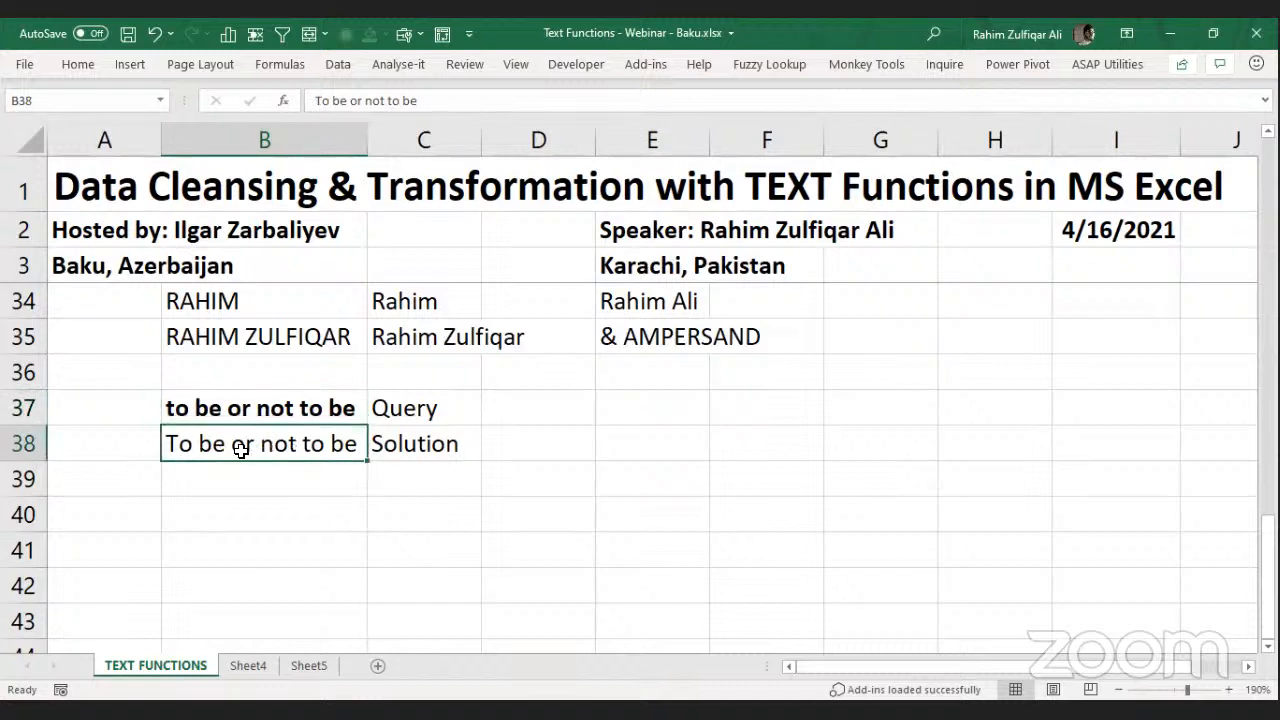
{"action": "left_click", "coordinate": [246, 408]}
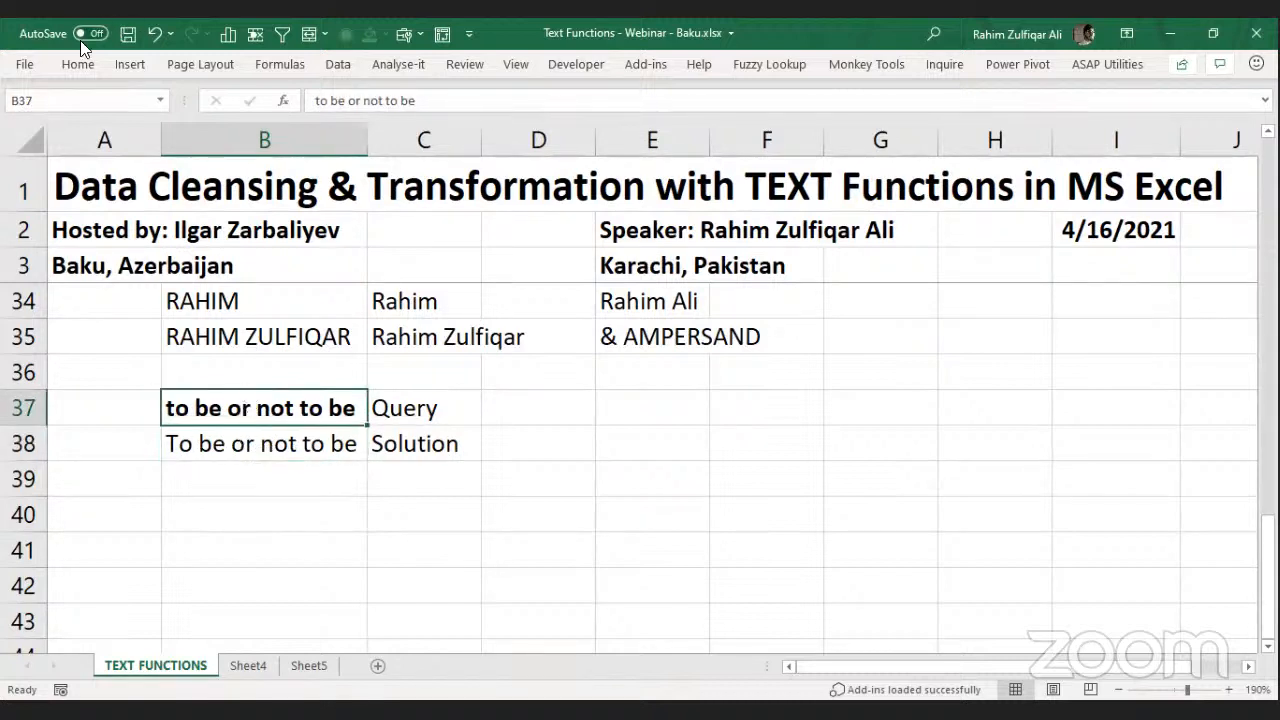
{"action": "left_click", "coordinate": [231, 440]}
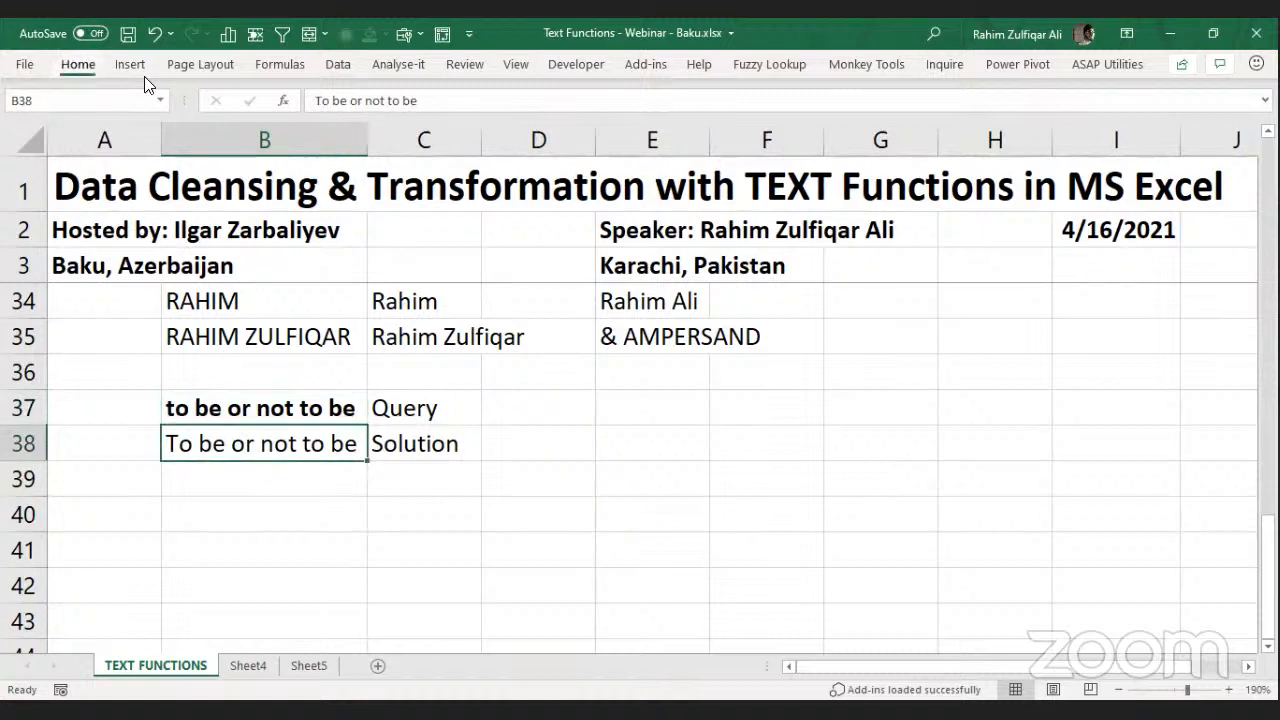
{"action": "left_click", "coordinate": [78, 64]}
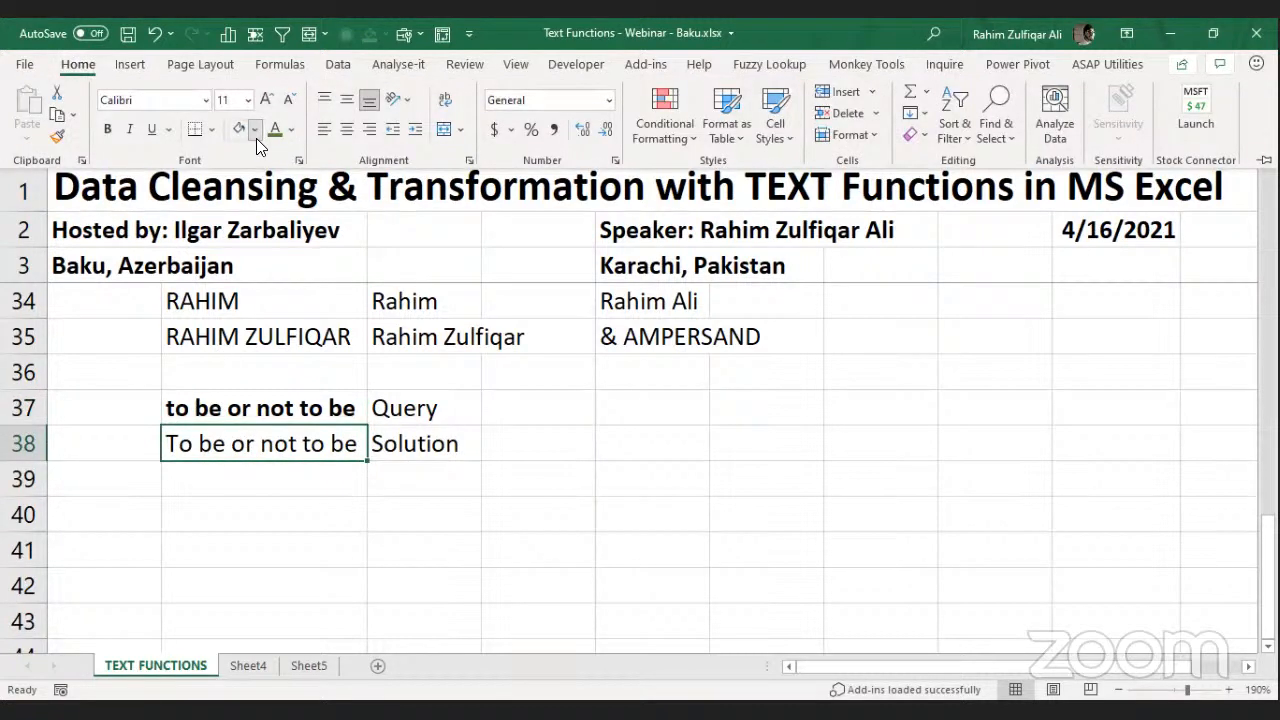
{"action": "left_click", "coordinate": [256, 138]}
{"action": "left_click", "coordinate": [270, 406]}
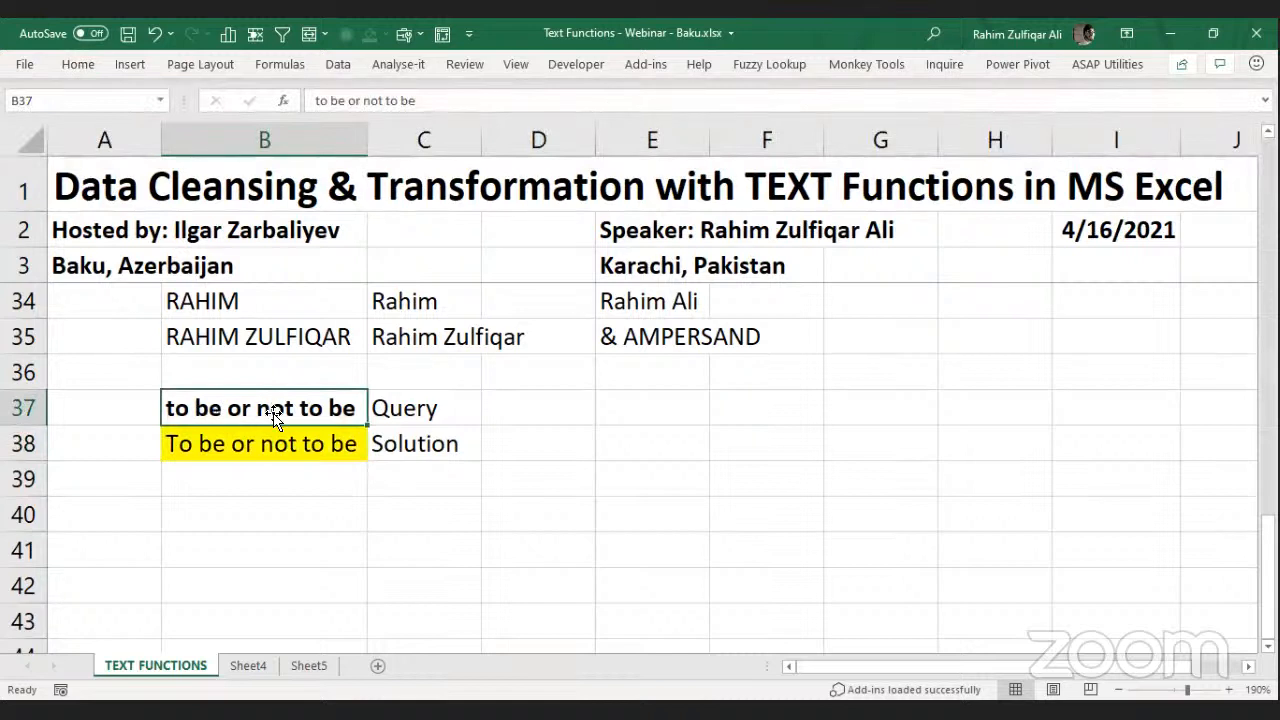
{"action": "left_click", "coordinate": [272, 444]}
{"action": "left_click", "coordinate": [285, 481]}
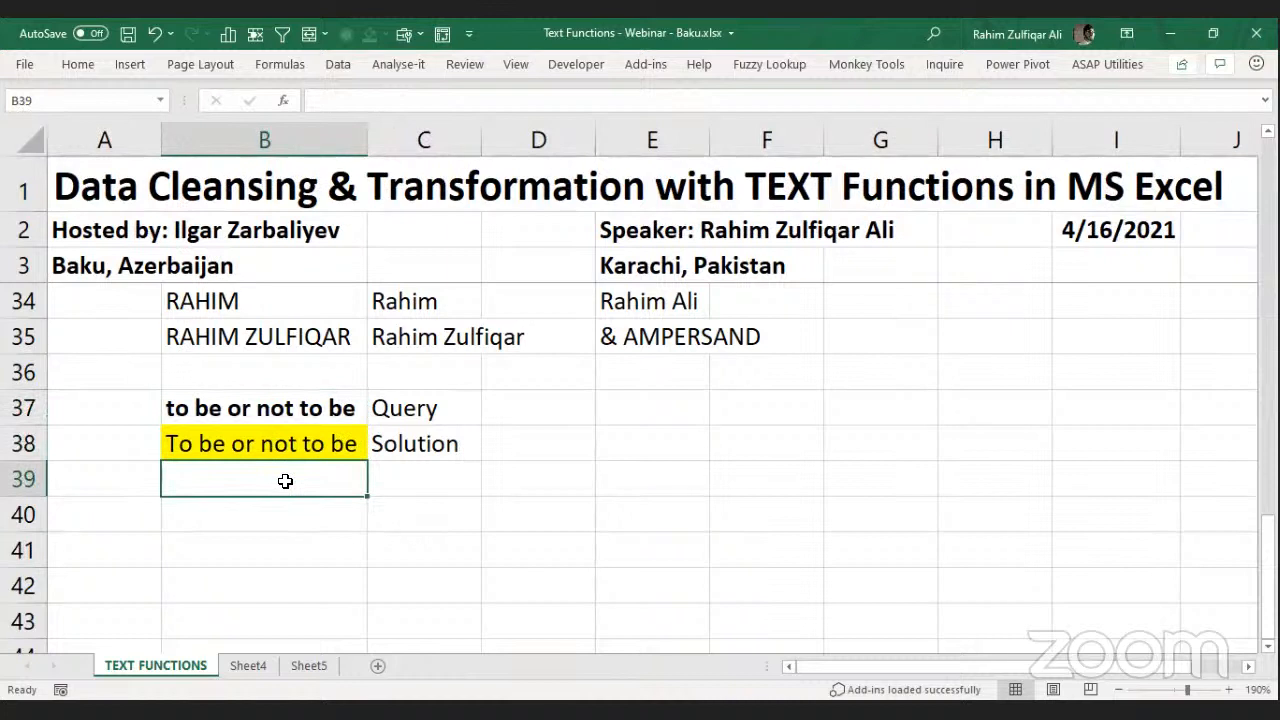
{"action": "left_click", "coordinate": [423, 481]}
{"action": "key", "text": "Left"}
{"action": "left_click", "coordinate": [284, 516]}
{"action": "type", "text": "=pro"}
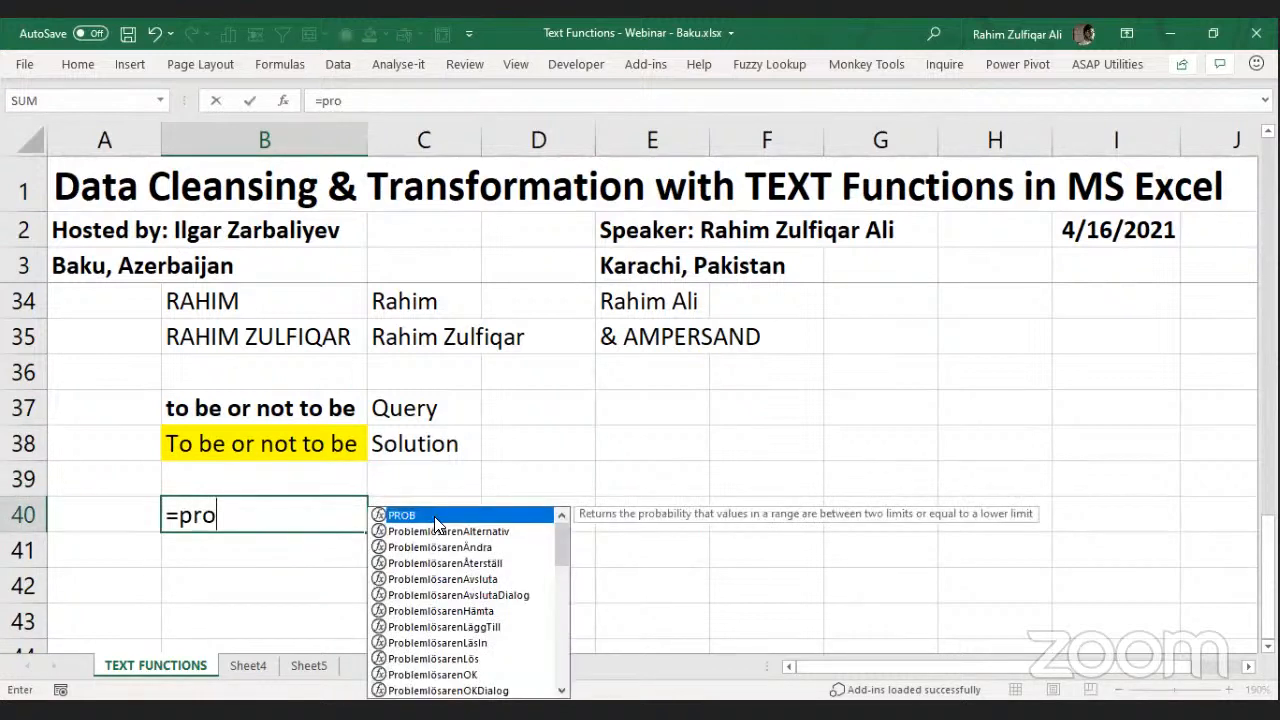
{"action": "type", "text": "p"}
{"action": "key", "text": "Tab"}
{"action": "key", "text": "Up"}
{"action": "key", "text": "Up"}
{"action": "key", "text": "Up"}
{"action": "key", "text": "Return"}
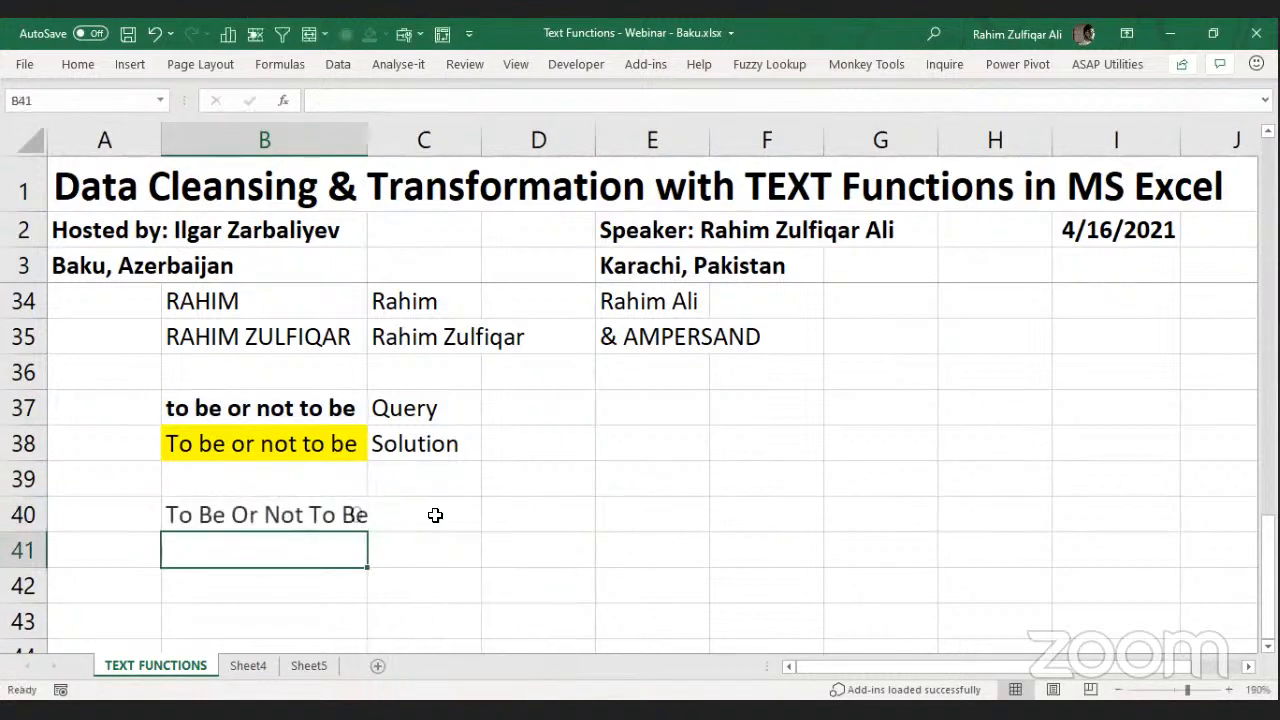
{"action": "left_click", "coordinate": [270, 515]}
{"action": "left_click", "coordinate": [263, 442]}
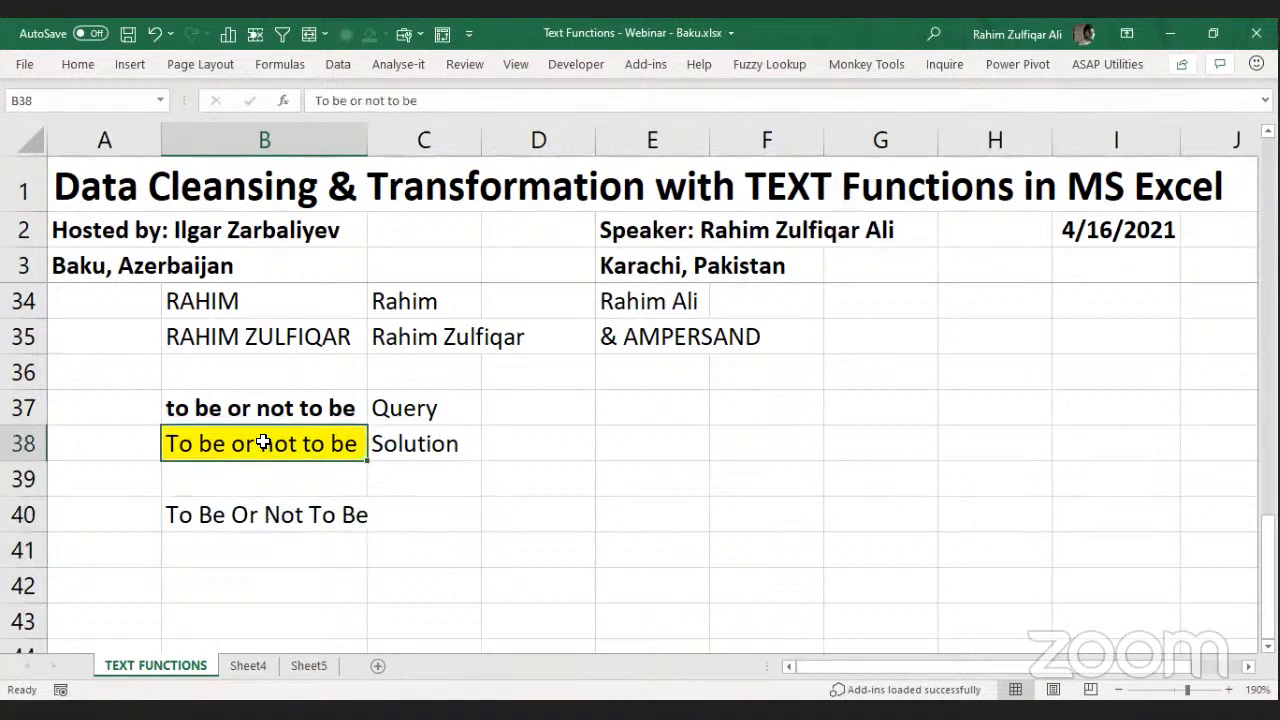
{"action": "left_click", "coordinate": [258, 518]}
{"action": "left_click", "coordinate": [258, 450]}
{"action": "left_click", "coordinate": [288, 515]}
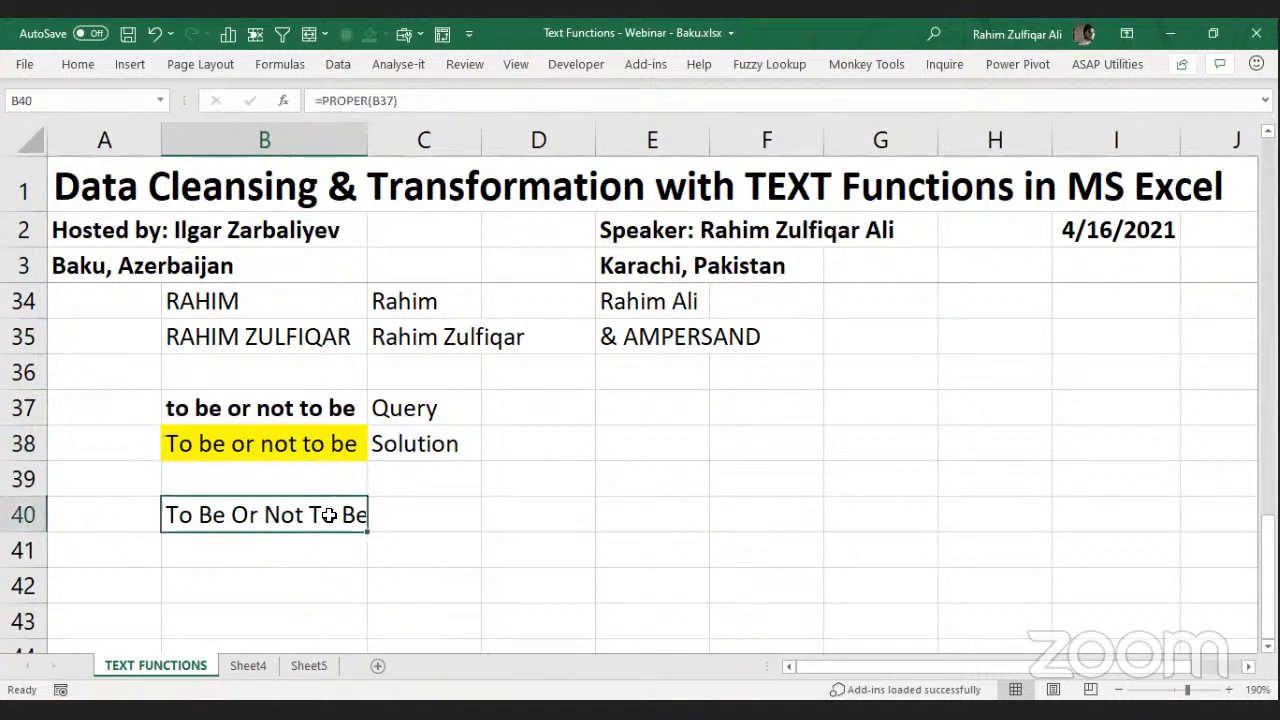
{"action": "key", "text": "F2"}
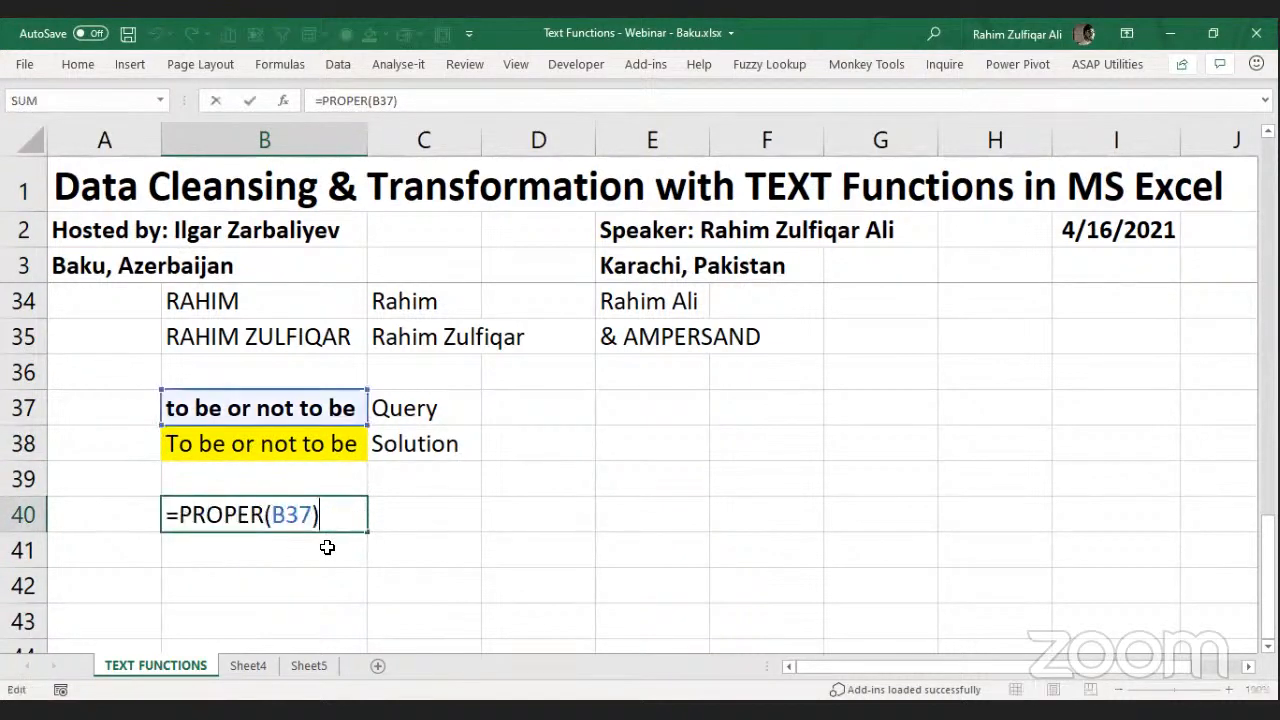
{"action": "key", "text": "Escape"}
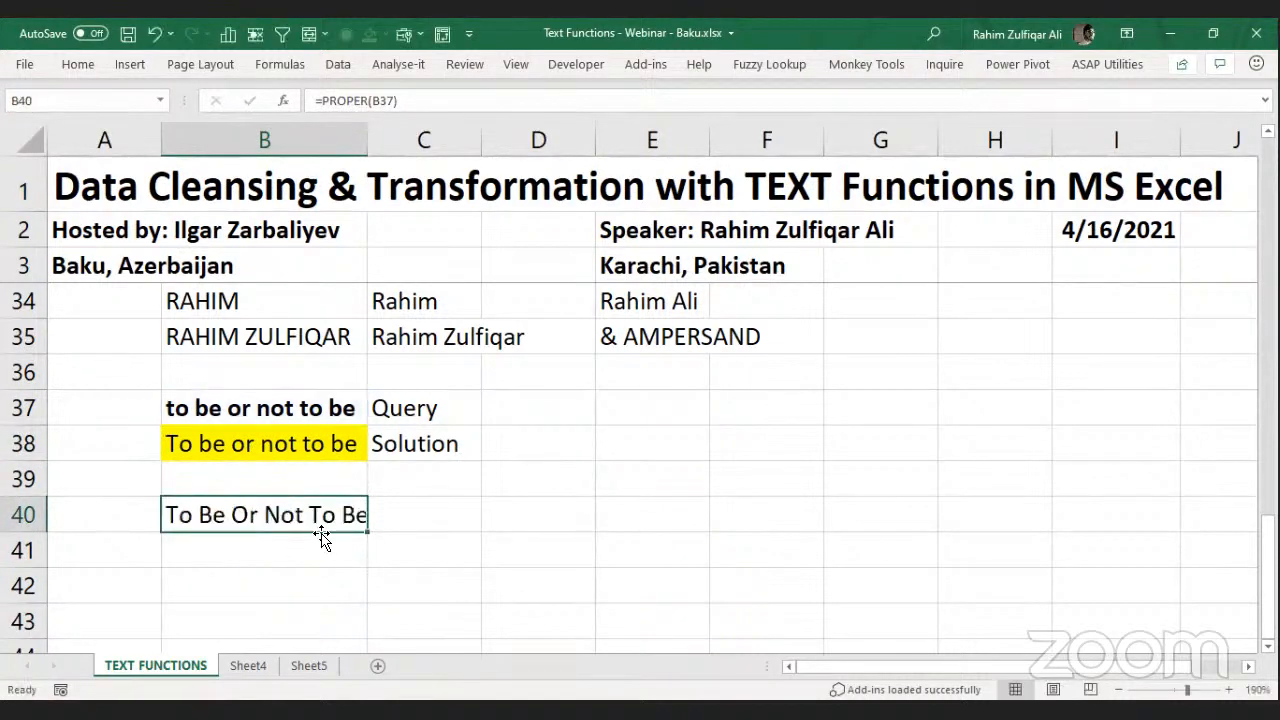
{"action": "key", "text": "Delete"}
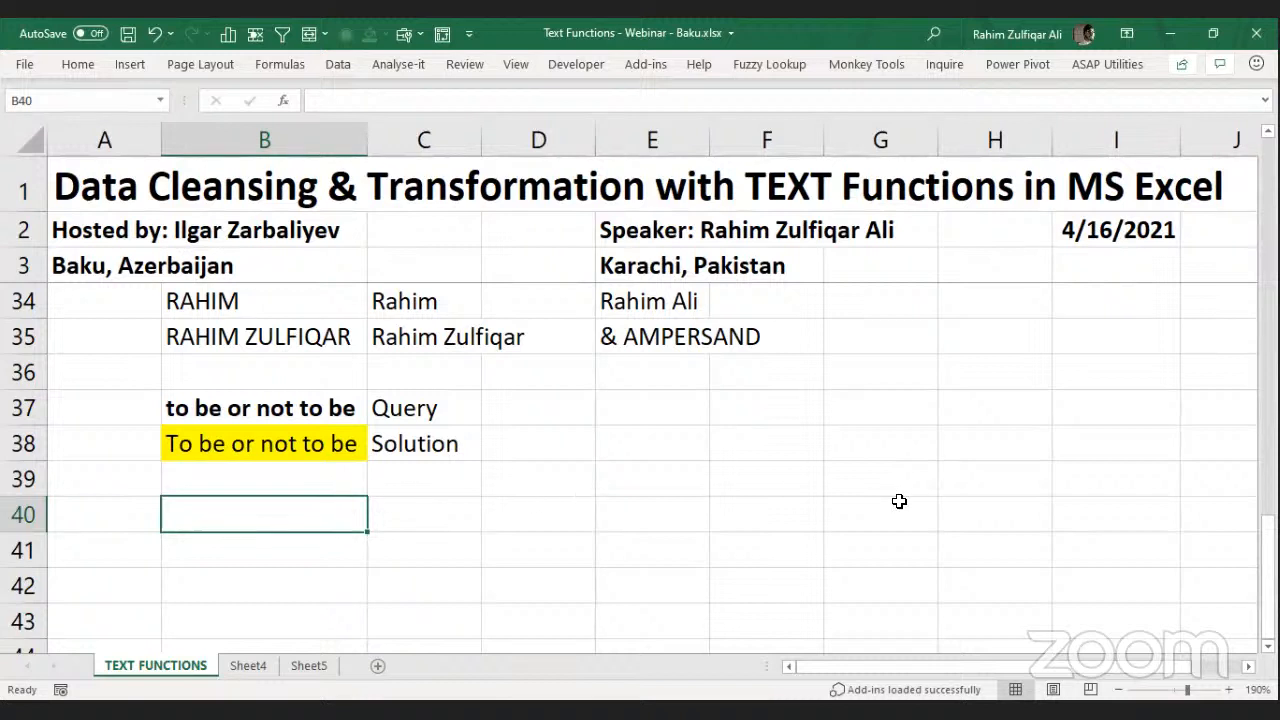
{"action": "key", "text": "alt+Tab"}
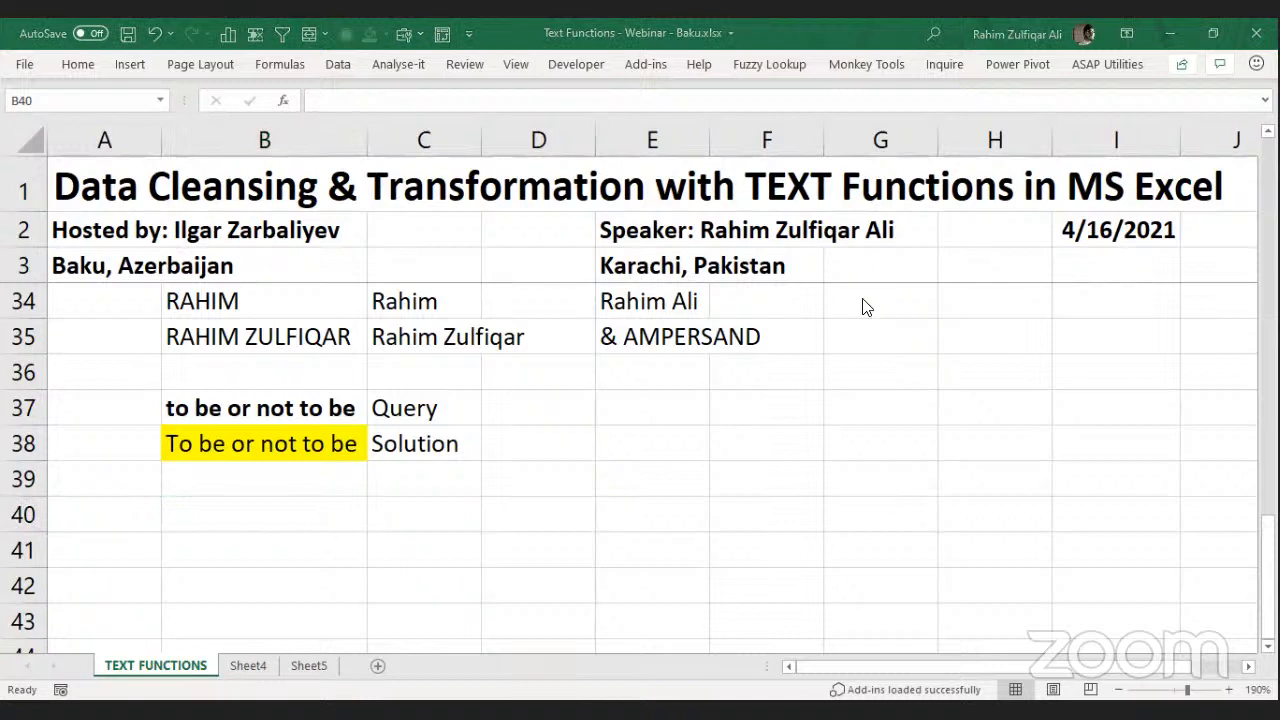
{"action": "left_click", "coordinate": [309, 505]}
{"action": "left_click", "coordinate": [391, 508]}
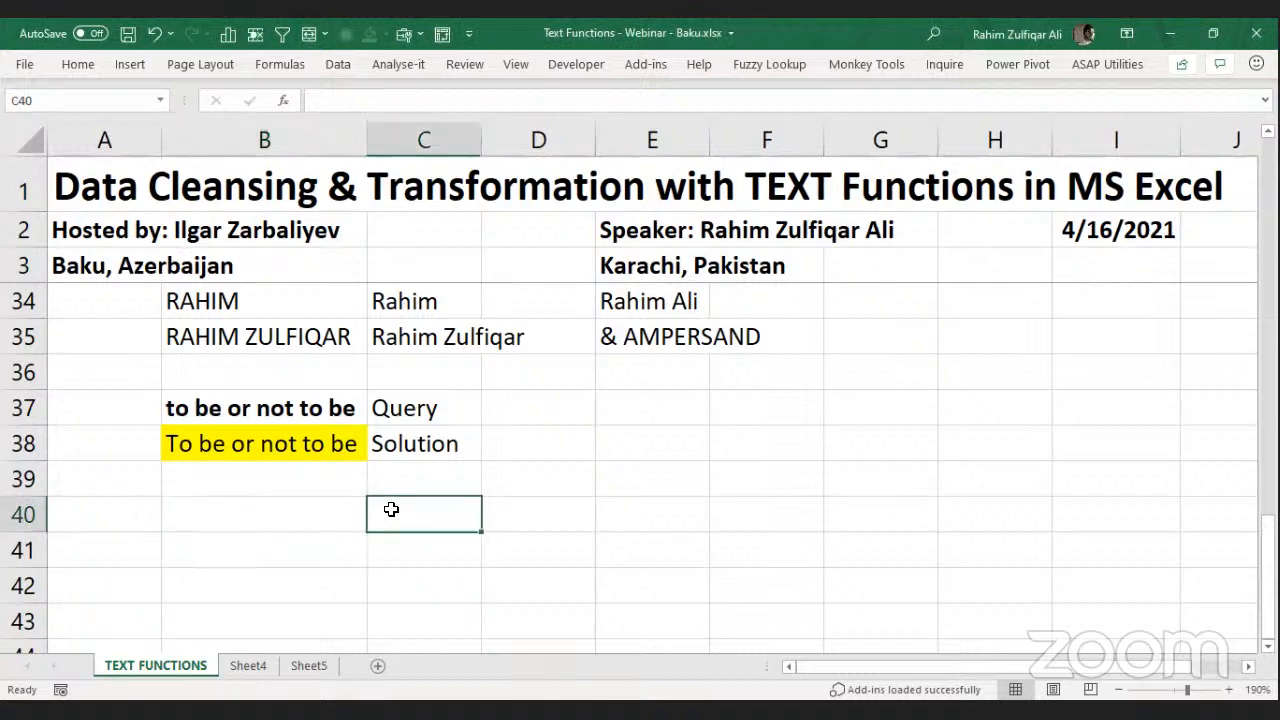
{"action": "left_click", "coordinate": [670, 410]}
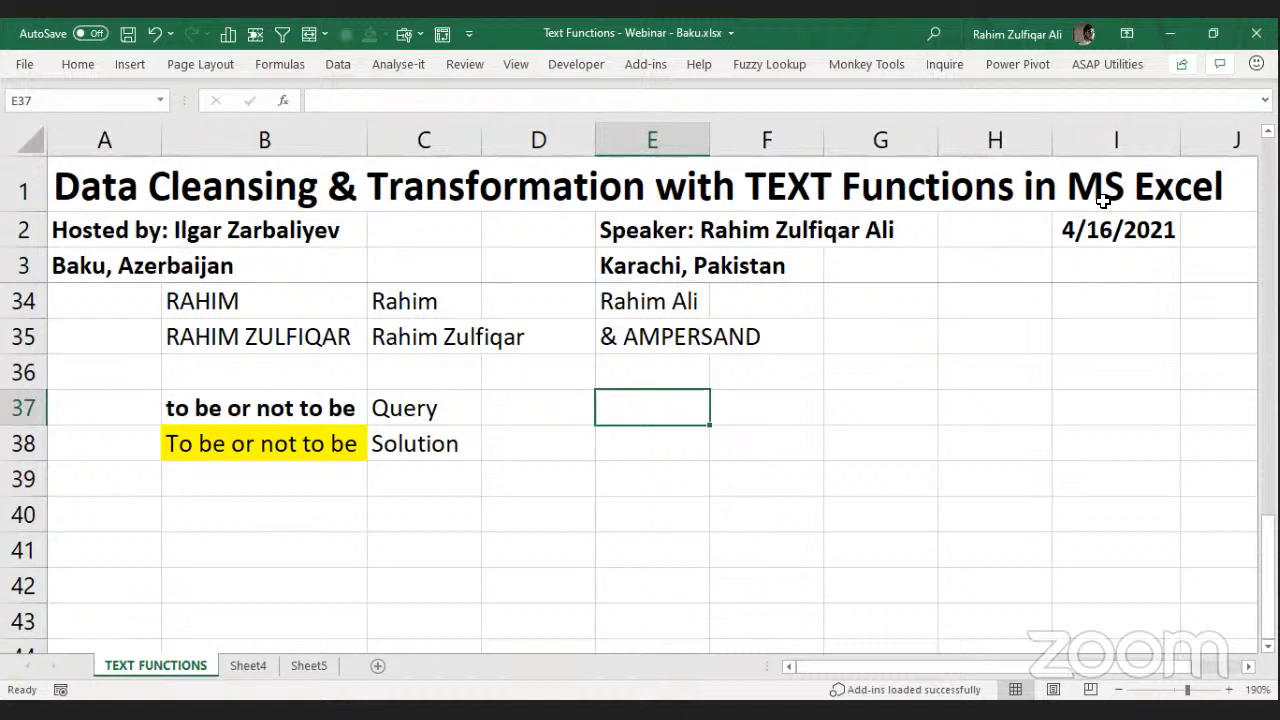
{"action": "key", "text": "alt+Tab"}
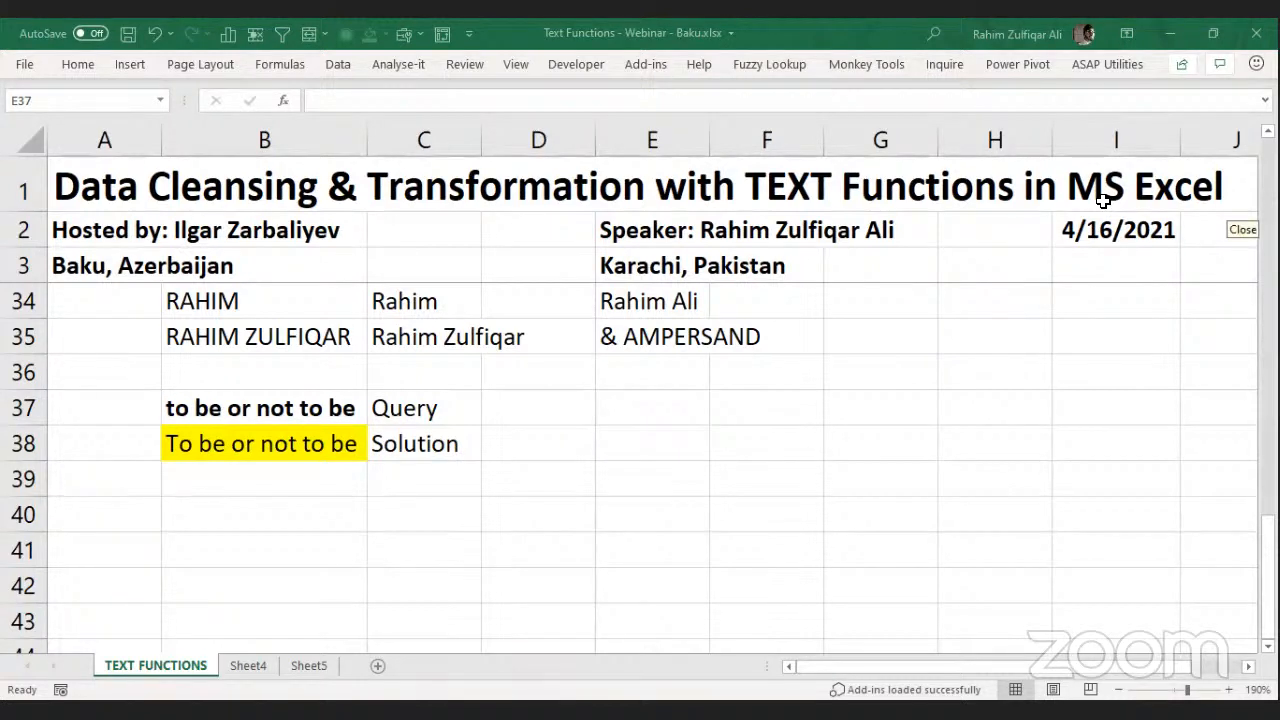
{"action": "left_click", "coordinate": [631, 440]}
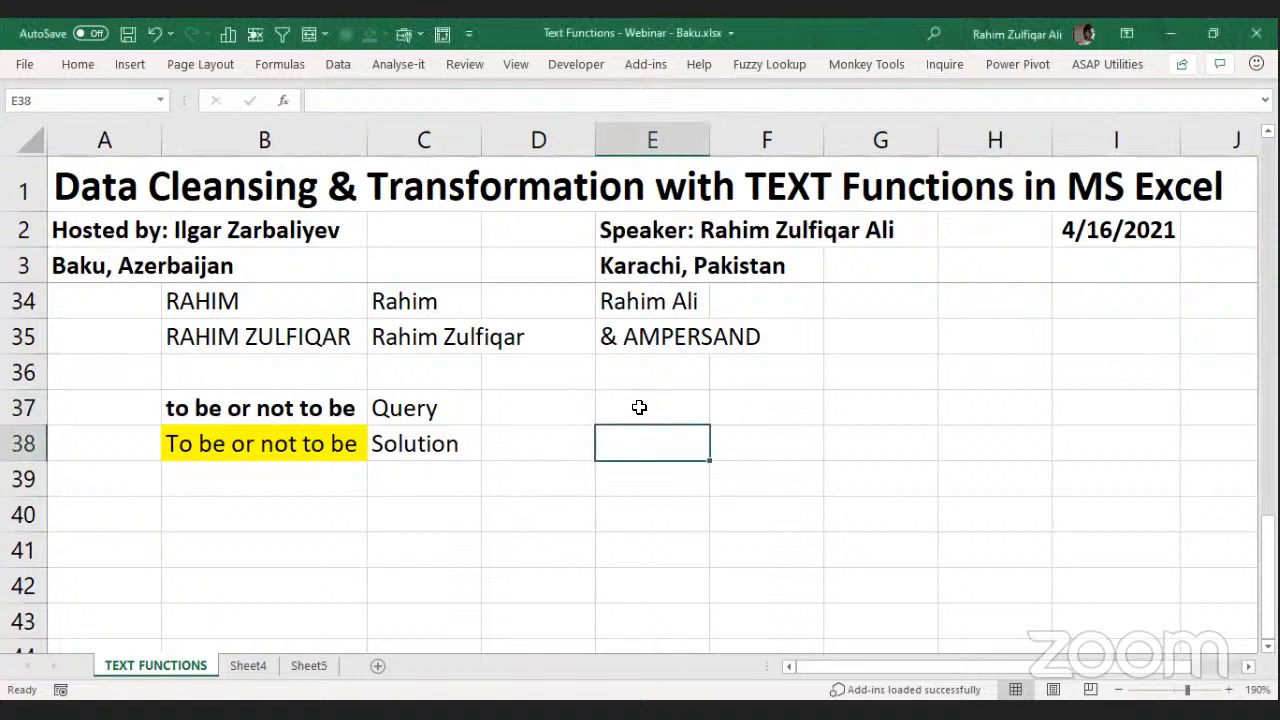
{"action": "left_click", "coordinate": [639, 407]}
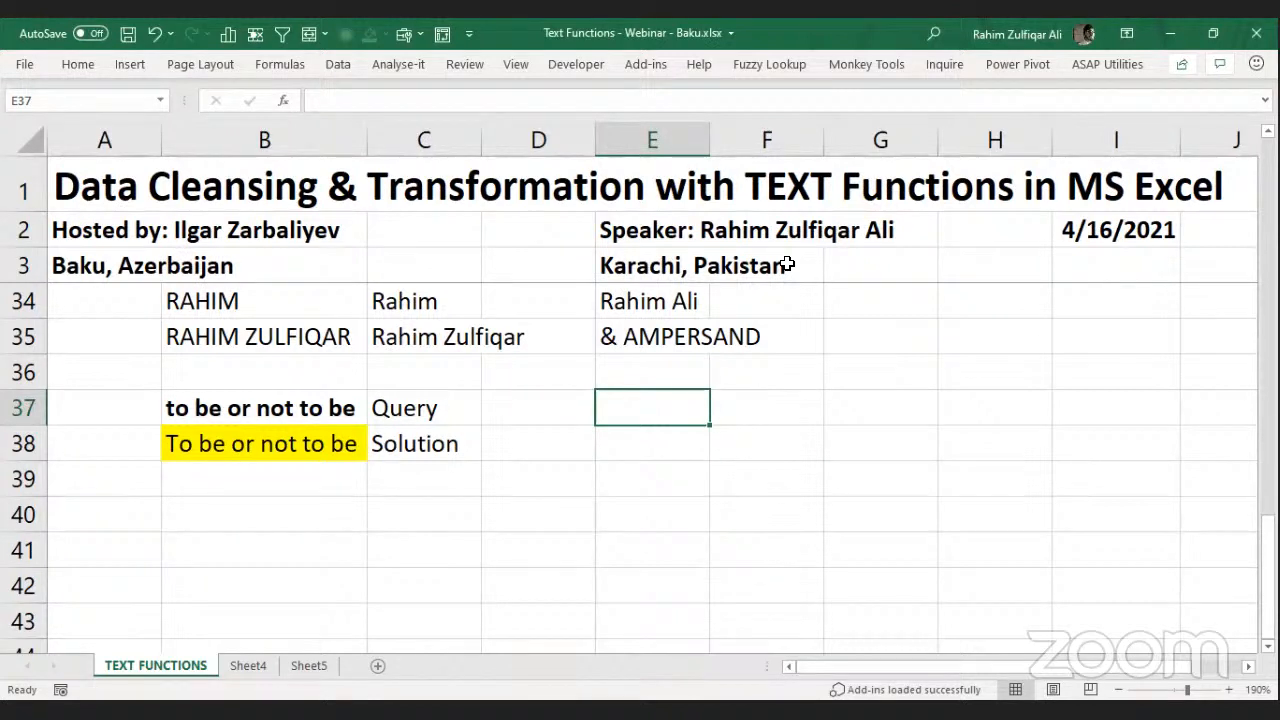
Enter '- identify the common place' in E37, fixing the 'plance' typo.
{"action": "type", "text": "- "}
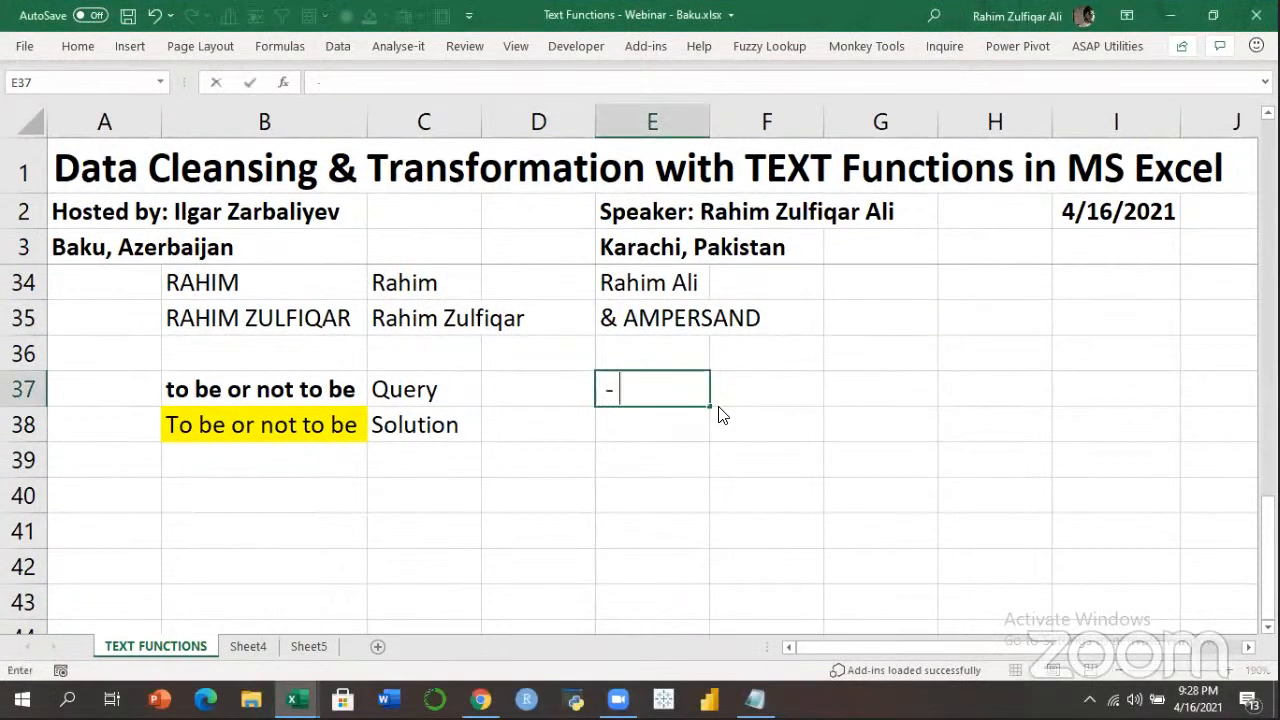
{"action": "type", "text": "identi"}
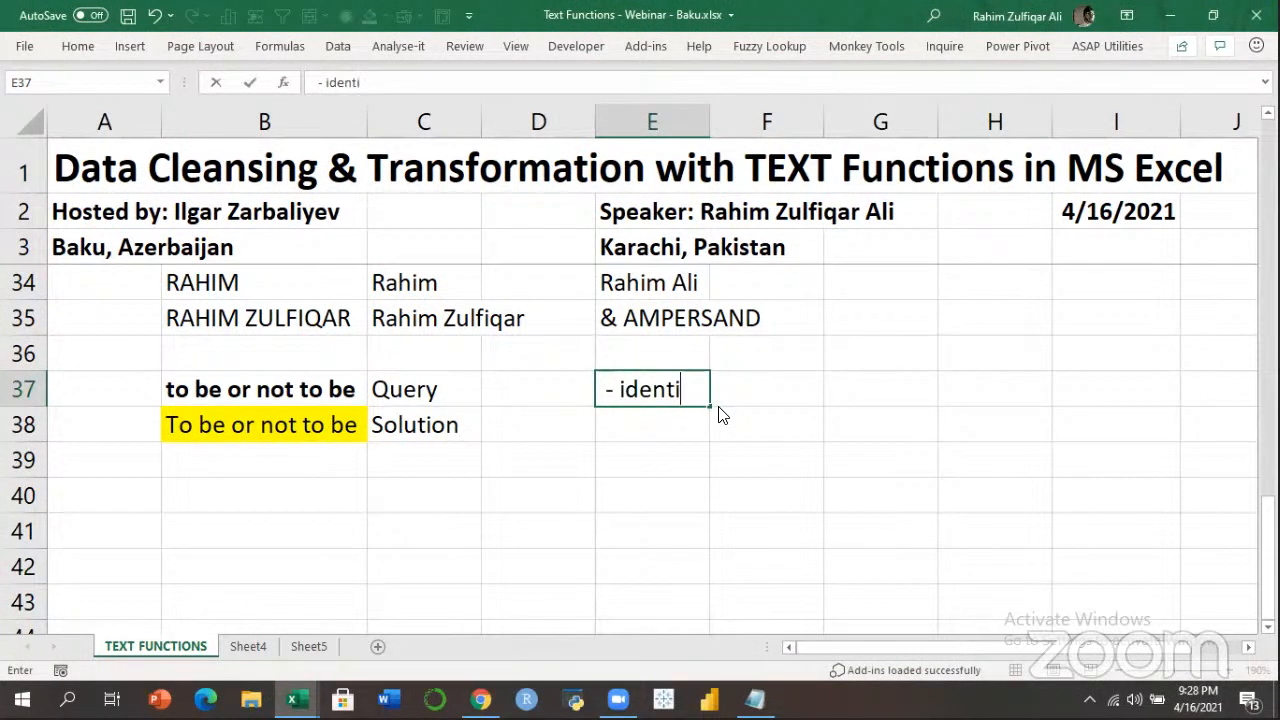
{"action": "type", "text": "fy the common plance"}
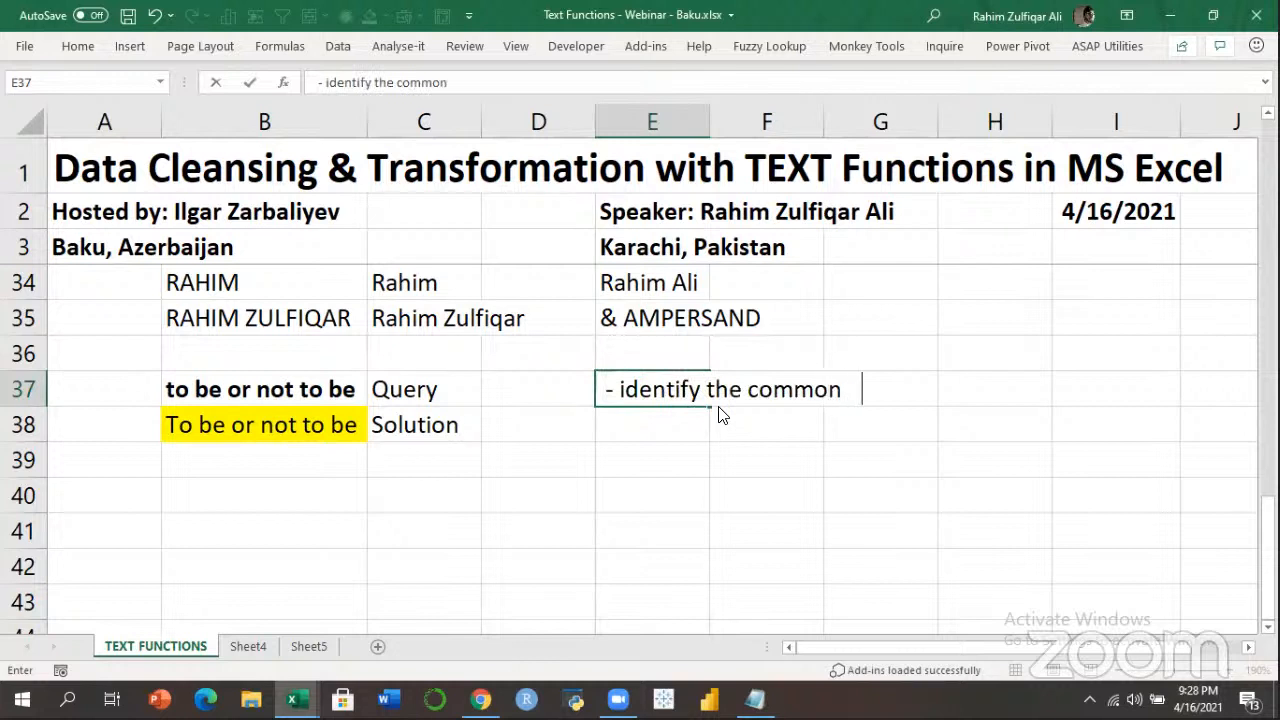
{"action": "key", "text": "Return"}
{"action": "key", "text": "Up"}
{"action": "key", "text": "F2"}
{"action": "key", "text": "BackSpace"}
{"action": "key", "text": "BackSpace"}
{"action": "key", "text": "BackSpace"}
{"action": "type", "text": "ce"}
{"action": "key", "text": "Return"}
Enter '- identify the common point' in E38.
{"action": "type", "text": "- ide"}
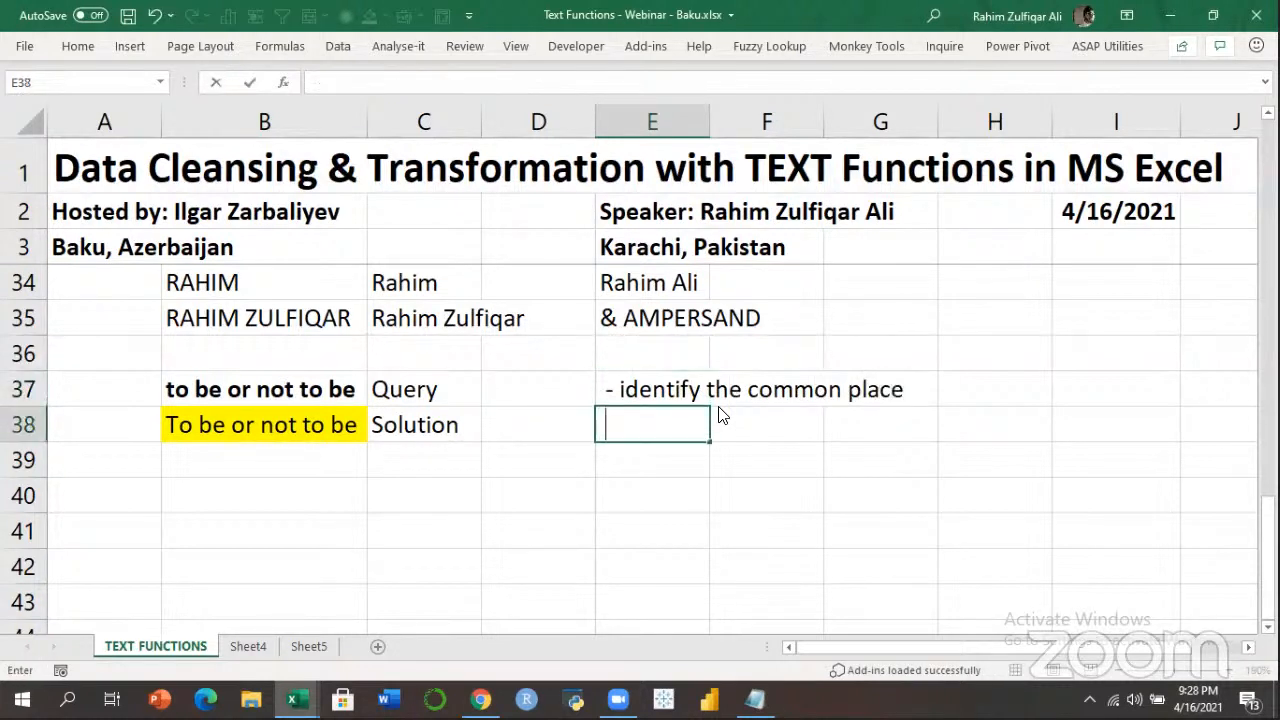
{"action": "type", "text": "ntify th"}
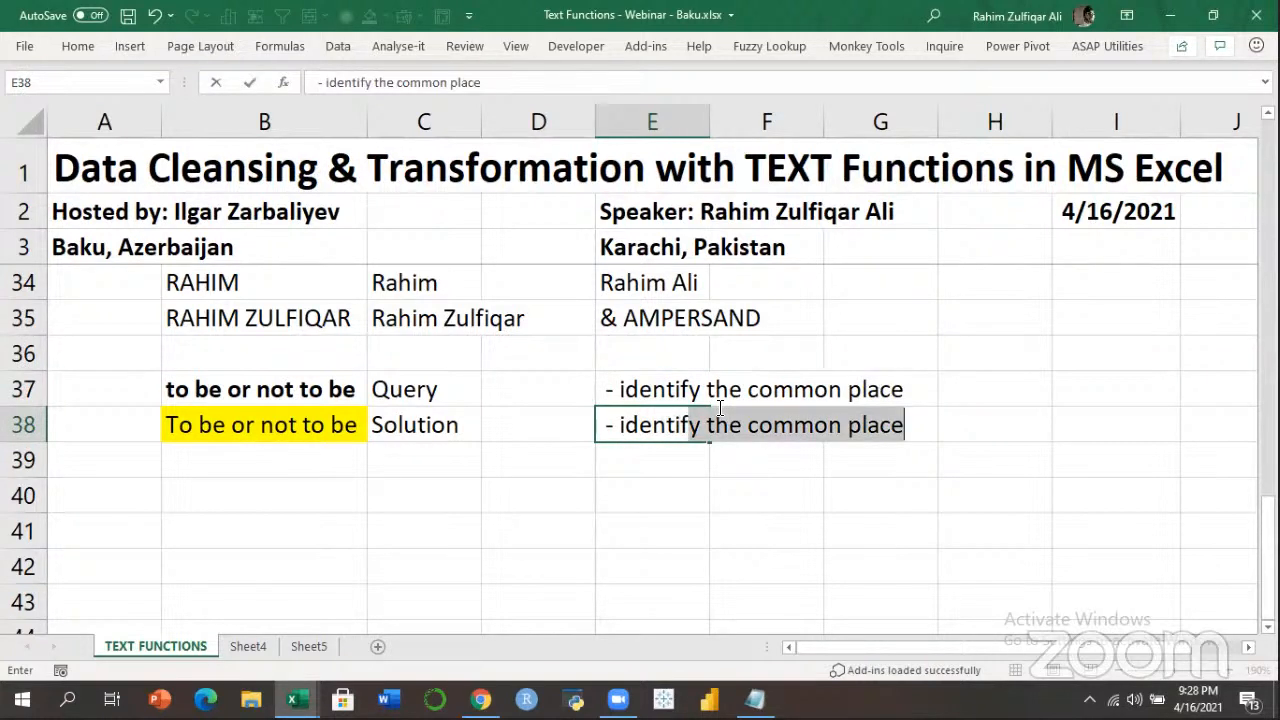
{"action": "key", "text": "BackSpace"}
{"action": "type", "text": "the common po"}
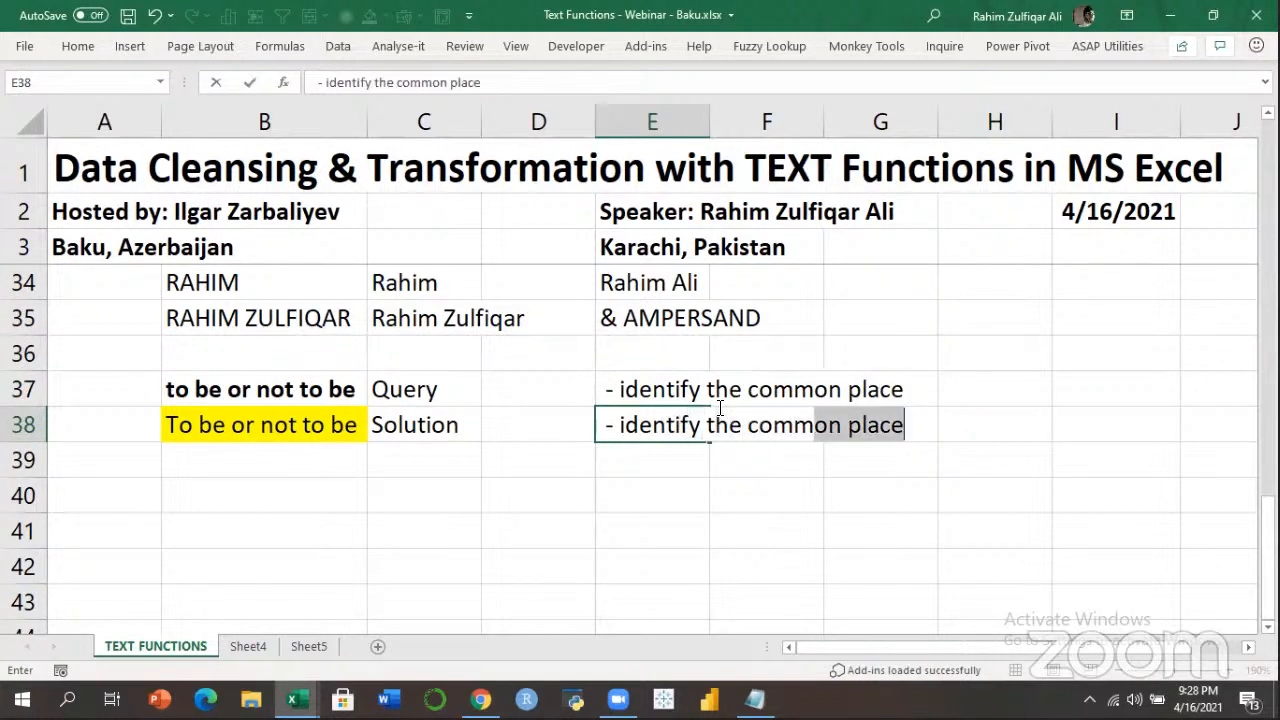
{"action": "type", "text": "int"}
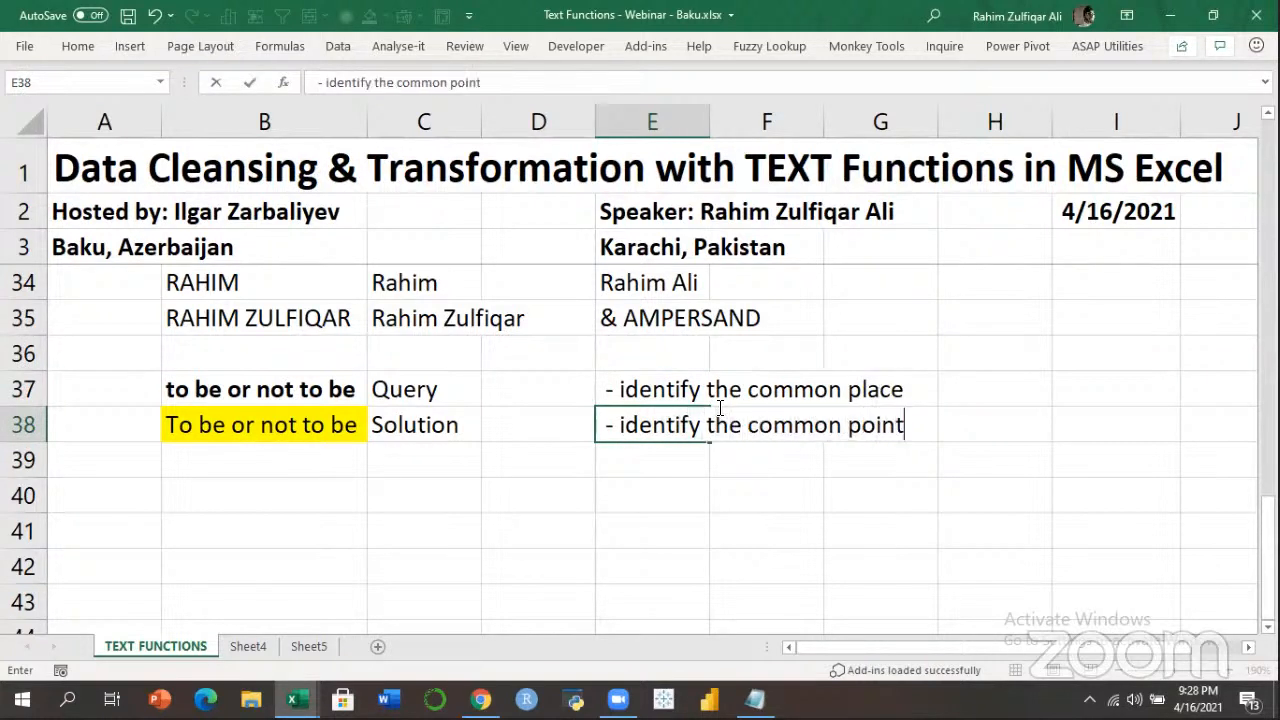
{"action": "key", "text": "Return"}
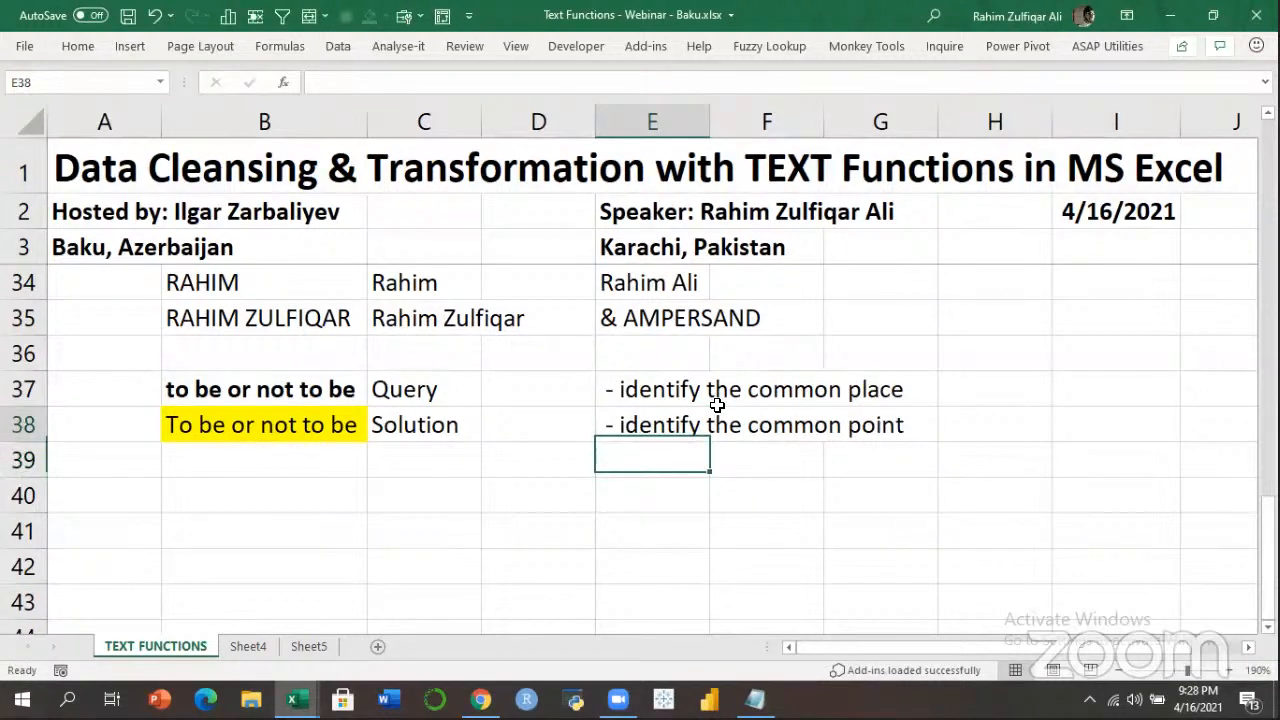
Review both notes, then compare the query in B37 with the solution in B38.
{"action": "key", "text": "Up"}
{"action": "key", "text": "Up"}
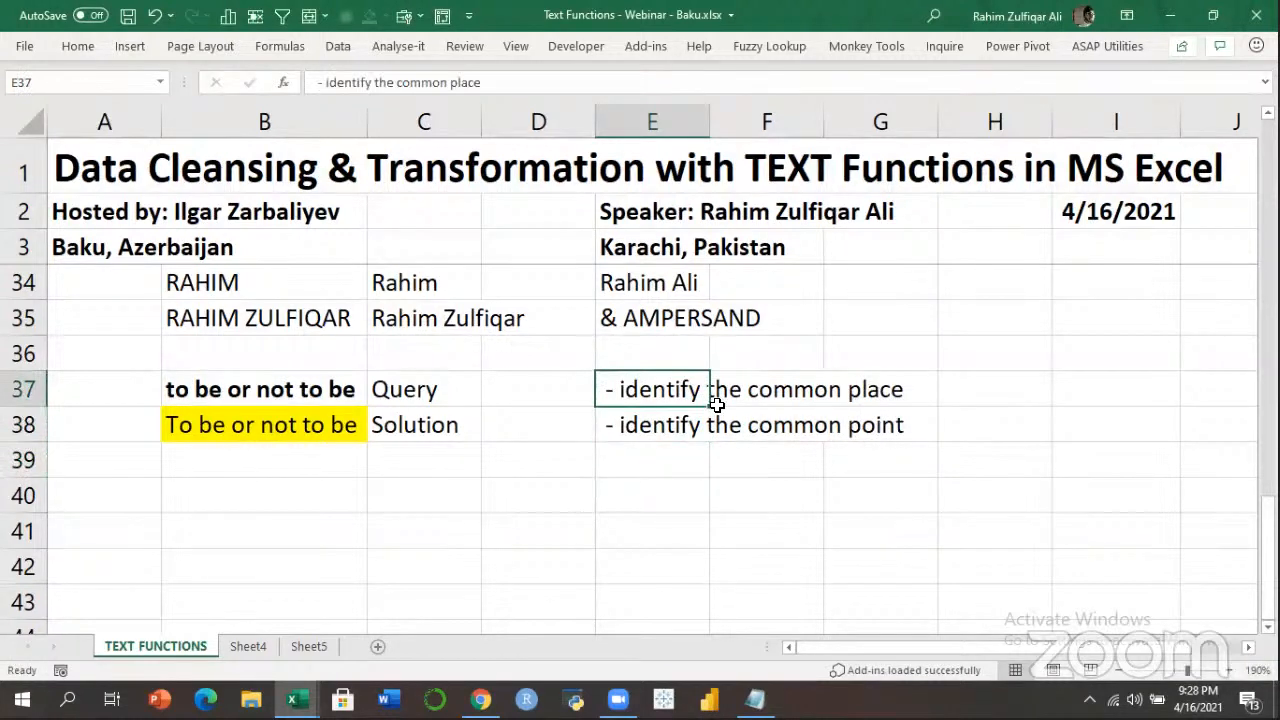
{"action": "key", "text": "Down"}
{"action": "key", "text": "Down"}
{"action": "key", "text": "Down"}
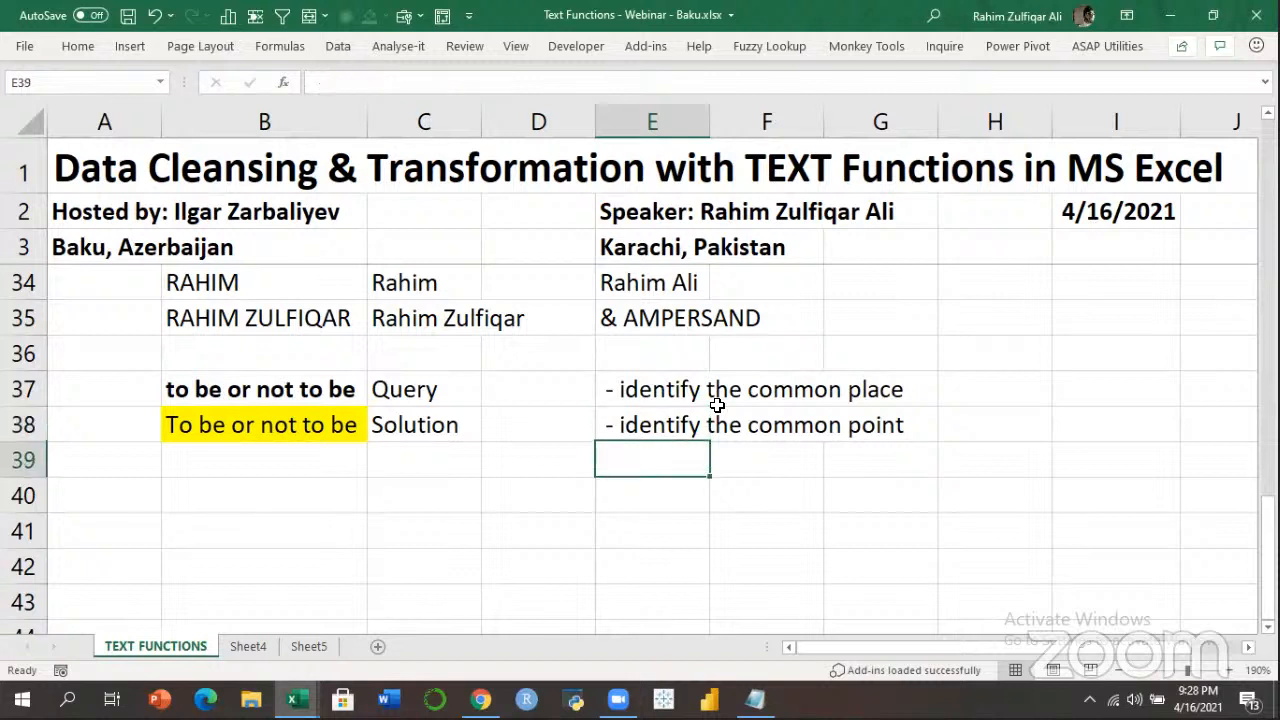
{"action": "key", "text": "Left"}
{"action": "key", "text": "Left"}
{"action": "key", "text": "Left"}
{"action": "key", "text": "Up"}
{"action": "key", "text": "Up"}
{"action": "key", "text": "Up"}
{"action": "key", "text": "shift+Down"}
{"action": "key", "text": "shift+Up"}
{"action": "key", "text": "Down"}
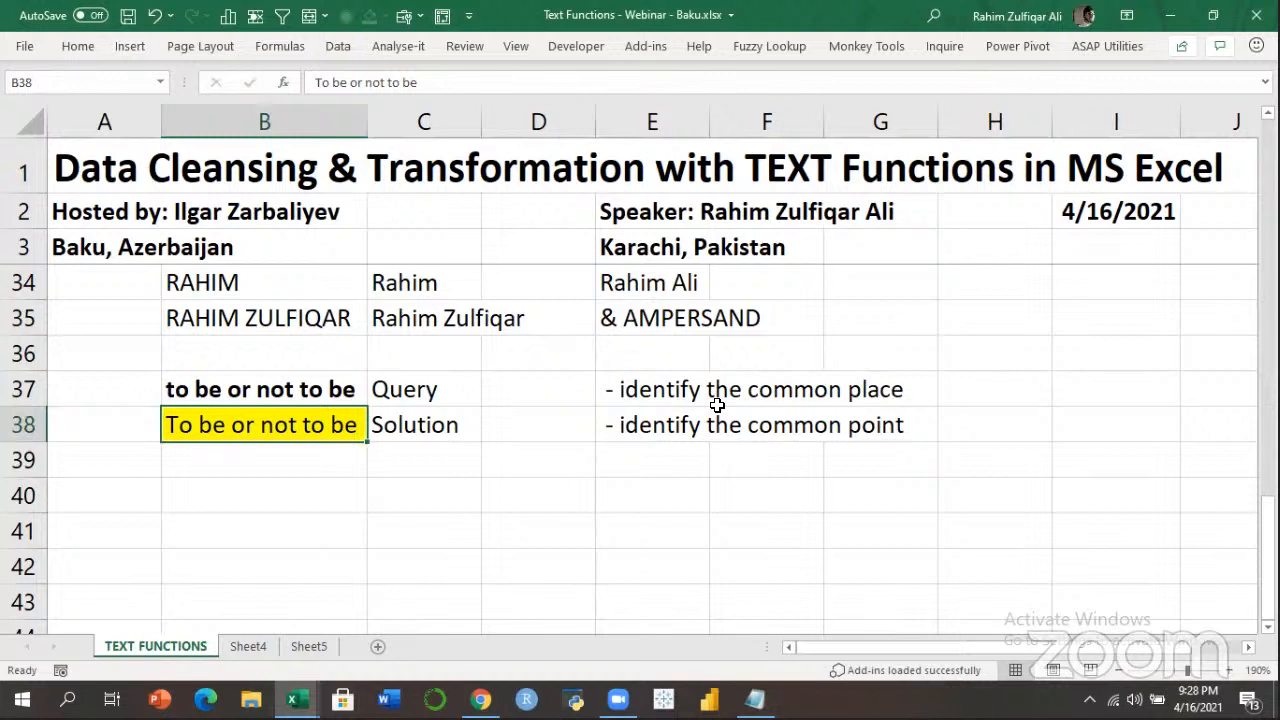
{"action": "key", "text": "Up"}
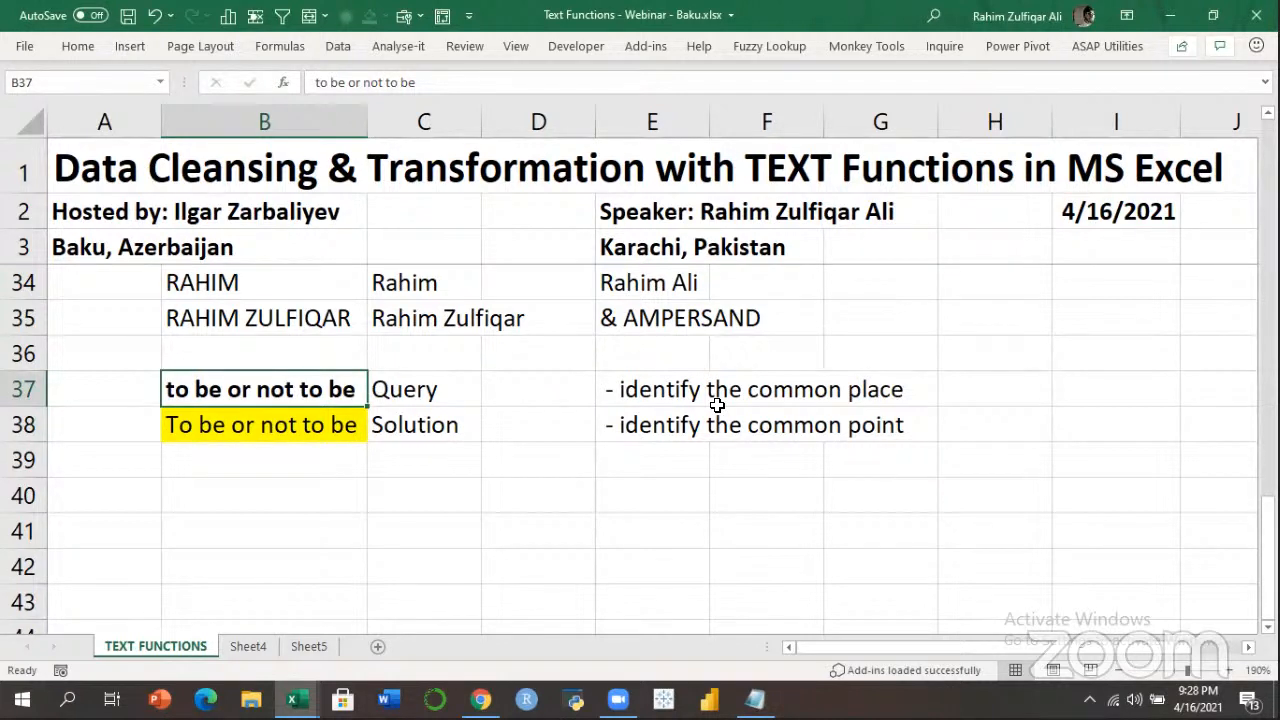
{"action": "key", "text": "Down"}
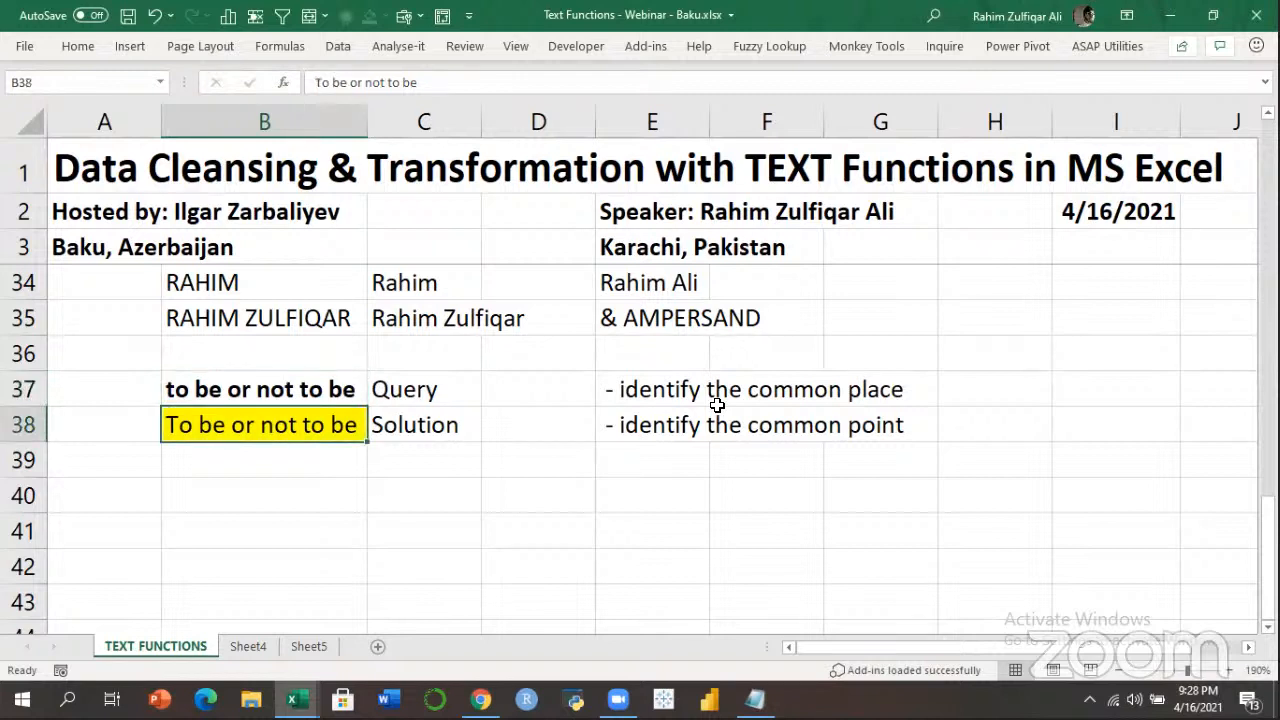
{"action": "key", "text": "Down"}
{"action": "key", "text": "Down"}
{"action": "key", "text": "Right"}
{"action": "key", "text": "Right"}
{"action": "key", "text": "Right"}
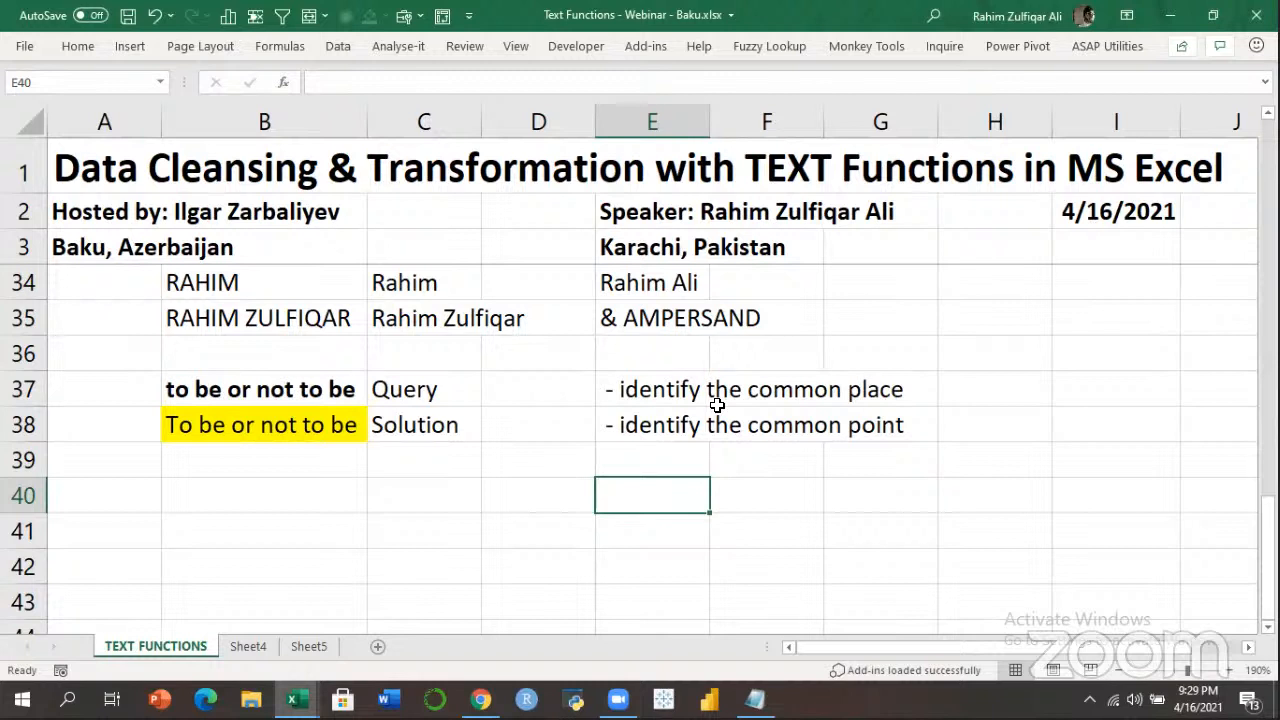
Enter upper in E40 and left in E41.
{"action": "type", "text": "upper"}
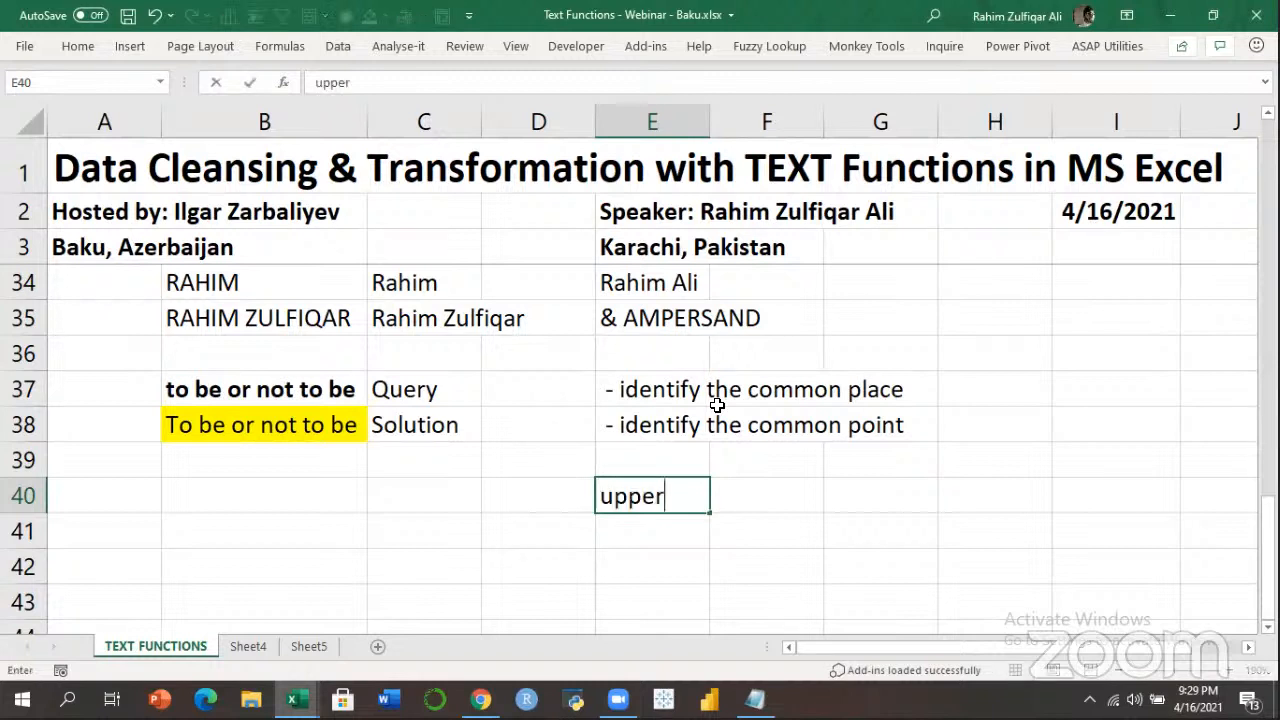
{"action": "key", "text": "Return"}
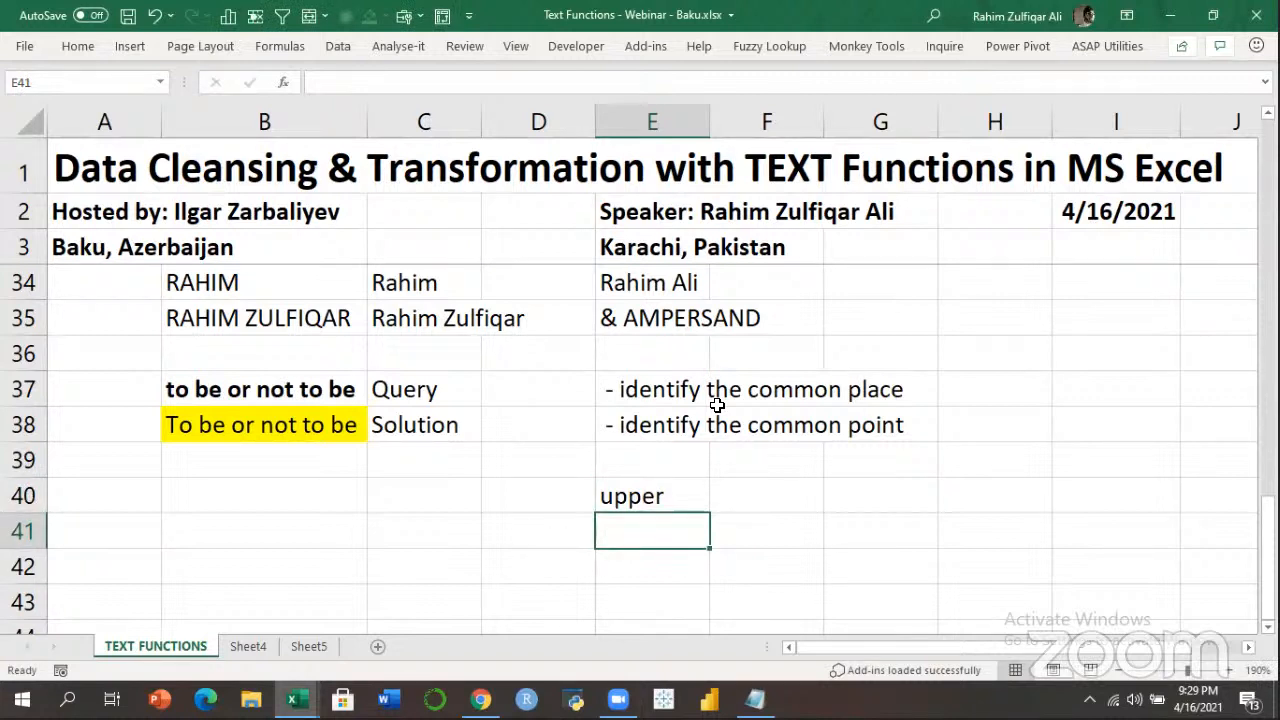
{"action": "type", "text": "left"}
{"action": "key", "text": "Return"}
{"action": "key", "text": "Up"}
{"action": "key", "text": "Up"}
{"action": "key", "text": "shift+Down"}
{"action": "key", "text": "Up"}
{"action": "key", "text": "Down"}
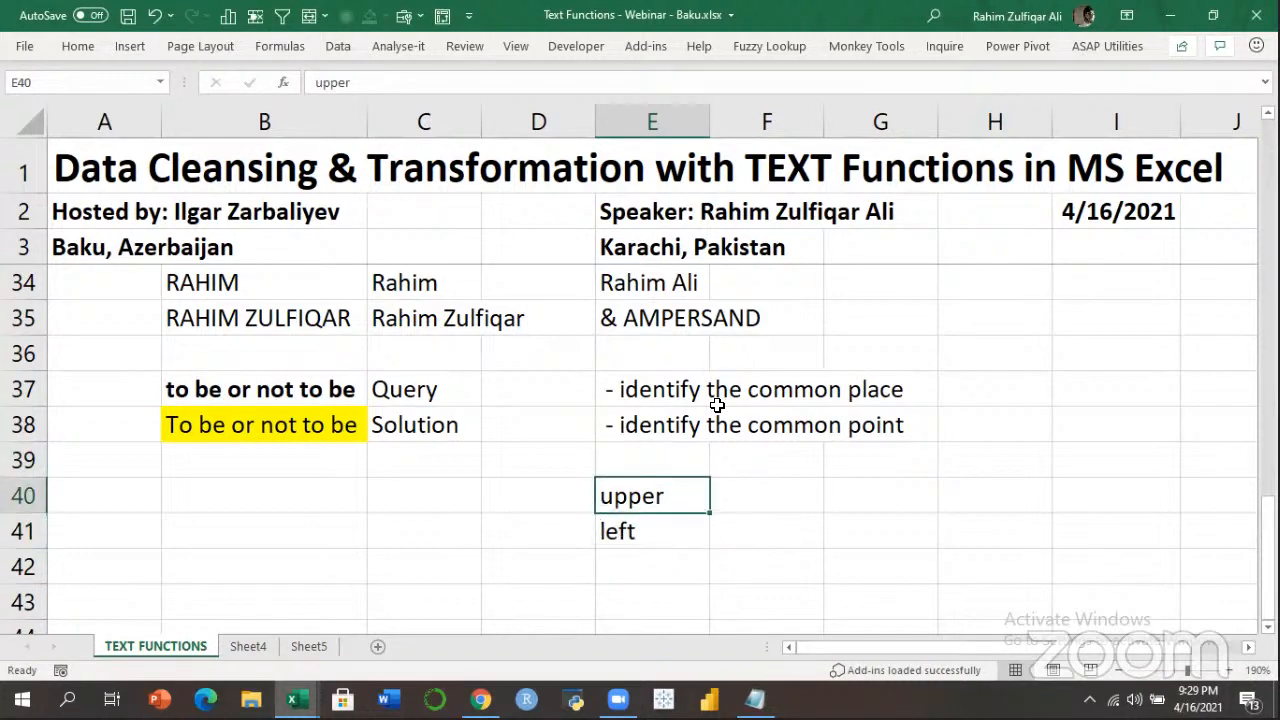
{"action": "key", "text": "Down"}
{"action": "key", "text": "Up"}
Glance back at the sentence in B38, then enter mid in E42.
{"action": "key", "text": "Left"}
{"action": "key", "text": "Left"}
{"action": "key", "text": "Left"}
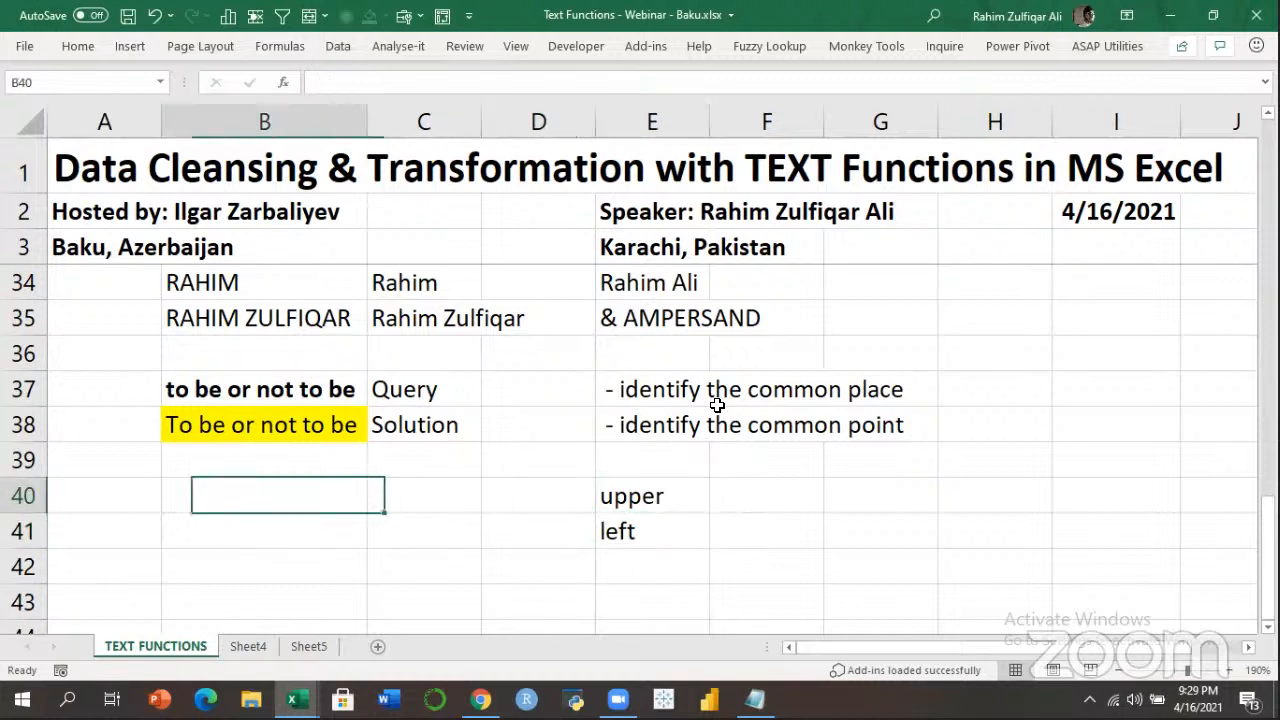
{"action": "key", "text": "Up"}
{"action": "key", "text": "Up"}
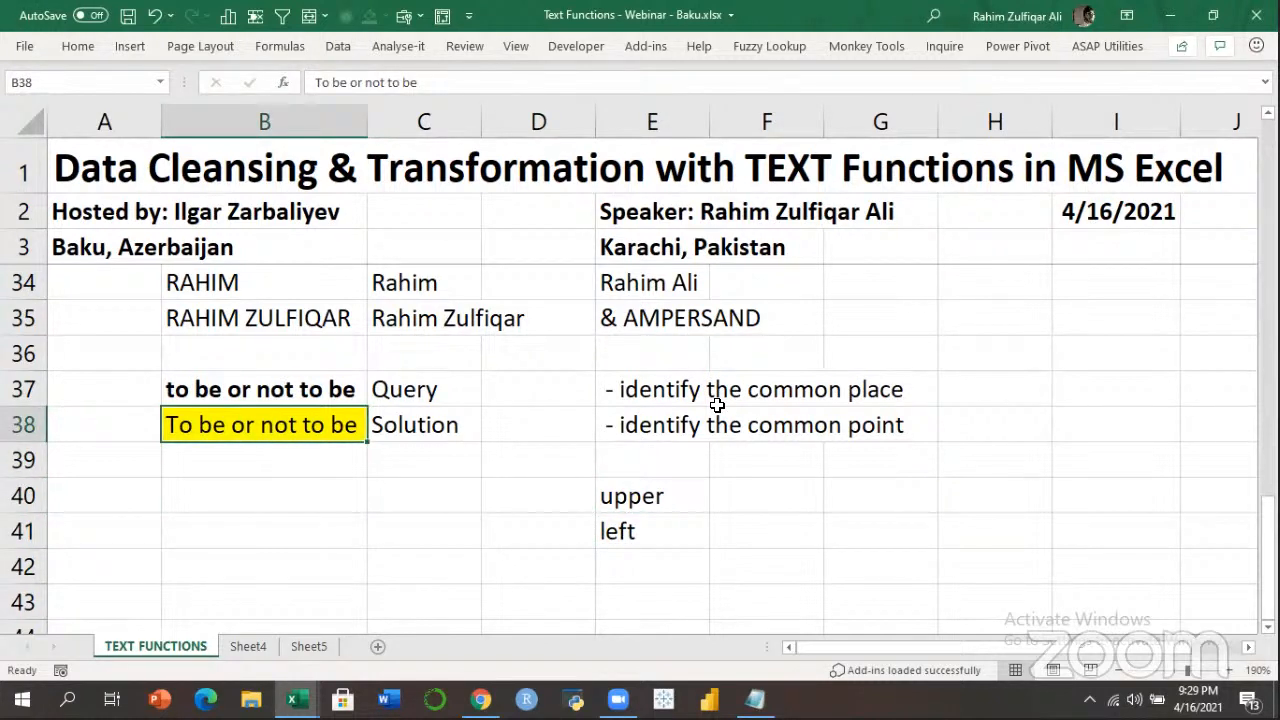
{"action": "key", "text": "Right"}
{"action": "key", "text": "Right"}
{"action": "key", "text": "Right"}
{"action": "key", "text": "Down"}
{"action": "key", "text": "Down"}
{"action": "key", "text": "Down"}
{"action": "key", "text": "Down"}
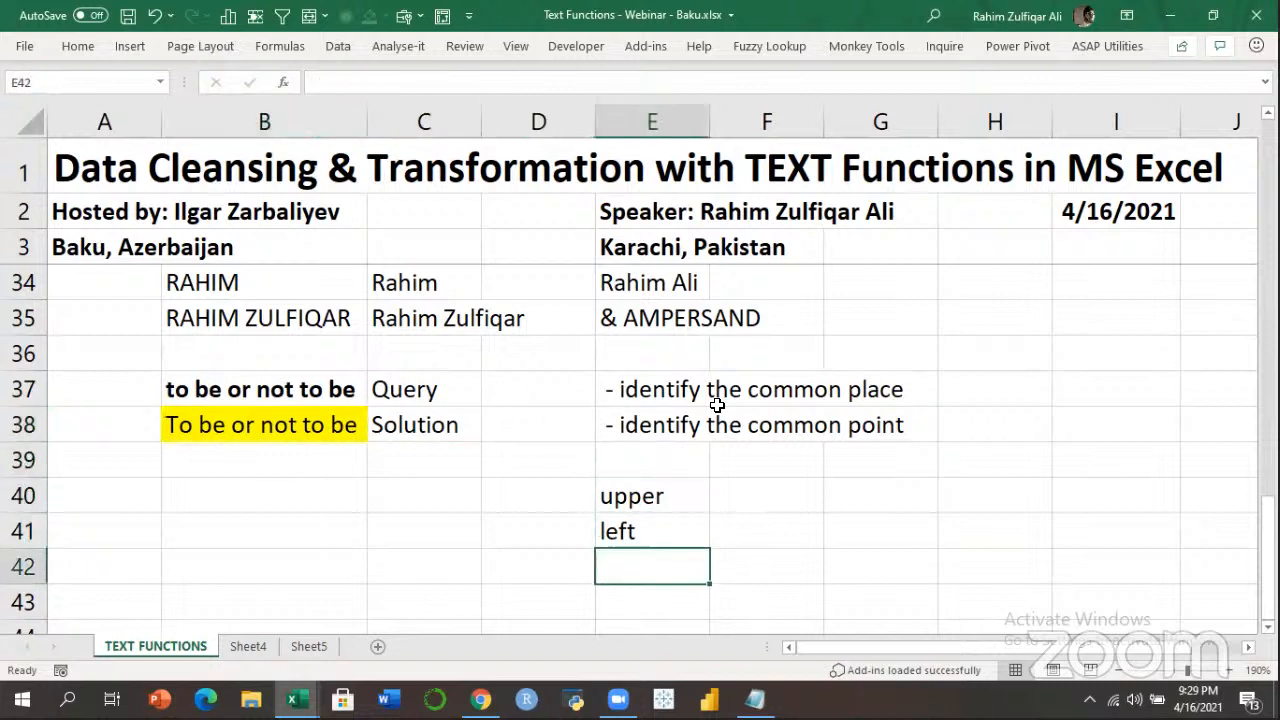
{"action": "type", "text": "mid"}
{"action": "key", "text": "Return"}
Enter =LEFT(B37,1) in B40 so it returns the first letter, t.
{"action": "key", "text": "Up"}
{"action": "key", "text": "Up"}
{"action": "key", "text": "Up"}
{"action": "key", "text": "Up"}
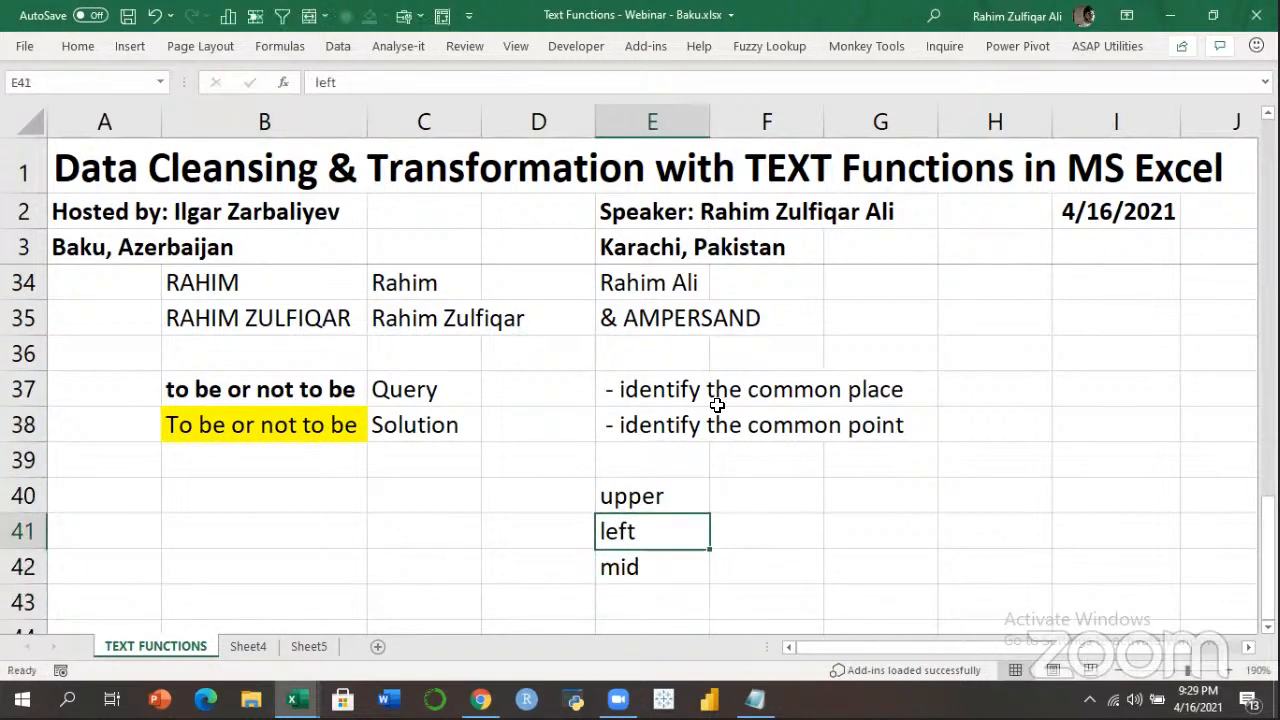
{"action": "key", "text": "Left"}
{"action": "key", "text": "Left"}
{"action": "key", "text": "Down"}
{"action": "key", "text": "Down"}
{"action": "key", "text": "Left"}
{"action": "key", "text": "Up"}
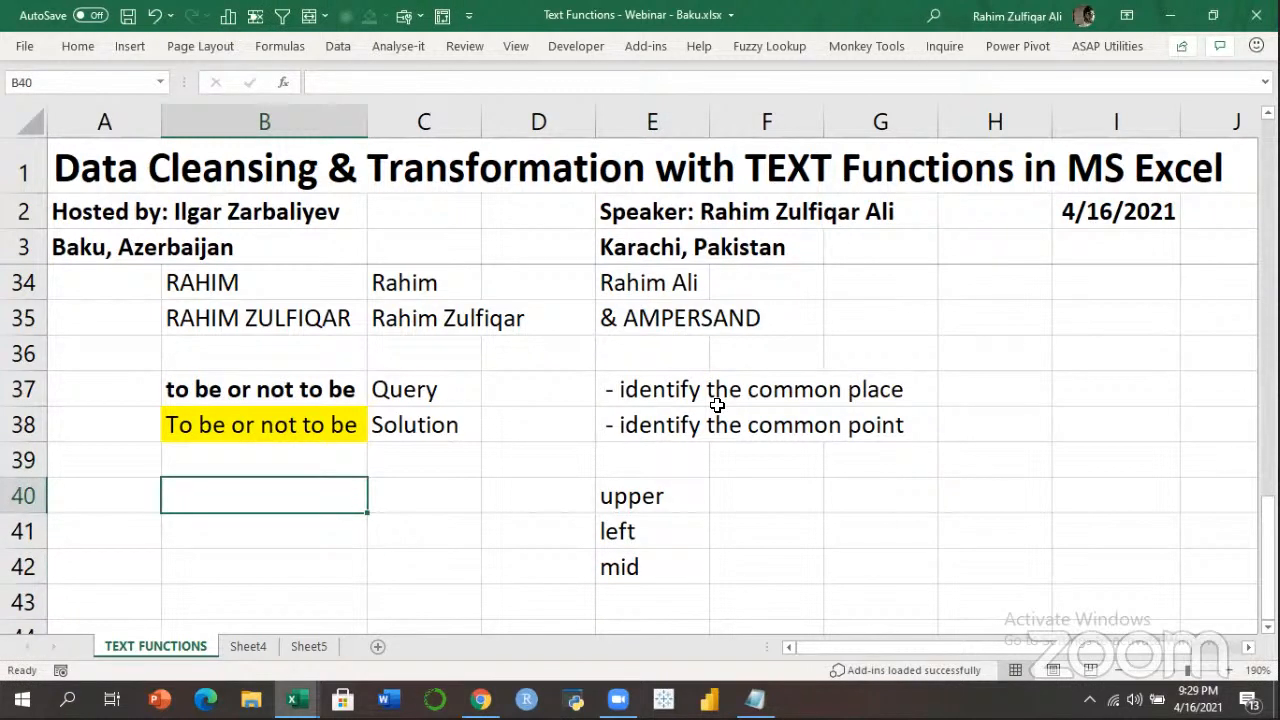
{"action": "type", "text": "="}
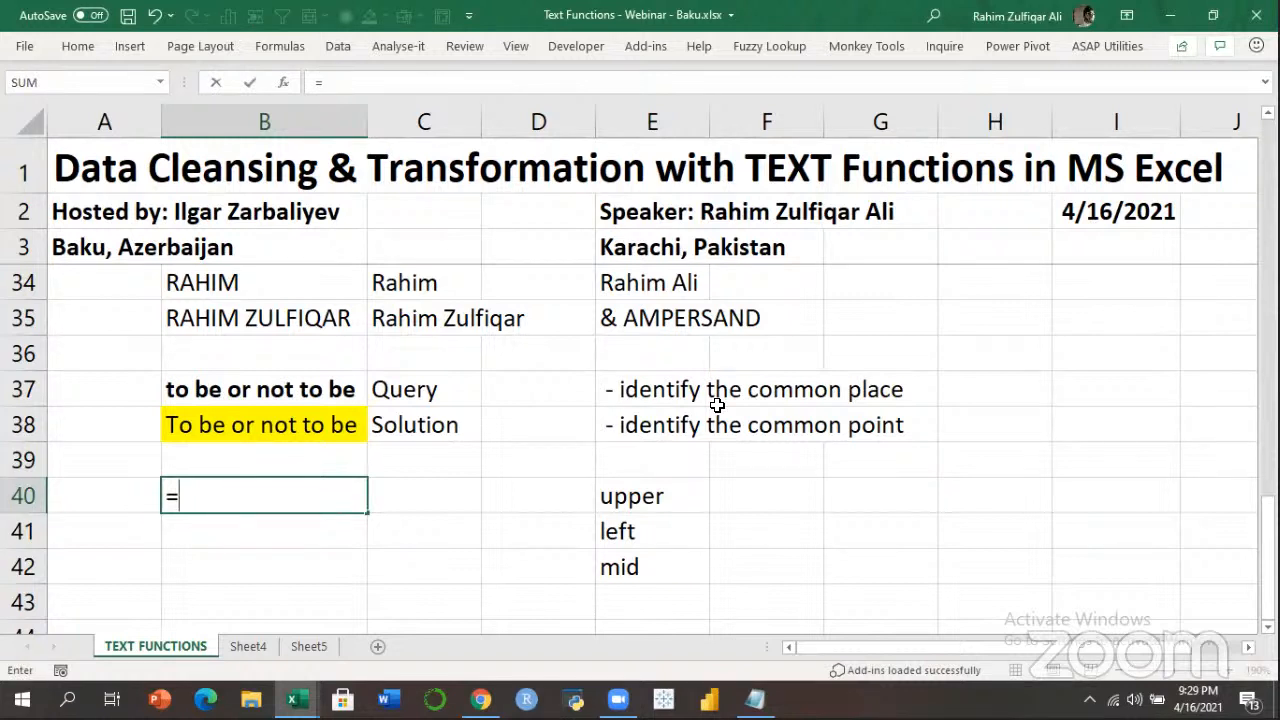
{"action": "type", "text": "left"}
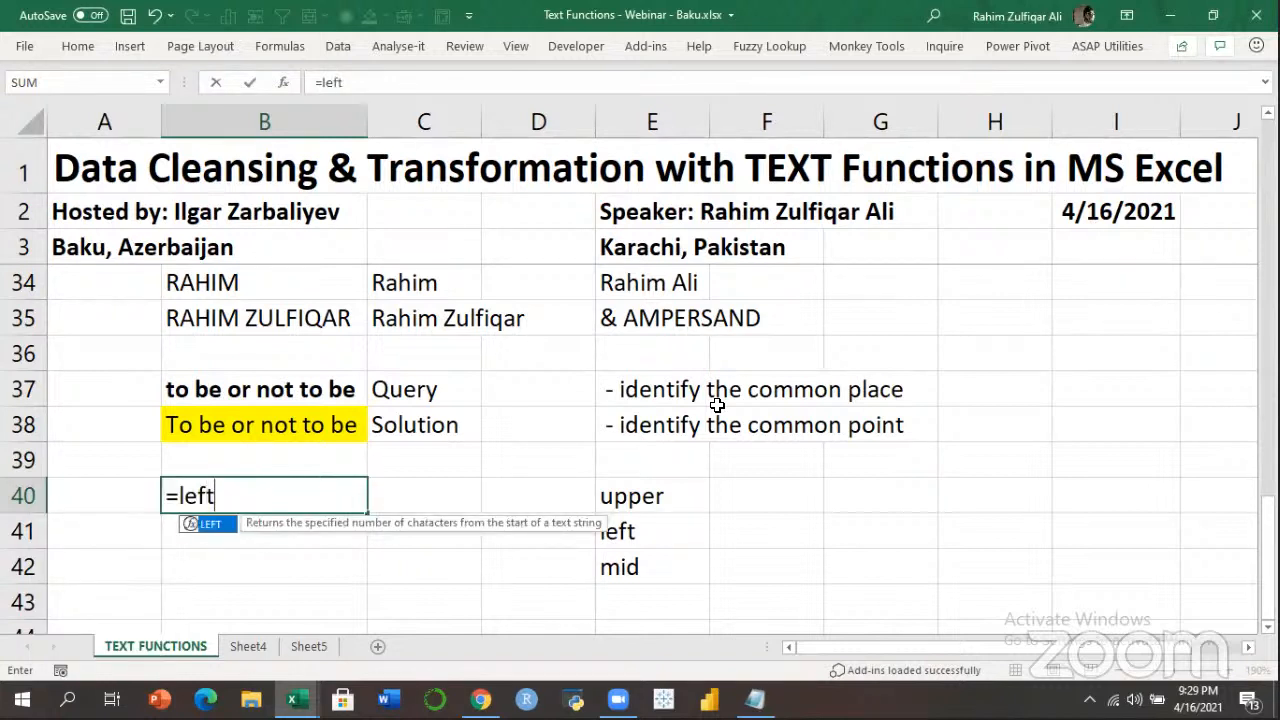
{"action": "key", "text": "Tab"}
{"action": "key", "text": "Up"}
{"action": "key", "text": "Up"}
{"action": "key", "text": "Up"}
{"action": "type", "text": ",1"}
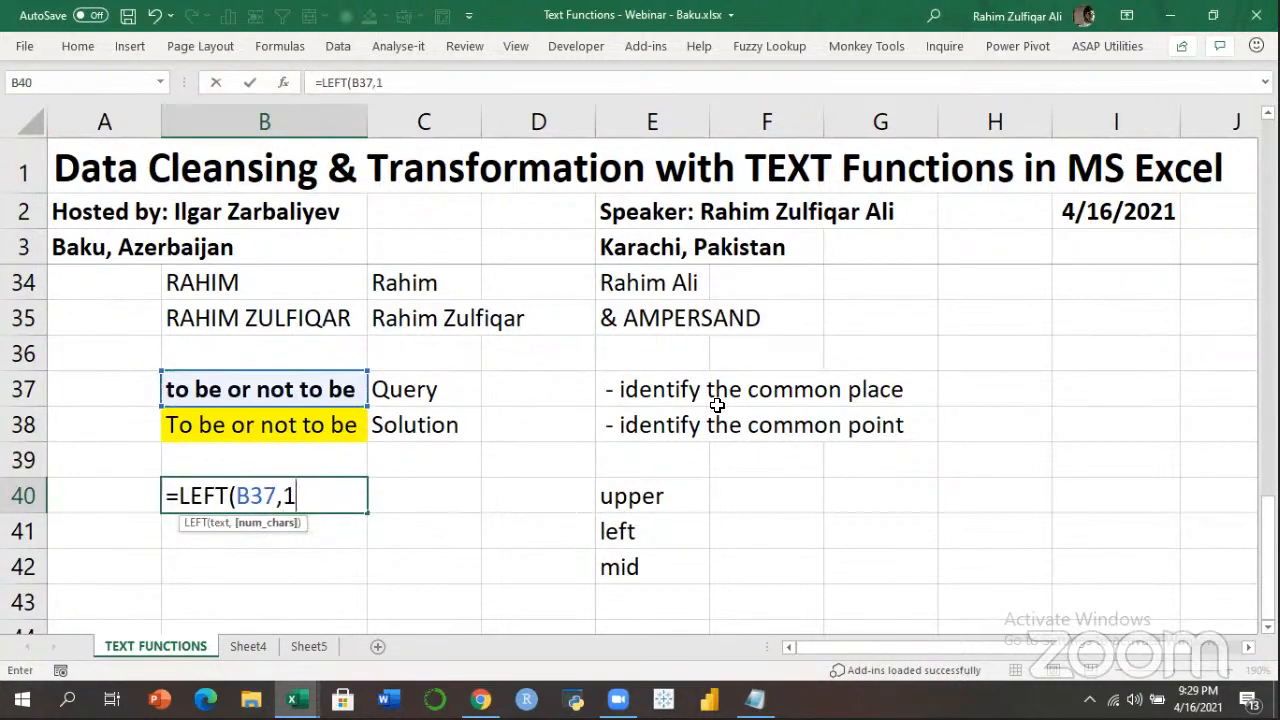
{"action": "type", "text": ")"}
{"action": "key", "text": "Return"}
{"action": "key", "text": "Up"}
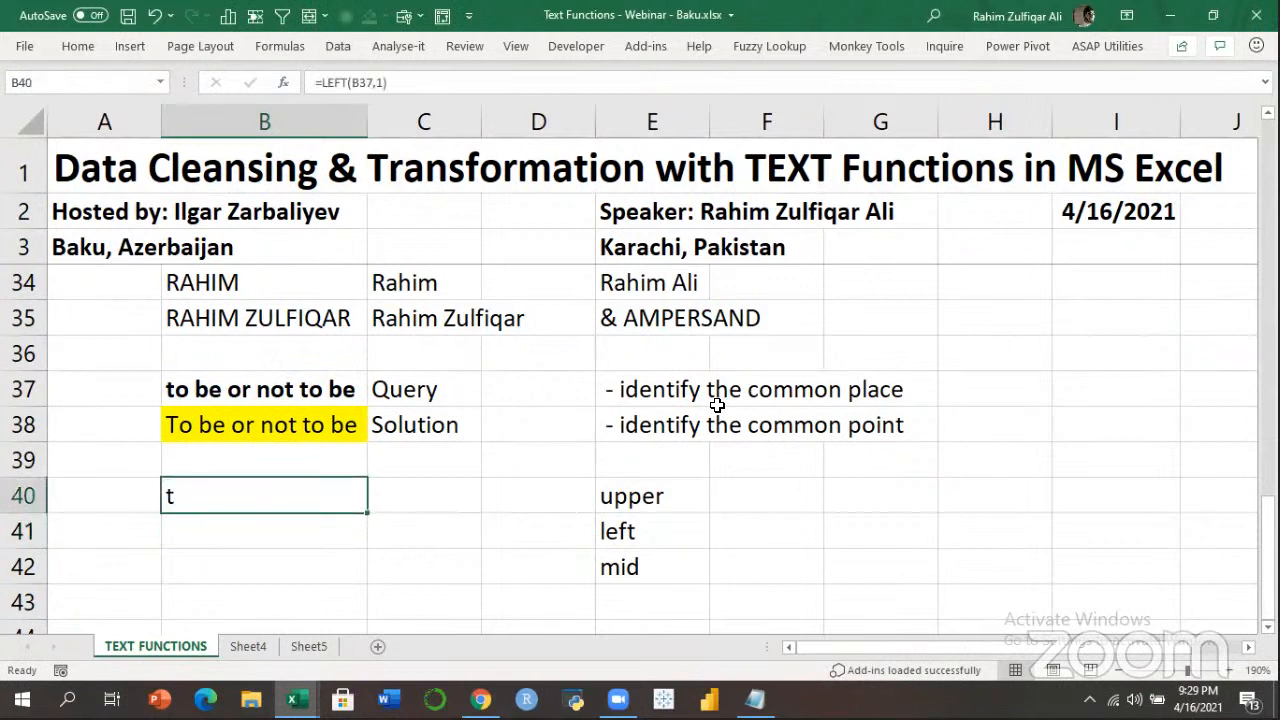
{"action": "key", "text": "F2"}
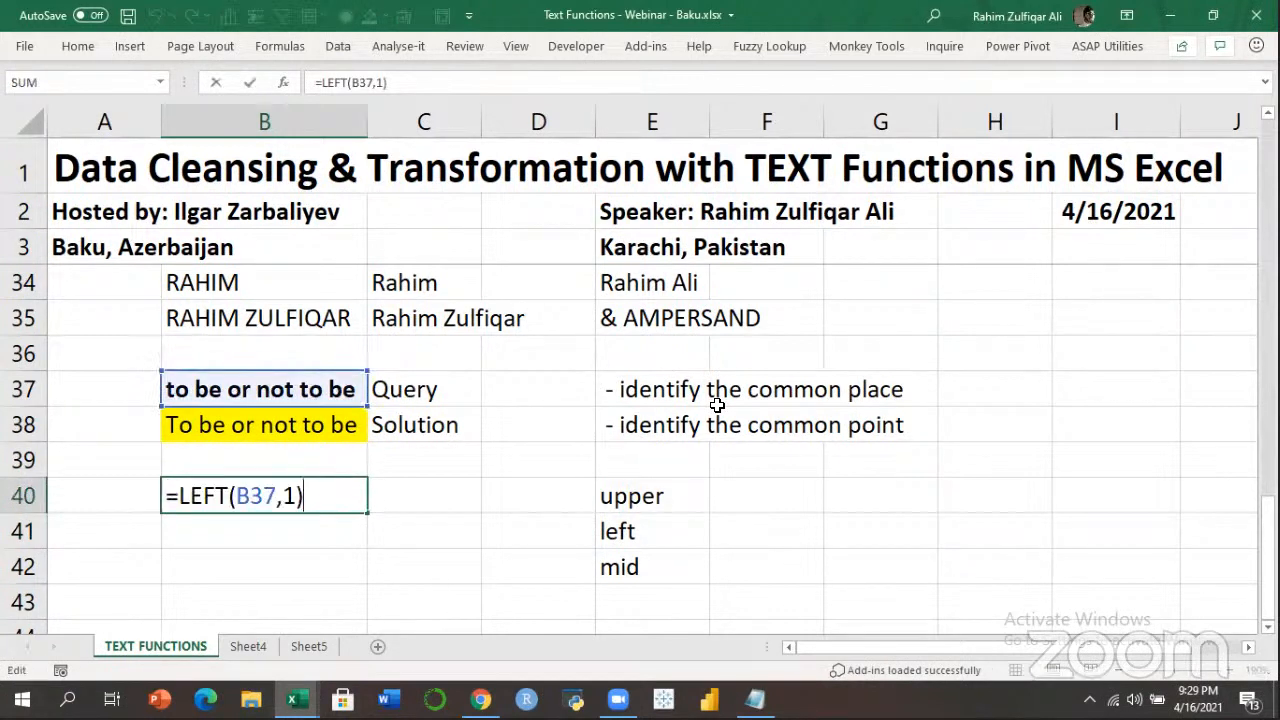
{"action": "key", "text": "Return"}
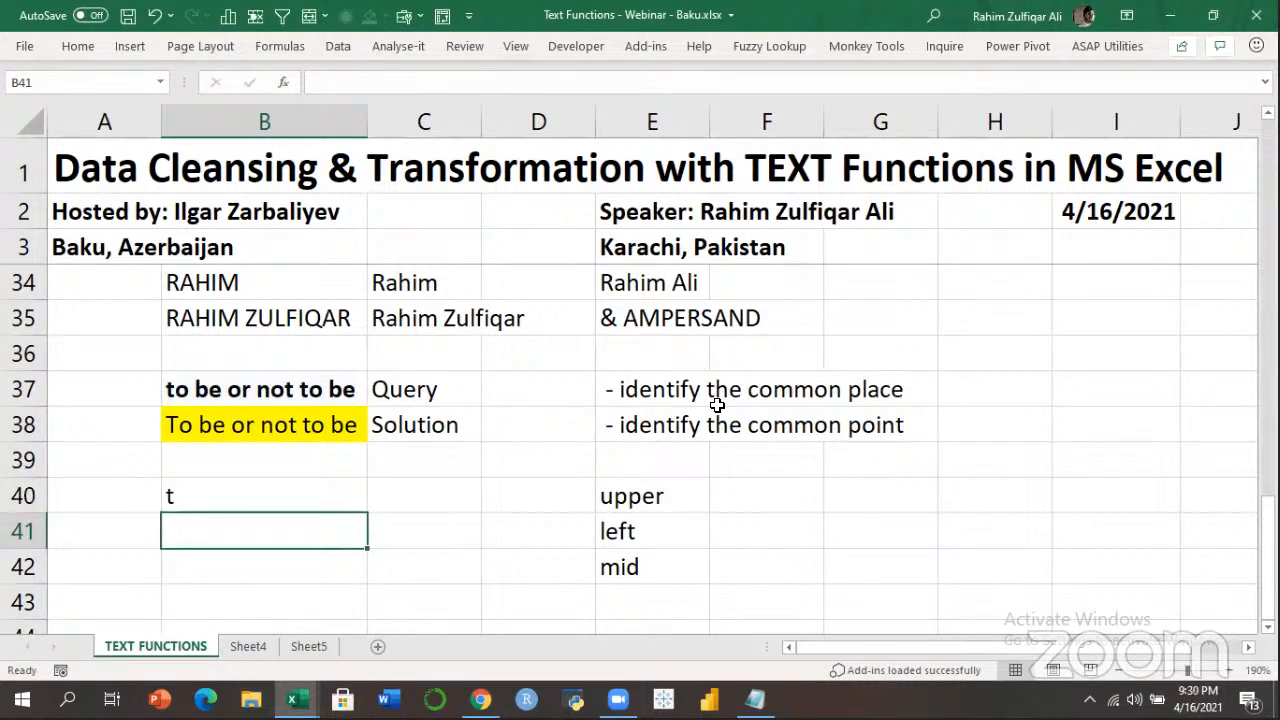
Enter =UPPER(B40) in B41 to get the capital T.
{"action": "key", "text": "Up"}
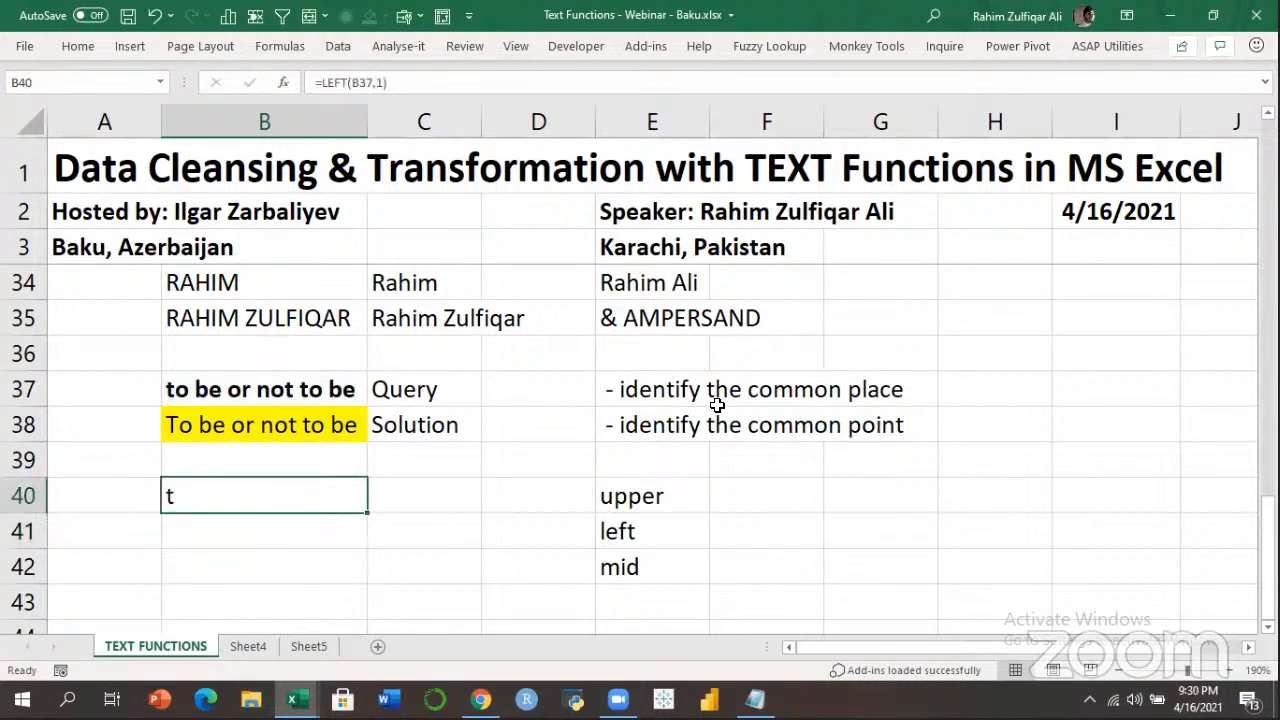
{"action": "key", "text": "Down"}
{"action": "type", "text": "=upp"}
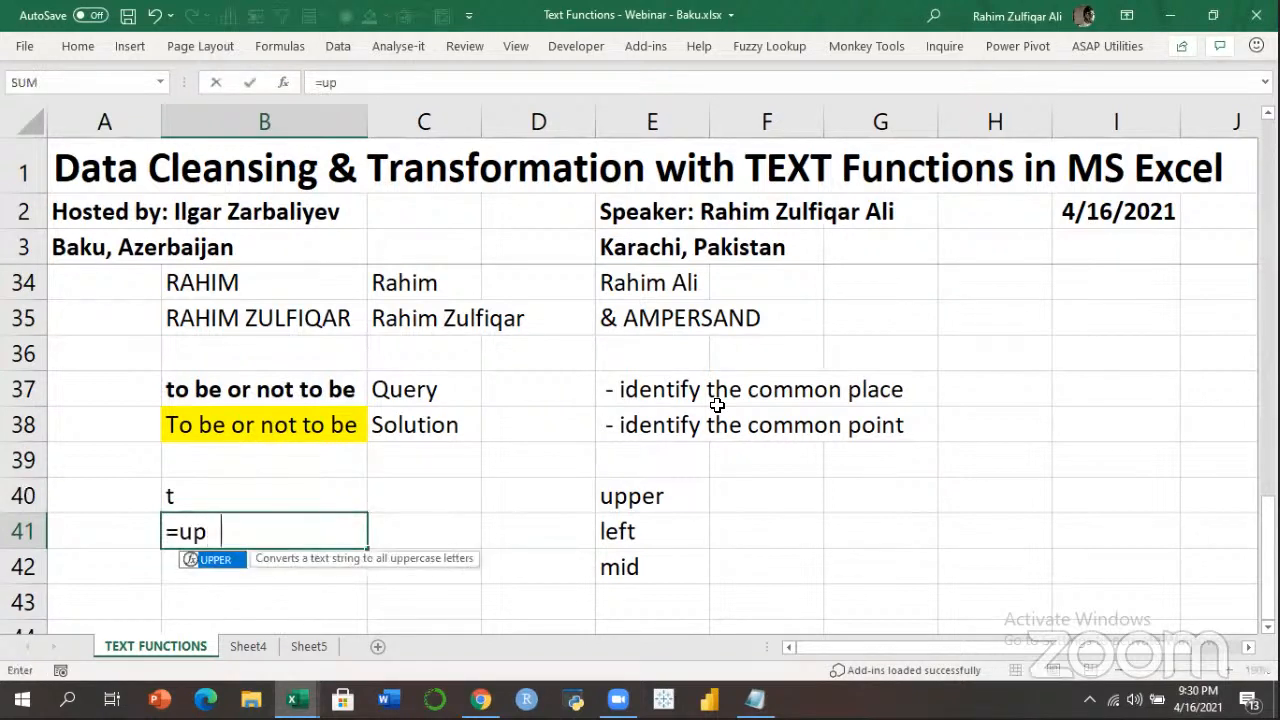
{"action": "key", "text": "Tab"}
{"action": "key", "text": "Up"}
{"action": "type", "text": ")"}
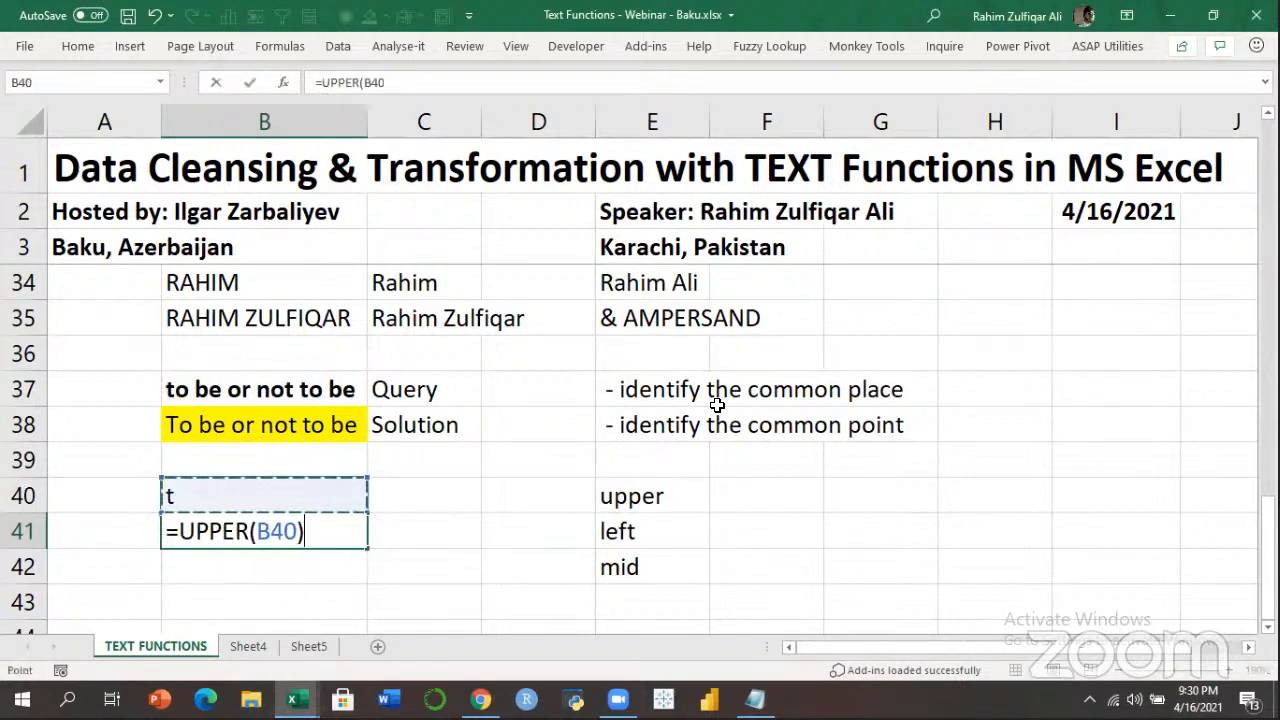
{"action": "key", "text": "Return"}
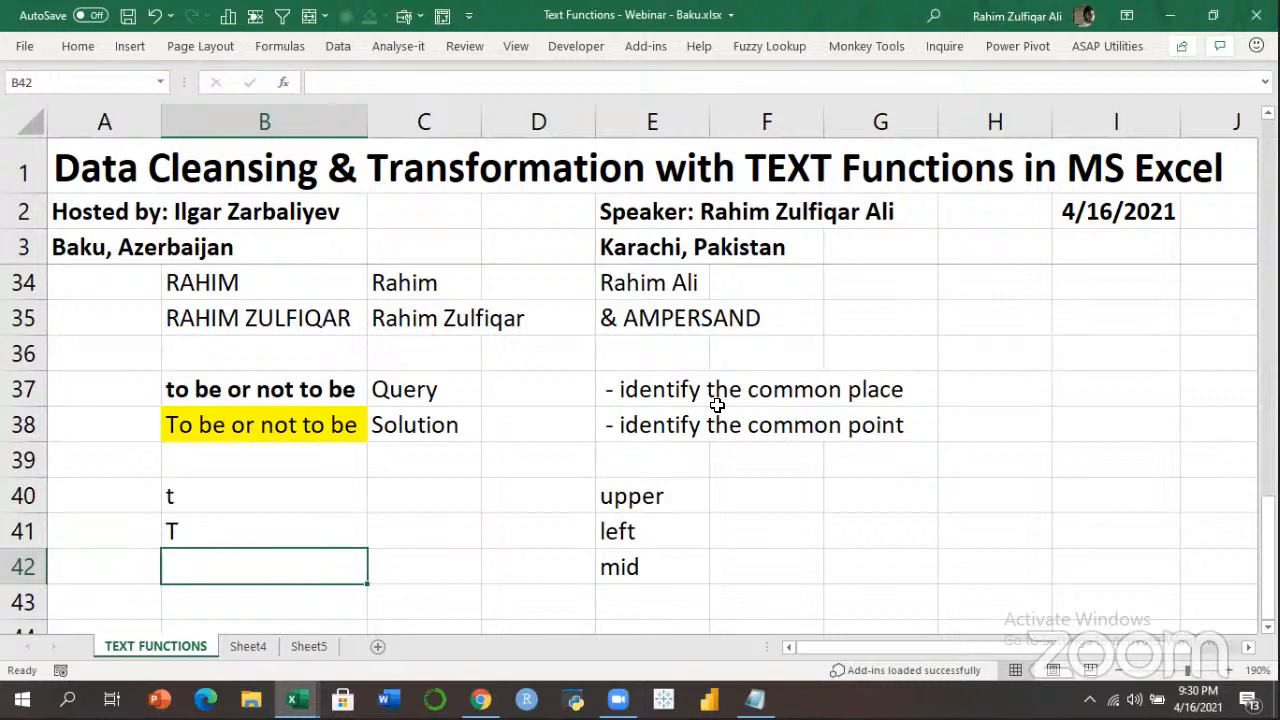
Enter =MID(B37,2,99) in B42, returning 'o be or not to be'.
{"action": "type", "text": "="}
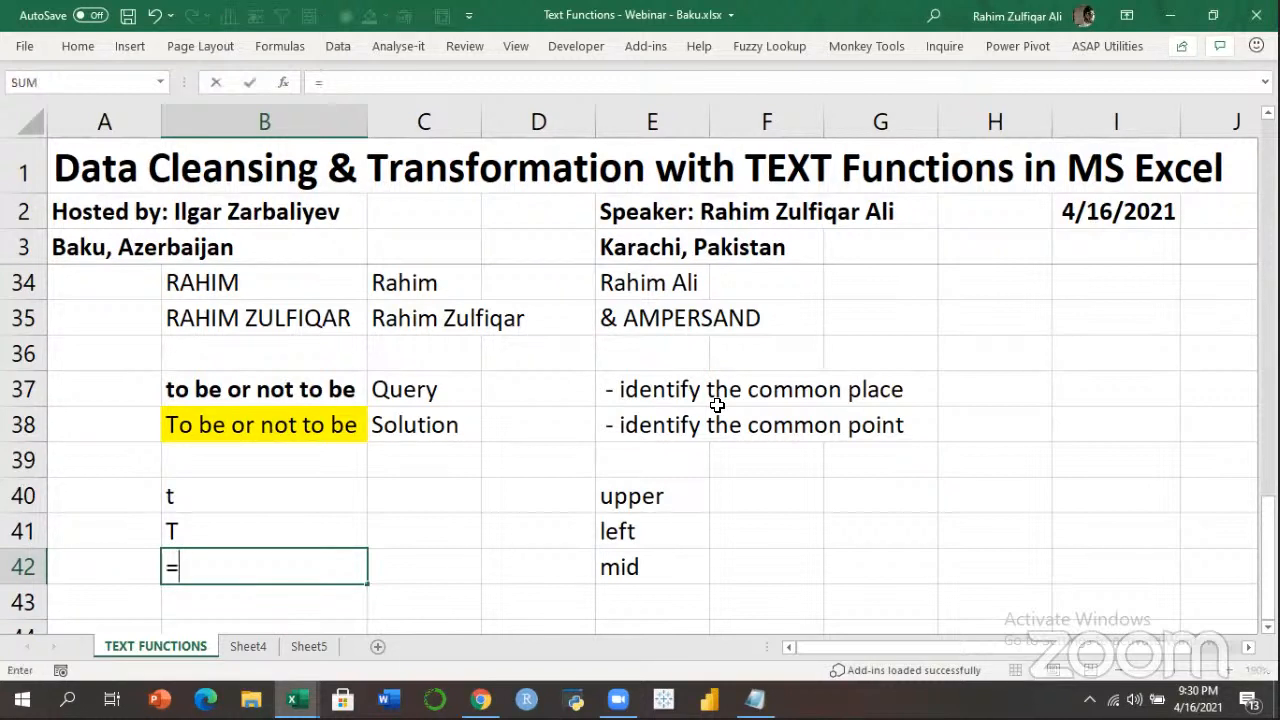
{"action": "type", "text": "mid"}
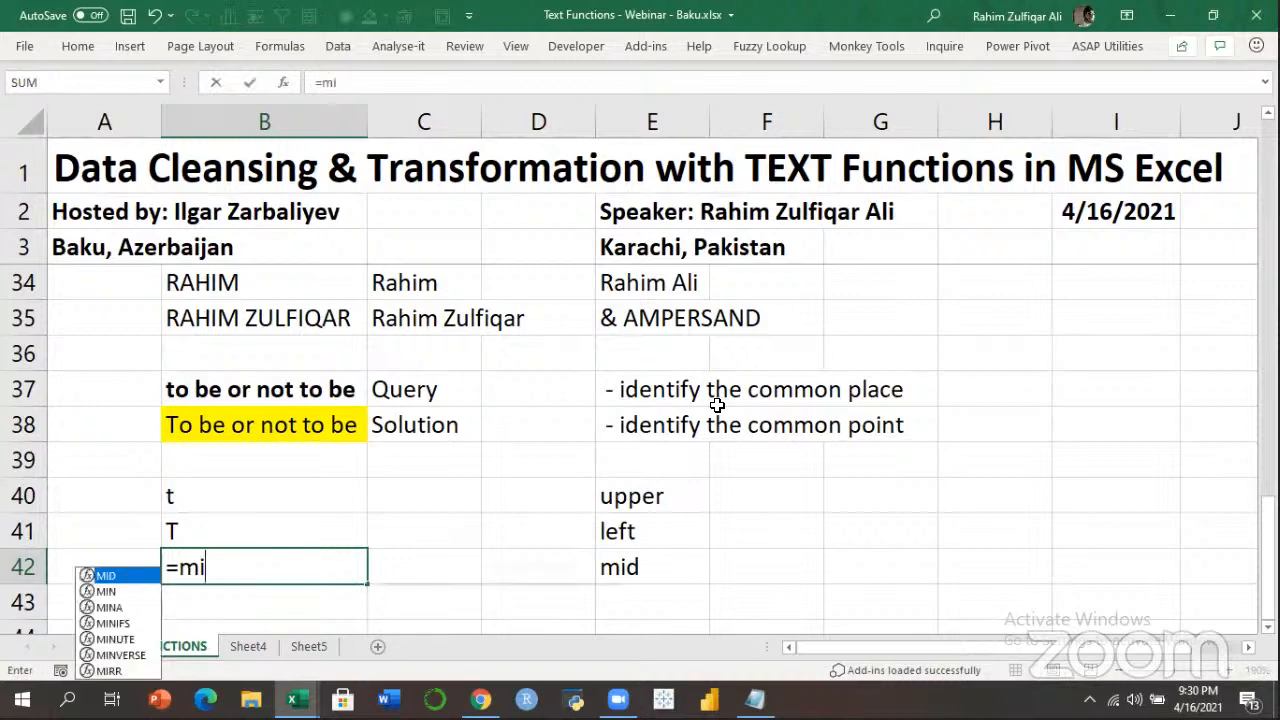
{"action": "key", "text": "Tab"}
{"action": "key", "text": "Up"}
{"action": "key", "text": "Up"}
{"action": "key", "text": "Up"}
{"action": "key", "text": "Up"}
{"action": "key", "text": "Up"}
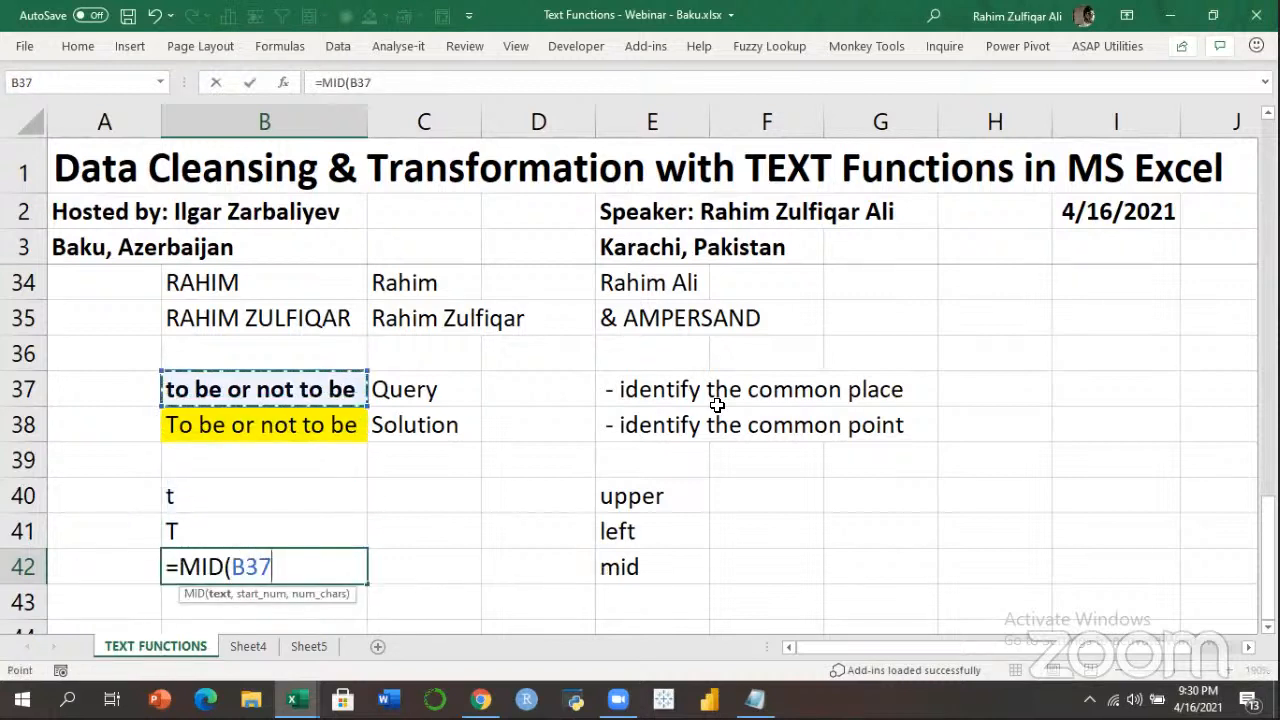
{"action": "type", "text": ",2,"}
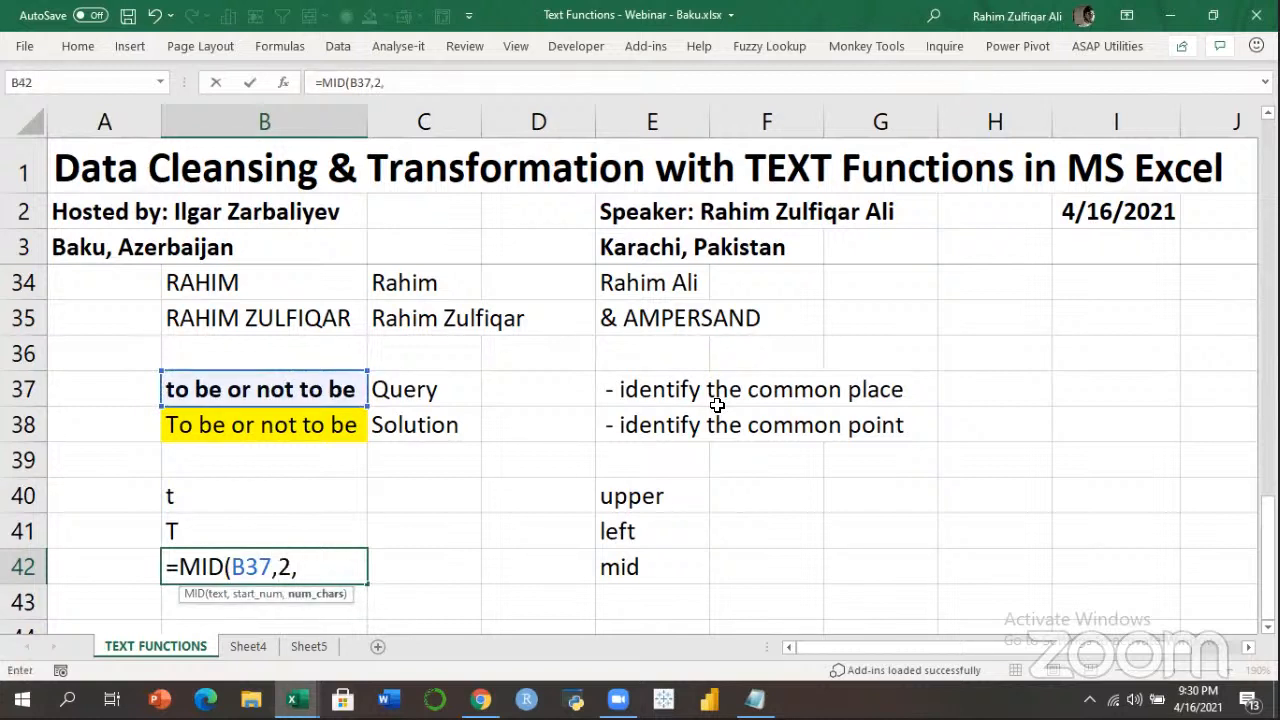
{"action": "type", "text": "99)"}
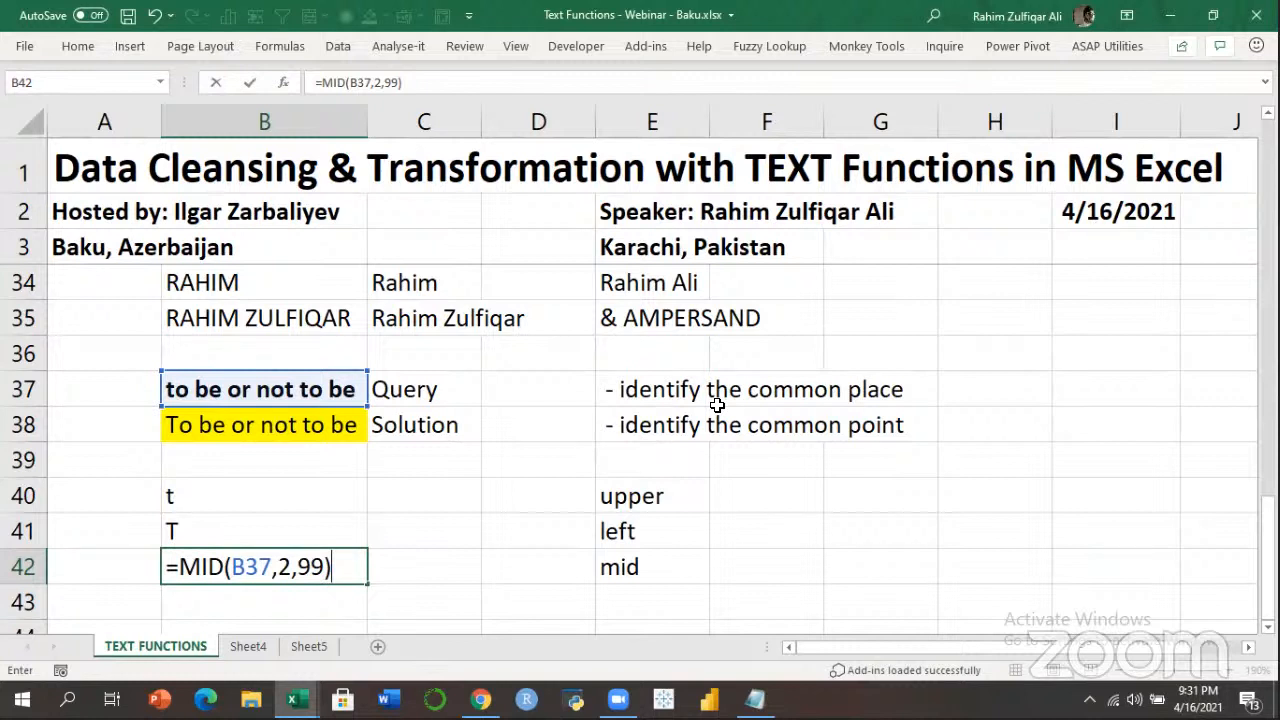
{"action": "key", "text": "Return"}
{"action": "key", "text": "Up"}
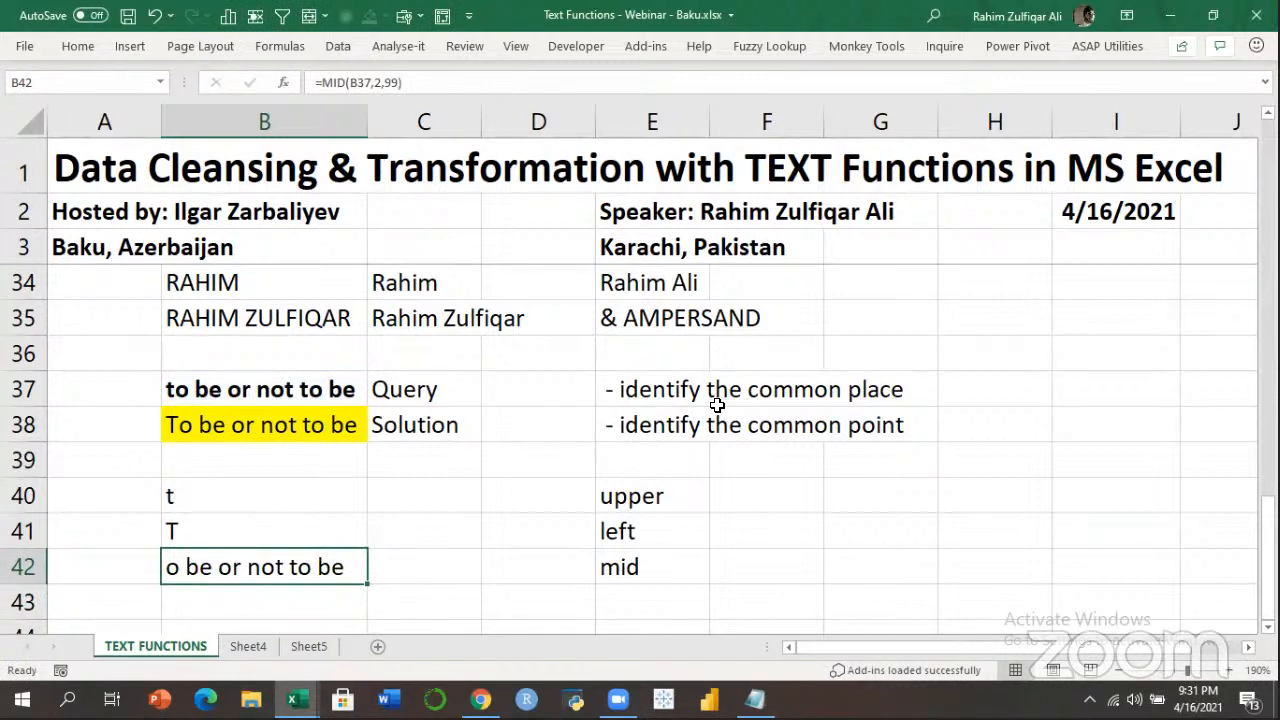
{"action": "key", "text": "Up"}
{"action": "key", "text": "Up"}
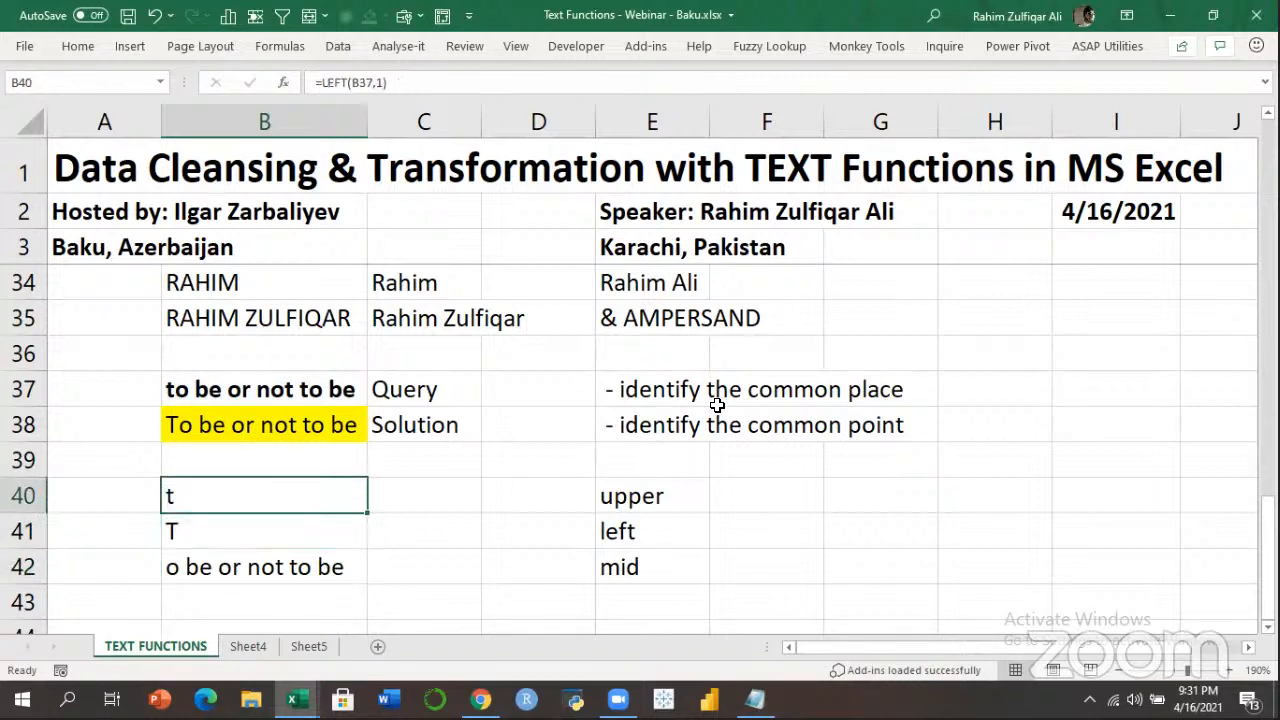
Review the formulas in B40:B42, then clear all three cells.
{"action": "key", "text": "F2"}
{"action": "key", "text": "Return"}
{"action": "key", "text": "F2"}
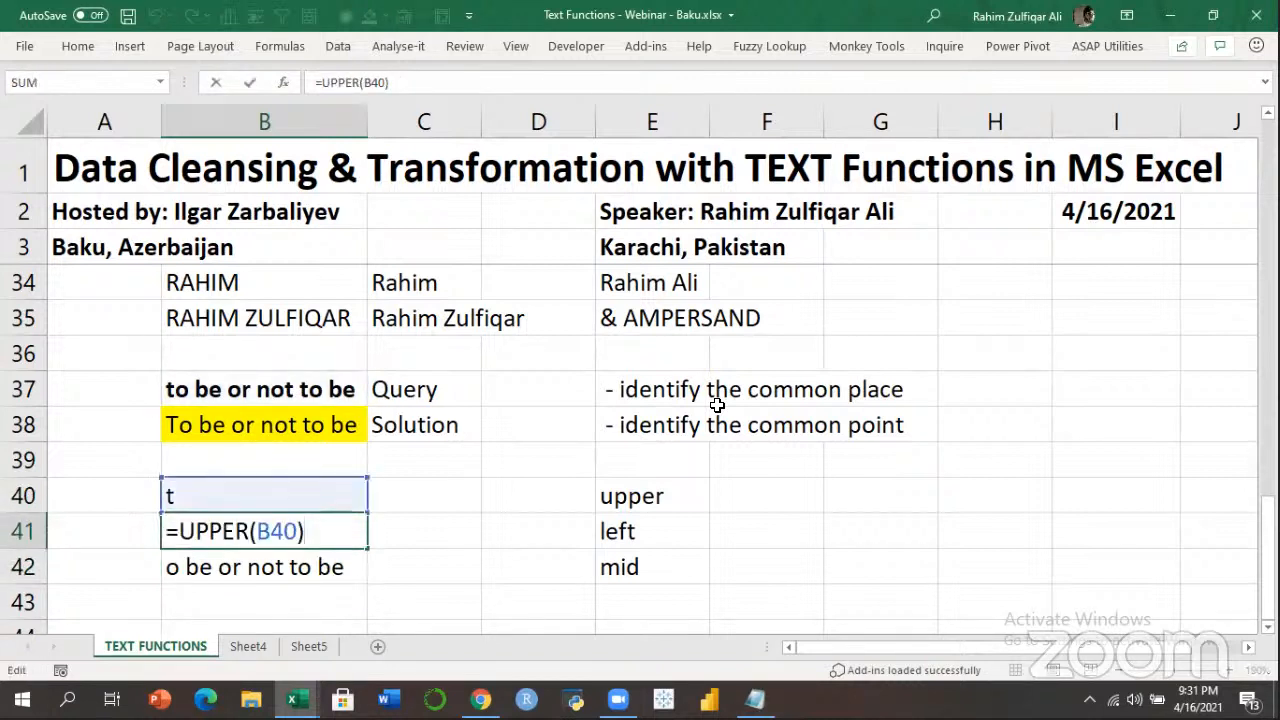
{"action": "key", "text": "Return"}
{"action": "key", "text": "F2"}
{"action": "key", "text": "ctrl+Return"}
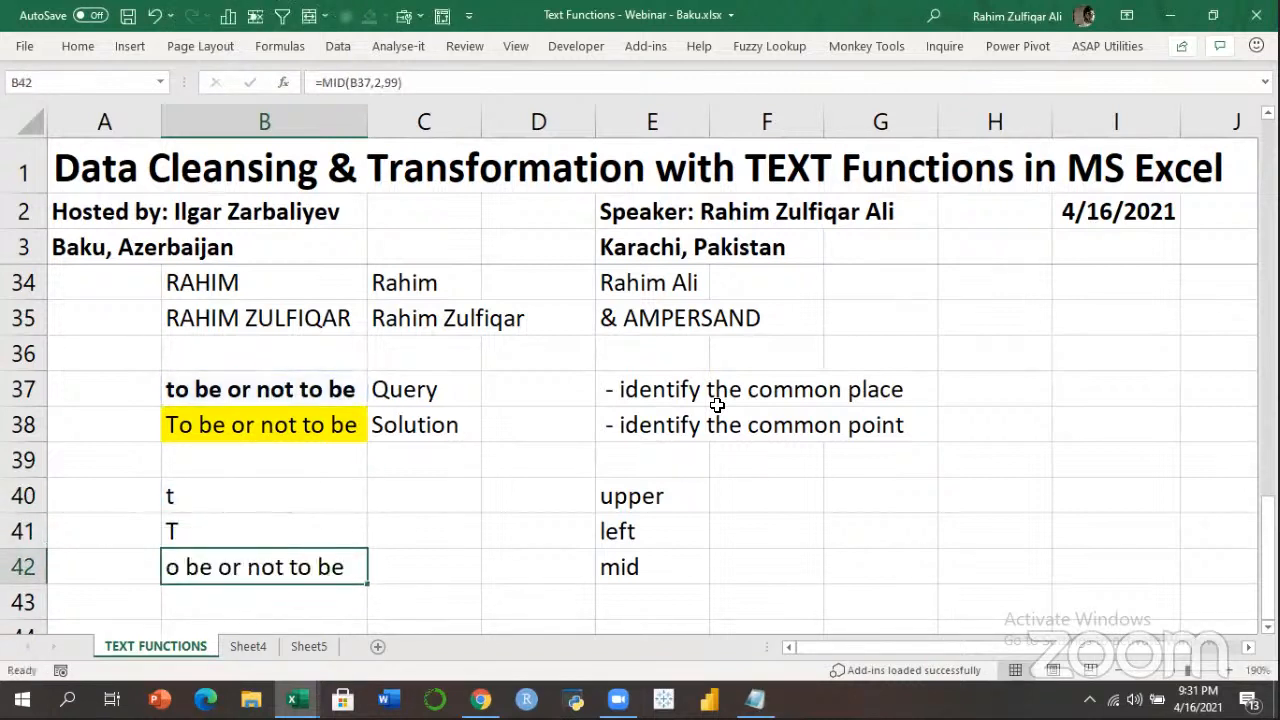
{"action": "key", "text": "shift+Up"}
{"action": "key", "text": "shift+Up"}
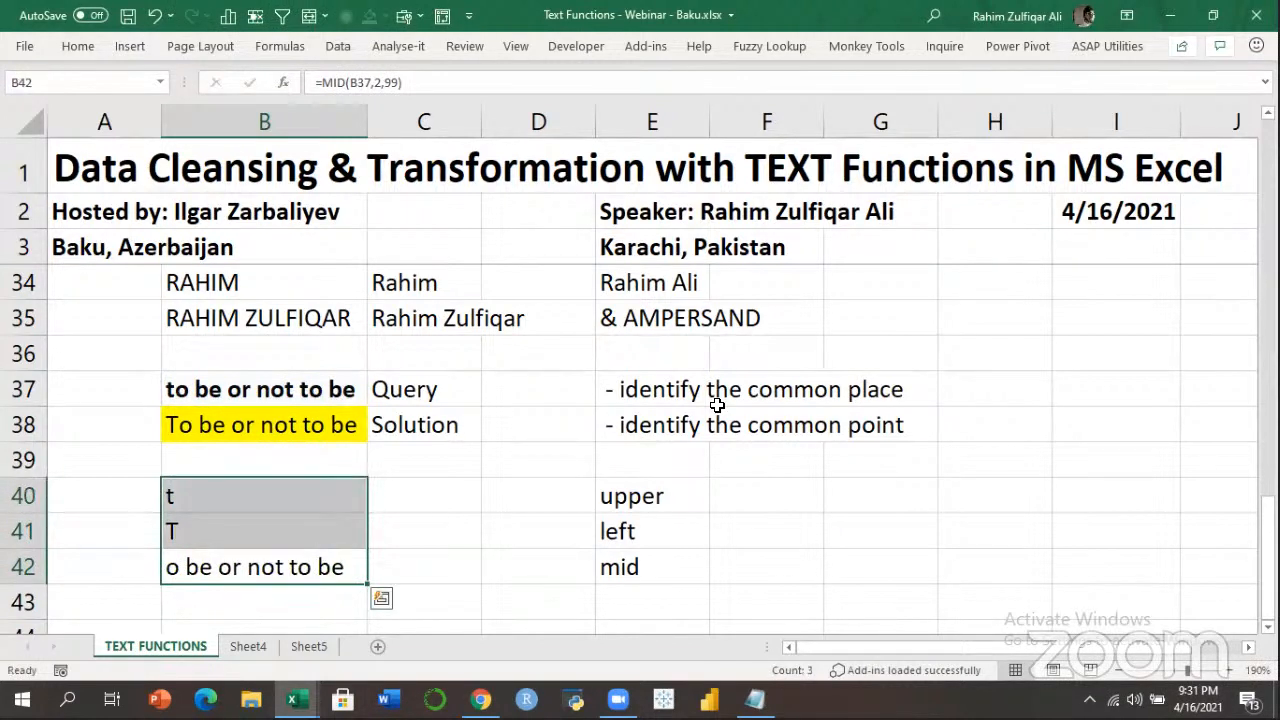
{"action": "key", "text": "Delete"}
{"action": "key", "text": "Up"}
{"action": "key", "text": "Up"}
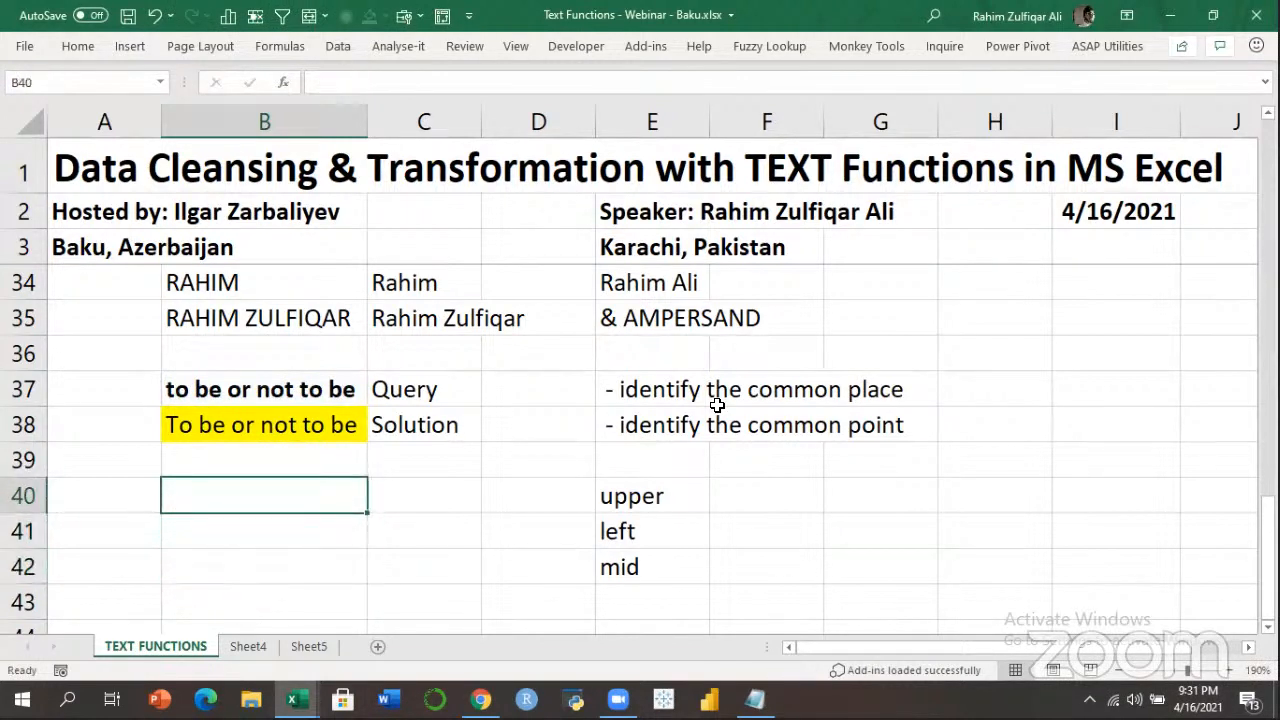
Start a new B40 formula with =UPPER(LEFT(B37,1).
{"action": "type", "text": "="}
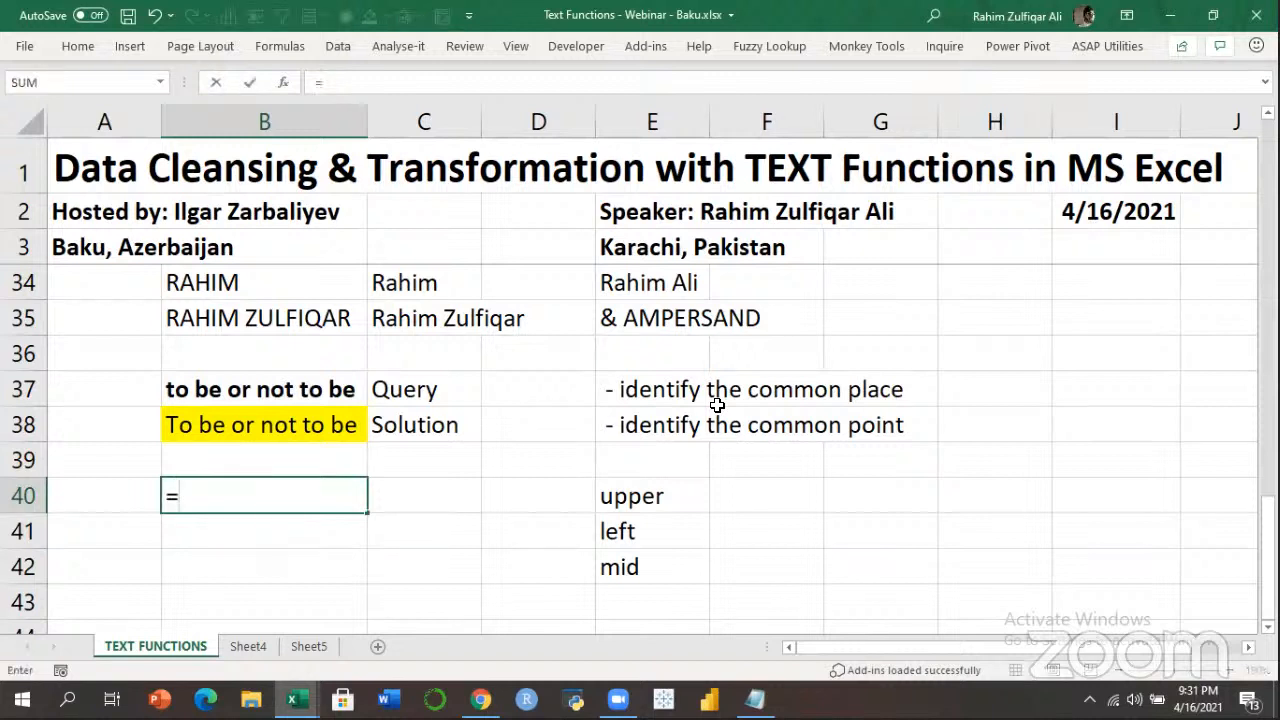
{"action": "type", "text": "upp"}
{"action": "key", "text": "Tab"}
{"action": "type", "text": "left"}
{"action": "key", "text": "Tab"}
{"action": "key", "text": "Up"}
{"action": "key", "text": "Up"}
{"action": "key", "text": "Up"}
{"action": "type", "text": ",1)"}
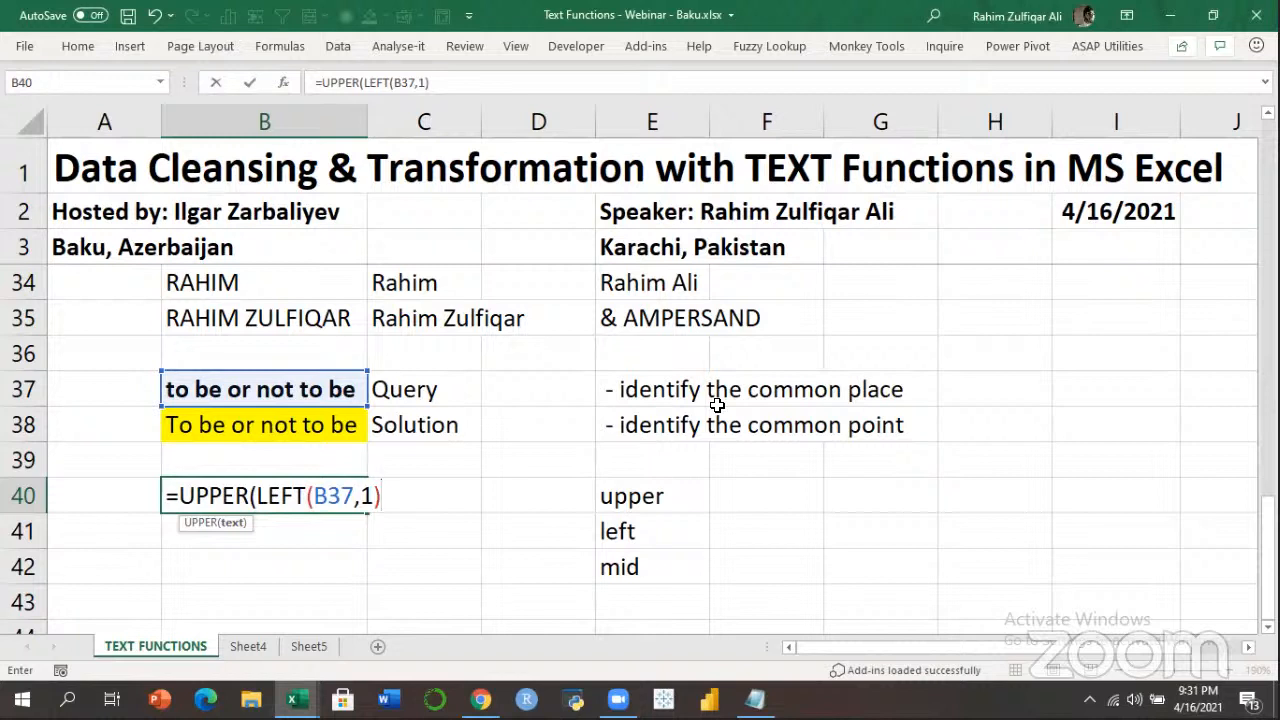
Append &MID(B37,2,99), accept Excel's correction, and reopen B40 for editing.
{"action": "type", "text": "&mid"}
{"action": "key", "text": "Tab"}
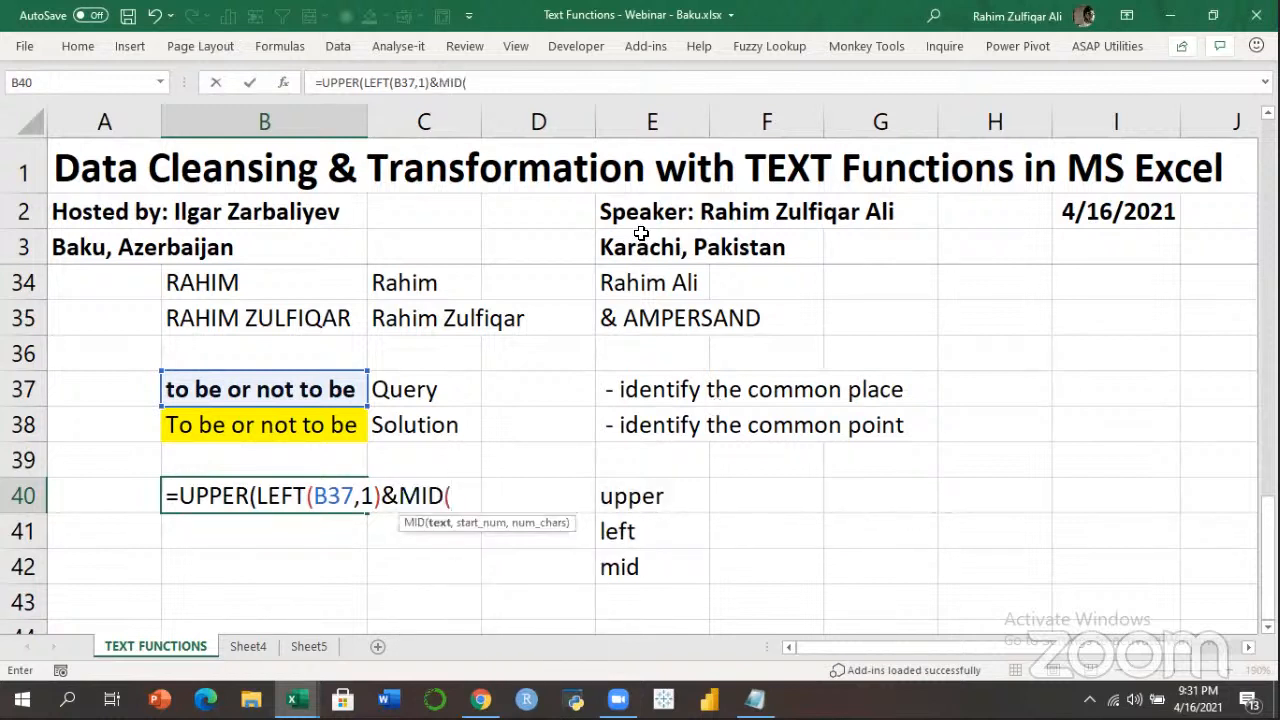
{"action": "left_click", "coordinate": [346, 389]}
{"action": "type", "text": ",2,99)"}
{"action": "key", "text": "Return"}
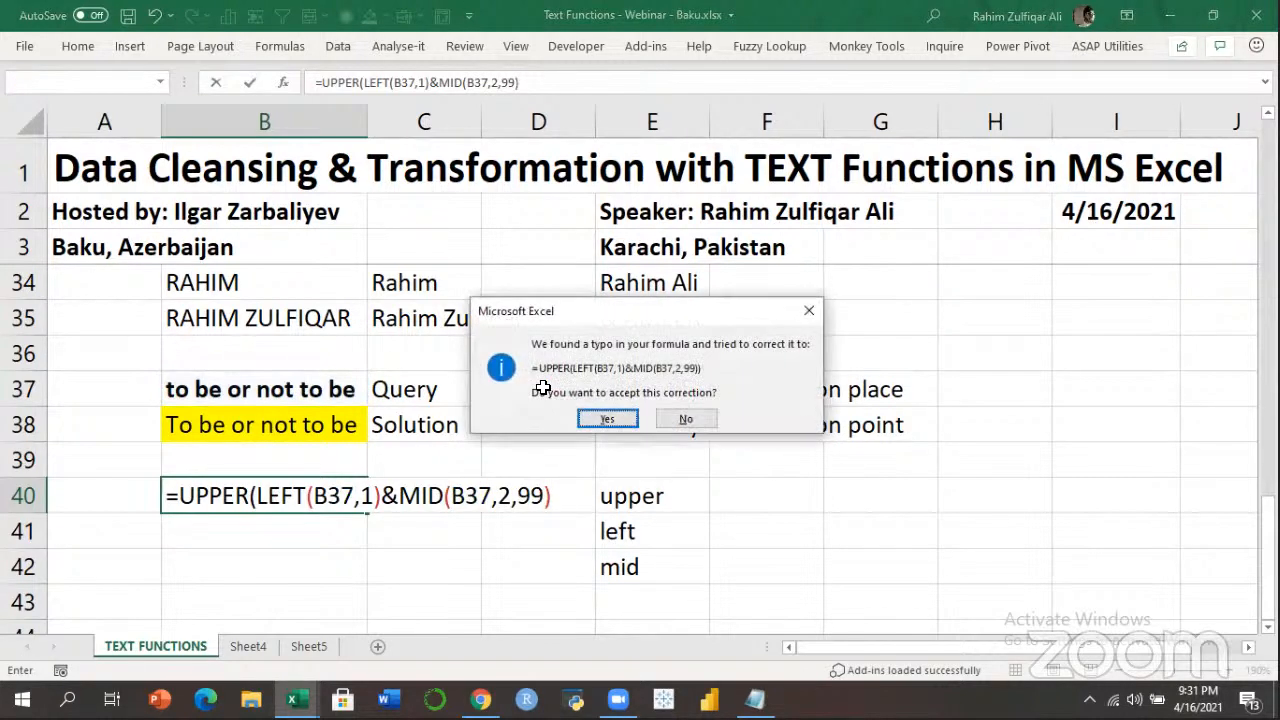
{"action": "key", "text": "Return"}
{"action": "key", "text": "Up"}
{"action": "key", "text": "F2"}
{"action": "key", "text": "Left"}
{"action": "key", "text": "Left"}
{"action": "key", "text": "Left"}
{"action": "key", "text": "Left"}
{"action": "key", "text": "Left"}
{"action": "key", "text": "Left"}
{"action": "key", "text": "Left"}
{"action": "key", "text": "Left"}
{"action": "key", "text": "Left"}
{"action": "key", "text": "Left"}
{"action": "key", "text": "Left"}
{"action": "key", "text": "Left"}
{"action": "key", "text": "Left"}
{"action": "key", "text": "Left"}
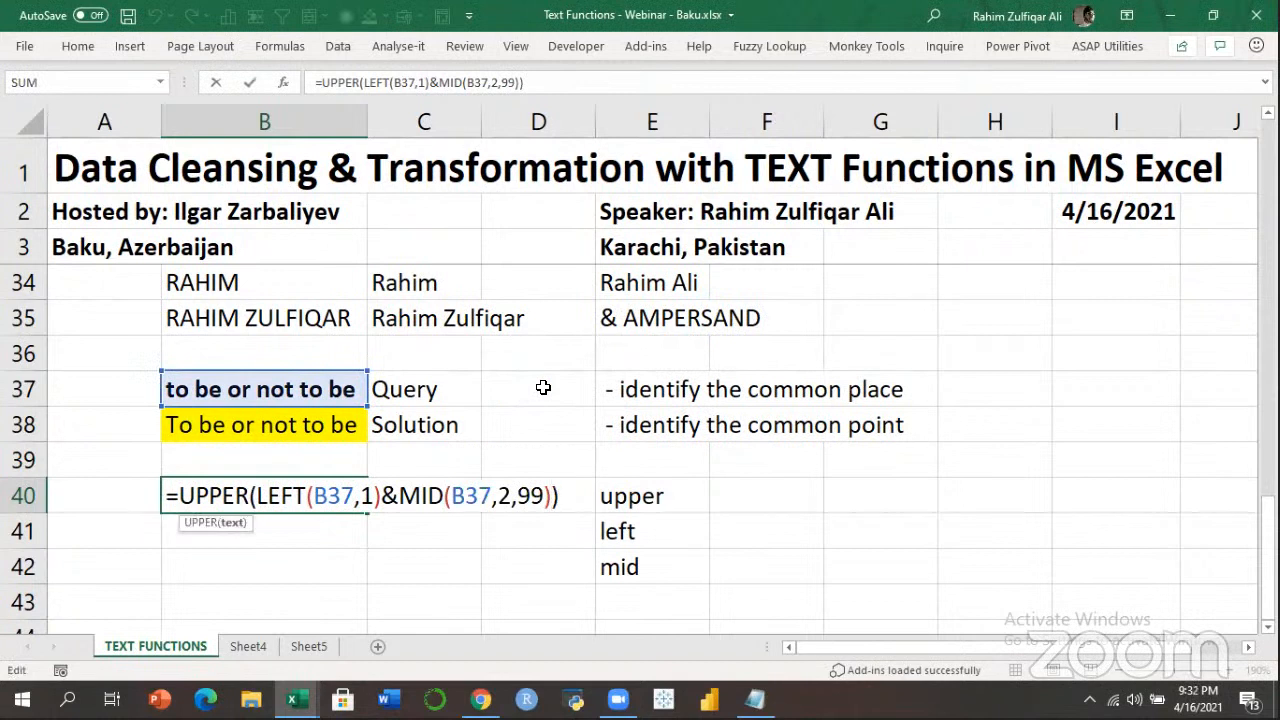
Replace the B40 formula's start so it reads =LEFT(UPPER(B37),1)&MID(B37,2,99).
{"action": "key", "text": "Left"}
{"action": "key", "text": "Left"}
{"action": "key", "text": "Left"}
{"action": "key", "text": "Right"}
{"action": "key", "text": "Right"}
{"action": "key", "text": "Right"}
{"action": "key", "text": "Left"}
{"action": "key", "text": "BackSpace"}
{"action": "key", "text": "BackSpace"}
{"action": "key", "text": "BackSpace"}
{"action": "key", "text": "BackSpace"}
{"action": "key", "text": "BackSpace"}
{"action": "key", "text": "BackSpace"}
{"action": "key", "text": "BackSpace"}
{"action": "key", "text": "BackSpace"}
{"action": "key", "text": "BackSpace"}
{"action": "key", "text": "BackSpace"}
{"action": "key", "text": "BackSpace"}
{"action": "key", "text": "BackSpace"}
{"action": "key", "text": "BackSpace"}
{"action": "key", "text": "BackSpace"}
{"action": "key", "text": "BackSpace"}
{"action": "key", "text": "BackSpace"}
{"action": "key", "text": "BackSpace"}
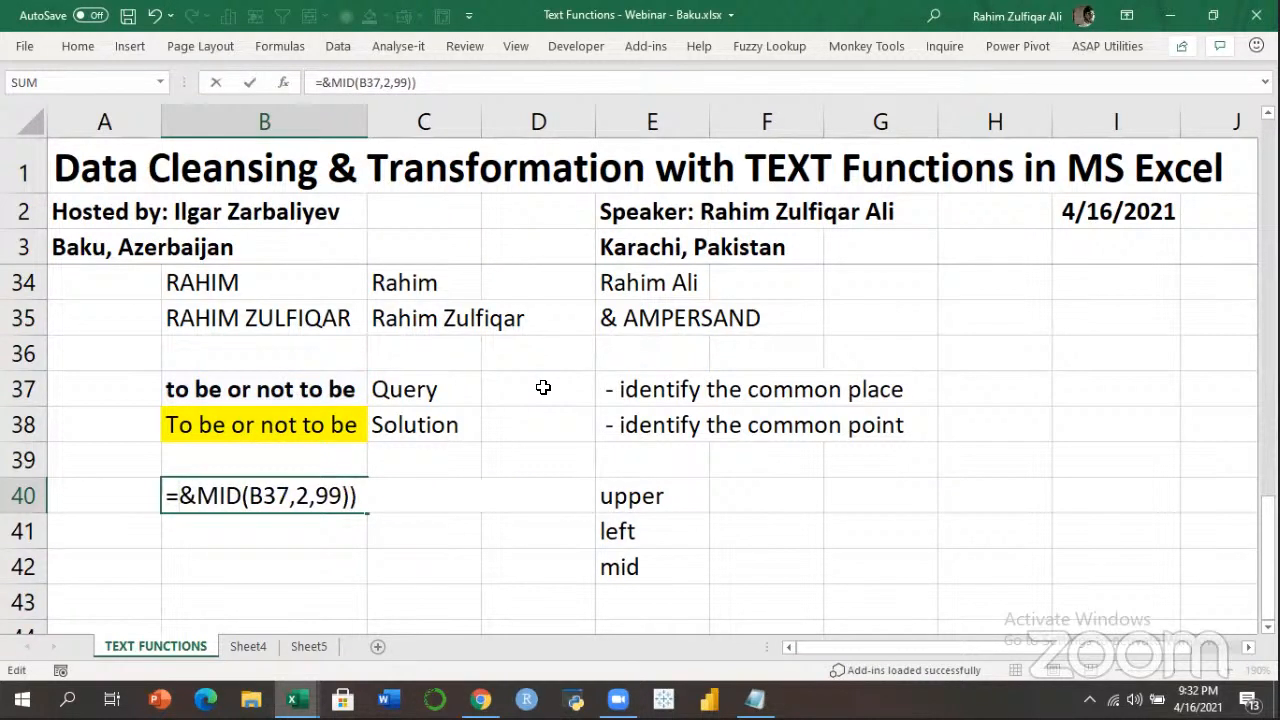
{"action": "type", "text": "le"}
{"action": "key", "text": "Tab"}
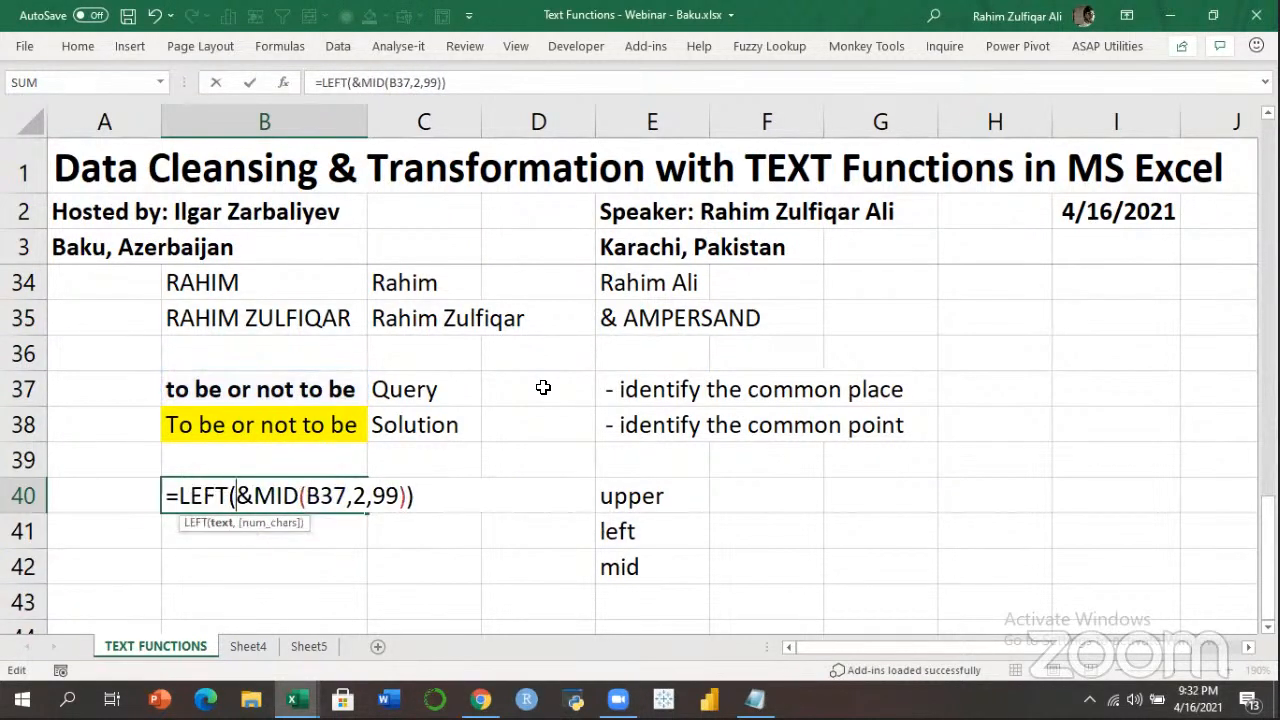
{"action": "type", "text": "up"}
{"action": "key", "text": "Tab"}
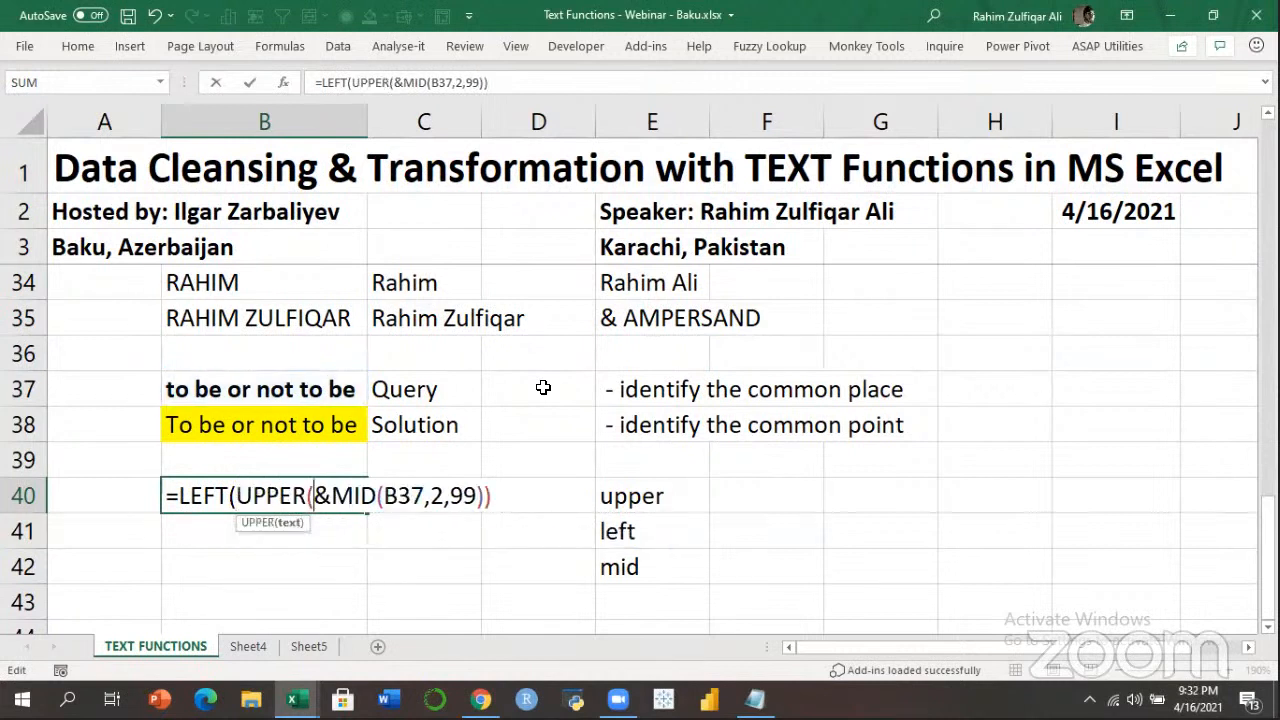
{"action": "left_click", "coordinate": [364, 389]}
{"action": "type", "text": "),1)"}
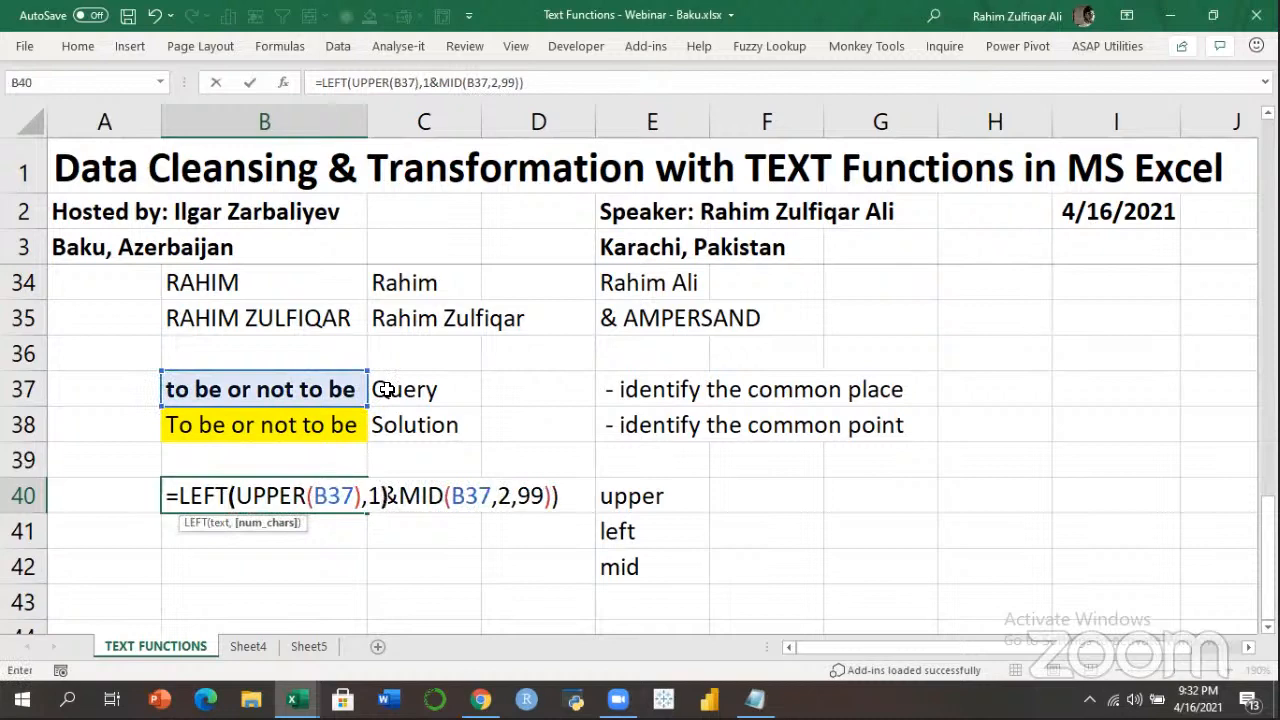
{"action": "key", "text": "Return"}
{"action": "key", "text": "Return"}
{"action": "key", "text": "Up"}
Inspect the LEFT(UPPER(B37),1) arguments in B40 and recommit it, showing 'To be or not to be'.
{"action": "key", "text": "F2"}
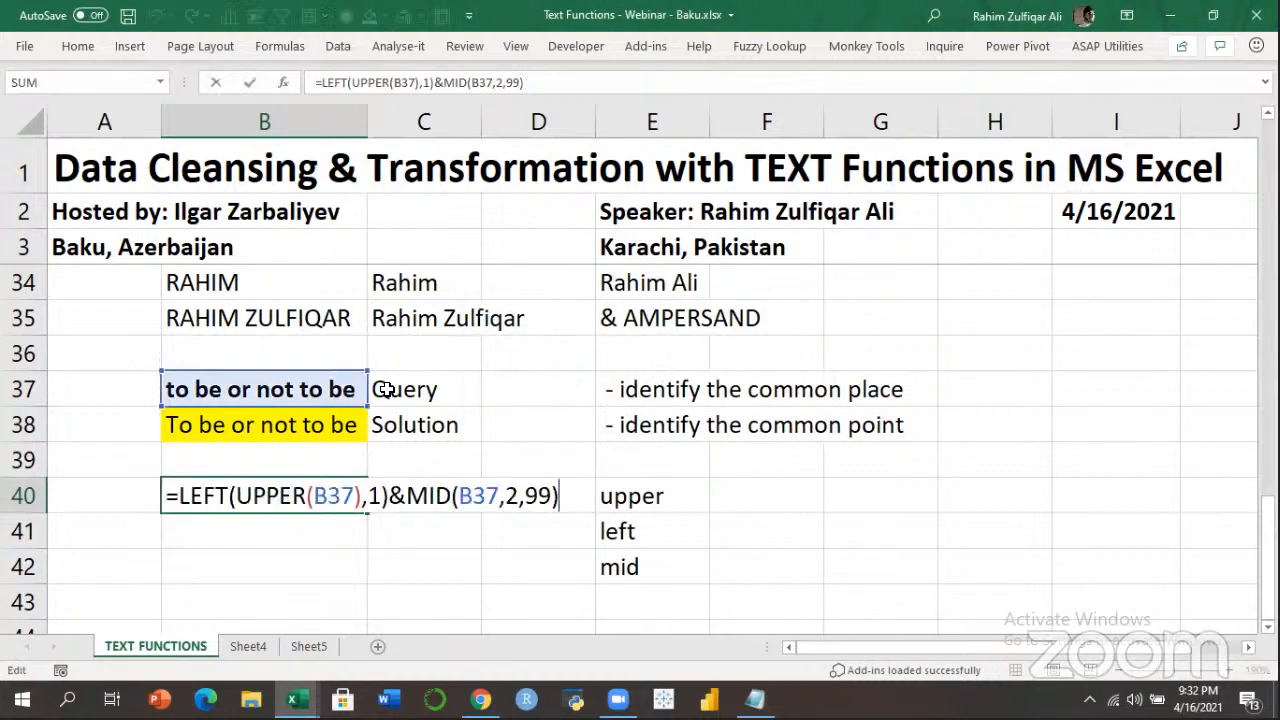
{"action": "left_click", "coordinate": [204, 497]}
{"action": "left_click", "coordinate": [278, 497]}
{"action": "left_click", "coordinate": [364, 497]}
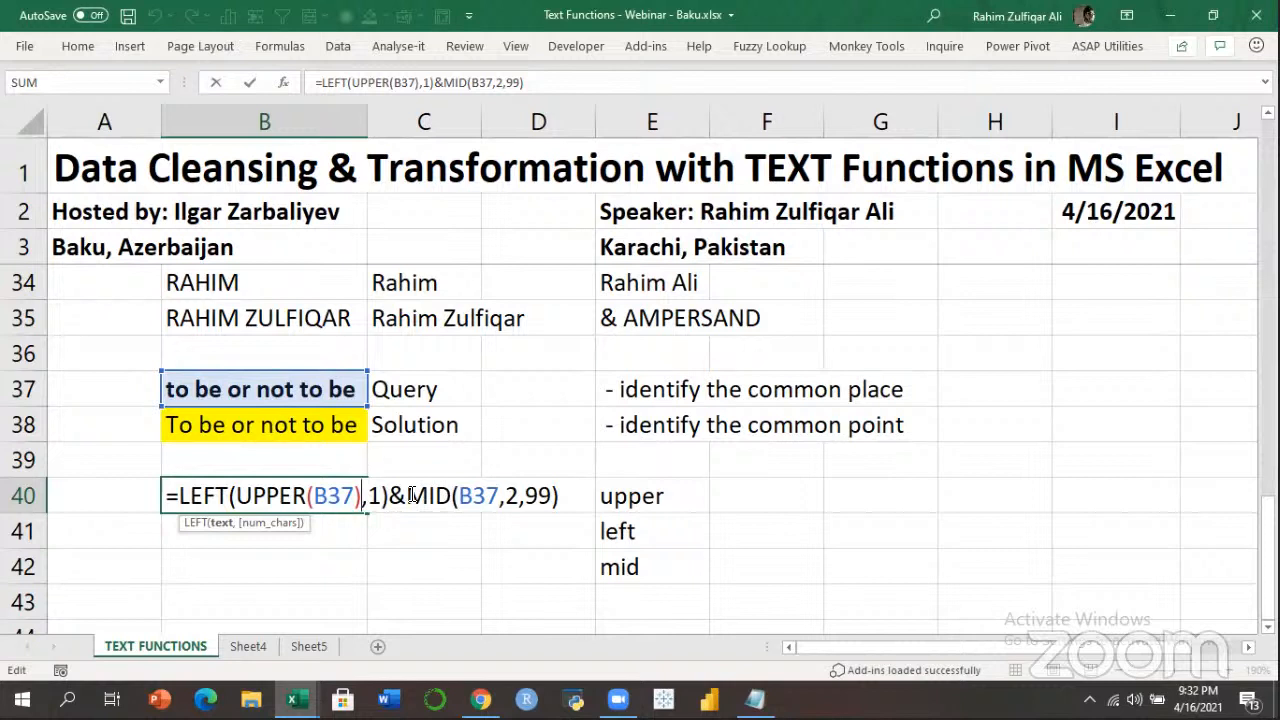
{"action": "key", "text": "Left"}
{"action": "key", "text": "Left"}
{"action": "key", "text": "Left"}
{"action": "key", "text": "Left"}
{"action": "key", "text": "Left"}
{"action": "key", "text": "Left"}
{"action": "key", "text": "Left"}
{"action": "key", "text": "Left"}
{"action": "key", "text": "Left"}
{"action": "key", "text": "Left"}
{"action": "key", "text": "Left"}
{"action": "key", "text": "Right"}
{"action": "key", "text": "ctrl+shift+Right"}
{"action": "key", "text": "ctrl+shift+Right"}
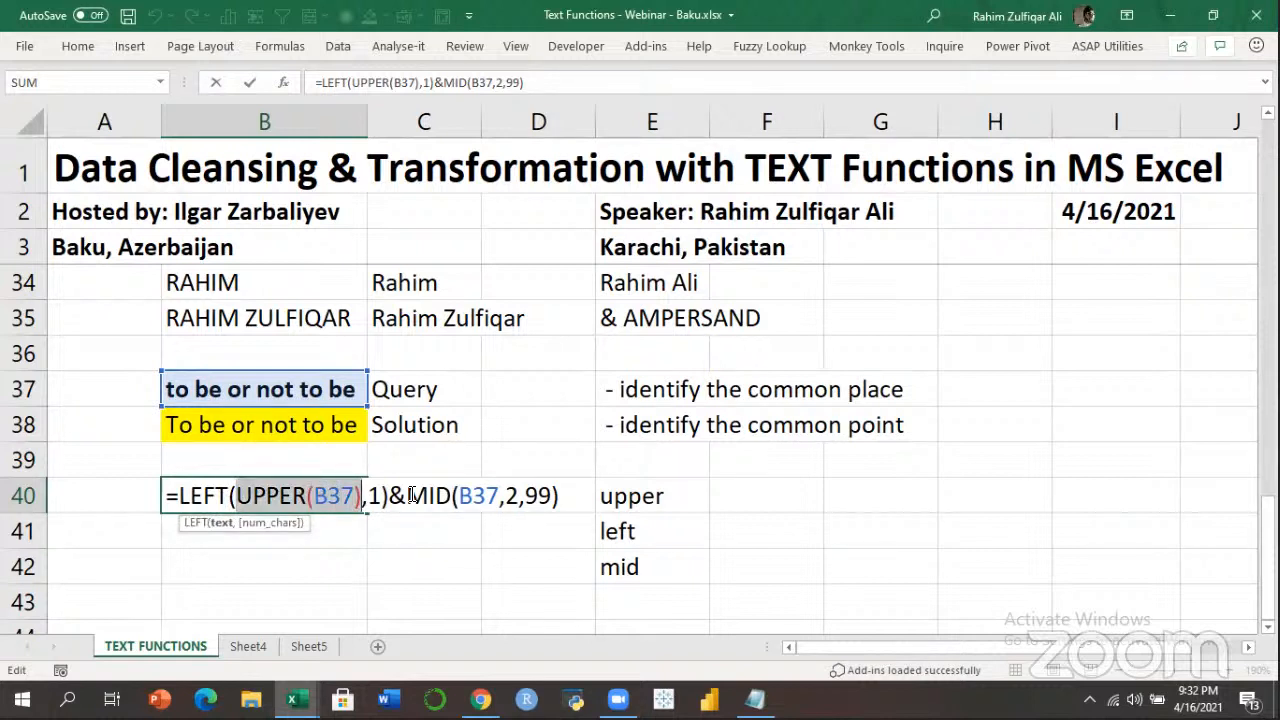
{"action": "key", "text": "Left"}
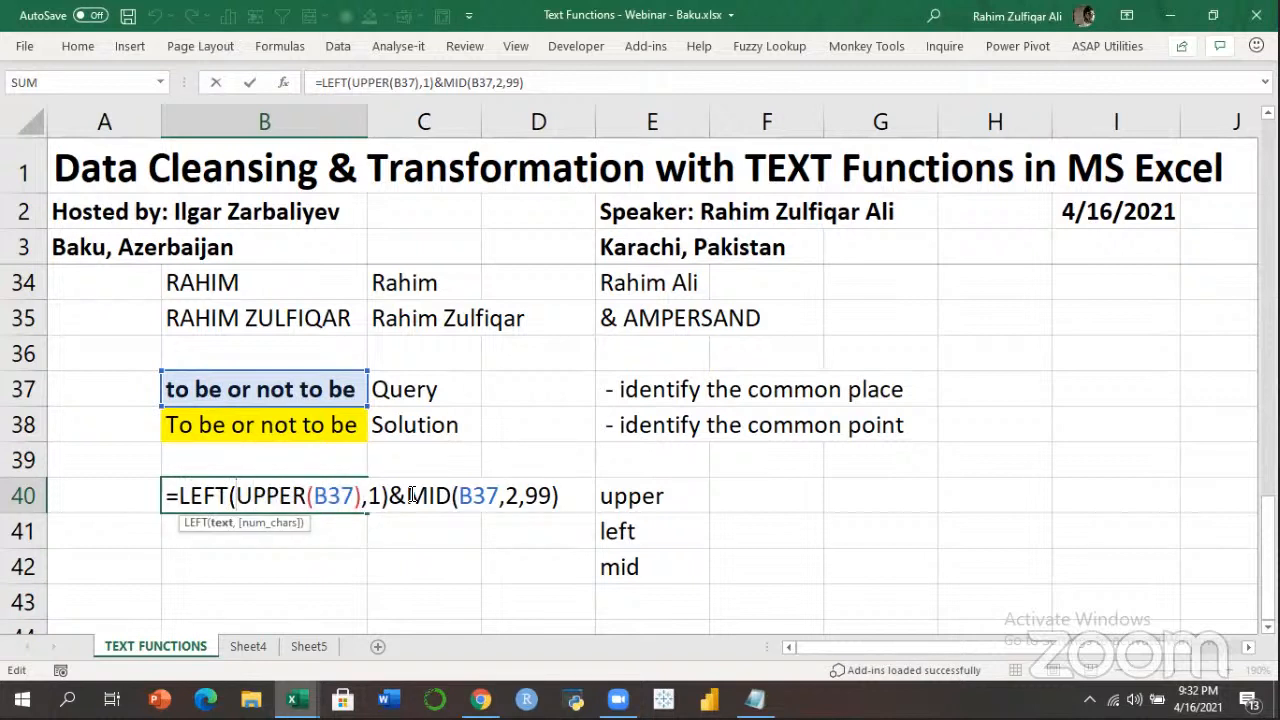
{"action": "key", "text": "shift+Right"}
{"action": "key", "text": "shift+Right"}
{"action": "key", "text": "shift+Right"}
{"action": "key", "text": "shift+Right"}
{"action": "key", "text": "shift+Right"}
{"action": "key", "text": "shift+Right"}
{"action": "key", "text": "shift+Right"}
{"action": "key", "text": "shift+Right"}
{"action": "key", "text": "shift+Right"}
{"action": "key", "text": "shift+Right"}
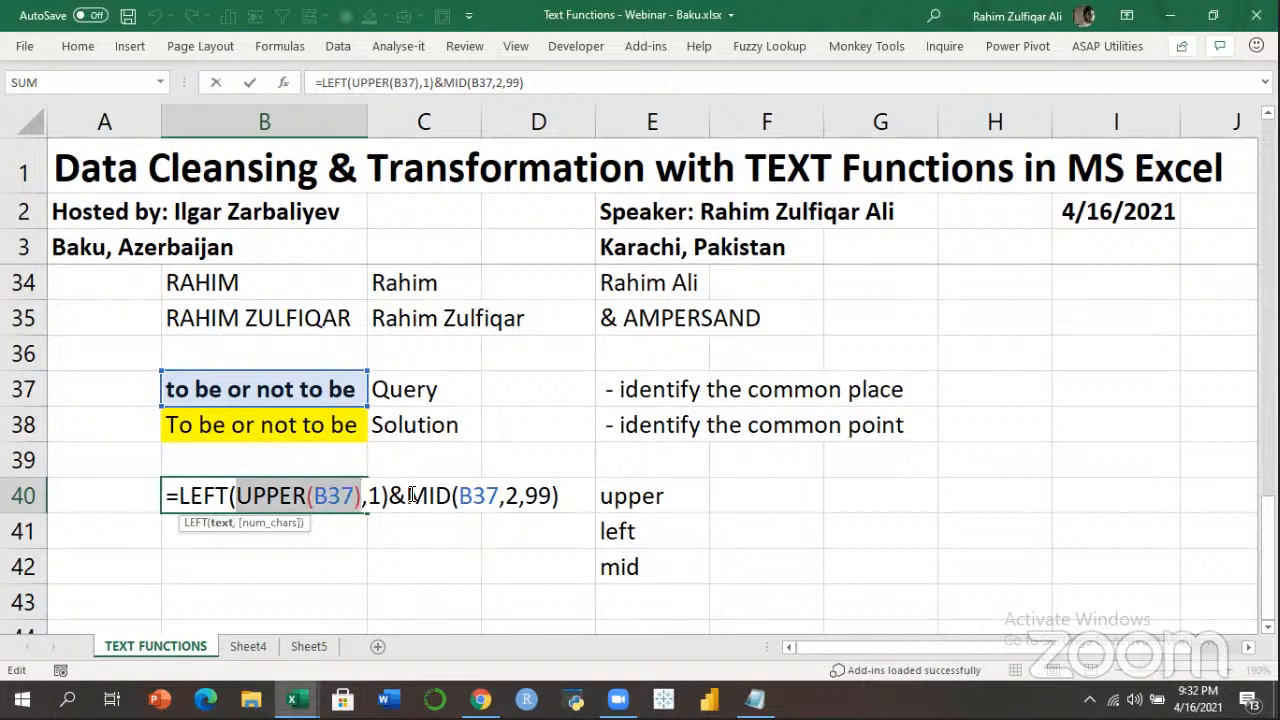
{"action": "key", "text": "Left"}
{"action": "key", "text": "Left"}
{"action": "key", "text": "Left"}
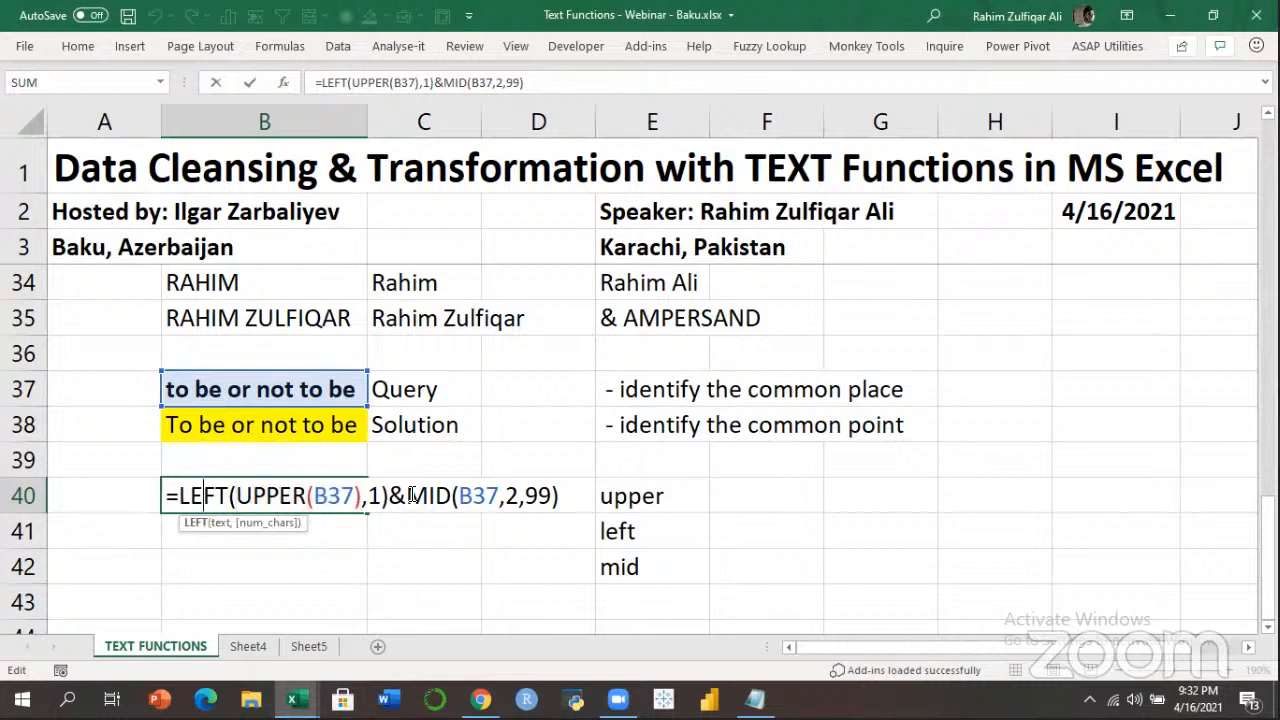
{"action": "key", "text": "Right"}
{"action": "key", "text": "Right"}
{"action": "key", "text": "Right"}
{"action": "key", "text": "Right"}
{"action": "key", "text": "Right"}
{"action": "key", "text": "Right"}
{"action": "key", "text": "Right"}
{"action": "key", "text": "Right"}
{"action": "key", "text": "Right"}
{"action": "key", "text": "Right"}
{"action": "key", "text": "Right"}
{"action": "key", "text": "Right"}
{"action": "key", "text": "Right"}
{"action": "key", "text": "Right"}
{"action": "key", "text": "Right"}
{"action": "key", "text": "Right"}
{"action": "key", "text": "Right"}
{"action": "key", "text": "Right"}
{"action": "key", "text": "Right"}
{"action": "key", "text": "Right"}
{"action": "key", "text": "Right"}
{"action": "key", "text": "Right"}
{"action": "key", "text": "Right"}
{"action": "key", "text": "Right"}
{"action": "key", "text": "Right"}
{"action": "key", "text": "Right"}
{"action": "key", "text": "Right"}
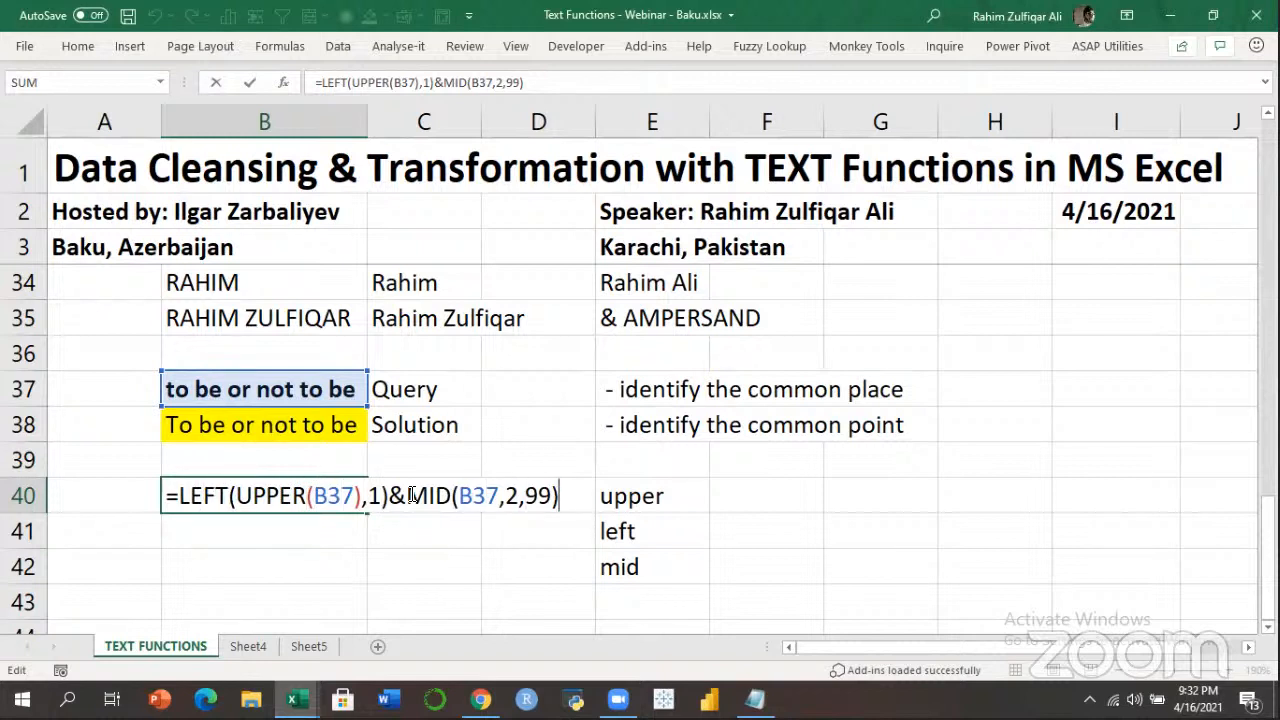
{"action": "key", "text": "Return"}
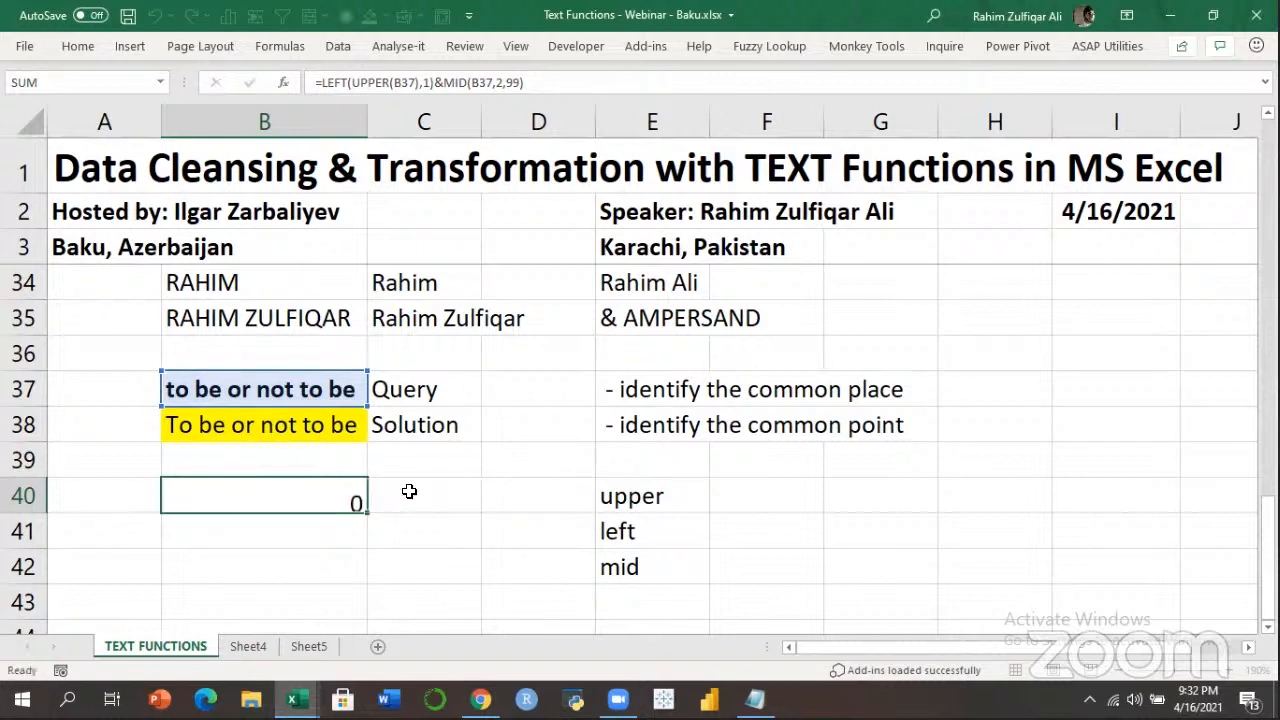
{"action": "key", "text": "Up"}
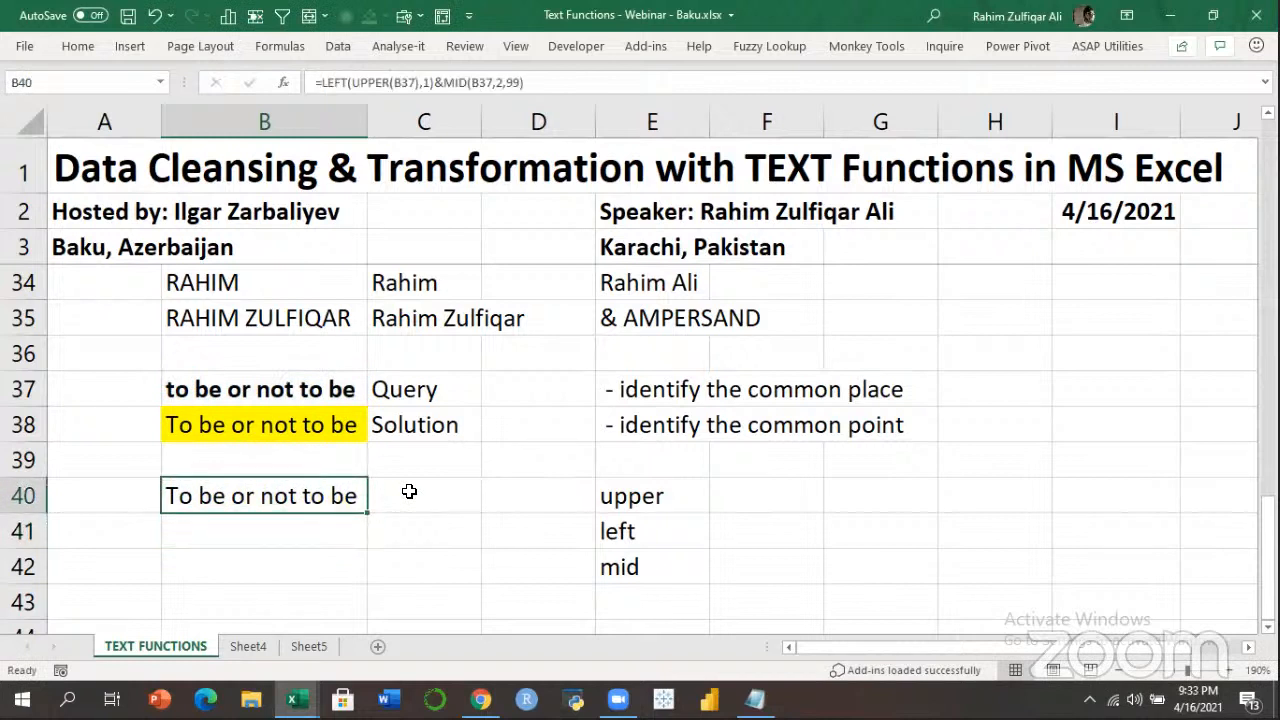
Paste =LEFT(UPPER(B37),1)&MID(B37,2,99) as text into B41, then recheck B40.
{"action": "key", "text": "F2"}
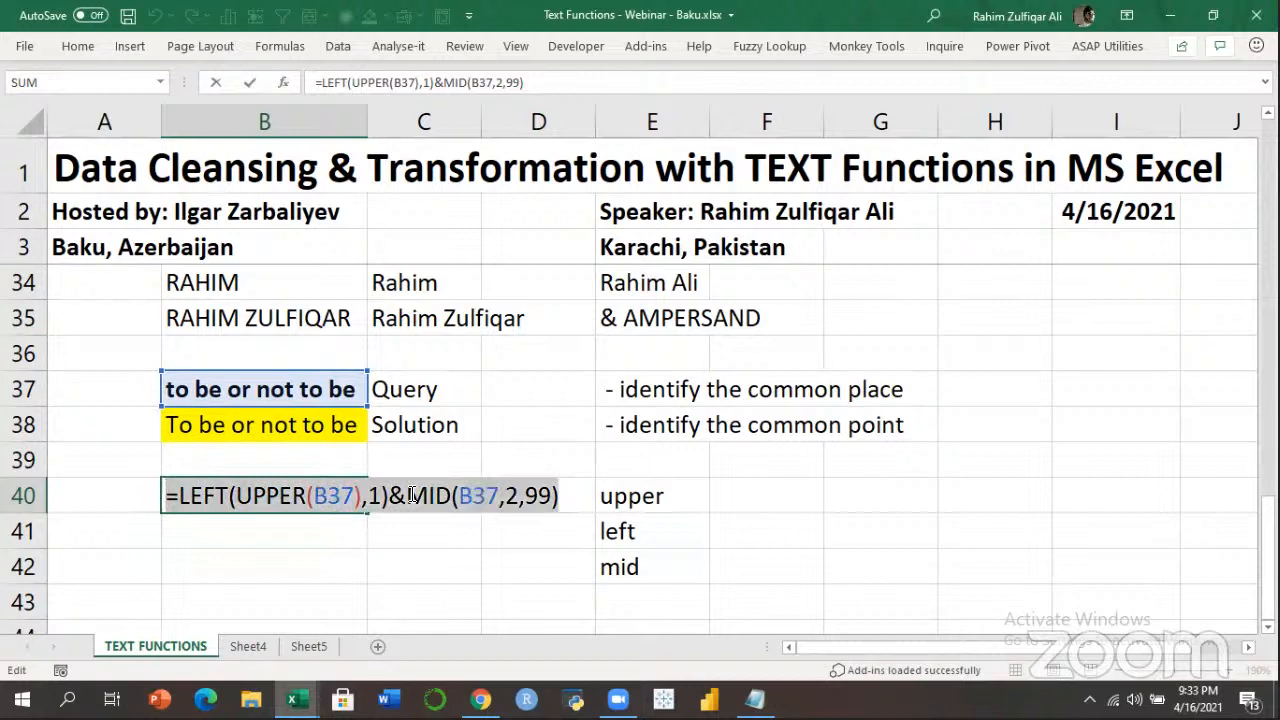
{"action": "key", "text": "Return"}
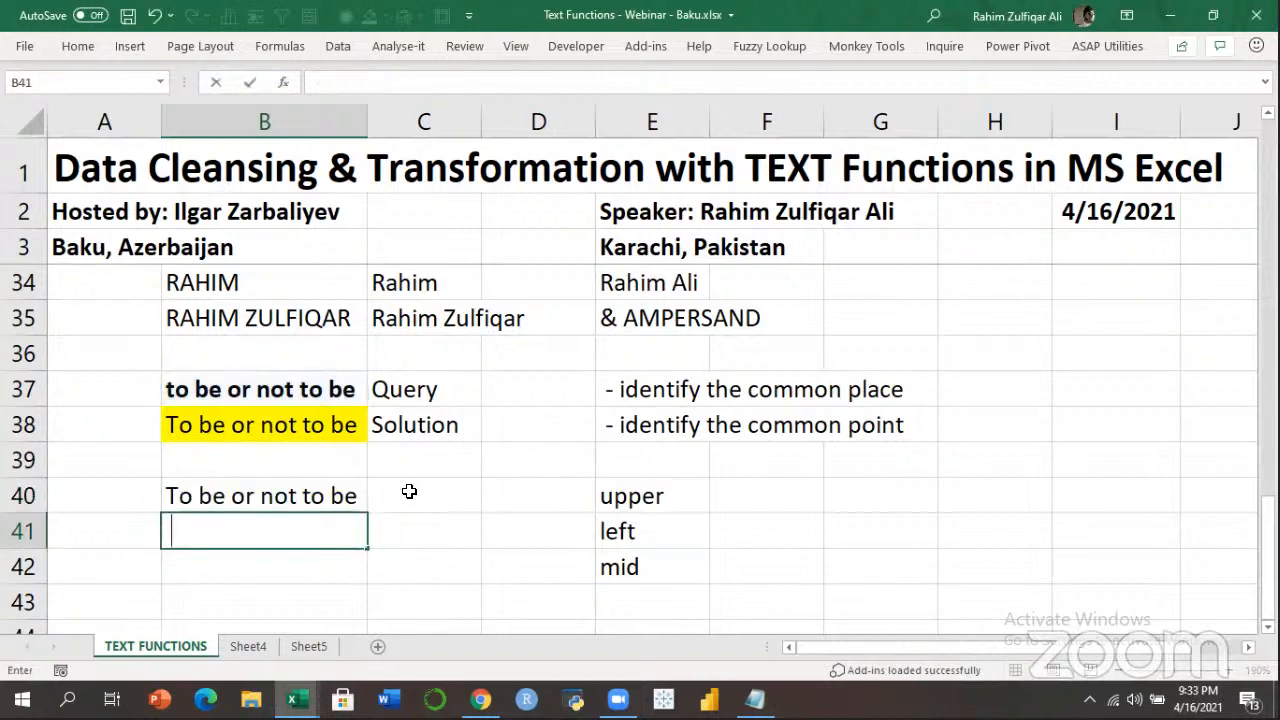
{"action": "type", "text": "=LEFT(UPPER(B37),1)&MID(B37,2,99)"}
{"action": "key", "text": "Return"}
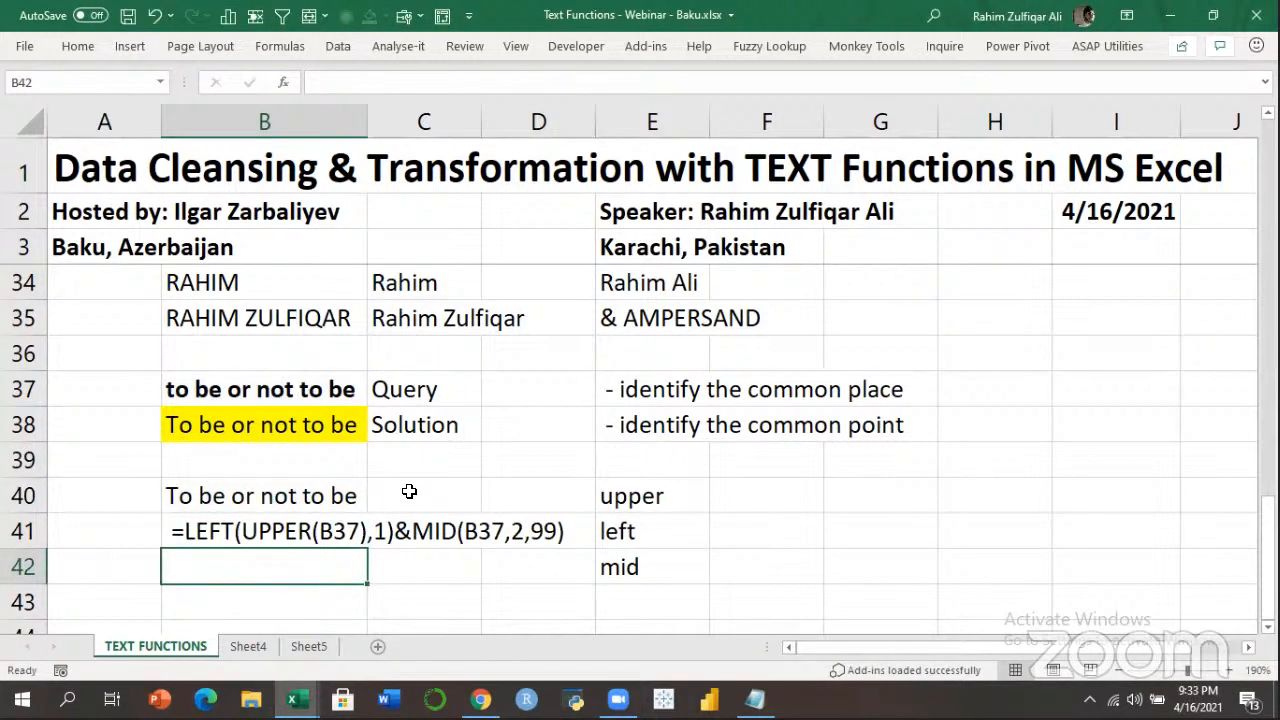
{"action": "key", "text": "Up"}
{"action": "key", "text": "Up"}
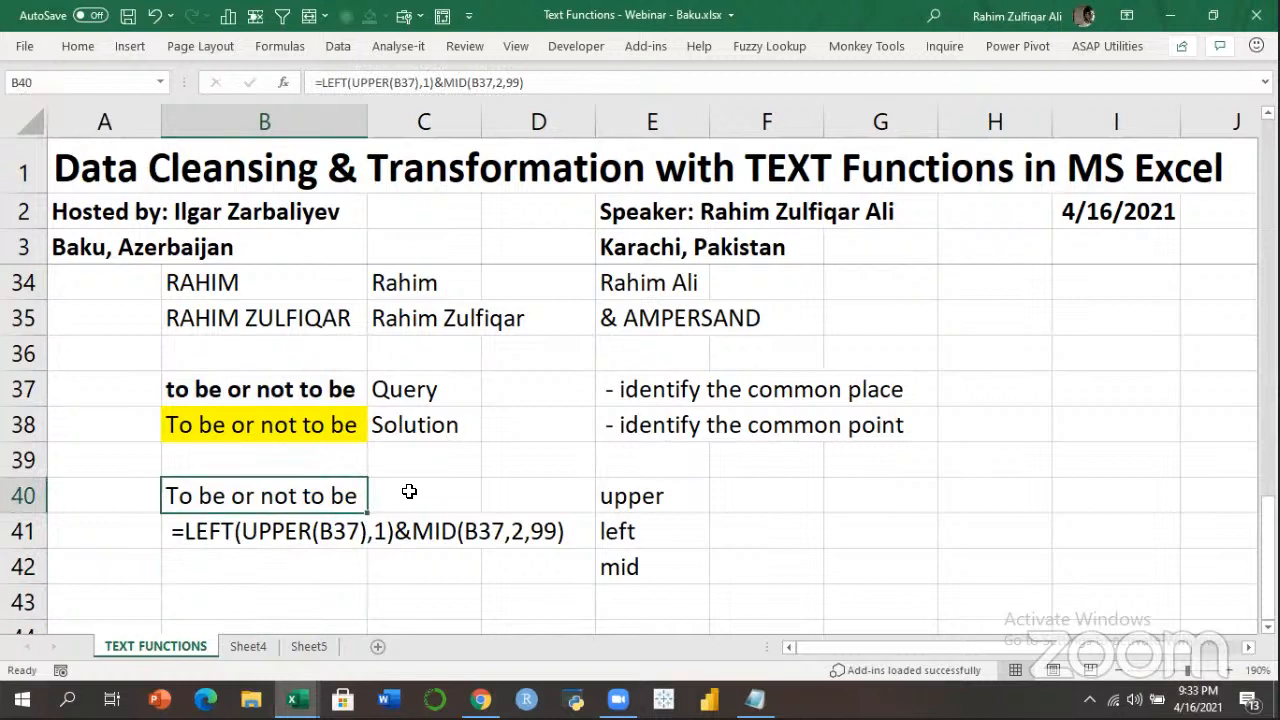
{"action": "key", "text": "F2"}
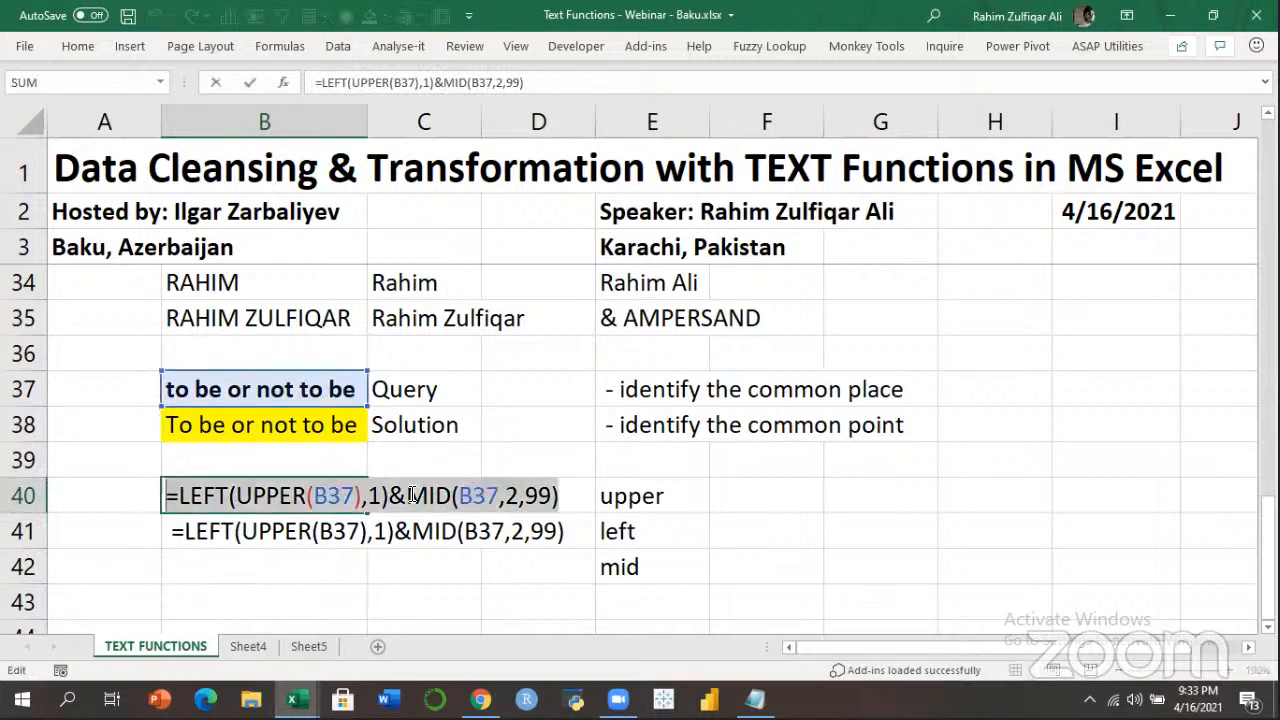
{"action": "key", "text": "Escape"}
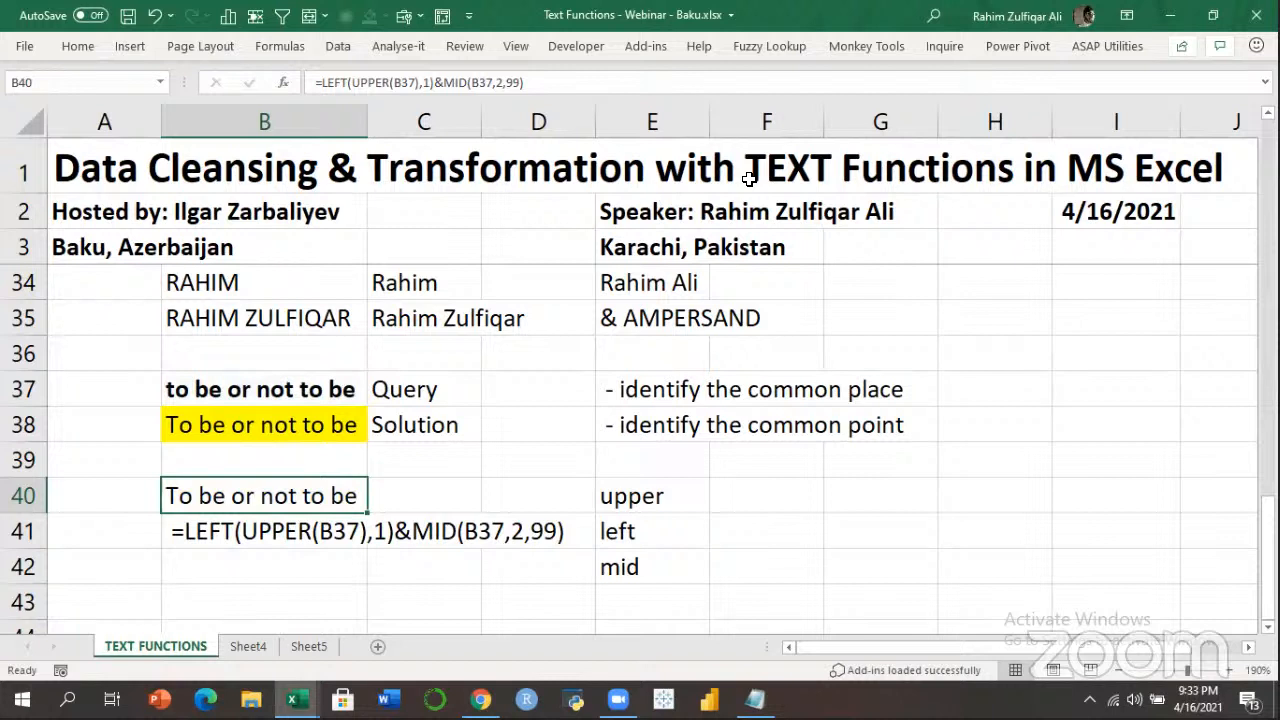
{"action": "key", "text": "ctrl+n"}
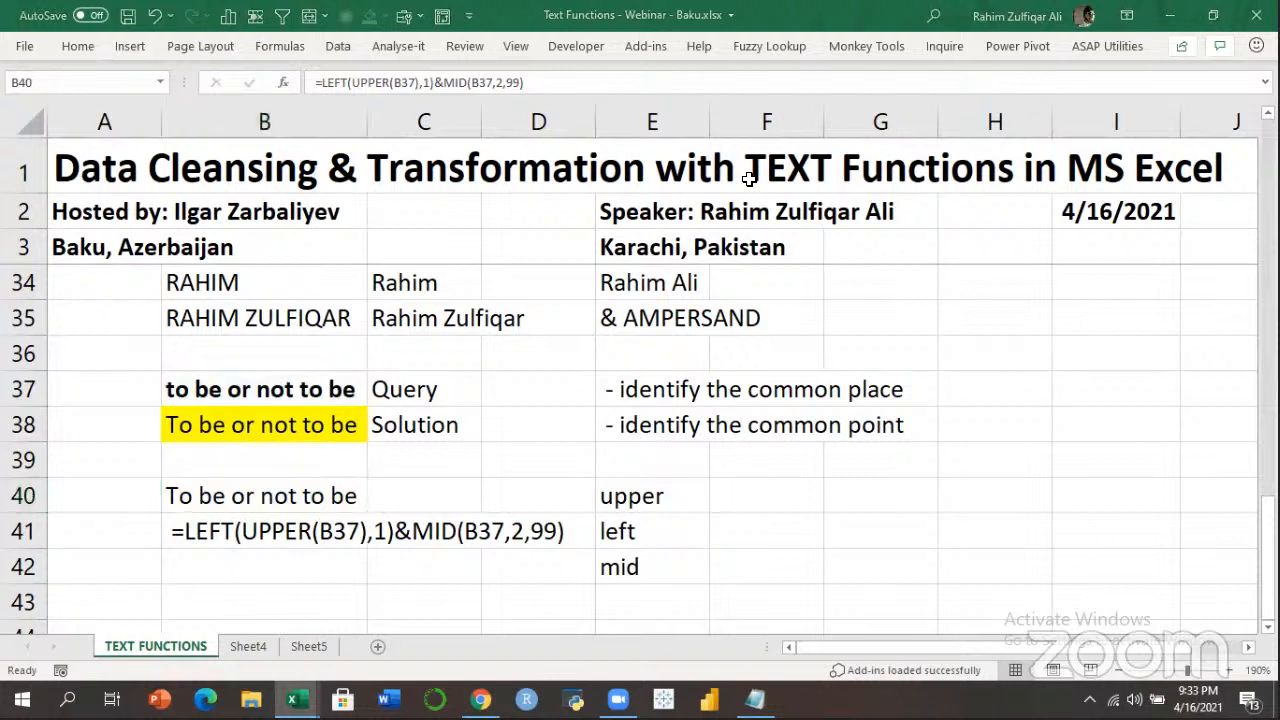
{"action": "left_click", "coordinate": [700, 486]}
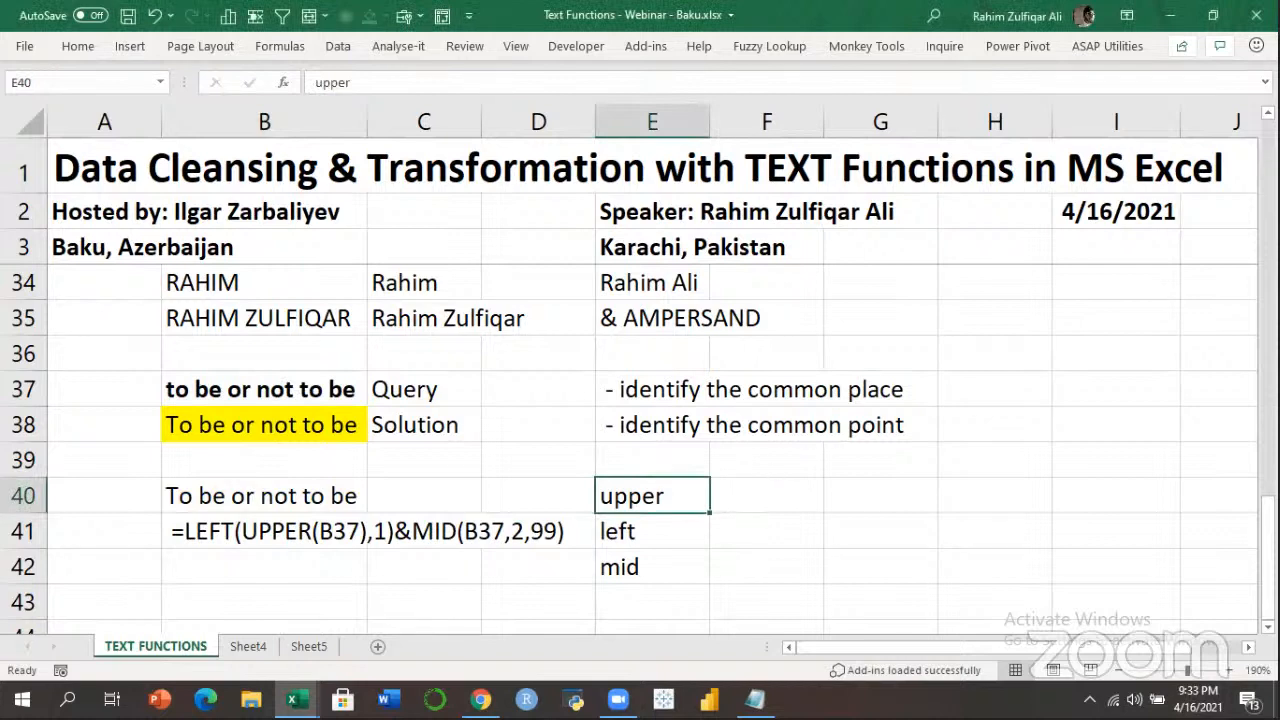
{"action": "left_click_drag", "start_coordinate": [1268, 540], "coordinate": [1268, 212]}
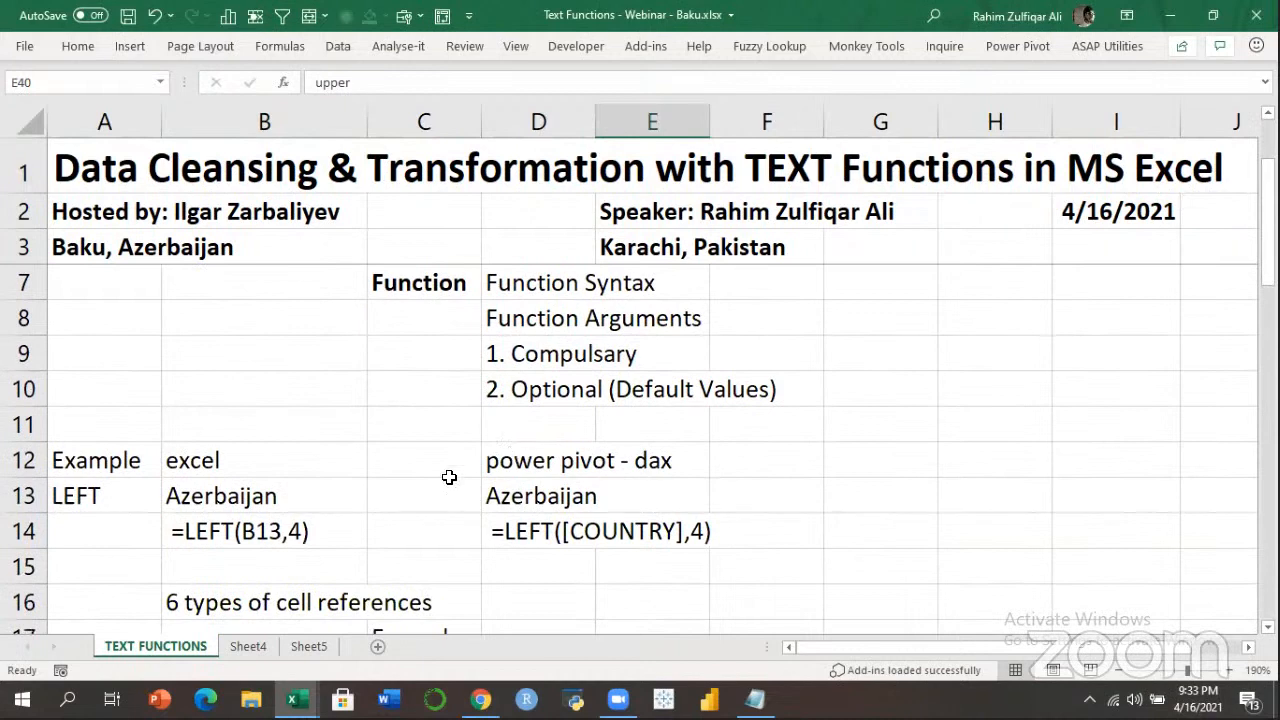
{"action": "left_click_drag", "start_coordinate": [1268, 212], "coordinate": [1268, 410]}
{"action": "left_click_drag", "start_coordinate": [645, 313], "coordinate": [686, 380]}
{"action": "left_click_drag", "start_coordinate": [760, 318], "coordinate": [761, 430]}
{"action": "left_click", "coordinate": [636, 494]}
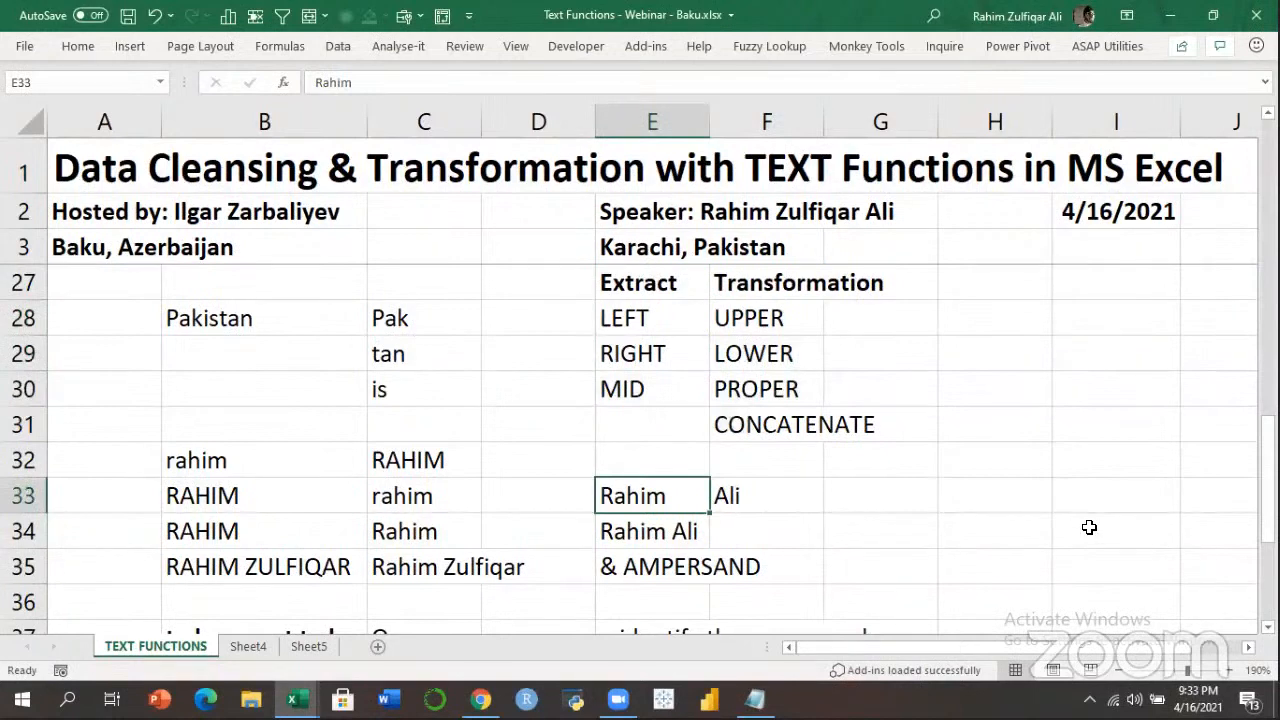
{"action": "key", "text": "Right"}
{"action": "key", "text": "Right"}
{"action": "key", "text": "Up"}
{"action": "key", "text": "Up"}
{"action": "key", "text": "Up"}
{"action": "key", "text": "Up"}
{"action": "key", "text": "Up"}
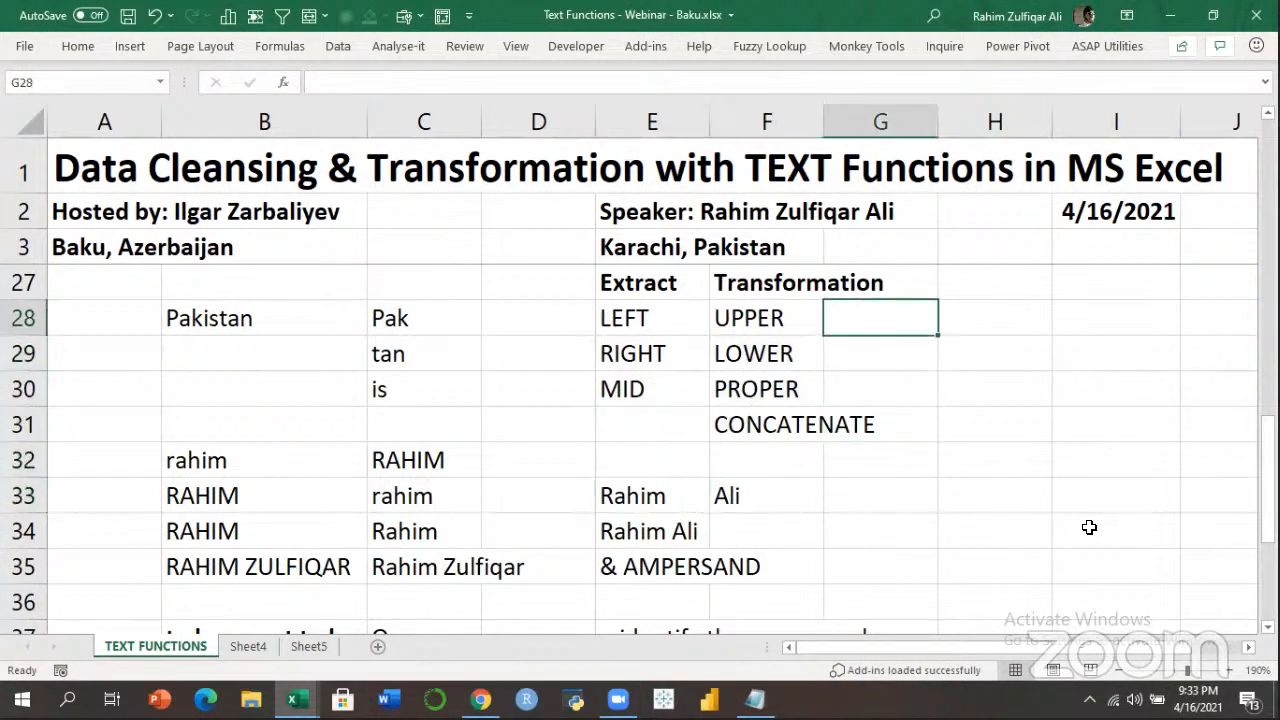
{"action": "key", "text": "Down"}
{"action": "key", "text": "Down"}
{"action": "key", "text": "Down"}
{"action": "key", "text": "Down"}
{"action": "key", "text": "Down"}
{"action": "key", "text": "Down"}
{"action": "key", "text": "Down"}
{"action": "key", "text": "Down"}
{"action": "key", "text": "Down"}
{"action": "key", "text": "Down"}
{"action": "key", "text": "Down"}
{"action": "key", "text": "Down"}
{"action": "key", "text": "Down"}
{"action": "key", "text": "Down"}
{"action": "key", "text": "Down"}
{"action": "key", "text": "Left"}
{"action": "key", "text": "Left"}
{"action": "key", "text": "Left"}
{"action": "key", "text": "Left"}
{"action": "key", "text": "Down"}
{"action": "key", "text": "Left"}
{"action": "key", "text": "Up"}
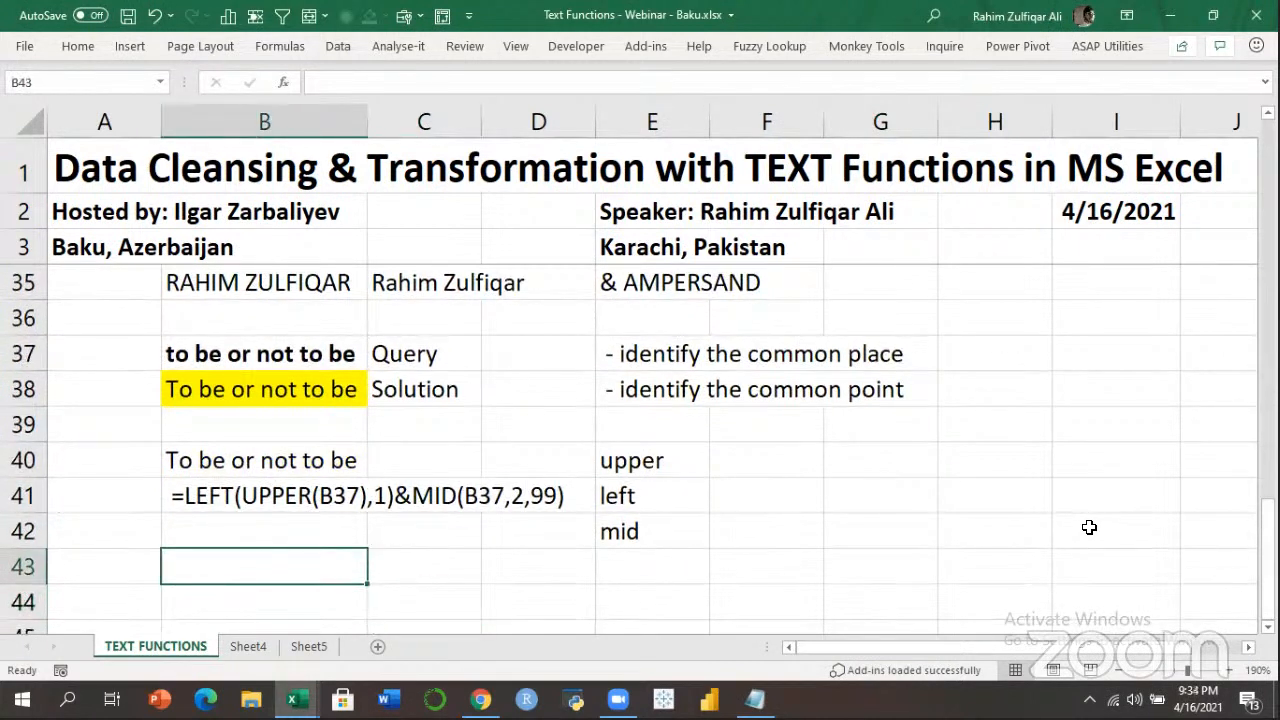
Enter a short 'my name is' sentence with extra spaces between words in B43.
{"action": "type", "text": "ho"}
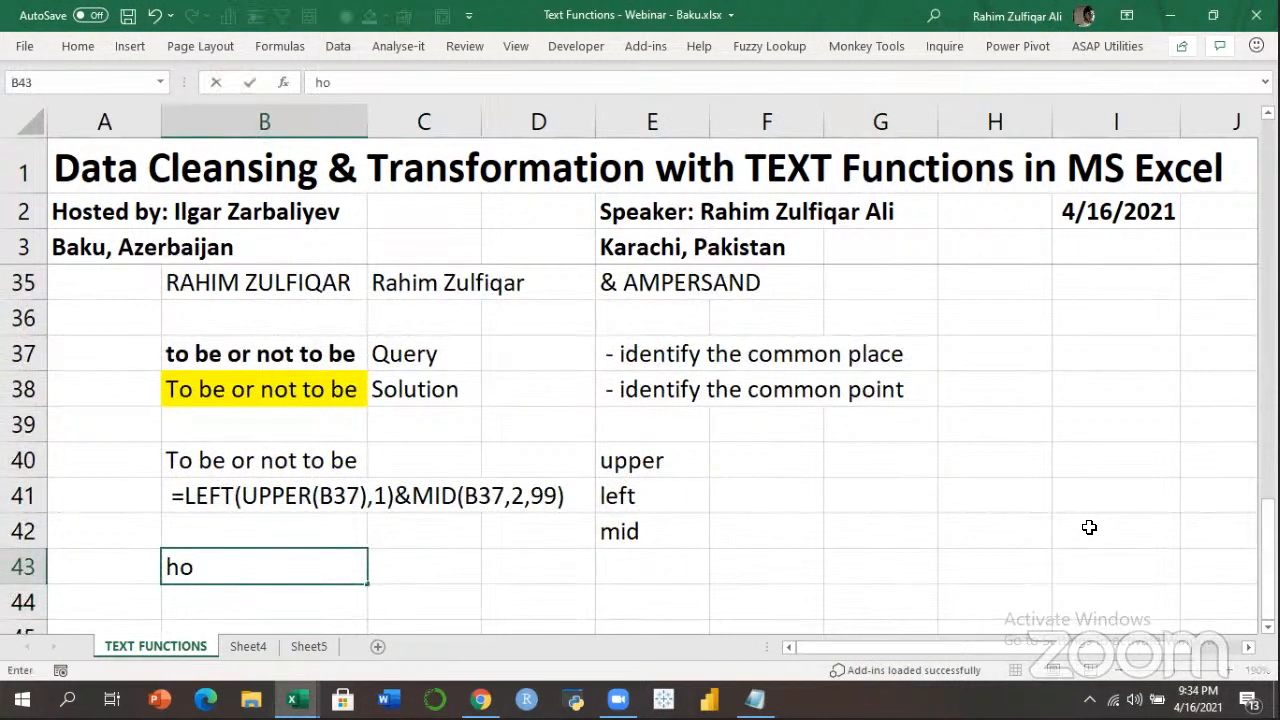
{"action": "key", "text": "BackSpace"}
{"action": "key", "text": "BackSpace"}
{"action": "type", "text": "my            name          "}
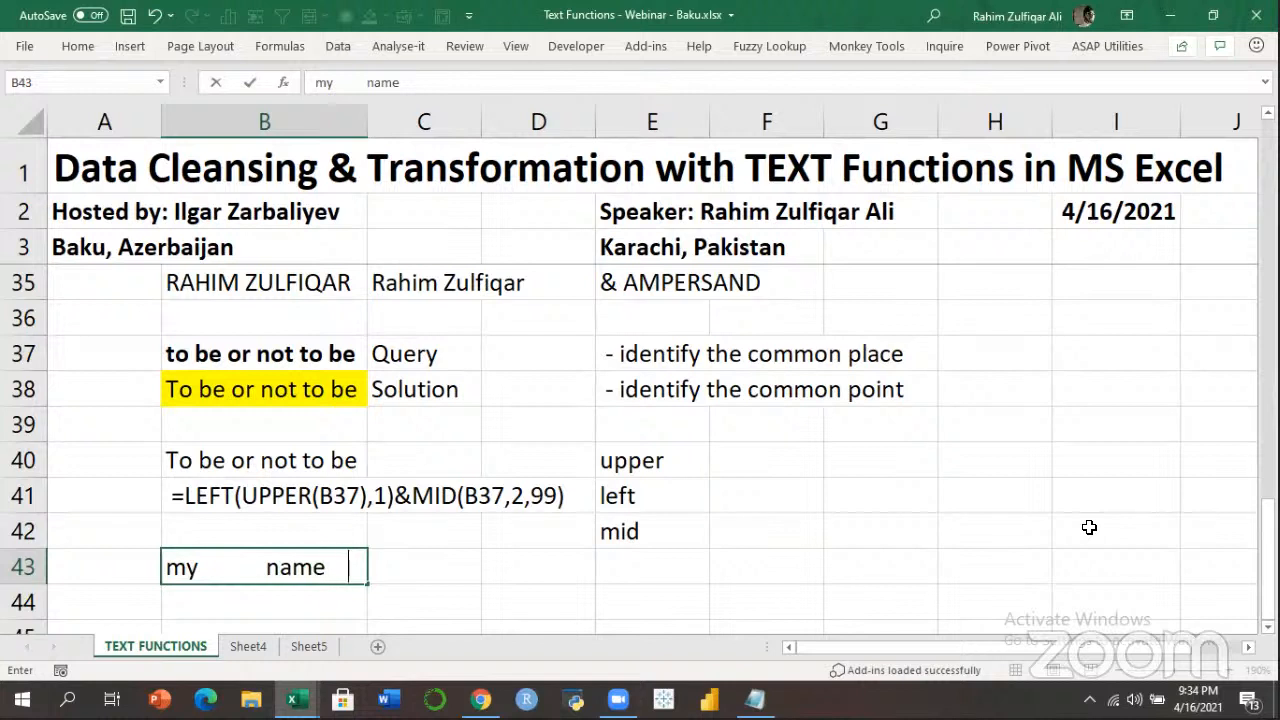
{"action": "type", "text": "is               Rahim"}
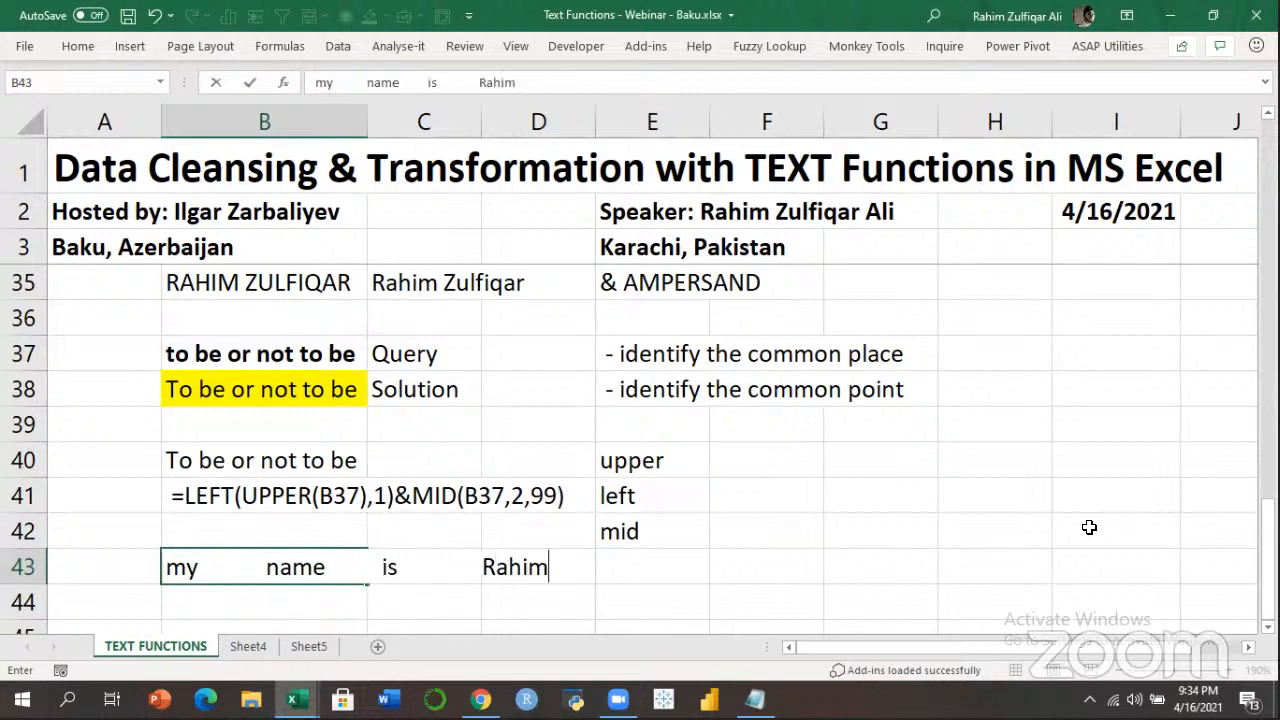
{"action": "key", "text": "Return"}
{"action": "key", "text": "Up"}
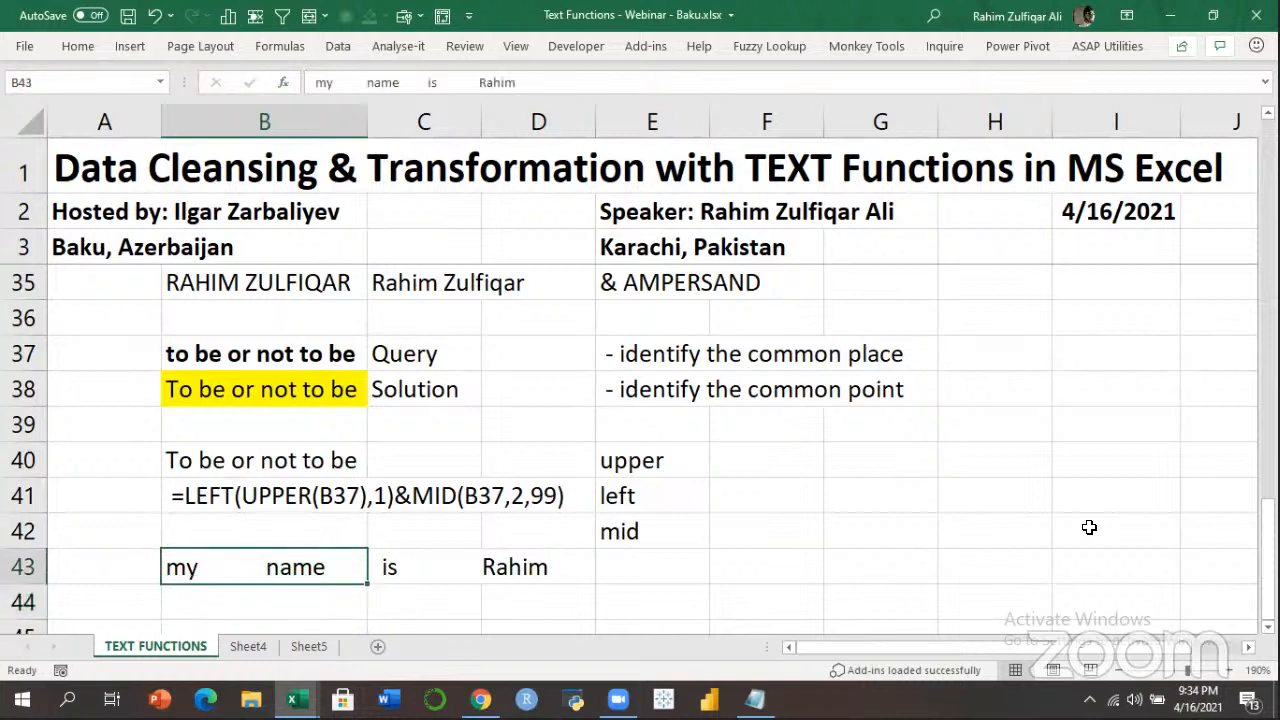
{"action": "key", "text": "Down"}
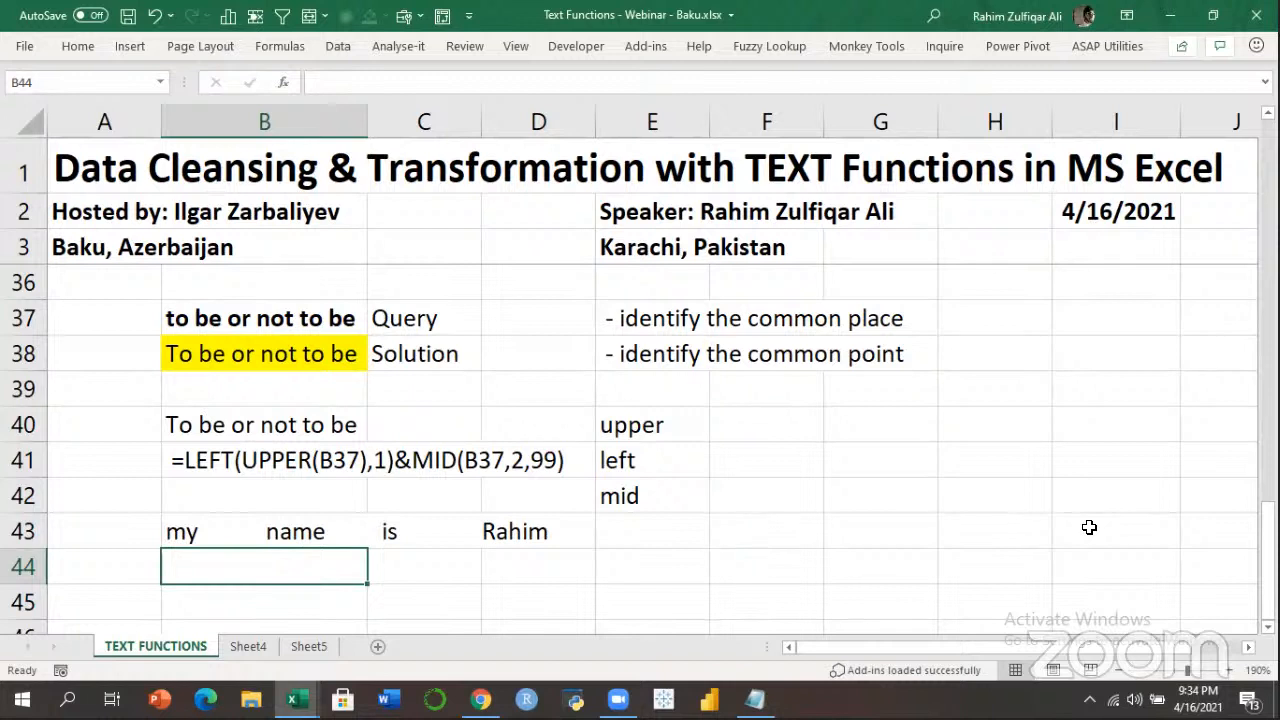
Enter =TRIM(B43) in B44 to reduce the sentence to single spaces.
{"action": "type", "text": "=trim"}
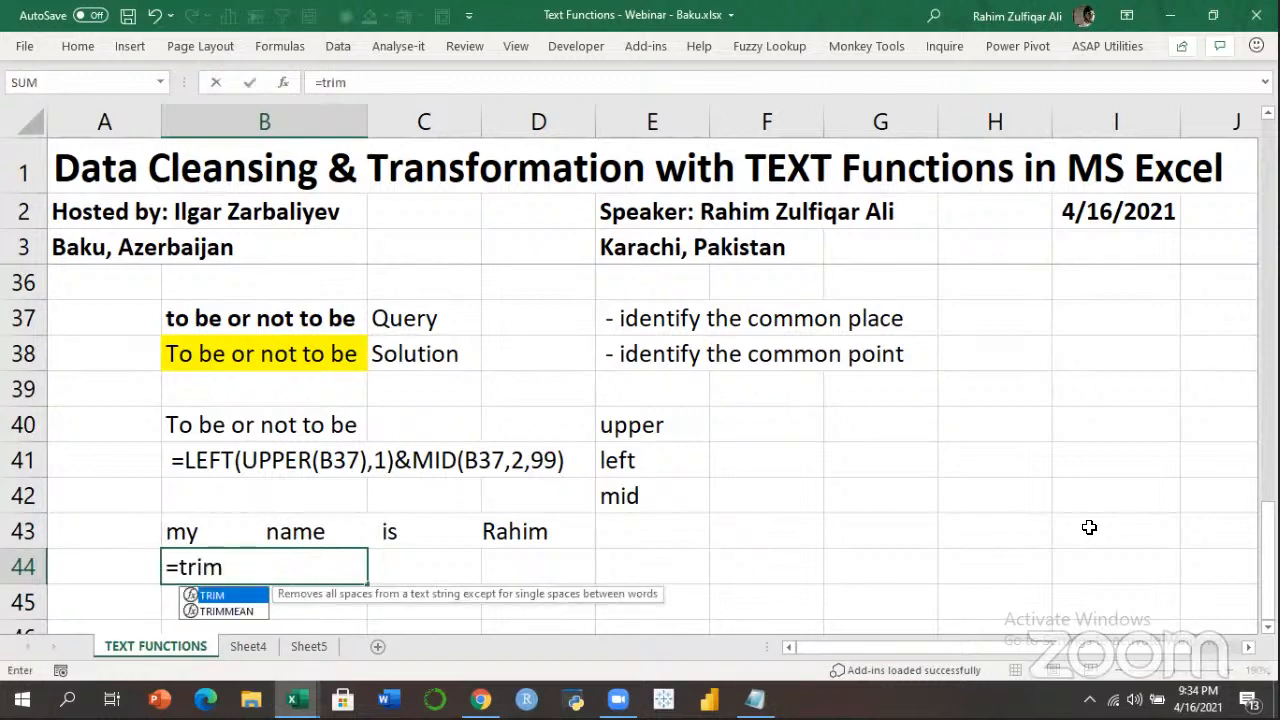
{"action": "key", "text": "Tab"}
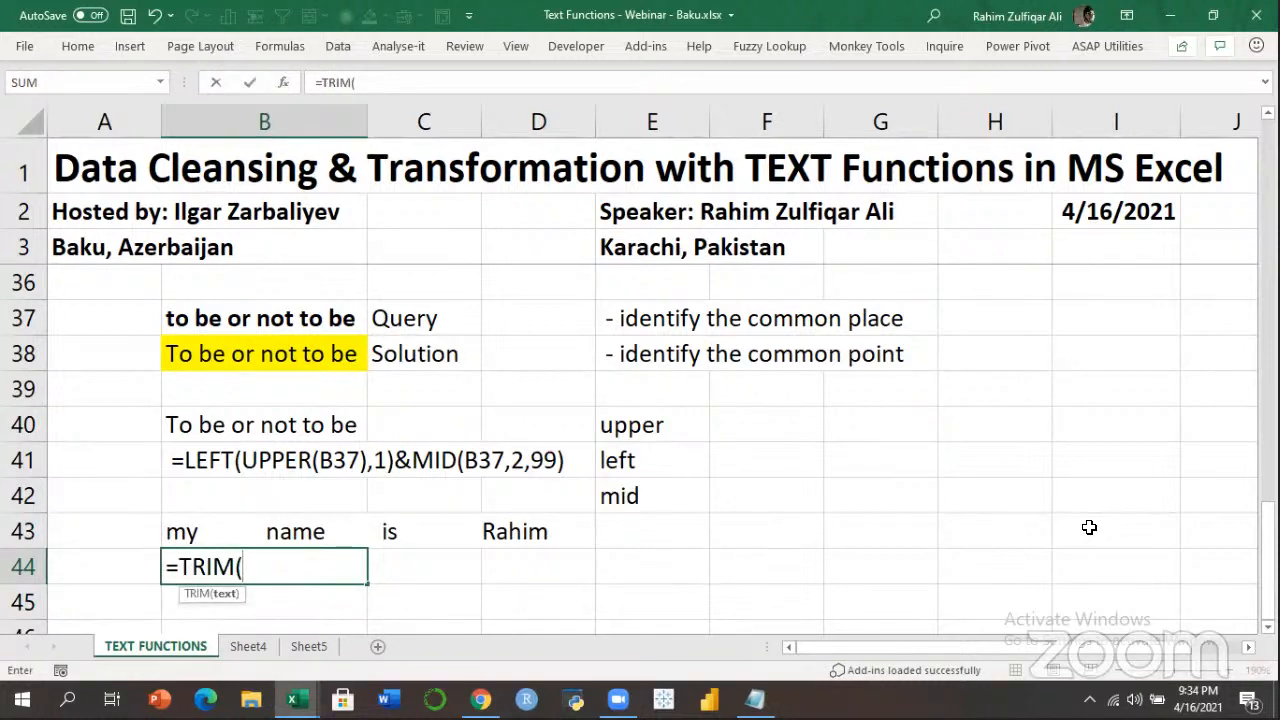
{"action": "type", "text": "b43"}
{"action": "key", "text": "Return"}
{"action": "key", "text": "Up"}
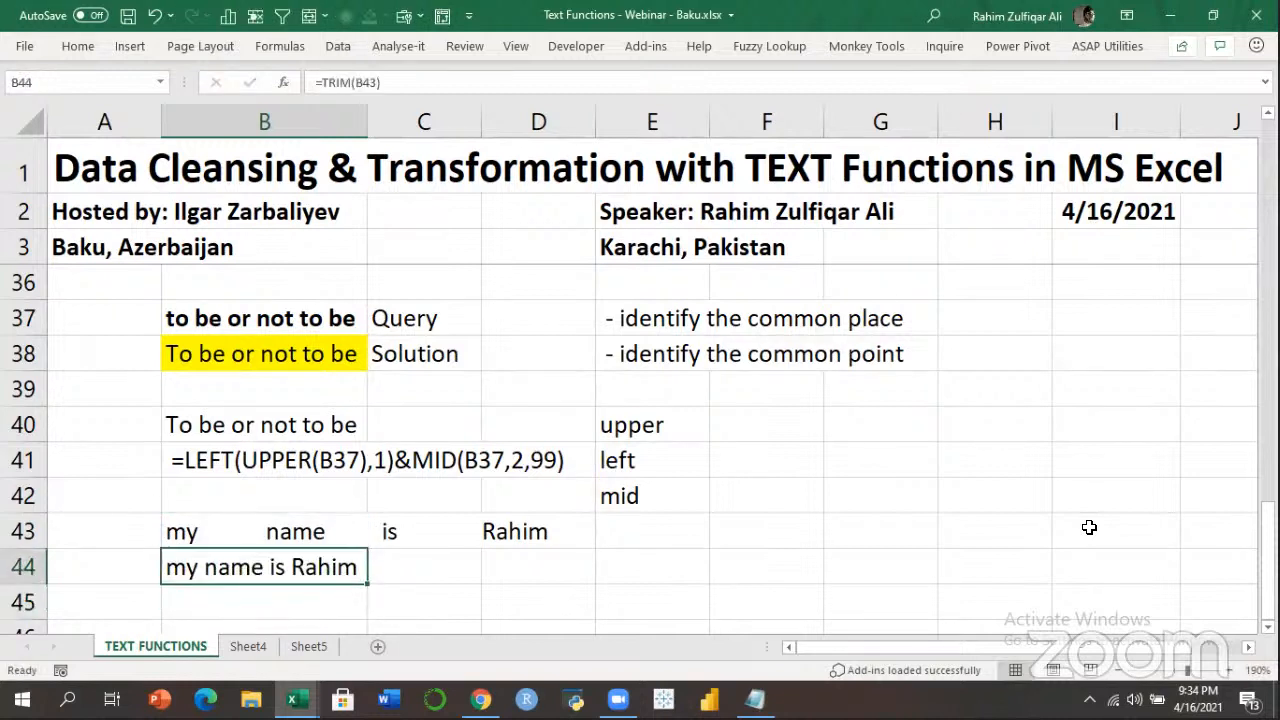
{"action": "key", "text": "F2"}
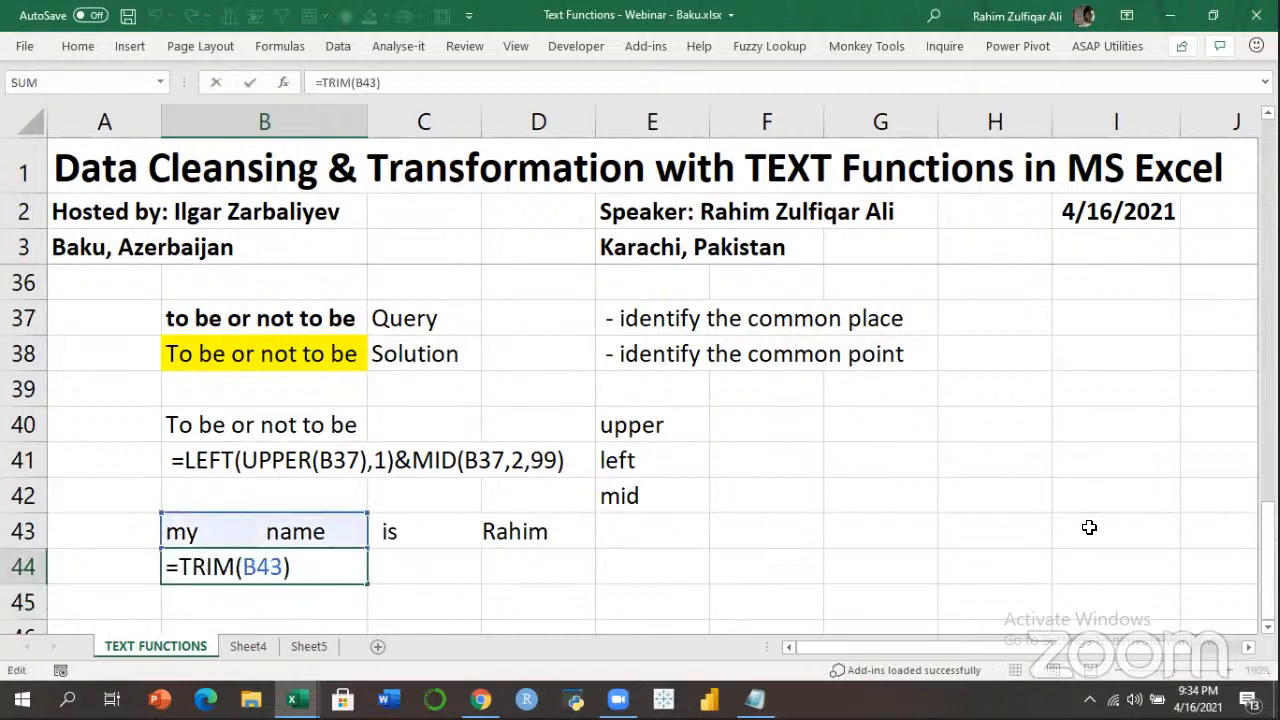
{"action": "key", "text": "Return"}
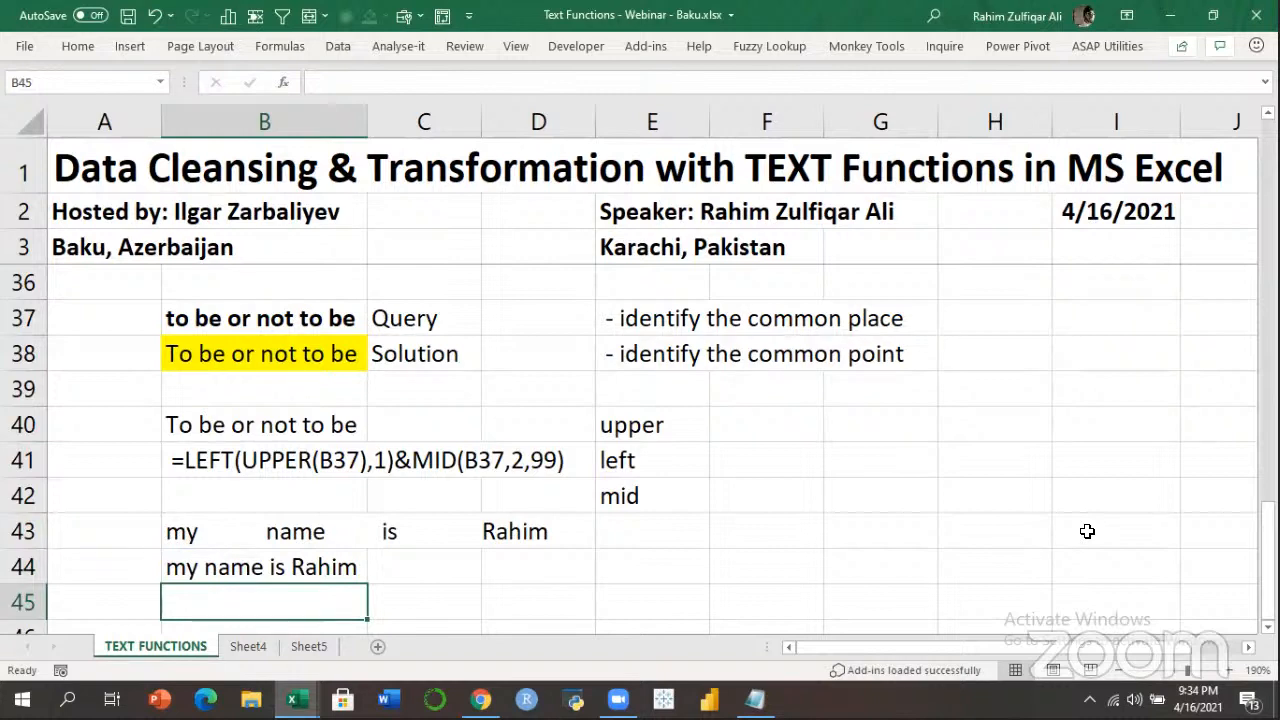
Compare B43 with its trimmed result, then add TRIM in F32 below CONCATENATE.
{"action": "left_click", "coordinate": [292, 562]}
{"action": "left_click", "coordinate": [306, 531]}
{"action": "left_click", "coordinate": [330, 562]}
{"action": "left_click", "coordinate": [740, 316]}
{"action": "key", "text": "Up"}
{"action": "key", "text": "Up"}
{"action": "key", "text": "Up"}
{"action": "key", "text": "Up"}
{"action": "key", "text": "Up"}
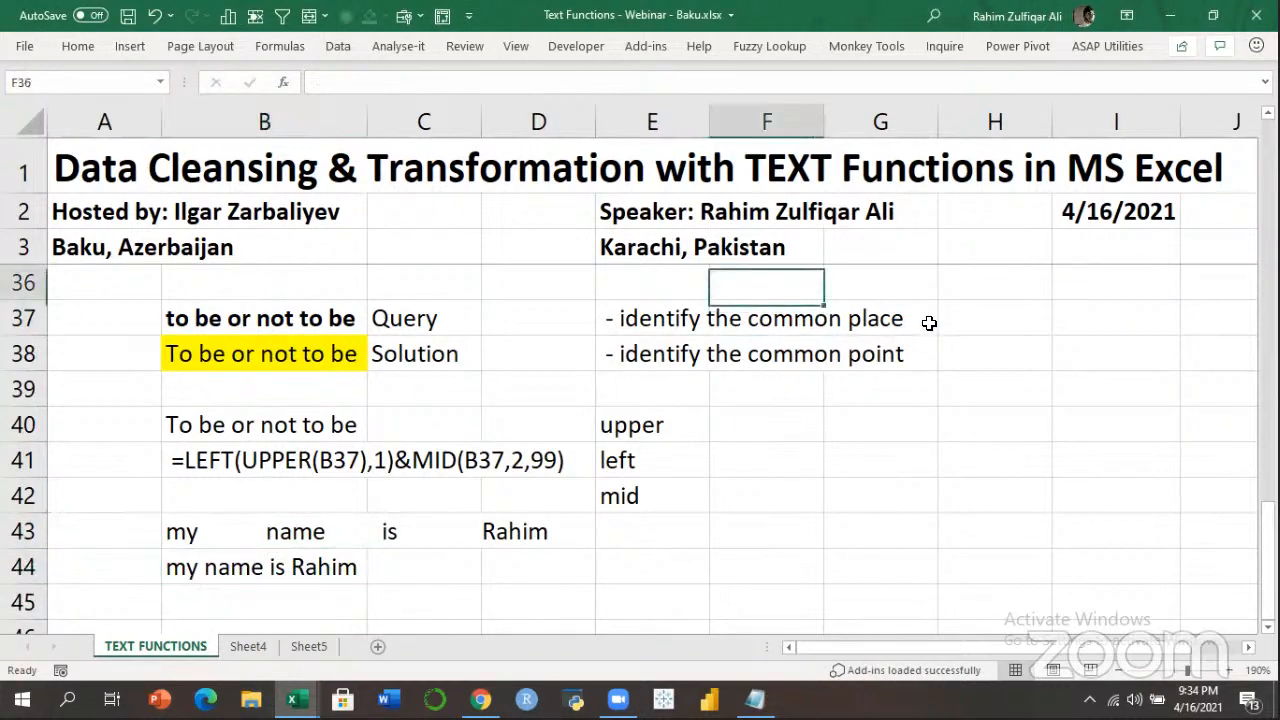
{"action": "key", "text": "Down"}
{"action": "key", "text": "Down"}
{"action": "key", "text": "Up"}
{"action": "key", "text": "Up"}
{"action": "key", "text": "Up"}
{"action": "key", "text": "Up"}
{"action": "key", "text": "Up"}
{"action": "key", "text": "Up"}
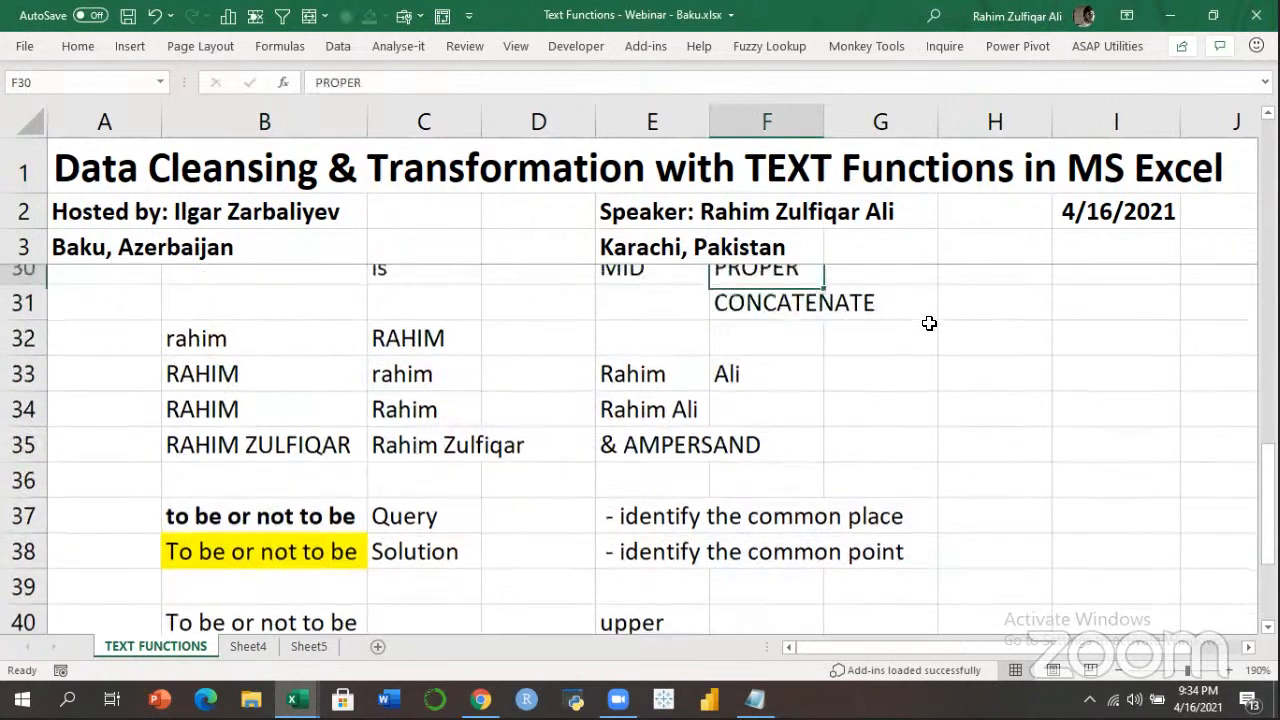
{"action": "key", "text": "Down"}
{"action": "key", "text": "Down"}
{"action": "key", "text": "Down"}
{"action": "key", "text": "Down"}
{"action": "type", "text": "TRIM"}
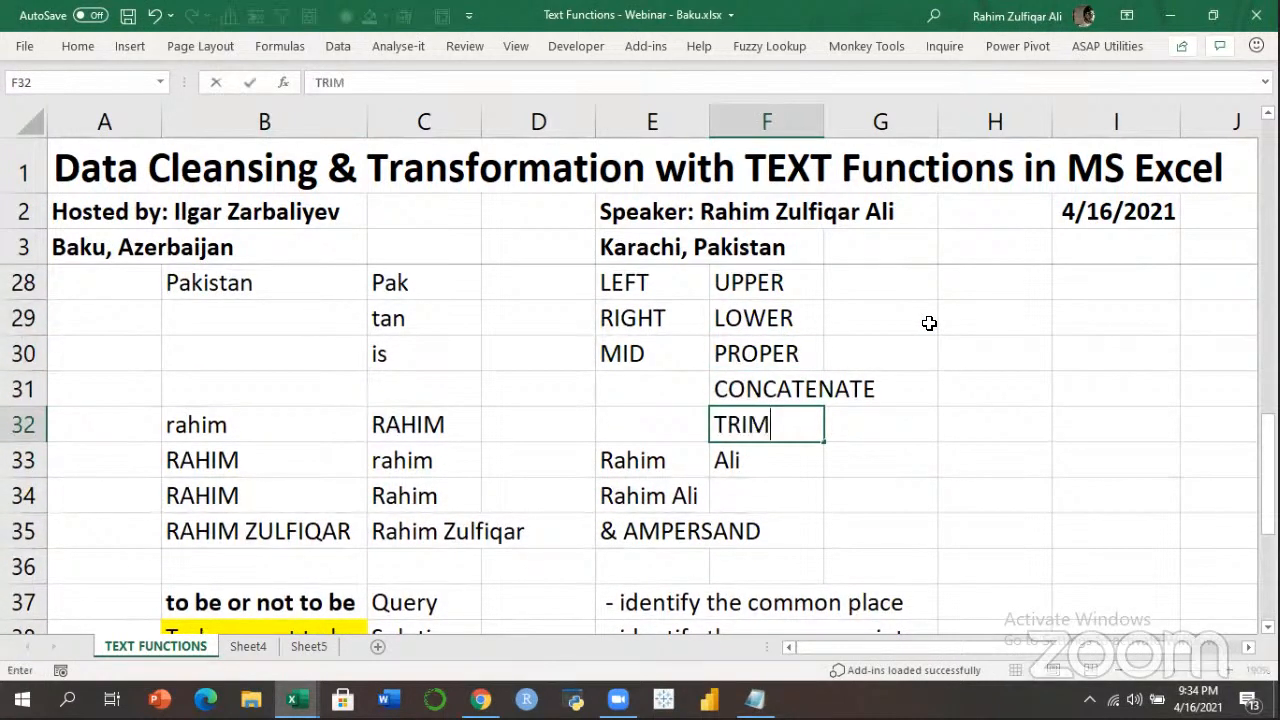
{"action": "key", "text": "Return"}
Move the example block starting at E33 down so it begins at E45.
{"action": "key", "text": "Left"}
{"action": "key", "text": "shift+Right"}
{"action": "key", "text": "shift+Right"}
{"action": "key", "text": "shift+Down"}
{"action": "key", "text": "shift+Down"}
{"action": "key", "text": "shift+Down"}
{"action": "key", "text": "shift+Down"}
{"action": "key", "text": "shift+Down"}
{"action": "key", "text": "shift+Down"}
{"action": "key", "text": "shift+Down"}
{"action": "key", "text": "shift+Down"}
{"action": "key", "text": "shift+Down"}
{"action": "key", "text": "shift+Down"}
{"action": "key", "text": "shift+Down"}
{"action": "key", "text": "shift+Down"}
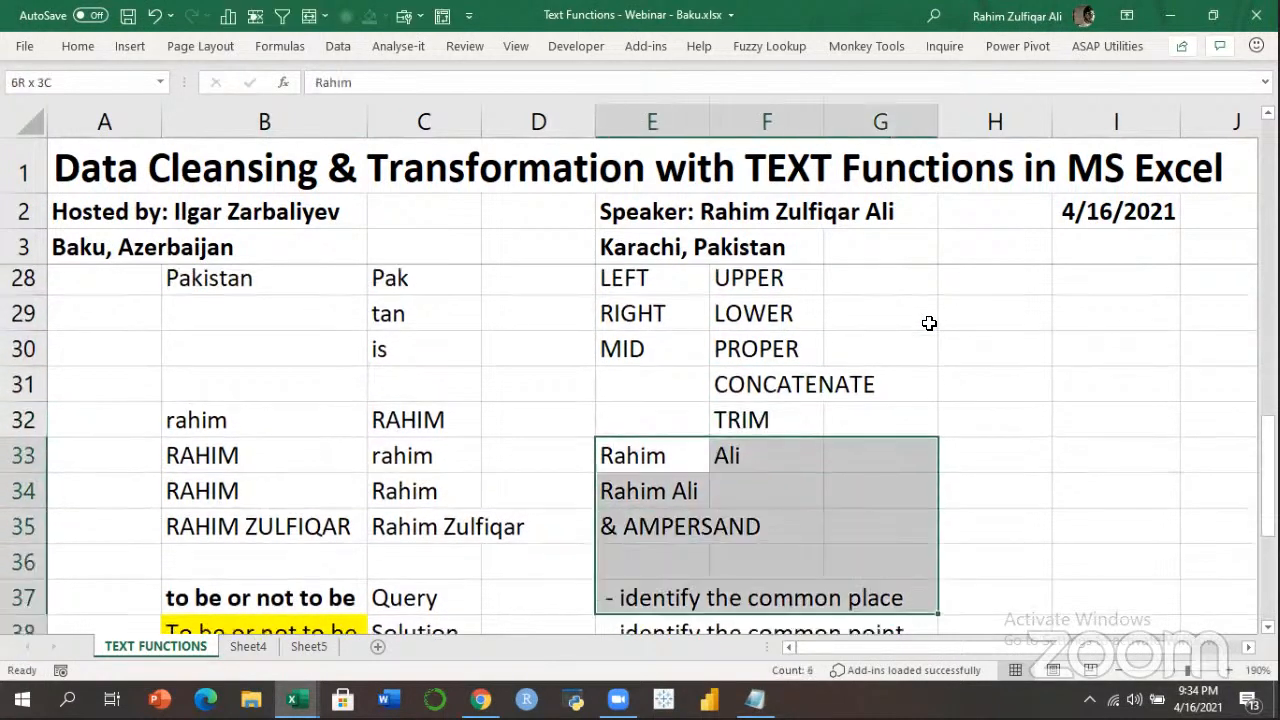
{"action": "key", "text": "ctrl+c"}
{"action": "key", "text": "Down"}
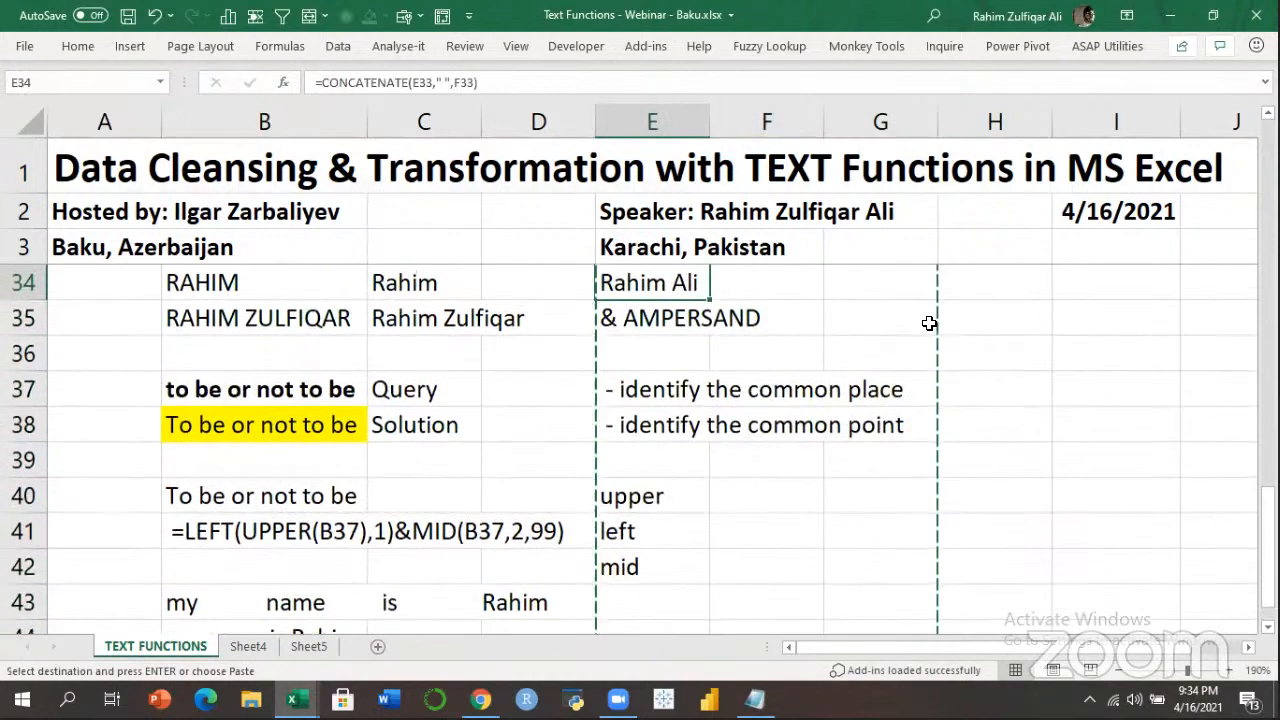
{"action": "key", "text": "Down"}
{"action": "key", "text": "Down"}
{"action": "key", "text": "Down"}
{"action": "key", "text": "Down"}
{"action": "key", "text": "Down"}
{"action": "key", "text": "Down"}
{"action": "key", "text": "Down"}
{"action": "key", "text": "Down"}
{"action": "key", "text": "Down"}
{"action": "key", "text": "Down"}
{"action": "key", "text": "Down"}
{"action": "key", "text": "ctrl+v"}
{"action": "key", "text": "Escape"}
{"action": "key", "text": "ctrl+Home"}
Browse the right-hand columns for free space and settle on empty cell J27.
{"action": "key", "text": "Right"}
{"action": "key", "text": "Down"}
{"action": "key", "text": "Down"}
{"action": "key", "text": "Down"}
{"action": "key", "text": "Down"}
{"action": "key", "text": "Down"}
{"action": "key", "text": "Down"}
{"action": "key", "text": "Down"}
{"action": "key", "text": "Down"}
{"action": "key", "text": "Down"}
{"action": "key", "text": "Down"}
{"action": "key", "text": "Down"}
{"action": "key", "text": "Down"}
{"action": "key", "text": "Down"}
{"action": "key", "text": "Down"}
{"action": "key", "text": "Down"}
{"action": "key", "text": "Down"}
{"action": "key", "text": "Down"}
{"action": "key", "text": "Down"}
{"action": "key", "text": "Down"}
{"action": "key", "text": "Down"}
{"action": "key", "text": "Right"}
{"action": "key", "text": "Right"}
{"action": "key", "text": "Right"}
{"action": "key", "text": "Right"}
{"action": "key", "text": "Down"}
{"action": "key", "text": "Down"}
{"action": "key", "text": "Down"}
{"action": "key", "text": "Down"}
{"action": "key", "text": "Down"}
{"action": "key", "text": "Down"}
{"action": "key", "text": "Down"}
{"action": "key", "text": "Down"}
{"action": "key", "text": "Down"}
{"action": "key", "text": "Down"}
{"action": "key", "text": "Down"}
{"action": "key", "text": "Down"}
{"action": "key", "text": "Up"}
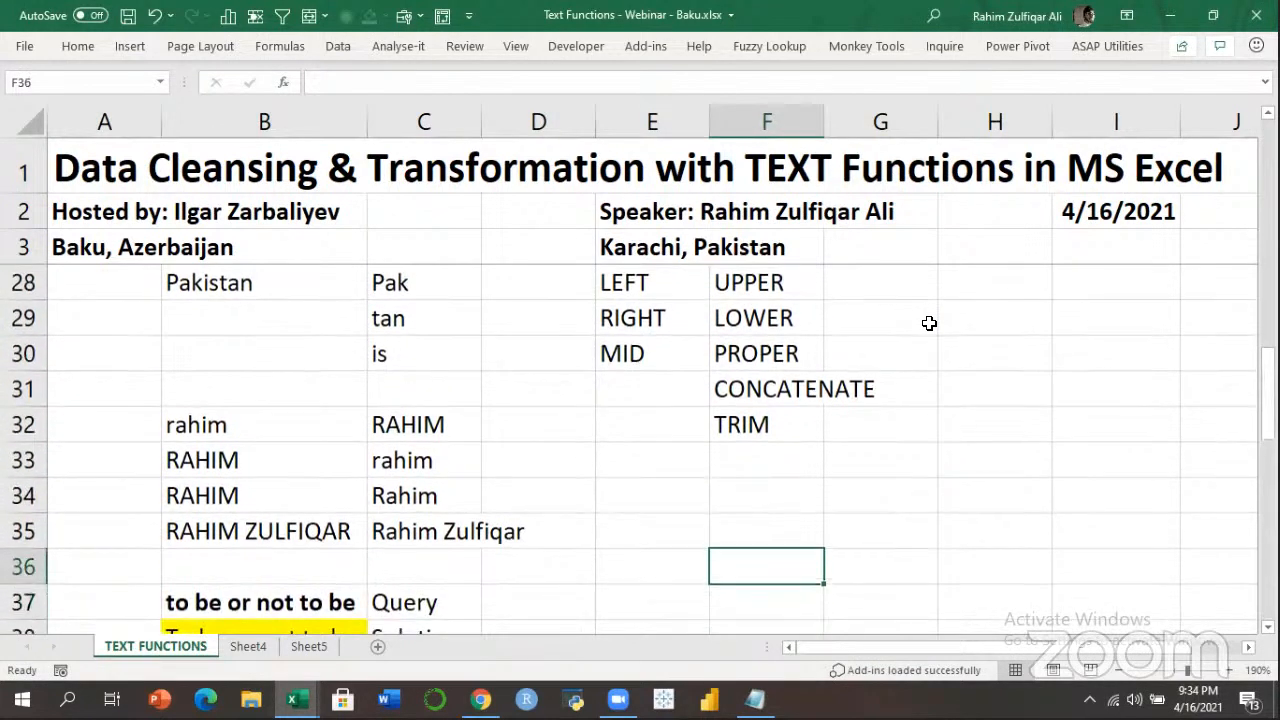
{"action": "key", "text": "Up"}
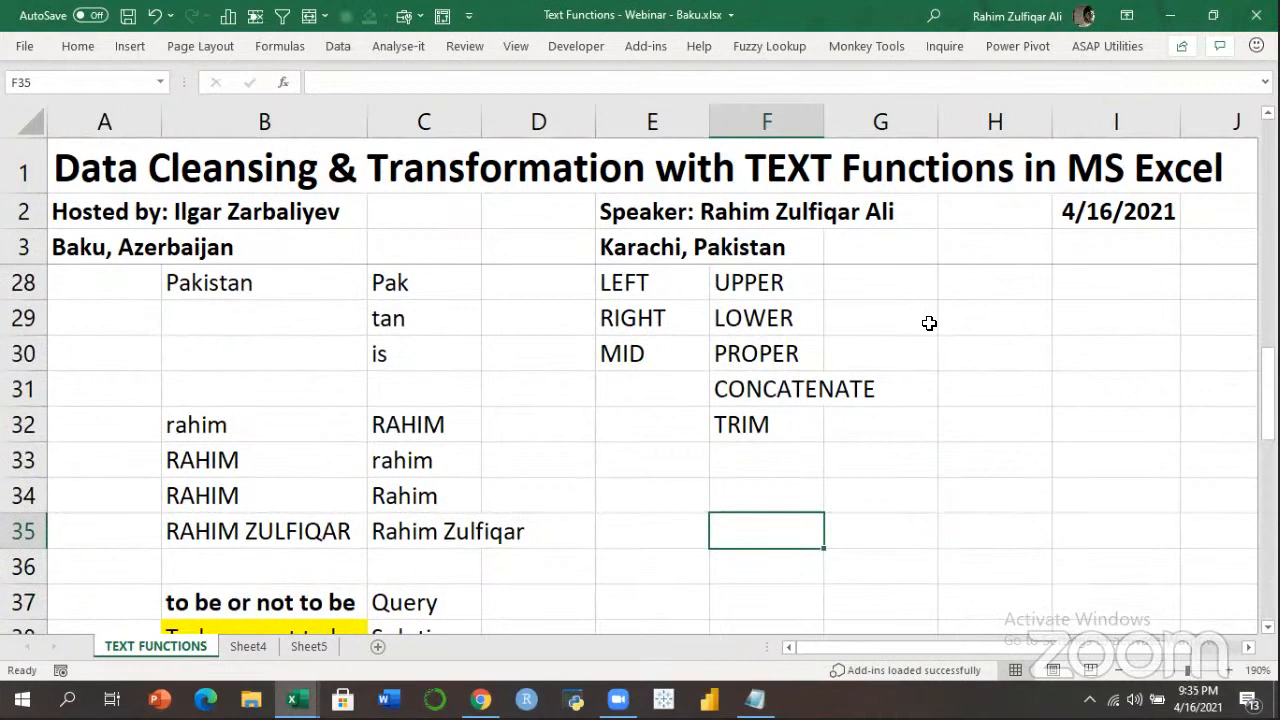
{"action": "key", "text": "Right"}
{"action": "key", "text": "Right"}
{"action": "key", "text": "Right"}
{"action": "key", "text": "Right"}
{"action": "key", "text": "Right"}
{"action": "key", "text": "Right"}
{"action": "key", "text": "Right"}
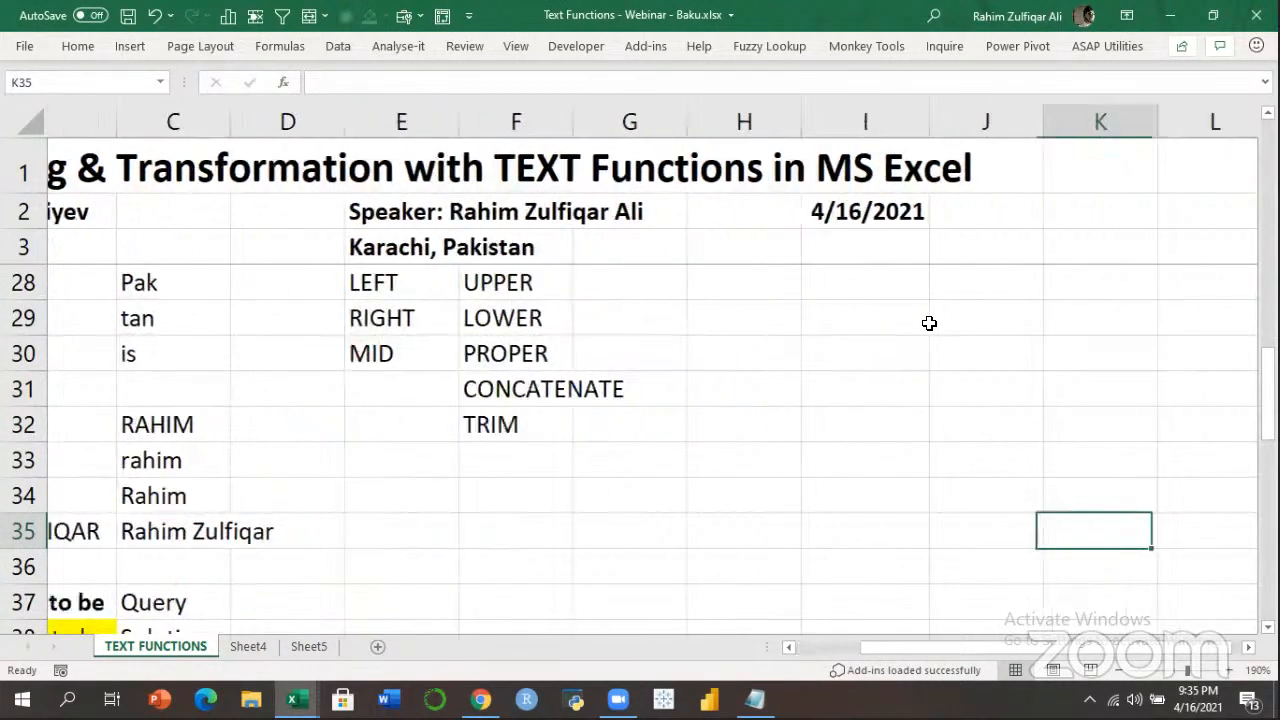
{"action": "key", "text": "Right"}
{"action": "key", "text": "Right"}
{"action": "key", "text": "Right"}
{"action": "key", "text": "Right"}
{"action": "key", "text": "Right"}
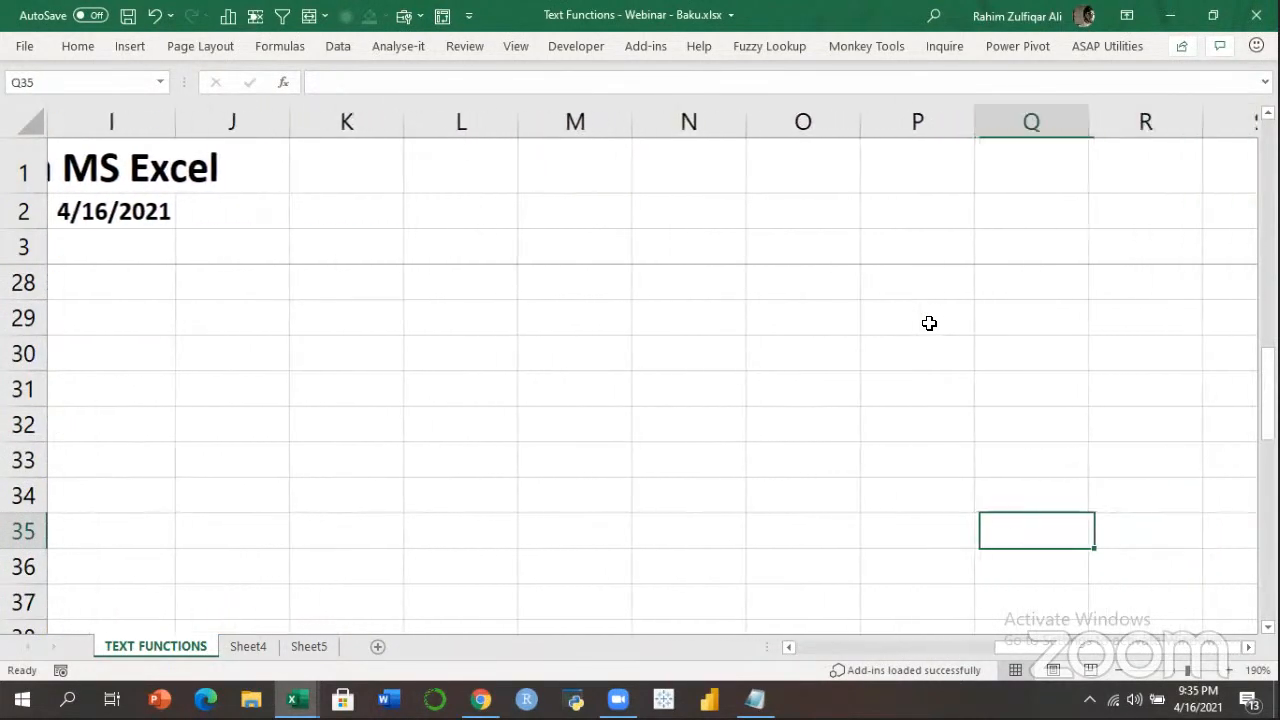
{"action": "key", "text": "Left"}
{"action": "key", "text": "Left"}
{"action": "key", "text": "Left"}
{"action": "key", "text": "Left"}
{"action": "key", "text": "Left"}
{"action": "key", "text": "Left"}
{"action": "key", "text": "Left"}
{"action": "key", "text": "Left"}
{"action": "key", "text": "Up"}
{"action": "key", "text": "Up"}
{"action": "key", "text": "Up"}
{"action": "key", "text": "Up"}
{"action": "key", "text": "Up"}
{"action": "key", "text": "Up"}
{"action": "key", "text": "Up"}
{"action": "key", "text": "Up"}
{"action": "key", "text": "Up"}
{"action": "key", "text": "Up"}
{"action": "key", "text": "Up"}
{"action": "key", "text": "Up"}
{"action": "key", "text": "Up"}
{"action": "key", "text": "Up"}
{"action": "key", "text": "Up"}
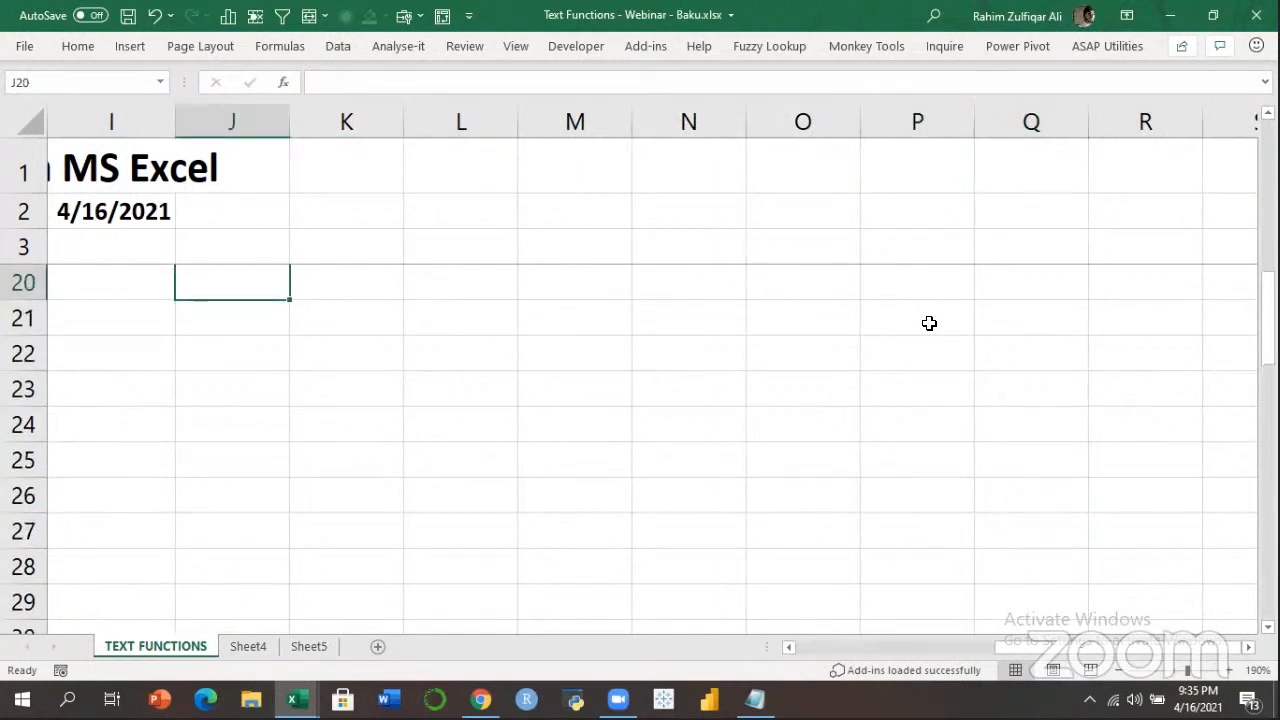
{"action": "key", "text": "Up"}
{"action": "key", "text": "Left"}
{"action": "key", "text": "Left"}
{"action": "key", "text": "Left"}
{"action": "key", "text": "Left"}
{"action": "key", "text": "Left"}
{"action": "key", "text": "Left"}
{"action": "key", "text": "Left"}
{"action": "key", "text": "Left"}
{"action": "key", "text": "Up"}
{"action": "key", "text": "Right"}
{"action": "key", "text": "Right"}
{"action": "key", "text": "Right"}
{"action": "key", "text": "Right"}
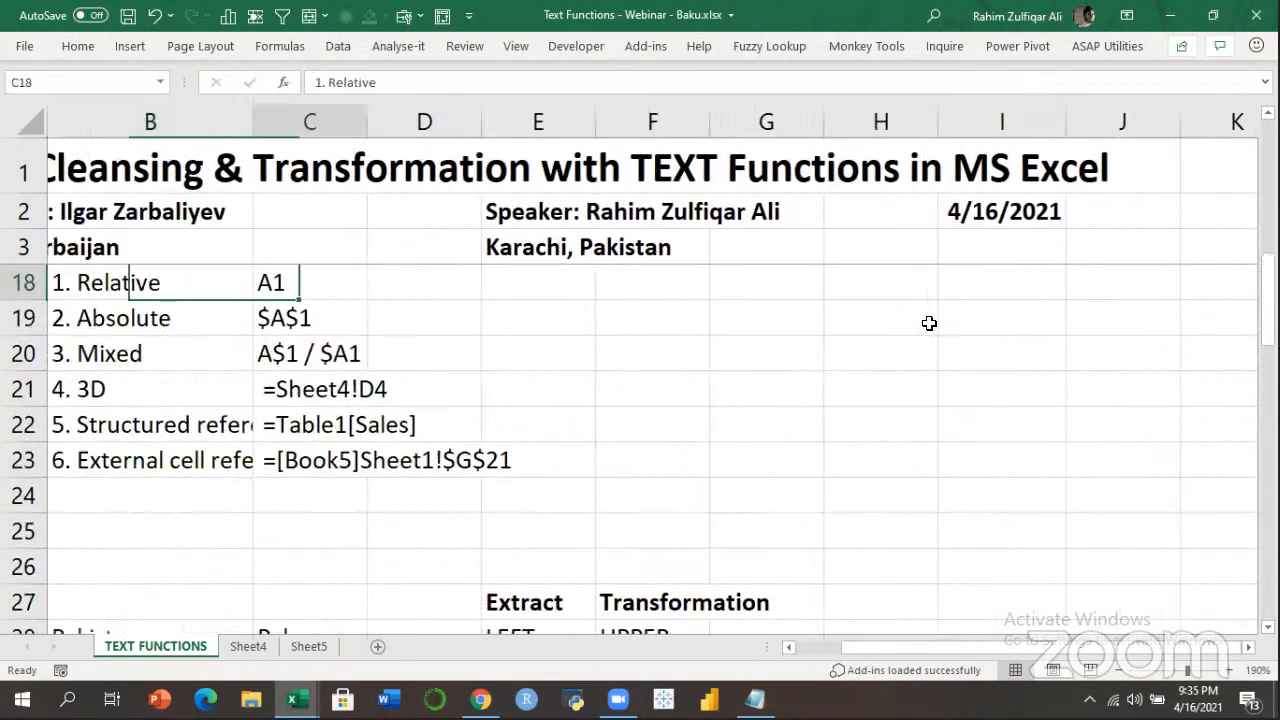
{"action": "key", "text": "Right"}
{"action": "key", "text": "Right"}
{"action": "key", "text": "Right"}
{"action": "key", "text": "Down"}
{"action": "key", "text": "Down"}
{"action": "key", "text": "Down"}
{"action": "key", "text": "Down"}
{"action": "key", "text": "Down"}
{"action": "key", "text": "Down"}
{"action": "key", "text": "Down"}
{"action": "key", "text": "Down"}
{"action": "key", "text": "Down"}
{"action": "key", "text": "Down"}
{"action": "key", "text": "Down"}
{"action": "key", "text": "Down"}
{"action": "key", "text": "Down"}
{"action": "key", "text": "Down"}
{"action": "key", "text": "Down"}
{"action": "key", "text": "Right"}
{"action": "key", "text": "Right"}
{"action": "key", "text": "Right"}
{"action": "key", "text": "Right"}
{"action": "key", "text": "Right"}
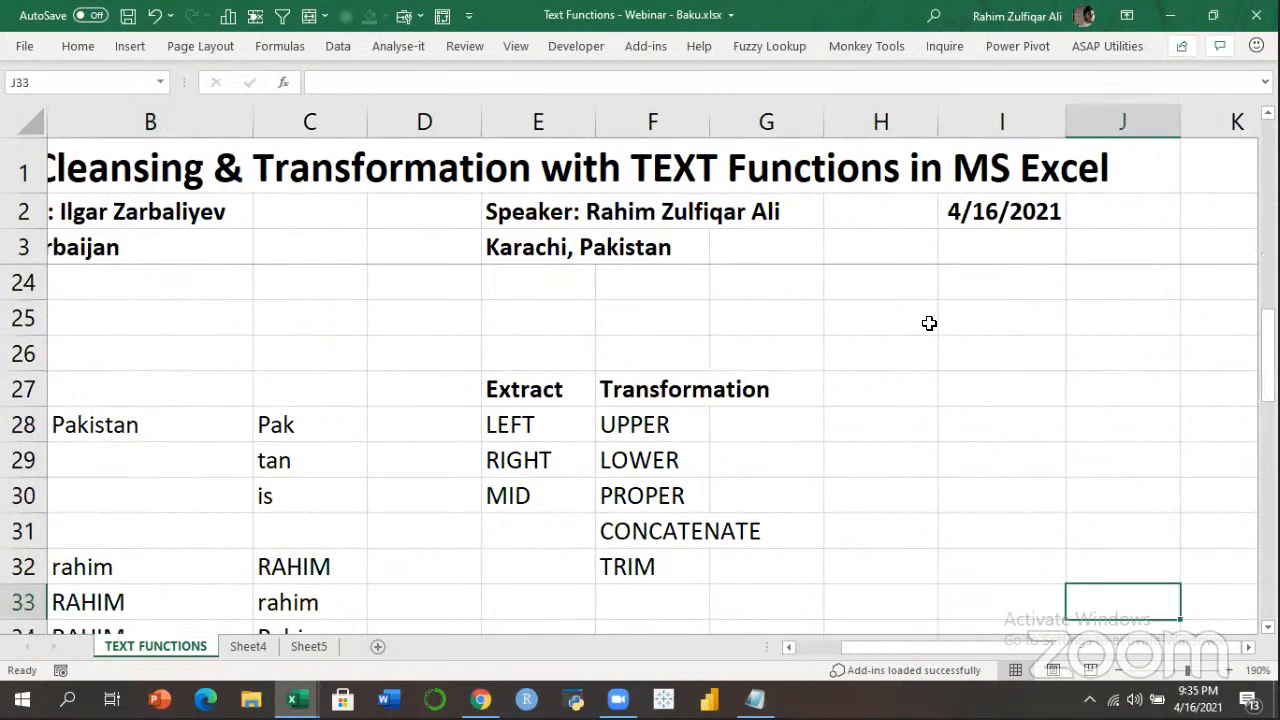
{"action": "key", "text": "Left"}
{"action": "key", "text": "Left"}
{"action": "key", "text": "Left"}
{"action": "key", "text": "Left"}
{"action": "key", "text": "Up"}
{"action": "key", "text": "Up"}
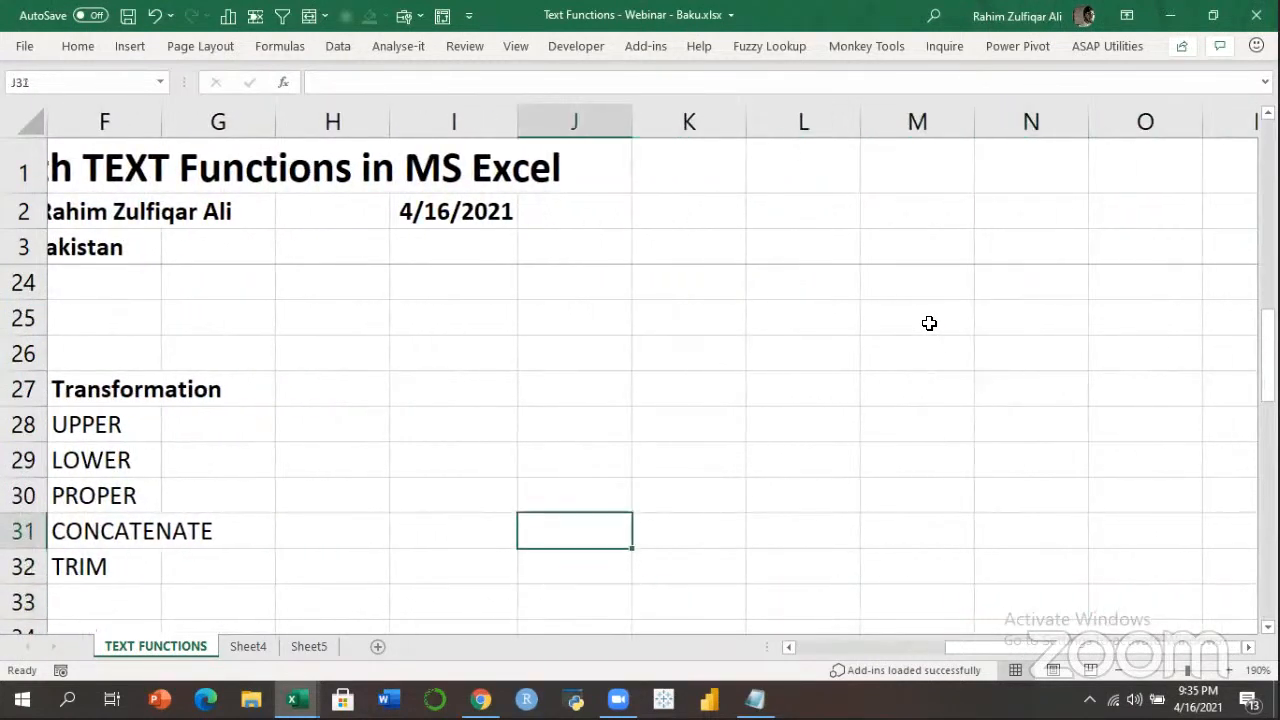
{"action": "key", "text": "Up"}
{"action": "key", "text": "Up"}
{"action": "key", "text": "Up"}
{"action": "key", "text": "Up"}
{"action": "type", "text": "Names"}
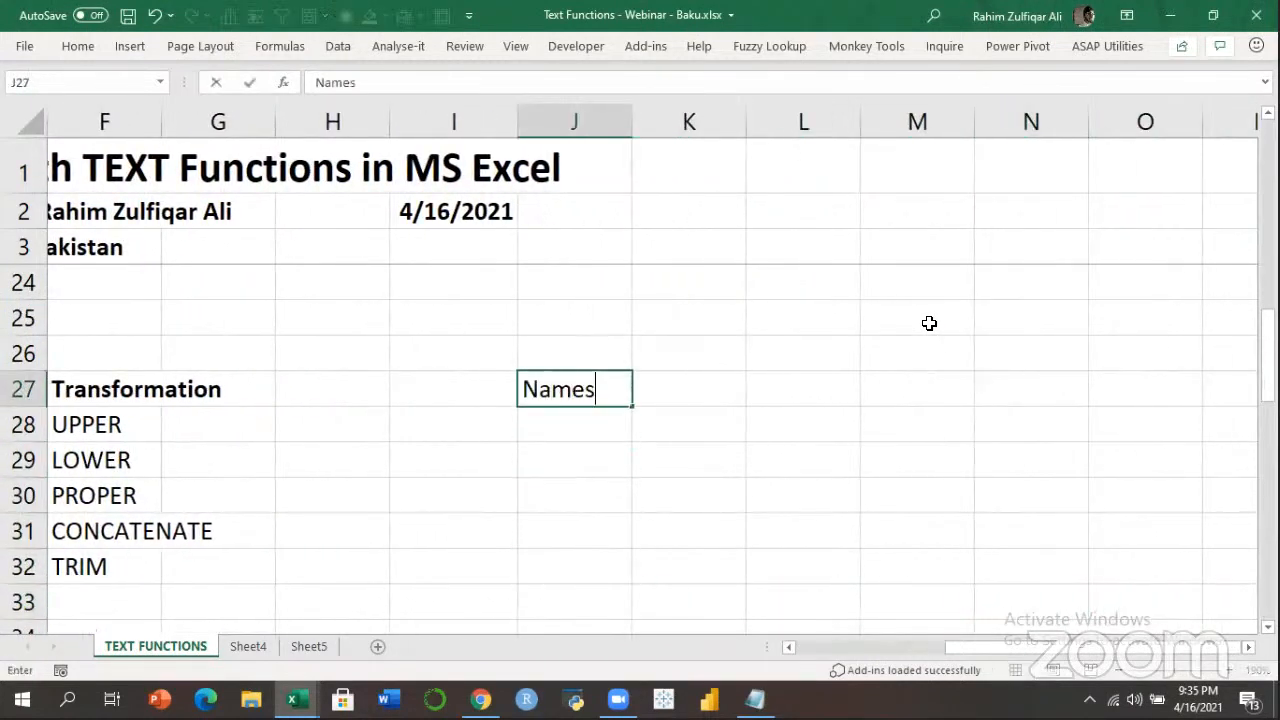
{"action": "key", "text": "Return"}
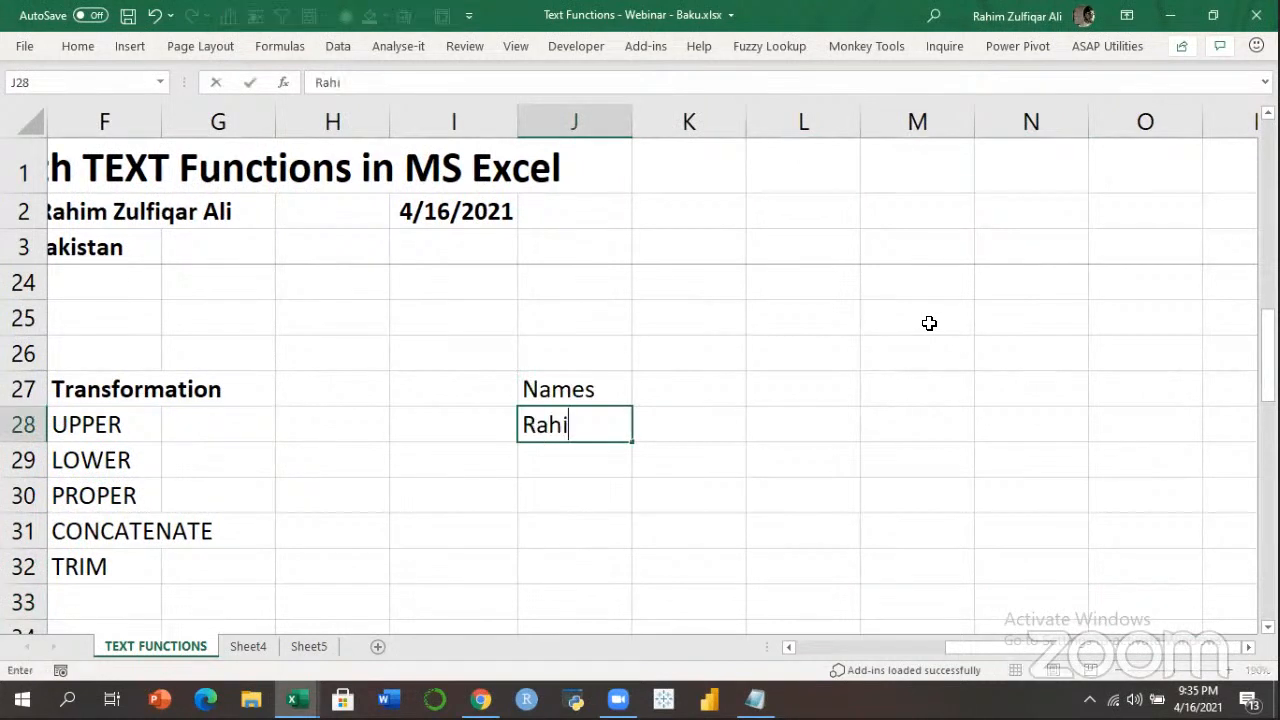
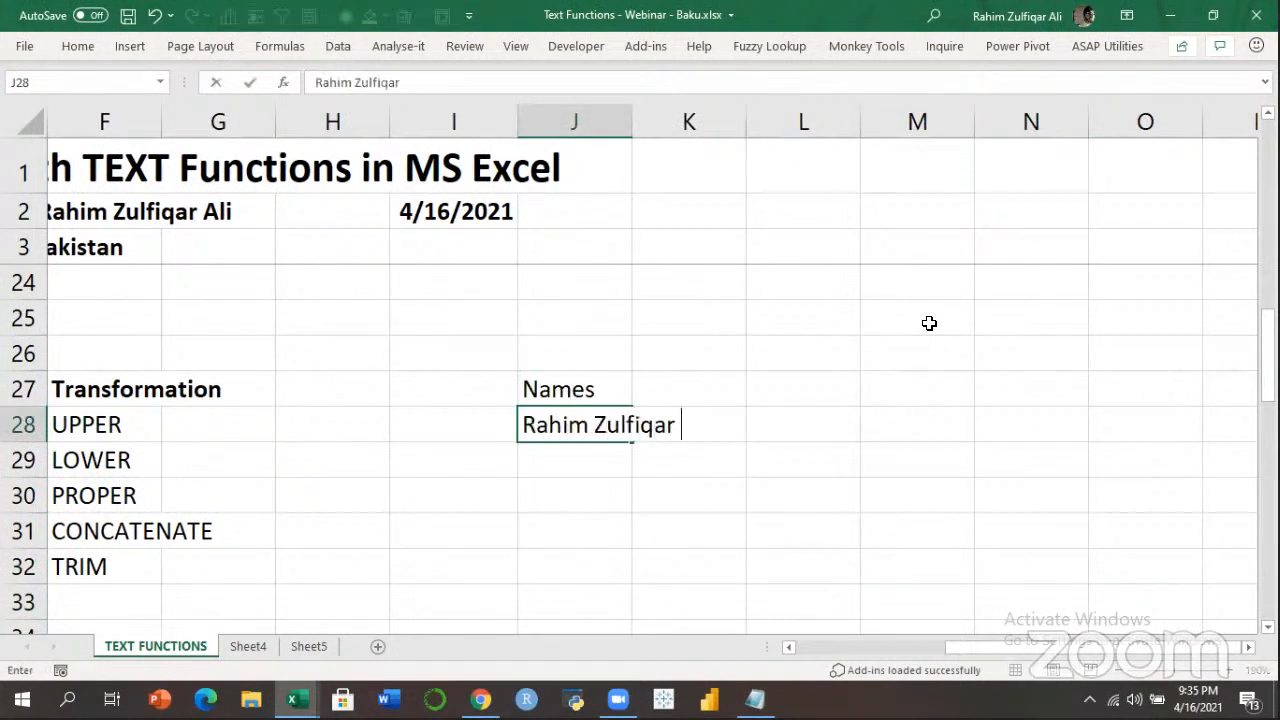
{"action": "key", "text": "Return"}
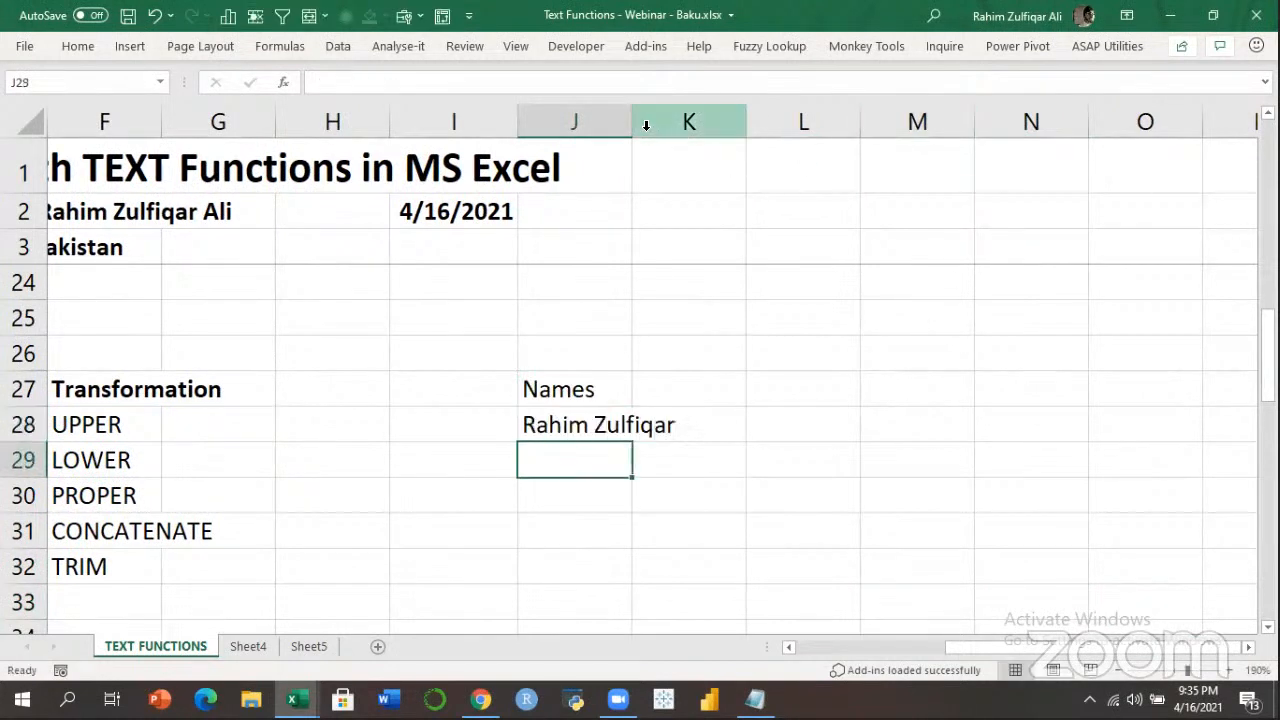
{"action": "left_click_drag", "start_coordinate": [632, 129], "coordinate": [797, 137]}
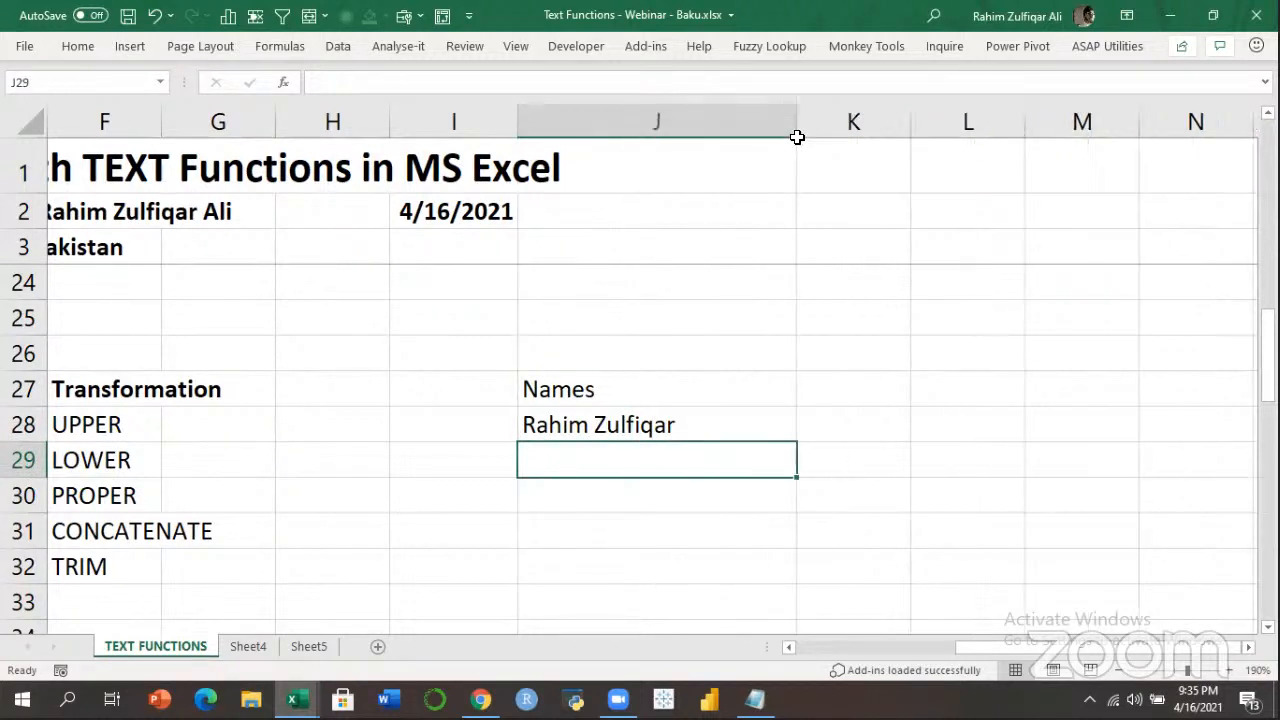
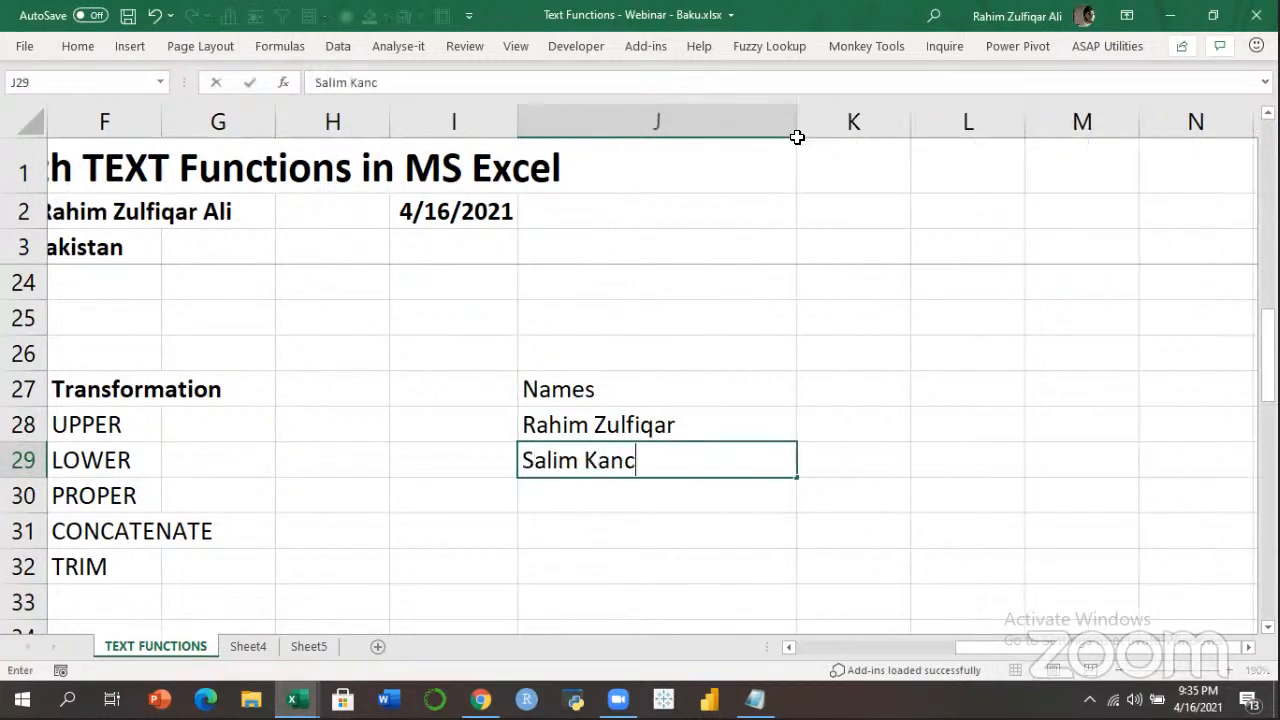
{"action": "key", "text": "Return"}
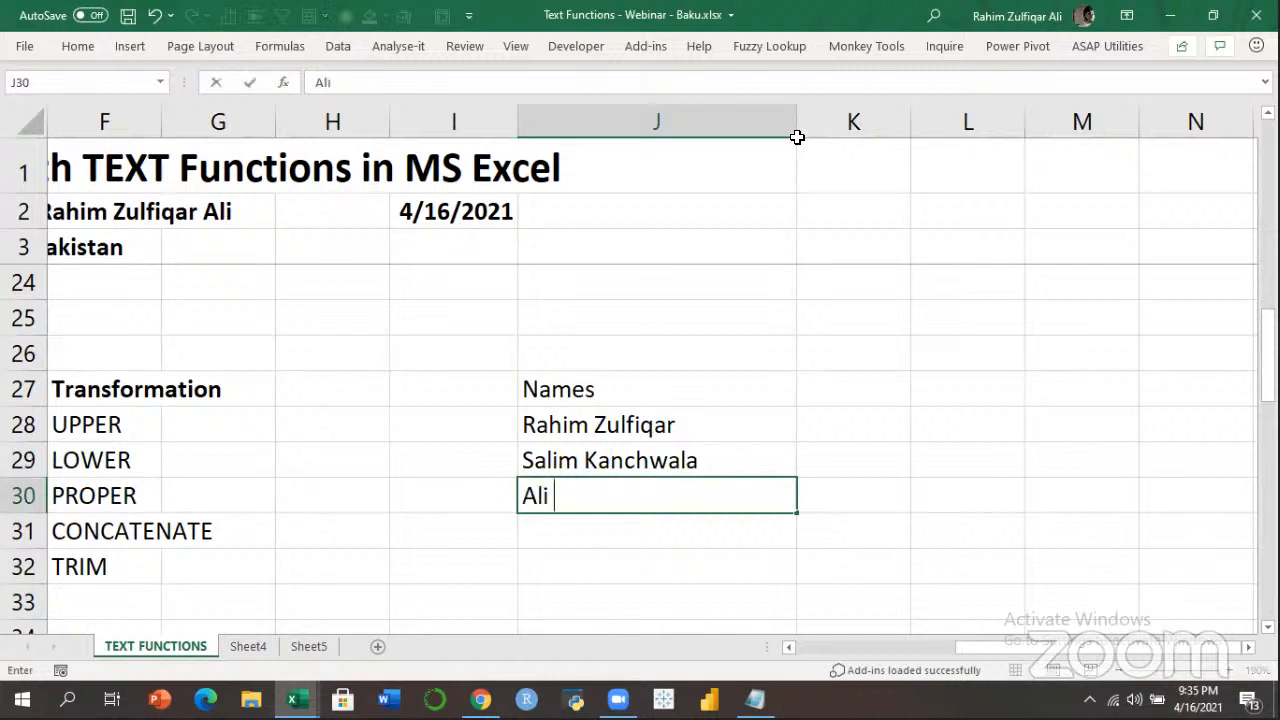
{"action": "key", "text": "Return"}
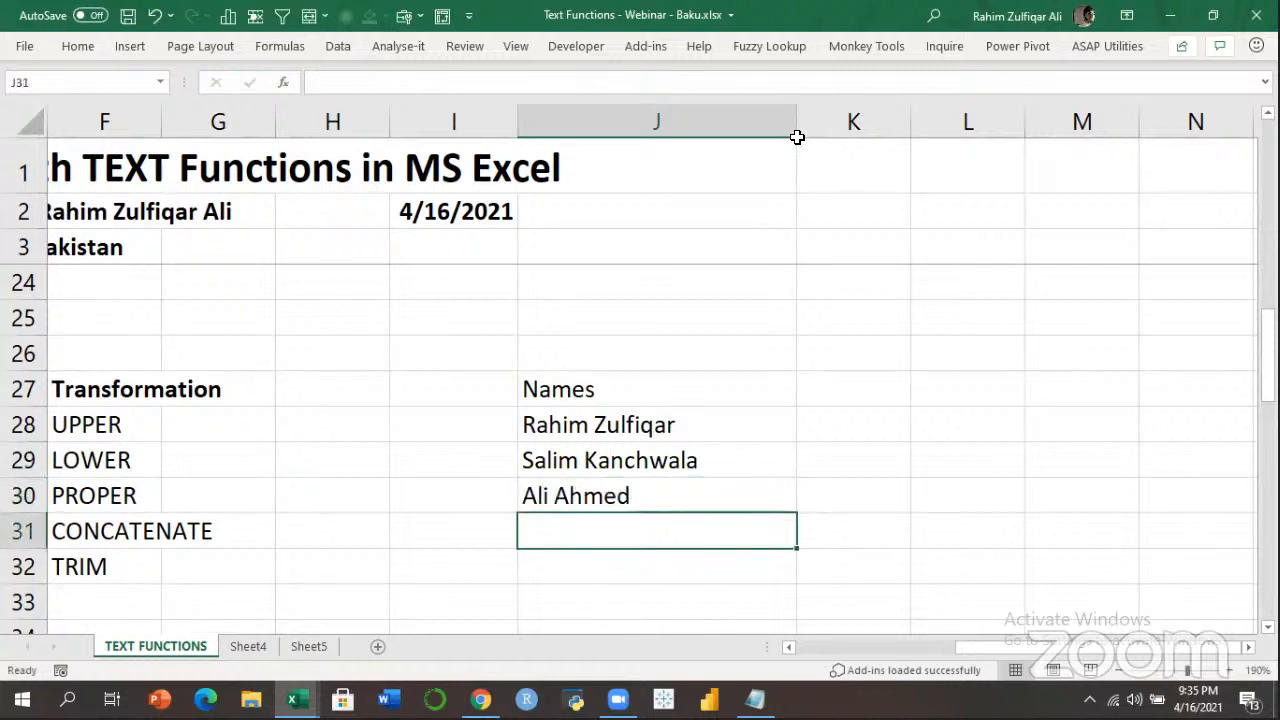
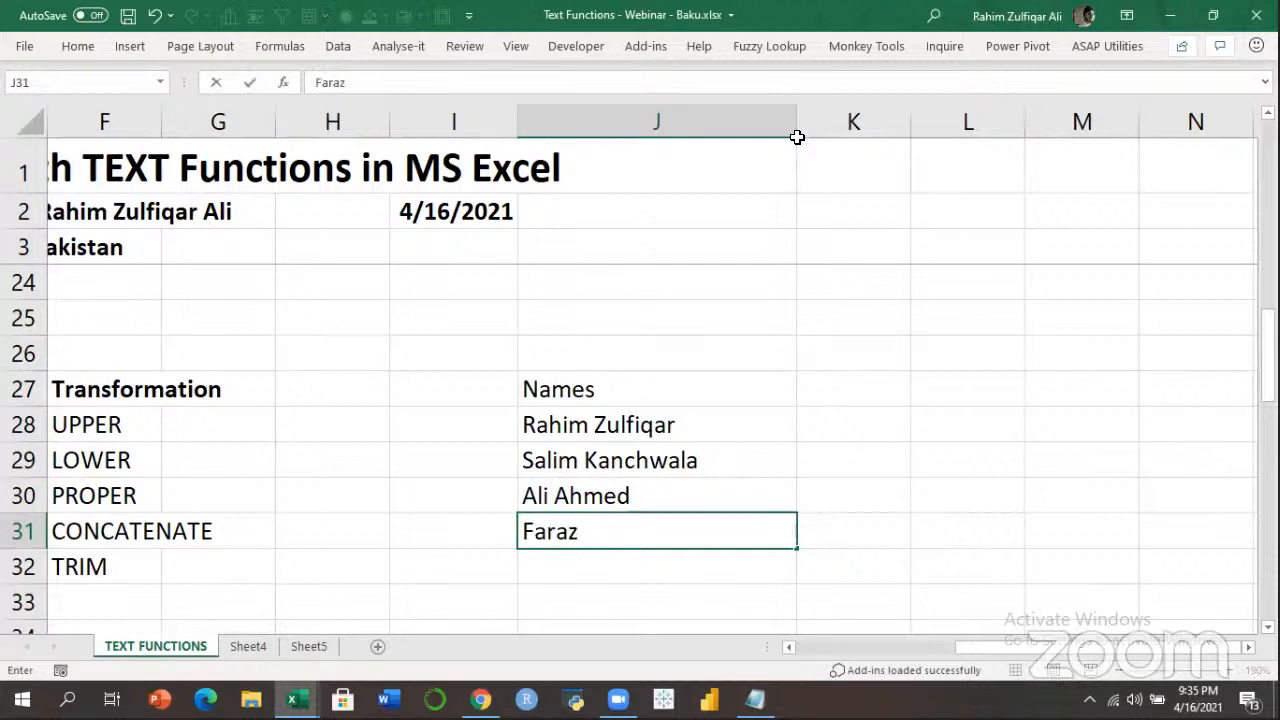
{"action": "key", "text": "Return"}
{"action": "key", "text": "Up"}
{"action": "key", "text": "Up"}
{"action": "key", "text": "Up"}
{"action": "key", "text": "Up"}
{"action": "key", "text": "Up"}
{"action": "key", "text": "Up"}
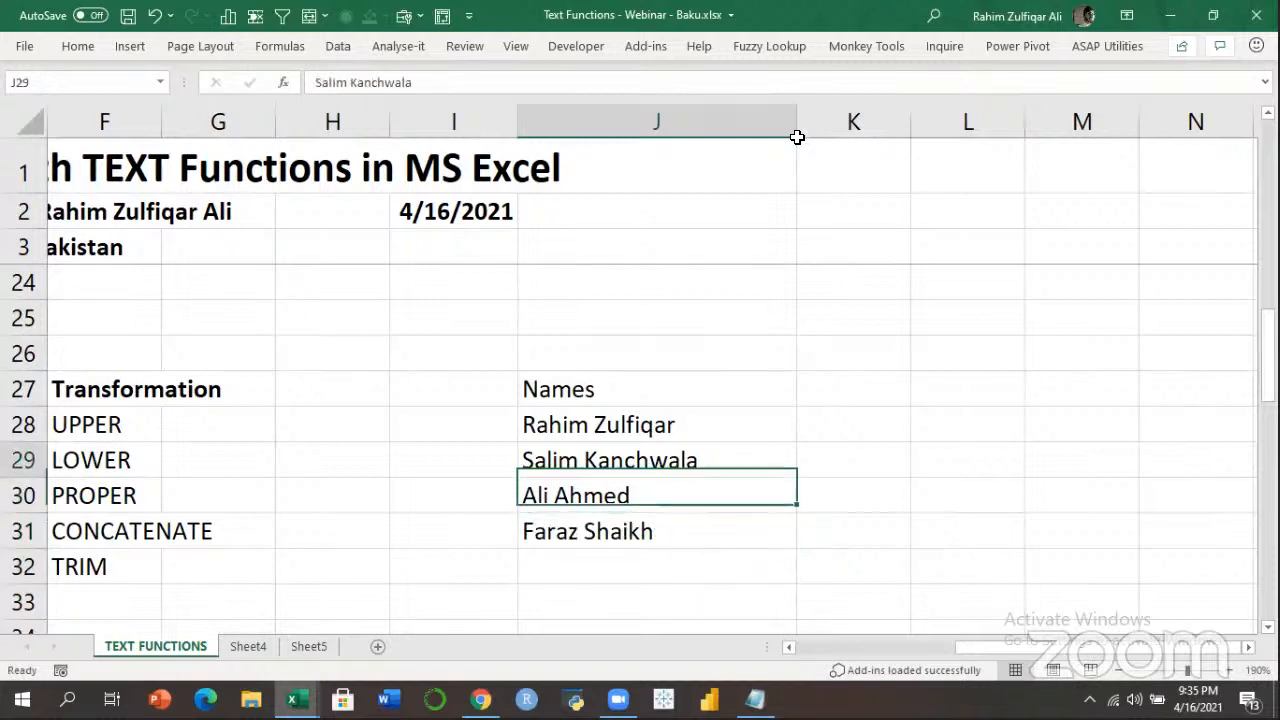
{"action": "key", "text": "Right"}
{"action": "key", "text": "Down"}
{"action": "key", "text": "Left"}
{"action": "key", "text": "ctrl+shift+Down"}
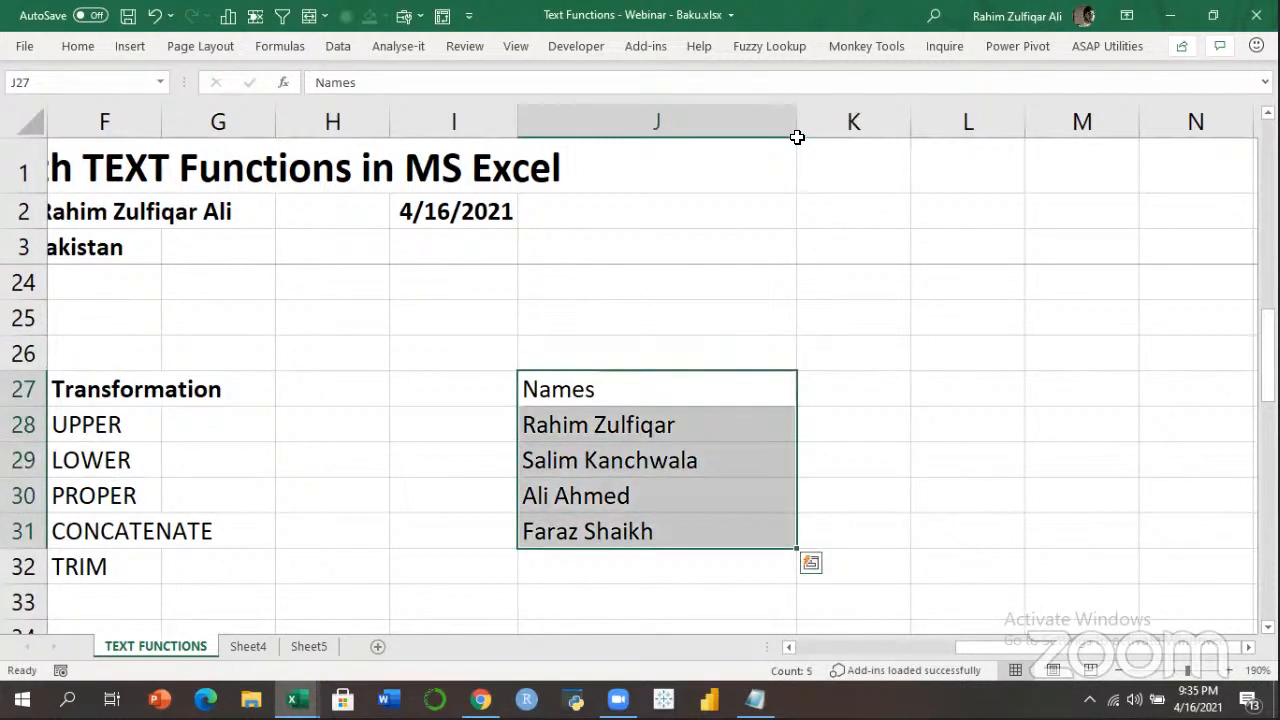
Add First Name and Last Names headings in K27:L27 and autofit columns K and L.
{"action": "key", "text": "Right"}
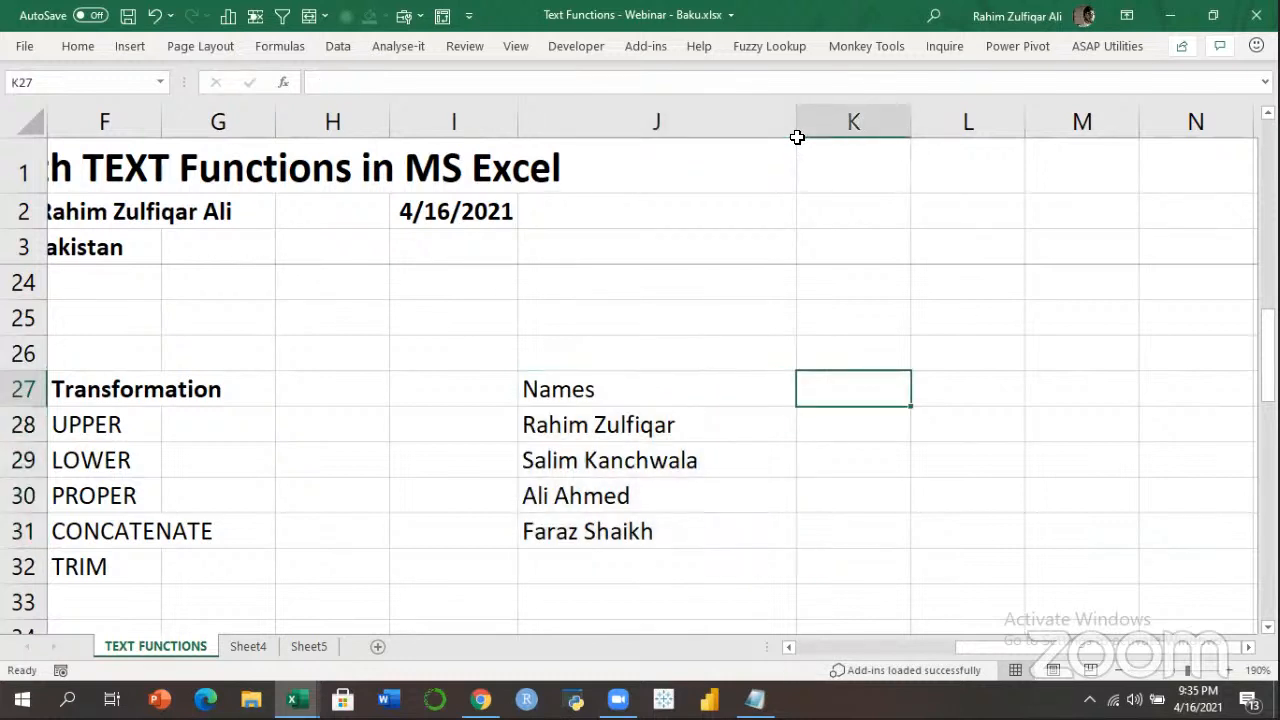
{"action": "type", "text": "First n"}
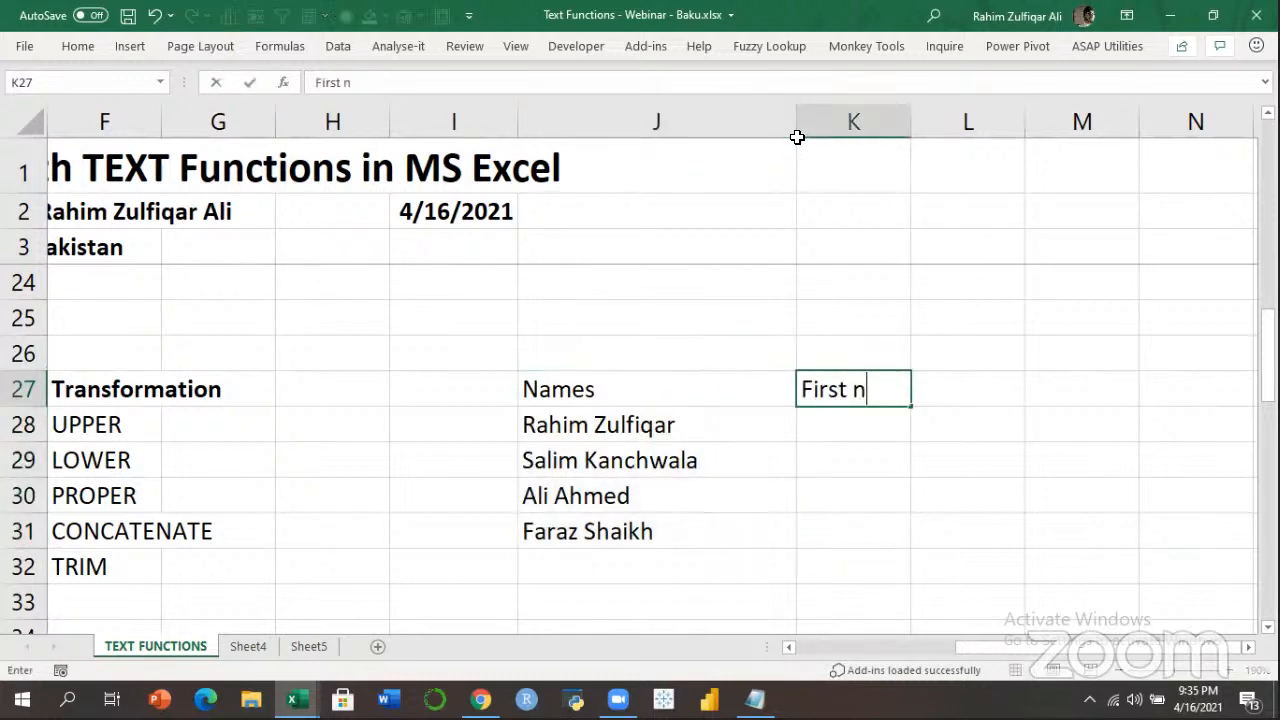
{"action": "key", "text": "BackSpace"}
{"action": "type", "text": "Name"}
{"action": "key", "text": "Tab"}
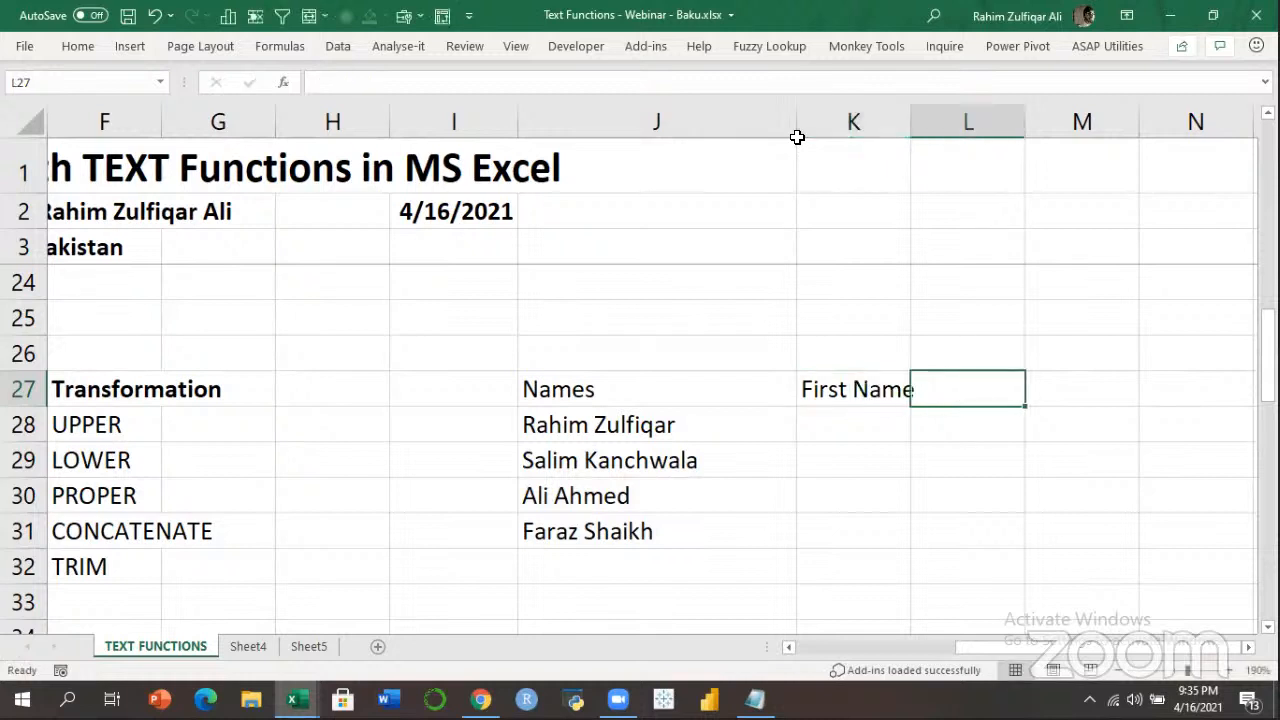
{"action": "type", "text": "Last "}
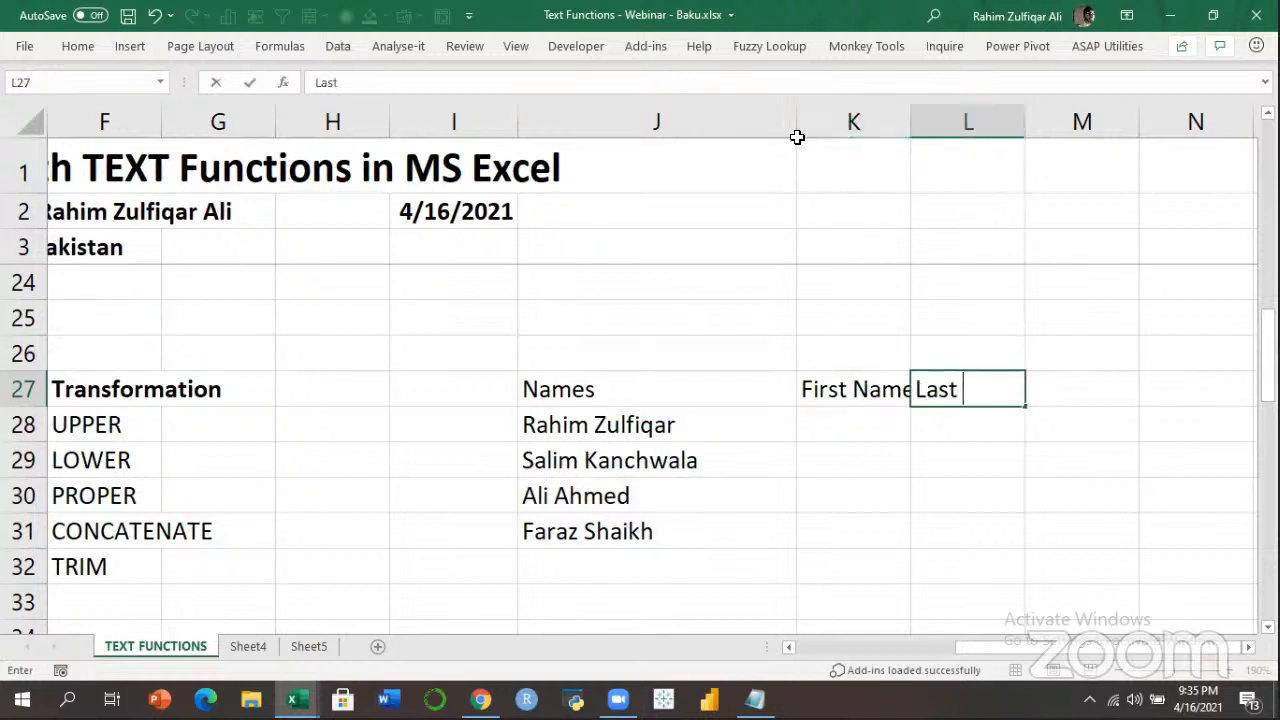
{"action": "type", "text": "Names"}
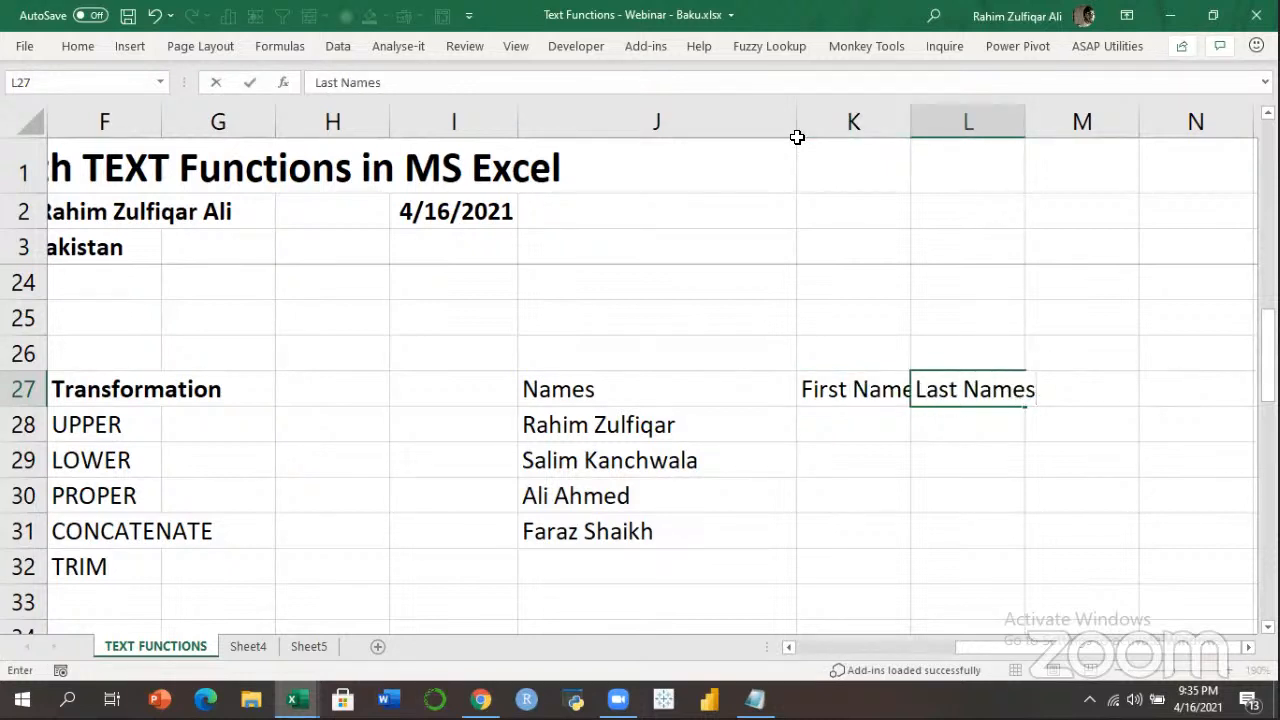
{"action": "key", "text": "Return"}
{"action": "left_click_drag", "start_coordinate": [815, 121], "coordinate": [937, 120]}
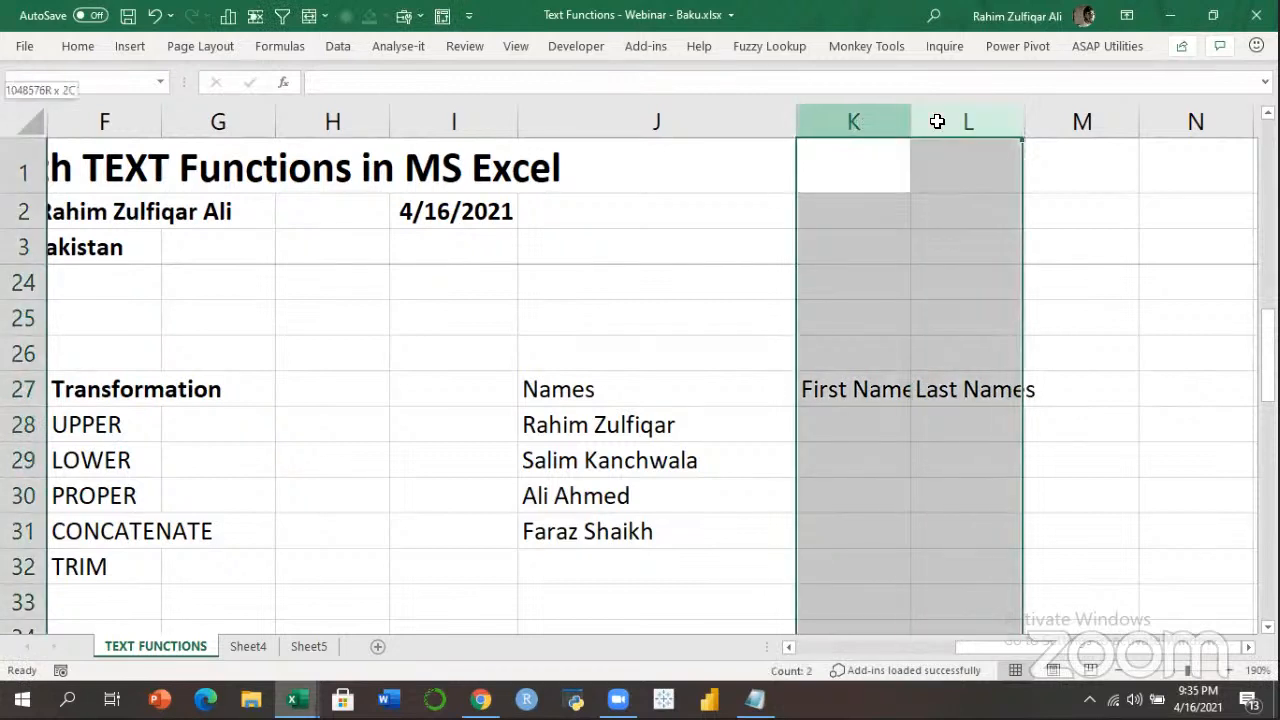
{"action": "double_click", "coordinate": [913, 119]}
Select the ranges J28:J31, K28:K31 and L28:L31 in turn, ending at K28.
{"action": "left_click_drag", "start_coordinate": [672, 428], "coordinate": [672, 533]}
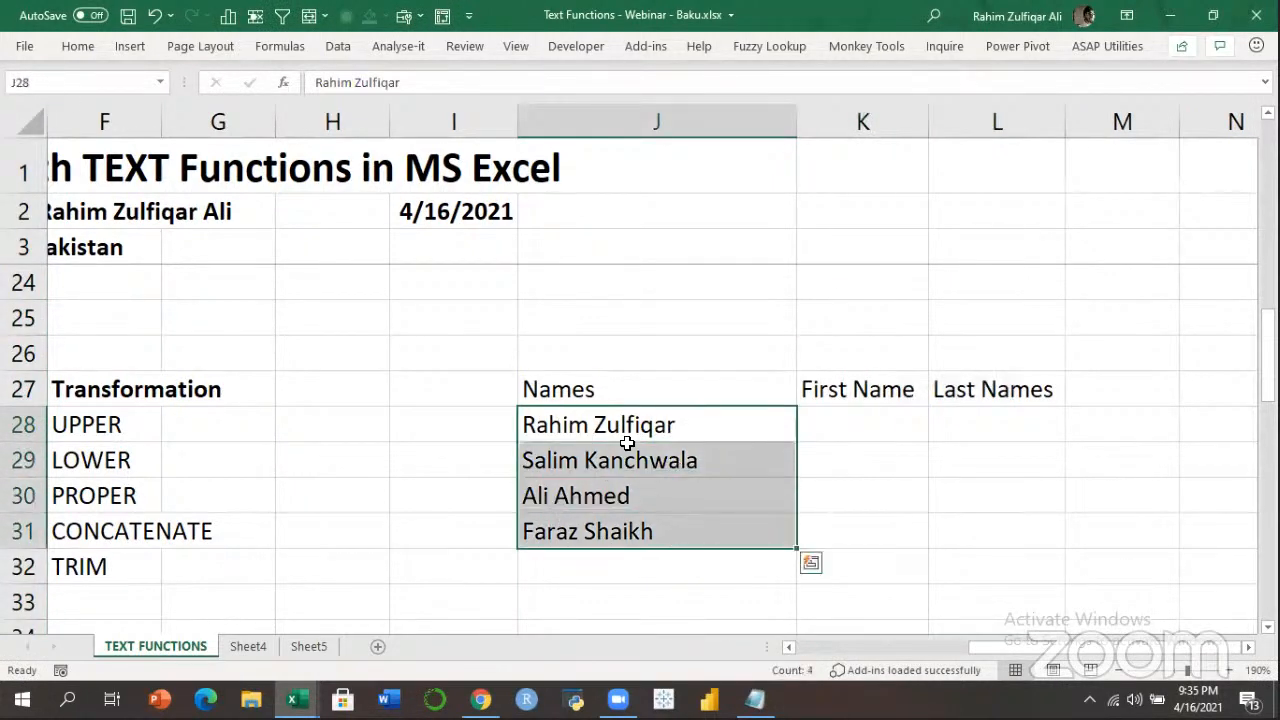
{"action": "left_click_drag", "start_coordinate": [878, 420], "coordinate": [889, 526]}
{"action": "left_click_drag", "start_coordinate": [994, 419], "coordinate": [991, 535]}
{"action": "left_click", "coordinate": [991, 536]}
{"action": "left_click_drag", "start_coordinate": [872, 420], "coordinate": [870, 538]}
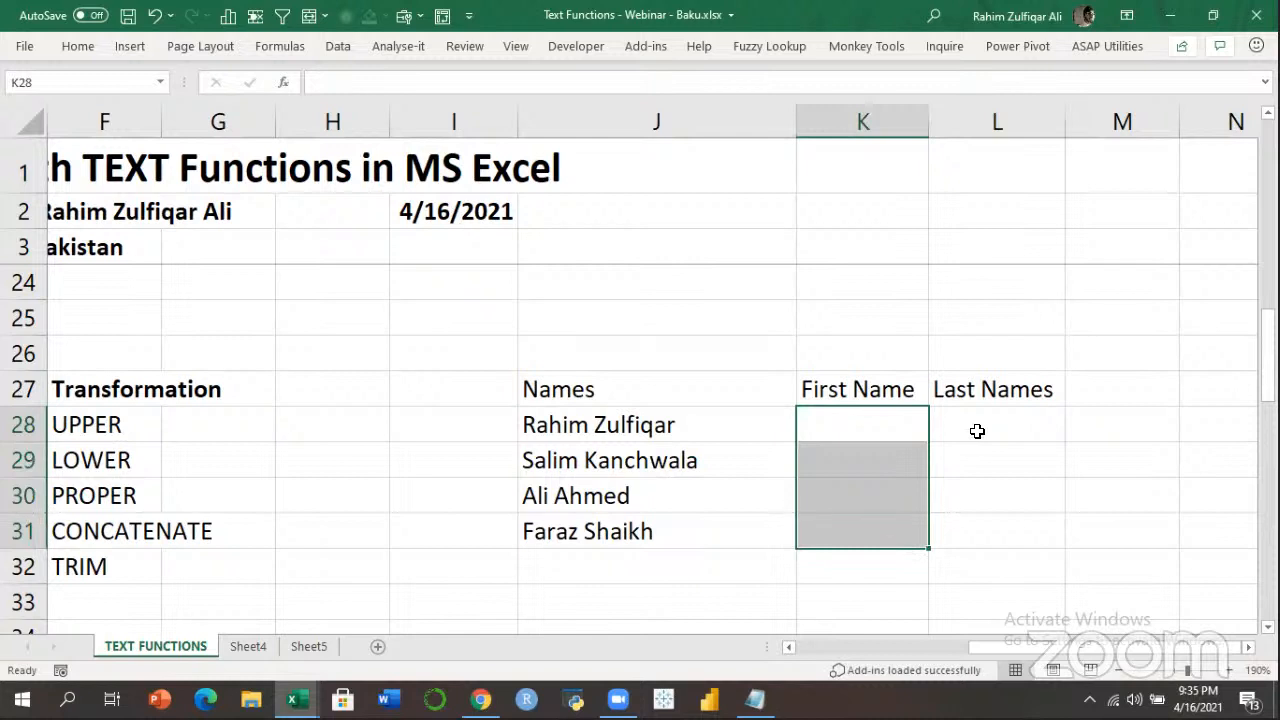
{"action": "left_click_drag", "start_coordinate": [977, 431], "coordinate": [977, 531]}
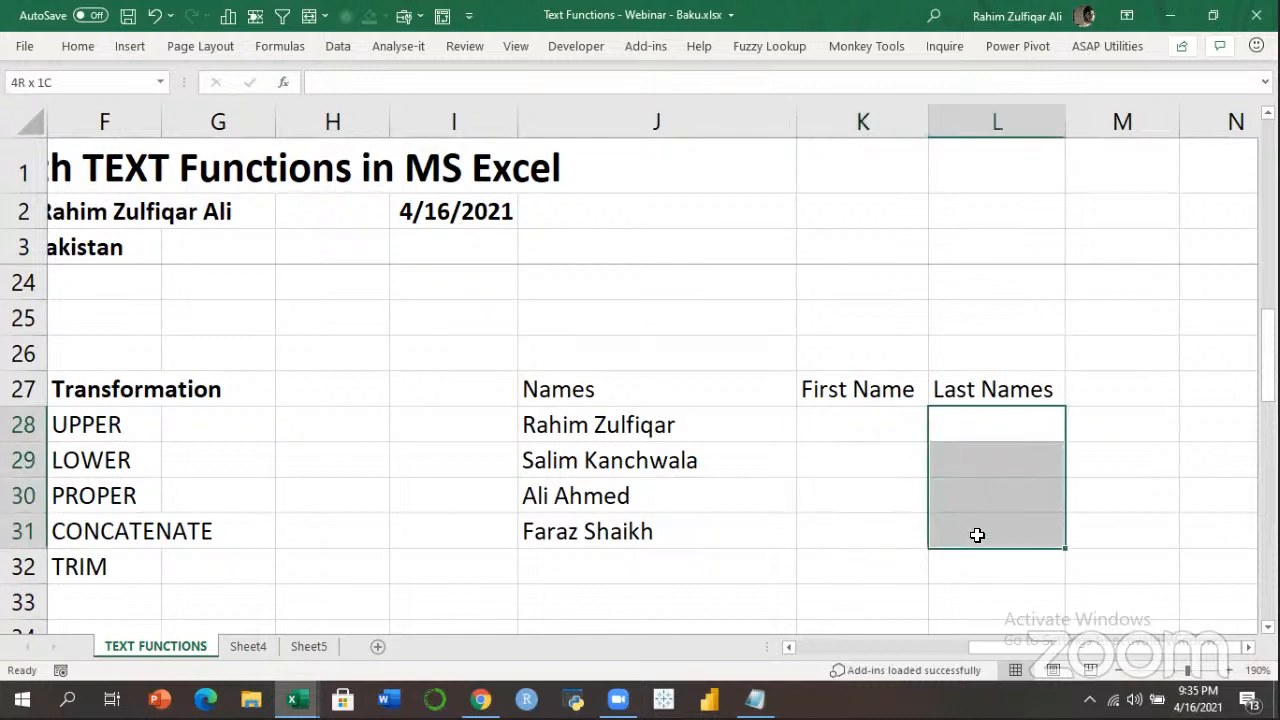
{"action": "left_click_drag", "start_coordinate": [860, 443], "coordinate": [891, 411]}
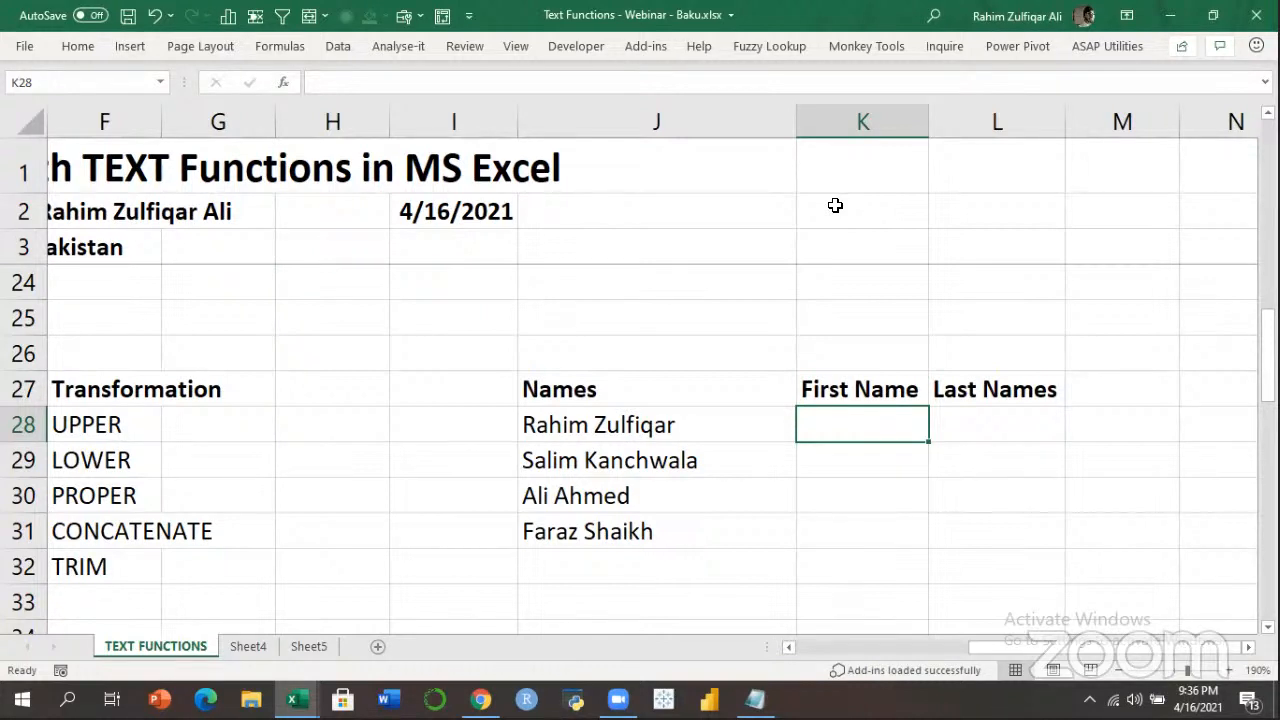
{"action": "key", "text": "ctrl+n"}
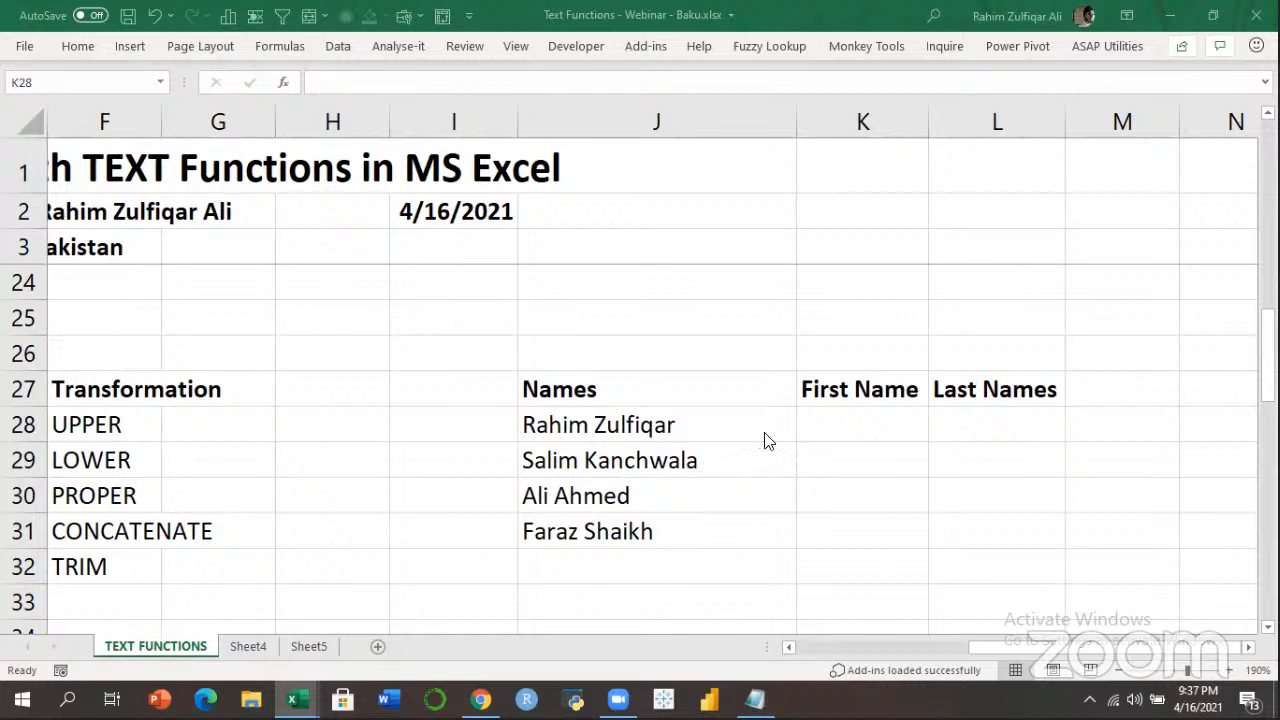
{"action": "left_click", "coordinate": [833, 422]}
{"action": "left_click", "coordinate": [594, 432]}
{"action": "left_click", "coordinate": [819, 427]}
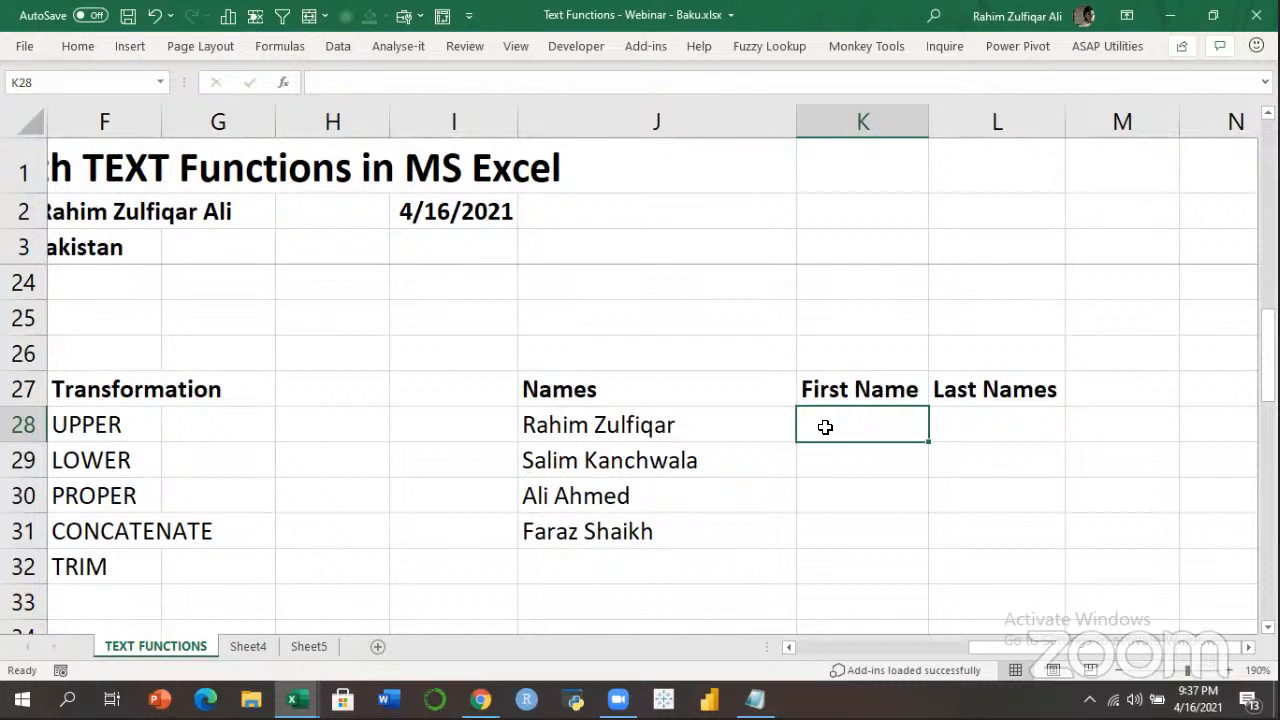
Copy the four full names from J28:J31 into K28:K31 and select the pasted range.
{"action": "left_click", "coordinate": [974, 437]}
{"action": "left_click", "coordinate": [865, 411]}
{"action": "left_click_drag", "start_coordinate": [705, 417], "coordinate": [680, 534]}
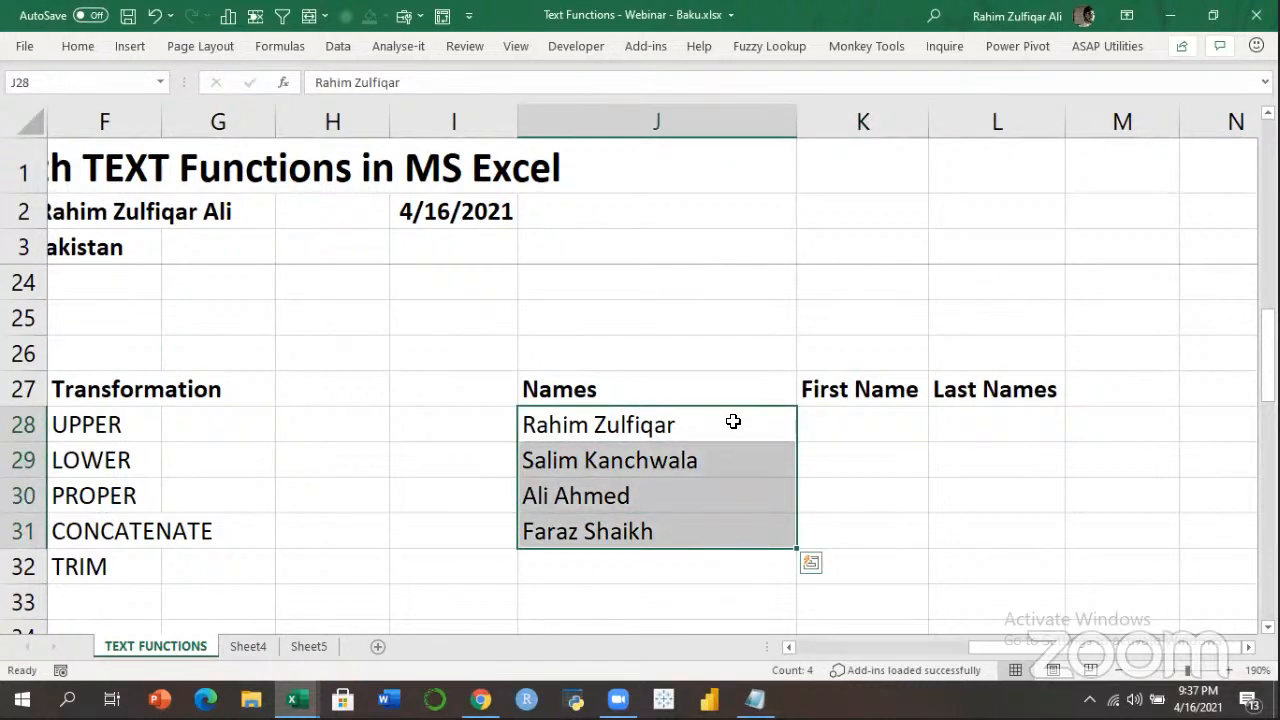
{"action": "key", "text": "ctrl+c"}
{"action": "left_click", "coordinate": [853, 421]}
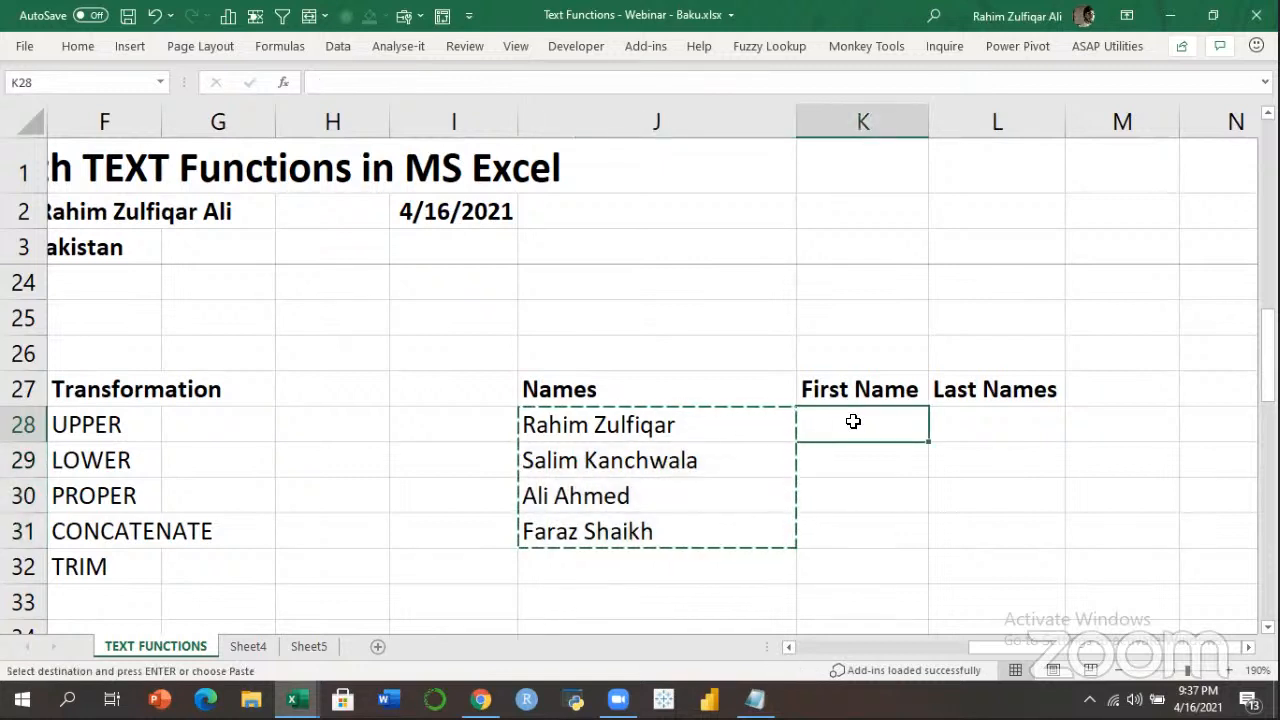
{"action": "key", "text": "ctrl+v"}
{"action": "key", "text": "Escape"}
{"action": "left_click", "coordinate": [857, 421]}
{"action": "left_click_drag", "start_coordinate": [859, 422], "coordinate": [857, 526]}
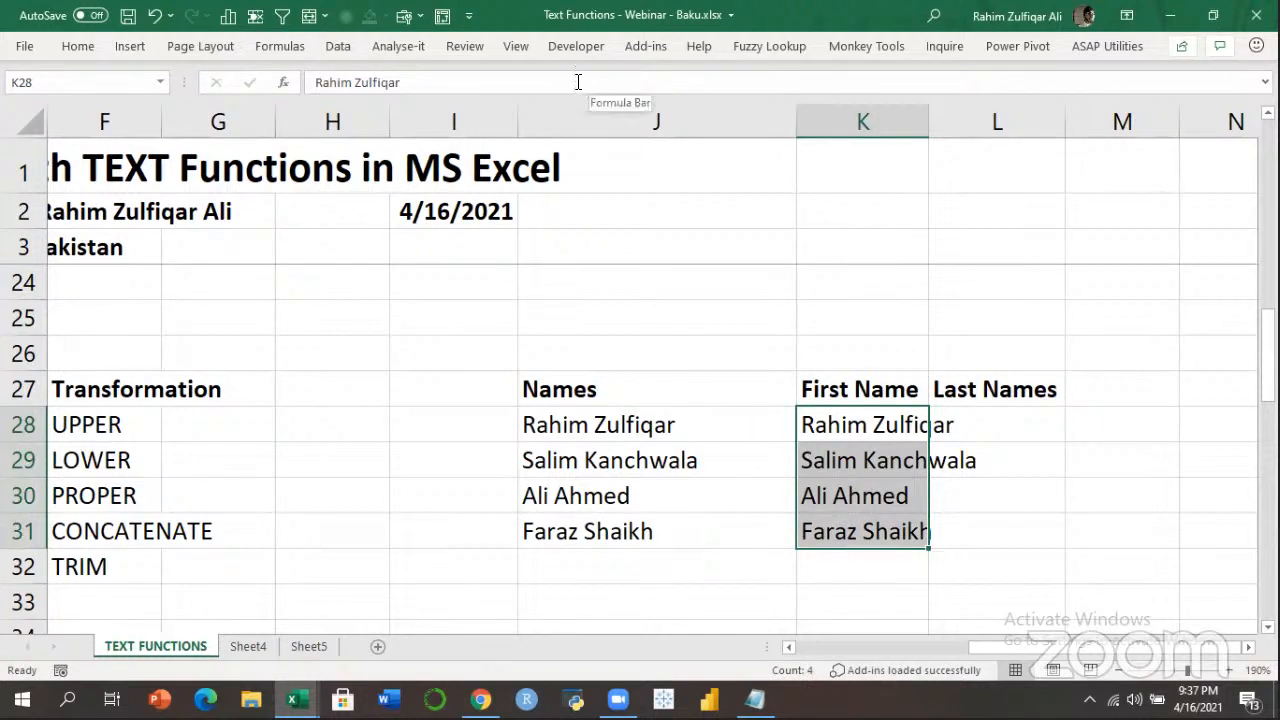
{"action": "left_click", "coordinate": [337, 46]}
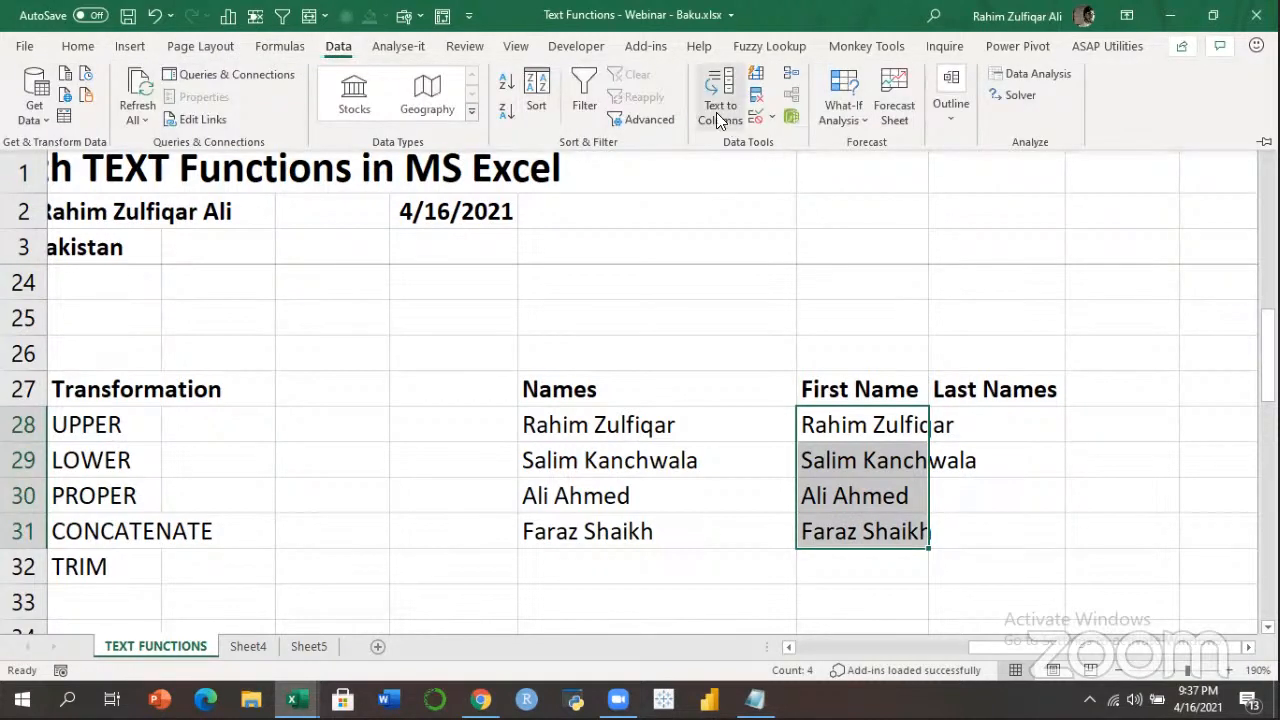
Run Text to Columns as Delimited with Space (not Tab) as the separator.
{"action": "left_click", "coordinate": [757, 38]}
{"action": "left_click", "coordinate": [342, 46]}
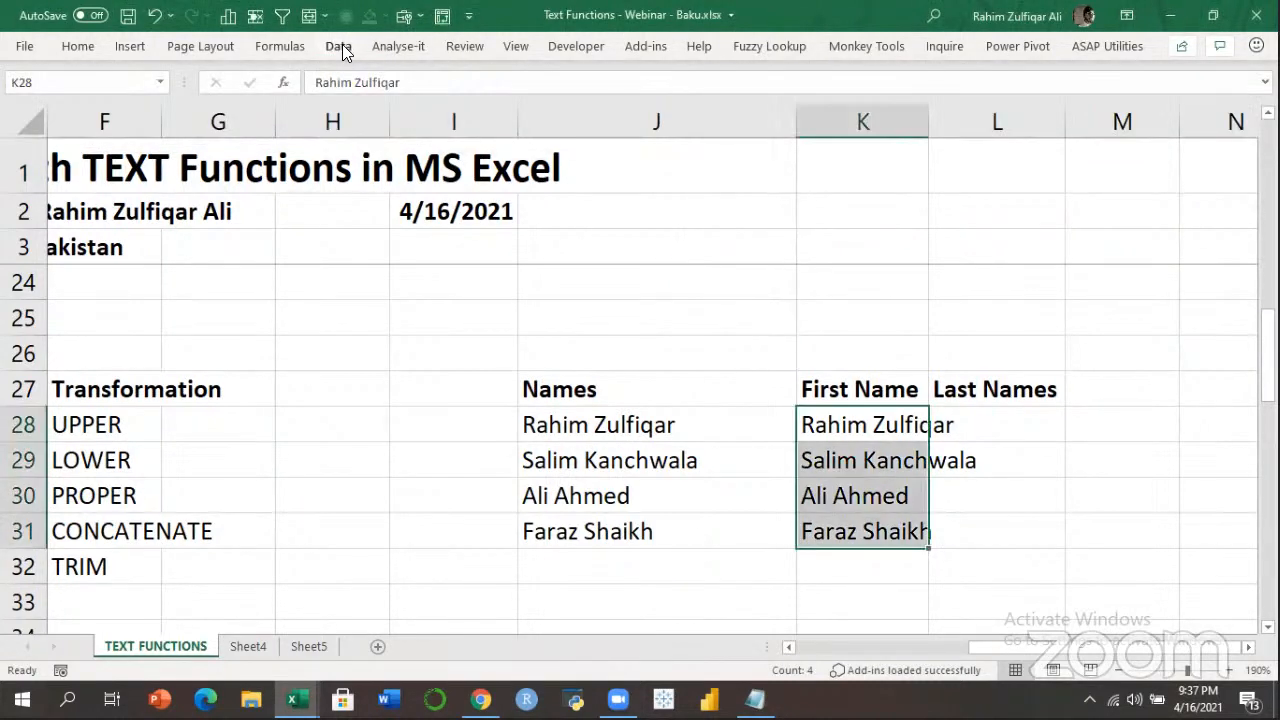
{"action": "left_click", "coordinate": [703, 94]}
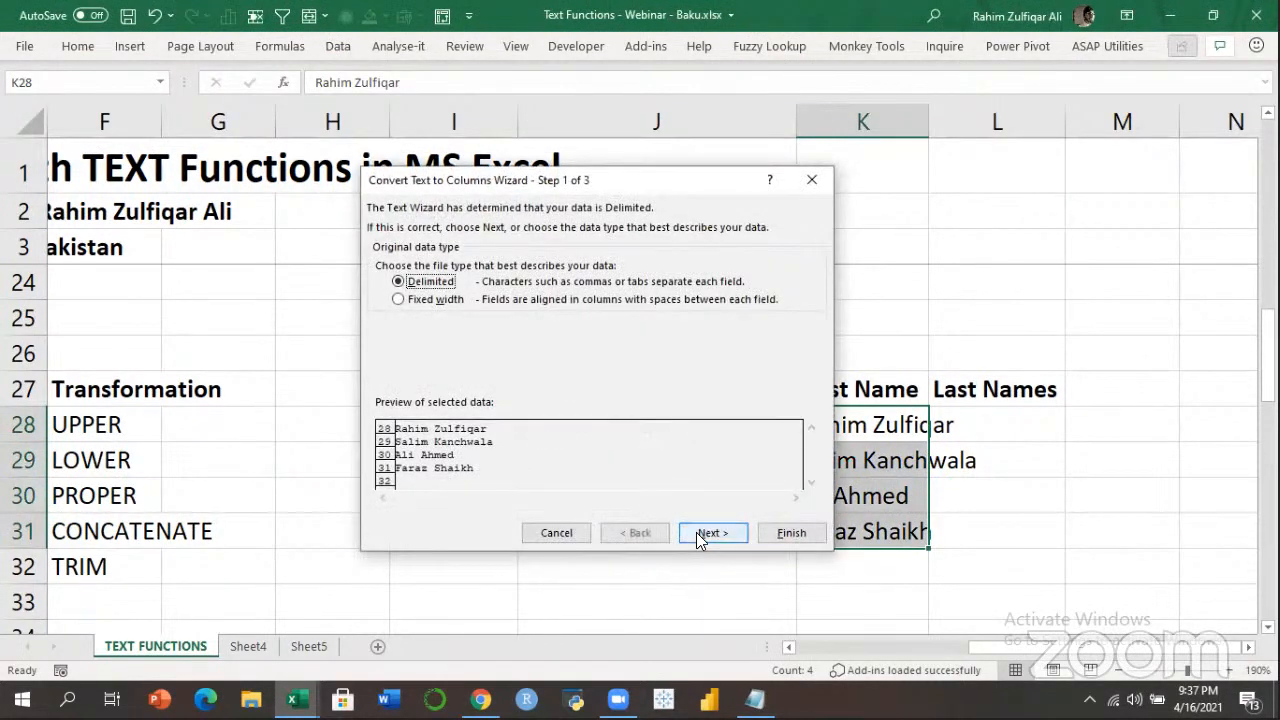
{"action": "left_click", "coordinate": [705, 532]}
{"action": "left_click", "coordinate": [392, 262]}
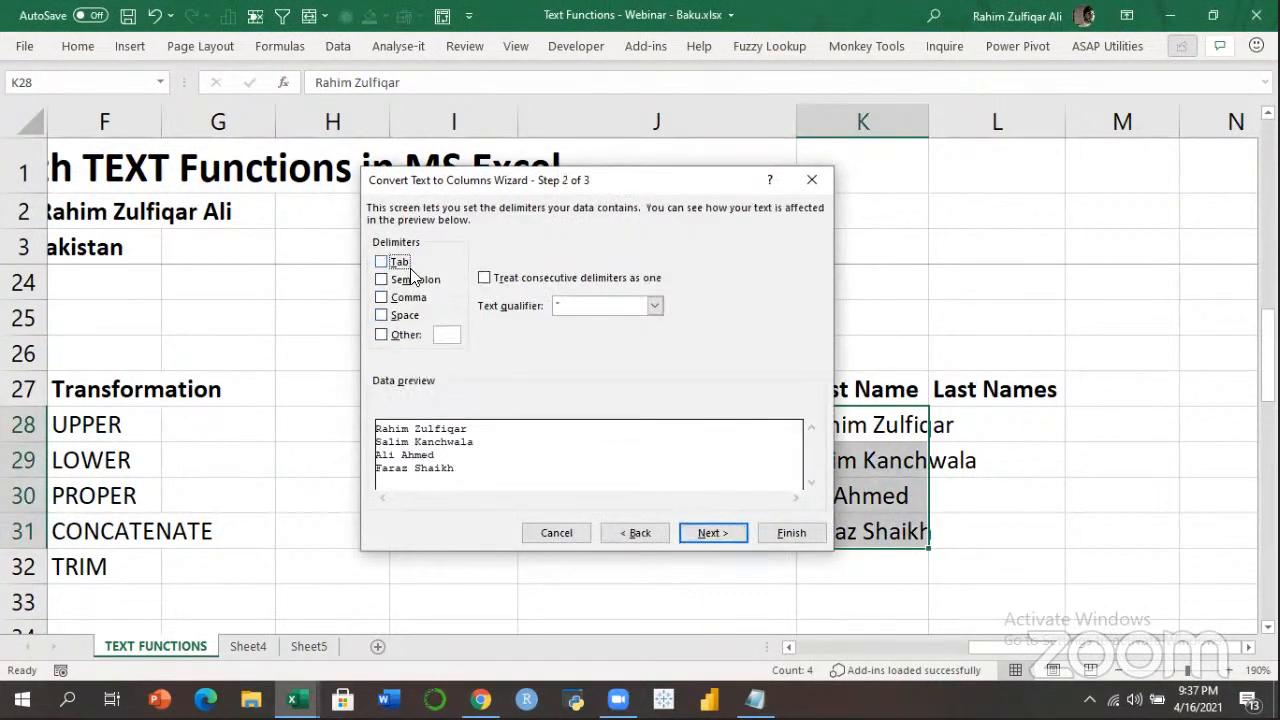
{"action": "left_click", "coordinate": [410, 316]}
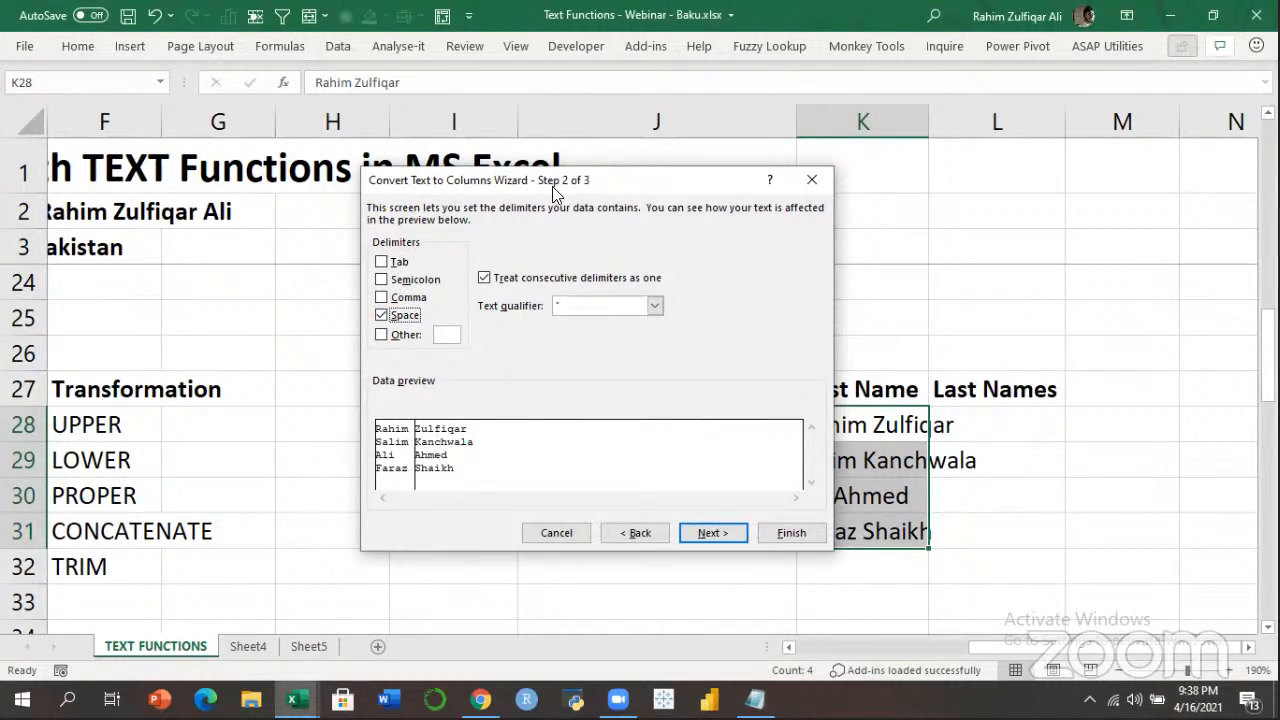
{"action": "left_click_drag", "start_coordinate": [539, 187], "coordinate": [257, 200]}
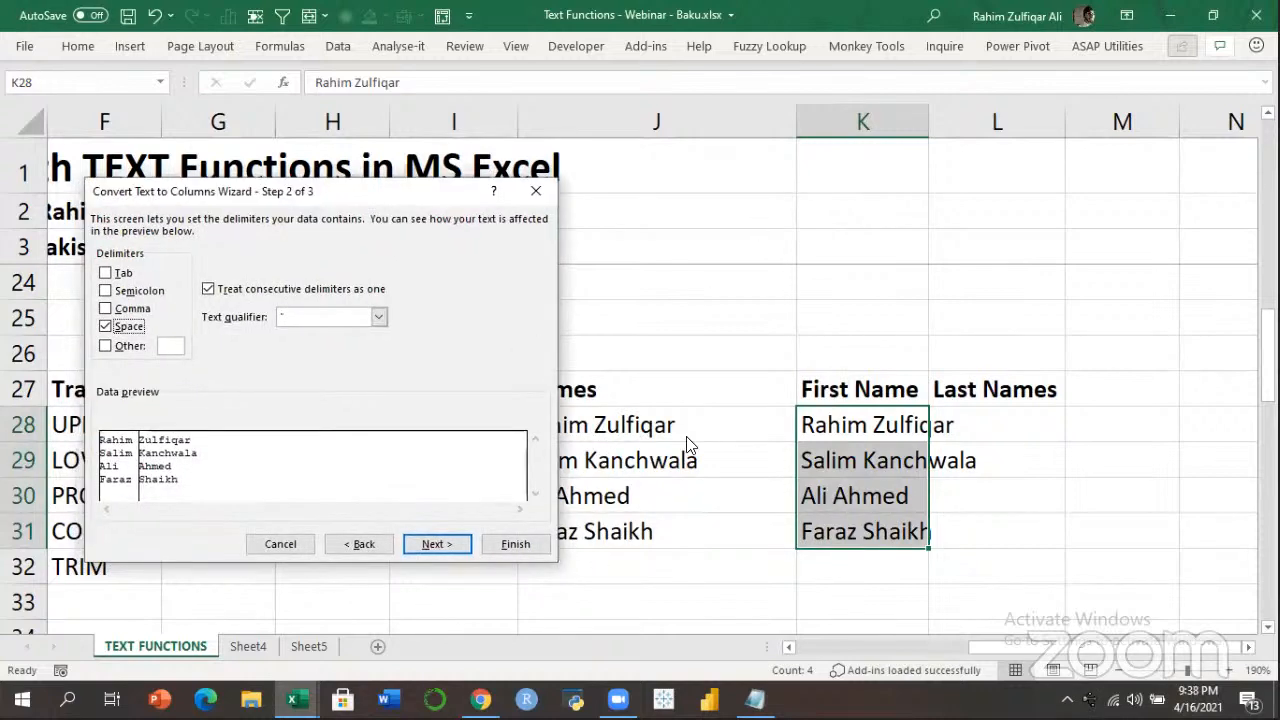
{"action": "left_click_drag", "start_coordinate": [438, 198], "coordinate": [844, 193]}
{"action": "left_click", "coordinate": [828, 548]}
{"action": "left_click", "coordinate": [904, 540]}
Review the first names in K28:K31 and the surnames in L28:L31.
{"action": "left_click", "coordinate": [997, 427]}
{"action": "left_click_drag", "start_coordinate": [880, 420], "coordinate": [863, 534]}
{"action": "key", "text": "Right"}
{"action": "left_click_drag", "start_coordinate": [993, 480], "coordinate": [992, 527]}
{"action": "left_click", "coordinate": [992, 527]}
{"action": "left_click", "coordinate": [678, 427]}
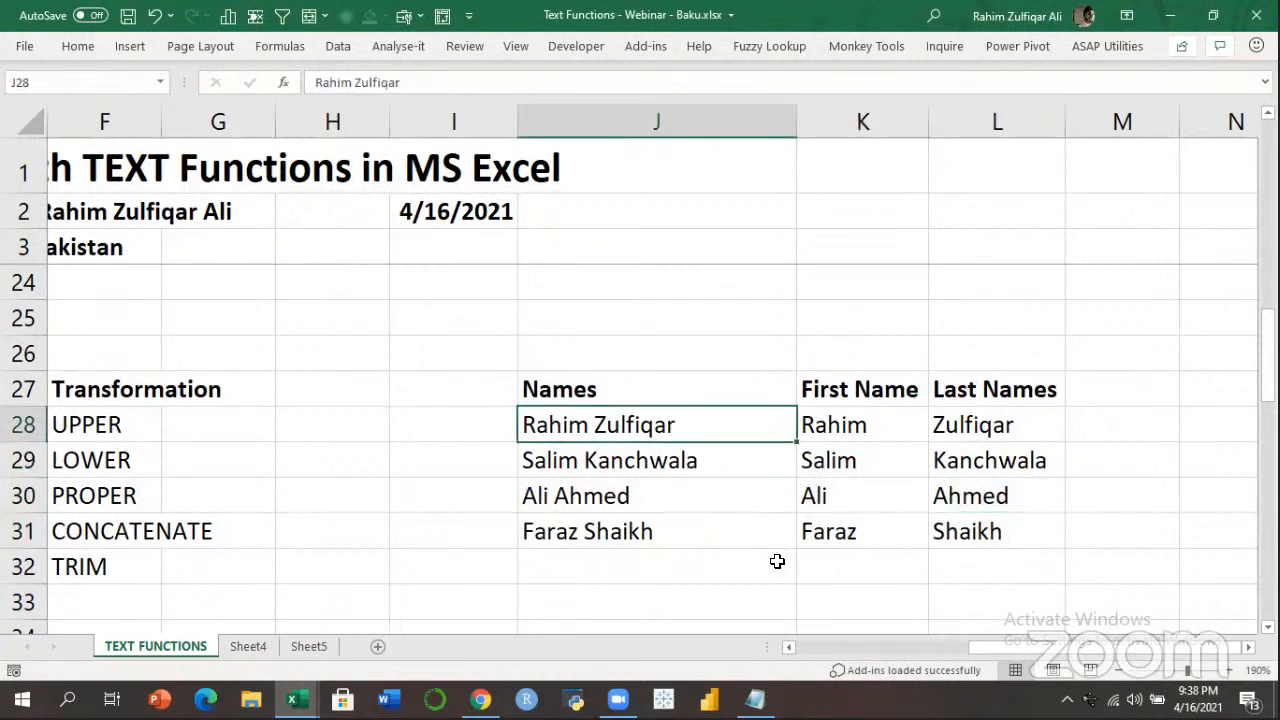
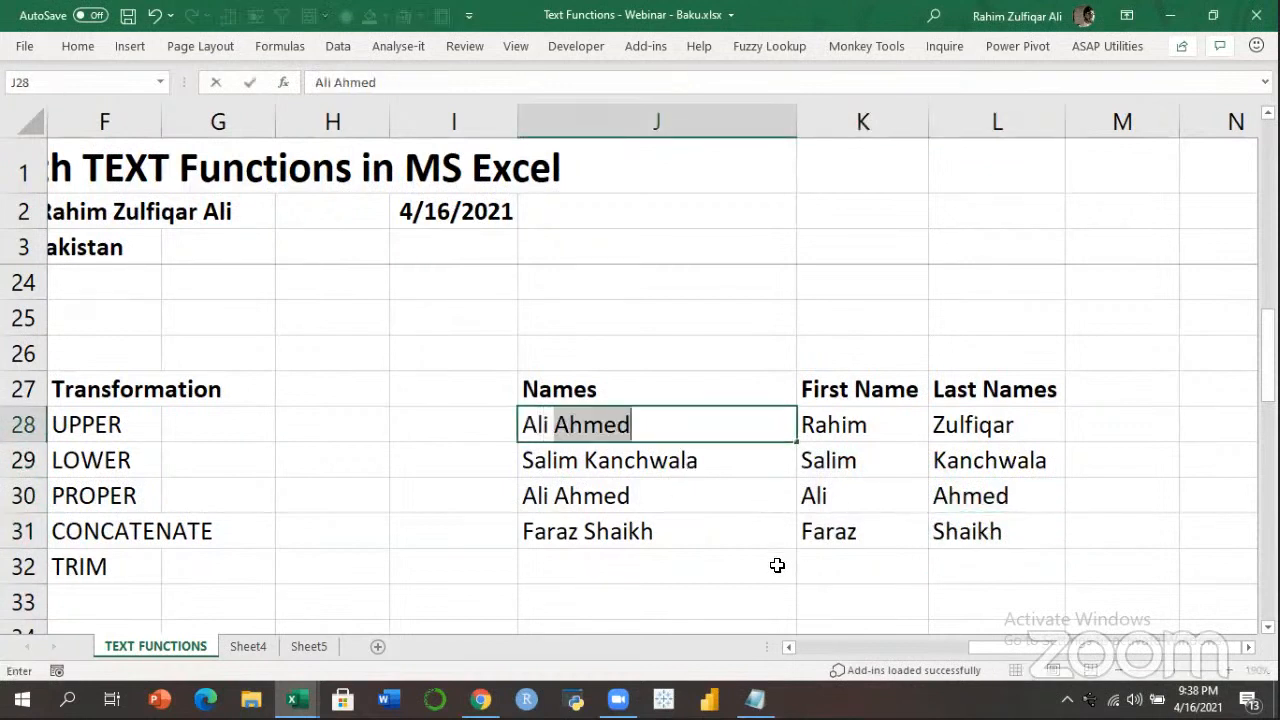
{"action": "key", "text": "Return"}
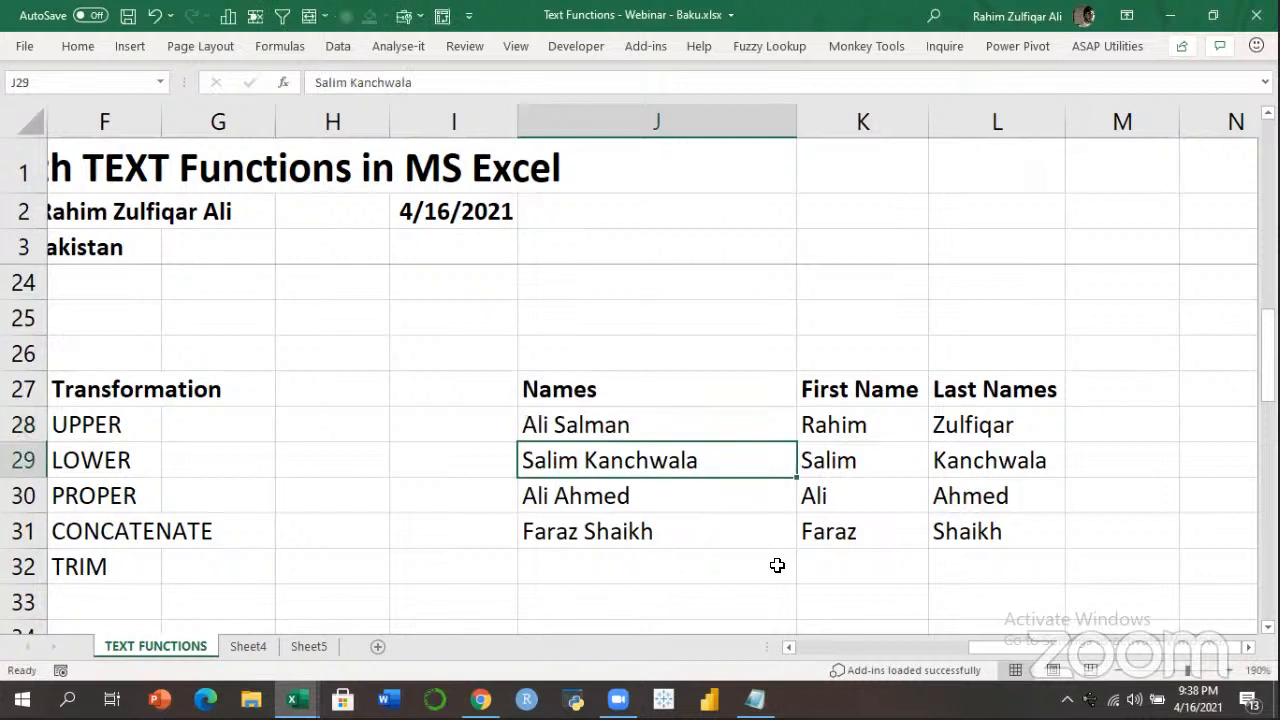
{"action": "left_click_drag", "start_coordinate": [743, 432], "coordinate": [723, 523]}
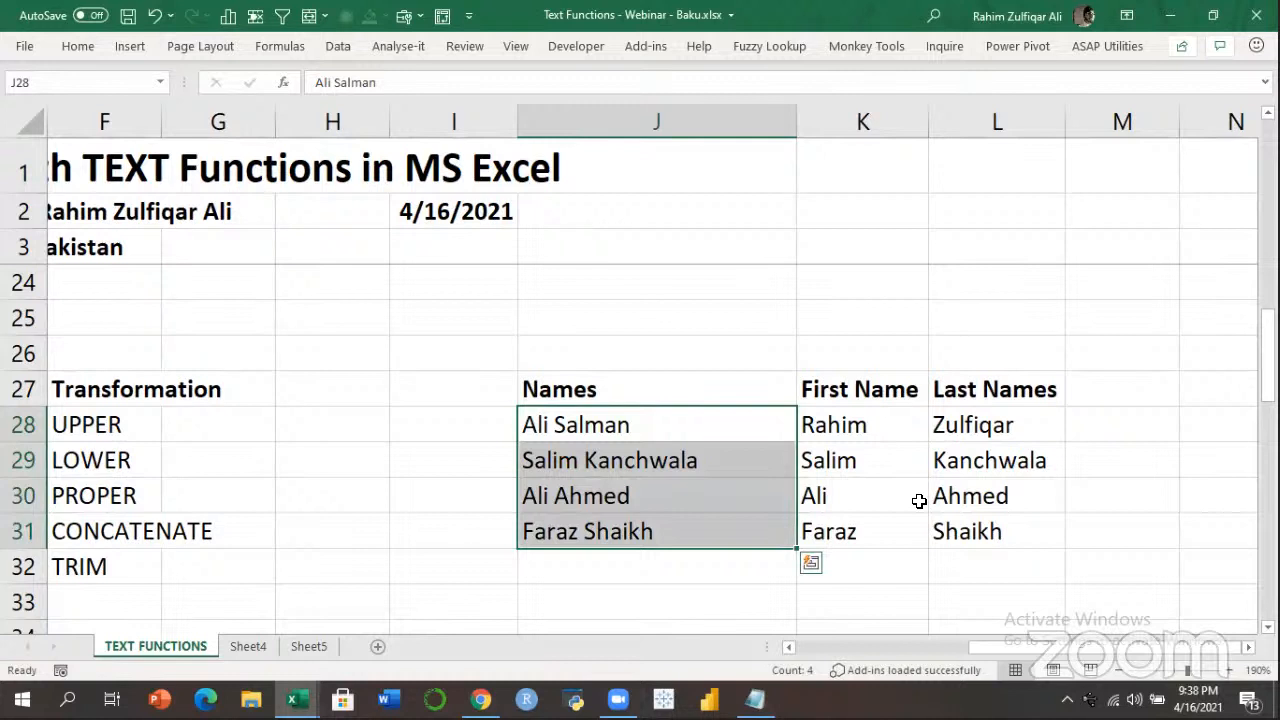
{"action": "left_click_drag", "start_coordinate": [857, 429], "coordinate": [977, 425]}
{"action": "key", "text": "Delete"}
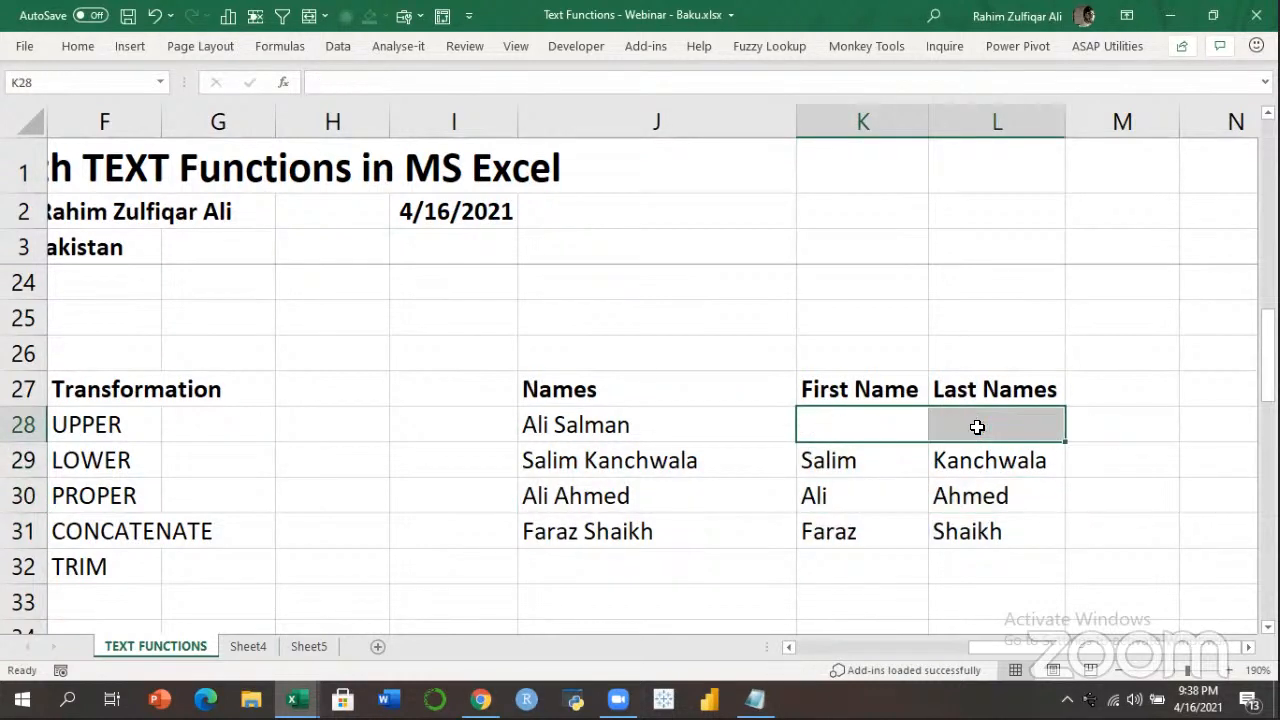
Clear the remaining split names in K29:L31.
{"action": "left_click", "coordinate": [705, 421]}
{"action": "left_click_drag", "start_coordinate": [705, 421], "coordinate": [700, 532]}
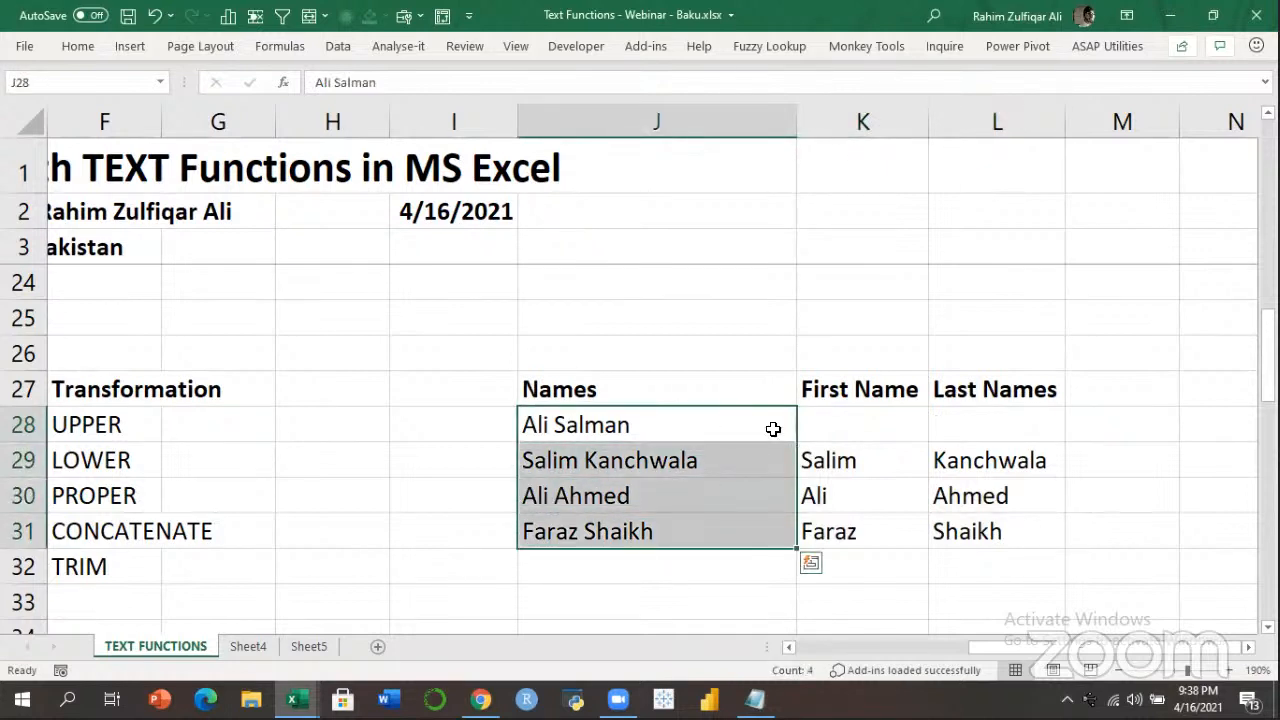
{"action": "left_click", "coordinate": [668, 460]}
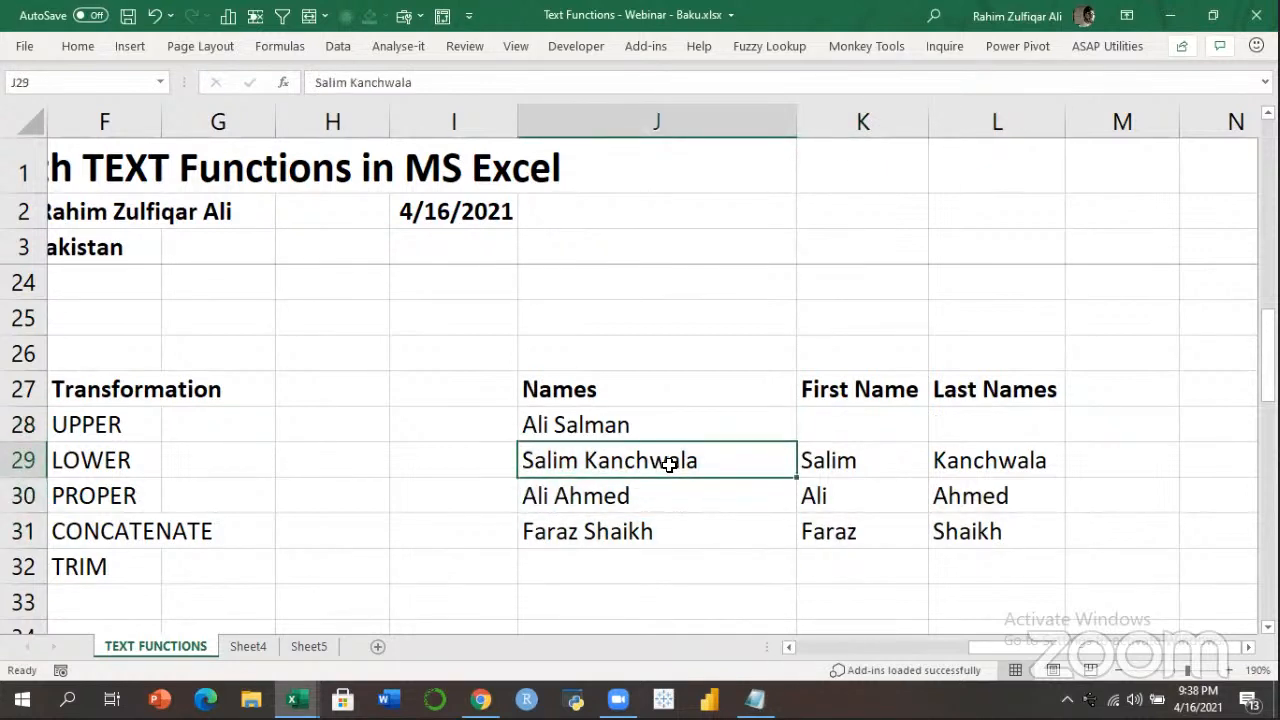
{"action": "left_click", "coordinate": [646, 522]}
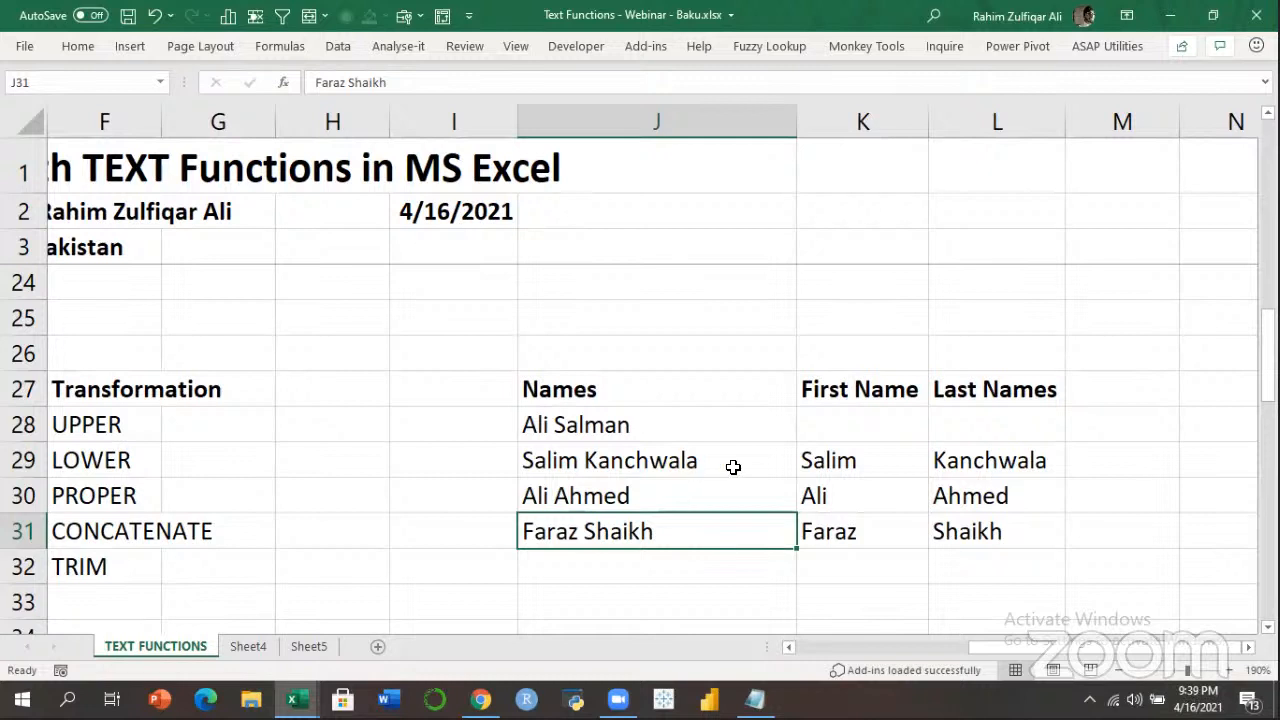
{"action": "left_click_drag", "start_coordinate": [858, 456], "coordinate": [970, 532]}
{"action": "key", "text": "Delete"}
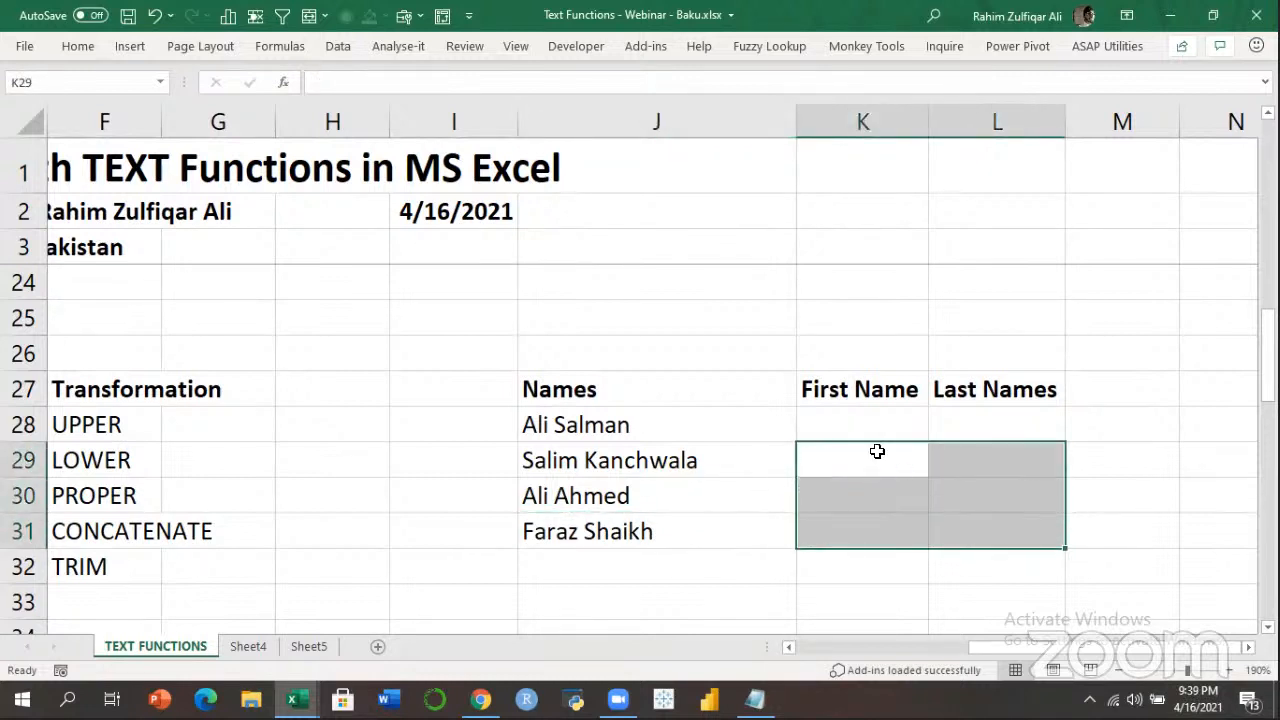
Undo to restore the original J28 name, then clear K28:L31.
{"action": "left_click", "coordinate": [874, 435]}
{"action": "left_click", "coordinate": [704, 426]}
{"action": "left_click", "coordinate": [827, 429]}
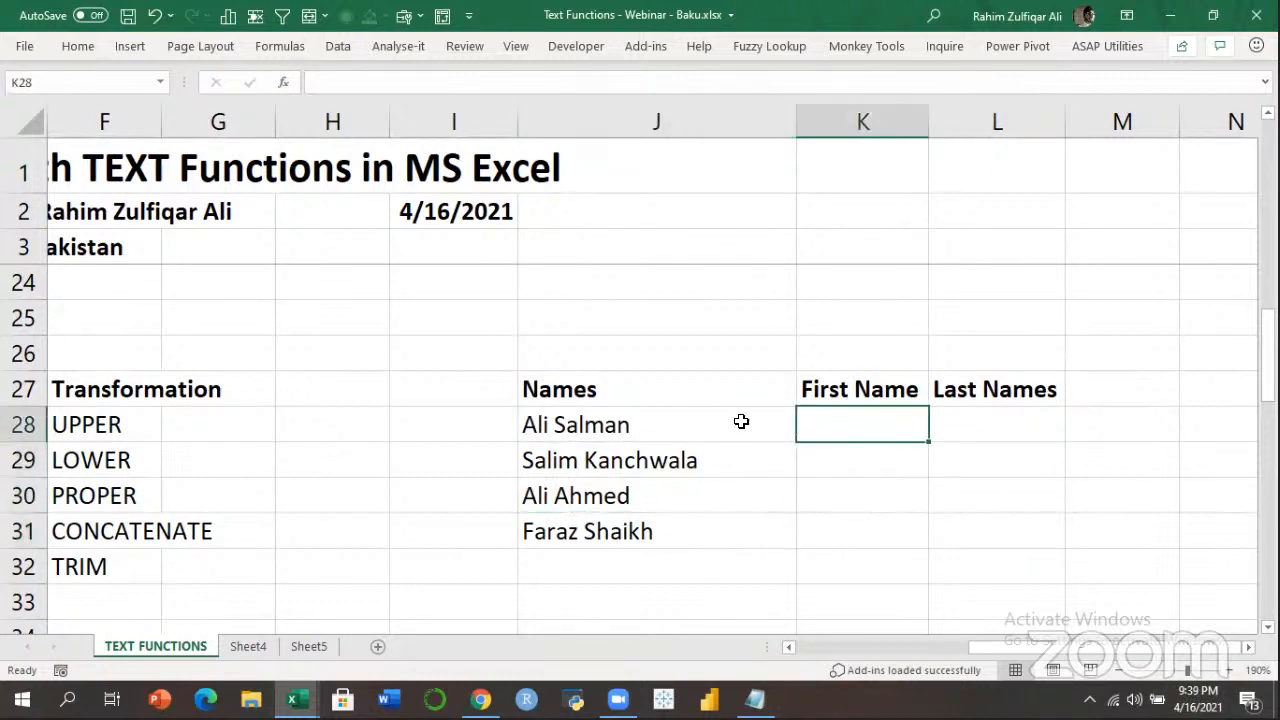
{"action": "key", "text": "ctrl+z"}
{"action": "key", "text": "ctrl+z"}
{"action": "key", "text": "ctrl+z"}
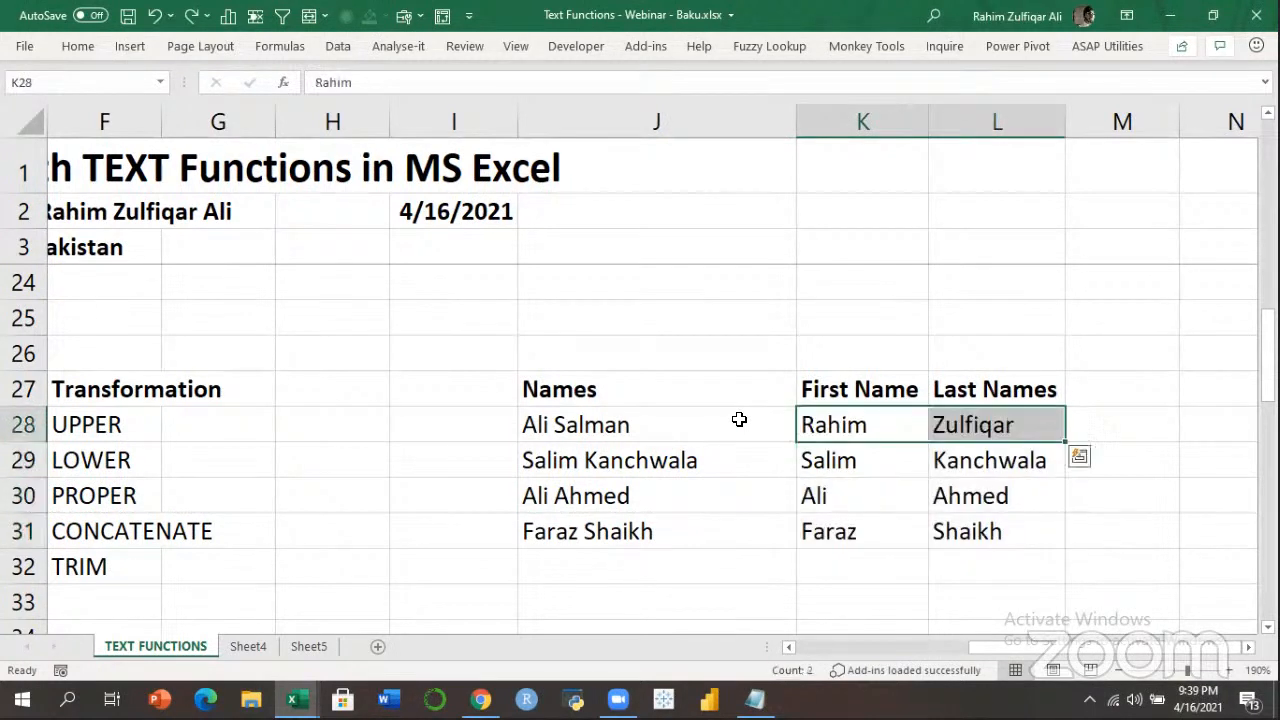
{"action": "left_click_drag", "start_coordinate": [871, 420], "coordinate": [970, 524]}
{"action": "key", "text": "Delete"}
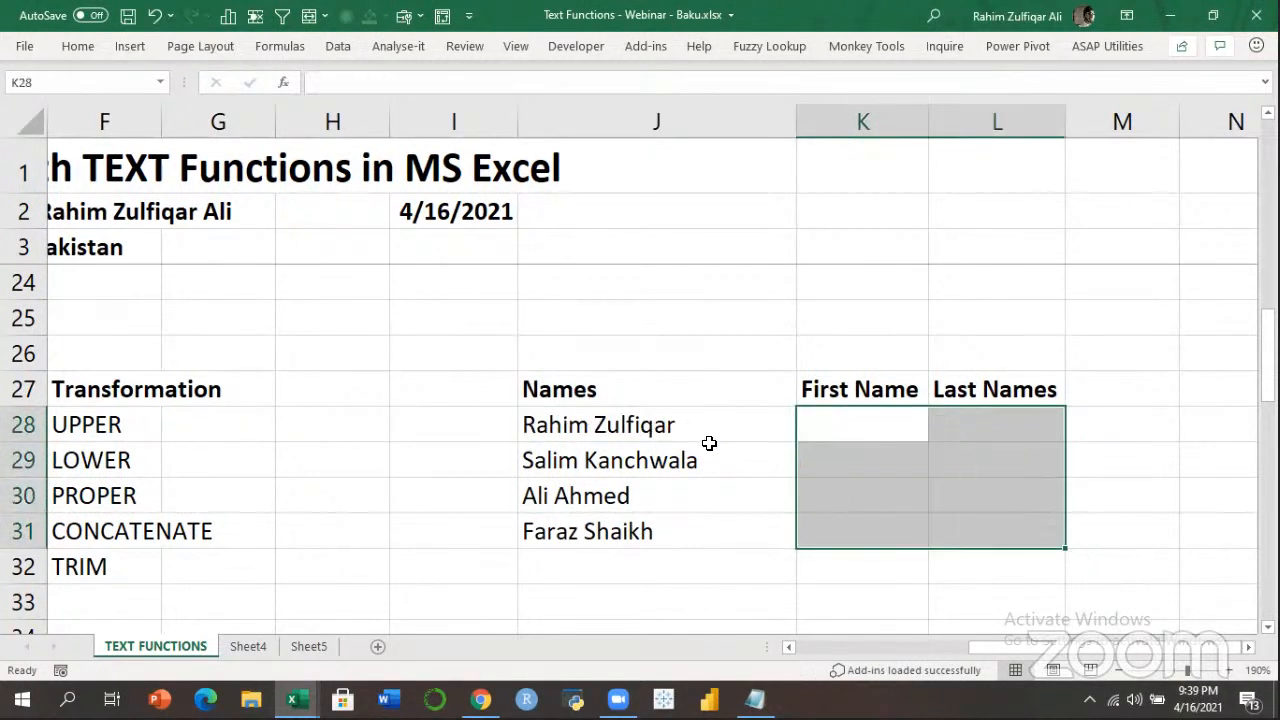
{"action": "left_click", "coordinate": [715, 496]}
Type Rahim in K28 and Flash Fill the first names down to K31.
{"action": "left_click", "coordinate": [864, 430]}
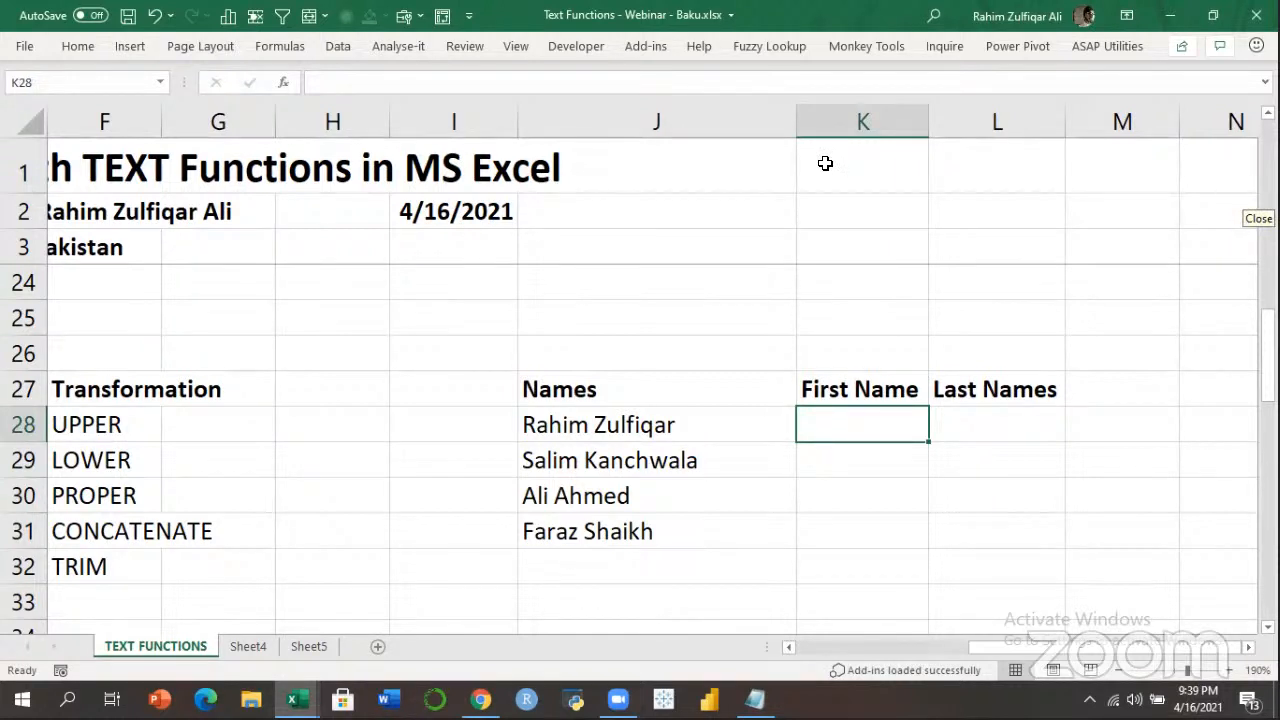
{"action": "left_click", "coordinate": [852, 434]}
{"action": "left_click", "coordinate": [960, 432]}
{"action": "left_click", "coordinate": [851, 433]}
{"action": "key", "text": "Return"}
{"action": "left_click", "coordinate": [849, 432]}
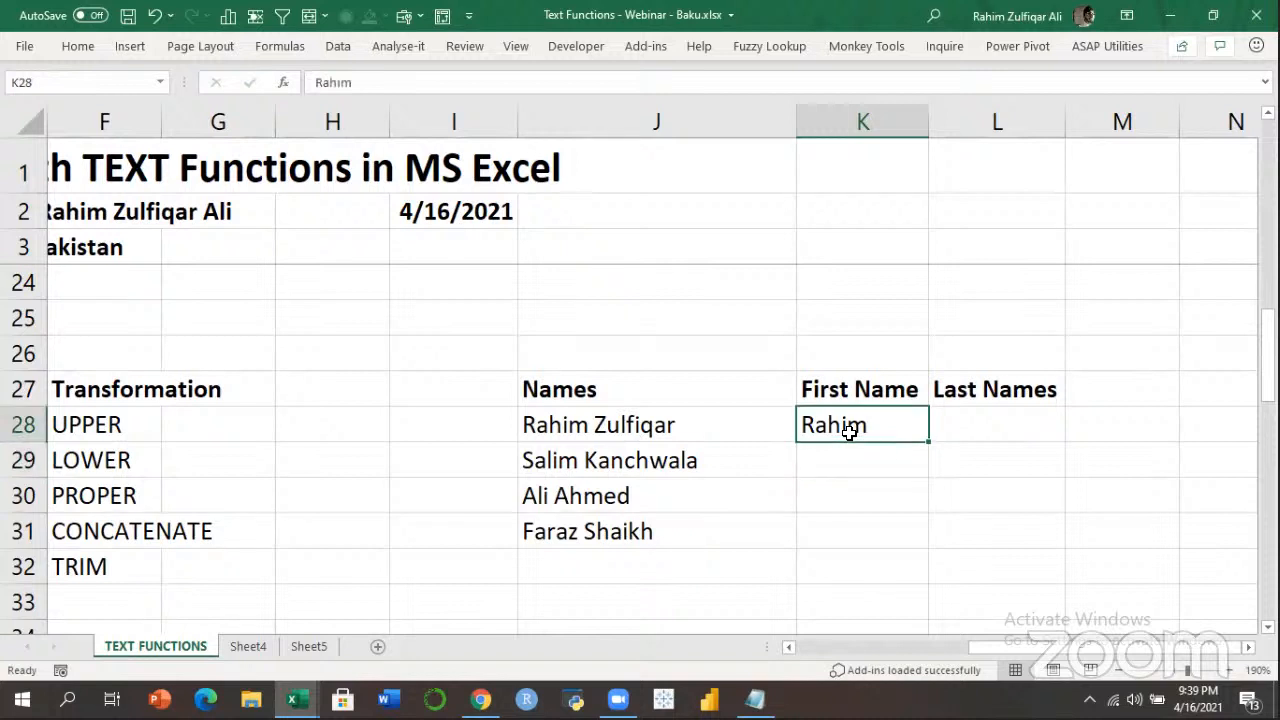
{"action": "key", "text": "shift+Down"}
{"action": "key", "text": "shift+Down"}
{"action": "key", "text": "shift+Down"}
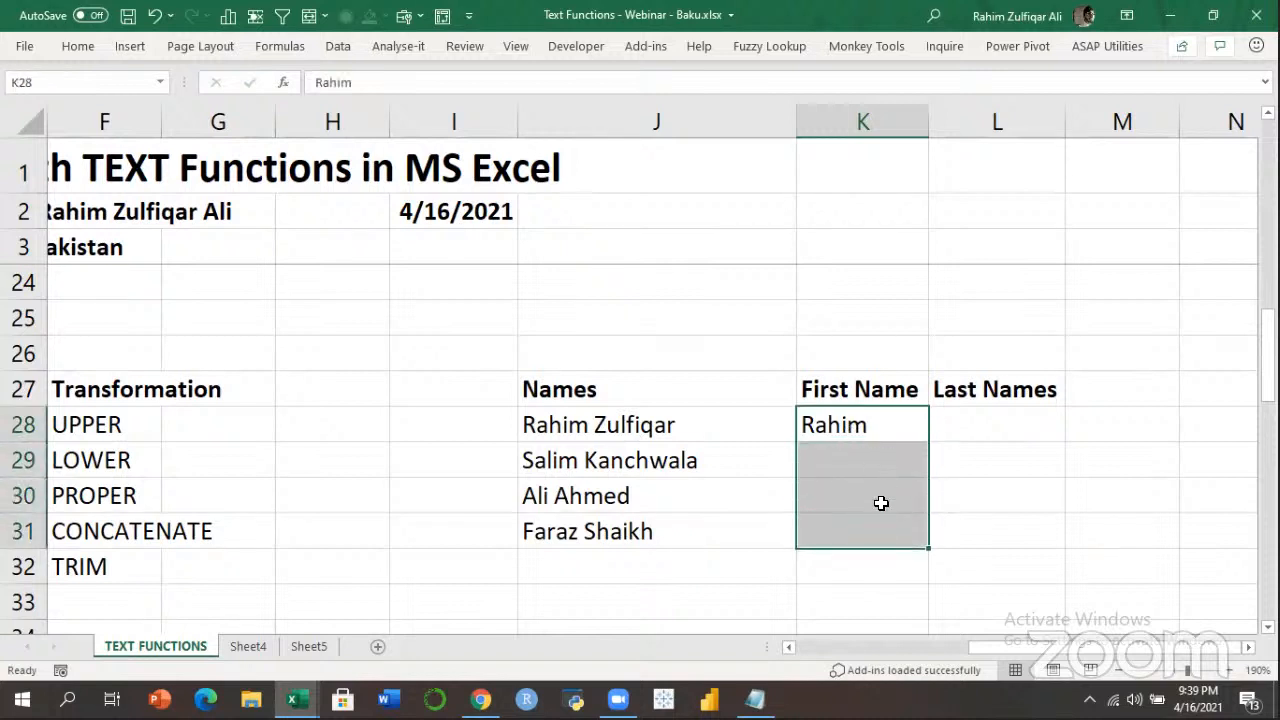
{"action": "left_click", "coordinate": [334, 45]}
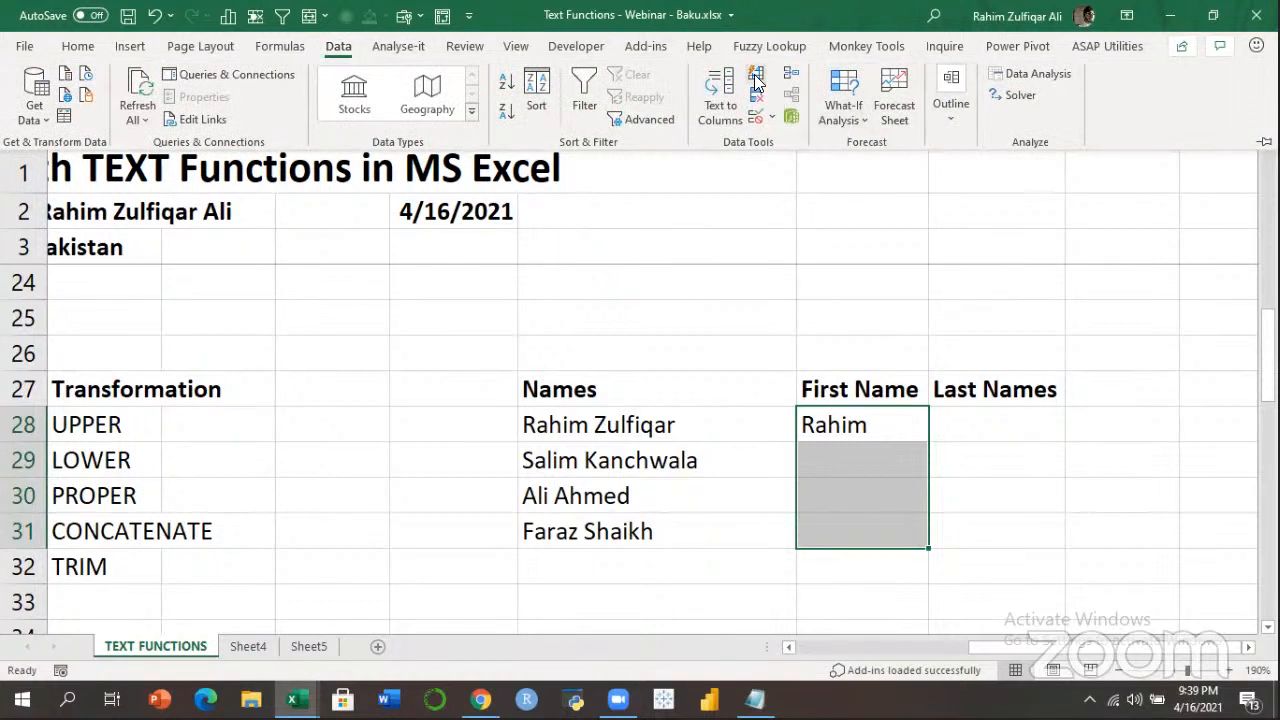
{"action": "left_click", "coordinate": [755, 84]}
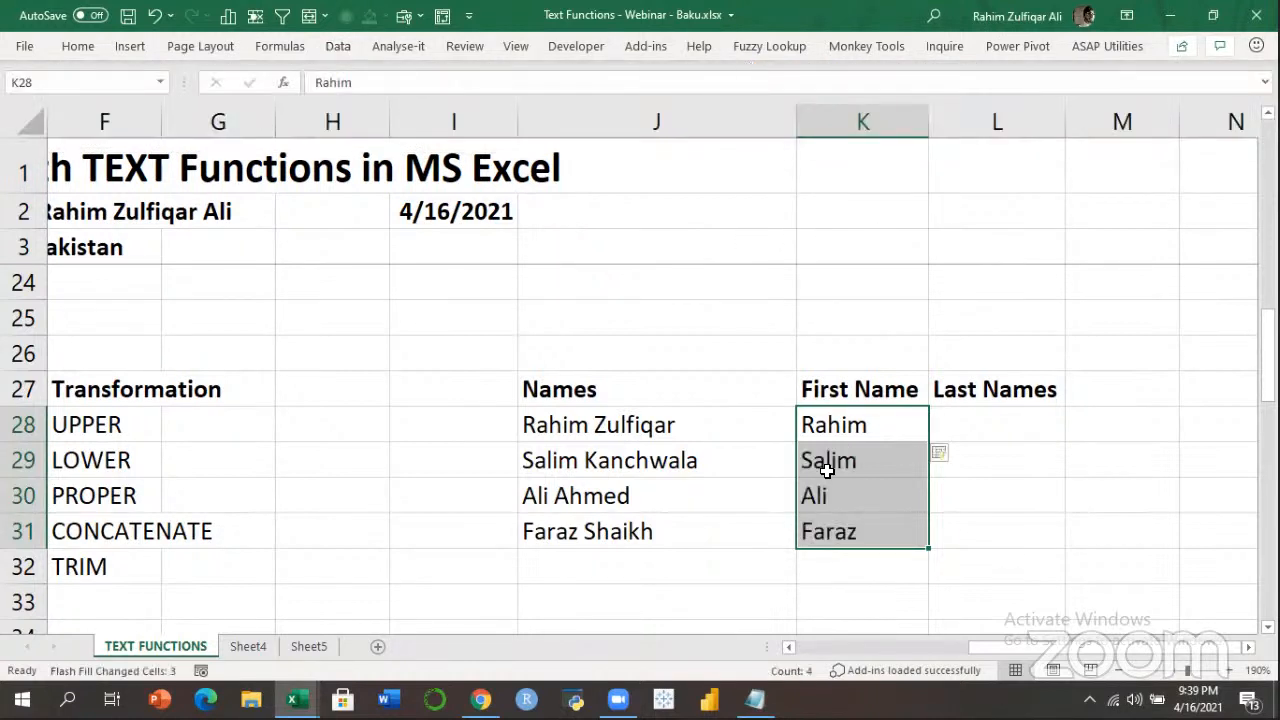
{"action": "left_click", "coordinate": [1051, 425]}
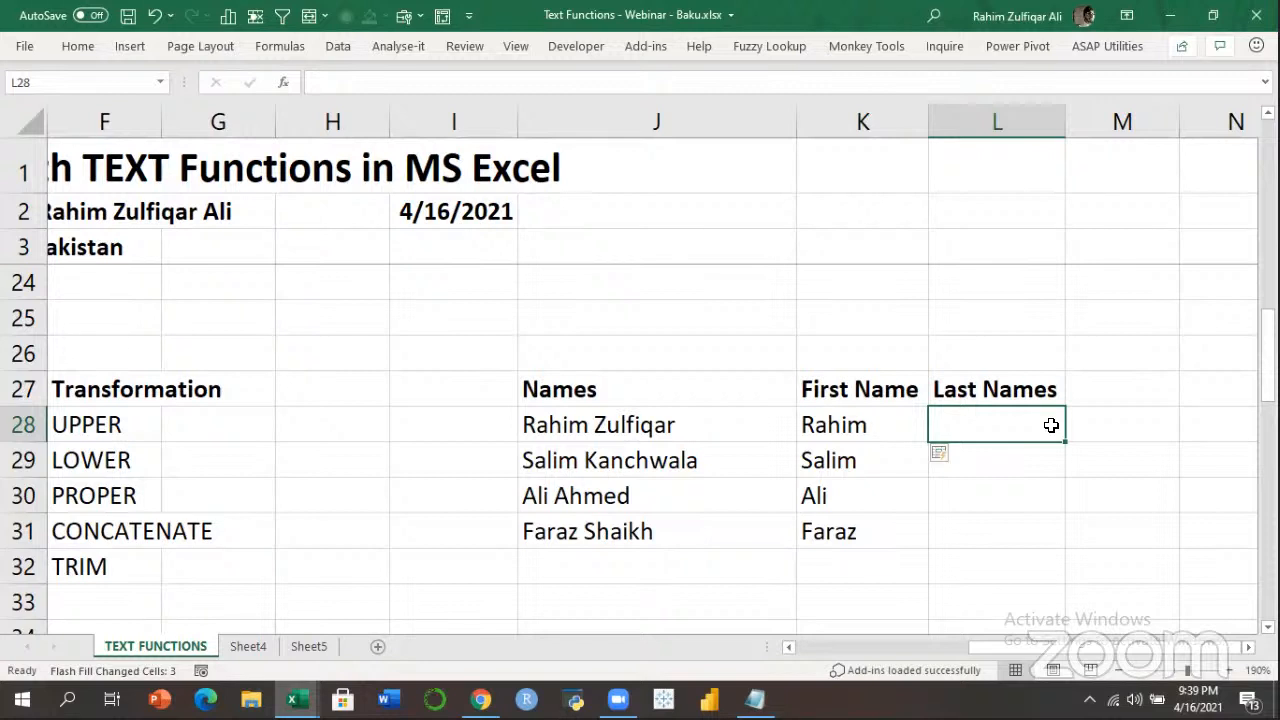
Type Zulfiqar in L28 and Flash Fill the last names down to L31.
{"action": "type", "text": "Zulfiqar"}
{"action": "key", "text": "Return"}
{"action": "left_click", "coordinate": [1051, 425]}
{"action": "key", "text": "shift+Down"}
{"action": "key", "text": "shift+Down"}
{"action": "key", "text": "shift+Down"}
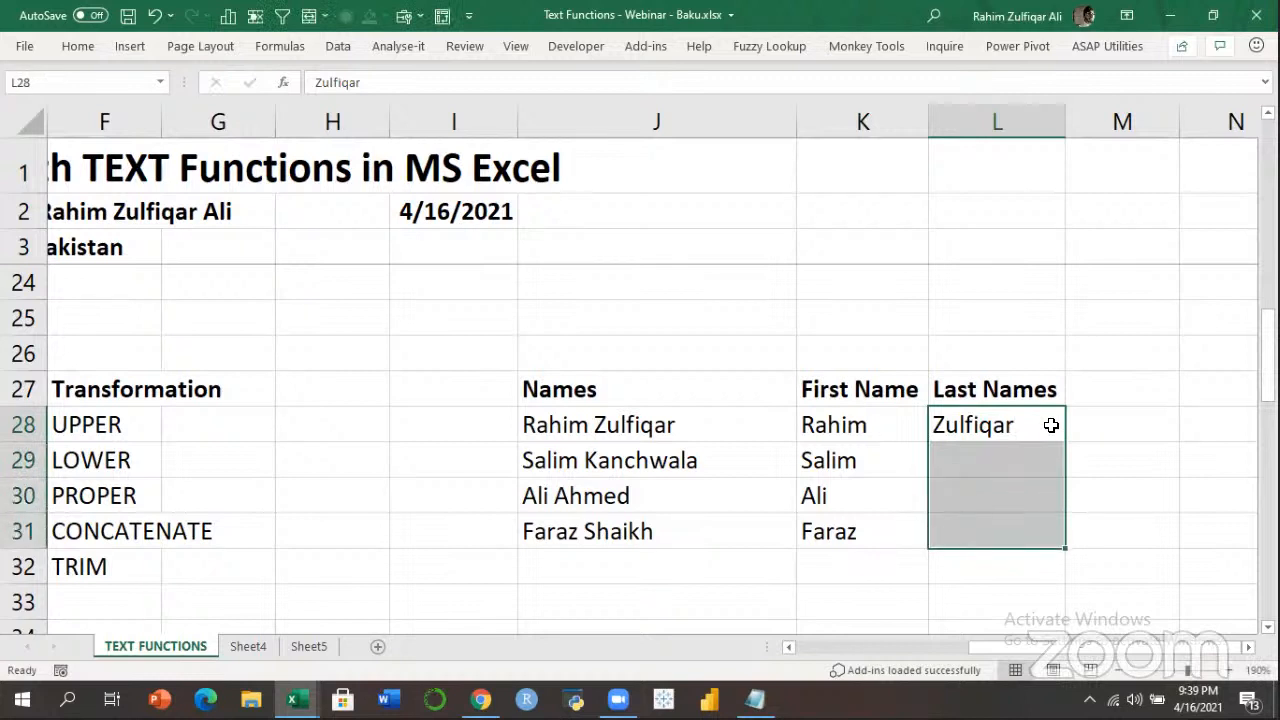
{"action": "left_click", "coordinate": [338, 46]}
{"action": "left_click", "coordinate": [762, 74]}
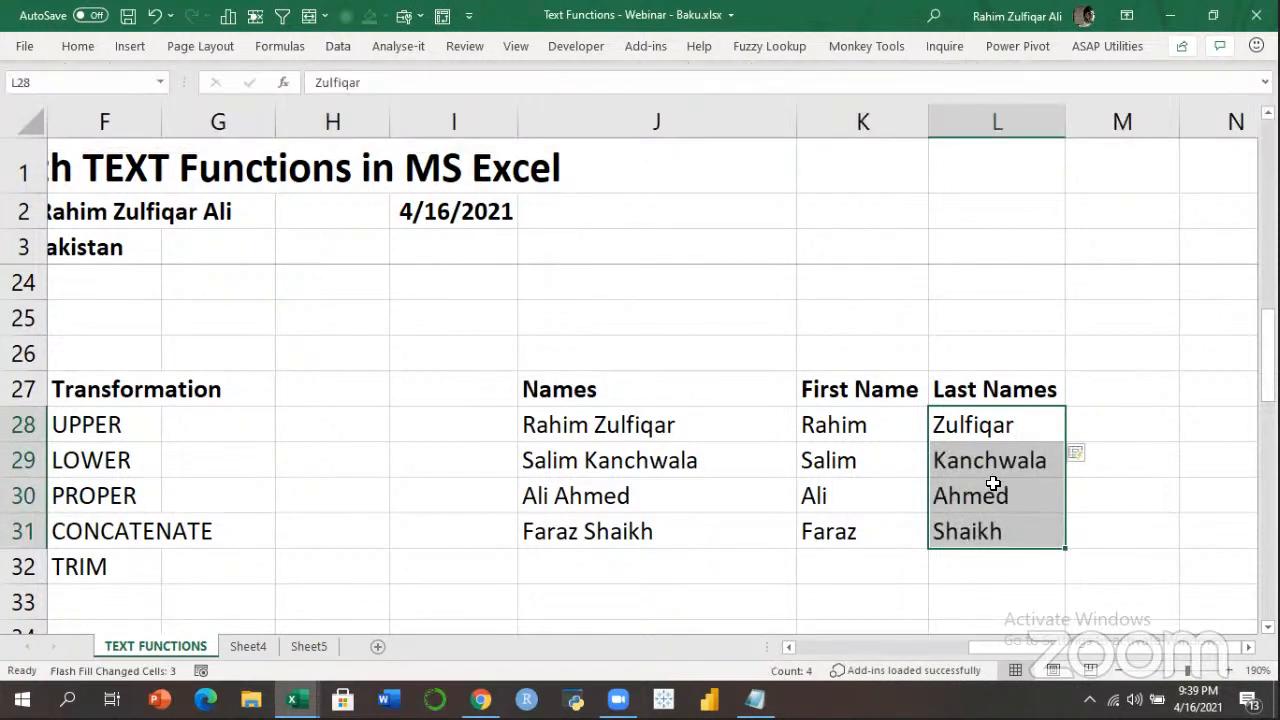
{"action": "left_click", "coordinate": [991, 488]}
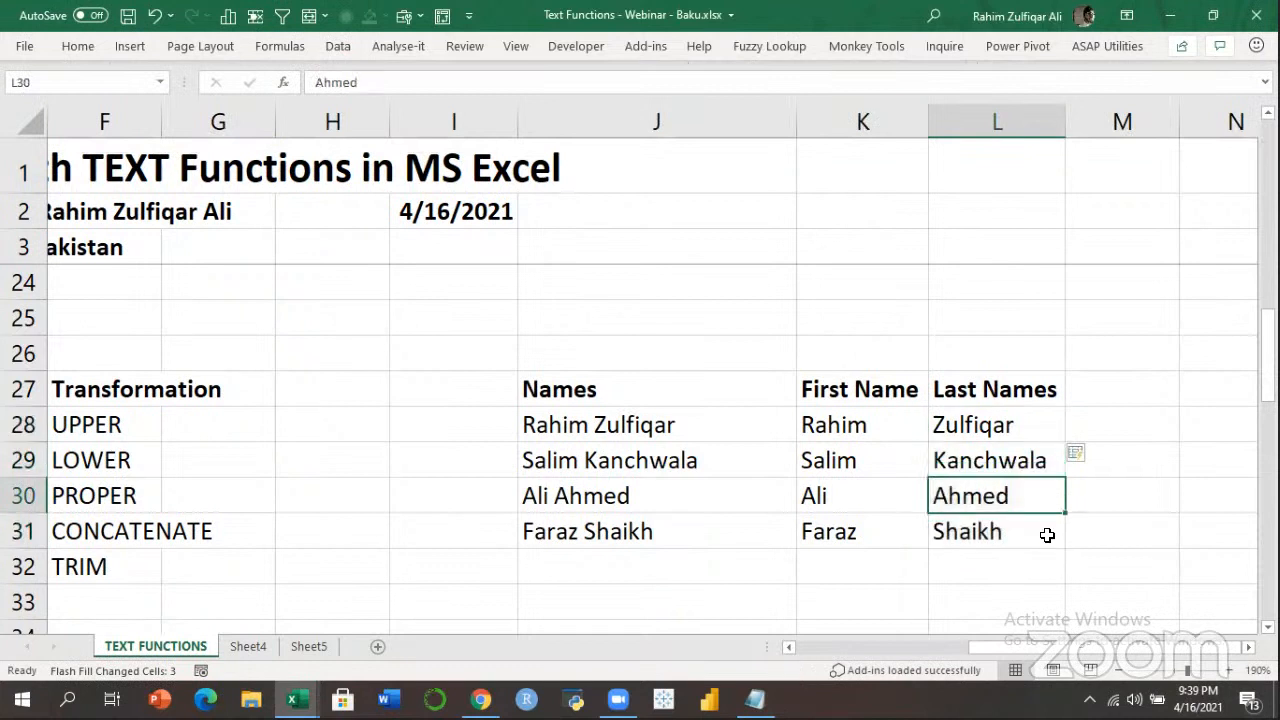
{"action": "left_click", "coordinate": [605, 422]}
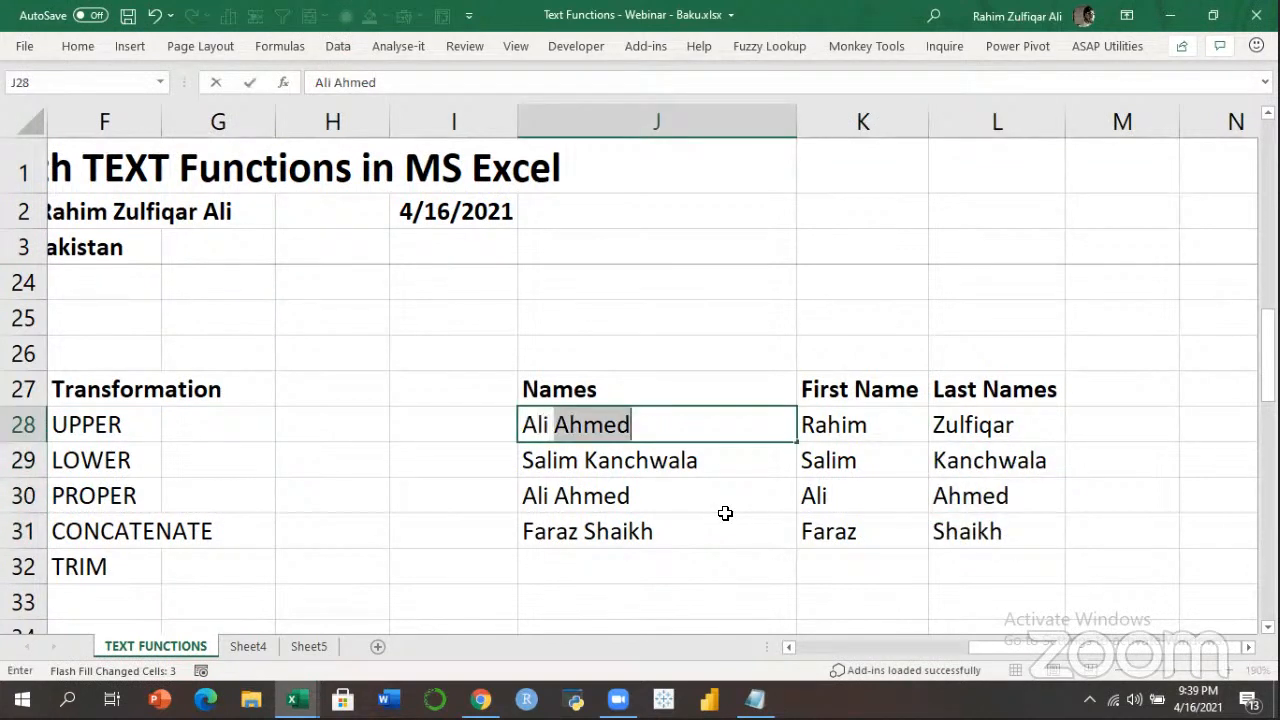
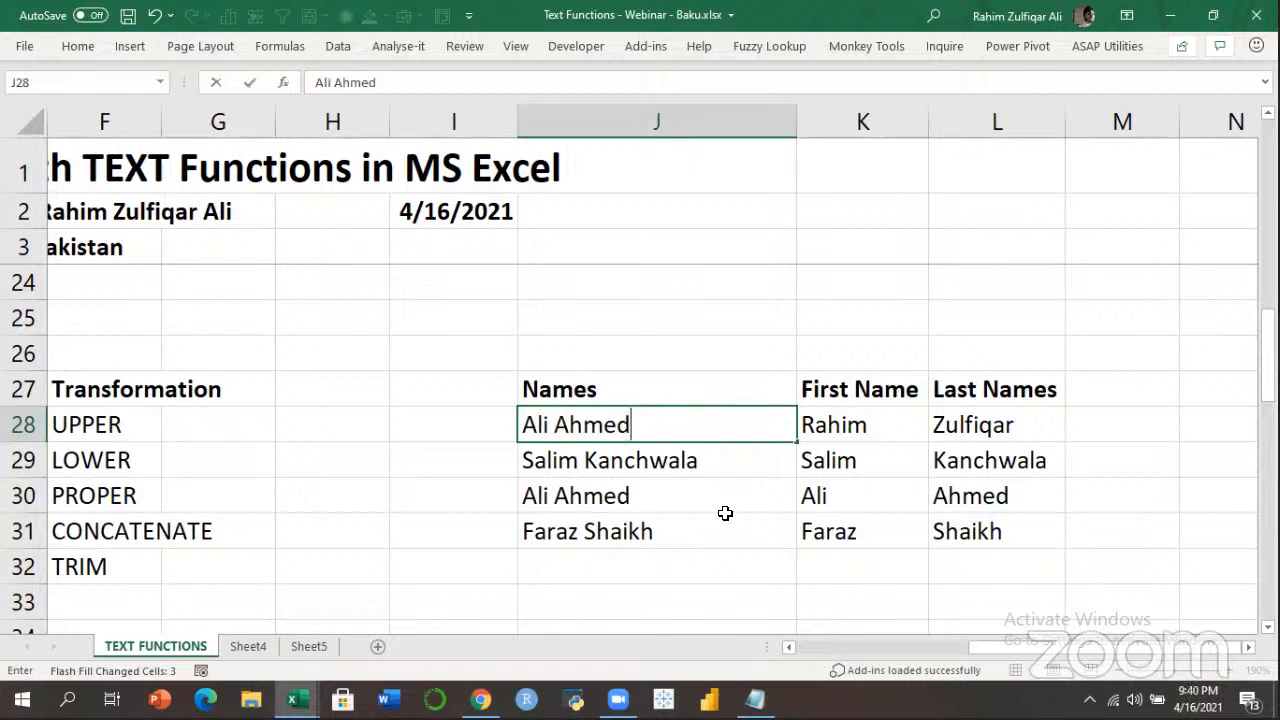
{"action": "key", "text": "Return"}
{"action": "key", "text": "Up"}
{"action": "key", "text": "Right"}
{"action": "key", "text": "shift+Right"}
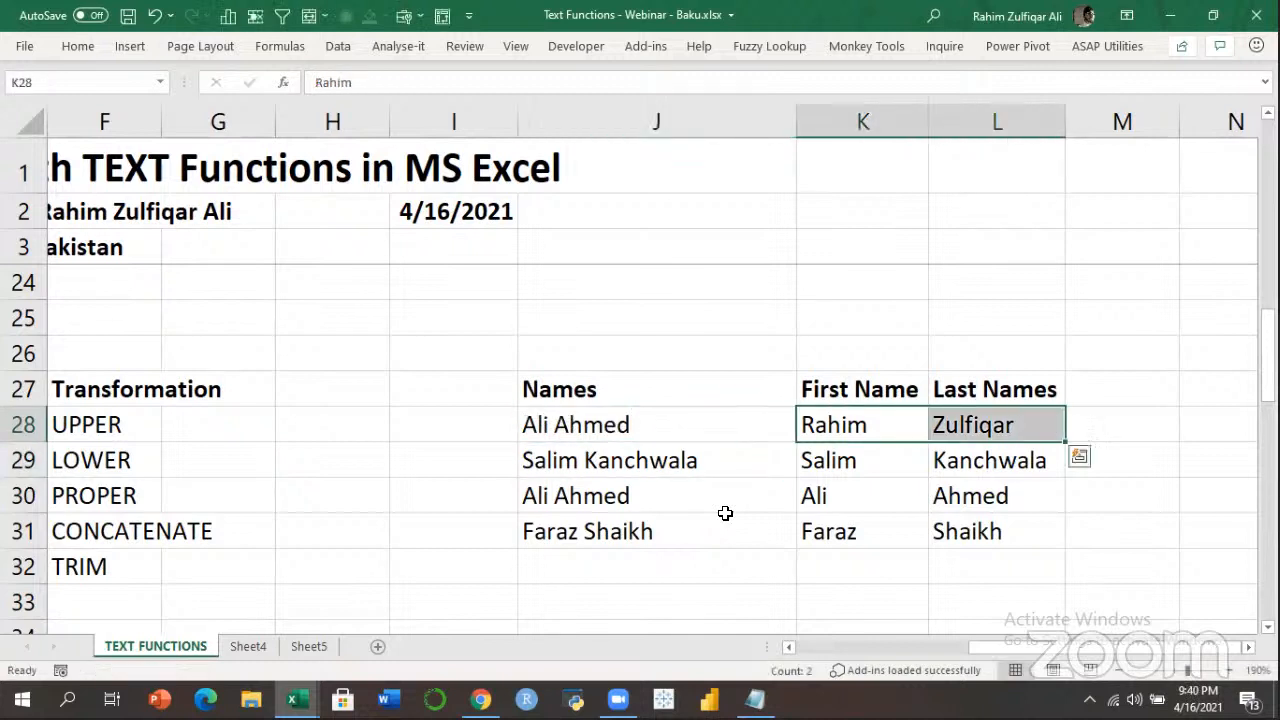
{"action": "key", "text": "Left"}
{"action": "key", "text": "Right"}
{"action": "key", "text": "ctrl+shift+Right"}
{"action": "key", "text": "ctrl+shift+Down"}
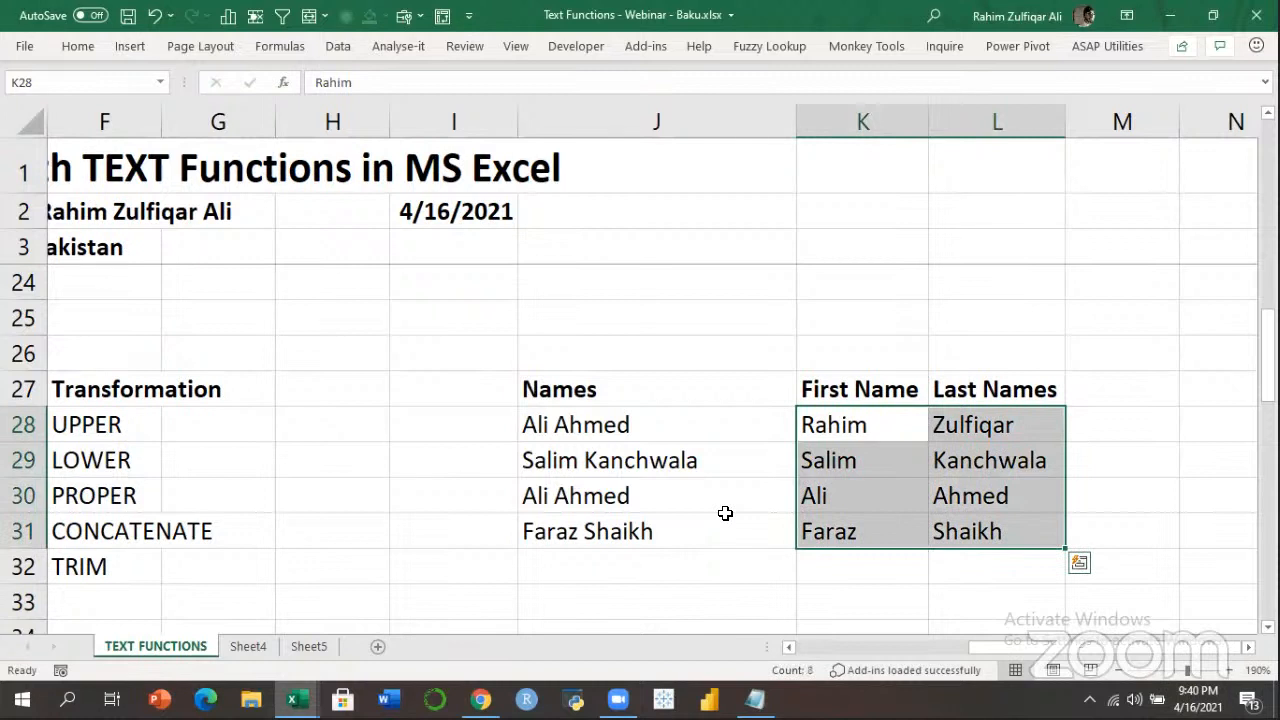
Undo the J28 change and clear the split names from K28:L31.
{"action": "key", "text": "ctrl+z"}
{"action": "key", "text": "Right"}
{"action": "key", "text": "ctrl+shift+Right"}
{"action": "key", "text": "ctrl+shift+Down"}
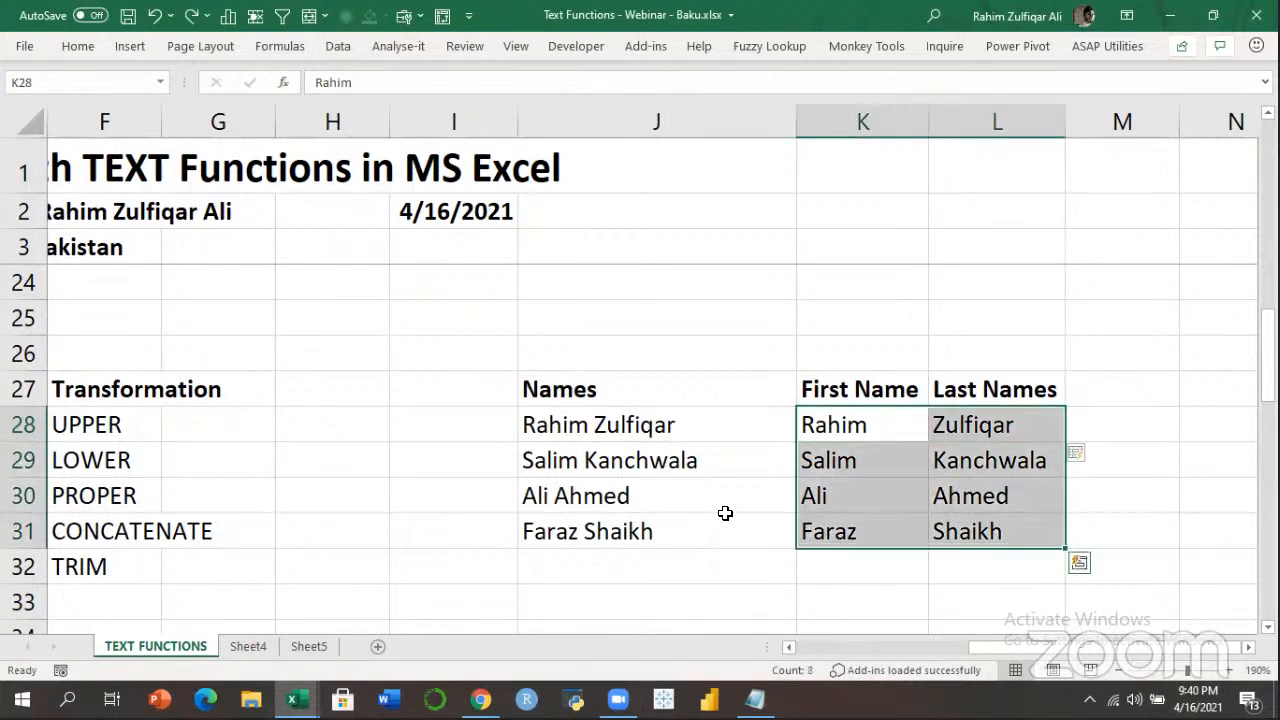
{"action": "key", "text": "Delete"}
{"action": "key", "text": "Left"}
{"action": "key", "text": "Right"}
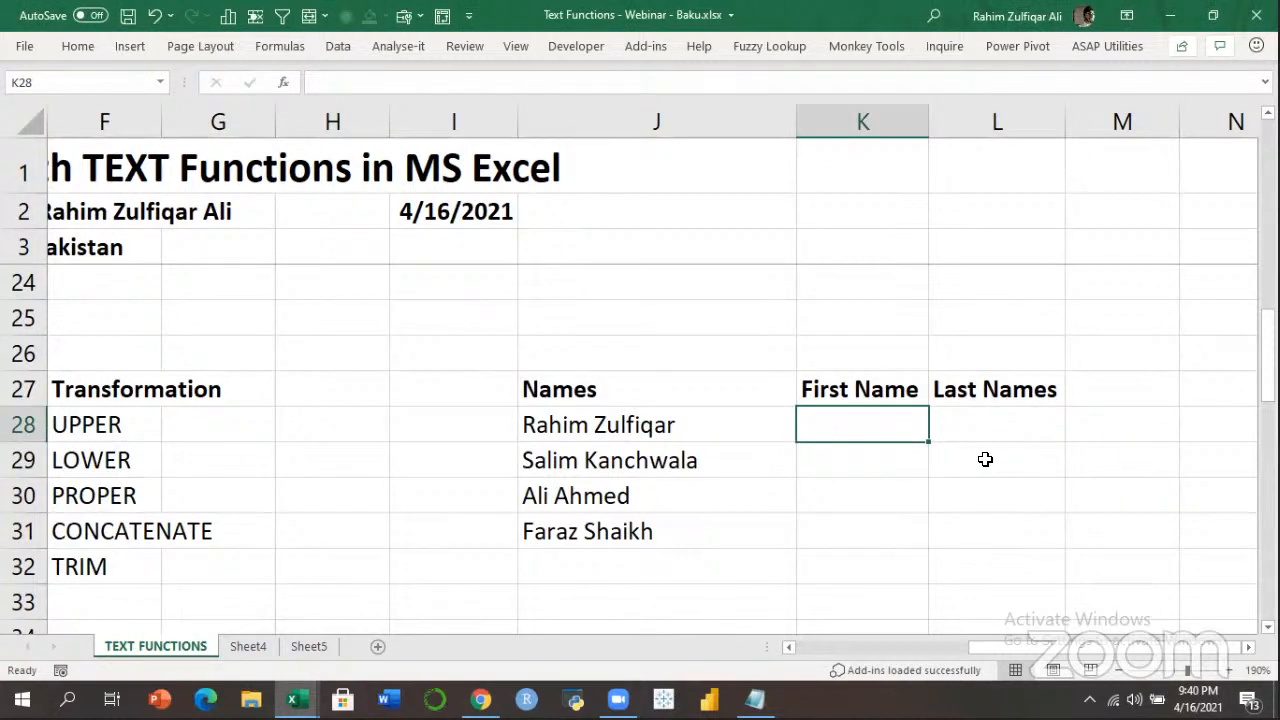
Enter =LEFT(J28,5) in K28 and fill it down to K31.
{"action": "type", "text": "="}
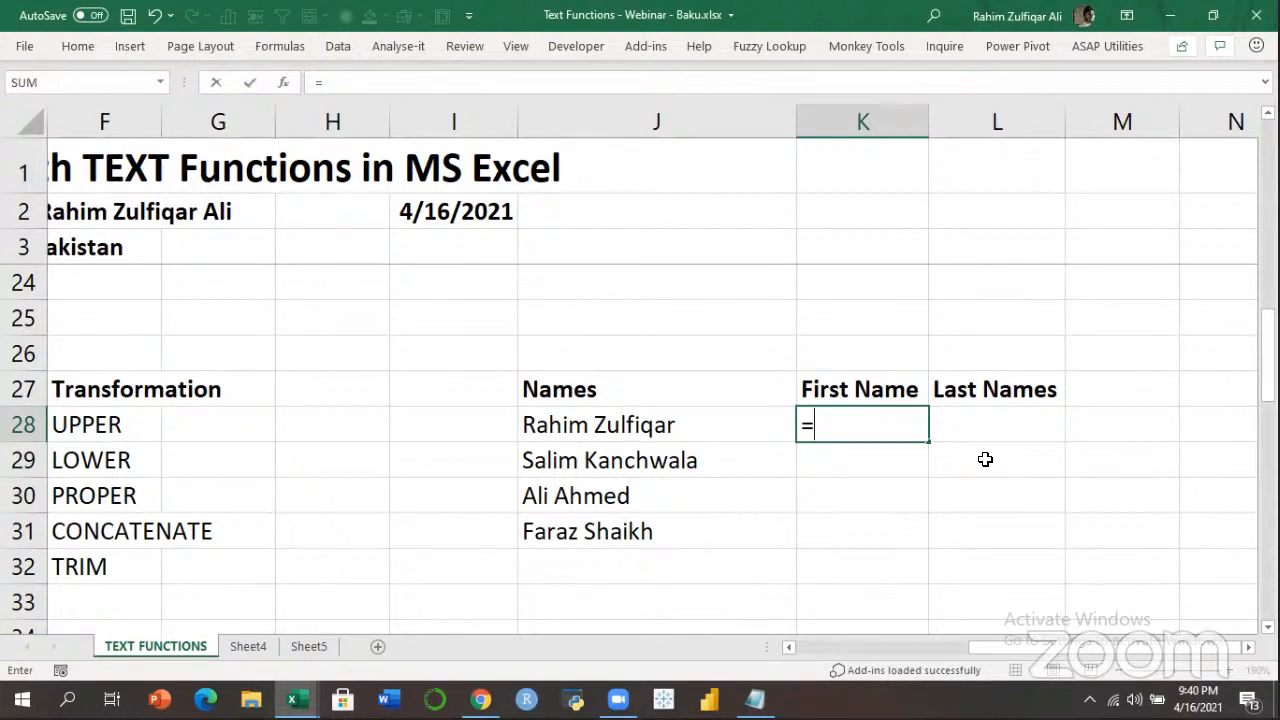
{"action": "type", "text": "left"}
{"action": "key", "text": "Tab"}
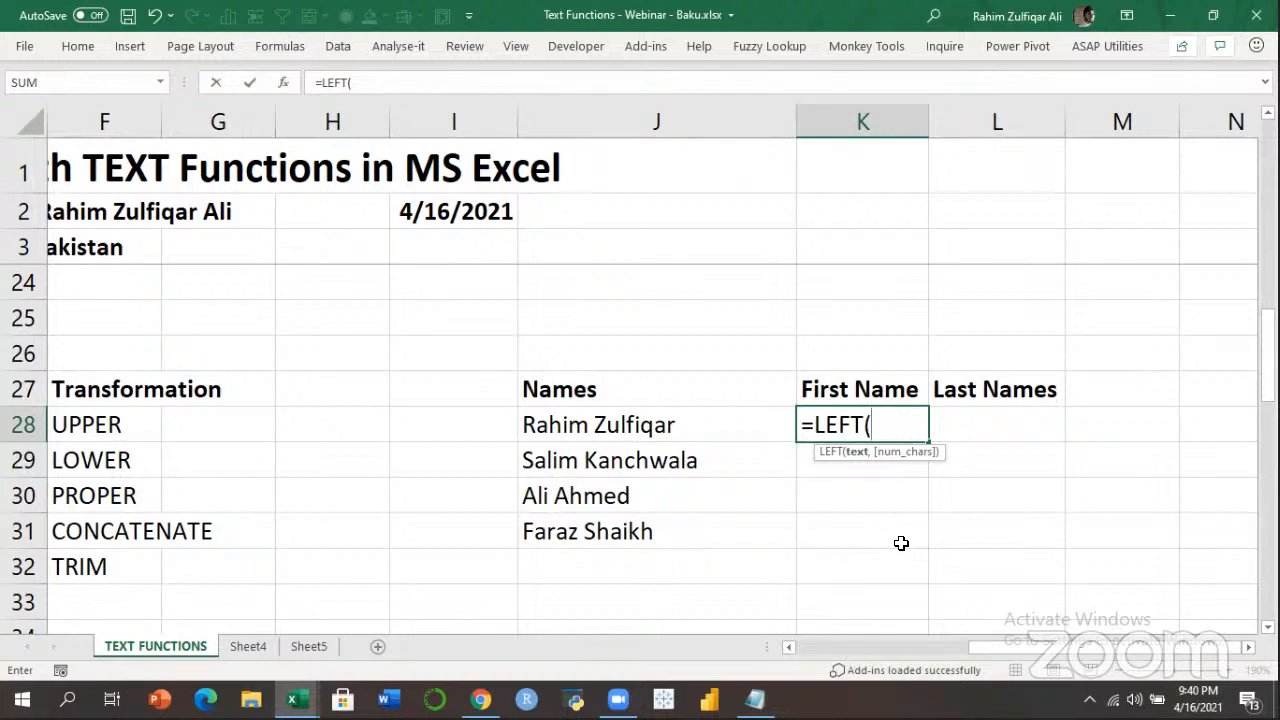
{"action": "key", "text": "Left"}
{"action": "type", "text": ","}
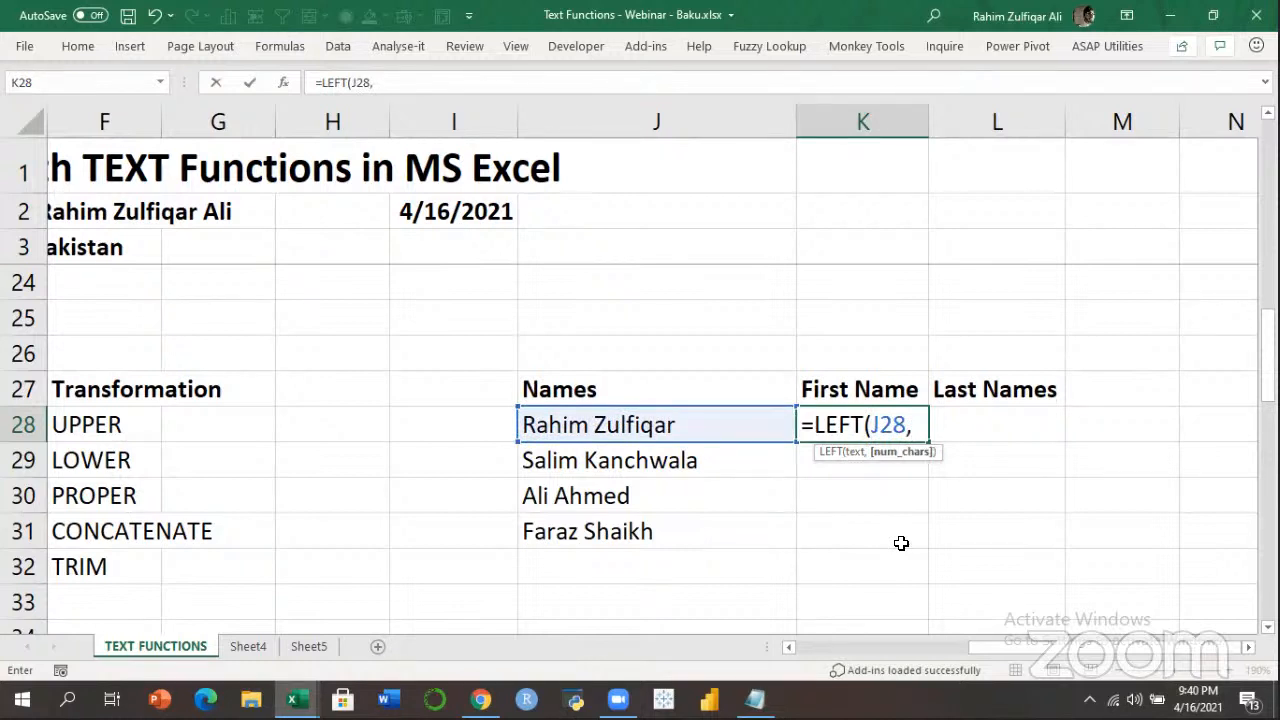
{"action": "type", "text": "5"}
{"action": "key", "text": "Return"}
{"action": "key", "text": "Up"}
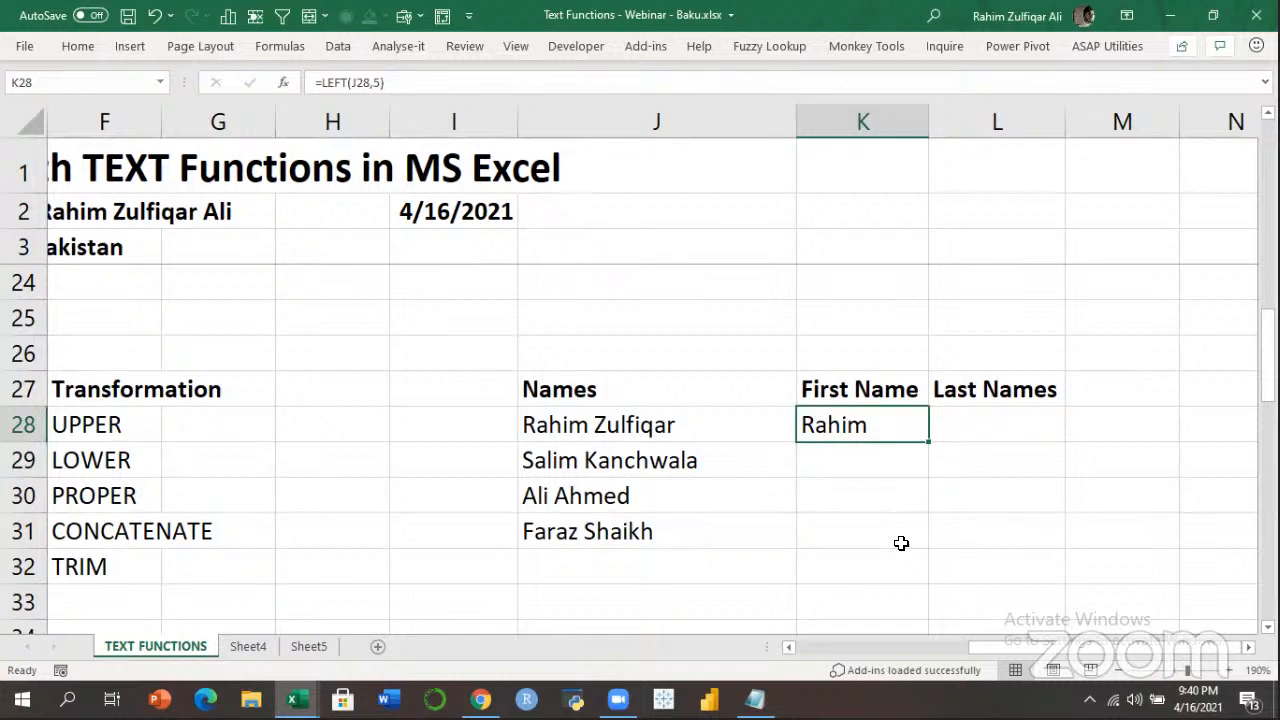
{"action": "key", "text": "shift+Down"}
{"action": "key", "text": "shift+Down"}
{"action": "key", "text": "shift+Down"}
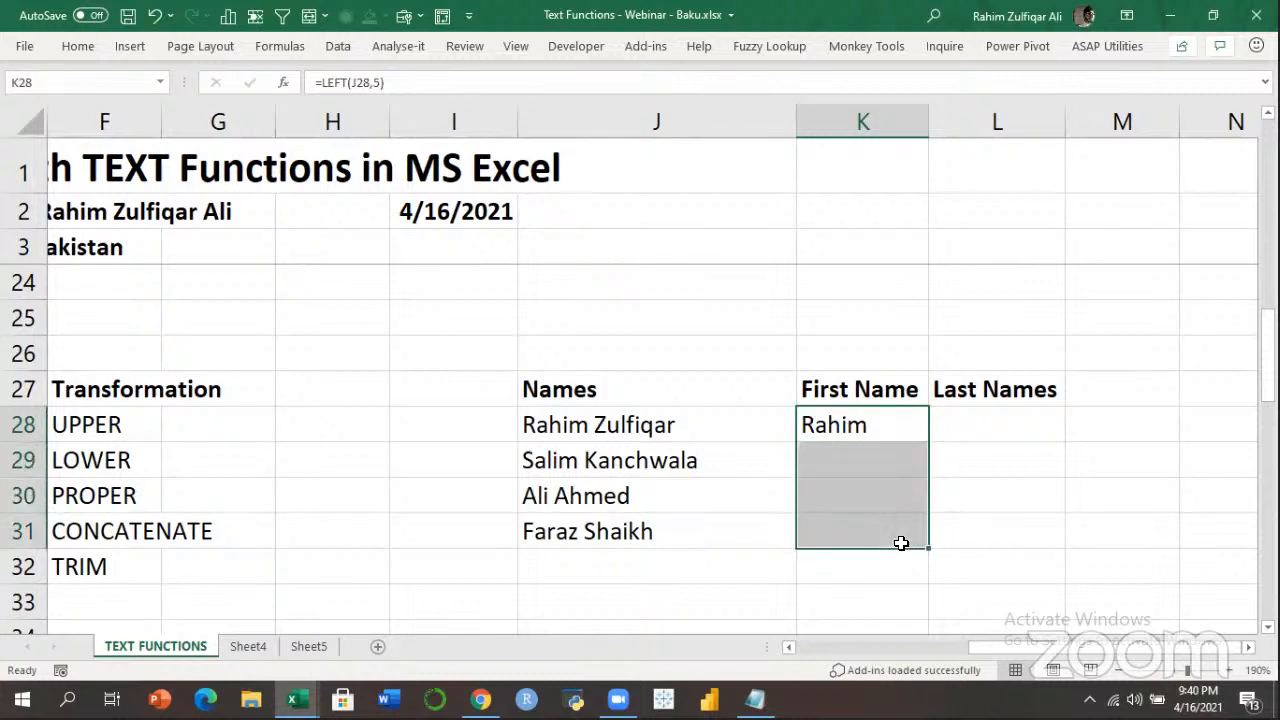
{"action": "key", "text": "ctrl+d"}
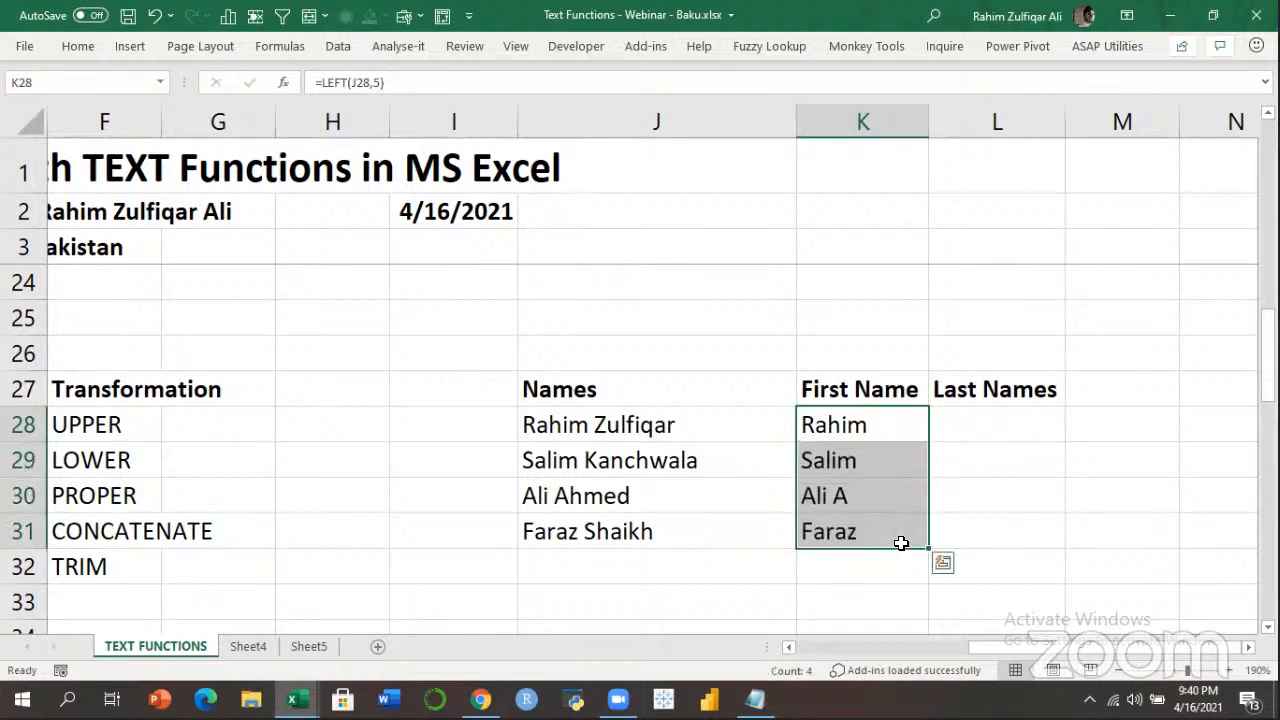
{"action": "key", "text": "Down"}
{"action": "key", "text": "Down"}
{"action": "key", "text": "Down"}
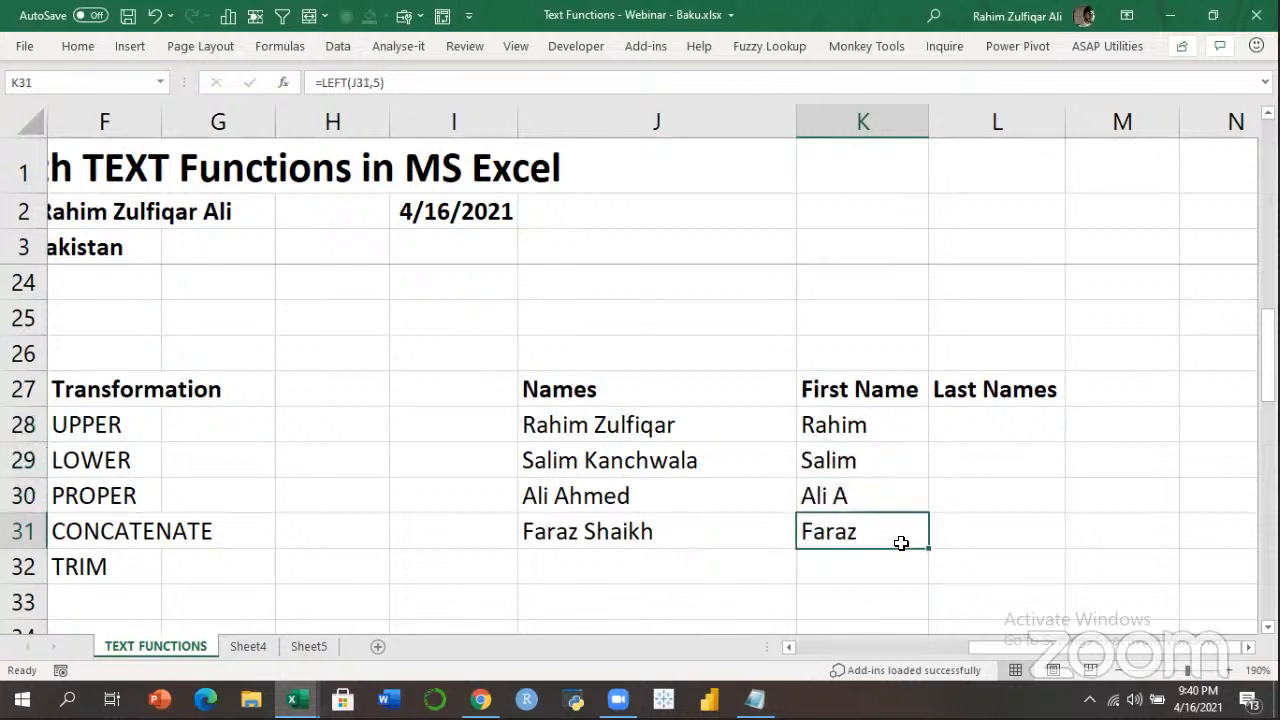
{"action": "key", "text": "Up"}
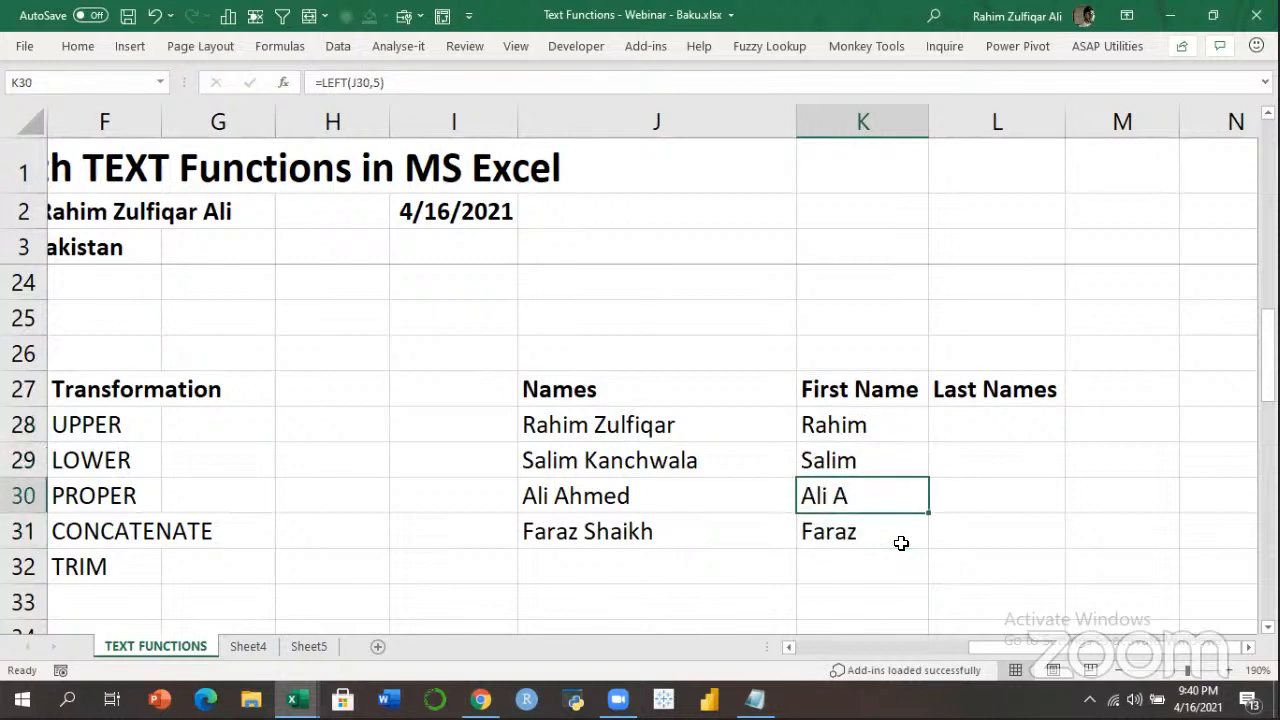
{"action": "key", "text": "Left"}
{"action": "key", "text": "Right"}
{"action": "key", "text": "F2"}
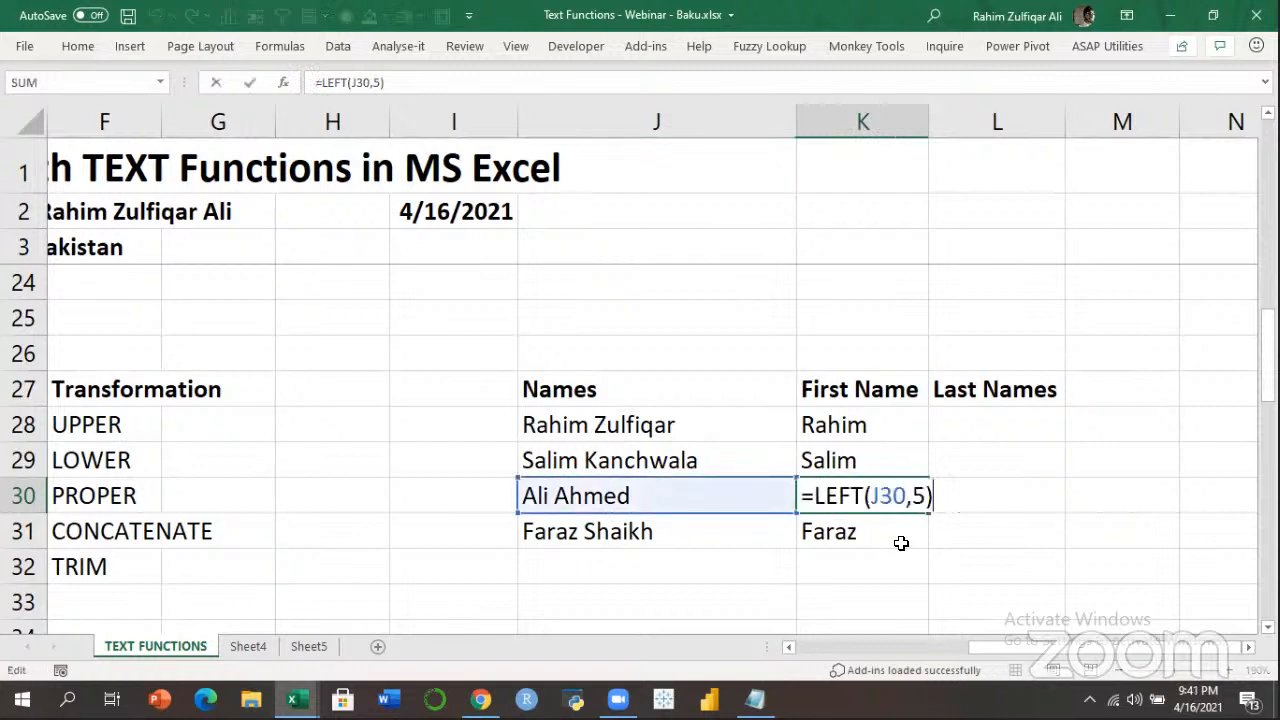
{"action": "key", "text": "Left"}
{"action": "key", "text": "shift+Left"}
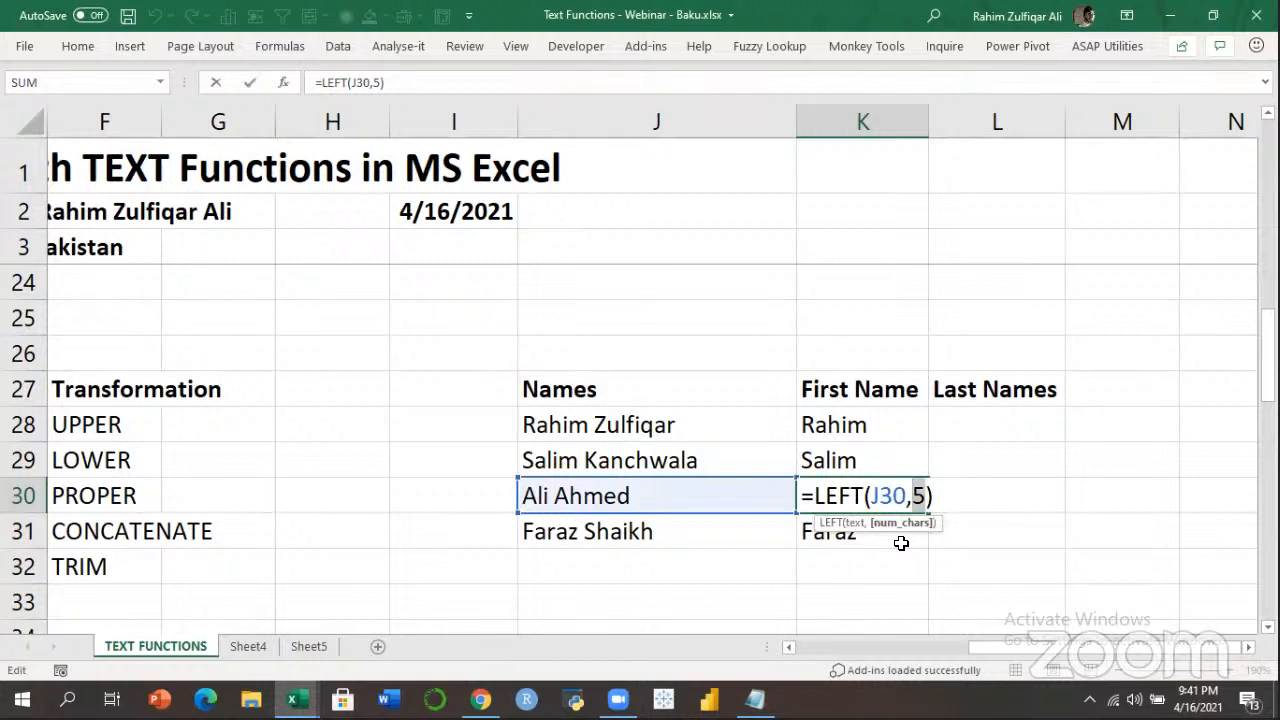
{"action": "type", "text": "3"}
{"action": "key", "text": "Return"}
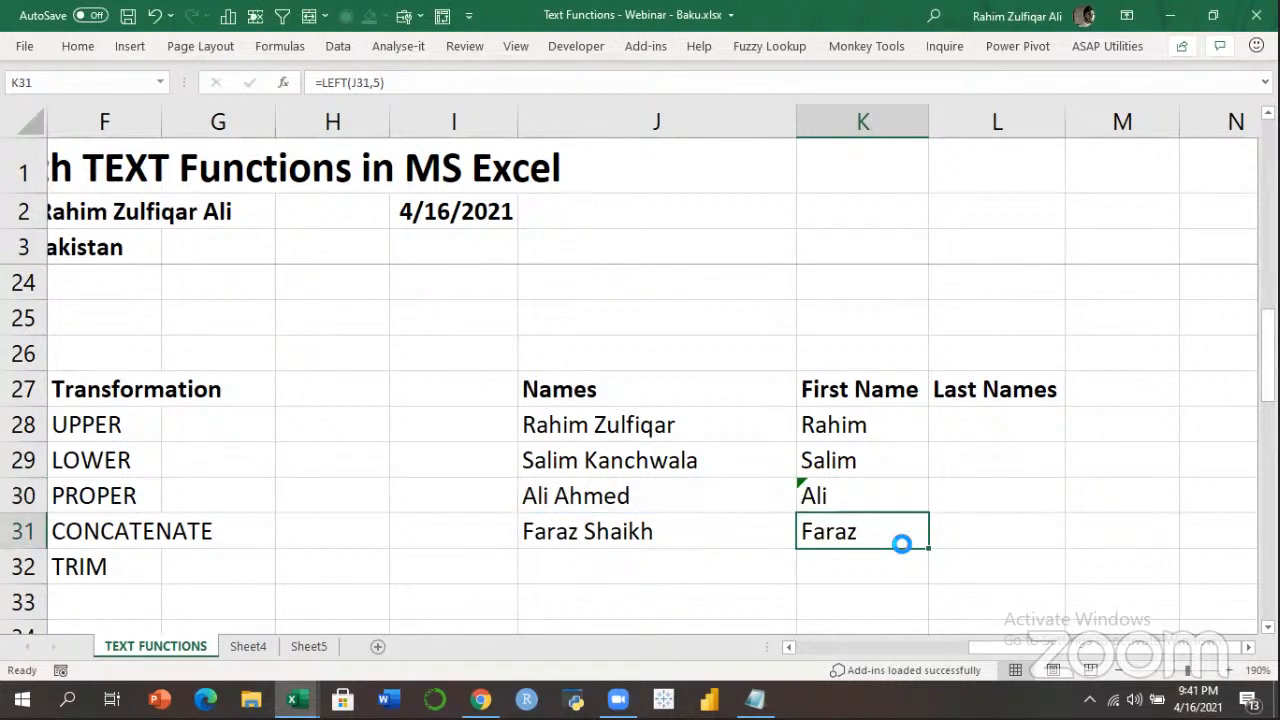
Check K28's character count of 5, then clear the first-name results in K28:K31.
{"action": "key", "text": "Up"}
{"action": "key", "text": "Up"}
{"action": "key", "text": "Up"}
{"action": "key", "text": "Left"}
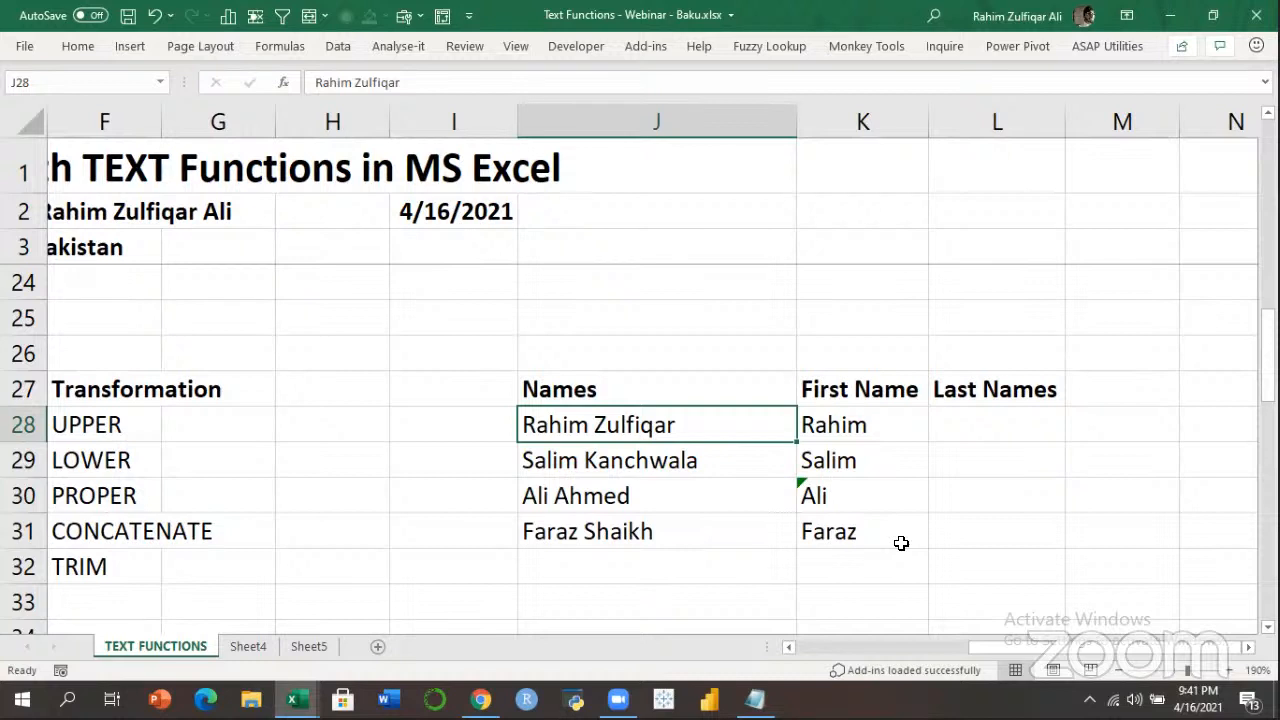
{"action": "key", "text": "Right"}
{"action": "key", "text": "F2"}
{"action": "key", "text": "Left"}
{"action": "key", "text": "Left"}
{"action": "key", "text": "Right"}
{"action": "key", "text": "shift+Left"}
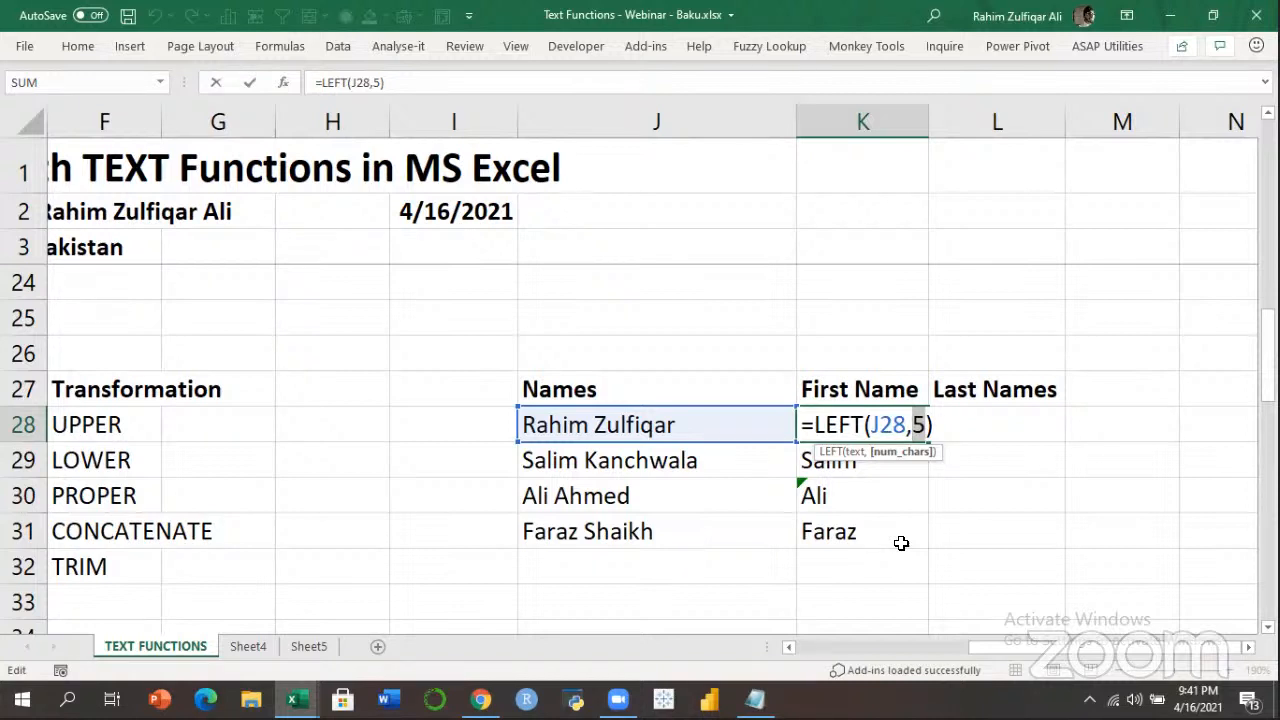
{"action": "key", "text": "ctrl+Return"}
{"action": "left_click", "coordinate": [901, 543], "text": "shift"}
{"action": "key", "text": "Delete"}
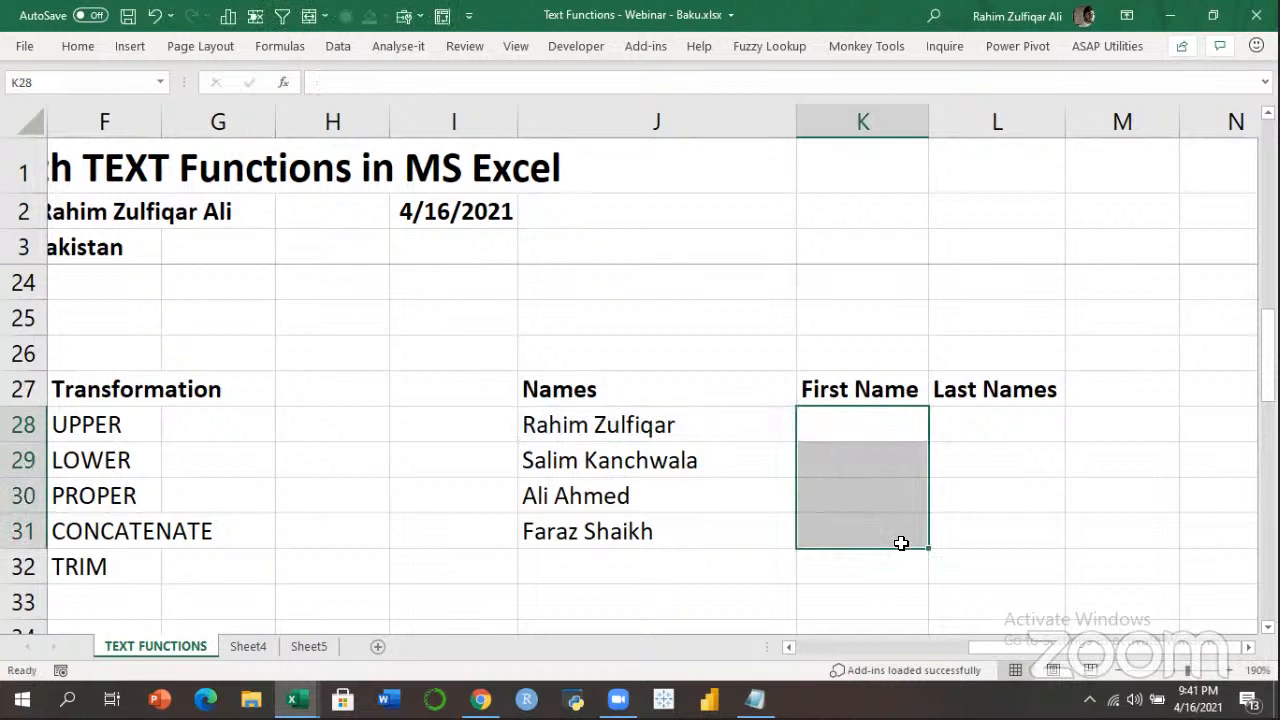
Add a bold Search heading in G27 beside Transformation.
{"action": "key", "text": "Left"}
{"action": "key", "text": "Left"}
{"action": "key", "text": "Left"}
{"action": "key", "text": "Left"}
{"action": "key", "text": "Left"}
{"action": "key", "text": "Left"}
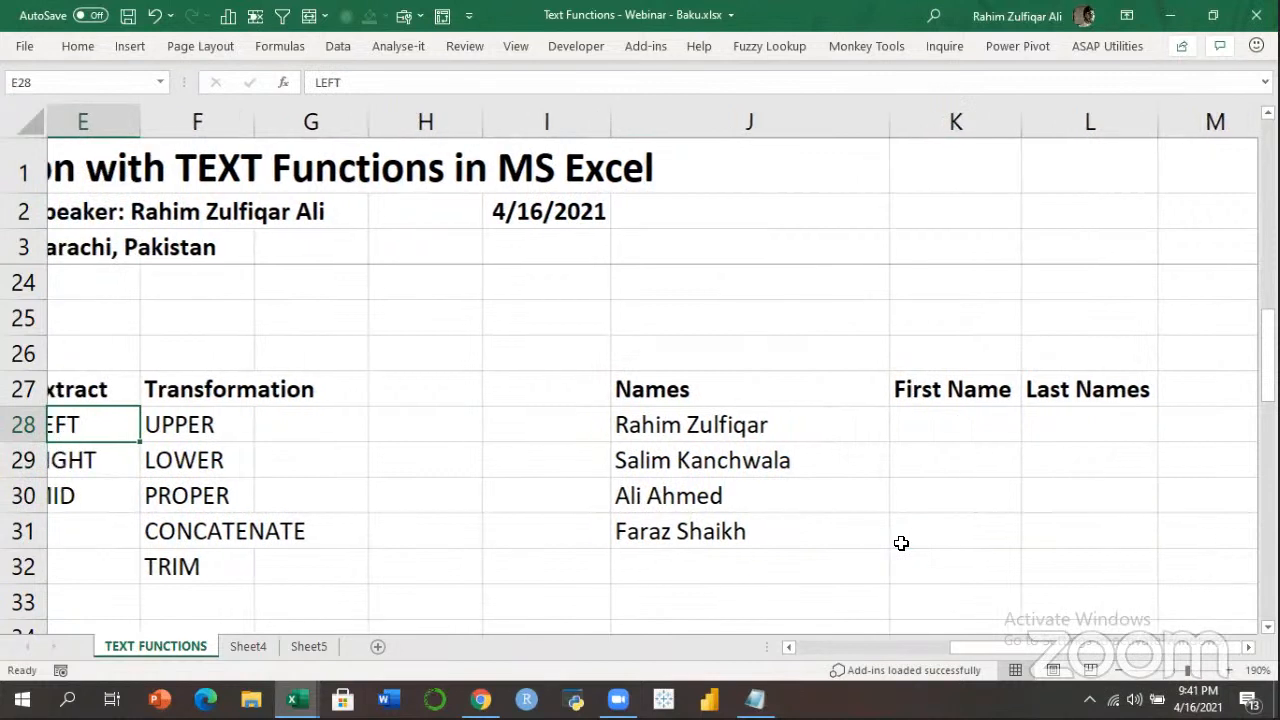
{"action": "key", "text": "Left"}
{"action": "key", "text": "Right"}
{"action": "key", "text": "Right"}
{"action": "key", "text": "Down"}
{"action": "key", "text": "Down"}
{"action": "key", "text": "Down"}
{"action": "key", "text": "Down"}
{"action": "key", "text": "Down"}
{"action": "key", "text": "Down"}
{"action": "key", "text": "Down"}
{"action": "key", "text": "Up"}
{"action": "key", "text": "Up"}
{"action": "key", "text": "Up"}
{"action": "key", "text": "Up"}
{"action": "key", "text": "Up"}
{"action": "key", "text": "Up"}
{"action": "key", "text": "Up"}
{"action": "key", "text": "Up"}
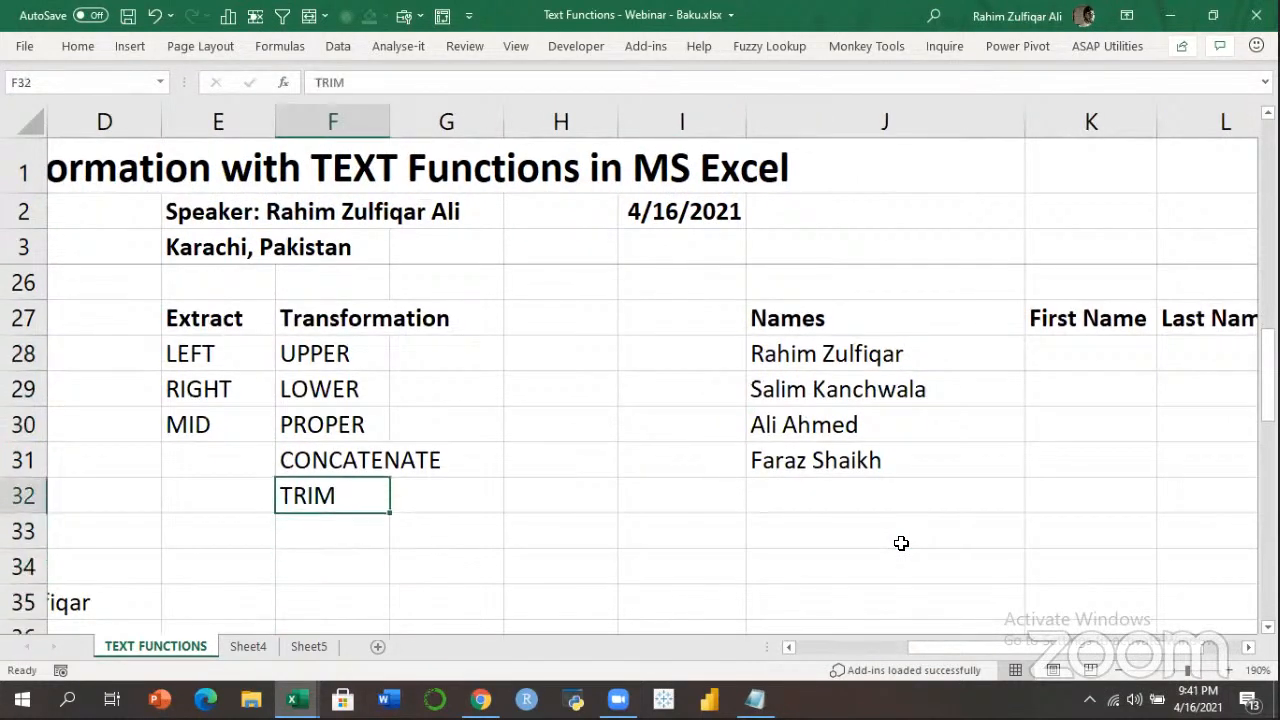
{"action": "key", "text": "Right"}
{"action": "type", "text": "Search"}
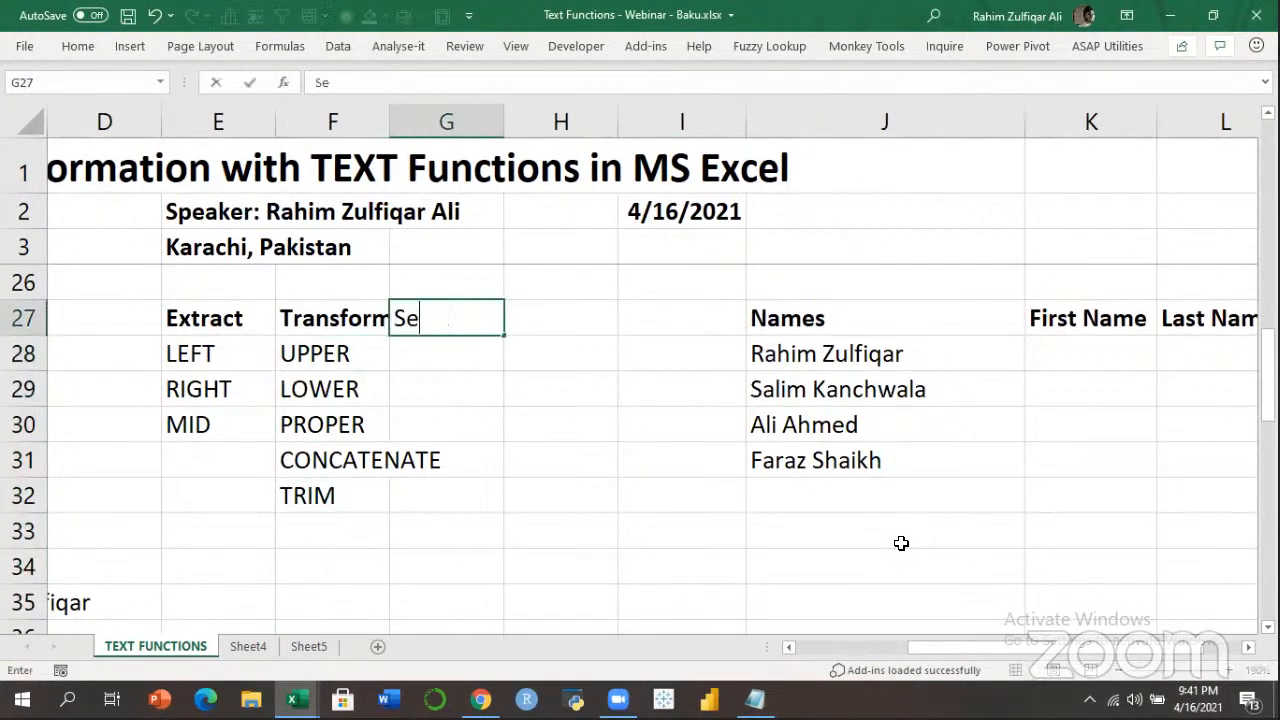
{"action": "key", "text": "ctrl+b"}
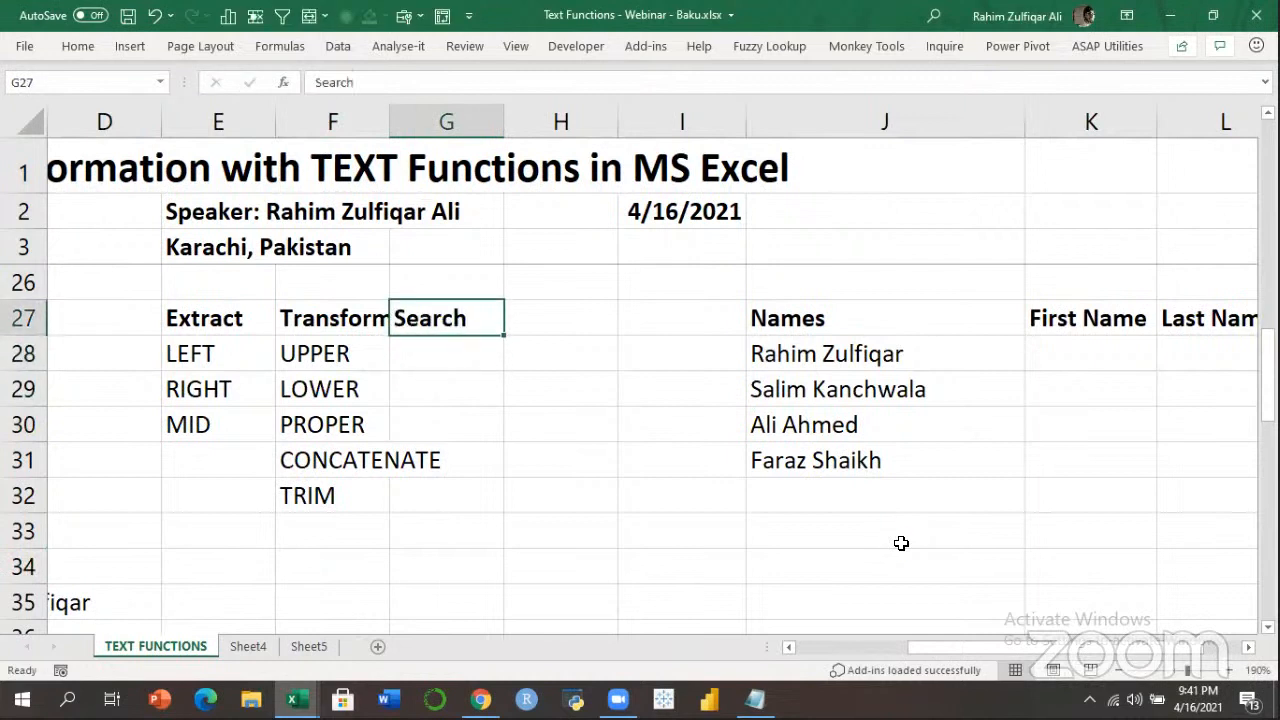
List FIND in G28 and SEARCH in G29 under the Search heading.
{"action": "key", "text": "Down"}
{"action": "type", "text": "FIND"}
{"action": "key", "text": "Return"}
{"action": "type", "text": "SERACH"}
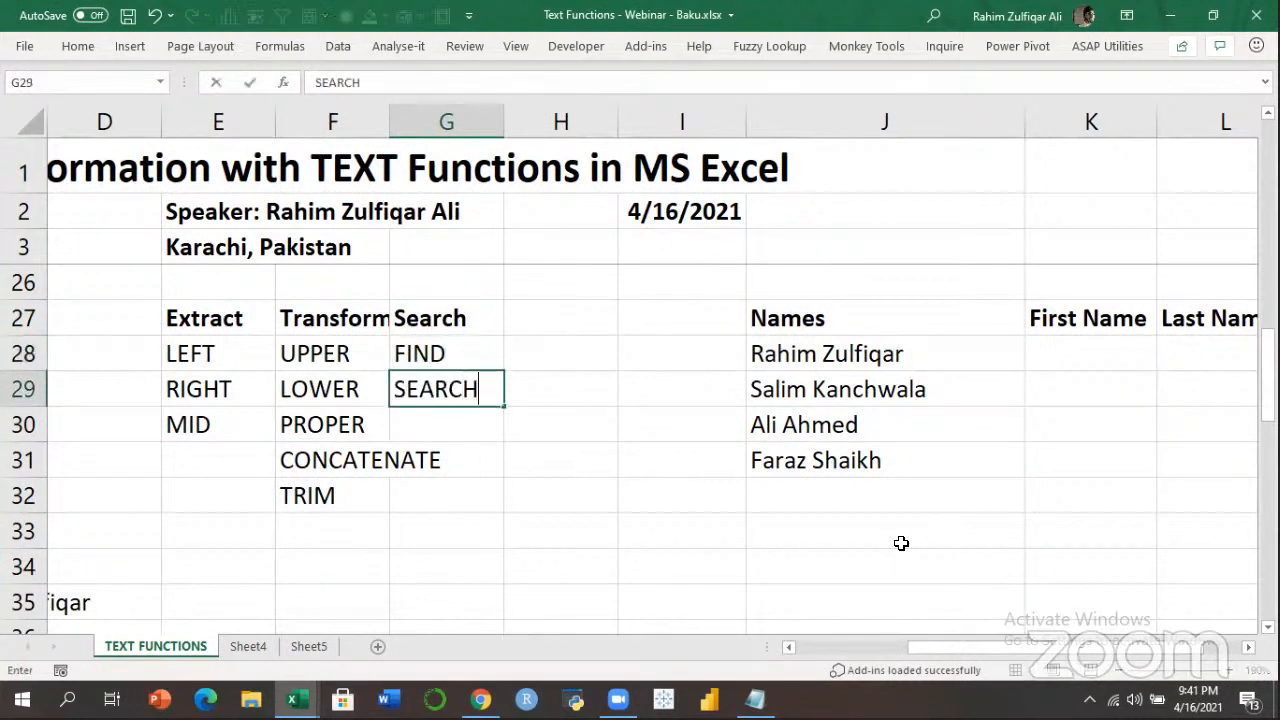
{"action": "key", "text": "Return"}
{"action": "key", "text": "Up"}
{"action": "key", "text": "Up"}
{"action": "key", "text": "Down"}
{"action": "key", "text": "Up"}
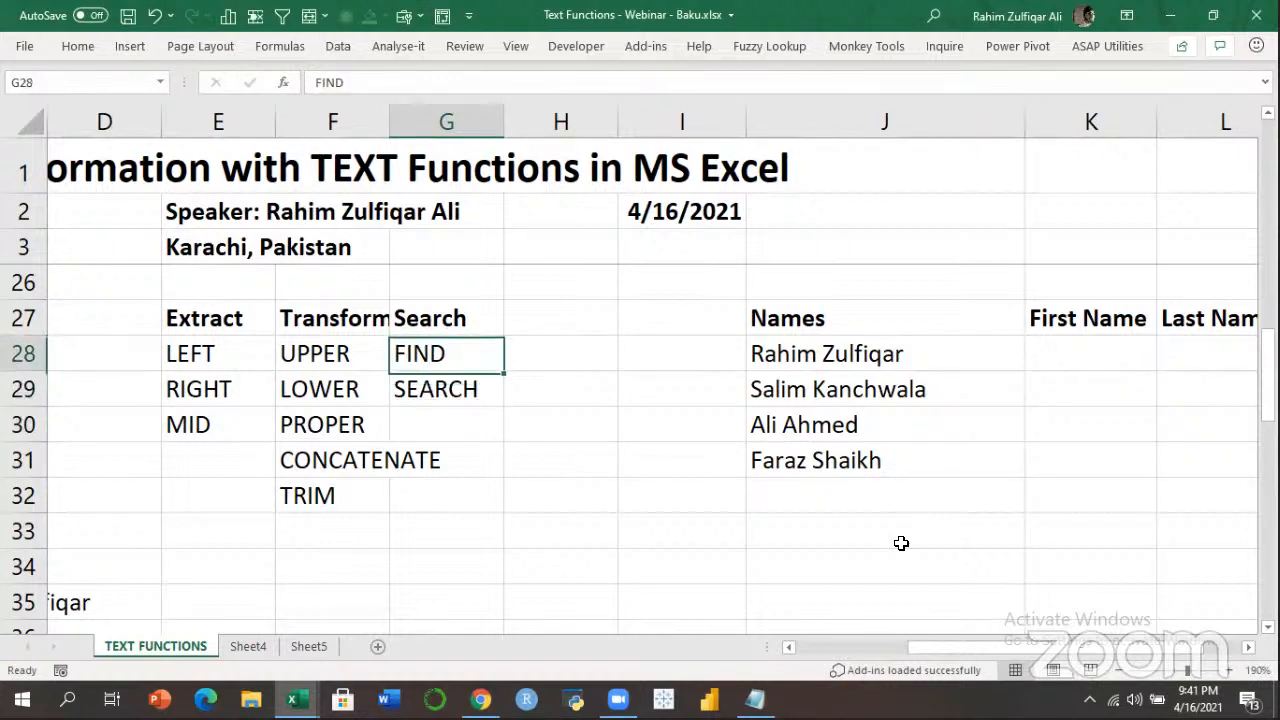
{"action": "key", "text": "Up"}
{"action": "key", "text": "Down"}
{"action": "key", "text": "Down"}
{"action": "key", "text": "Up"}
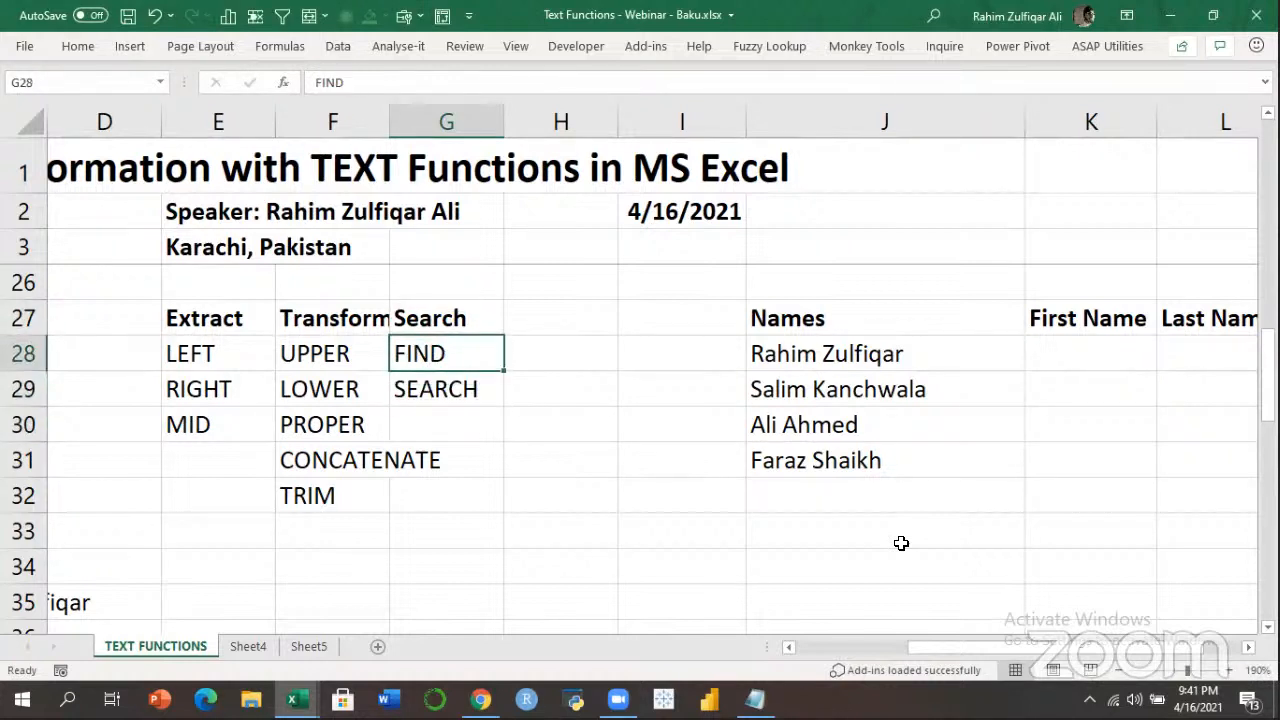
{"action": "key", "text": "Down"}
{"action": "key", "text": "Right"}
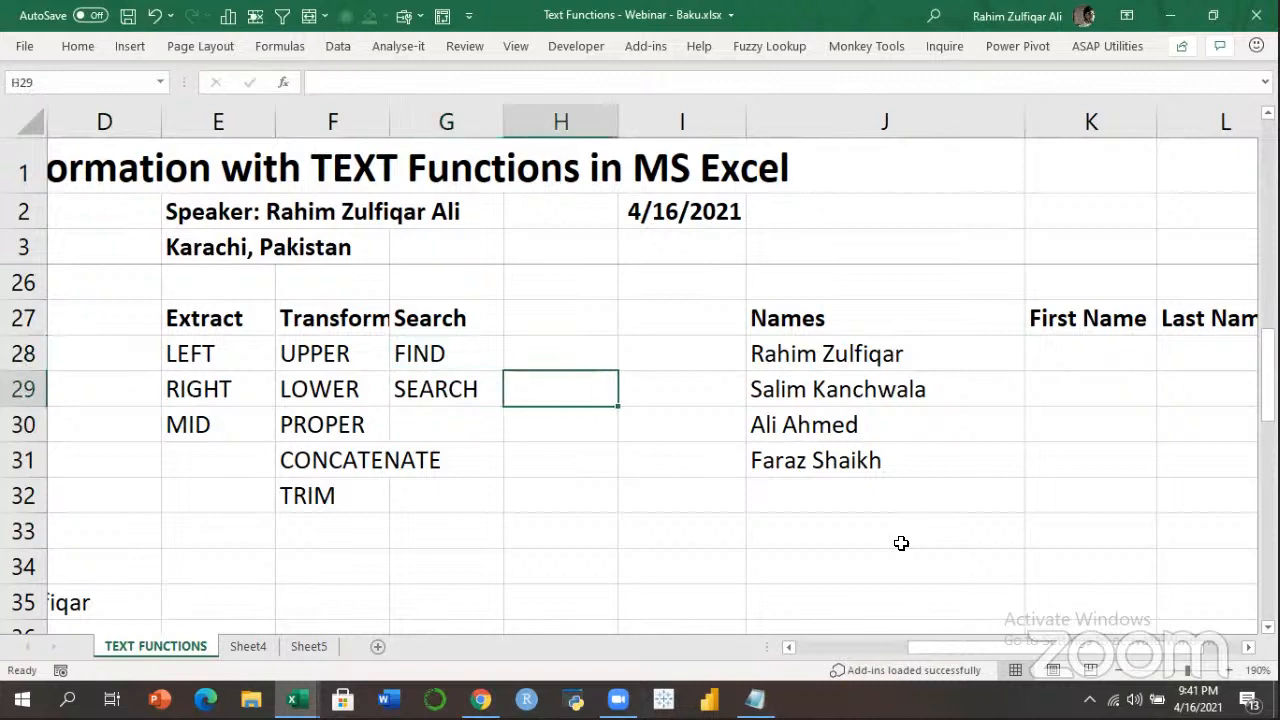
{"action": "key", "text": "Right"}
{"action": "key", "text": "Right"}
{"action": "key", "text": "Right"}
{"action": "key", "text": "Right"}
{"action": "key", "text": "Right"}
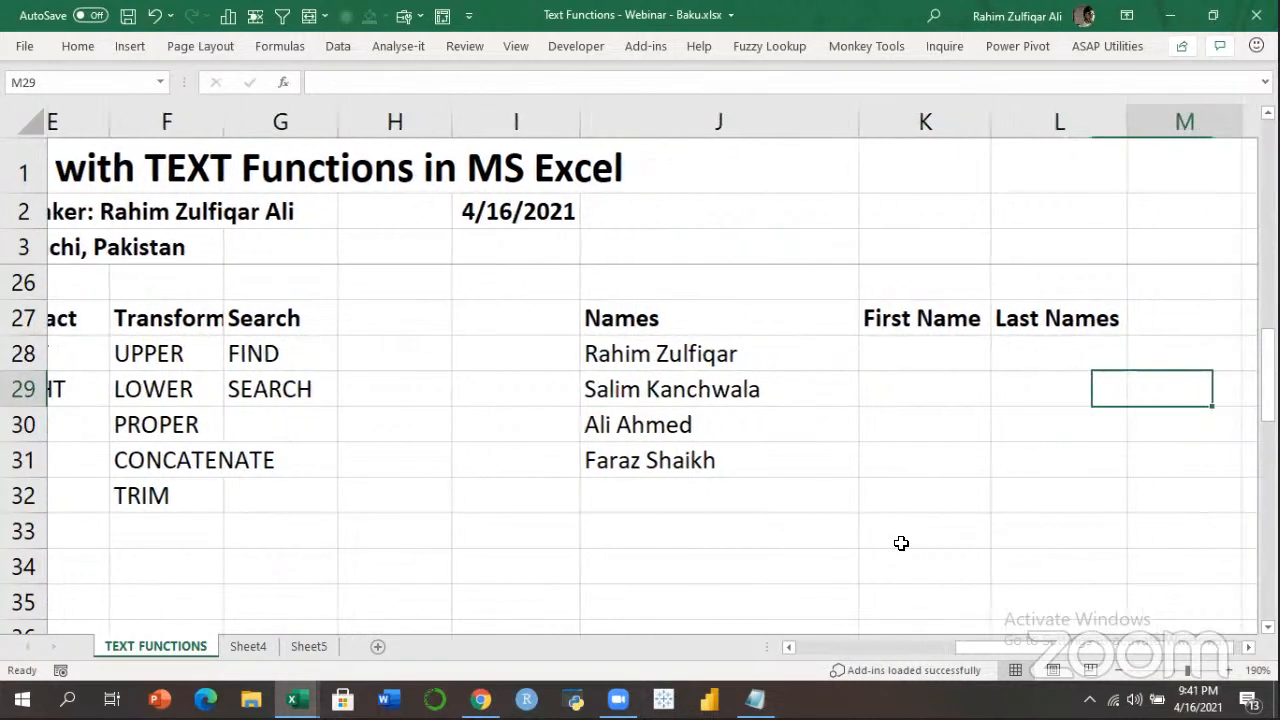
{"action": "key", "text": "Left"}
{"action": "key", "text": "Left"}
{"action": "key", "text": "Up"}
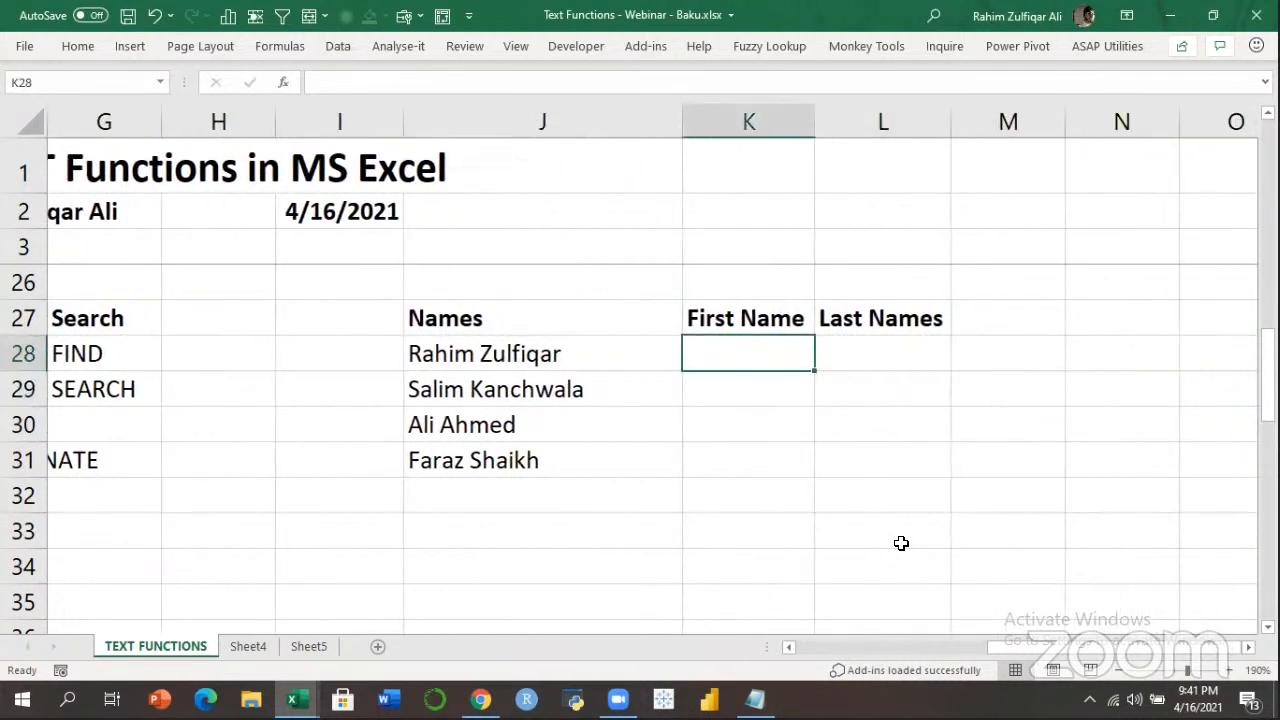
{"action": "type", "text": "=lef"}
{"action": "key", "text": "Tab"}
{"action": "key", "text": "Left"}
{"action": "type", "text": ","}
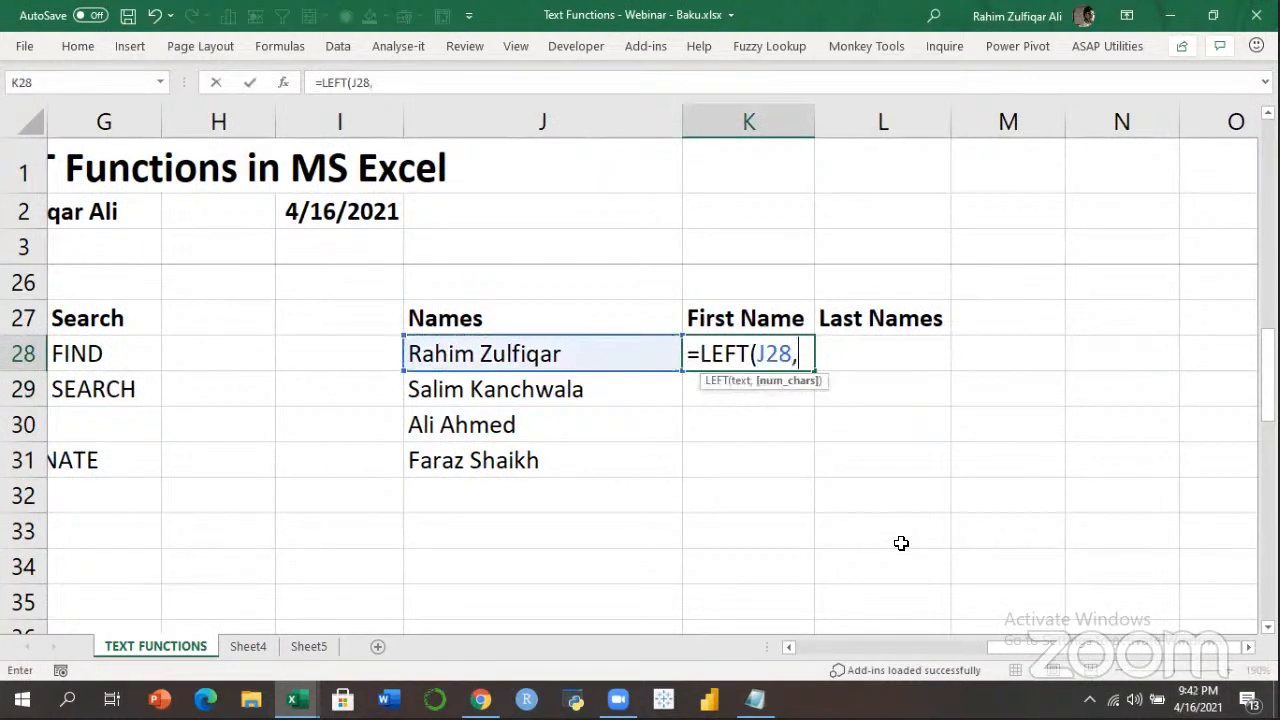
{"action": "type", "text": "5"}
{"action": "key", "text": "BackSpace"}
{"action": "type", "text": "3"}
{"action": "key", "text": "BackSpace"}
{"action": "type", "text": "f"}
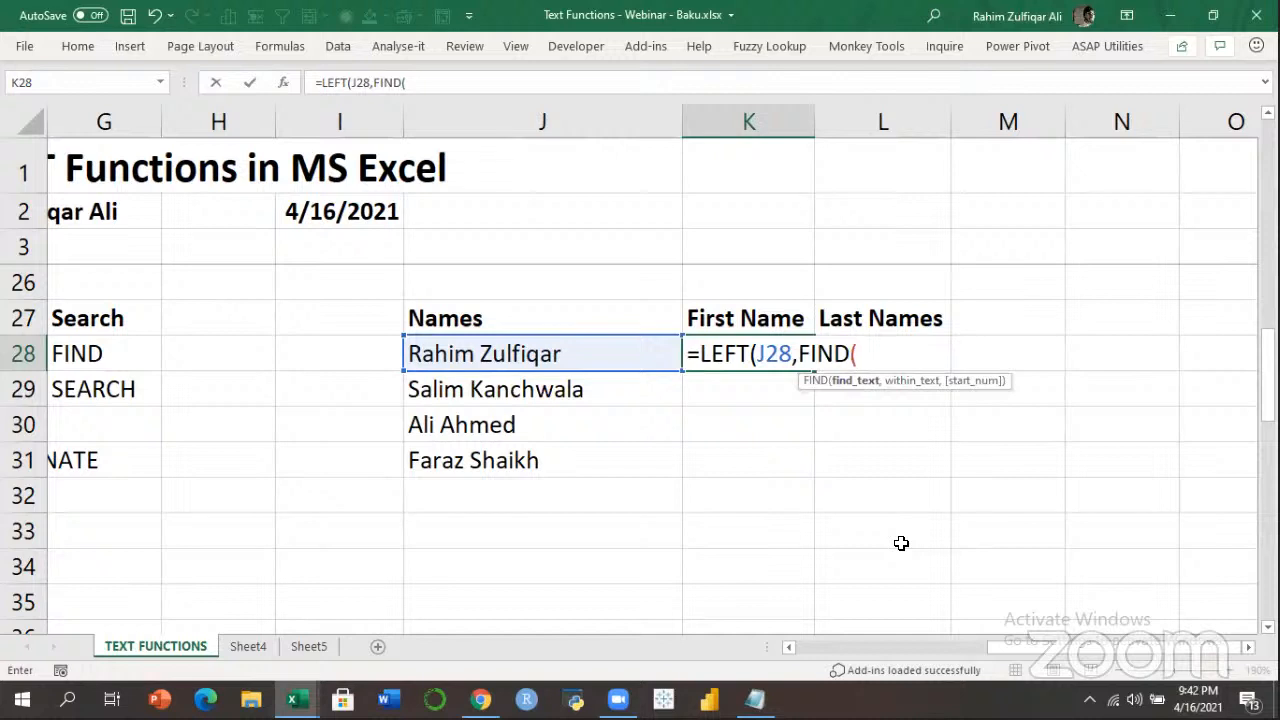
{"action": "key", "text": "Escape"}
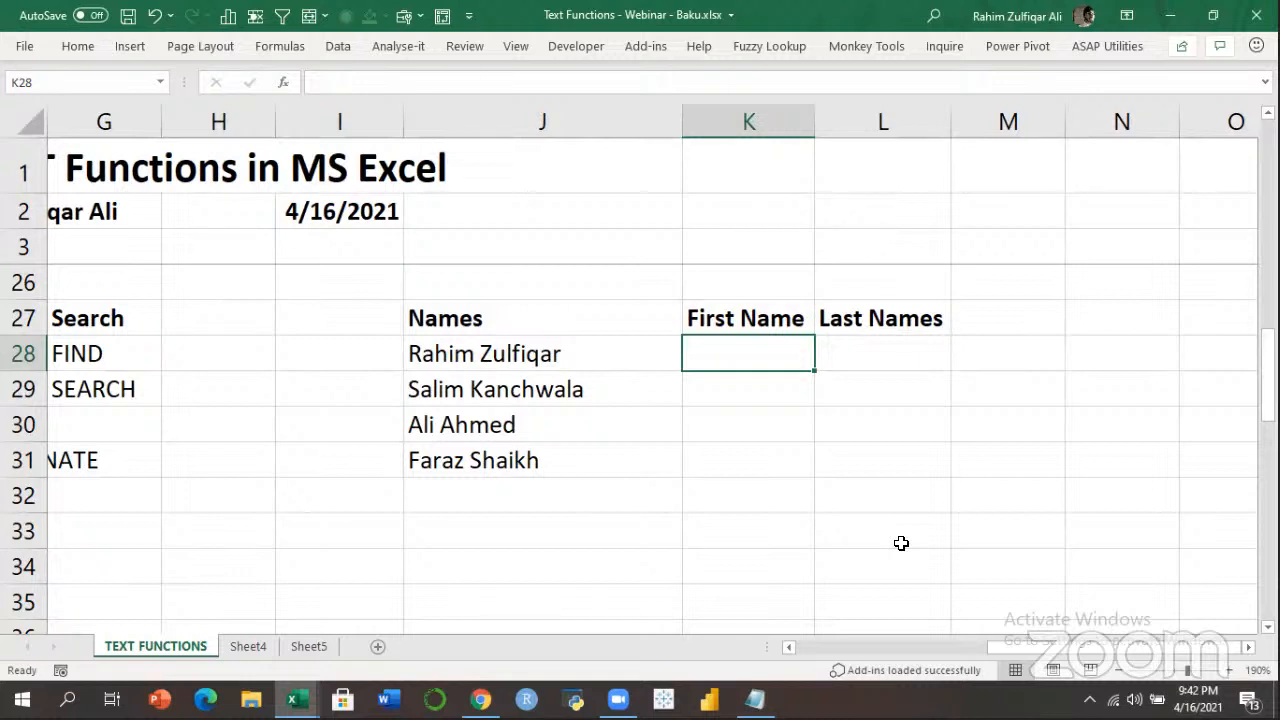
{"action": "key", "text": "Left"}
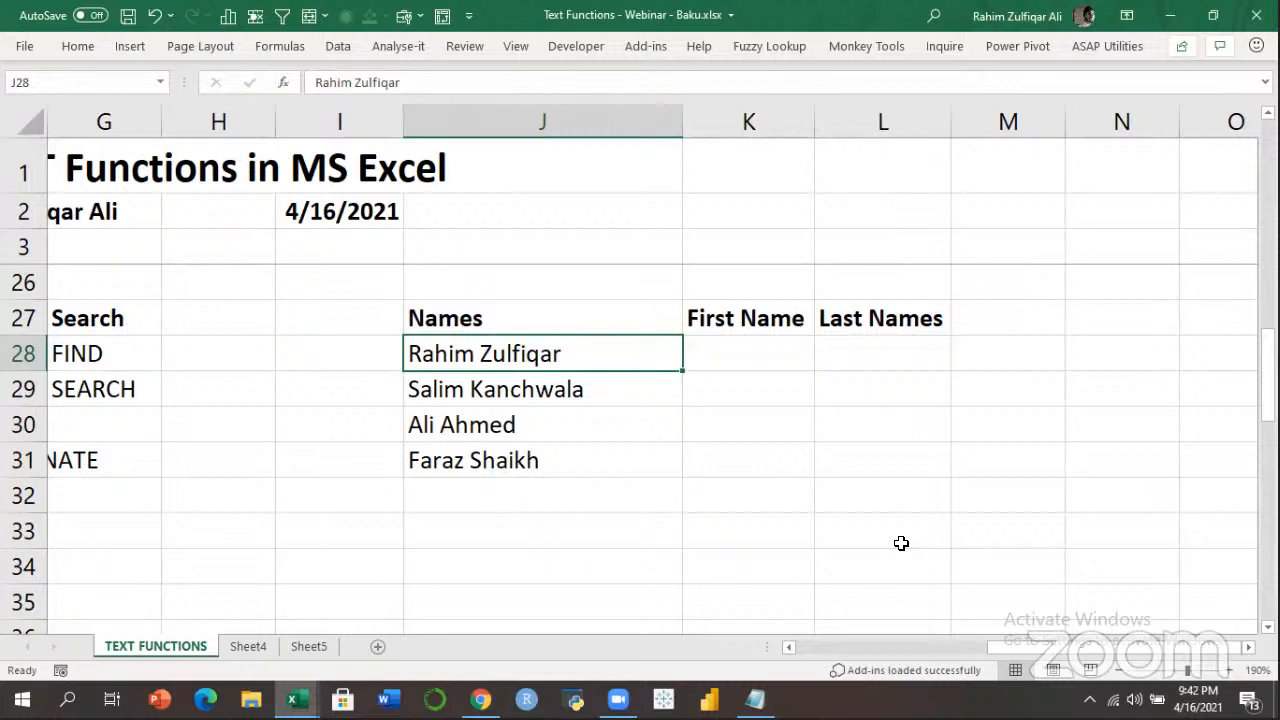
Enter the hand-counted space positions 6, 6, 4 and 6 in I28:I31.
{"action": "key", "text": "Left"}
{"action": "type", "text": "6"}
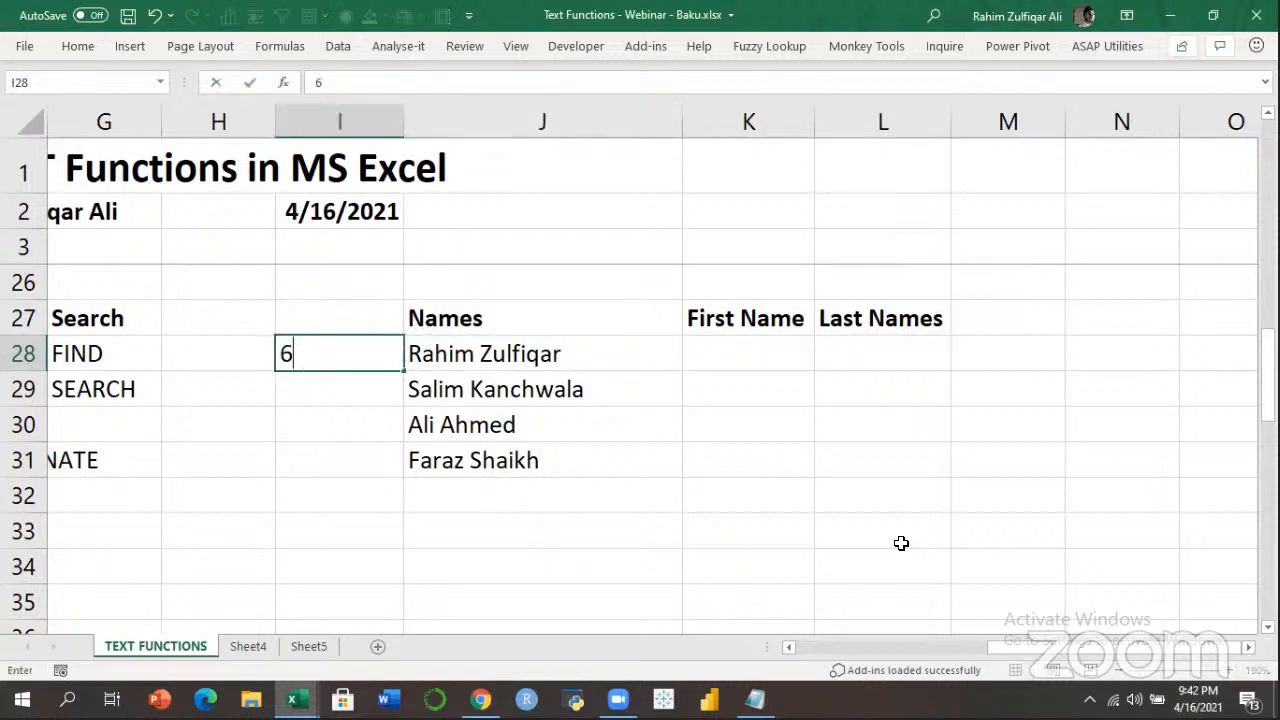
{"action": "key", "text": "Return"}
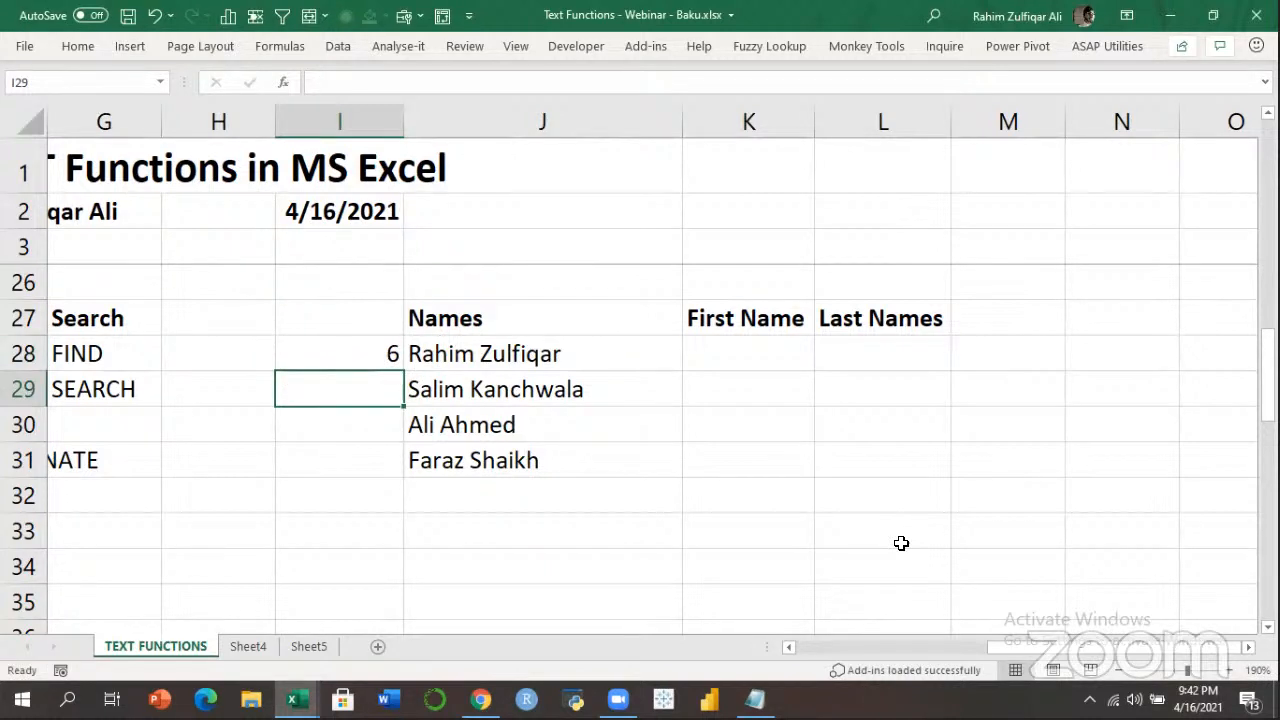
{"action": "type", "text": "6"}
{"action": "key", "text": "Return"}
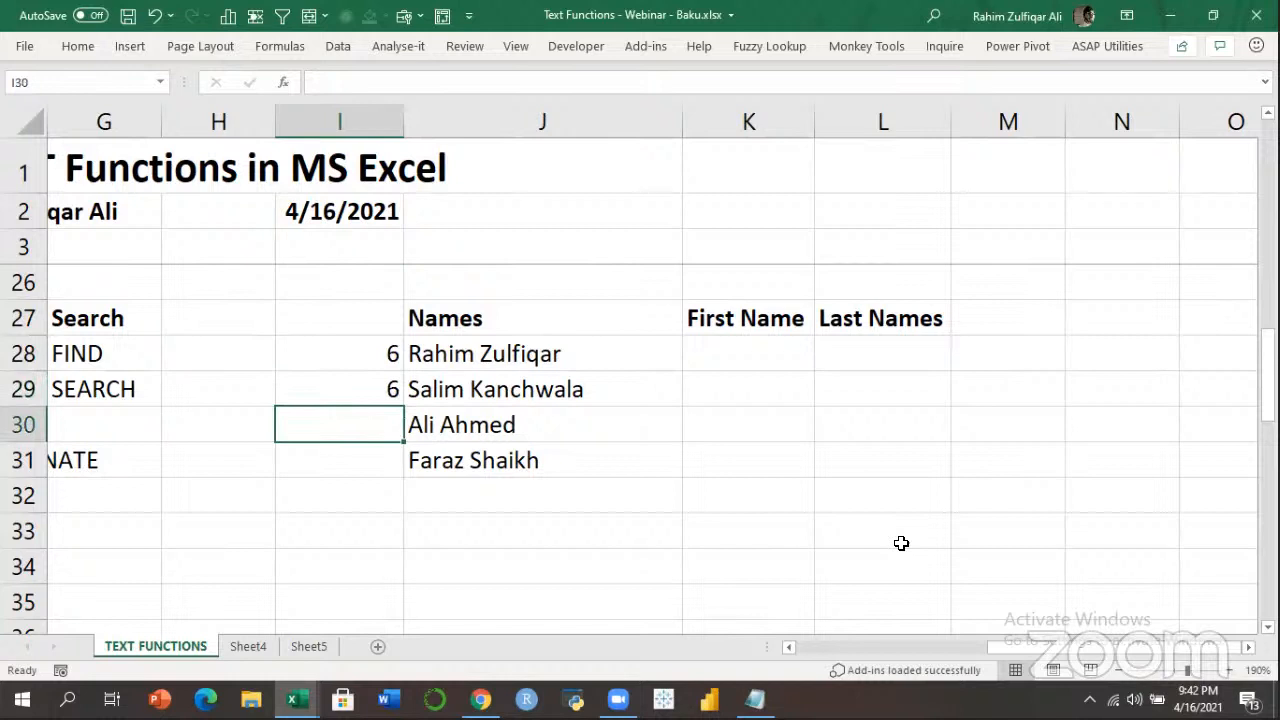
{"action": "type", "text": "4"}
{"action": "key", "text": "Return"}
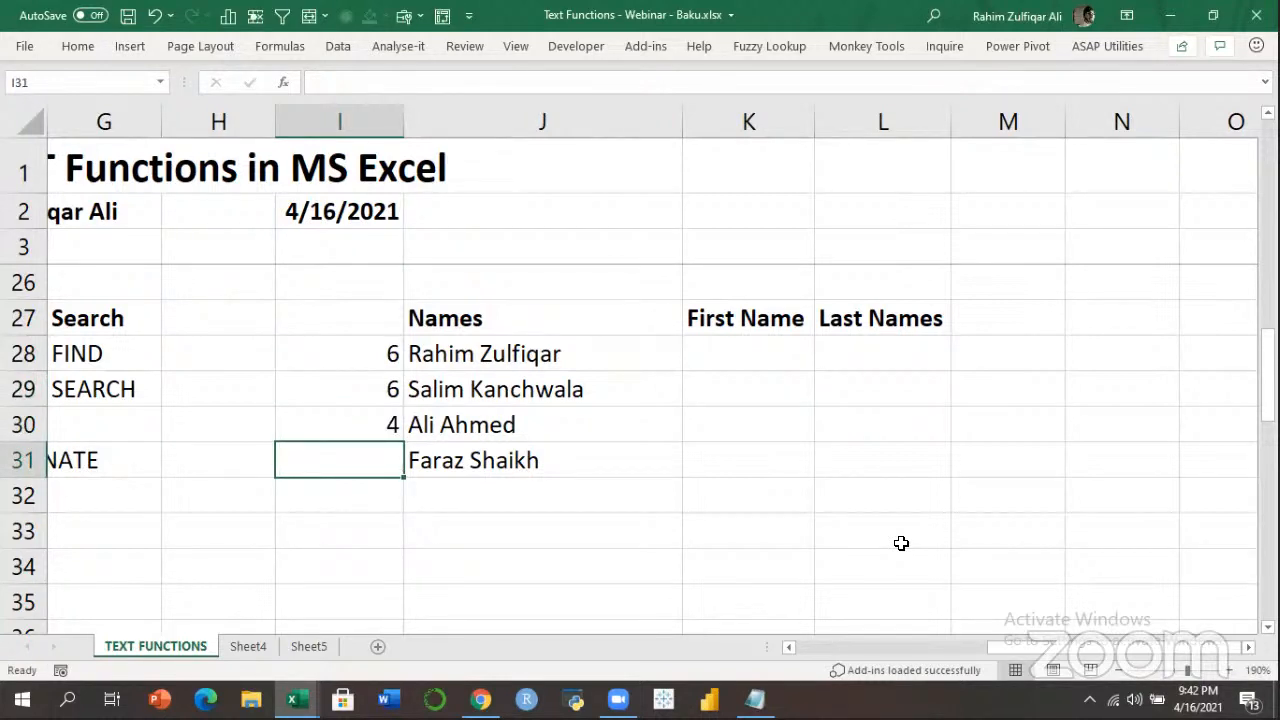
{"action": "type", "text": "6"}
{"action": "key", "text": "Return"}
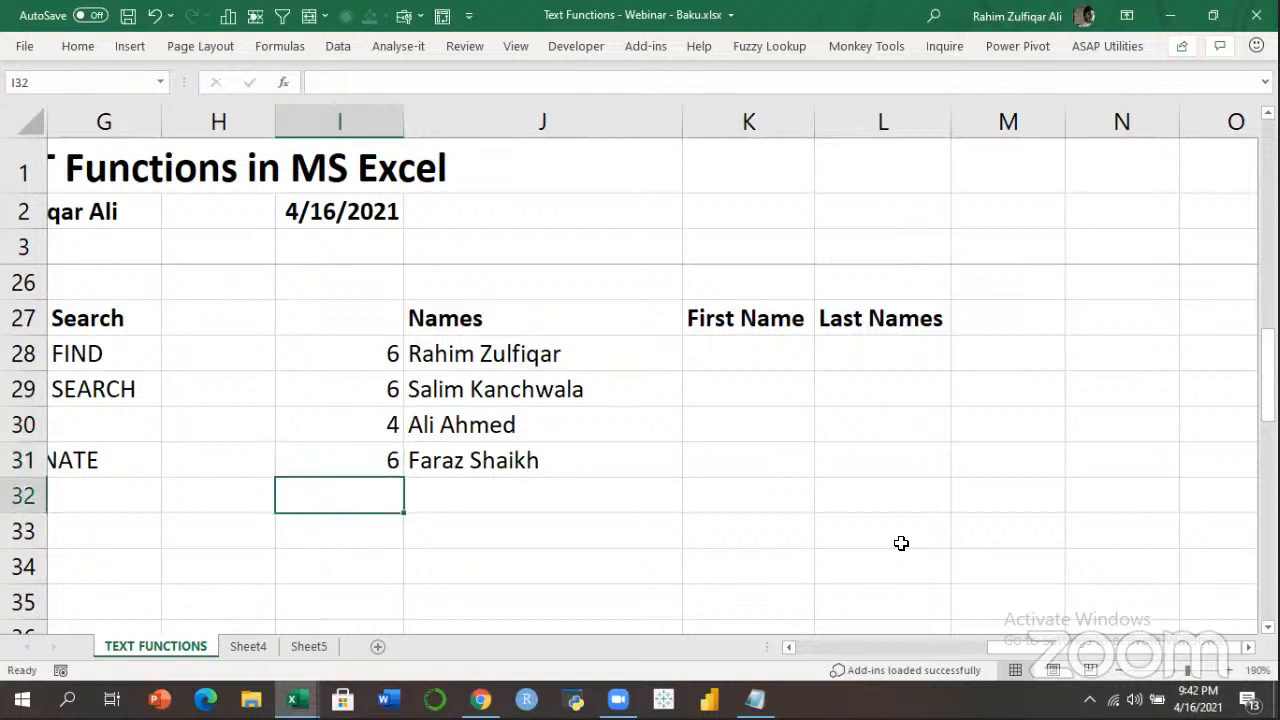
Enter =FIND(" ",J28) in K28 and fill it down to K31 to compare positions.
{"action": "key", "text": "Up"}
{"action": "key", "text": "Up"}
{"action": "key", "text": "Up"}
{"action": "key", "text": "Up"}
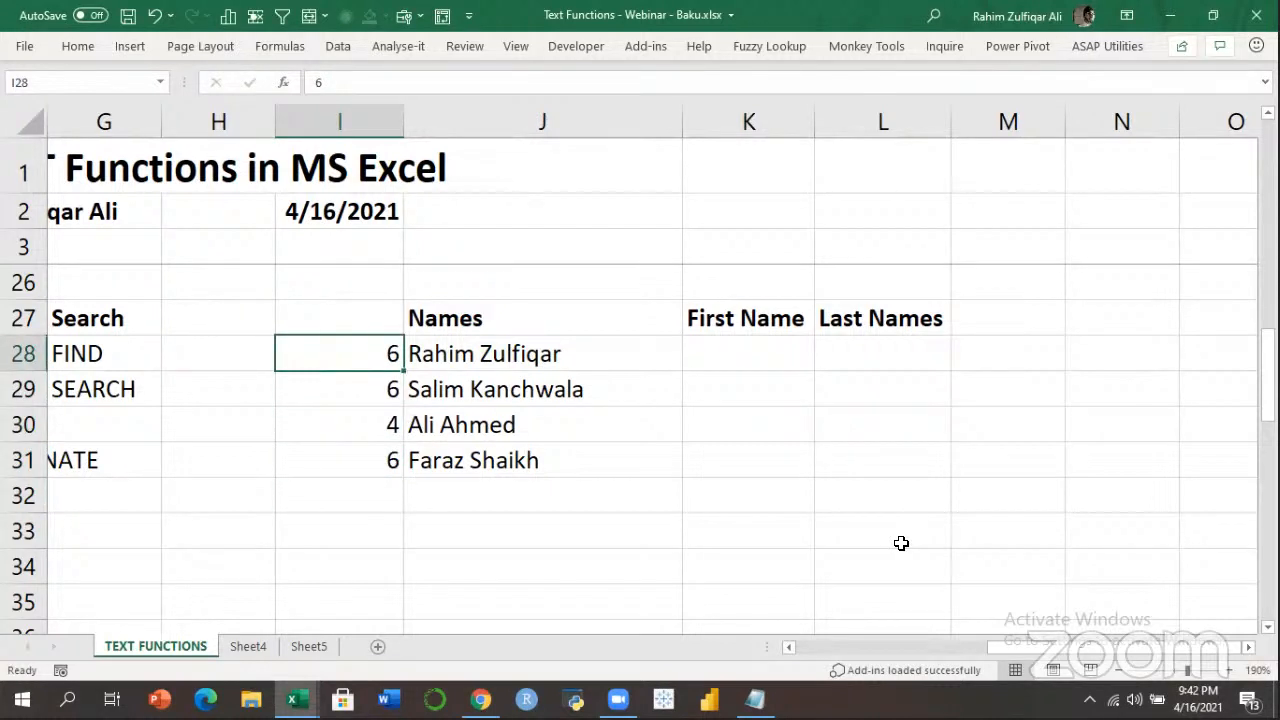
{"action": "key", "text": "shift+Down"}
{"action": "key", "text": "shift+Down"}
{"action": "key", "text": "shift+Down"}
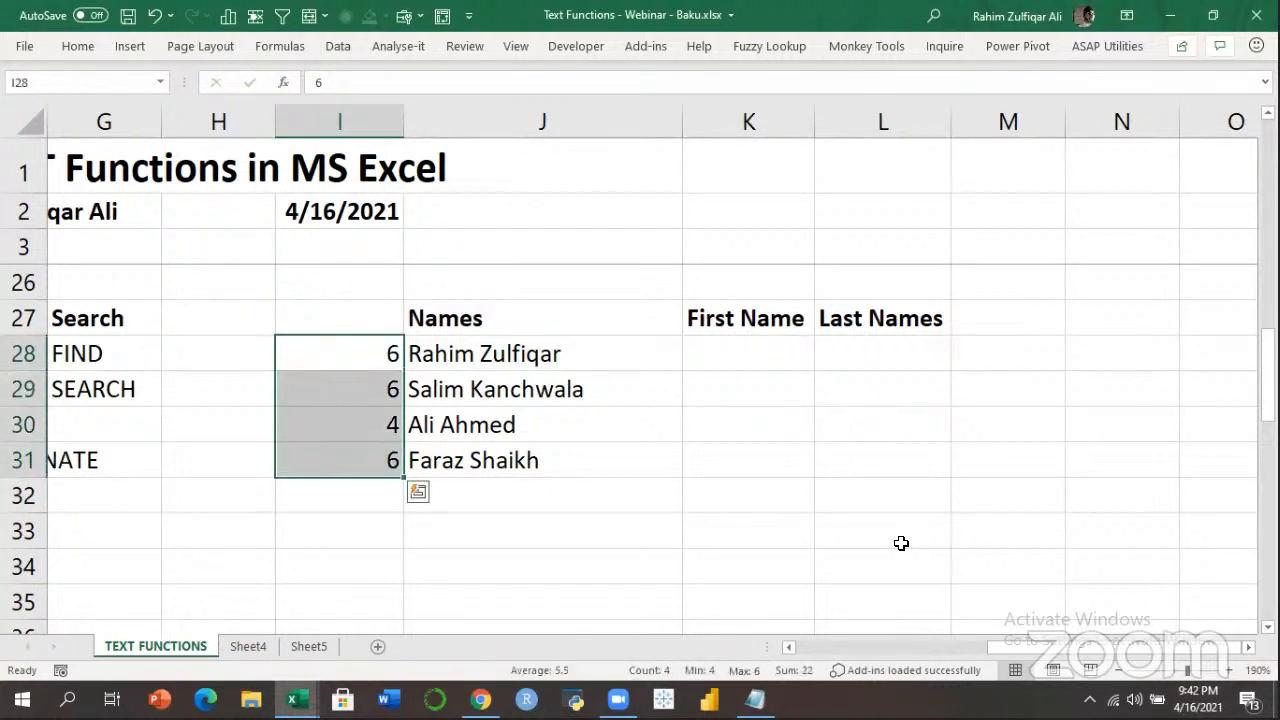
{"action": "key", "text": "Right"}
{"action": "key", "text": "Right"}
{"action": "key", "text": "Right"}
{"action": "key", "text": "Left"}
{"action": "type", "text": "=f"}
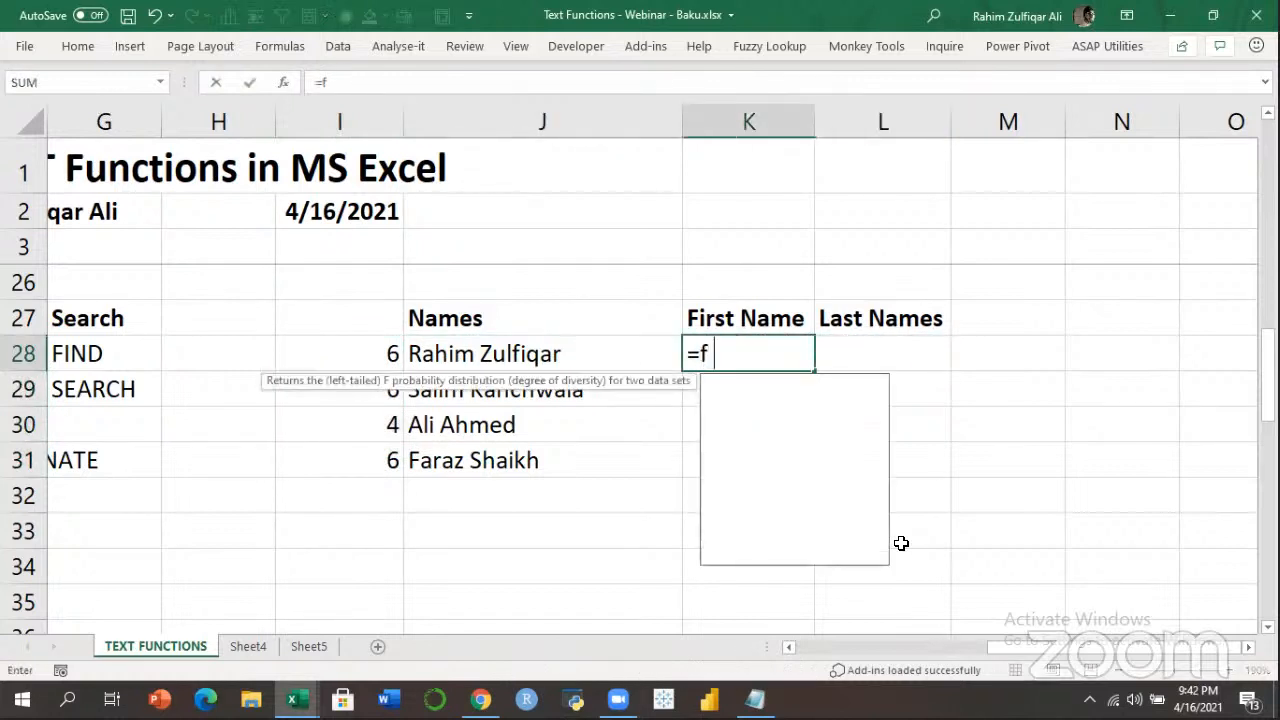
{"action": "type", "text": "in"}
{"action": "key", "text": "Tab"}
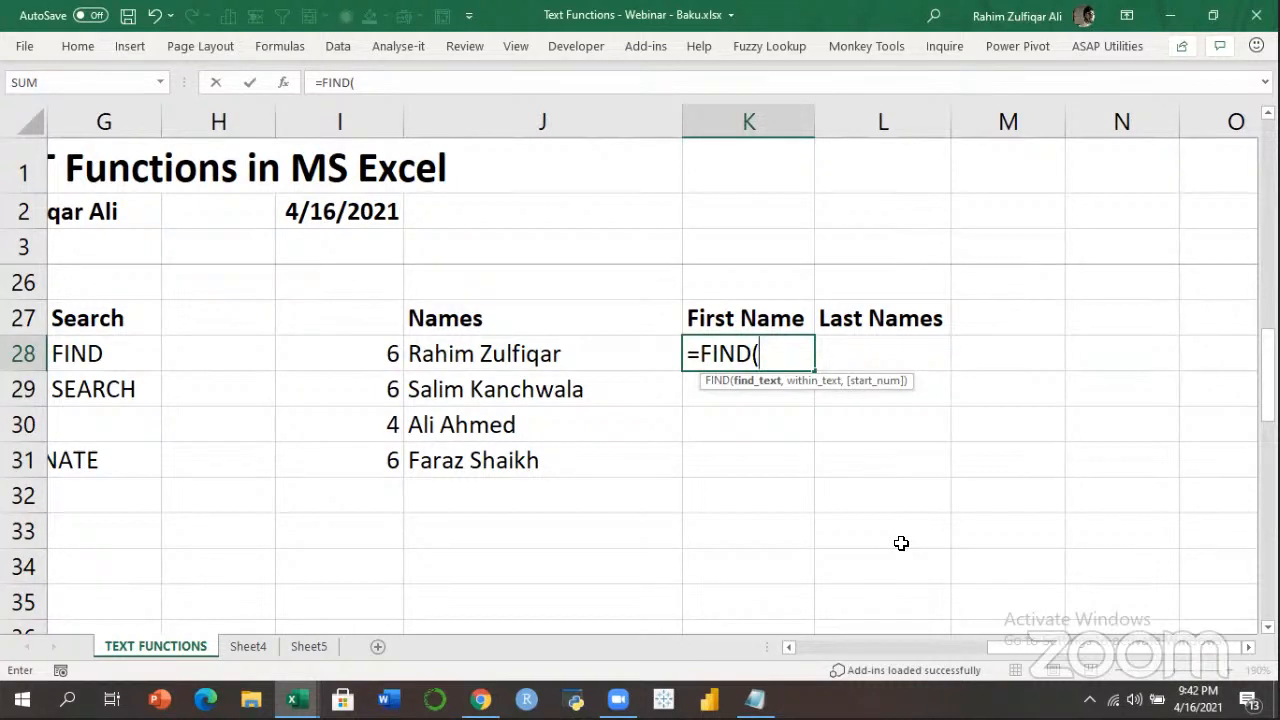
{"action": "type", "text": "\" \","}
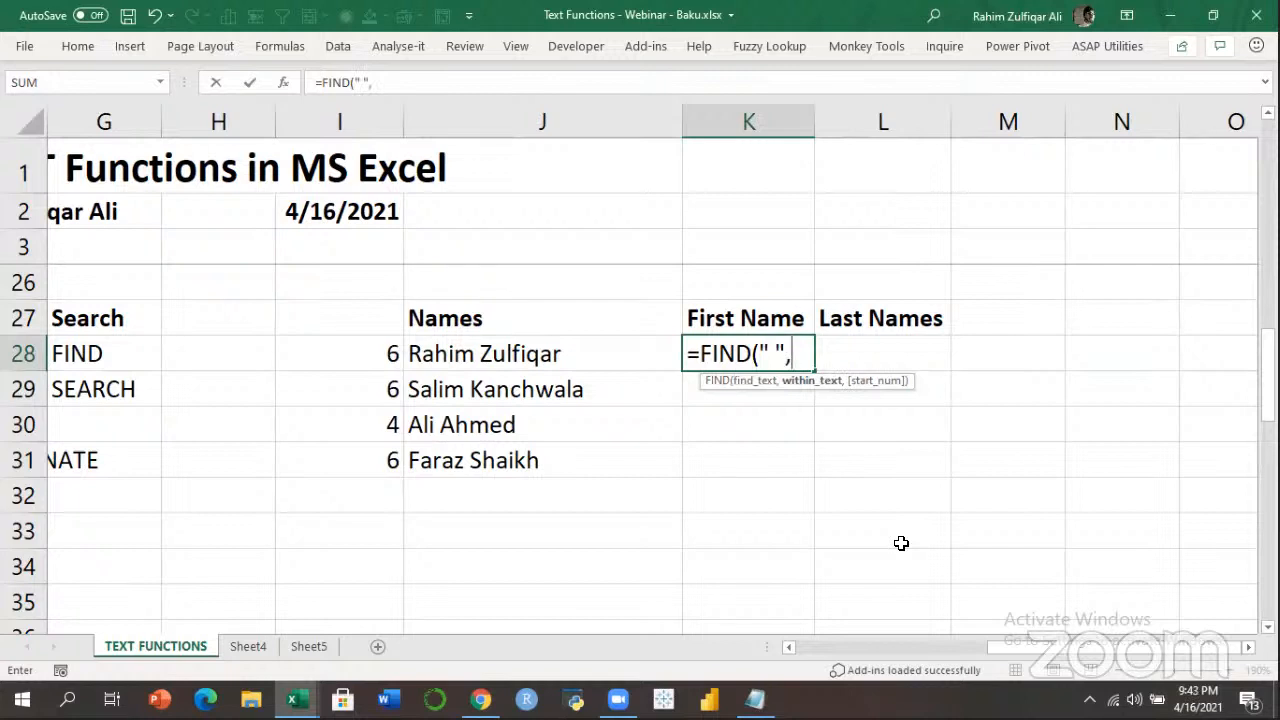
{"action": "key", "text": "Left"}
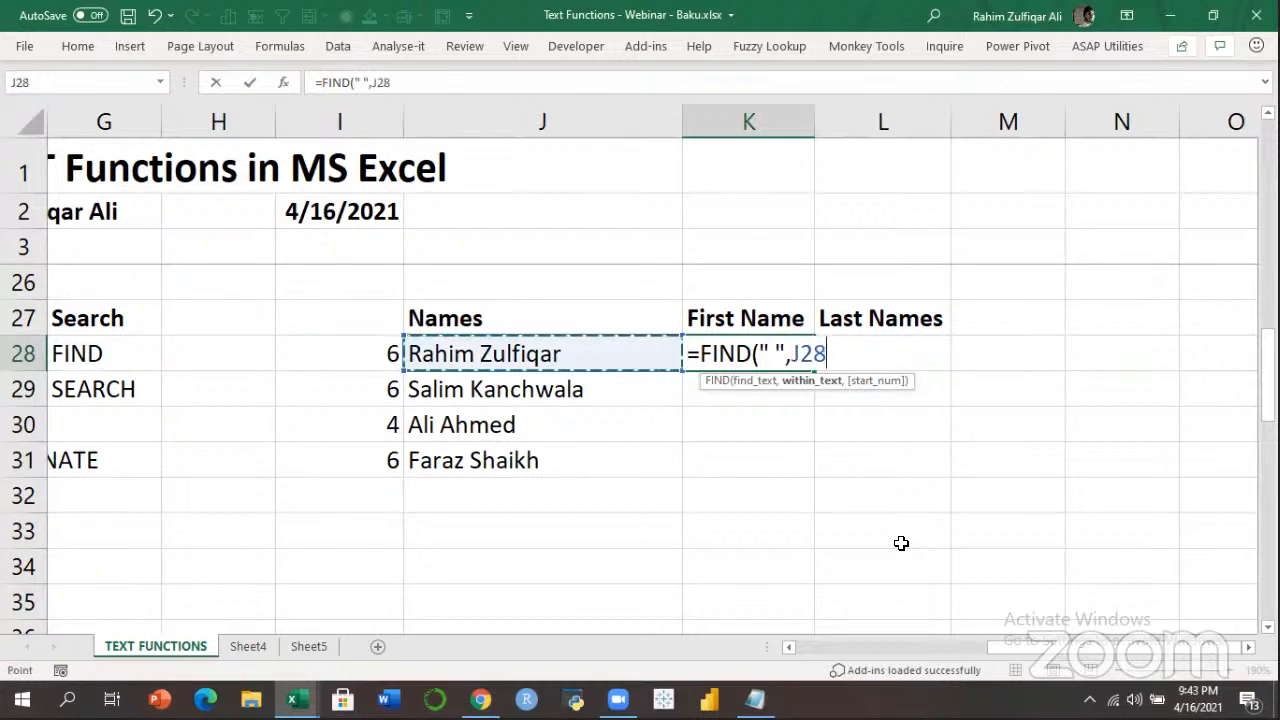
{"action": "type", "text": ")"}
{"action": "key", "text": "Return"}
{"action": "key", "text": "Up"}
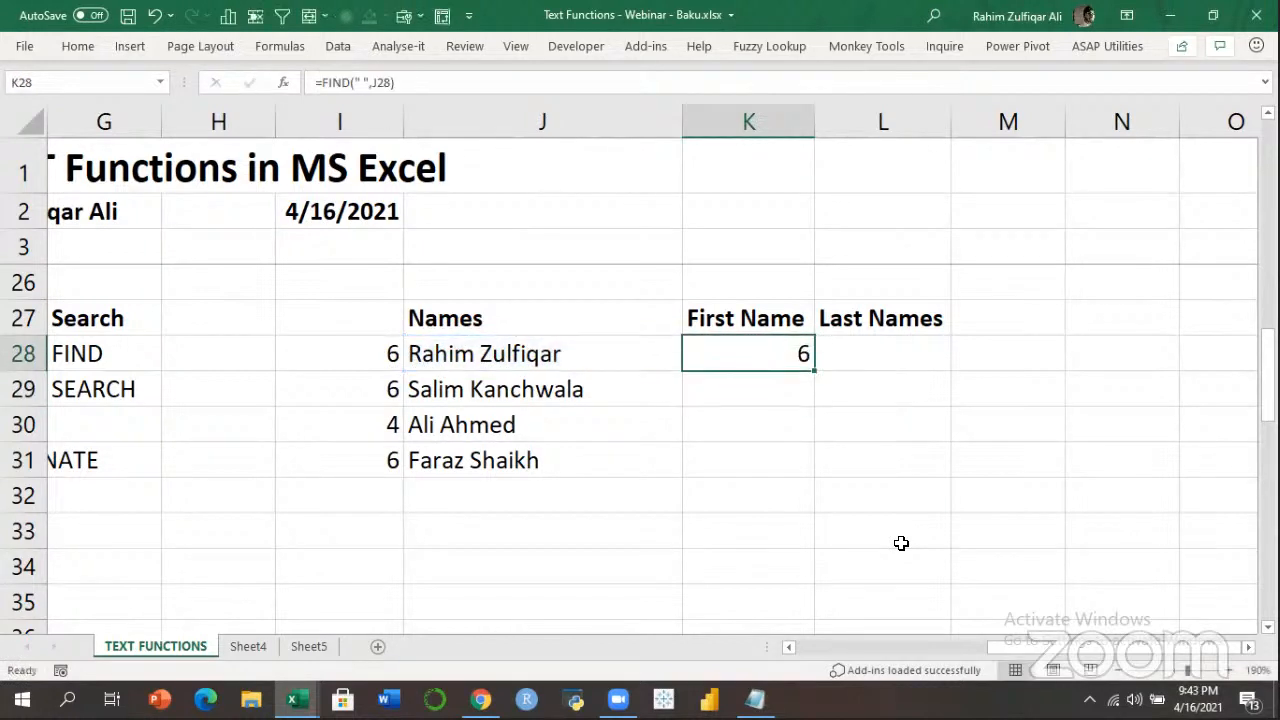
{"action": "key", "text": "shift+Down"}
{"action": "key", "text": "shift+Down"}
{"action": "key", "text": "shift+Down"}
{"action": "key", "text": "ctrl+d"}
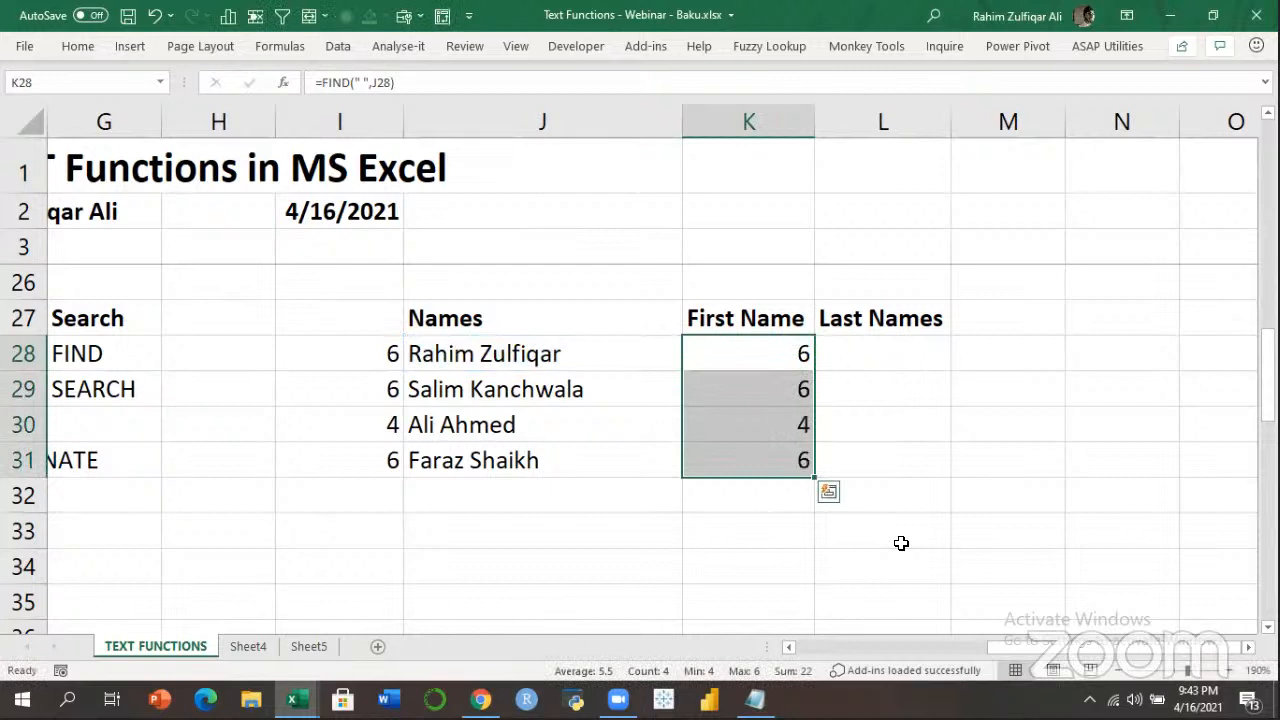
{"action": "key", "text": "Left"}
{"action": "key", "text": "Right"}
{"action": "key", "text": "Down"}
{"action": "key", "text": "Down"}
{"action": "key", "text": "Down"}
{"action": "key", "text": "Down"}
{"action": "key", "text": "Up"}
{"action": "key", "text": "Up"}
{"action": "key", "text": "Up"}
{"action": "key", "text": "Up"}
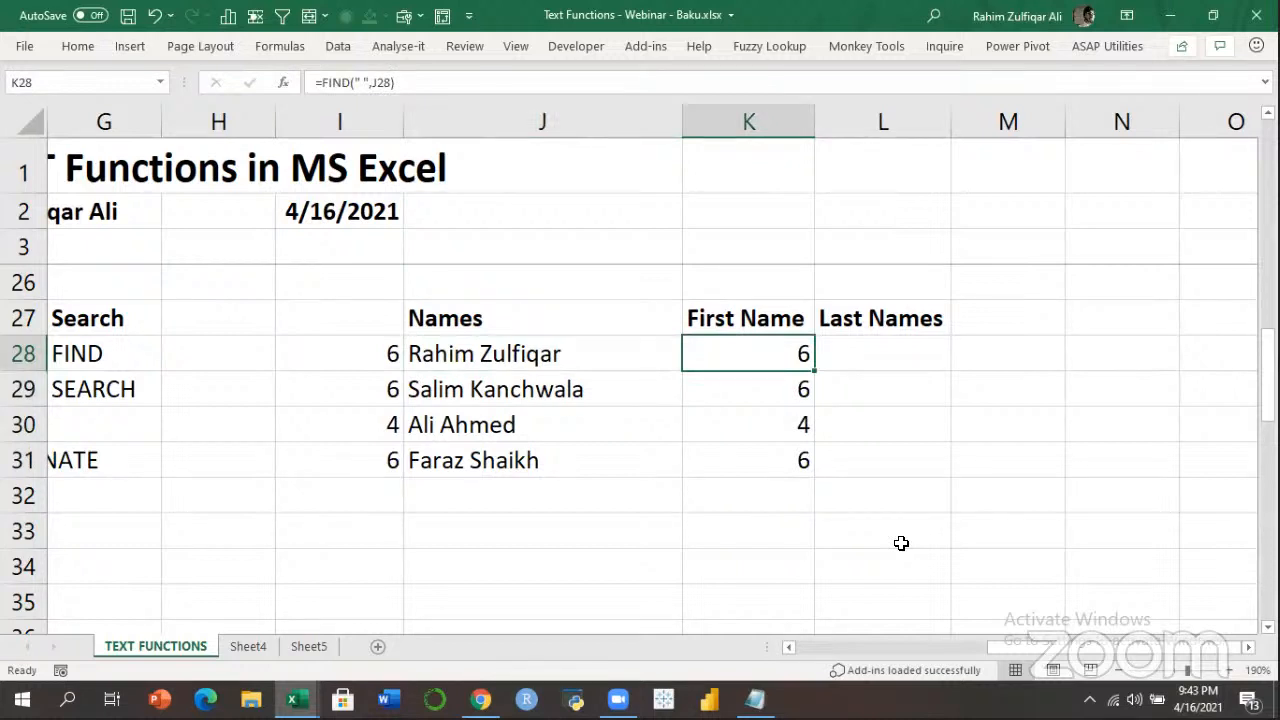
Clear the hand-counted positions in I28:I31 and the FIND results in K28:K31.
{"action": "key", "text": "Left"}
{"action": "key", "text": "Left"}
{"action": "key", "text": "shift+Down"}
{"action": "key", "text": "shift+Down"}
{"action": "key", "text": "shift+Down"}
{"action": "key", "text": "Delete"}
{"action": "key", "text": "Right"}
{"action": "key", "text": "Right"}
{"action": "key", "text": "Right"}
{"action": "key", "text": "Left"}
{"action": "key", "text": "shift+Down"}
{"action": "key", "text": "shift+Down"}
{"action": "key", "text": "shift+Down"}
{"action": "key", "text": "Delete"}
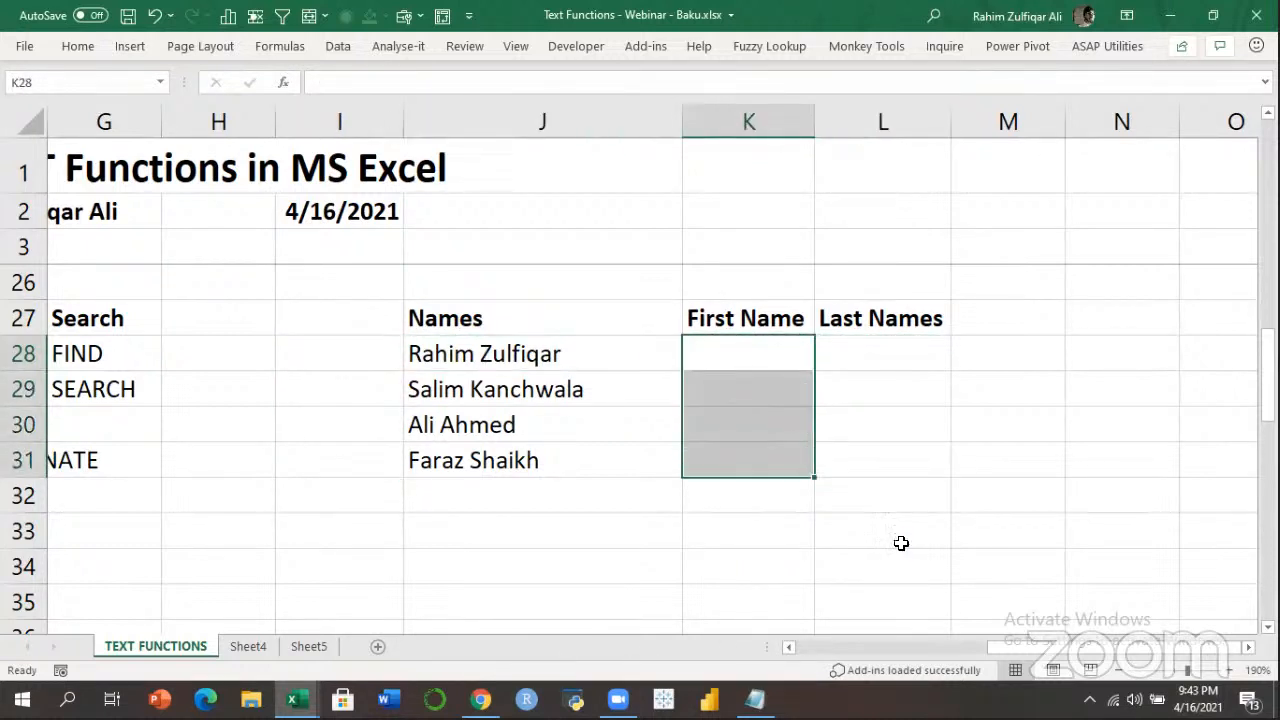
{"action": "key", "text": "shift+Up"}
{"action": "key", "text": "shift+Up"}
{"action": "key", "text": "shift+Up"}
Enter =LEFT(J28,FIND(" ",J28)) in K28, accepting Excel's suggested correction.
{"action": "type", "text": "=left"}
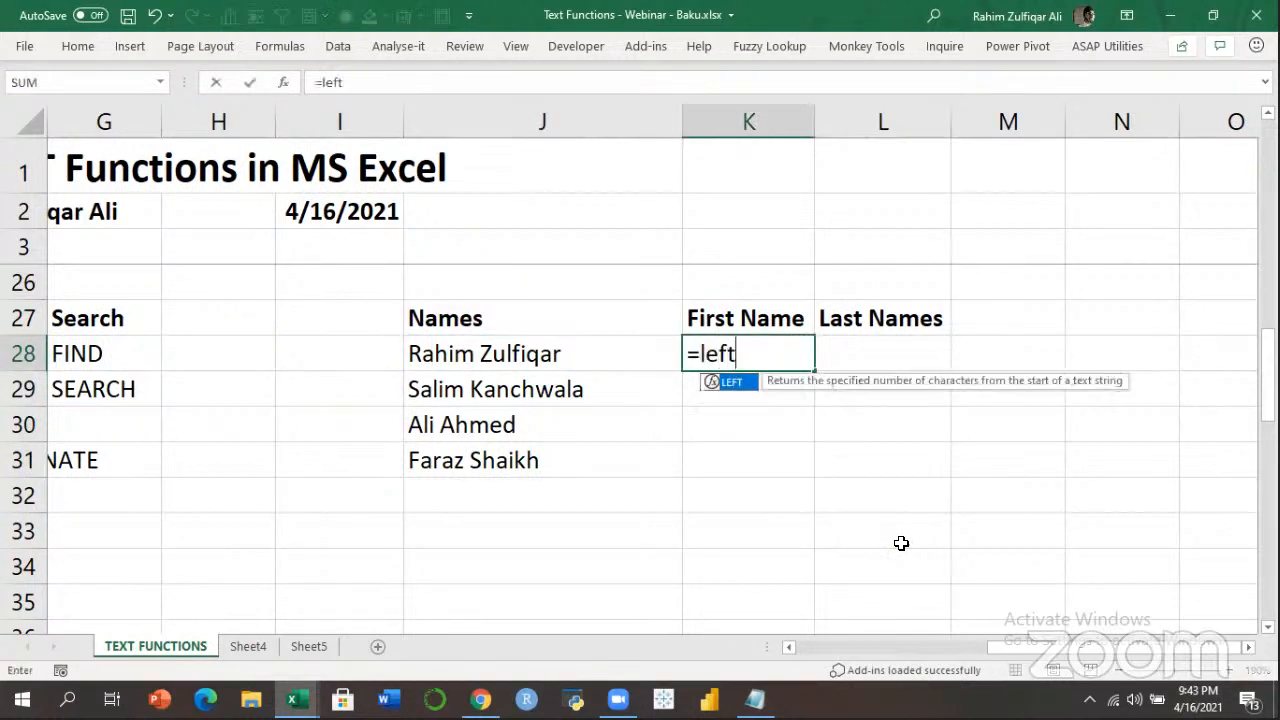
{"action": "key", "text": "Tab"}
{"action": "key", "text": "Left"}
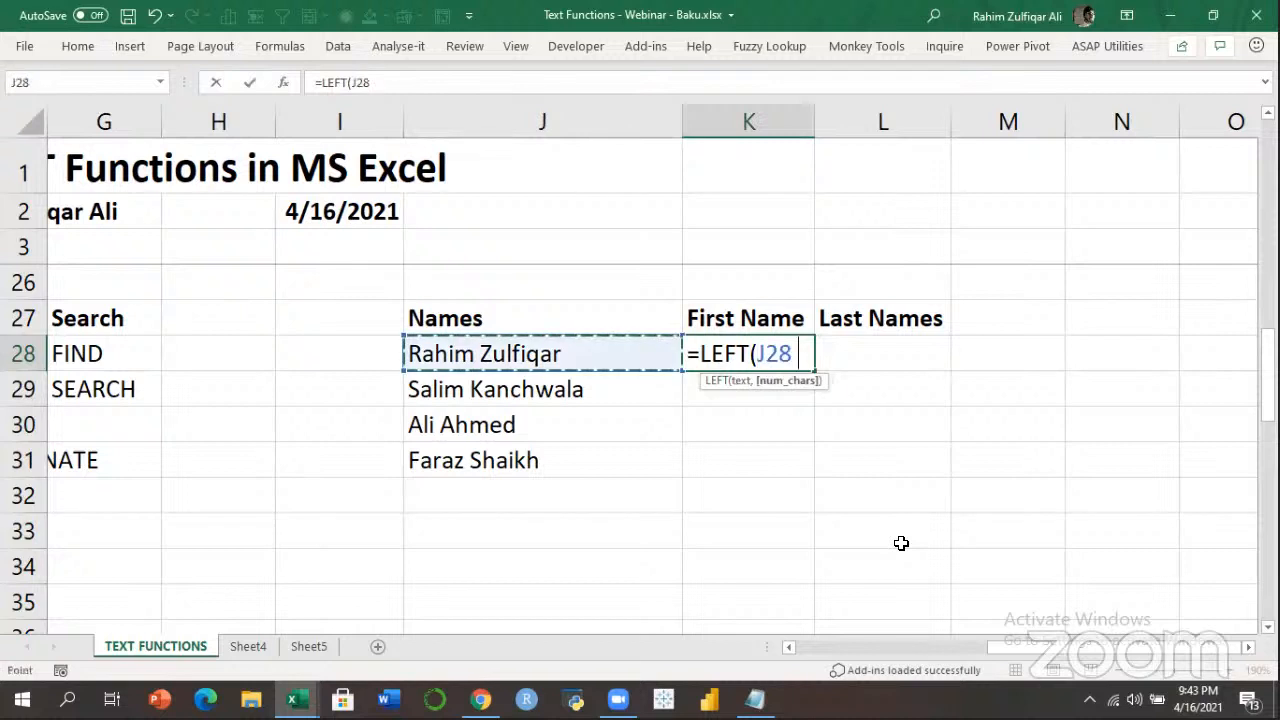
{"action": "type", "text": ",find"}
{"action": "key", "text": "Tab"}
{"action": "type", "text": "\" \","}
{"action": "key", "text": "Left"}
{"action": "key", "text": "Left"}
{"action": "key", "text": "Right"}
{"action": "type", "text": ")"}
{"action": "key", "text": "Return"}
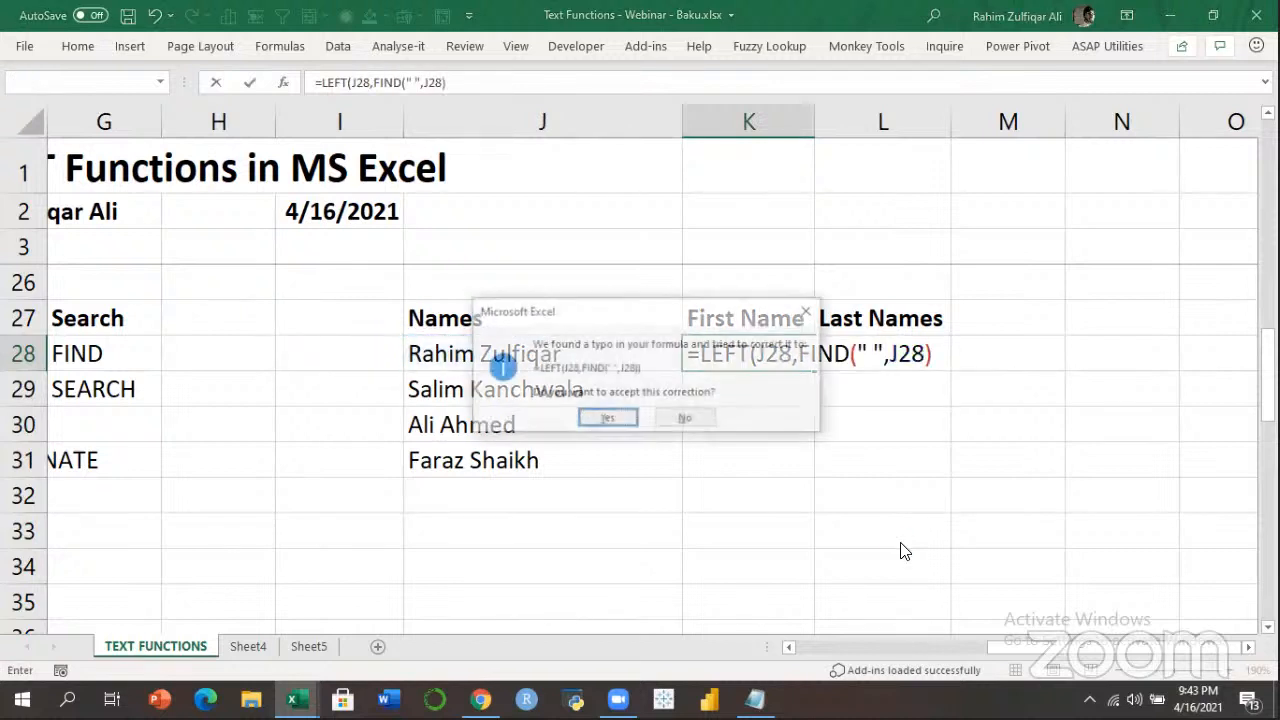
{"action": "key", "text": "Return"}
Fill the first-name formula down to K31 and inspect its FIND part.
{"action": "key", "text": "Up"}
{"action": "key", "text": "shift+Down"}
{"action": "key", "text": "shift+Down"}
{"action": "key", "text": "shift+Down"}
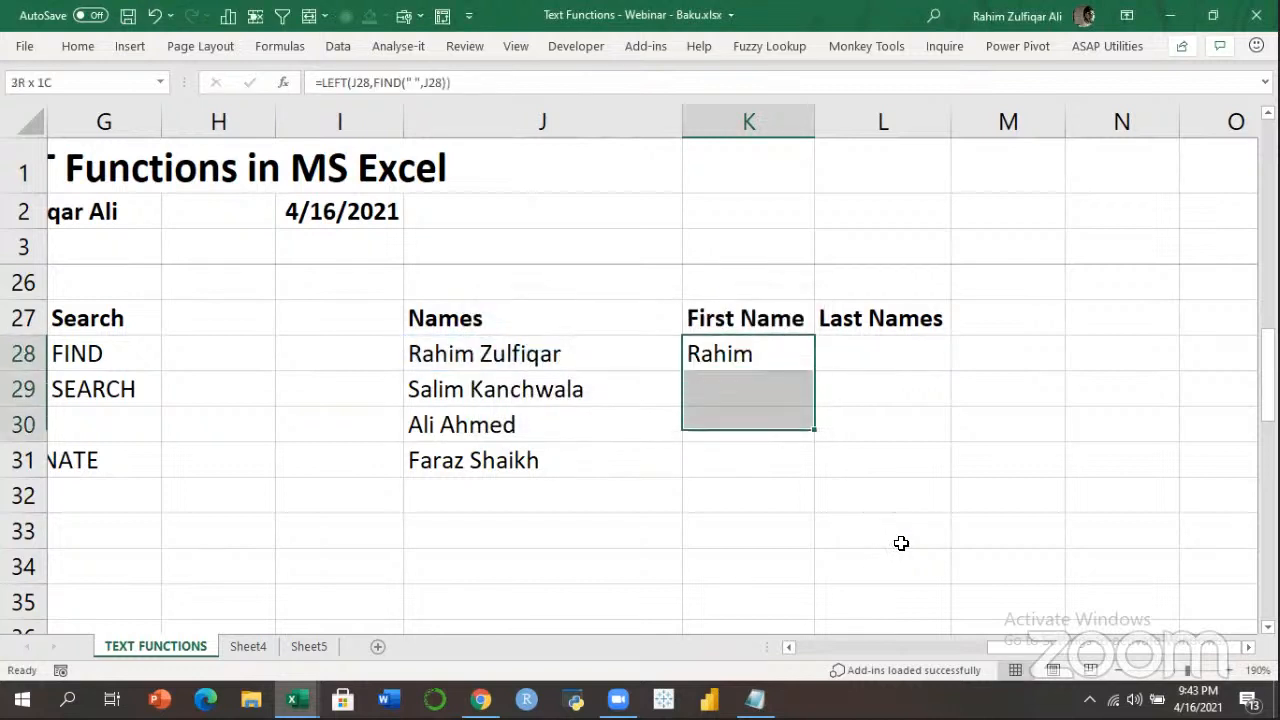
{"action": "key", "text": "ctrl+d"}
{"action": "key", "text": "Left"}
{"action": "key", "text": "Right"}
{"action": "key", "text": "Down"}
{"action": "key", "text": "Down"}
{"action": "key", "text": "Down"}
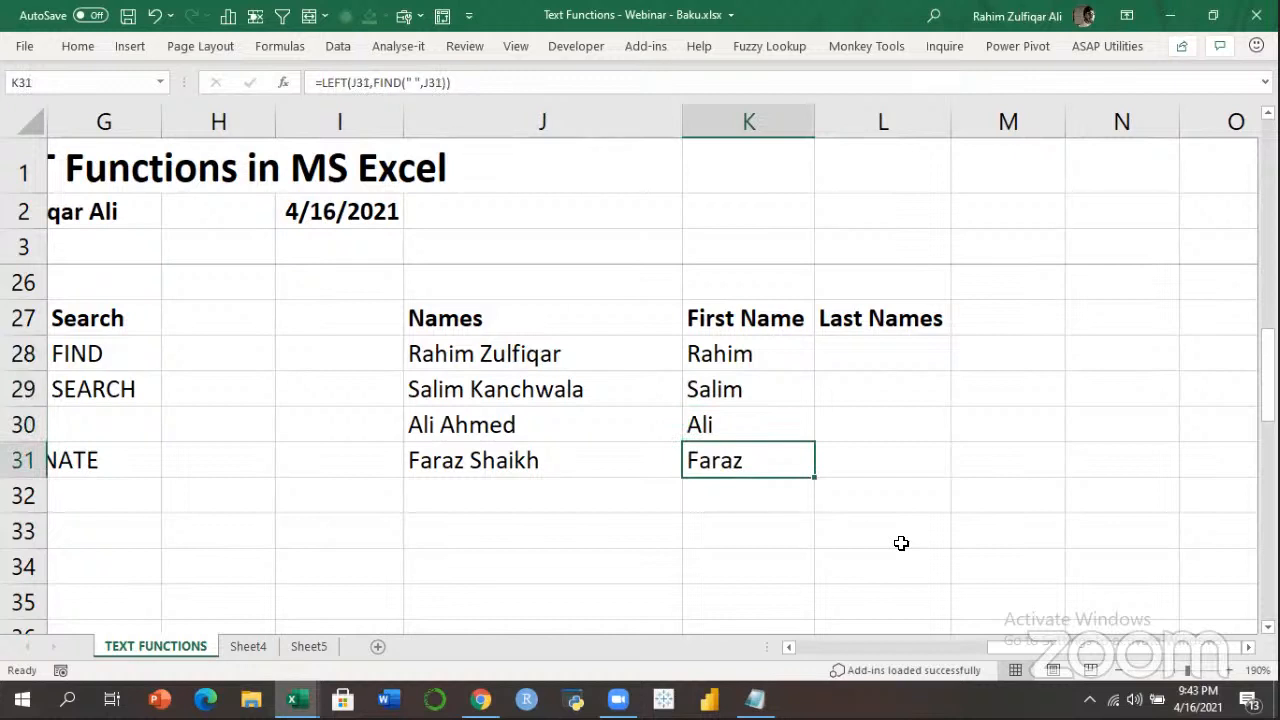
{"action": "key", "text": "Up"}
{"action": "key", "text": "Up"}
{"action": "key", "text": "Up"}
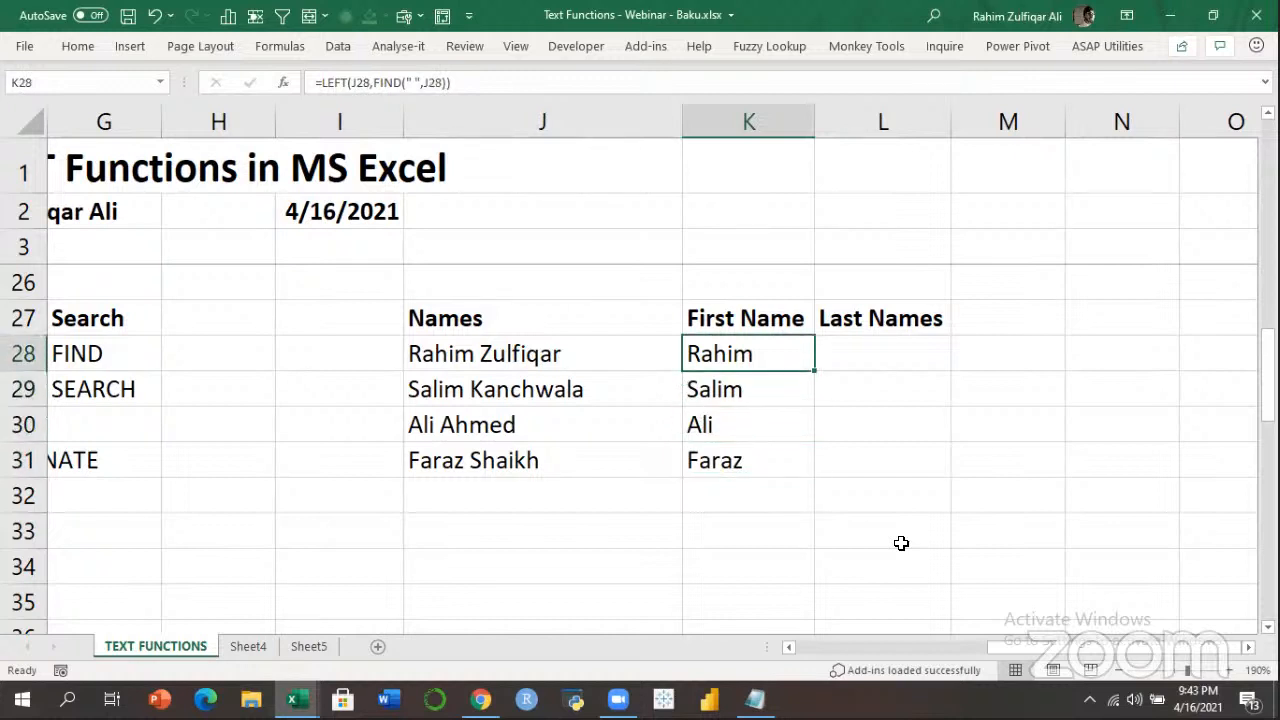
{"action": "key", "text": "F2"}
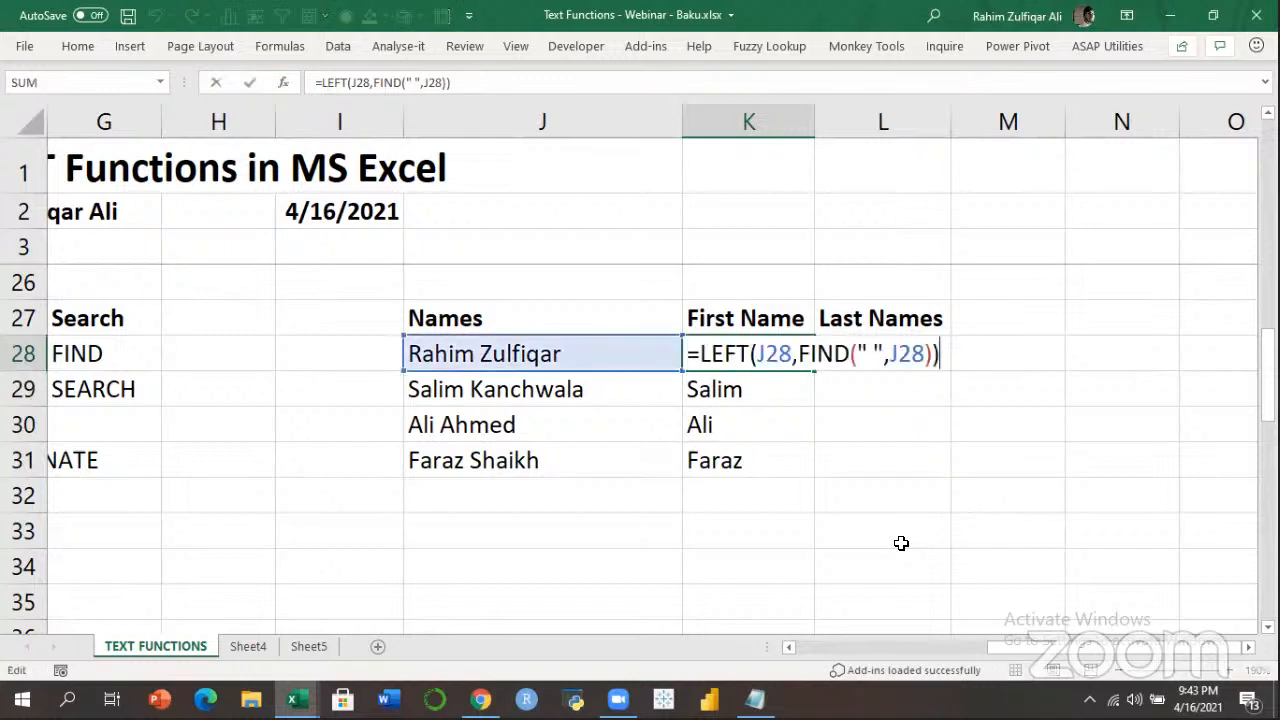
{"action": "key", "text": "Left"}
{"action": "key", "text": "shift+Left"}
{"action": "key", "text": "shift+Left"}
{"action": "key", "text": "shift+Left"}
{"action": "key", "text": "shift+Left"}
{"action": "key", "text": "shift+Left"}
{"action": "key", "text": "shift+Left"}
{"action": "key", "text": "shift+Left"}
{"action": "key", "text": "shift+Left"}
{"action": "key", "text": "shift+Left"}
{"action": "key", "text": "shift+Left"}
{"action": "key", "text": "shift+Left"}
{"action": "key", "text": "shift+Left"}
{"action": "key", "text": "shift+Left"}
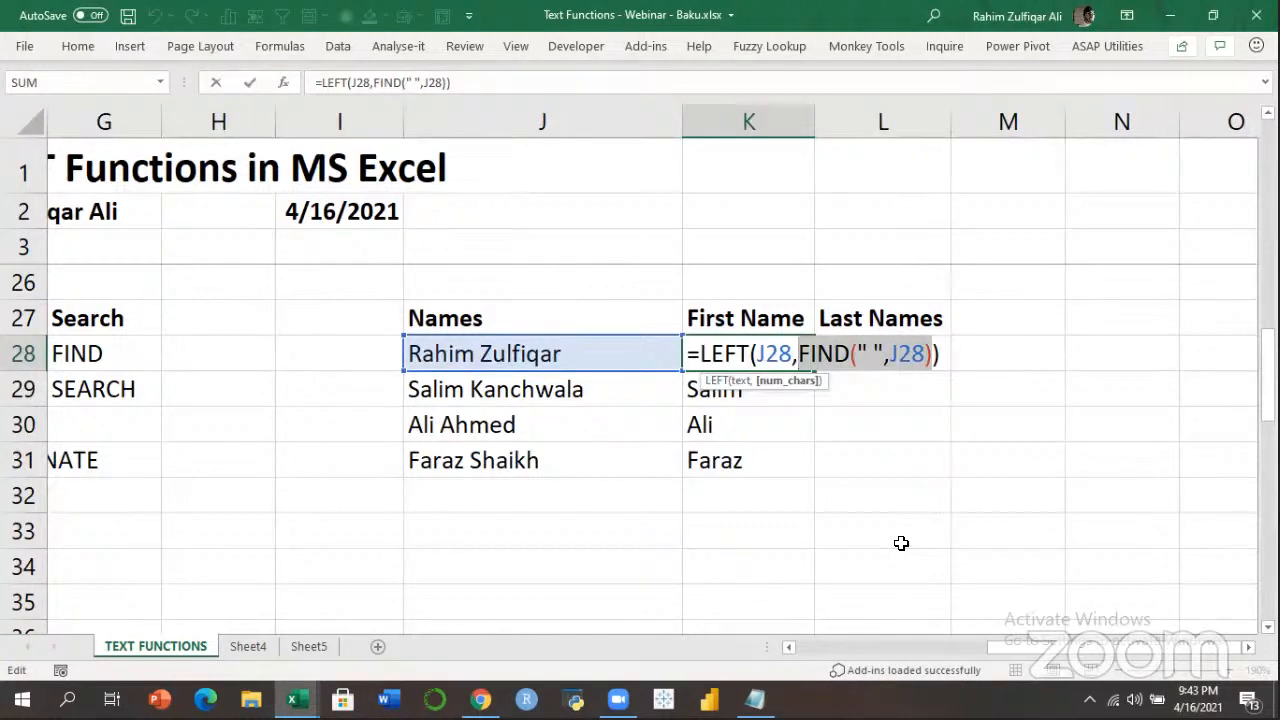
{"action": "key", "text": "Escape"}
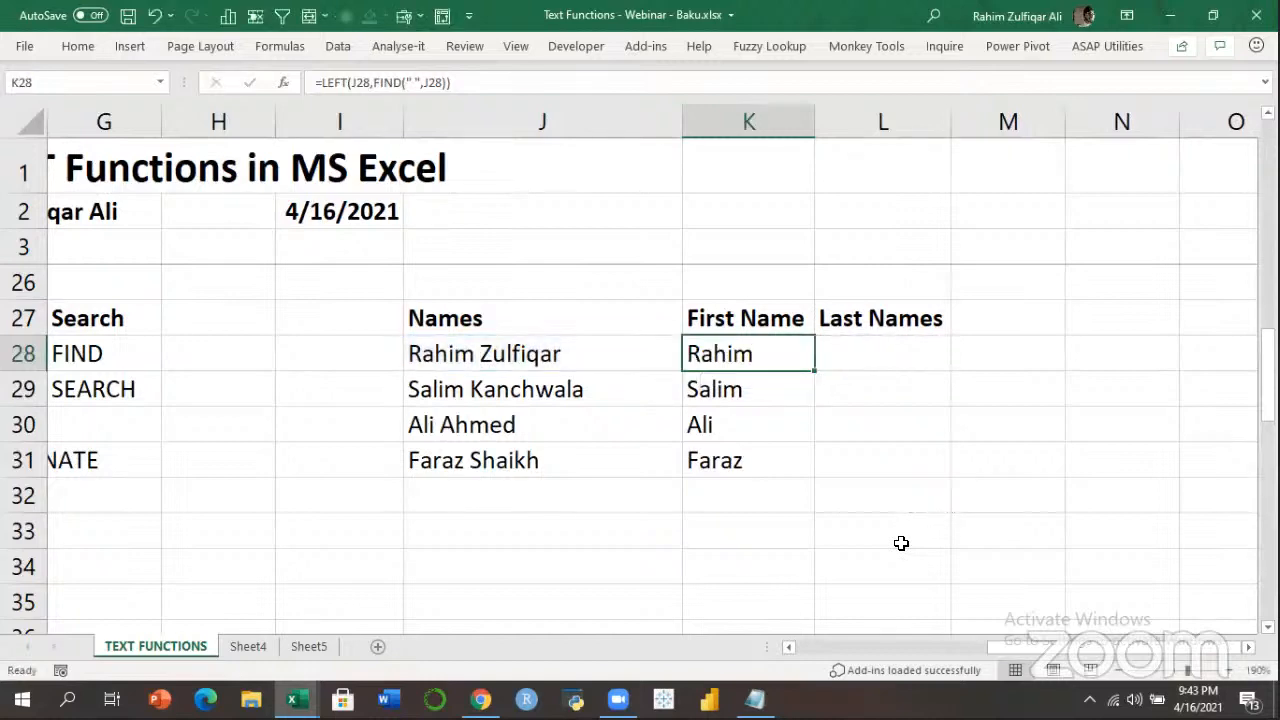
{"action": "key", "text": "Left"}
{"action": "key", "text": "Left"}
{"action": "key", "text": "Left"}
{"action": "key", "text": "Left"}
{"action": "key", "text": "Left"}
{"action": "key", "text": "Left"}
{"action": "key", "text": "Left"}
Type the Others heading in H27 and LEN beneath it in H28.
{"action": "key", "text": "Right"}
{"action": "key", "text": "Right"}
{"action": "key", "text": "Down"}
{"action": "key", "text": "Down"}
{"action": "key", "text": "Down"}
{"action": "key", "text": "Down"}
{"action": "key", "text": "Down"}
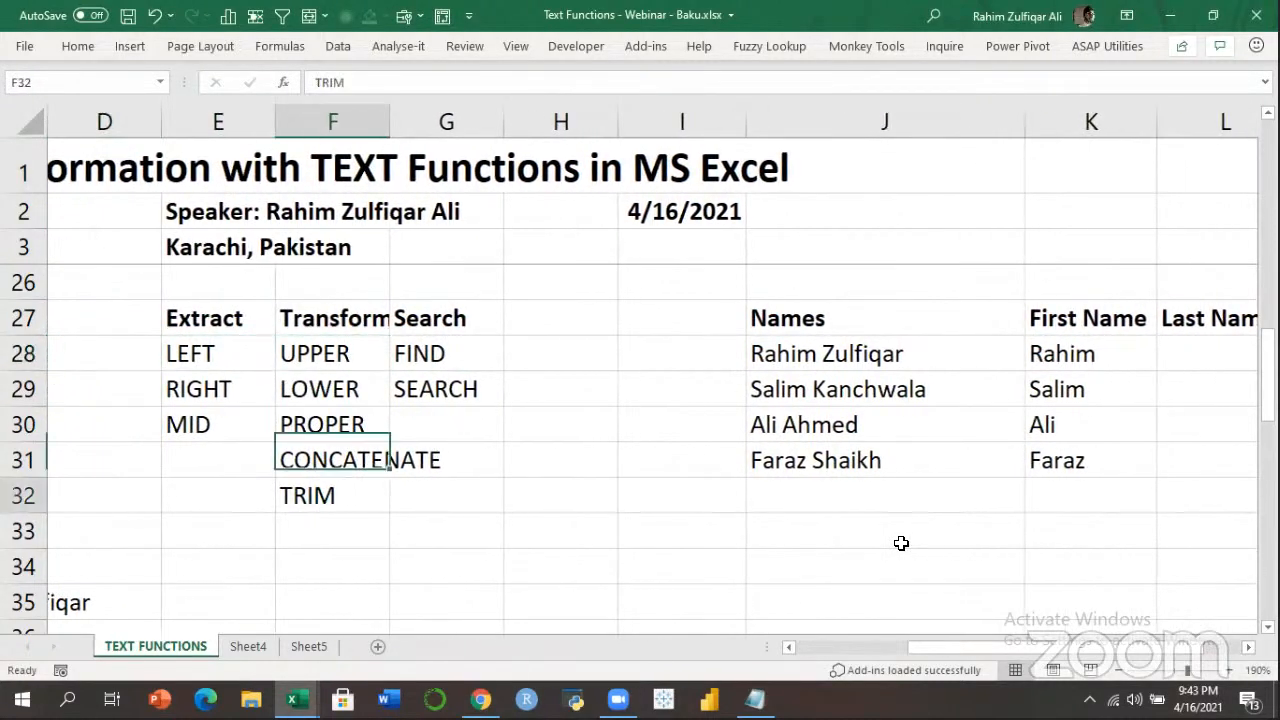
{"action": "key", "text": "Up"}
{"action": "key", "text": "Up"}
{"action": "key", "text": "Up"}
{"action": "key", "text": "Up"}
{"action": "key", "text": "Up"}
{"action": "key", "text": "Up"}
{"action": "key", "text": "Right"}
{"action": "key", "text": "Right"}
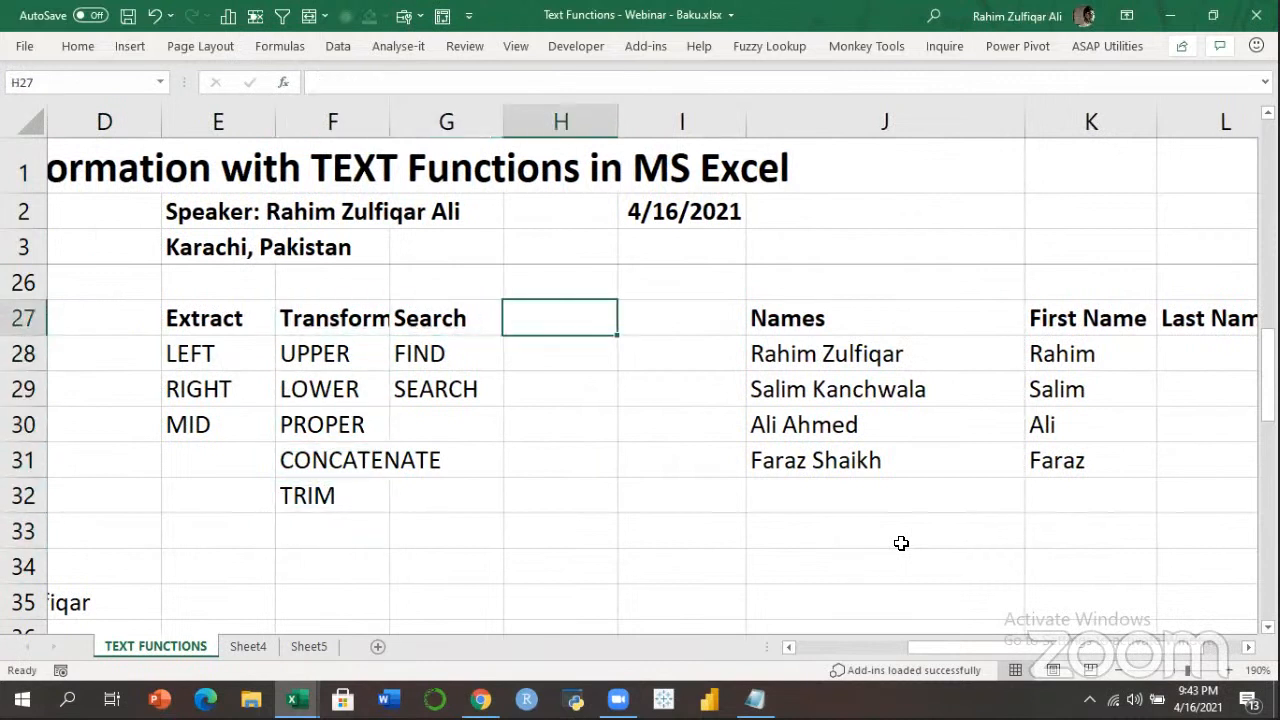
{"action": "type", "text": "Others"}
{"action": "key", "text": "Return"}
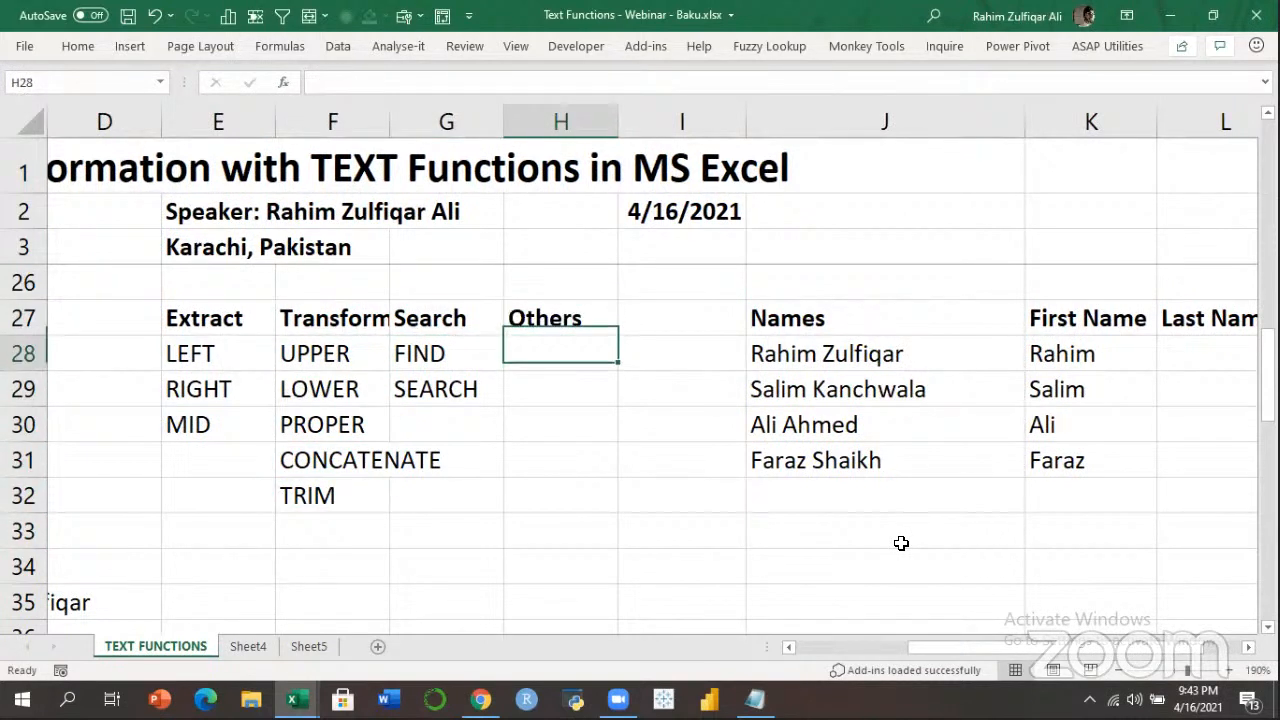
{"action": "type", "text": "LEN"}
{"action": "key", "text": "Return"}
{"action": "key", "text": "Up"}
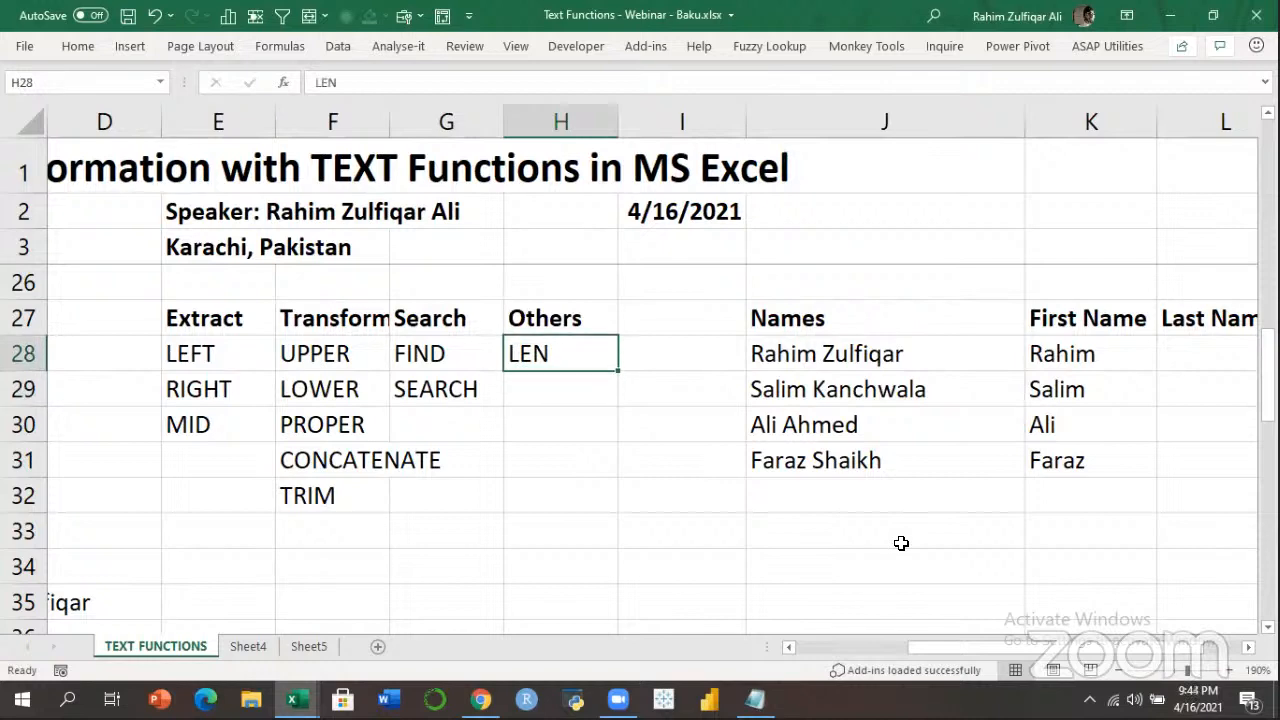
{"action": "key", "text": "Right"}
{"action": "key", "text": "Right"}
{"action": "key", "text": "Right"}
{"action": "key", "text": "Right"}
{"action": "key", "text": "Right"}
{"action": "key", "text": "Right"}
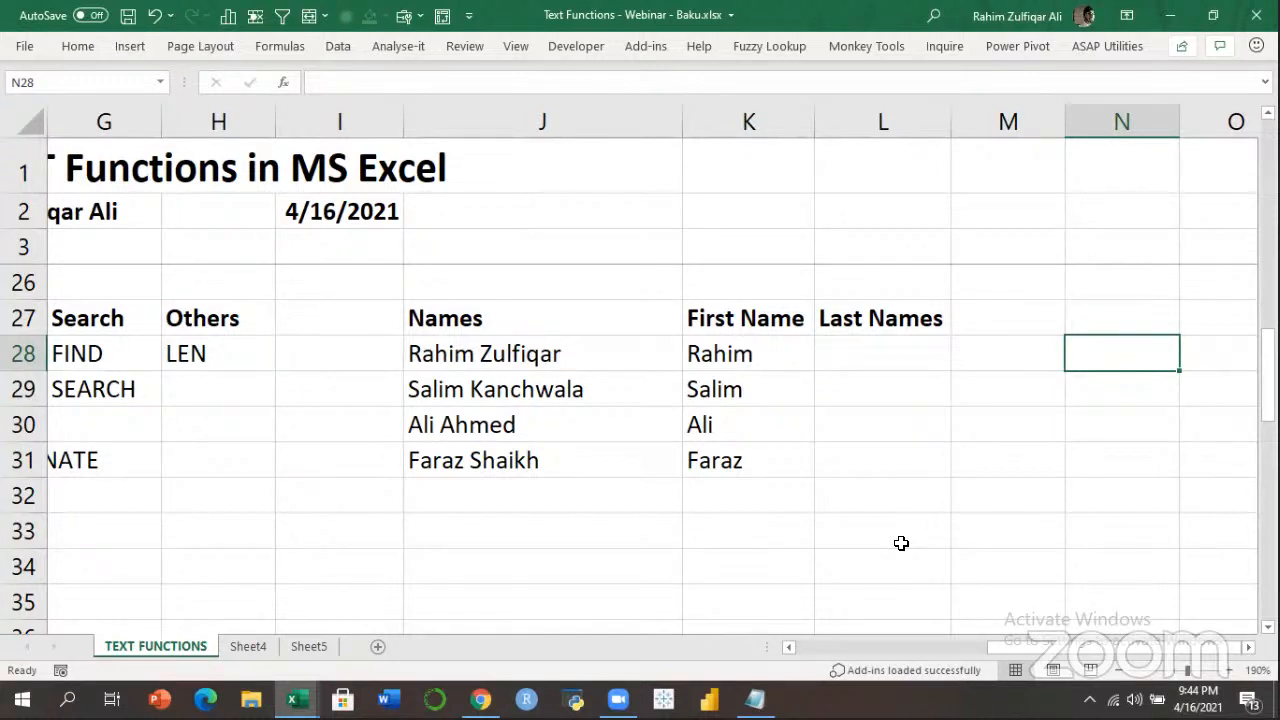
Enter 5 in M28 beside the first extracted first name.
{"action": "key", "text": "Left"}
{"action": "key", "text": "Left"}
{"action": "key", "text": "Left"}
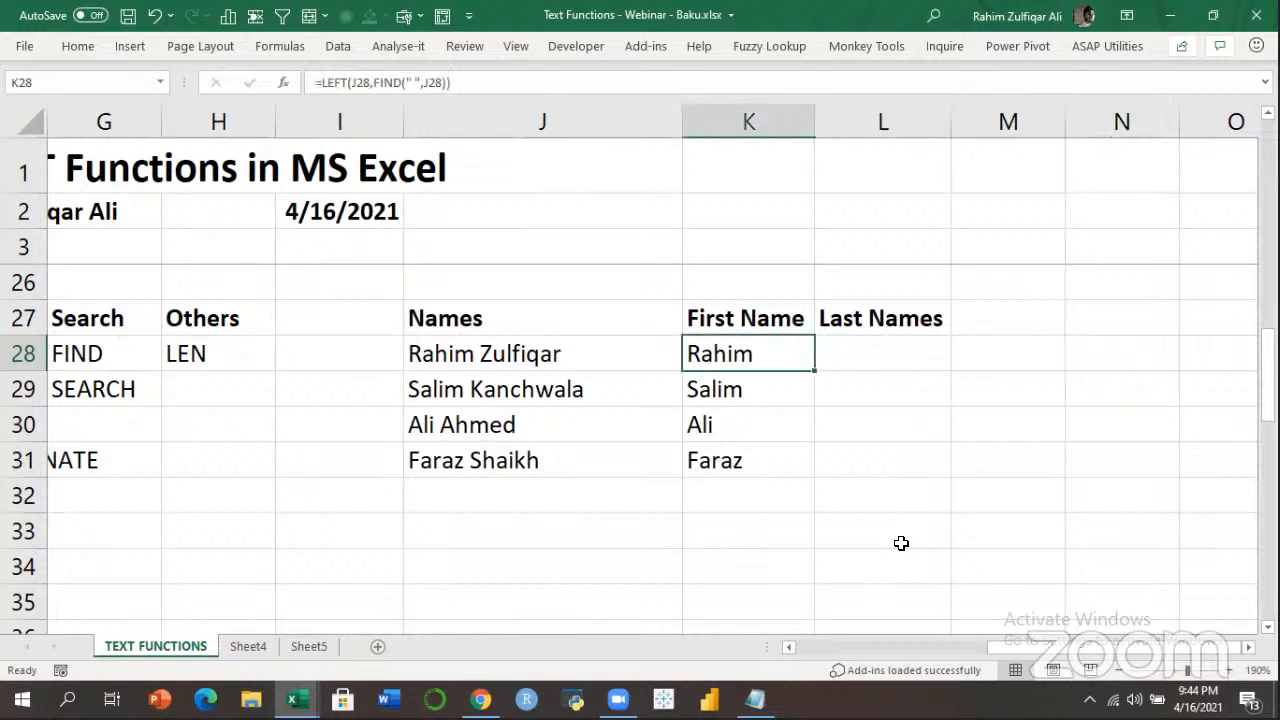
{"action": "key", "text": "Down"}
{"action": "key", "text": "Down"}
{"action": "key", "text": "Down"}
{"action": "key", "text": "Down"}
{"action": "key", "text": "Down"}
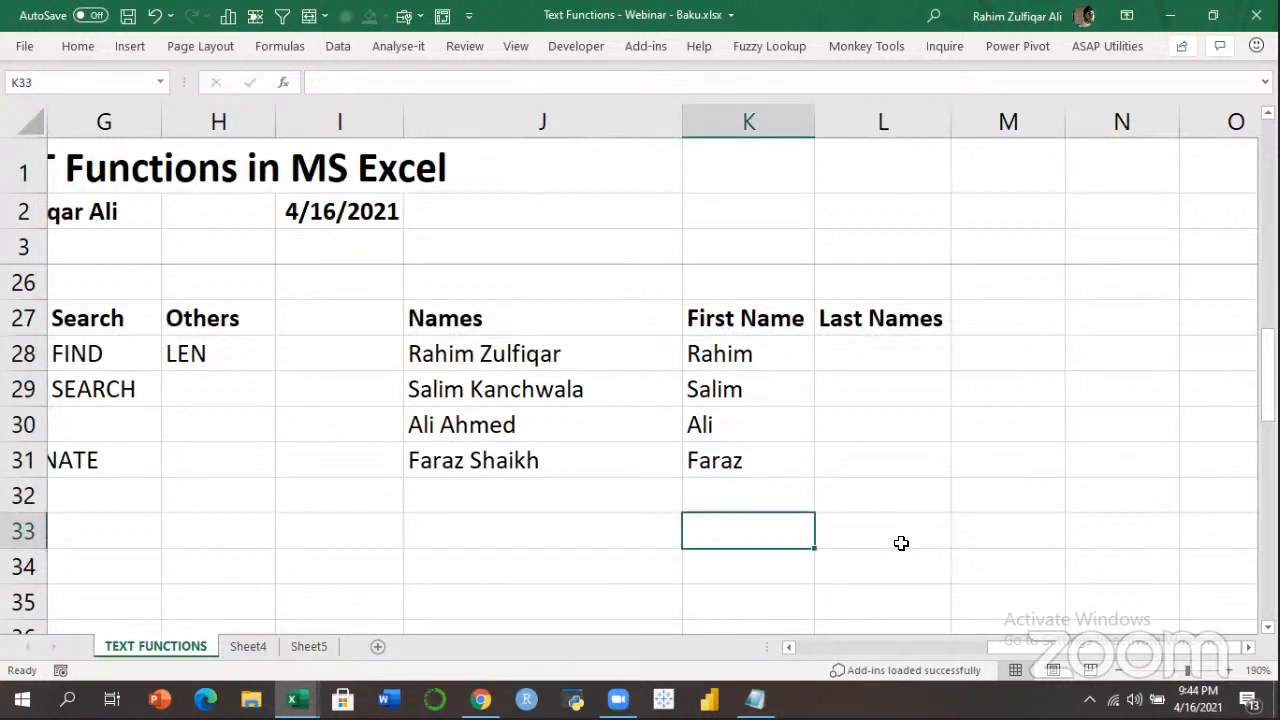
{"action": "type", "text": "="}
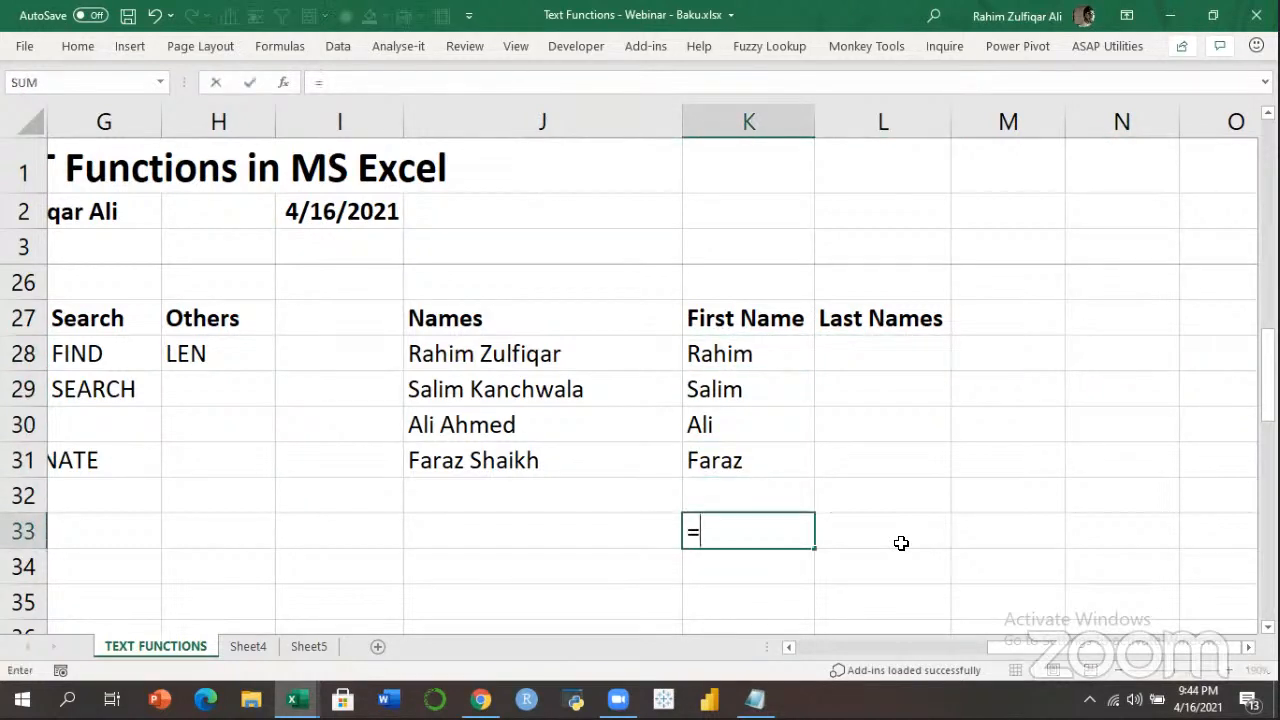
{"action": "key", "text": "Escape"}
{"action": "key", "text": "Up"}
{"action": "key", "text": "Up"}
{"action": "key", "text": "Up"}
{"action": "key", "text": "Up"}
{"action": "key", "text": "Up"}
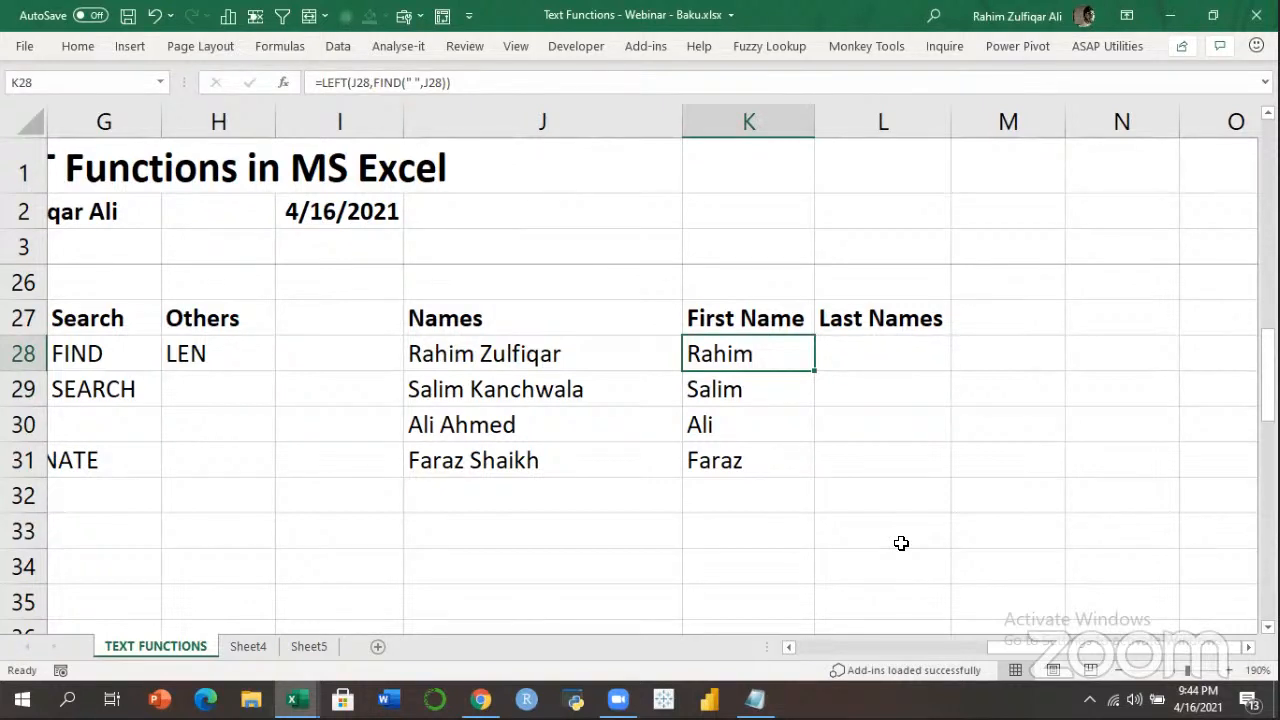
{"action": "key", "text": "Right"}
{"action": "key", "text": "Right"}
{"action": "type", "text": "5"}
{"action": "key", "text": "Return"}
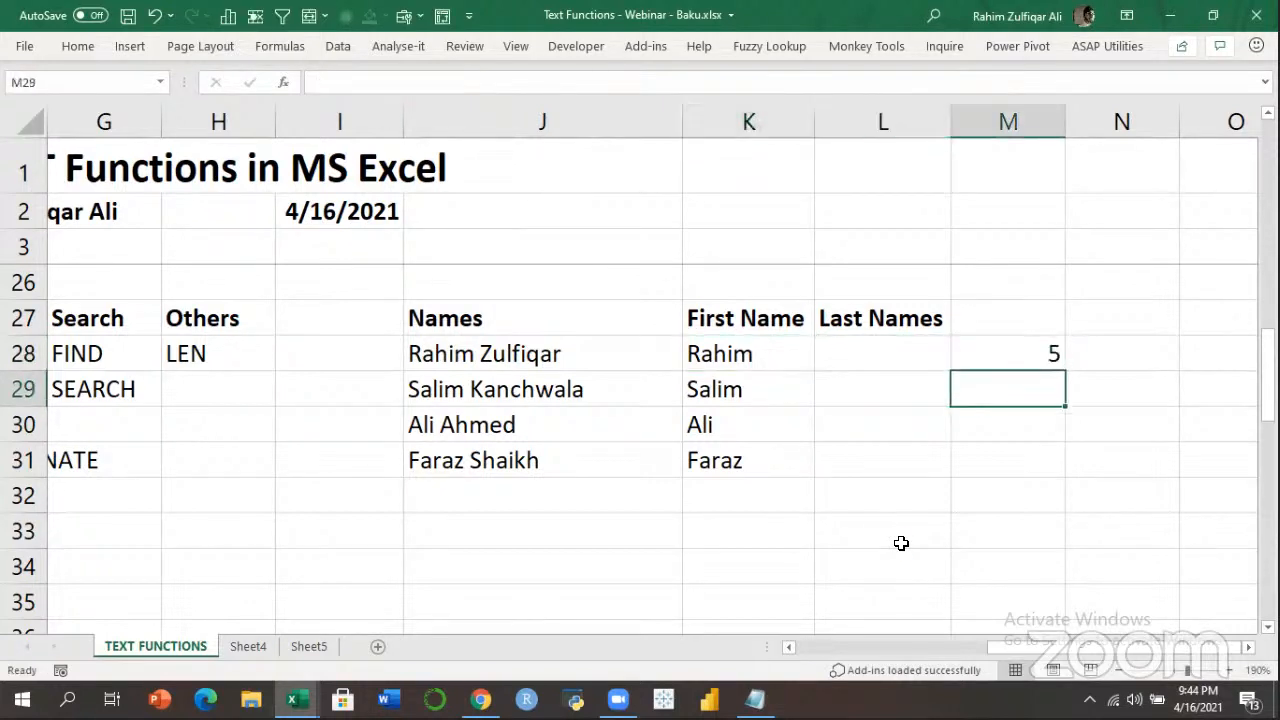
Enter =LEN(K28) in M29 to count the characters of Rahim, giving 6.
{"action": "type", "text": "=LEN("}
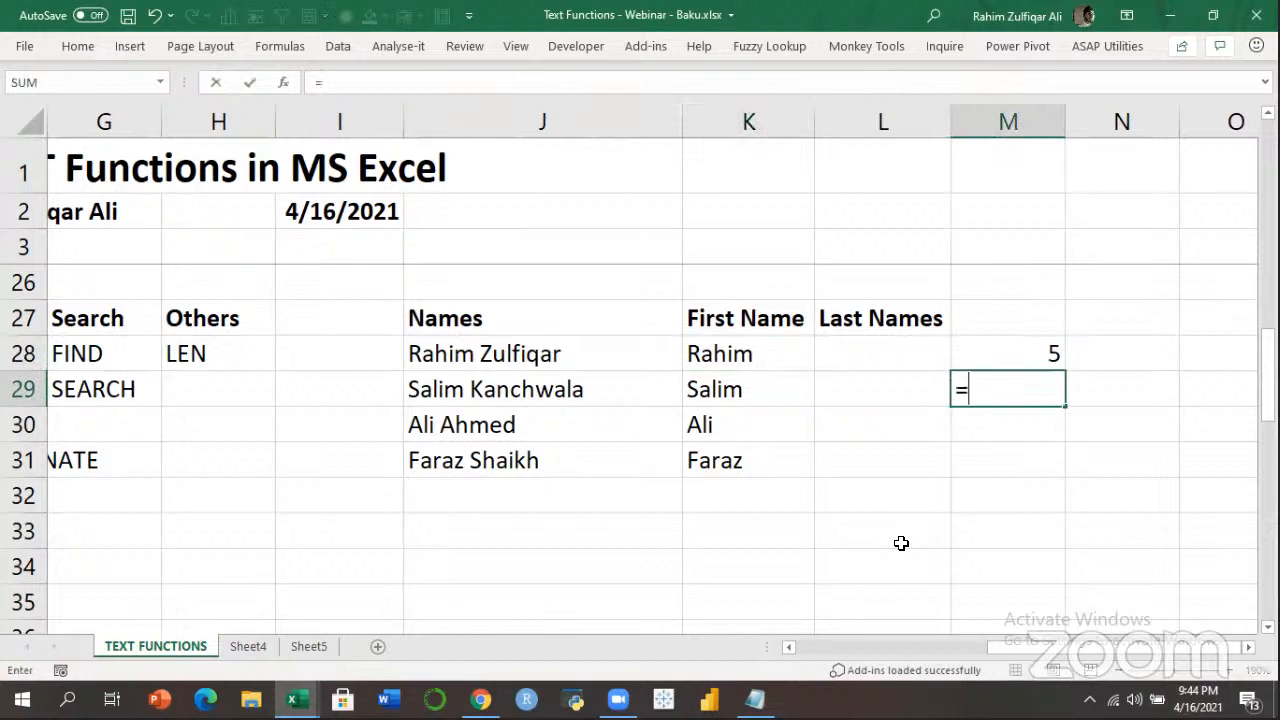
{"action": "key", "text": "Left"}
{"action": "key", "text": "Up"}
{"action": "key", "text": "Left"}
{"action": "key", "text": "Up"}
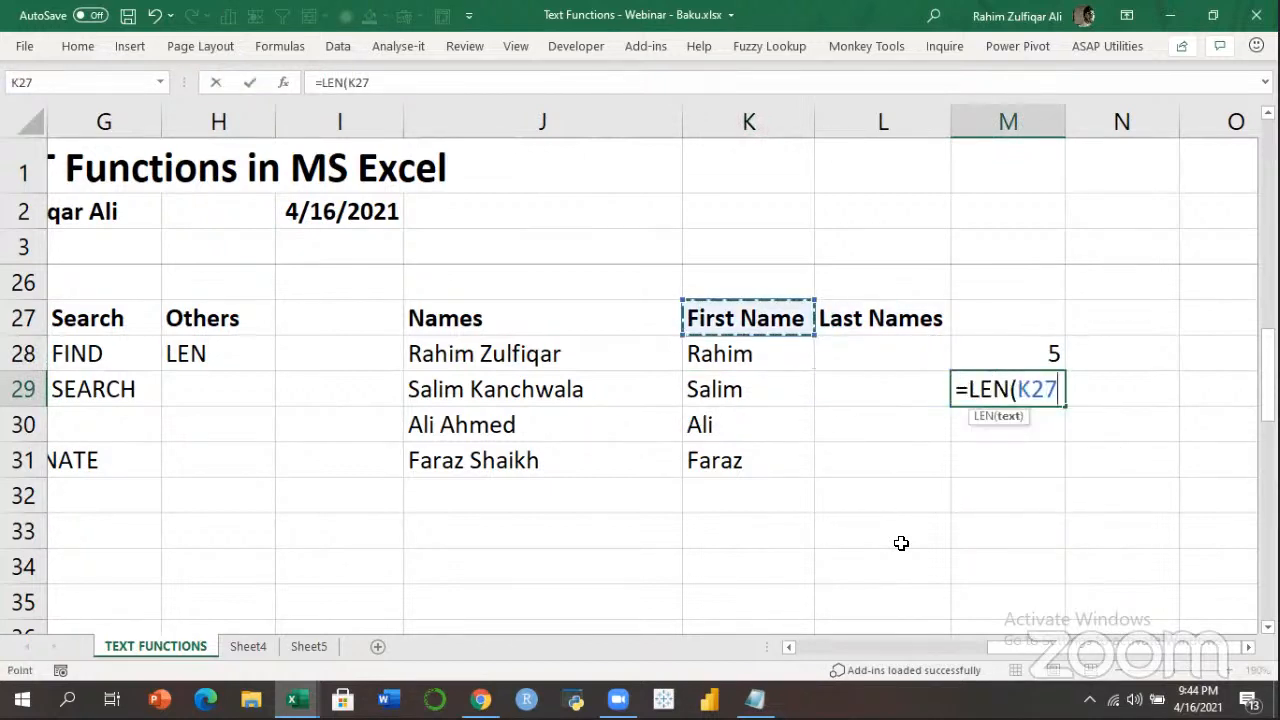
{"action": "key", "text": "Down"}
{"action": "type", "text": ")"}
{"action": "key", "text": "Return"}
Inspect M29's =LEN(K28) formula in edit mode without changing it.
{"action": "key", "text": "Up"}
{"action": "key", "text": "Up"}
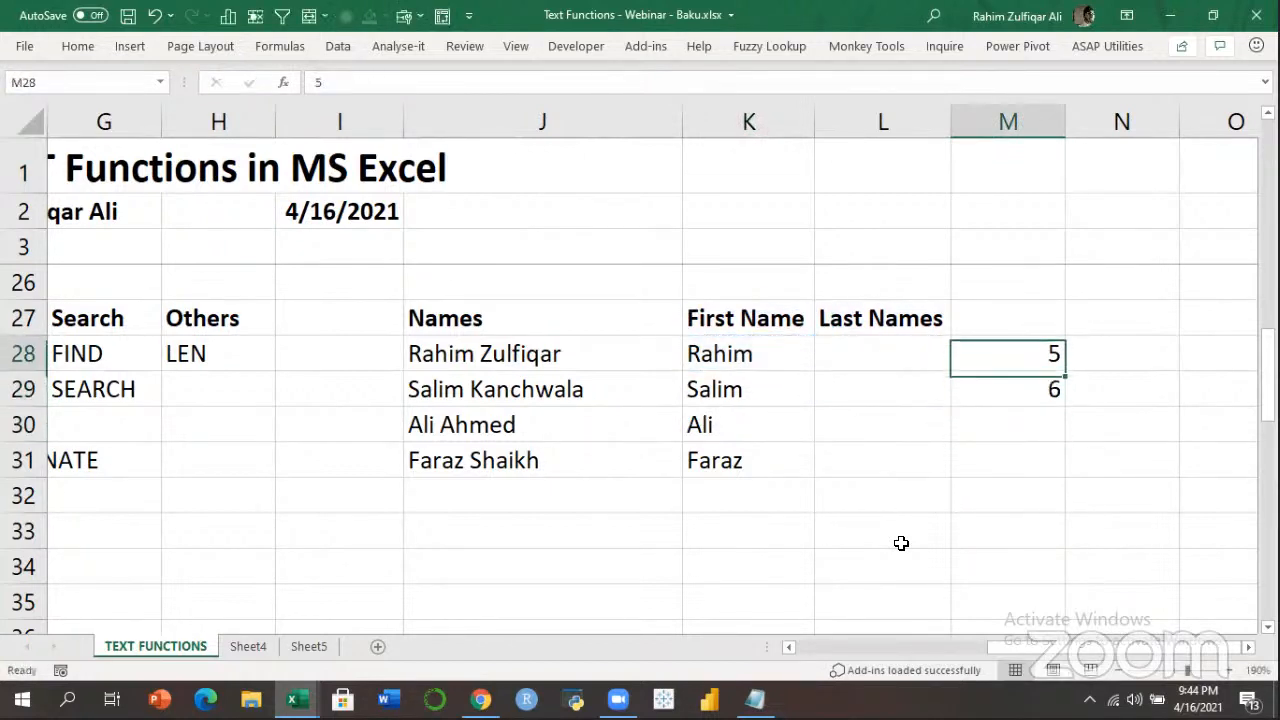
{"action": "key", "text": "Down"}
{"action": "key", "text": "F2"}
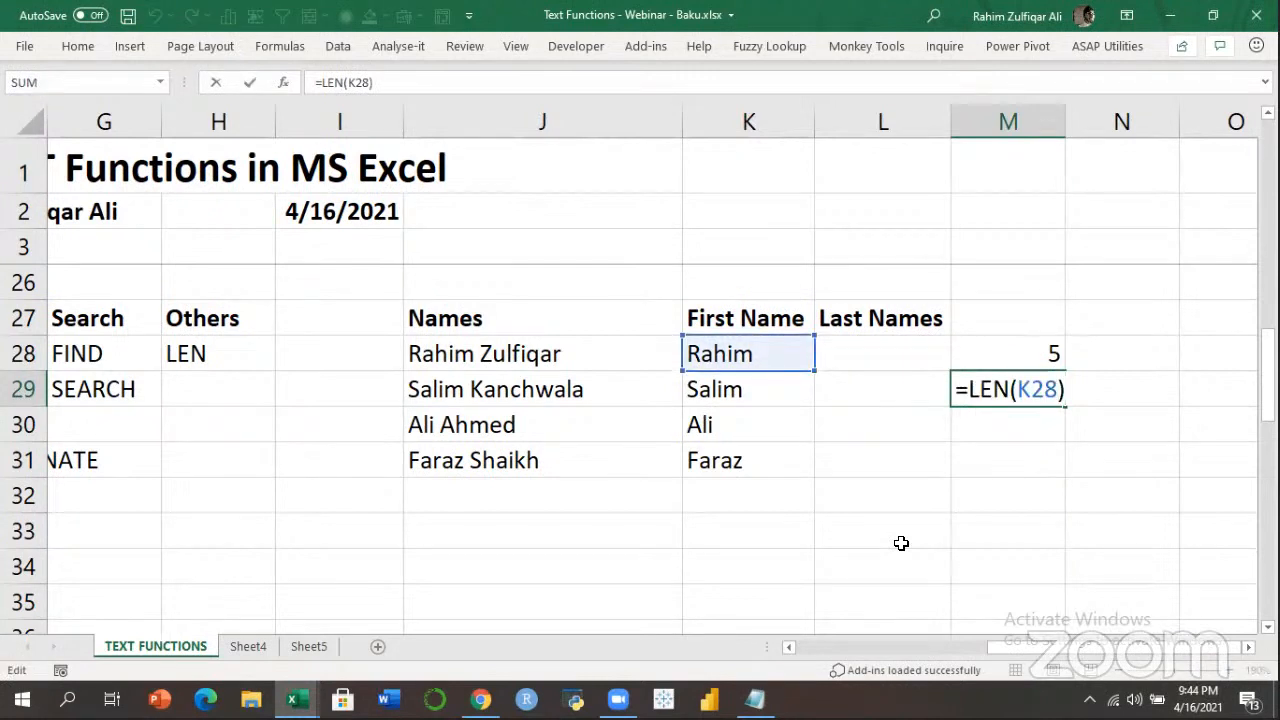
{"action": "key", "text": "Escape"}
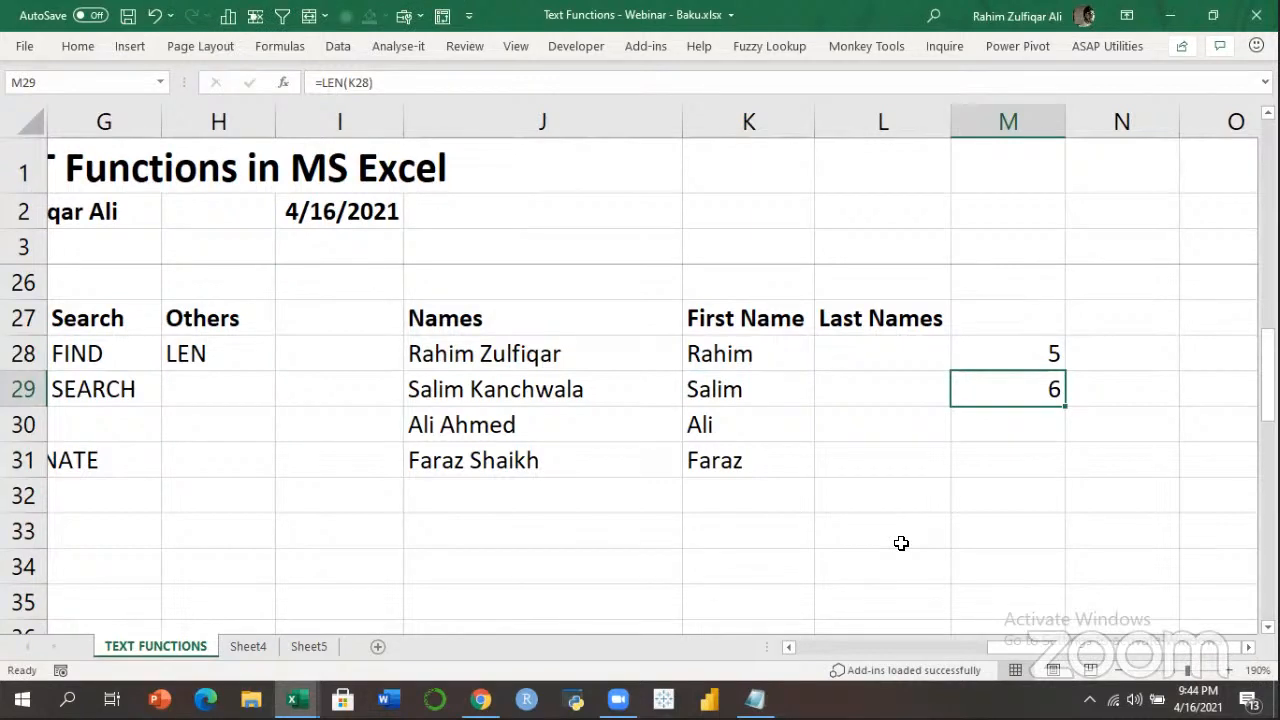
{"action": "key", "text": "F2"}
{"action": "key", "text": "Escape"}
{"action": "key", "text": "Up"}
{"action": "key", "text": "Left"}
{"action": "key", "text": "Left"}
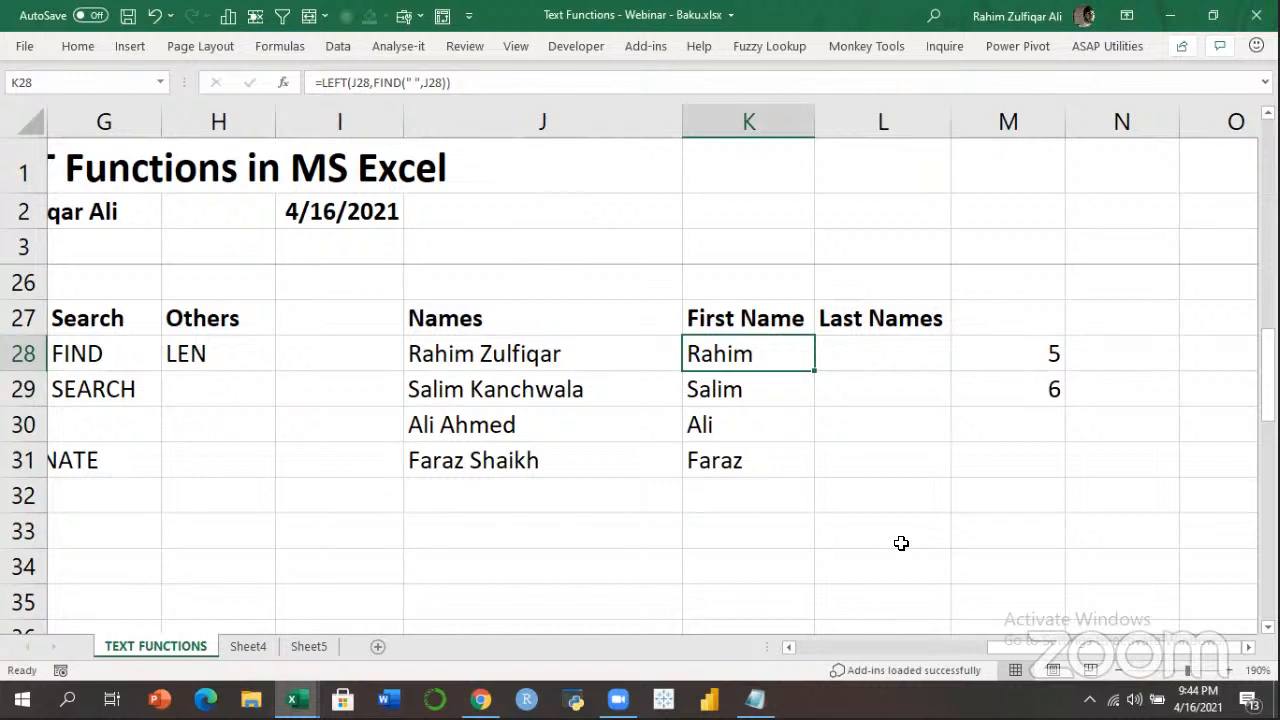
{"action": "key", "text": "Right"}
{"action": "key", "text": "Right"}
{"action": "key", "text": "Down"}
{"action": "key", "text": "F2"}
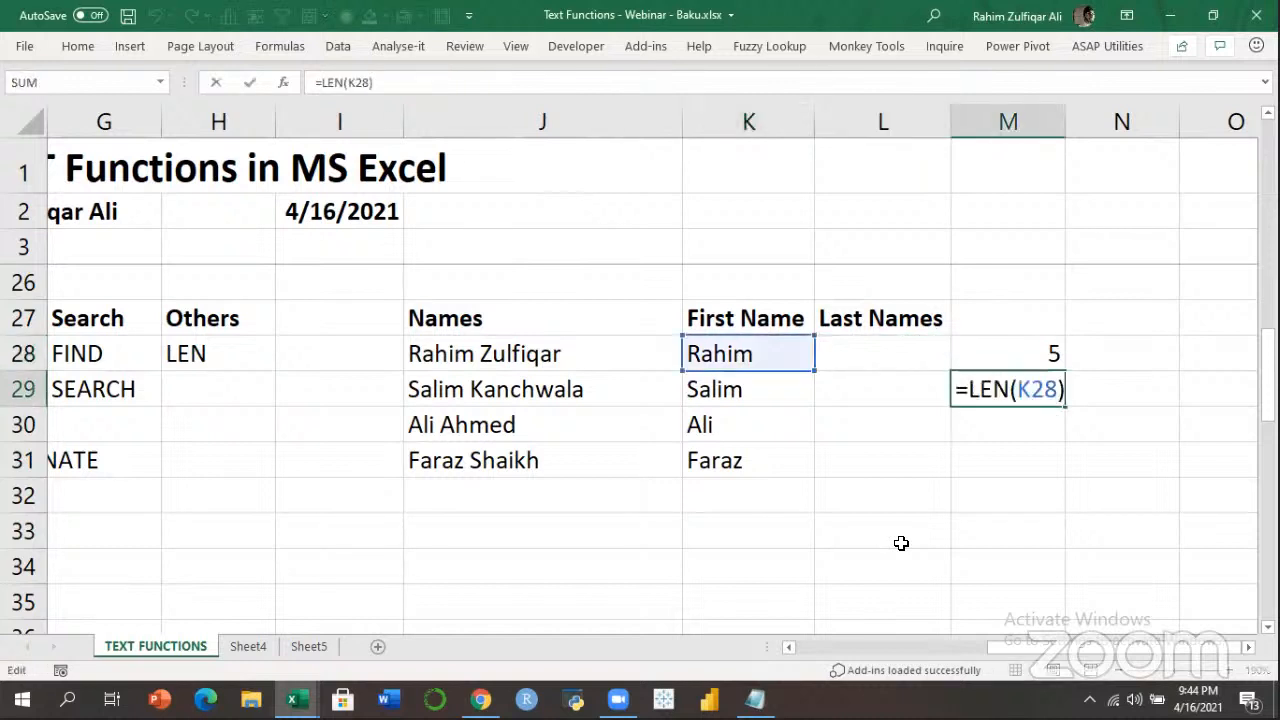
{"action": "key", "text": "Return"}
Re-check M29's formula, then view K28's LEFT first-name formula.
{"action": "key", "text": "Up"}
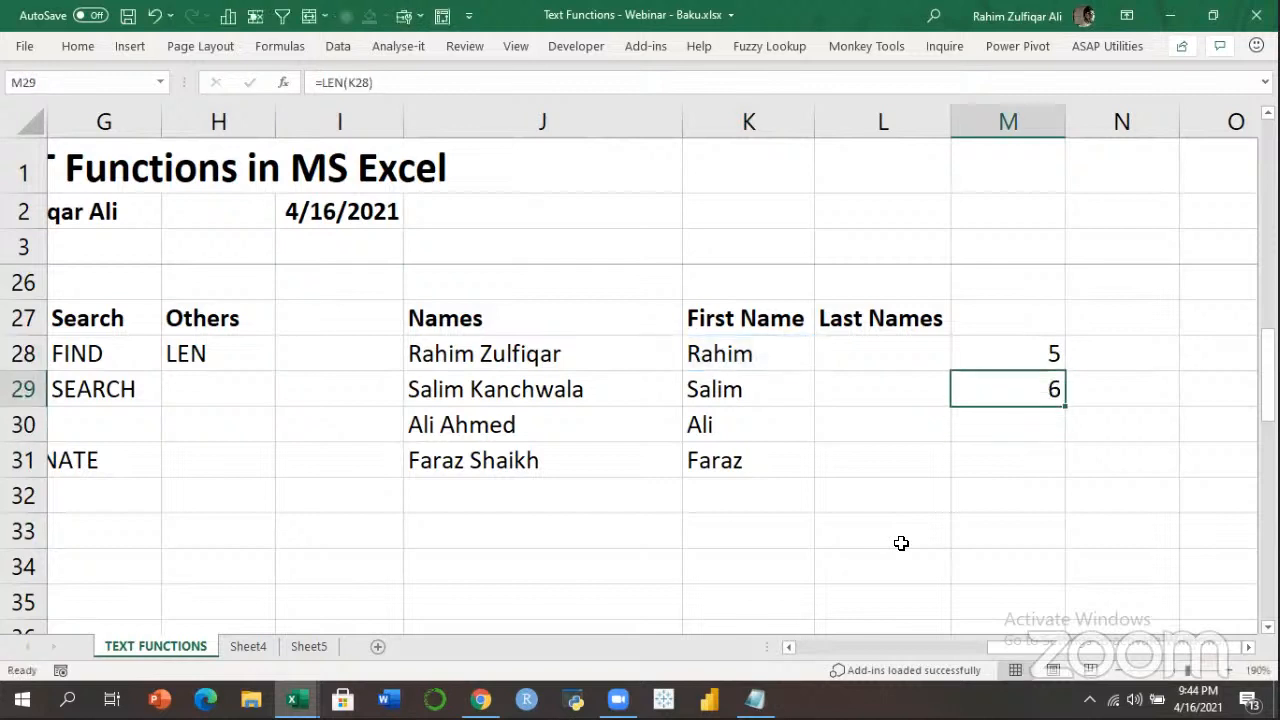
{"action": "key", "text": "F2"}
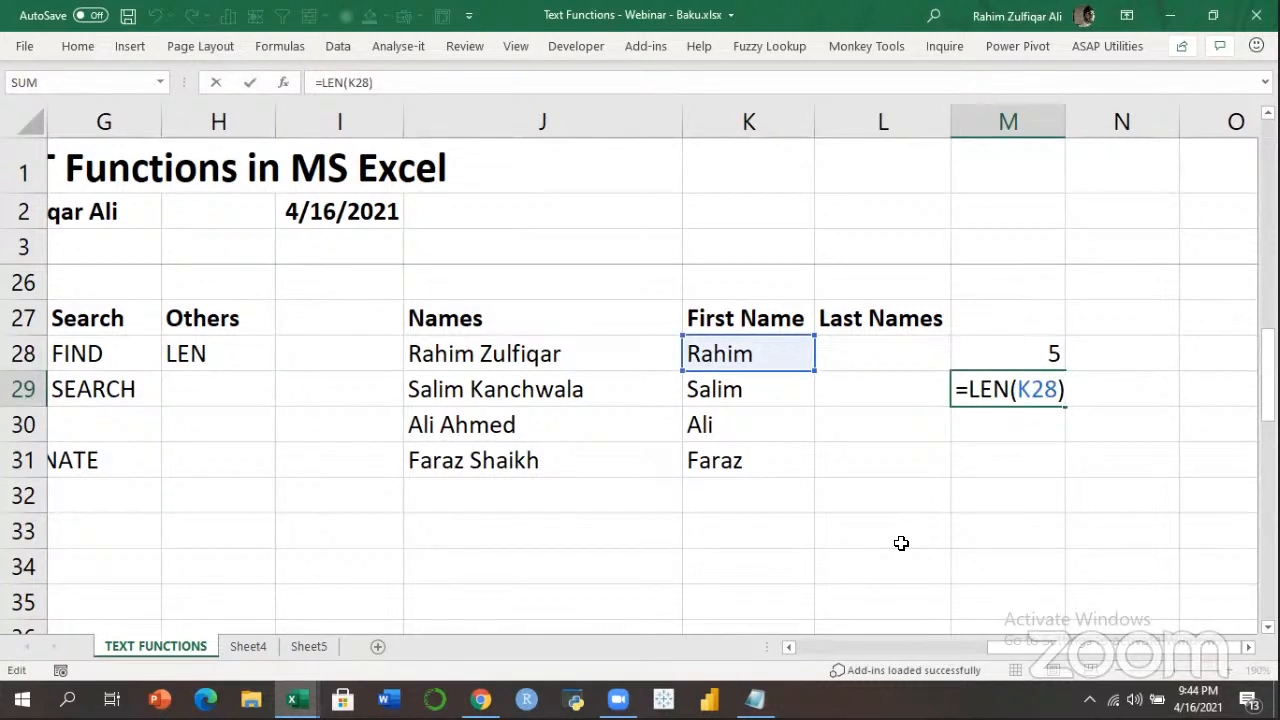
{"action": "key", "text": "Return"}
{"action": "key", "text": "Up"}
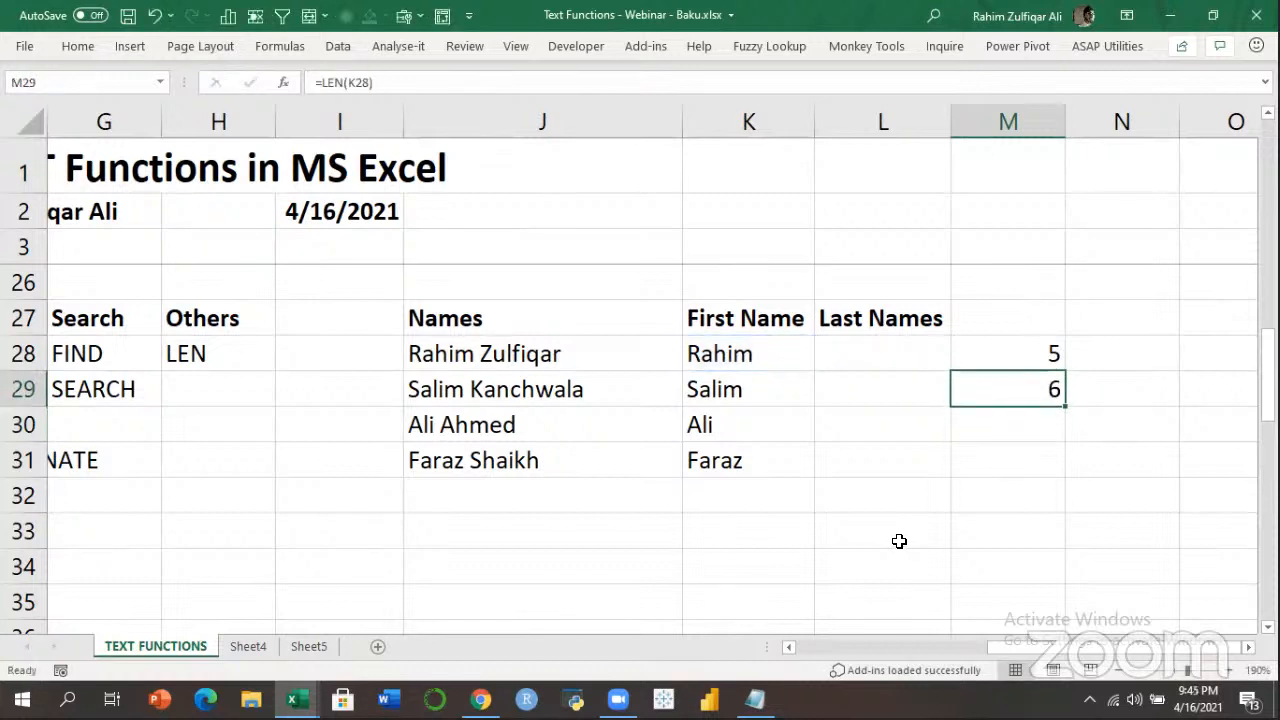
{"action": "left_click", "coordinate": [747, 342]}
{"action": "key", "text": "F2"}
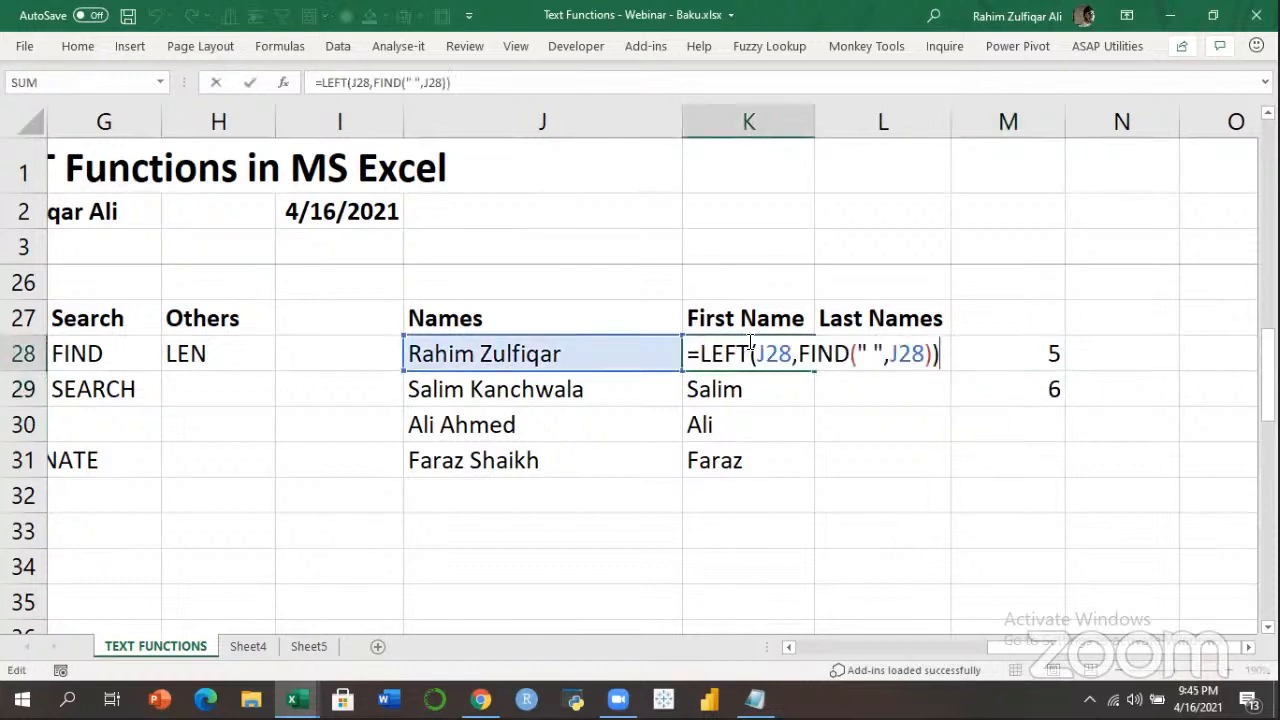
{"action": "key", "text": "Escape"}
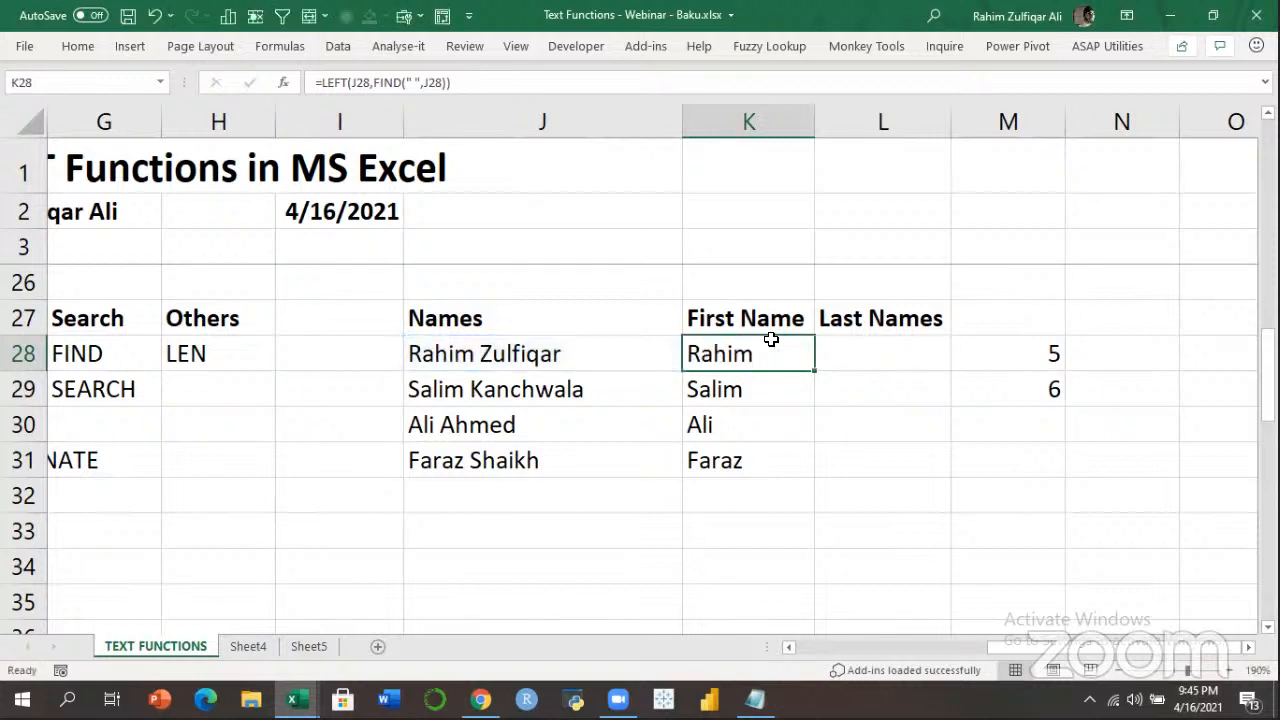
{"action": "left_click", "coordinate": [1000, 380]}
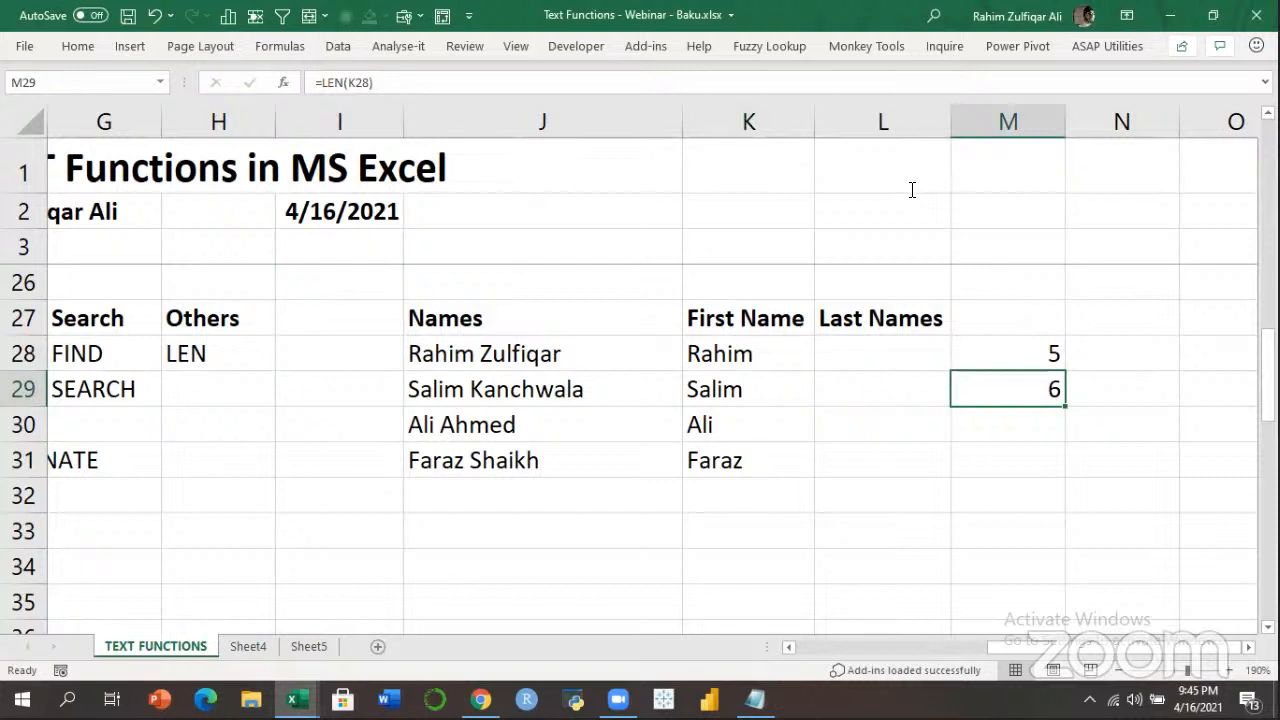
{"action": "left_click", "coordinate": [912, 74]}
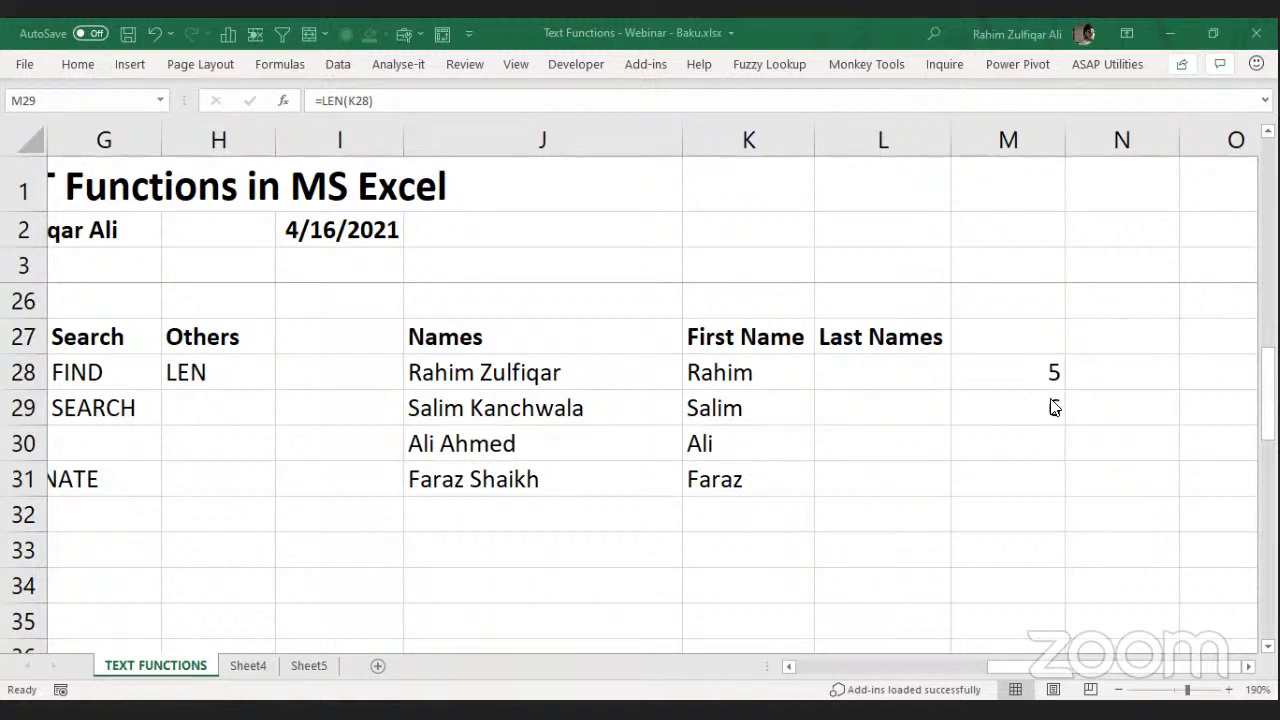
Change K28 to =LEFT(J28,FIND(" ",J28)-1) and fill it down through K31.
{"action": "left_click", "coordinate": [689, 368]}
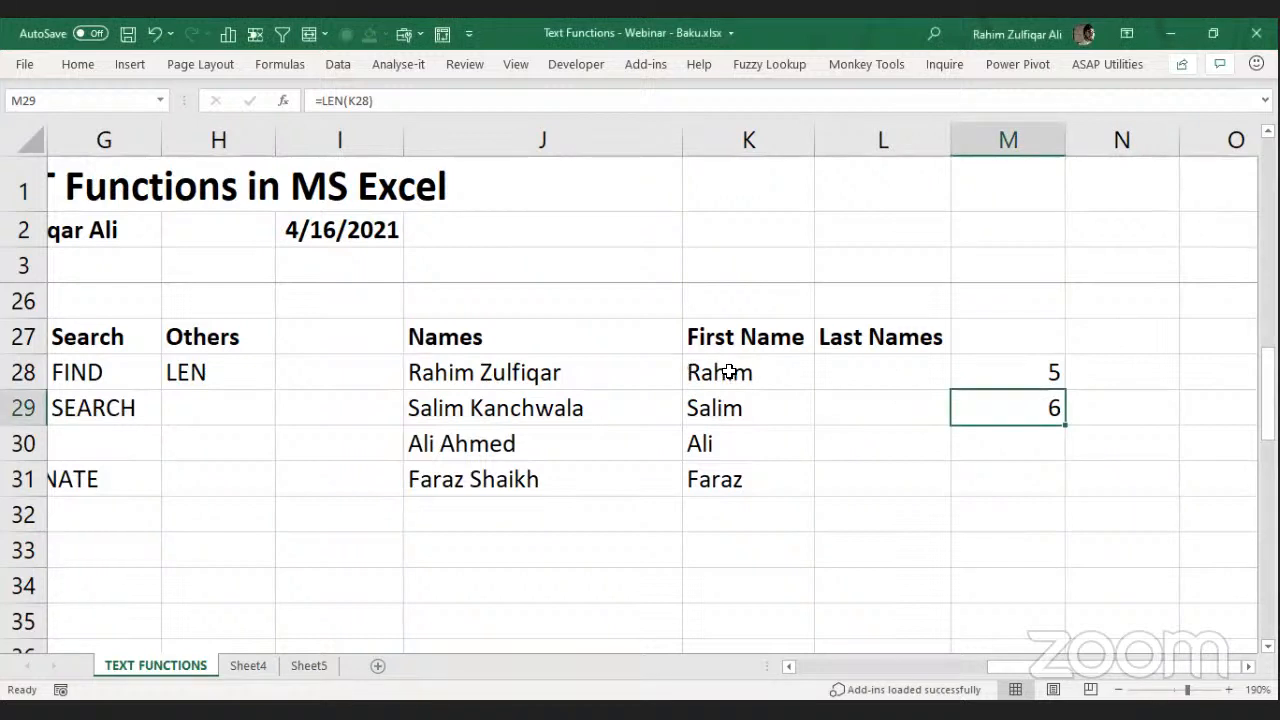
{"action": "left_click", "coordinate": [729, 371]}
{"action": "double_click", "coordinate": [729, 371]}
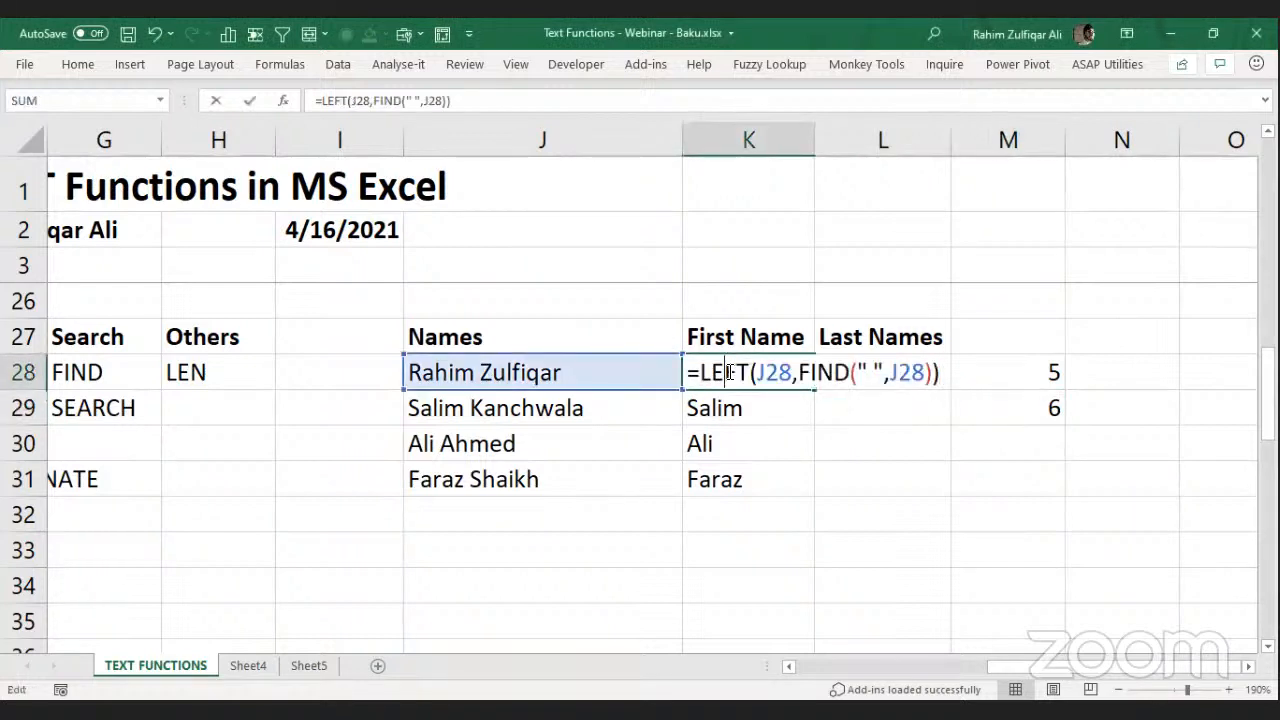
{"action": "left_click", "coordinate": [929, 372]}
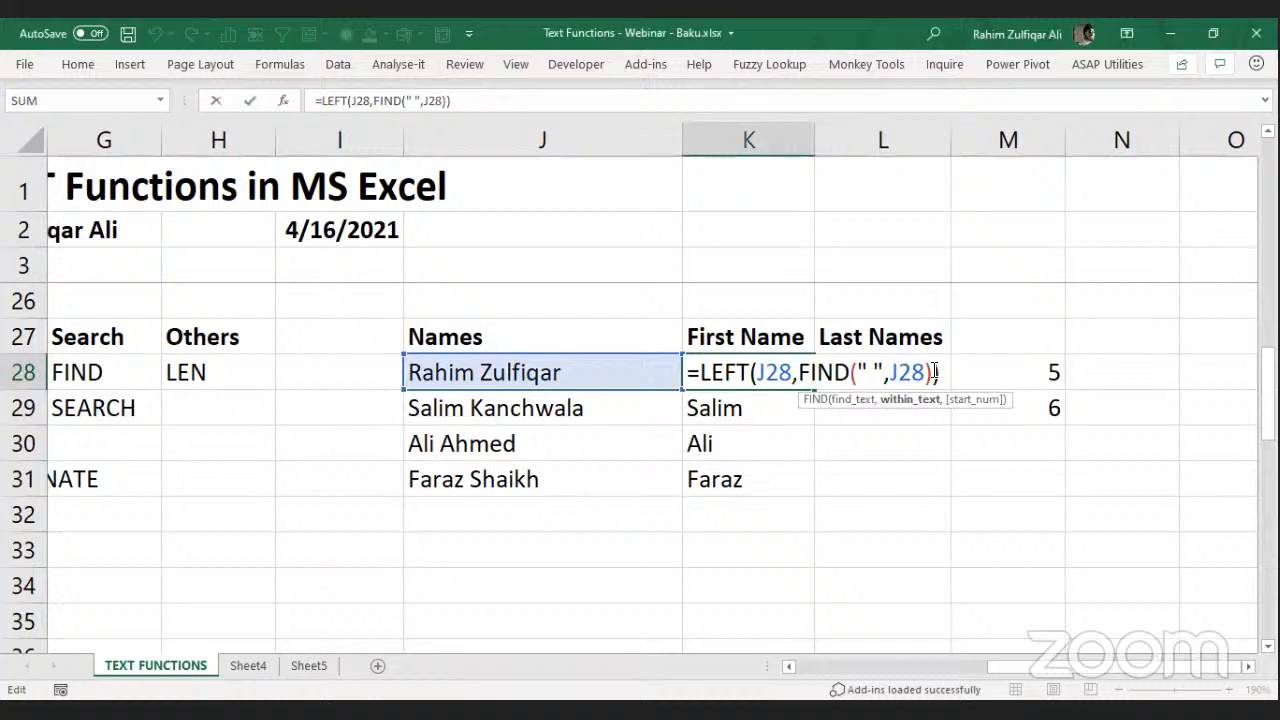
{"action": "left_click", "coordinate": [934, 371]}
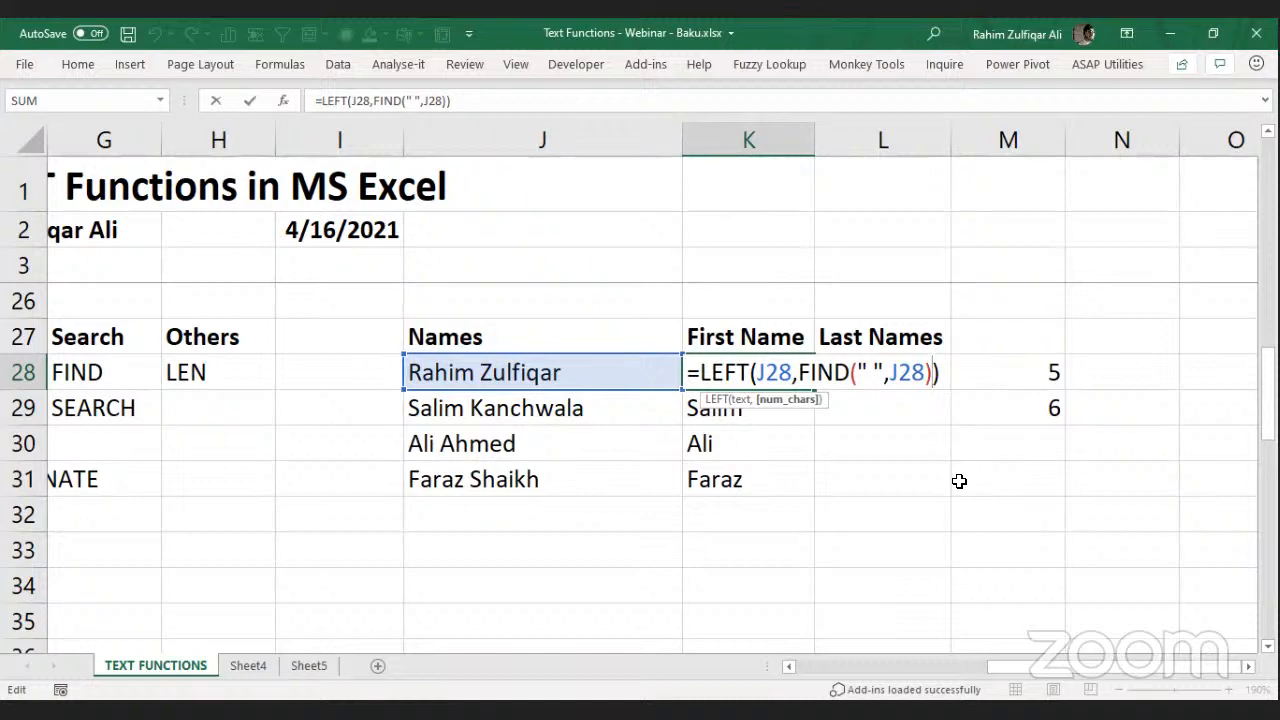
{"action": "type", "text": "-1"}
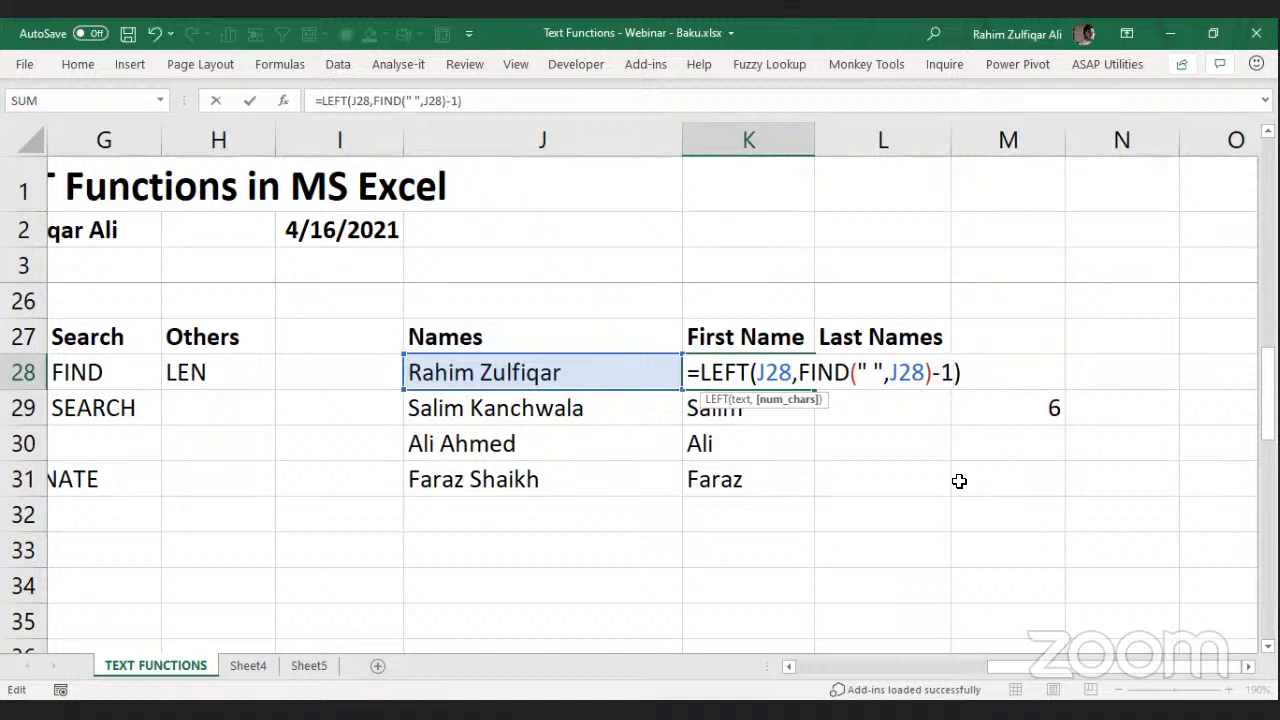
{"action": "key", "text": "ctrl+Return"}
{"action": "key", "text": "ctrl+shift+Down"}
{"action": "key", "text": "ctrl+d"}
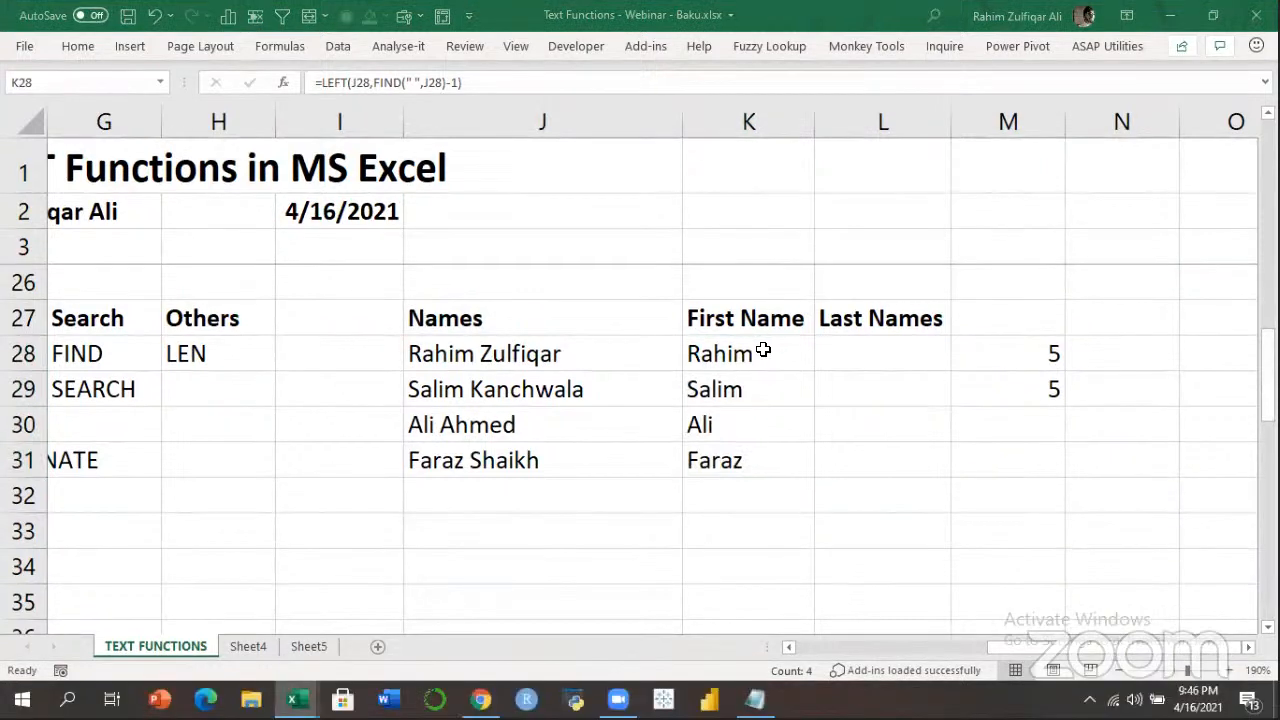
Walk through K28's formula, highlighting its FIND part.
{"action": "double_click", "coordinate": [740, 372]}
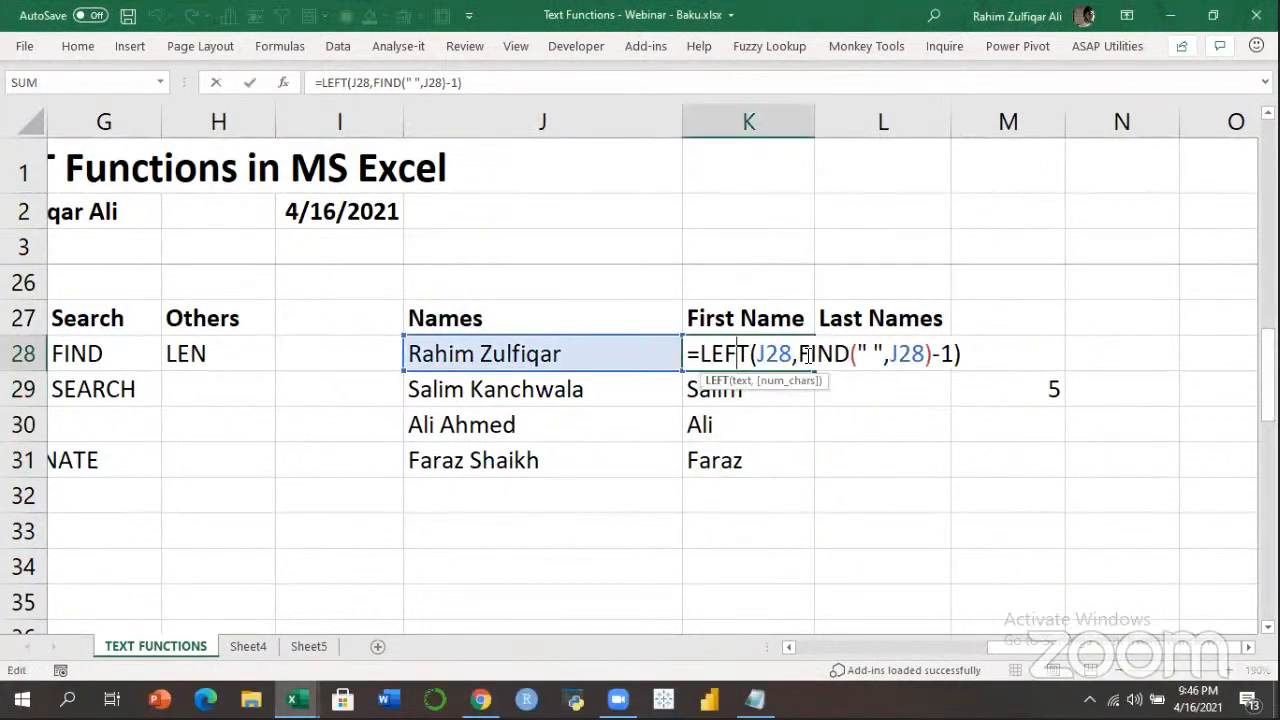
{"action": "left_click_drag", "start_coordinate": [800, 354], "coordinate": [934, 354]}
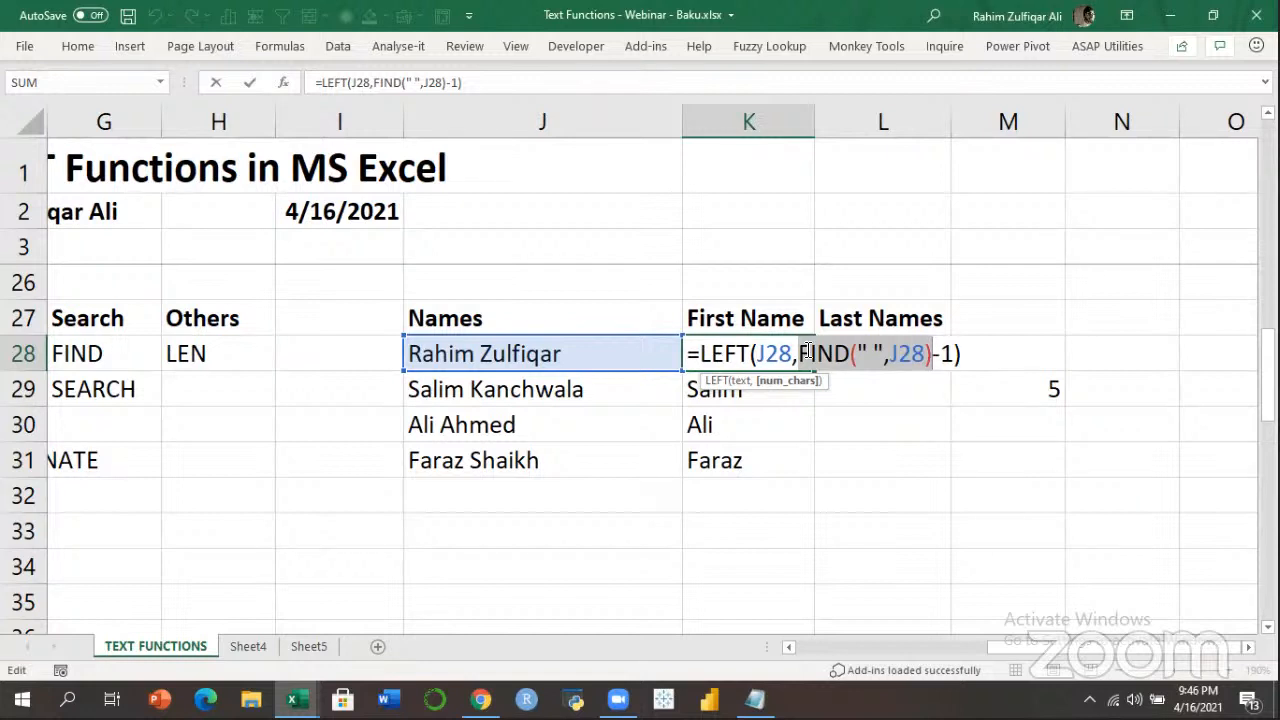
{"action": "left_click", "coordinate": [725, 354]}
{"action": "key", "text": "Return"}
{"action": "key", "text": "Return"}
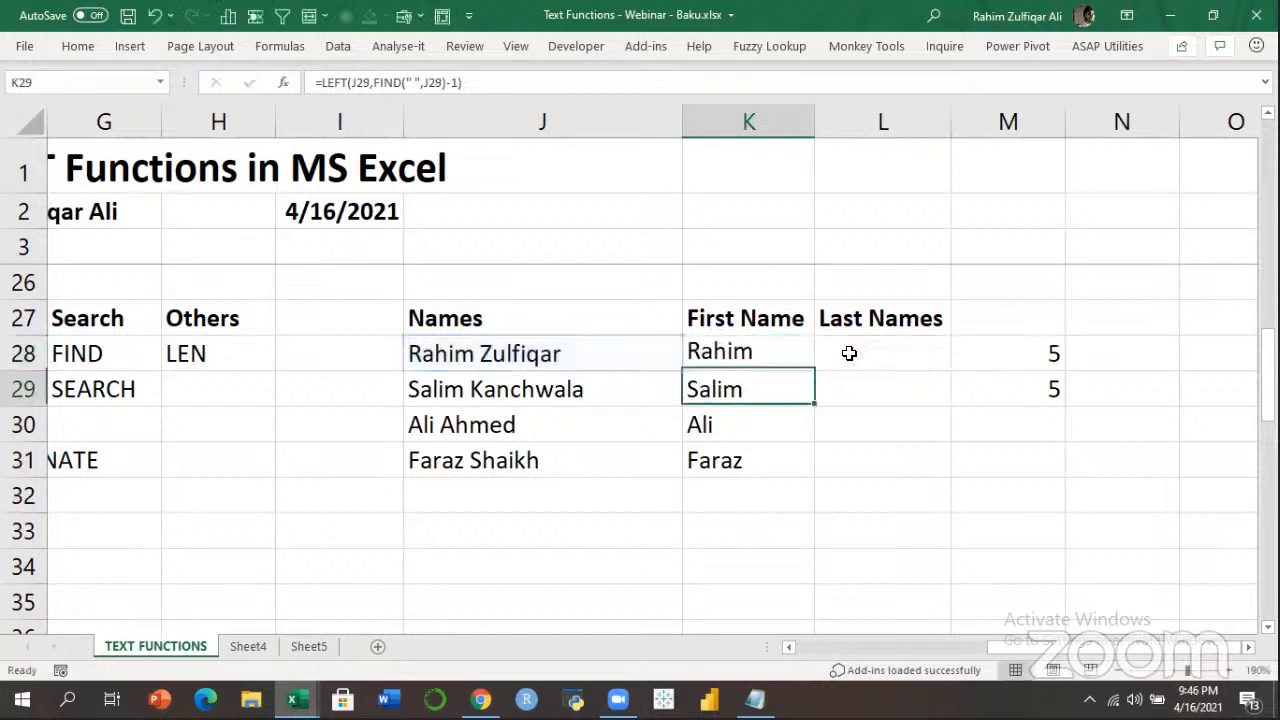
Review K30's first-name formula, highlighting the FIND part and the -1 adjustment.
{"action": "key", "text": "F2"}
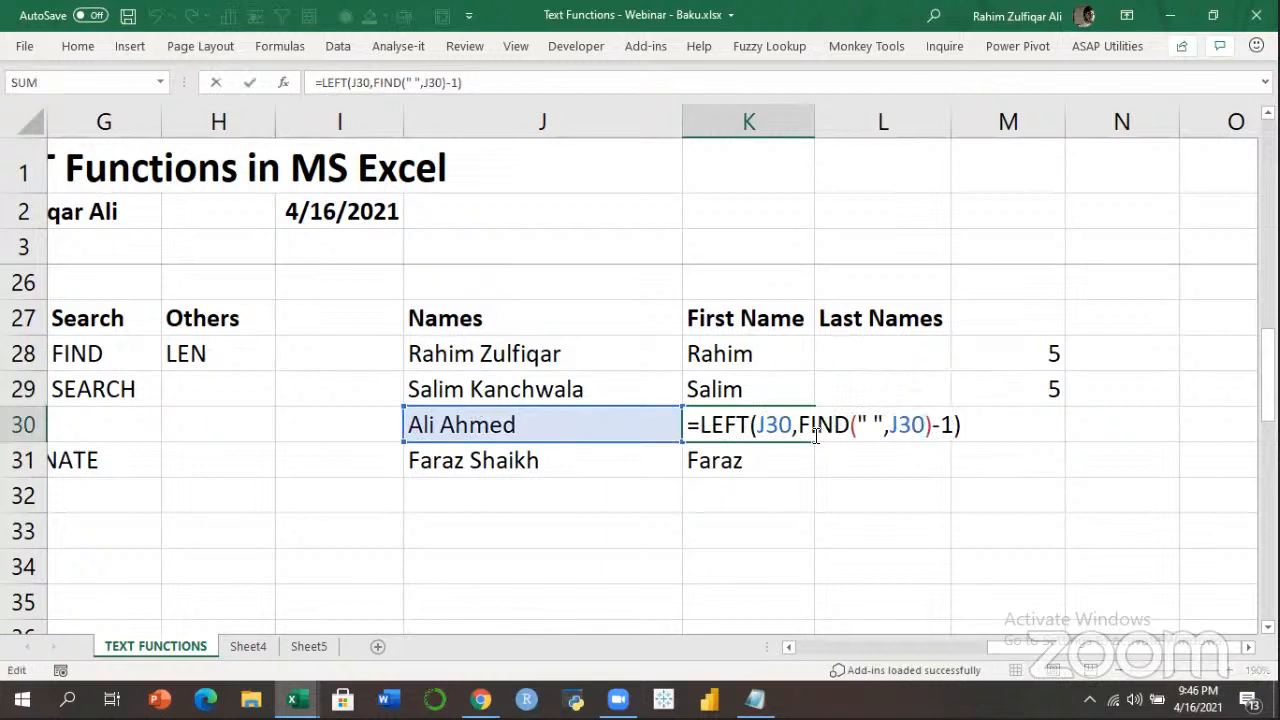
{"action": "left_click_drag", "start_coordinate": [798, 425], "coordinate": [936, 428]}
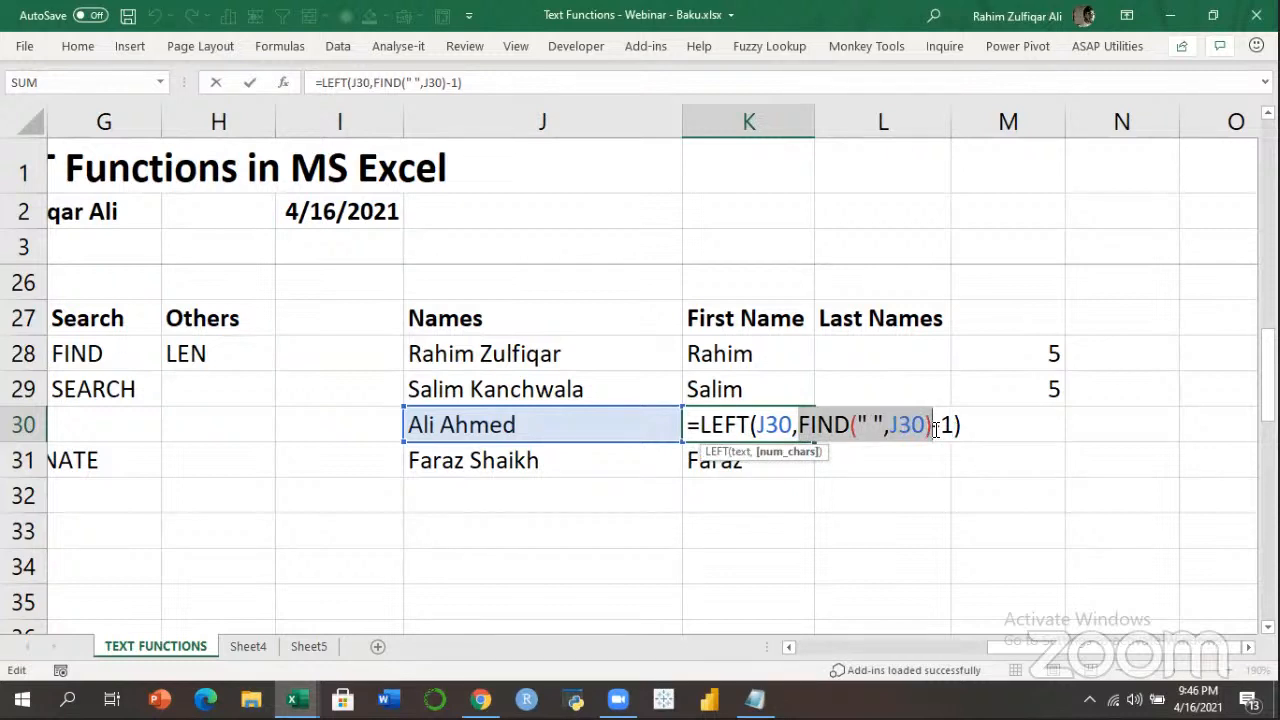
{"action": "double_click", "coordinate": [948, 427]}
{"action": "left_click_drag", "start_coordinate": [800, 427], "coordinate": [948, 425]}
{"action": "left_click", "coordinate": [941, 426]}
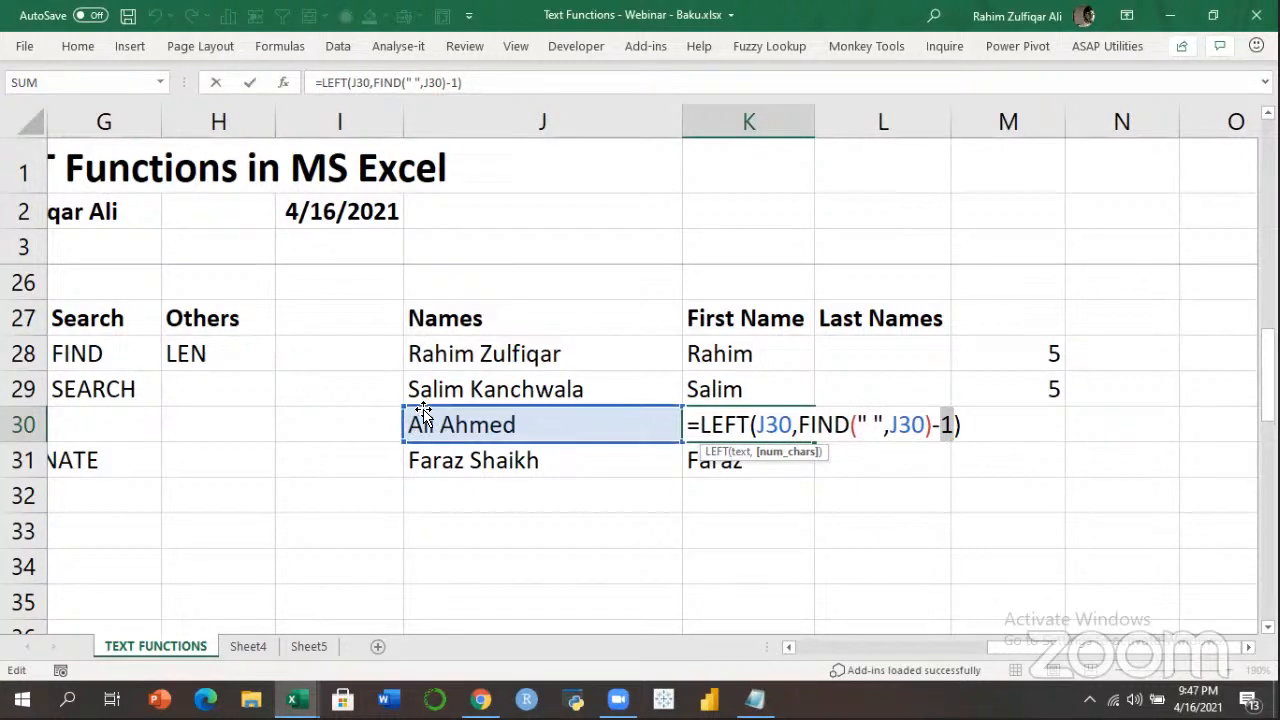
{"action": "left_click", "coordinate": [766, 424]}
{"action": "left_click", "coordinate": [708, 424]}
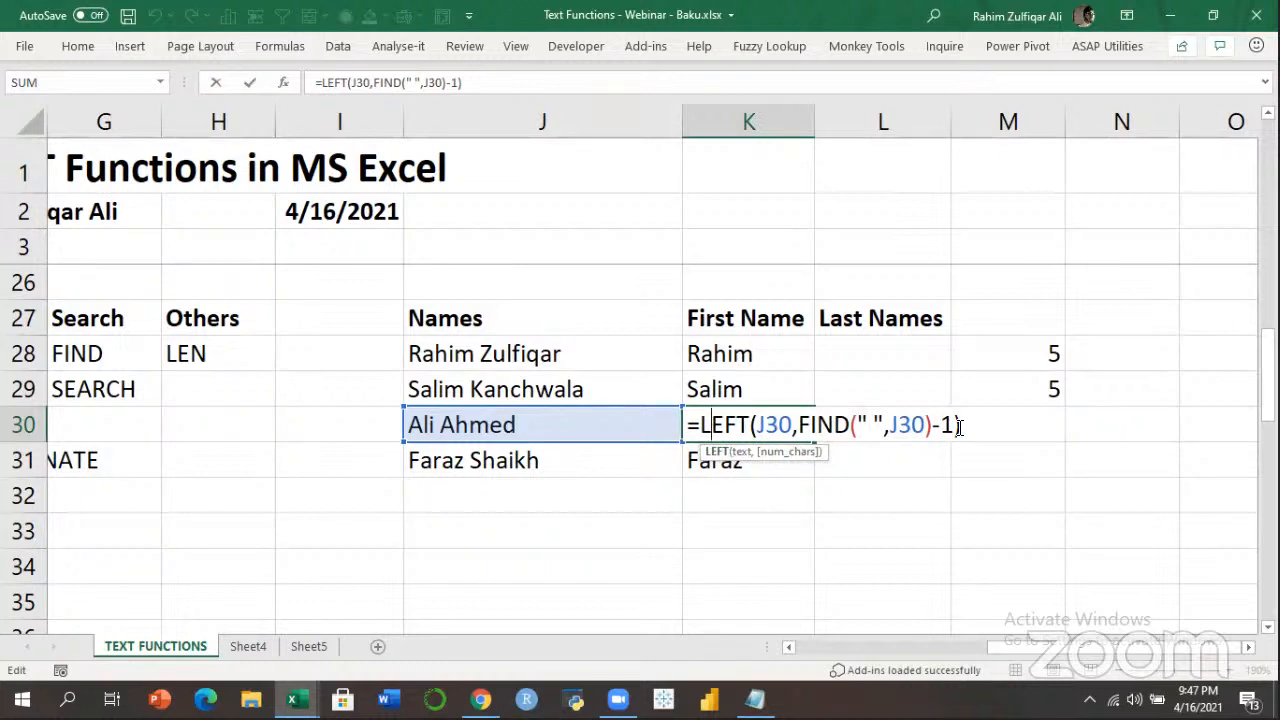
{"action": "key", "text": "Return"}
{"action": "left_click", "coordinate": [780, 358]}
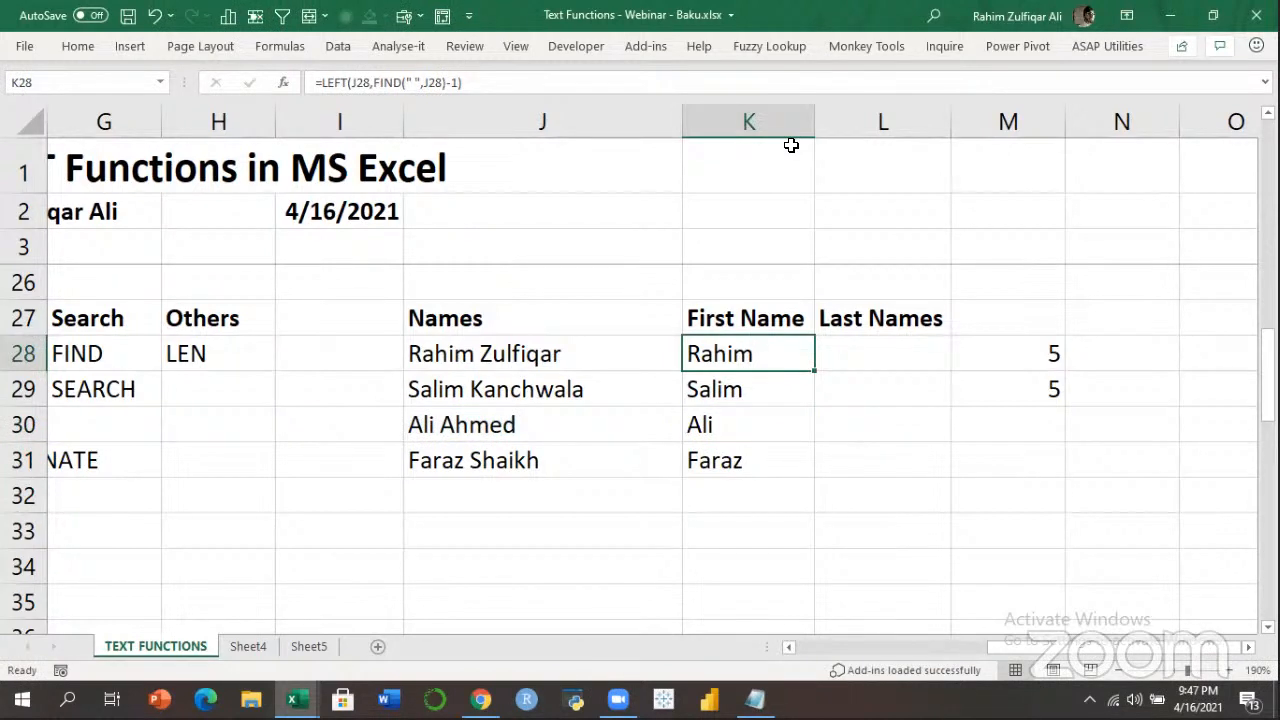
Enter =MID(J28,FIND(" ",J28),99) in L28 to get Zulfiqar, then select L28 down to row 31.
{"action": "left_click", "coordinate": [868, 355]}
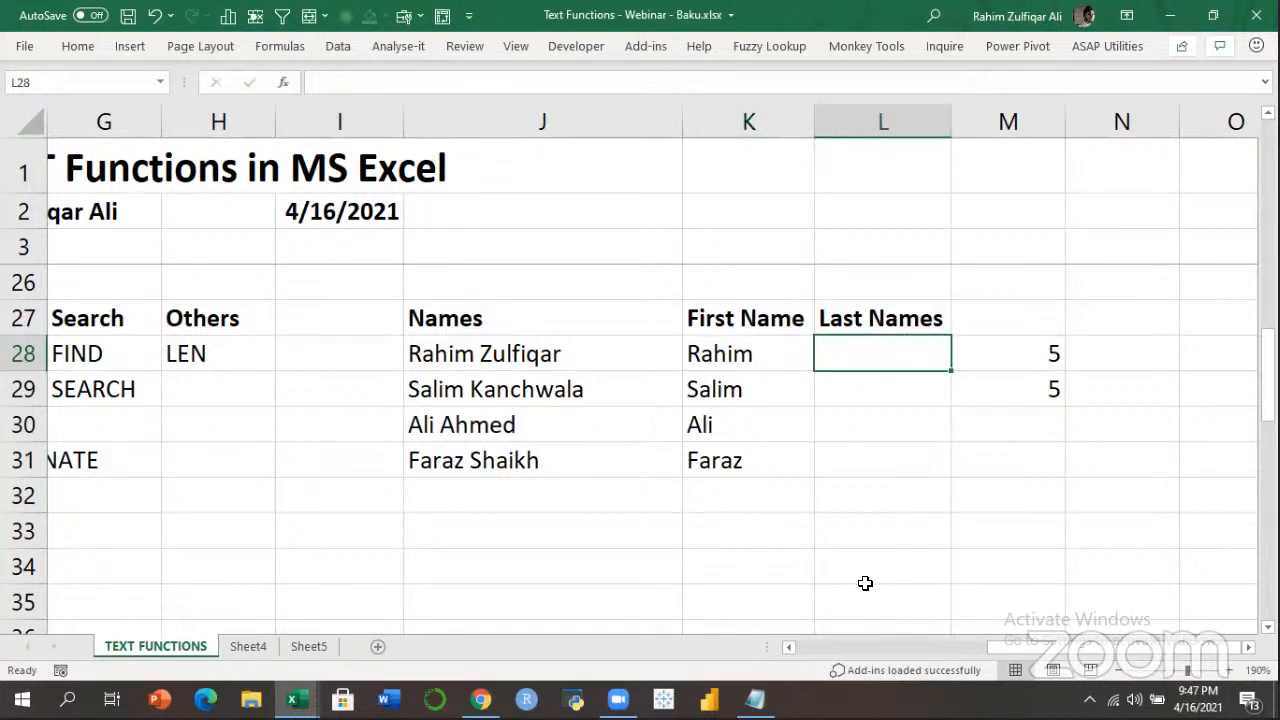
{"action": "type", "text": "="}
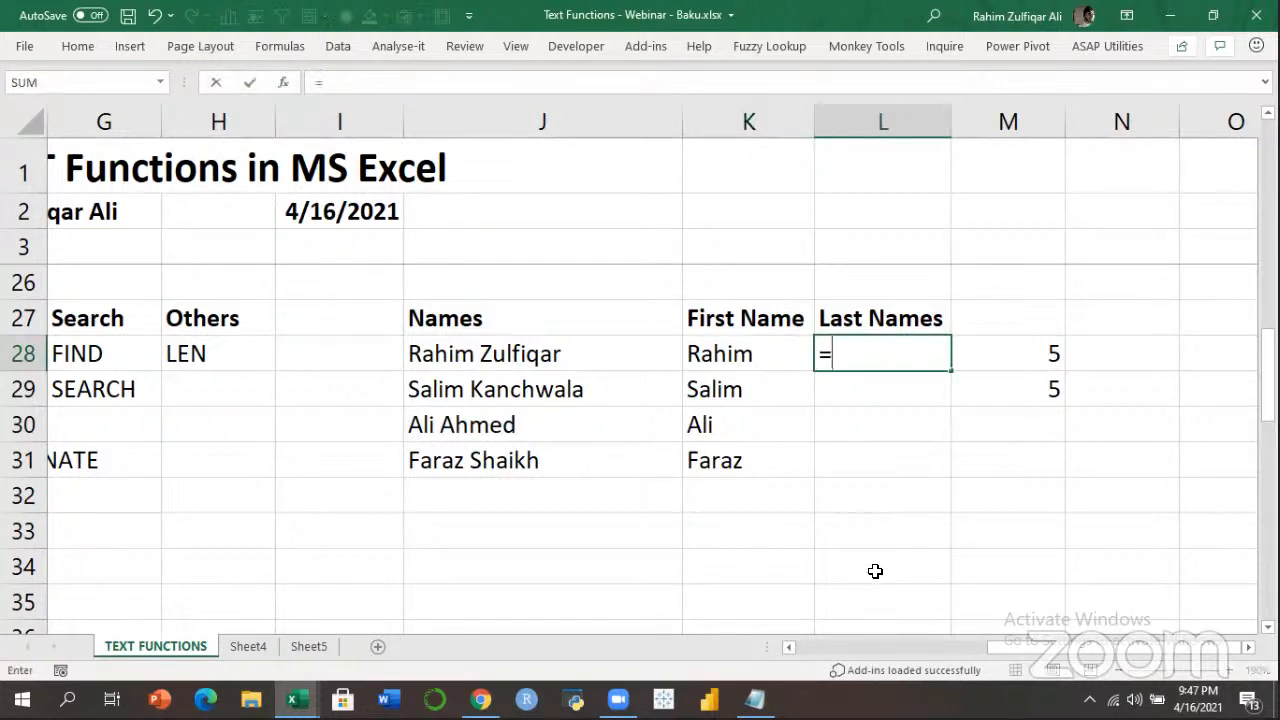
{"action": "type", "text": "MID("}
{"action": "key", "text": "Left"}
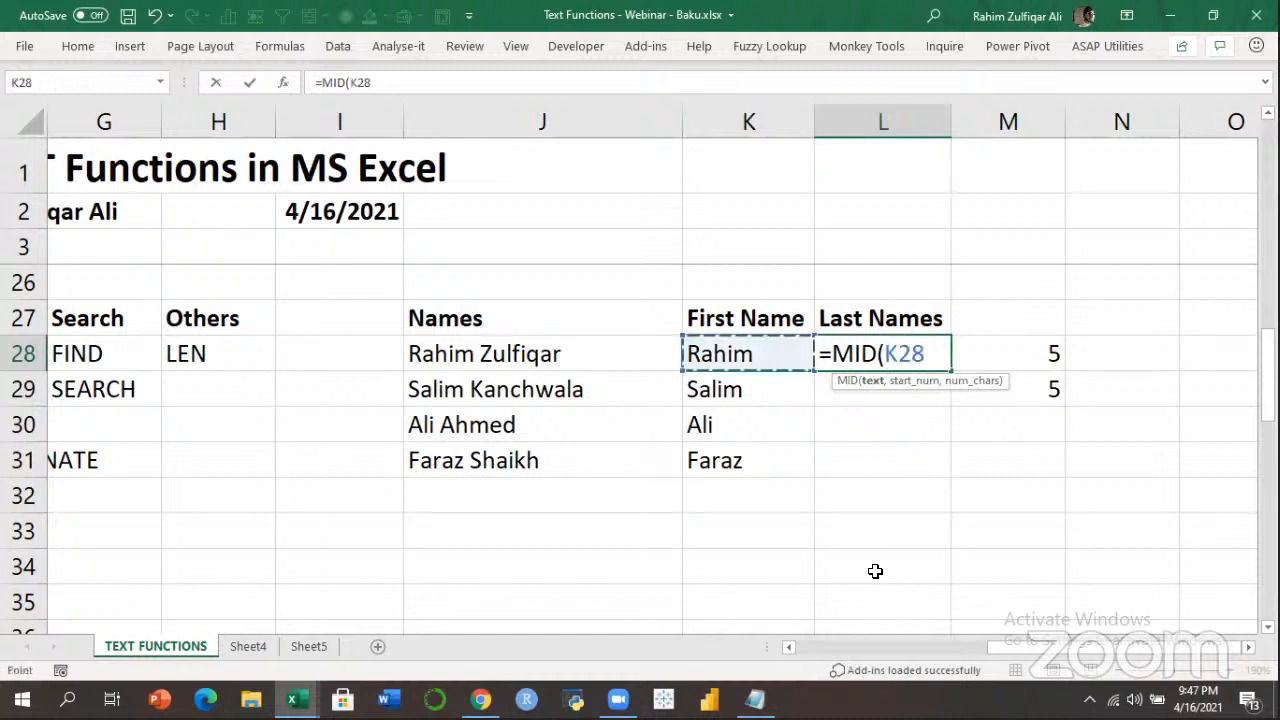
{"action": "key", "text": "Left"}
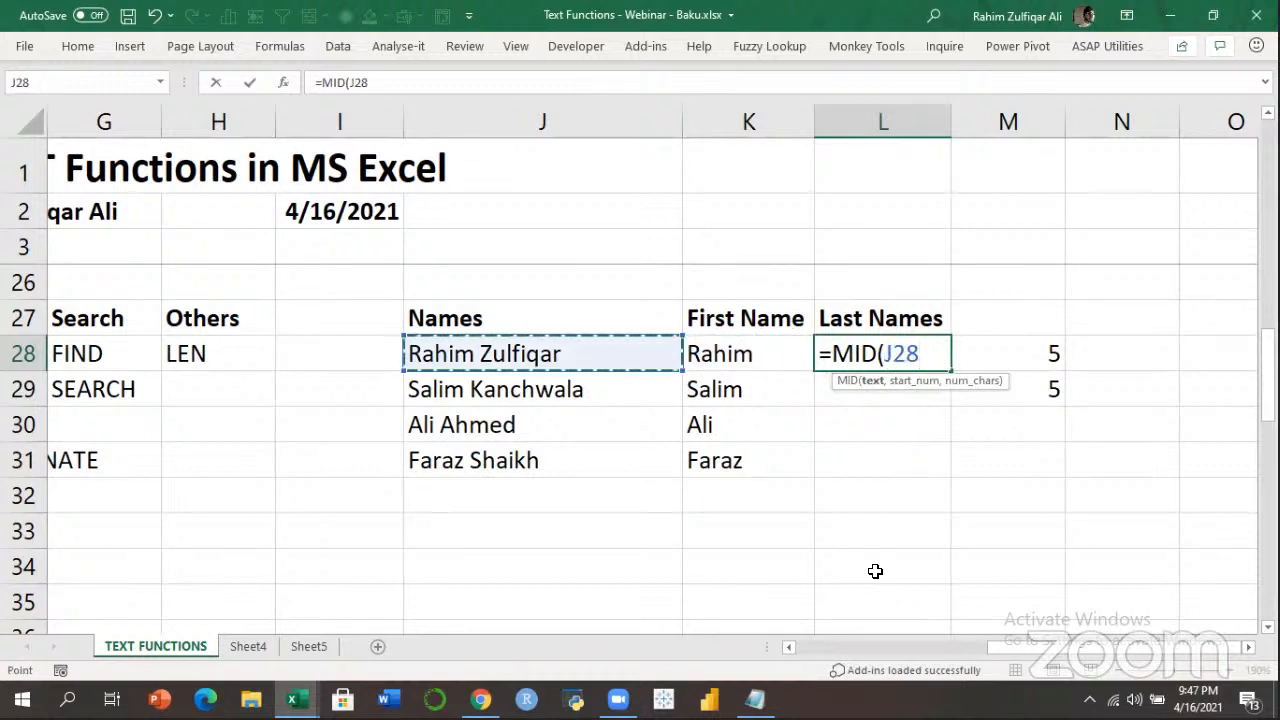
{"action": "type", "text": ","}
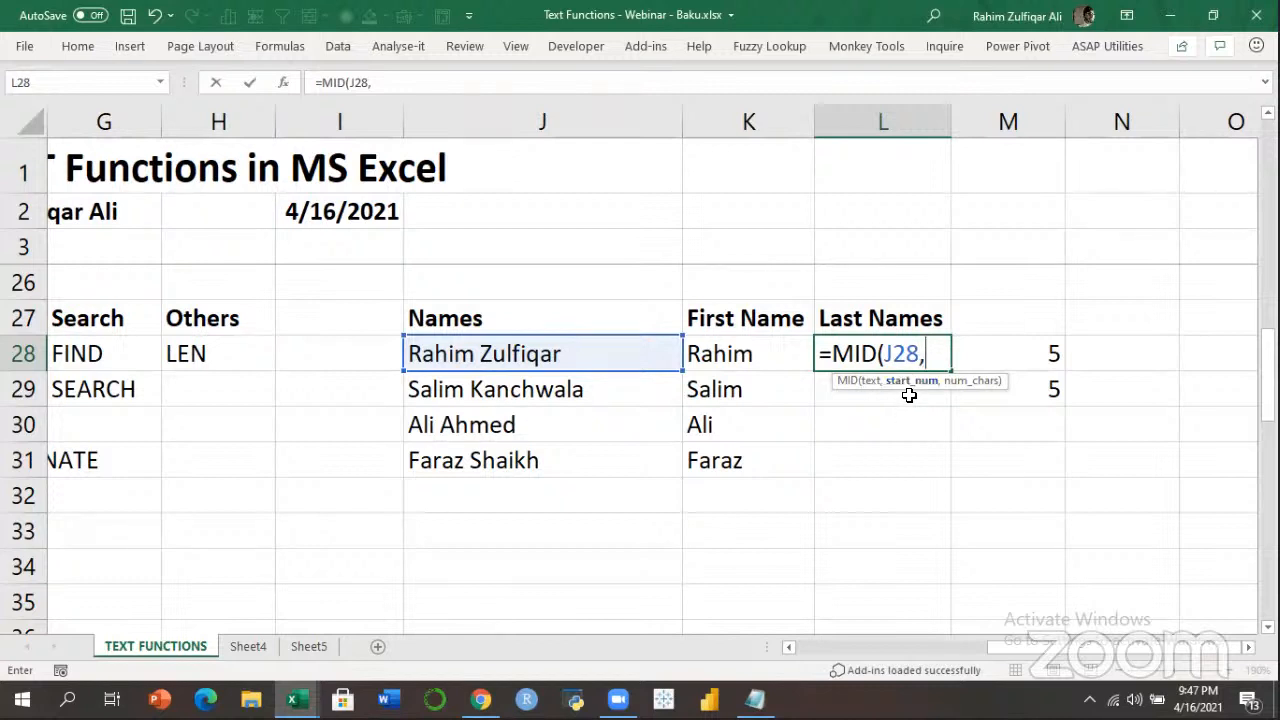
{"action": "type", "text": "FIND(\" \","}
{"action": "key", "text": "Left"}
{"action": "key", "text": "Left"}
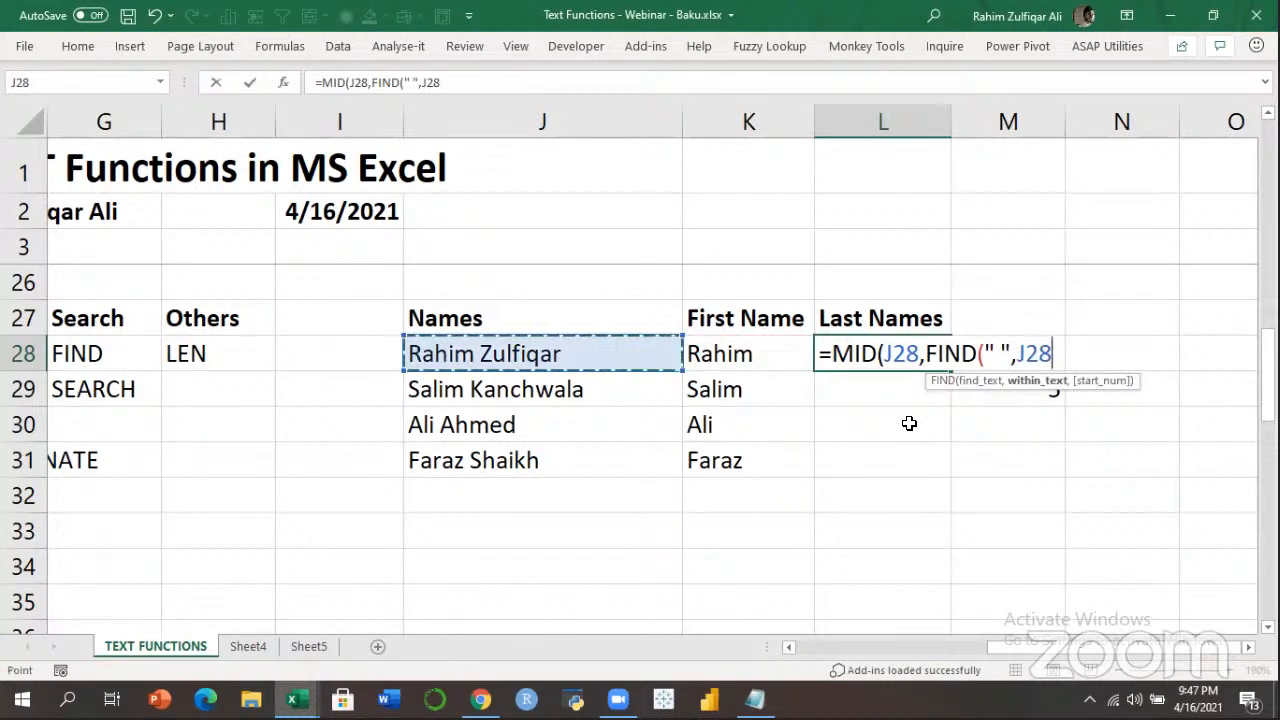
{"action": "type", "text": ")"}
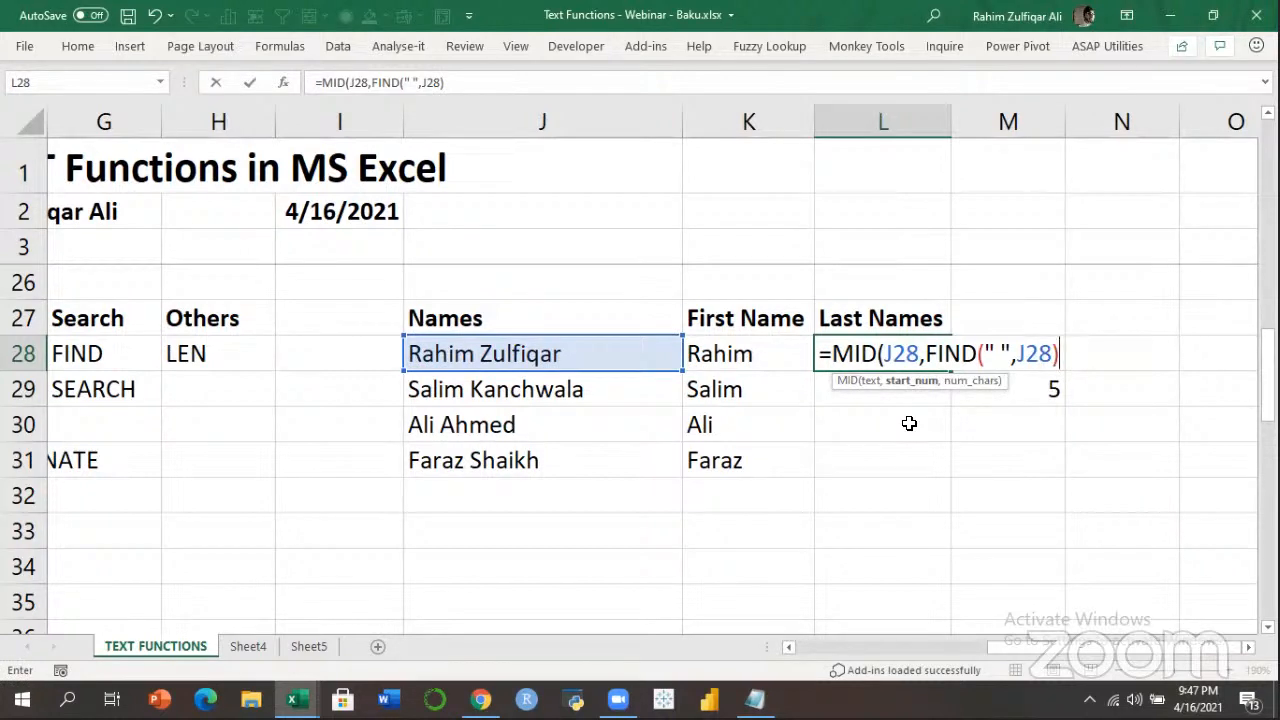
{"action": "type", "text": ","}
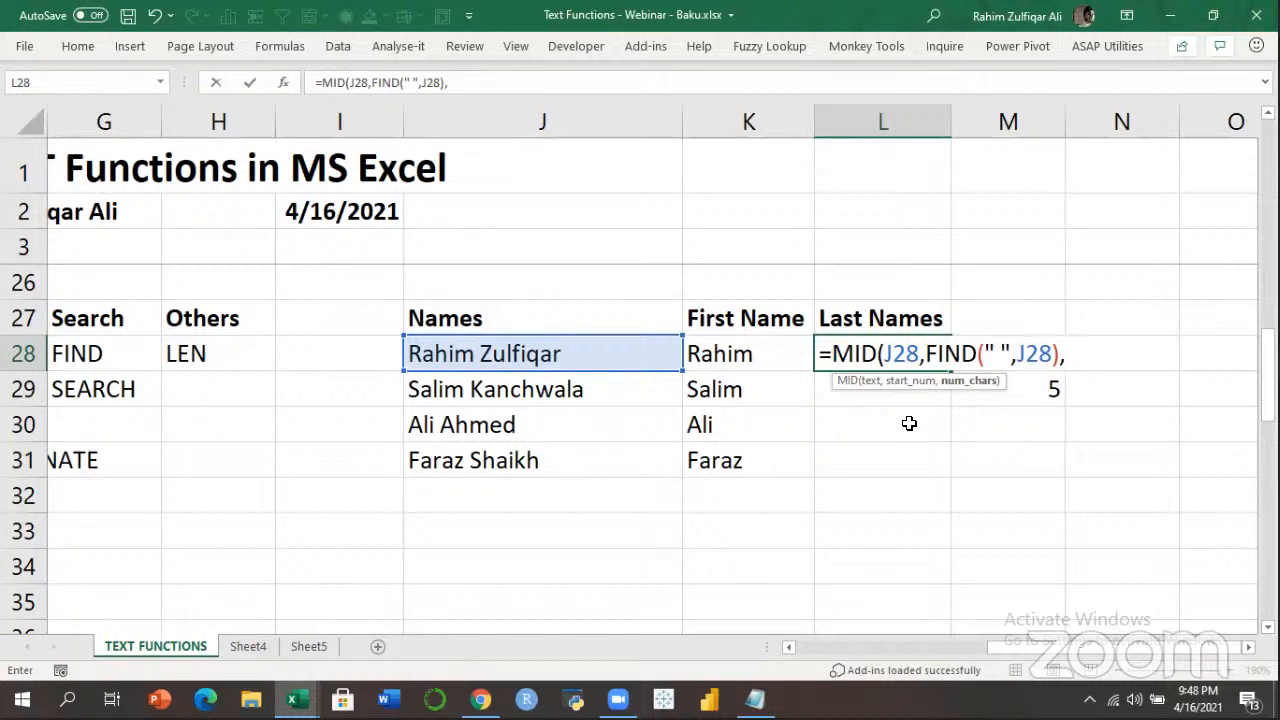
{"action": "type", "text": "99)"}
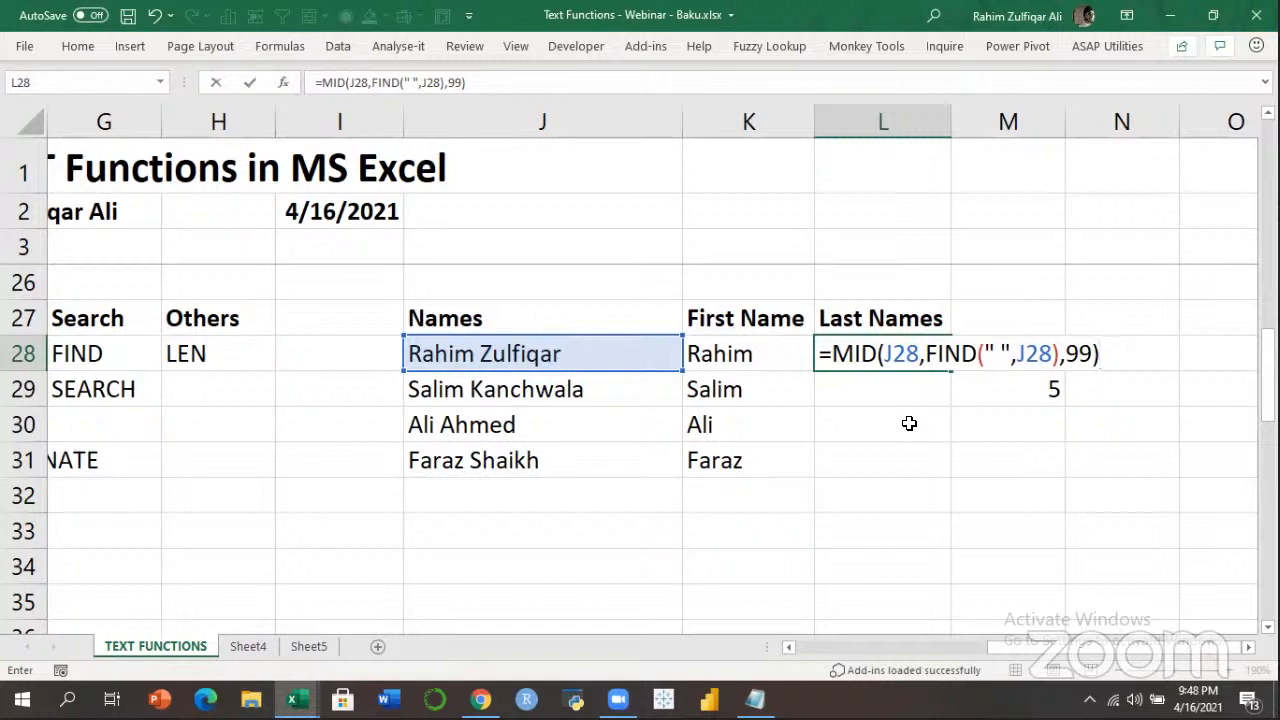
{"action": "key", "text": "Return"}
{"action": "key", "text": "Up"}
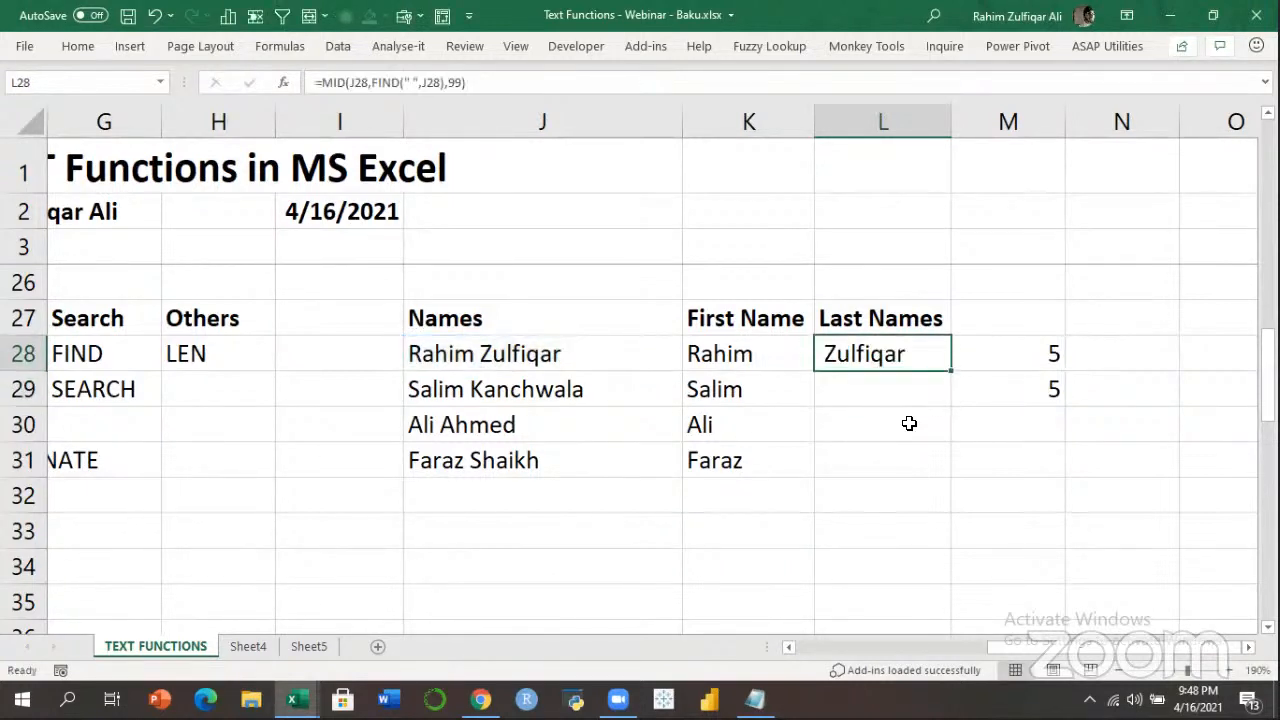
{"action": "key", "text": "shift+Down"}
{"action": "key", "text": "shift+Down"}
{"action": "key", "text": "shift+Down"}
Fill the last-name formula down L28:L31 to get Zulfiqar, Kanchwala, Ahmed and Shaikh.
{"action": "key", "text": "ctrl+d"}
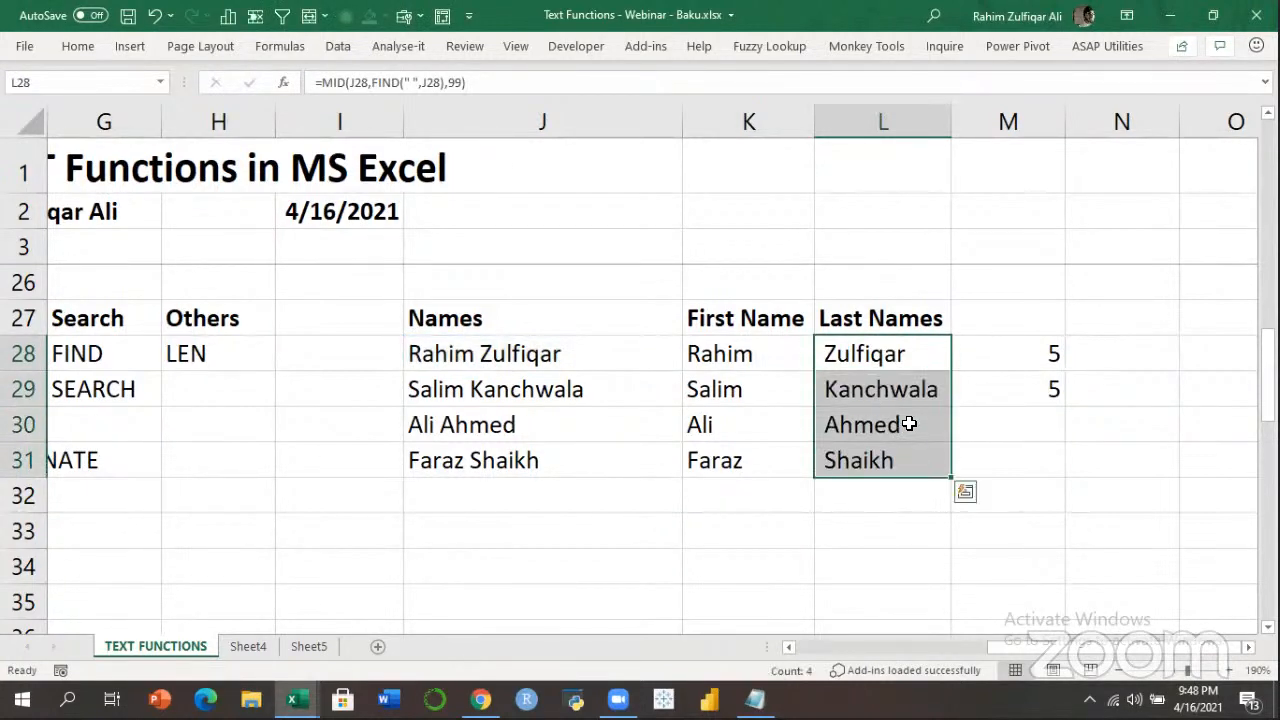
{"action": "key", "text": "Down"}
{"action": "key", "text": "Up"}
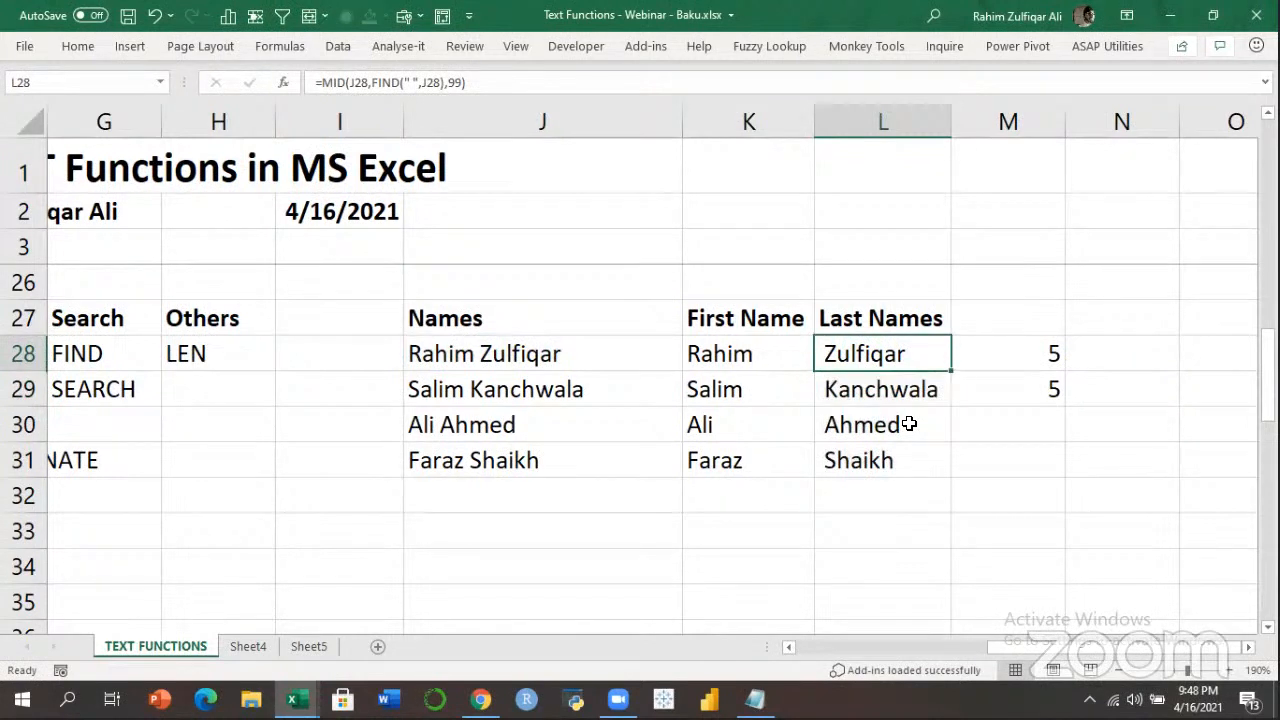
{"action": "key", "text": "Down"}
{"action": "key", "text": "Down"}
{"action": "key", "text": "Down"}
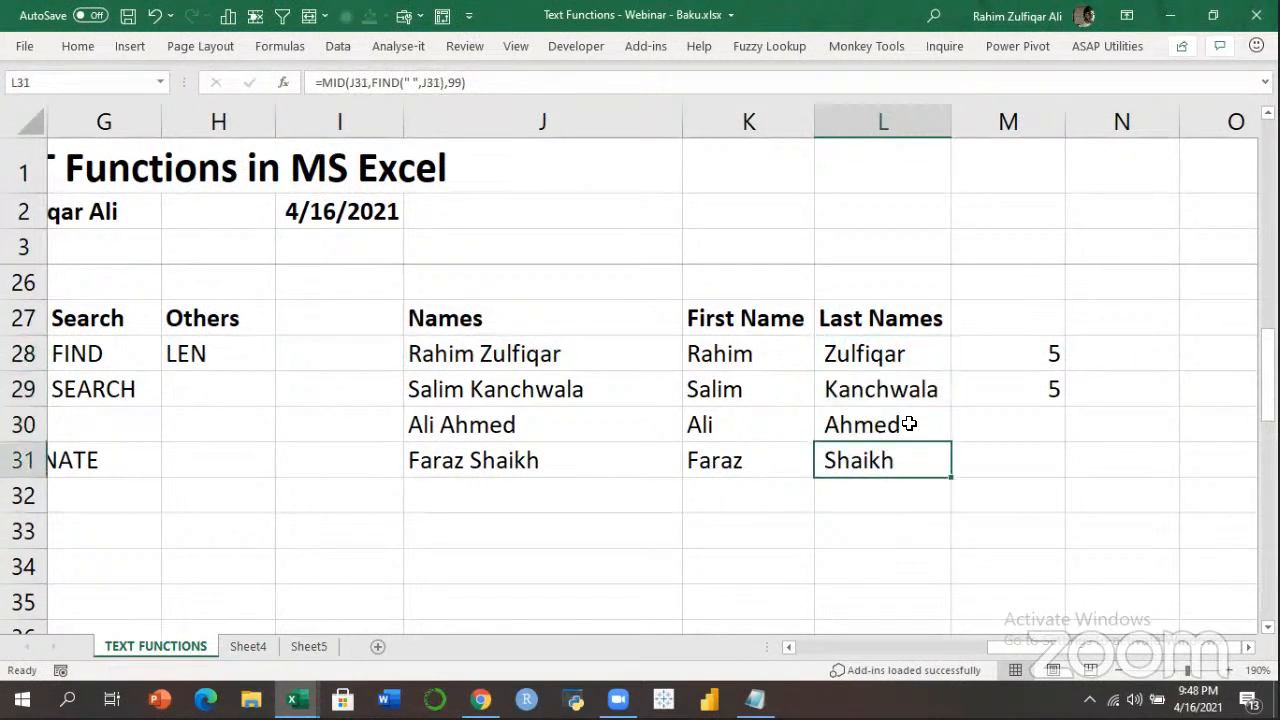
{"action": "key", "text": "Up"}
{"action": "key", "text": "Up"}
{"action": "key", "text": "Up"}
{"action": "key", "text": "Right"}
{"action": "key", "text": "Down"}
{"action": "key", "text": "Down"}
Enter =LEN(L28) in M30, which returns 9.
{"action": "type", "text": "=LEN("}
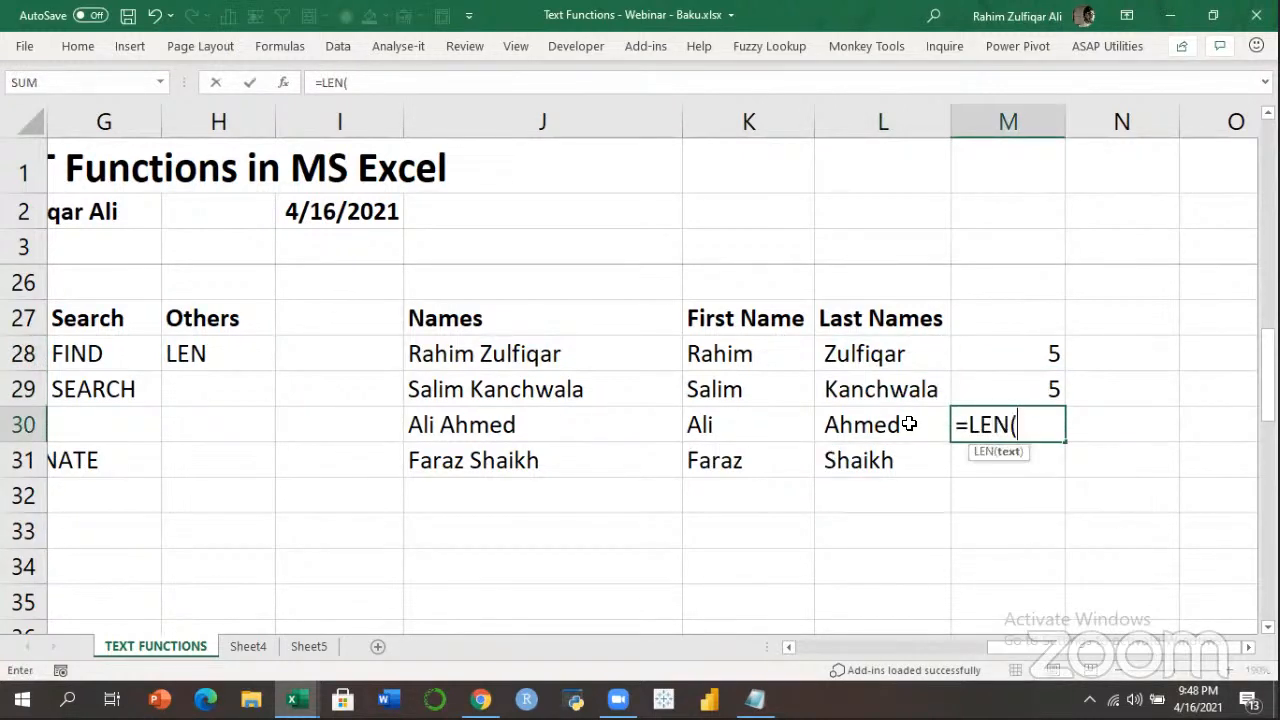
{"action": "key", "text": "Left"}
{"action": "key", "text": "Up"}
{"action": "key", "text": "Up"}
{"action": "key", "text": "Return"}
{"action": "key", "text": "Up"}
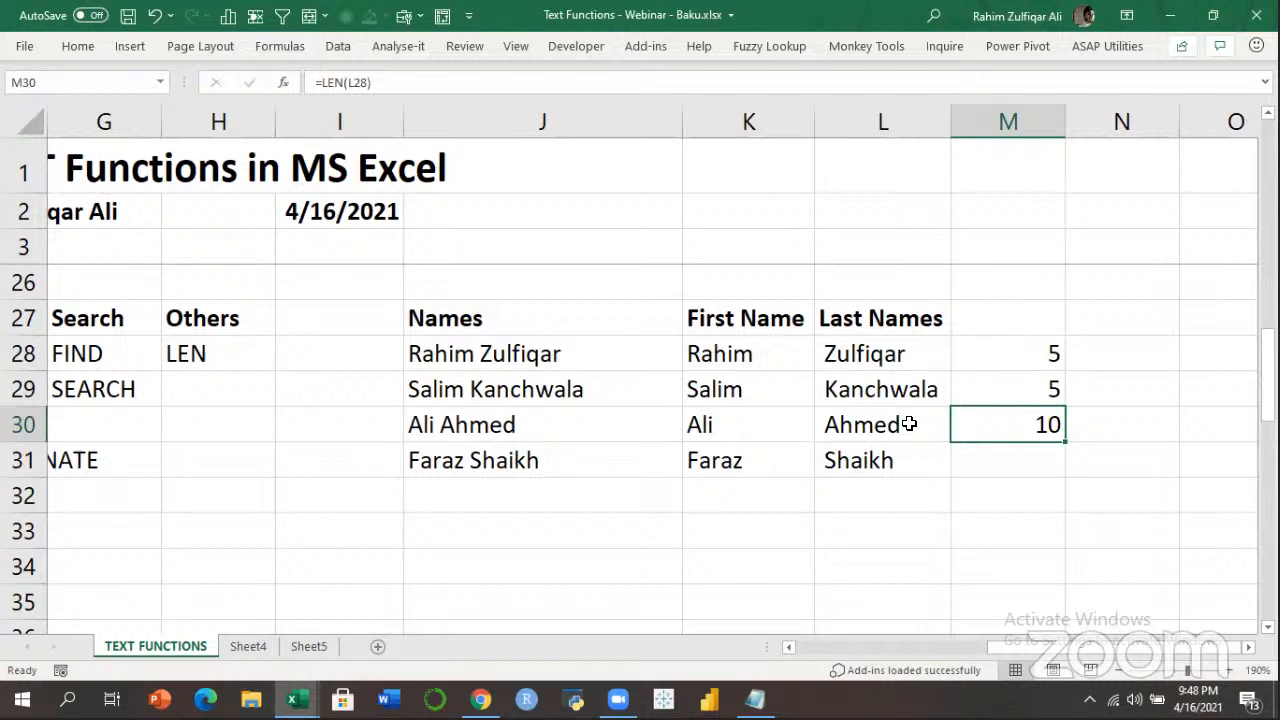
Inspect L28's last-name formula and remove the trailing space from the full name in J28.
{"action": "key", "text": "Left"}
{"action": "key", "text": "Up"}
{"action": "key", "text": "Up"}
{"action": "key", "text": "F2"}
{"action": "key", "text": "Escape"}
{"action": "key", "text": "Left"}
{"action": "key", "text": "Left"}
{"action": "key", "text": "F2"}
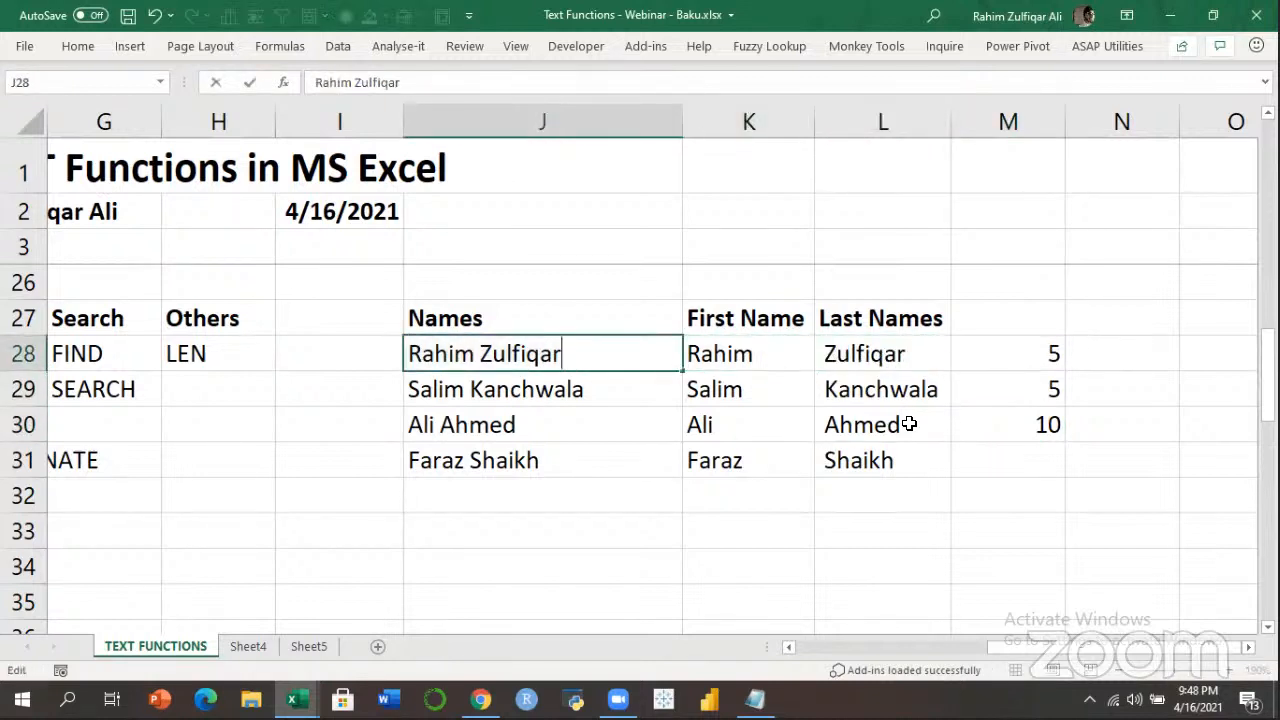
{"action": "key", "text": "Escape"}
{"action": "key", "text": "Right"}
{"action": "key", "text": "Right"}
Re-inspect the filled last-name formula in column L.
{"action": "key", "text": "Left"}
{"action": "key", "text": "Left"}
{"action": "key", "text": "Down"}
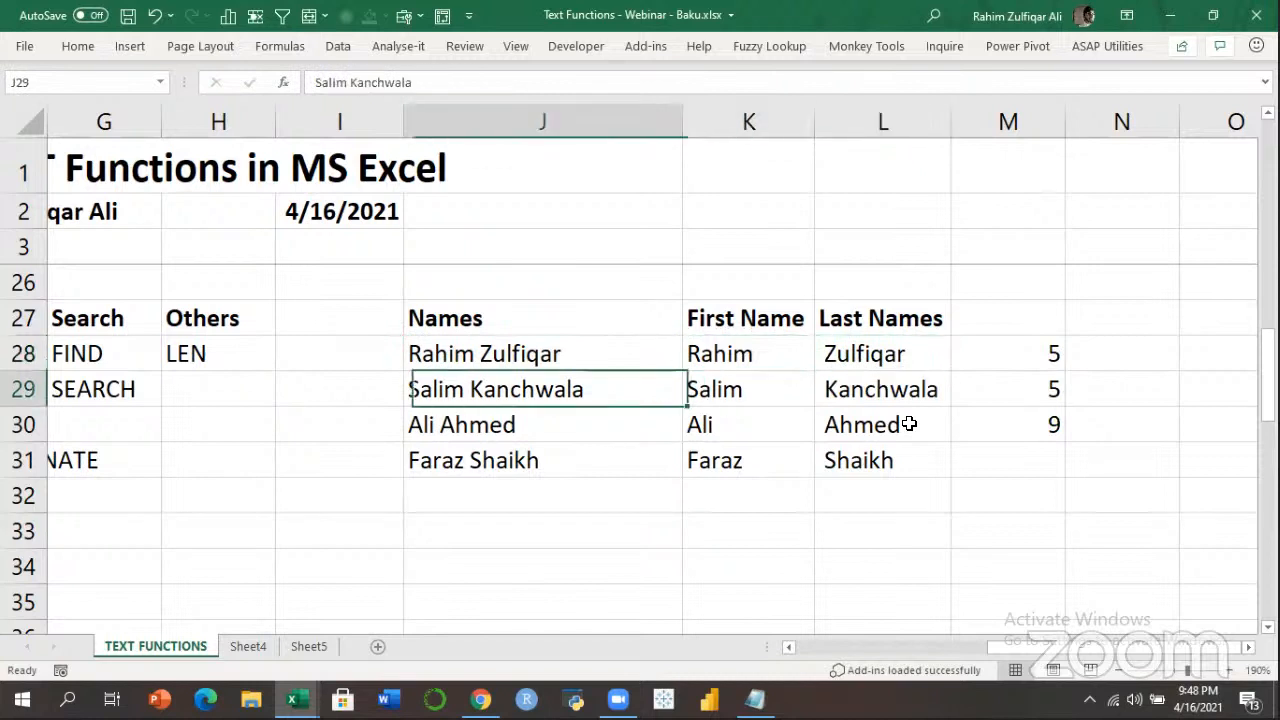
{"action": "key", "text": "Right"}
{"action": "key", "text": "Right"}
Review M30's =LEN(L28) formula, then return to L28.
{"action": "key", "text": "Right"}
{"action": "key", "text": "Down"}
{"action": "key", "text": "Left"}
{"action": "key", "text": "Up"}
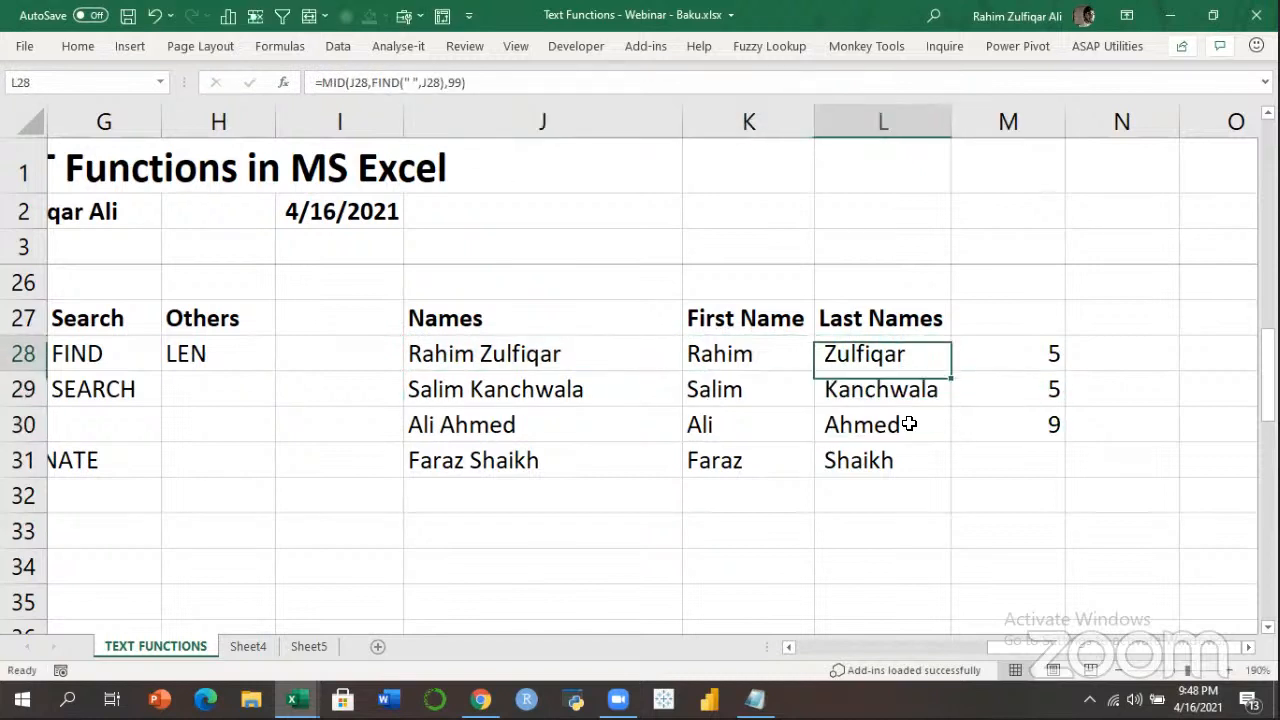
{"action": "key", "text": "Up"}
{"action": "key", "text": "F2"}
{"action": "key", "text": "Escape"}
{"action": "key", "text": "Down"}
{"action": "key", "text": "Down"}
{"action": "key", "text": "Right"}
{"action": "key", "text": "Down"}
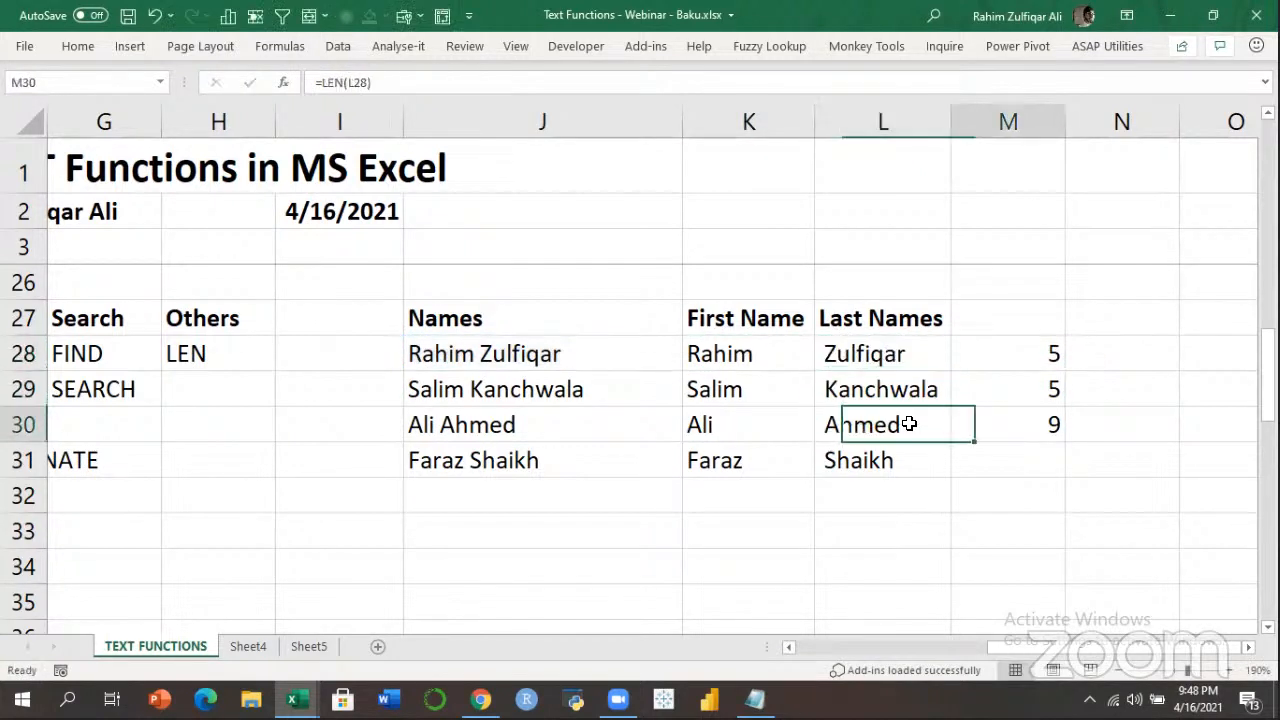
{"action": "key", "text": "Up"}
{"action": "key", "text": "F2"}
{"action": "key", "text": "Escape"}
{"action": "key", "text": "Down"}
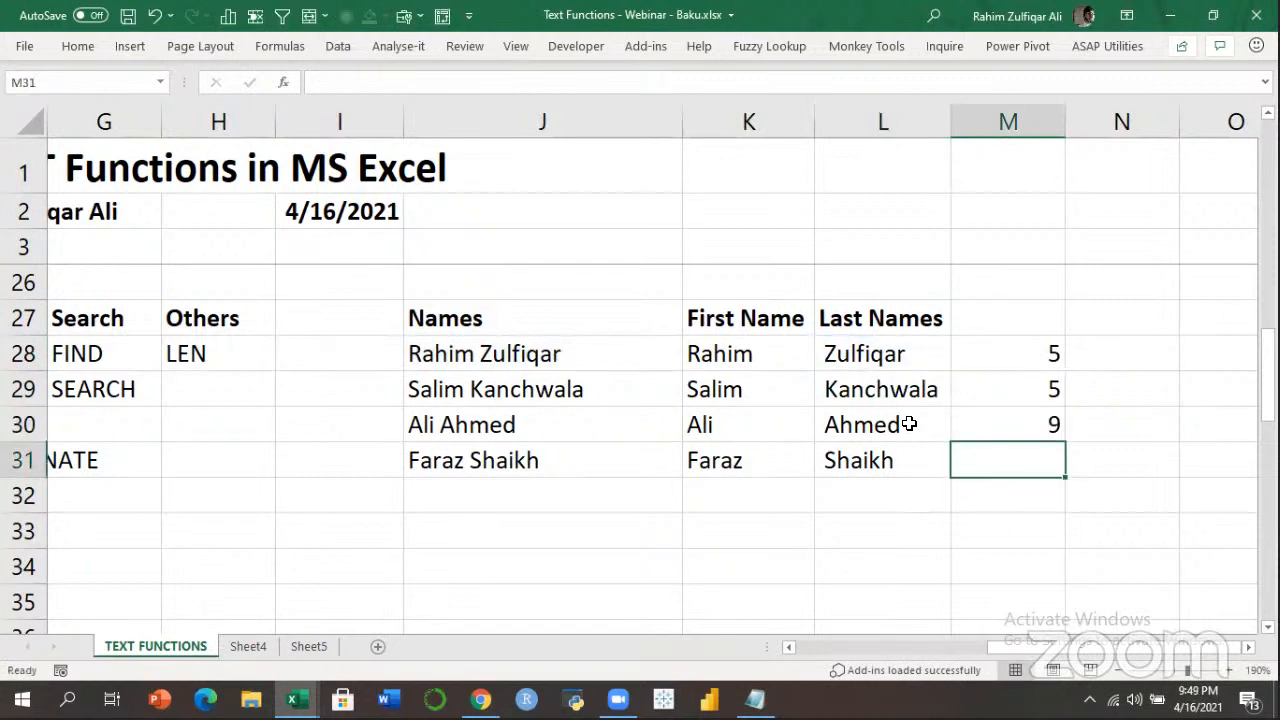
{"action": "key", "text": "Up"}
{"action": "key", "text": "Left"}
{"action": "key", "text": "Left"}
{"action": "key", "text": "Up"}
{"action": "key", "text": "Up"}
{"action": "key", "text": "Right"}
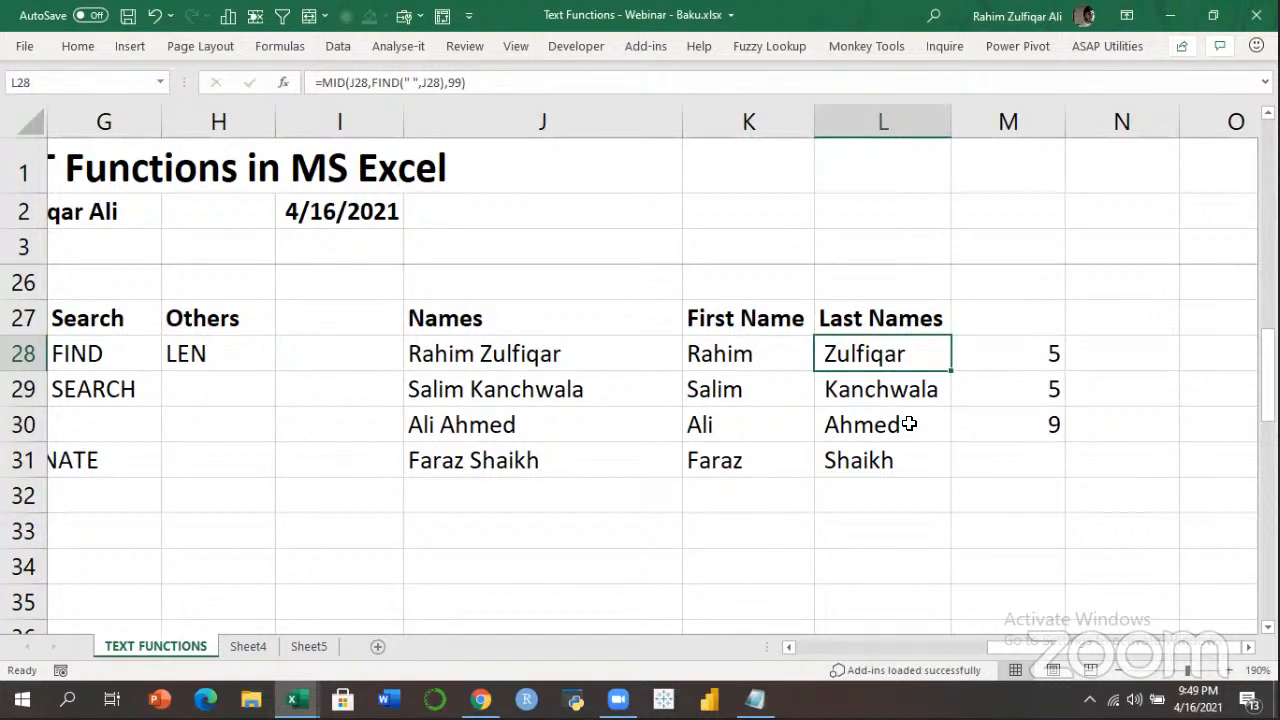
Change L28 to =MID(J28,FIND(" ",J28)+1,99) and refill it down to L31.
{"action": "key", "text": "F2"}
{"action": "key", "text": "Left"}
{"action": "key", "text": "Left"}
{"action": "key", "text": "Left"}
{"action": "key", "text": "Left"}
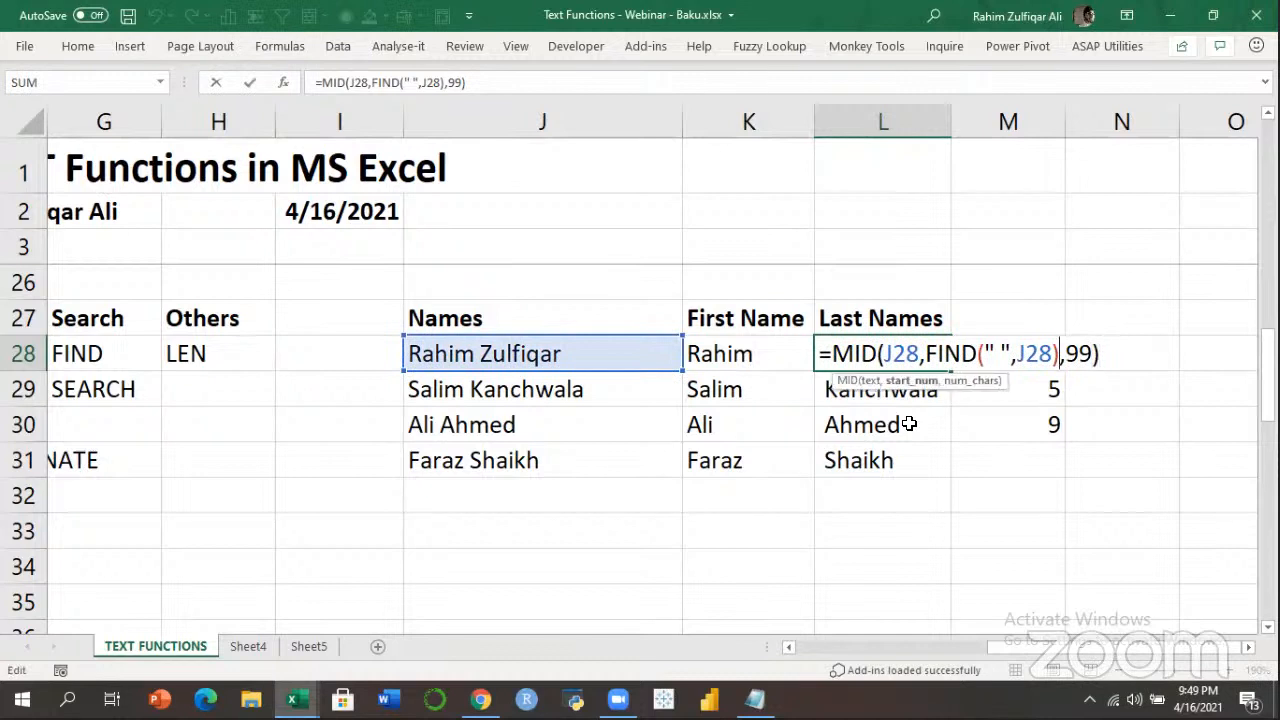
{"action": "type", "text": "+1"}
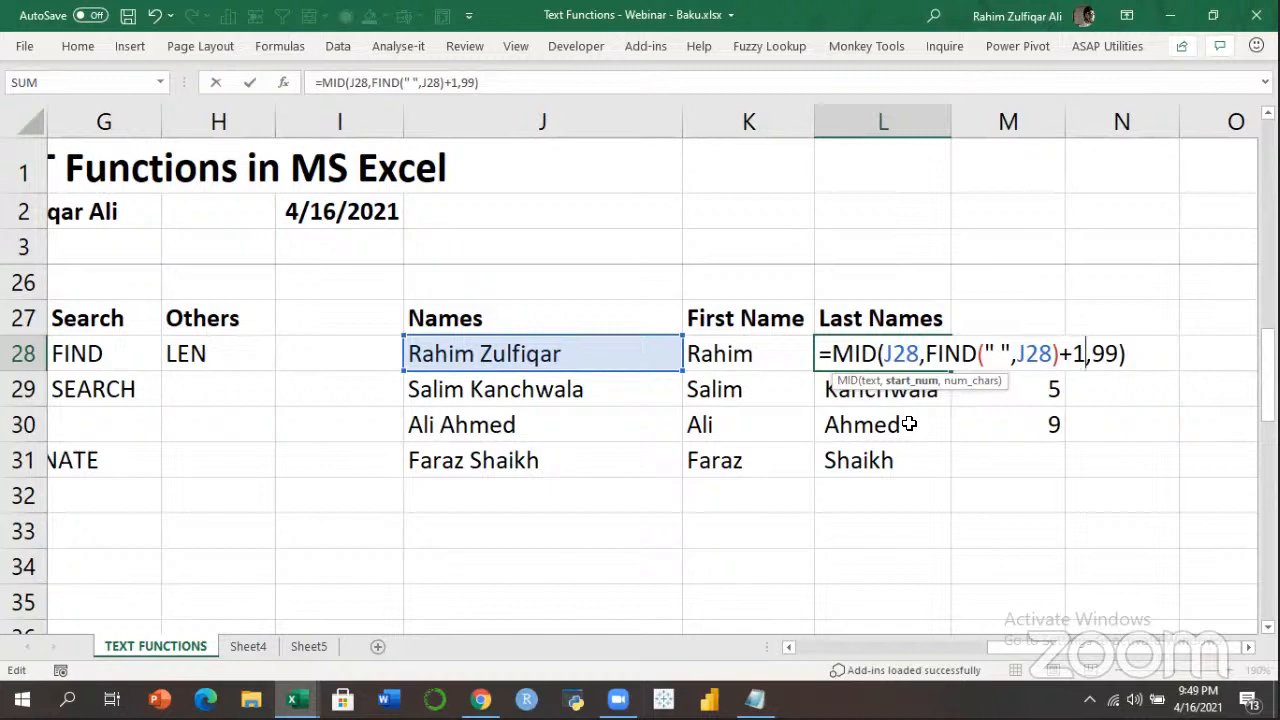
{"action": "key", "text": "Return"}
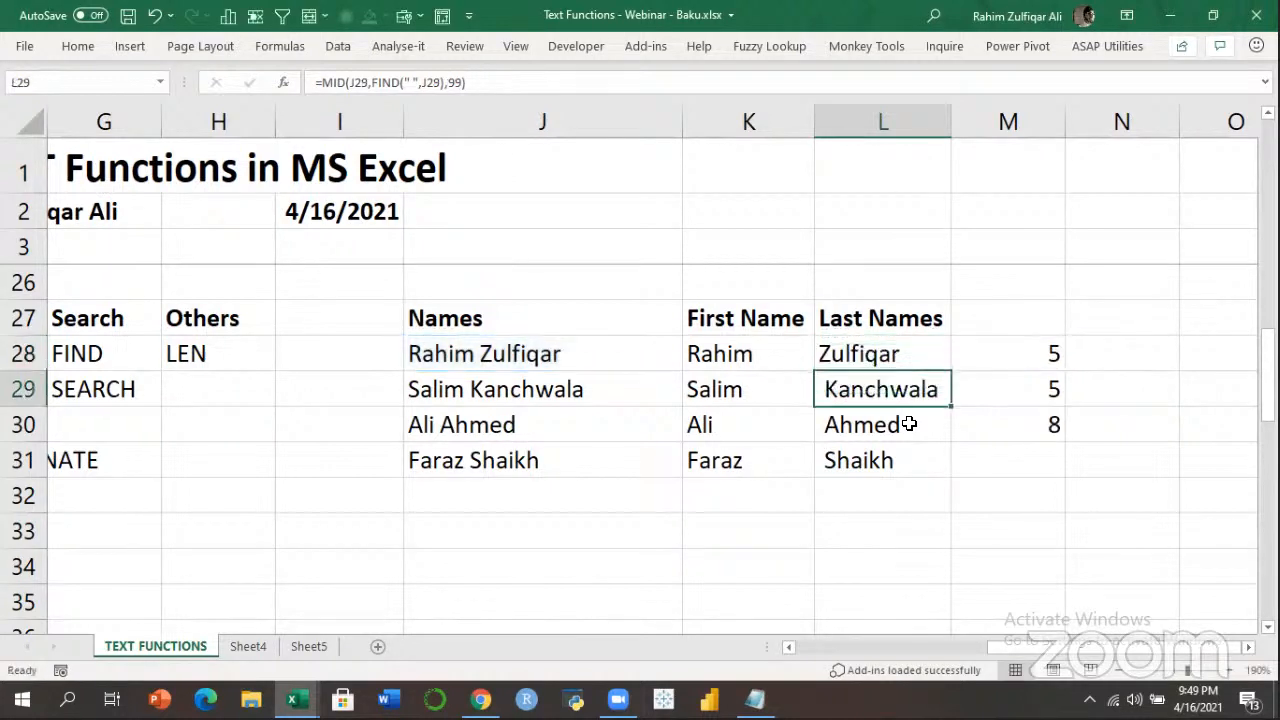
{"action": "key", "text": "Up"}
{"action": "key", "text": "ctrl+shift+Down"}
{"action": "key", "text": "ctrl+d"}
Check the corrected formula in L28, with M30 now counting 8 characters.
{"action": "key", "text": "Up"}
{"action": "key", "text": "Down"}
{"action": "key", "text": "F2"}
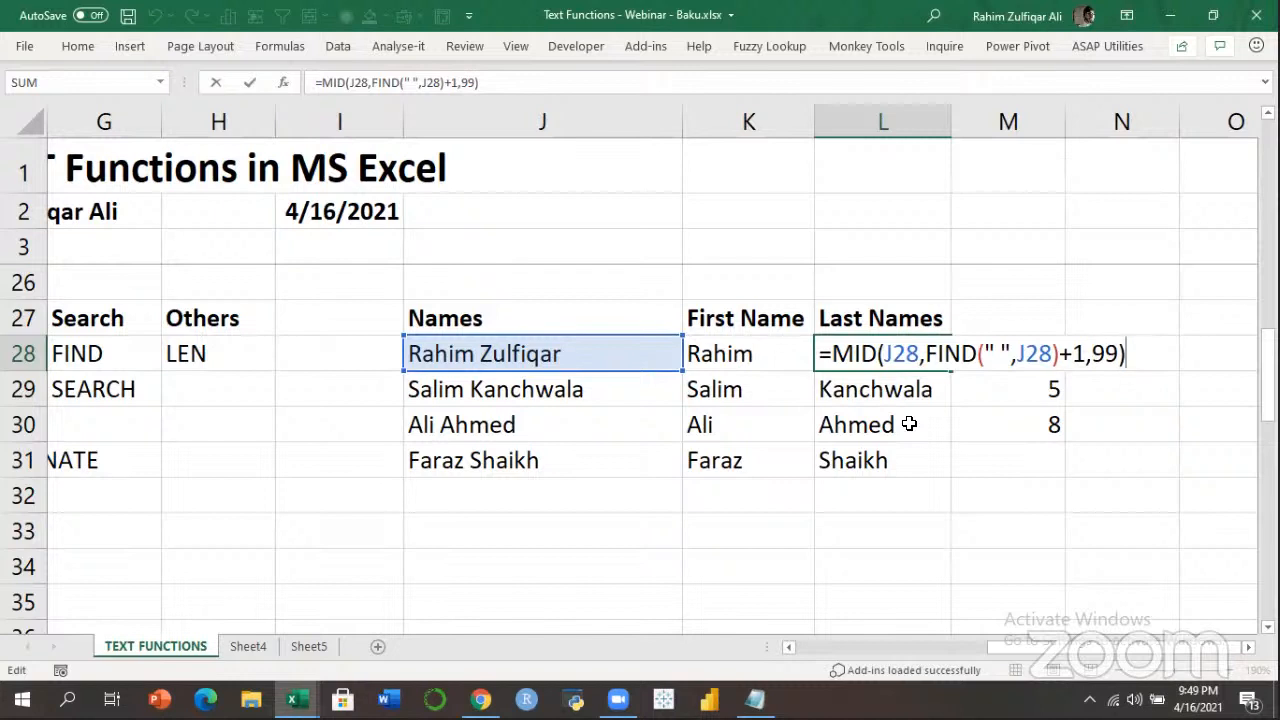
{"action": "key", "text": "Return"}
{"action": "key", "text": "Up"}
{"action": "key", "text": "Left"}
{"action": "key", "text": "Left"}
{"action": "key", "text": "Left"}
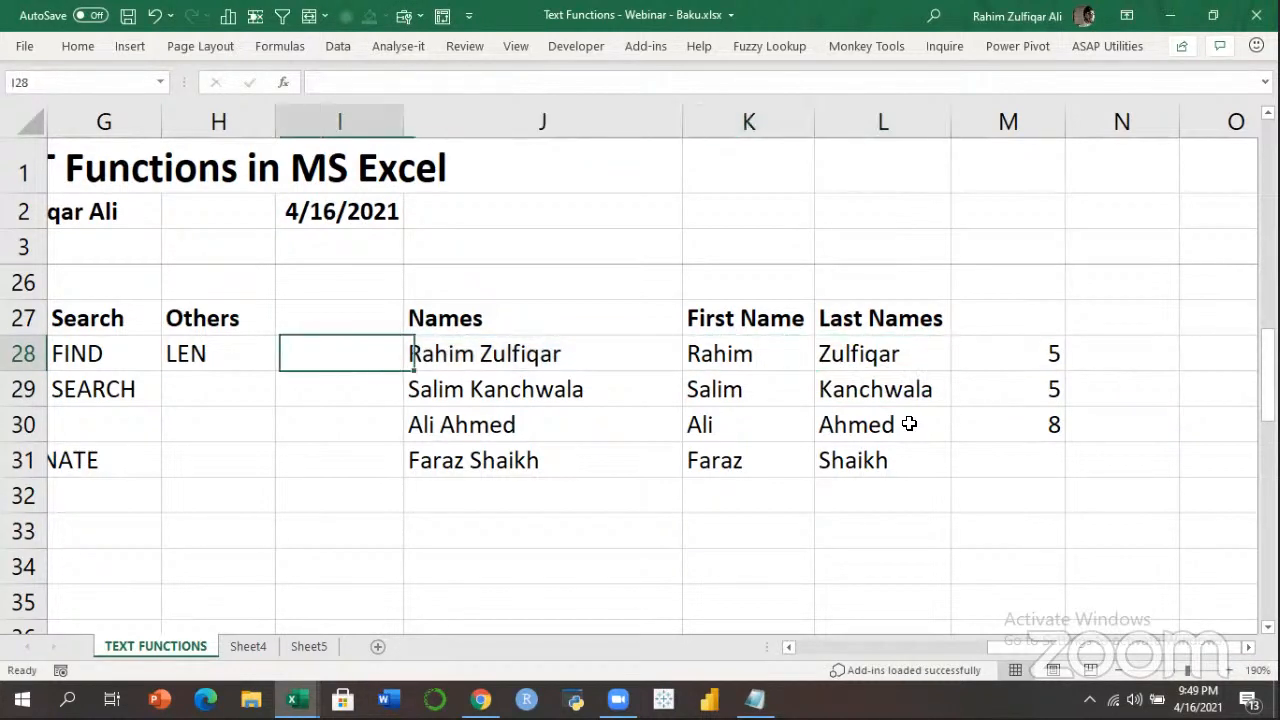
{"action": "key", "text": "Right"}
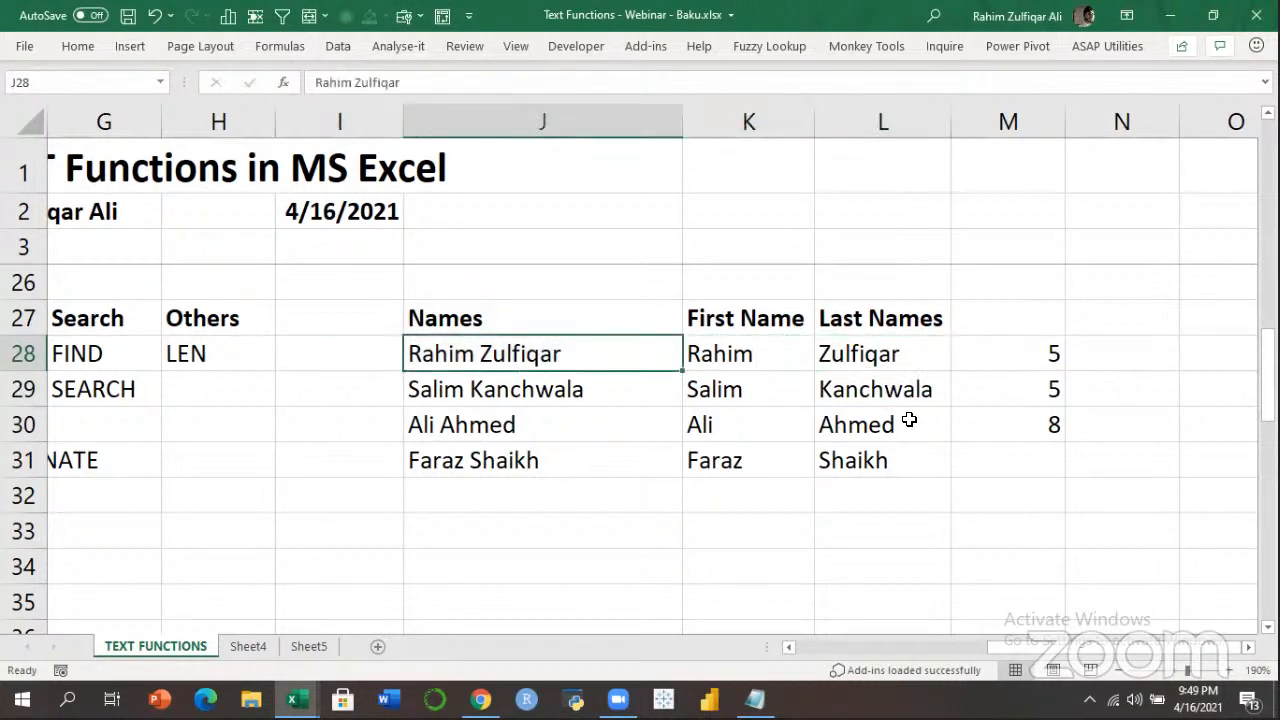
{"action": "key", "text": "ctrl+Return"}
{"action": "key", "text": "Down"}
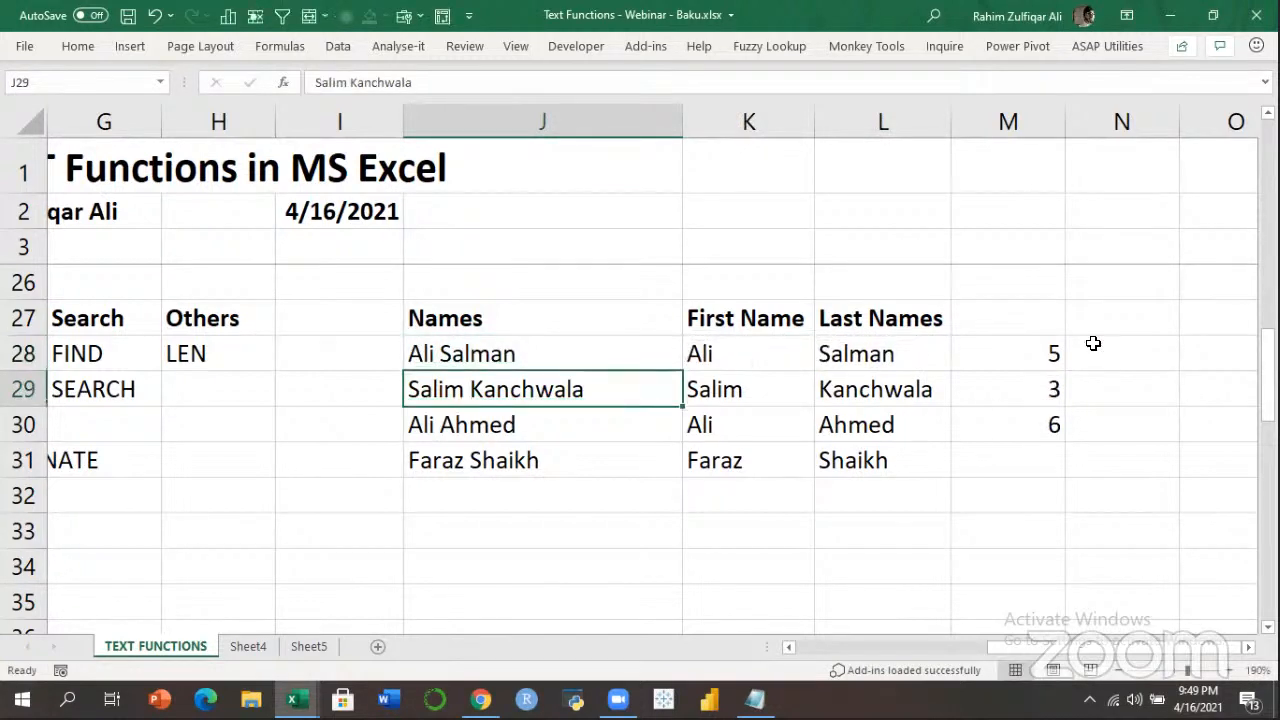
{"action": "left_click", "coordinate": [836, 361]}
{"action": "key", "text": "Left"}
{"action": "key", "text": "Right"}
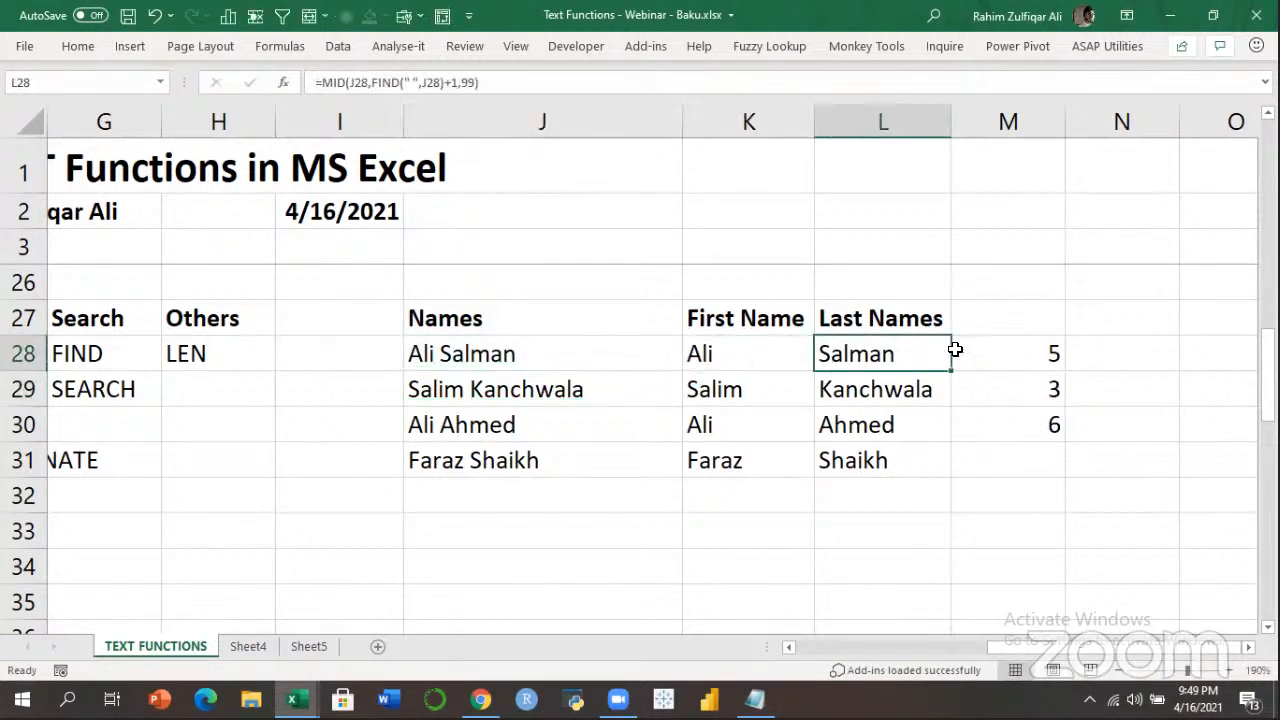
{"action": "key", "text": "Left"}
{"action": "key", "text": "Right"}
{"action": "left_click", "coordinate": [657, 352]}
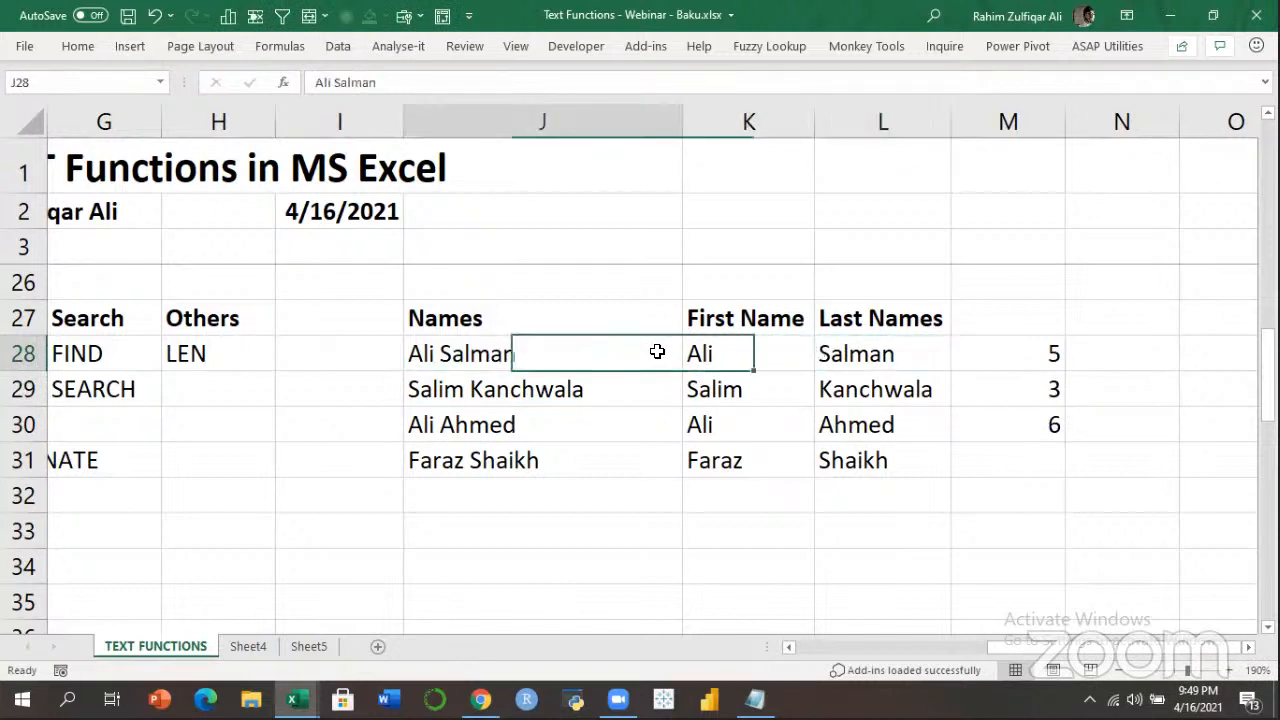
{"action": "key", "text": "ctrl+z"}
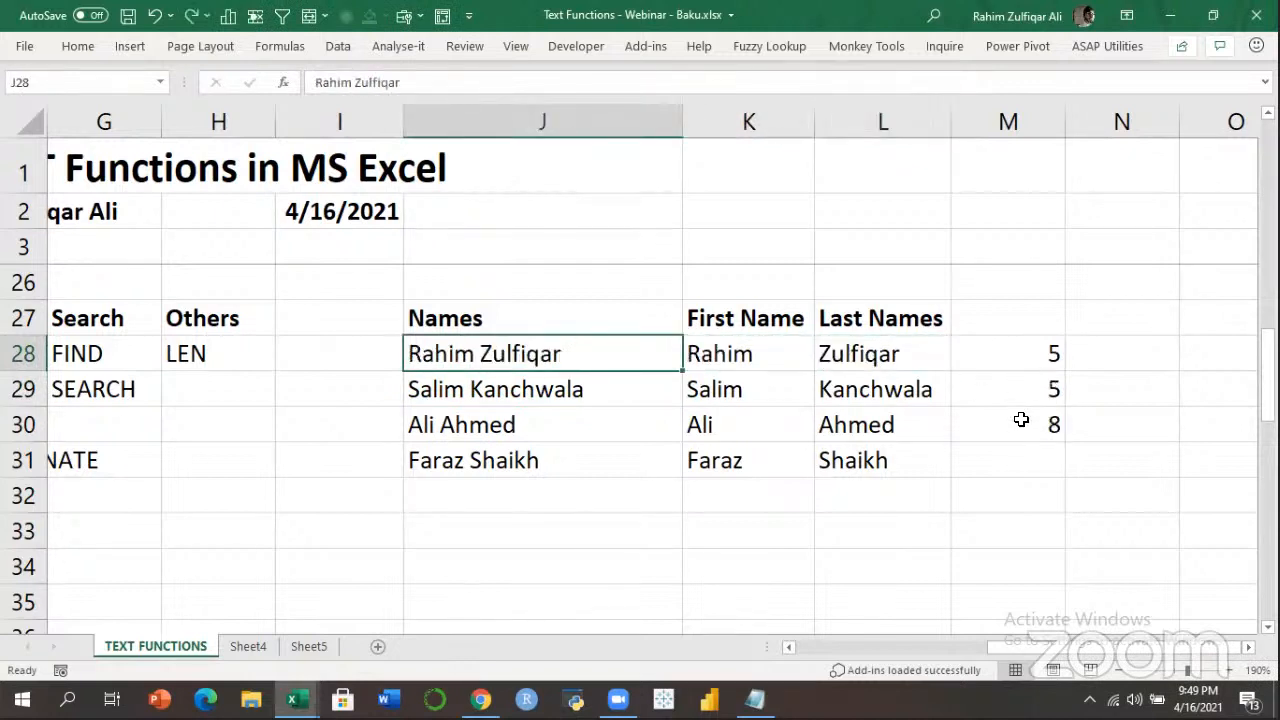
{"action": "left_click", "coordinate": [1020, 420]}
{"action": "left_click", "coordinate": [832, 344]}
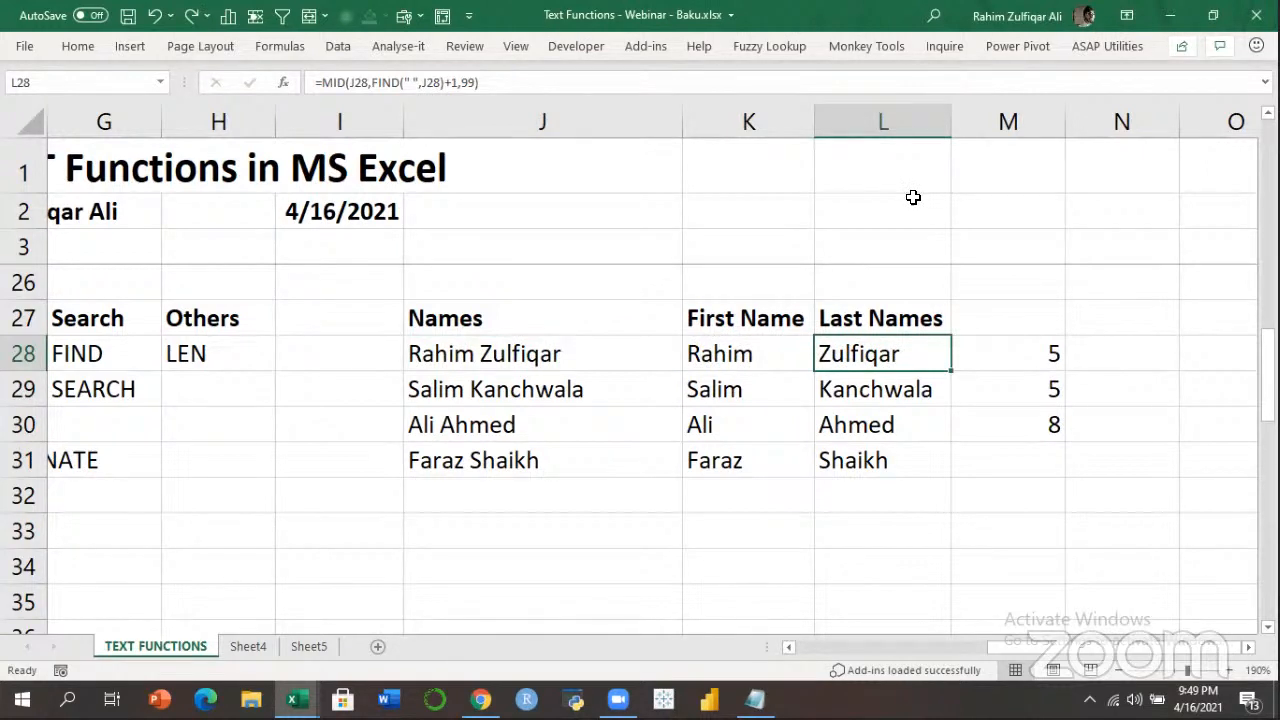
{"action": "key", "text": "ctrl+Home"}
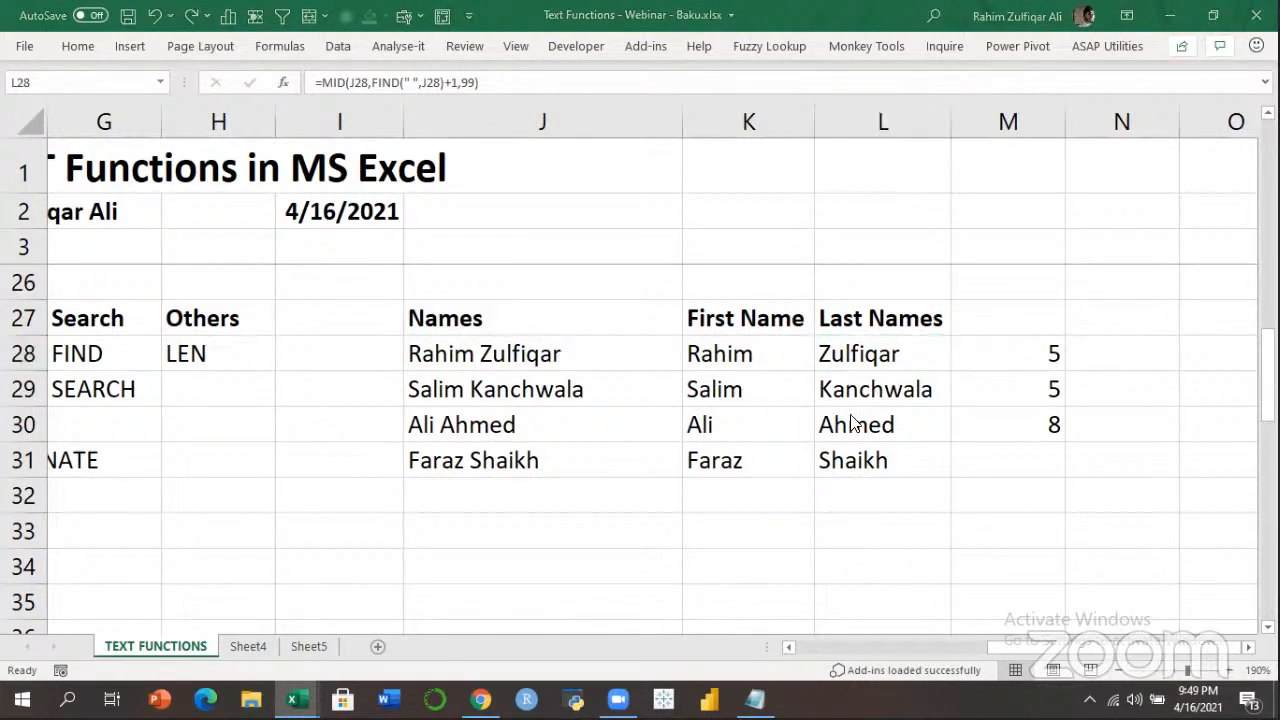
{"action": "left_click", "coordinate": [889, 353]}
{"action": "left_click", "coordinate": [782, 357]}
{"action": "left_click", "coordinate": [885, 360]}
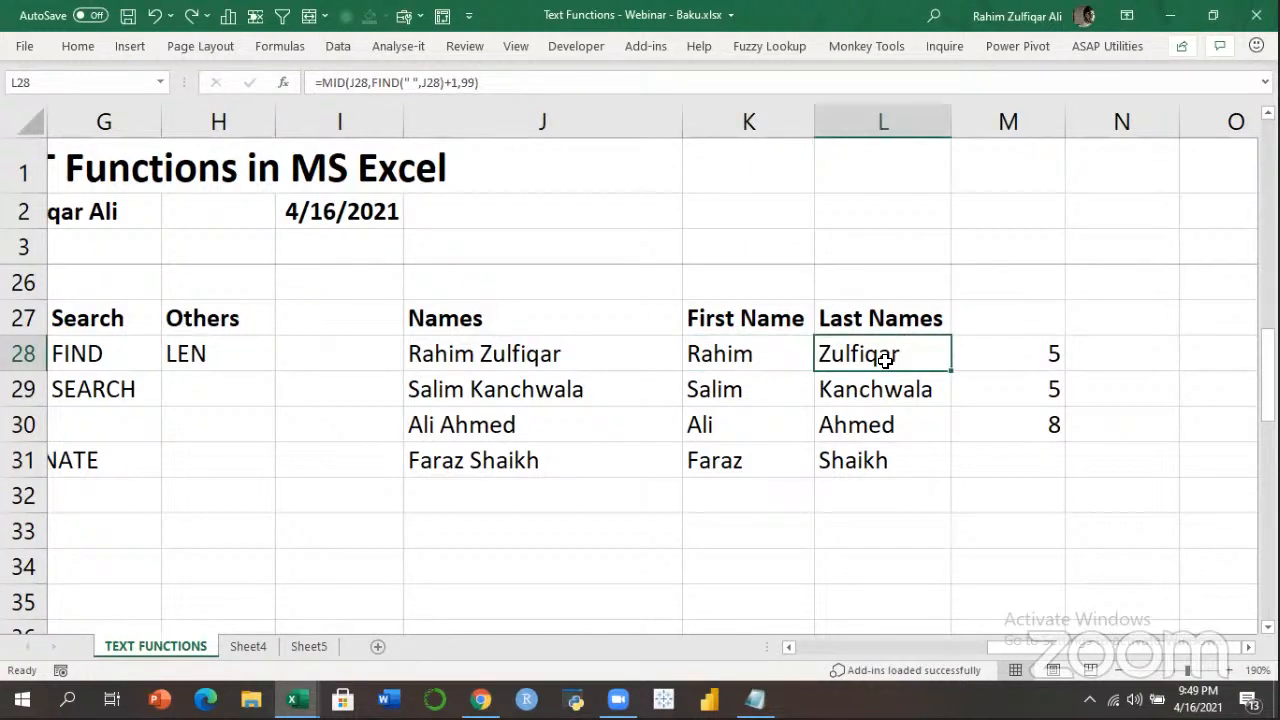
{"action": "left_click", "coordinate": [776, 378]}
{"action": "left_click", "coordinate": [743, 354]}
{"action": "left_click", "coordinate": [466, 357]}
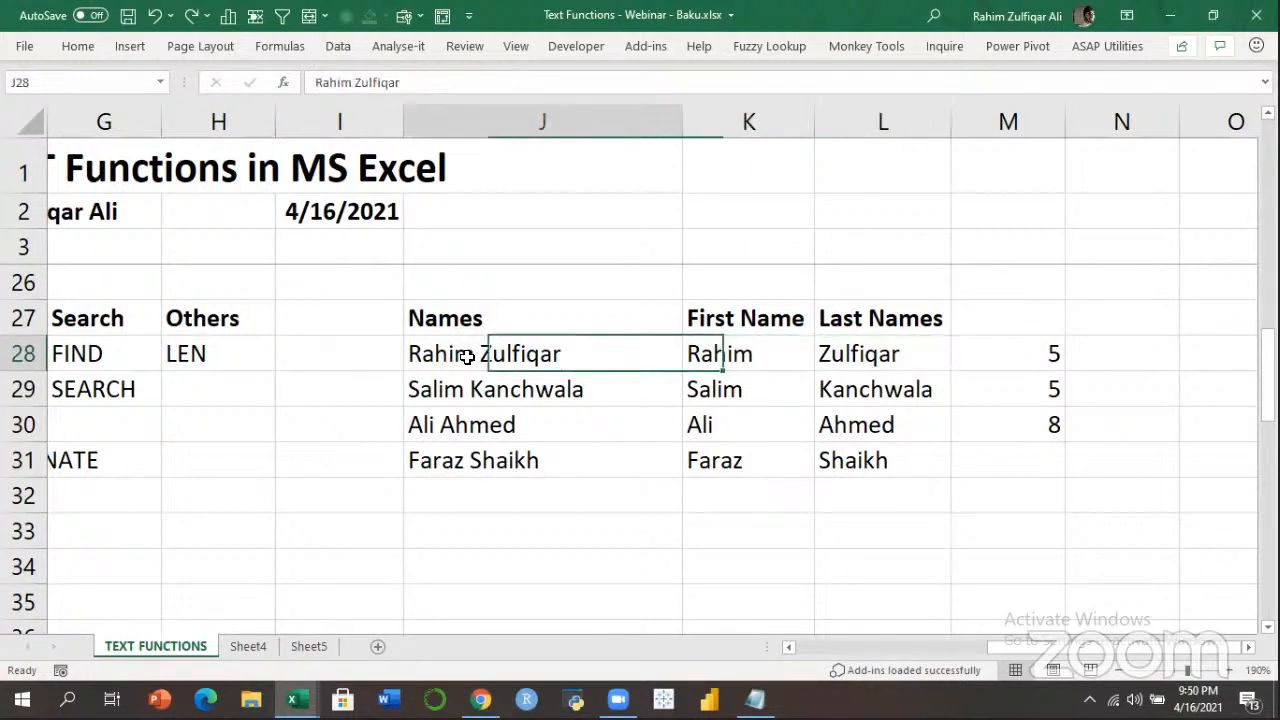
{"action": "left_click", "coordinate": [847, 649]}
{"action": "left_click", "coordinate": [846, 363]}
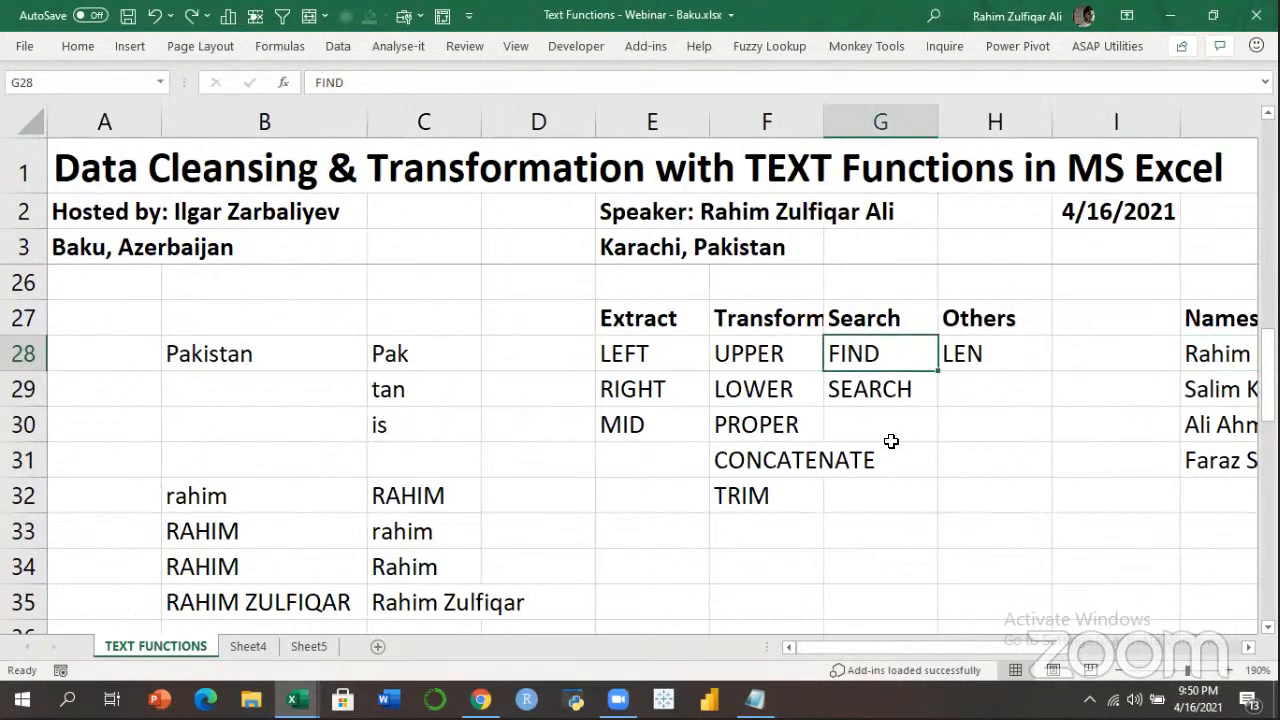
{"action": "key", "text": "Down"}
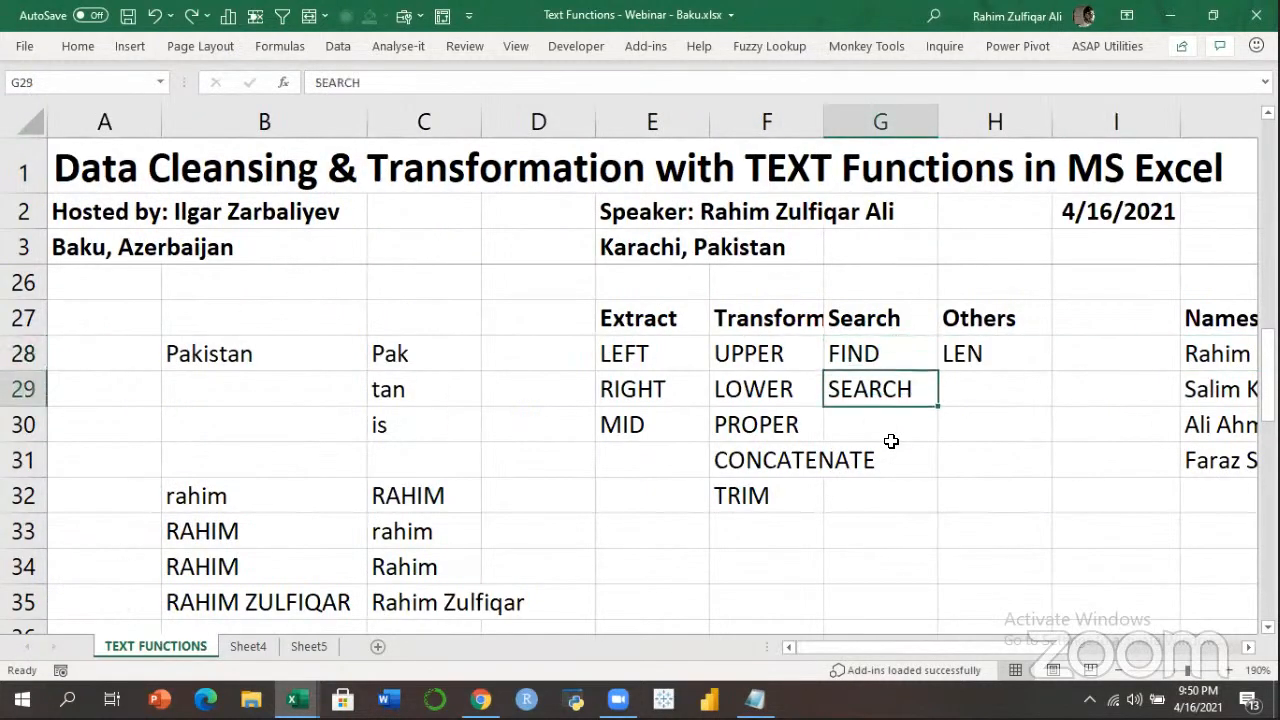
{"action": "key", "text": "Right"}
{"action": "key", "text": "Right"}
{"action": "key", "text": "Right"}
{"action": "key", "text": "Right"}
{"action": "key", "text": "Right"}
{"action": "key", "text": "Right"}
{"action": "key", "text": "Right"}
{"action": "key", "text": "Right"}
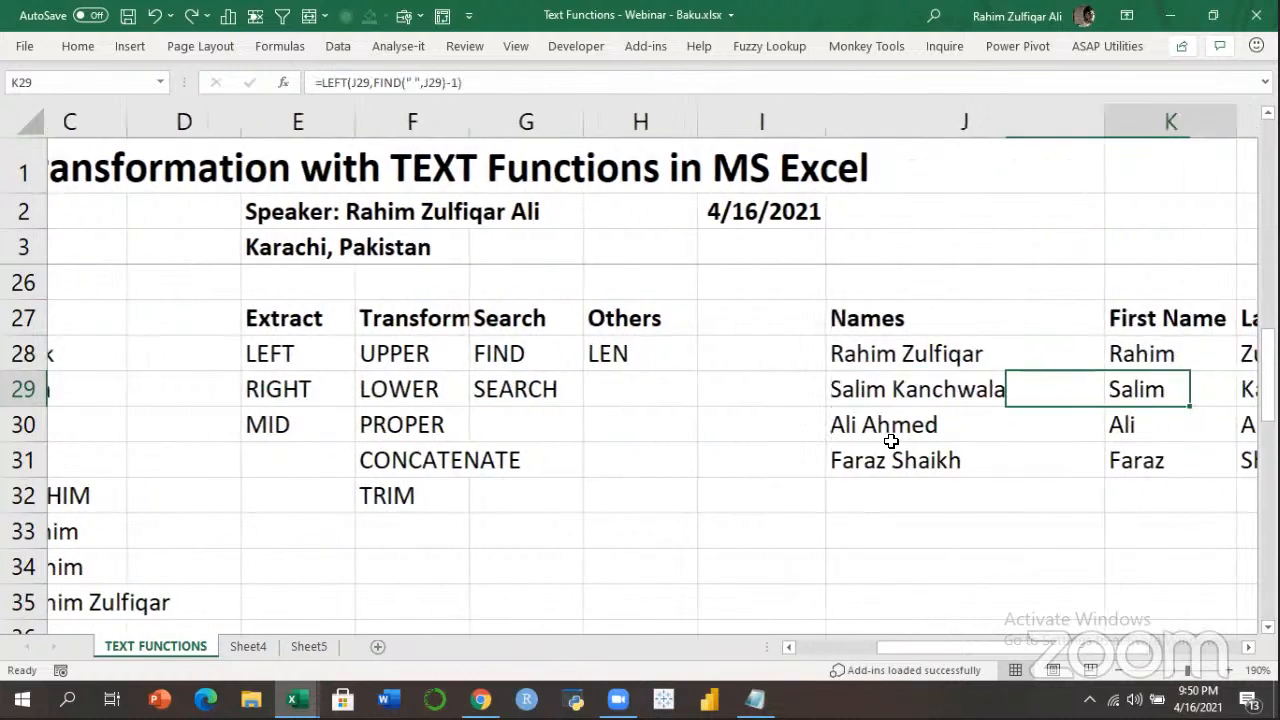
{"action": "key", "text": "Down"}
{"action": "key", "text": "Left"}
{"action": "key", "text": "Left"}
{"action": "key", "text": "Left"}
{"action": "key", "text": "Left"}
{"action": "key", "text": "Left"}
{"action": "key", "text": "Left"}
{"action": "key", "text": "Left"}
{"action": "key", "text": "Down"}
{"action": "key", "text": "Down"}
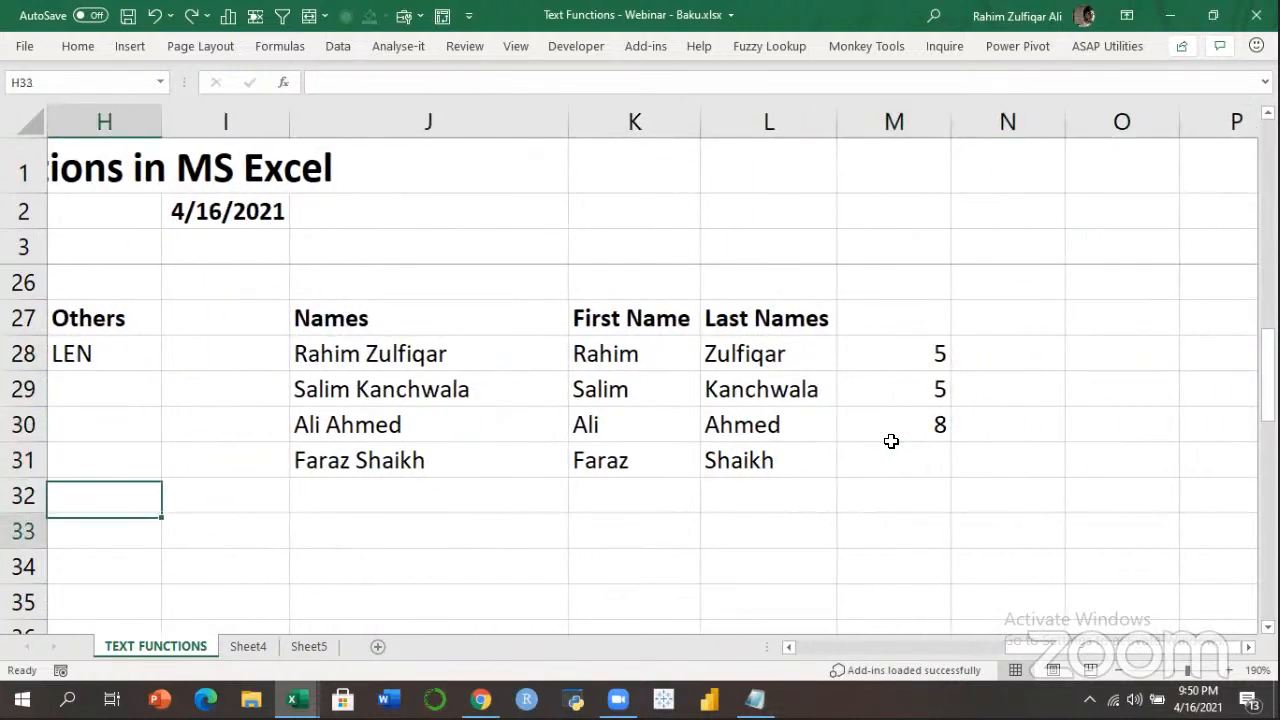
{"action": "key", "text": "Down"}
{"action": "key", "text": "Down"}
{"action": "key", "text": "Down"}
{"action": "key", "text": "Down"}
{"action": "key", "text": "Down"}
{"action": "key", "text": "Down"}
{"action": "key", "text": "Right"}
{"action": "key", "text": "Right"}
{"action": "key", "text": "Up"}
{"action": "key", "text": "Up"}
{"action": "key", "text": "Right"}
{"action": "key", "text": "Right"}
{"action": "key", "text": "Up"}
{"action": "key", "text": "Up"}
{"action": "key", "text": "Left"}
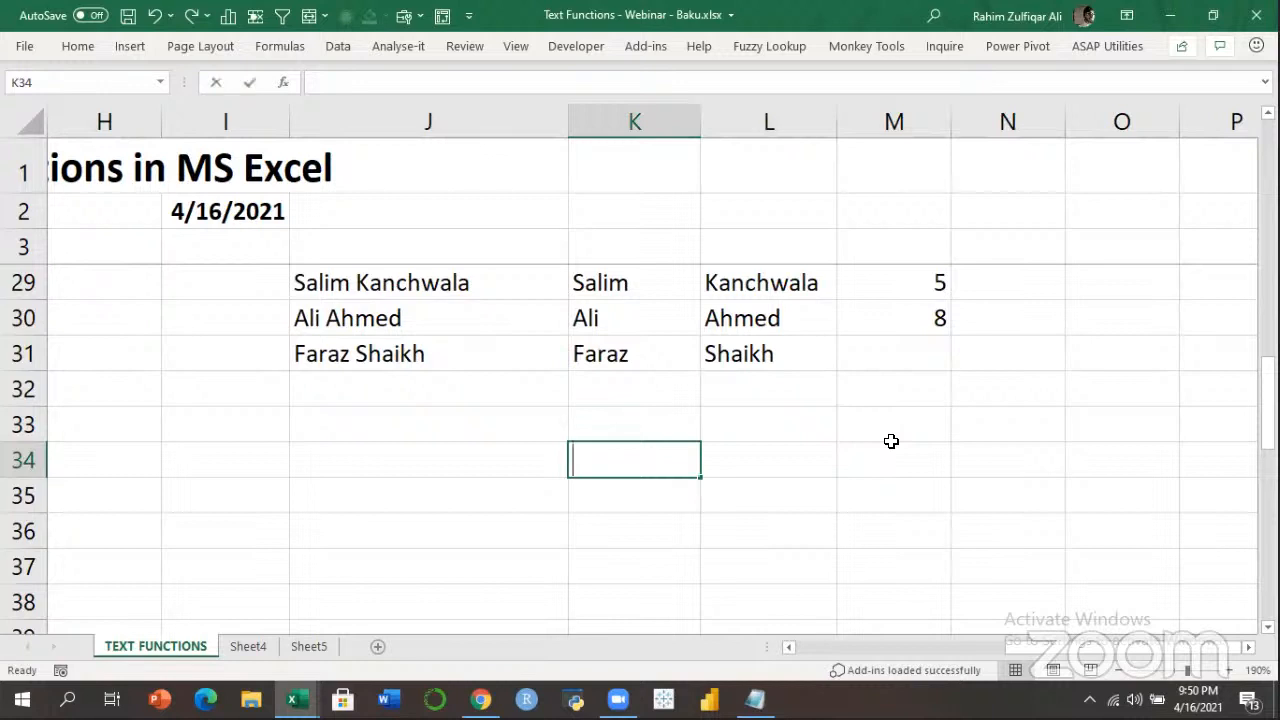
Type AZERBAIJAN into K34, widen column K to fit it, and select K35 below.
{"action": "type", "text": "AZERBAIJAN"}
{"action": "key", "text": "Return"}
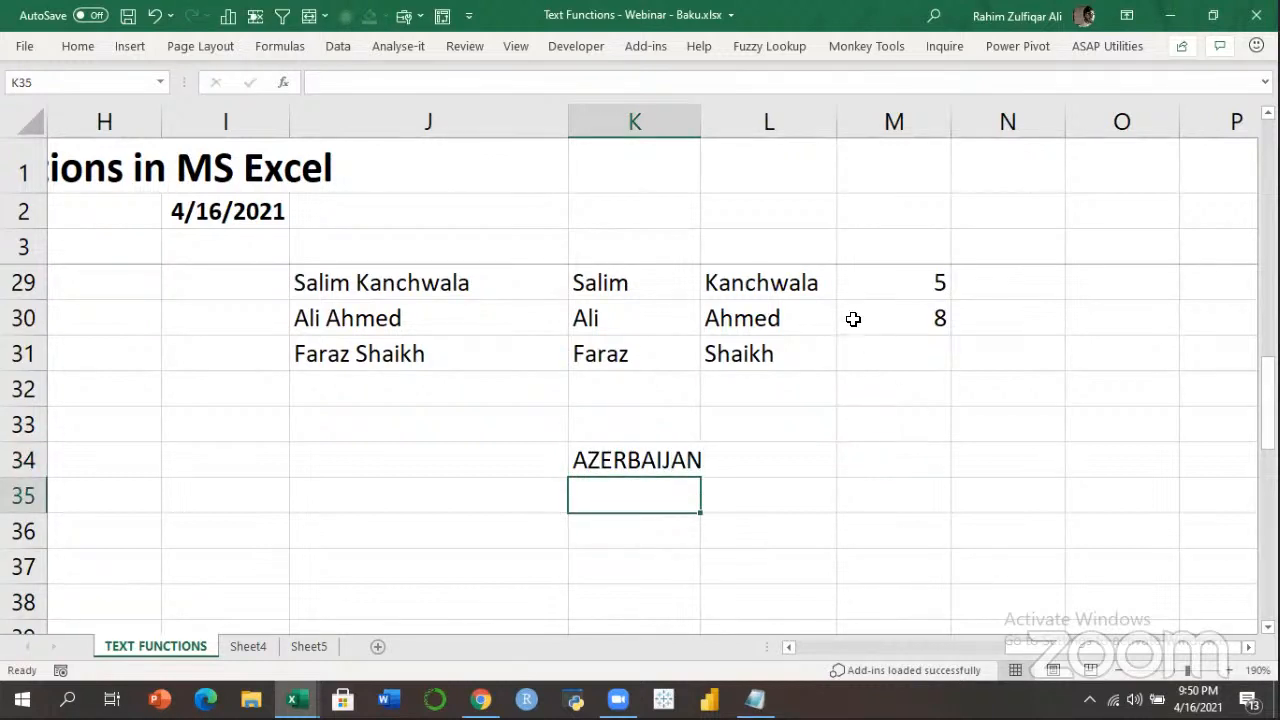
{"action": "left_click_drag", "start_coordinate": [708, 133], "coordinate": [739, 125]}
{"action": "left_click", "coordinate": [657, 531]}
{"action": "left_click", "coordinate": [659, 501]}
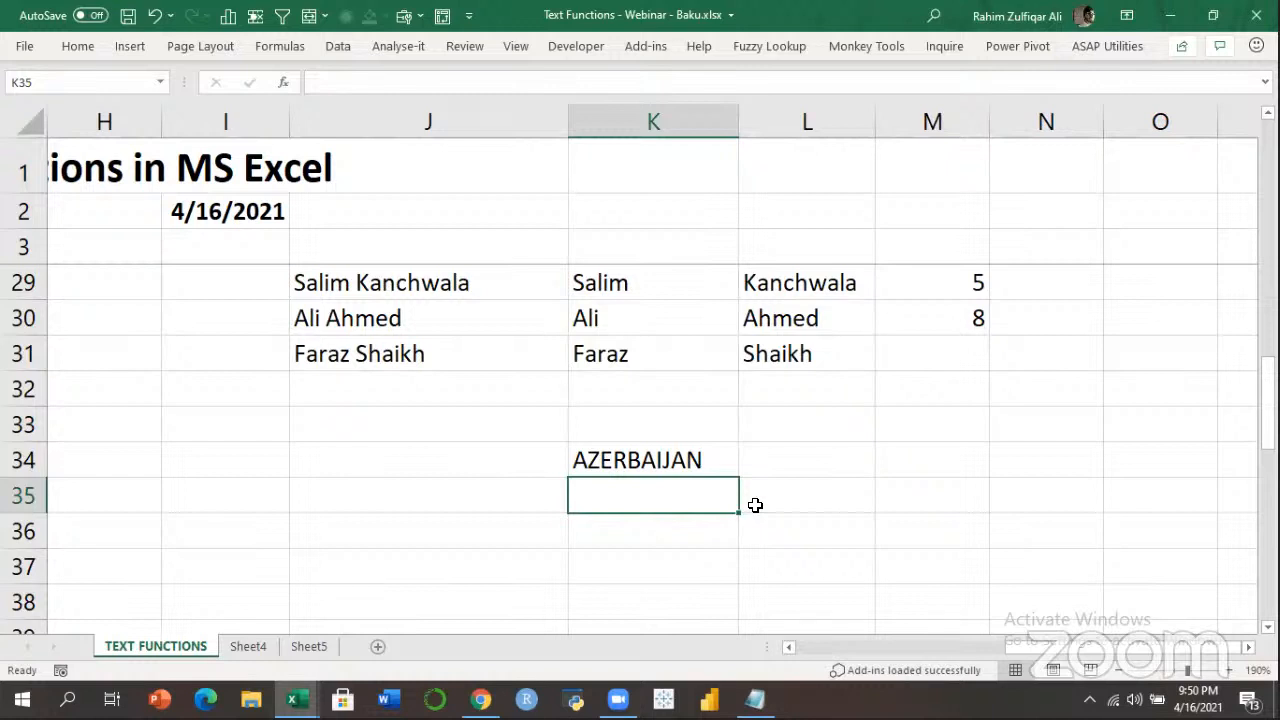
{"action": "key", "text": "Up"}
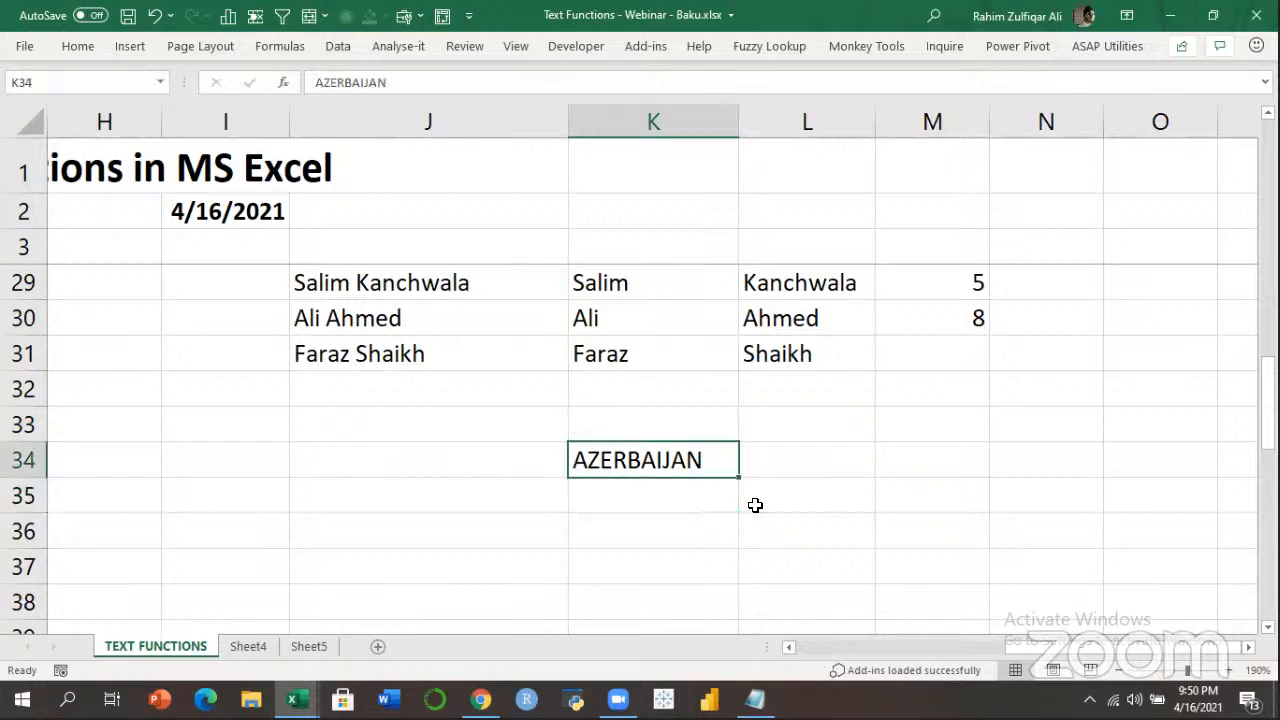
{"action": "key", "text": "Down"}
{"action": "key", "text": "Left"}
{"action": "key", "text": "Right"}
{"action": "key", "text": "Up"}
{"action": "key", "text": "Down"}
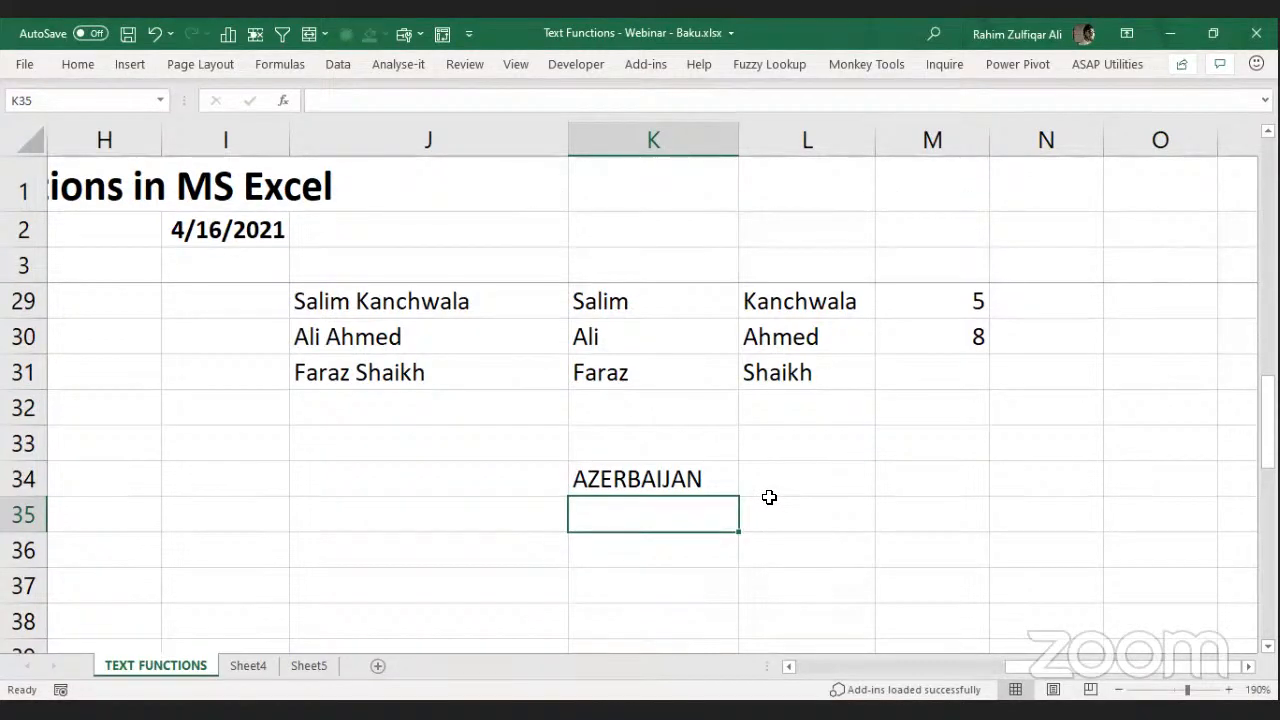
{"action": "key", "text": "ctrl+n"}
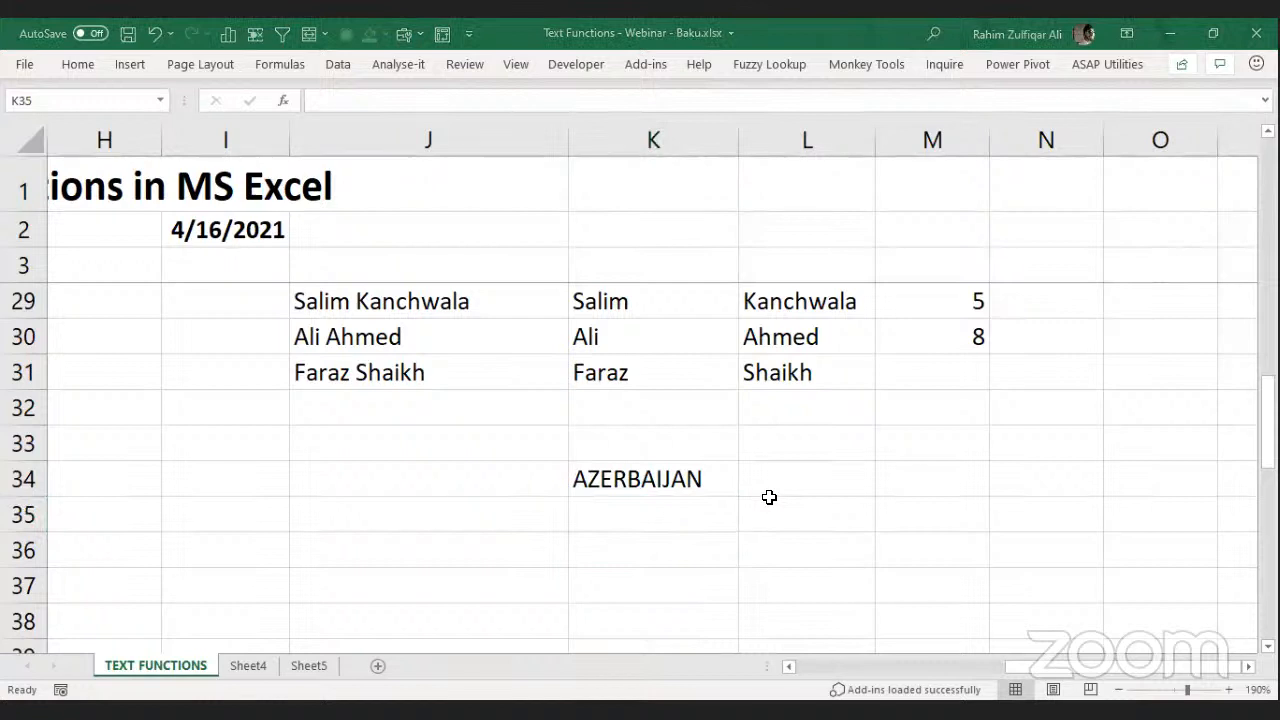
{"action": "left_click", "coordinate": [661, 519]}
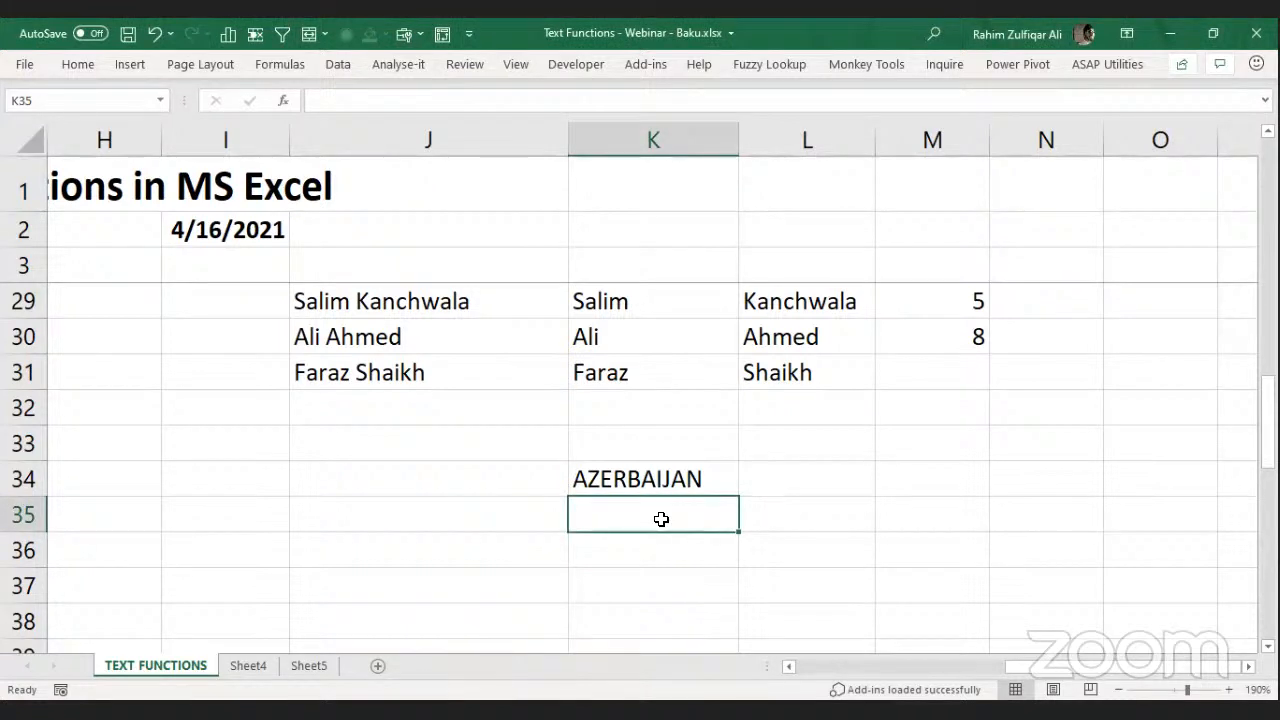
Enter =FIND("R",K34) in K35, returning 4 for AZERBAIJAN.
{"action": "type", "text": "=F"}
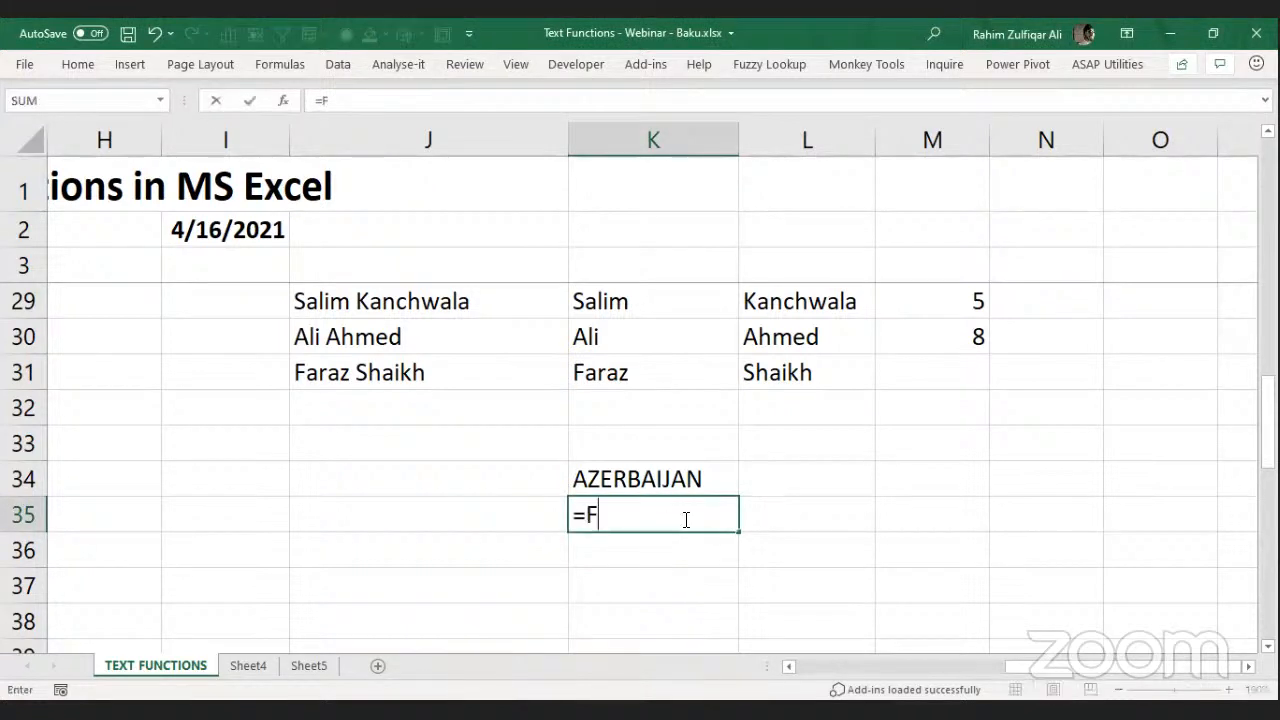
{"action": "type", "text": "IND(\"R\""}
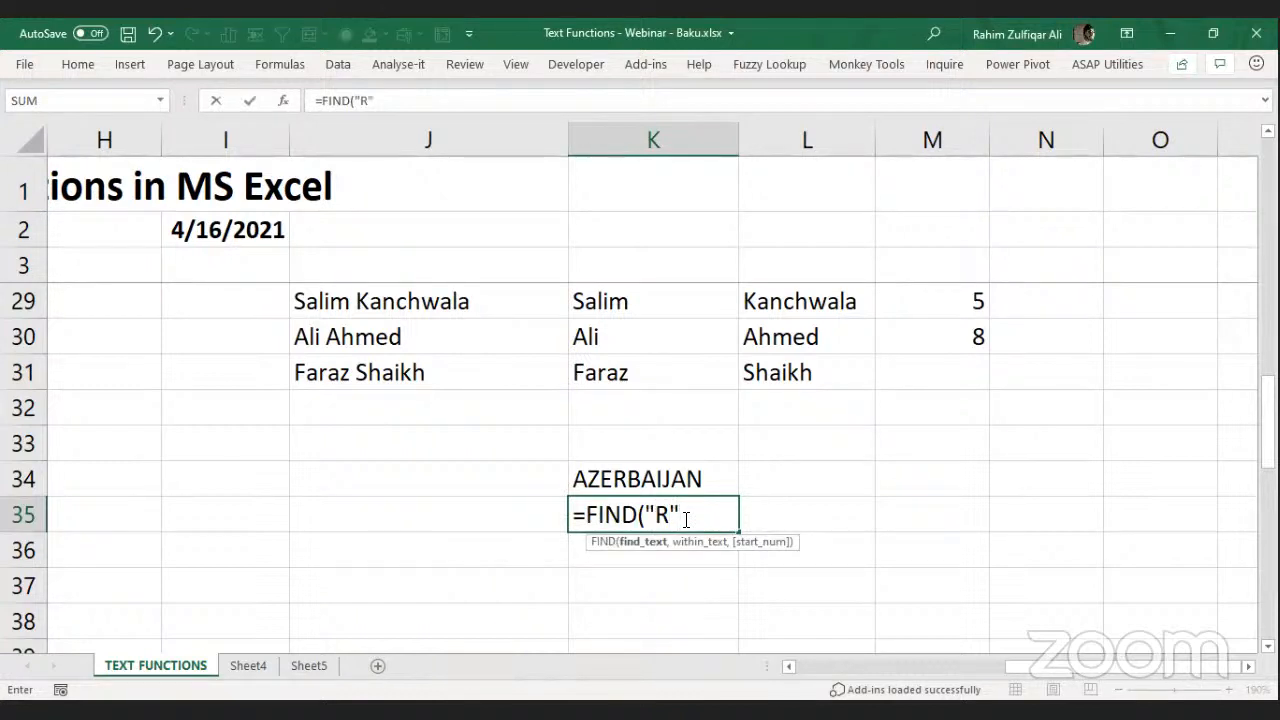
{"action": "type", "text": ","}
{"action": "key", "text": "Up"}
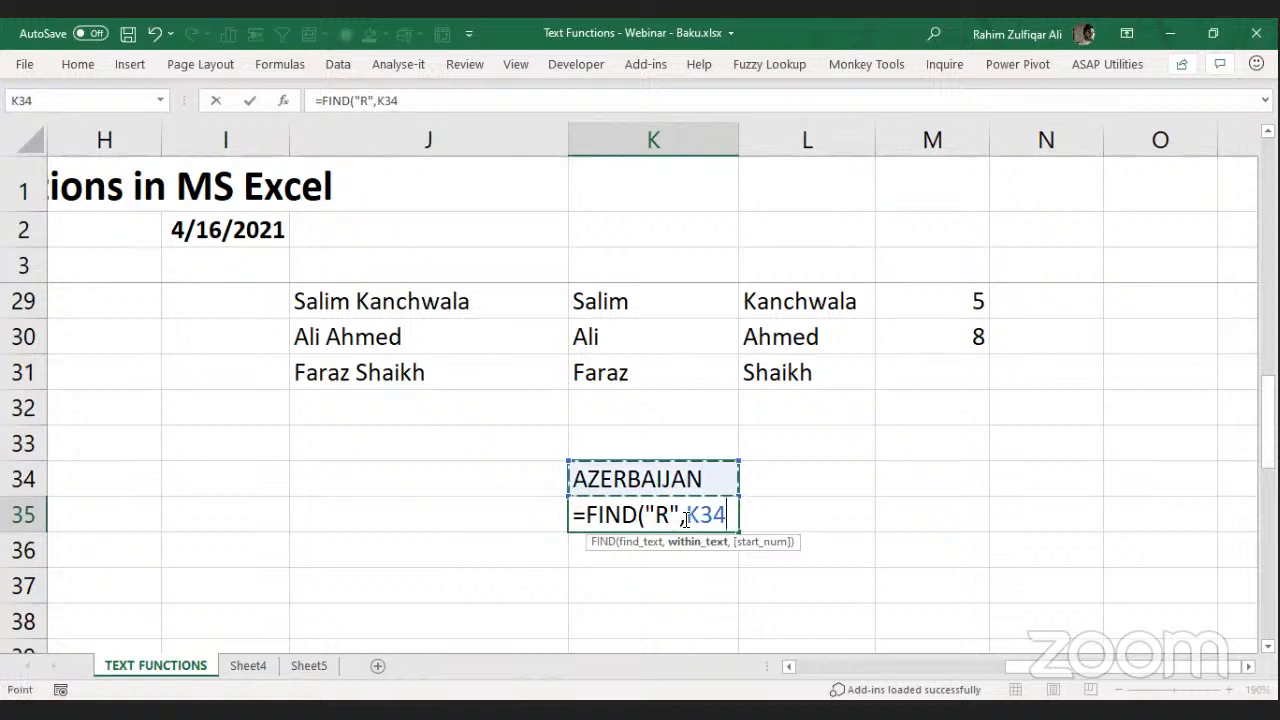
{"action": "key", "text": "Return"}
{"action": "left_click", "coordinate": [685, 519]}
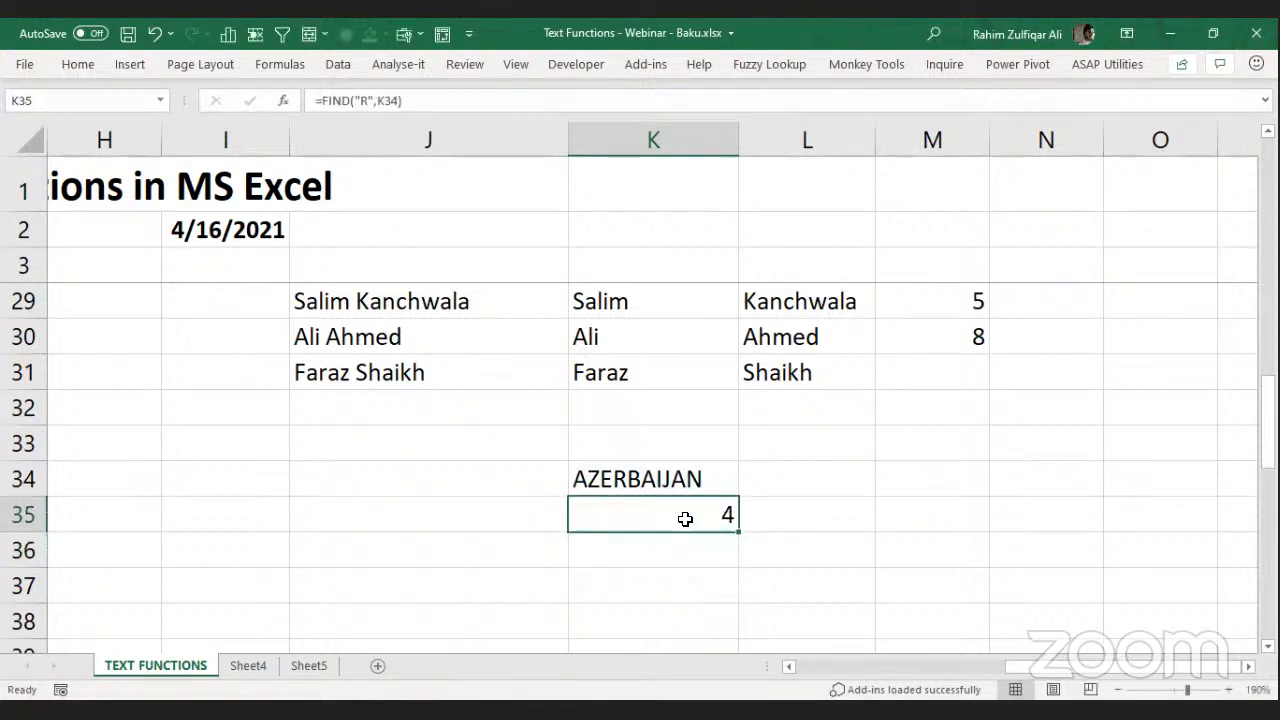
Change the searched letter to lowercase "r" so K35 shows #VALUE!
{"action": "double_click", "coordinate": [685, 519]}
{"action": "key", "text": "Left"}
{"action": "key", "text": "Left"}
{"action": "key", "text": "Left"}
{"action": "key", "text": "Left"}
{"action": "key", "text": "Left"}
{"action": "key", "text": "Left"}
{"action": "key", "text": "shift+Left"}
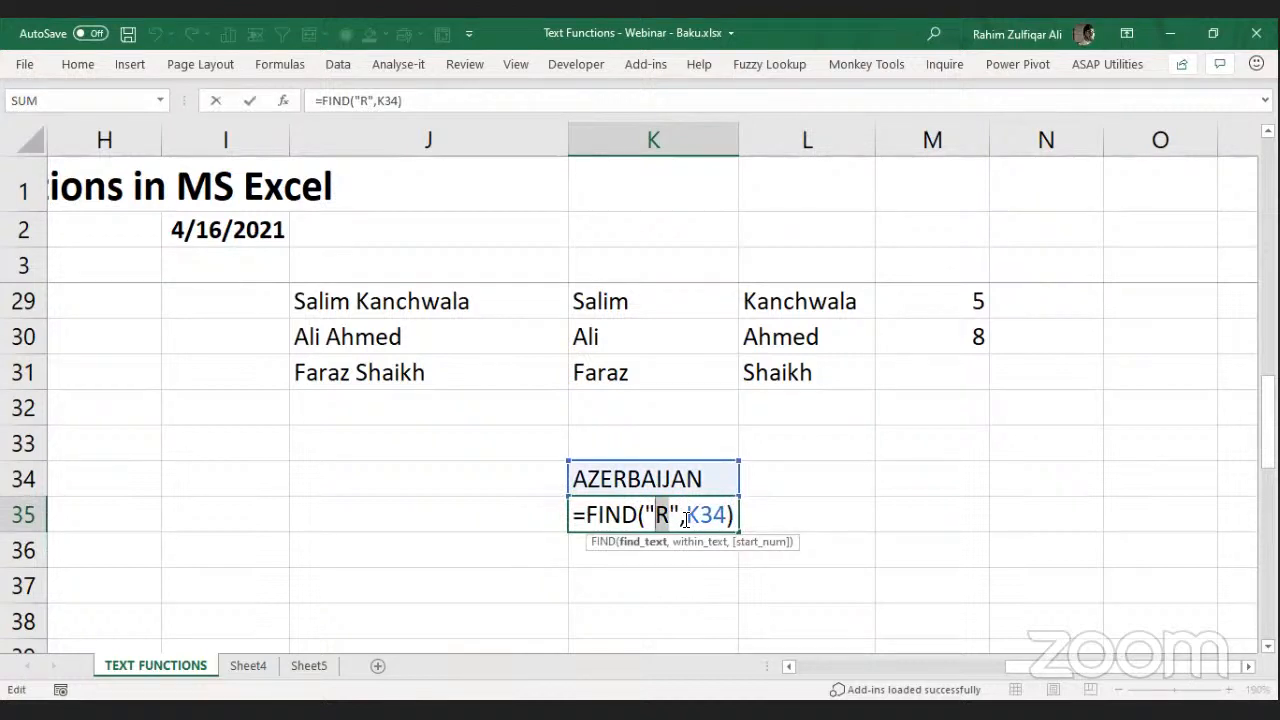
{"action": "type", "text": "r"}
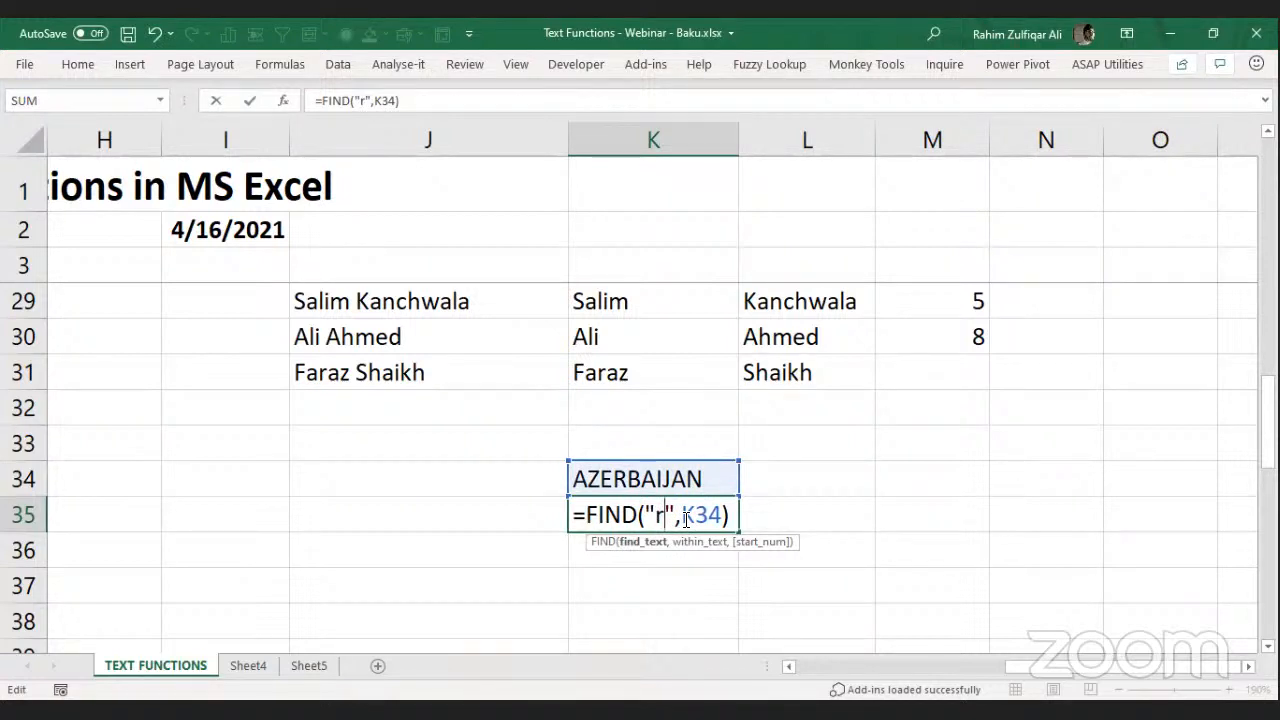
{"action": "key", "text": "Return"}
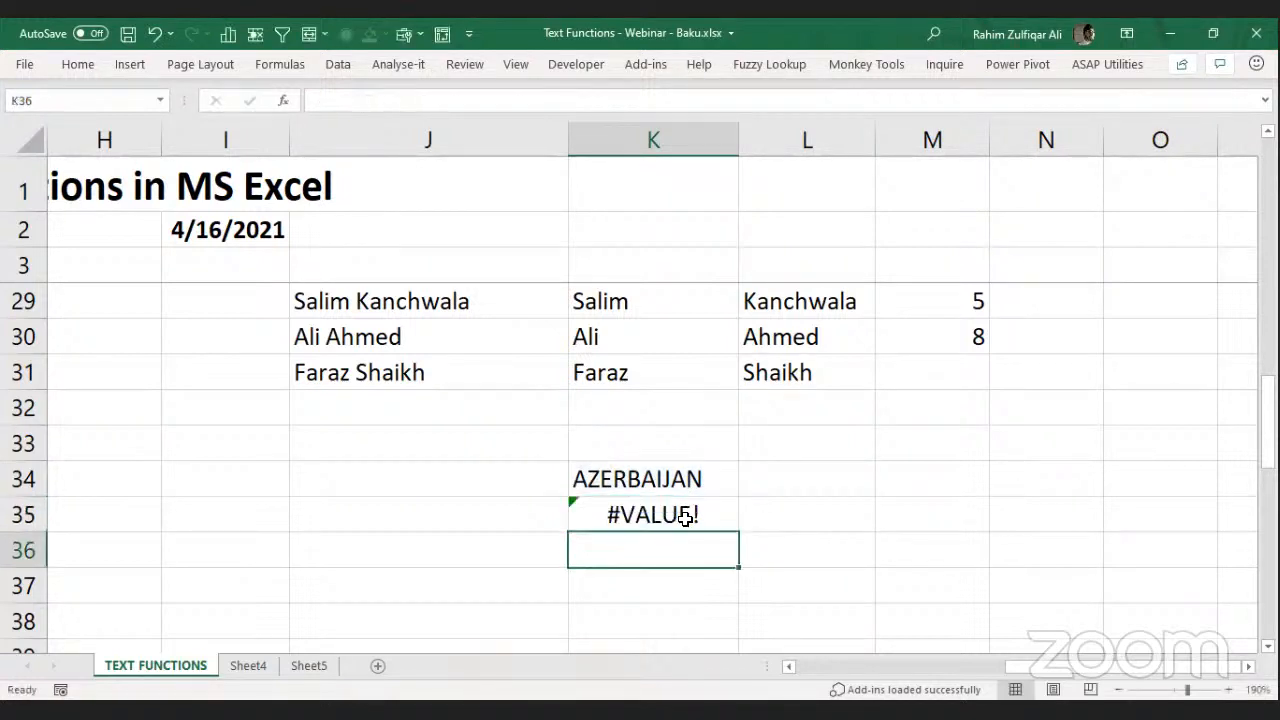
{"action": "left_click", "coordinate": [685, 516]}
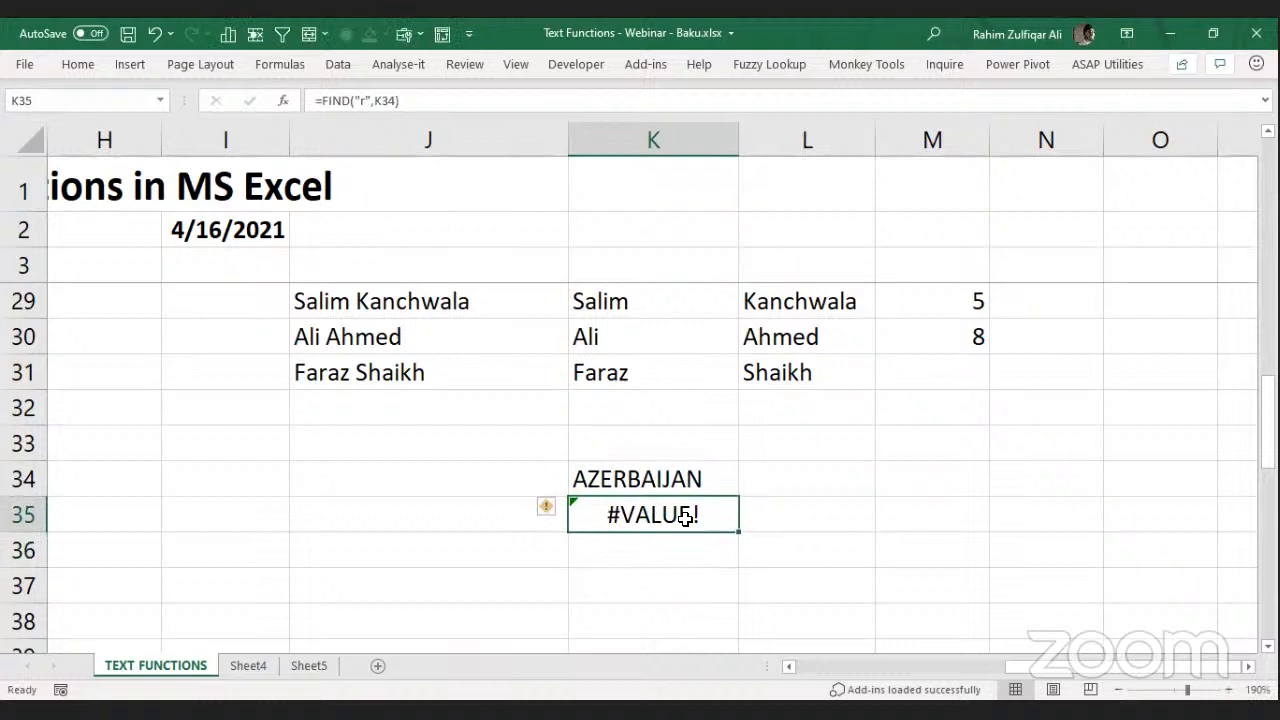
{"action": "key", "text": "Down"}
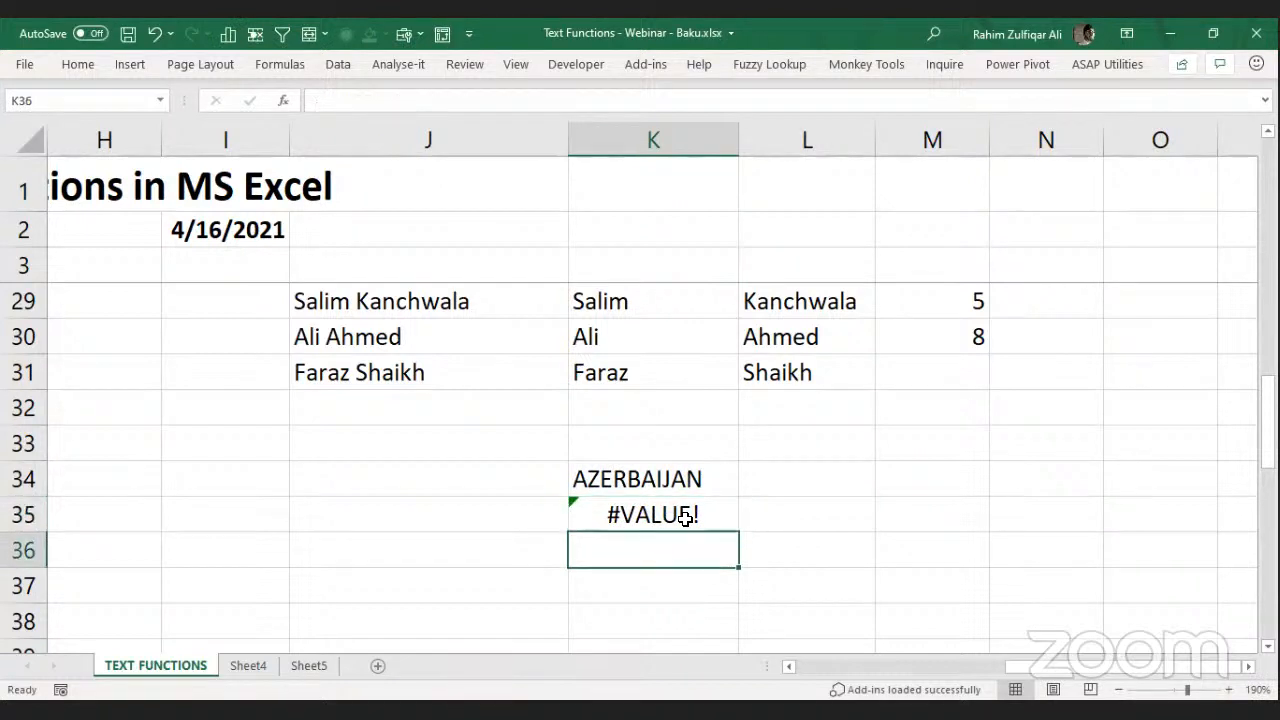
Type 'FIND FUNCTION - CASE SENSITIVE' in J36 and 'SEARCH FUNCTION - NON CASE SENSITIVE' in J37.
{"action": "key", "text": "Left"}
{"action": "type", "text": "FIND"}
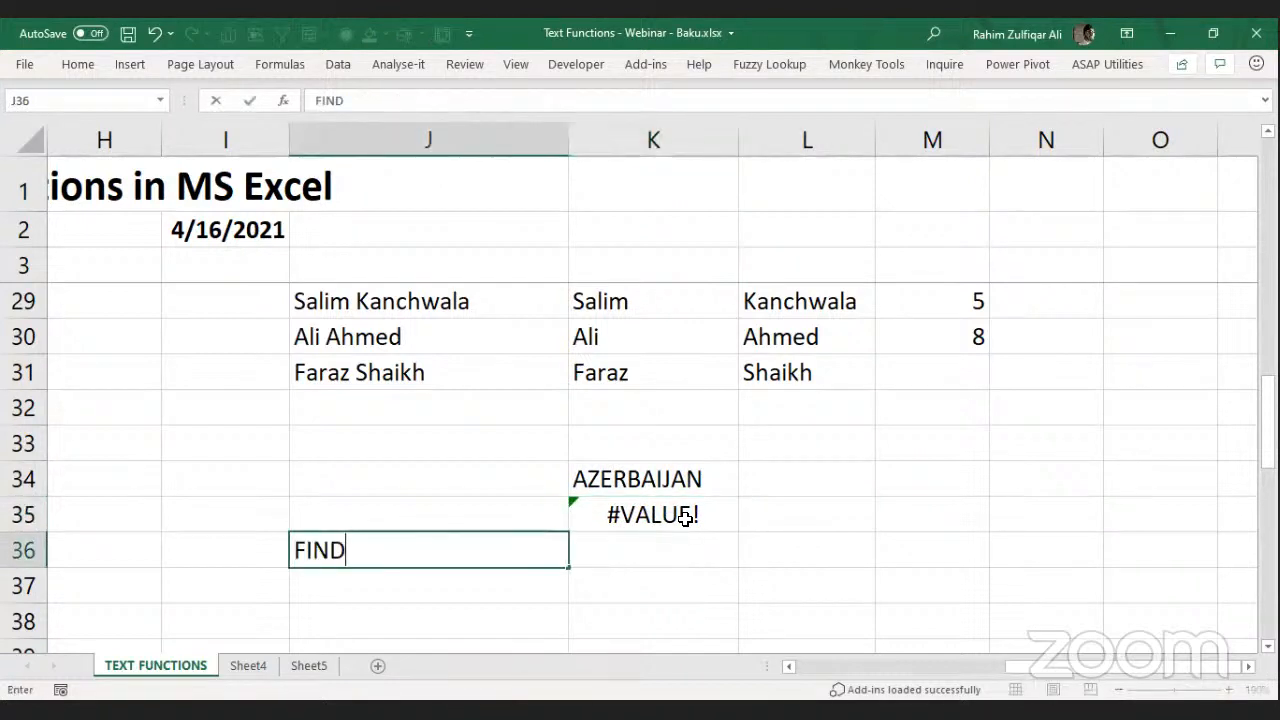
{"action": "type", "text": " FUNCTION "}
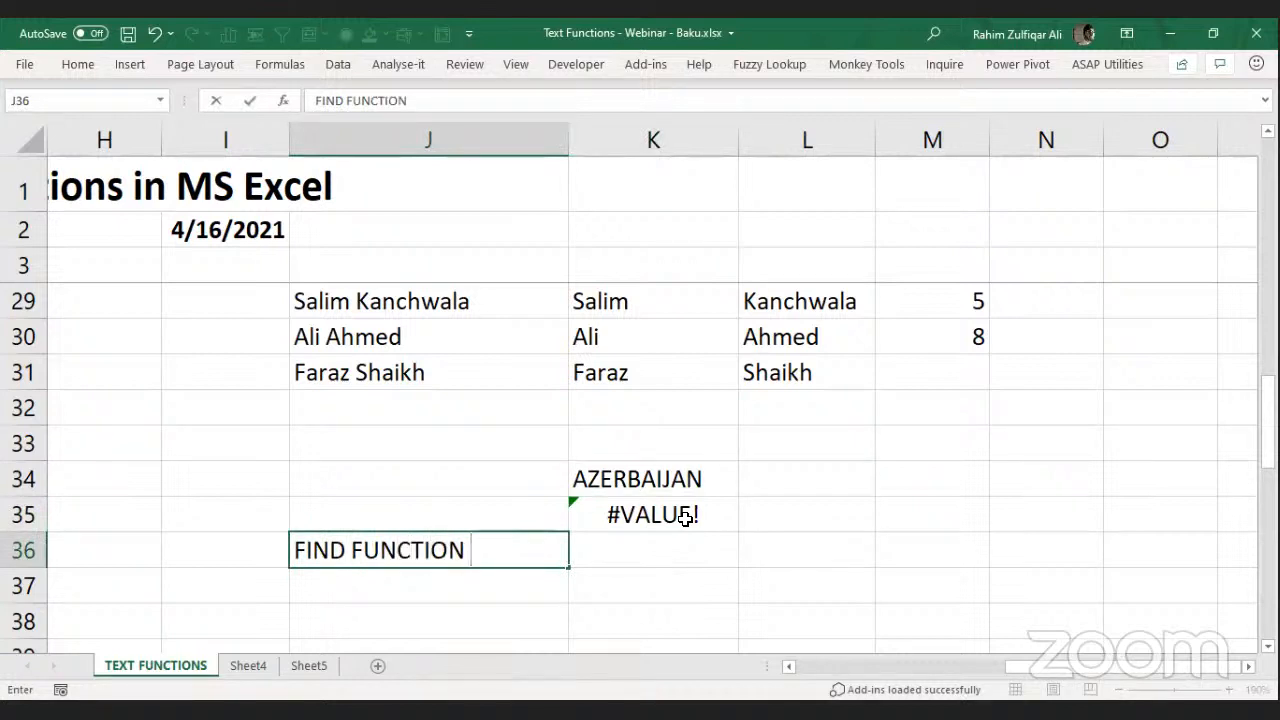
{"action": "type", "text": "- CASE SENSITIVE"}
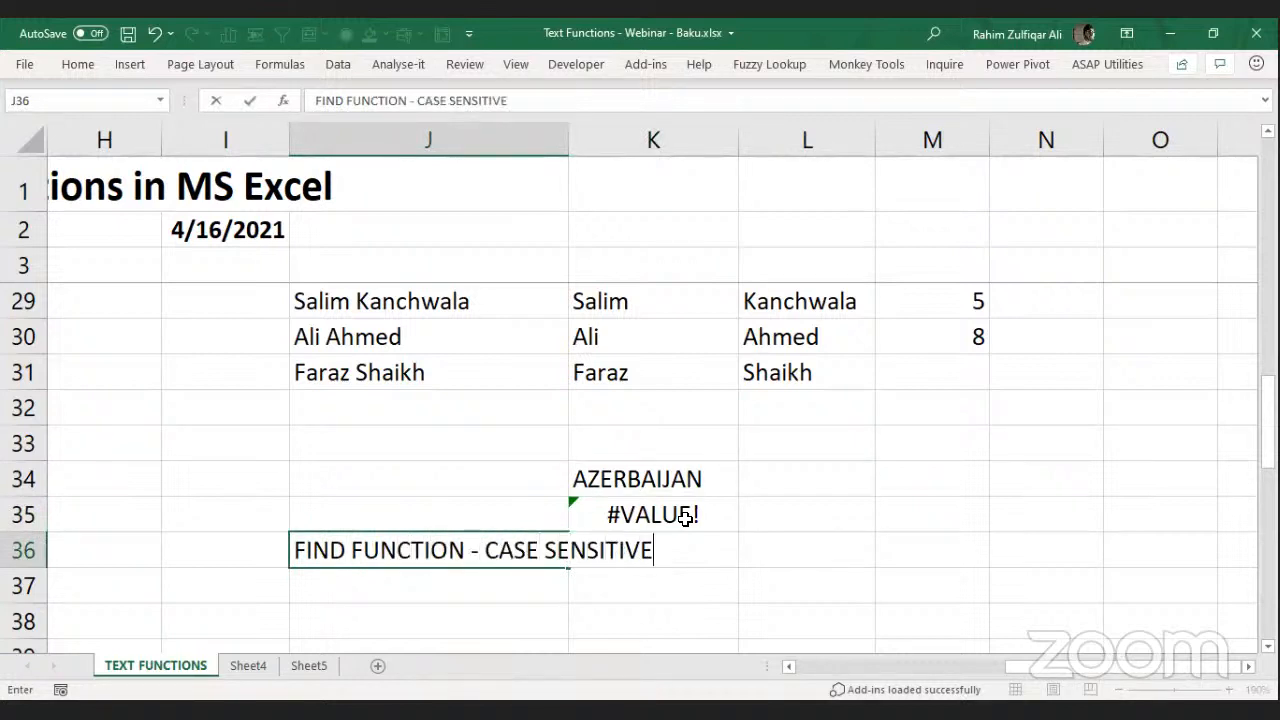
{"action": "key", "text": "Return"}
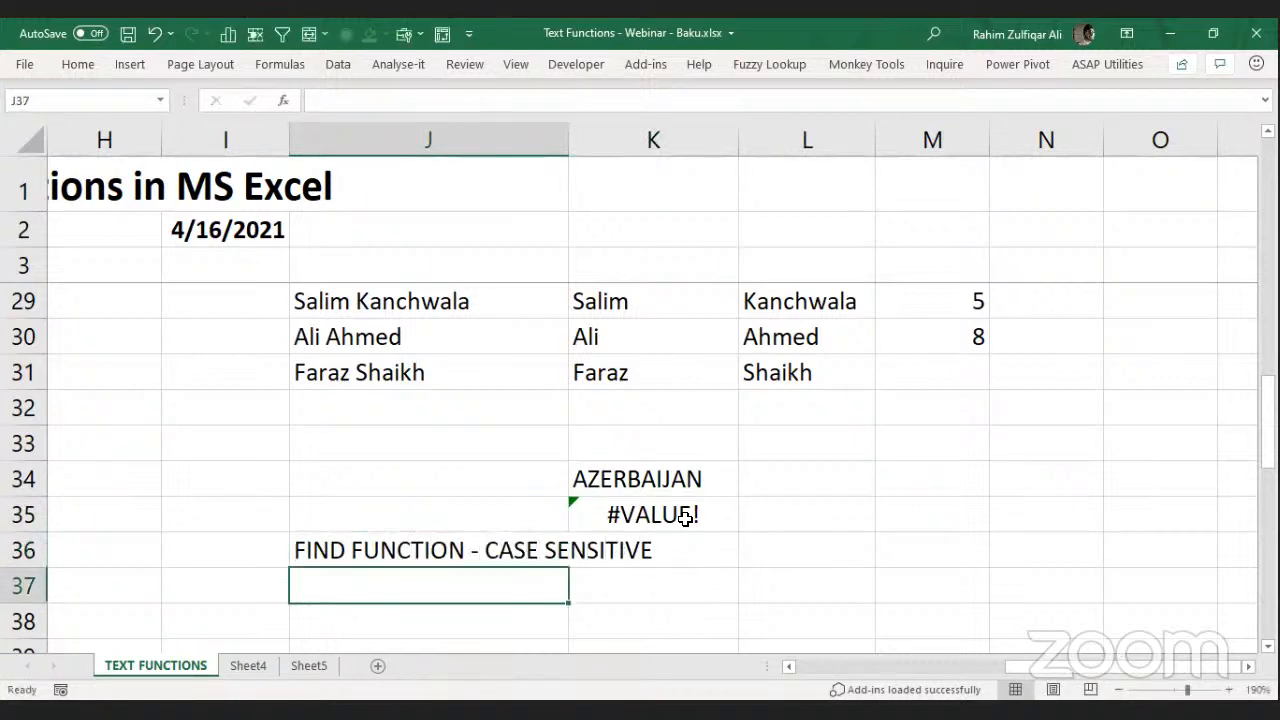
{"action": "type", "text": "SEARCH U"}
{"action": "key", "text": "BackSpace"}
{"action": "type", "text": "FUNCTION - NON CASE SENSITIVE"}
{"action": "key", "text": "Return"}
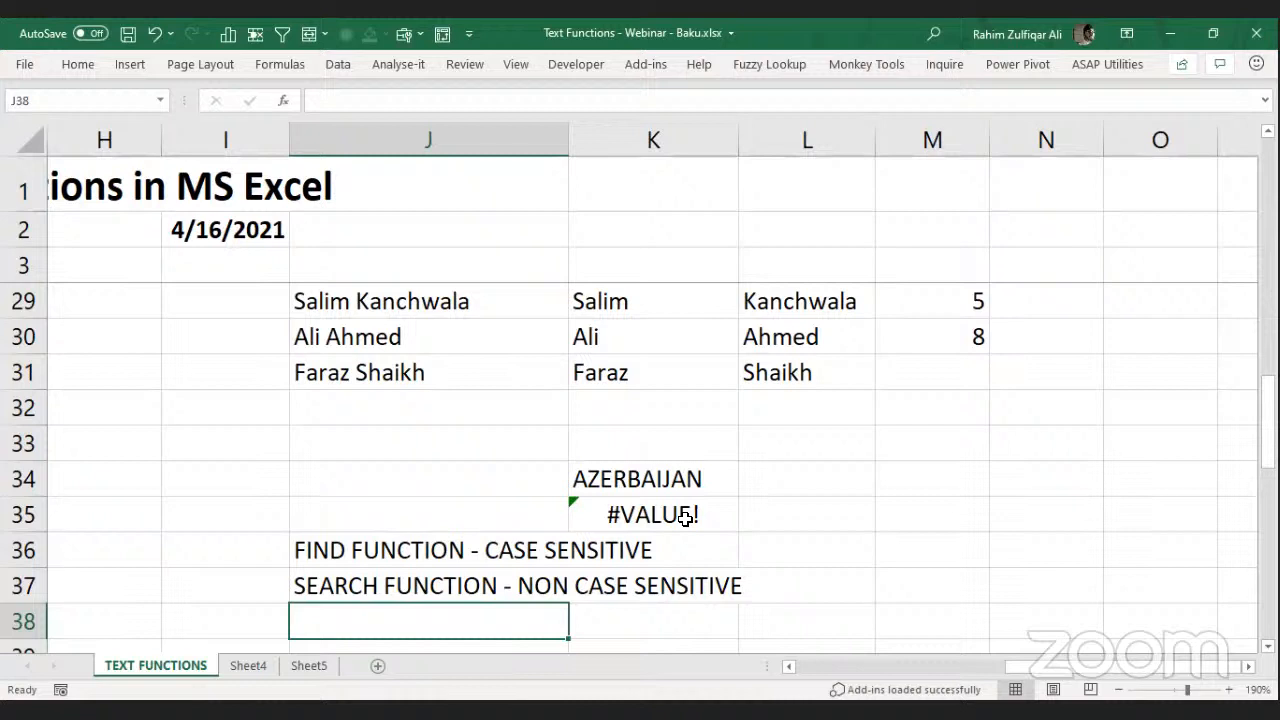
{"action": "key", "text": "Up"}
{"action": "key", "text": "Up"}
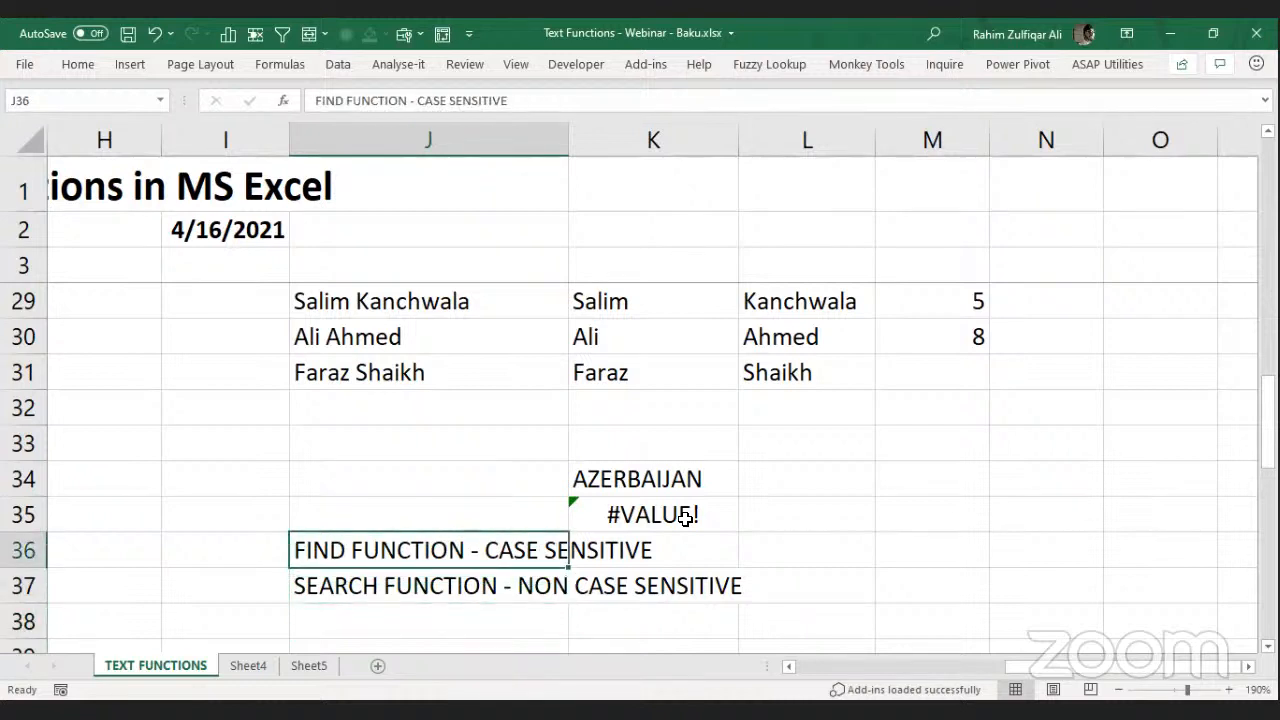
{"action": "key", "text": "Down"}
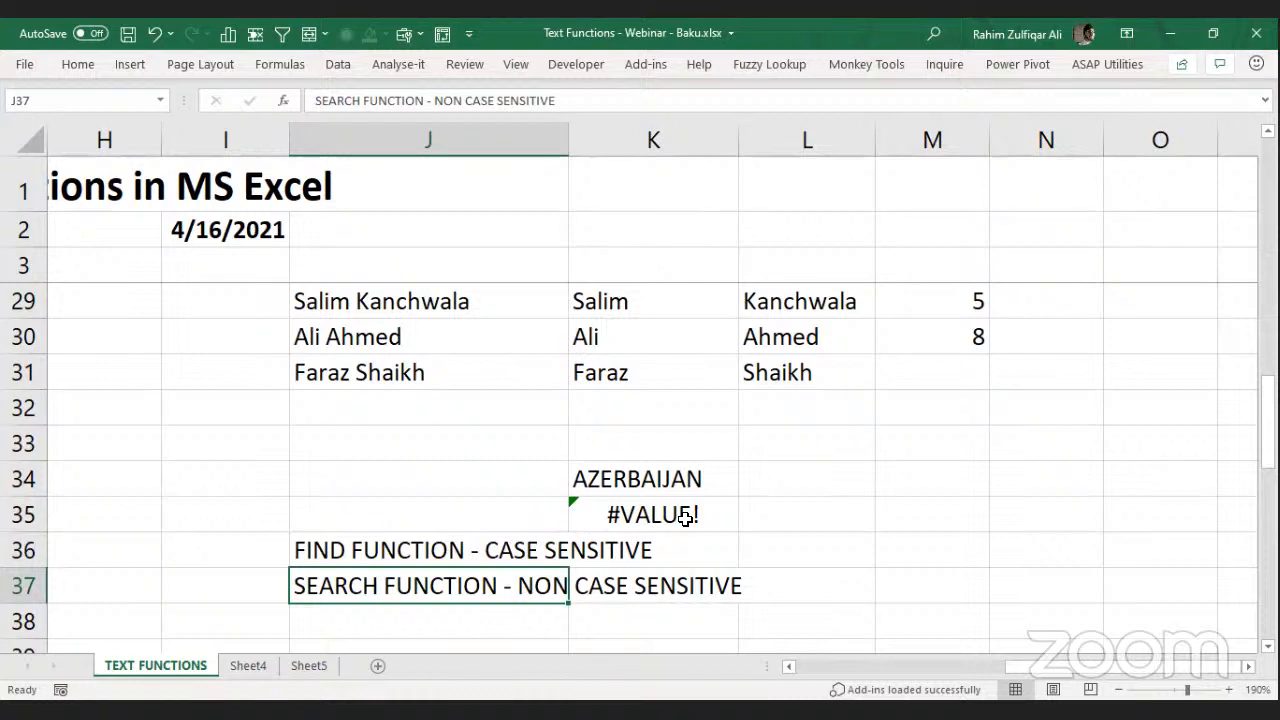
{"action": "key", "text": "Up"}
{"action": "key", "text": "Down"}
Enter =SEARCH("R",K34) in J35 against the AZERBAIJAN cell.
{"action": "left_click", "coordinate": [425, 552]}
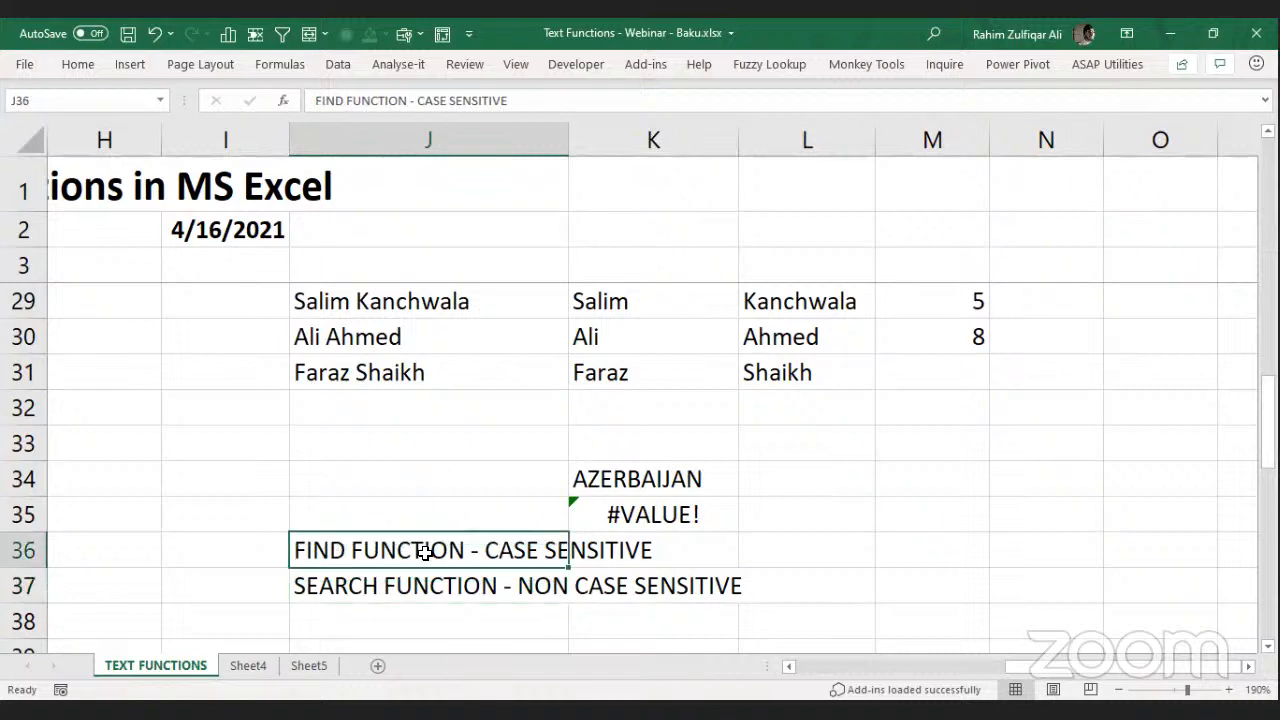
{"action": "left_click", "coordinate": [428, 576]}
{"action": "left_click", "coordinate": [423, 560]}
{"action": "left_click", "coordinate": [466, 501]}
{"action": "type", "text": "=S"}
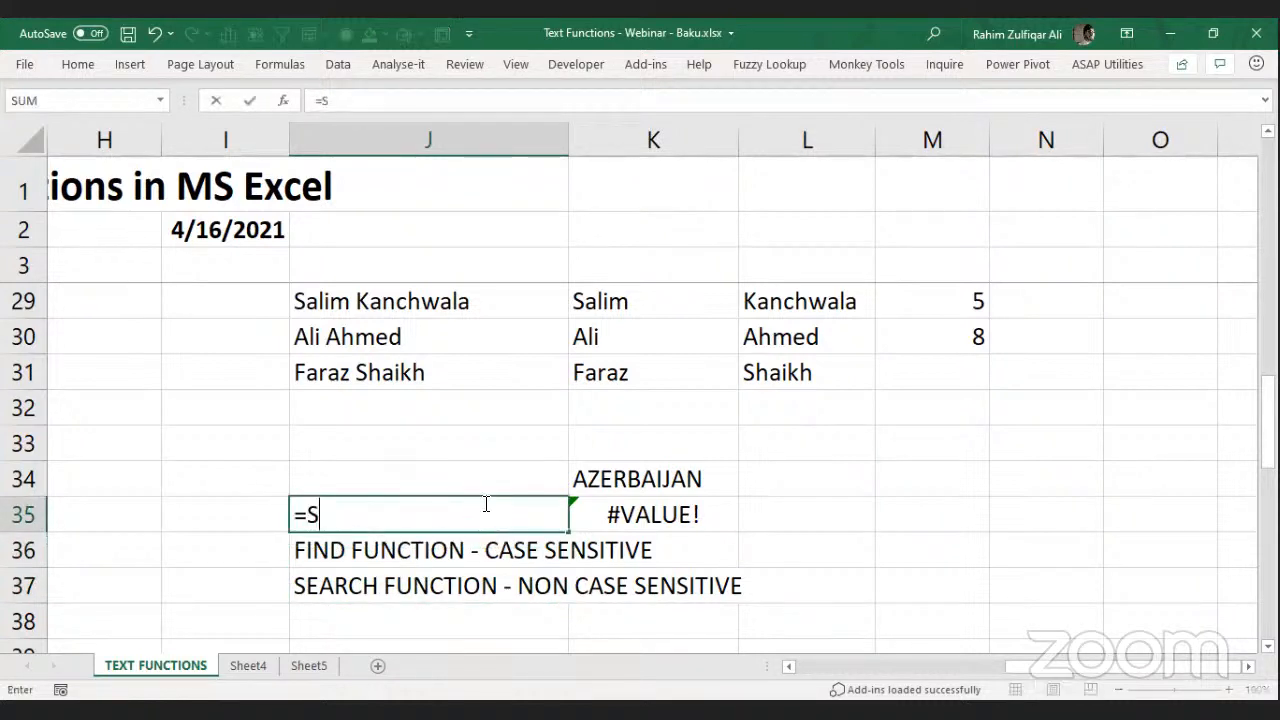
{"action": "type", "text": "EARCH(\"R"}
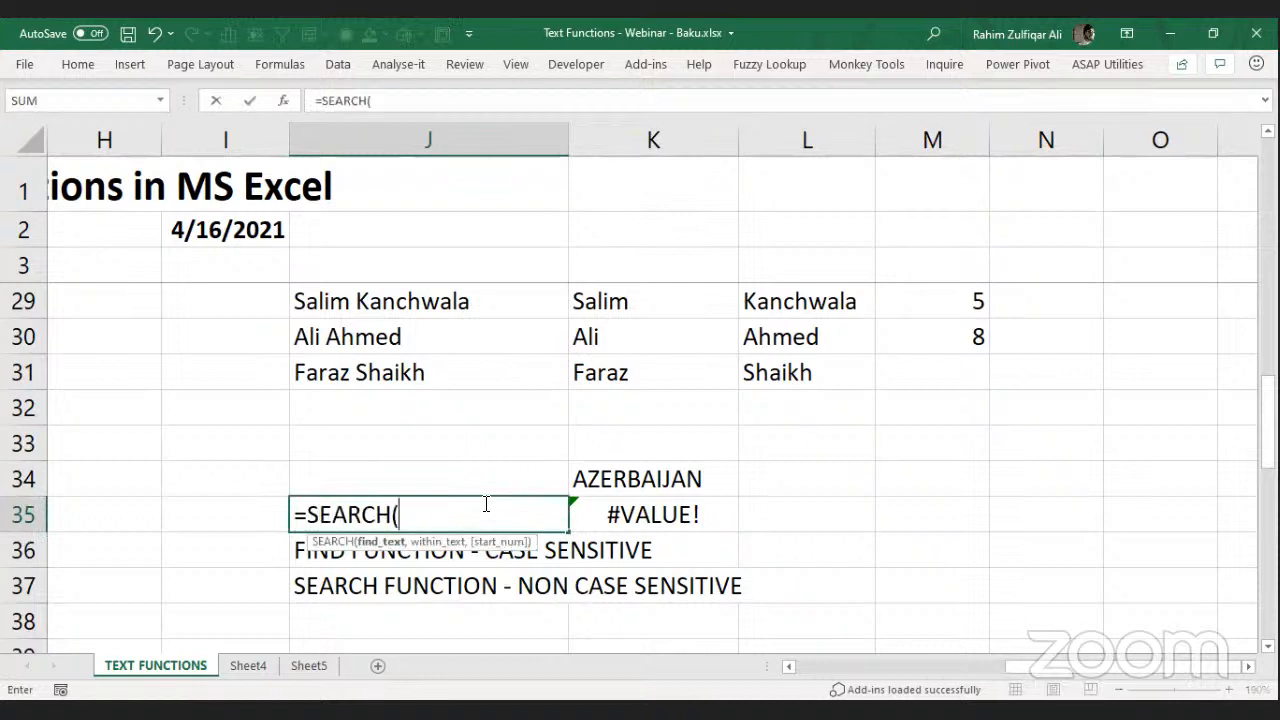
{"action": "type", "text": ","}
{"action": "key", "text": "Right"}
{"action": "key", "text": "Up"}
{"action": "type", "text": ")"}
{"action": "key", "text": "Return"}
Change J35 to =SEARCH("r",K34), returning 4, and recheck K35's FIND #VALUE! error.
{"action": "key", "text": "Up"}
{"action": "key", "text": "F2"}
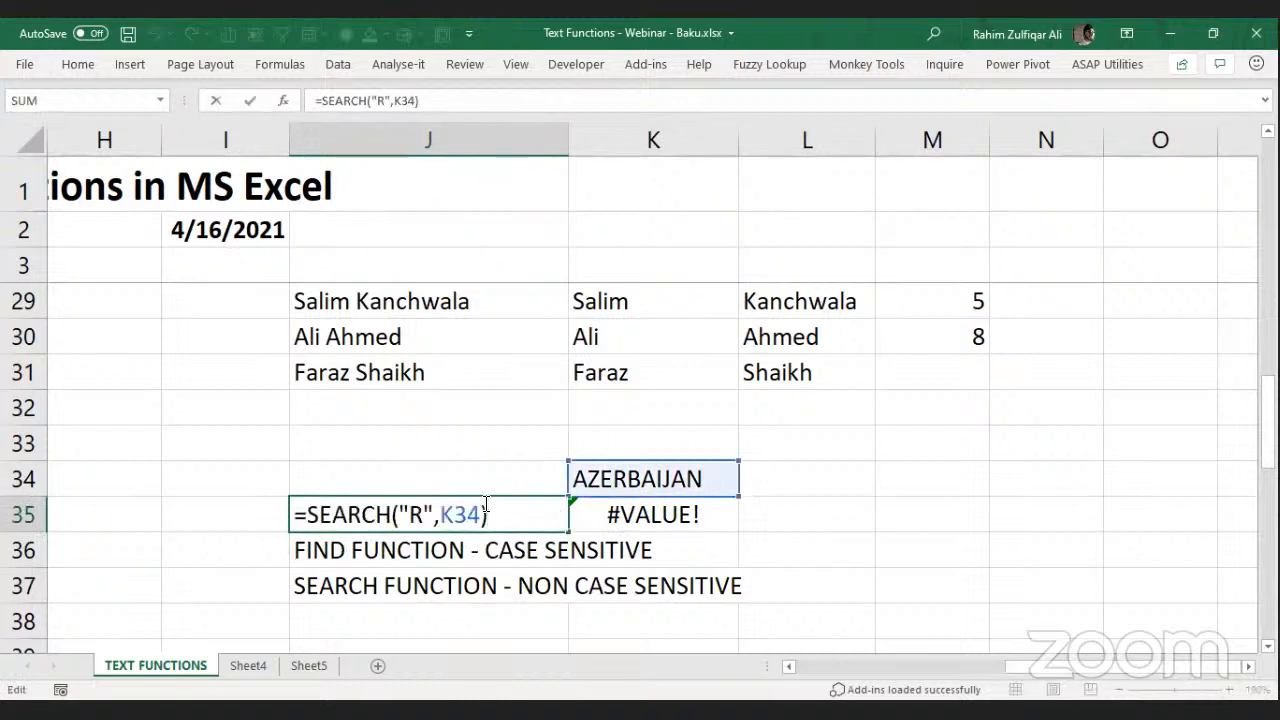
{"action": "key", "text": "Left"}
{"action": "key", "text": "Left"}
{"action": "key", "text": "Left"}
{"action": "key", "text": "Left"}
{"action": "key", "text": "Left"}
{"action": "key", "text": "Left"}
{"action": "key", "text": "BackSpace"}
{"action": "type", "text": "r"}
{"action": "key", "text": "ctrl+Return"}
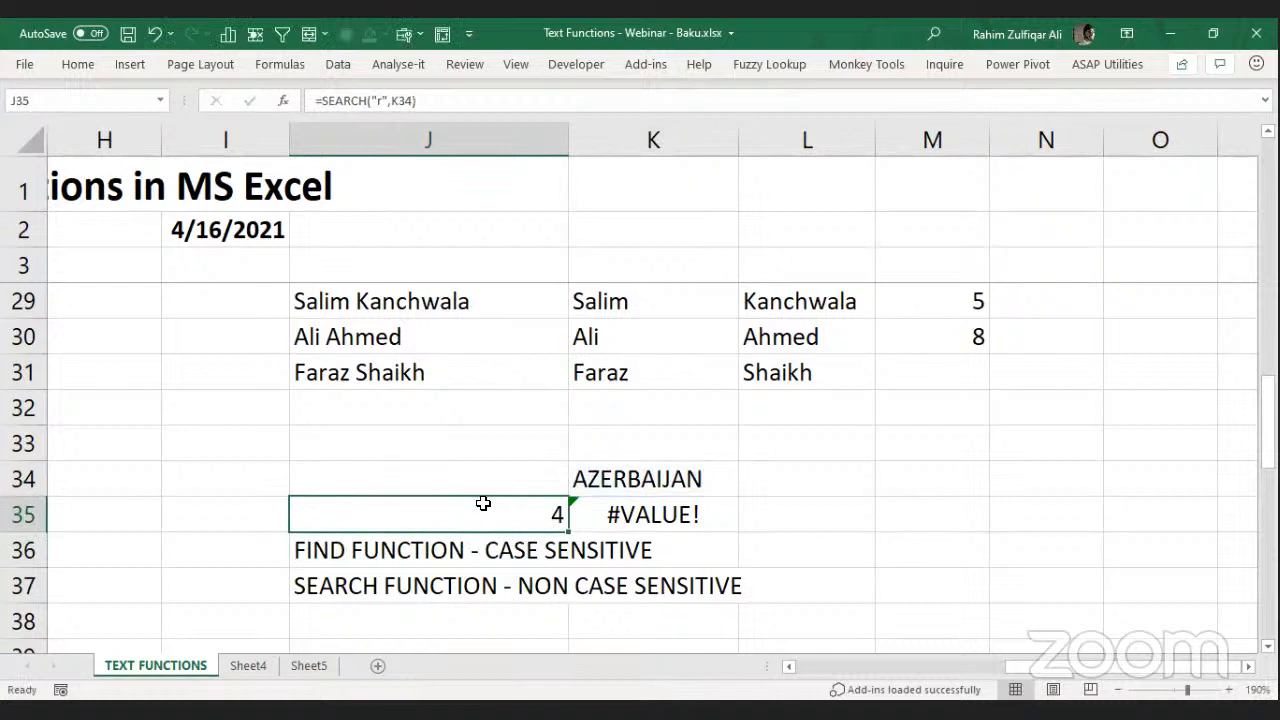
{"action": "key", "text": "Right"}
{"action": "key", "text": "F2"}
{"action": "key", "text": "Return"}
{"action": "key", "text": "Up"}
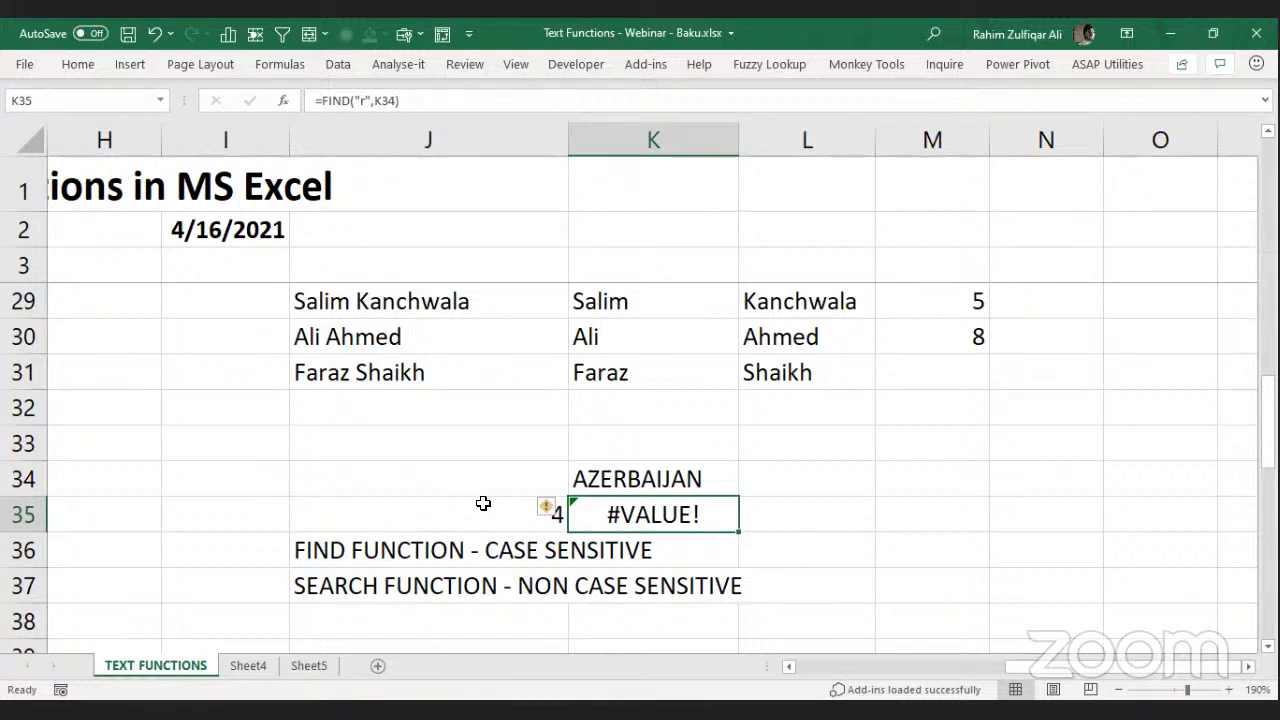
Clear the demo range J35:K37.
{"action": "left_click", "coordinate": [483, 503]}
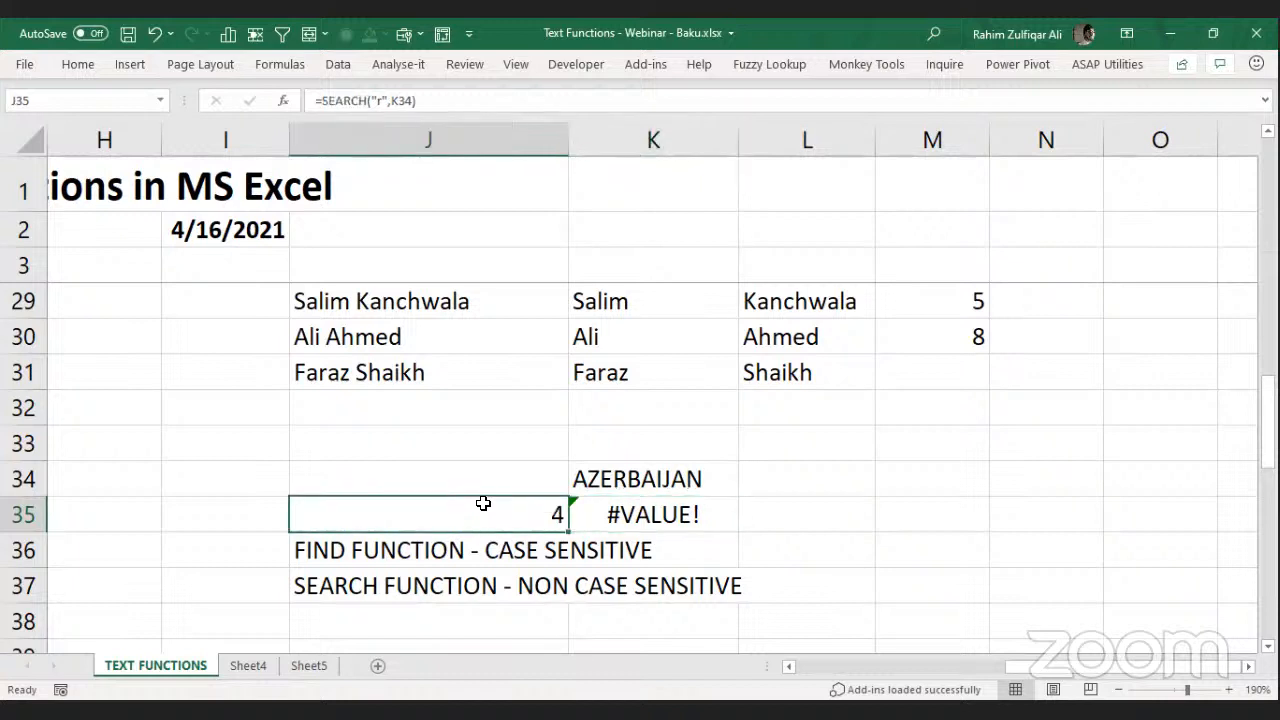
{"action": "key", "text": "shift+Right"}
{"action": "key", "text": "shift+Down"}
{"action": "key", "text": "shift+Down"}
{"action": "key", "text": "Right"}
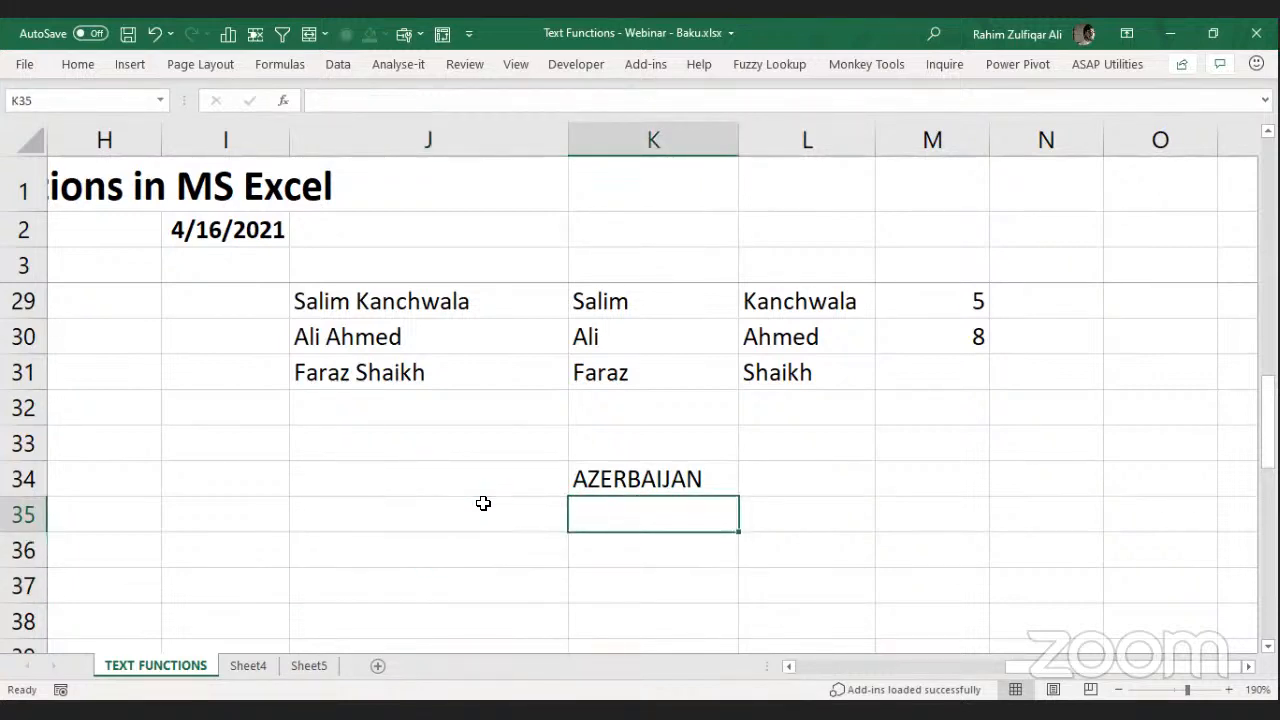
Enter 3 A in J35, re-entering it so it stays text instead of 3:00 AM.
{"action": "key", "text": "Up"}
{"action": "key", "text": "Down"}
{"action": "key", "text": "Left"}
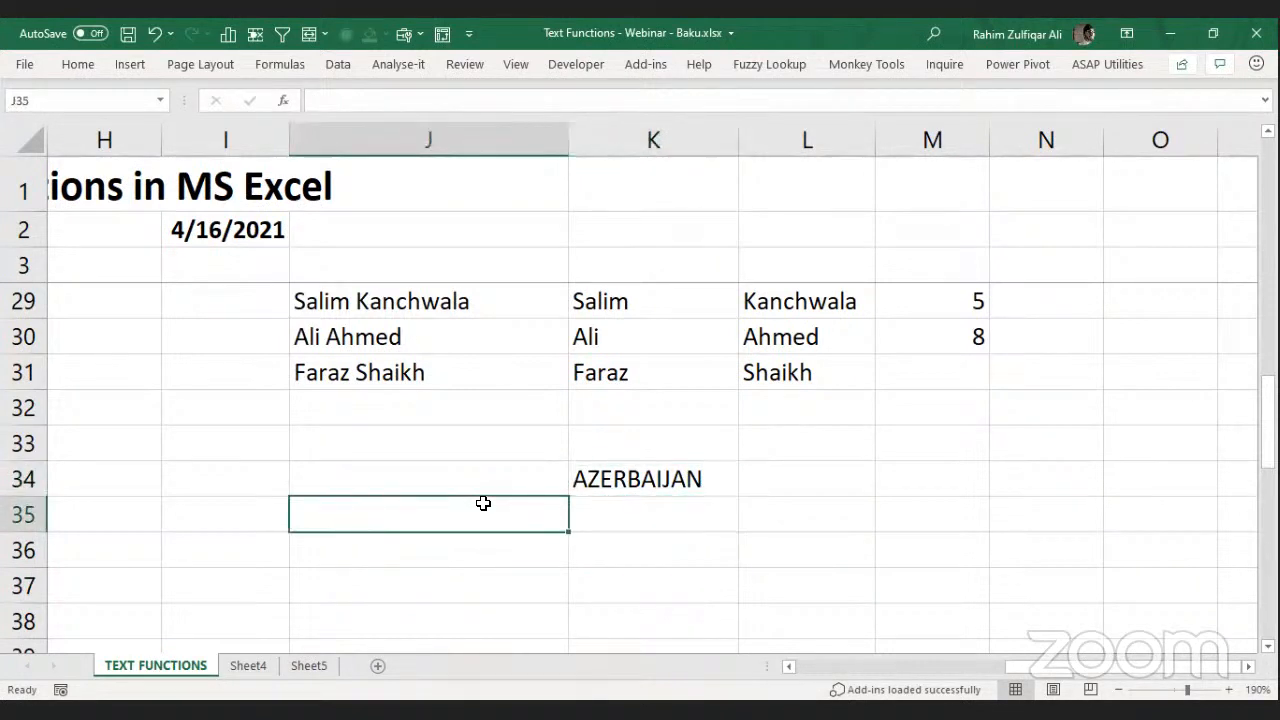
{"action": "type", "text": "3 A"}
{"action": "key", "text": "Return"}
{"action": "key", "text": "Up"}
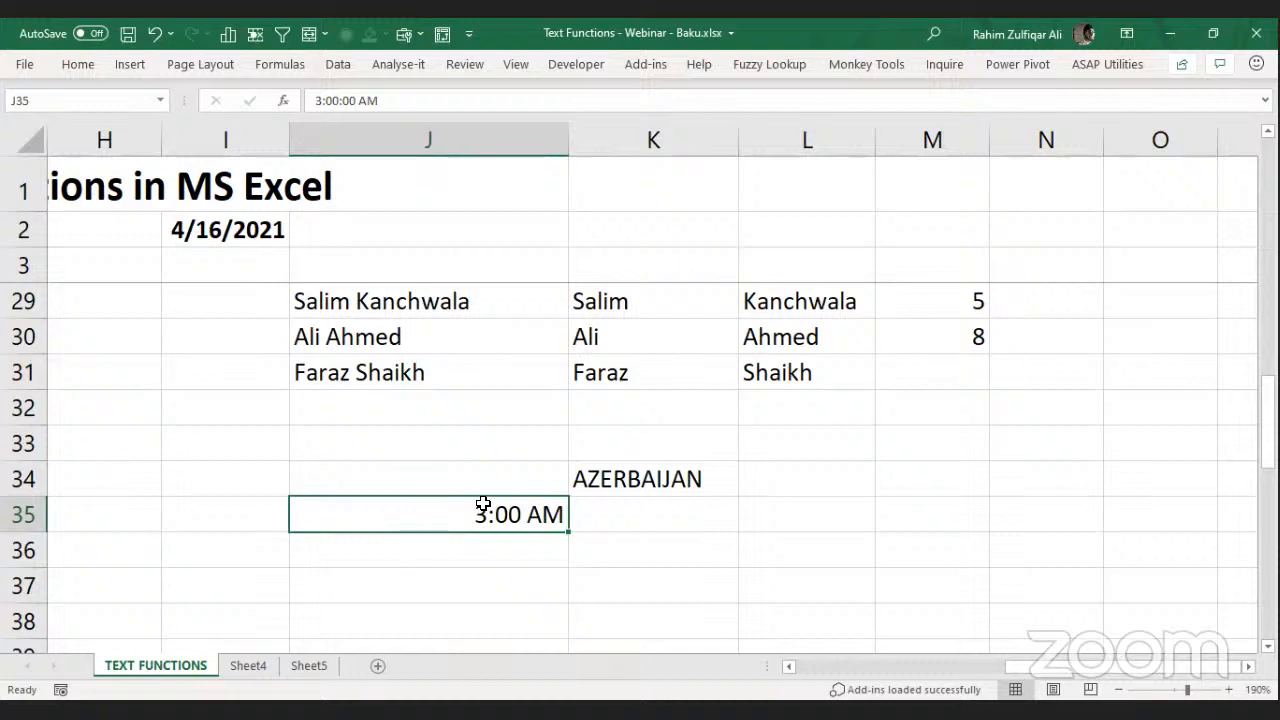
{"action": "type", "text": "3 A"}
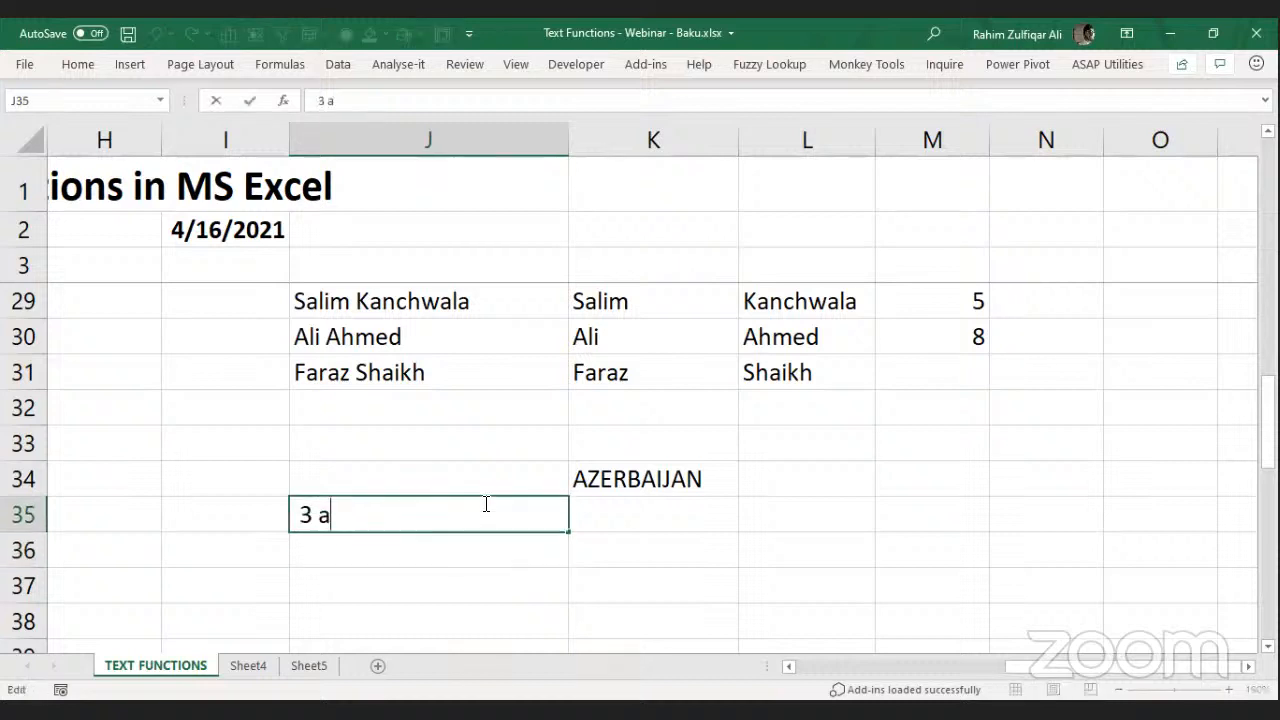
{"action": "key", "text": "Return"}
{"action": "key", "text": "Up"}
{"action": "key", "text": "Up"}
{"action": "key", "text": "Right"}
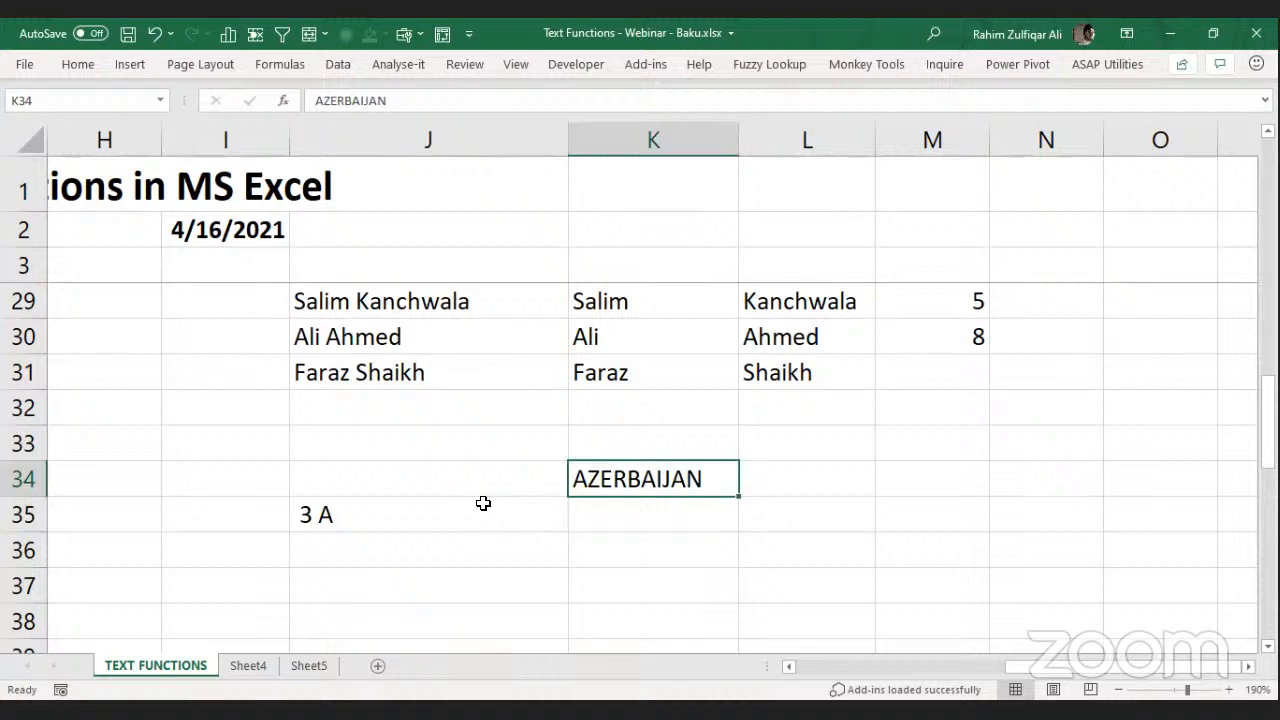
Enter =FIND("A",K34) in K35, returning 1 for the first A in AZERBAIJAN.
{"action": "key", "text": "Down"}
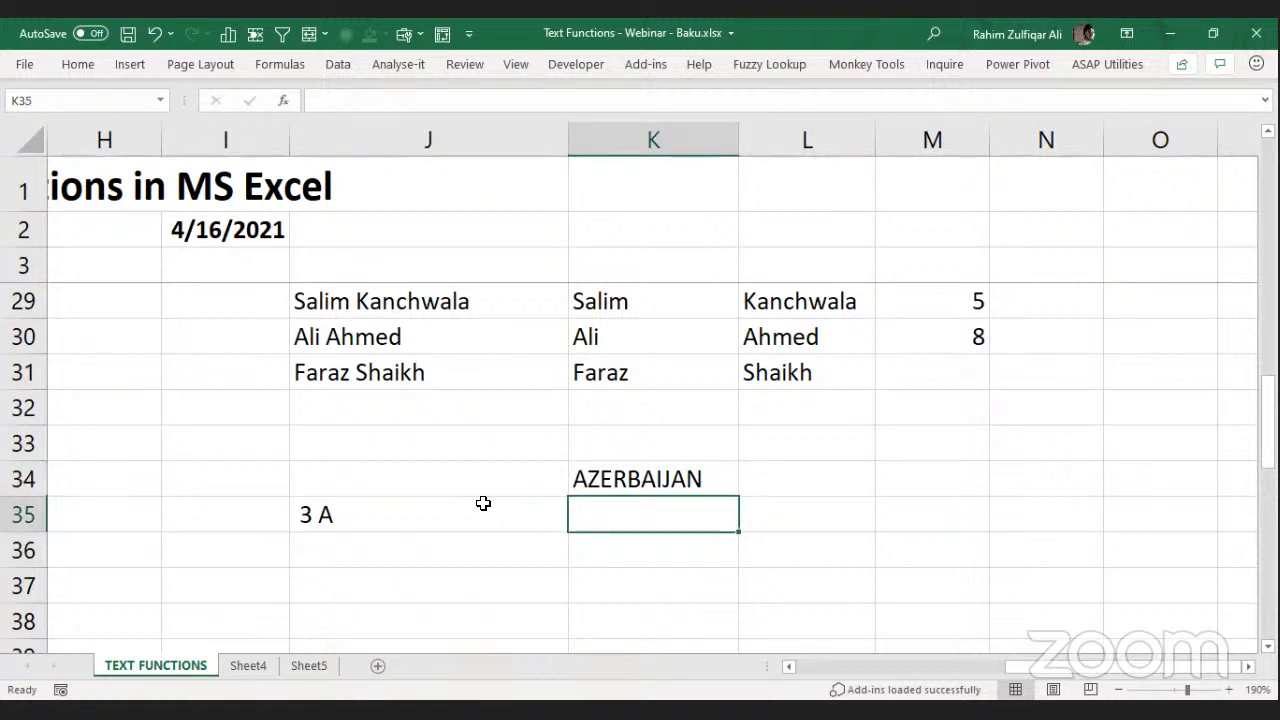
{"action": "type", "text": "=find"}
{"action": "key", "text": "Tab"}
{"action": "key", "text": "Up"}
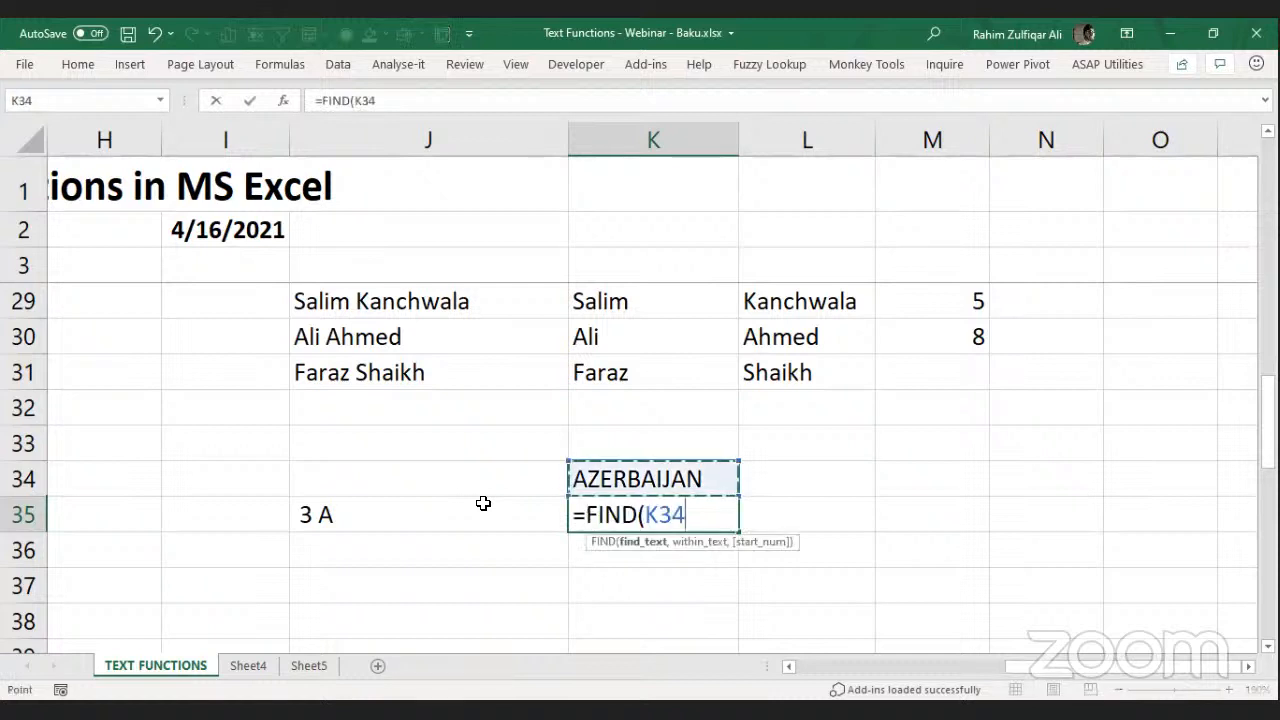
{"action": "key", "text": "BackSpace"}
{"action": "key", "text": "BackSpace"}
{"action": "key", "text": "BackSpace"}
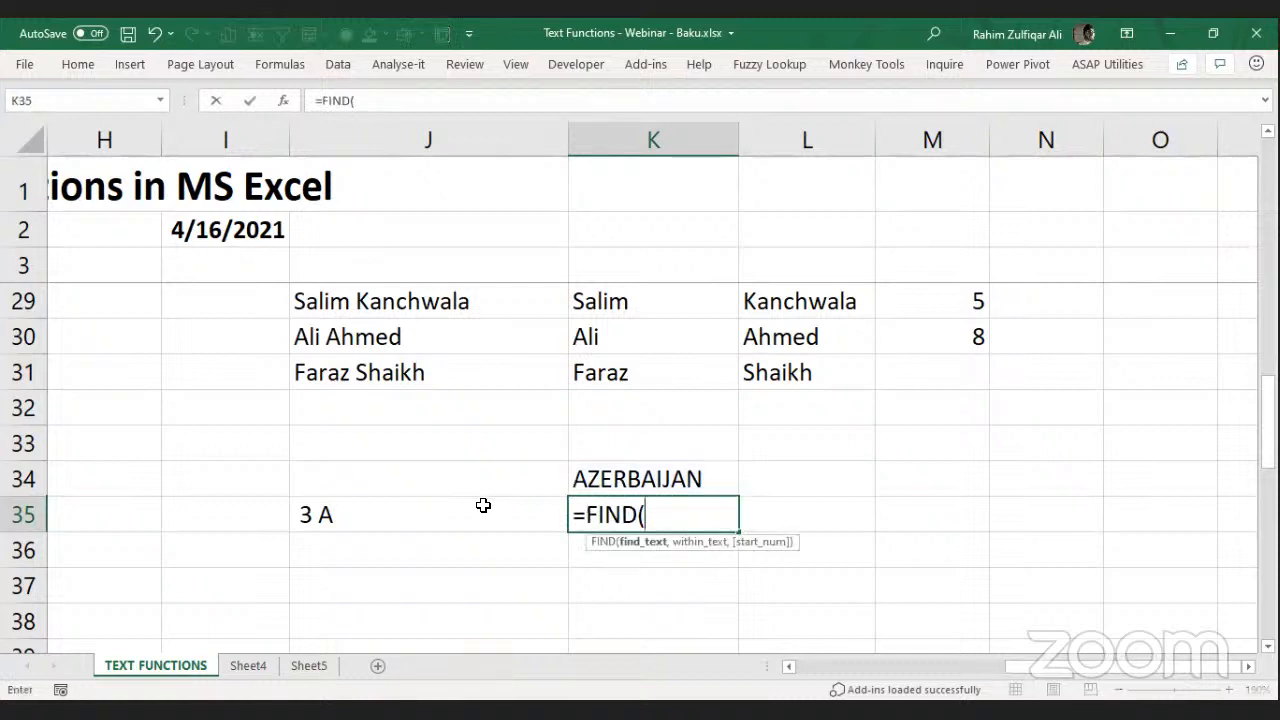
{"action": "type", "text": "\"A\","}
{"action": "key", "text": "Up"}
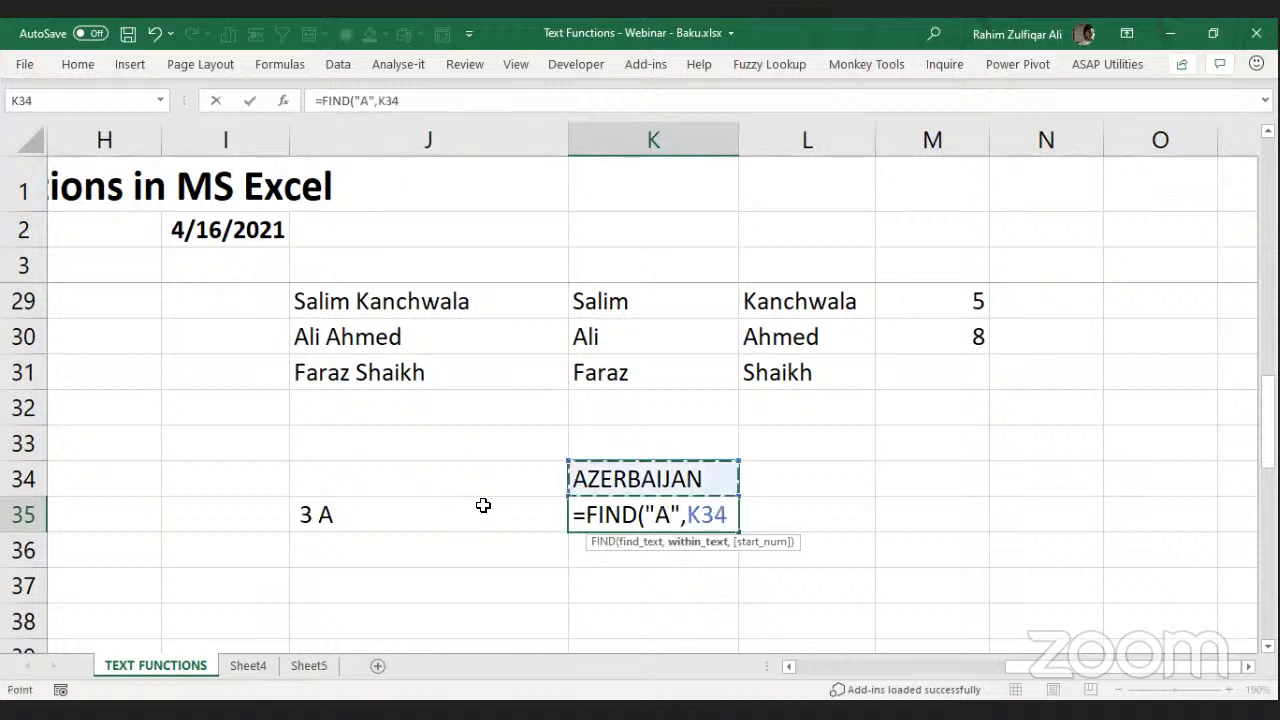
{"action": "type", "text": ")"}
{"action": "key", "text": "Return"}
{"action": "key", "text": "Up"}
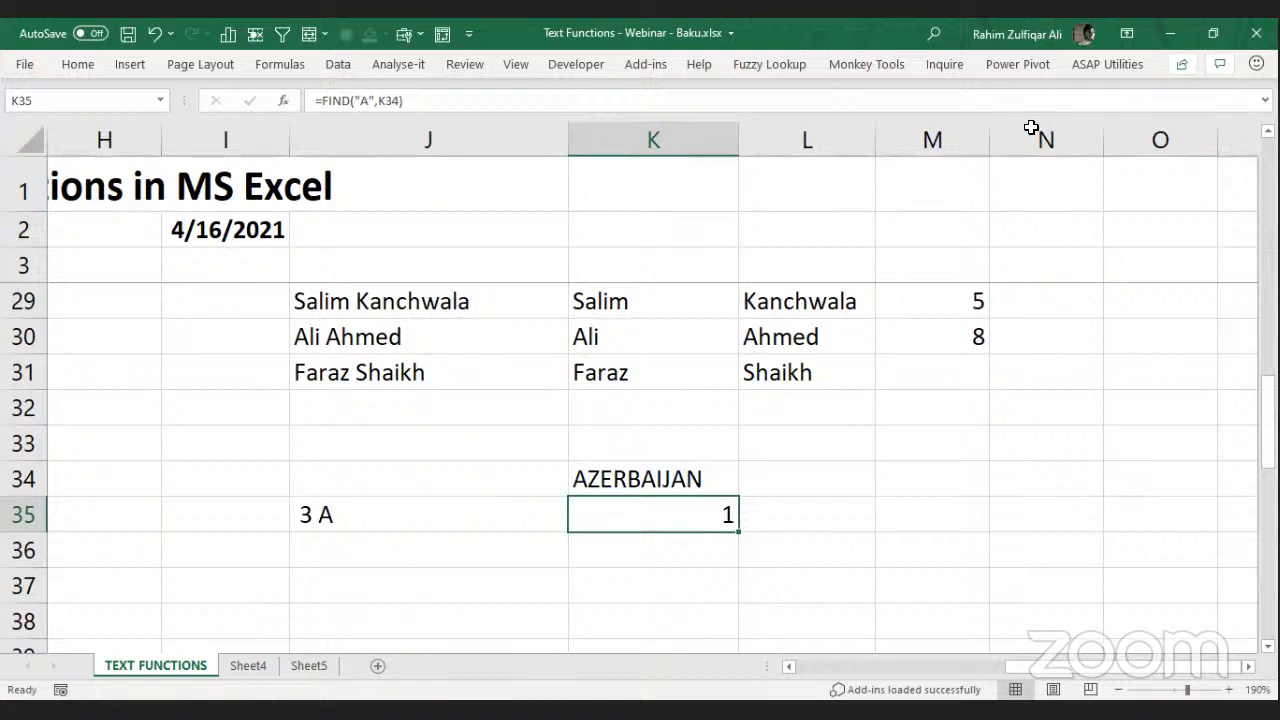
{"action": "left_click", "coordinate": [1025, 191]}
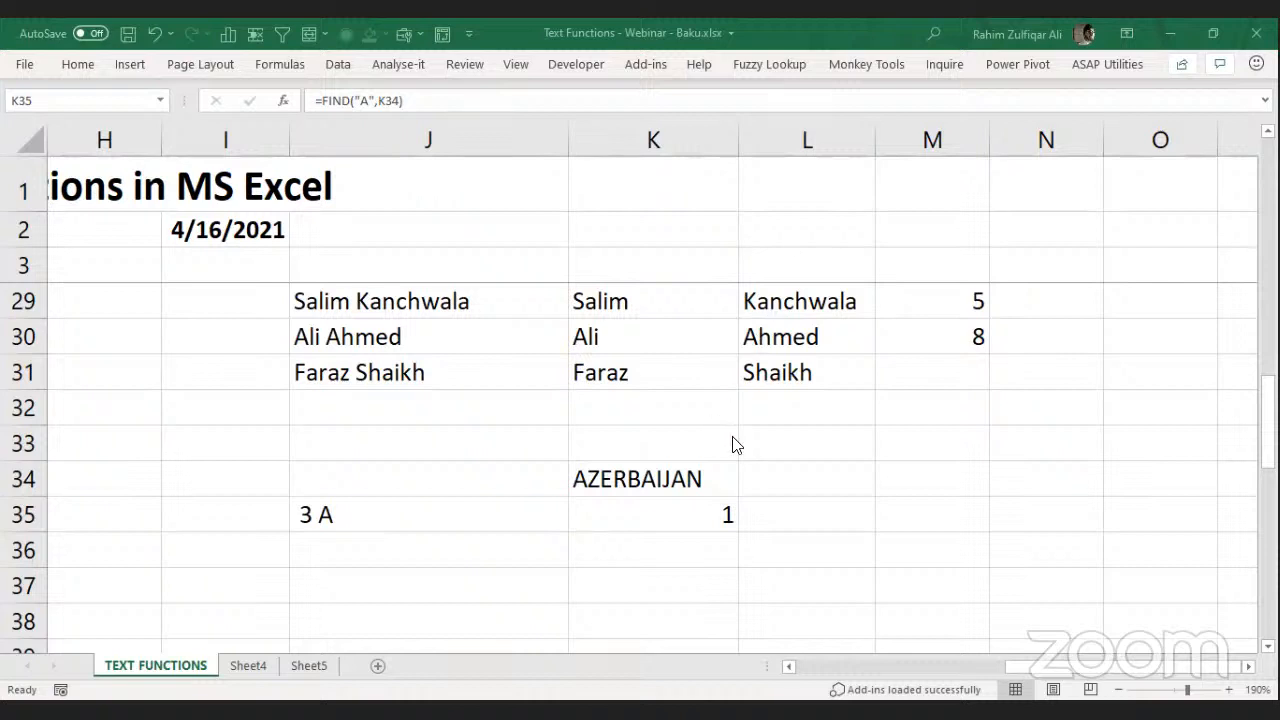
{"action": "left_click", "coordinate": [682, 480]}
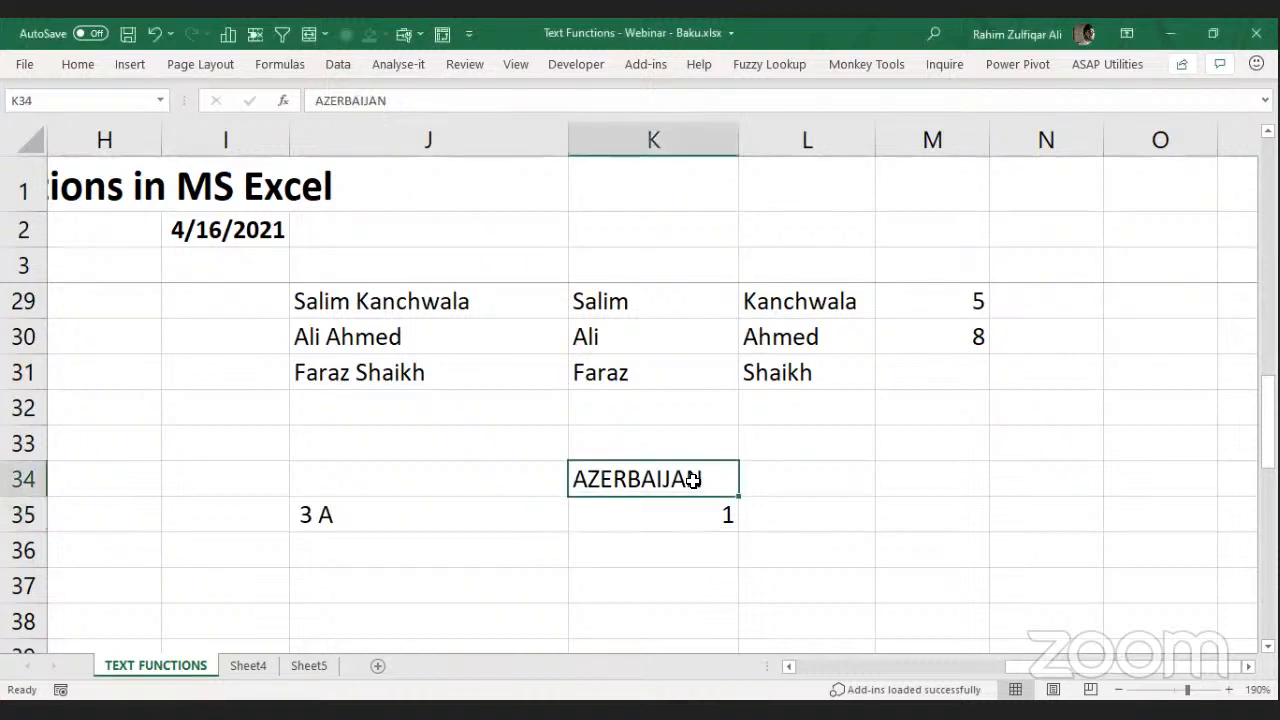
{"action": "left_click", "coordinate": [632, 505]}
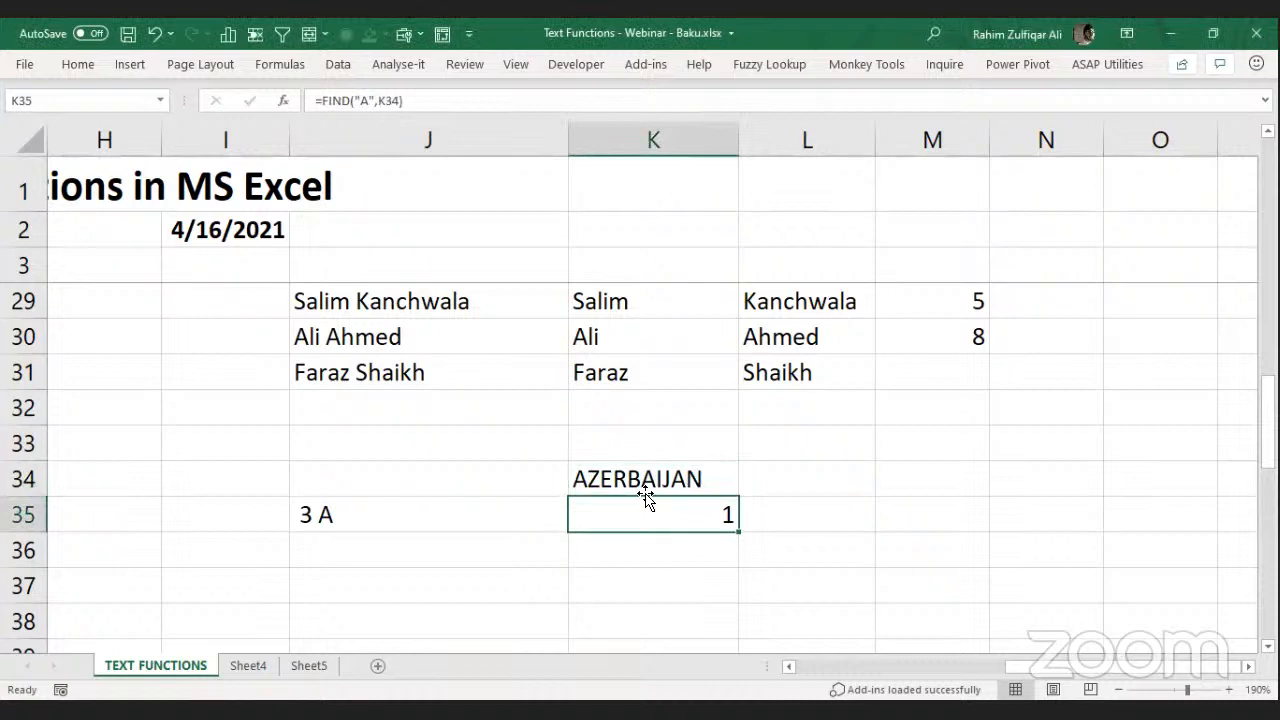
{"action": "left_click", "coordinate": [631, 479]}
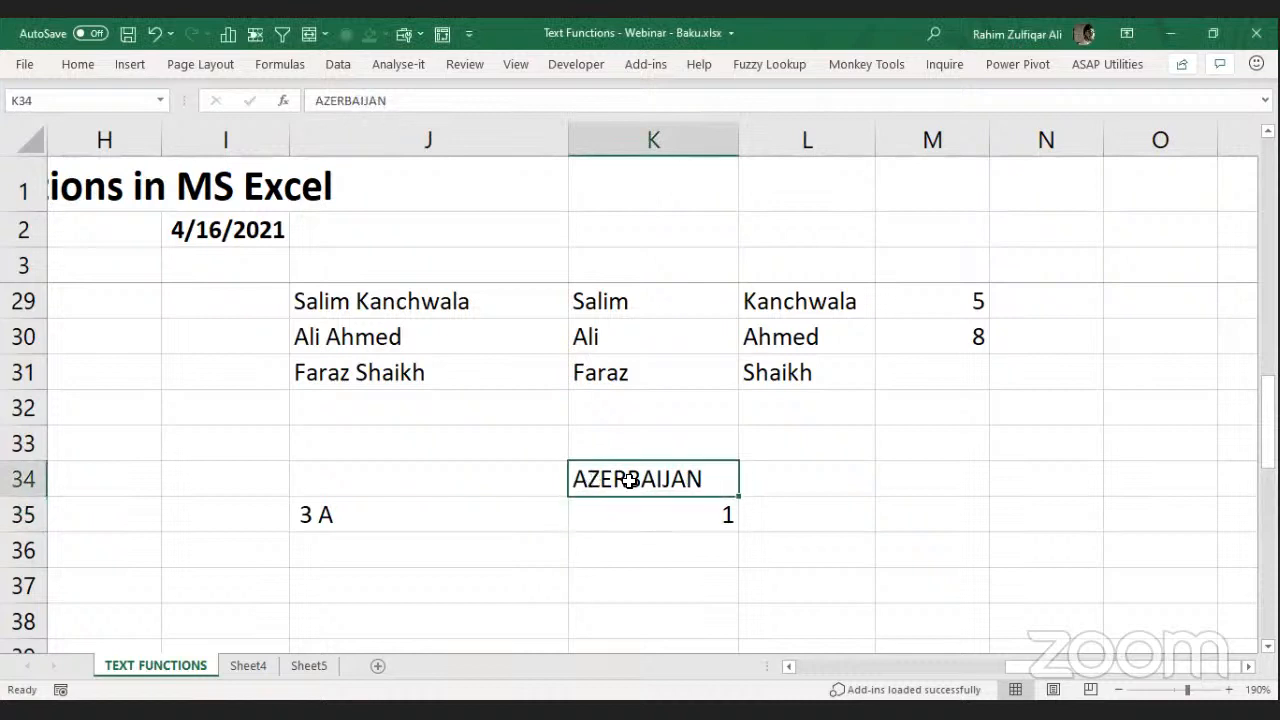
{"action": "left_click", "coordinate": [661, 521]}
{"action": "double_click", "coordinate": [662, 516]}
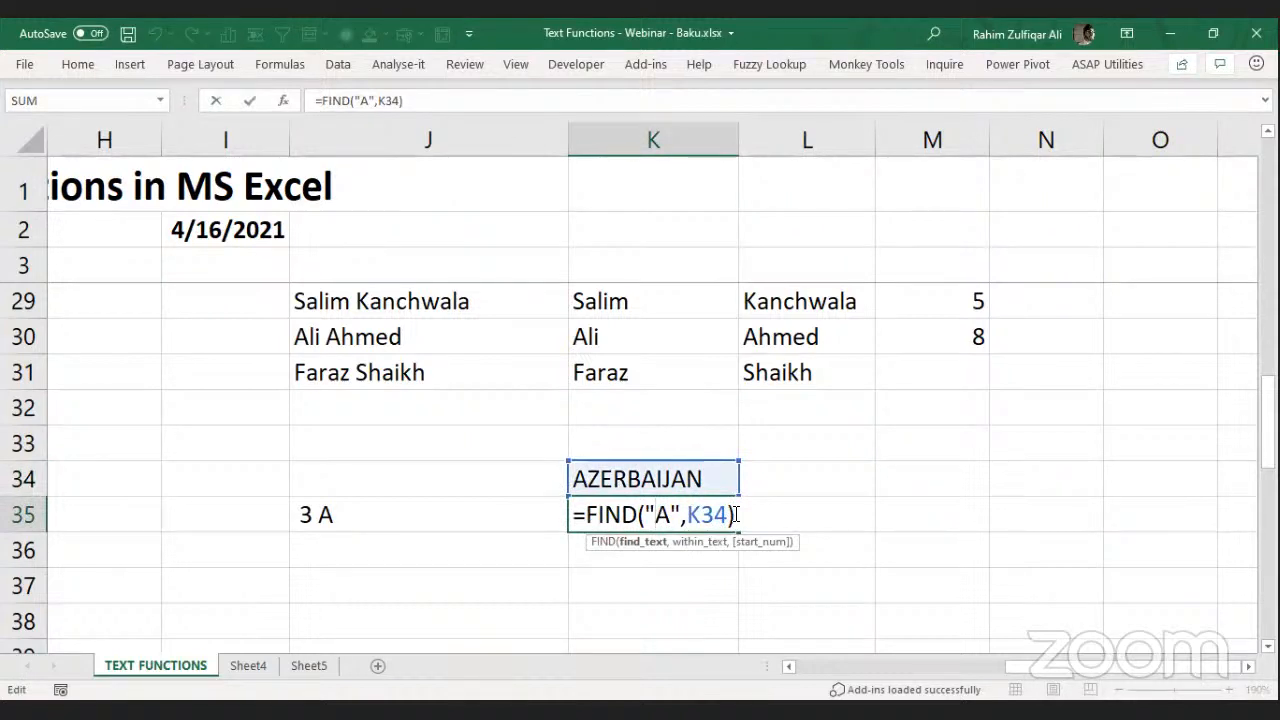
{"action": "left_click", "coordinate": [1045, 187]}
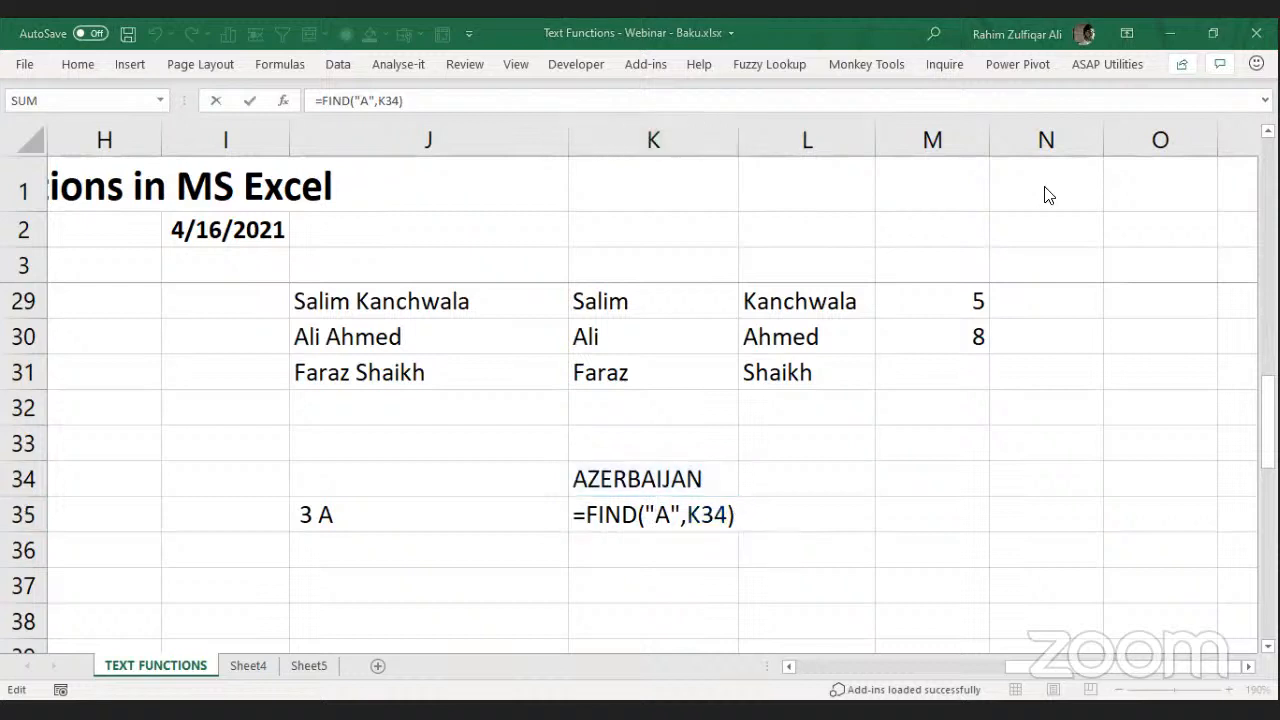
{"action": "left_click", "coordinate": [734, 518]}
{"action": "key", "text": "Return"}
{"action": "left_click", "coordinate": [663, 516]}
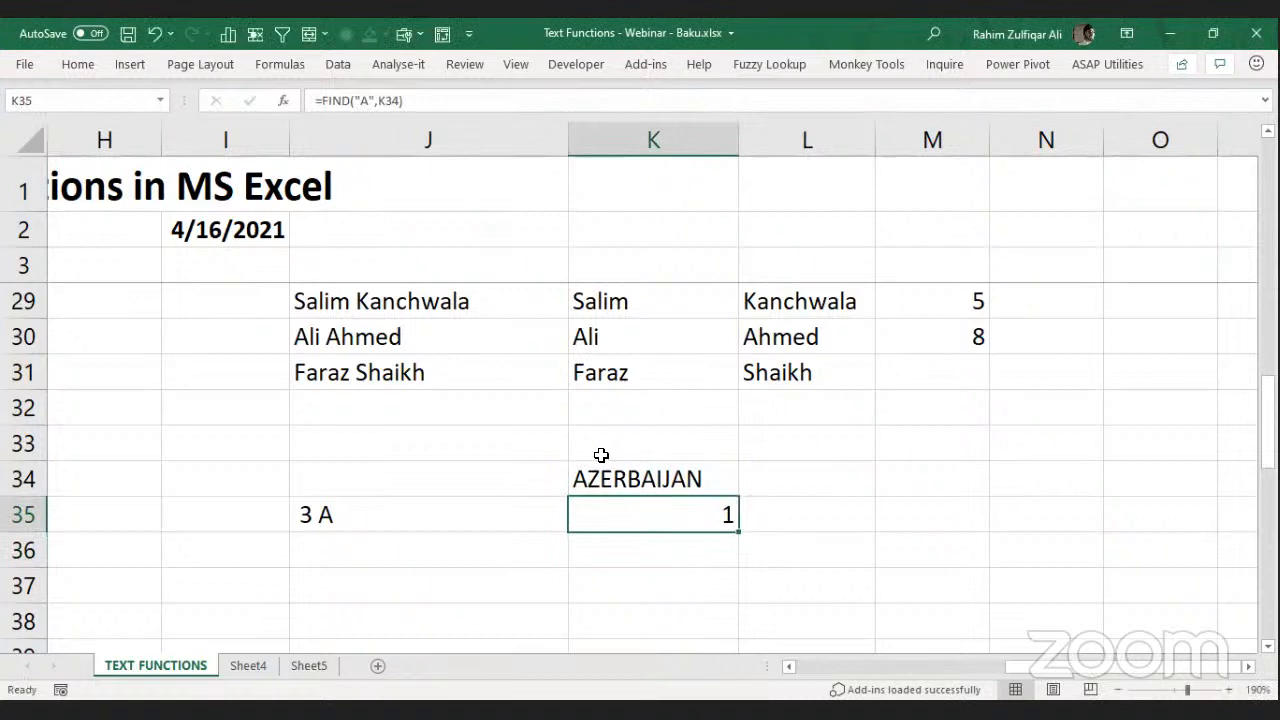
{"action": "double_click", "coordinate": [654, 515]}
{"action": "left_click", "coordinate": [700, 515]}
{"action": "key", "text": "ctrl+Return"}
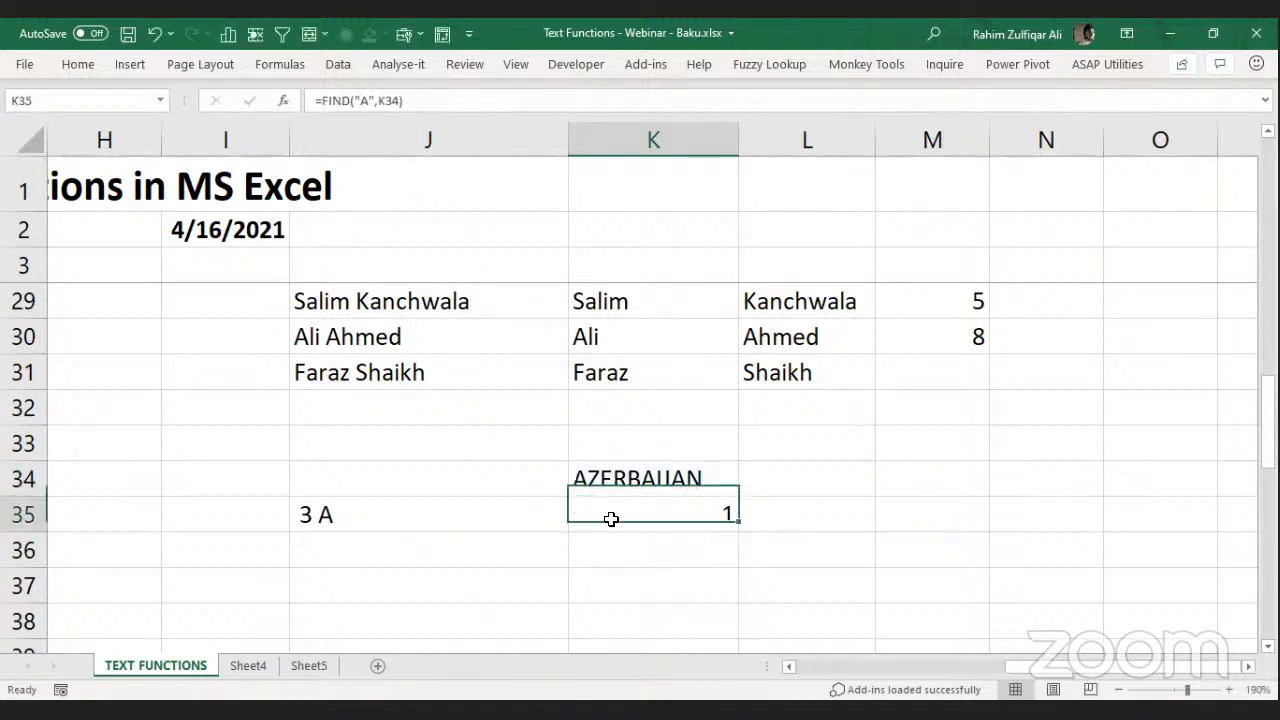
{"action": "left_click", "coordinate": [649, 483]}
{"action": "left_click", "coordinate": [645, 543]}
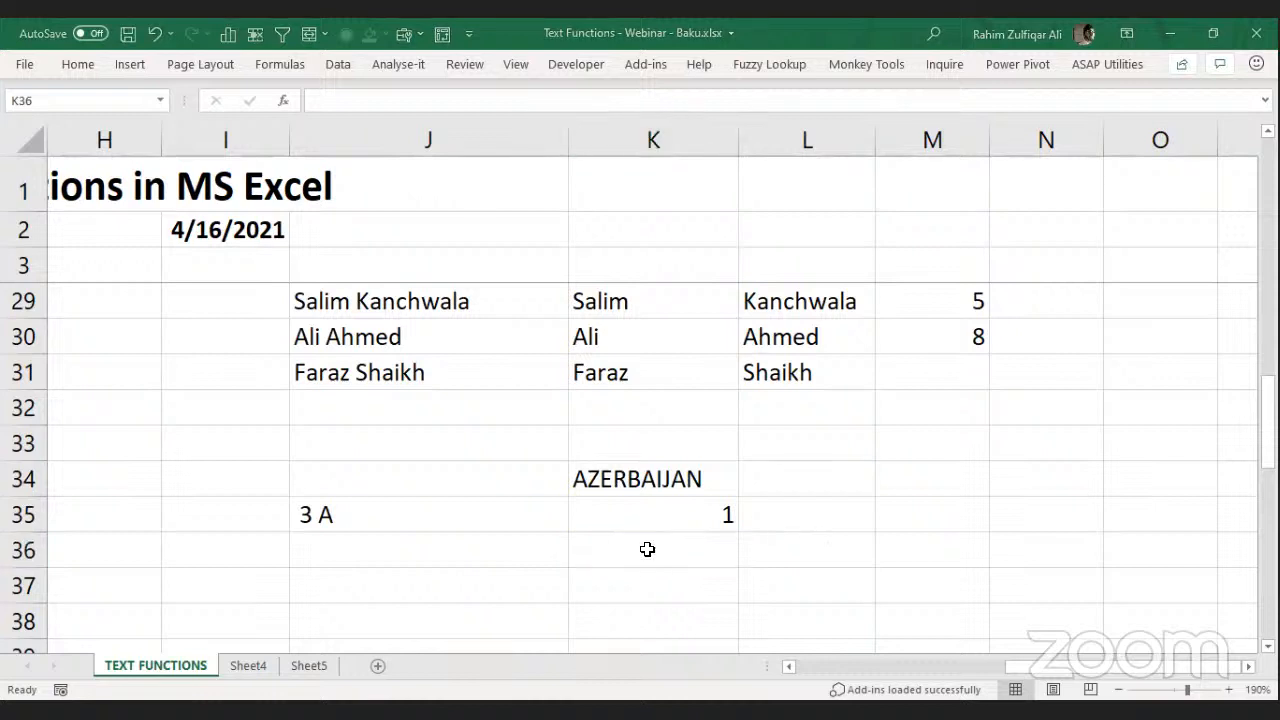
Enter =FIND("A",K34,2) in K36, starting at position 2 and returning 6.
{"action": "type", "text": "="}
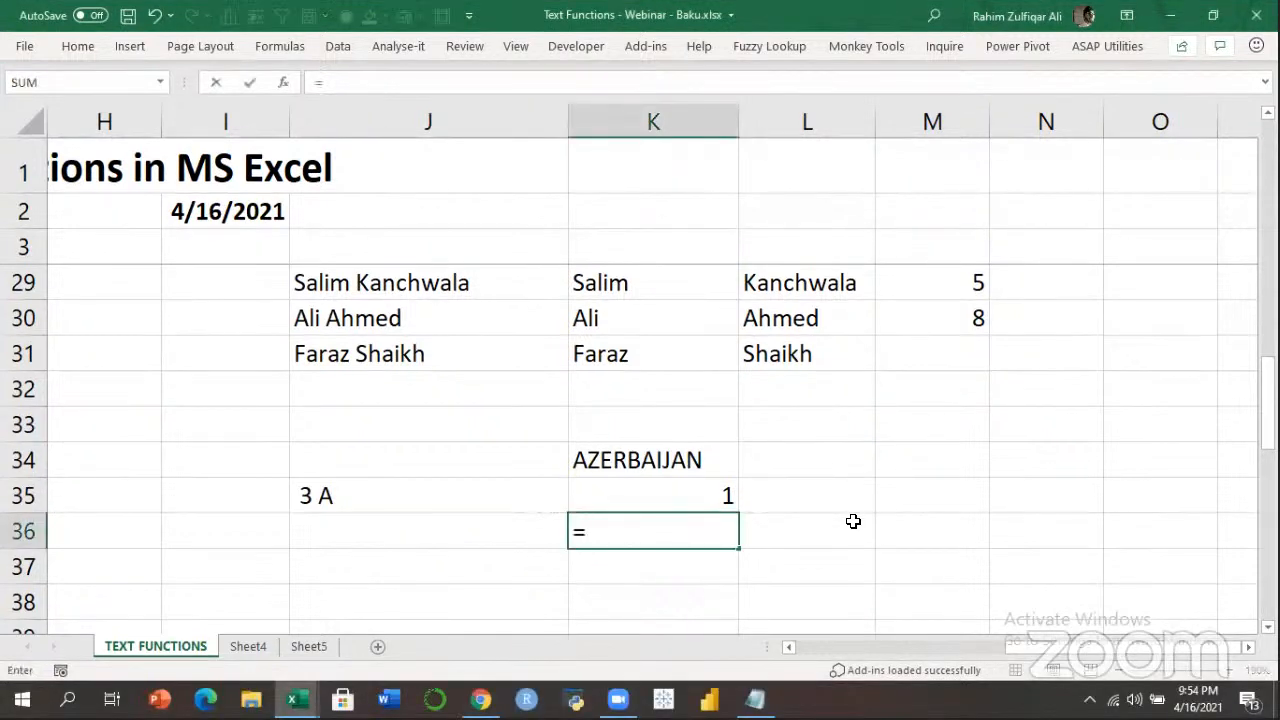
{"action": "type", "text": "FIND(\"A"}
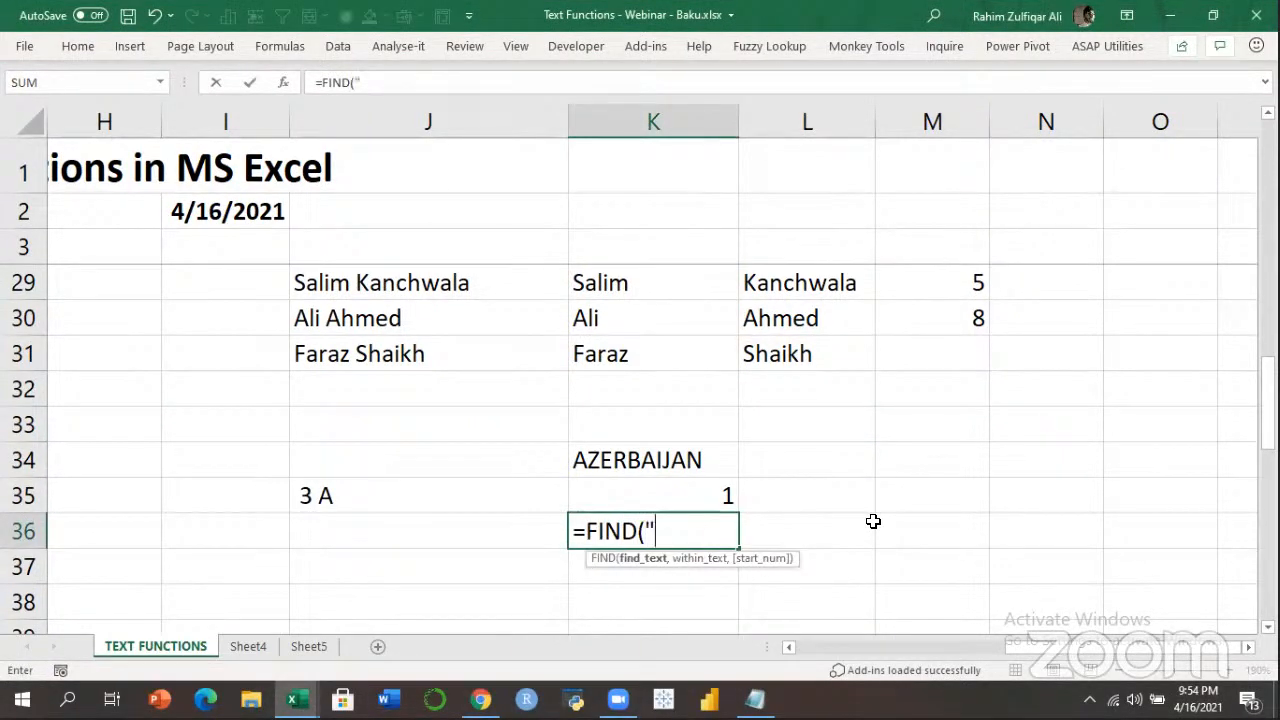
{"action": "type", "text": "\","}
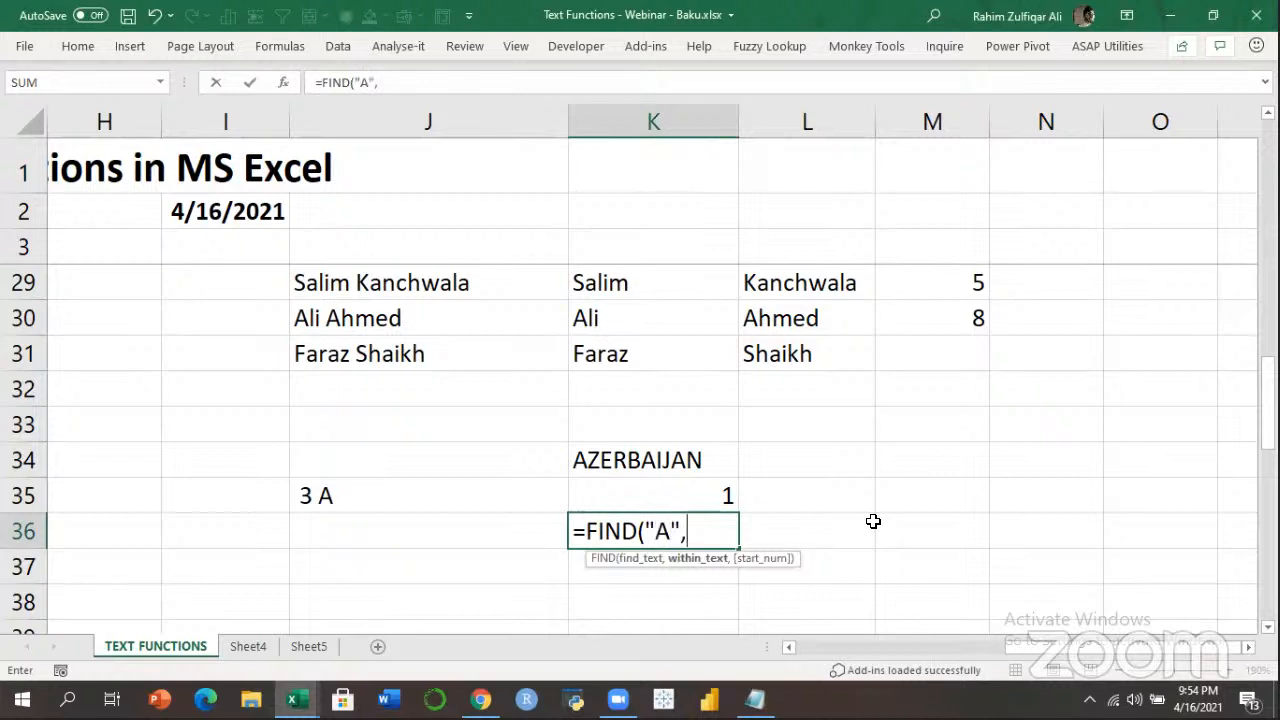
{"action": "key", "text": "Up"}
{"action": "key", "text": "Up"}
{"action": "type", "text": ","}
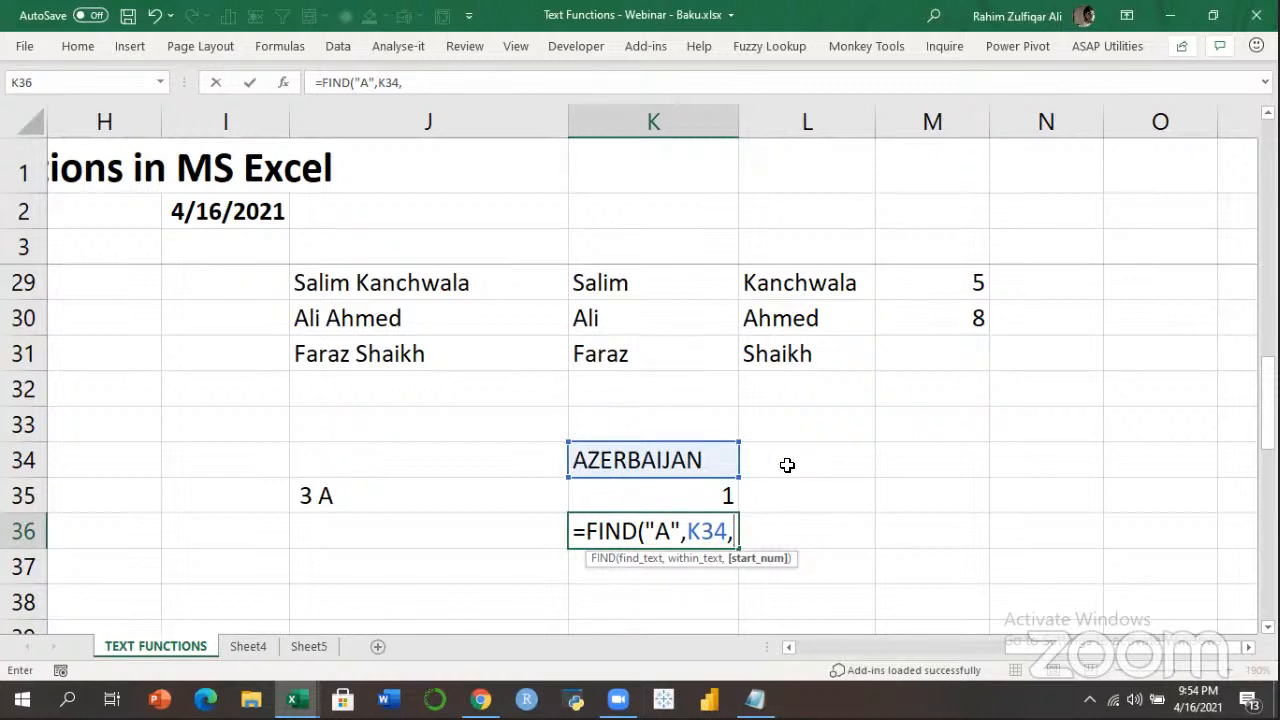
{"action": "type", "text": "2)"}
{"action": "key", "text": "Return"}
{"action": "key", "text": "Up"}
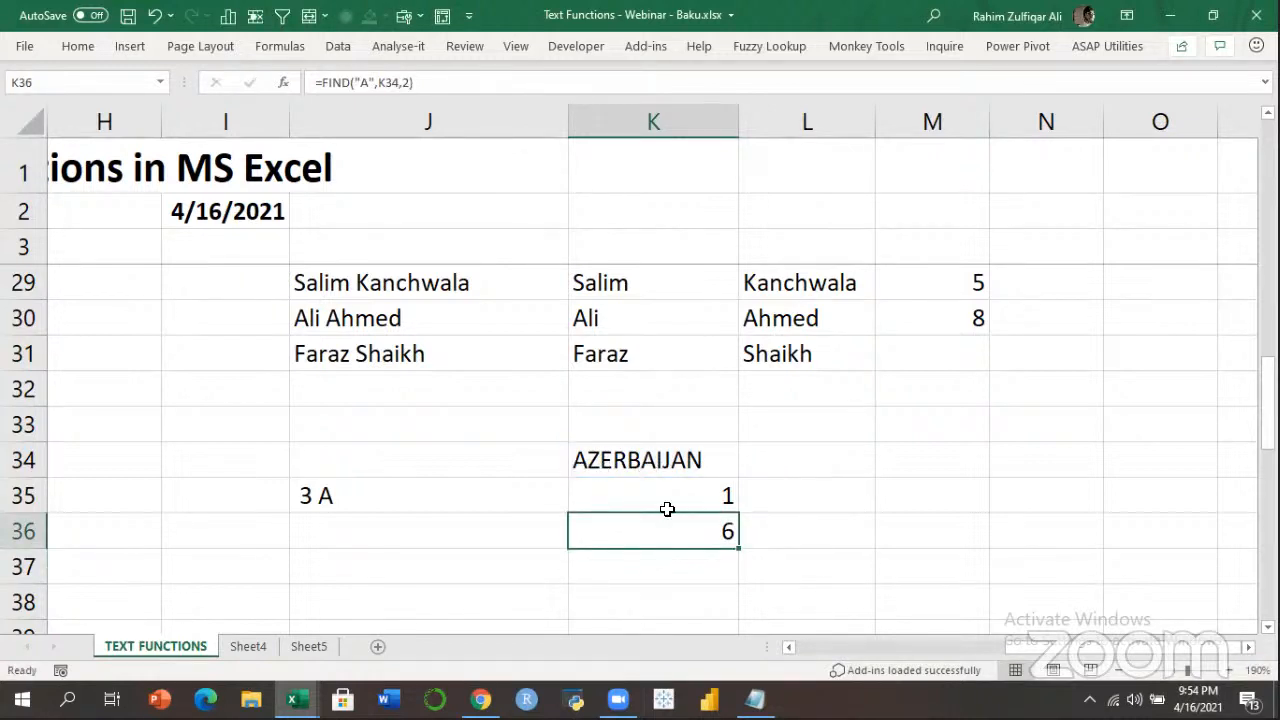
Review K36's formula, highlighting the searched letter A without changing it.
{"action": "double_click", "coordinate": [700, 531]}
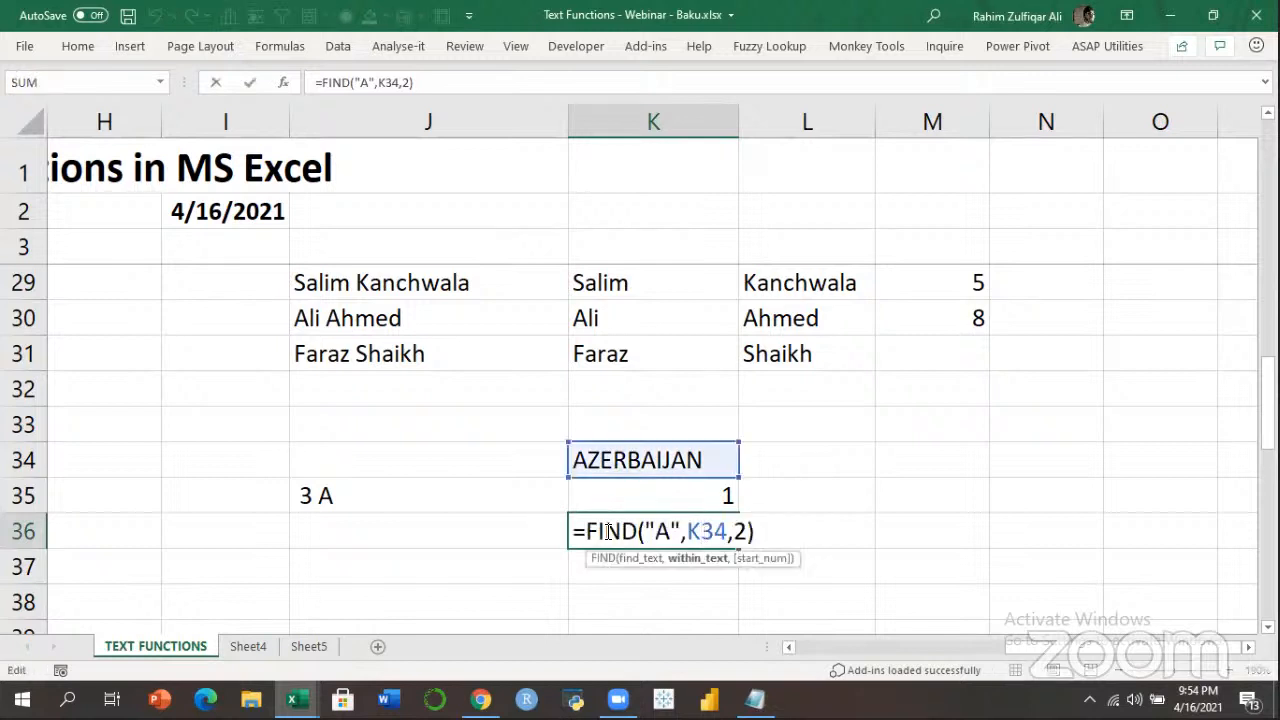
{"action": "double_click", "coordinate": [661, 531]}
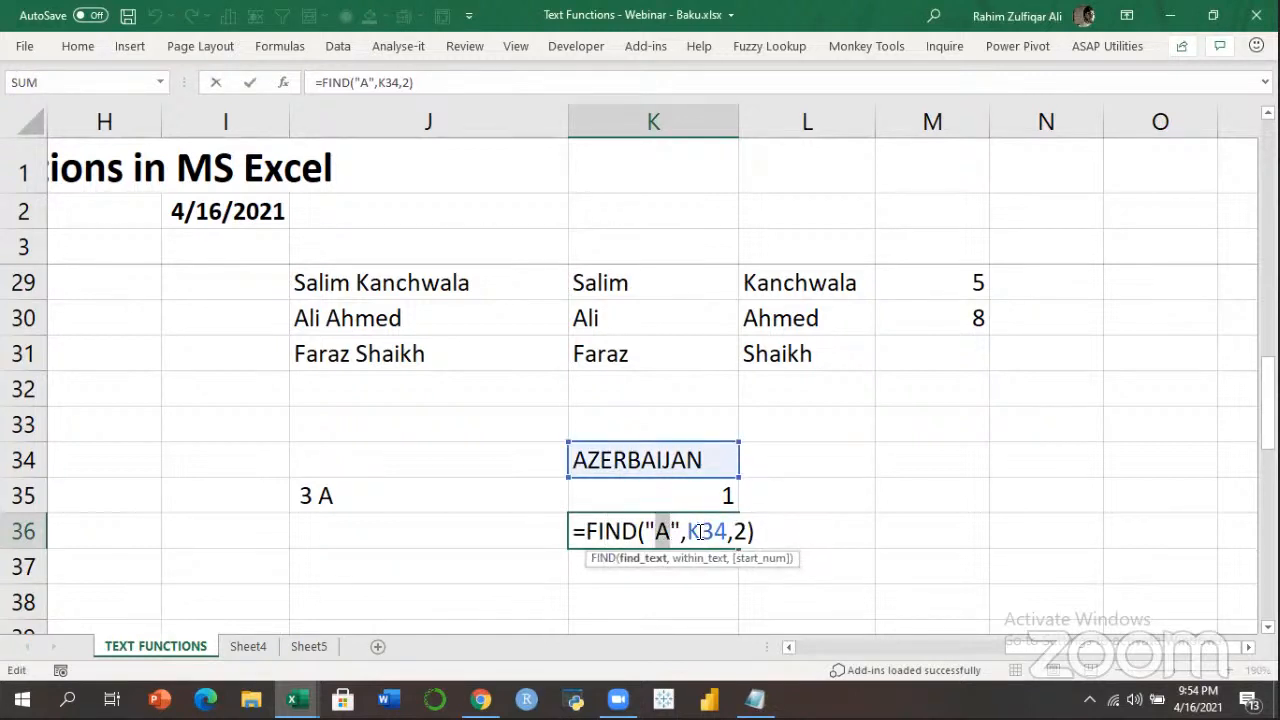
{"action": "key", "text": "Return"}
{"action": "left_click", "coordinate": [697, 534]}
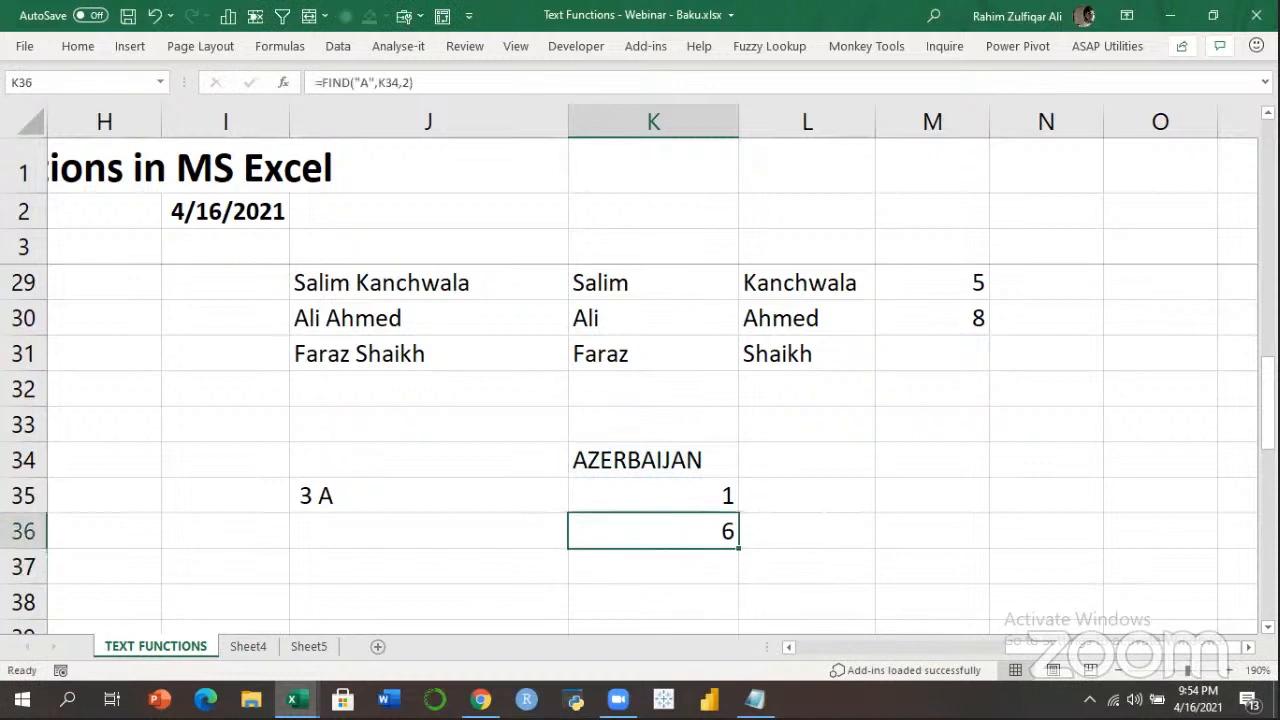
{"action": "double_click", "coordinate": [673, 541]}
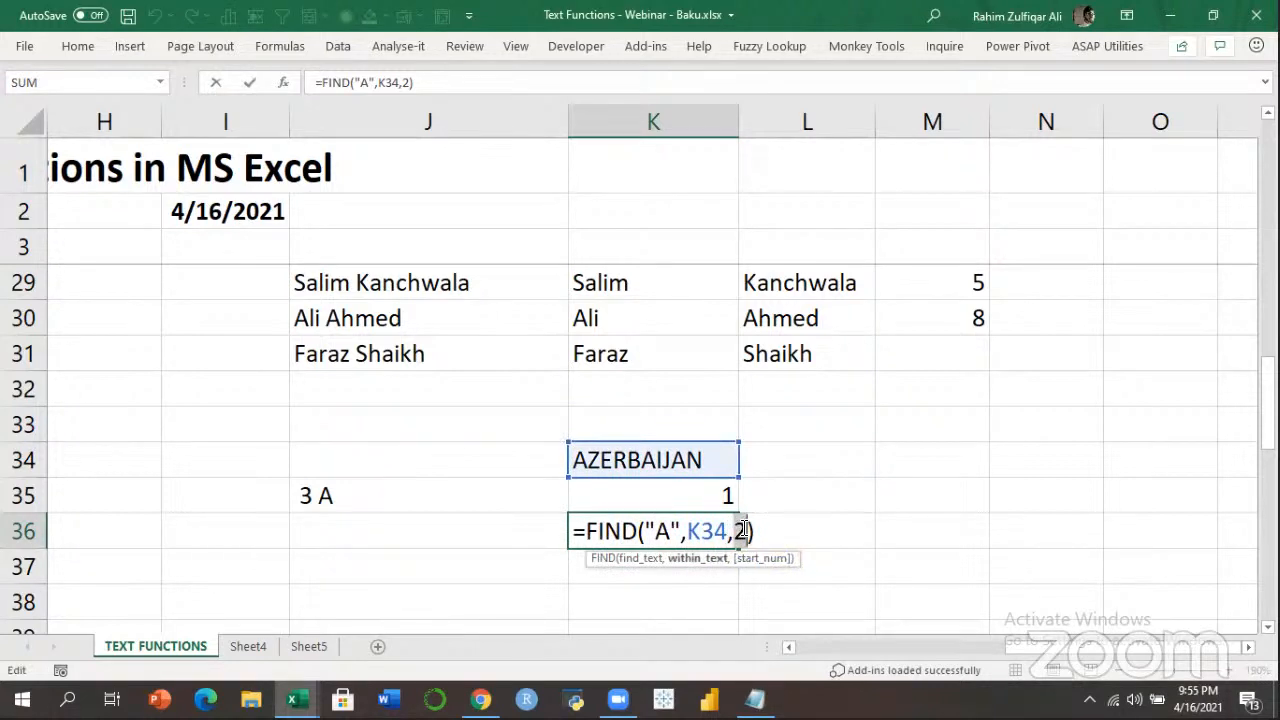
Replace the 2 in K36 with FIND("A",K34)+1 copied from K35, nesting the formula.
{"action": "key", "text": "ctrl+Return"}
{"action": "left_click", "coordinate": [705, 491]}
{"action": "double_click", "coordinate": [720, 494]}
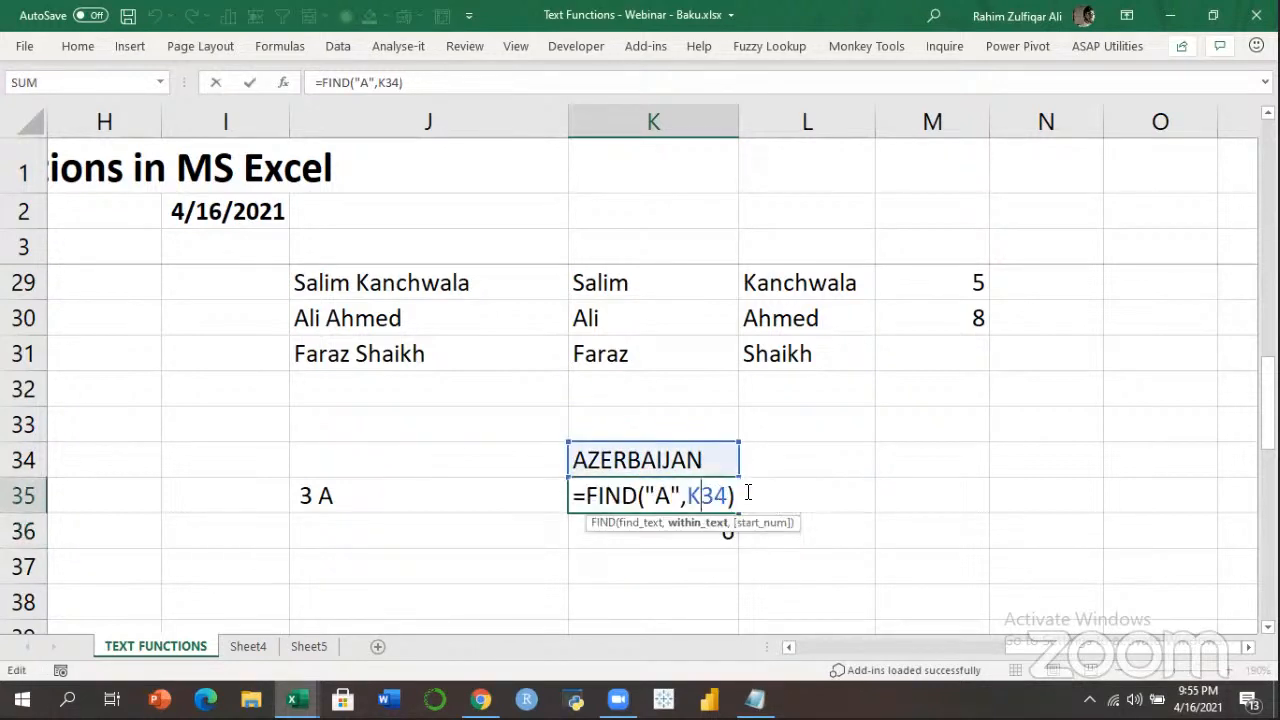
{"action": "left_click_drag", "start_coordinate": [734, 494], "coordinate": [586, 495]}
{"action": "key", "text": "ctrl+c"}
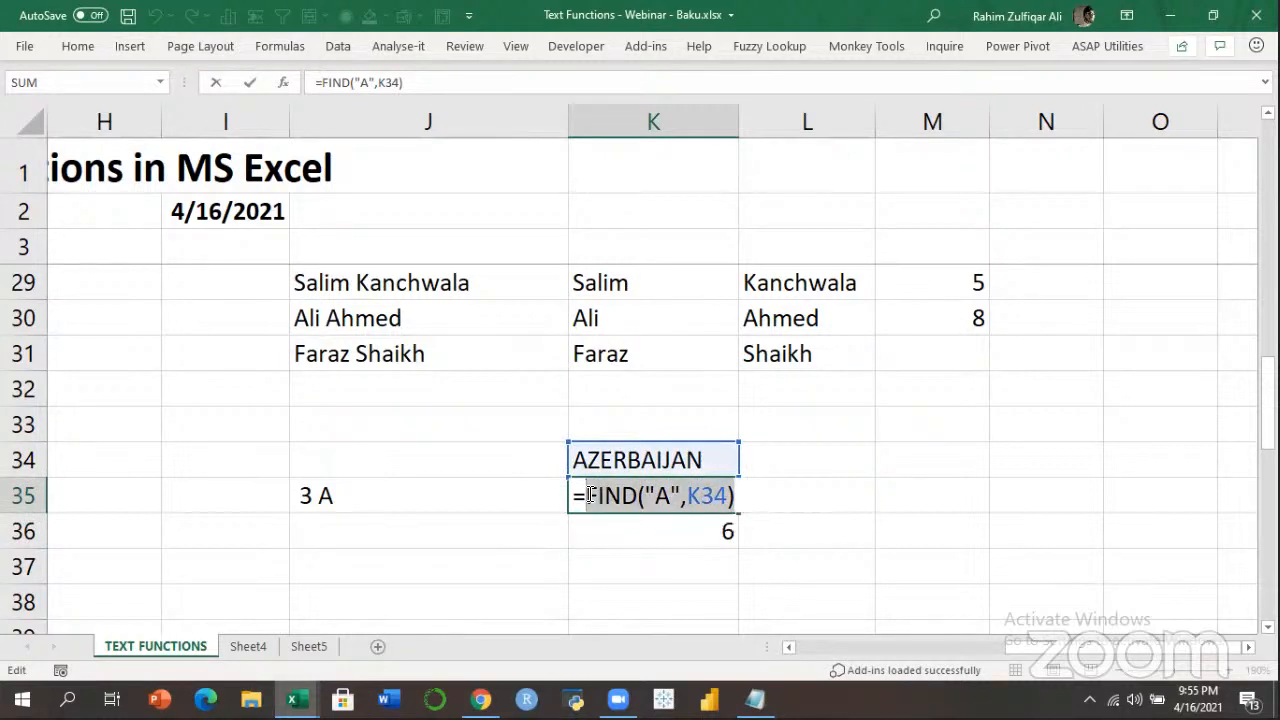
{"action": "key", "text": "ctrl+Return"}
{"action": "double_click", "coordinate": [674, 531]}
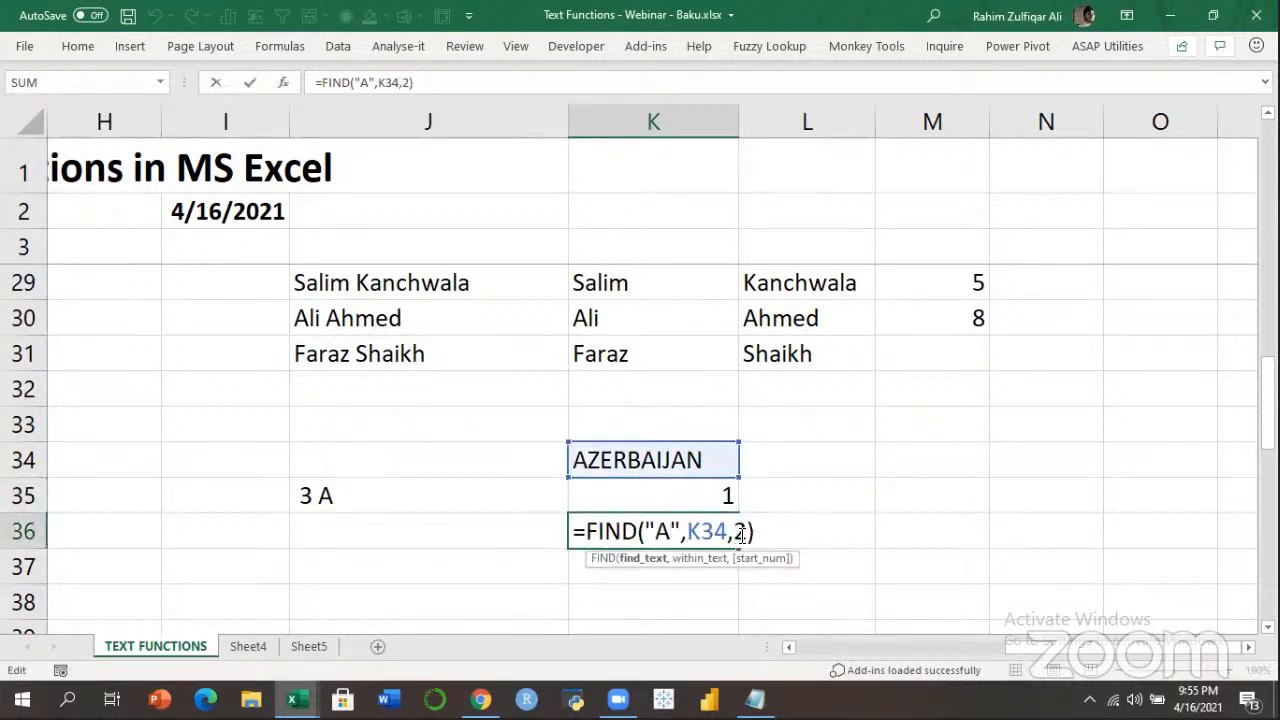
{"action": "key", "text": "ctrl+v"}
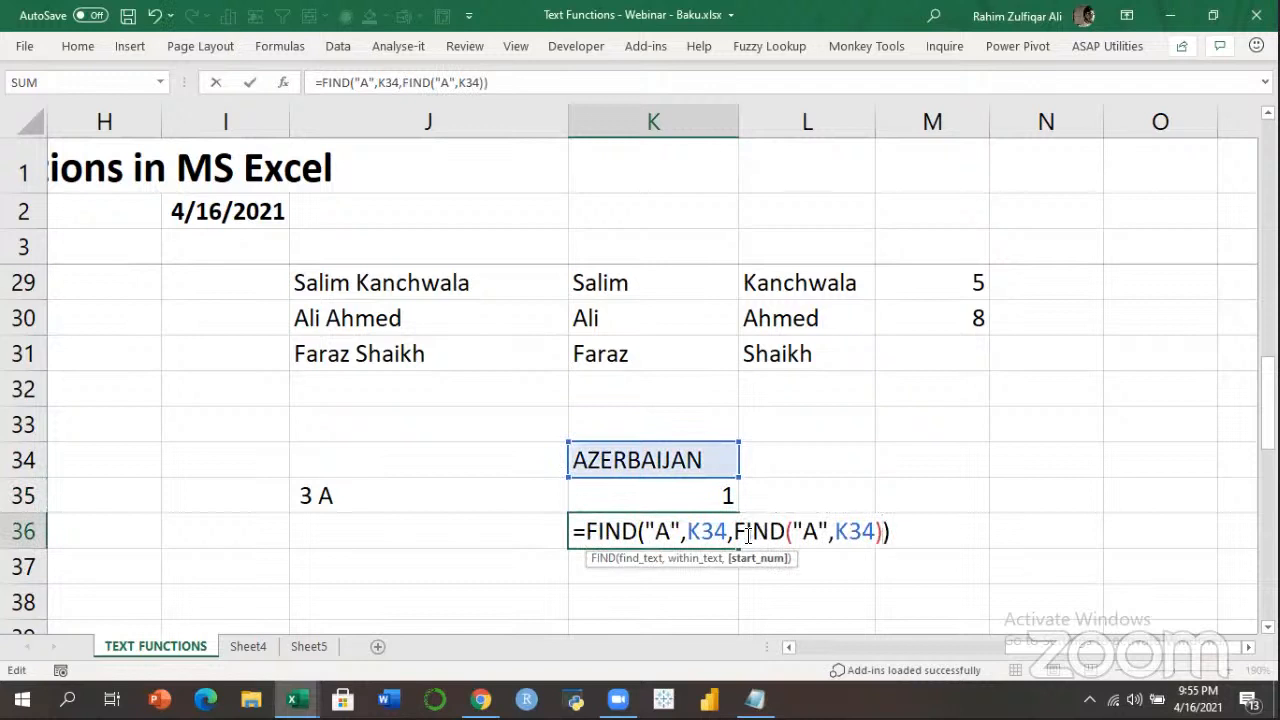
{"action": "type", "text": "+1"}
{"action": "key", "text": "Return"}
Clear K35 and review K36's nested formula without changing it.
{"action": "key", "text": "Up"}
{"action": "key", "text": "Up"}
{"action": "key", "text": "Delete"}
{"action": "key", "text": "Down"}
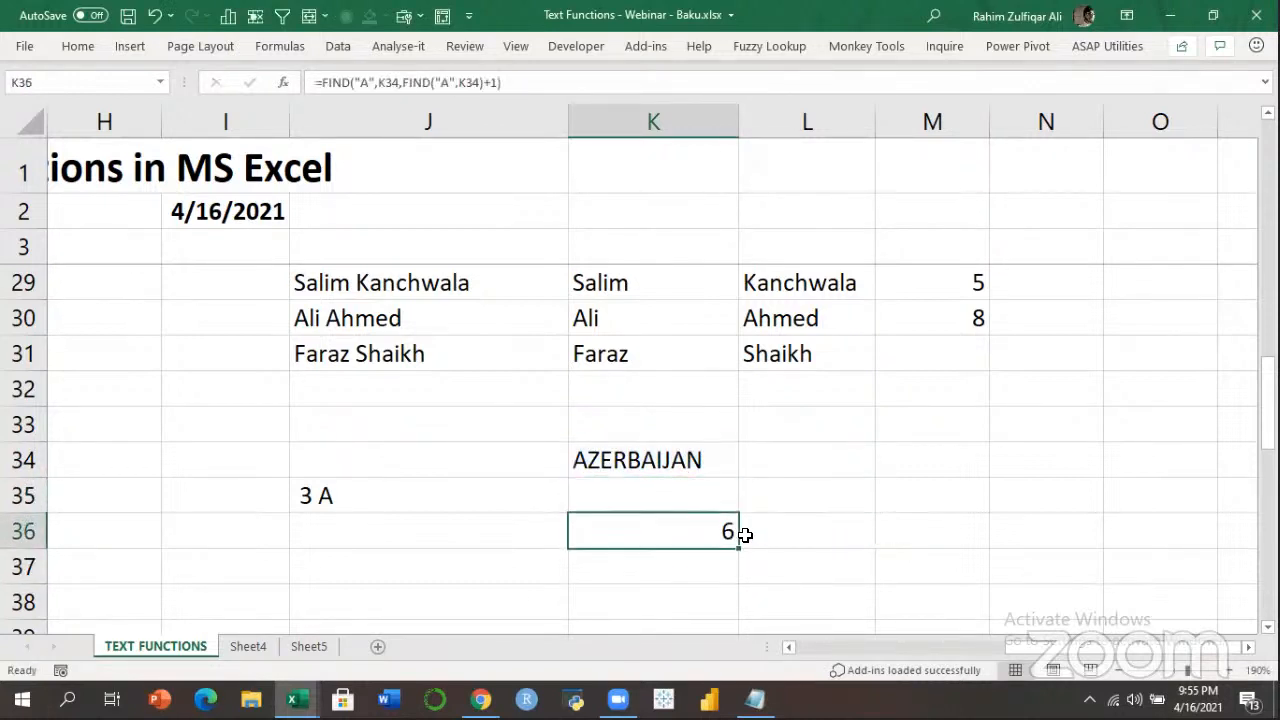
{"action": "key", "text": "F2"}
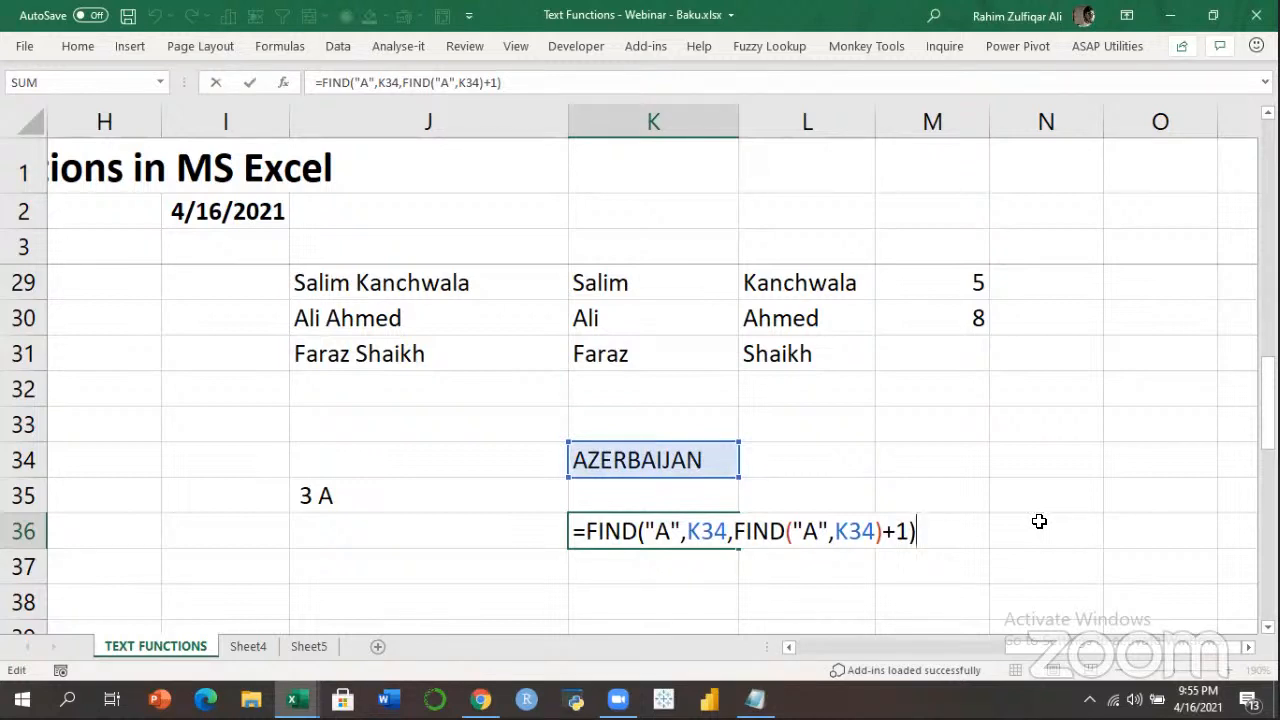
{"action": "key", "text": "ctrl+Return"}
{"action": "key", "text": "shift+Home"}
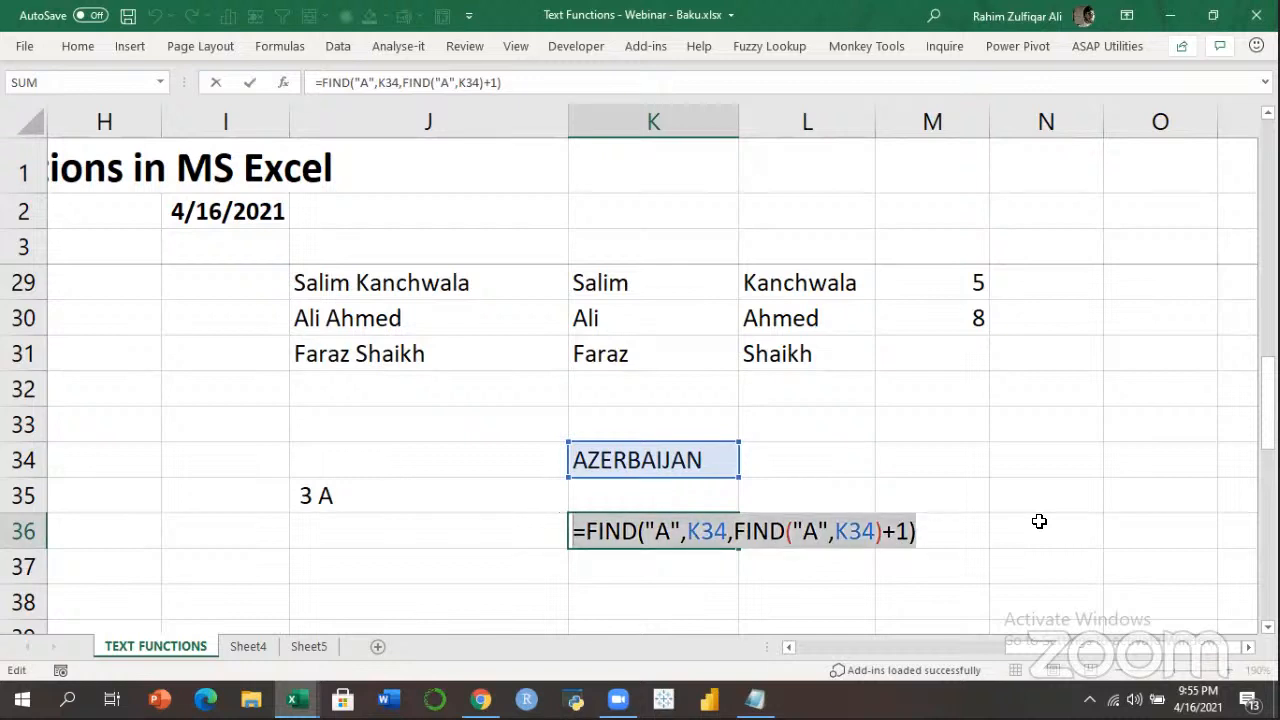
{"action": "key", "text": "ctrl+Return"}
{"action": "key", "text": "Up"}
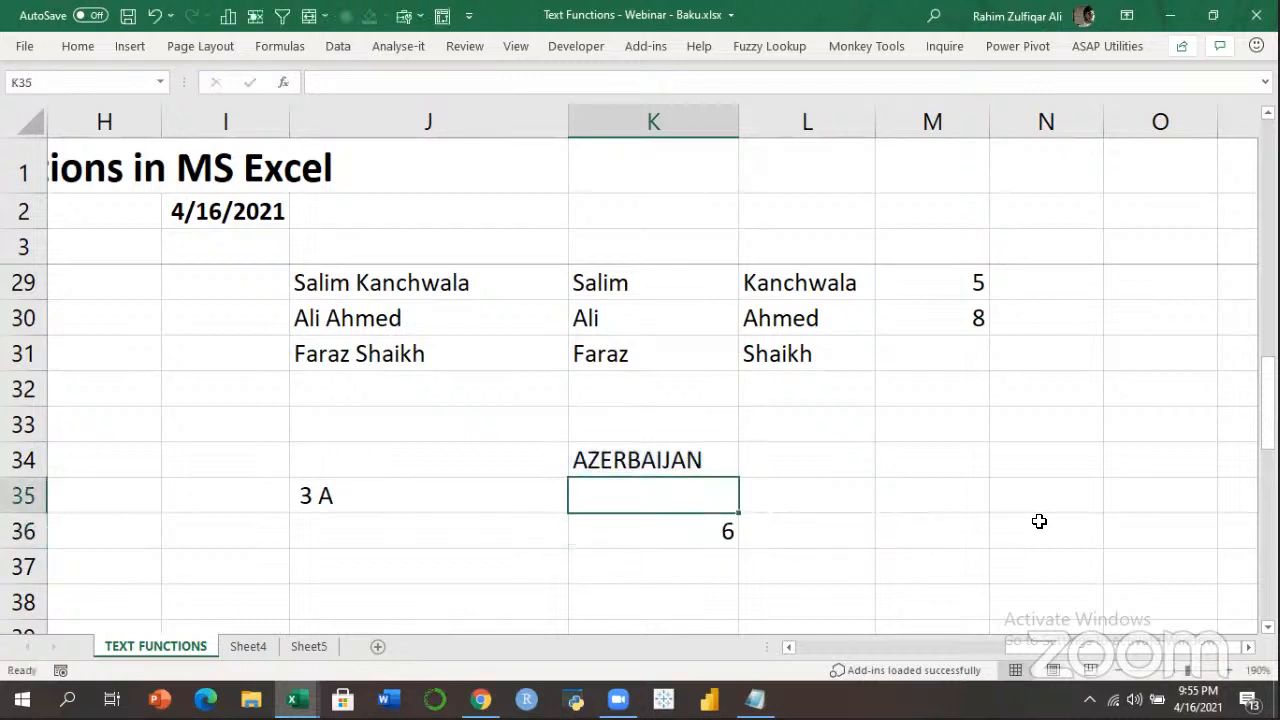
Type VALUE in H29 beneath LEN in the Others function list.
{"action": "left_click", "coordinate": [994, 83]}
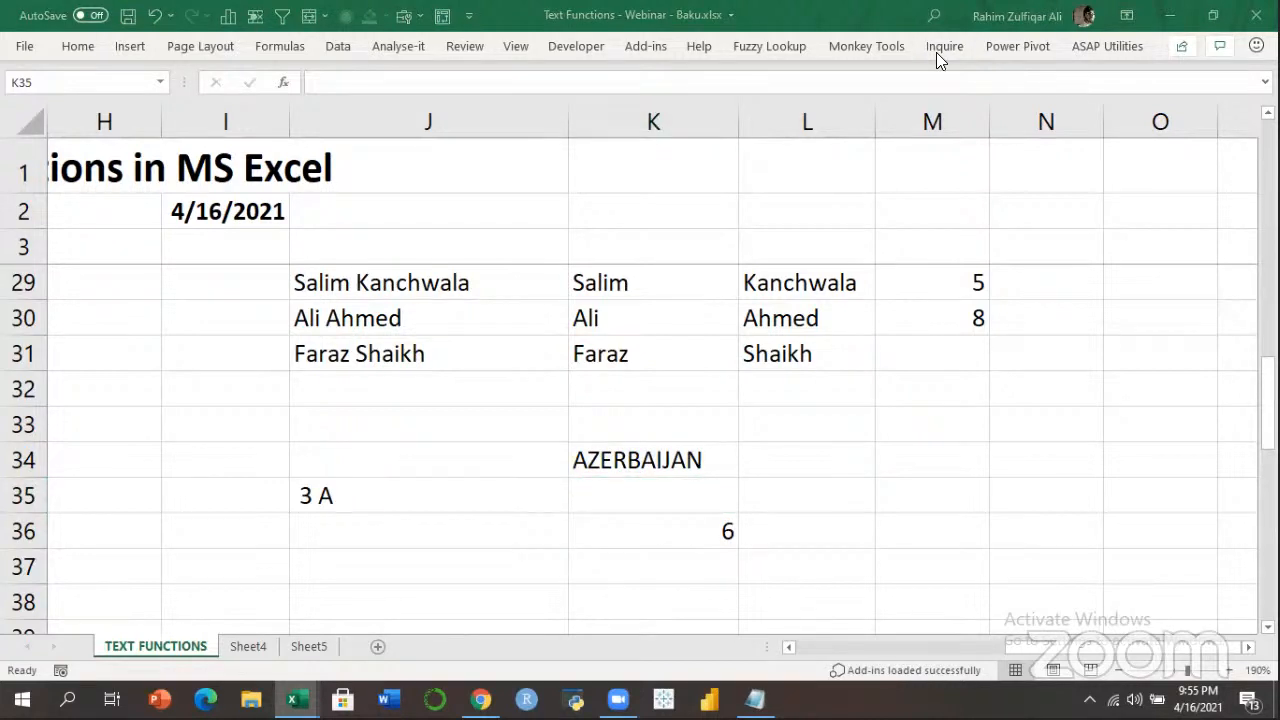
{"action": "left_click", "coordinate": [641, 486]}
{"action": "left_click", "coordinate": [695, 452]}
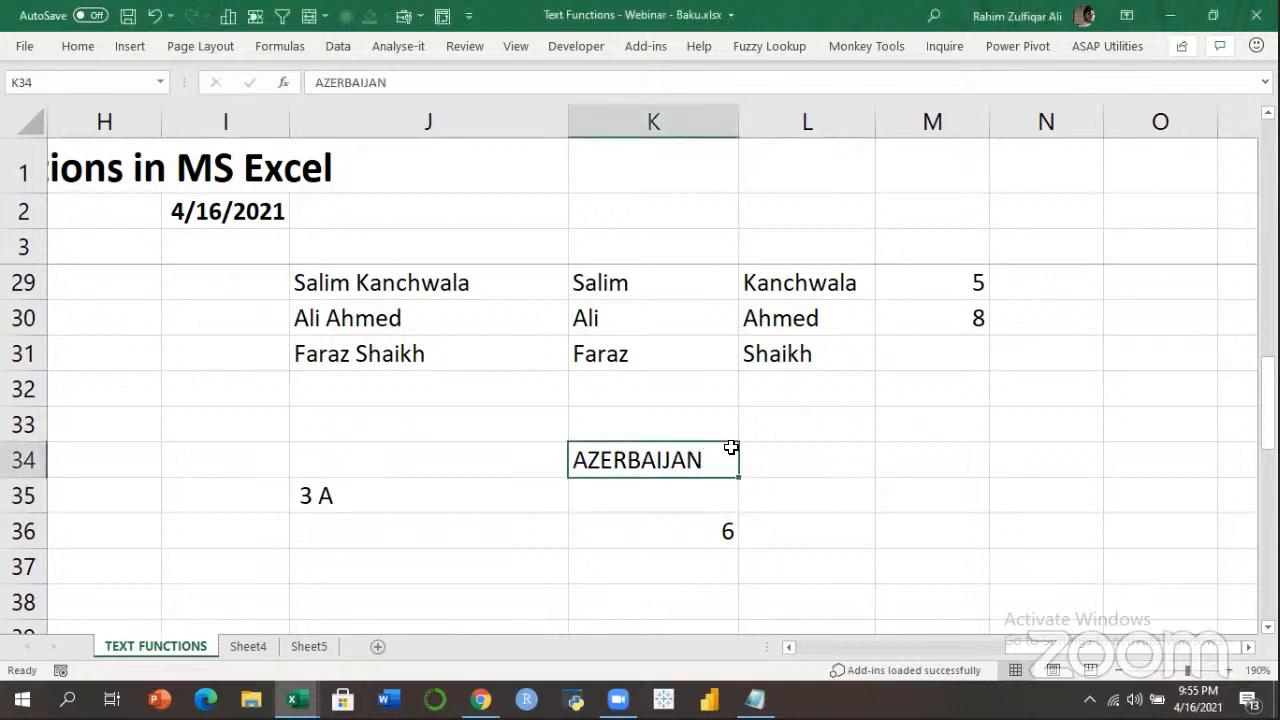
{"action": "key", "text": "ctrl+Up"}
{"action": "key", "text": "ctrl+Up"}
{"action": "key", "text": "ctrl+Up"}
{"action": "key", "text": "ctrl+Left"}
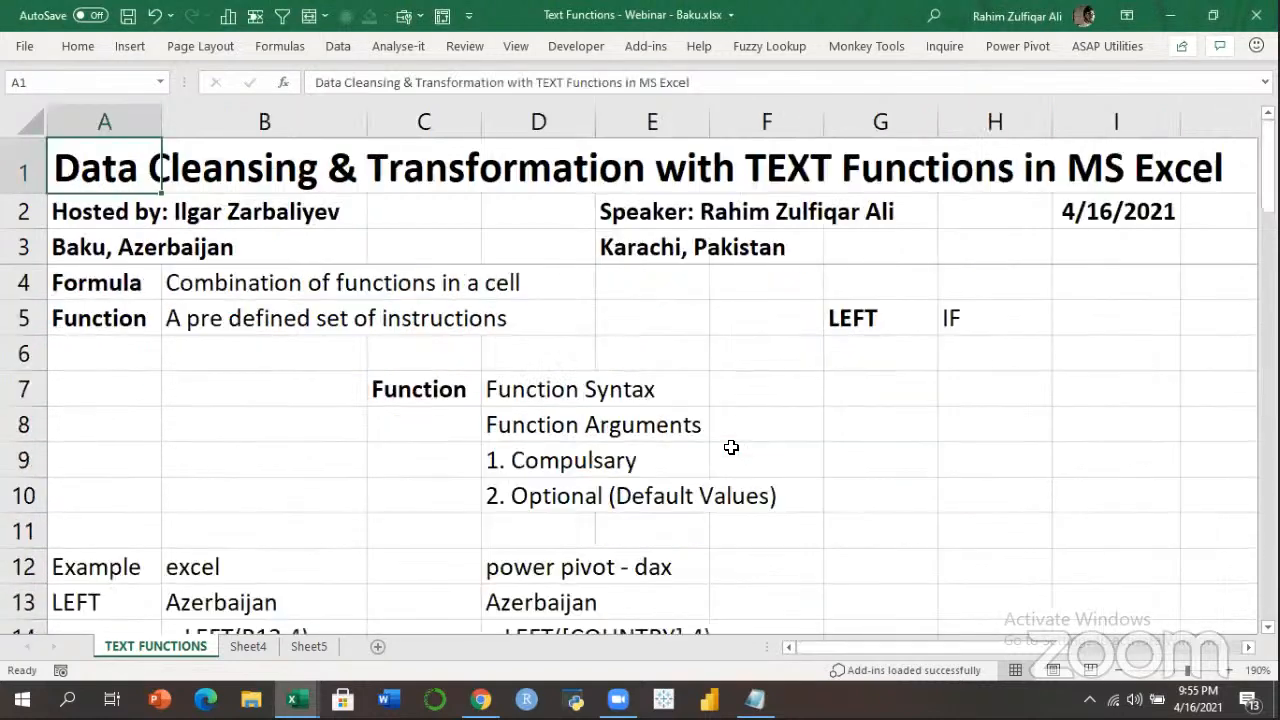
{"action": "key", "text": "Down"}
{"action": "key", "text": "Down"}
{"action": "key", "text": "Down"}
{"action": "key", "text": "Down"}
{"action": "key", "text": "Down"}
{"action": "key", "text": "Down"}
{"action": "key", "text": "Down"}
{"action": "key", "text": "Down"}
{"action": "key", "text": "Right"}
{"action": "key", "text": "Right"}
{"action": "key", "text": "Right"}
{"action": "key", "text": "Right"}
{"action": "key", "text": "Right"}
{"action": "key", "text": "Right"}
{"action": "key", "text": "Right"}
{"action": "key", "text": "Right"}
{"action": "key", "text": "Right"}
{"action": "key", "text": "Right"}
{"action": "key", "text": "Right"}
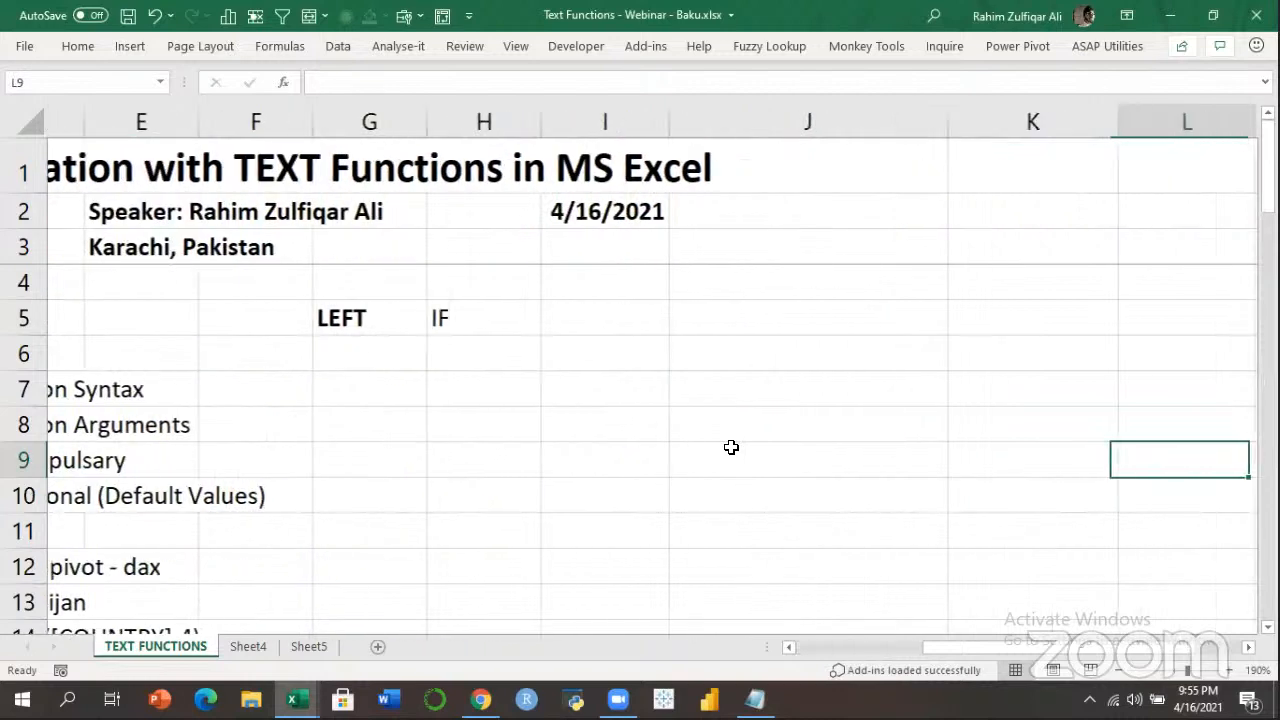
{"action": "key", "text": "Up"}
{"action": "key", "text": "Left"}
{"action": "key", "text": "Up"}
{"action": "key", "text": "Up"}
{"action": "key", "text": "Up"}
{"action": "key", "text": "Left"}
{"action": "key", "text": "Left"}
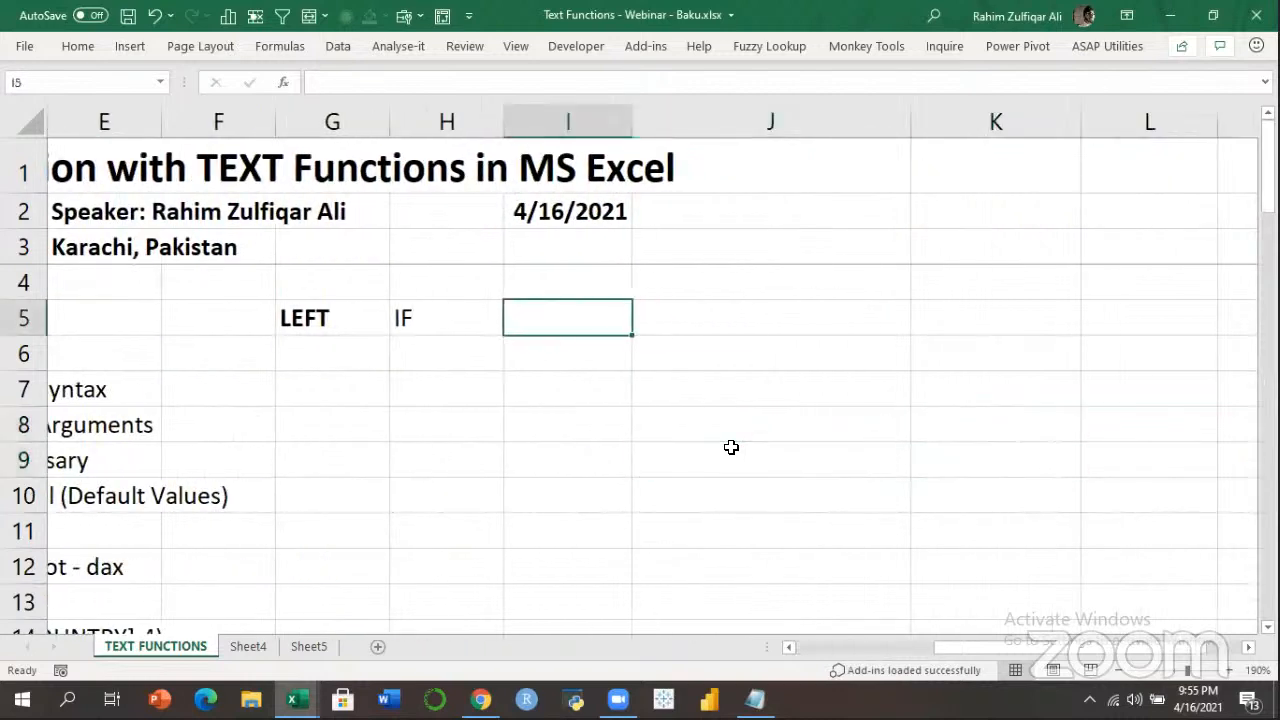
{"action": "key", "text": "Left"}
{"action": "key", "text": "Left"}
{"action": "key", "text": "Down"}
{"action": "key", "text": "Down"}
{"action": "key", "text": "Down"}
{"action": "key", "text": "Down"}
{"action": "key", "text": "Down"}
{"action": "key", "text": "Down"}
{"action": "key", "text": "Down"}
{"action": "key", "text": "Down"}
{"action": "key", "text": "Down"}
{"action": "key", "text": "Down"}
{"action": "key", "text": "Left"}
{"action": "key", "text": "Left"}
{"action": "key", "text": "Left"}
{"action": "key", "text": "Left"}
{"action": "key", "text": "Left"}
{"action": "key", "text": "Left"}
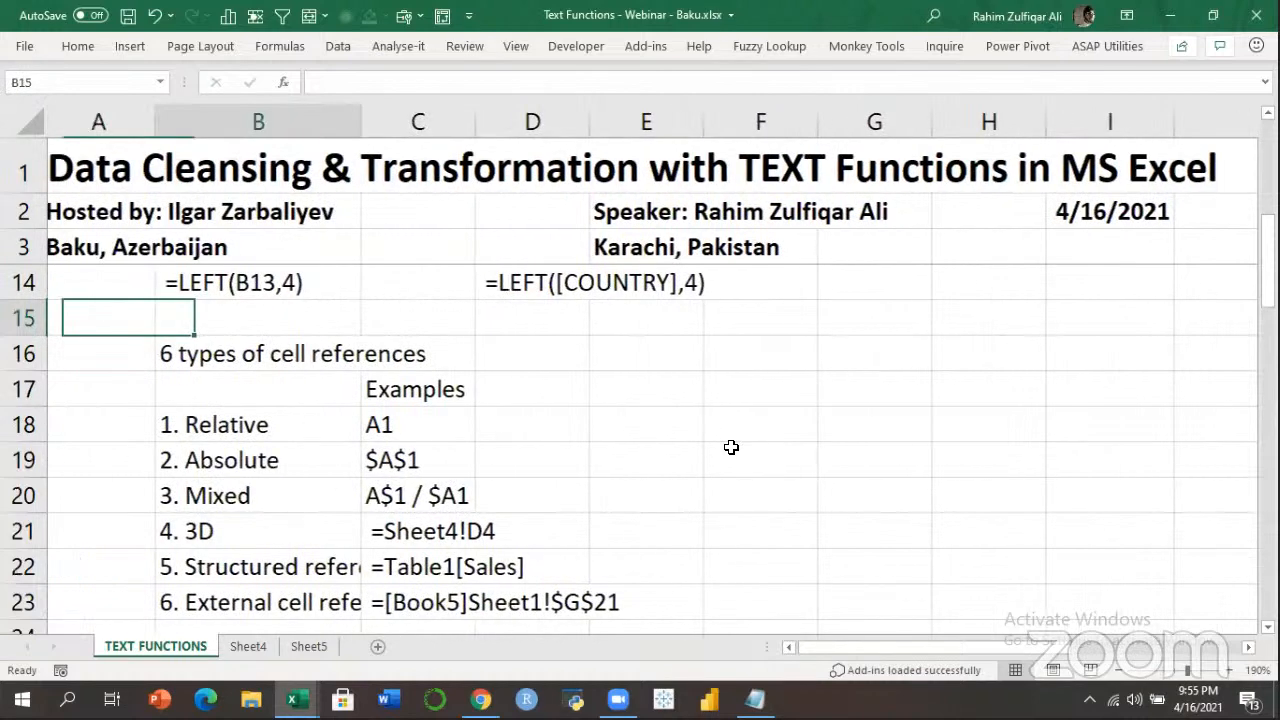
{"action": "key", "text": "Up"}
{"action": "key", "text": "Up"}
{"action": "key", "text": "Up"}
{"action": "key", "text": "Up"}
{"action": "key", "text": "Up"}
{"action": "key", "text": "Up"}
{"action": "key", "text": "Up"}
{"action": "key", "text": "Up"}
{"action": "key", "text": "Up"}
{"action": "key", "text": "Right"}
{"action": "key", "text": "Right"}
{"action": "key", "text": "Down"}
{"action": "key", "text": "Down"}
{"action": "key", "text": "Down"}
{"action": "key", "text": "Down"}
{"action": "key", "text": "Down"}
{"action": "key", "text": "Down"}
{"action": "key", "text": "Down"}
{"action": "key", "text": "Down"}
{"action": "key", "text": "Down"}
{"action": "key", "text": "Down"}
{"action": "key", "text": "Down"}
{"action": "key", "text": "Down"}
{"action": "key", "text": "Down"}
{"action": "key", "text": "Down"}
{"action": "key", "text": "Down"}
{"action": "key", "text": "Down"}
{"action": "key", "text": "Down"}
{"action": "key", "text": "Down"}
{"action": "key", "text": "Down"}
{"action": "key", "text": "Down"}
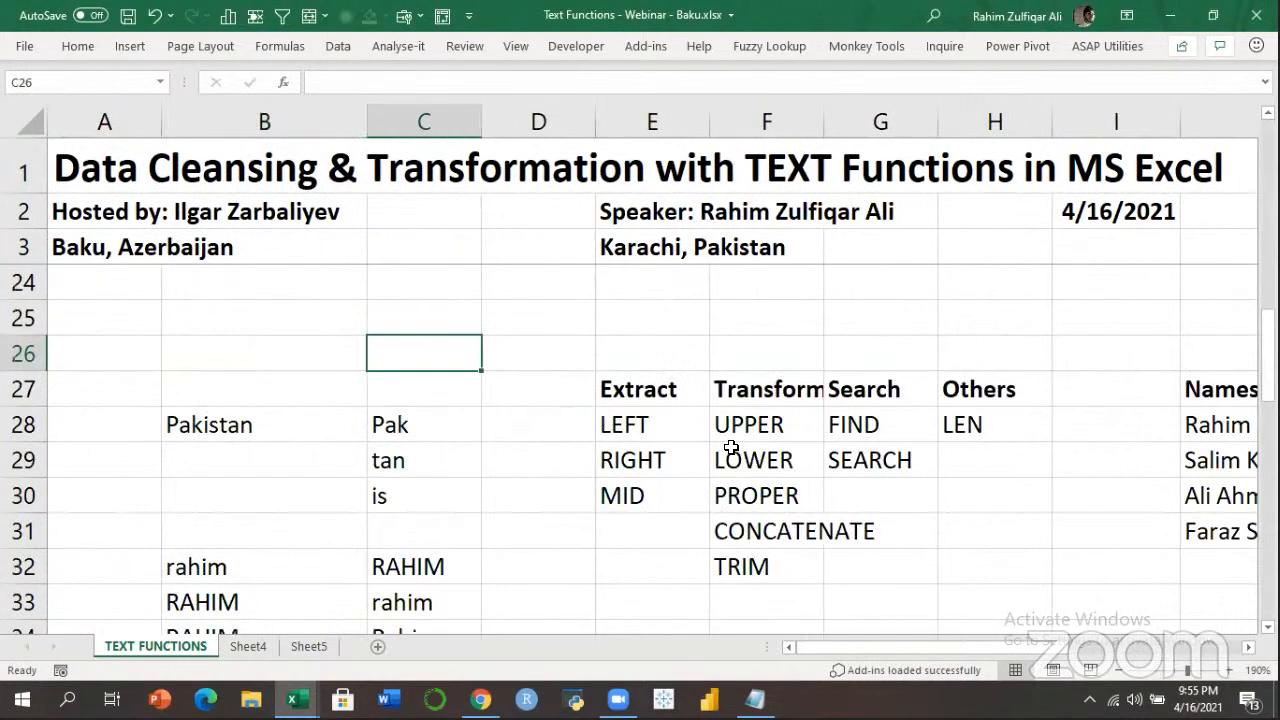
{"action": "key", "text": "Right"}
{"action": "key", "text": "Right"}
{"action": "key", "text": "Right"}
{"action": "key", "text": "Right"}
{"action": "key", "text": "Down"}
{"action": "key", "text": "Down"}
{"action": "key", "text": "Down"}
{"action": "key", "text": "Right"}
{"action": "key", "text": "Right"}
{"action": "key", "text": "Down"}
{"action": "key", "text": "Down"}
{"action": "key", "text": "Left"}
{"action": "key", "text": "Up"}
{"action": "key", "text": "Up"}
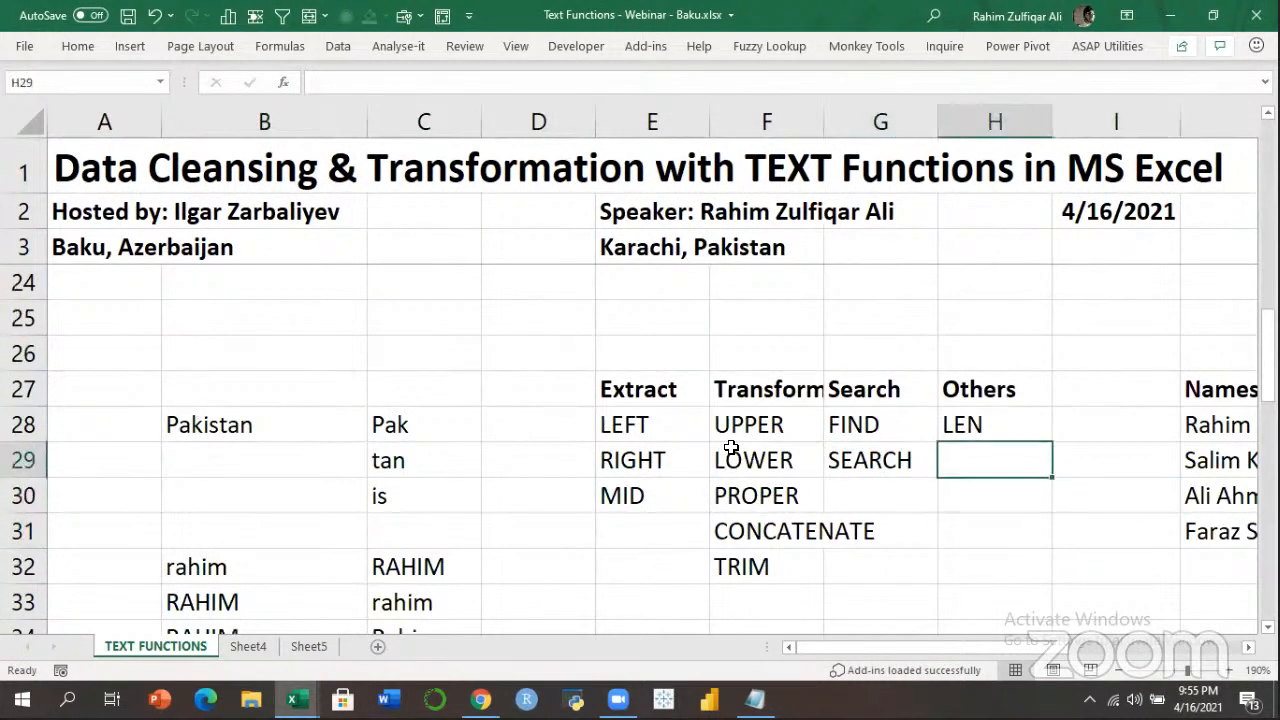
{"action": "type", "text": "VALUE"}
{"action": "key", "text": "Return"}
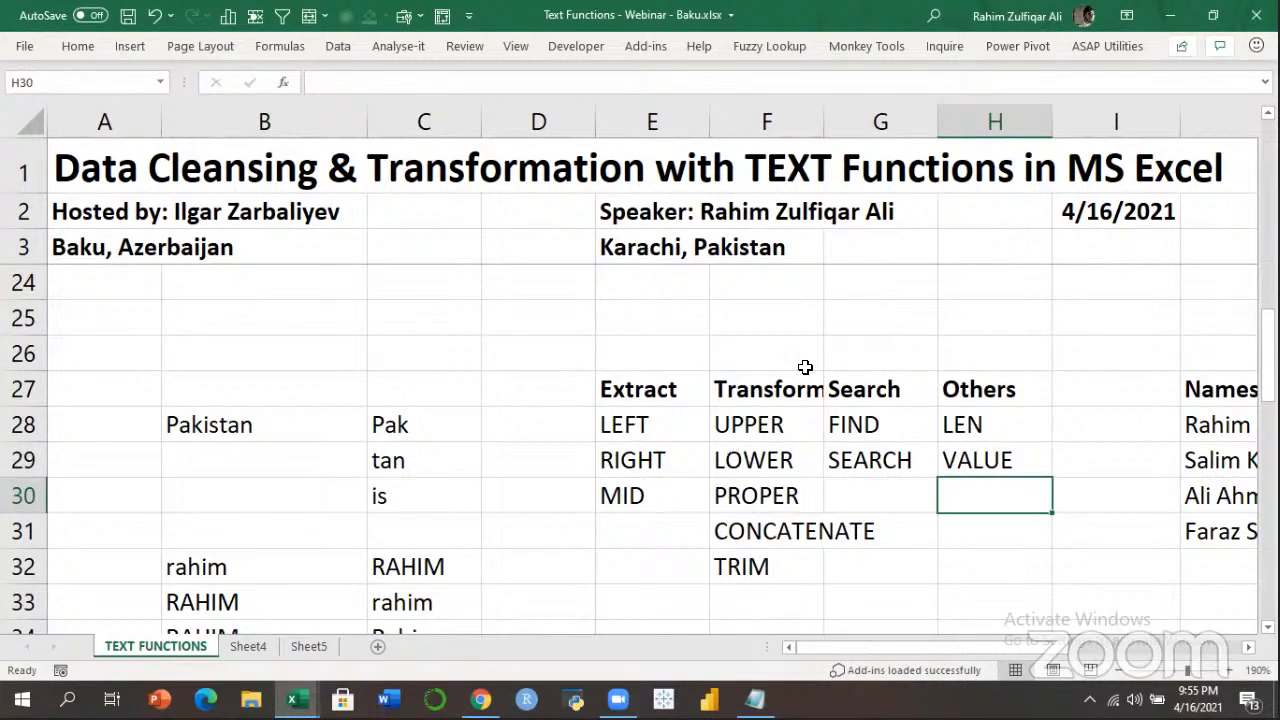
Move to K38 below the 6 result to start a number list.
{"action": "left_click", "coordinate": [1023, 462]}
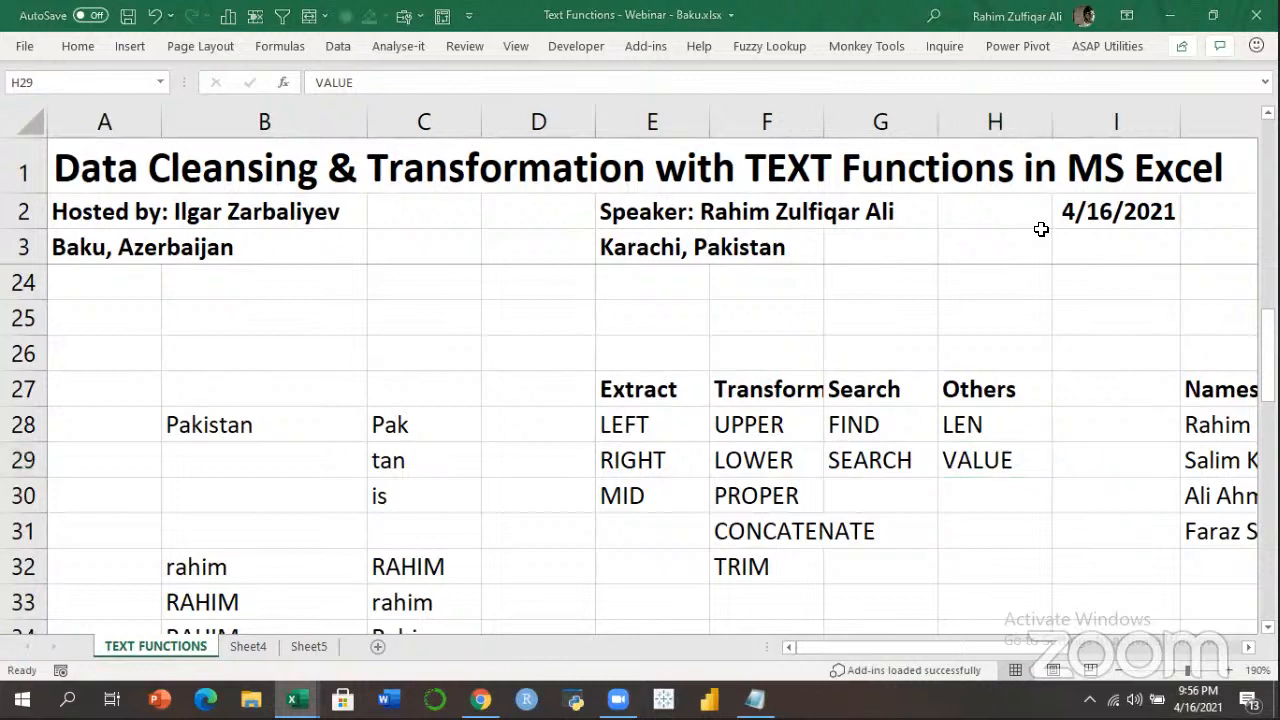
{"action": "left_click", "coordinate": [1033, 495]}
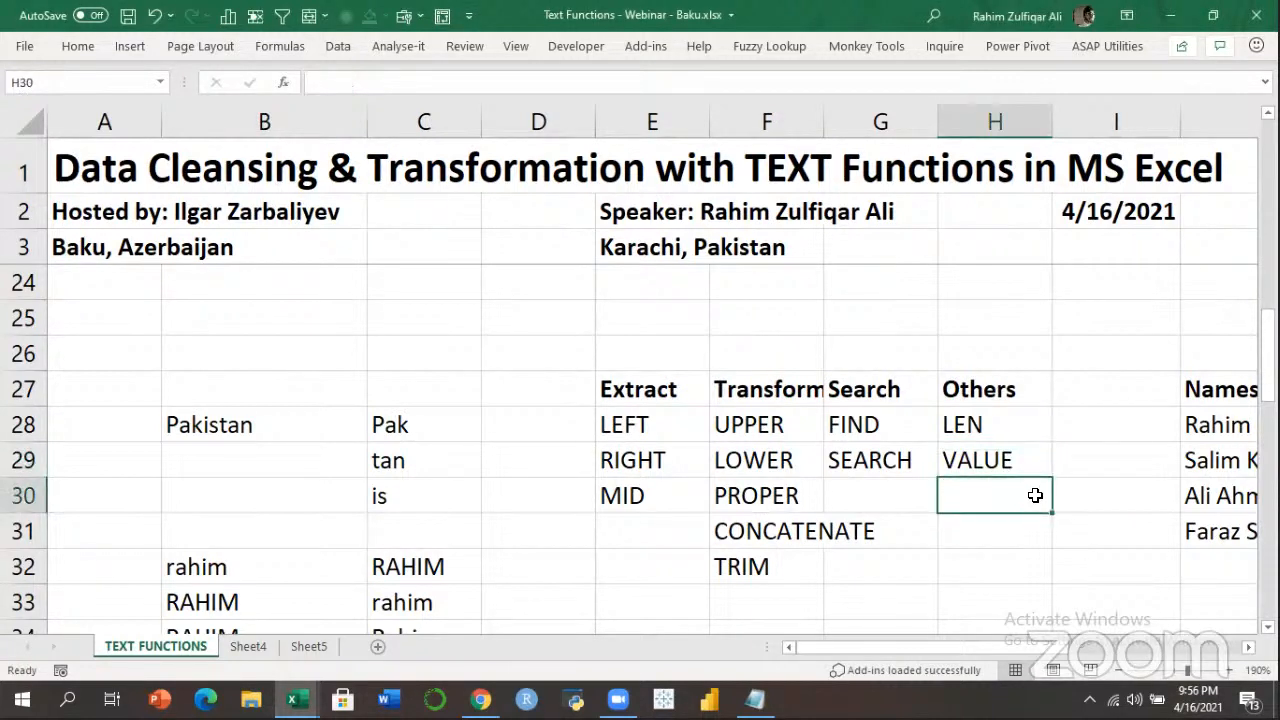
{"action": "key", "text": "Down"}
{"action": "key", "text": "Down"}
{"action": "key", "text": "Down"}
{"action": "key", "text": "Down"}
{"action": "key", "text": "Down"}
{"action": "key", "text": "Down"}
{"action": "key", "text": "Down"}
{"action": "key", "text": "Right"}
{"action": "key", "text": "Right"}
{"action": "key", "text": "Right"}
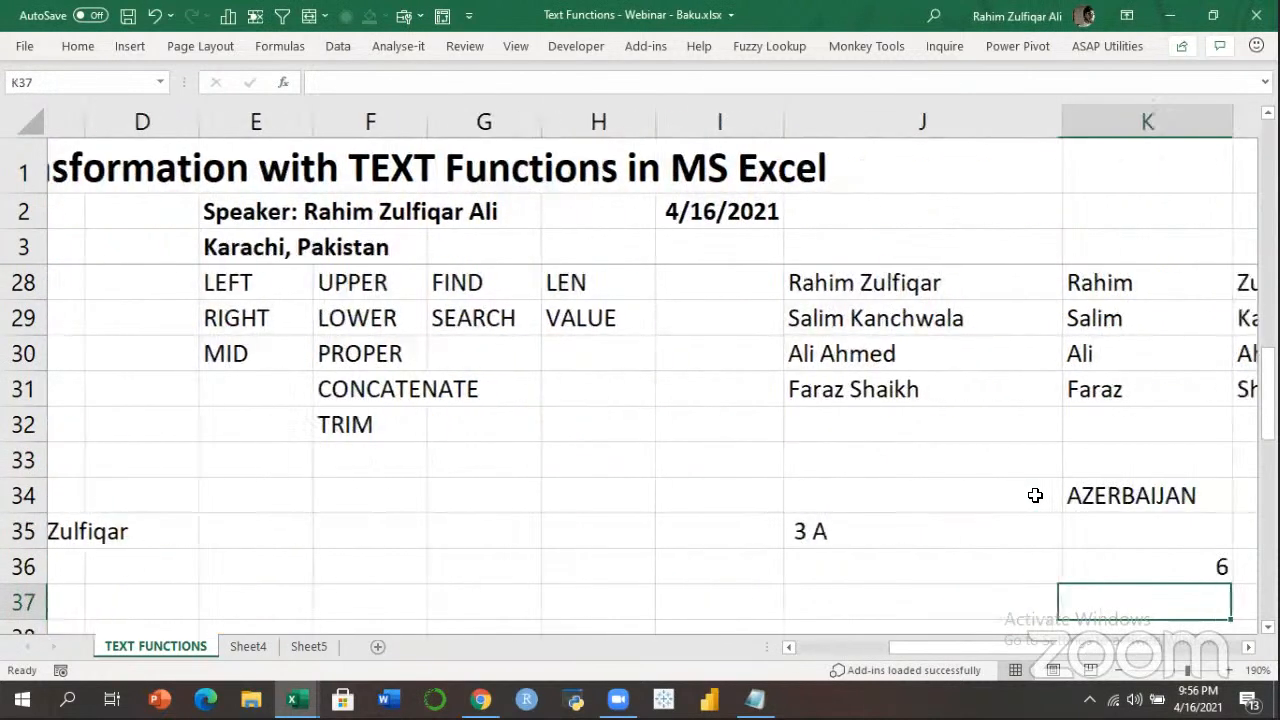
{"action": "key", "text": "Down"}
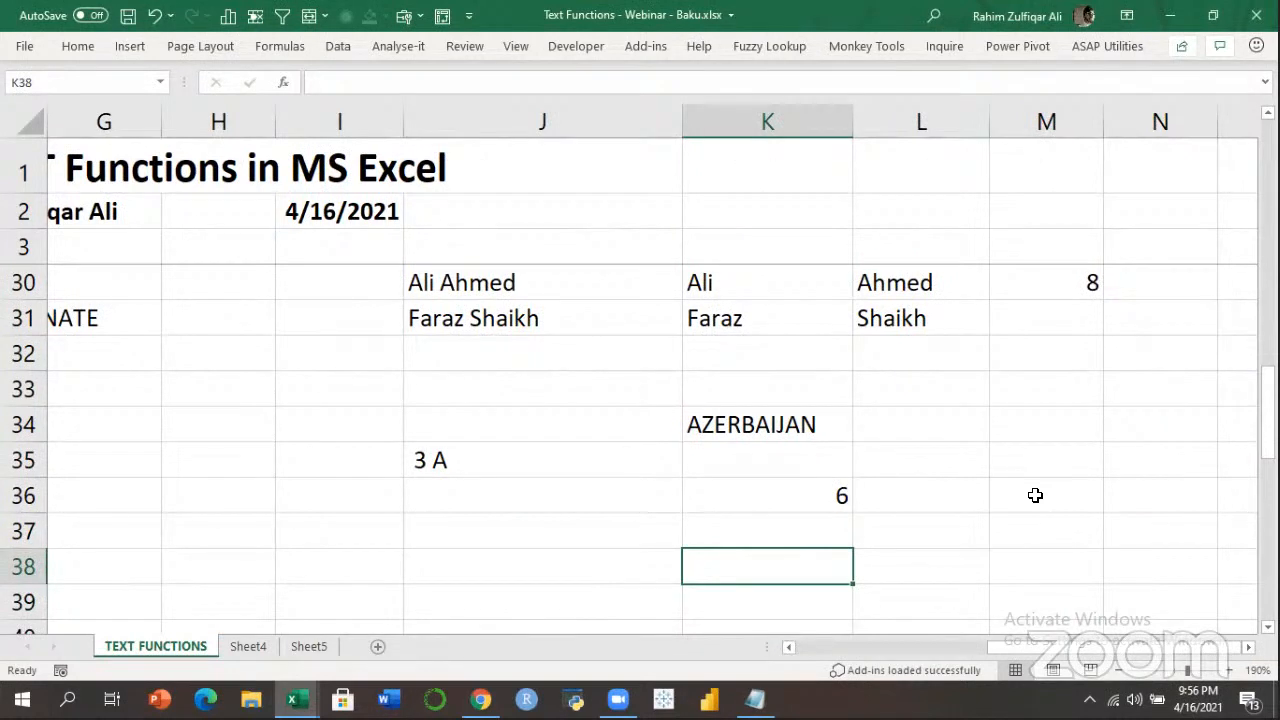
{"action": "key", "text": "Down"}
{"action": "key", "text": "Down"}
{"action": "key", "text": "Down"}
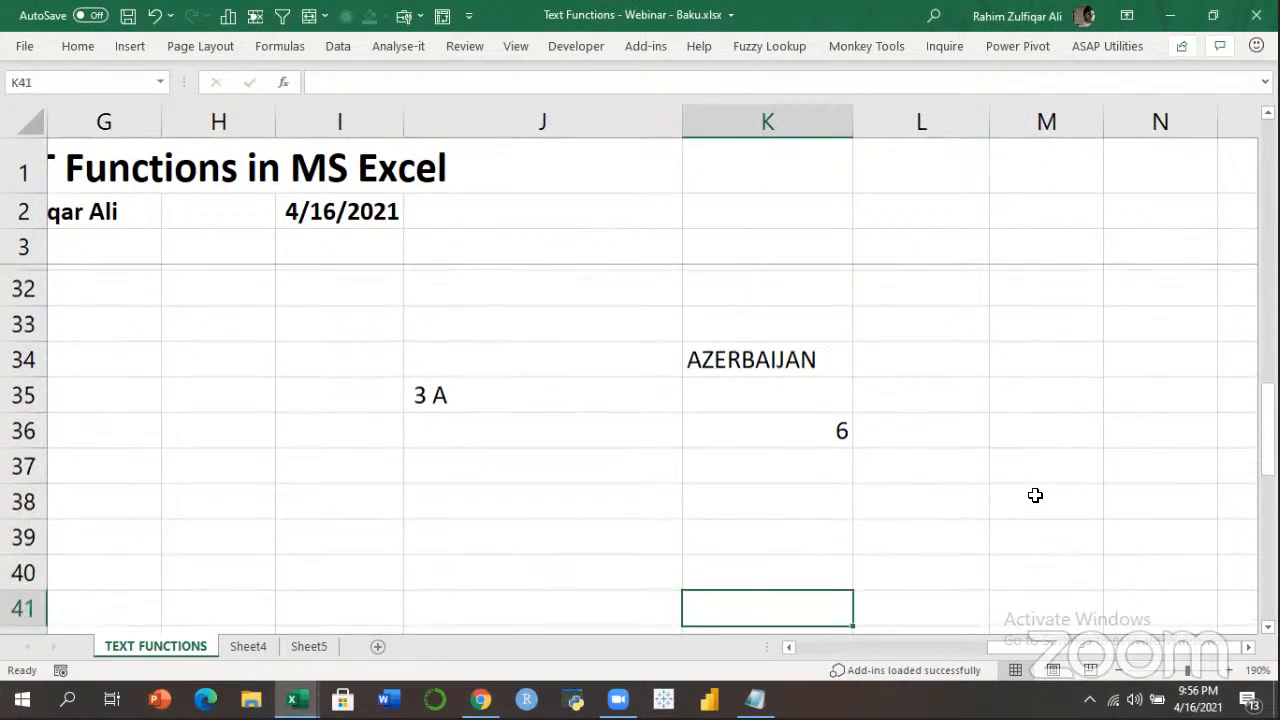
{"action": "key", "text": "Up"}
{"action": "key", "text": "Up"}
{"action": "key", "text": "Up"}
Enter the numbers 100, 200 and 300 in K38:K40.
{"action": "type", "text": "100"}
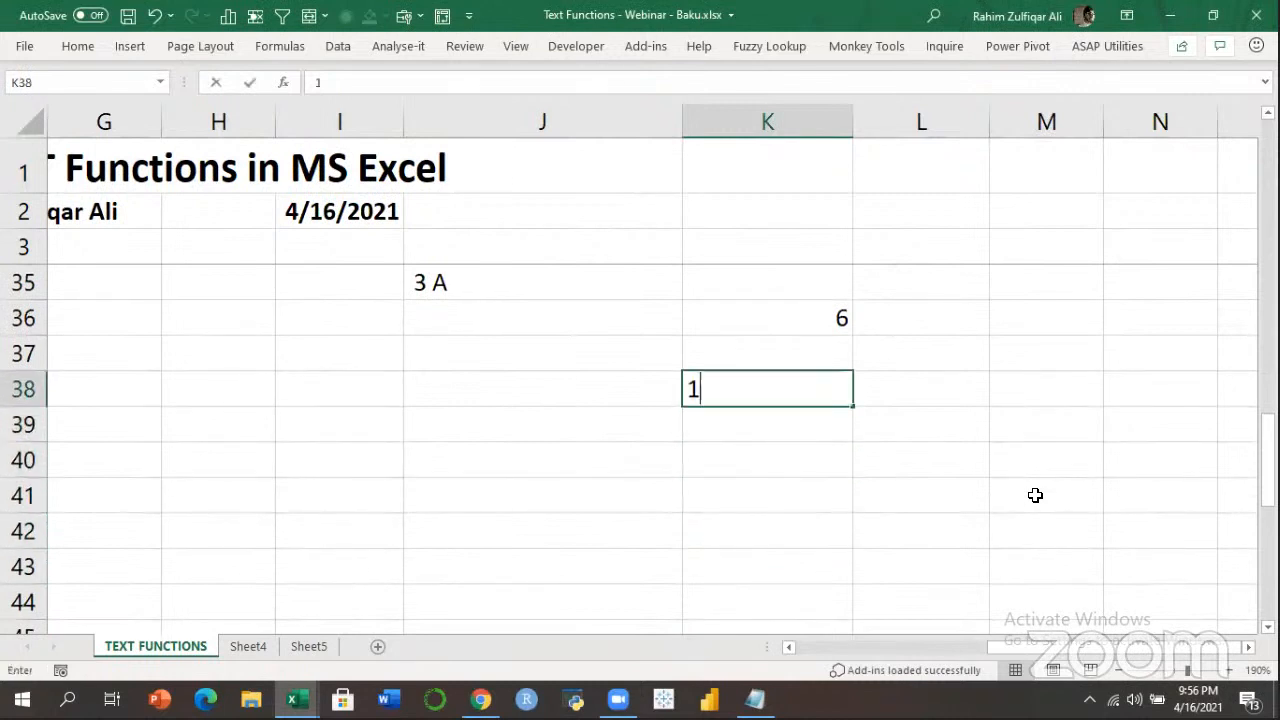
{"action": "key", "text": "Return"}
{"action": "type", "text": "200"}
{"action": "key", "text": "Return"}
{"action": "type", "text": "300"}
{"action": "key", "text": "Return"}
{"action": "key", "text": "Up"}
{"action": "key", "text": "Up"}
{"action": "key", "text": "Up"}
{"action": "key", "text": "Right"}
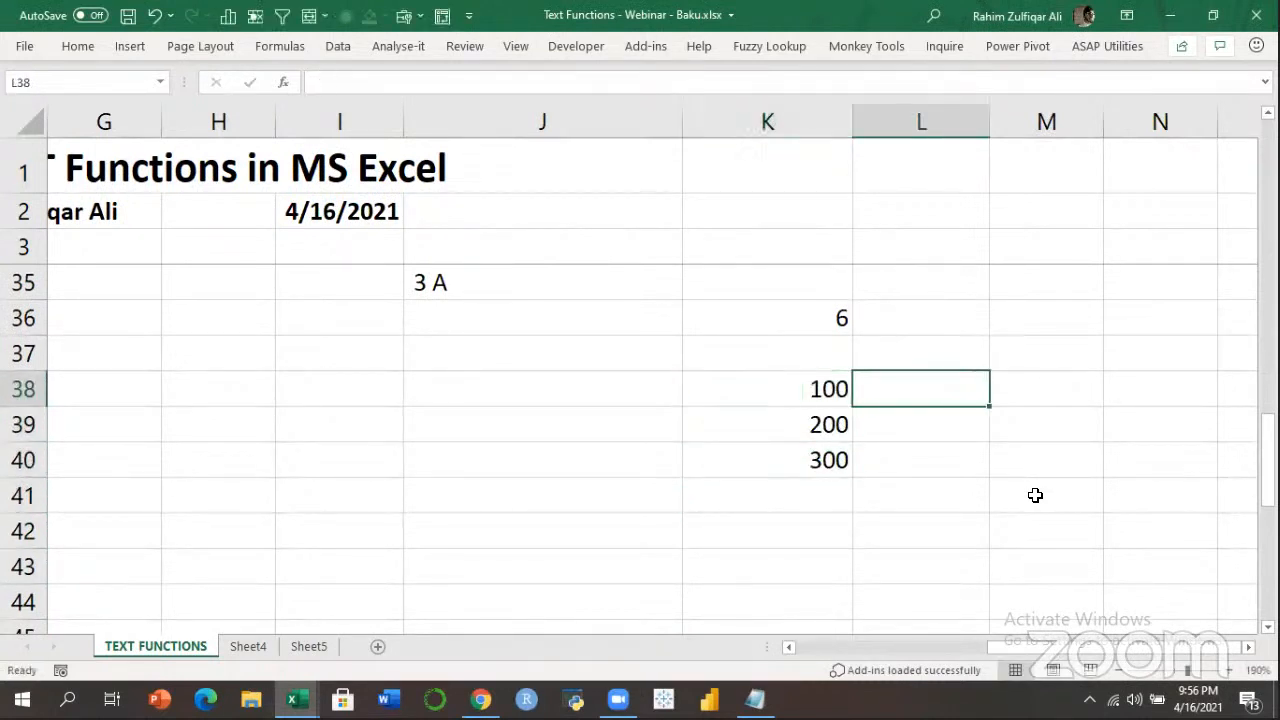
Enter '100, '200 and '300 as text-stored numbers in L38:L40.
{"action": "type", "text": "'100"}
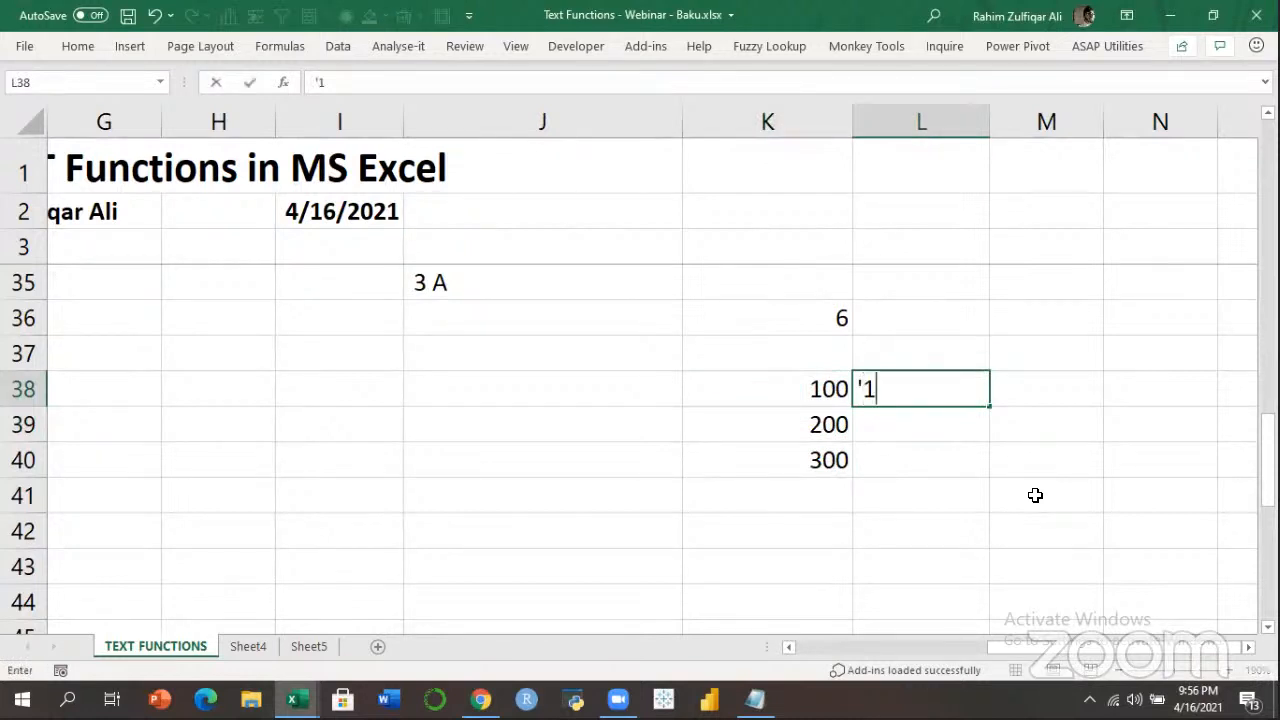
{"action": "key", "text": "Return"}
{"action": "type", "text": "'200"}
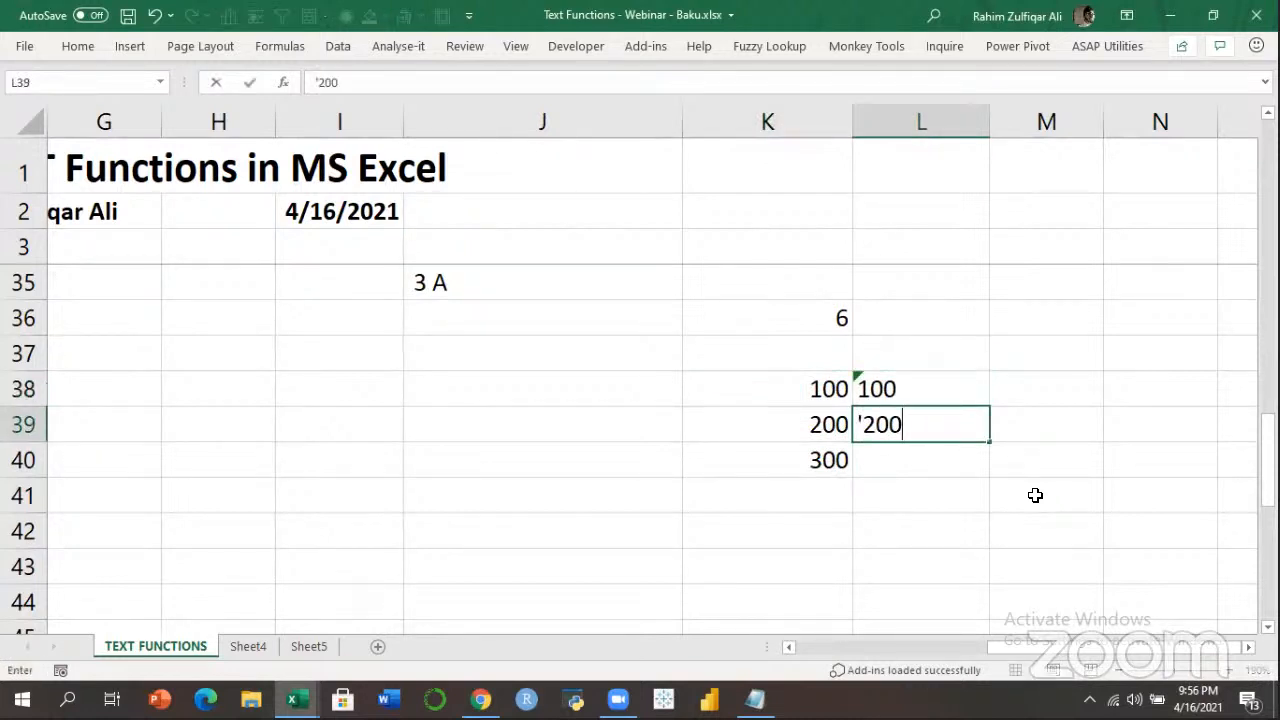
{"action": "key", "text": "Return"}
{"action": "type", "text": "'300"}
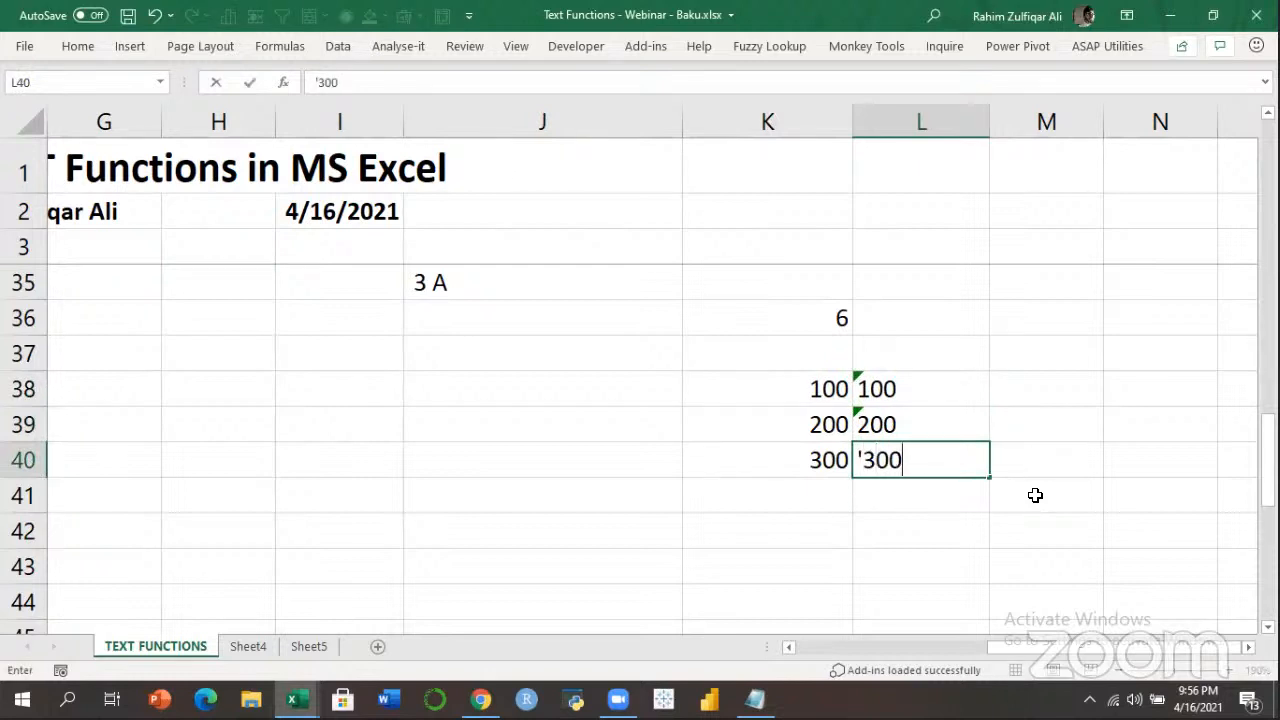
{"action": "key", "text": "Return"}
Add a bold =SUM(K38:K40) total of 600 in K41.
{"action": "key", "text": "Left"}
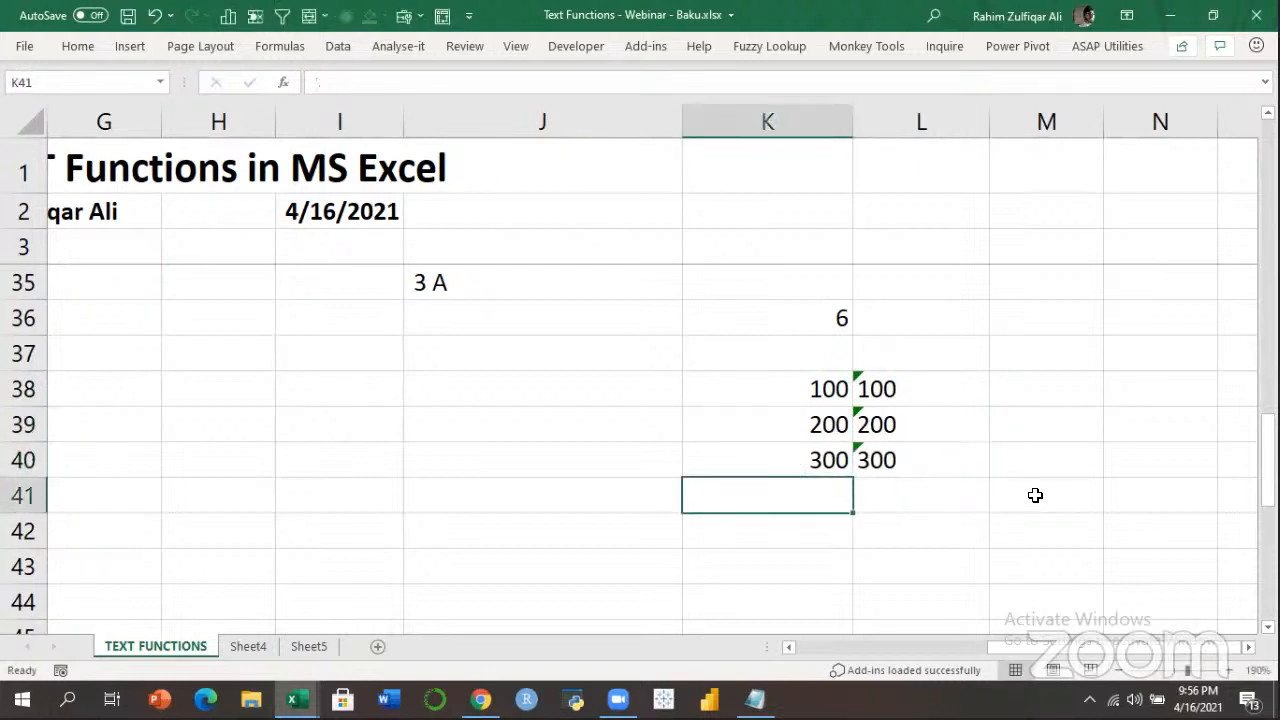
{"action": "type", "text": "=SUM("}
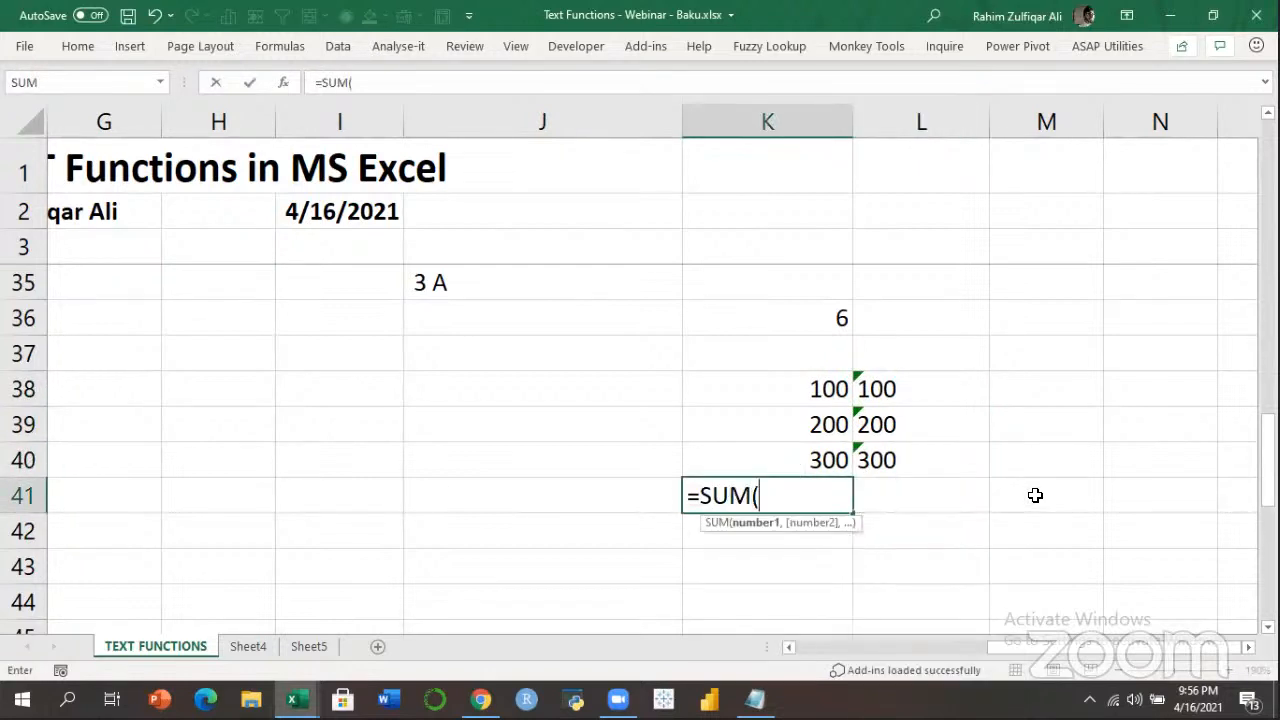
{"action": "key", "text": "Up"}
{"action": "key", "text": "shift+Up"}
{"action": "key", "text": "shift+Up"}
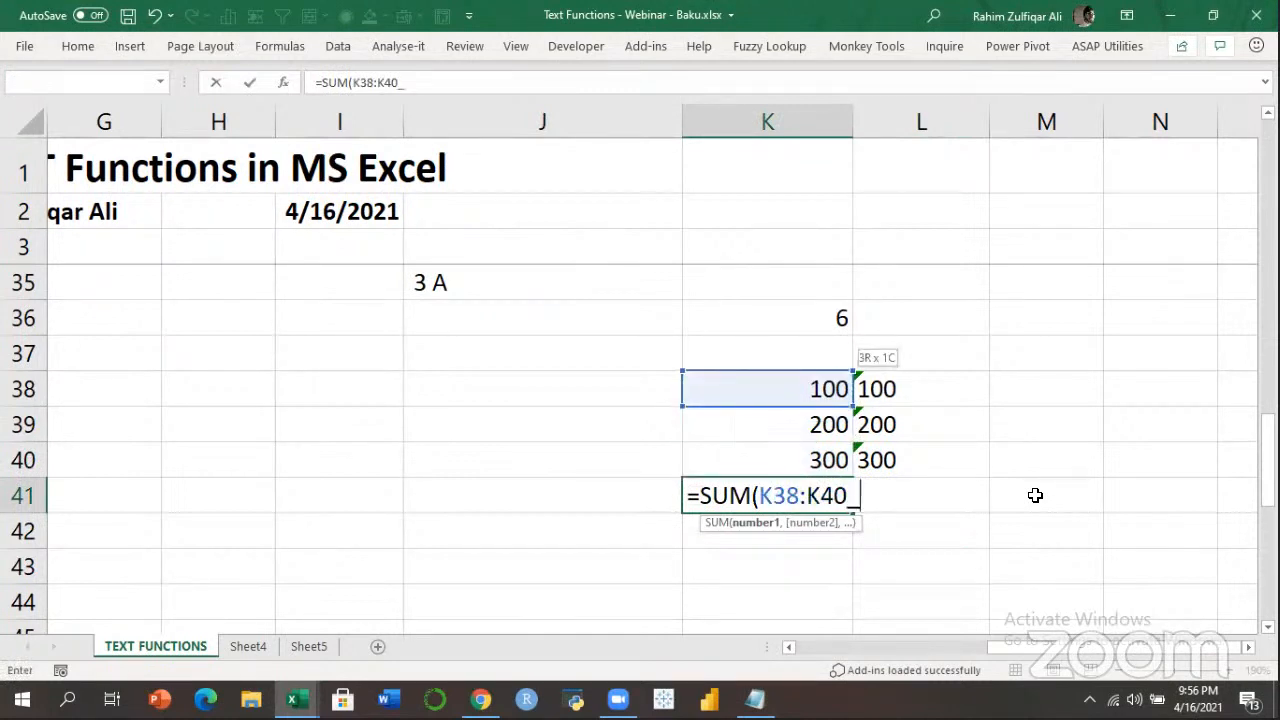
{"action": "key", "text": "Return"}
{"action": "key", "text": "Up"}
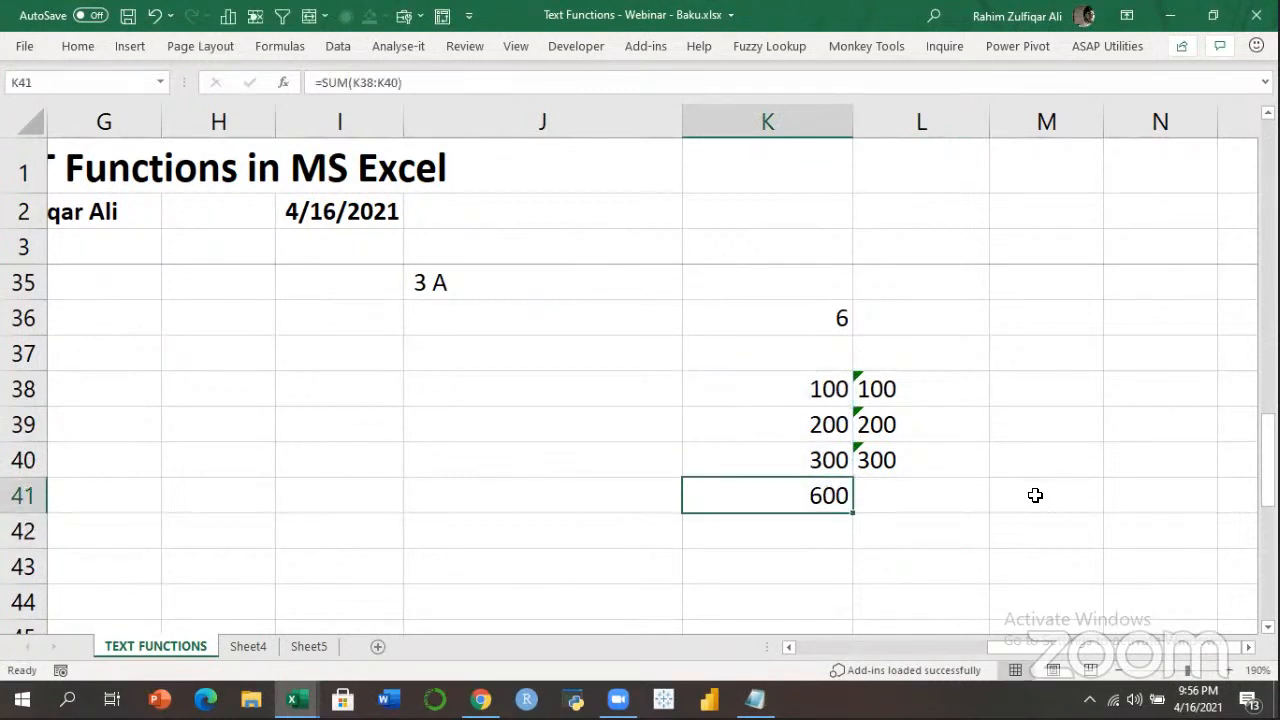
{"action": "key", "text": "ctrl+b"}
Add a bold =SUM(L38:L40) in L41 returning 0, and review its formula.
{"action": "key", "text": "Right"}
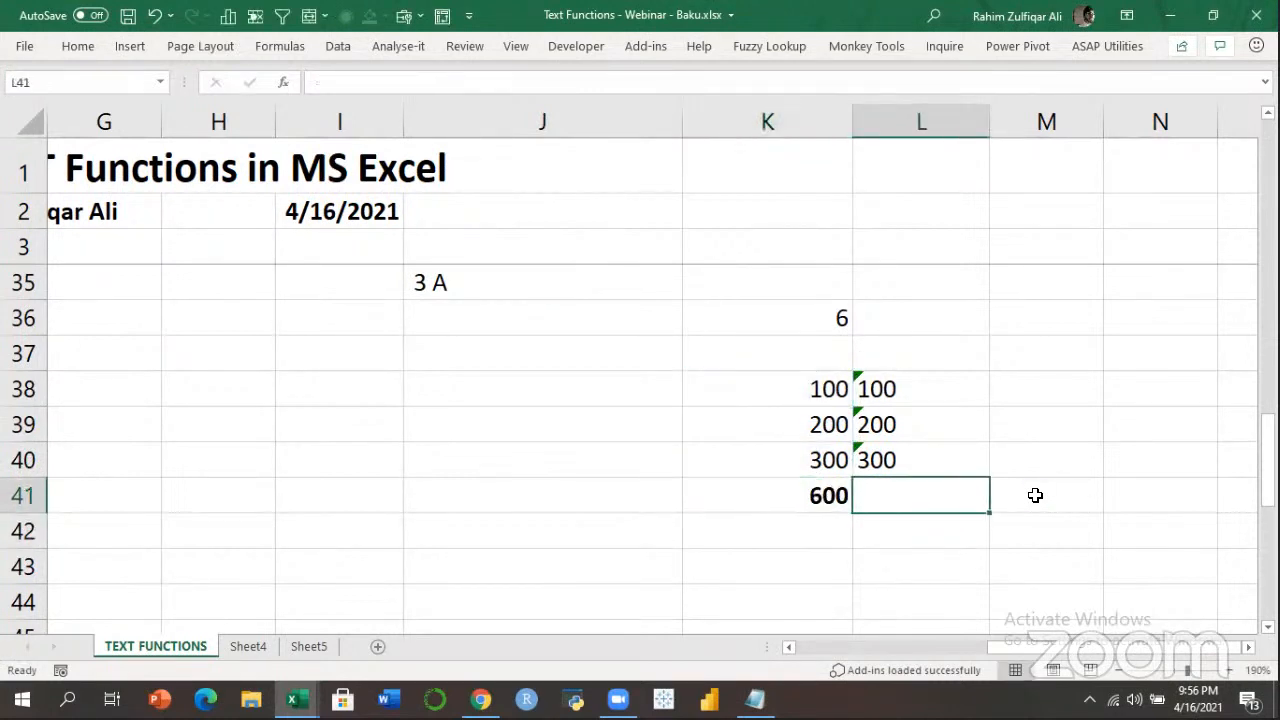
{"action": "type", "text": "=SUM("}
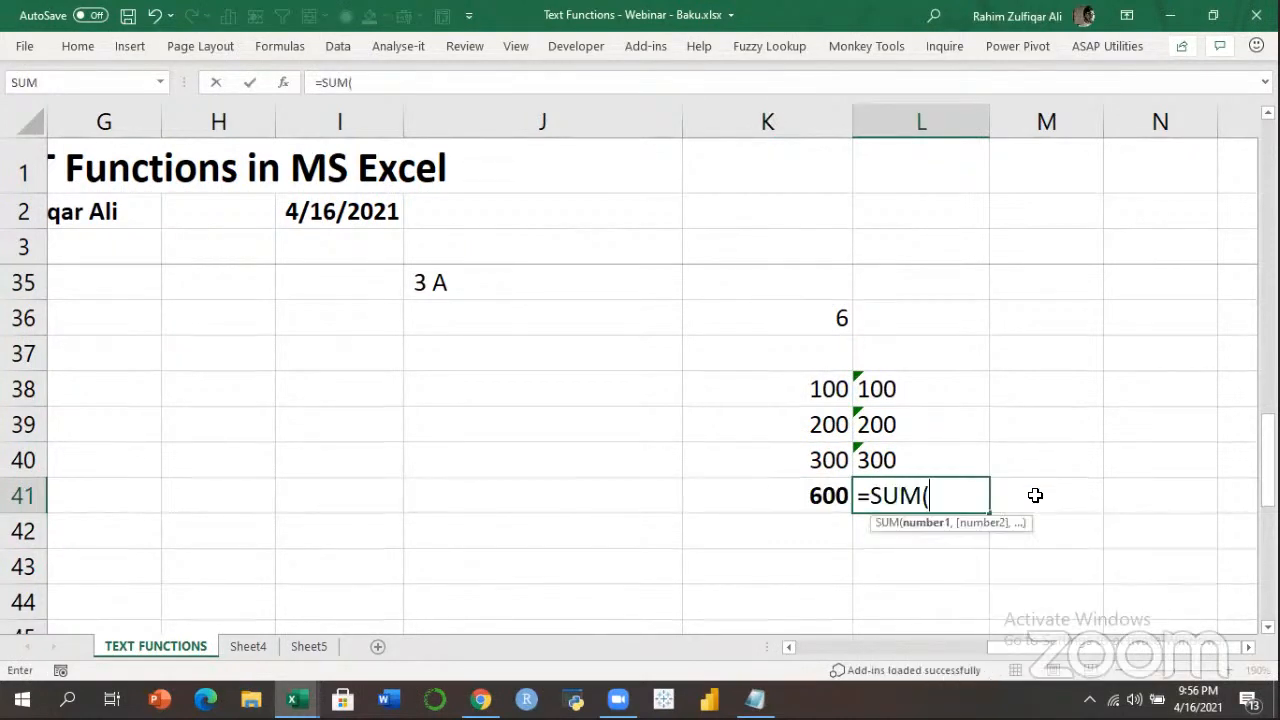
{"action": "key", "text": "Up"}
{"action": "key", "text": "shift+Up"}
{"action": "key", "text": "shift+Up"}
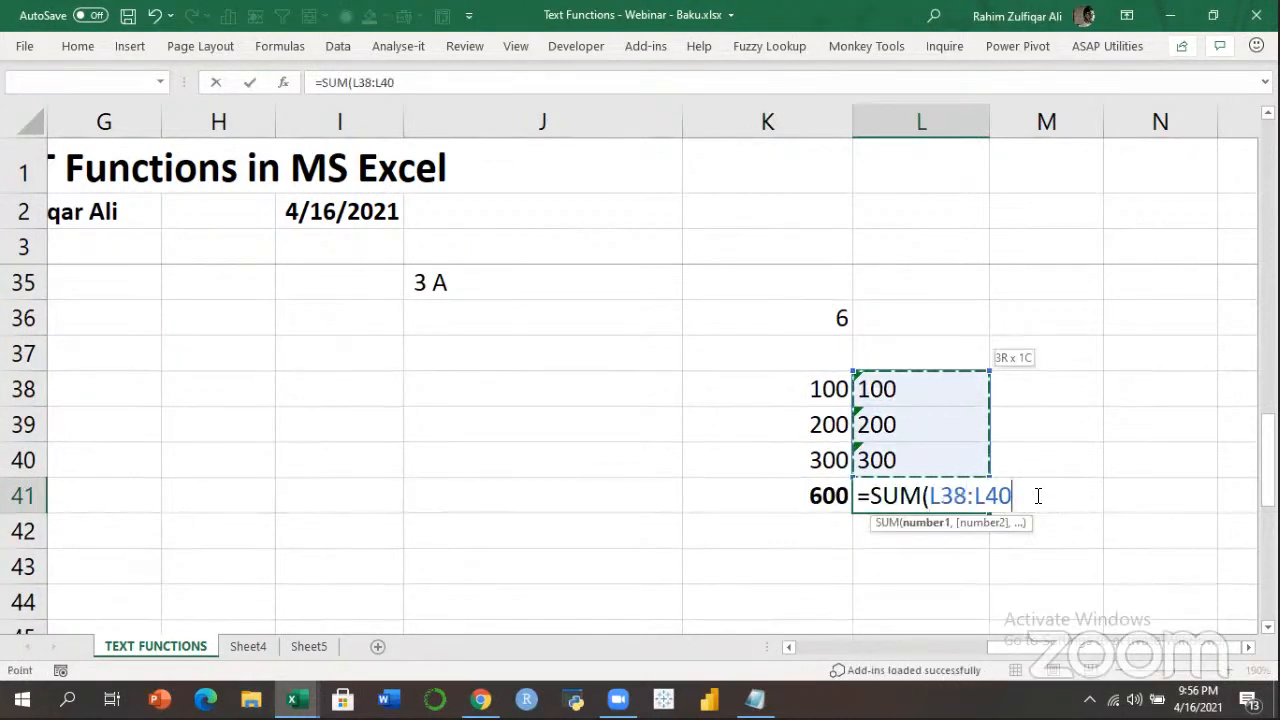
{"action": "key", "text": "Return"}
{"action": "key", "text": "Up"}
{"action": "key", "text": "ctrl+b"}
{"action": "key", "text": "F2"}
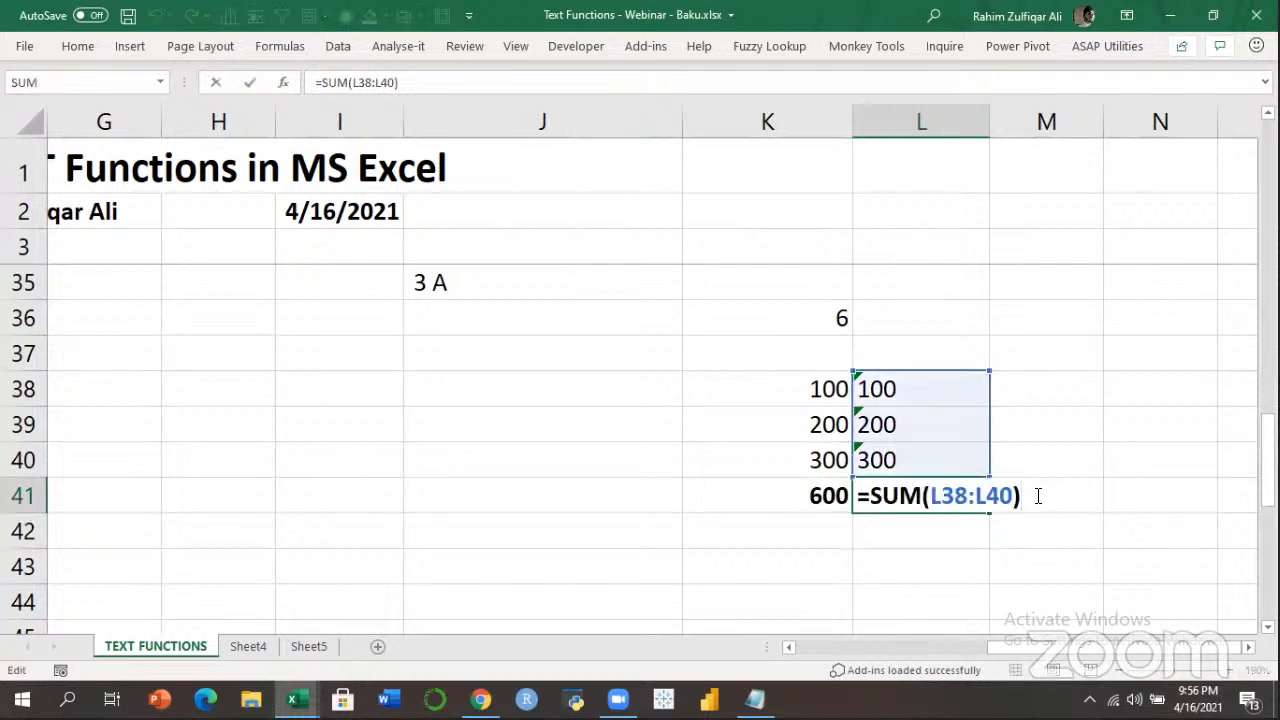
{"action": "key", "text": "Escape"}
{"action": "key", "text": "F2"}
{"action": "key", "text": "Escape"}
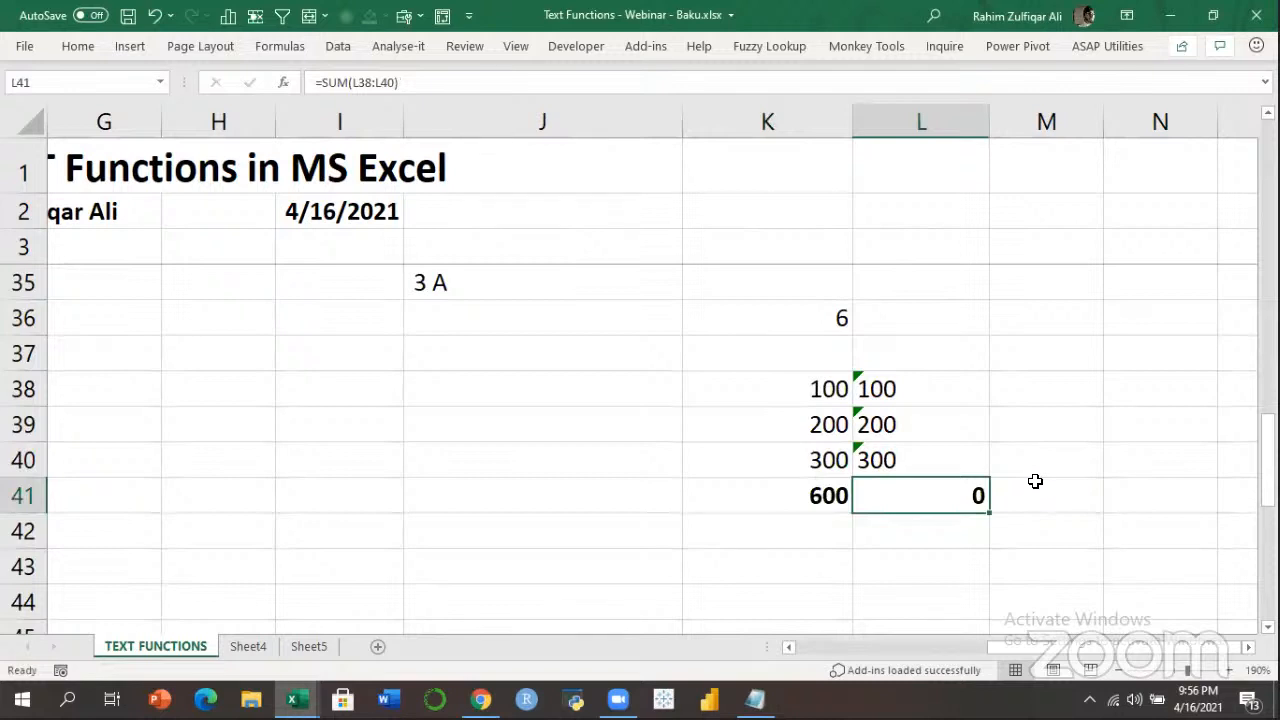
{"action": "left_click", "coordinate": [1029, 227]}
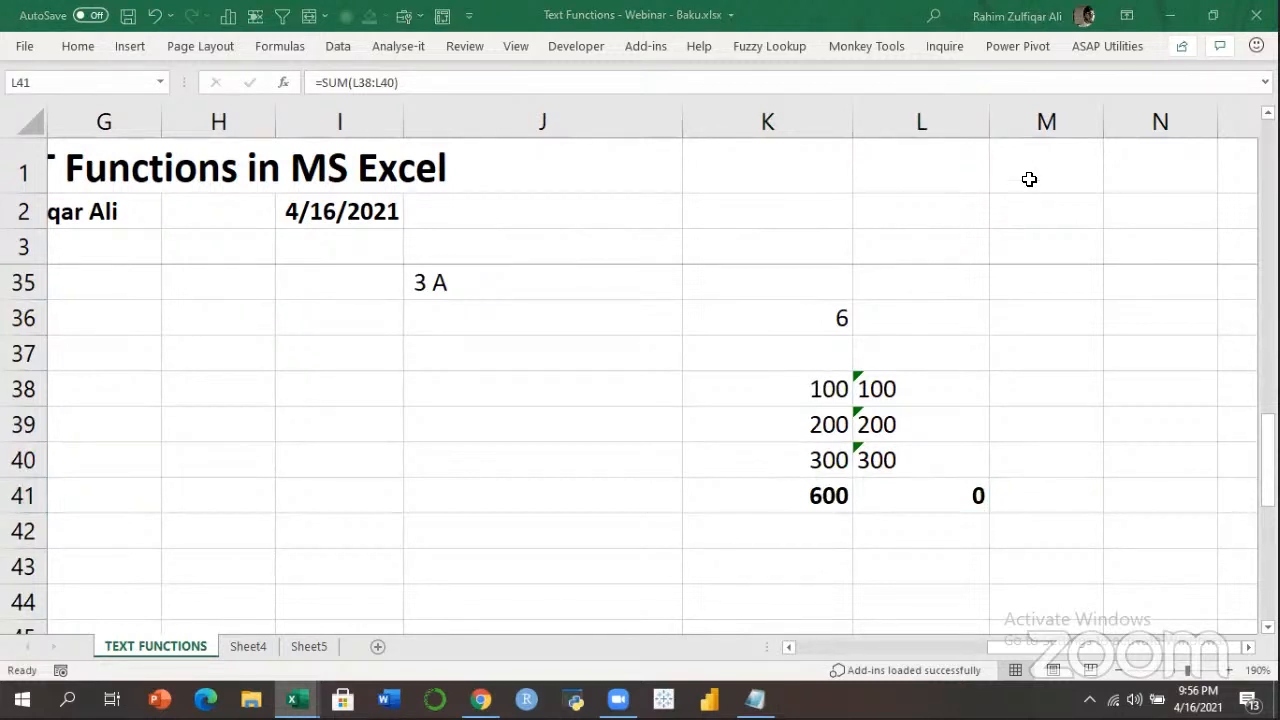
Inspect the text values in L38:L40 and the number 100 in K38.
{"action": "left_click", "coordinate": [901, 557]}
{"action": "left_click_drag", "start_coordinate": [923, 385], "coordinate": [928, 467]}
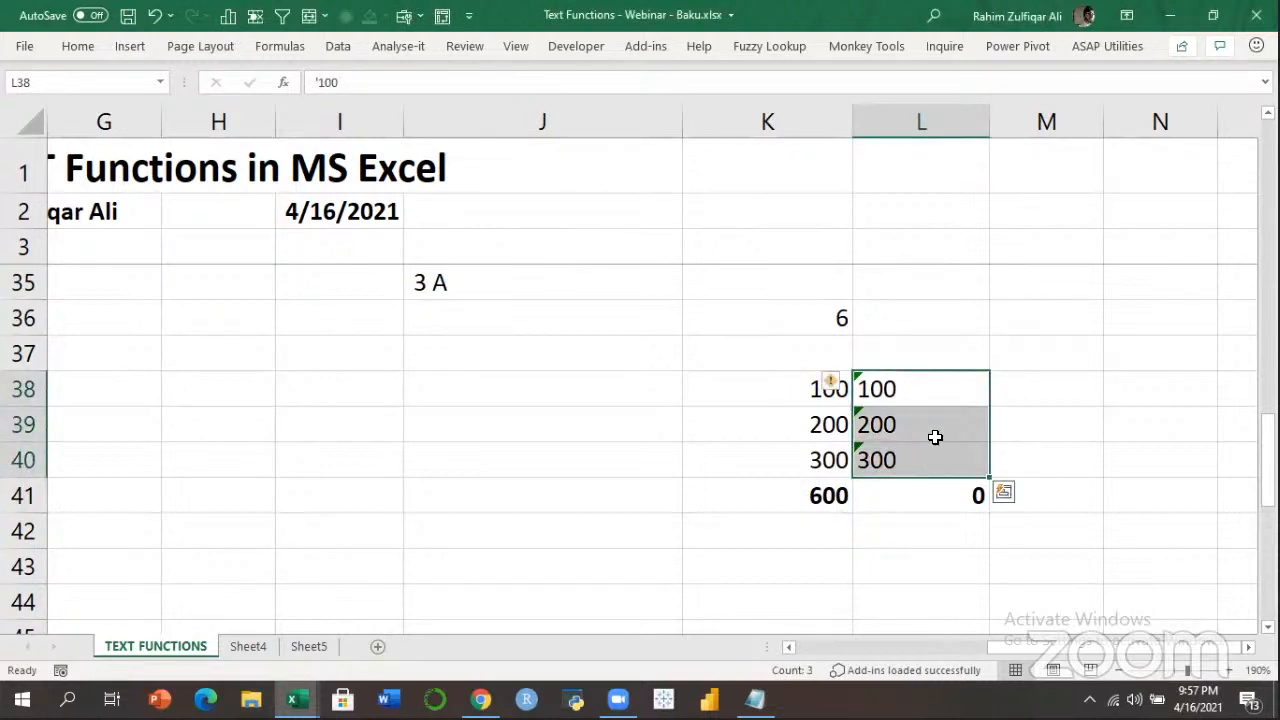
{"action": "left_click", "coordinate": [920, 389]}
{"action": "left_click", "coordinate": [911, 425]}
{"action": "left_click", "coordinate": [914, 460]}
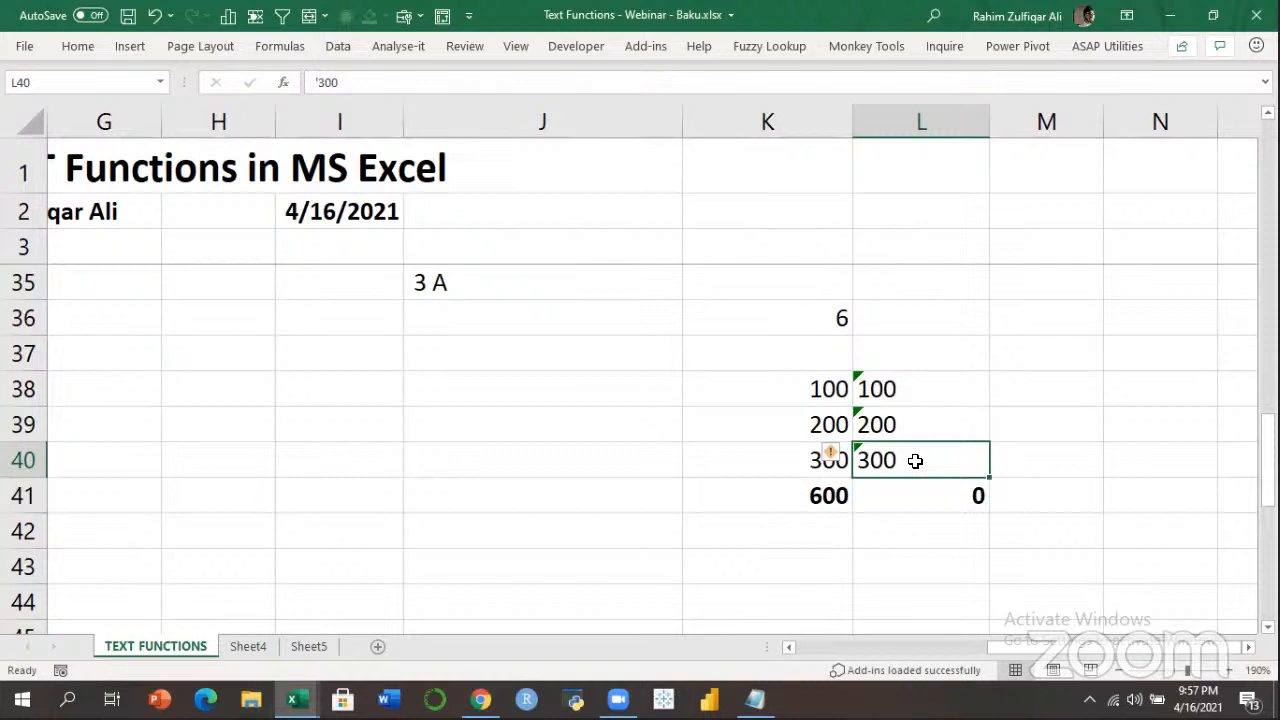
{"action": "key", "text": "Left"}
{"action": "key", "text": "Left"}
{"action": "key", "text": "Up"}
{"action": "key", "text": "Up"}
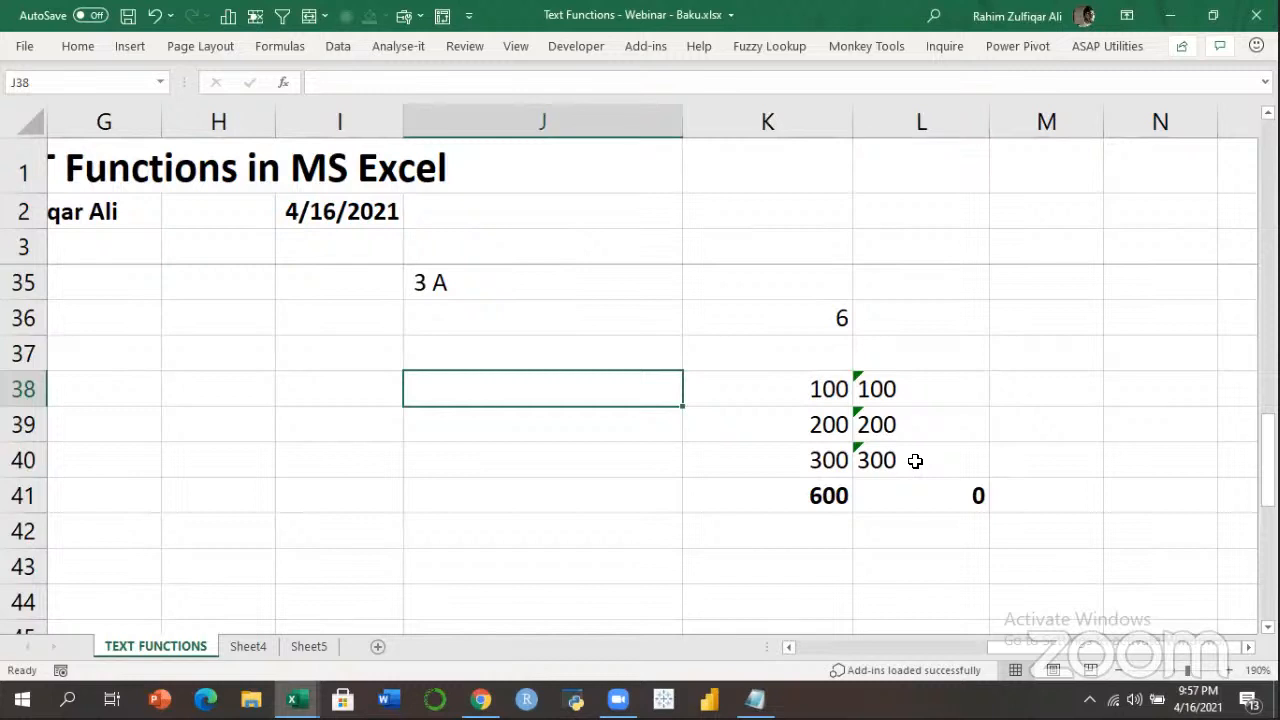
{"action": "key", "text": "Right"}
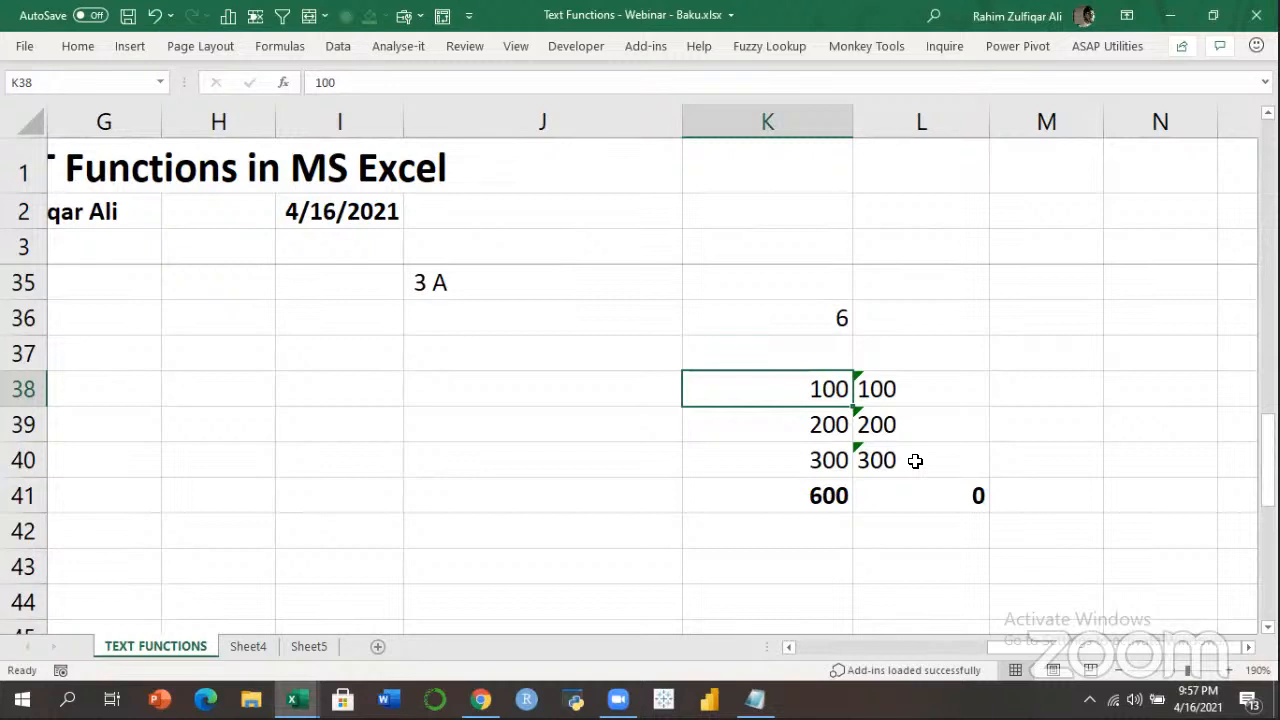
Enter =ISNUMBER(K38) in J38, returning TRUE.
{"action": "key", "text": "Left"}
{"action": "type", "text": "=ISNUMBER("}
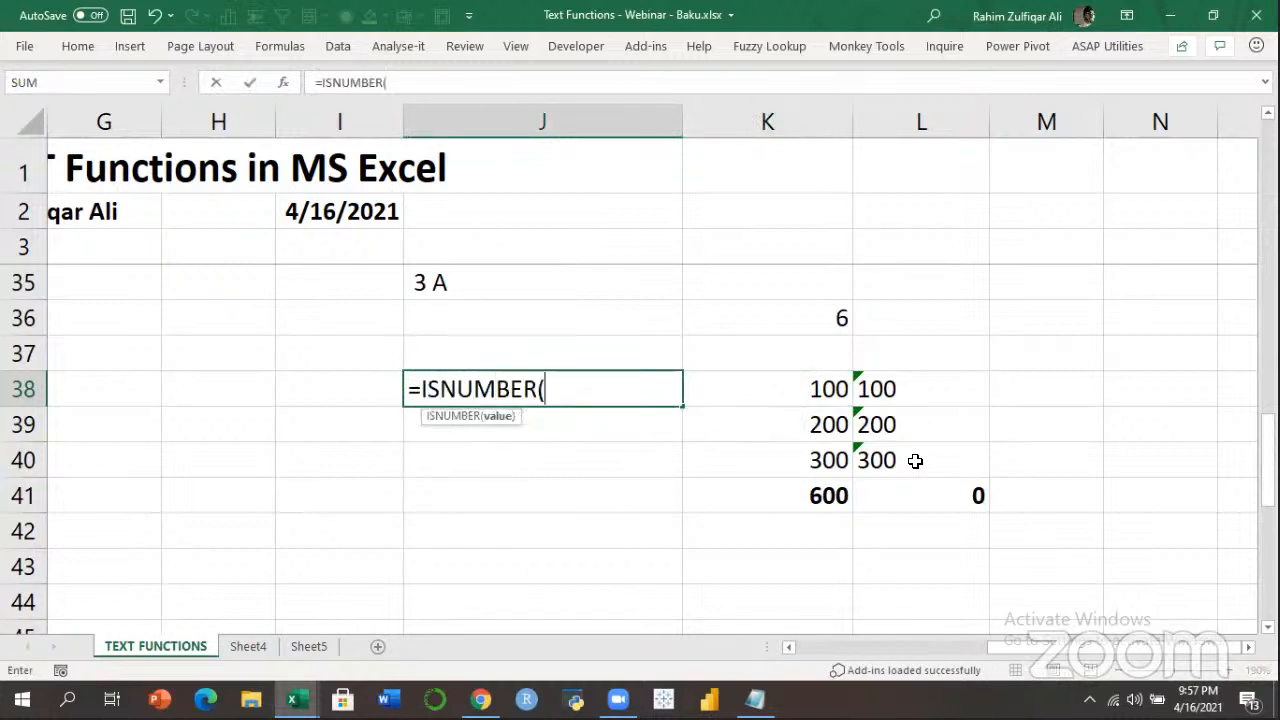
{"action": "key", "text": "Right"}
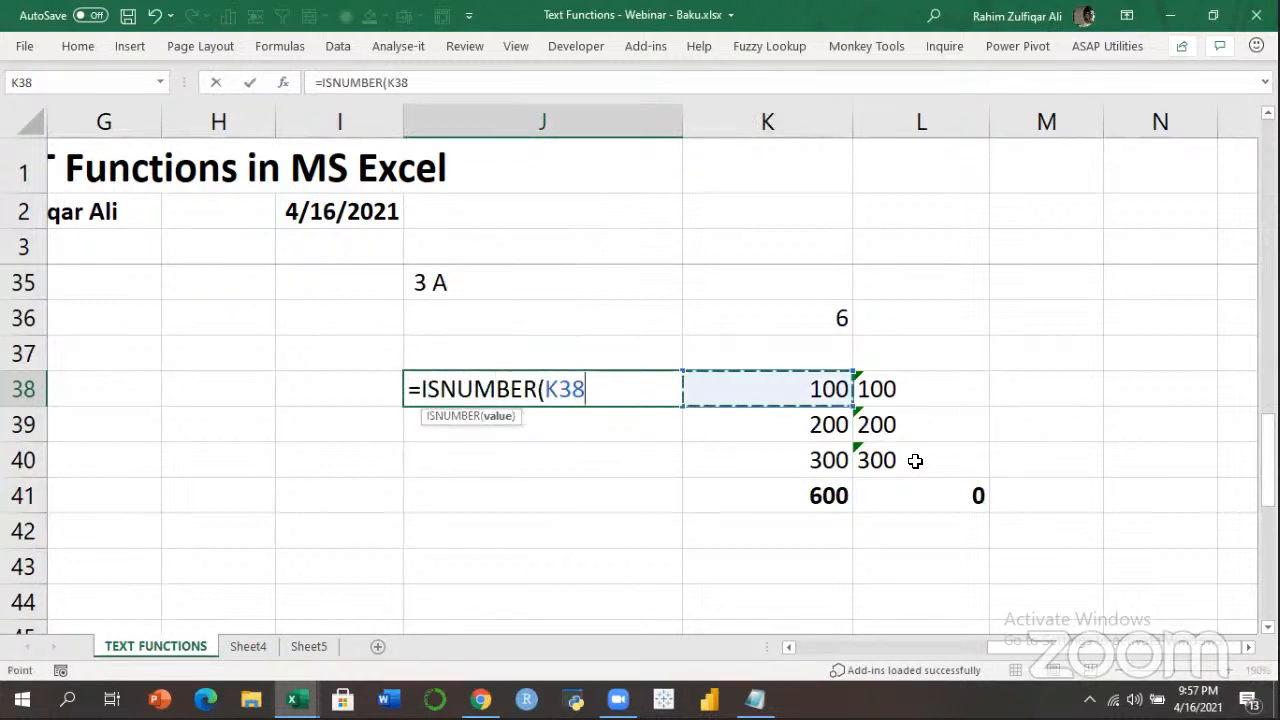
{"action": "type", "text": ")"}
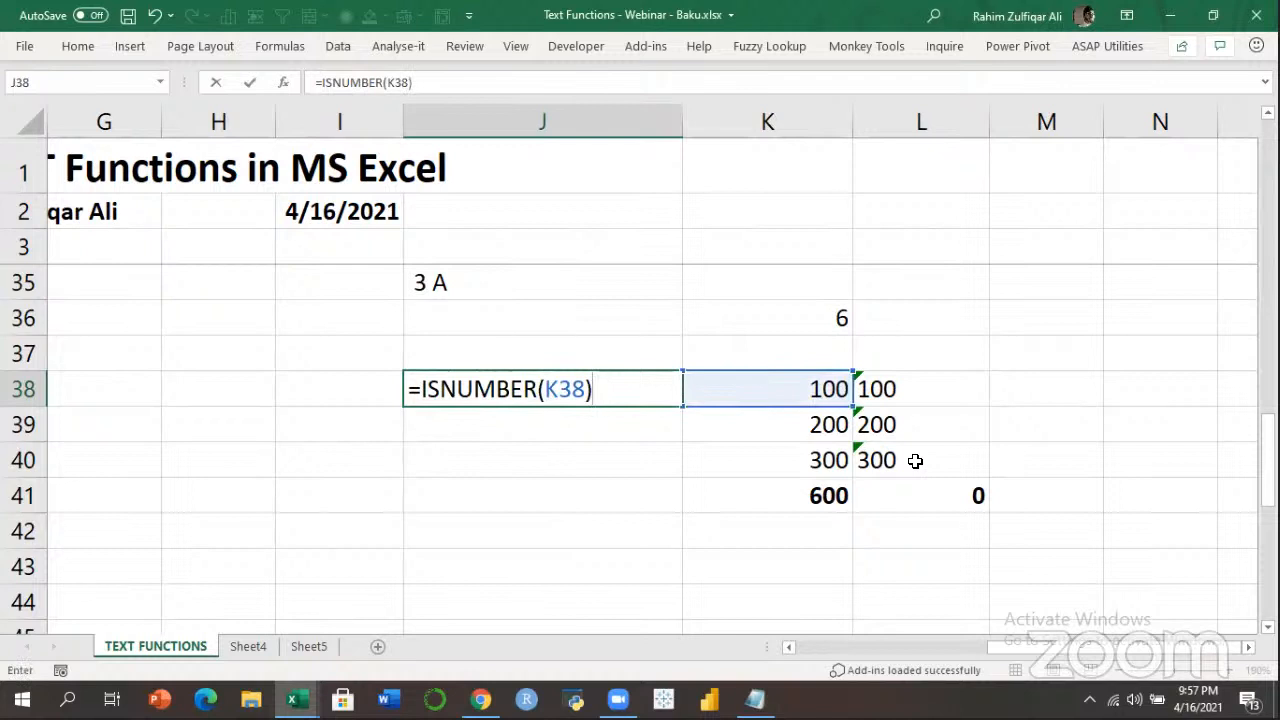
{"action": "key", "text": "Return"}
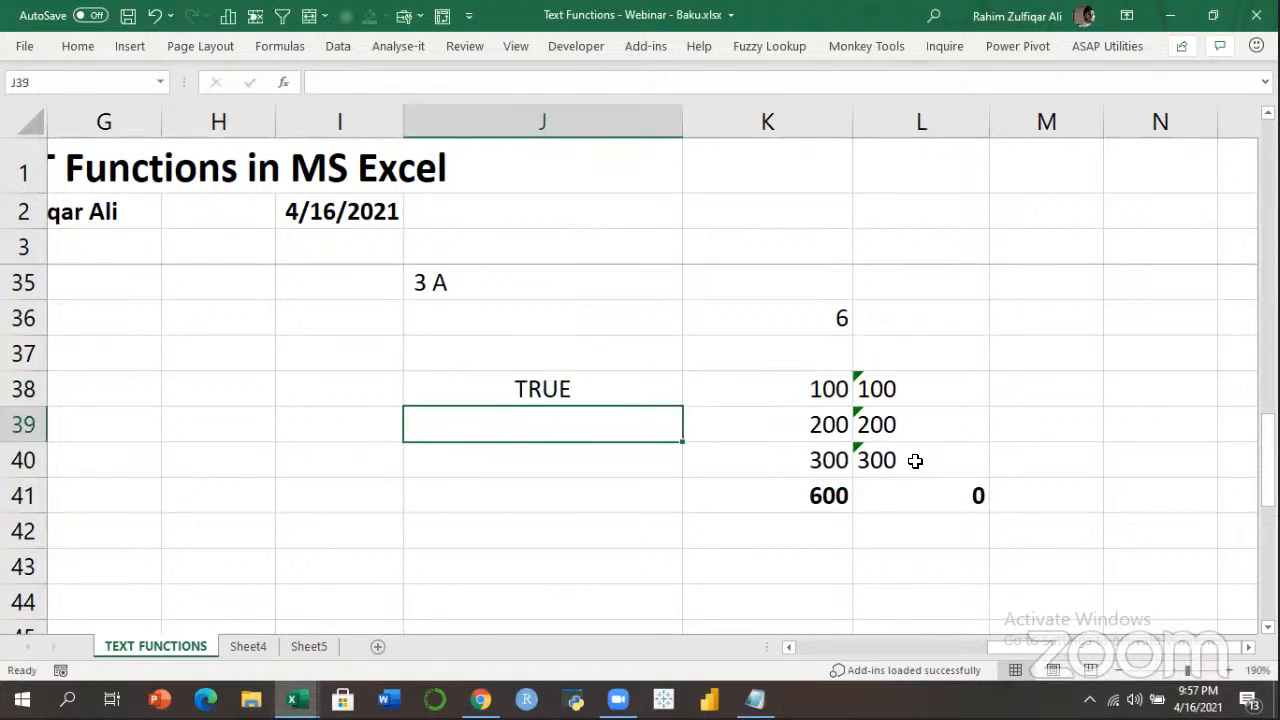
Enter =ISNUMBER(L38) in M38, returning FALSE for the text 100.
{"action": "key", "text": "Right"}
{"action": "key", "text": "Right"}
{"action": "key", "text": "Right"}
{"action": "key", "text": "Up"}
{"action": "type", "text": "="}
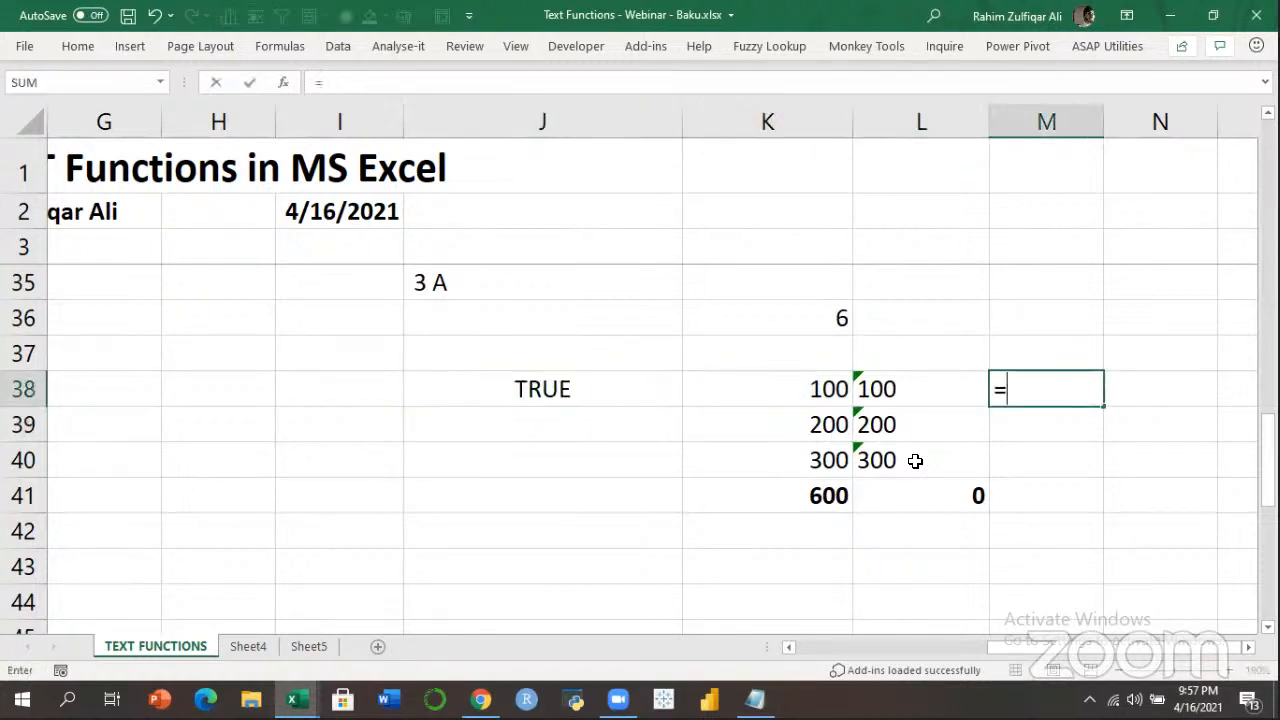
{"action": "type", "text": "ISNUMBER("}
{"action": "key", "text": "Left"}
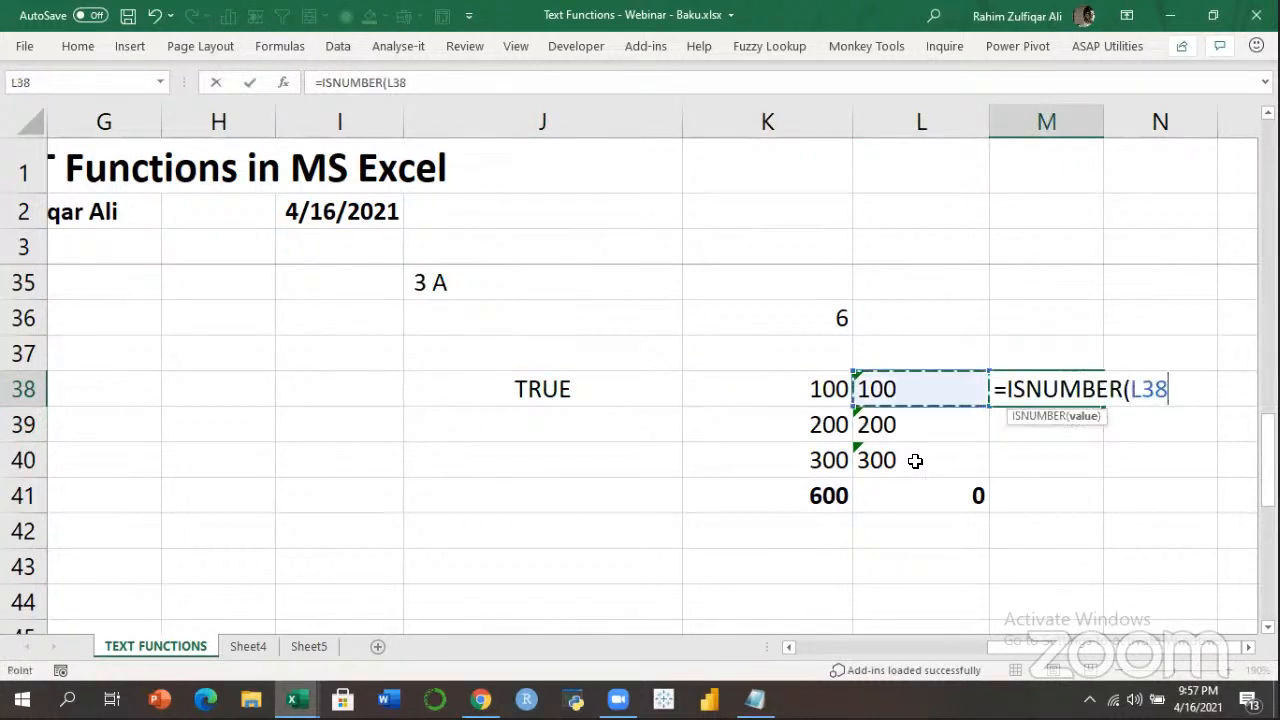
{"action": "type", "text": ")"}
{"action": "key", "text": "Return"}
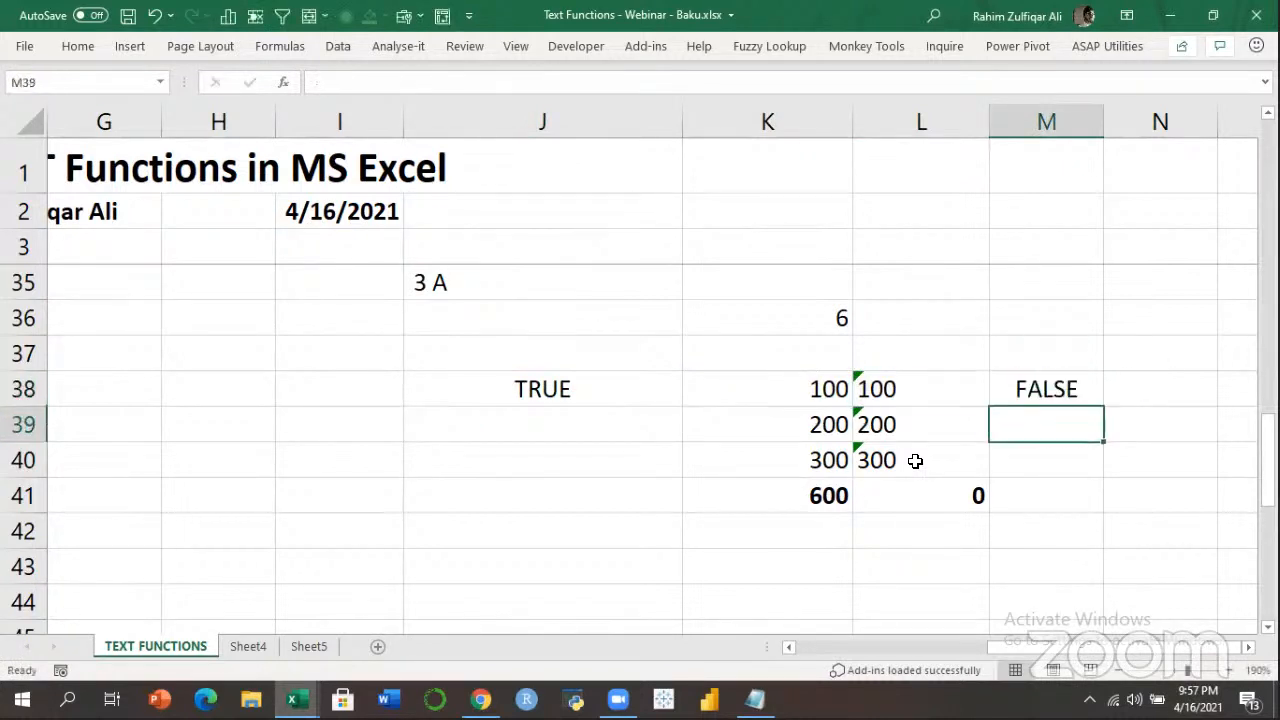
Review M38's ISNUMBER formula and compare the neighbouring cells in rows 38–39.
{"action": "key", "text": "Up"}
{"action": "key", "text": "F2"}
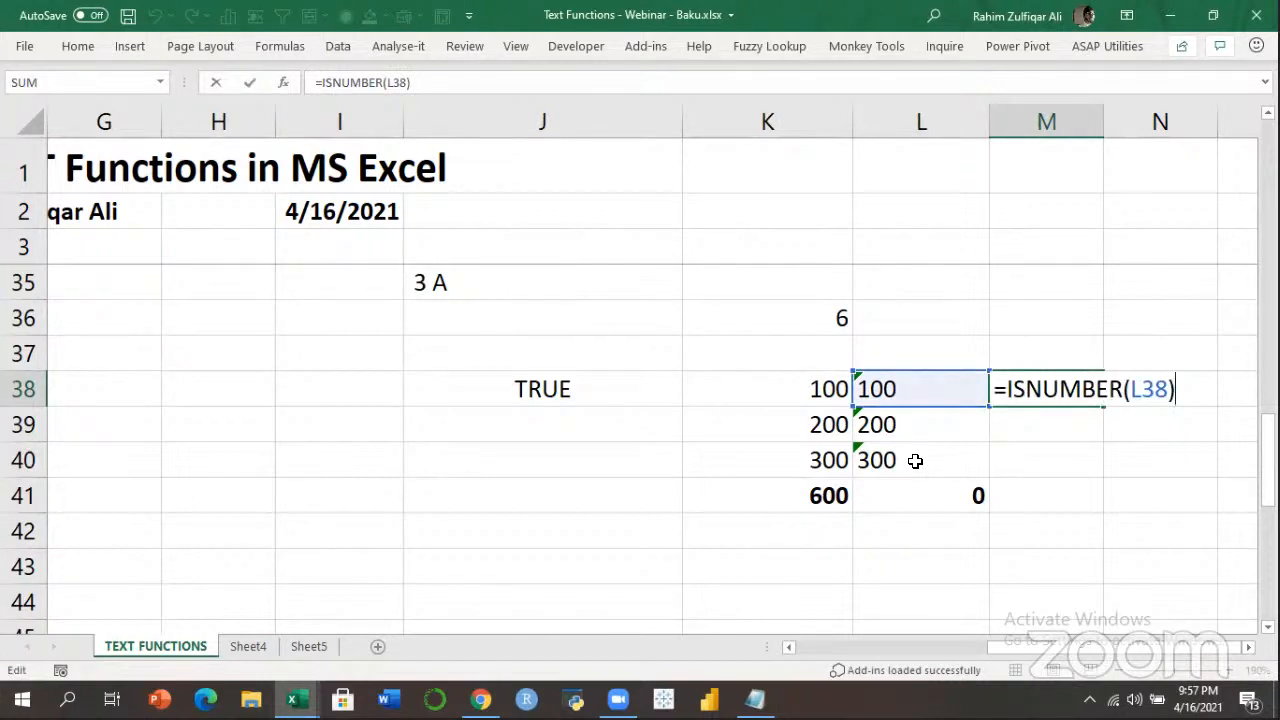
{"action": "key", "text": "ctrl+Return"}
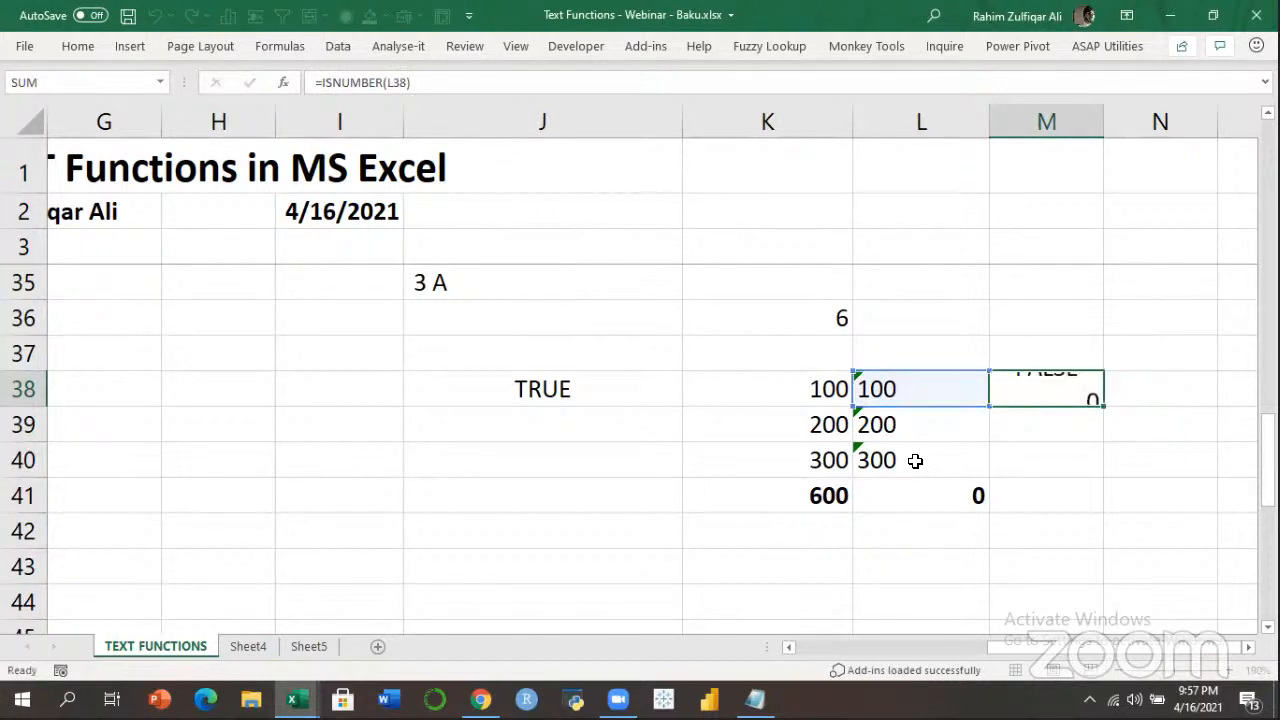
{"action": "key", "text": "F2"}
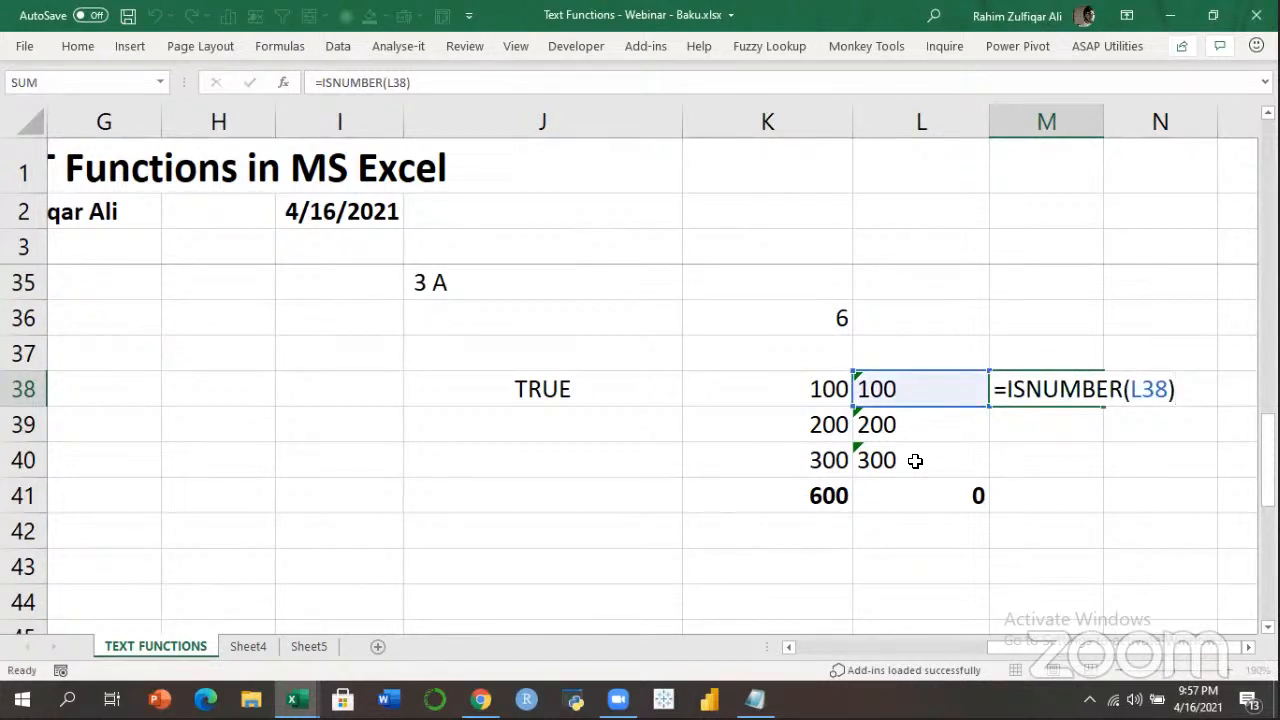
{"action": "key", "text": "ctrl+Return"}
{"action": "key", "text": "F2"}
{"action": "key", "text": "Escape"}
{"action": "key", "text": "Left"}
{"action": "key", "text": "Left"}
{"action": "key", "text": "Left"}
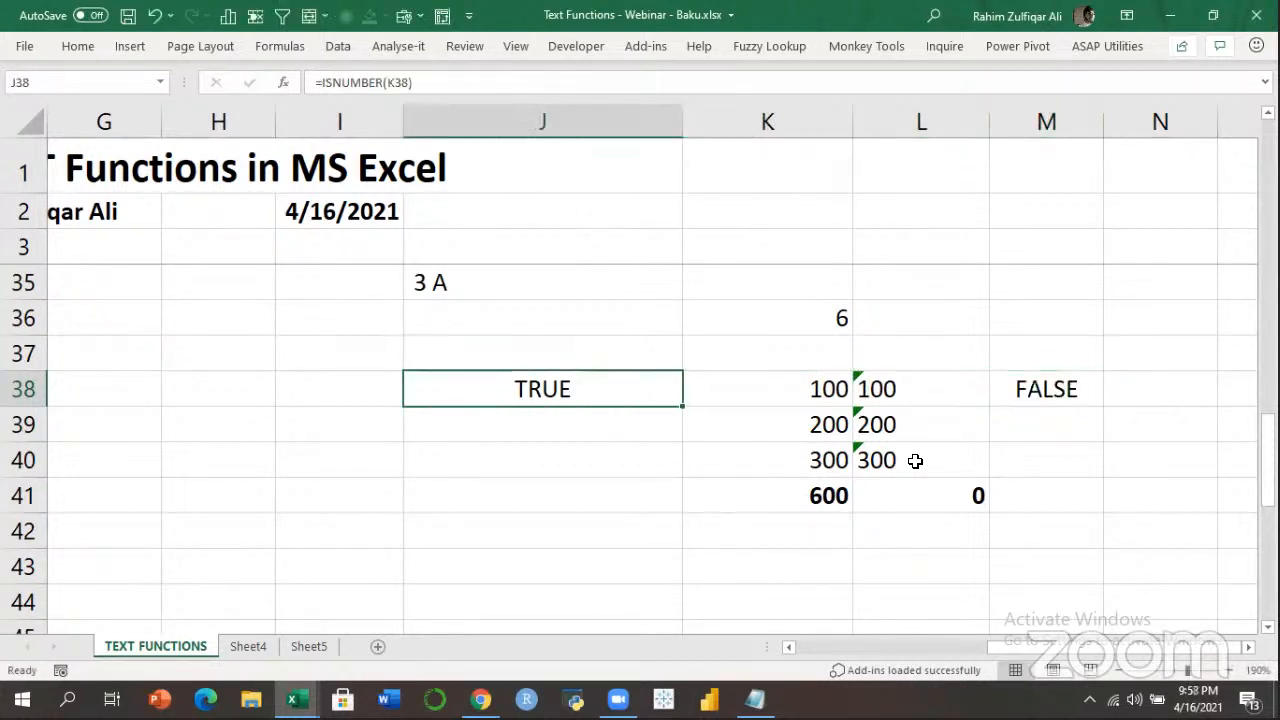
{"action": "key", "text": "Right"}
{"action": "key", "text": "Right"}
{"action": "key", "text": "Right"}
{"action": "key", "text": "Down"}
{"action": "key", "text": "Down"}
{"action": "key", "text": "Down"}
{"action": "key", "text": "Left"}
{"action": "key", "text": "Up"}
{"action": "key", "text": "Up"}
{"action": "key", "text": "Up"}
{"action": "key", "text": "Right"}
Enter =VALUE(L38) in M38 and fill it down to M40.
{"action": "type", "text": "=VSL"}
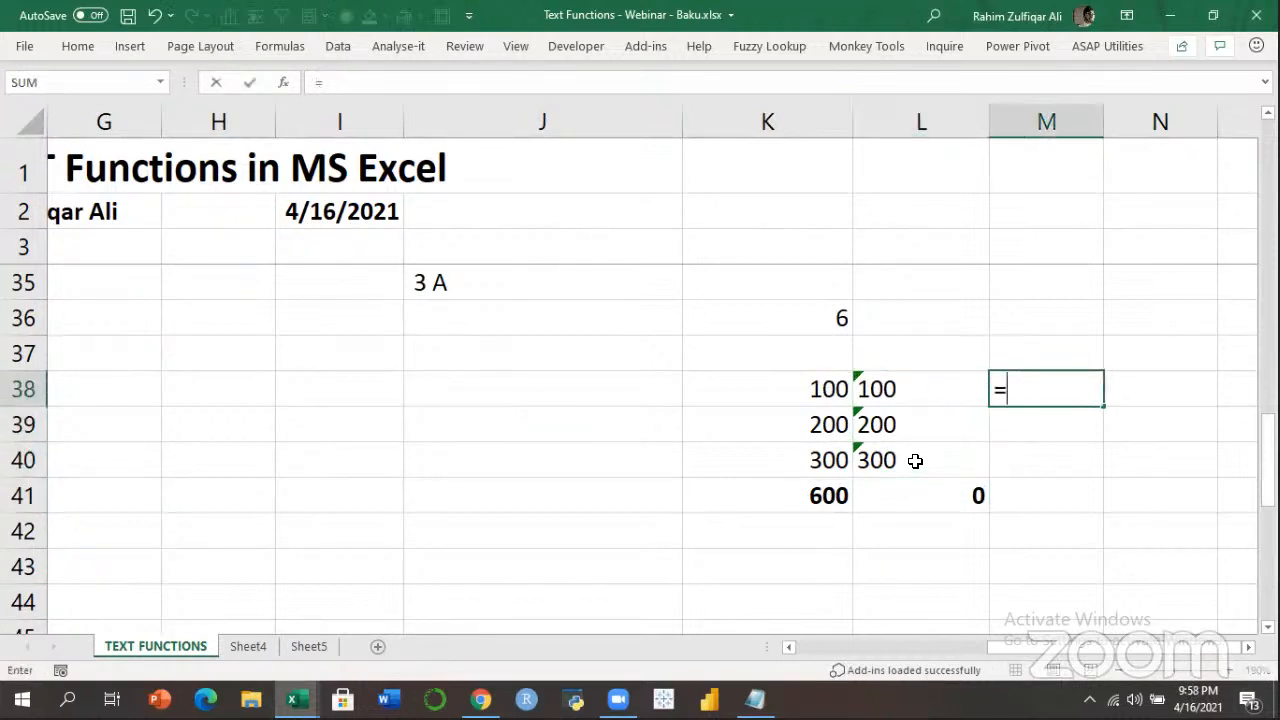
{"action": "key", "text": "BackSpace"}
{"action": "key", "text": "BackSpace"}
{"action": "type", "text": "AL"}
{"action": "key", "text": "Tab"}
{"action": "key", "text": "Left"}
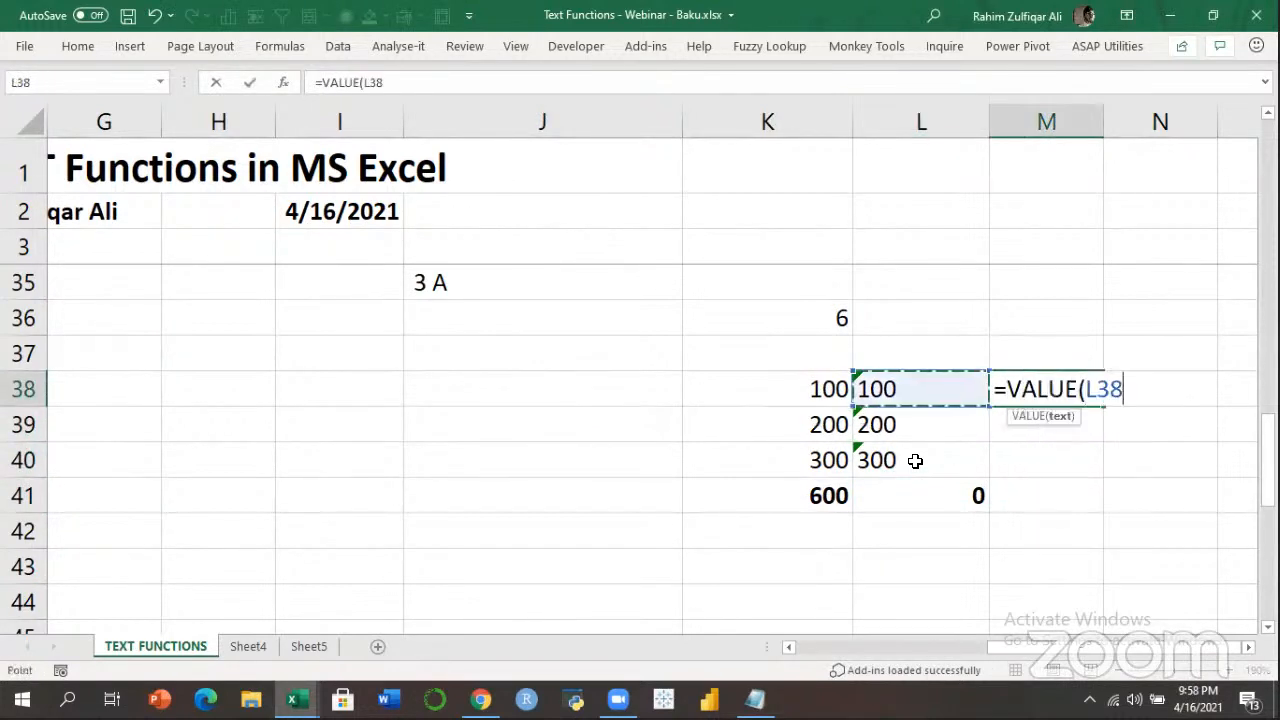
{"action": "type", "text": ")"}
{"action": "key", "text": "ctrl+Return"}
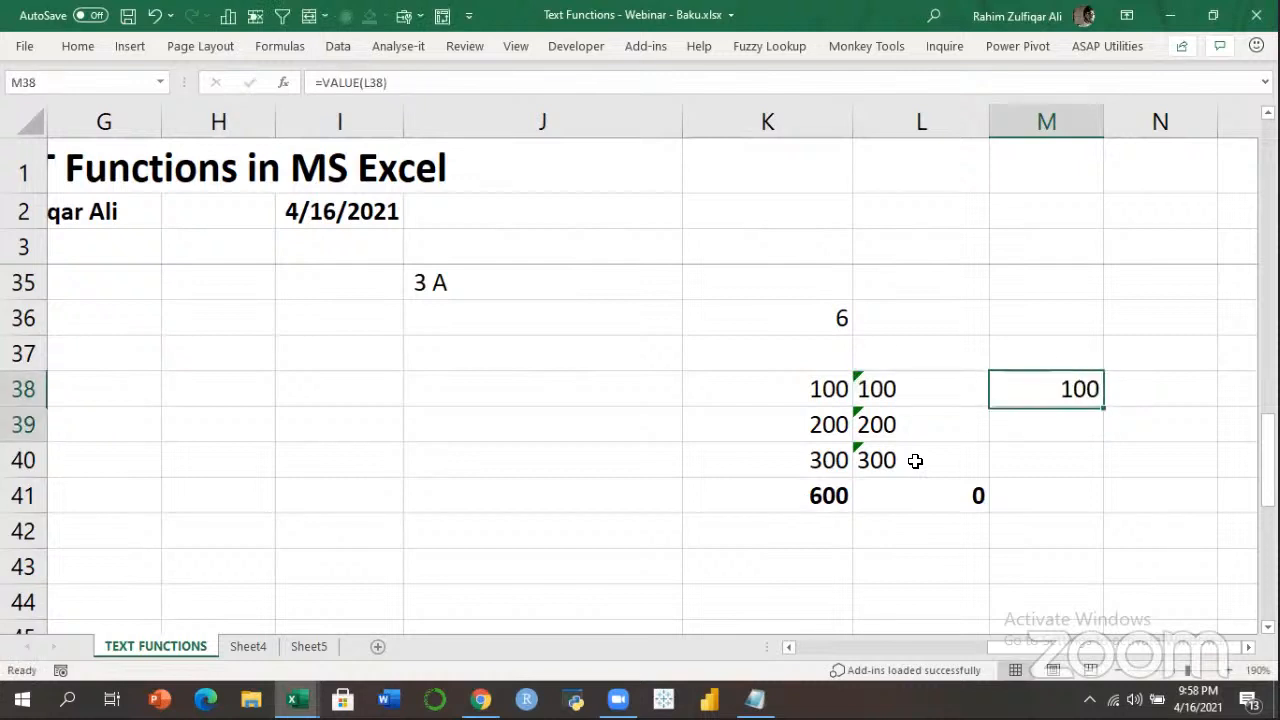
{"action": "key", "text": "shift+Down"}
{"action": "key", "text": "shift+Down"}
{"action": "key", "text": "ctrl+d"}
AutoSum M38:M40 into a bold 600 total in M41.
{"action": "key", "text": "Left"}
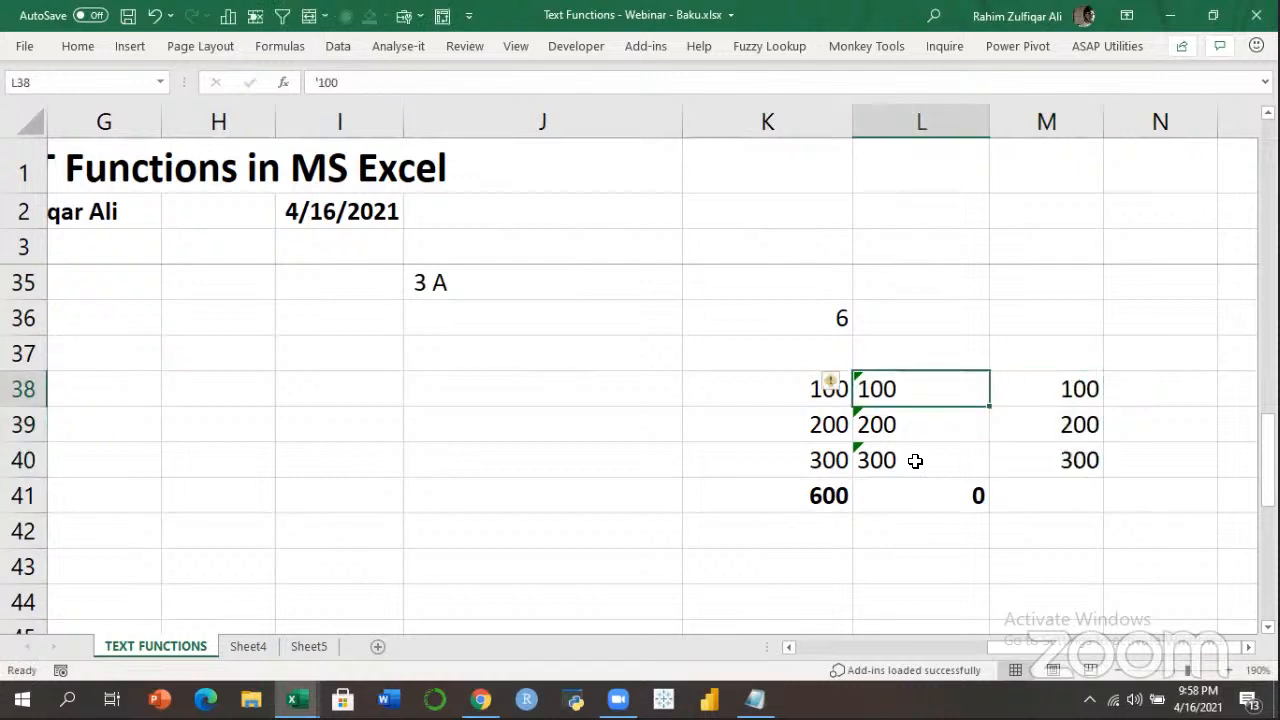
{"action": "key", "text": "shift+Down"}
{"action": "key", "text": "shift+Down"}
{"action": "key", "text": "Right"}
{"action": "key", "text": "shift+Down"}
{"action": "key", "text": "shift+Down"}
{"action": "key", "text": "Down"}
{"action": "key", "text": "Down"}
{"action": "key", "text": "Down"}
{"action": "key", "text": "alt+equal"}
{"action": "key", "text": "Return"}
{"action": "key", "text": "Up"}
{"action": "key", "text": "ctrl+b"}
Review the SUM formula in M41 and the VALUE formula in M38.
{"action": "key", "text": "F2"}
{"action": "key", "text": "Escape"}
{"action": "key", "text": "Up"}
{"action": "key", "text": "Up"}
{"action": "key", "text": "Up"}
{"action": "key", "text": "F2"}
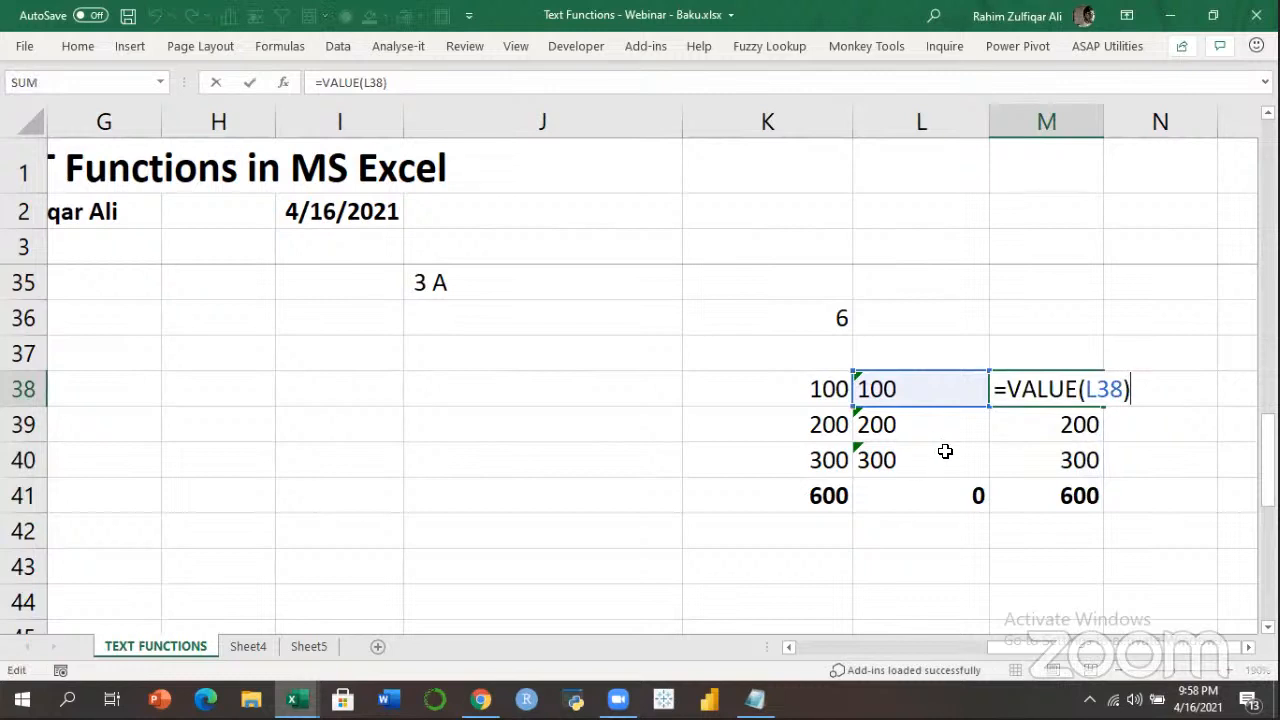
{"action": "key", "text": "Escape"}
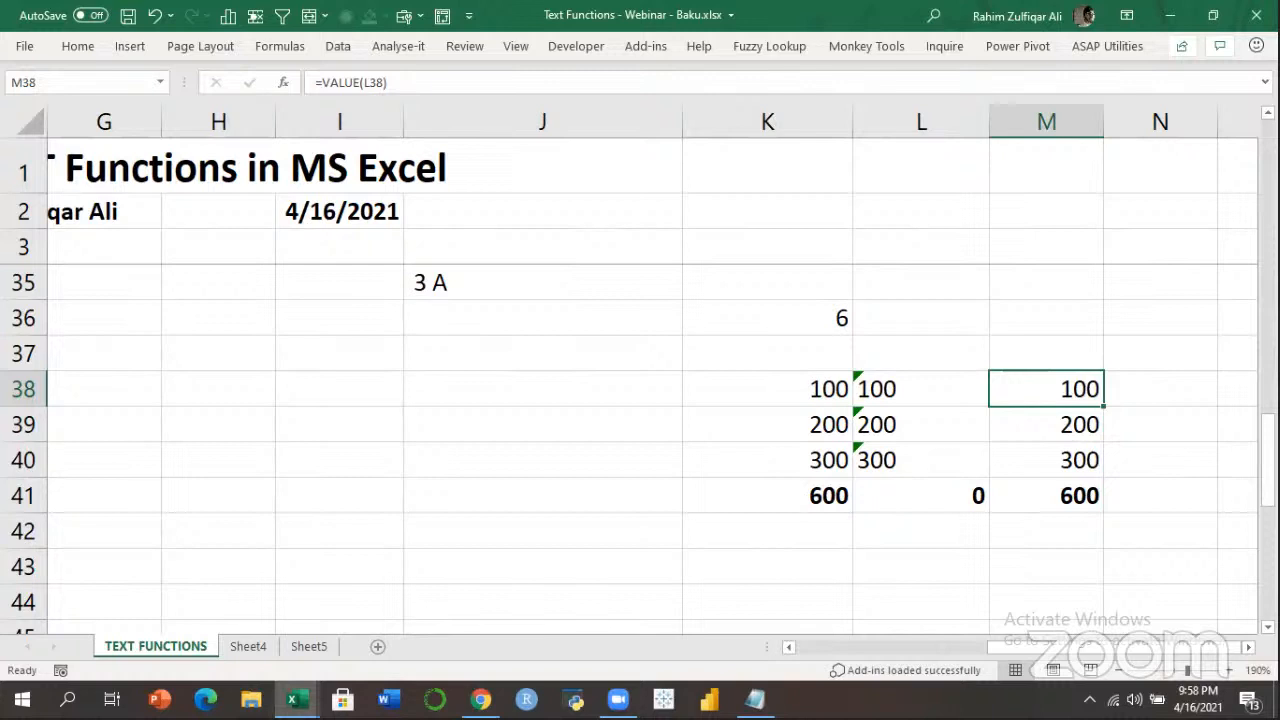
Check the M41 total, then move back to the Transformation heading in F27.
{"action": "key", "text": "ctrl+Home"}
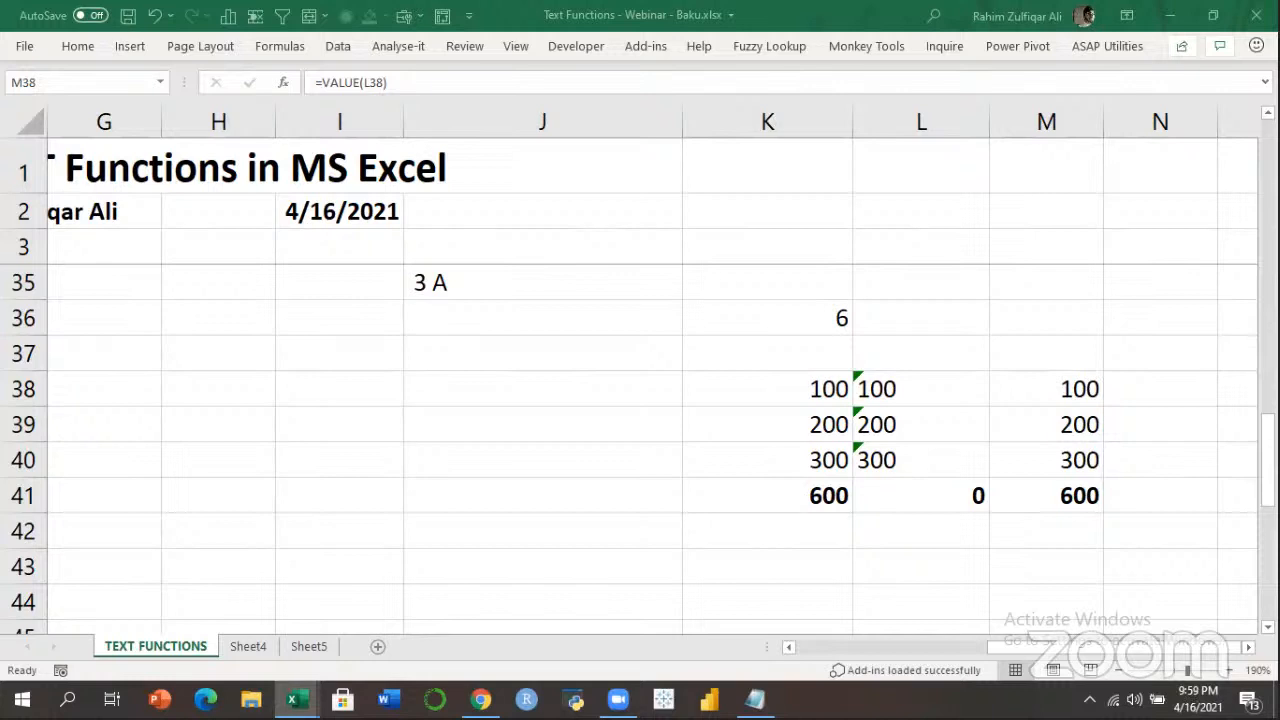
{"action": "left_click", "coordinate": [1043, 489]}
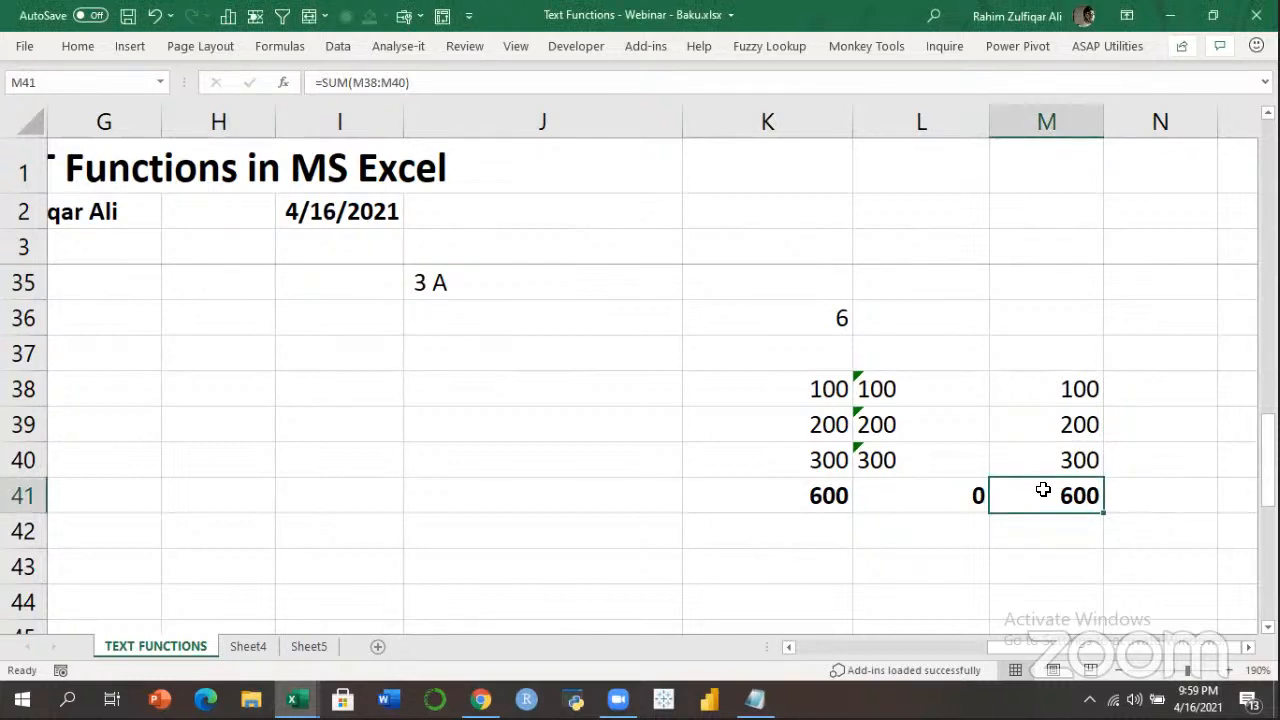
{"action": "key", "text": "Up"}
{"action": "key", "text": "Up"}
{"action": "key", "text": "Up"}
{"action": "key", "text": "Left"}
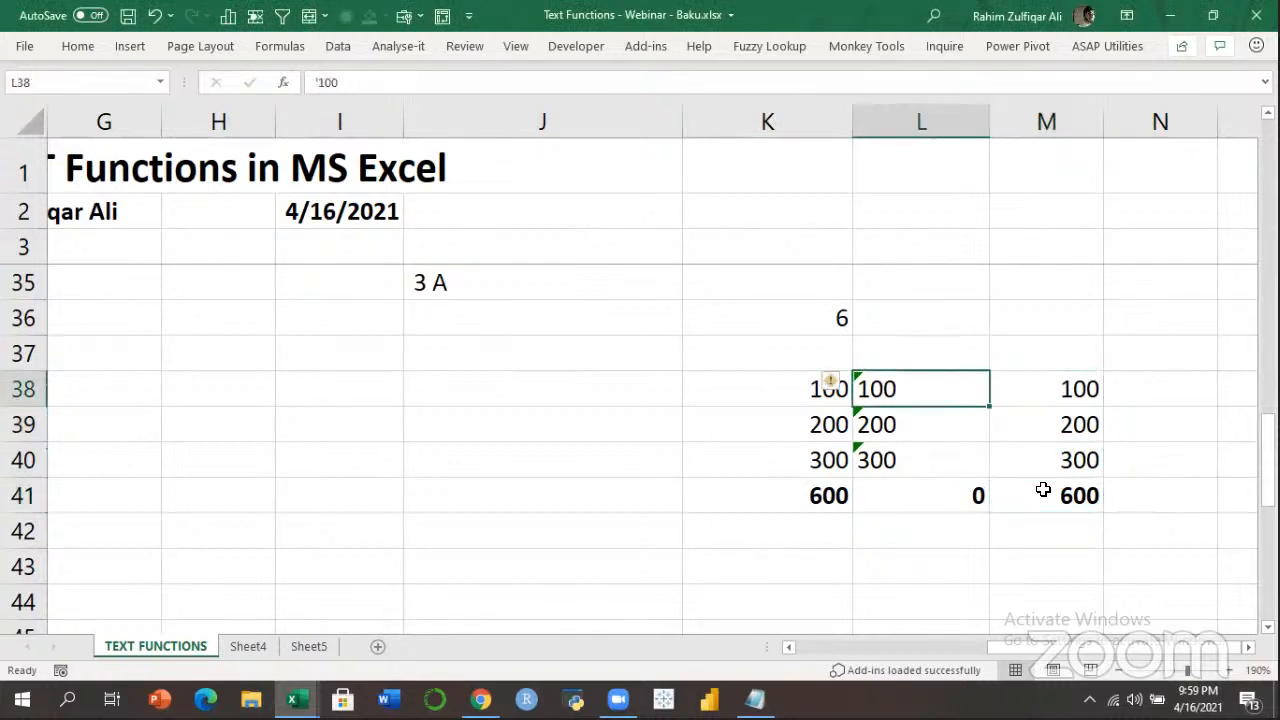
{"action": "key", "text": "Down"}
{"action": "key", "text": "Right"}
{"action": "key", "text": "Left"}
{"action": "key", "text": "Left"}
{"action": "key", "text": "Left"}
{"action": "key", "text": "Left"}
{"action": "key", "text": "Left"}
{"action": "key", "text": "Left"}
{"action": "key", "text": "Left"}
{"action": "key", "text": "Left"}
{"action": "key", "text": "Left"}
{"action": "key", "text": "Left"}
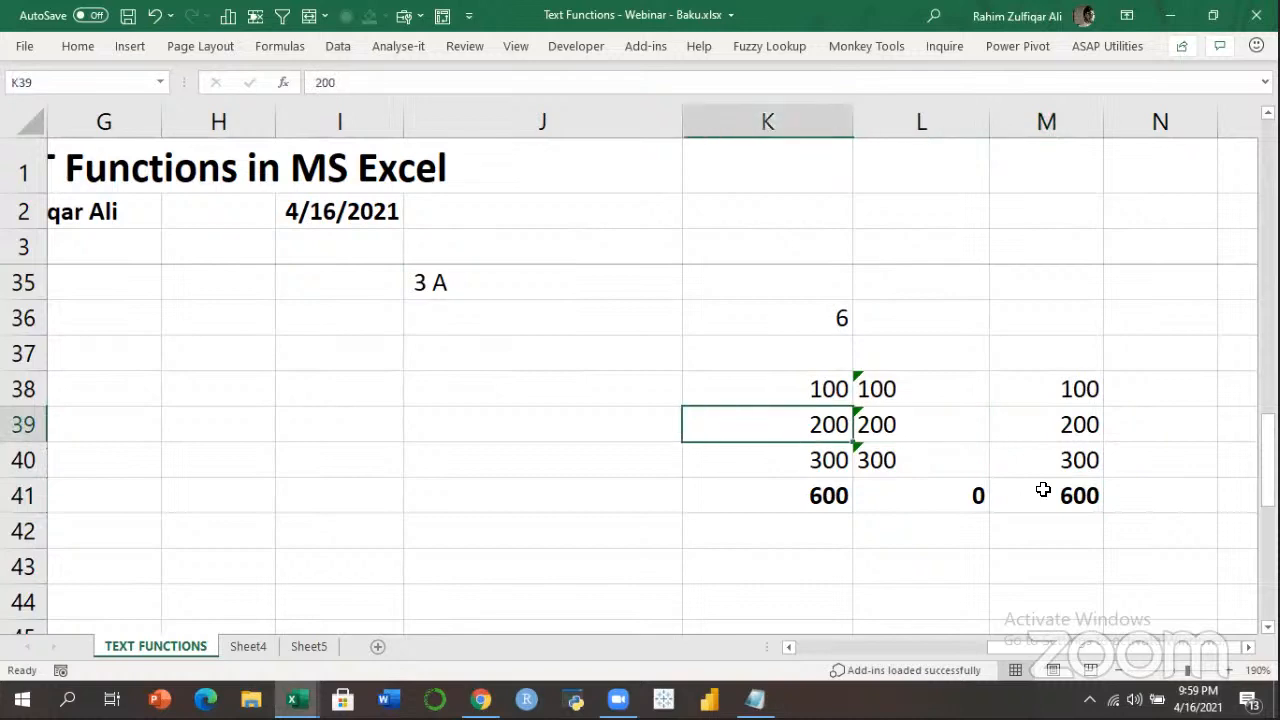
{"action": "key", "text": "Left"}
{"action": "key", "text": "Left"}
{"action": "key", "text": "Right"}
{"action": "key", "text": "Right"}
{"action": "key", "text": "Right"}
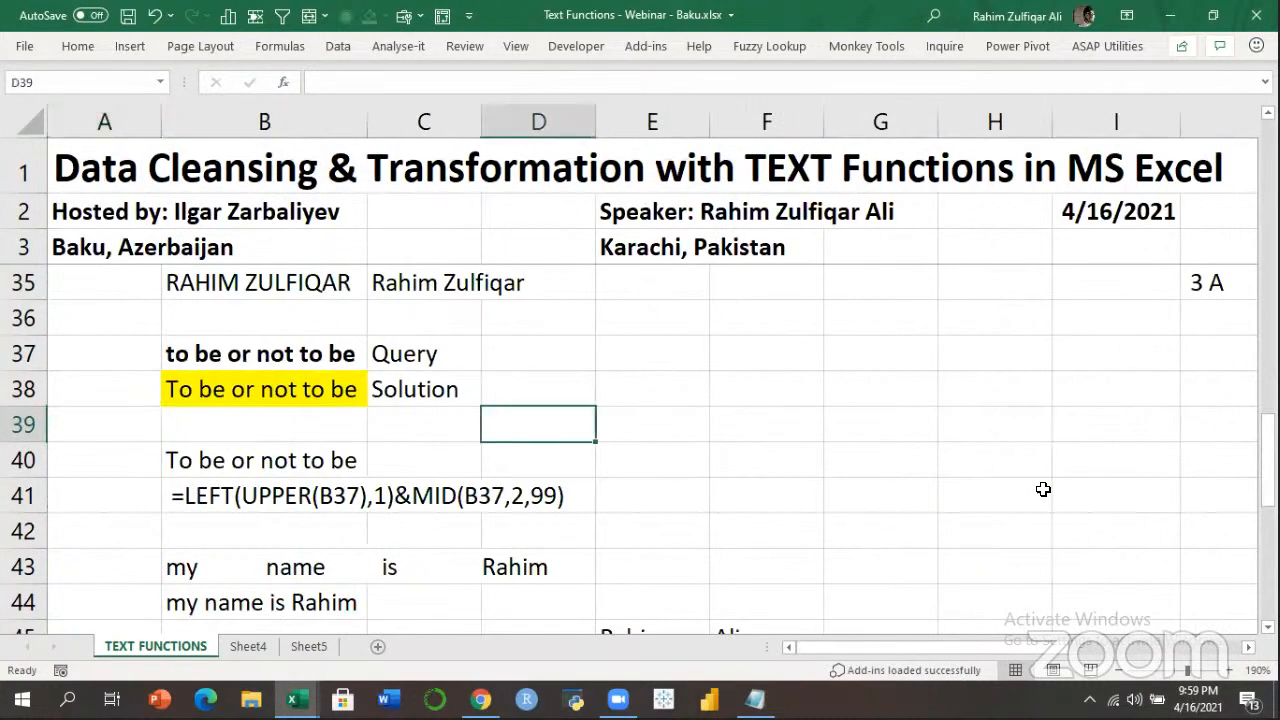
{"action": "key", "text": "Down"}
{"action": "key", "text": "Down"}
{"action": "key", "text": "Down"}
{"action": "key", "text": "Down"}
{"action": "key", "text": "Down"}
{"action": "key", "text": "Down"}
{"action": "key", "text": "Down"}
{"action": "key", "text": "Down"}
{"action": "key", "text": "Down"}
{"action": "key", "text": "Down"}
{"action": "key", "text": "Down"}
{"action": "key", "text": "Down"}
{"action": "key", "text": "Down"}
{"action": "key", "text": "Down"}
{"action": "key", "text": "Right"}
{"action": "key", "text": "Right"}
{"action": "key", "text": "Down"}
{"action": "key", "text": "Down"}
{"action": "key", "text": "Down"}
{"action": "key", "text": "Down"}
{"action": "key", "text": "Right"}
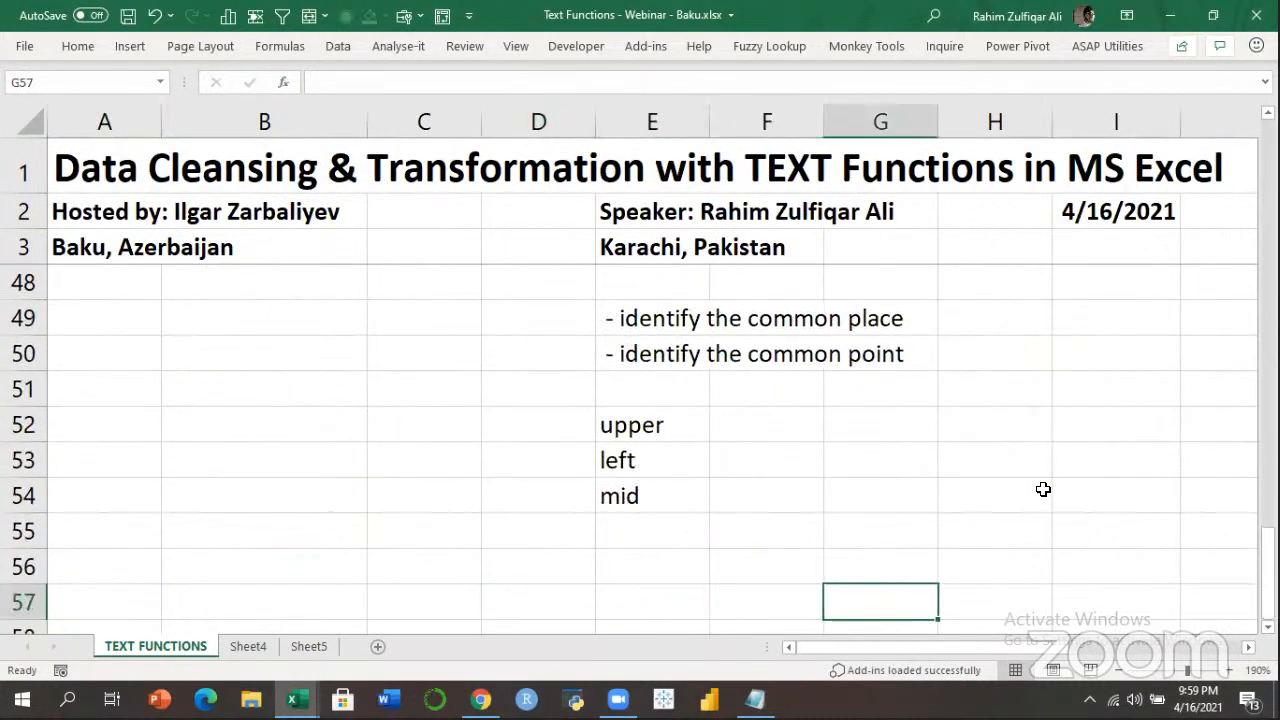
{"action": "key", "text": "Up"}
{"action": "key", "text": "Up"}
{"action": "key", "text": "Up"}
{"action": "key", "text": "Up"}
{"action": "key", "text": "Up"}
{"action": "key", "text": "Up"}
{"action": "key", "text": "Up"}
{"action": "key", "text": "Up"}
{"action": "key", "text": "Up"}
{"action": "key", "text": "Up"}
{"action": "key", "text": "Up"}
{"action": "key", "text": "Up"}
{"action": "key", "text": "Up"}
{"action": "key", "text": "Up"}
{"action": "key", "text": "Up"}
{"action": "key", "text": "Up"}
{"action": "key", "text": "Up"}
{"action": "key", "text": "Up"}
{"action": "key", "text": "Up"}
{"action": "key", "text": "Up"}
{"action": "key", "text": "Up"}
{"action": "key", "text": "Up"}
{"action": "key", "text": "Up"}
{"action": "key", "text": "Up"}
{"action": "key", "text": "Up"}
{"action": "key", "text": "Up"}
{"action": "key", "text": "Up"}
{"action": "key", "text": "Up"}
{"action": "key", "text": "Up"}
{"action": "key", "text": "Up"}
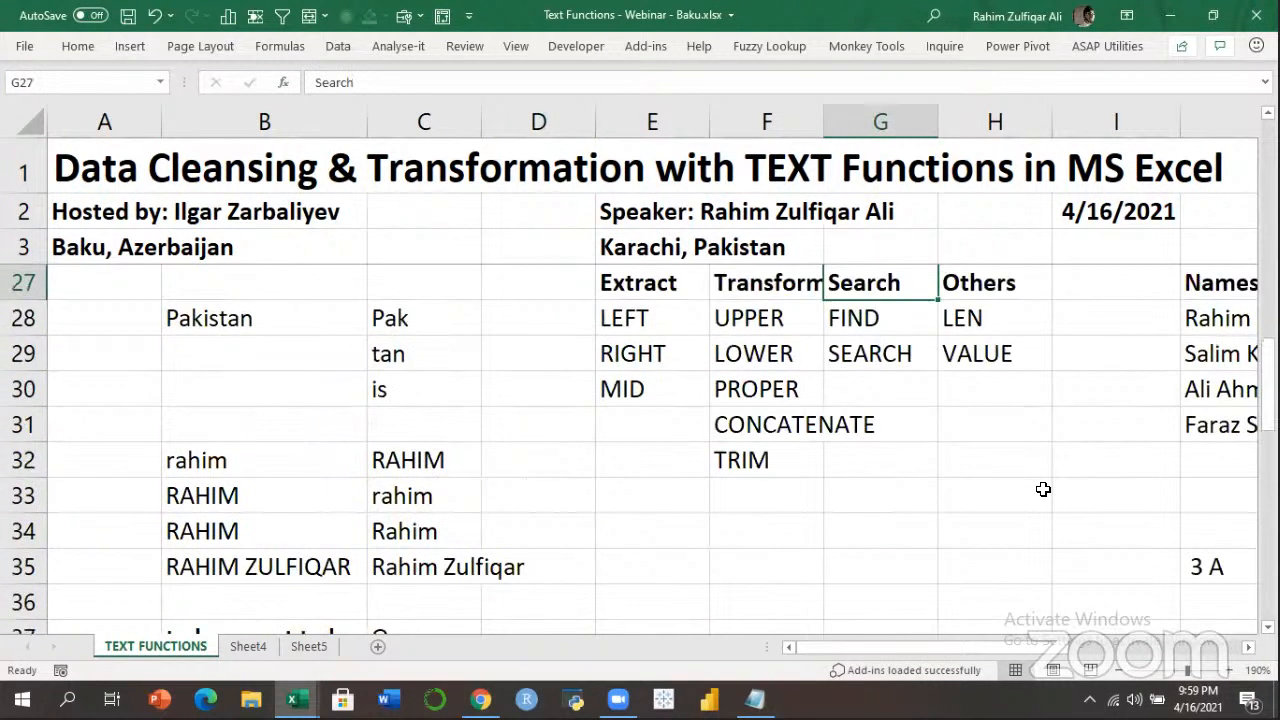
{"action": "key", "text": "Right"}
{"action": "key", "text": "Up"}
{"action": "key", "text": "Up"}
{"action": "key", "text": "Left"}
{"action": "key", "text": "Left"}
{"action": "key", "text": "Down"}
{"action": "key", "text": "Down"}
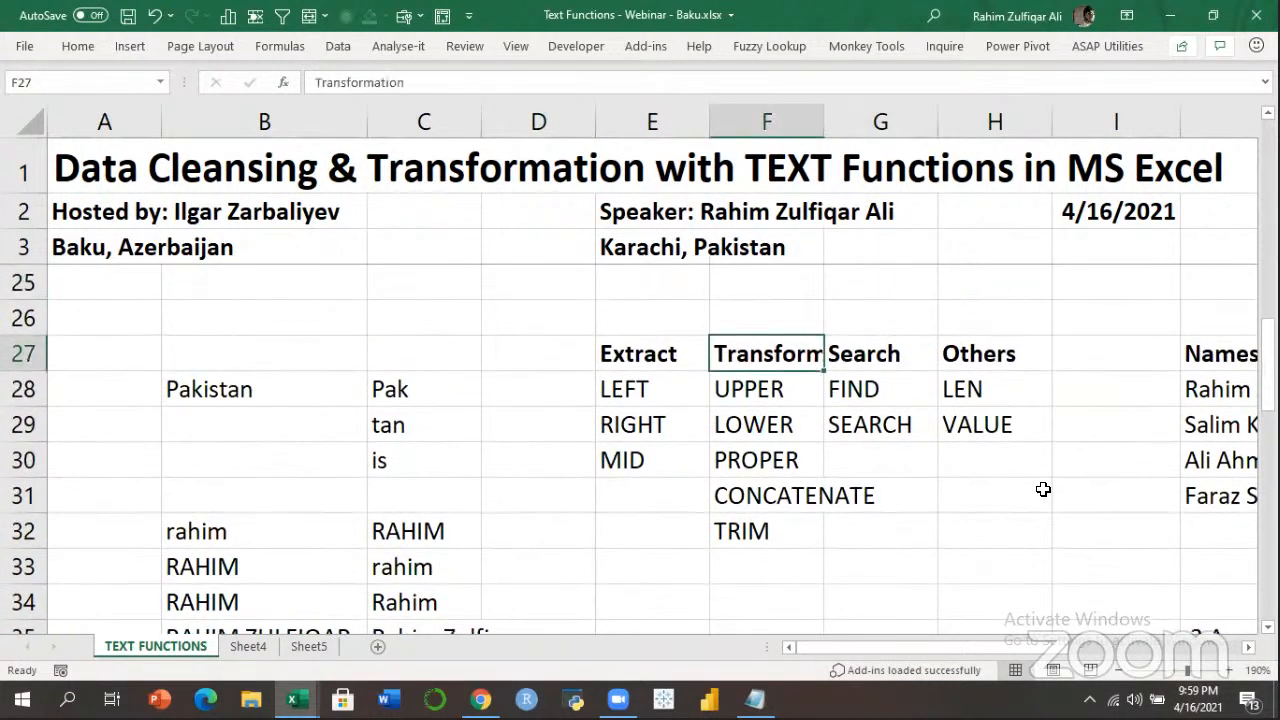
Autofit column F to the Transformation heading and select the function list E28:H32.
{"action": "double_click", "coordinate": [823, 122]}
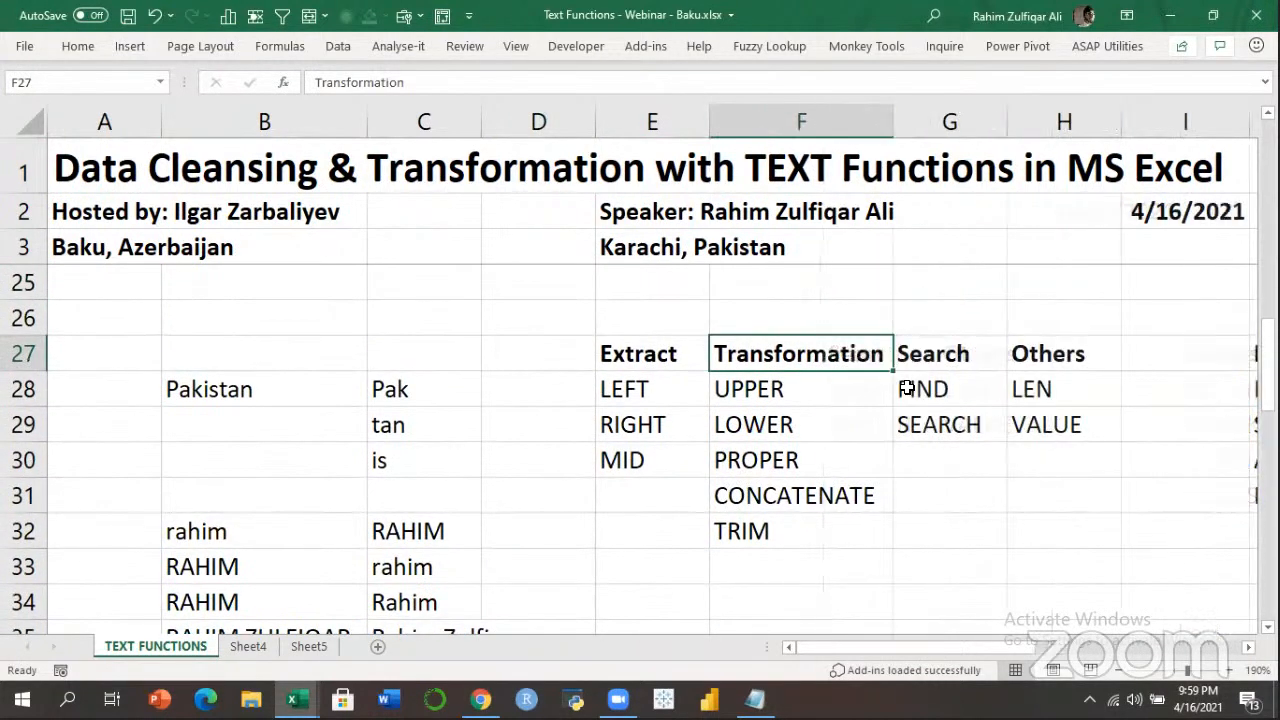
{"action": "key", "text": "Down"}
{"action": "key", "text": "Down"}
{"action": "key", "text": "Up"}
{"action": "key", "text": "Left"}
{"action": "left_click_drag", "start_coordinate": [789, 468], "coordinate": [1047, 531]}
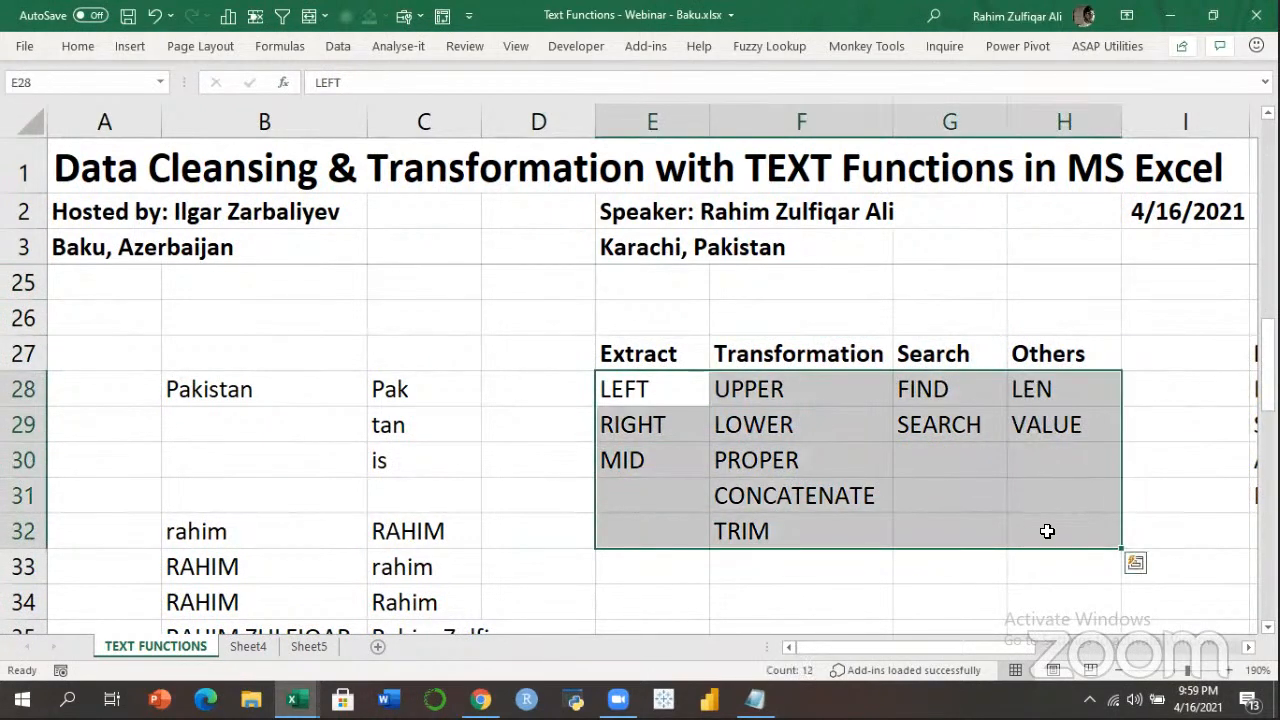
{"action": "left_click", "coordinate": [866, 533]}
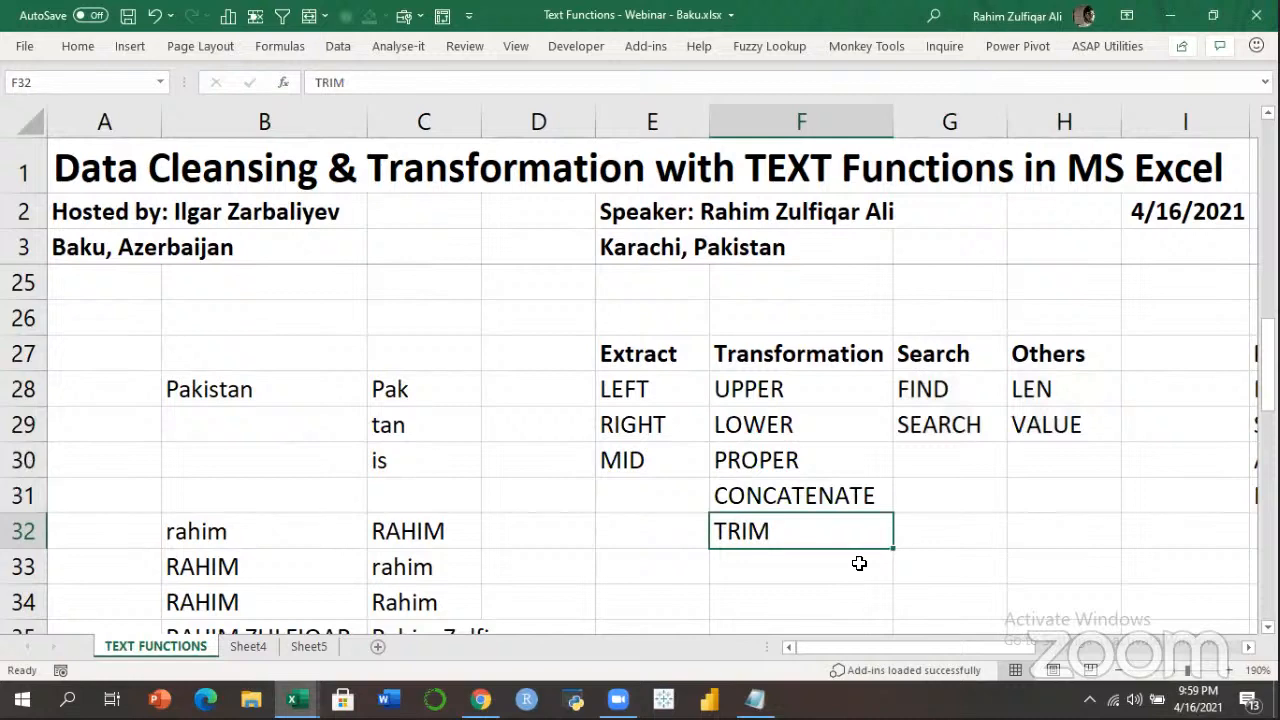
{"action": "left_click", "coordinate": [859, 563]}
Move right and select empty cell O27 beside the Names table.
{"action": "left_click_drag", "start_coordinate": [994, 646], "coordinate": [966, 649]}
{"action": "left_click", "coordinate": [1248, 647]}
{"action": "left_click", "coordinate": [922, 353]}
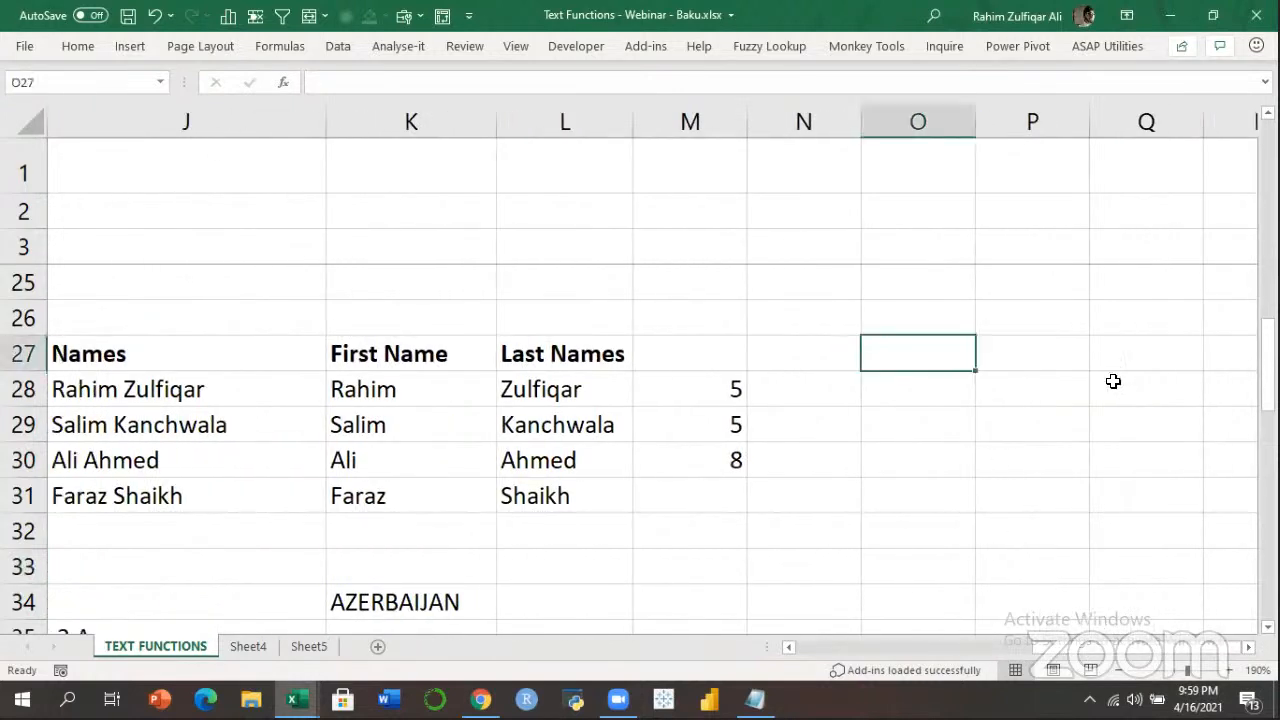
Enter bold SUBSTITUTE and REPLACE labels in O27:O28 and autofit column O.
{"action": "type", "text": "SU"}
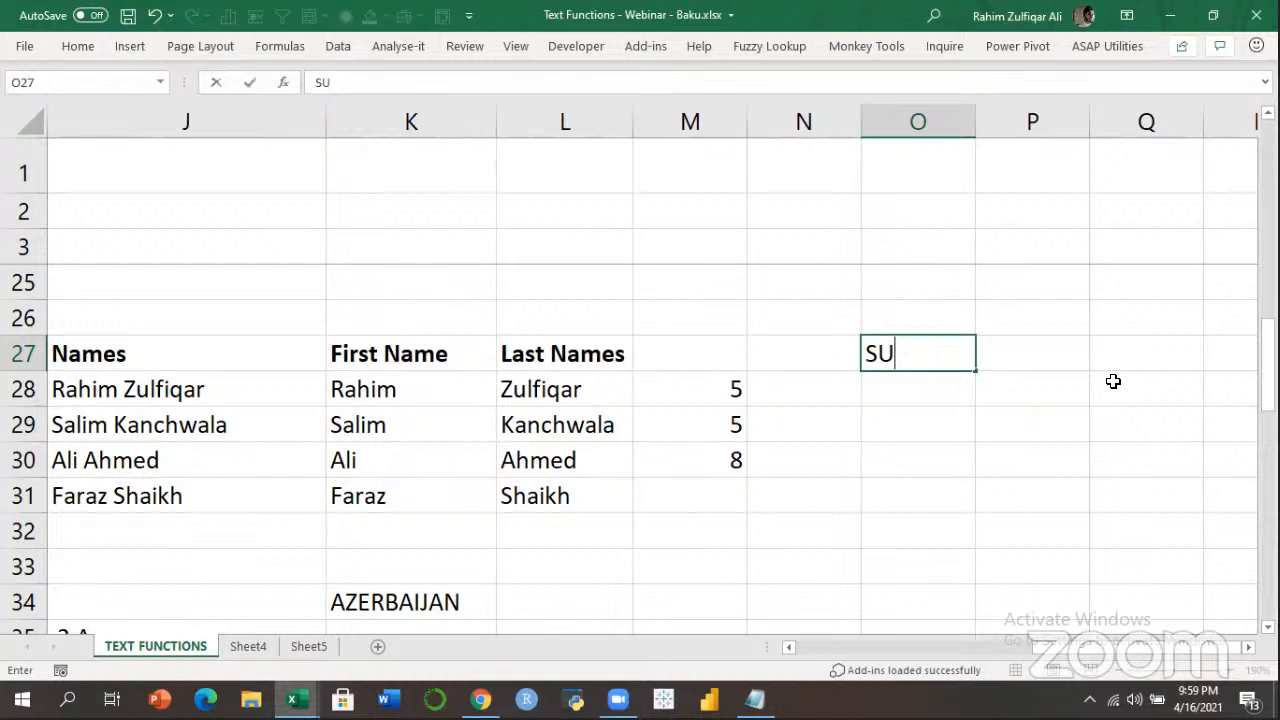
{"action": "type", "text": "BSTITUTE"}
{"action": "key", "text": "Return"}
{"action": "key", "text": "Up"}
{"action": "key", "text": "ctrl+b"}
{"action": "key", "text": "Down"}
{"action": "type", "text": "REPLACE"}
{"action": "key", "text": "Return"}
{"action": "key", "text": "Up"}
{"action": "key", "text": "ctrl+b"}
{"action": "key", "text": "Right"}
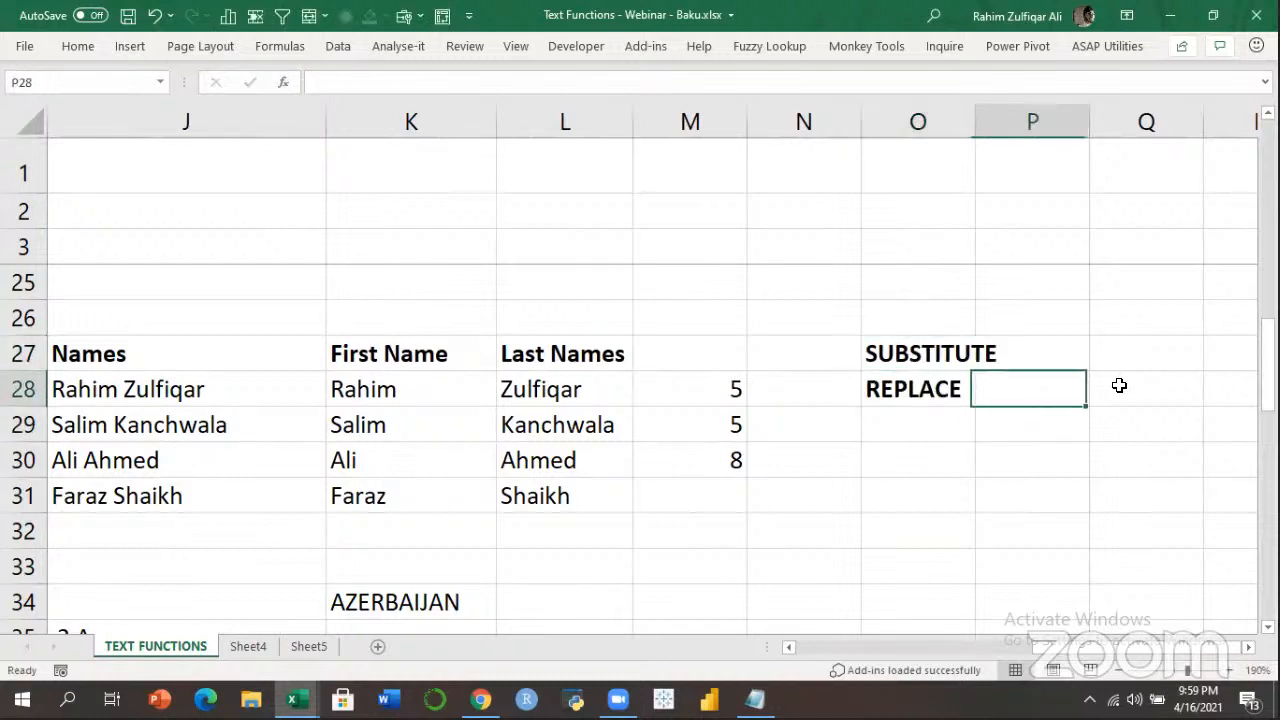
{"action": "key", "text": "Up"}
{"action": "key", "text": "Left"}
{"action": "double_click", "coordinate": [974, 125]}
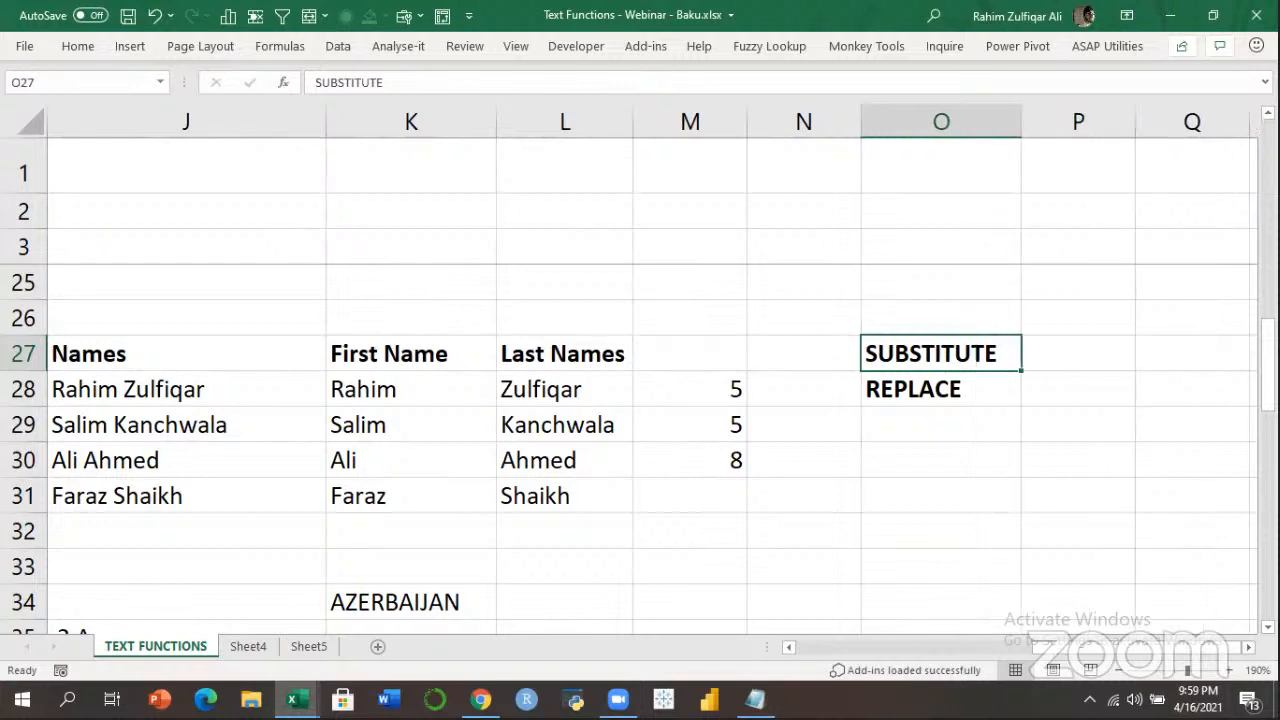
Enter Pakistan in P27 and fill it down to P28, without bold.
{"action": "scroll", "coordinate": [600, 397], "scroll_direction": "right", "scroll_amount": 3}
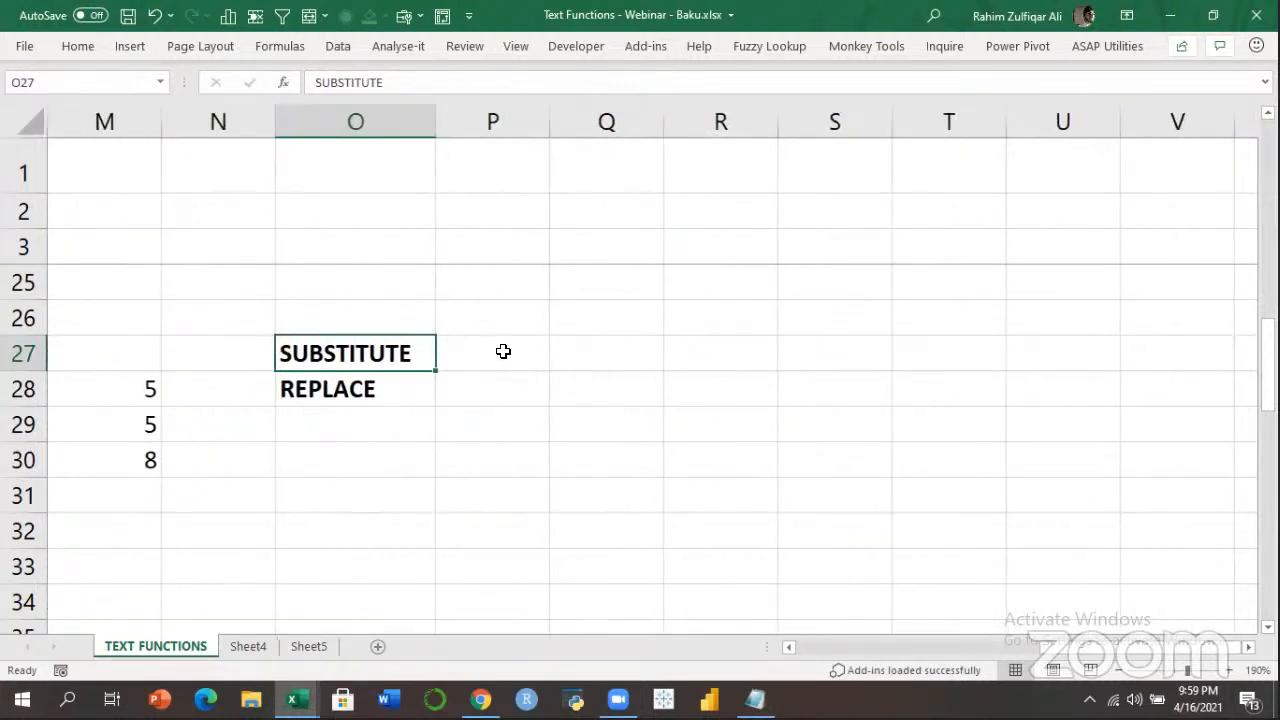
{"action": "left_click", "coordinate": [503, 351]}
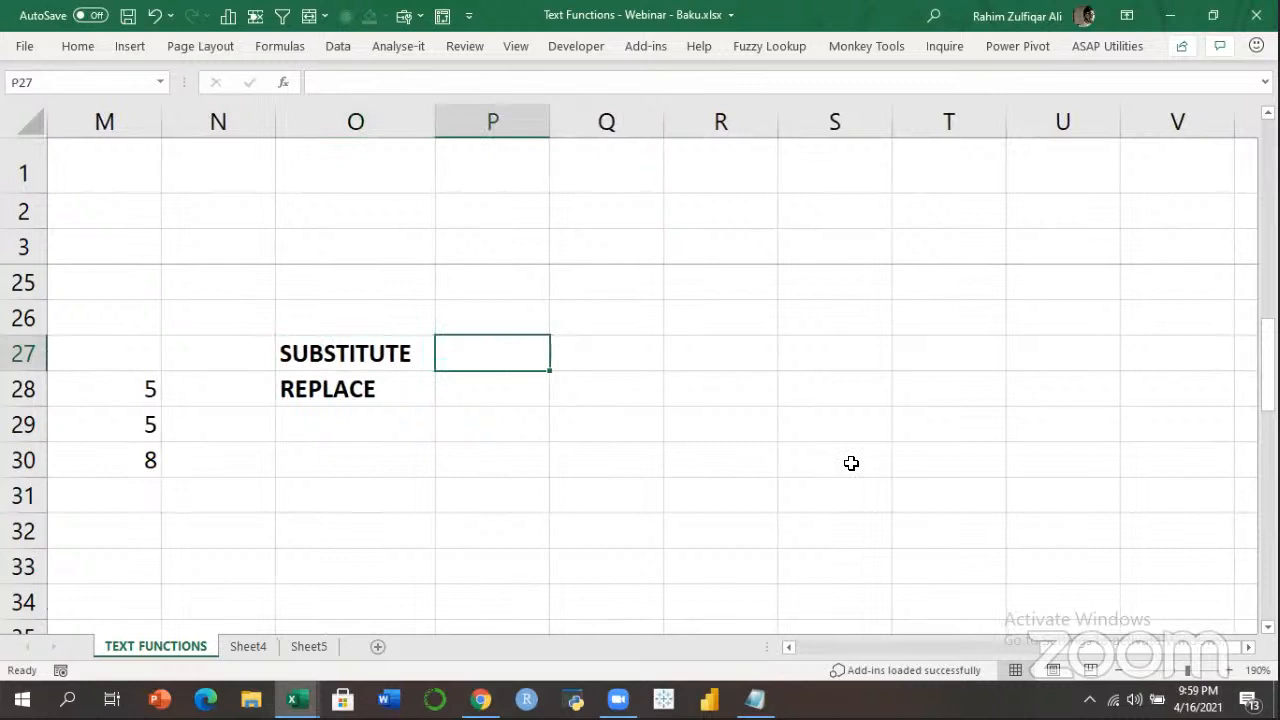
{"action": "key", "text": "Left"}
{"action": "key", "text": "Down"}
{"action": "key", "text": "Up"}
{"action": "key", "text": "Right"}
{"action": "type", "text": "Pakistan"}
{"action": "key", "text": "Return"}
{"action": "type", "text": "p"}
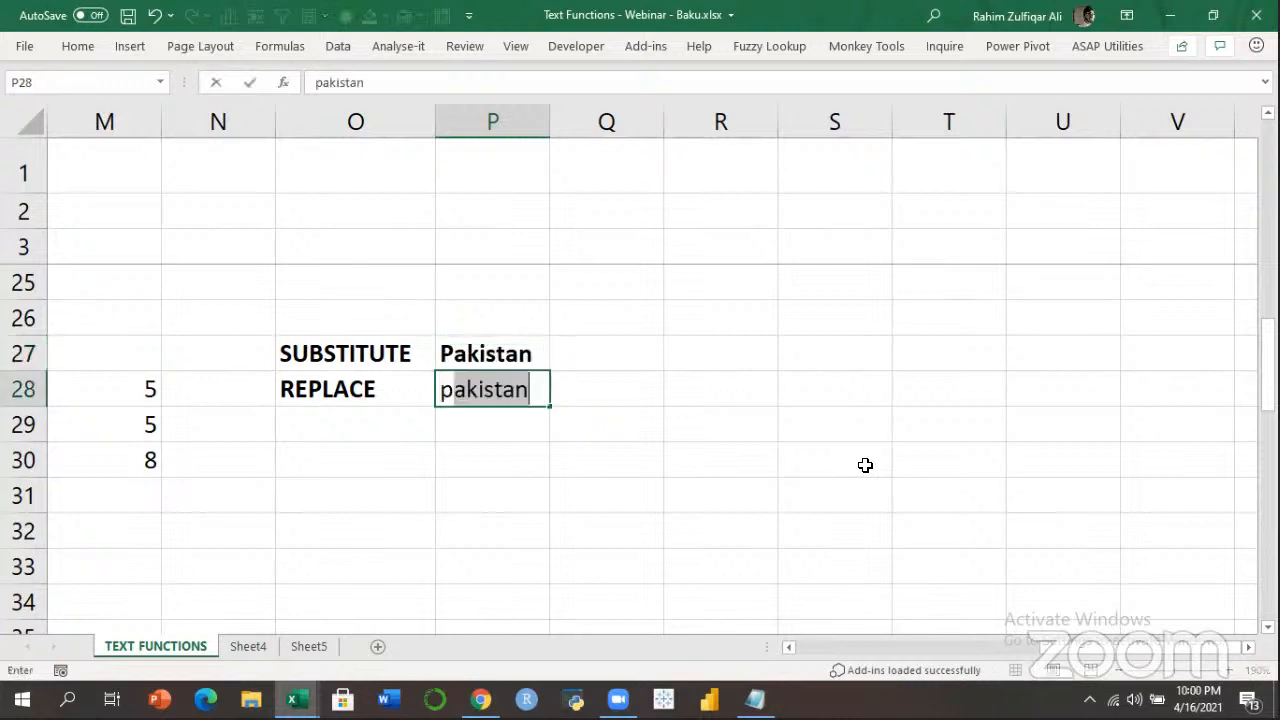
{"action": "key", "text": "BackSpace"}
{"action": "key", "text": "BackSpace"}
{"action": "key", "text": "shift+Up"}
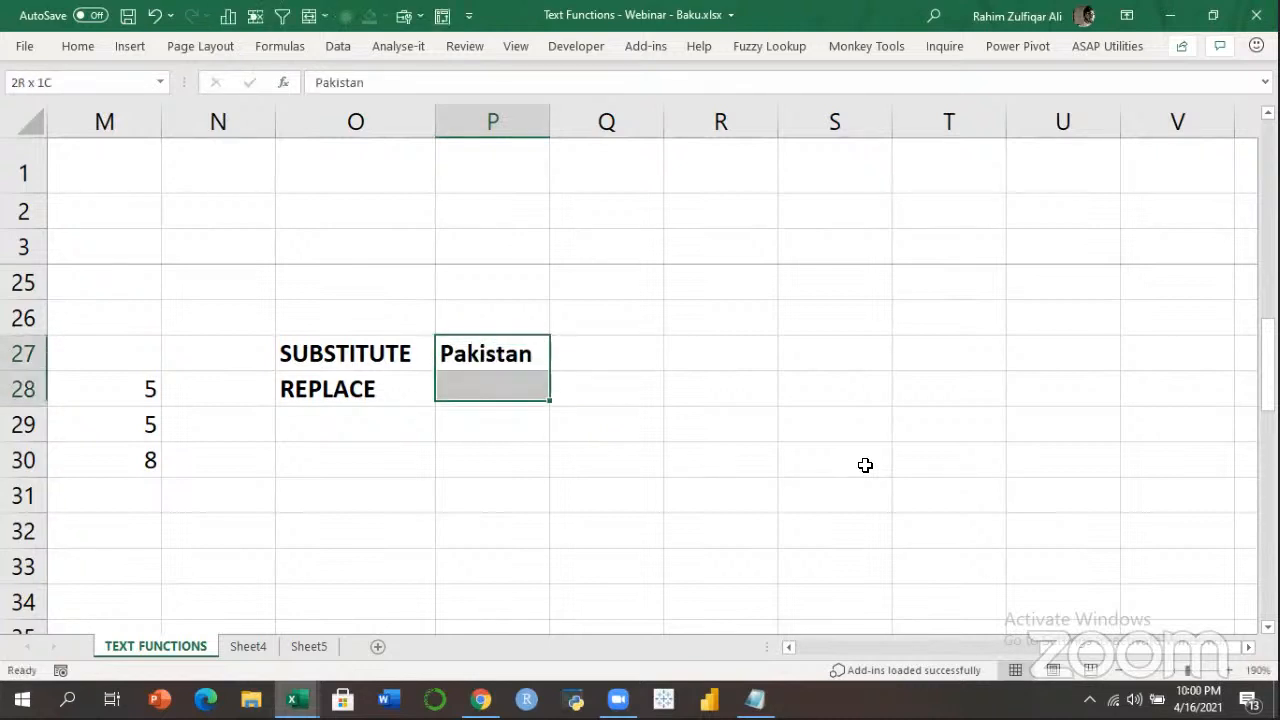
{"action": "key", "text": "ctrl+d"}
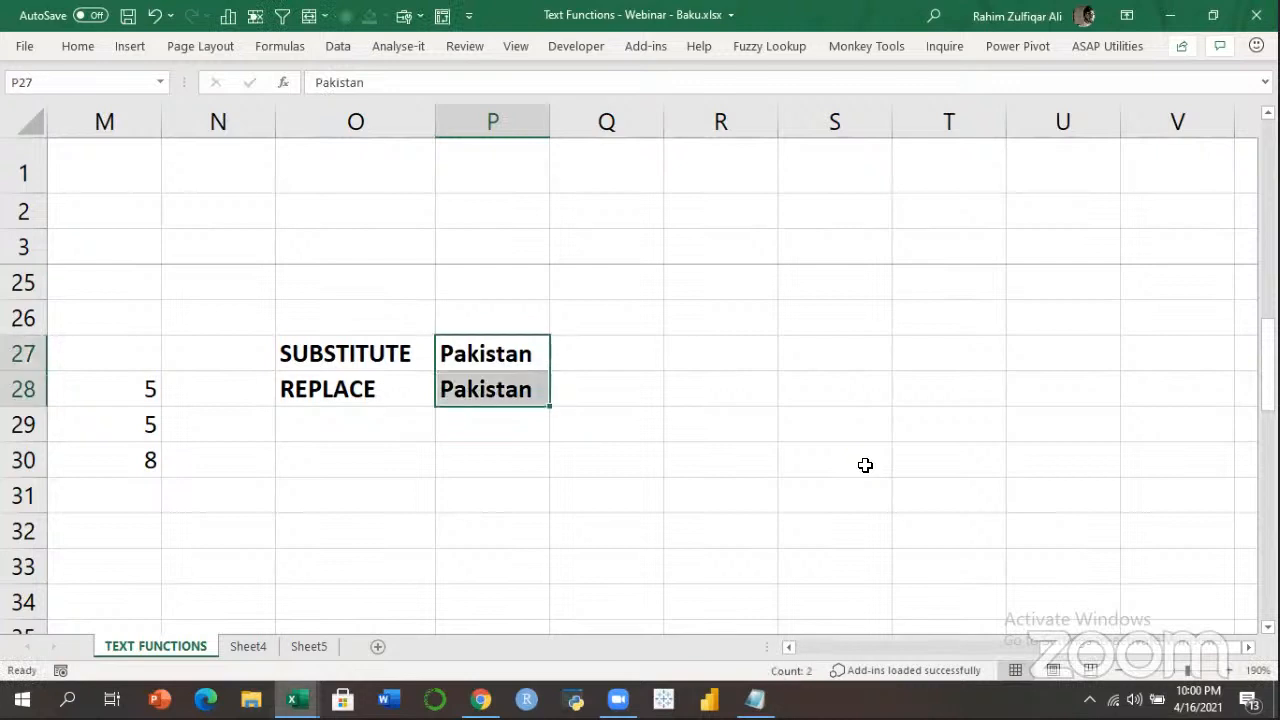
{"action": "key", "text": "ctrl+b"}
Add Word and Convert headings in P26:Q26.
{"action": "key", "text": "Right"}
{"action": "key", "text": "Up"}
{"action": "key", "text": "Left"}
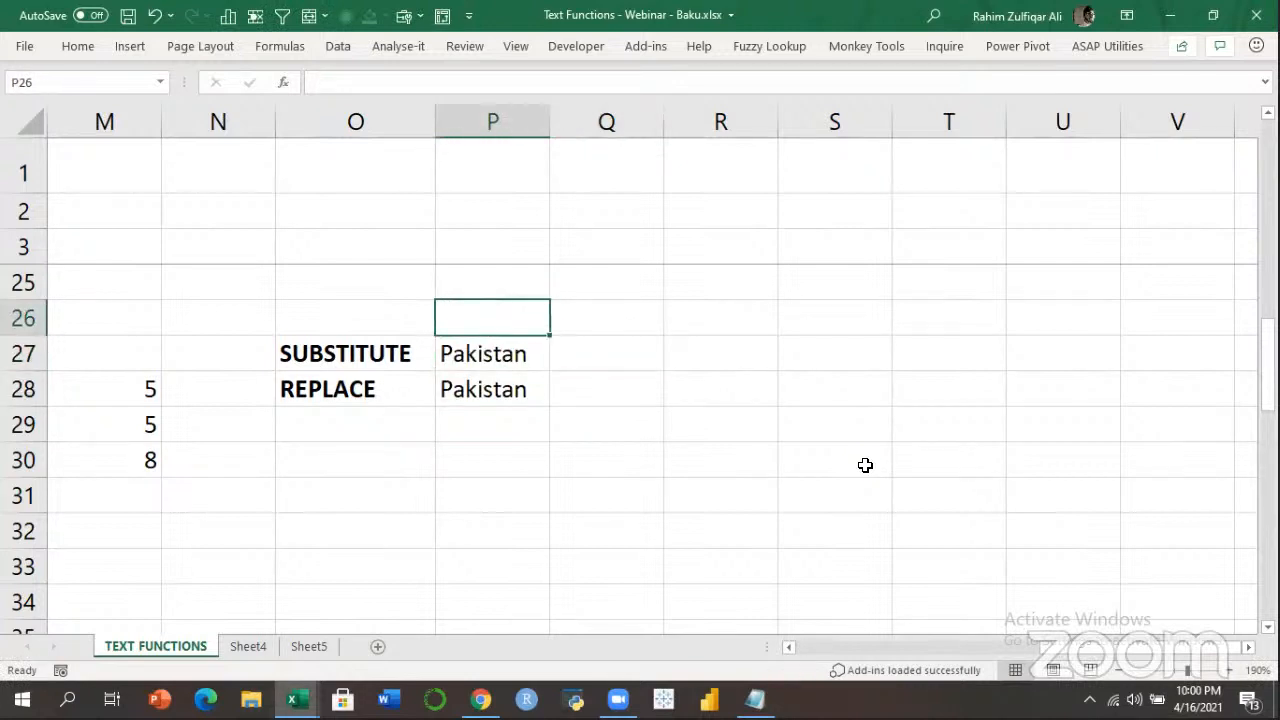
{"action": "type", "text": "Word"}
{"action": "key", "text": "Tab"}
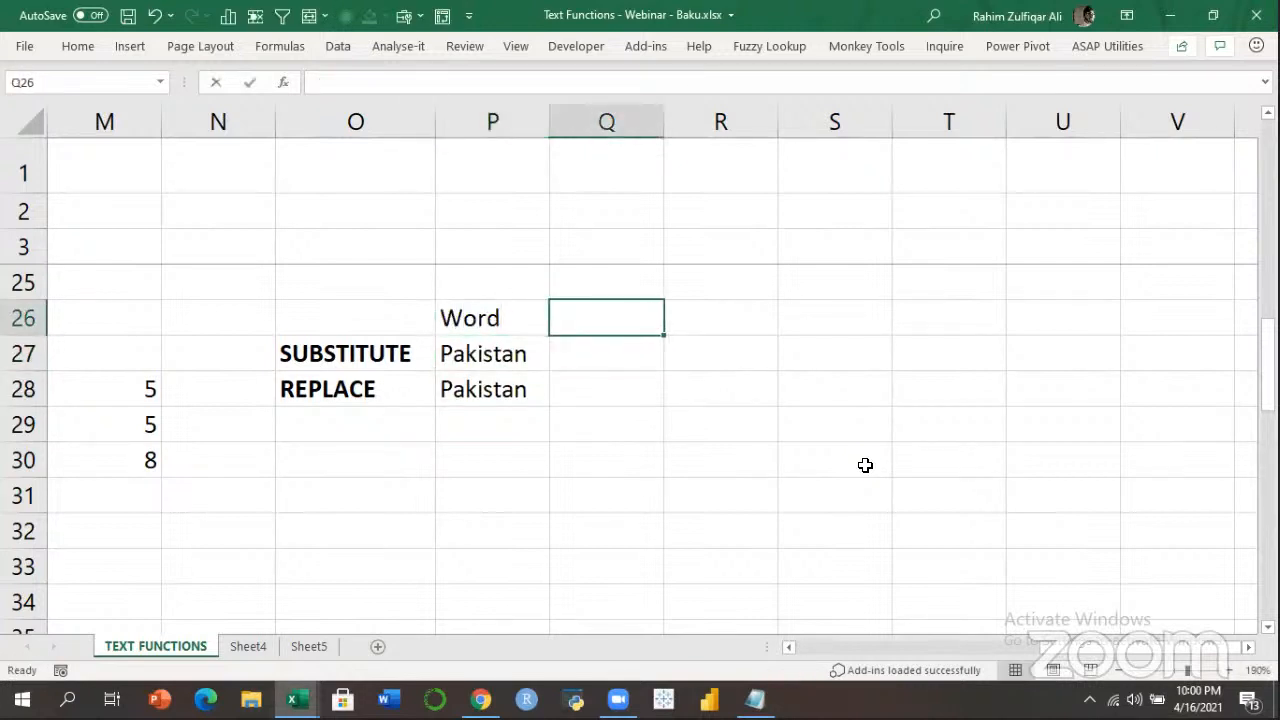
{"action": "type", "text": "Convert"}
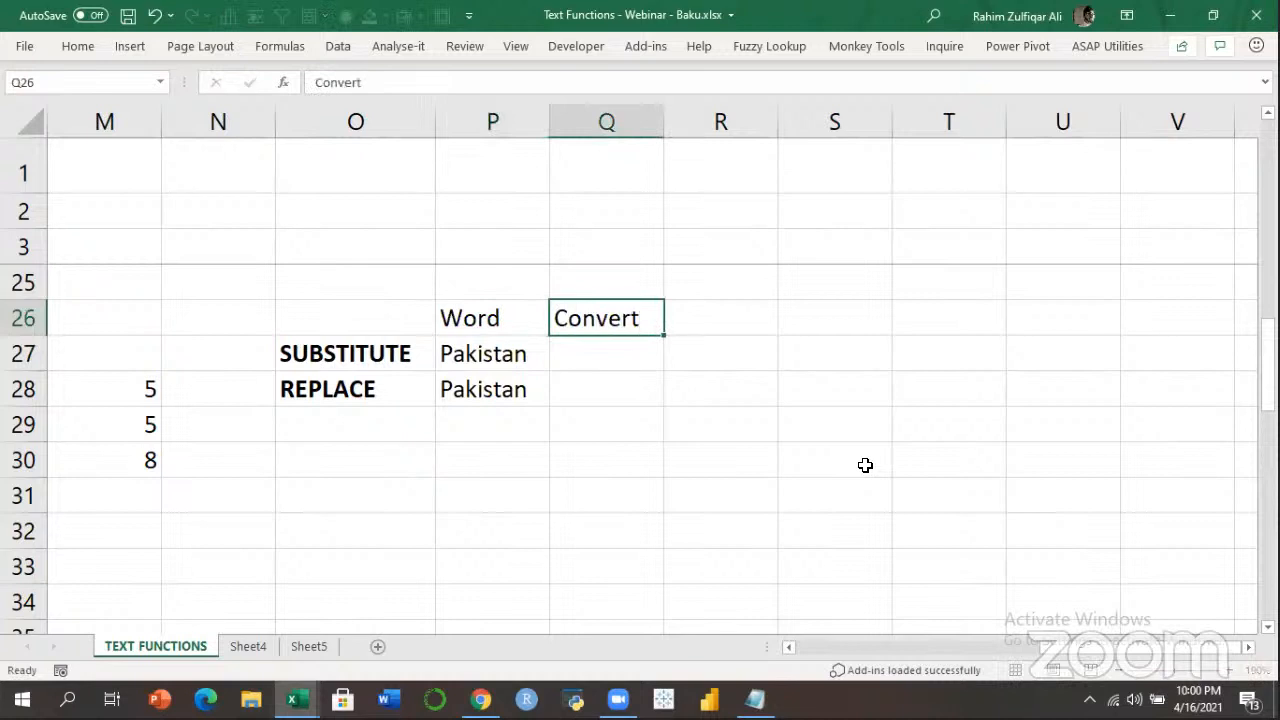
{"action": "key", "text": "Tab"}
Enter Pakis in Q27 and fill it down to Q28.
{"action": "key", "text": "Down"}
{"action": "key", "text": "Left"}
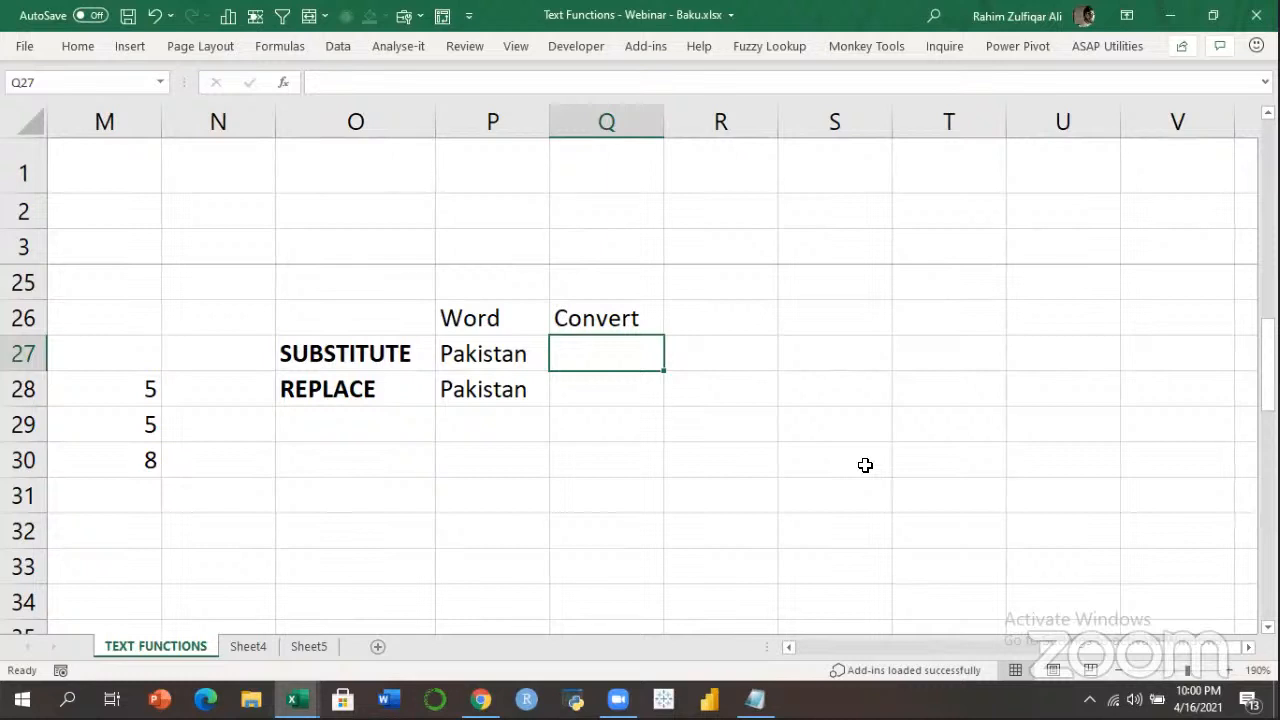
{"action": "type", "text": "Pakis"}
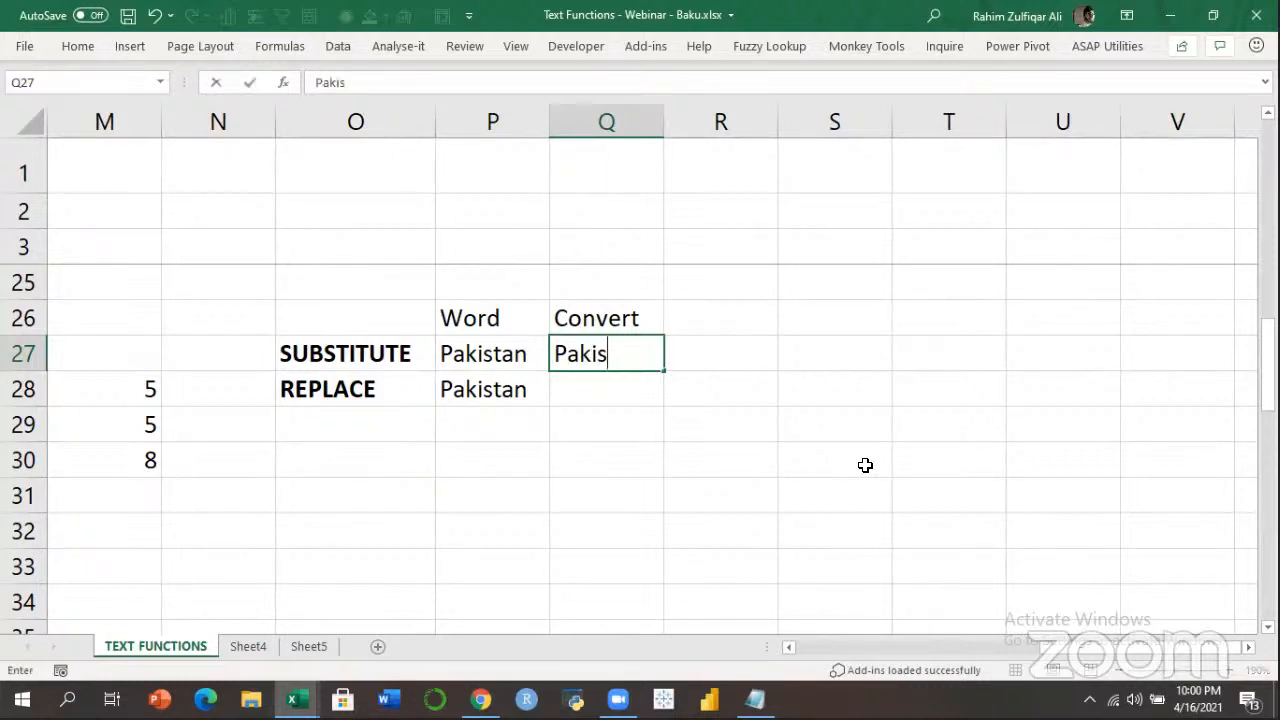
{"action": "key", "text": "ctrl+Return"}
{"action": "key", "text": "shift+Down"}
{"action": "key", "text": "ctrl+d"}
{"action": "key", "text": "Right"}
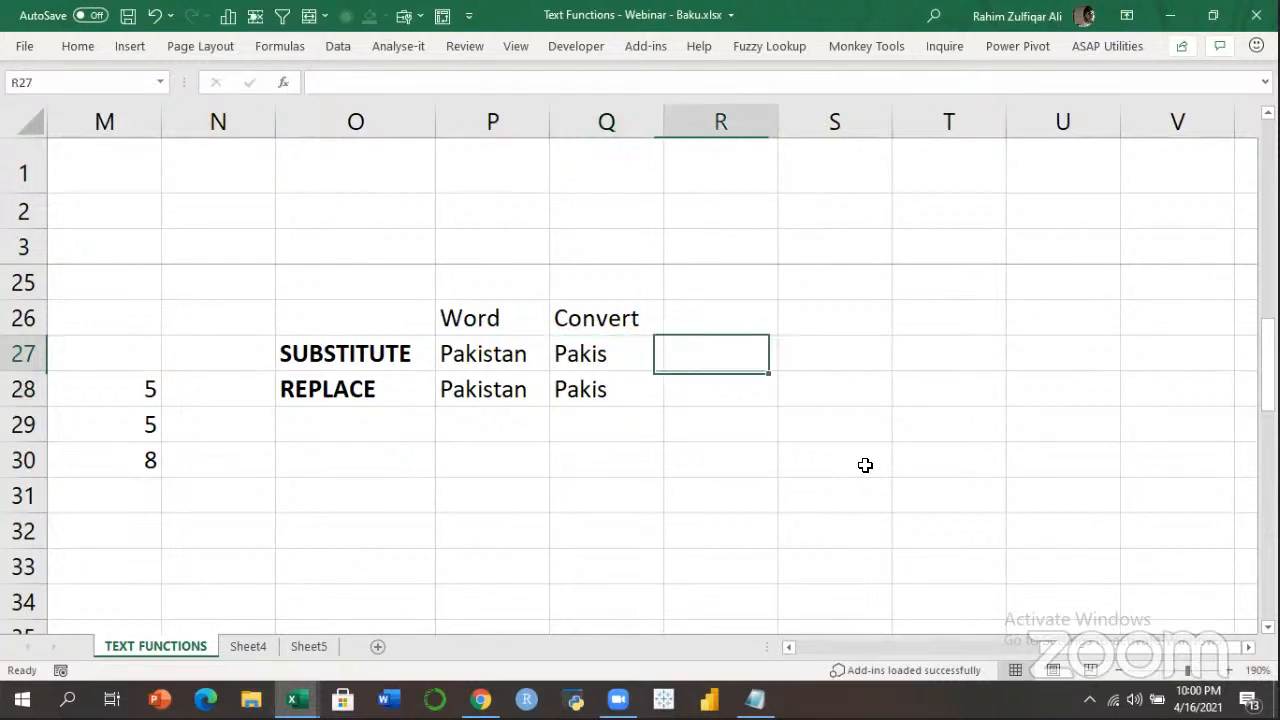
{"action": "key", "text": "Up"}
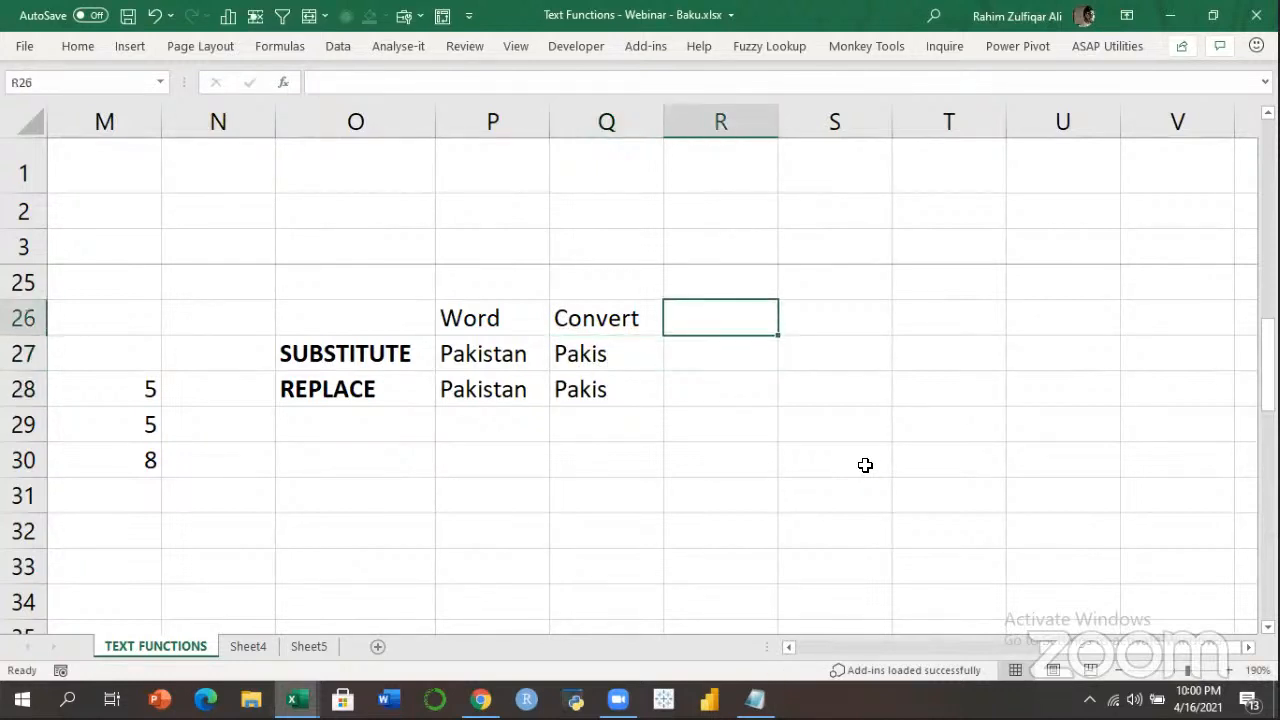
{"action": "key", "text": "Left"}
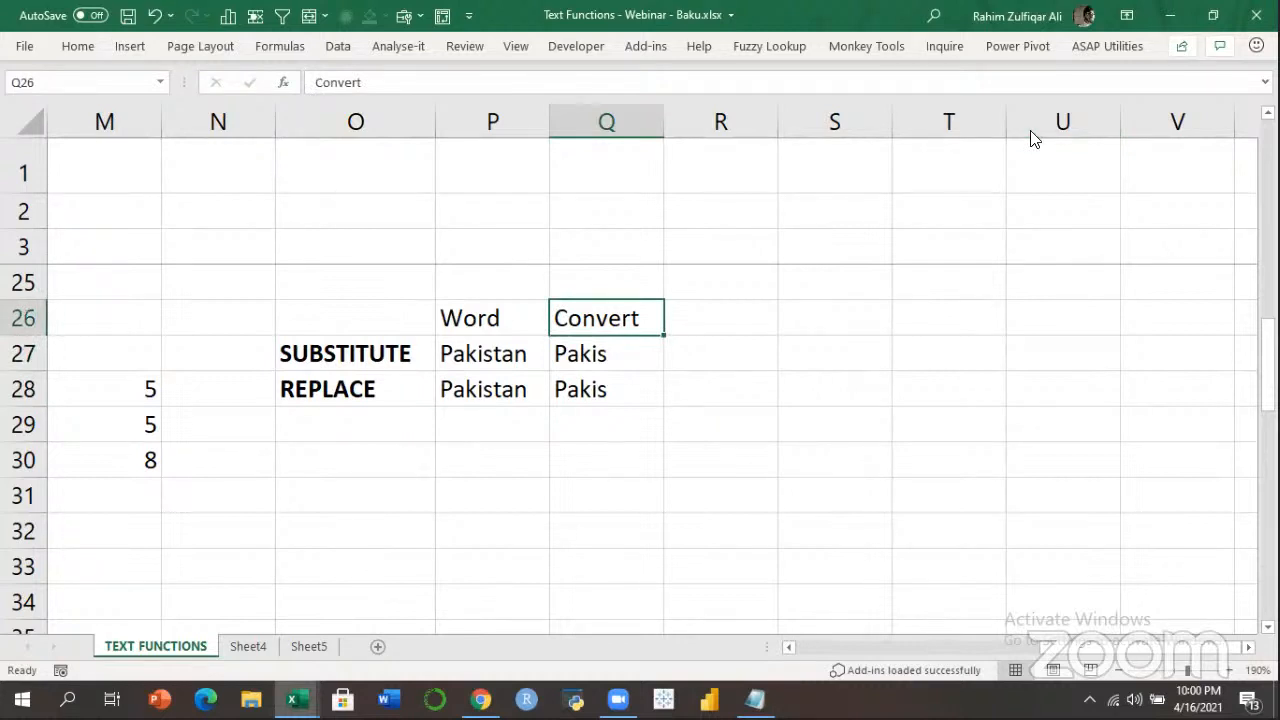
{"action": "key", "text": "ctrl+n"}
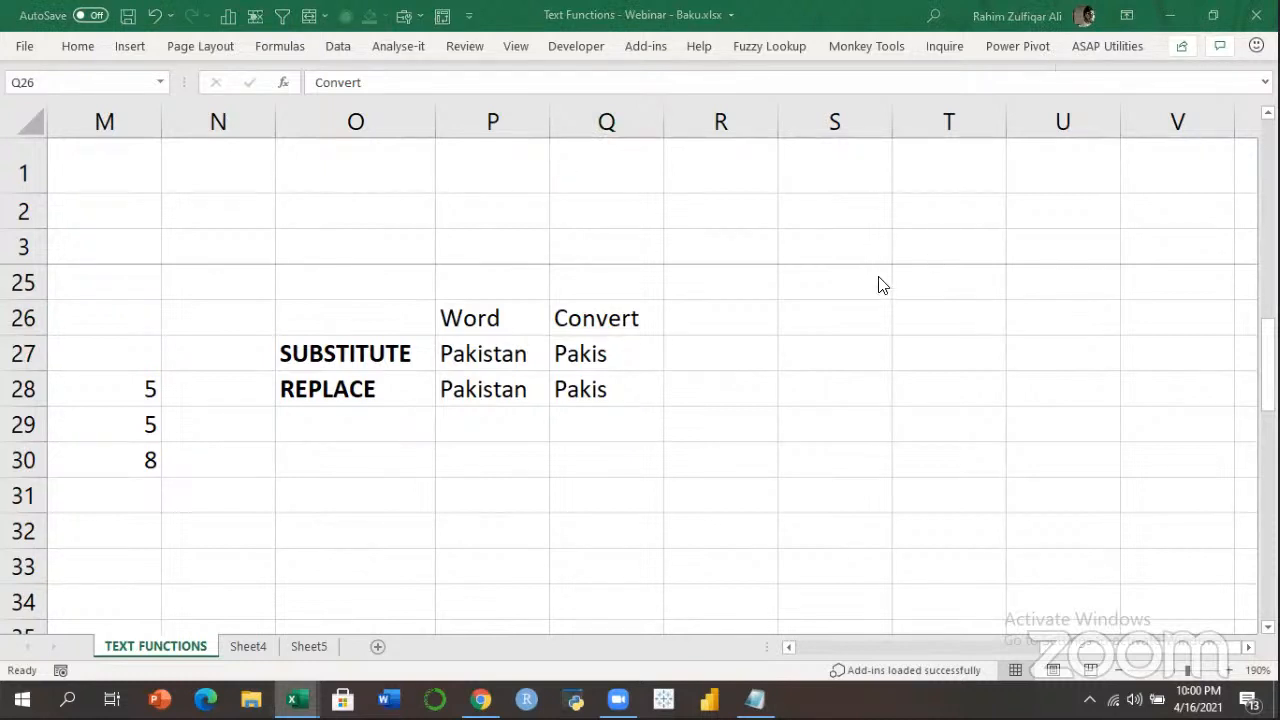
Enter =SUBSTITUTE(P27,"tan","") in R27 so it returns Pakis.
{"action": "left_click", "coordinate": [742, 342]}
{"action": "type", "text": "=sub"}
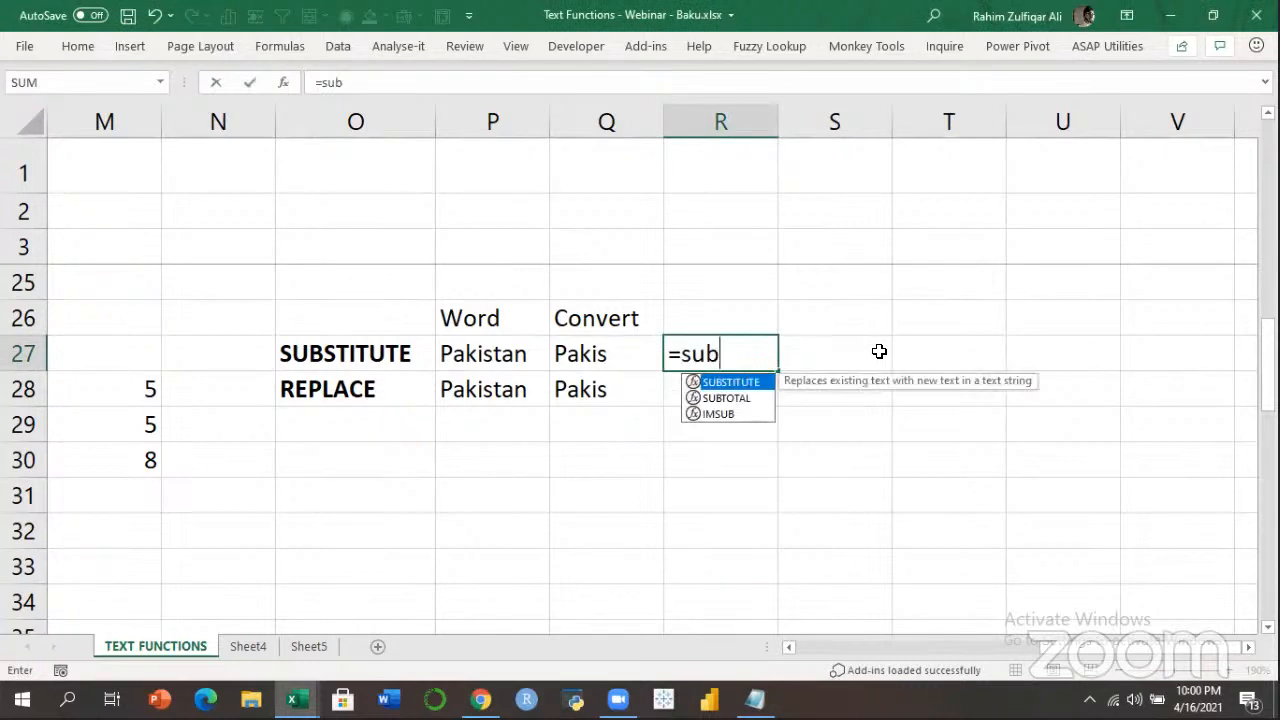
{"action": "key", "text": "Tab"}
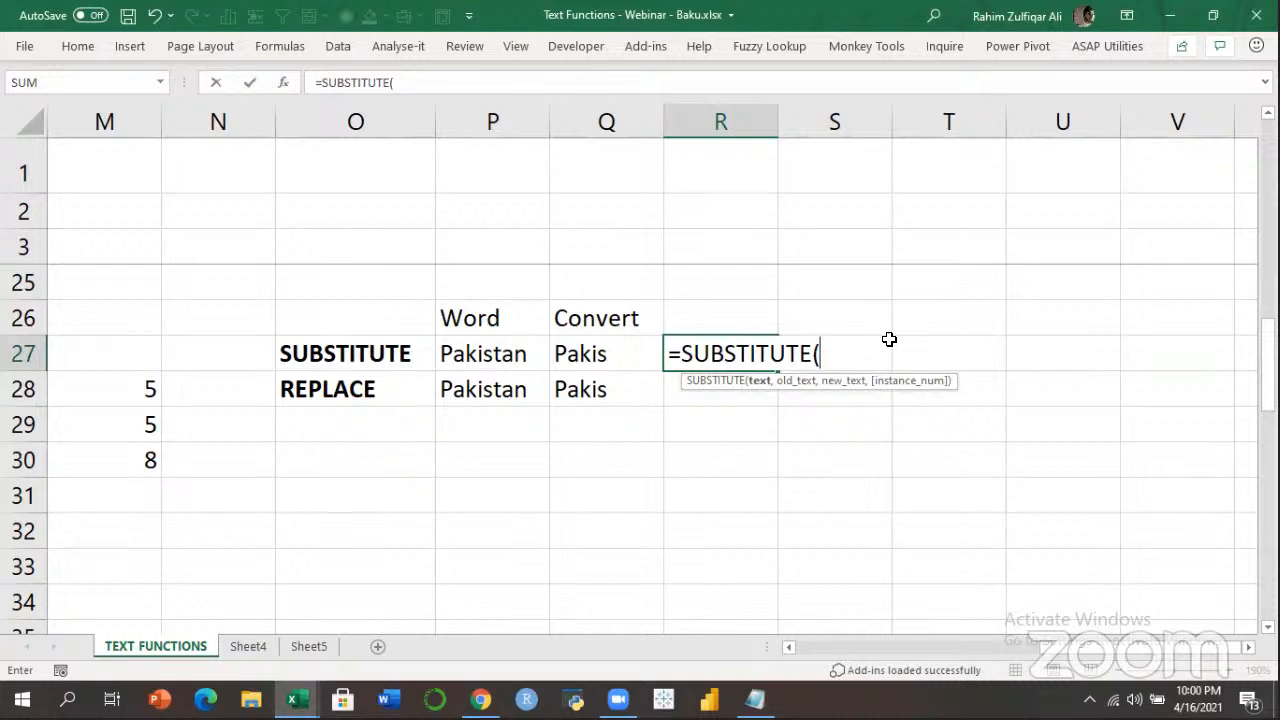
{"action": "key", "text": "ctrl+a"}
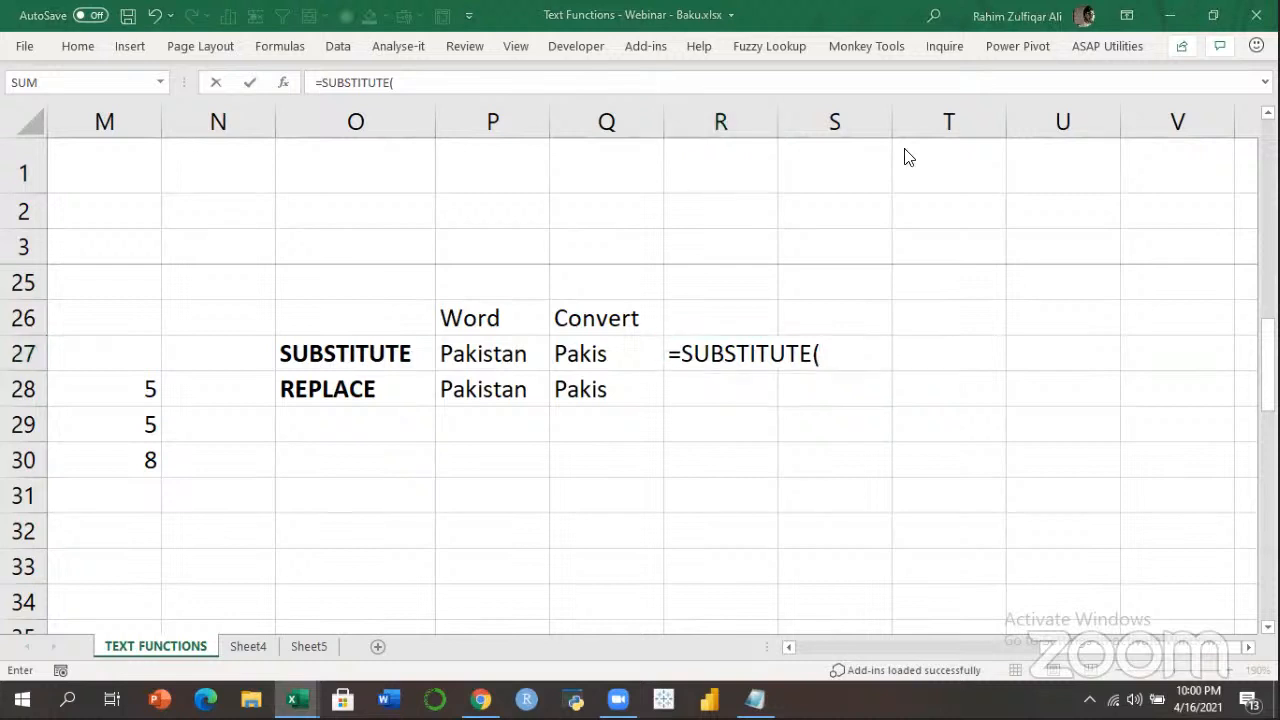
{"action": "left_click", "coordinate": [855, 350]}
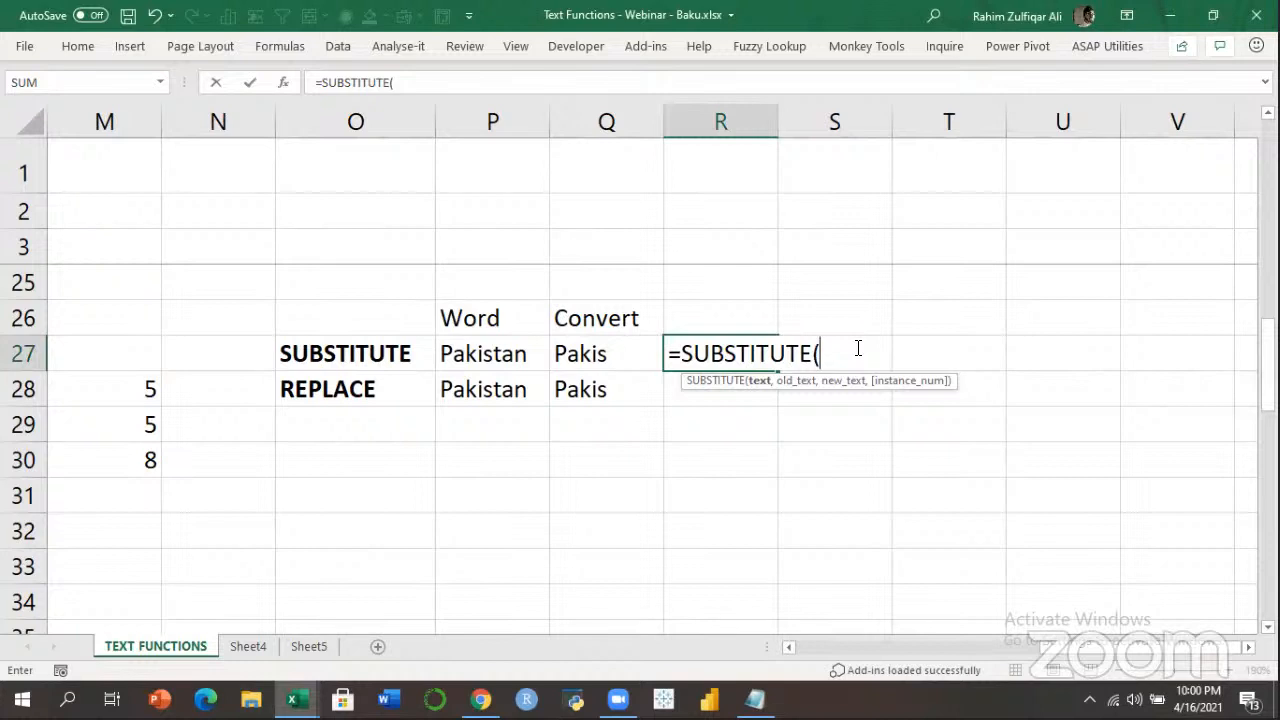
{"action": "key", "text": "Left"}
{"action": "key", "text": "Left"}
{"action": "type", "text": ","}
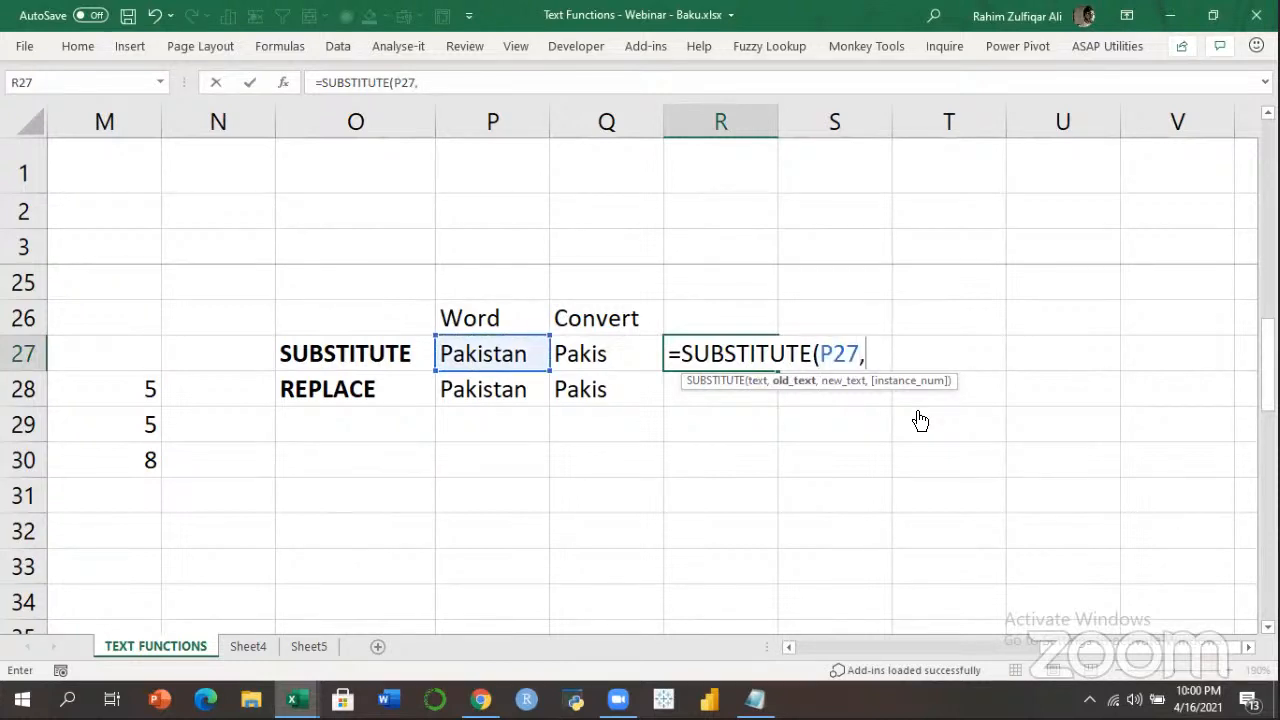
{"action": "type", "text": "\"tan\","}
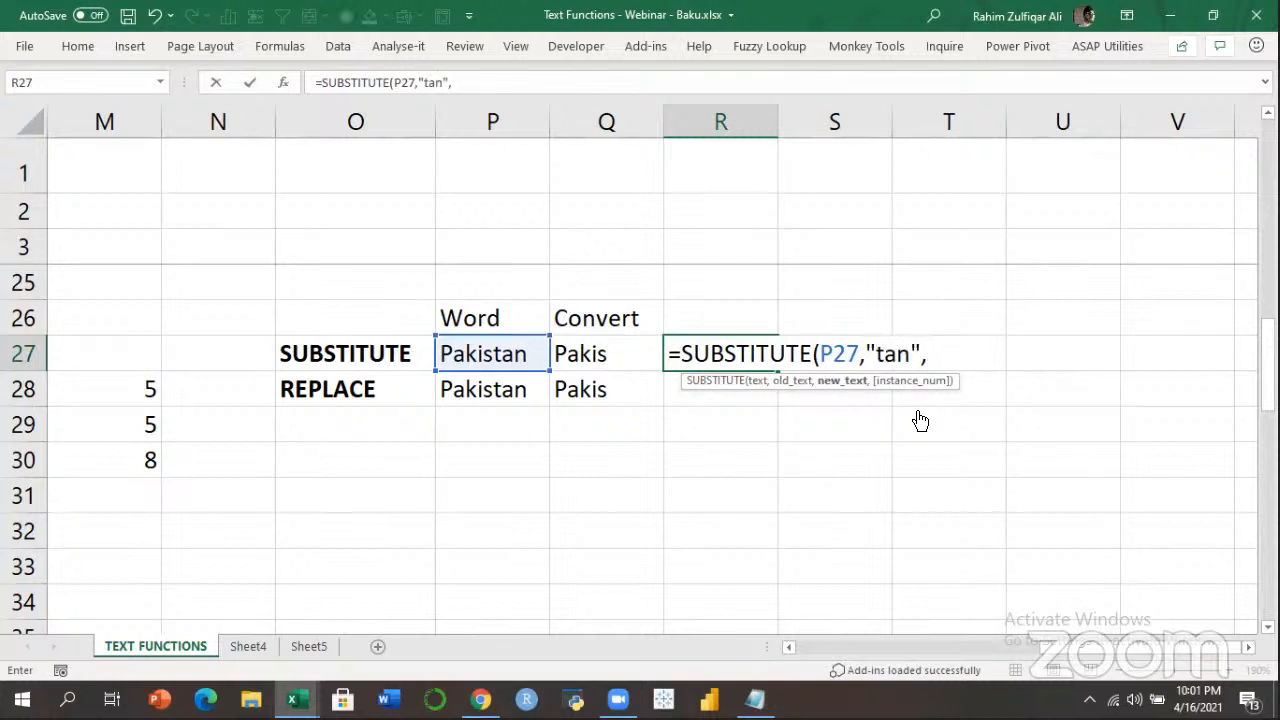
{"action": "type", "text": "\"\")"}
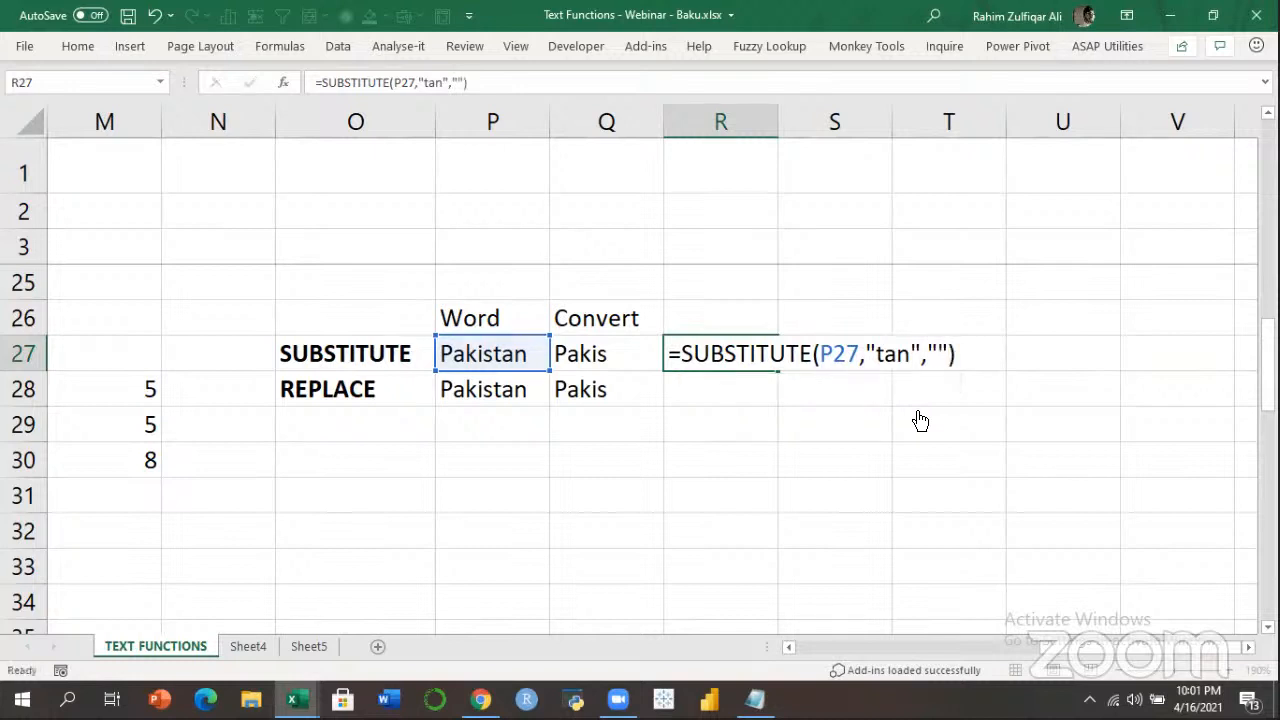
{"action": "key", "text": "Return"}
Copy R27's SUBSTITUTE formula text into S27 as a written-out label.
{"action": "key", "text": "Up"}
{"action": "key", "text": "Left"}
{"action": "key", "text": "Left"}
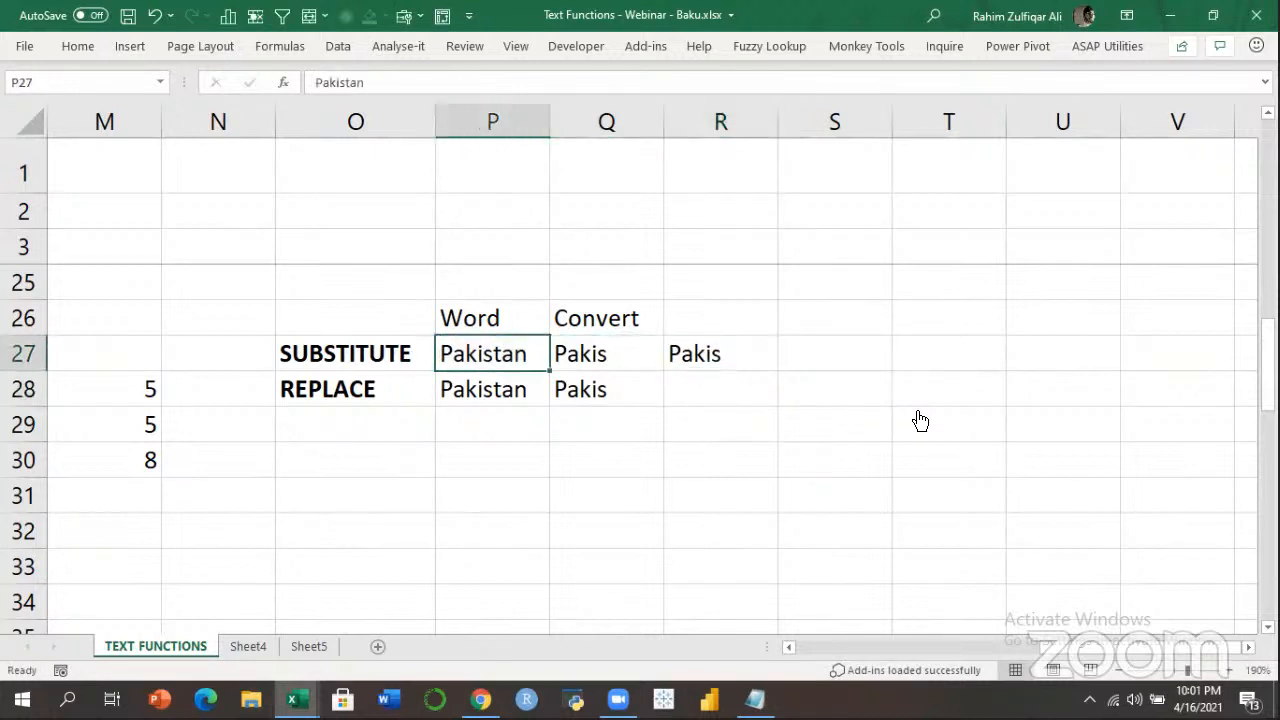
{"action": "key", "text": "Right"}
{"action": "key", "text": "Right"}
{"action": "key", "text": "F2"}
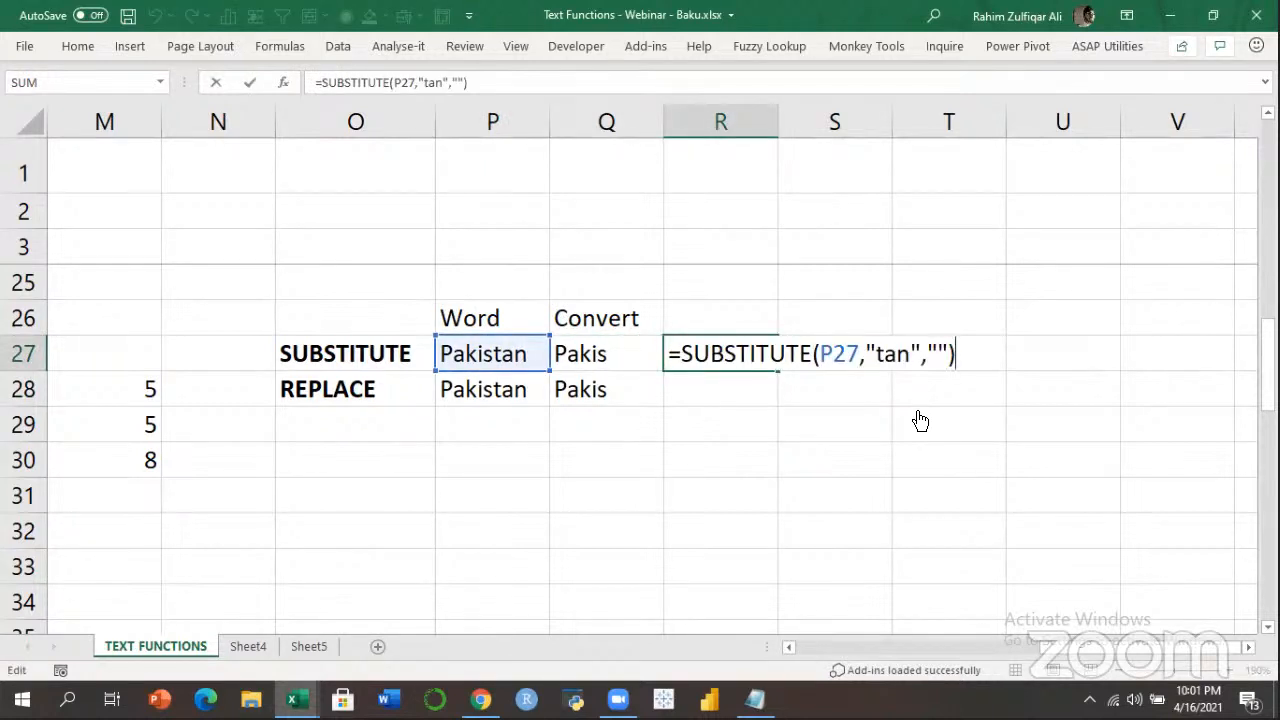
{"action": "key", "text": "shift+Home"}
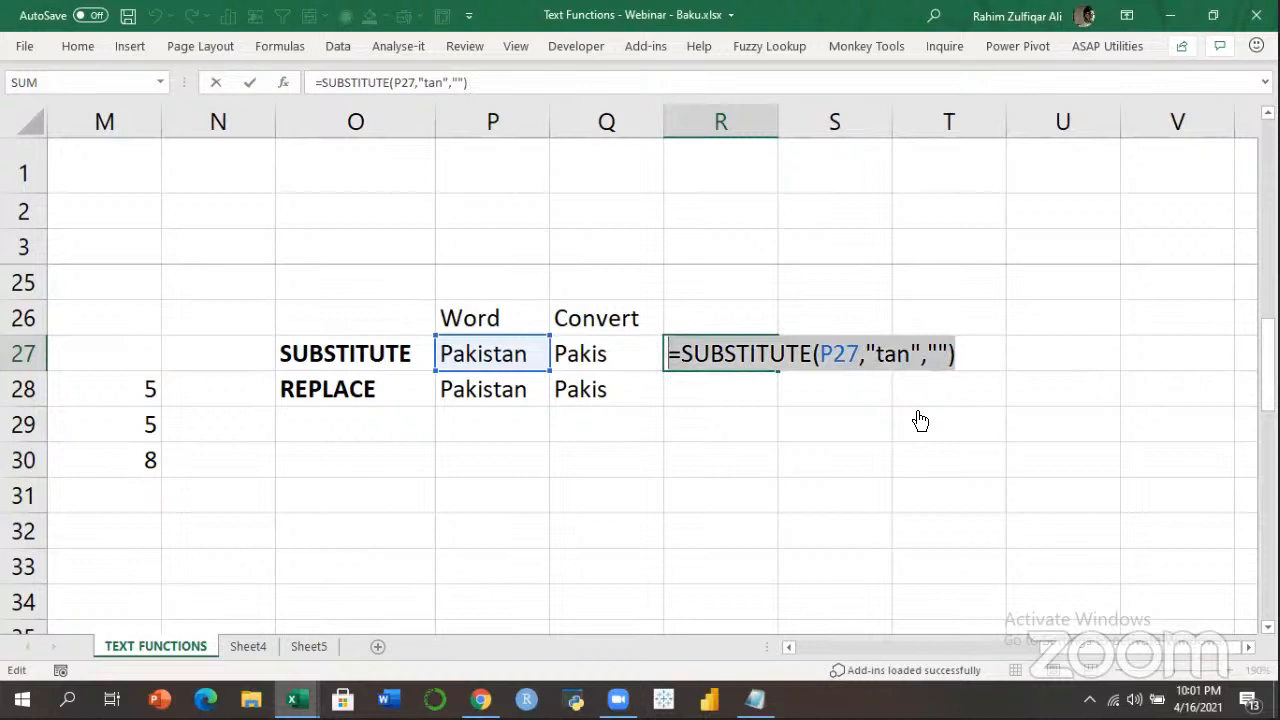
{"action": "key", "text": "ctrl+c"}
{"action": "key", "text": "Tab"}
{"action": "key", "text": "ctrl+v"}
{"action": "key", "text": "Return"}
{"action": "key", "text": "Left"}
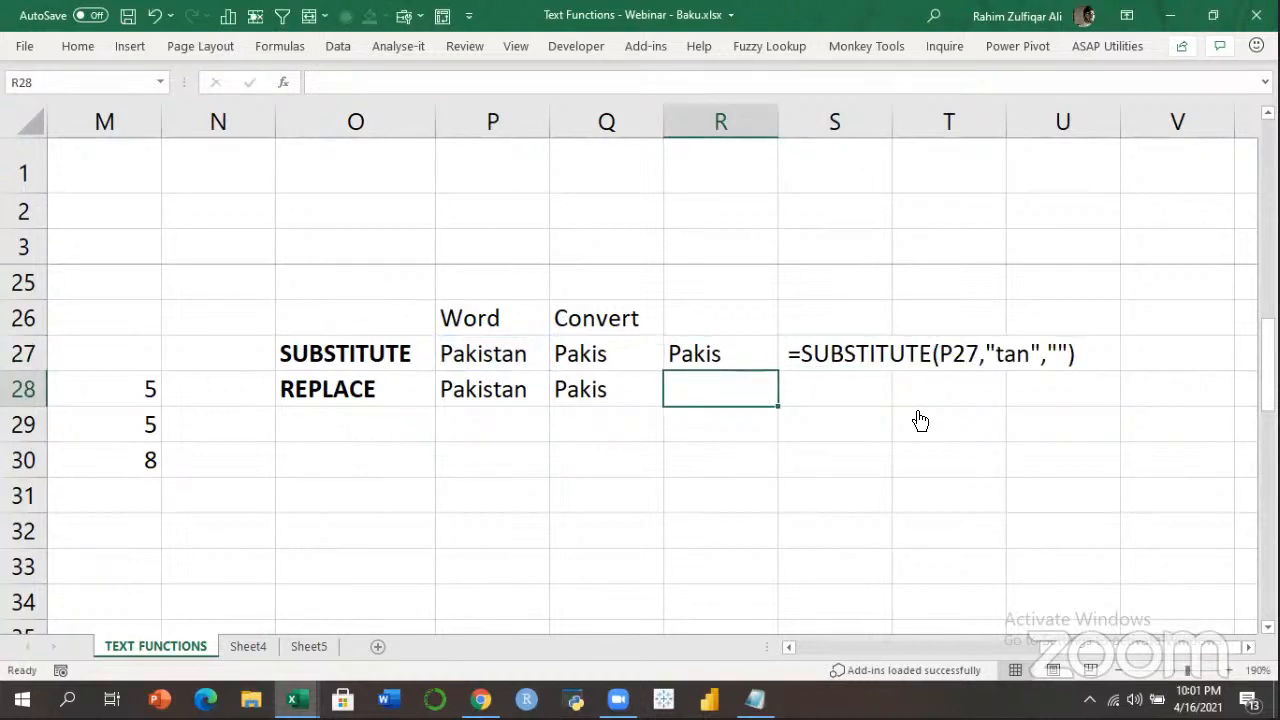
Enter =REPLACE(P28,6,3,"") in R28, returning Pakis.
{"action": "type", "text": "=replac"}
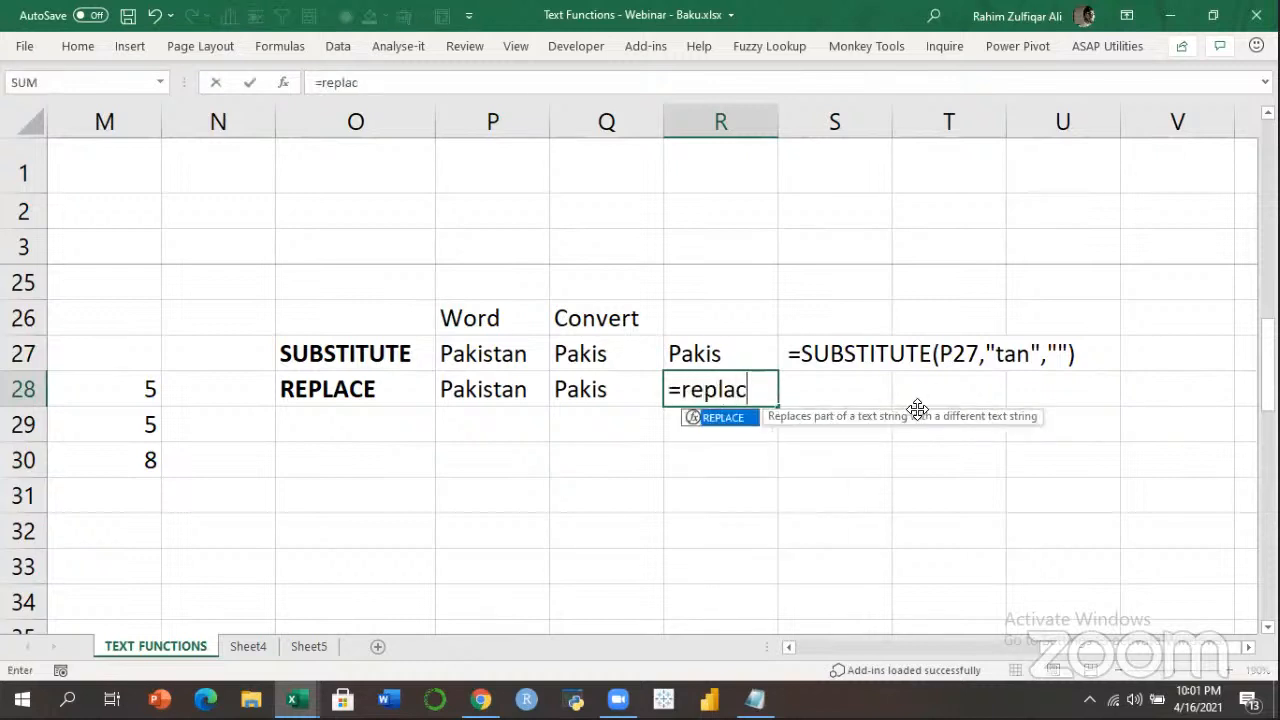
{"action": "key", "text": "Tab"}
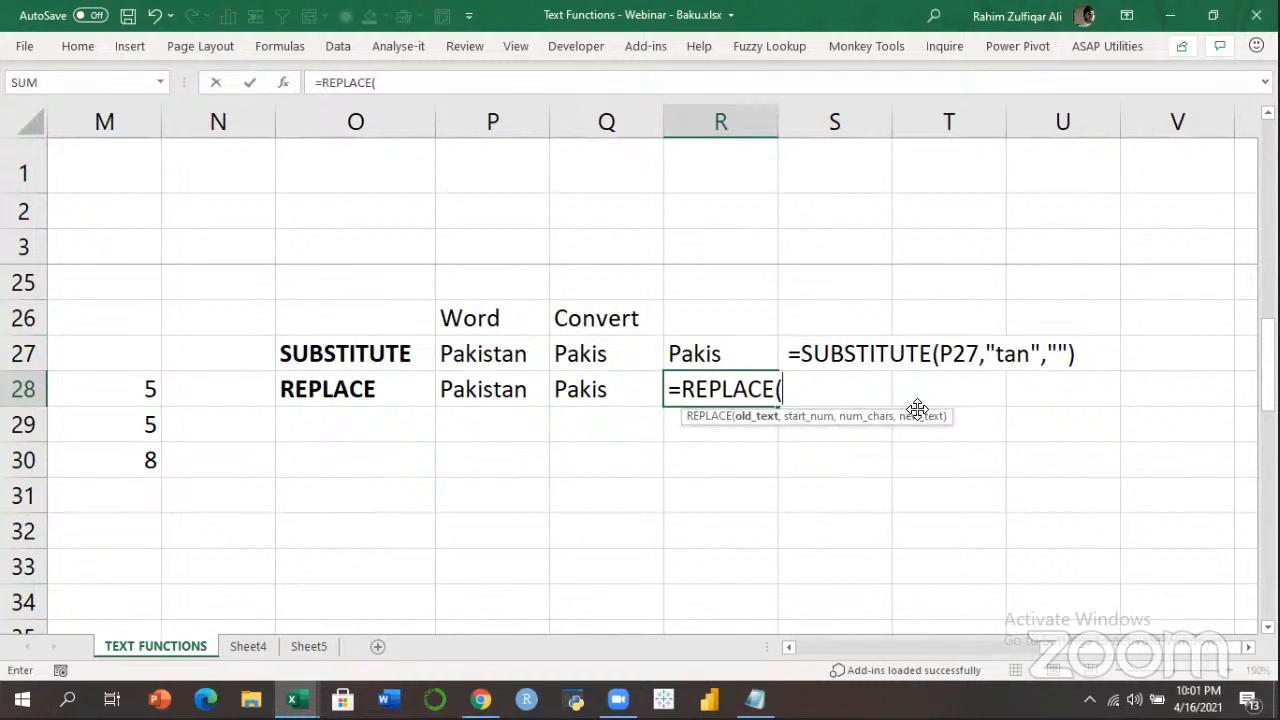
{"action": "key", "text": "Left"}
{"action": "key", "text": "Left"}
{"action": "type", "text": ","}
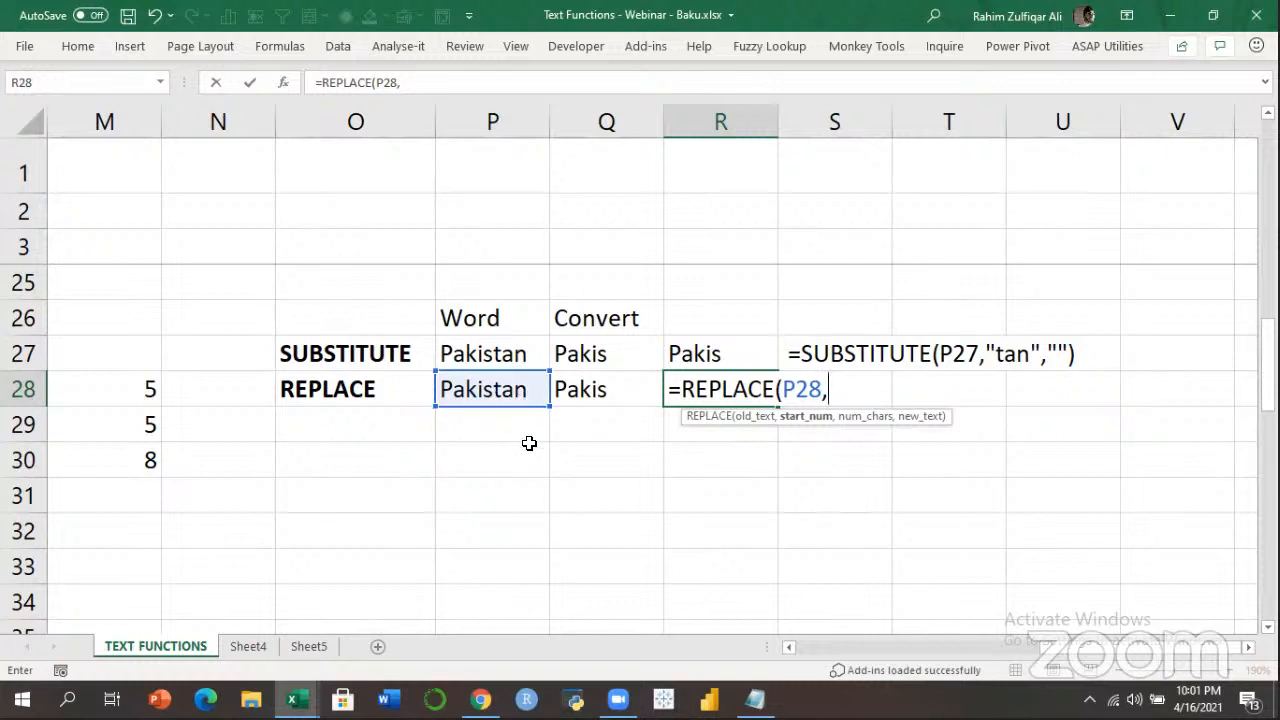
{"action": "key", "text": "BackSpace"}
{"action": "type", "text": "6,"}
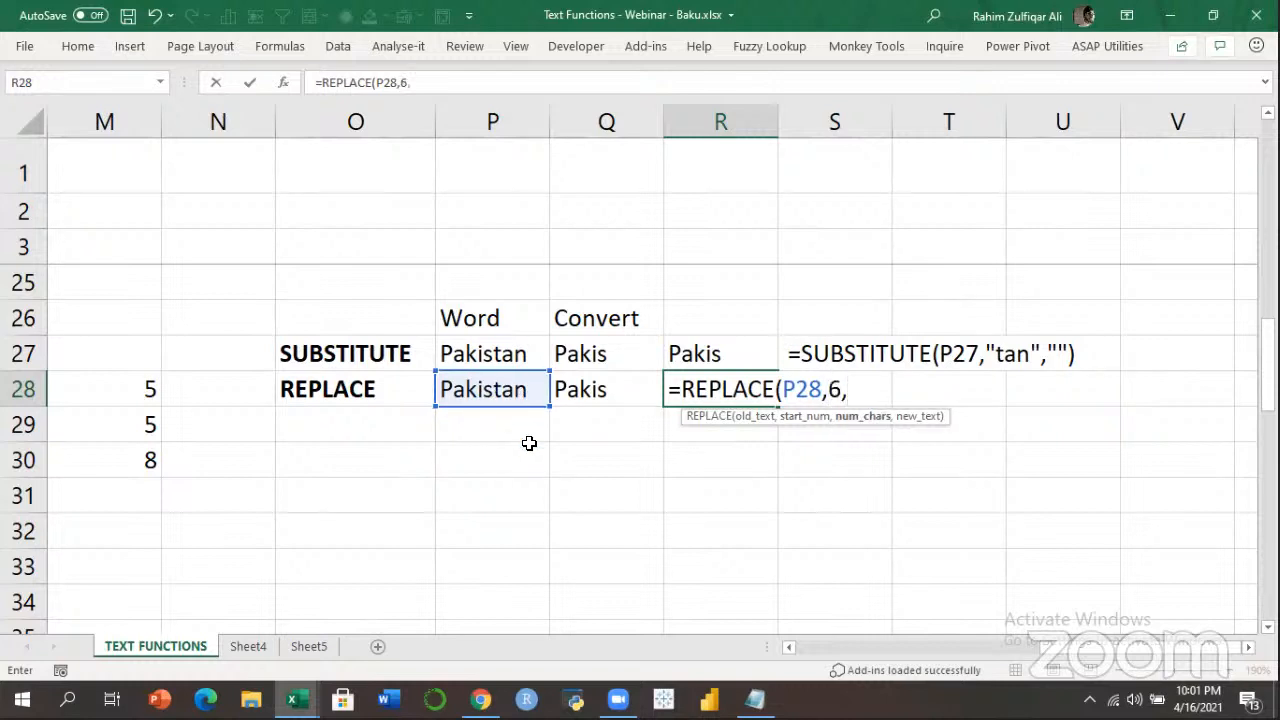
{"action": "type", "text": "3,\"\")"}
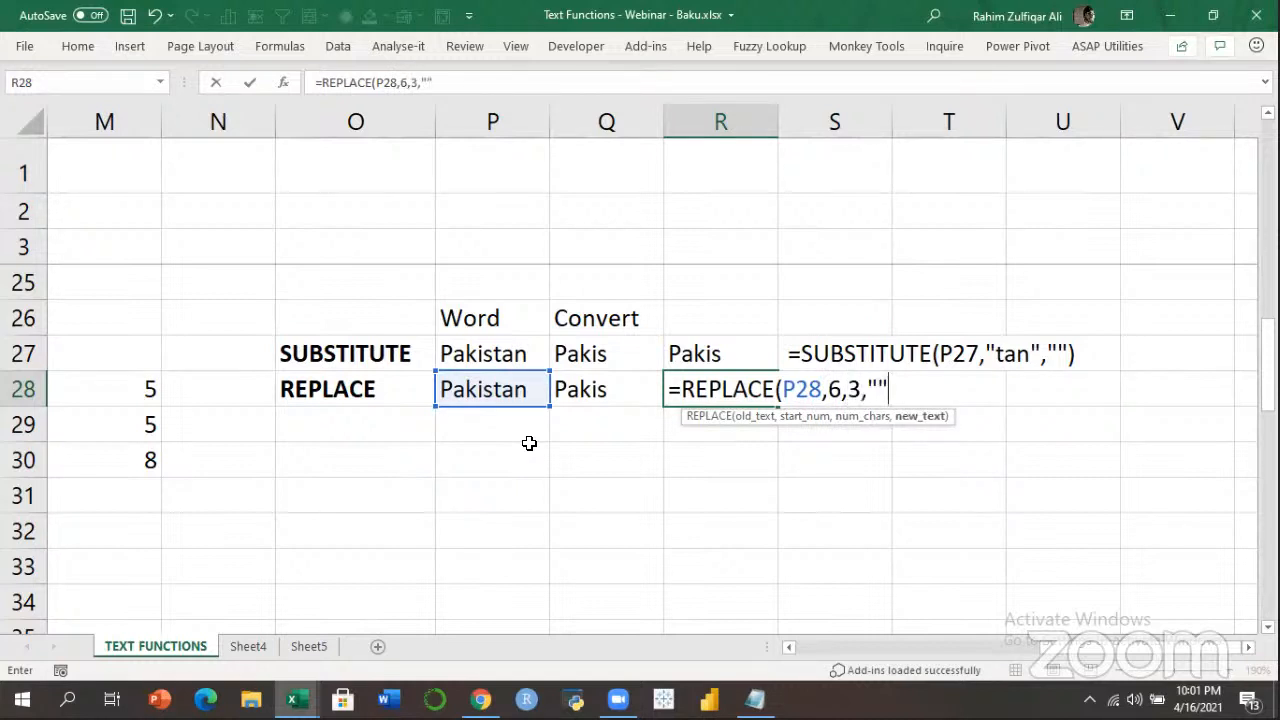
{"action": "key", "text": "Return"}
{"action": "key", "text": "Up"}
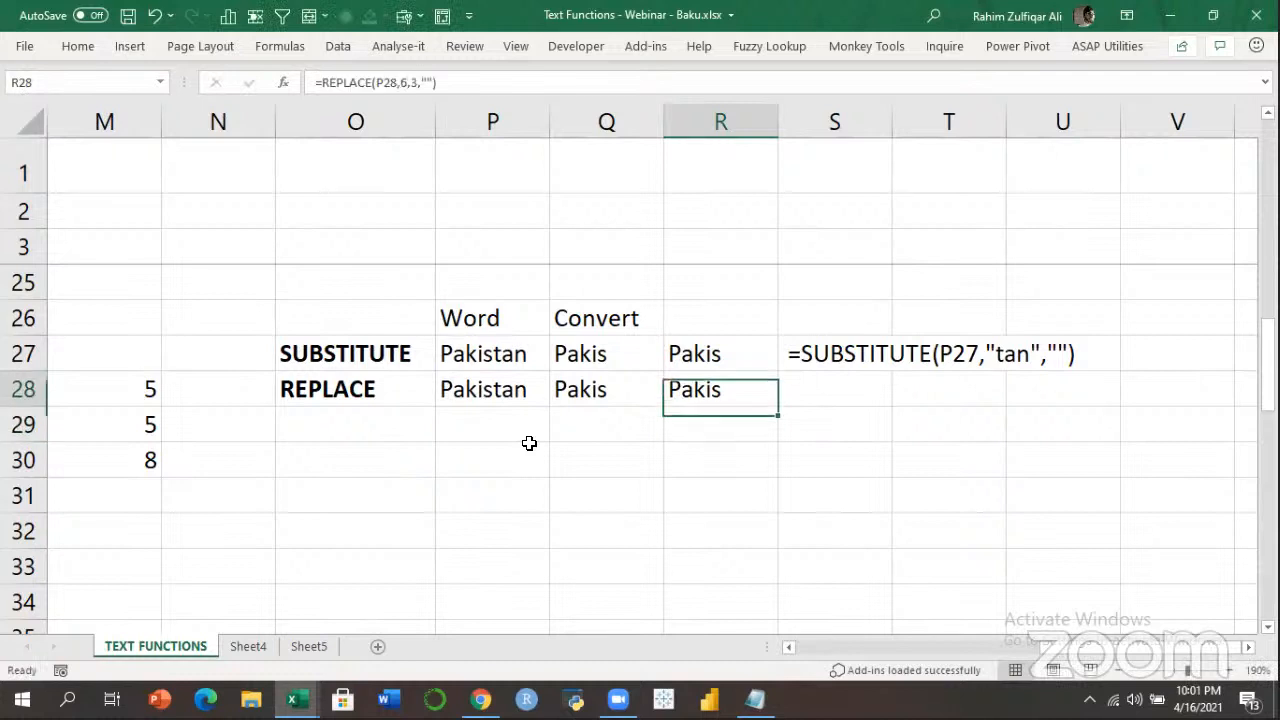
Copy R28's REPLACE formula text into S28.
{"action": "key", "text": "F2"}
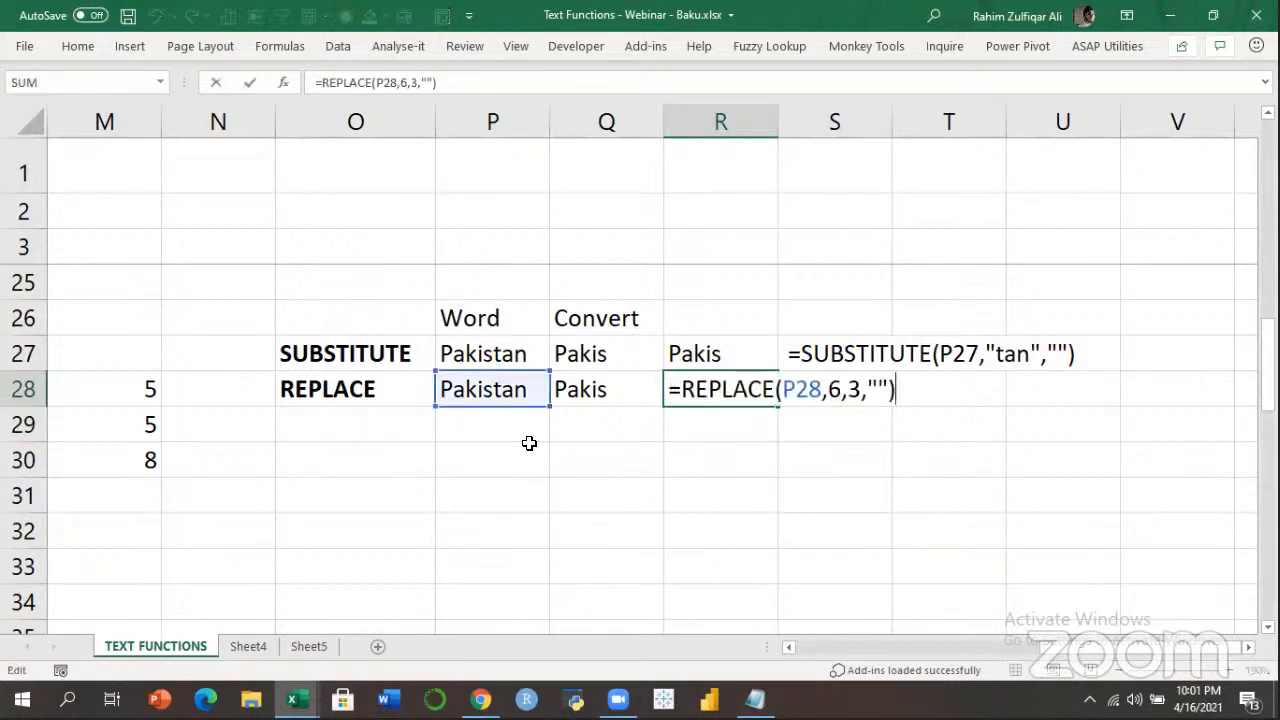
{"action": "key", "text": "shift+Home"}
{"action": "key", "text": "ctrl+c"}
{"action": "key", "text": "Tab"}
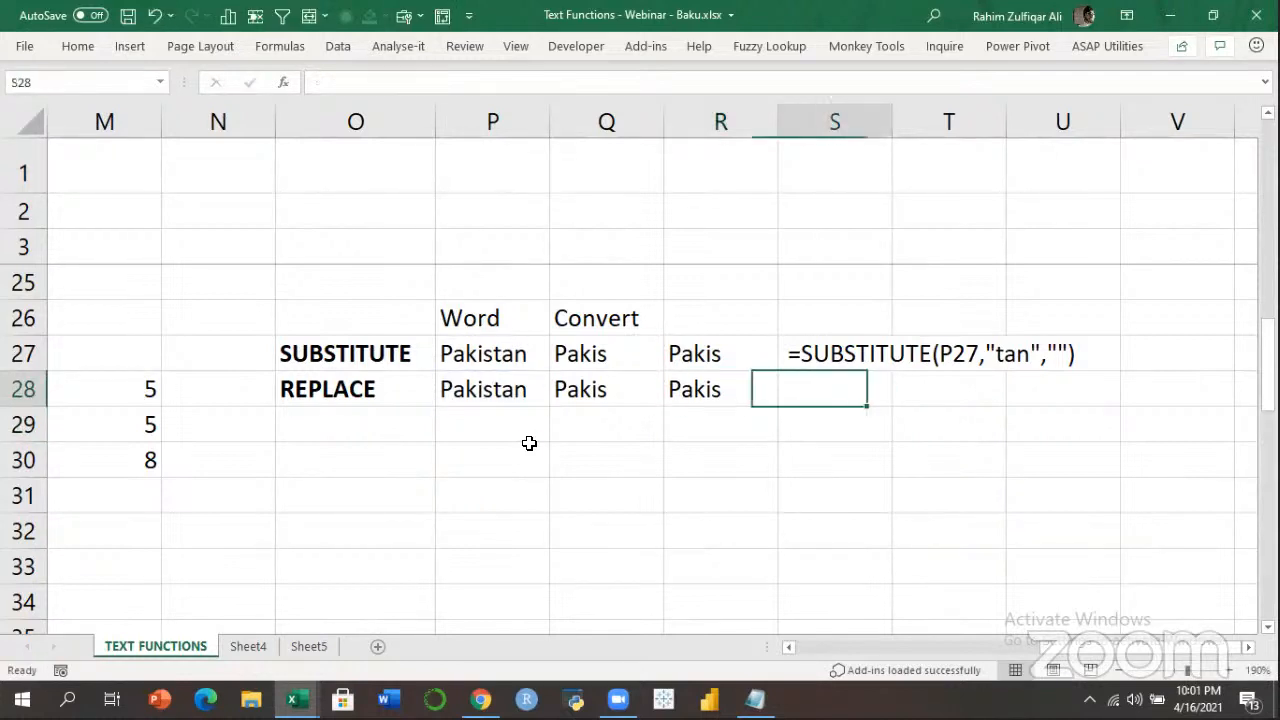
{"action": "key", "text": "ctrl+v"}
{"action": "key", "text": "Return"}
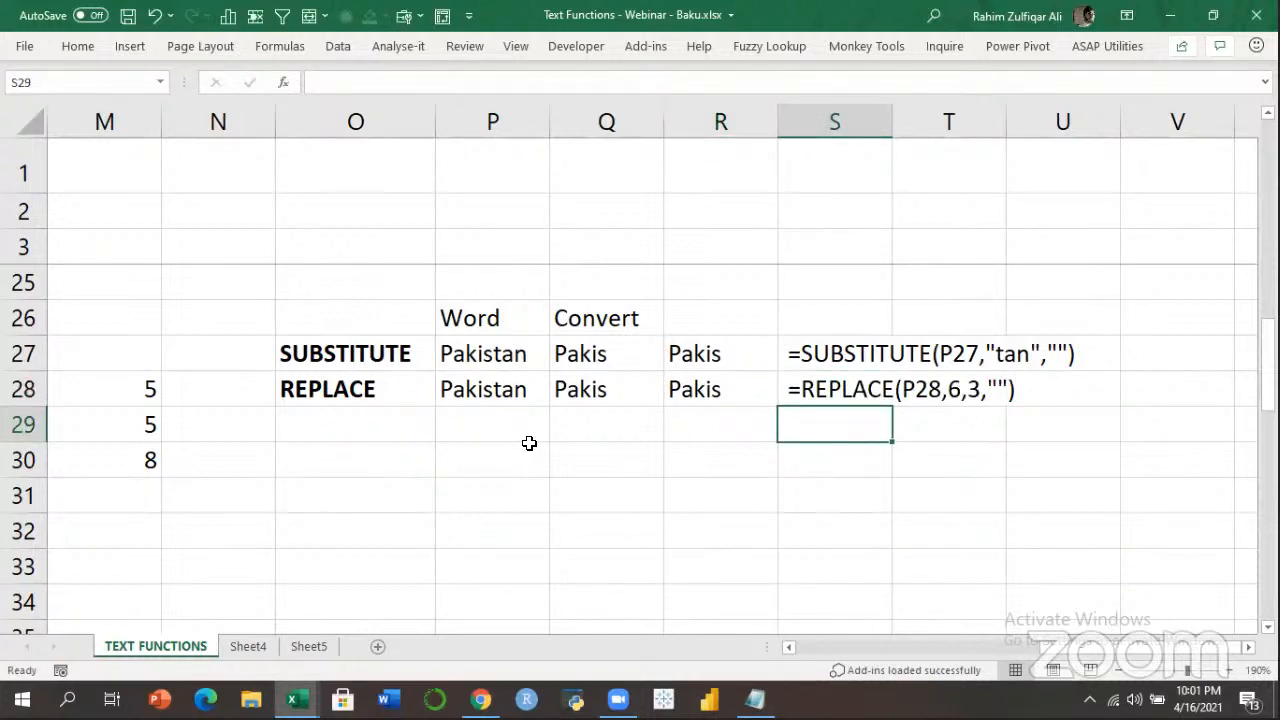
Make the Pakistan words in P27:P28 bold.
{"action": "key", "text": "Left"}
{"action": "key", "text": "Left"}
{"action": "key", "text": "Up"}
{"action": "key", "text": "Up"}
{"action": "key", "text": "Left"}
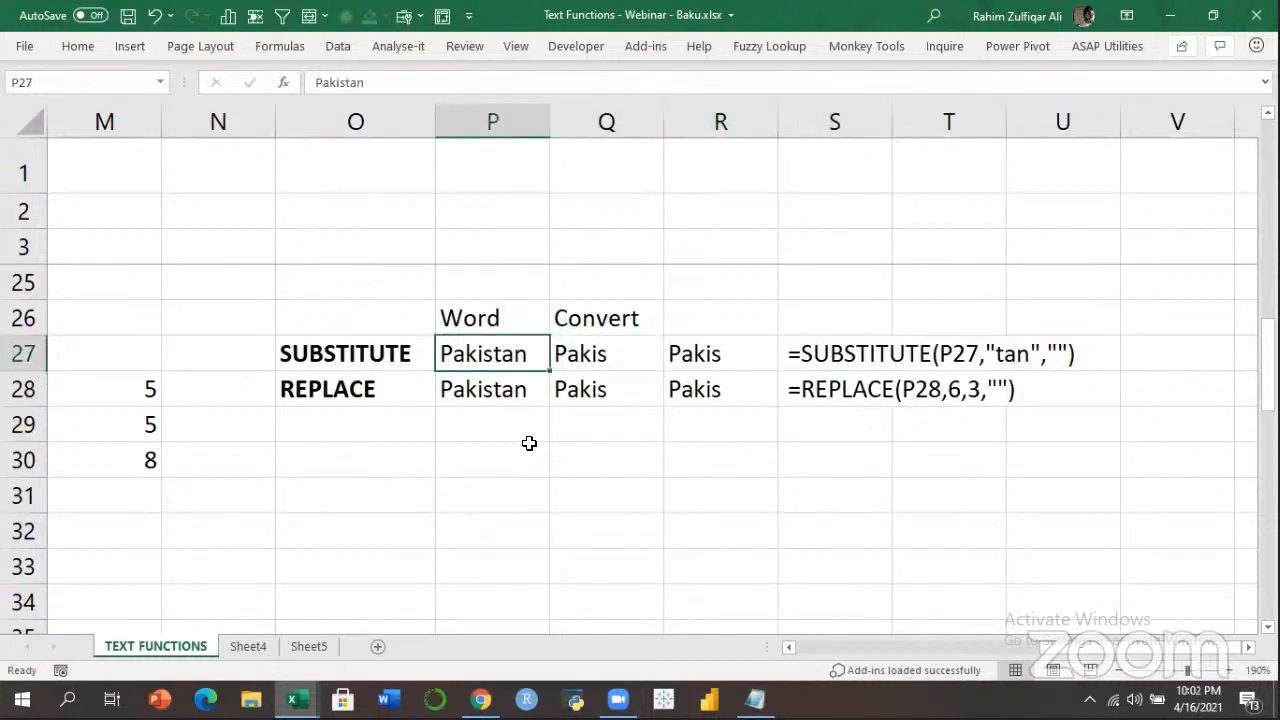
{"action": "key", "text": "shift+Down"}
{"action": "key", "text": "ctrl+b"}
{"action": "key", "text": "Down"}
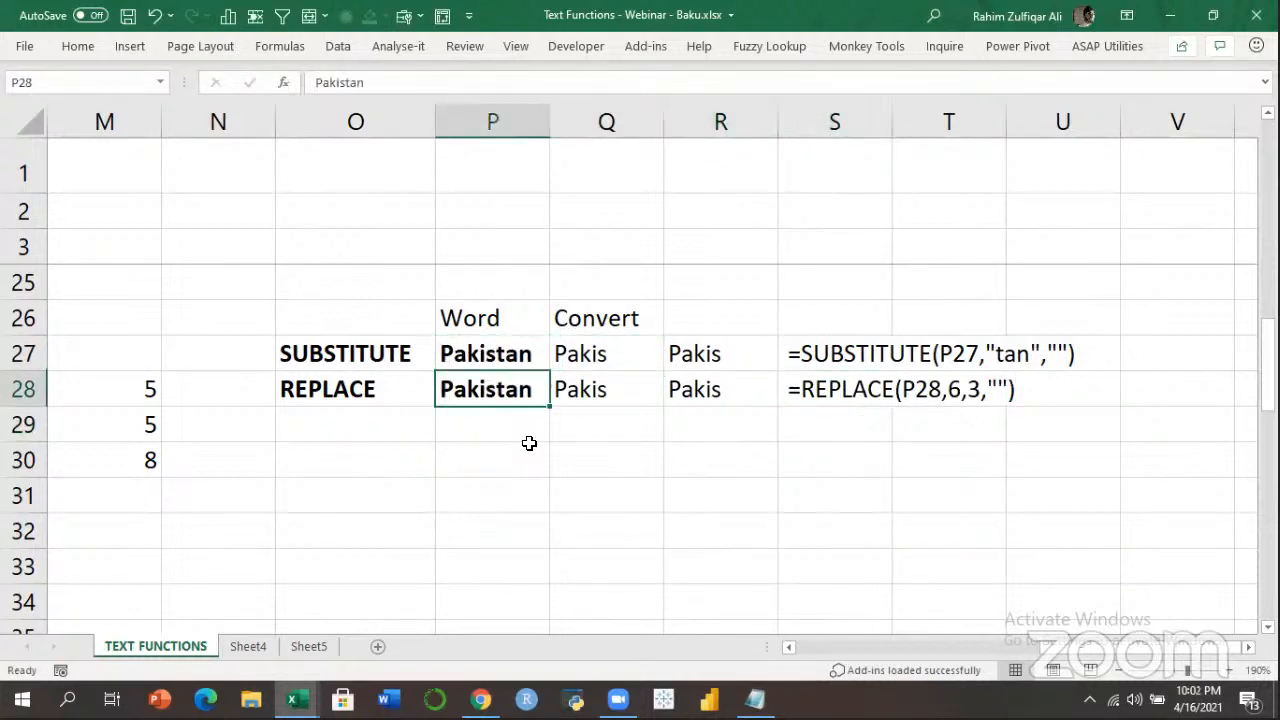
Review the SUBSTITUTE and REPLACE rows' words, results and formula text.
{"action": "key", "text": "Up"}
{"action": "key", "text": "Right"}
{"action": "key", "text": "Right"}
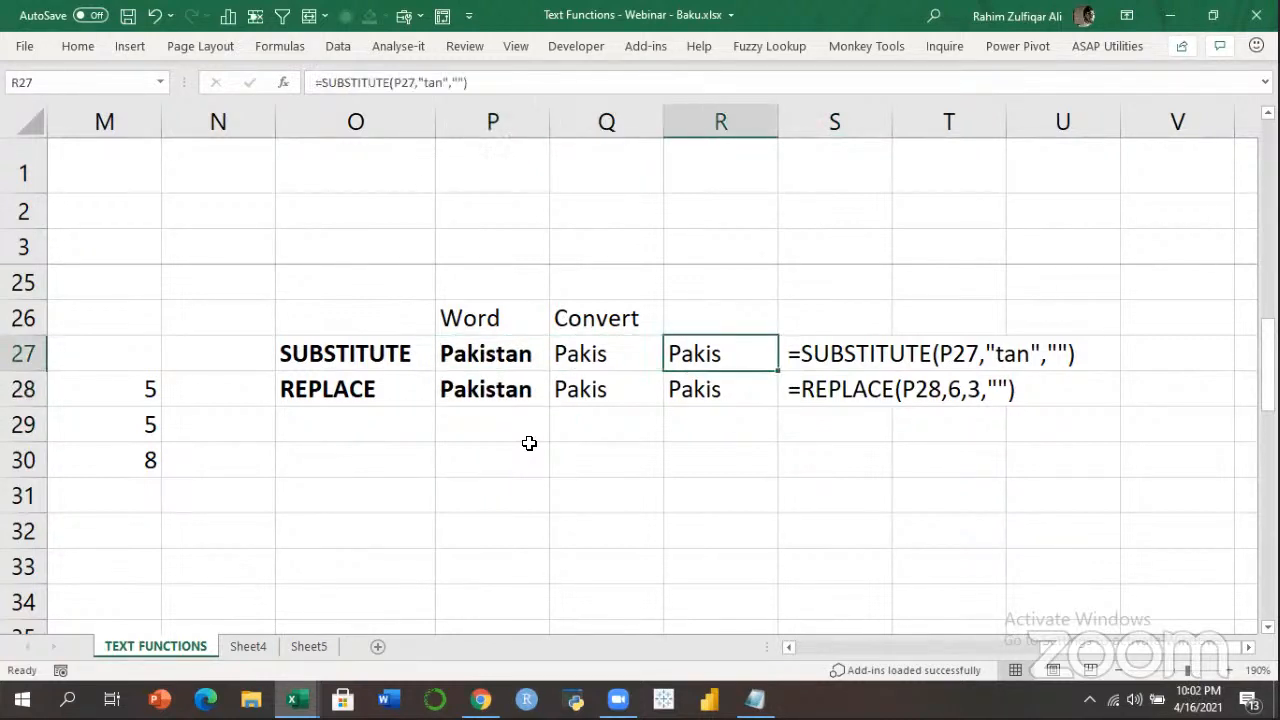
{"action": "key", "text": "Down"}
{"action": "key", "text": "Left"}
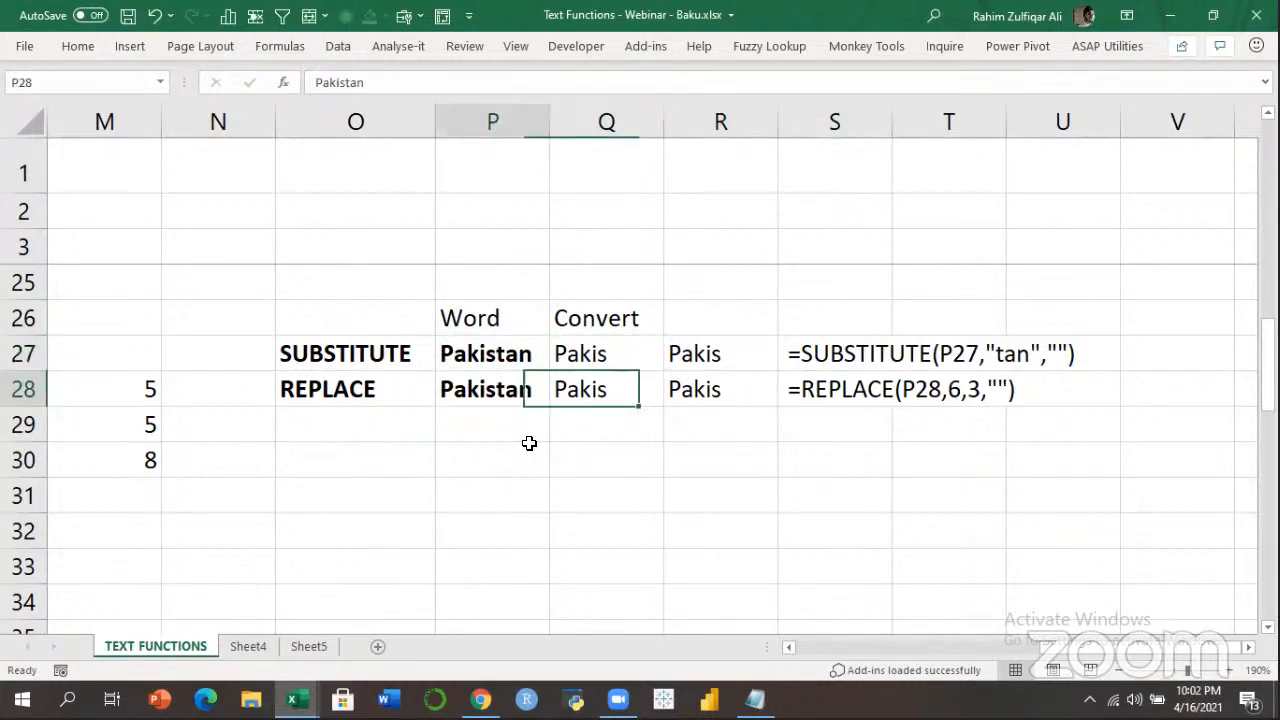
{"action": "key", "text": "Left"}
{"action": "key", "text": "Left"}
{"action": "key", "text": "Up"}
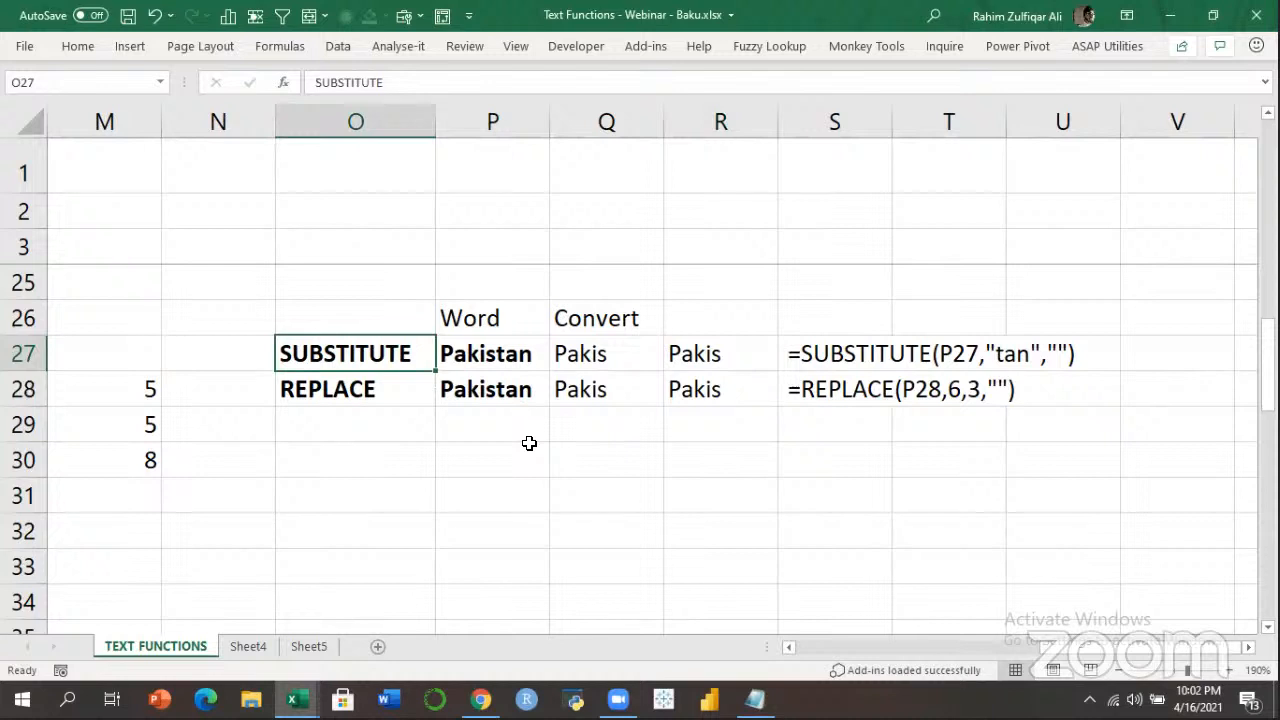
{"action": "key", "text": "Right"}
{"action": "key", "text": "Right"}
{"action": "key", "text": "Right"}
{"action": "key", "text": "Down"}
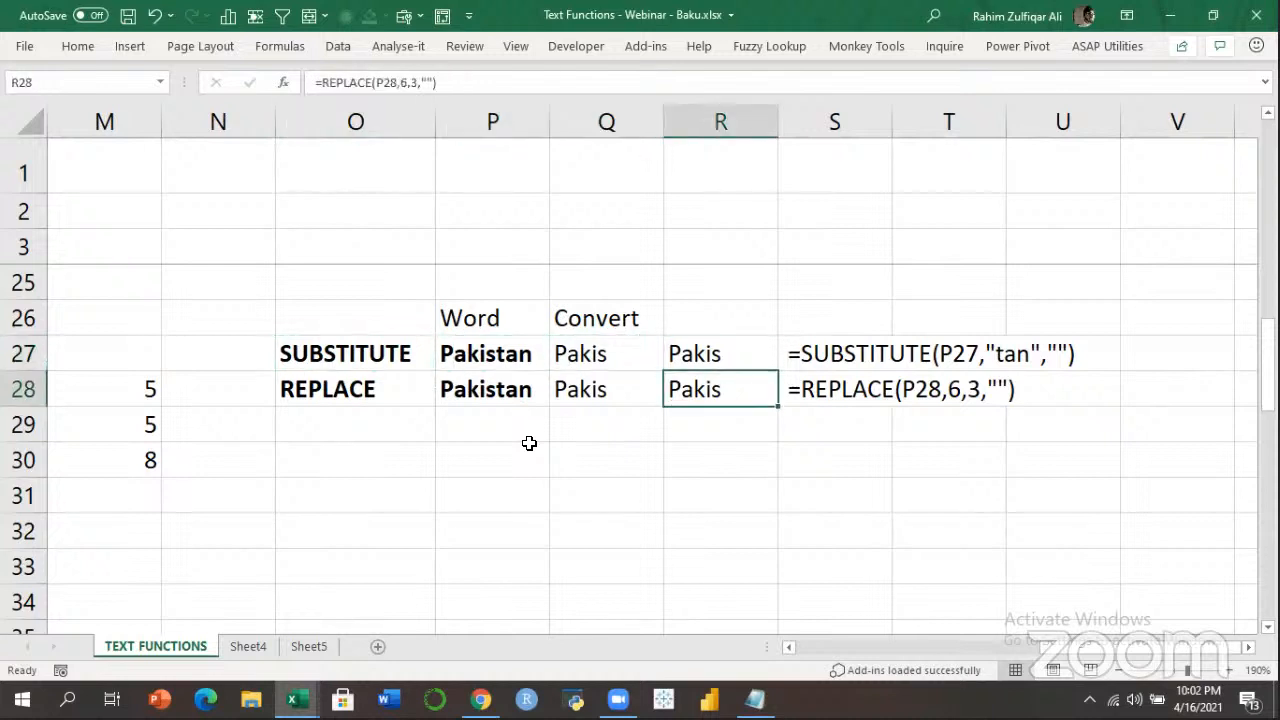
{"action": "key", "text": "Right"}
{"action": "key", "text": "Up"}
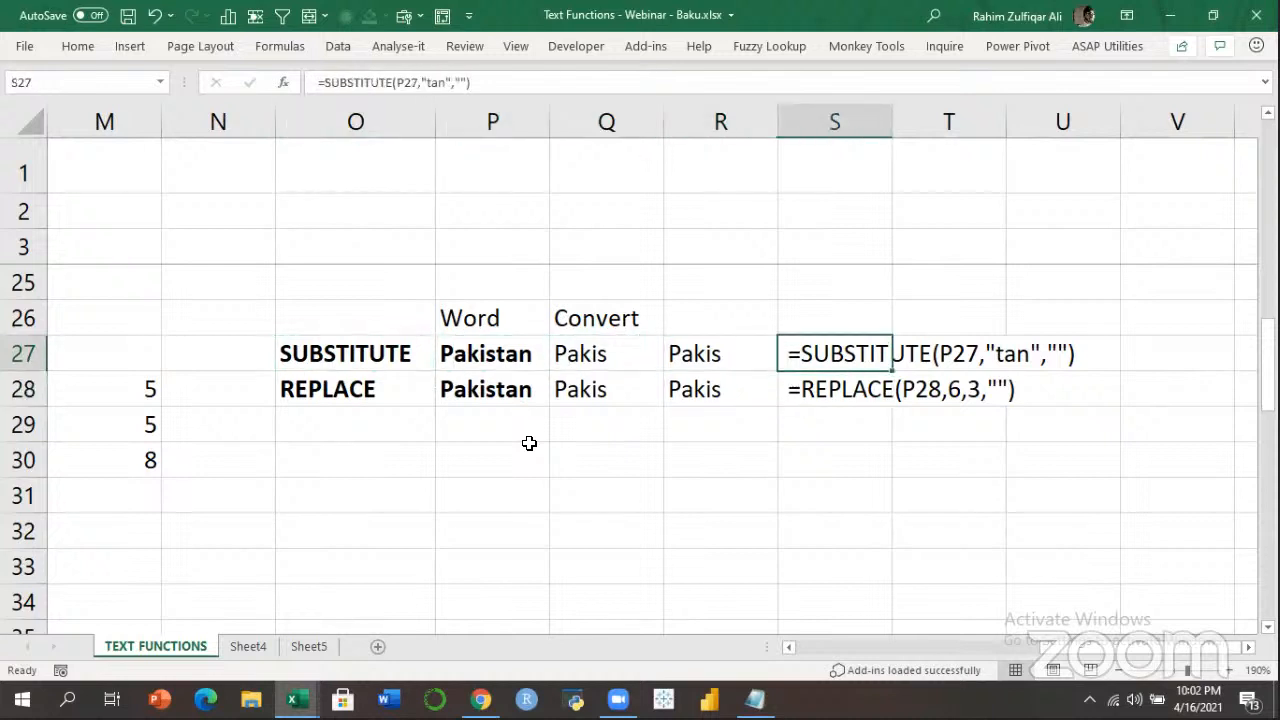
{"action": "key", "text": "Down"}
{"action": "key", "text": "Up"}
{"action": "key", "text": "Up"}
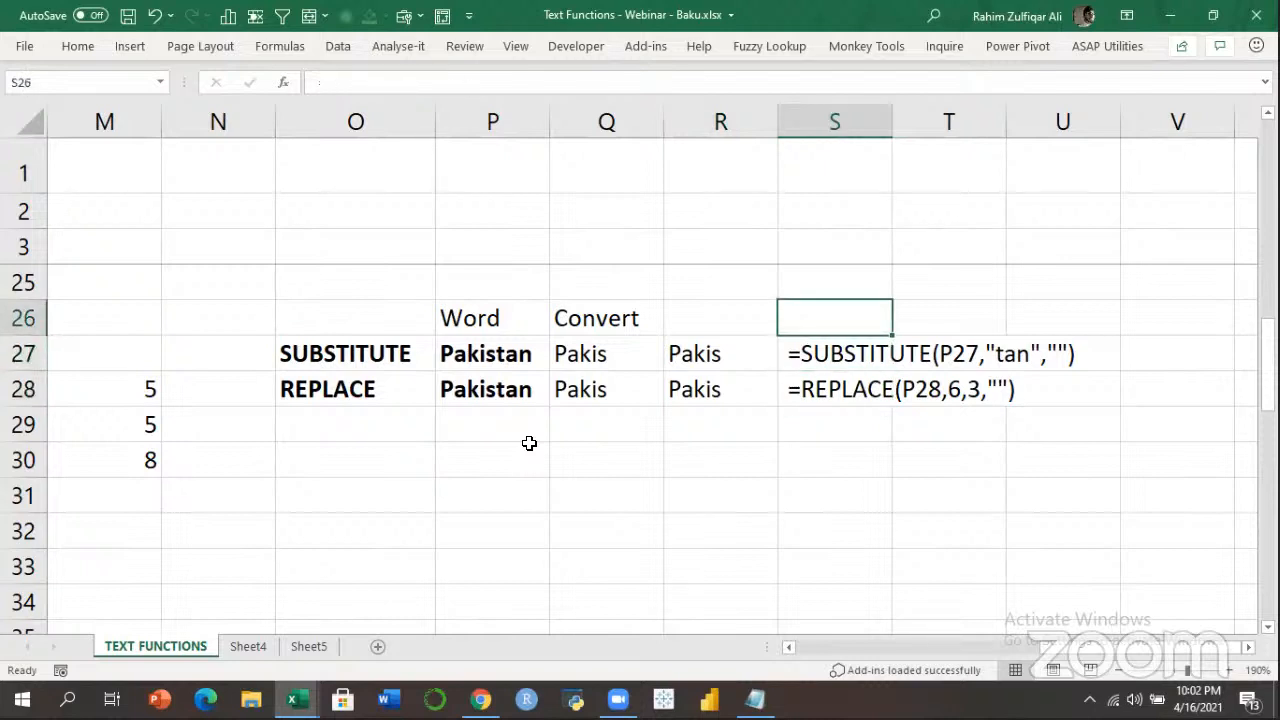
{"action": "key", "text": "Down"}
{"action": "key", "text": "Down"}
{"action": "key", "text": "Down"}
{"action": "key", "text": "Left"}
{"action": "key", "text": "Left"}
{"action": "key", "text": "Left"}
{"action": "key", "text": "Left"}
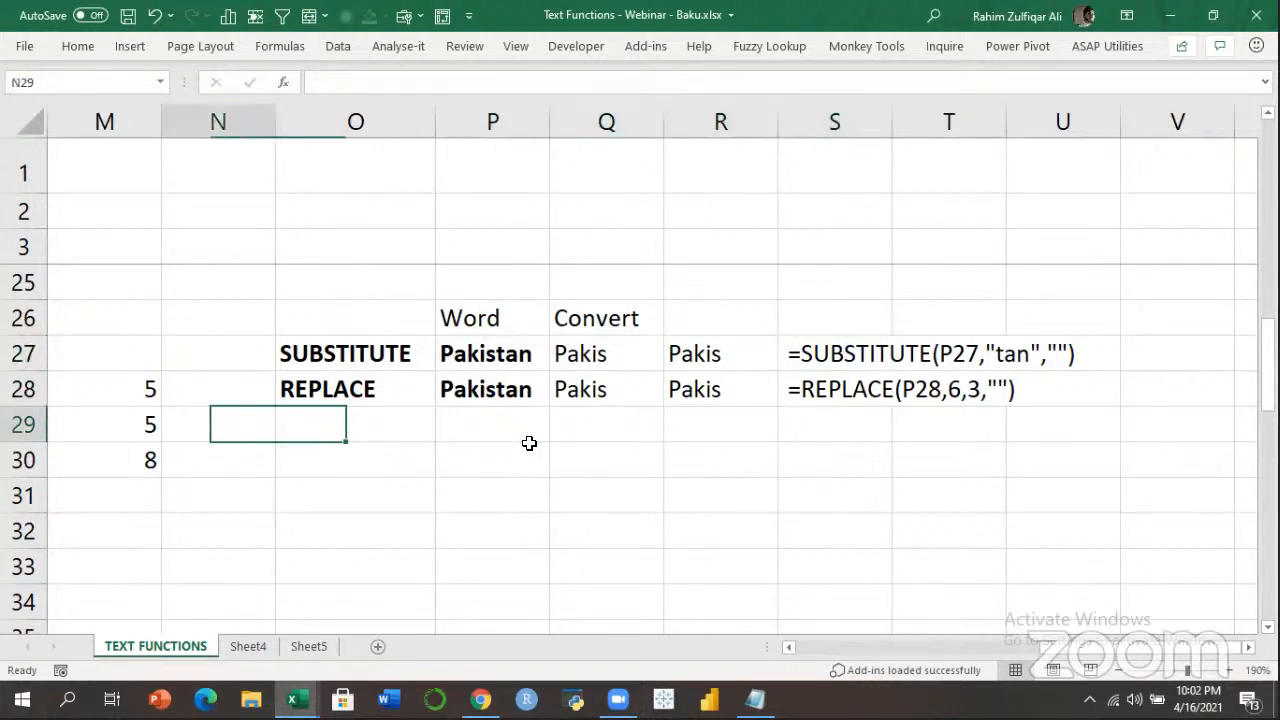
{"action": "key", "text": "Up"}
{"action": "key", "text": "Left"}
{"action": "key", "text": "Up"}
{"action": "key", "text": "Right"}
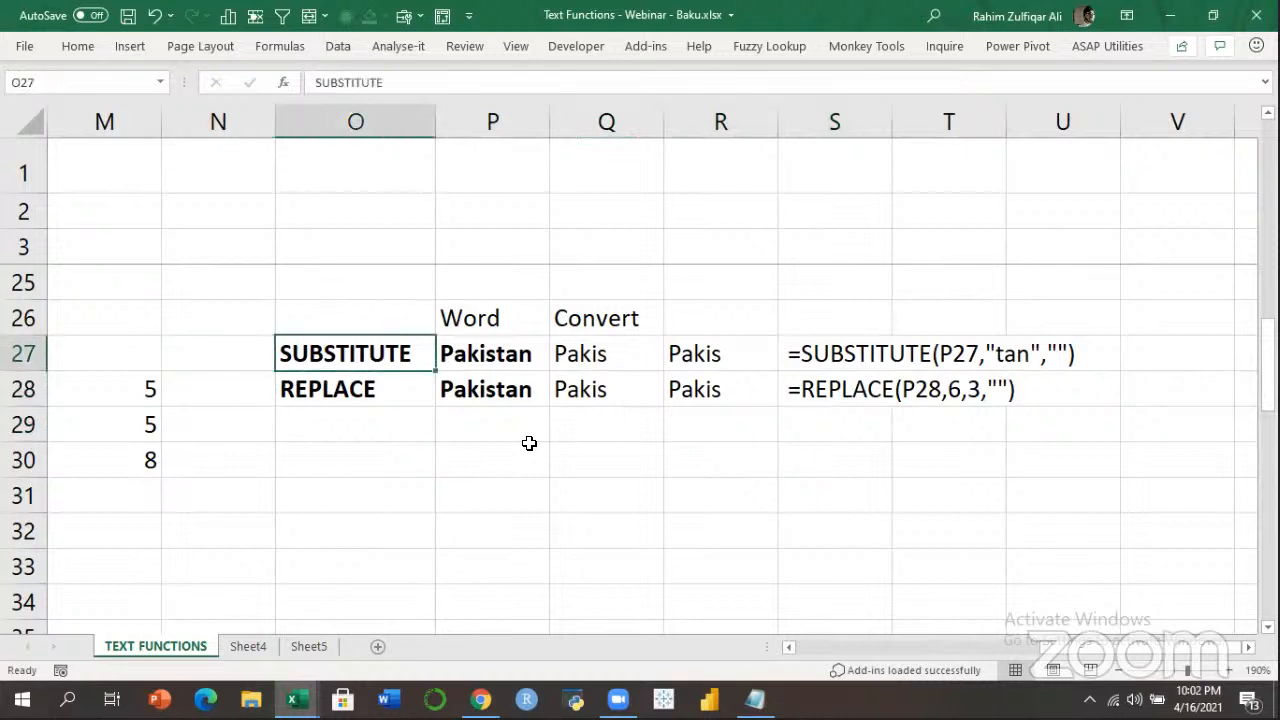
{"action": "left_click", "coordinate": [835, 398]}
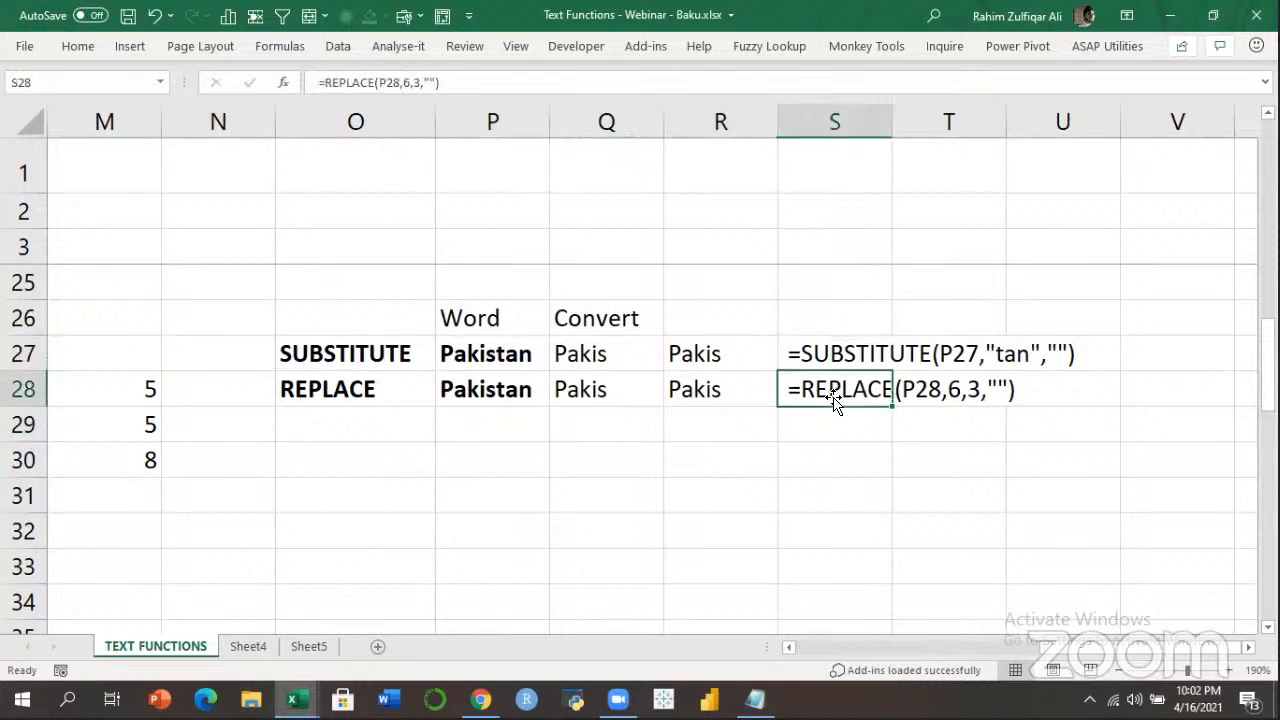
{"action": "left_click", "coordinate": [886, 452]}
{"action": "left_click", "coordinate": [848, 430]}
{"action": "left_click", "coordinate": [841, 395]}
{"action": "left_click", "coordinate": [841, 395]}
{"action": "left_click_drag", "start_coordinate": [706, 354], "coordinate": [710, 386]}
{"action": "left_click", "coordinate": [793, 385]}
{"action": "left_click", "coordinate": [874, 456]}
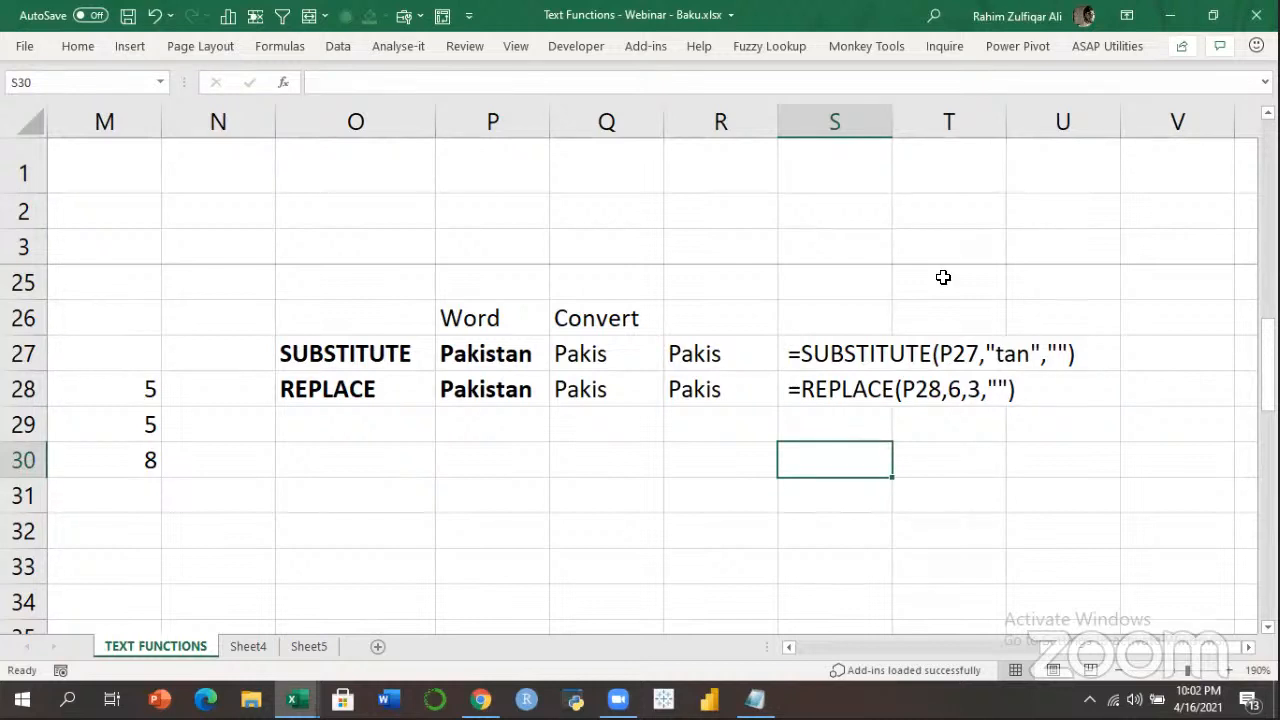
{"action": "key", "text": "Up"}
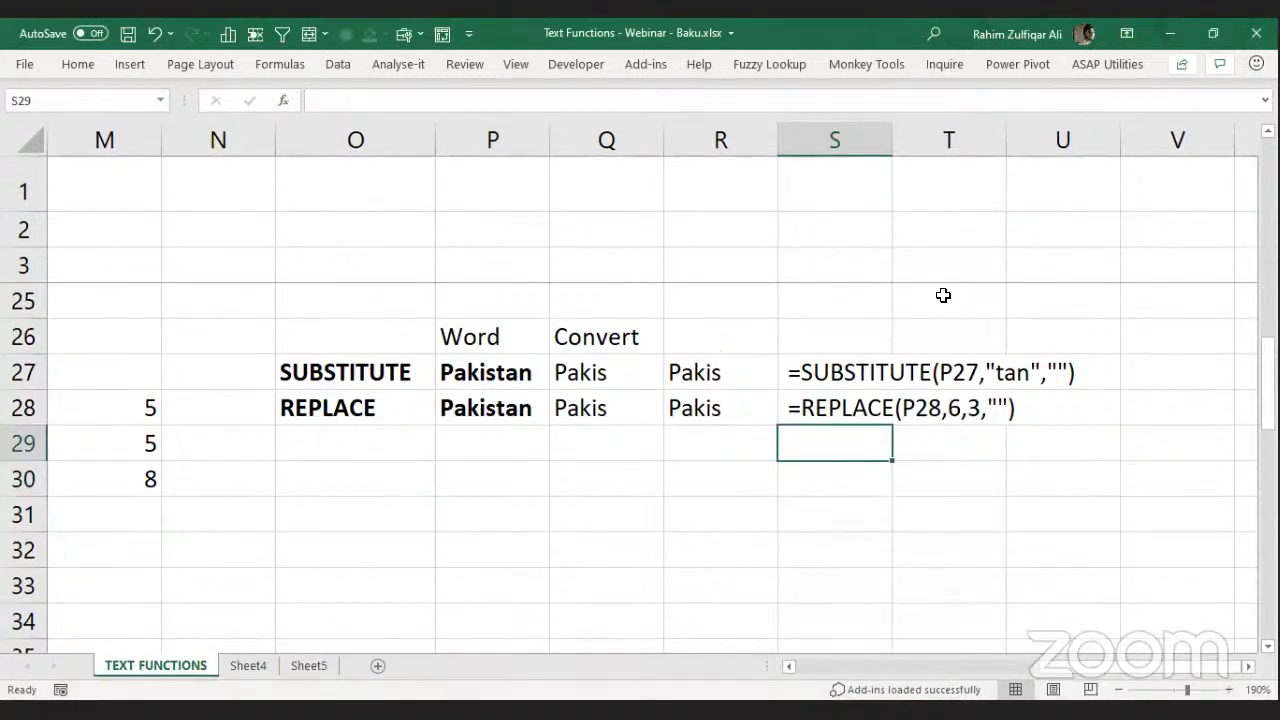
{"action": "left_click", "coordinate": [1020, 103]}
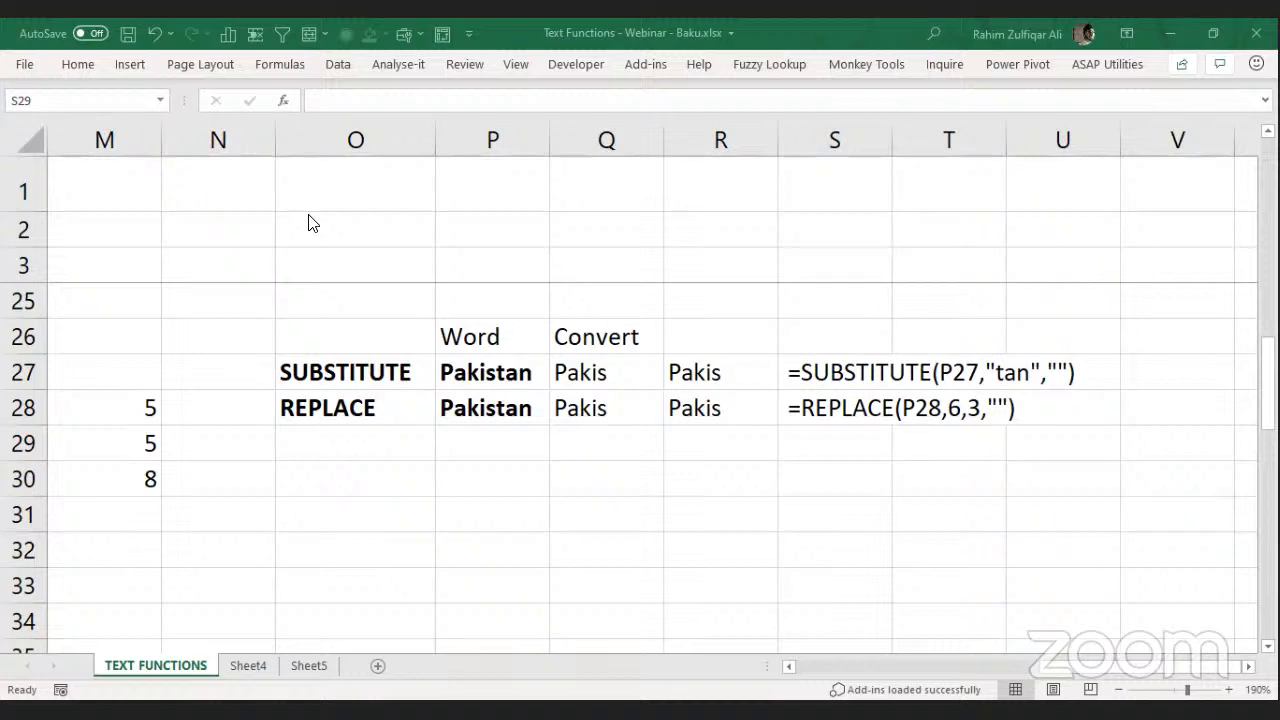
Add SUBSTITUTE and REPLACE below TRIM in the Transformation list (F33:F34).
{"action": "left_click", "coordinate": [820, 408]}
{"action": "key", "text": "Left"}
{"action": "key", "text": "Left"}
{"action": "key", "text": "Left"}
{"action": "key", "text": "Left"}
{"action": "key", "text": "Left"}
{"action": "key", "text": "Left"}
{"action": "key", "text": "Left"}
{"action": "key", "text": "Left"}
{"action": "key", "text": "Left"}
{"action": "key", "text": "Left"}
{"action": "key", "text": "Left"}
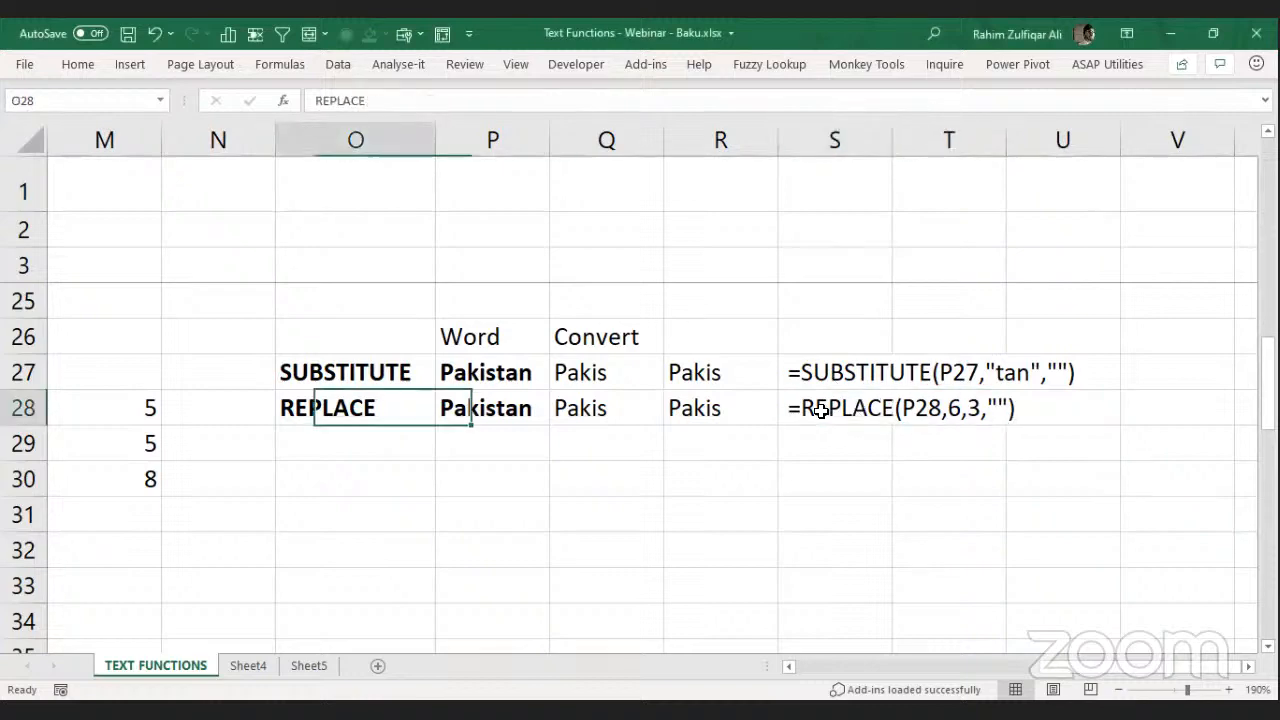
{"action": "key", "text": "Left"}
{"action": "key", "text": "Left"}
{"action": "key", "text": "Left"}
{"action": "key", "text": "Left"}
{"action": "key", "text": "Left"}
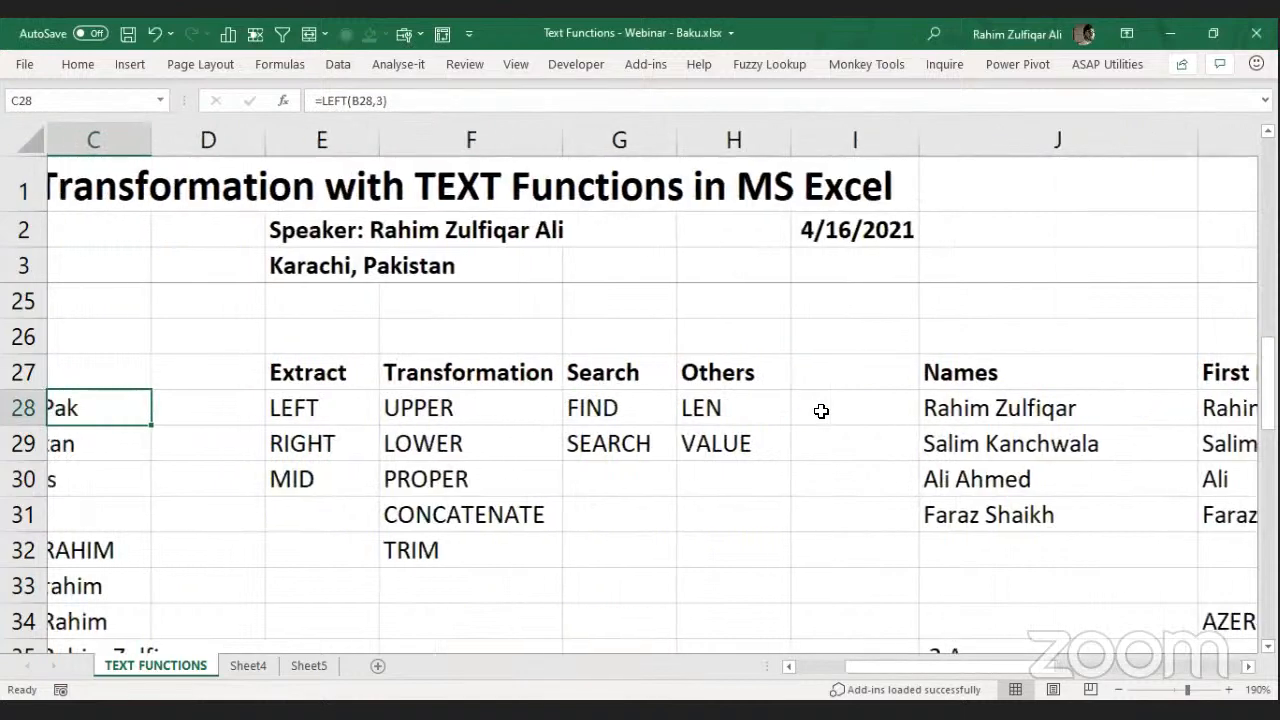
{"action": "key", "text": "Left"}
{"action": "key", "text": "Left"}
{"action": "left_click", "coordinate": [821, 411]}
{"action": "key", "text": "Down"}
{"action": "key", "text": "Down"}
{"action": "key", "text": "Down"}
{"action": "key", "text": "Down"}
{"action": "key", "text": "Down"}
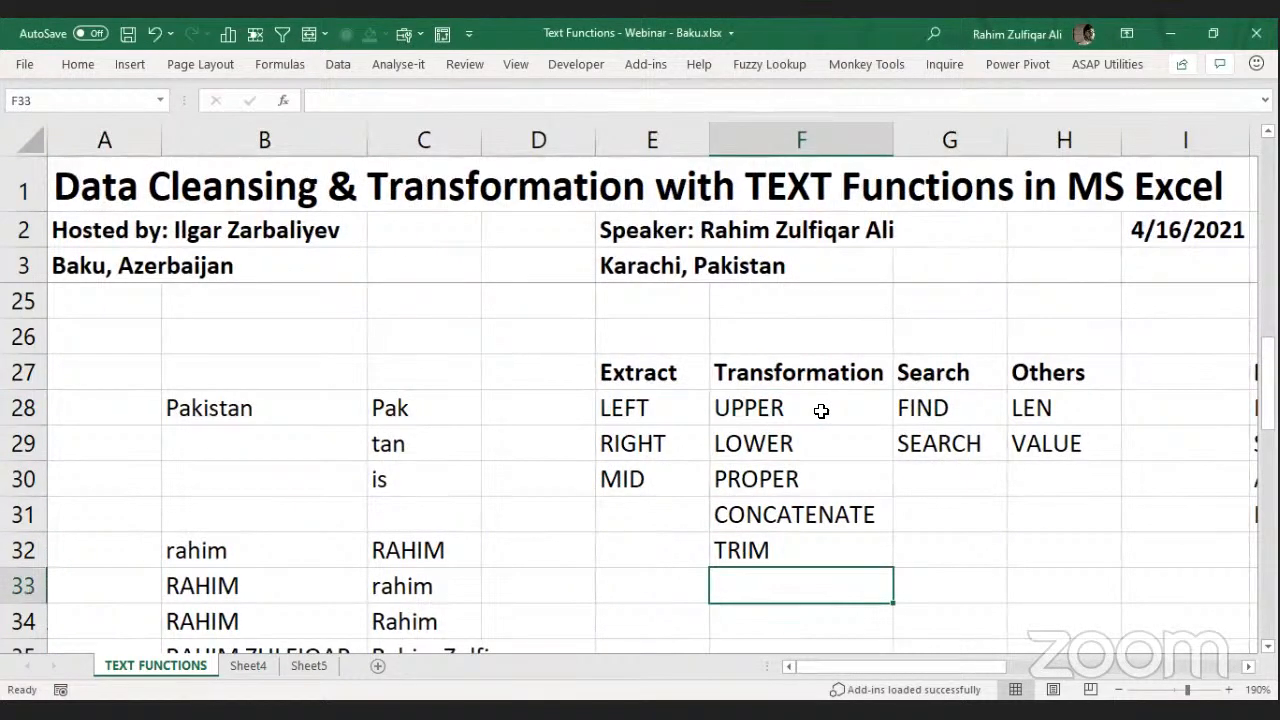
{"action": "type", "text": "SUBSTITUTE"}
{"action": "key", "text": "ctrl+Return"}
{"action": "key", "text": "Down"}
{"action": "type", "text": "REPL"}
{"action": "key", "text": "BackSpace"}
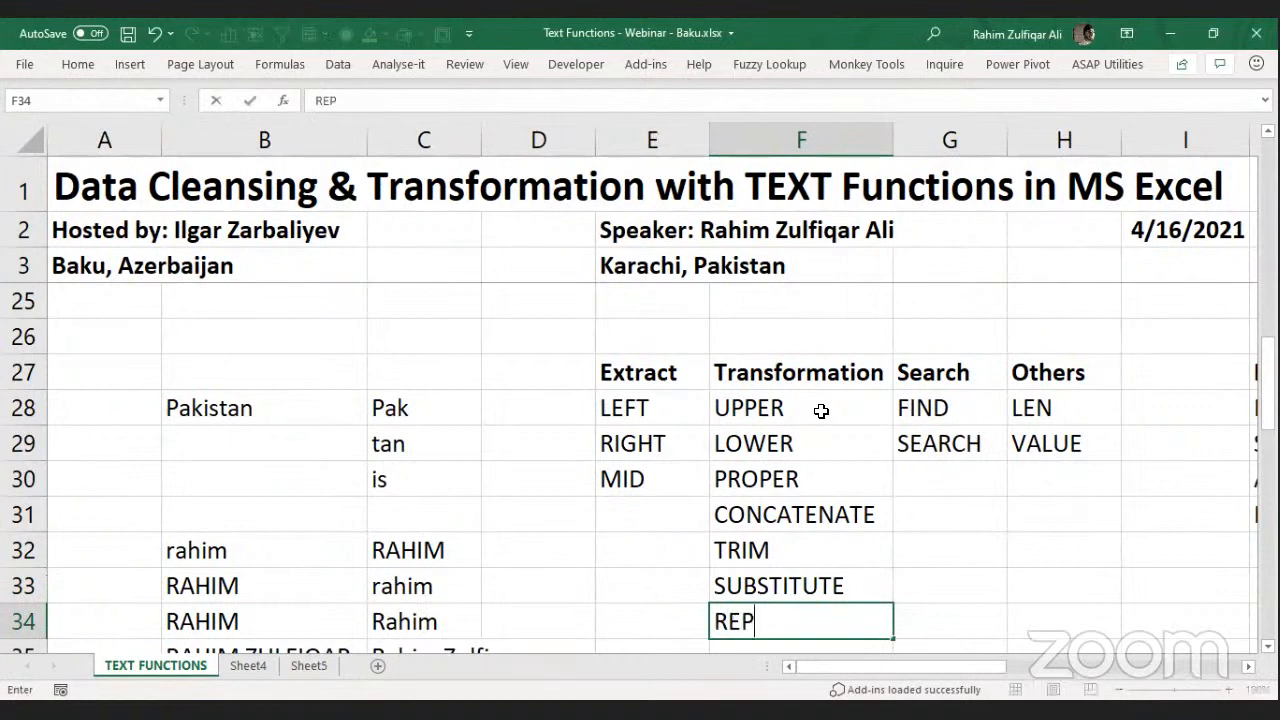
{"action": "type", "text": "LACE"}
{"action": "key", "text": "Return"}
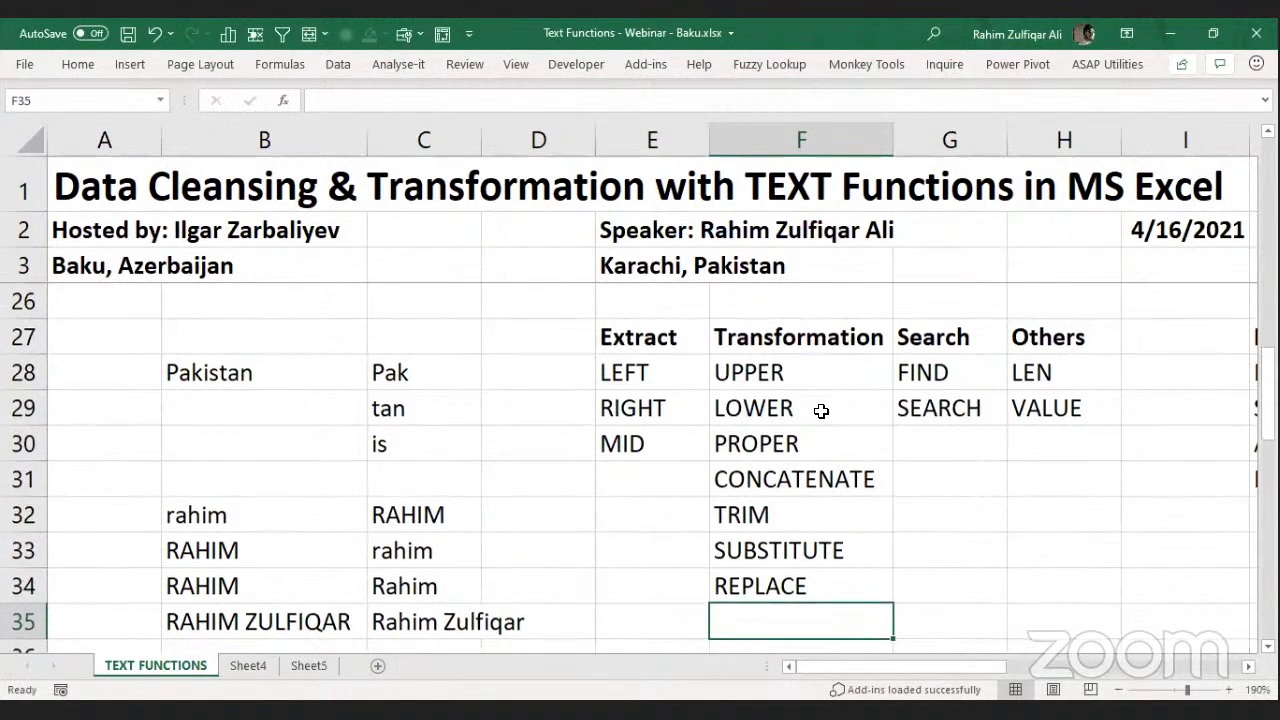
Add TEXT in H30 as the third entry under Others, below VALUE.
{"action": "key", "text": "Up"}
{"action": "key", "text": "Right"}
{"action": "key", "text": "Right"}
{"action": "key", "text": "shift+Left"}
{"action": "key", "text": "shift+Left"}
{"action": "key", "text": "shift+Left"}
{"action": "key", "text": "shift+Up"}
{"action": "key", "text": "shift+Up"}
{"action": "key", "text": "shift+Up"}
{"action": "key", "text": "shift+Up"}
{"action": "key", "text": "shift+Up"}
{"action": "key", "text": "shift+Up"}
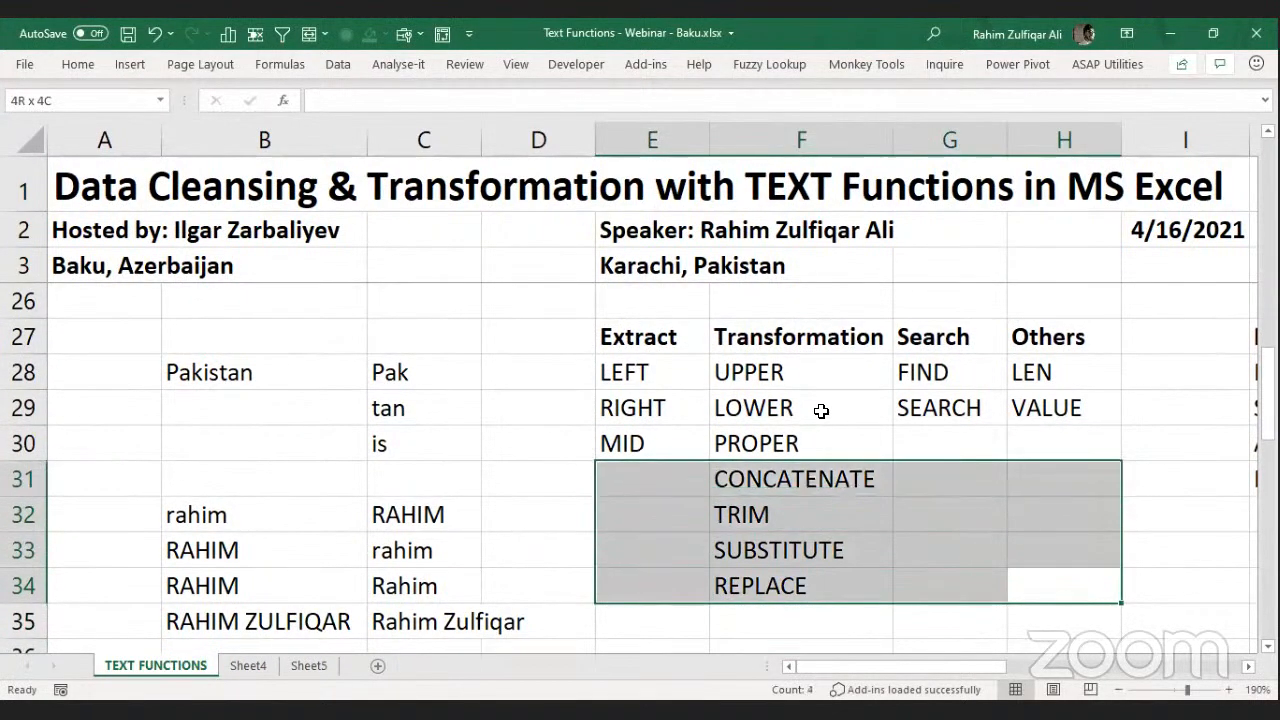
{"action": "key", "text": "Right"}
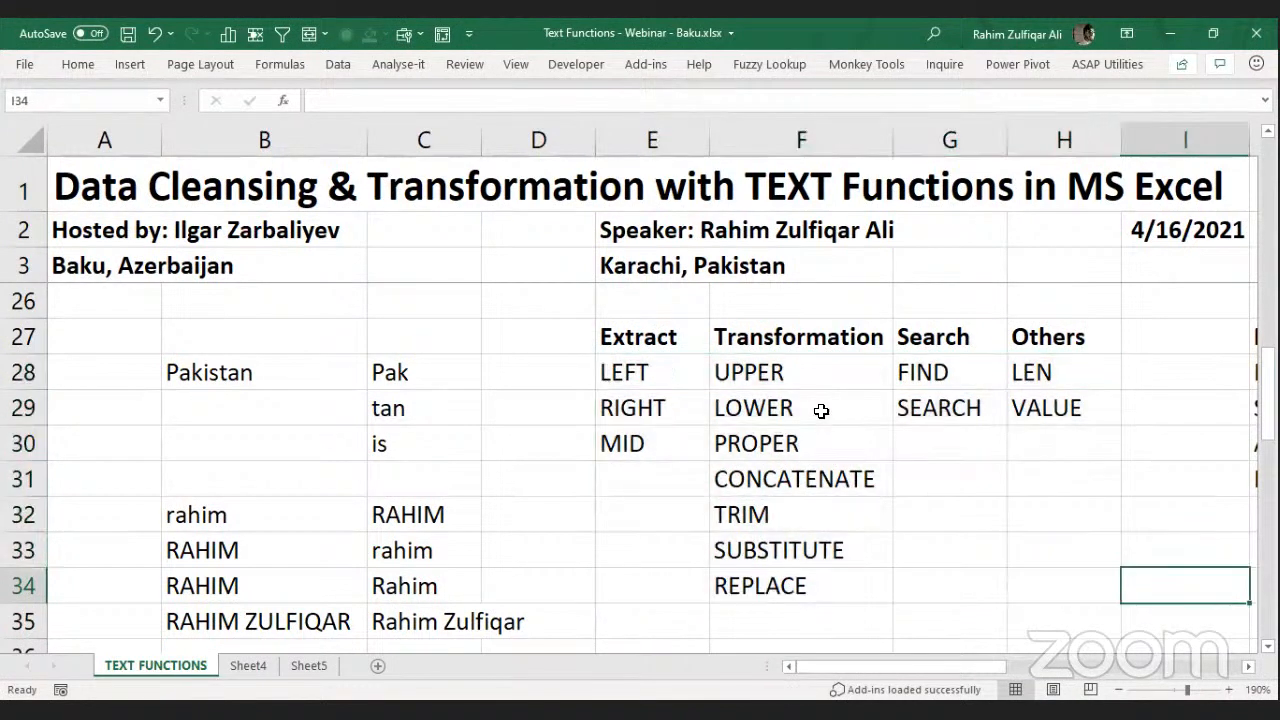
{"action": "key", "text": "Right"}
{"action": "key", "text": "Left"}
{"action": "key", "text": "Left"}
{"action": "key", "text": "Up"}
{"action": "key", "text": "Up"}
{"action": "key", "text": "Up"}
{"action": "key", "text": "Up"}
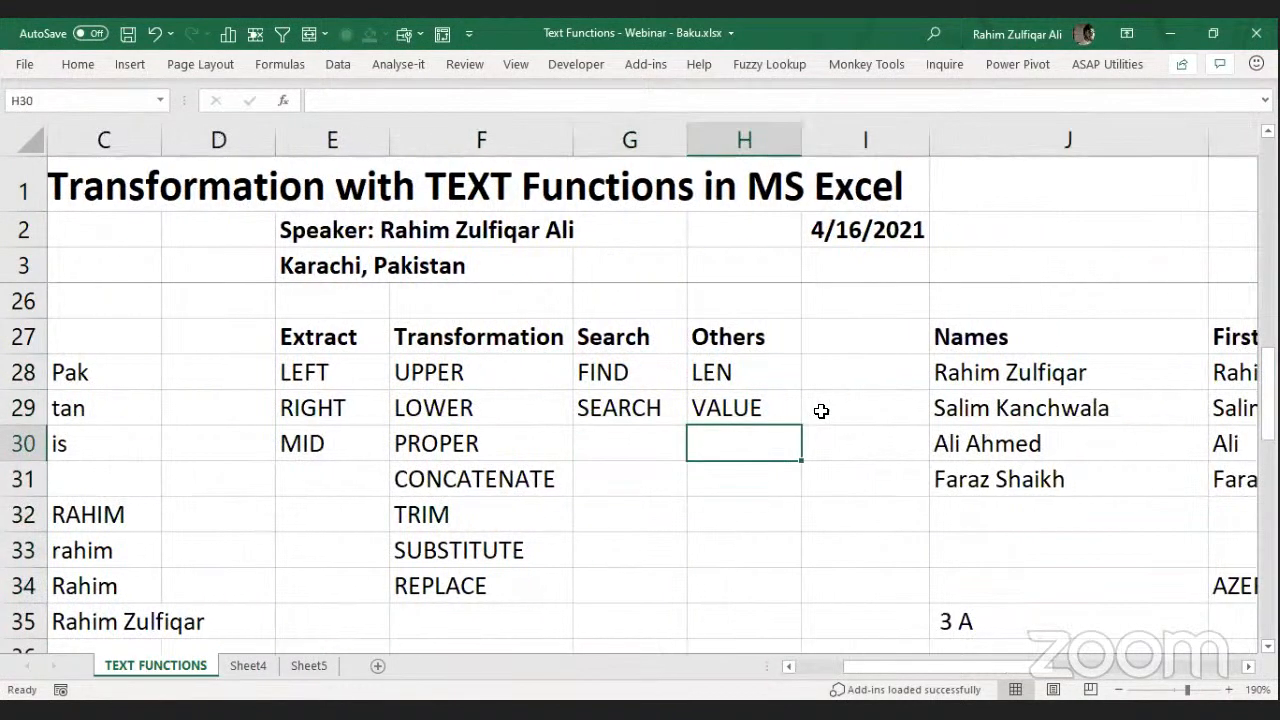
{"action": "type", "text": "TEXT"}
{"action": "key", "text": "Return"}
Give the function table E27:H34 outline and inside borders via Format Cells.
{"action": "key", "text": "Up"}
{"action": "key", "text": "Up"}
{"action": "key", "text": "Up"}
{"action": "key", "text": "Left"}
{"action": "key", "text": "Left"}
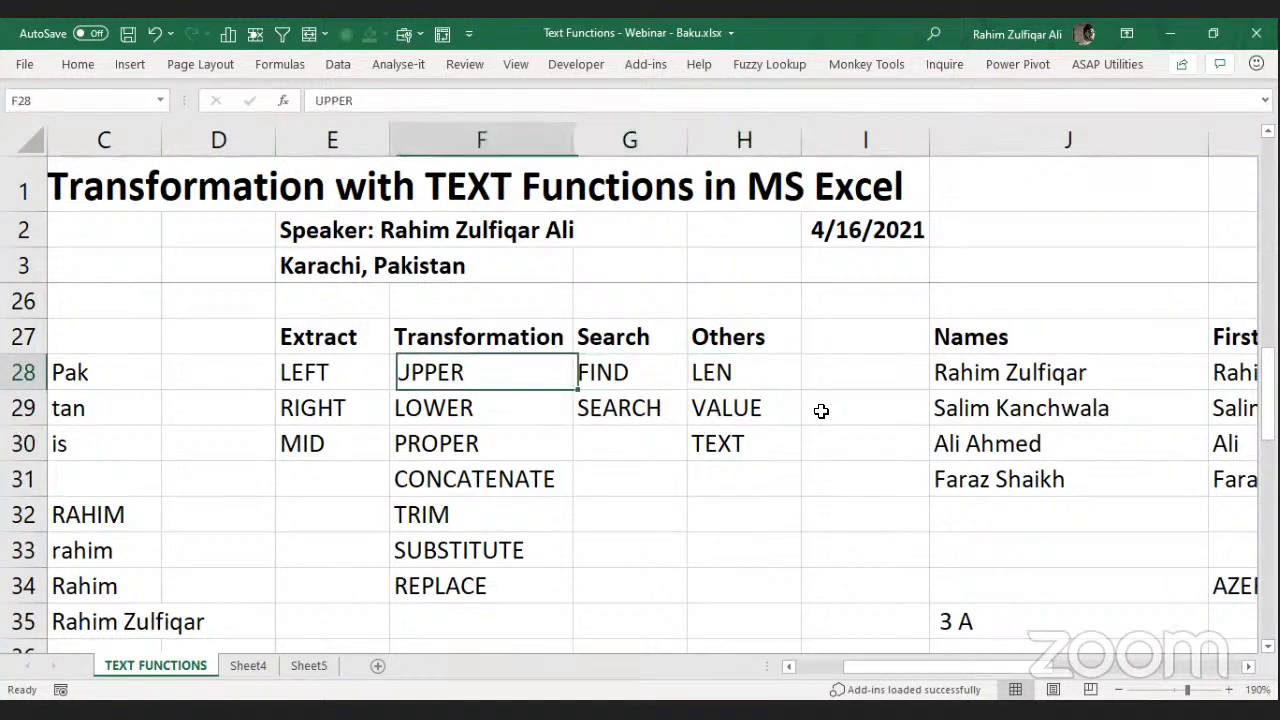
{"action": "key", "text": "Left"}
{"action": "key", "text": "Up"}
{"action": "key", "text": "shift+Right"}
{"action": "key", "text": "shift+Right"}
{"action": "key", "text": "shift+Right"}
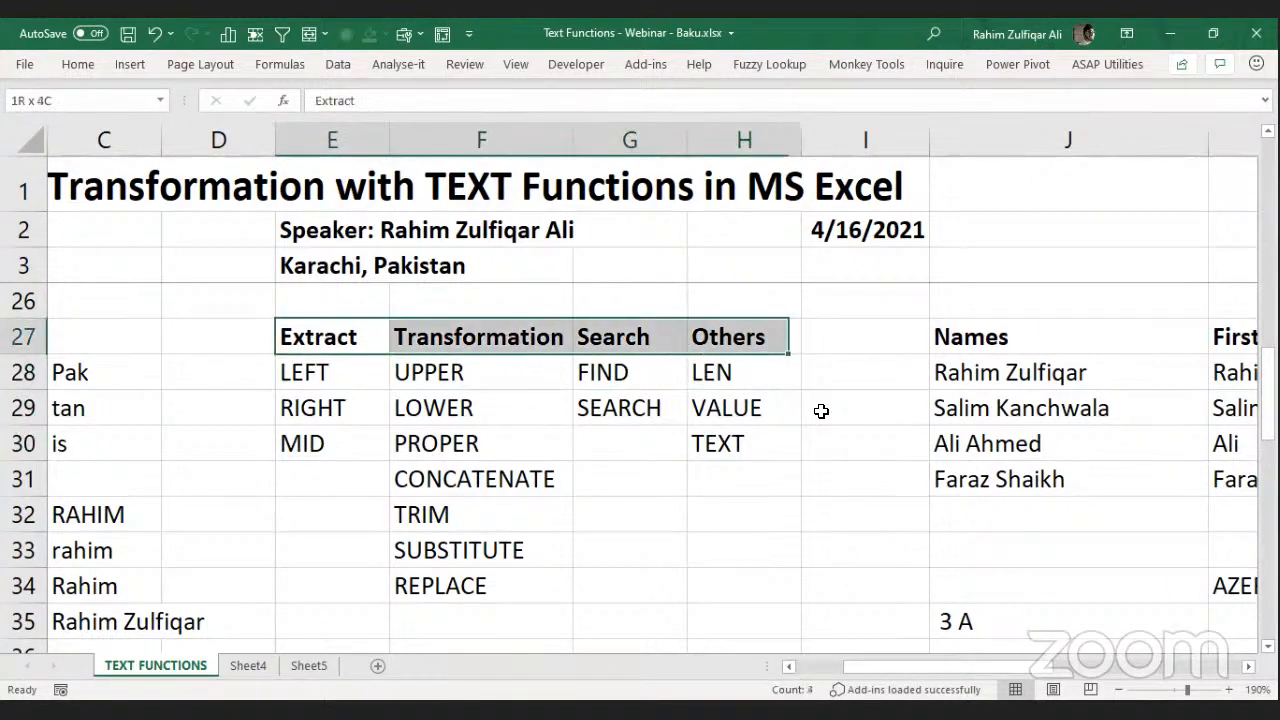
{"action": "key", "text": "shift+Down"}
{"action": "key", "text": "shift+Down"}
{"action": "key", "text": "shift+Down"}
{"action": "key", "text": "shift+Down"}
{"action": "key", "text": "shift+Down"}
{"action": "key", "text": "shift+Down"}
{"action": "key", "text": "shift+Down"}
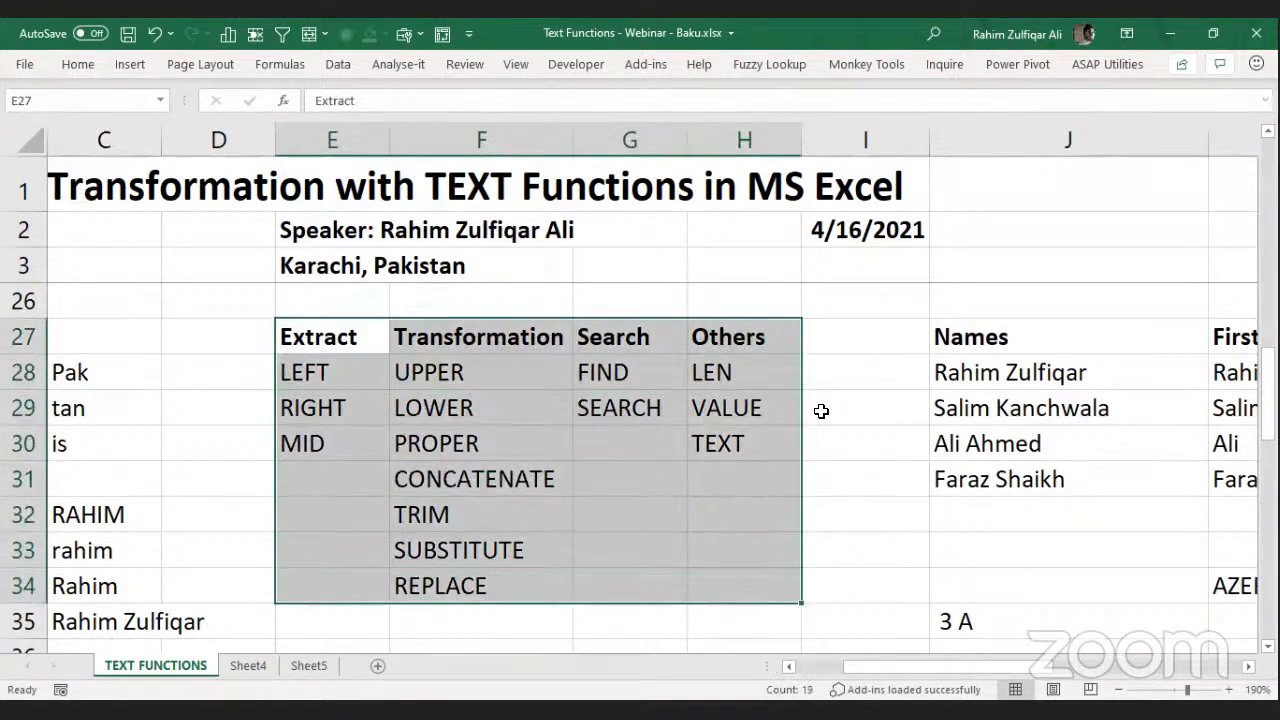
{"action": "key", "text": "ctrl+1"}
{"action": "left_click", "coordinate": [734, 262]}
{"action": "left_click", "coordinate": [783, 262]}
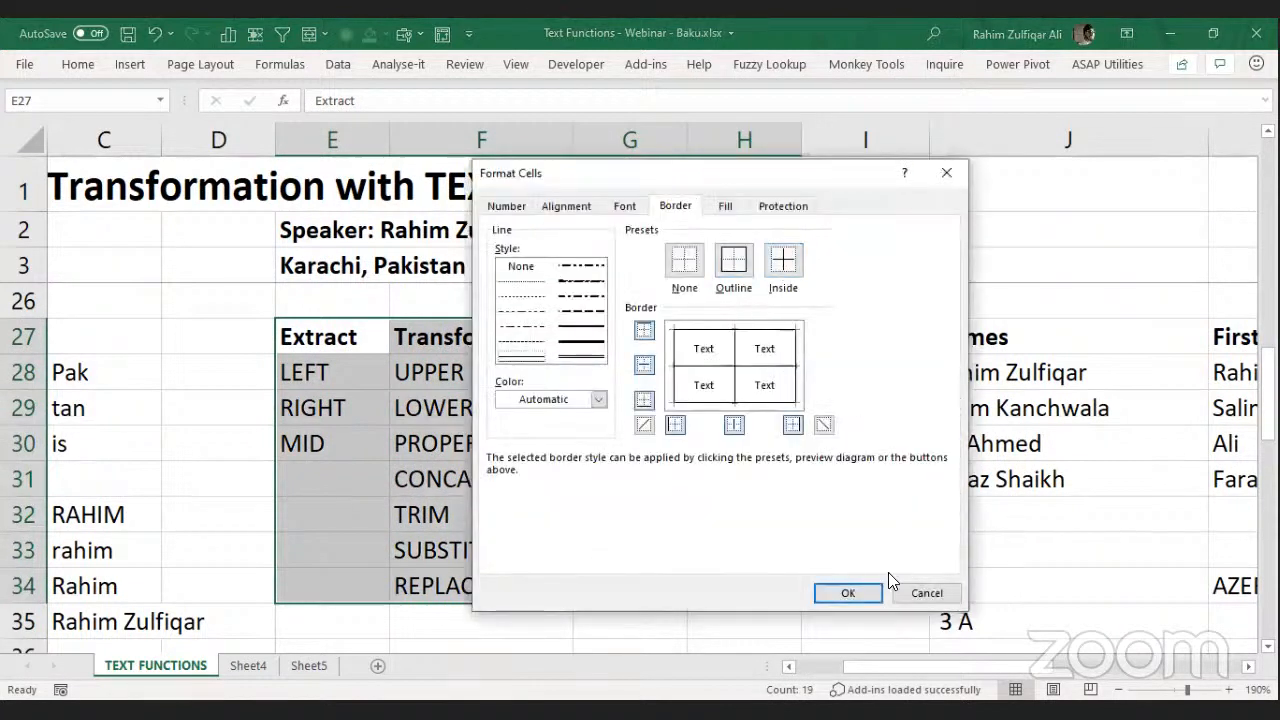
{"action": "left_click", "coordinate": [864, 598]}
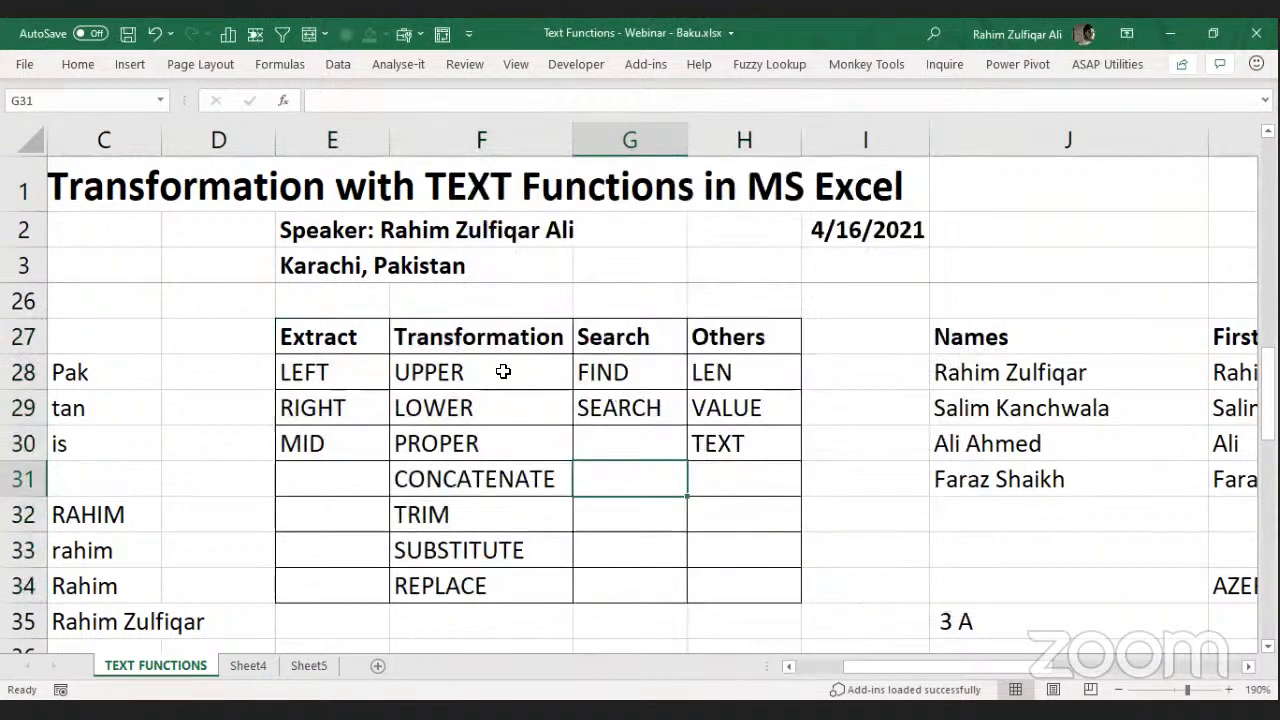
{"action": "left_click", "coordinate": [340, 330]}
Fill the Extract-to-Others header row E27:H27 with yellow.
{"action": "left_click_drag", "start_coordinate": [382, 337], "coordinate": [743, 337]}
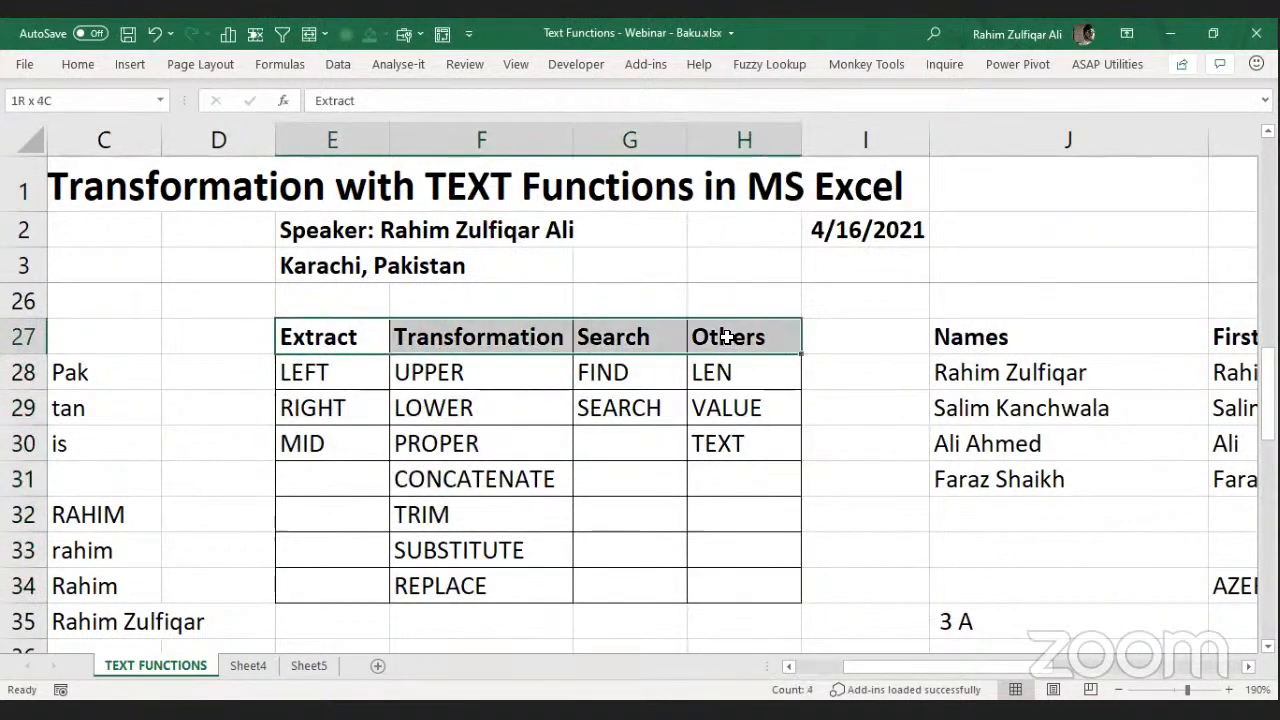
{"action": "left_click", "coordinate": [78, 64]}
{"action": "left_click", "coordinate": [238, 128]}
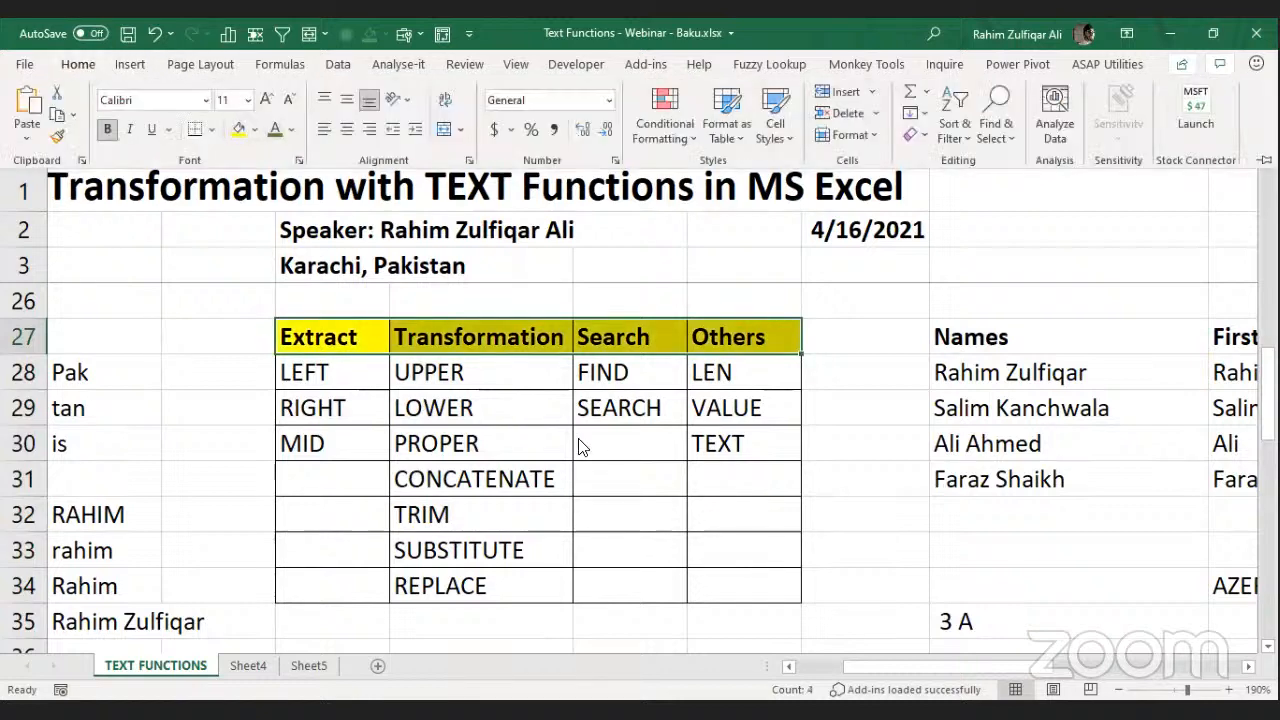
{"action": "left_click", "coordinate": [745, 445]}
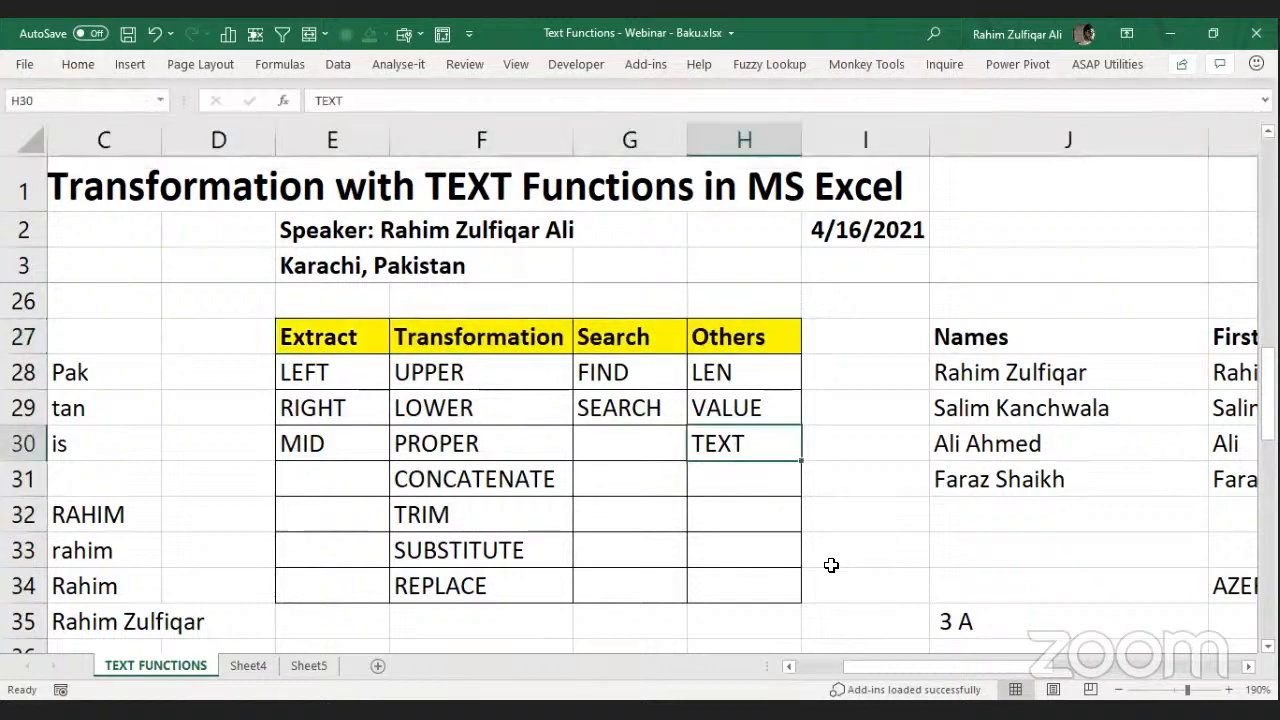
{"action": "left_click", "coordinate": [729, 480]}
{"action": "left_click", "coordinate": [749, 443]}
Enter =TODAY() in W27 so it shows the current date 4/16/2021.
{"action": "left_click", "coordinate": [1240, 666]}
{"action": "scroll", "coordinate": [994, 523], "scroll_direction": "right", "scroll_amount": 6}
{"action": "left_click", "coordinate": [789, 334]}
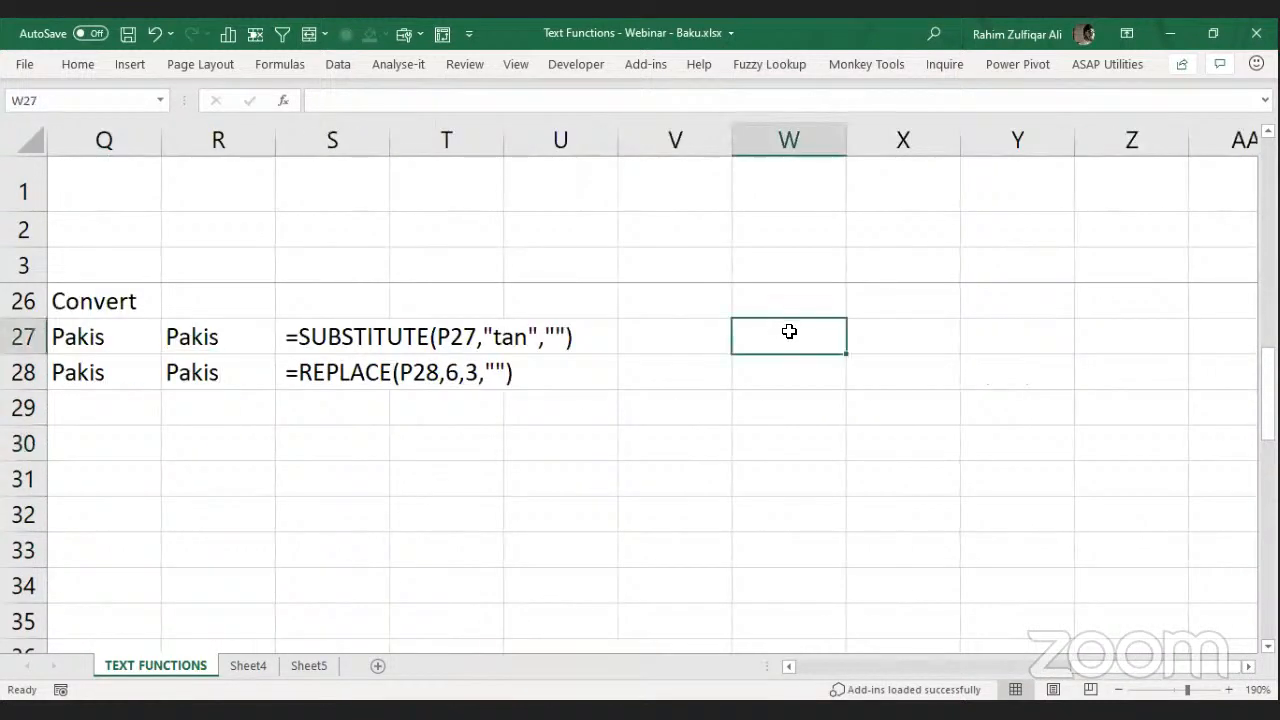
{"action": "type", "text": "=TODAY"}
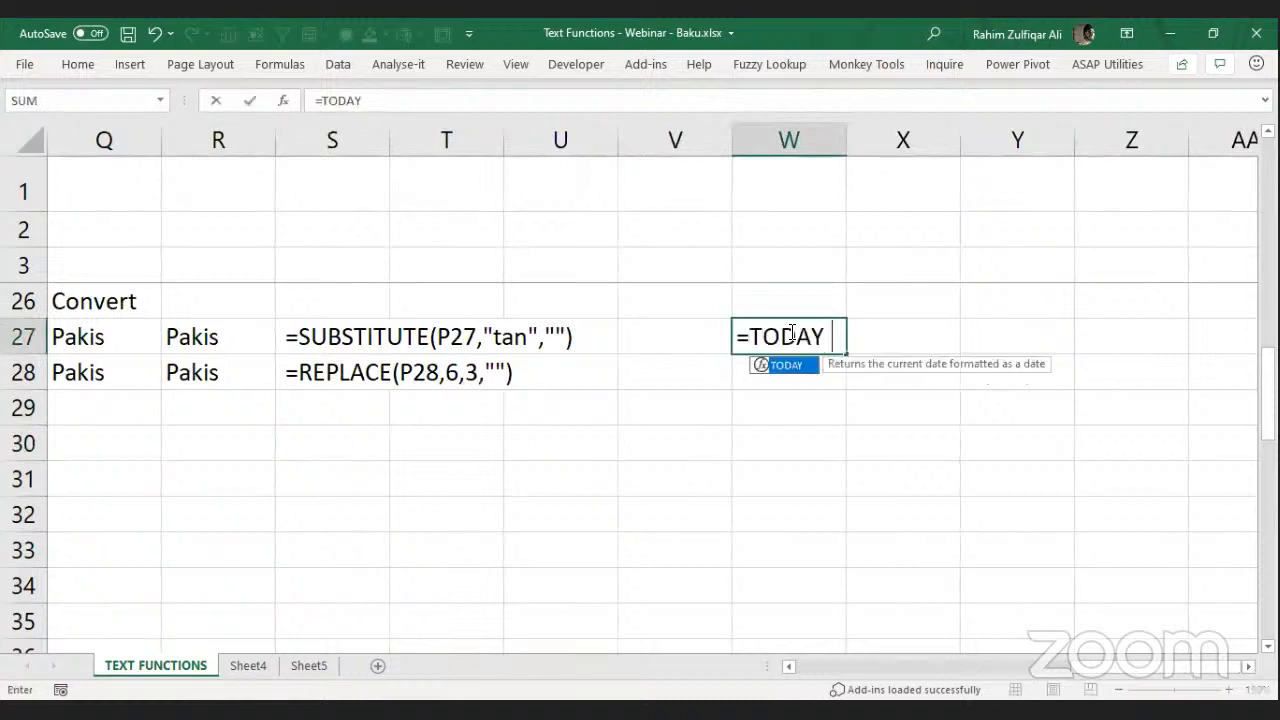
{"action": "key", "text": "Return"}
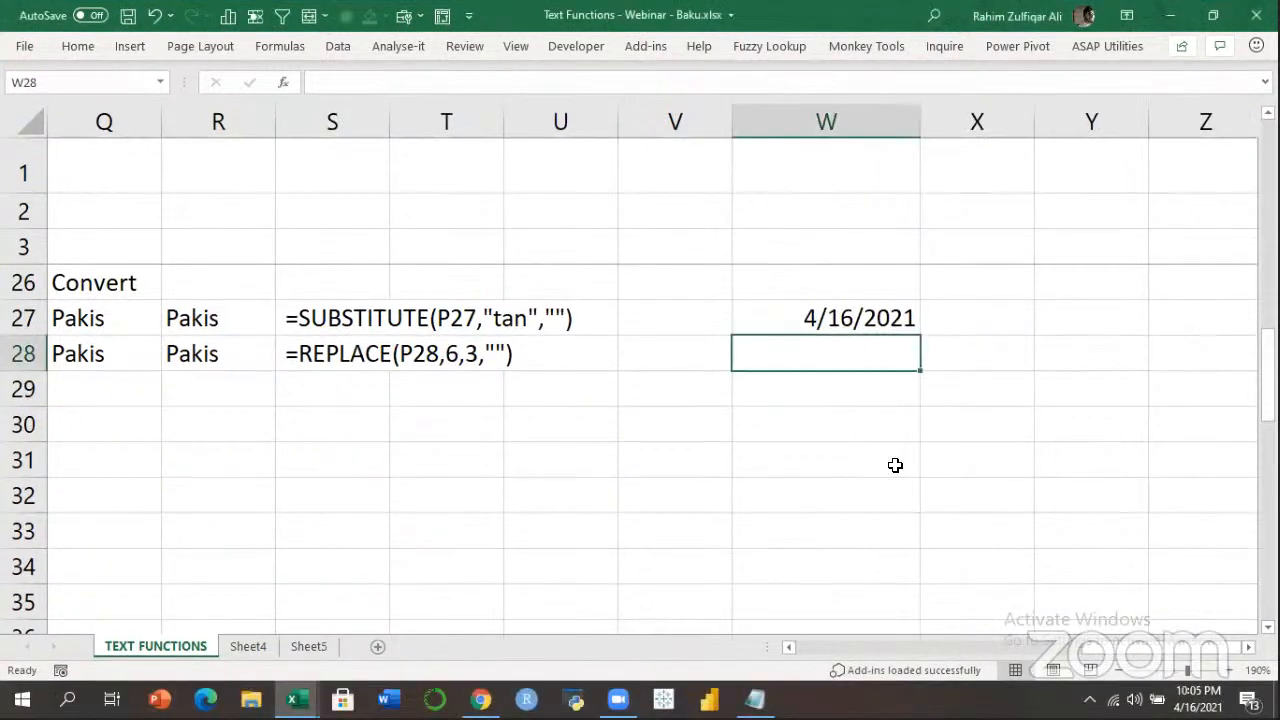
Extract the day as 16 and Fri with =TEXT(W27,"DD") and "DDD" in W28:W29.
{"action": "type", "text": "="}
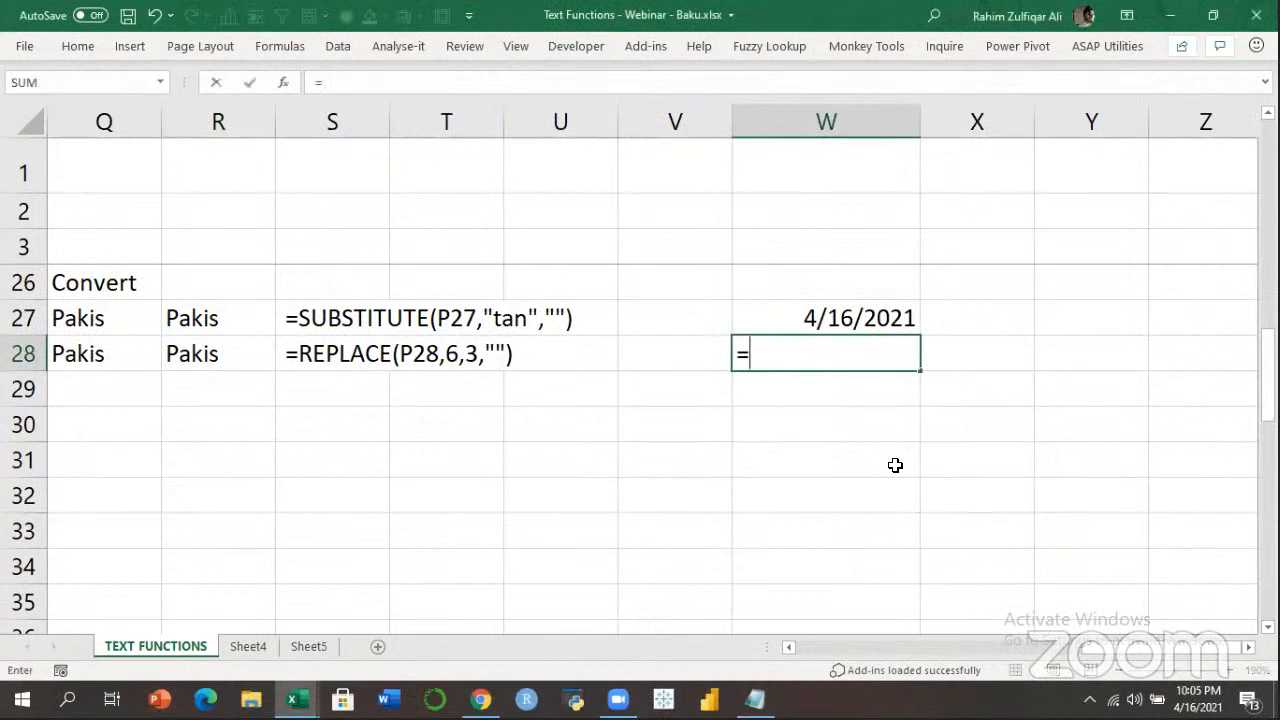
{"action": "type", "text": "TEXT("}
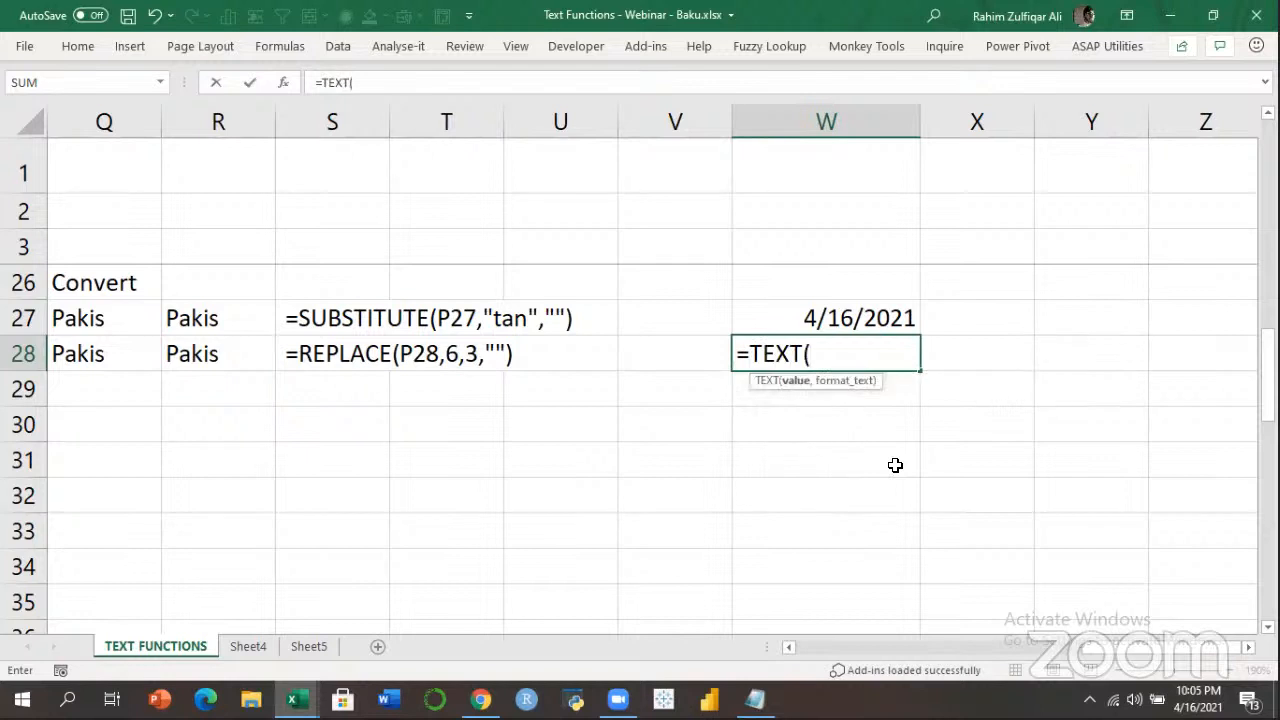
{"action": "key", "text": "Up"}
{"action": "type", "text": ","}
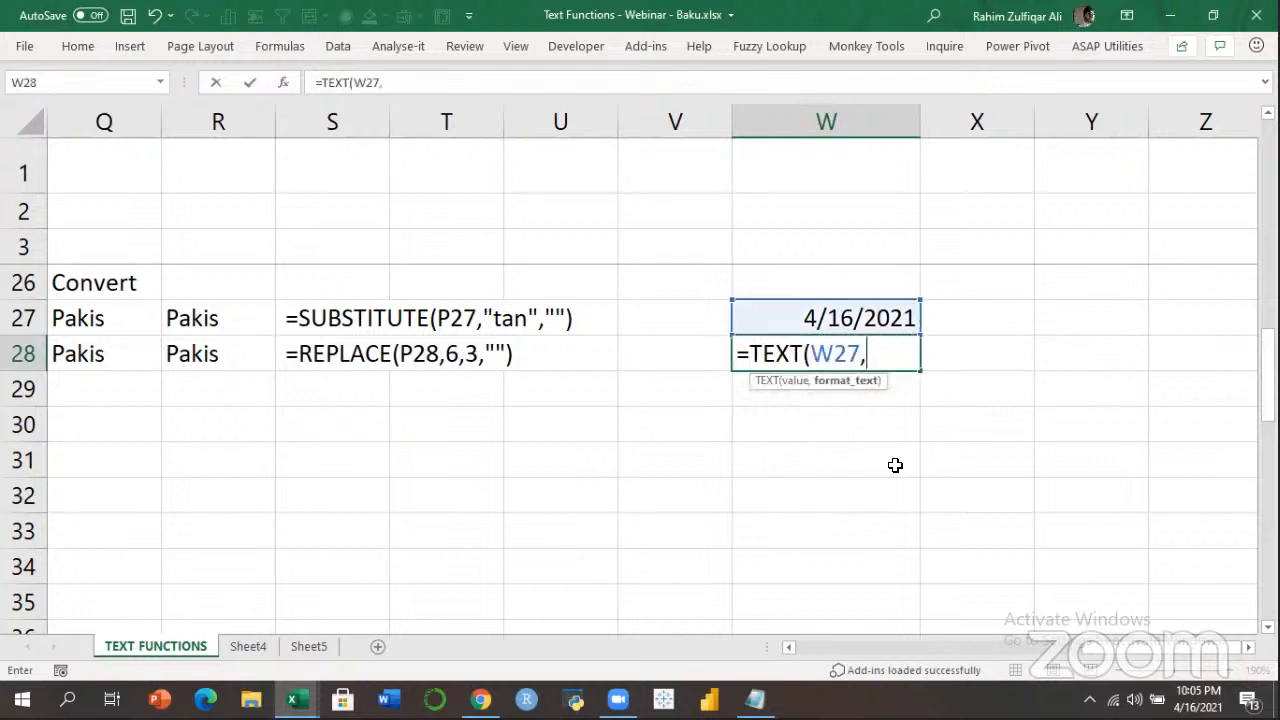
{"action": "type", "text": "\"DD\")"}
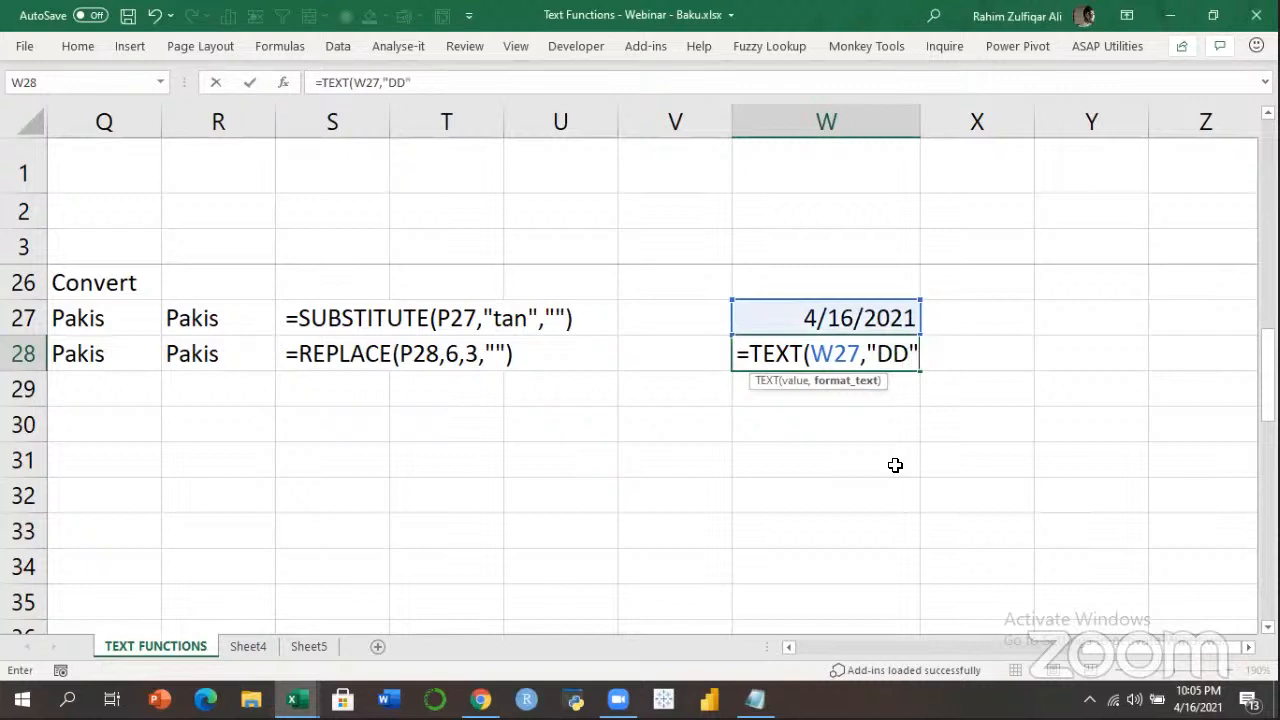
{"action": "key", "text": "Return"}
{"action": "key", "text": "Up"}
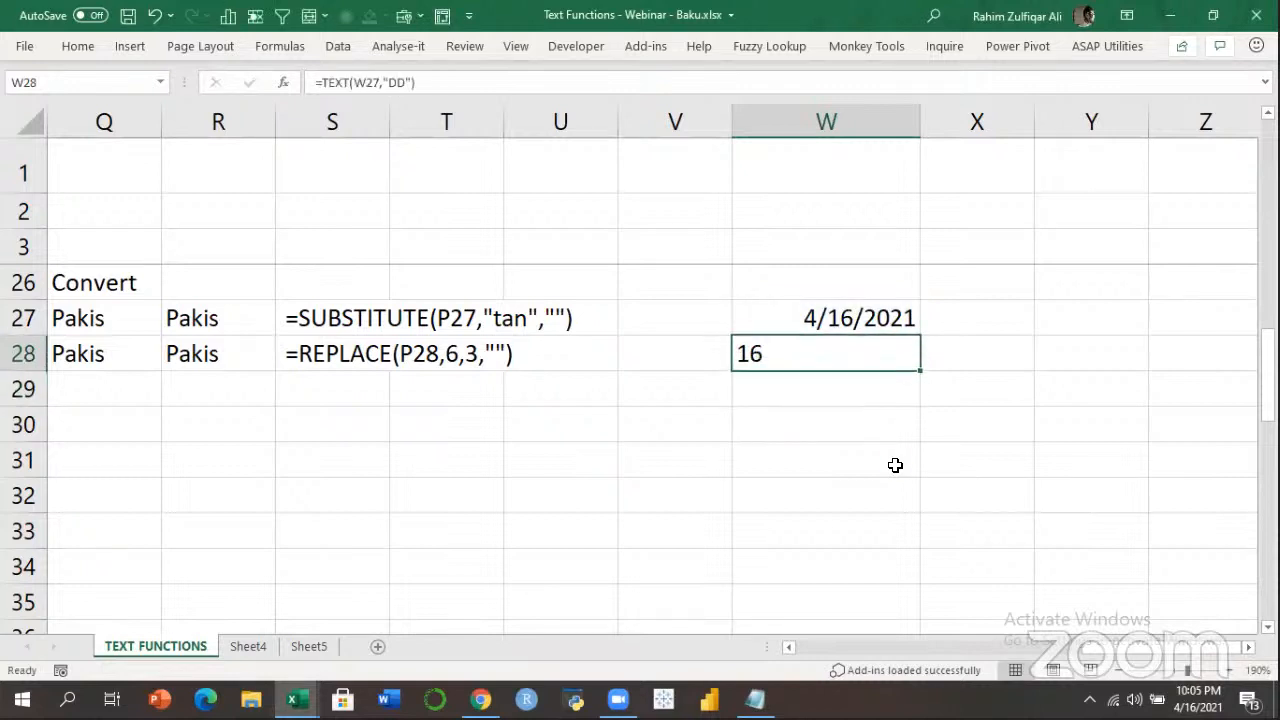
{"action": "key", "text": "F2"}
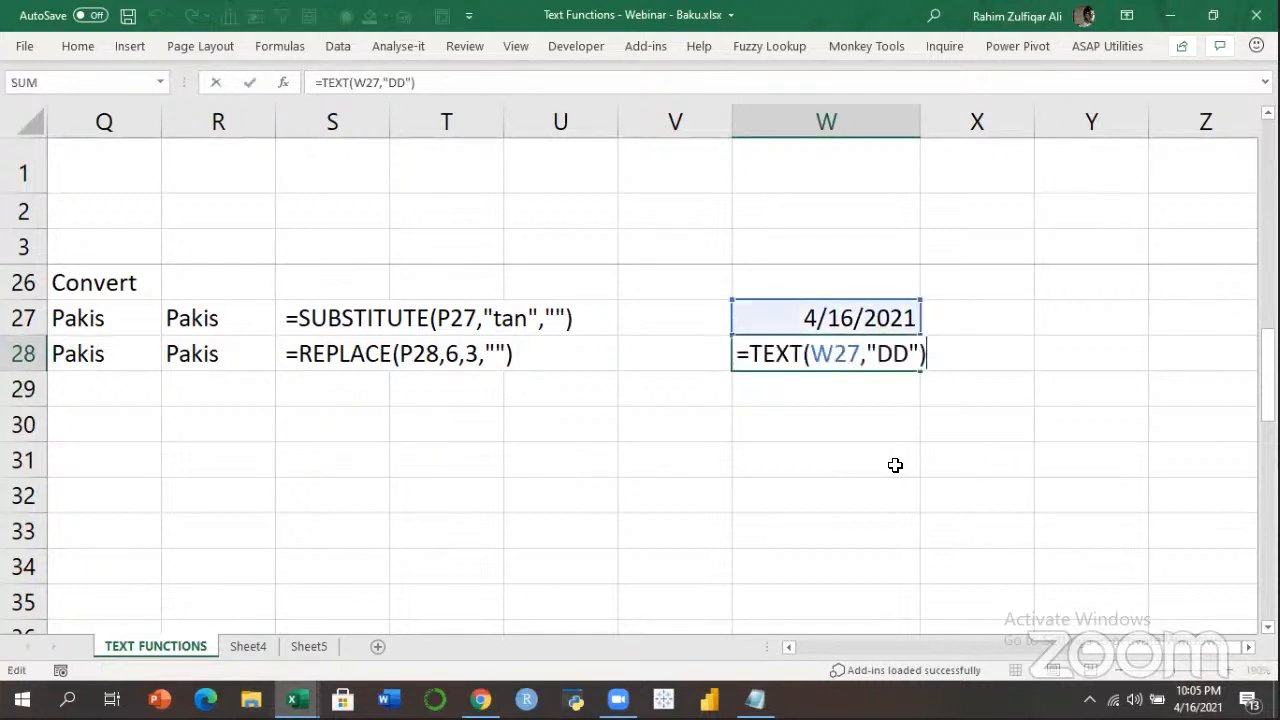
{"action": "key", "text": "Return"}
{"action": "type", "text": "=TEXT("}
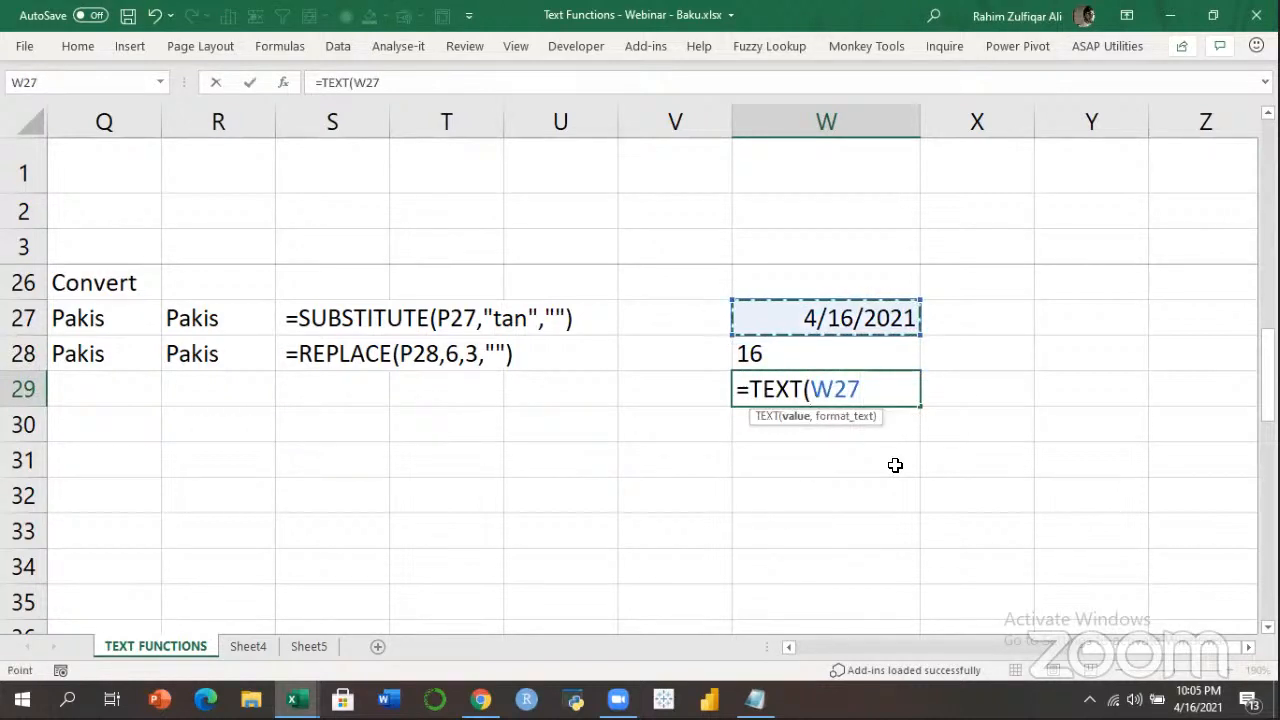
{"action": "type", "text": ",\"DDD\")"}
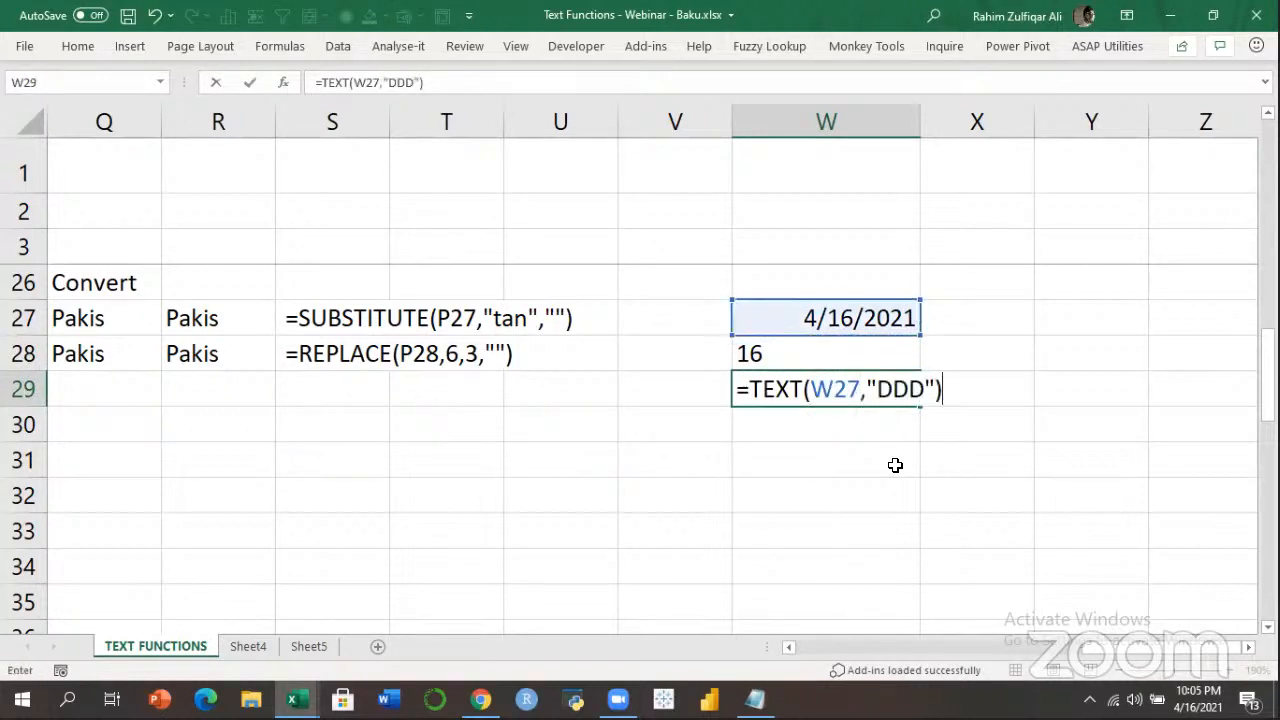
{"action": "key", "text": "Return"}
{"action": "key", "text": "Up"}
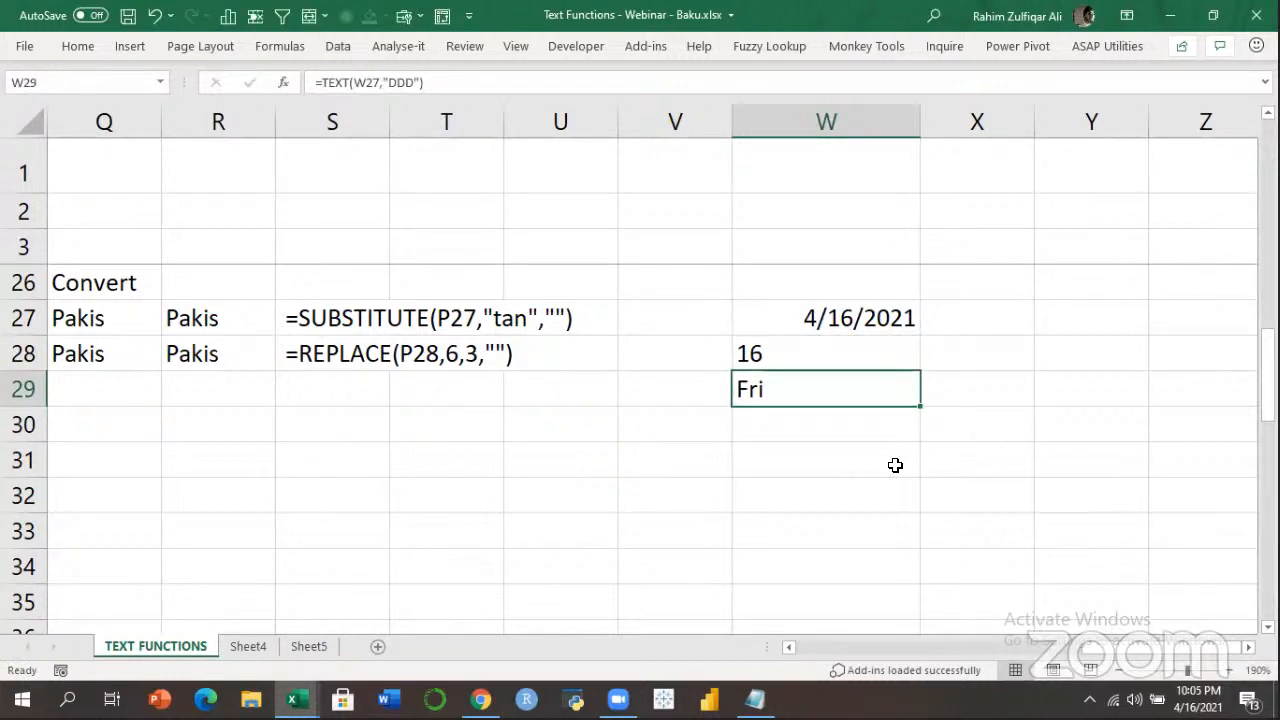
Add =TEXT(W27,"DDDD") in W30 showing Friday, then review the DD formula in W28.
{"action": "key", "text": "Down"}
{"action": "type", "text": "="}
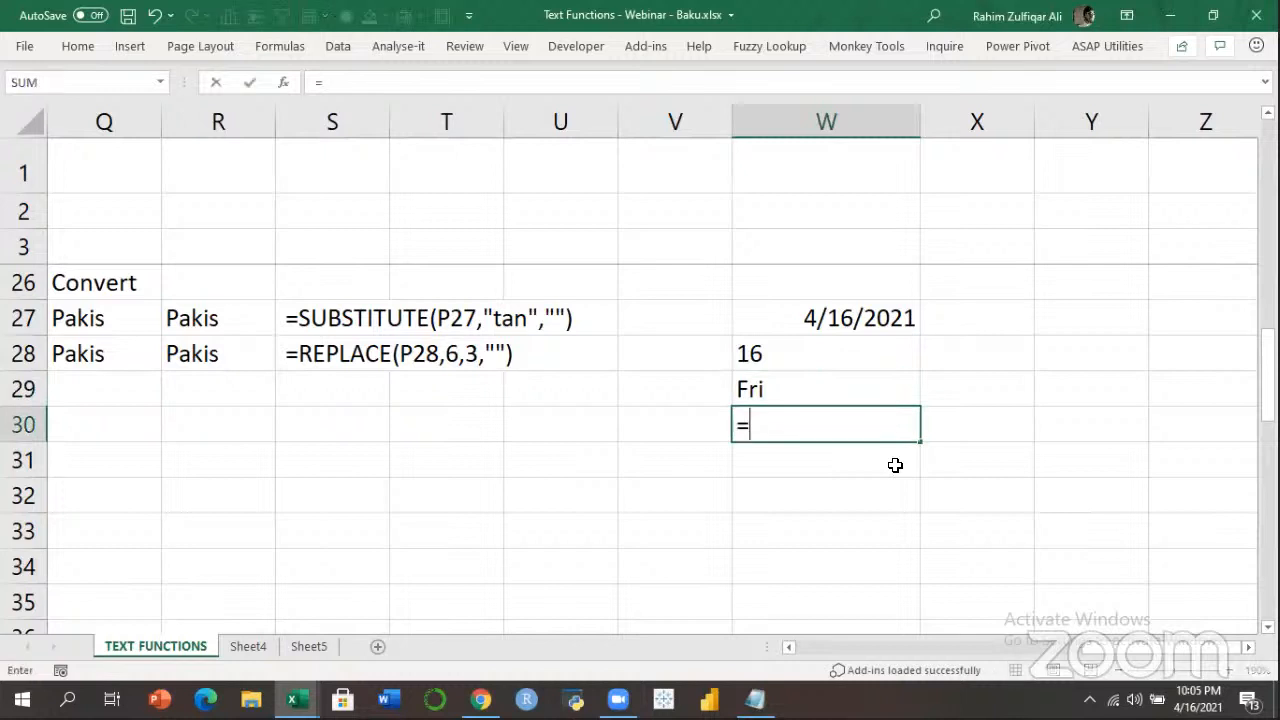
{"action": "type", "text": "TEXT("}
{"action": "key", "text": "Up"}
{"action": "key", "text": "Up"}
{"action": "key", "text": "Up"}
{"action": "type", "text": ",\"DDDD\")"}
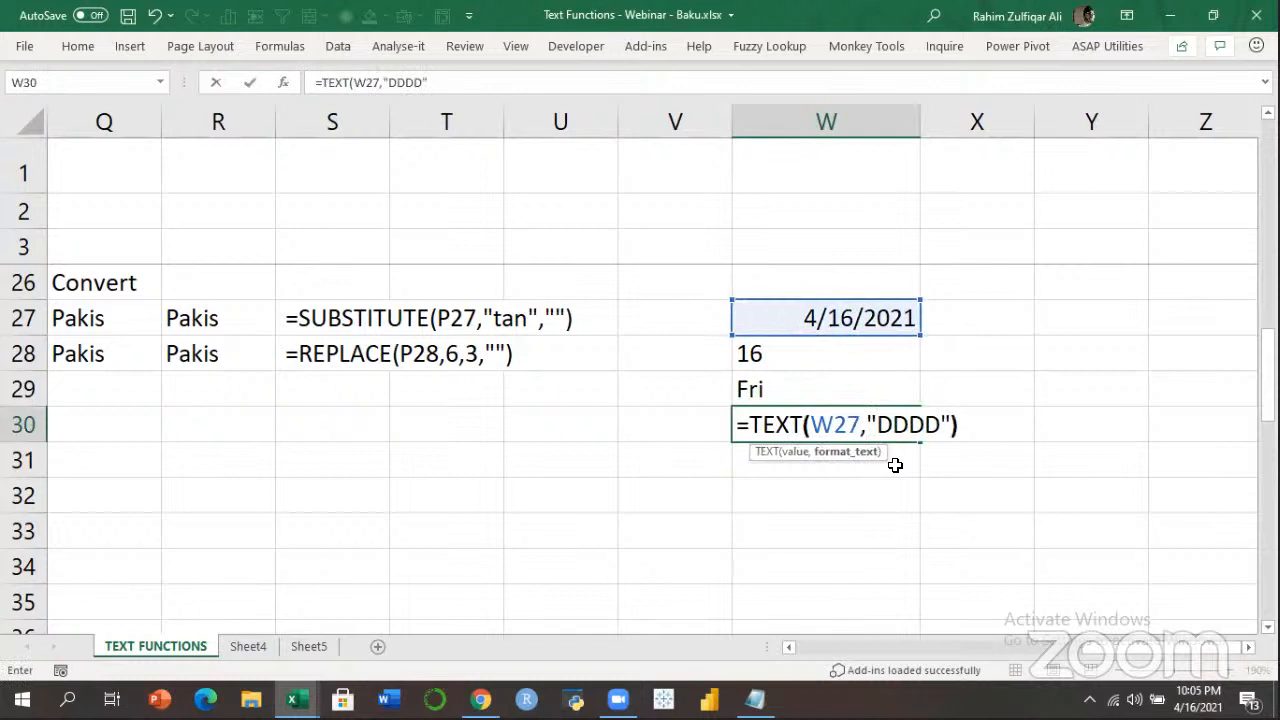
{"action": "key", "text": "Return"}
{"action": "key", "text": "Up"}
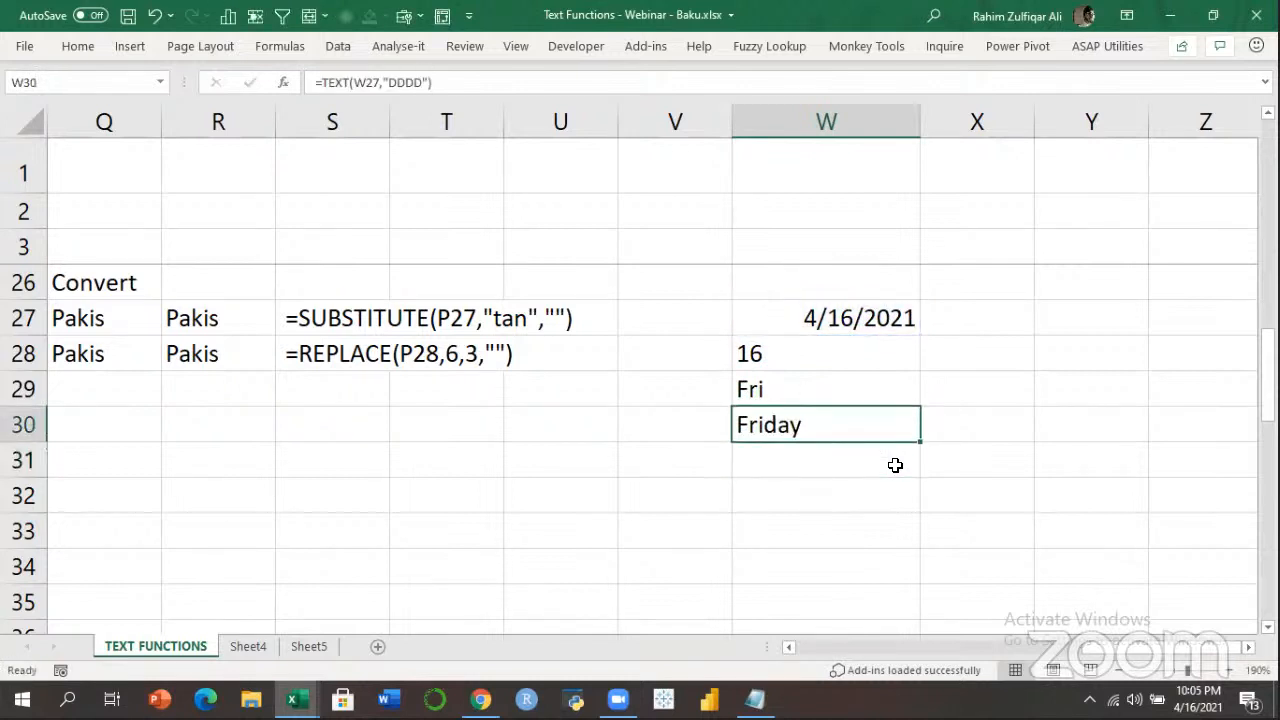
{"action": "key", "text": "F2"}
{"action": "key", "text": "Return"}
{"action": "key", "text": "Up"}
{"action": "key", "text": "Up"}
{"action": "key", "text": "Up"}
{"action": "key", "text": "F2"}
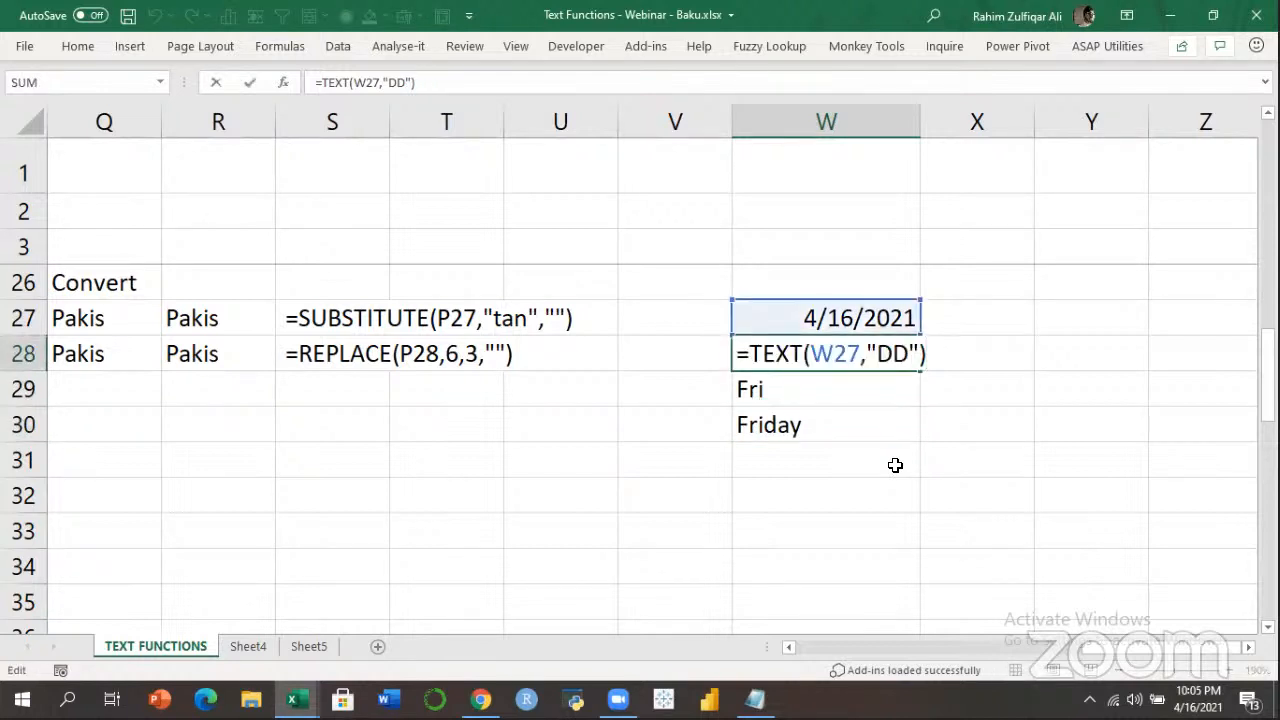
{"action": "key", "text": "Left"}
{"action": "key", "text": "Left"}
{"action": "key", "text": "Left"}
{"action": "key", "text": "Right"}
{"action": "key", "text": "Left"}
{"action": "key", "text": "Right"}
{"action": "key", "text": "Right"}
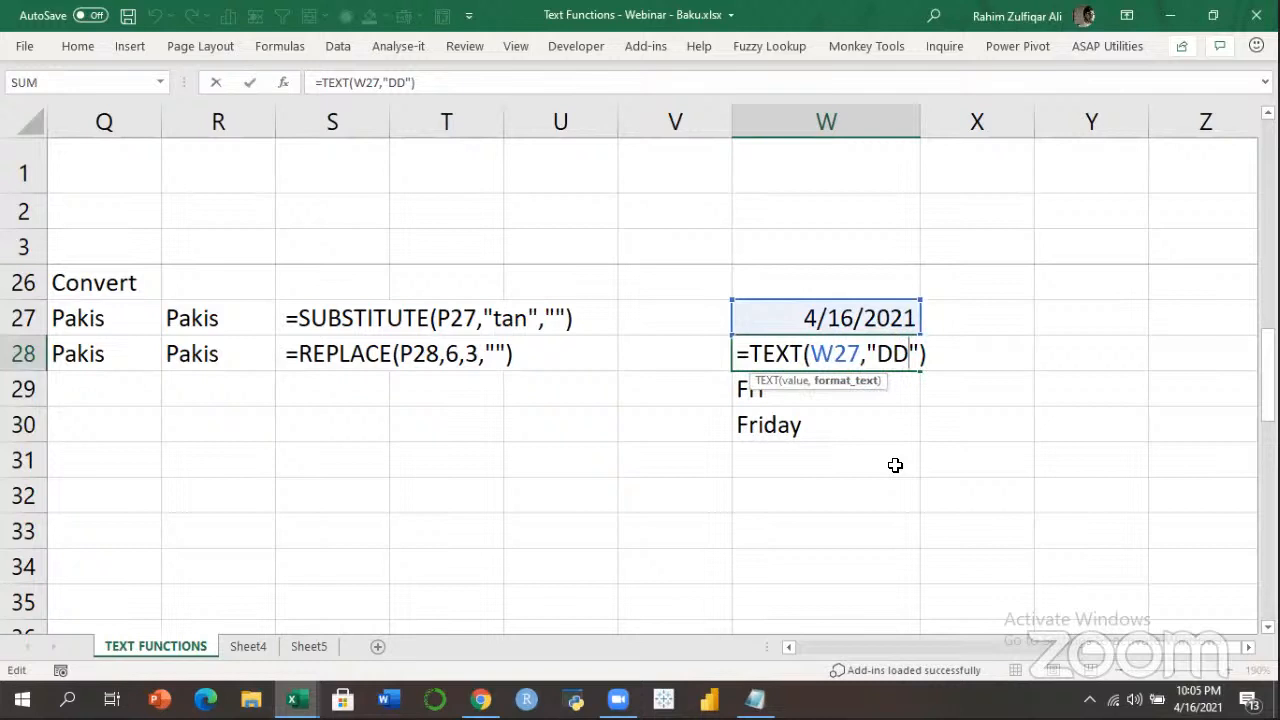
{"action": "key", "text": "ctrl+Return"}
Extract the month as 04, Apr and April using "MM", "MMM", "MMMM" in X28:X30.
{"action": "key", "text": "Right"}
{"action": "type", "text": "=TEXT("}
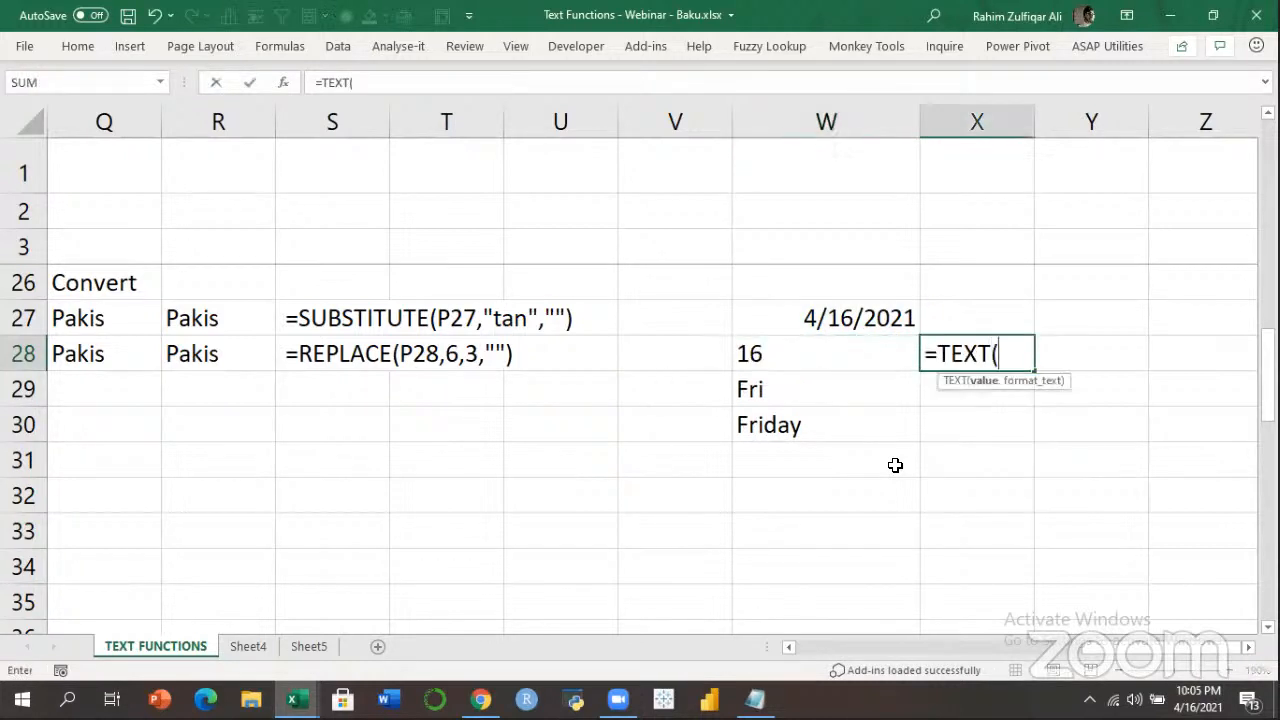
{"action": "key", "text": "Up"}
{"action": "key", "text": "Left"}
{"action": "type", "text": ",\""}
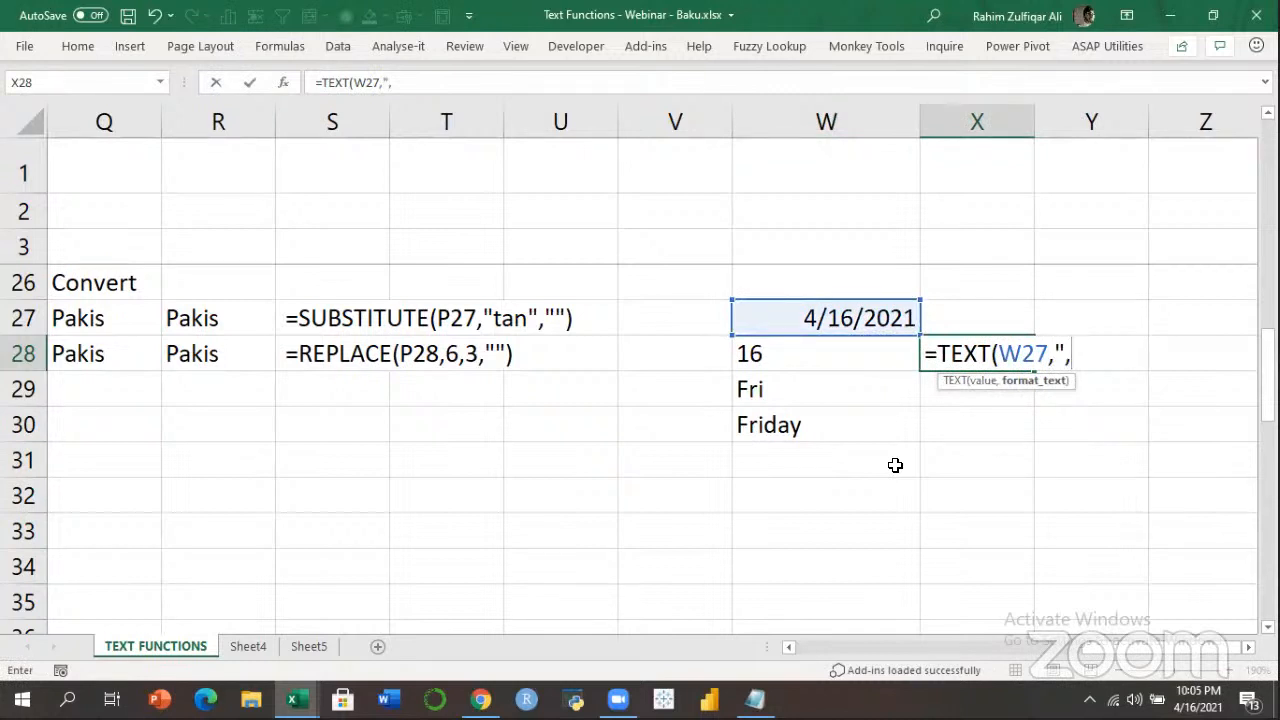
{"action": "type", "text": "MM\""}
{"action": "key", "text": "Return"}
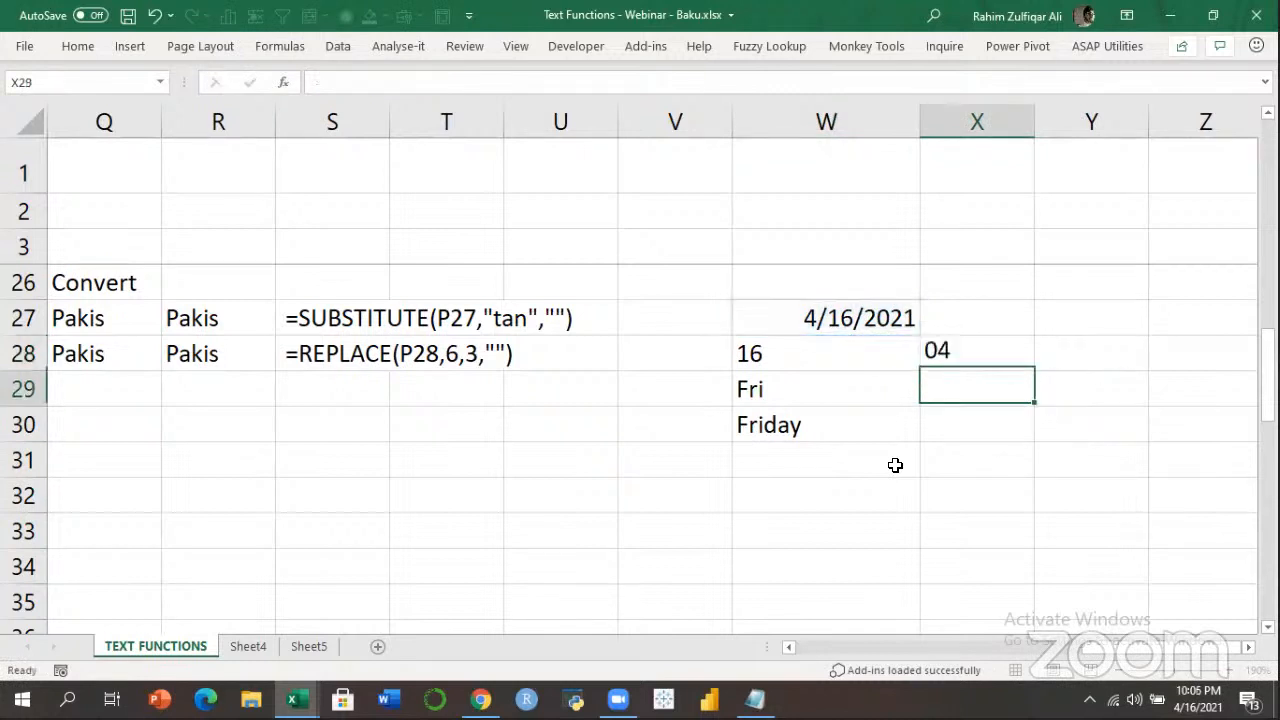
{"action": "type", "text": "=TEXT("}
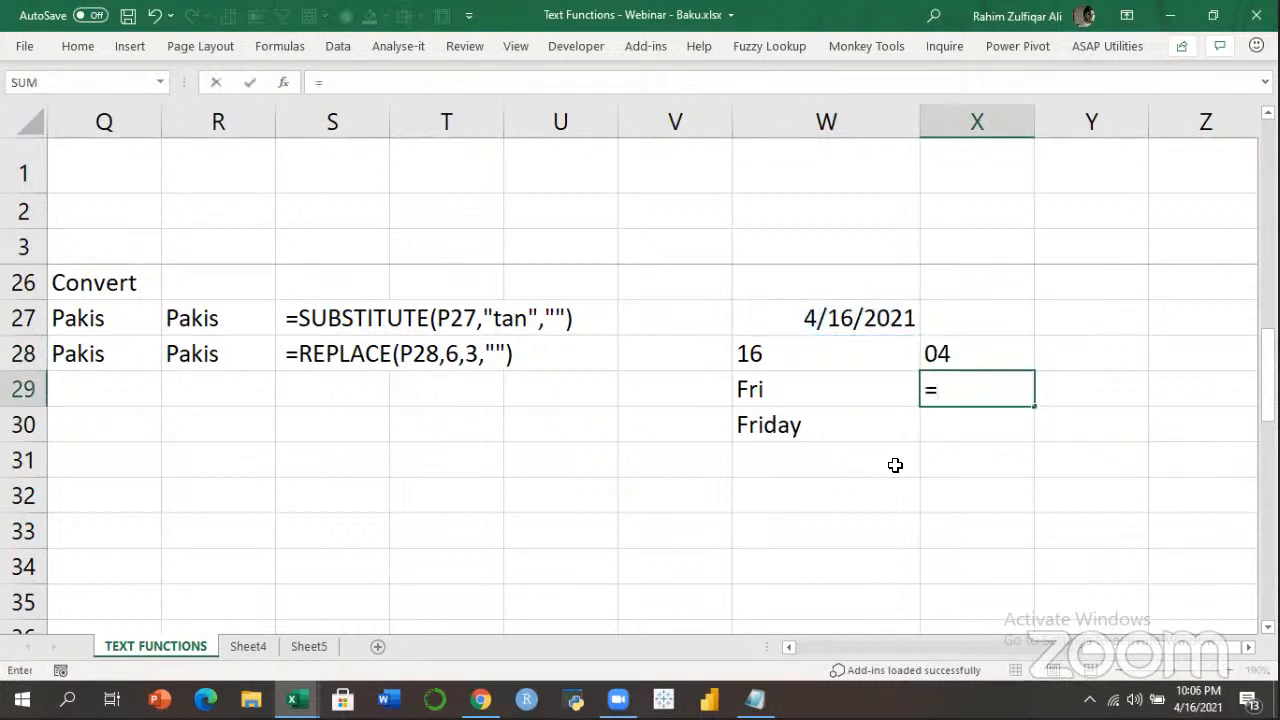
{"action": "key", "text": "Up"}
{"action": "key", "text": "Up"}
{"action": "key", "text": "Left"}
{"action": "type", "text": ",\"MMM'"}
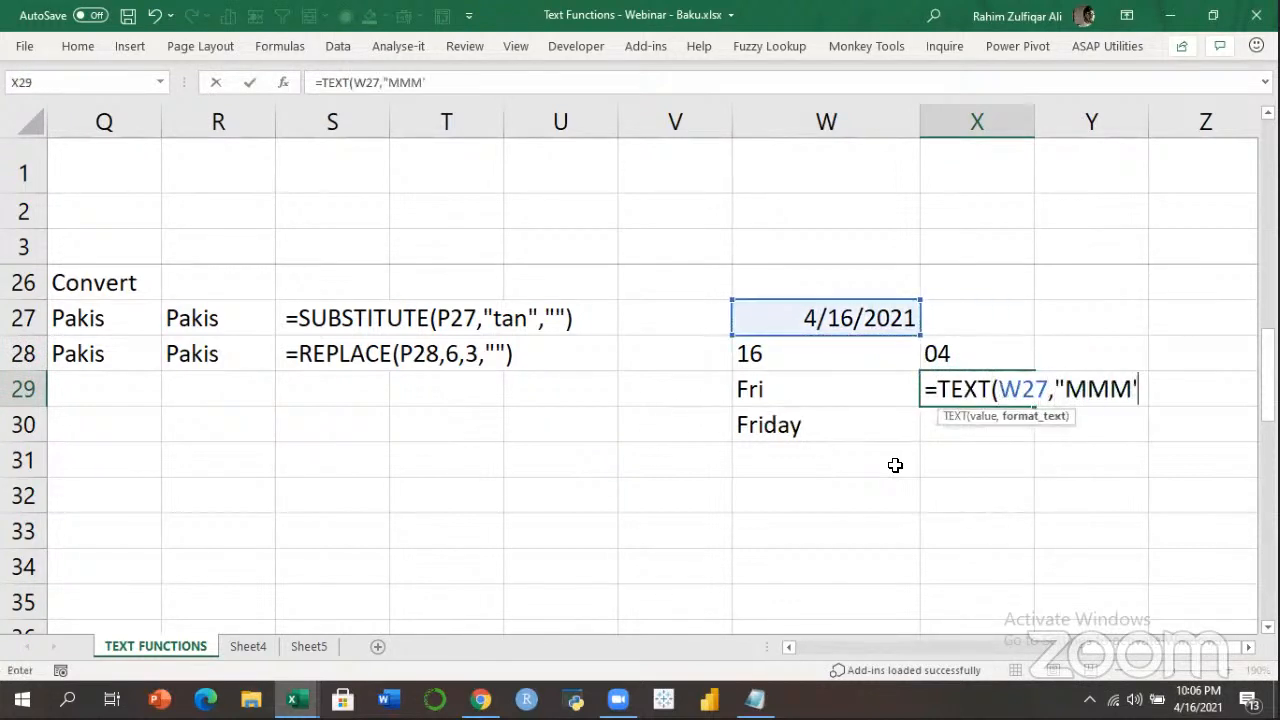
{"action": "type", "text": ")"}
{"action": "key", "text": "Return"}
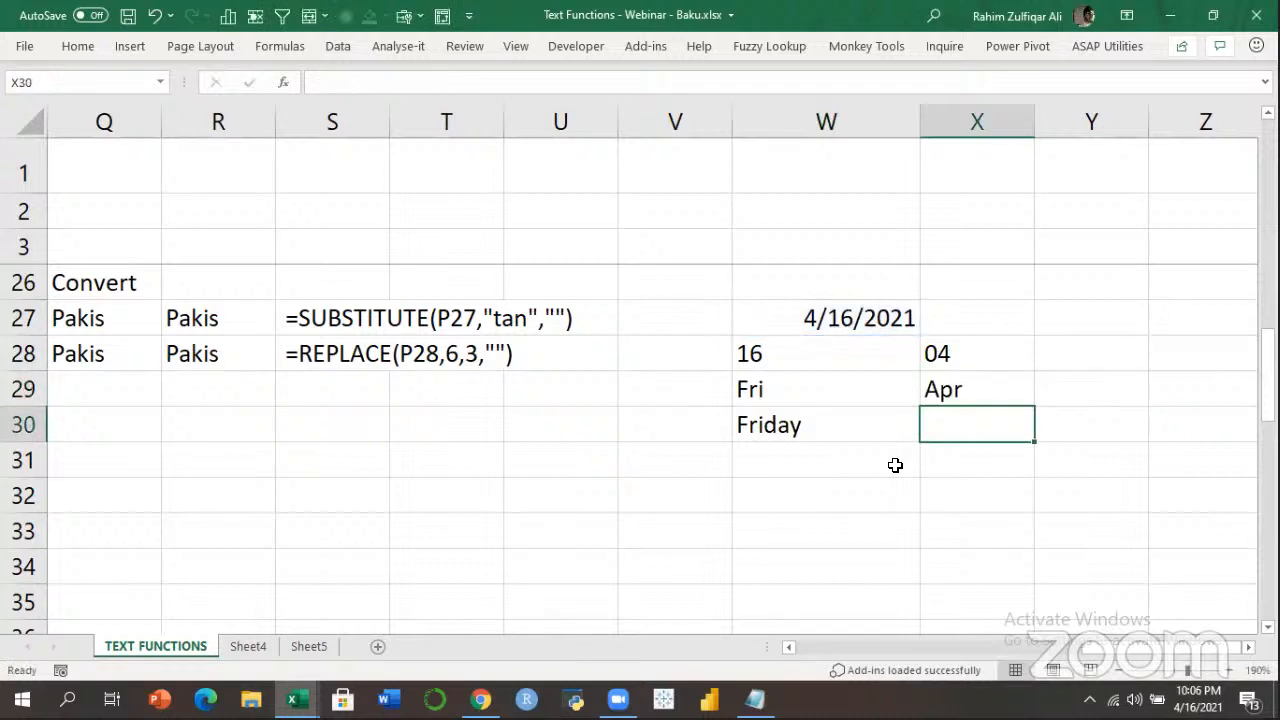
{"action": "type", "text": "=TEXT("}
{"action": "key", "text": "Up"}
{"action": "key", "text": "Up"}
{"action": "key", "text": "Up"}
{"action": "key", "text": "Left"}
{"action": "type", "text": ",\""}
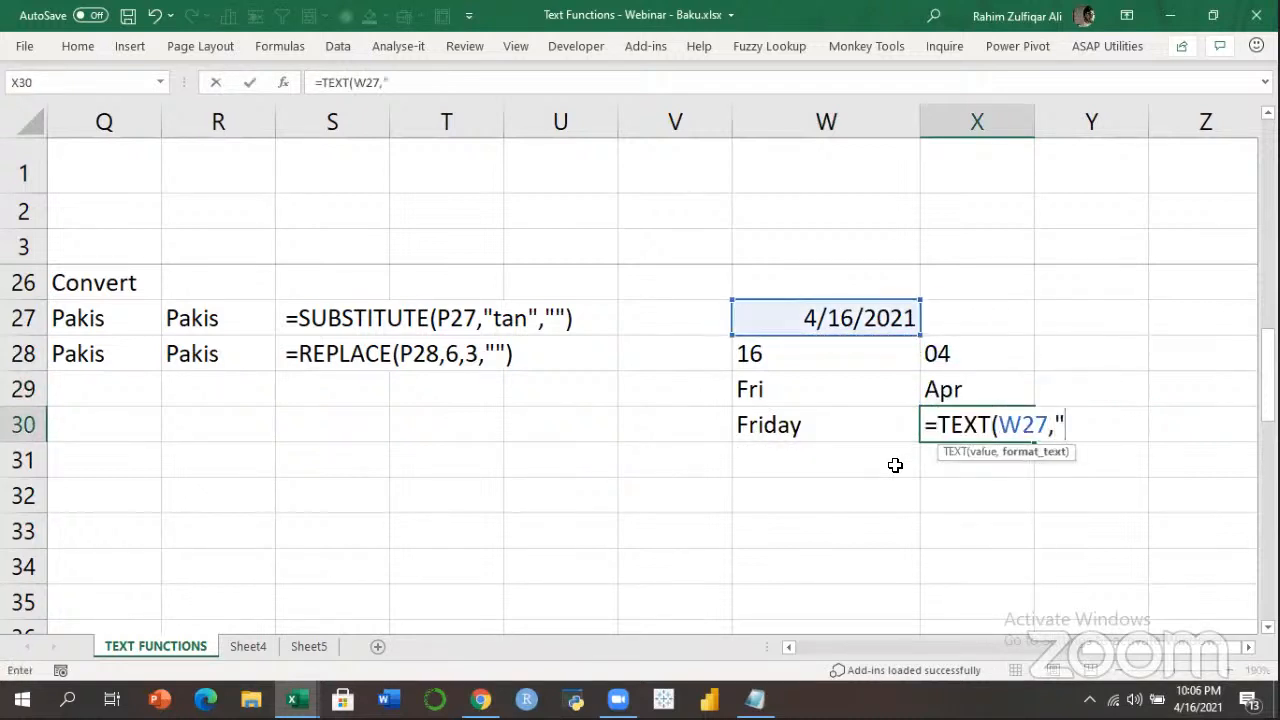
{"action": "type", "text": "MMMM\")"}
{"action": "key", "text": "Return"}
{"action": "key", "text": "Up"}
{"action": "key", "text": "Up"}
{"action": "key", "text": "Up"}
Extract the year as 21 and 2021 using "YY" and "YYYY" in Y28:Y29.
{"action": "key", "text": "Right"}
{"action": "type", "text": "=TEXT("}
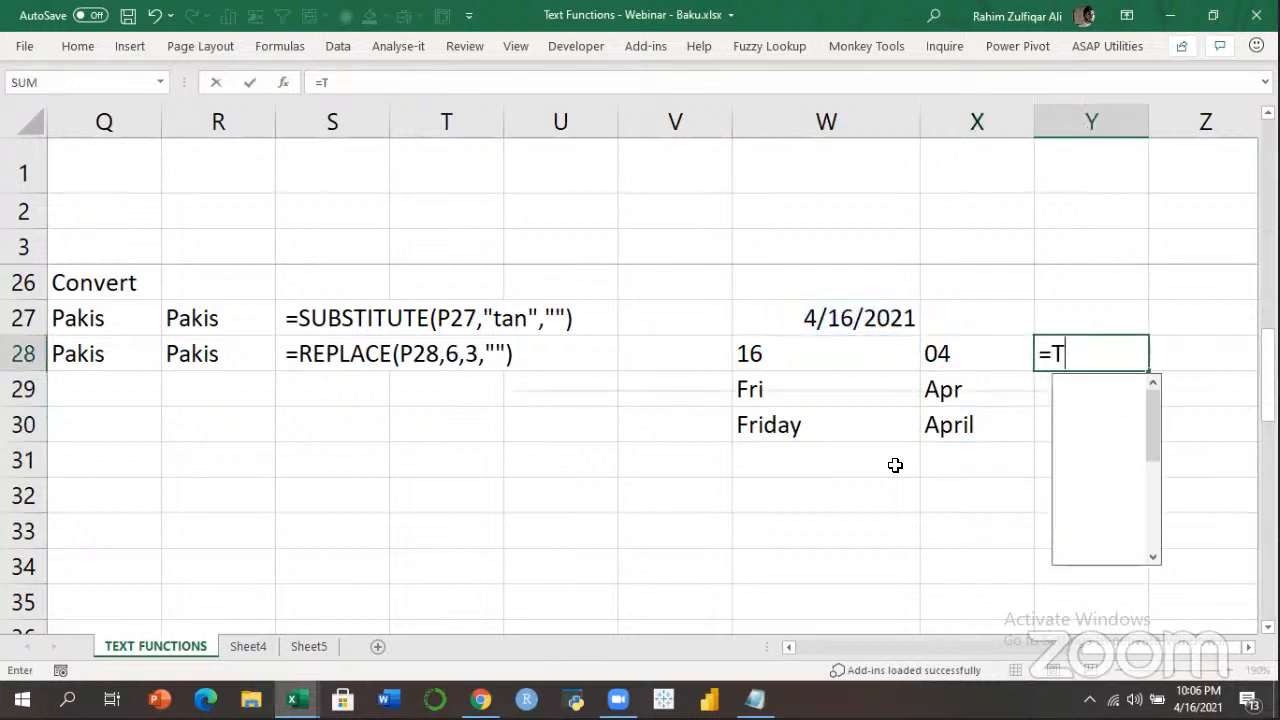
{"action": "key", "text": "Left"}
{"action": "key", "text": "Up"}
{"action": "key", "text": "Up"}
{"action": "key", "text": "Left"}
{"action": "key", "text": "Down"}
{"action": "type", "text": ",\"YYY"}
{"action": "key", "text": "BackSpace"}
{"action": "type", "text": "\")"}
{"action": "key", "text": "Return"}
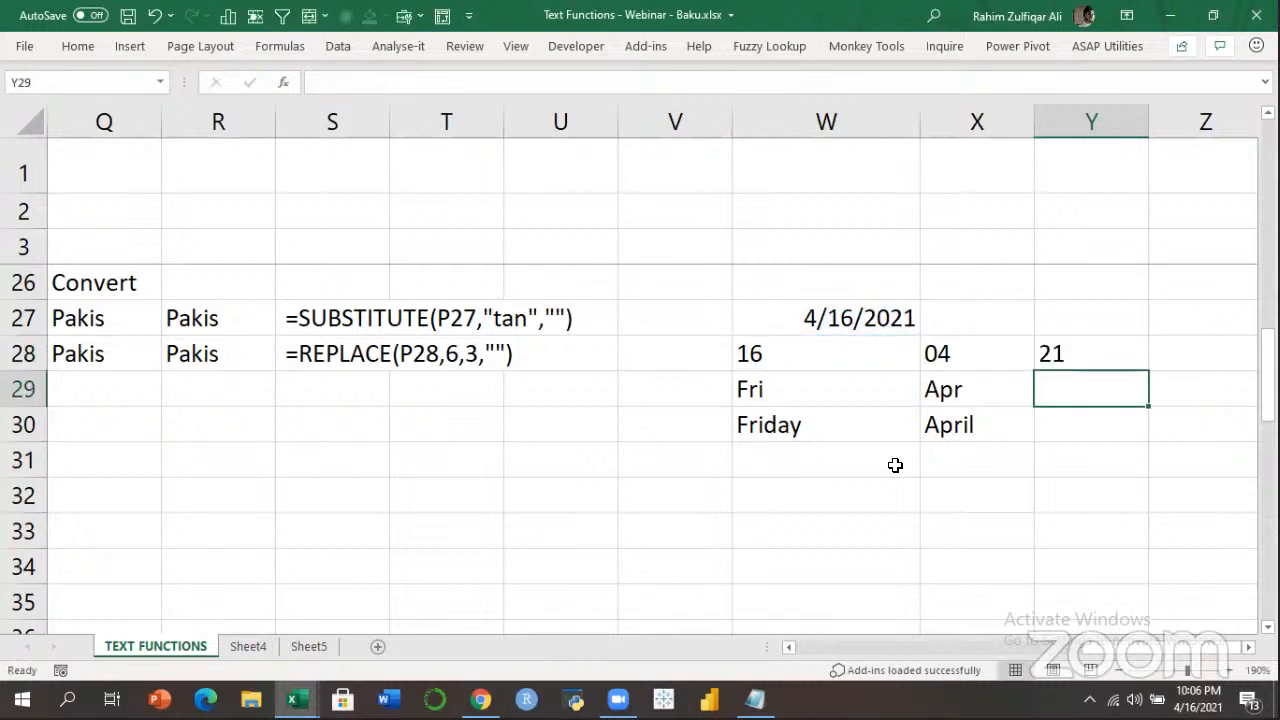
{"action": "type", "text": "=TEXT("}
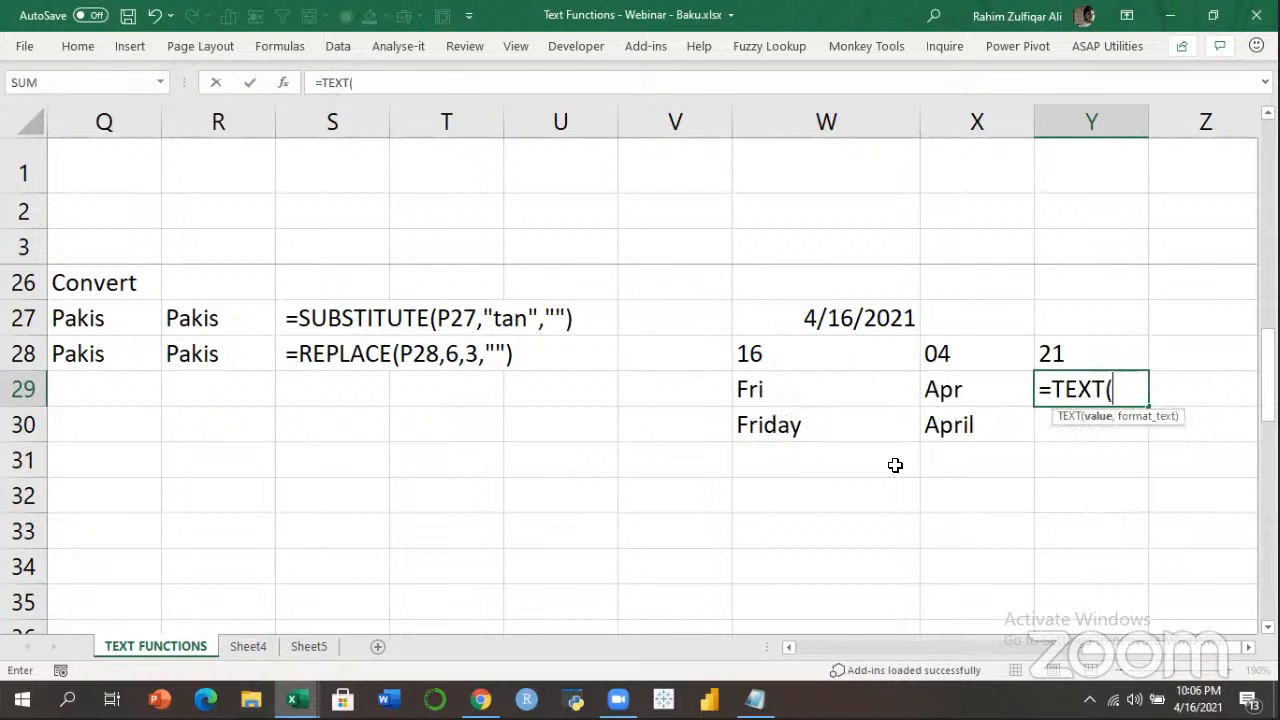
{"action": "key", "text": "Left"}
{"action": "key", "text": "Left"}
{"action": "key", "text": "Up"}
{"action": "key", "text": "Up"}
{"action": "type", "text": ",\"YYYY\")"}
{"action": "key", "text": "Return"}
{"action": "key", "text": "Left"}
{"action": "key", "text": "Left"}
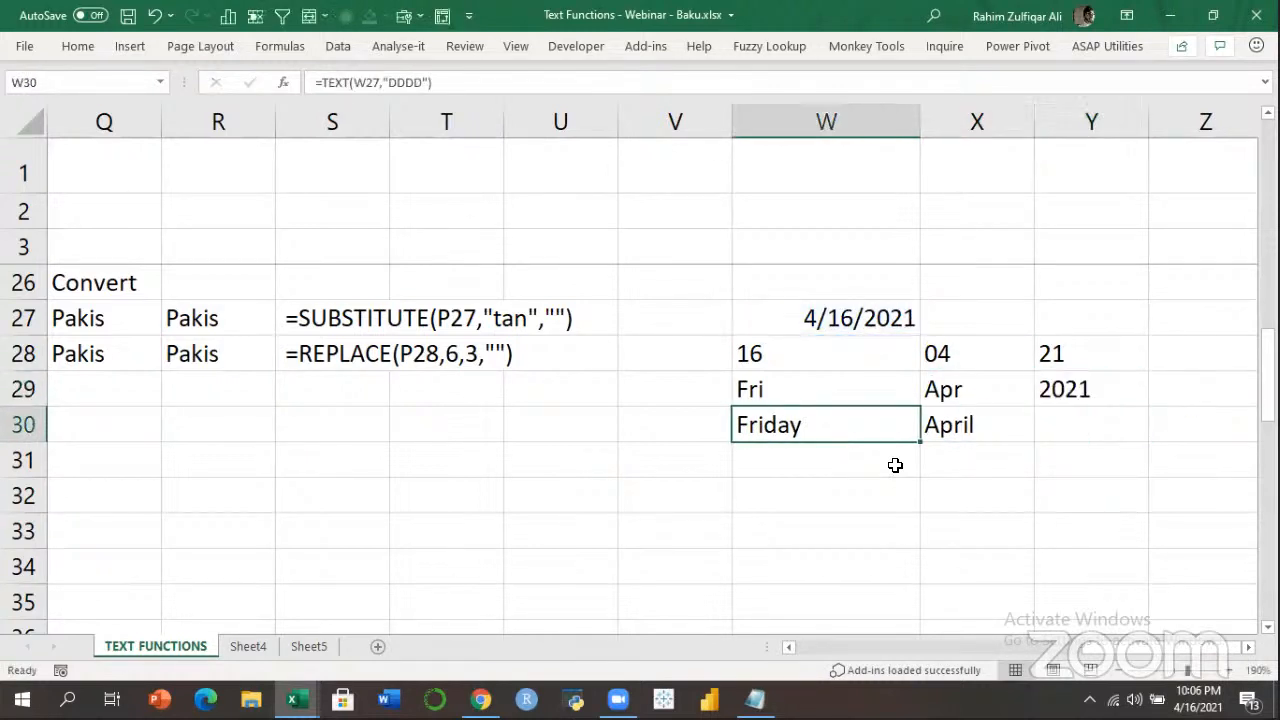
{"action": "key", "text": "Up"}
{"action": "key", "text": "Up"}
{"action": "key", "text": "Up"}
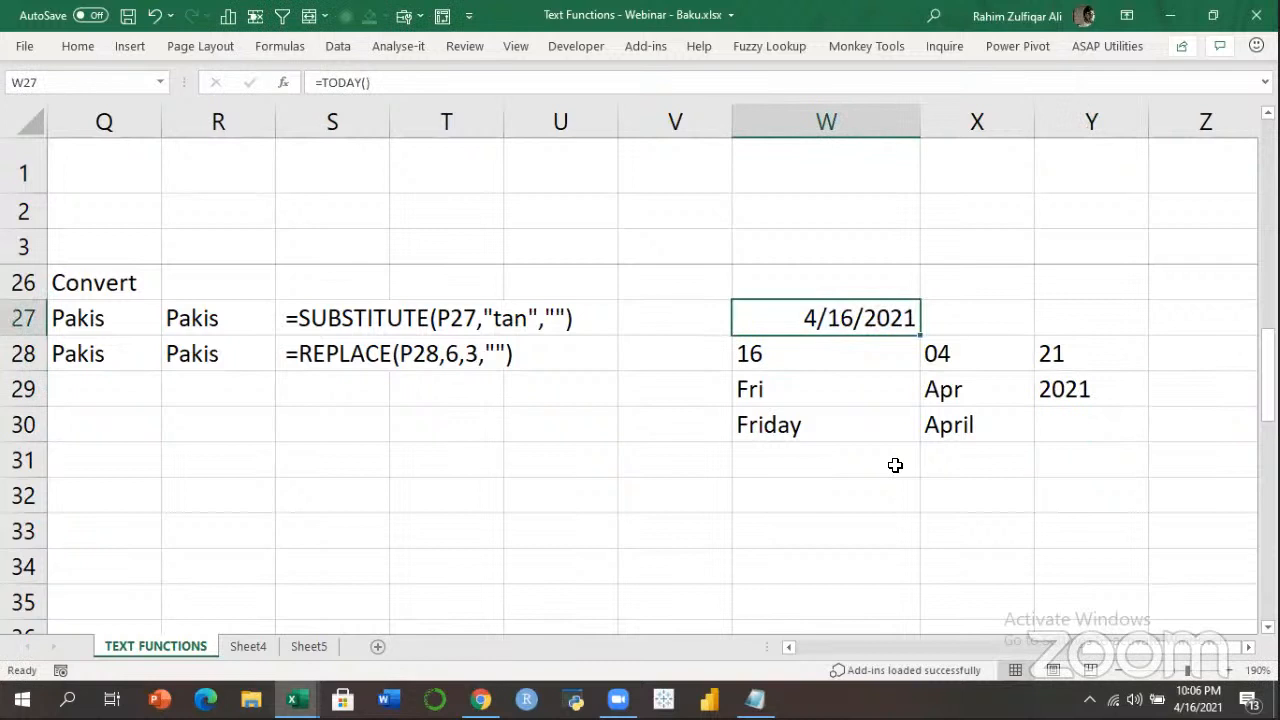
{"action": "key", "text": "Down"}
{"action": "key", "text": "Down"}
{"action": "key", "text": "Down"}
{"action": "key", "text": "Down"}
{"action": "key", "text": "Down"}
Enter =TEXT(W27,"DDDD, MMMM DD, YYYY") in W32 to show Friday, April 16, 2021.
{"action": "type", "text": "=TEXT("}
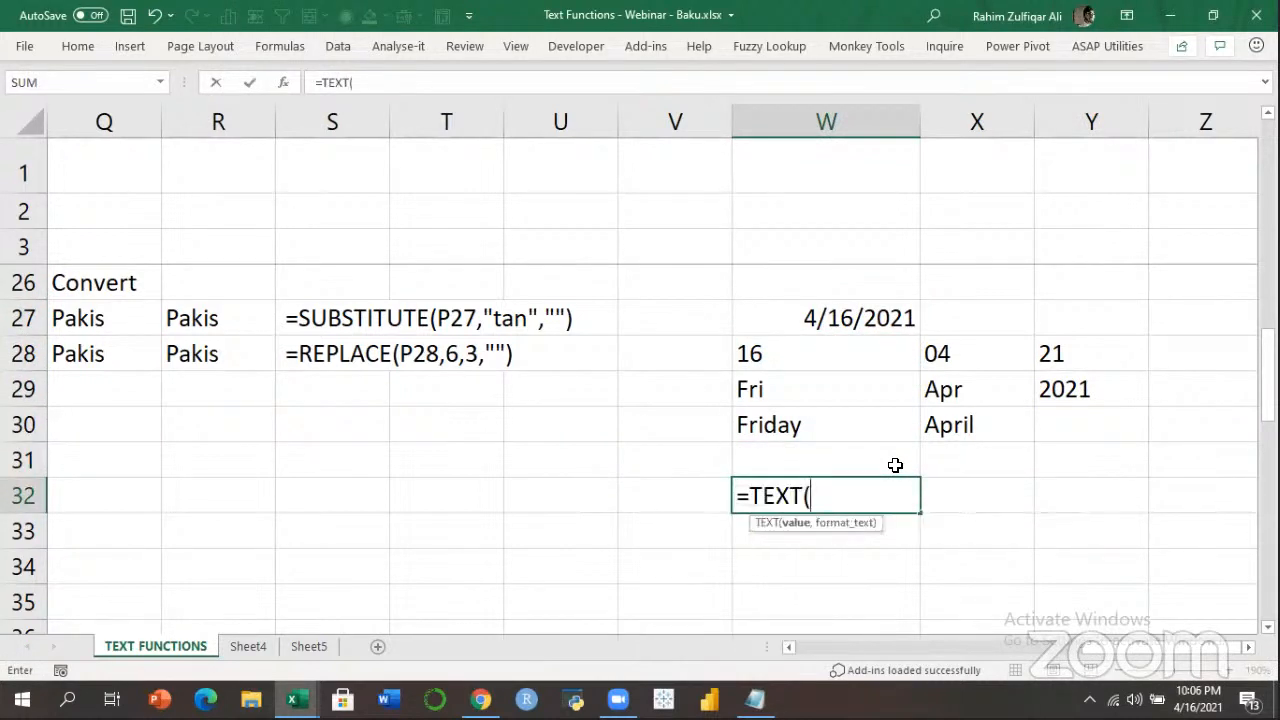
{"action": "key", "text": "Up"}
{"action": "key", "text": "Up"}
{"action": "key", "text": "Up"}
{"action": "key", "text": "Up"}
{"action": "key", "text": "Up"}
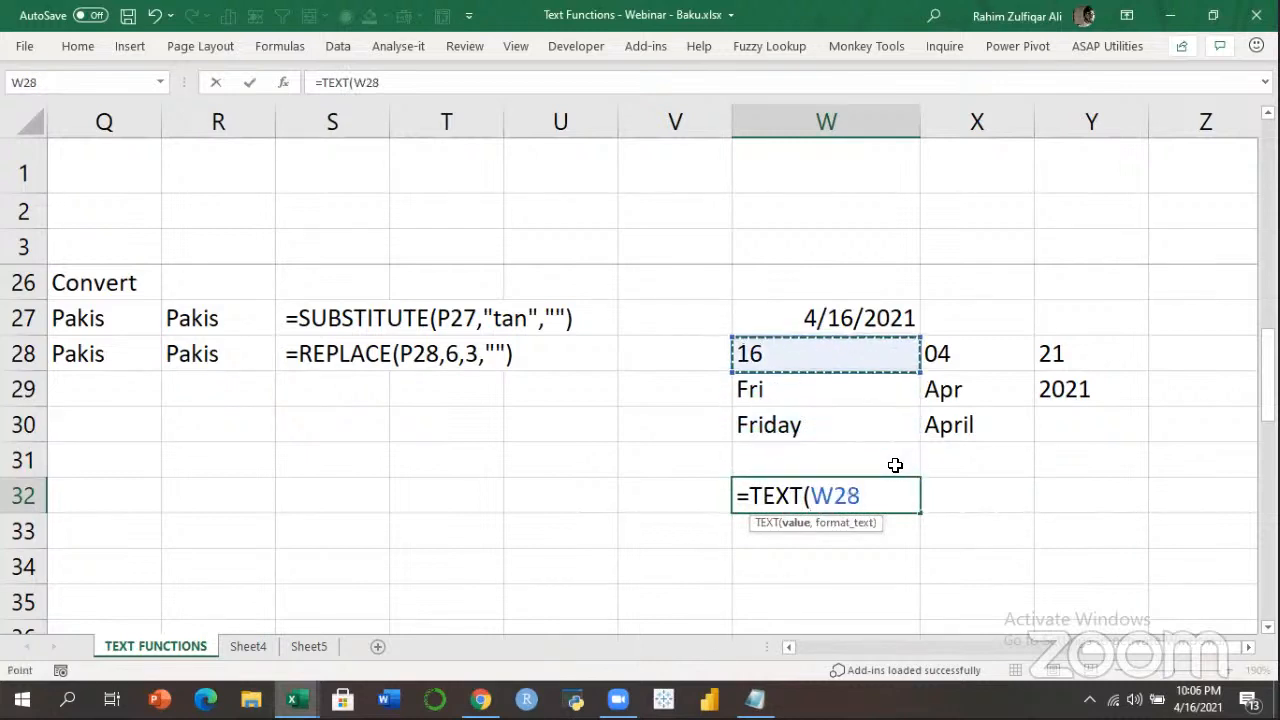
{"action": "type", "text": ",\""}
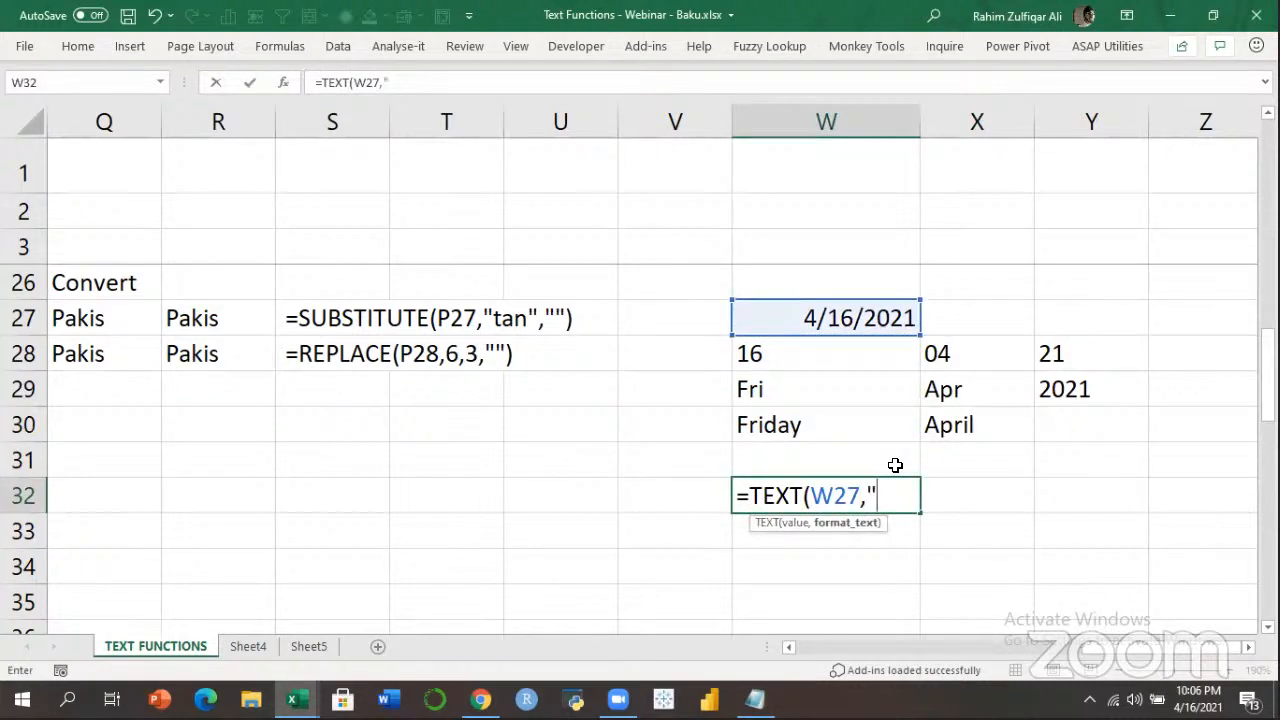
{"action": "type", "text": "DDDD"}
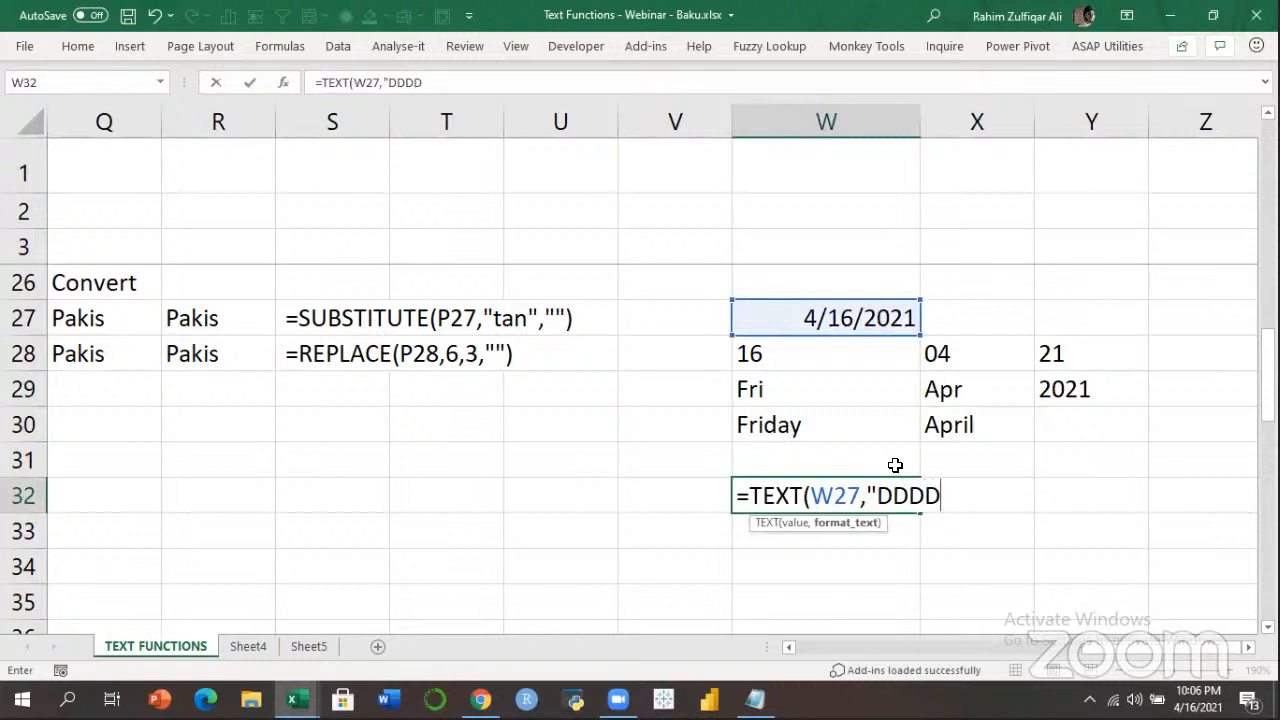
{"action": "type", "text": ", MMMM DD, "}
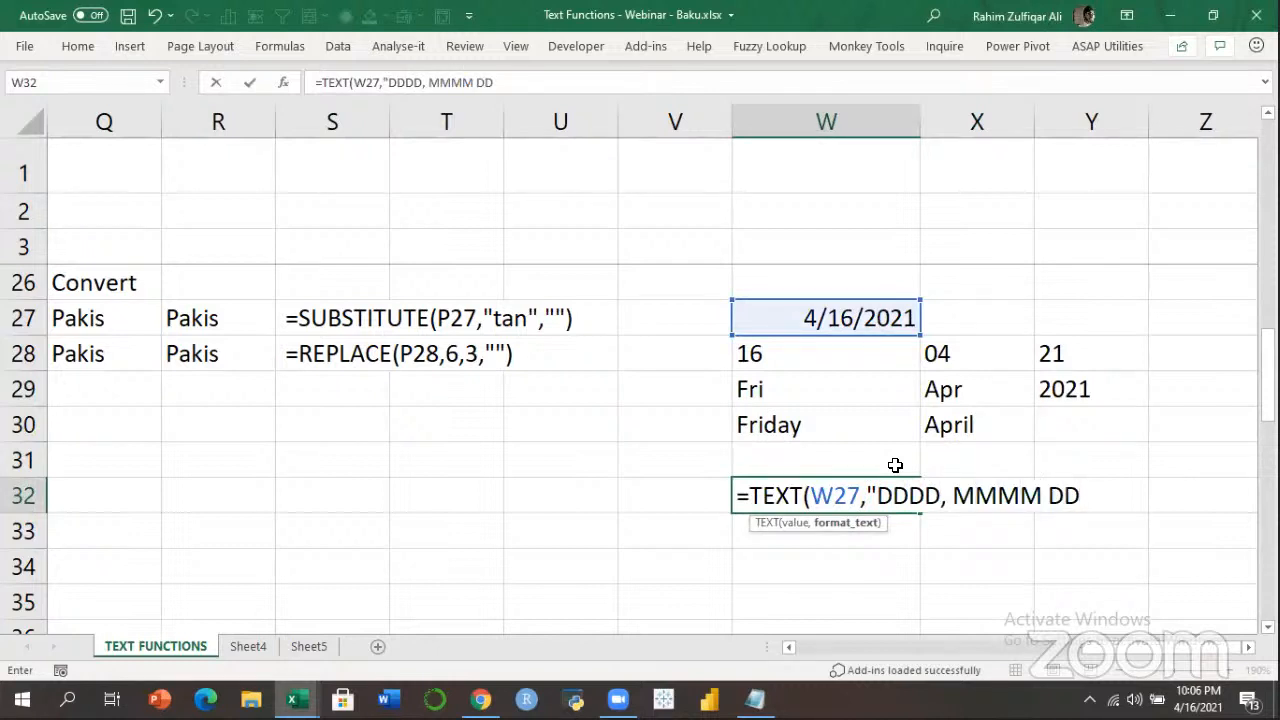
{"action": "type", "text": "YYYYY"}
{"action": "key", "text": "BackSpace"}
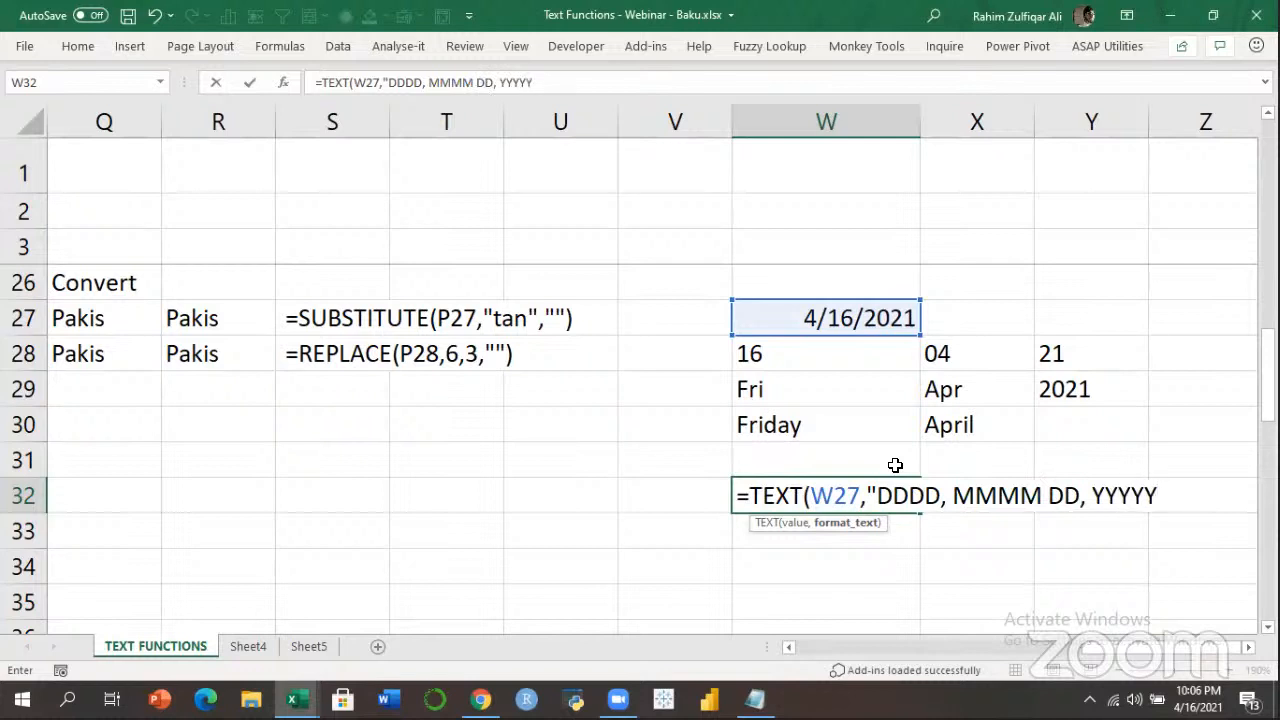
{"action": "type", "text": "\")"}
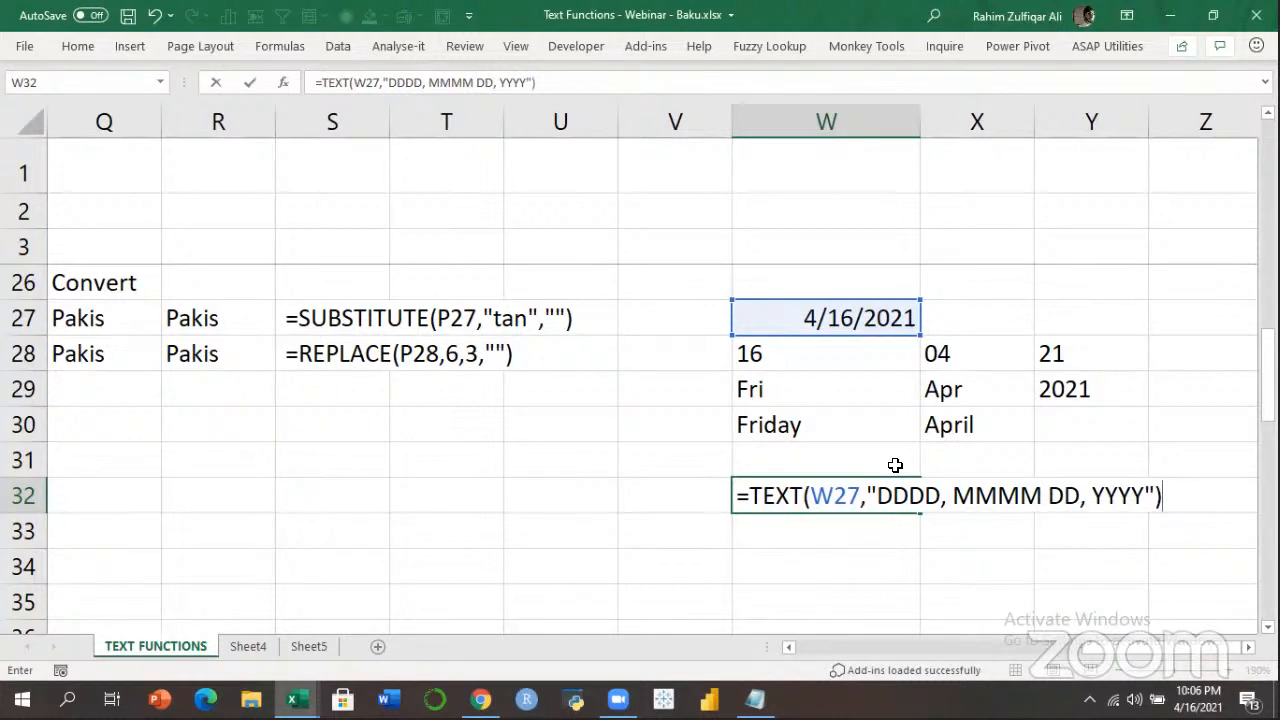
{"action": "key", "text": "Return"}
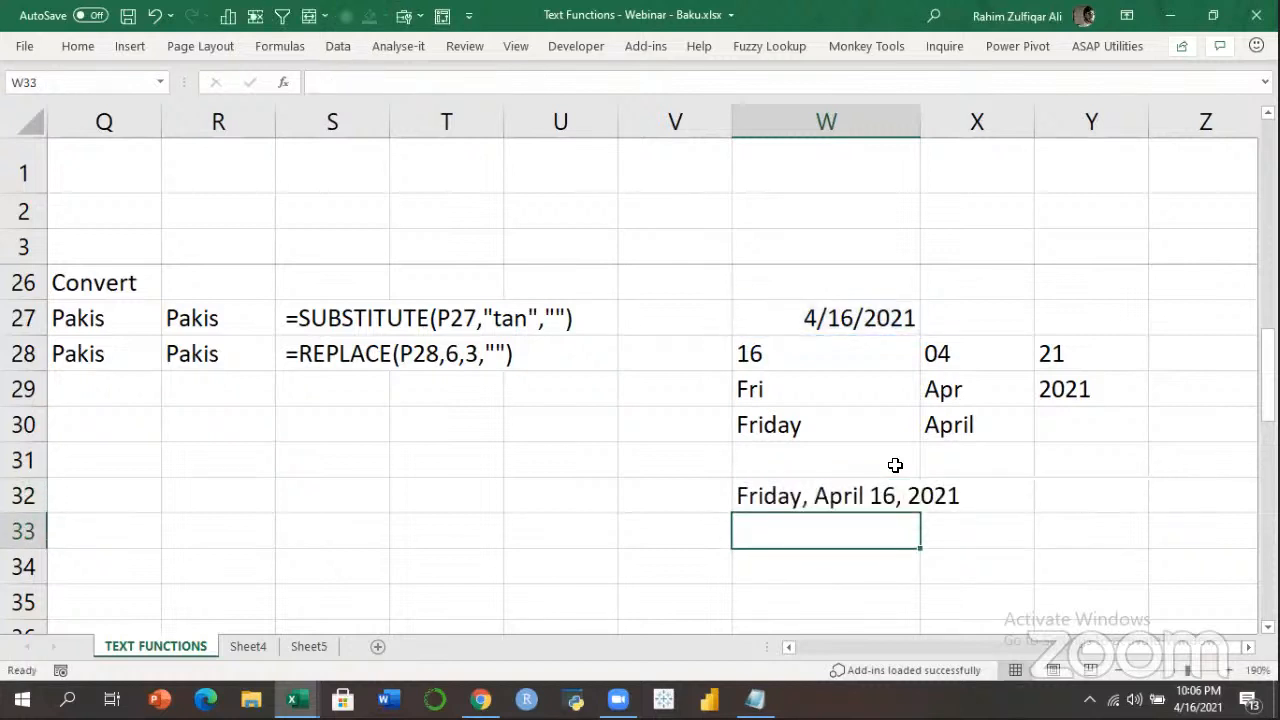
{"action": "key", "text": "Up"}
{"action": "key", "text": "F2"}
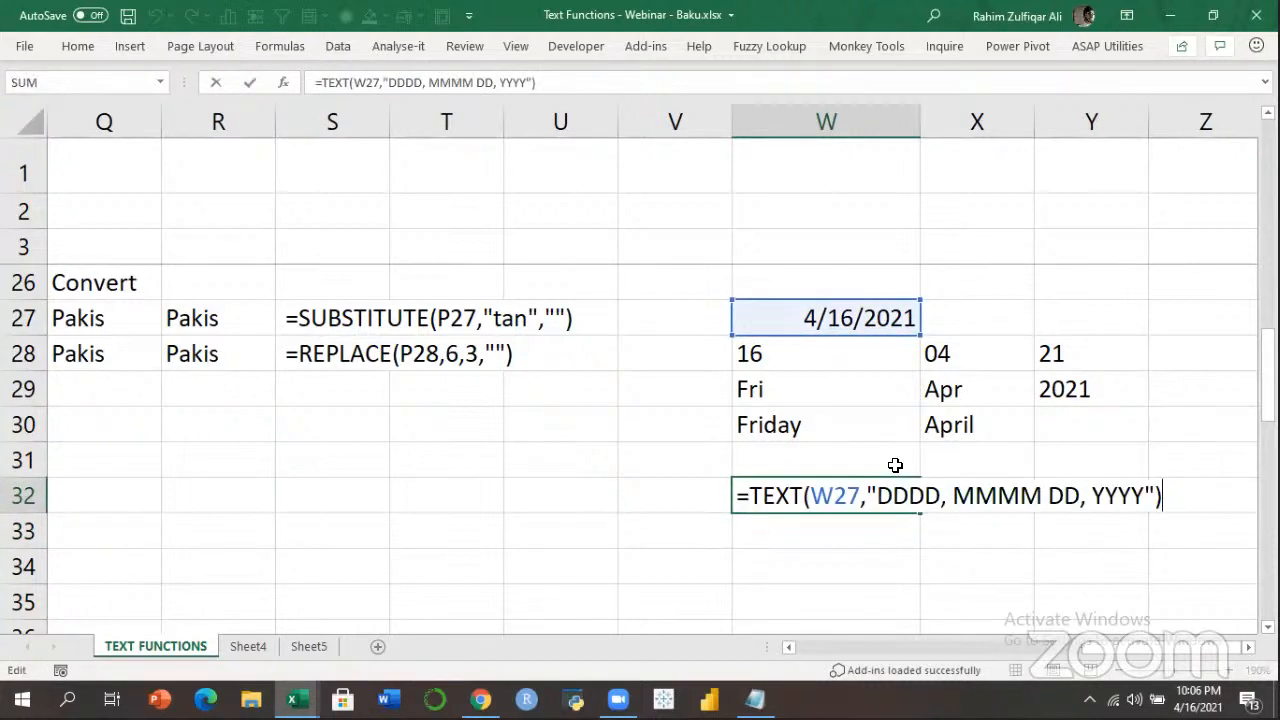
{"action": "key", "text": "Return"}
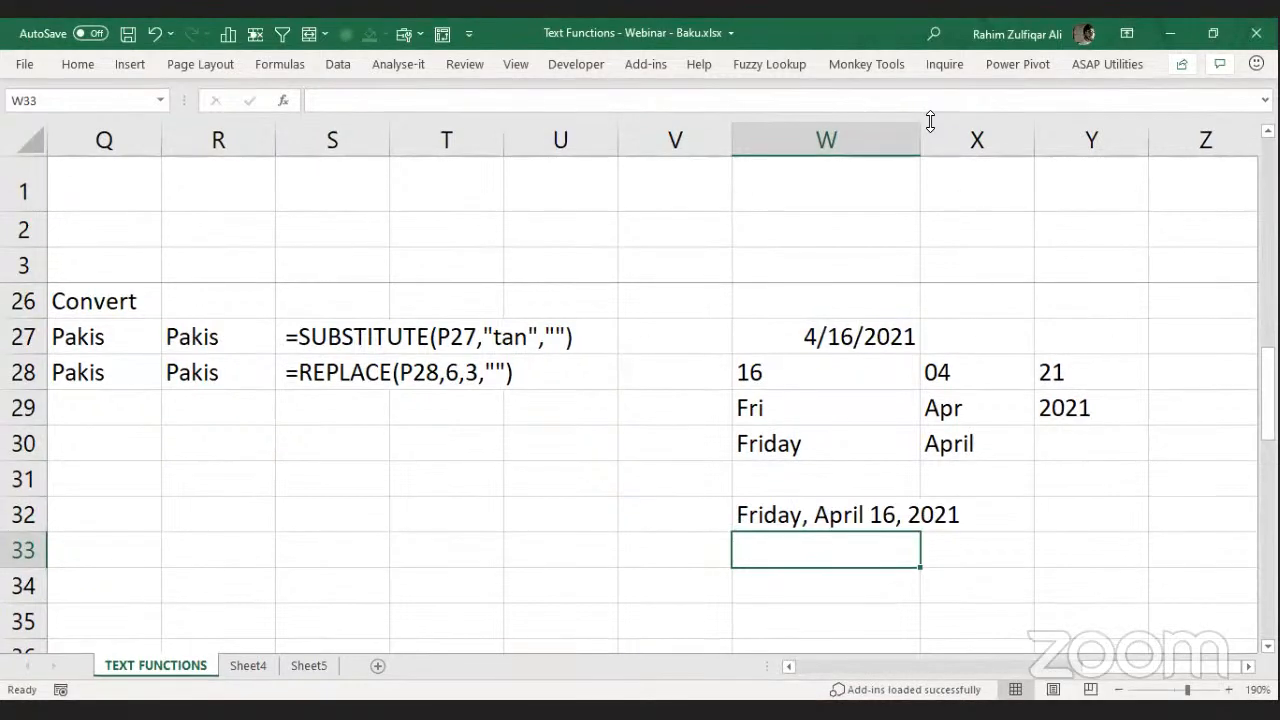
Paste the W32 formula as plain text into W33 and head back left toward column A.
{"action": "key", "text": "alt+Tab"}
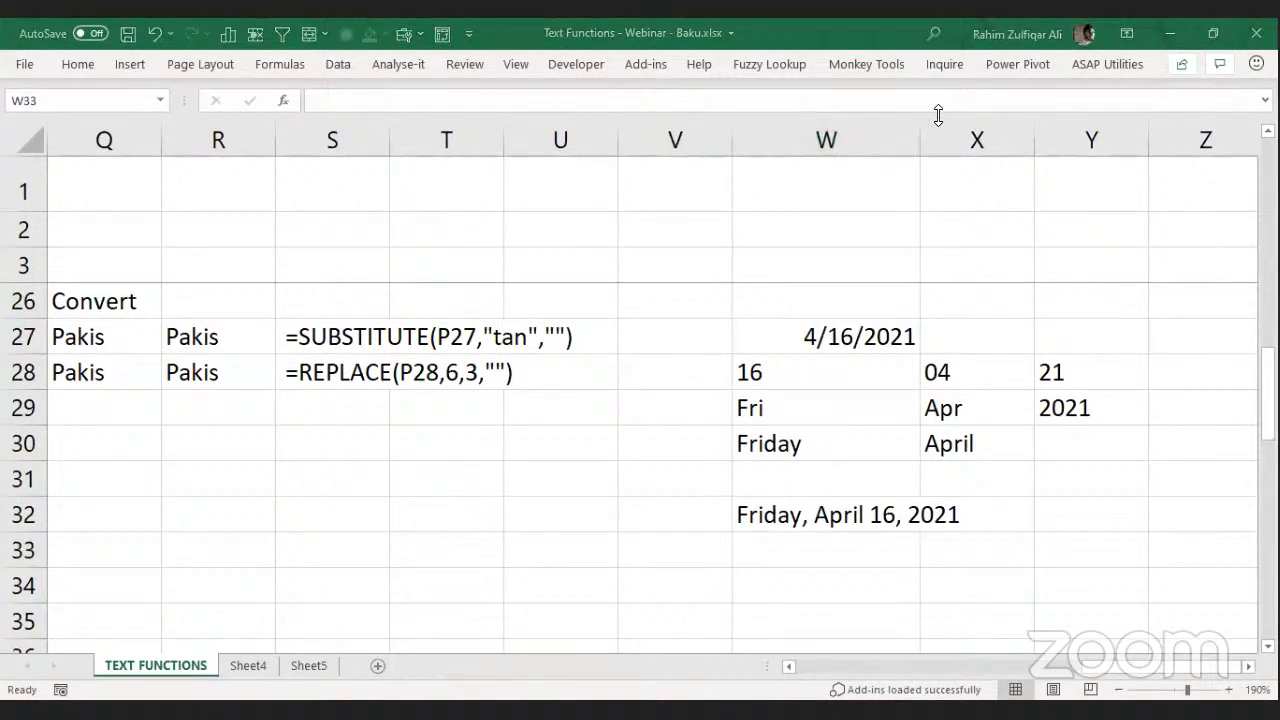
{"action": "left_click", "coordinate": [852, 516]}
{"action": "key", "text": "F2"}
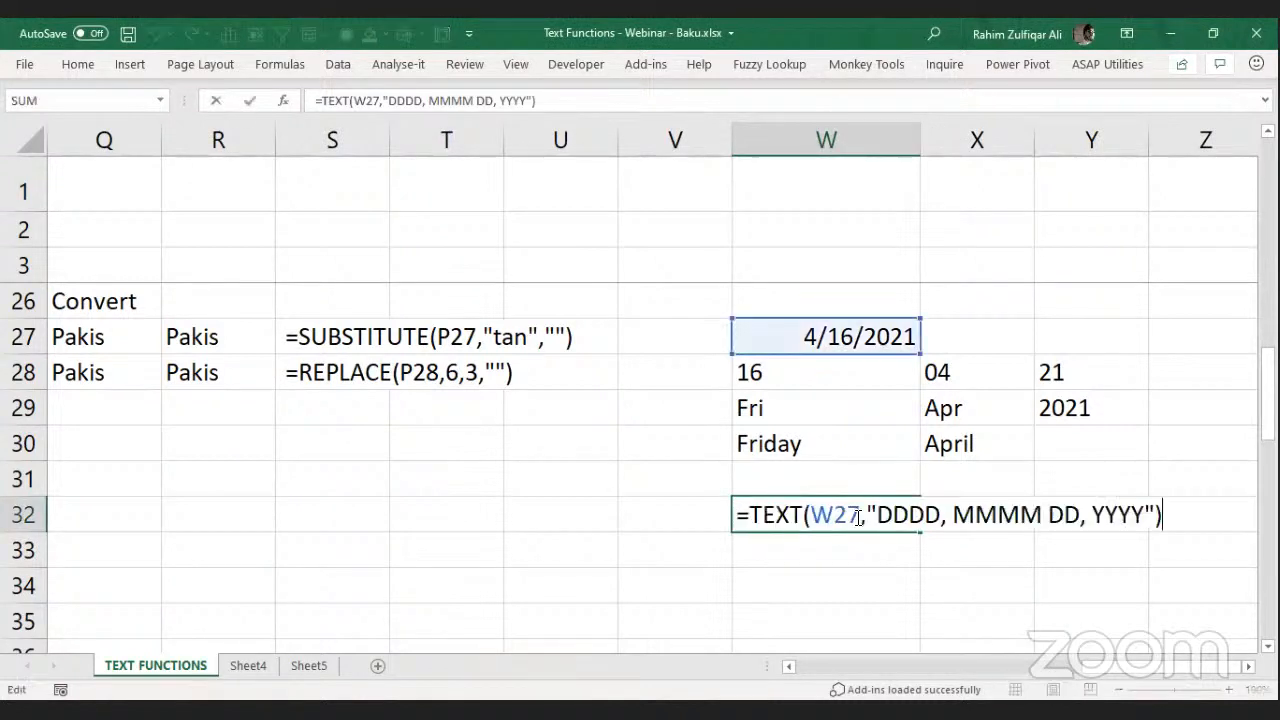
{"action": "key", "text": "shift+Home"}
{"action": "key", "text": "ctrl+c"}
{"action": "key", "text": "Return"}
{"action": "key", "text": "ctrl+v"}
{"action": "key", "text": "Return"}
{"action": "key", "text": "Up"}
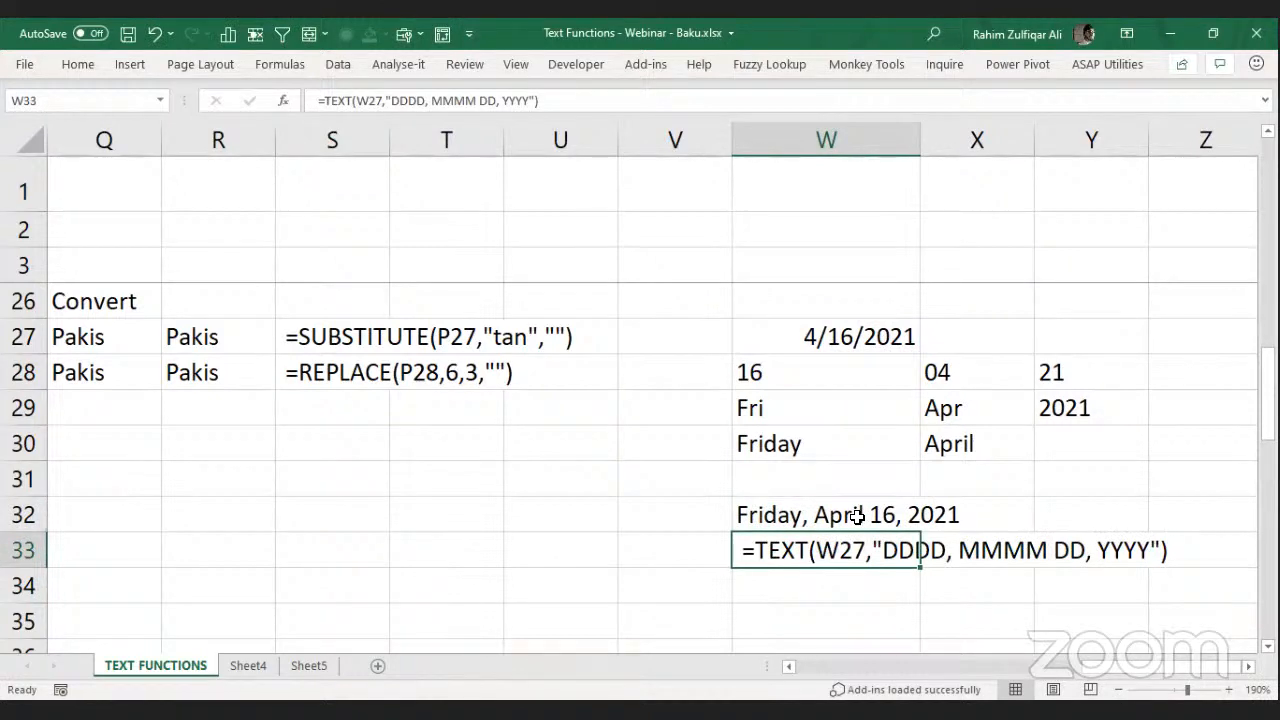
{"action": "key", "text": "Left"}
{"action": "key", "text": "Left"}
{"action": "key", "text": "Left"}
{"action": "key", "text": "Left"}
{"action": "key", "text": "Left"}
{"action": "key", "text": "Left"}
{"action": "key", "text": "Left"}
{"action": "key", "text": "Left"}
{"action": "key", "text": "Left"}
{"action": "key", "text": "Left"}
{"action": "key", "text": "Left"}
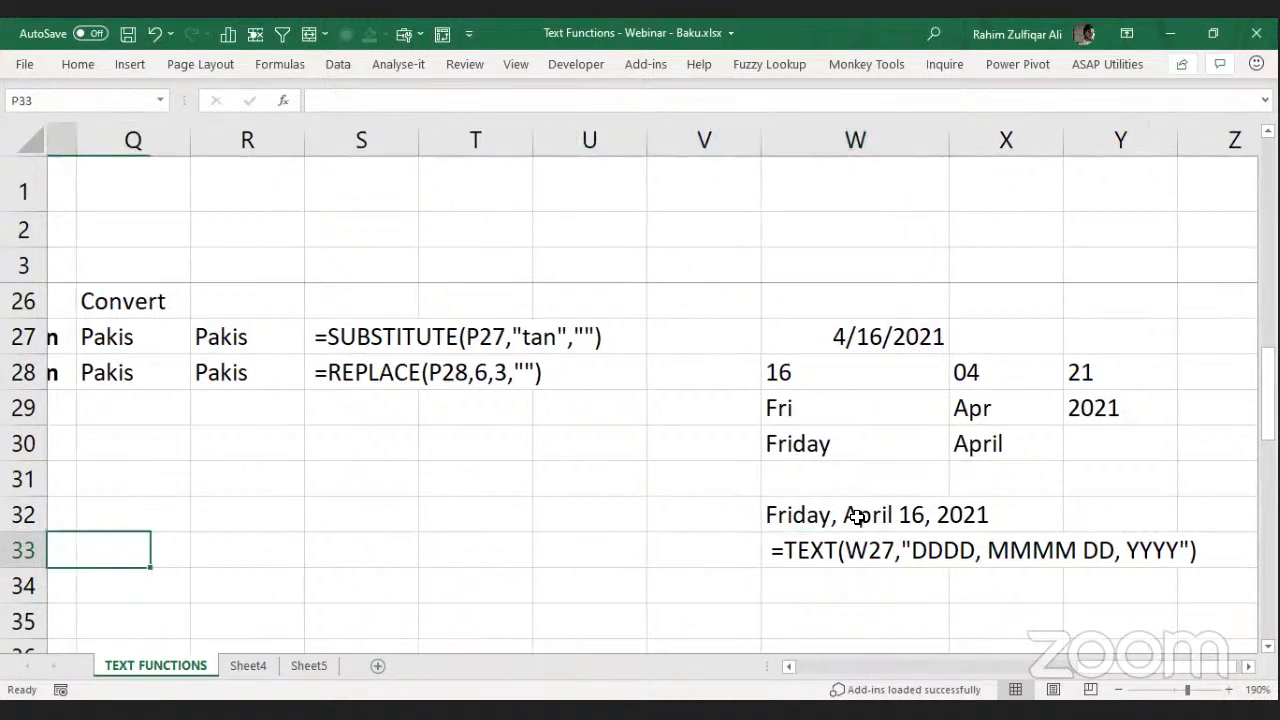
{"action": "key", "text": "Left"}
{"action": "key", "text": "Left"}
{"action": "key", "text": "Left"}
{"action": "key", "text": "Left"}
{"action": "key", "text": "Left"}
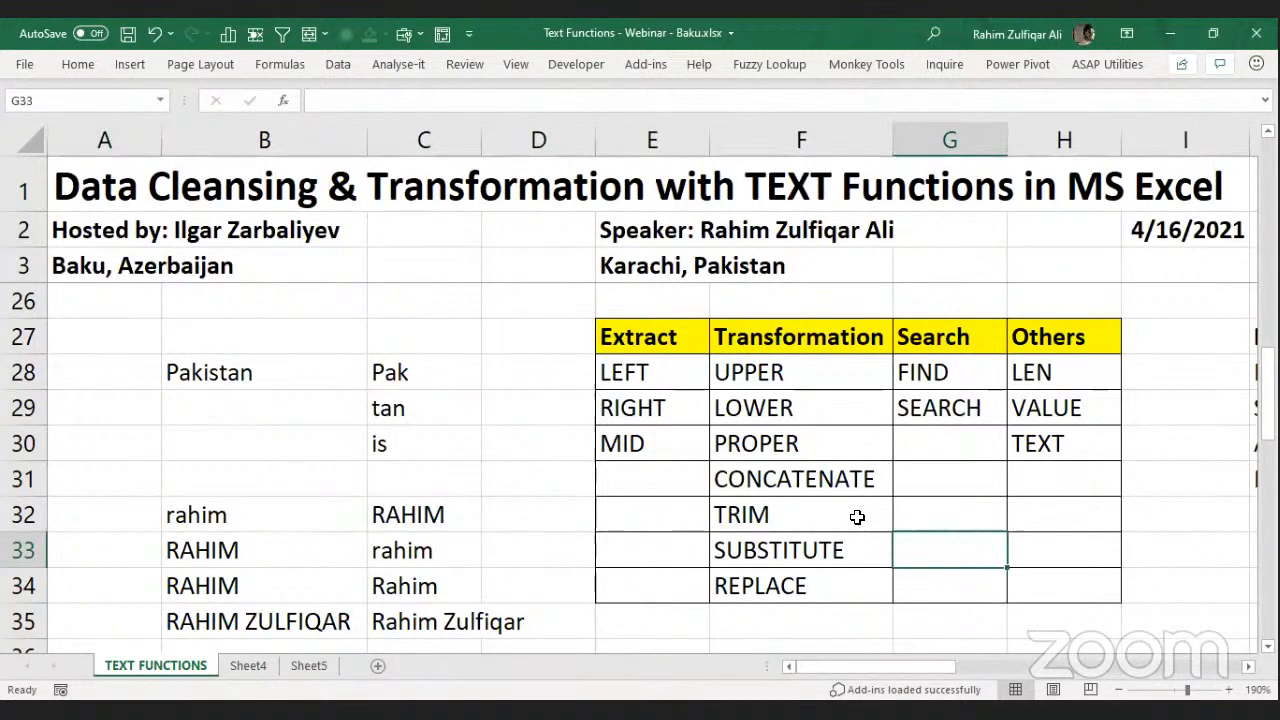
Delete the blank Sheet4 and Sheet5 tabs.
{"action": "left_click", "coordinate": [224, 664]}
{"action": "left_click", "coordinate": [298, 666], "text": "ctrl"}
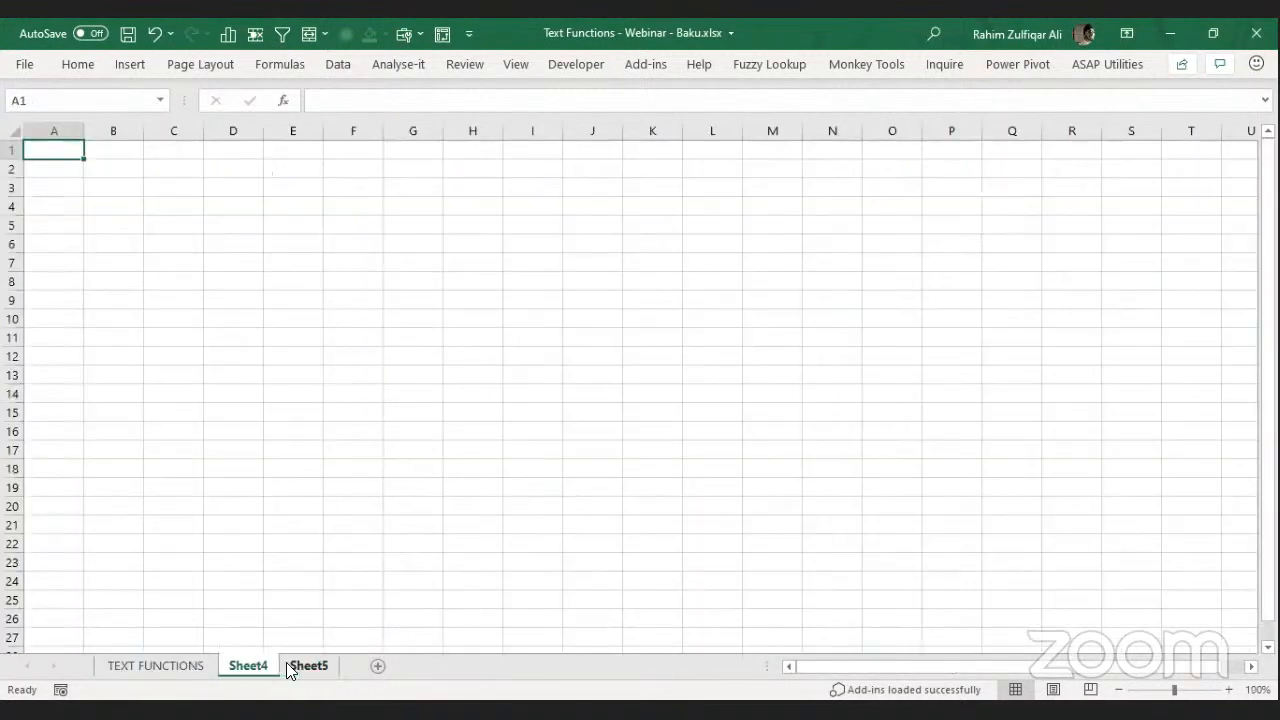
{"action": "right_click", "coordinate": [258, 665]}
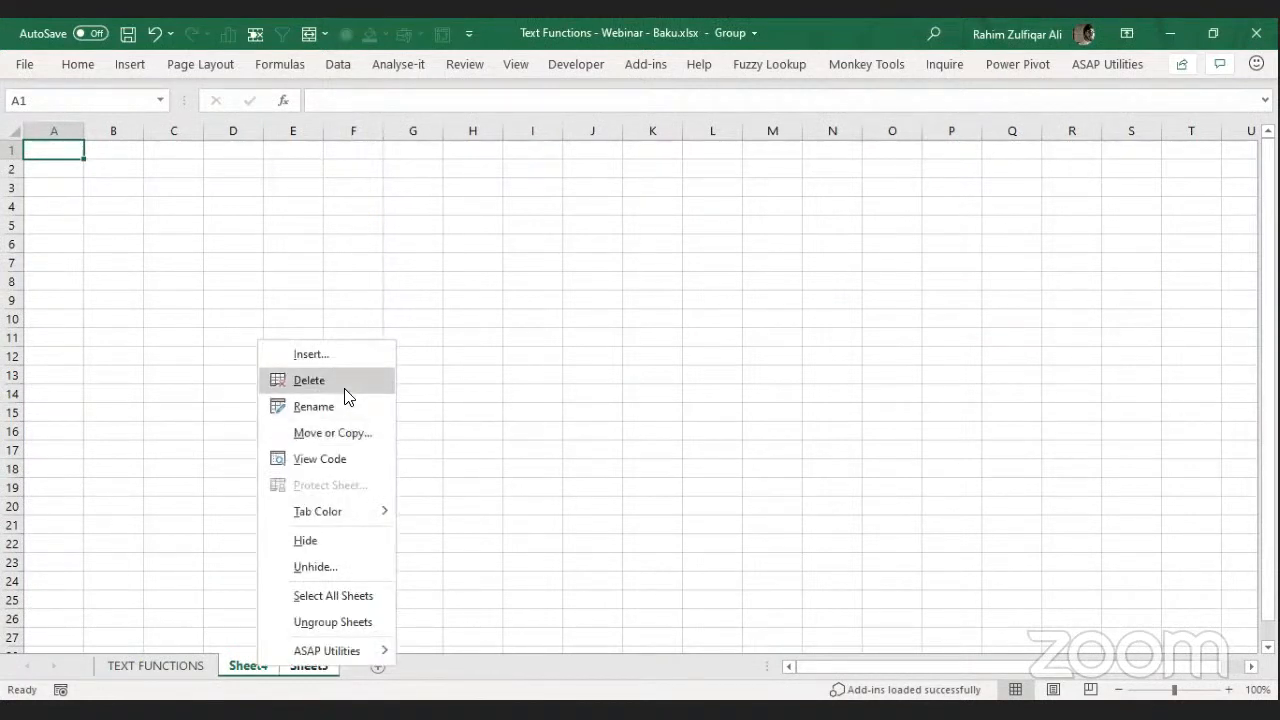
{"action": "key", "text": "Return"}
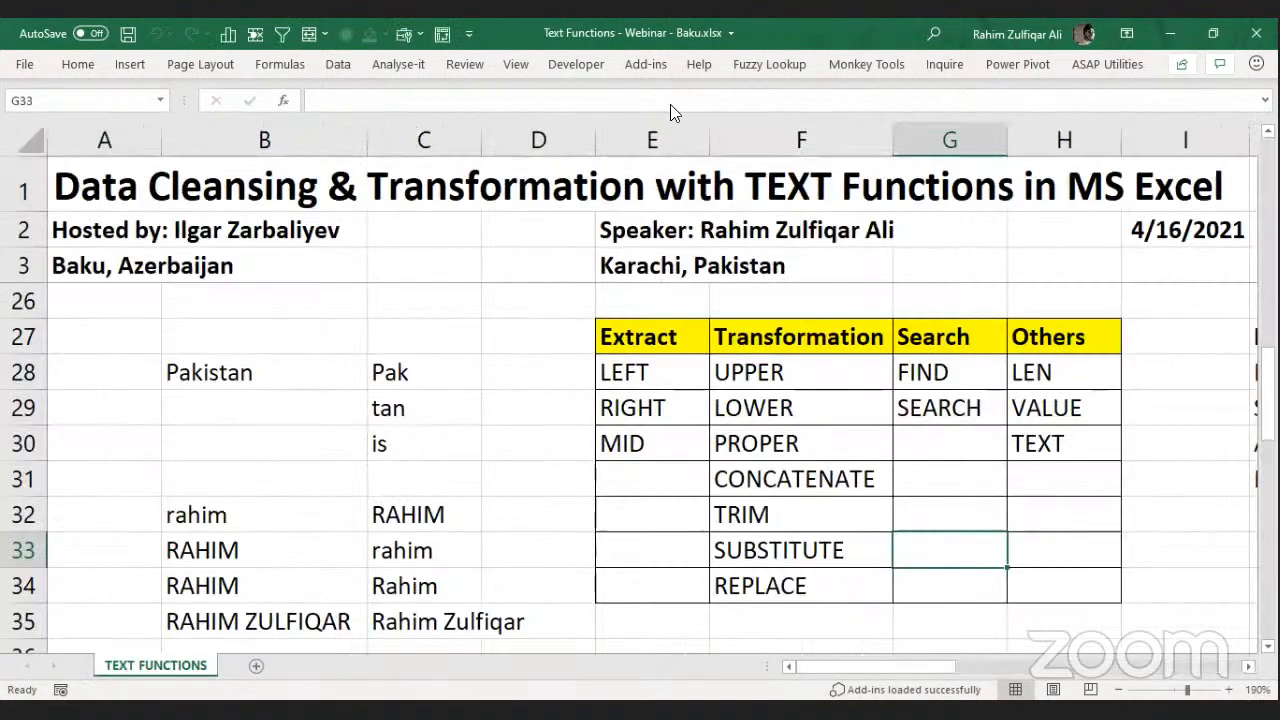
{"action": "left_click", "coordinate": [690, 56]}
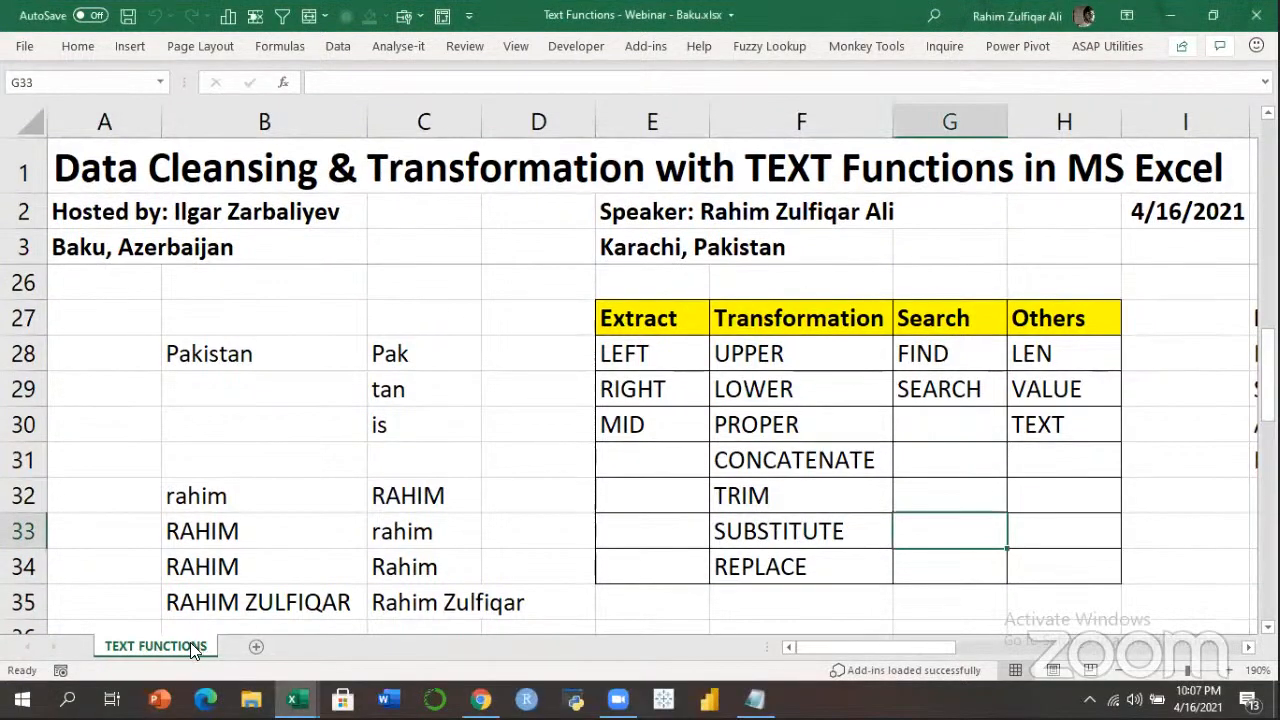
Unhide the Examples sheet, zoom to 150% and select the first All together now! cell.
{"action": "right_click", "coordinate": [188, 660]}
{"action": "left_click", "coordinate": [249, 571]}
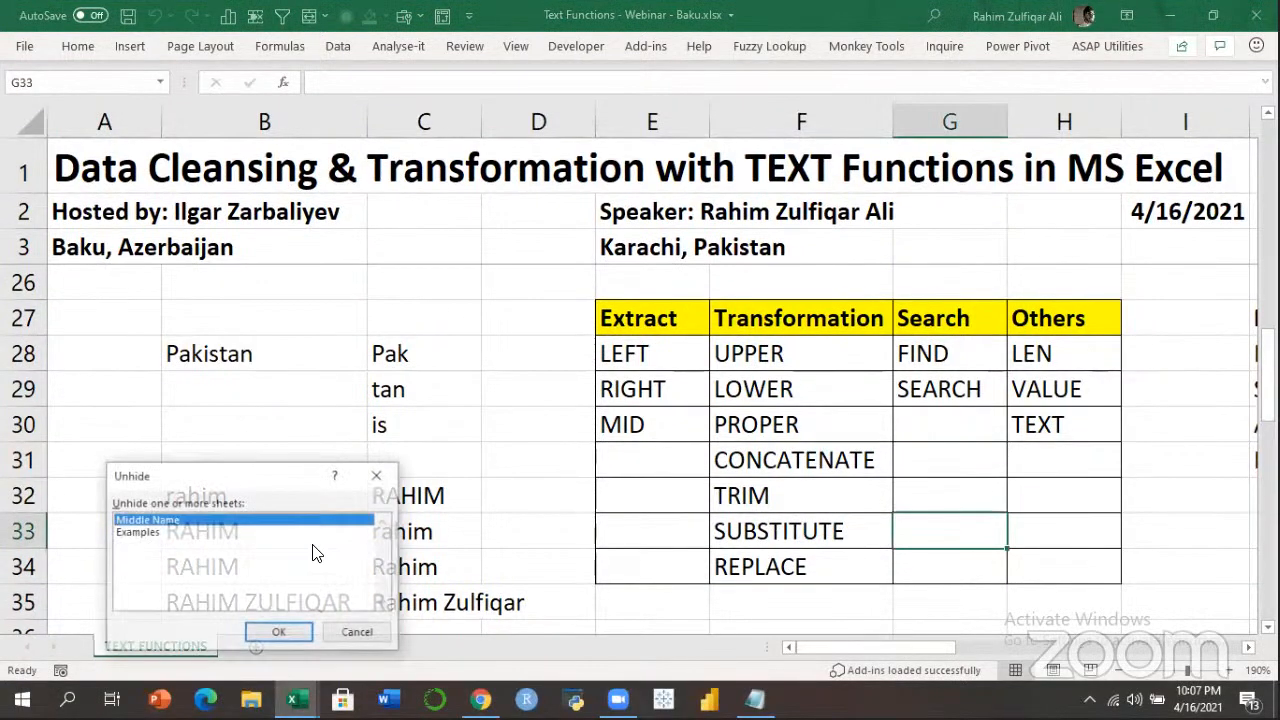
{"action": "left_click", "coordinate": [279, 632]}
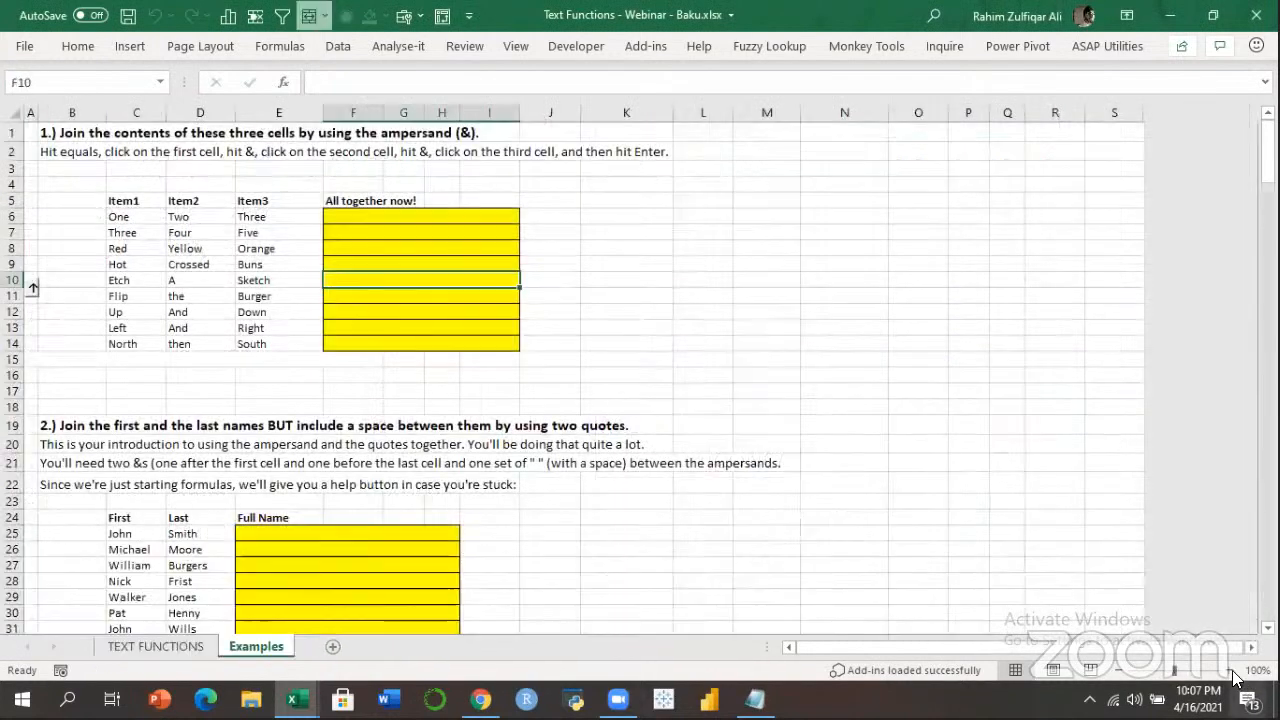
{"action": "left_click", "coordinate": [1231, 672]}
{"action": "left_click", "coordinate": [1231, 672]}
{"action": "left_click", "coordinate": [1231, 672]}
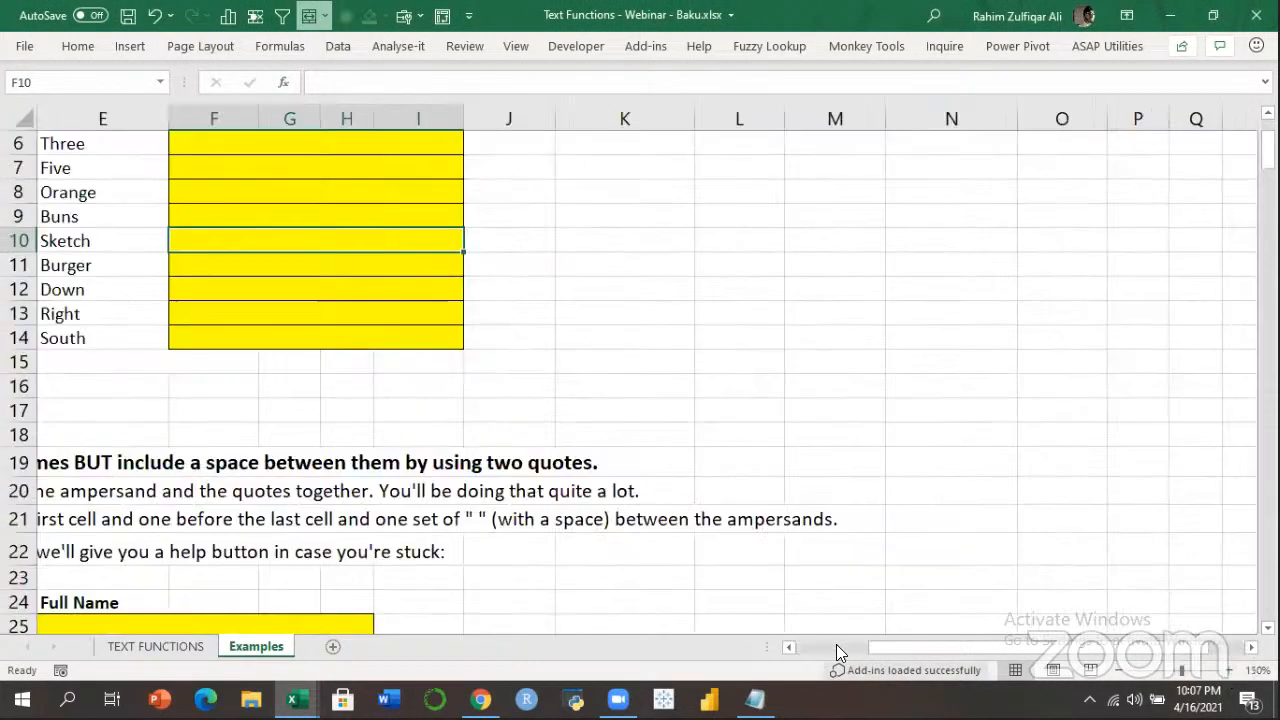
{"action": "left_click", "coordinate": [1231, 672]}
{"action": "scroll", "coordinate": [50, 252], "scroll_direction": "left", "scroll_amount": 2}
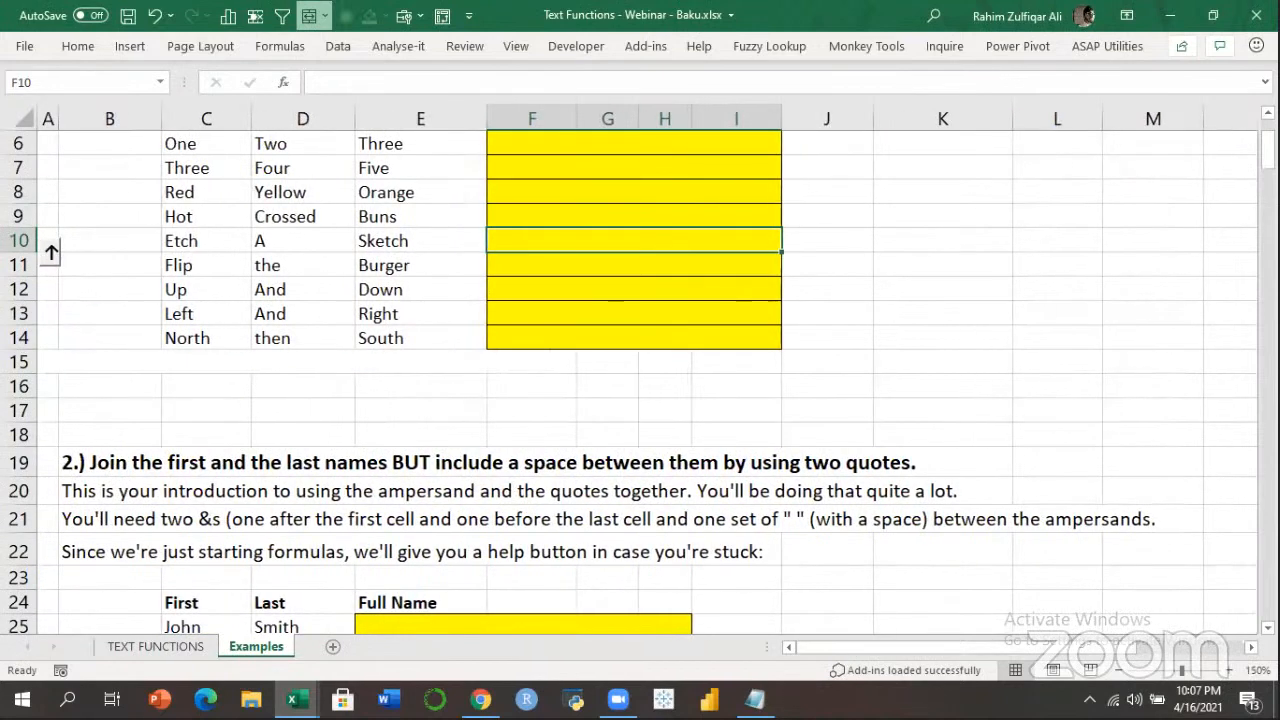
{"action": "scroll", "coordinate": [663, 251], "scroll_direction": "up", "scroll_amount": 2}
{"action": "left_click", "coordinate": [690, 278]}
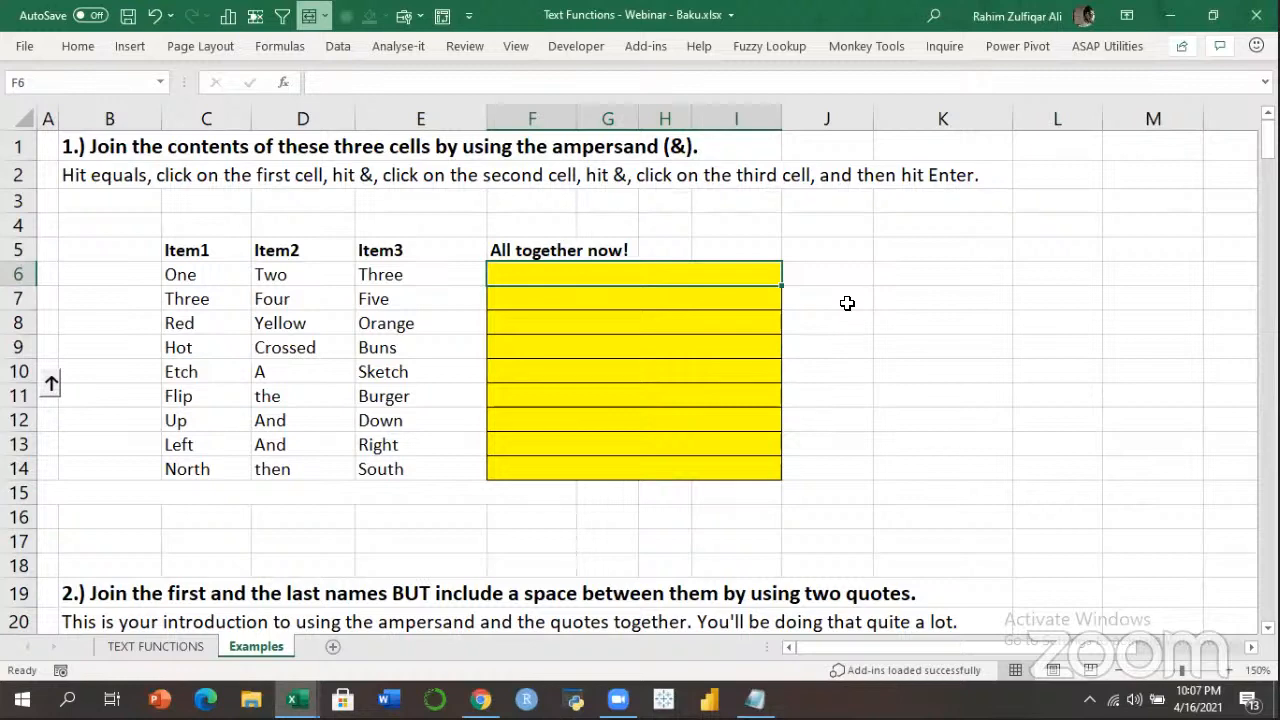
Zoom in and enter =C6&D6&E6 in F6 to join the three Item cells.
{"action": "left_click", "coordinate": [1227, 671]}
{"action": "left_click", "coordinate": [1227, 671]}
{"action": "left_click", "coordinate": [1227, 671]}
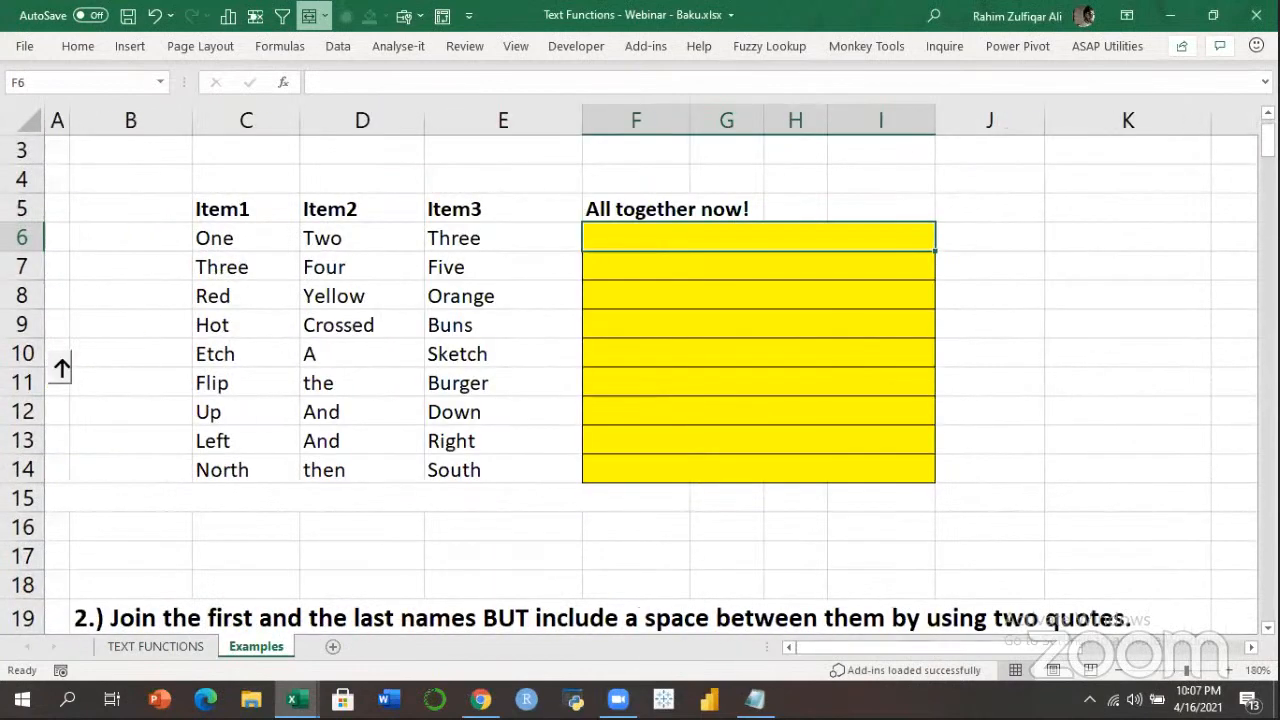
{"action": "scroll", "coordinate": [813, 186], "scroll_direction": "up", "scroll_amount": 1}
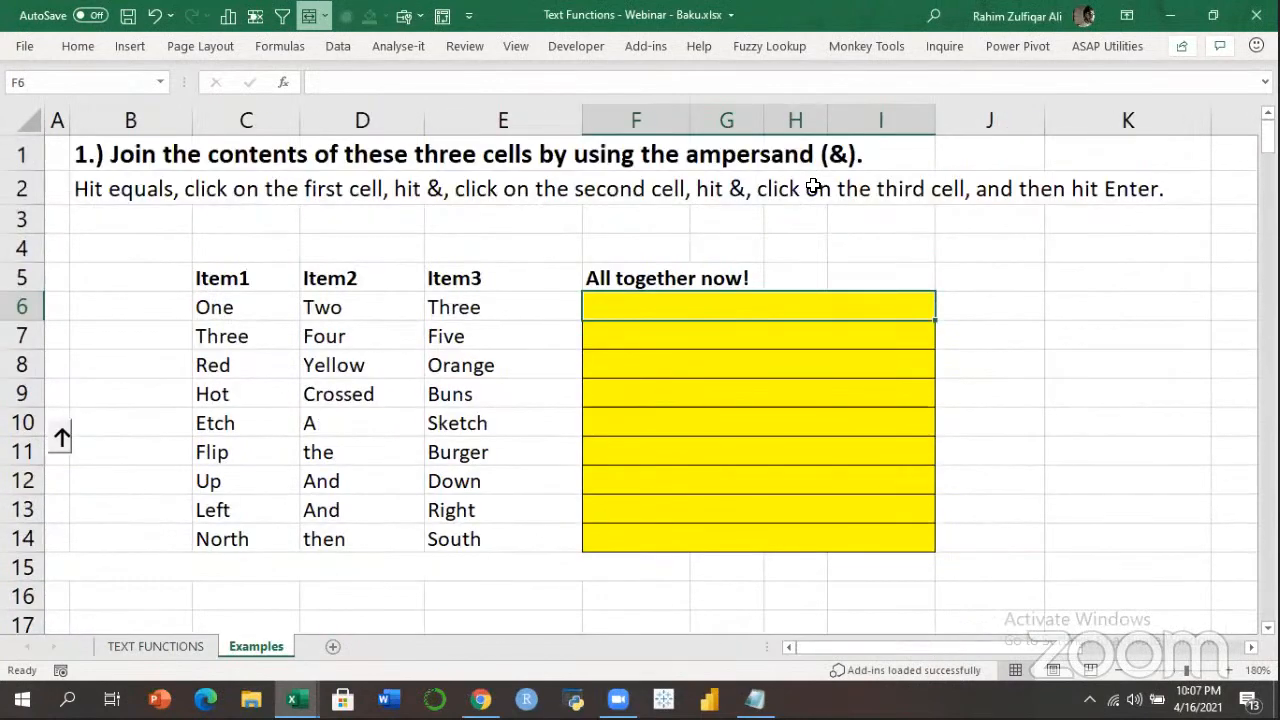
{"action": "type", "text": "="}
{"action": "key", "text": "Left"}
{"action": "key", "text": "Left"}
{"action": "key", "text": "Left"}
{"action": "type", "text": "&"}
{"action": "key", "text": "Left"}
{"action": "key", "text": "Left"}
{"action": "type", "text": "&"}
{"action": "key", "text": "Left"}
{"action": "key", "text": "ctrl+Return"}
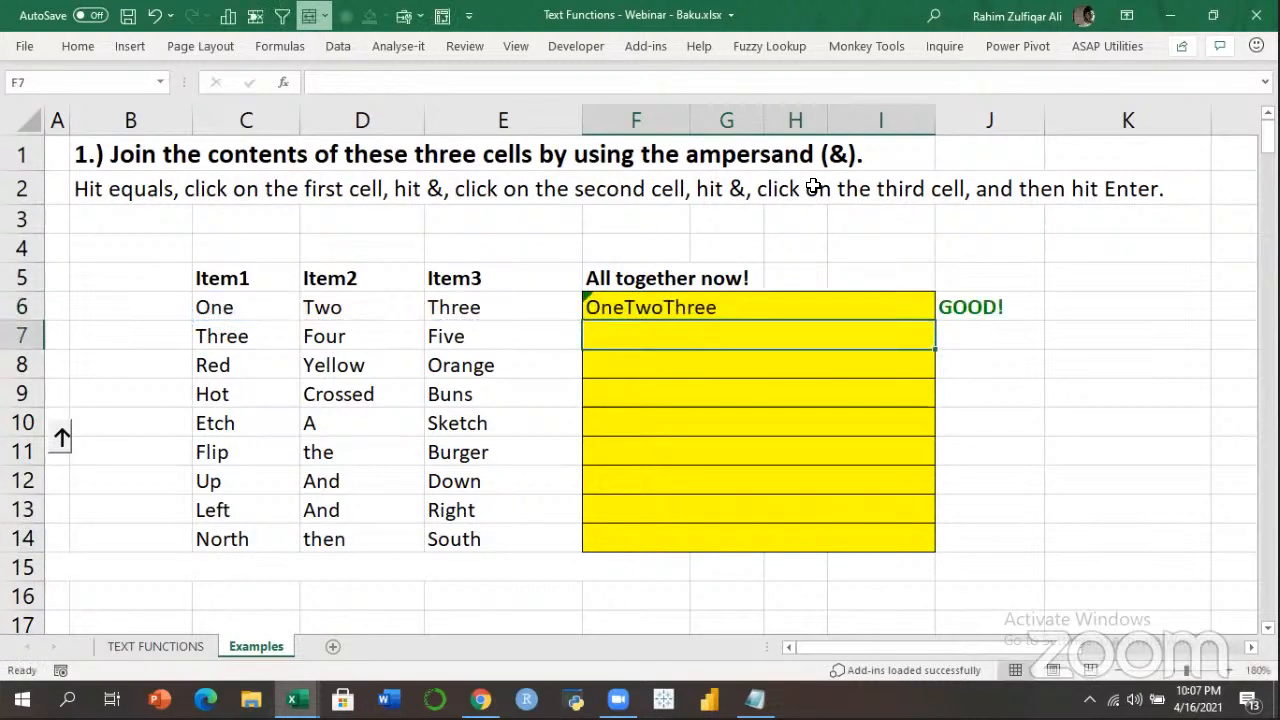
Fill the joining formula down to row 14 and review the F6 formula.
{"action": "key", "text": "shift+Down"}
{"action": "key", "text": "shift+Down"}
{"action": "key", "text": "shift+Down"}
{"action": "key", "text": "shift+Down"}
{"action": "key", "text": "shift+Down"}
{"action": "key", "text": "shift+Down"}
{"action": "key", "text": "shift+Down"}
{"action": "key", "text": "shift+Down"}
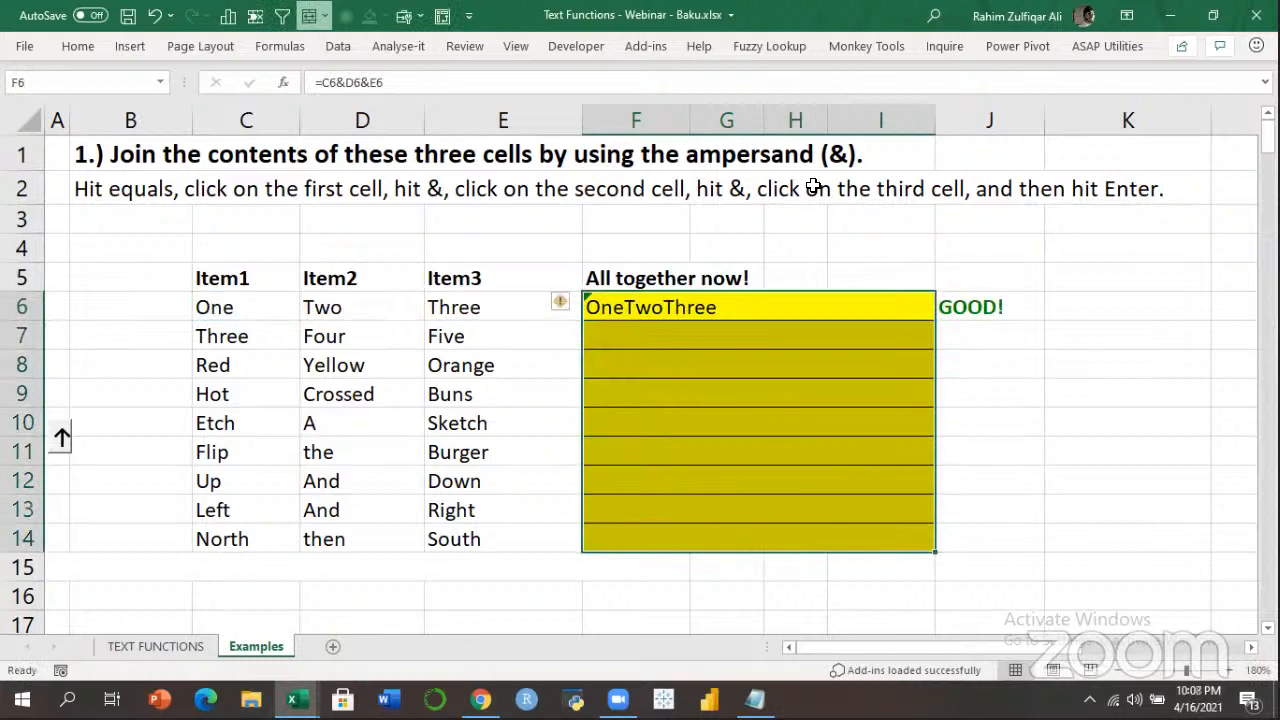
{"action": "key", "text": "ctrl+d"}
{"action": "key", "text": "Down"}
{"action": "key", "text": "Up"}
{"action": "key", "text": "F2"}
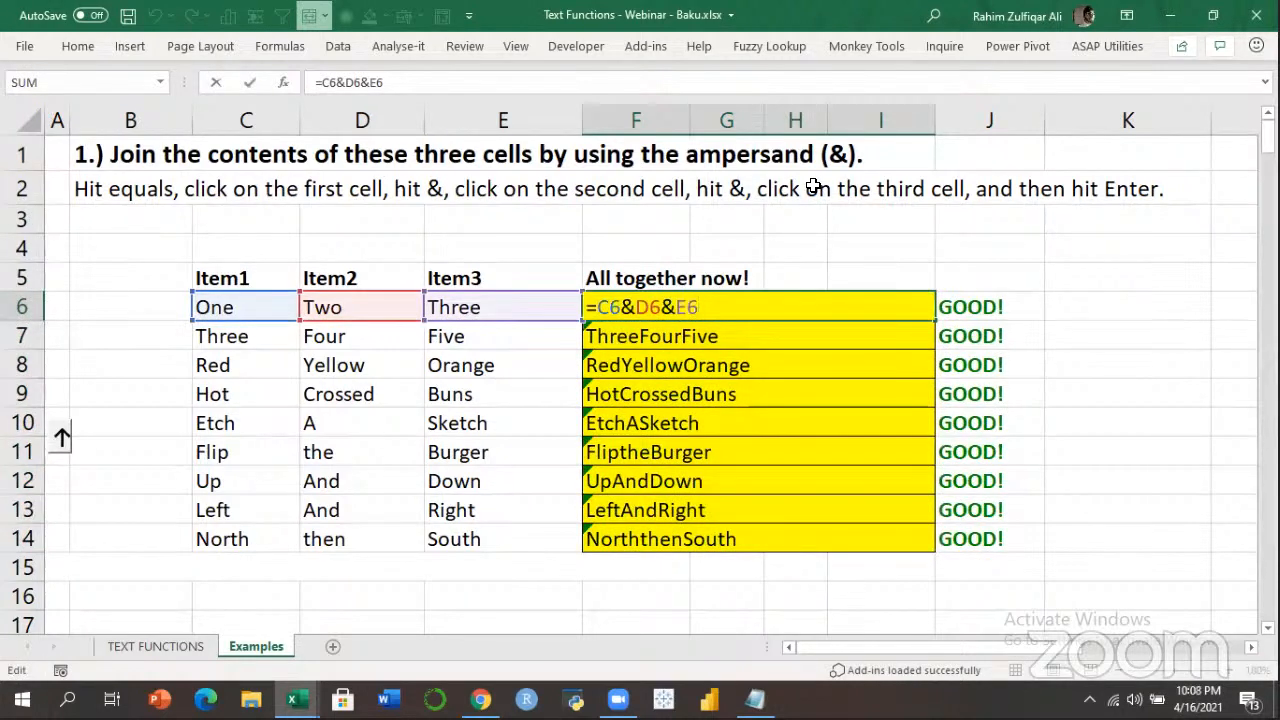
{"action": "key", "text": "Return"}
Check the joined results and move down to the Full Name exercise at E25.
{"action": "key", "text": "Down"}
{"action": "key", "text": "Down"}
{"action": "key", "text": "Down"}
{"action": "key", "text": "Down"}
{"action": "key", "text": "Down"}
{"action": "key", "text": "Down"}
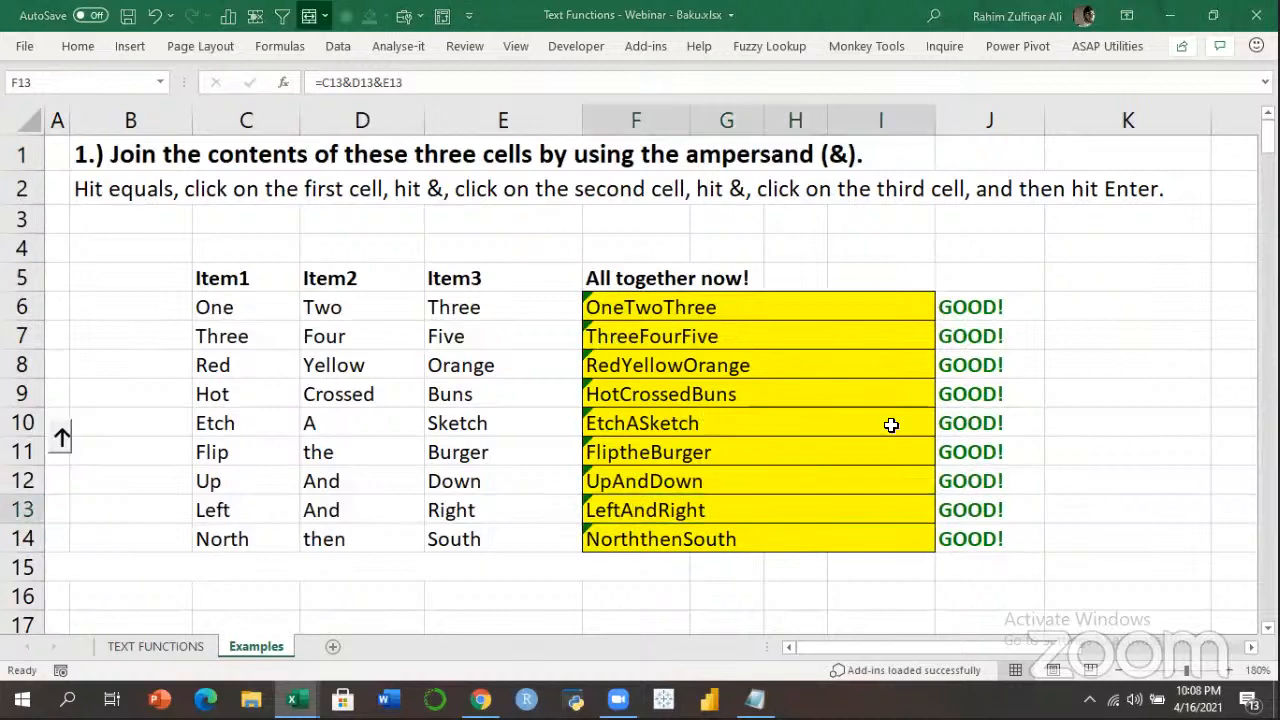
{"action": "key", "text": "Left"}
{"action": "key", "text": "Down"}
{"action": "key", "text": "Down"}
{"action": "key", "text": "Down"}
{"action": "key", "text": "Down"}
{"action": "key", "text": "Down"}
{"action": "key", "text": "Down"}
{"action": "key", "text": "Down"}
{"action": "key", "text": "Down"}
{"action": "key", "text": "Down"}
{"action": "key", "text": "Down"}
{"action": "key", "text": "Down"}
{"action": "key", "text": "Down"}
{"action": "key", "text": "Down"}
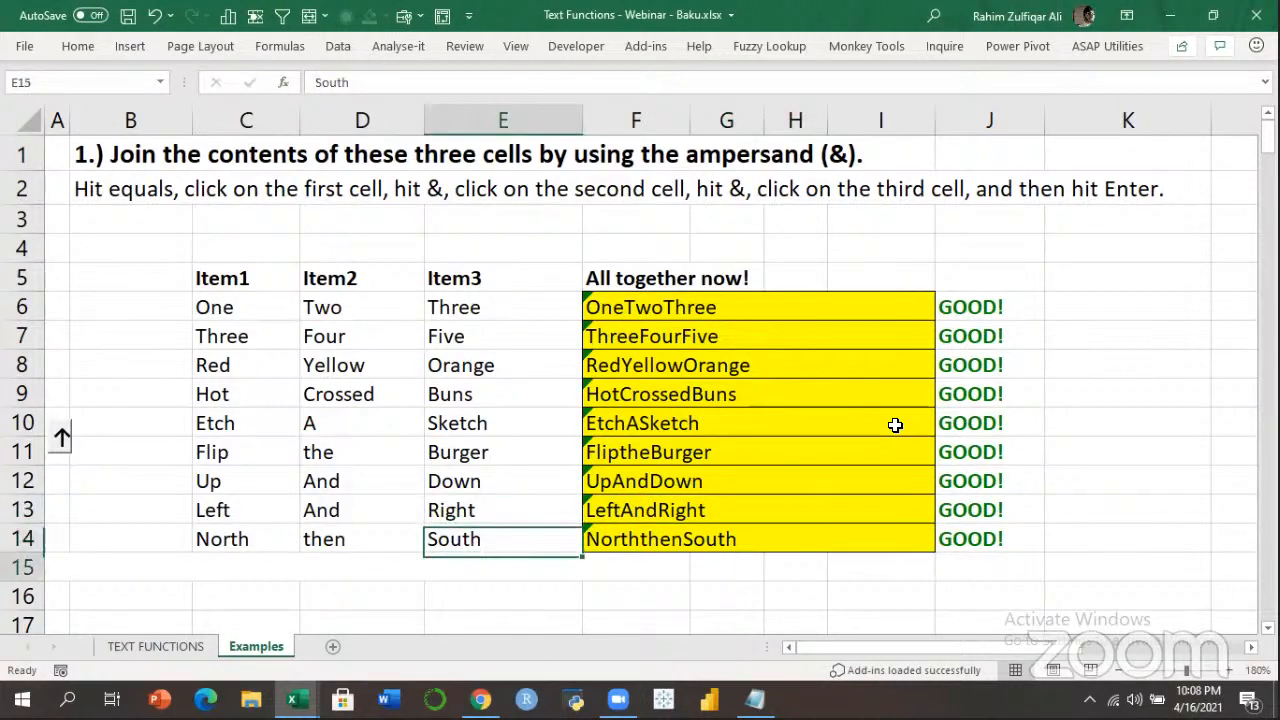
{"action": "key", "text": "Down"}
{"action": "key", "text": "Down"}
{"action": "key", "text": "Down"}
{"action": "key", "text": "Down"}
{"action": "key", "text": "Down"}
{"action": "key", "text": "Down"}
{"action": "key", "text": "Down"}
{"action": "key", "text": "Down"}
{"action": "key", "text": "Up"}
{"action": "key", "text": "Up"}
{"action": "key", "text": "Up"}
{"action": "key", "text": "Up"}
{"action": "key", "text": "Up"}
{"action": "key", "text": "Up"}
{"action": "key", "text": "Up"}
{"action": "key", "text": "Up"}
{"action": "key", "text": "Up"}
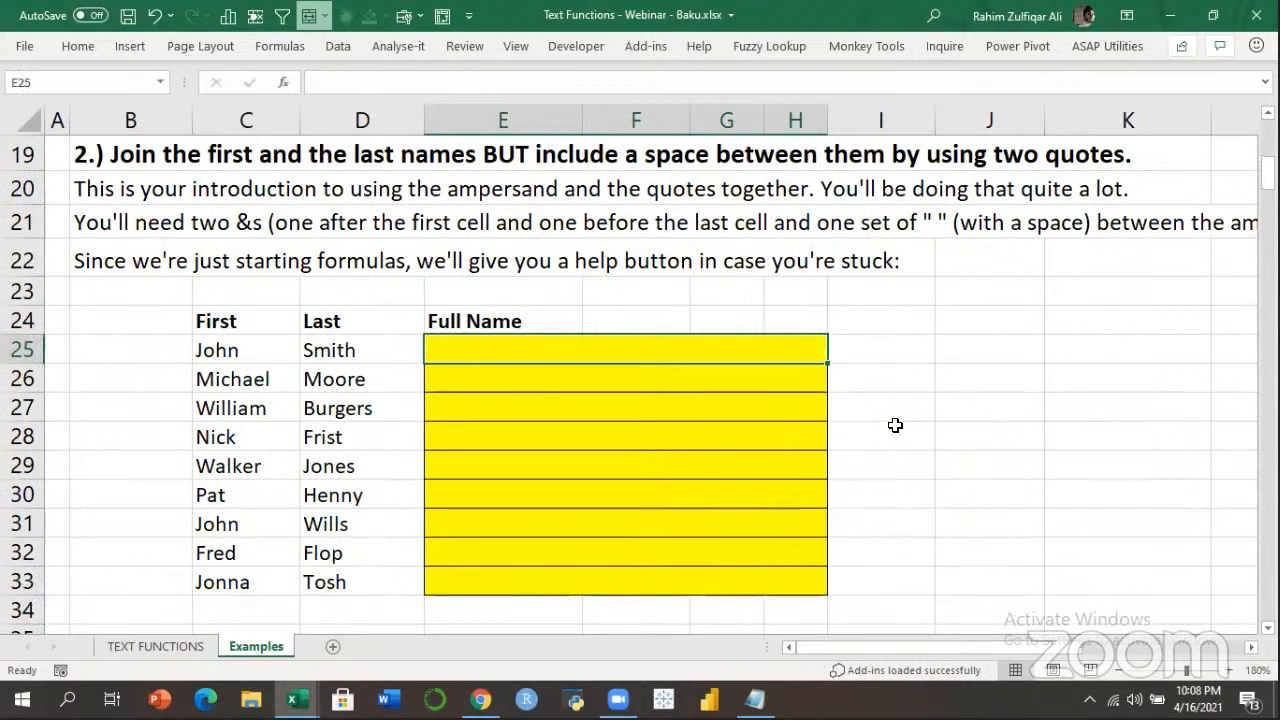
Enter =C25&" "&D25 in E25 and fill it down to row 33.
{"action": "type", "text": "="}
{"action": "key", "text": "Left"}
{"action": "key", "text": "Left"}
{"action": "type", "text": "&\" \""}
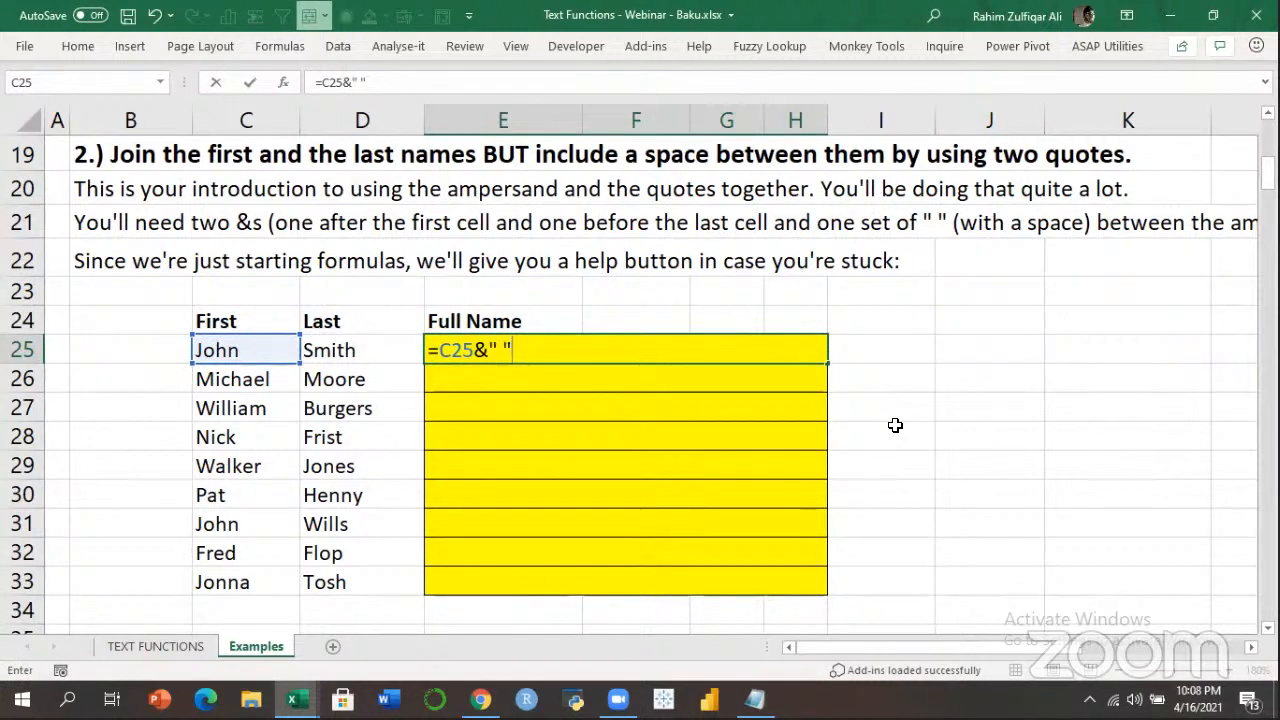
{"action": "type", "text": "&"}
{"action": "key", "text": "Left"}
{"action": "key", "text": "Return"}
{"action": "key", "text": "Up"}
{"action": "key", "text": "shift+Down"}
{"action": "key", "text": "shift+Down"}
{"action": "key", "text": "shift+Down"}
{"action": "key", "text": "shift+Down"}
{"action": "key", "text": "shift+Down"}
{"action": "key", "text": "shift+Down"}
{"action": "key", "text": "shift+Down"}
{"action": "key", "text": "shift+Down"}
{"action": "key", "text": "shift+Down"}
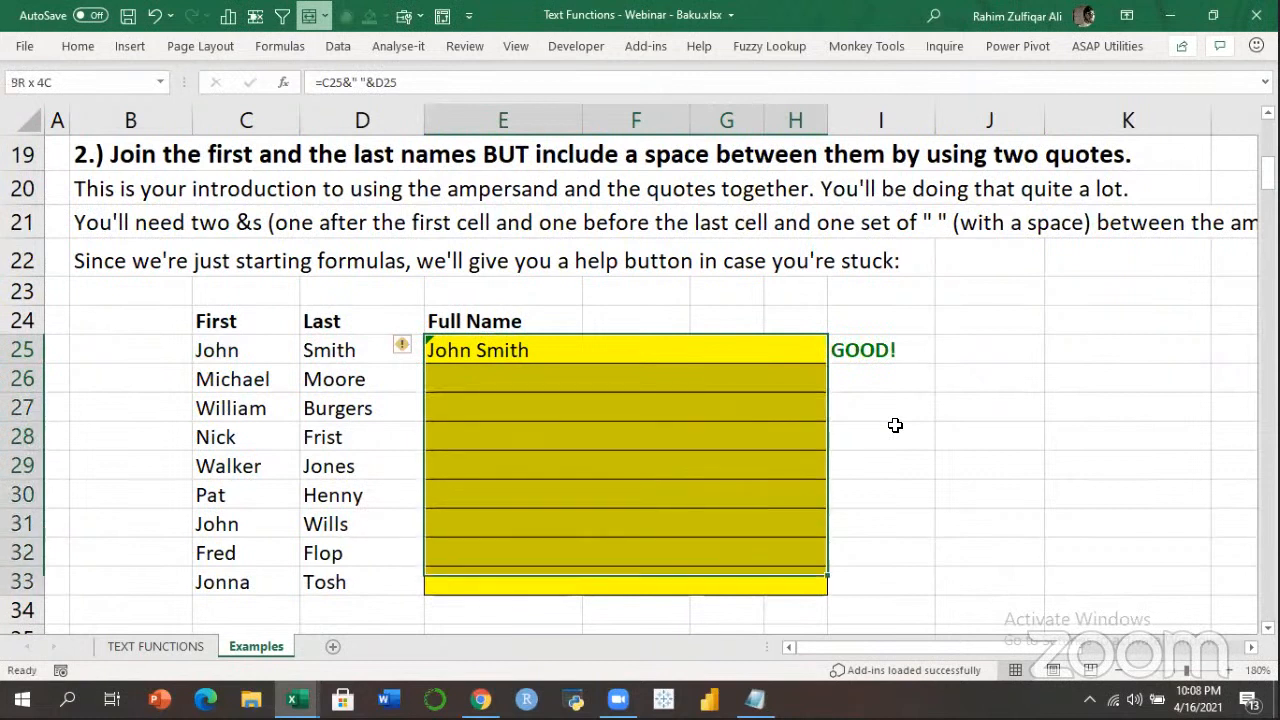
{"action": "key", "text": "shift+Up"}
{"action": "key", "text": "ctrl+d"}
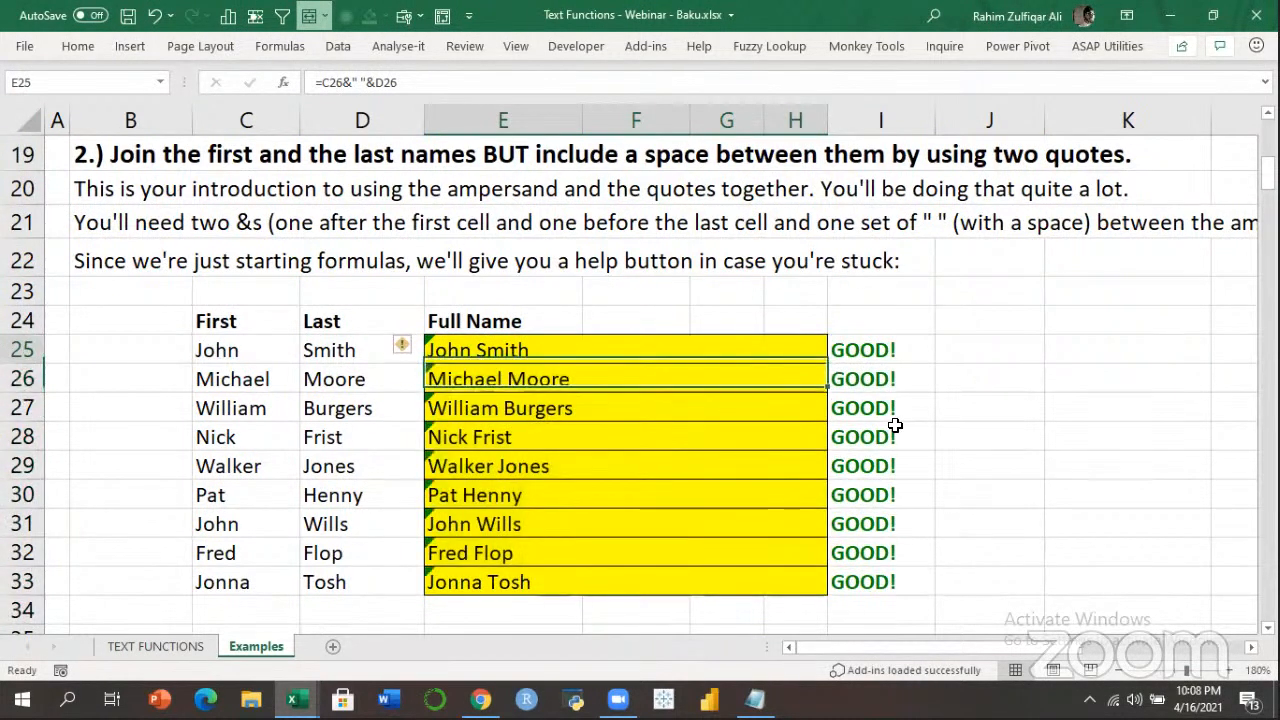
Review the E25 formula, then move down to the name-and-age exercise.
{"action": "key", "text": "F2"}
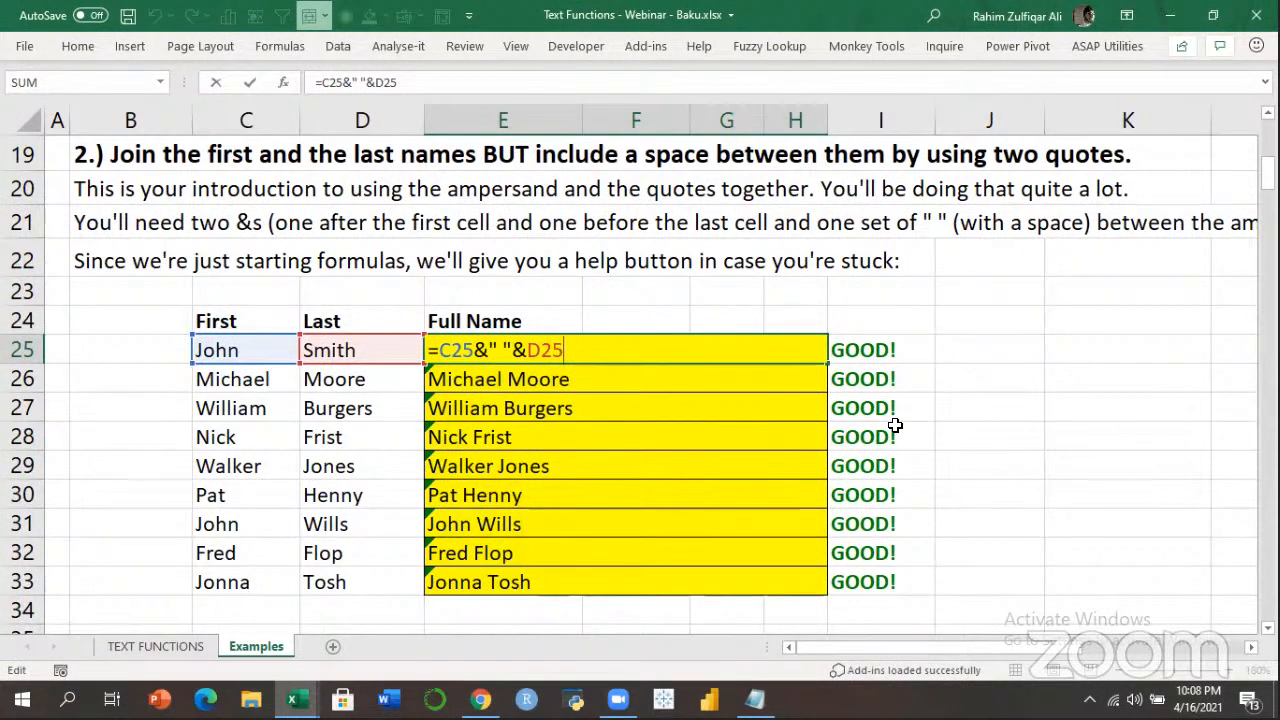
{"action": "key", "text": "Return"}
{"action": "key", "text": "Down"}
{"action": "key", "text": "Down"}
{"action": "key", "text": "Down"}
{"action": "key", "text": "Down"}
{"action": "key", "text": "Down"}
{"action": "key", "text": "Down"}
{"action": "key", "text": "Down"}
{"action": "key", "text": "Down"}
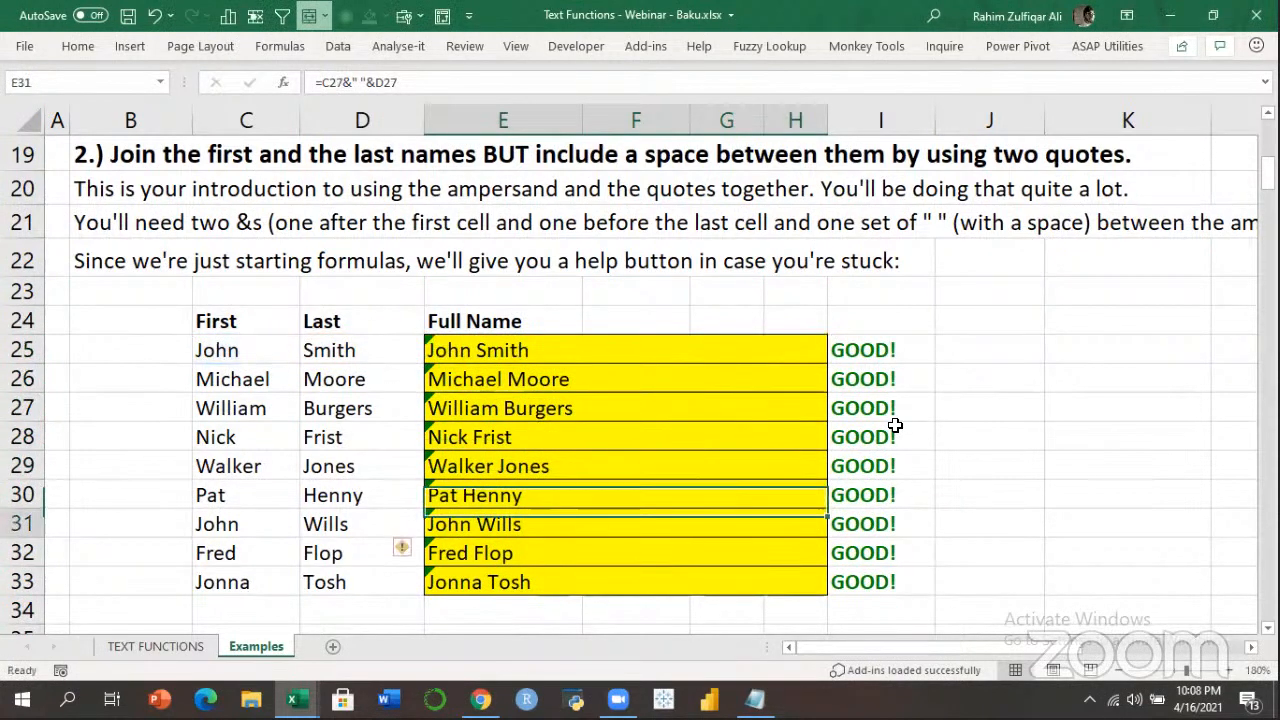
{"action": "key", "text": "Down"}
{"action": "key", "text": "Down"}
{"action": "key", "text": "Down"}
{"action": "key", "text": "Down"}
{"action": "key", "text": "Down"}
{"action": "key", "text": "Down"}
{"action": "key", "text": "Down"}
{"action": "key", "text": "Down"}
{"action": "key", "text": "Down"}
{"action": "key", "text": "Down"}
{"action": "key", "text": "Down"}
{"action": "key", "text": "Down"}
{"action": "key", "text": "Down"}
{"action": "key", "text": "Down"}
{"action": "key", "text": "Down"}
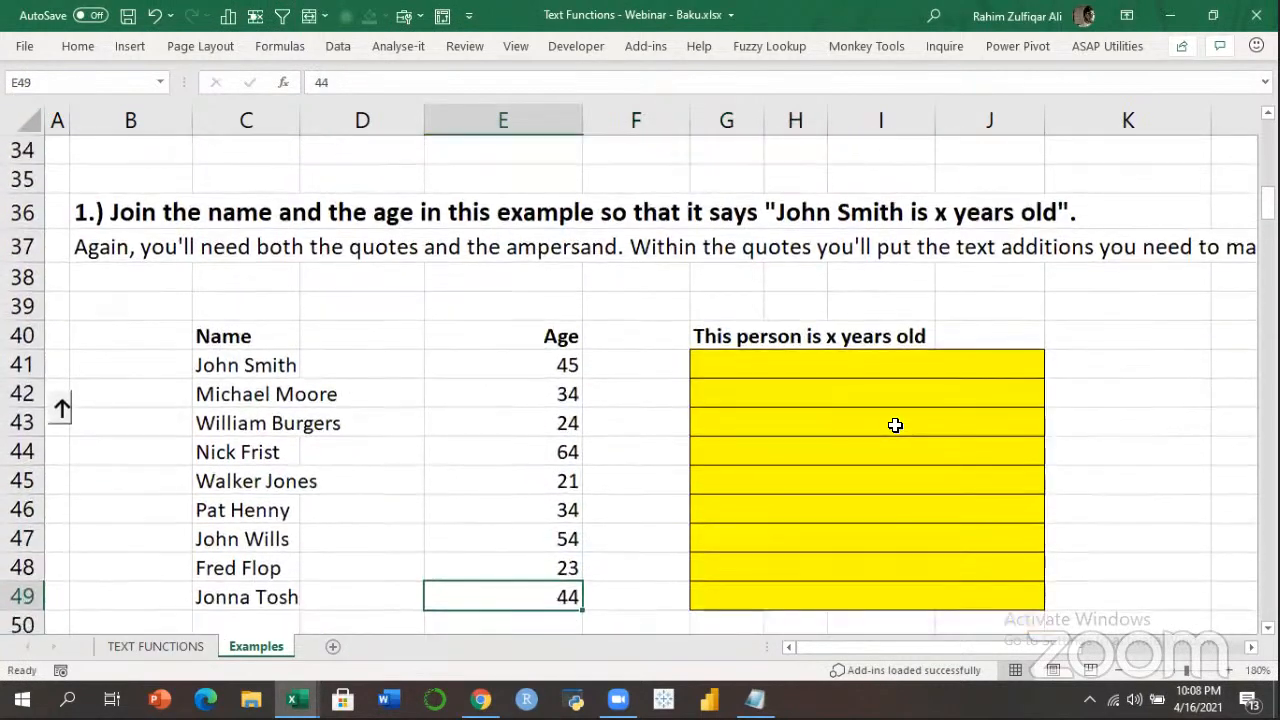
{"action": "key", "text": "Up"}
{"action": "key", "text": "Right"}
{"action": "key", "text": "Right"}
{"action": "key", "text": "Up"}
{"action": "key", "text": "Up"}
{"action": "key", "text": "Up"}
{"action": "key", "text": "Up"}
{"action": "key", "text": "Up"}
{"action": "key", "text": "Up"}
{"action": "key", "text": "Up"}
{"action": "key", "text": "Up"}
{"action": "key", "text": "Up"}
{"action": "key", "text": "Up"}
{"action": "key", "text": "Down"}
{"action": "key", "text": "Down"}
{"action": "key", "text": "Down"}
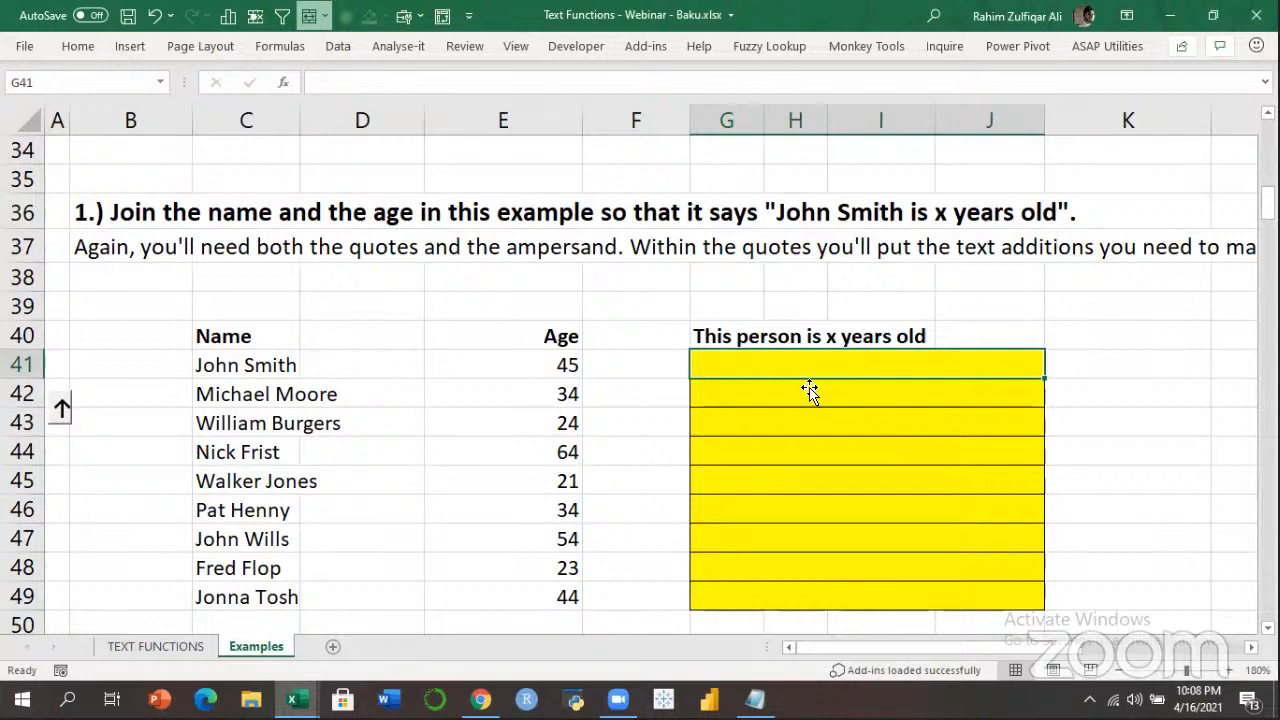
{"action": "left_click", "coordinate": [700, 335]}
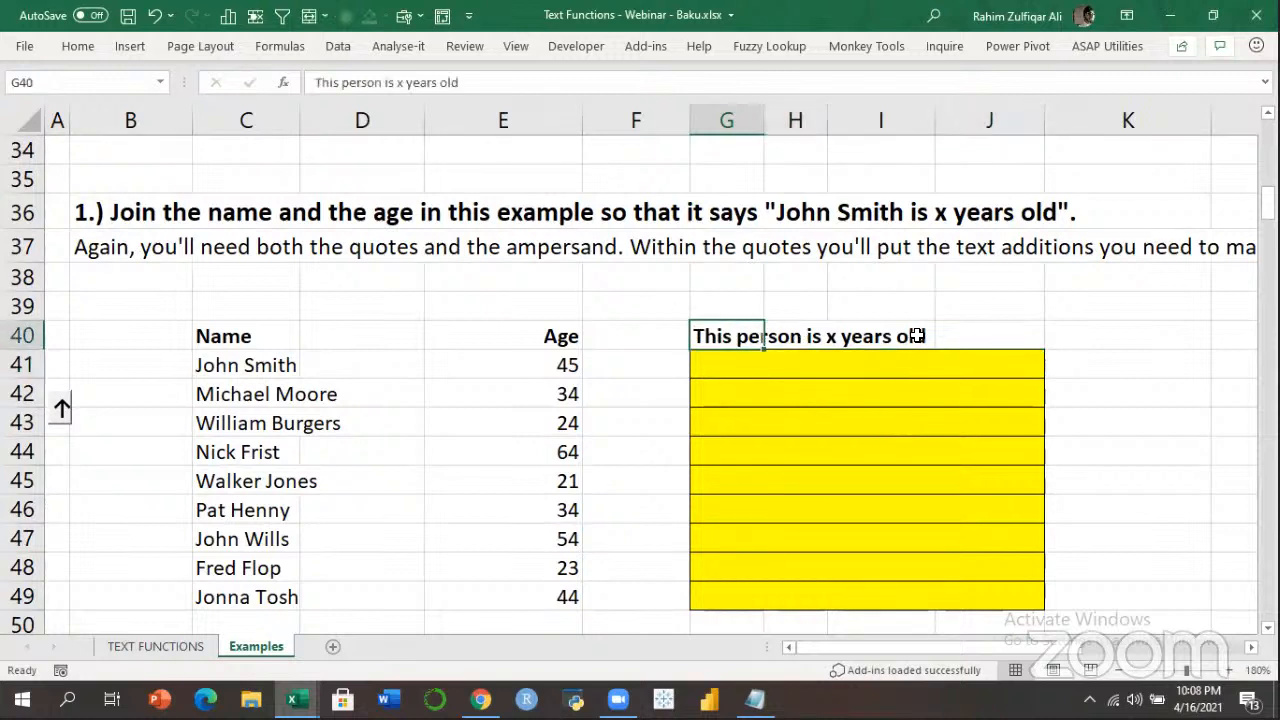
{"action": "left_click", "coordinate": [762, 364]}
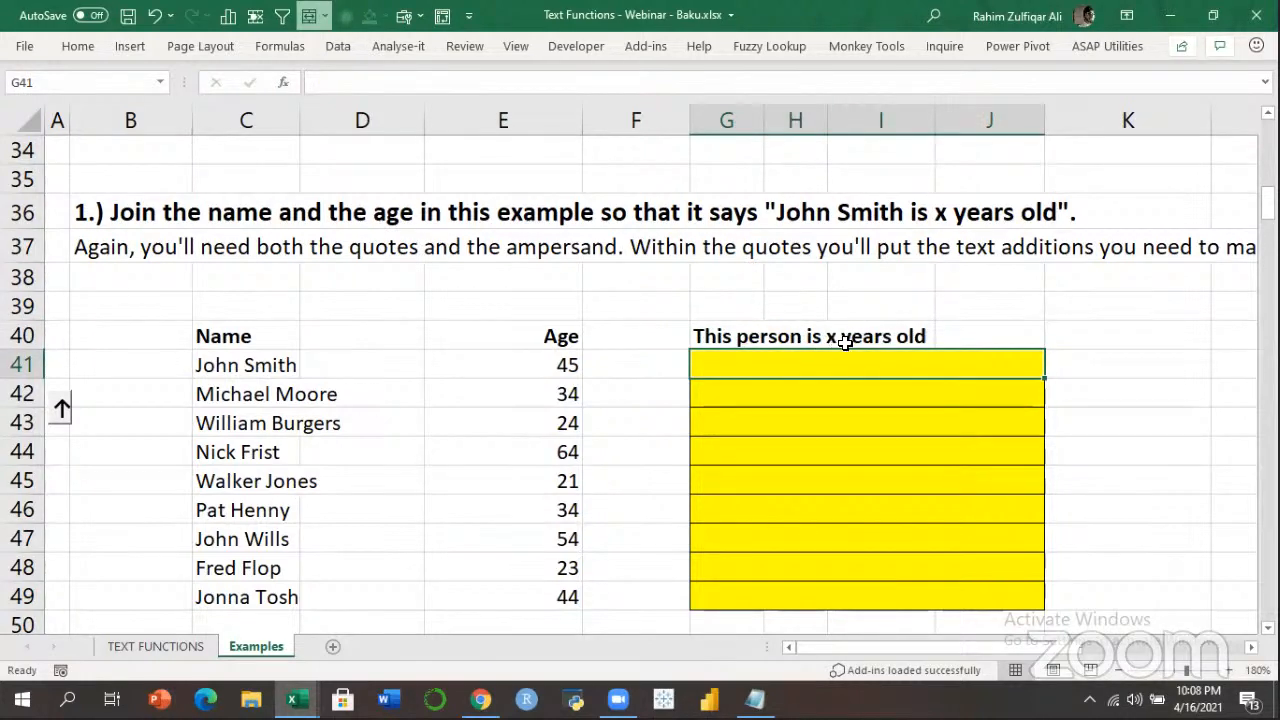
{"action": "left_click", "coordinate": [731, 407]}
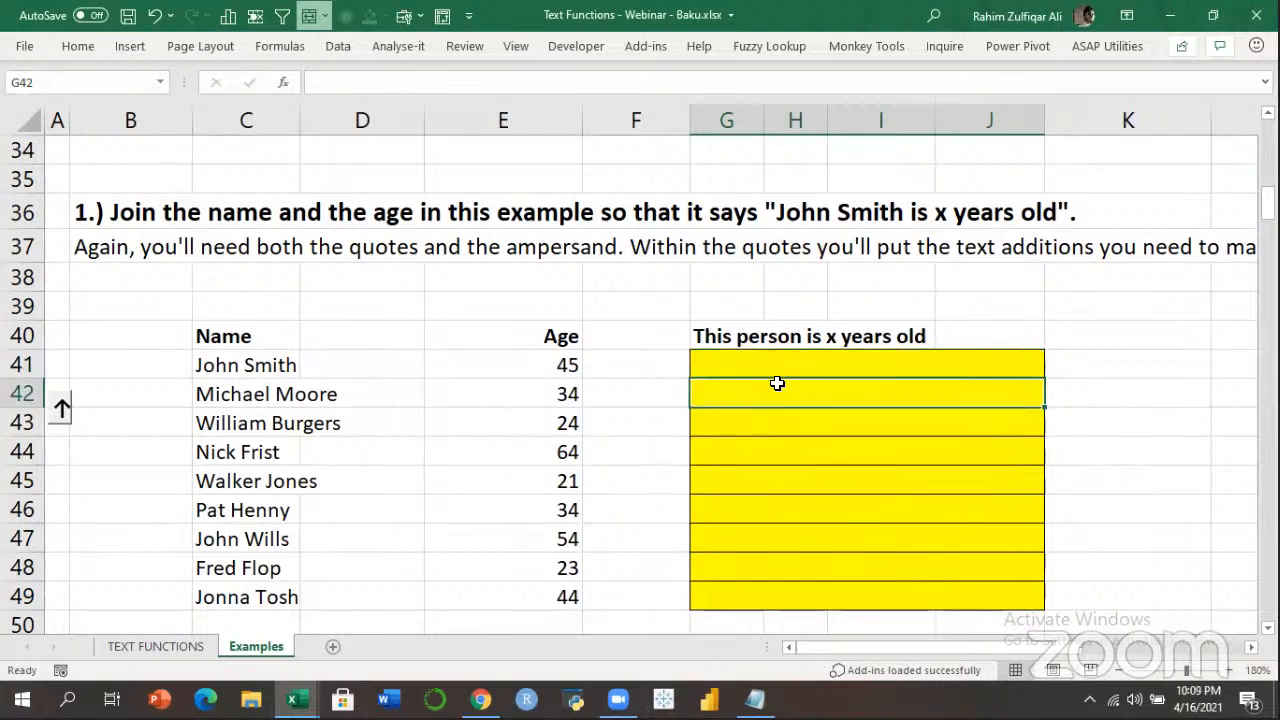
{"action": "left_click", "coordinate": [864, 364]}
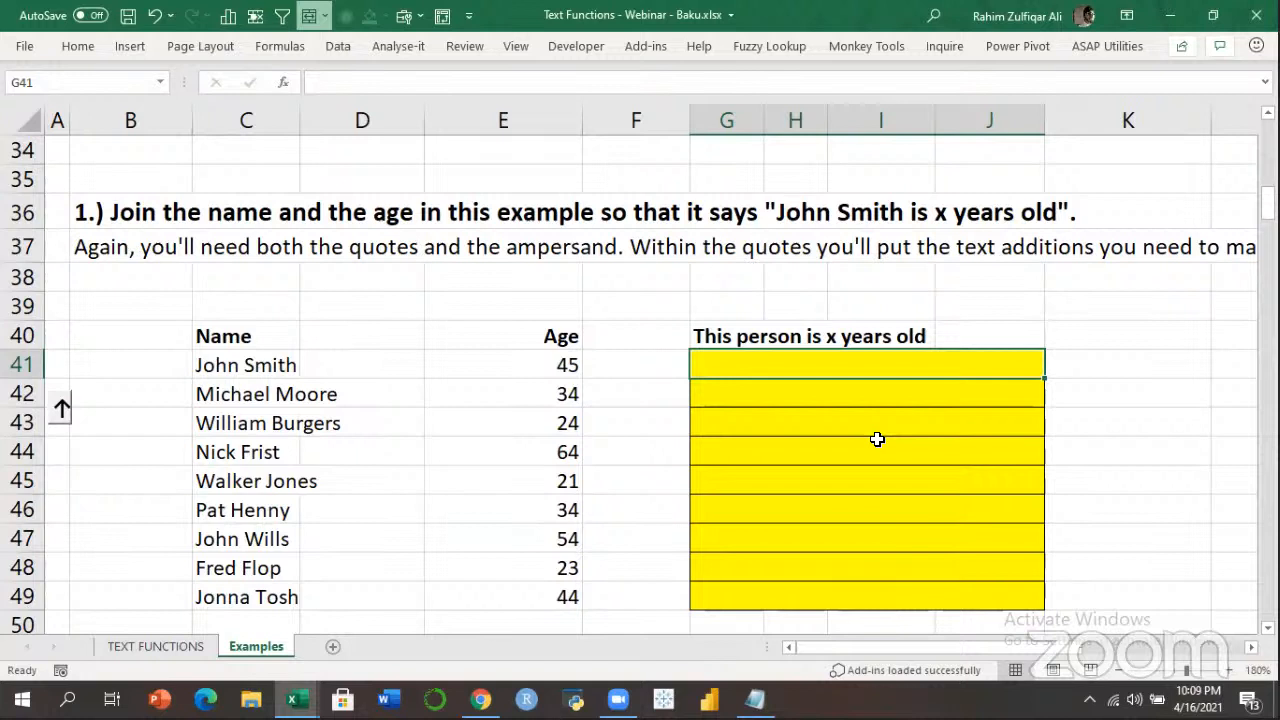
Enter =C41&" is "&E41&" years old" in G41.
{"action": "type", "text": "="}
{"action": "key", "text": "Left"}
{"action": "key", "text": "Left"}
{"action": "key", "text": "Left"}
{"action": "key", "text": "Left"}
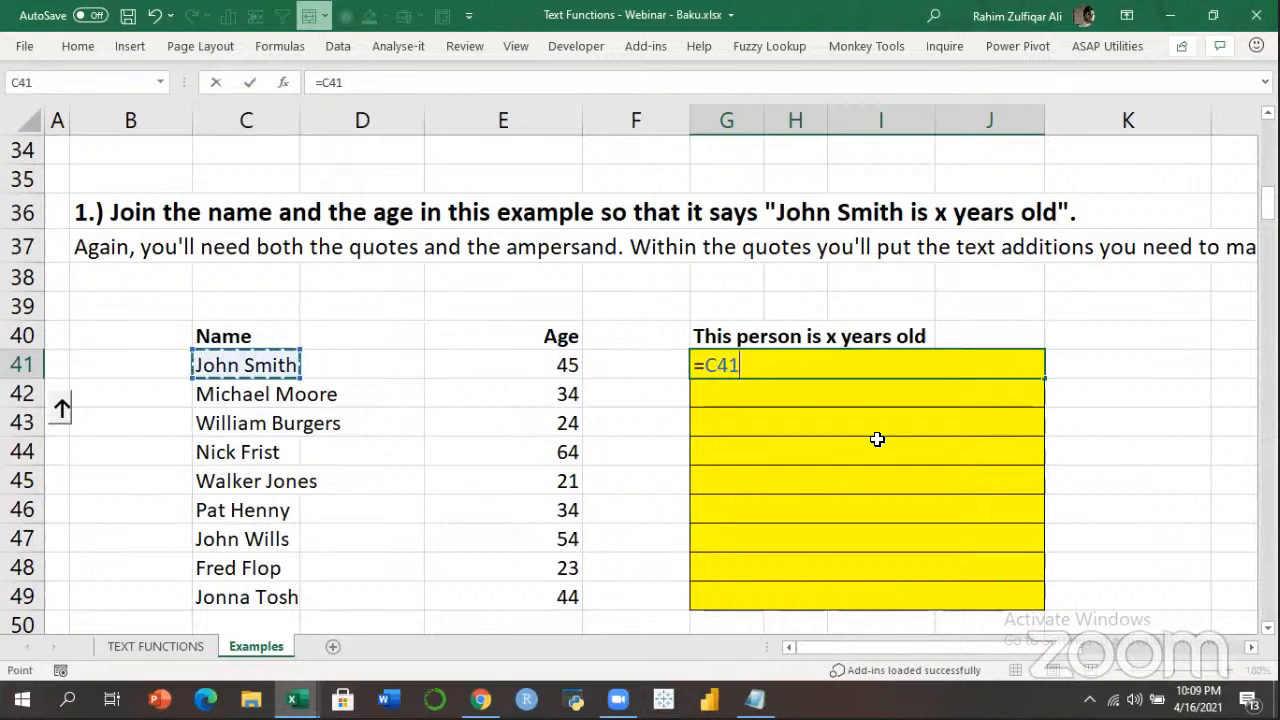
{"action": "type", "text": "&"}
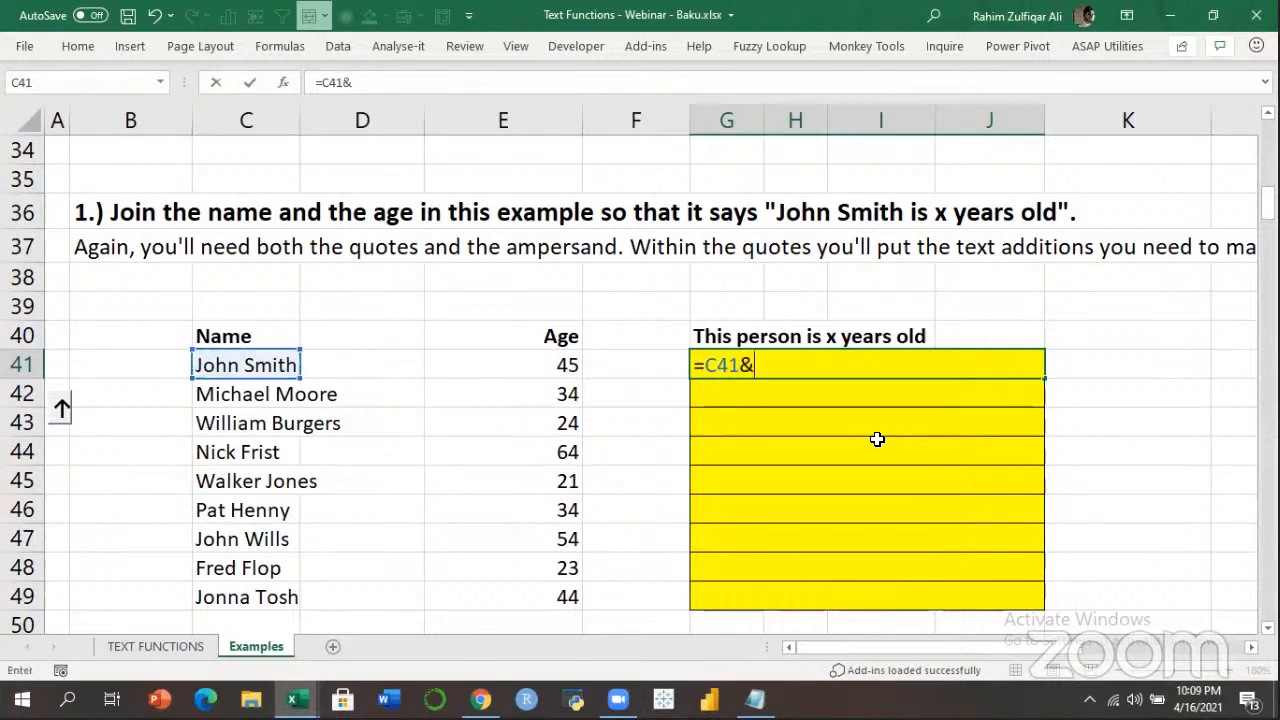
{"action": "type", "text": "\" is \"&"}
{"action": "key", "text": "Left"}
{"action": "key", "text": "Left"}
{"action": "type", "text": "&\" ye"}
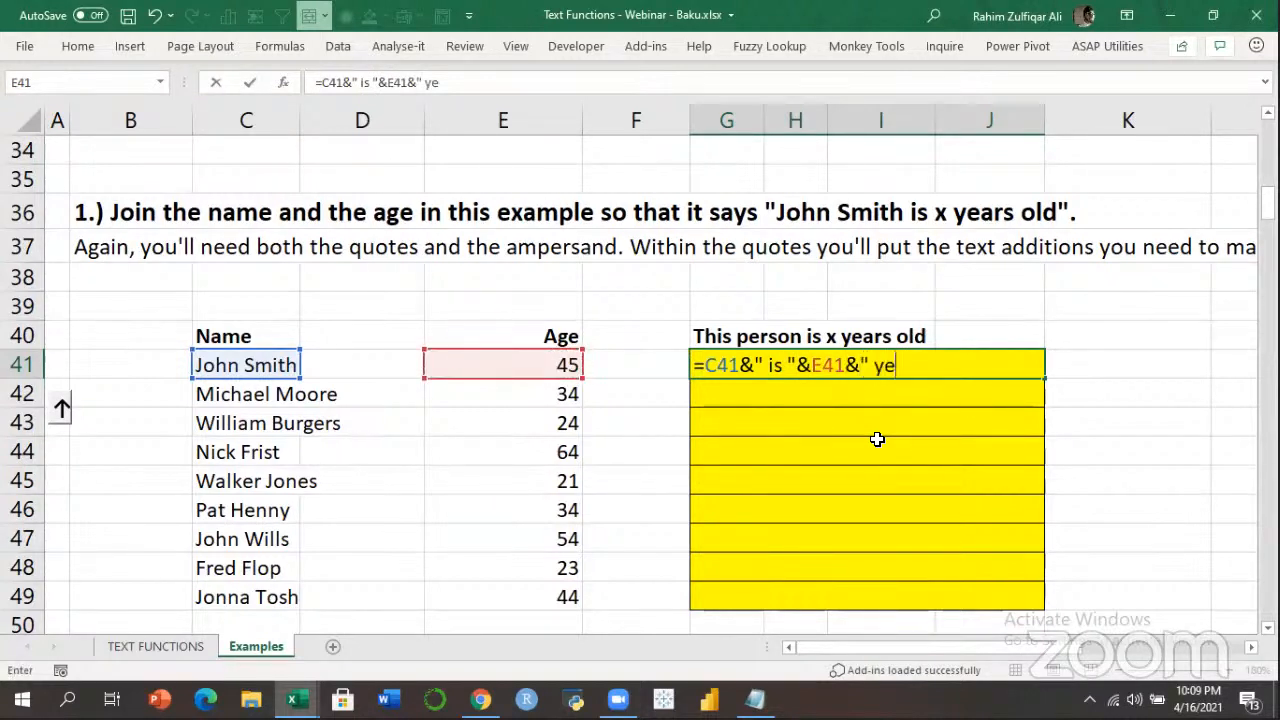
{"action": "type", "text": "ars old\""}
{"action": "key", "text": "ctrl+Return"}
Fill the sentence formula down through row 49.
{"action": "key", "text": "shift+Down"}
{"action": "key", "text": "shift+Down"}
{"action": "key", "text": "shift+Down"}
{"action": "key", "text": "shift+Down"}
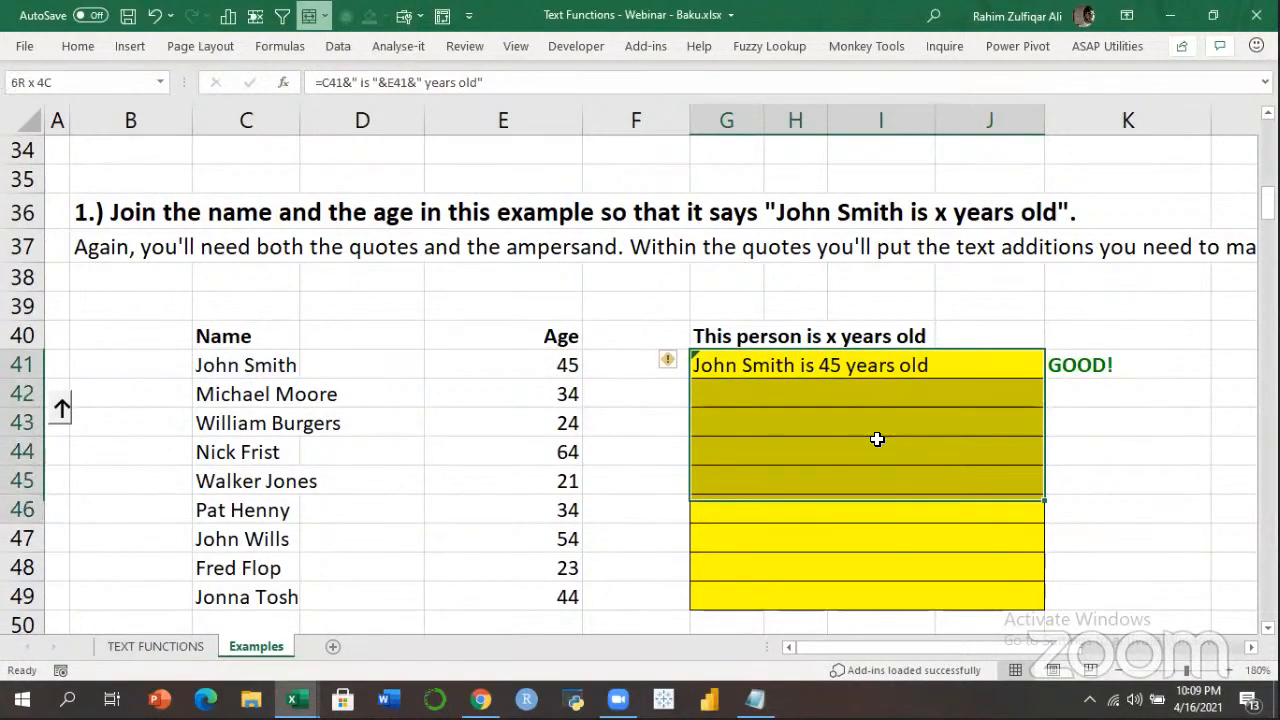
{"action": "key", "text": "shift+Down"}
{"action": "key", "text": "shift+Down"}
{"action": "key", "text": "shift+Down"}
{"action": "key", "text": "shift+Down"}
{"action": "key", "text": "ctrl+d"}
{"action": "key", "text": "Down"}
{"action": "key", "text": "Up"}
Walk through G41's text and ampersand parts, then move to the reversed-letter exercise.
{"action": "key", "text": "F2"}
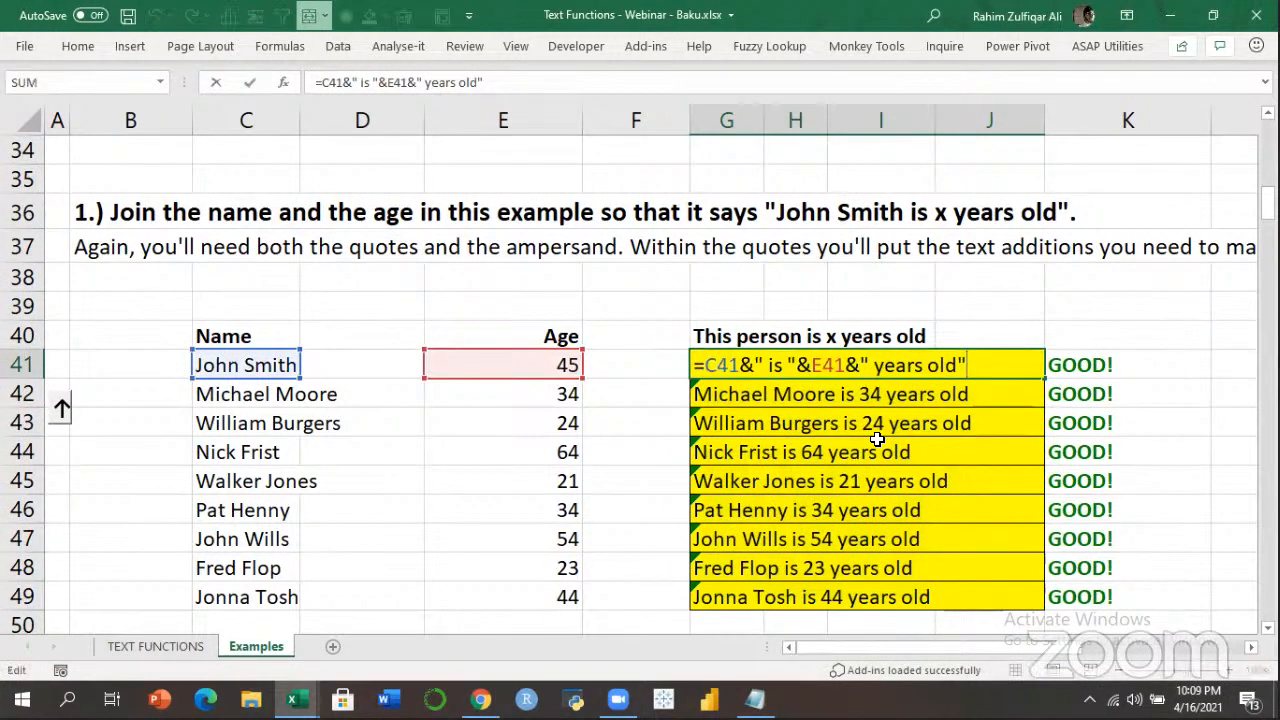
{"action": "key", "text": "Left"}
{"action": "key", "text": "Left"}
{"action": "key", "text": "Left"}
{"action": "key", "text": "Left"}
{"action": "key", "text": "shift+Right"}
{"action": "key", "text": "shift+Right"}
{"action": "key", "text": "shift+Right"}
{"action": "key", "text": "shift+Right"}
{"action": "key", "text": "shift+Right"}
{"action": "key", "text": "shift+Right"}
{"action": "key", "text": "shift+Right"}
{"action": "key", "text": "shift+Right"}
{"action": "key", "text": "shift+Right"}
{"action": "key", "text": "shift+Right"}
{"action": "key", "text": "shift+Right"}
{"action": "key", "text": "Left"}
{"action": "key", "text": "Left"}
{"action": "key", "text": "Left"}
{"action": "key", "text": "Left"}
{"action": "key", "text": "Left"}
{"action": "key", "text": "Left"}
{"action": "key", "text": "Left"}
{"action": "key", "text": "Left"}
{"action": "key", "text": "Left"}
{"action": "key", "text": "Right"}
{"action": "key", "text": "Right"}
{"action": "key", "text": "Right"}
{"action": "key", "text": "Right"}
{"action": "key", "text": "Right"}
{"action": "key", "text": "Right"}
{"action": "key", "text": "Left"}
{"action": "key", "text": "Left"}
{"action": "key", "text": "Left"}
{"action": "key", "text": "Left"}
{"action": "key", "text": "Left"}
{"action": "key", "text": "Left"}
{"action": "key", "text": "Left"}
{"action": "key", "text": "Left"}
{"action": "key", "text": "Right"}
{"action": "key", "text": "shift+Right"}
{"action": "key", "text": "Return"}
{"action": "key", "text": "Down"}
{"action": "key", "text": "Down"}
{"action": "key", "text": "Down"}
{"action": "key", "text": "Down"}
{"action": "key", "text": "Down"}
{"action": "key", "text": "Down"}
{"action": "key", "text": "Down"}
{"action": "key", "text": "Down"}
{"action": "key", "text": "Down"}
{"action": "key", "text": "Down"}
{"action": "key", "text": "Down"}
{"action": "key", "text": "Down"}
{"action": "key", "text": "Down"}
{"action": "key", "text": "Down"}
{"action": "key", "text": "Down"}
{"action": "key", "text": "Down"}
{"action": "key", "text": "Down"}
{"action": "key", "text": "Down"}
{"action": "key", "text": "Down"}
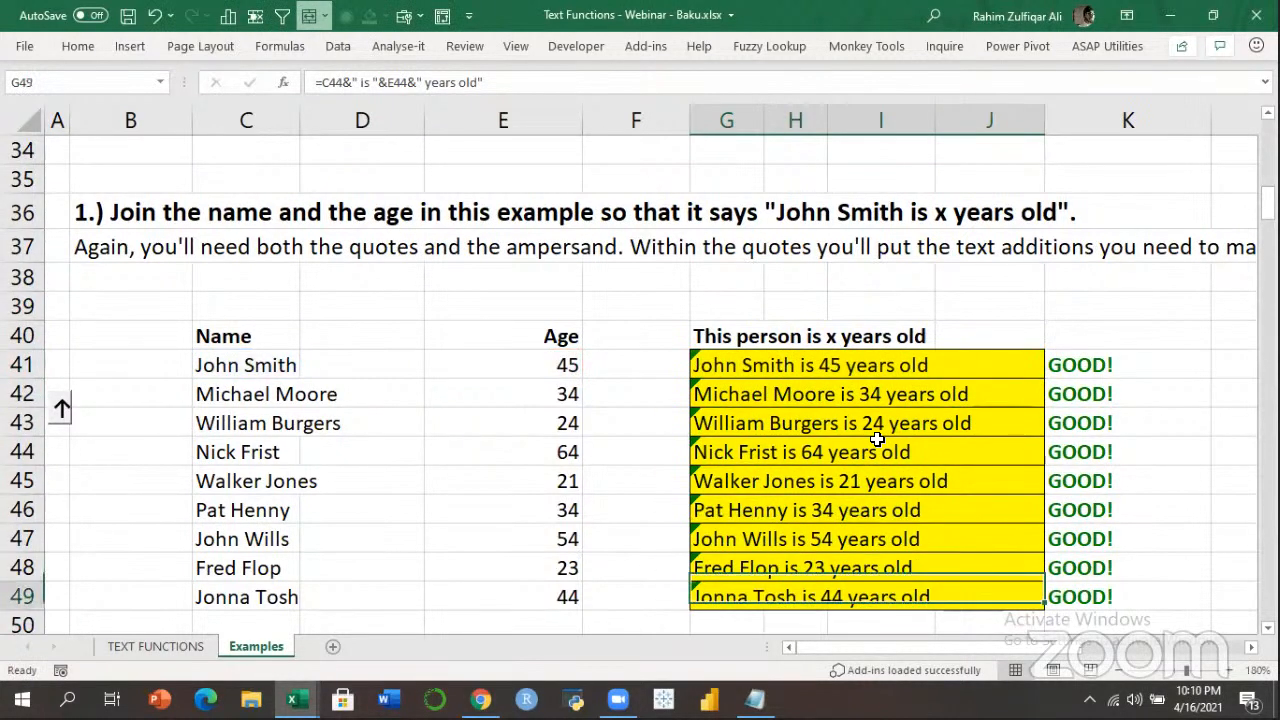
{"action": "key", "text": "Down"}
{"action": "key", "text": "Down"}
{"action": "key", "text": "Down"}
{"action": "key", "text": "Down"}
{"action": "key", "text": "Down"}
{"action": "key", "text": "Down"}
{"action": "key", "text": "Down"}
{"action": "key", "text": "Down"}
{"action": "key", "text": "Down"}
{"action": "key", "text": "Down"}
Look over the letters list in column C of the reversed-letter exercise.
{"action": "key", "text": "Left"}
{"action": "key", "text": "Up"}
{"action": "key", "text": "Up"}
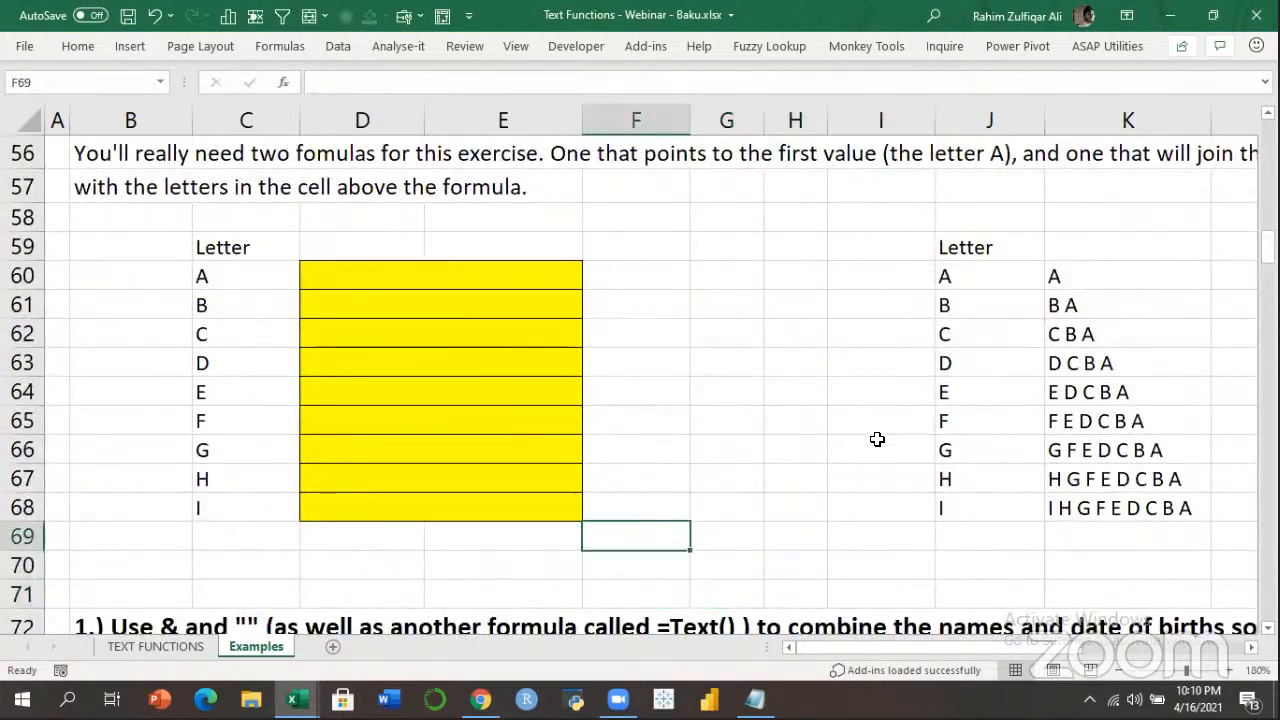
{"action": "key", "text": "Up"}
{"action": "key", "text": "Up"}
{"action": "key", "text": "Left"}
{"action": "key", "text": "Up"}
{"action": "key", "text": "Up"}
{"action": "key", "text": "Up"}
{"action": "key", "text": "Up"}
{"action": "key", "text": "Up"}
{"action": "key", "text": "Up"}
{"action": "key", "text": "Up"}
{"action": "key", "text": "Left"}
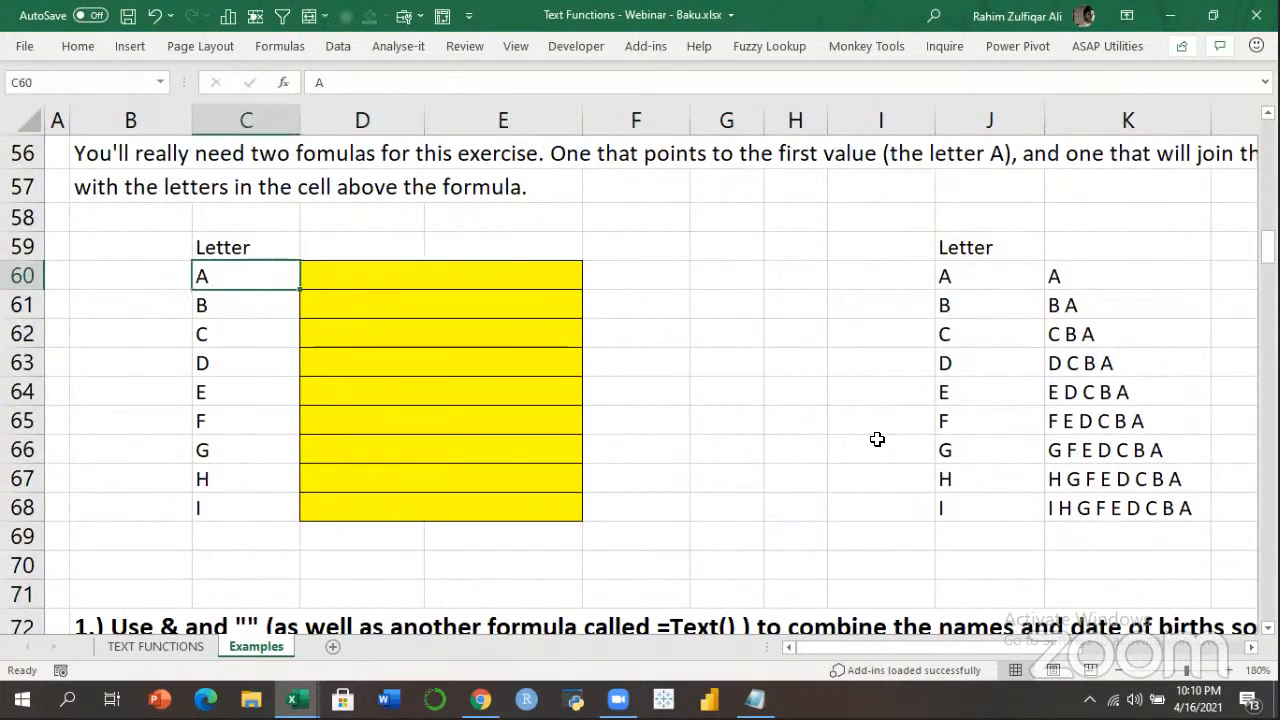
{"action": "key", "text": "Down"}
{"action": "key", "text": "Down"}
{"action": "key", "text": "Down"}
{"action": "key", "text": "Down"}
{"action": "key", "text": "Down"}
{"action": "key", "text": "Down"}
{"action": "key", "text": "Down"}
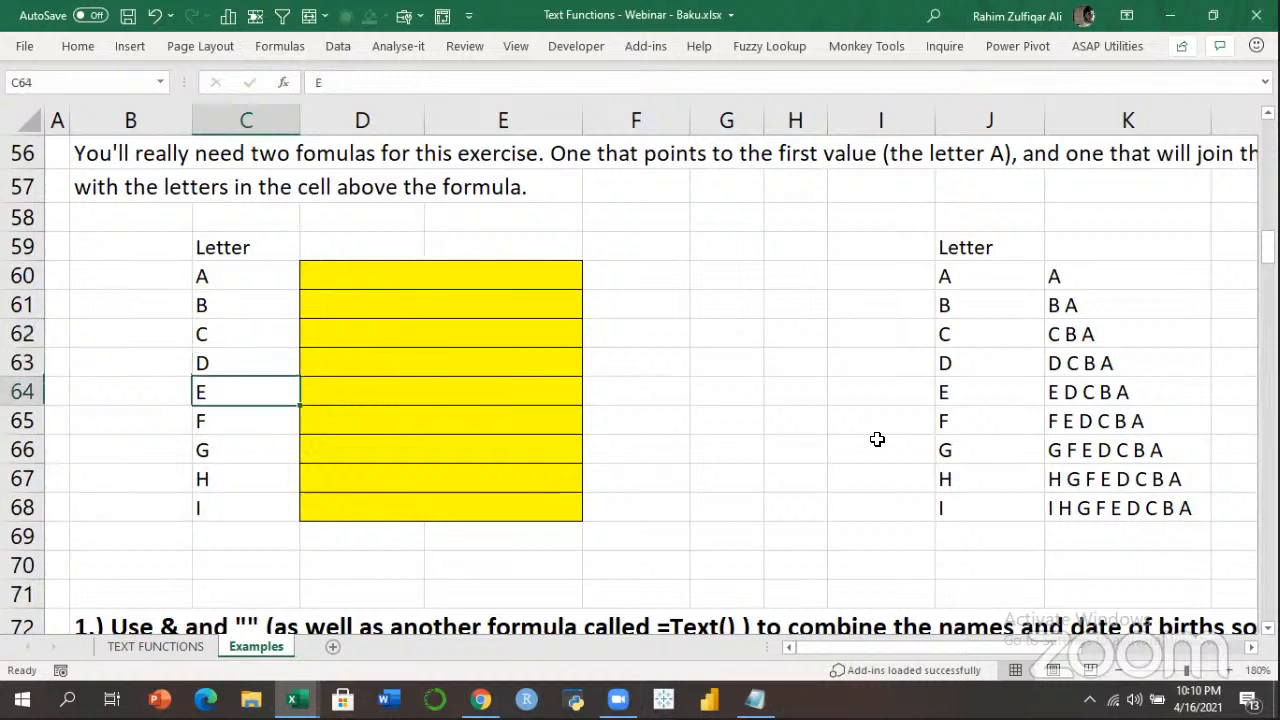
{"action": "key", "text": "Down"}
{"action": "key", "text": "Up"}
Check the expected results in column K, then return to answer cell D60.
{"action": "key", "text": "Right"}
{"action": "key", "text": "Up"}
{"action": "key", "text": "Up"}
{"action": "key", "text": "Up"}
{"action": "key", "text": "Up"}
{"action": "key", "text": "Up"}
{"action": "key", "text": "Up"}
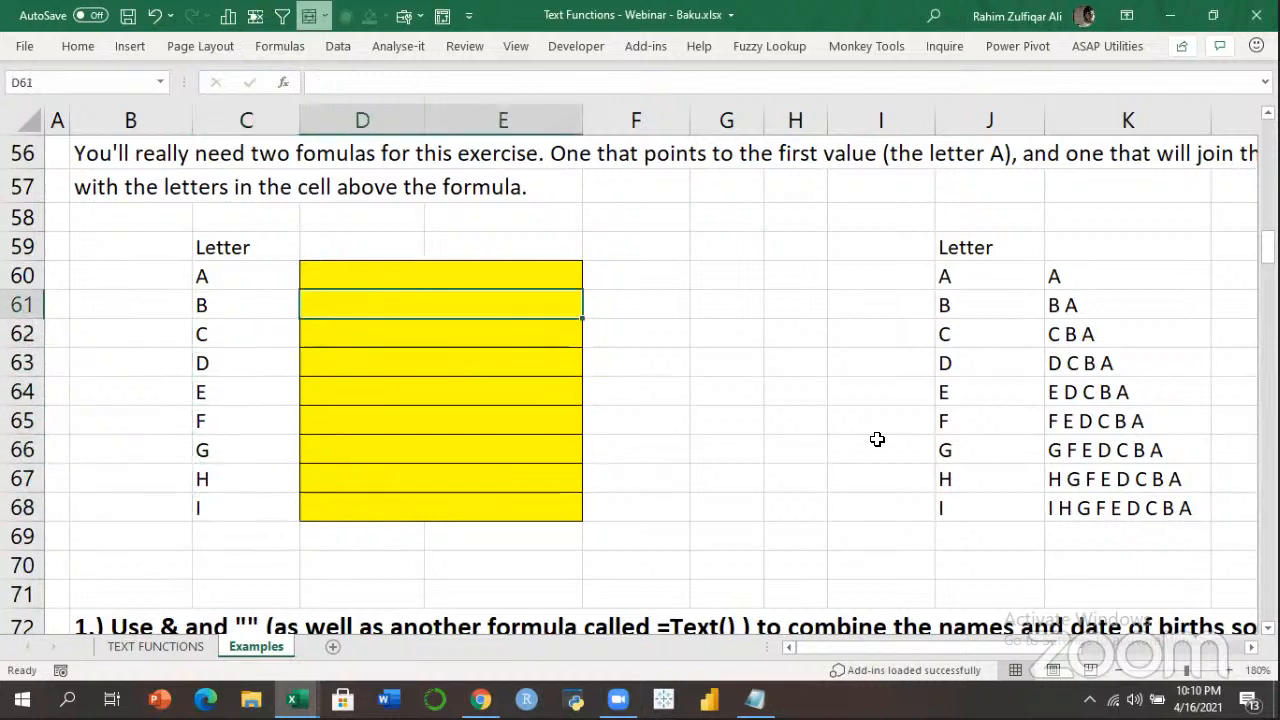
{"action": "key", "text": "Right"}
{"action": "key", "text": "Right"}
{"action": "key", "text": "Right"}
{"action": "key", "text": "Right"}
{"action": "key", "text": "Right"}
{"action": "key", "text": "Right"}
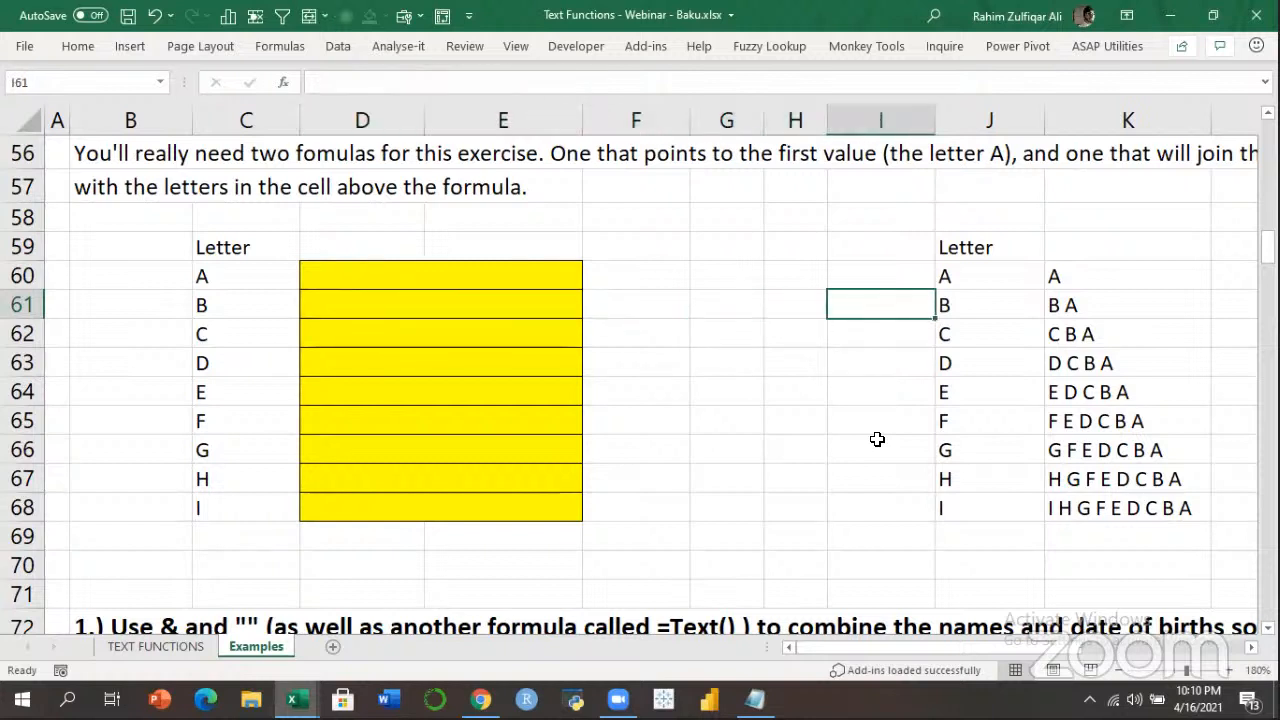
{"action": "key", "text": "Down"}
{"action": "key", "text": "Down"}
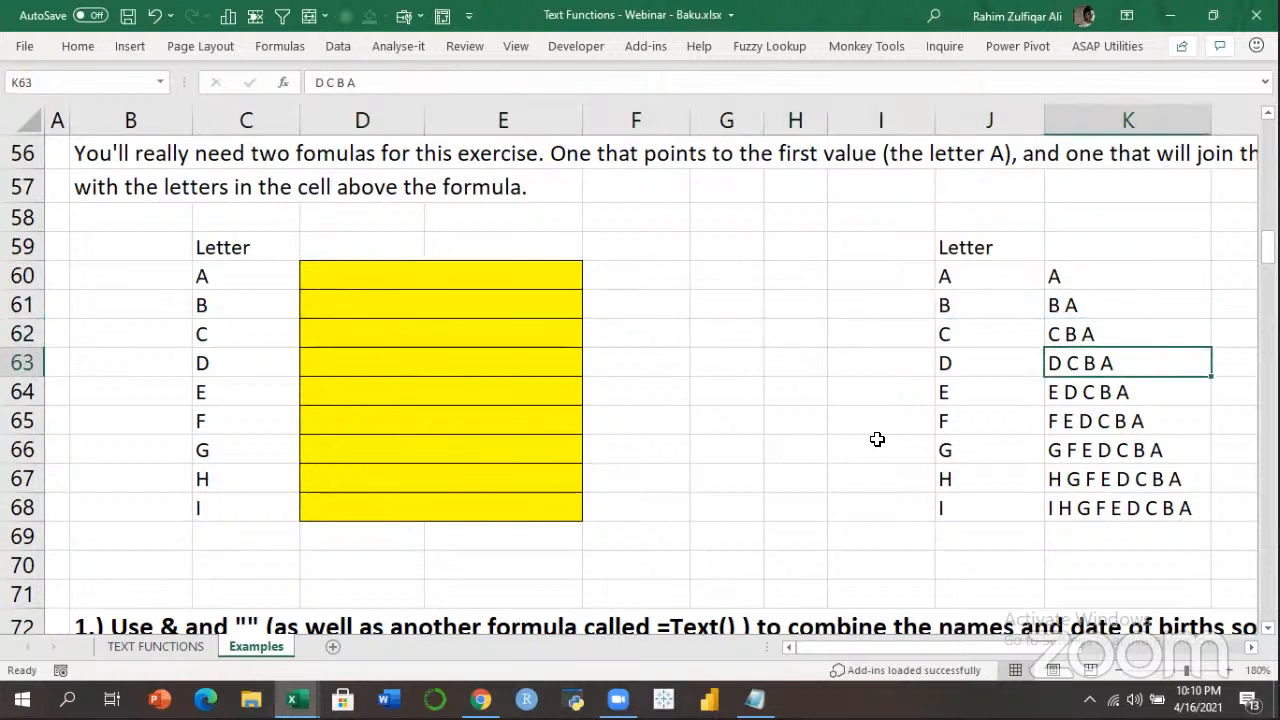
{"action": "key", "text": "Down"}
{"action": "key", "text": "Down"}
{"action": "key", "text": "Down"}
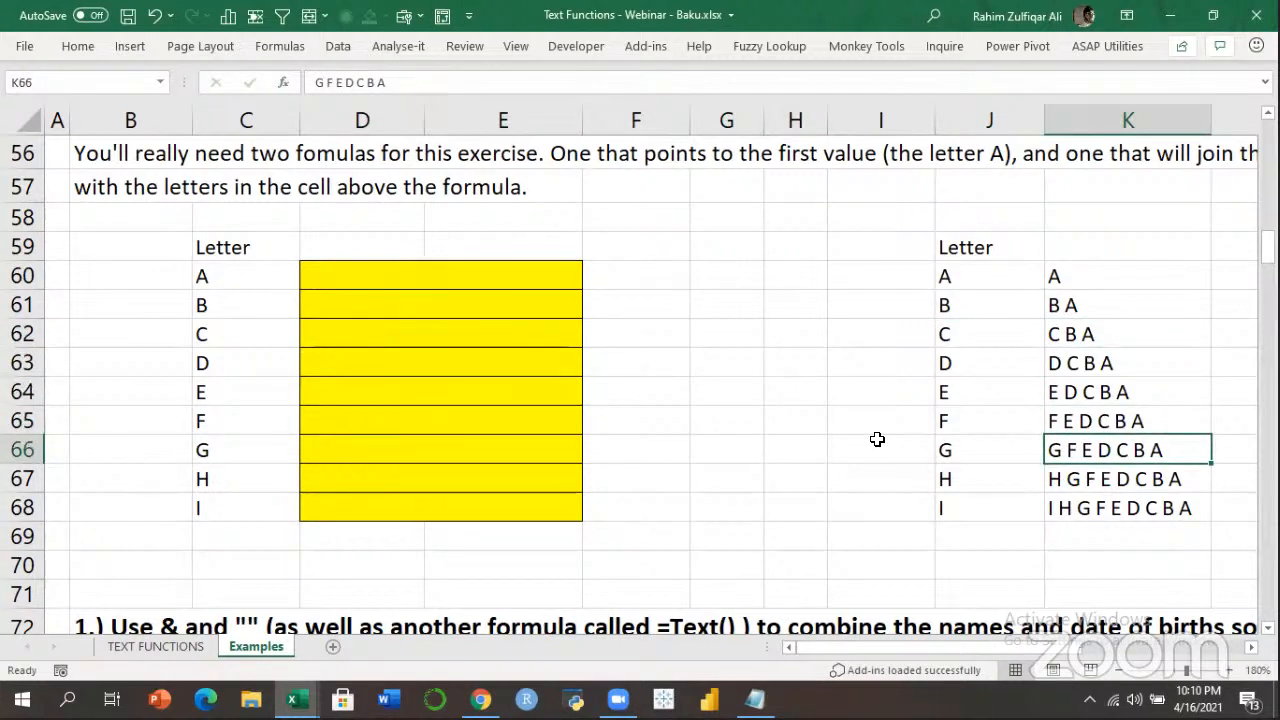
{"action": "key", "text": "Up"}
{"action": "key", "text": "Left"}
{"action": "key", "text": "Left"}
{"action": "key", "text": "Left"}
{"action": "key", "text": "Left"}
{"action": "key", "text": "Left"}
Enter =C60 in D60 and =C61&" "&D60 in D61 to show B A.
{"action": "key", "text": "Left"}
{"action": "key", "text": "Up"}
{"action": "key", "text": "Up"}
{"action": "key", "text": "Up"}
{"action": "key", "text": "Up"}
{"action": "key", "text": "Up"}
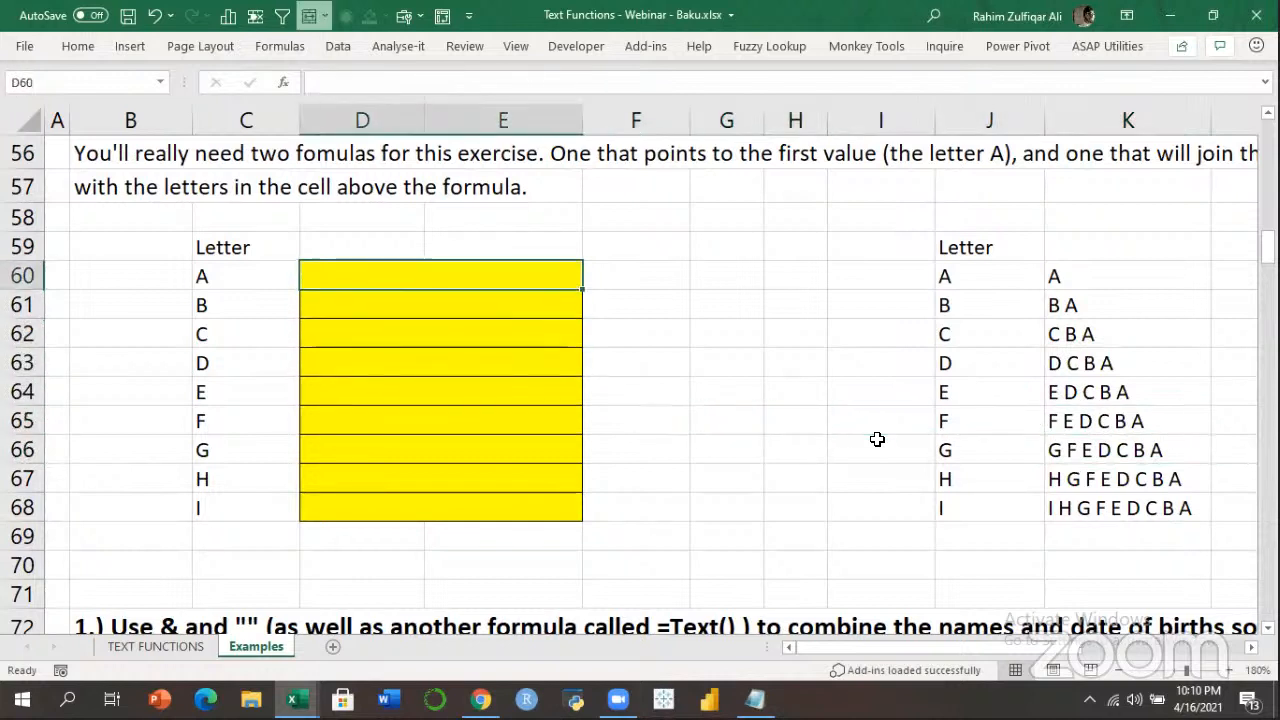
{"action": "type", "text": "="}
{"action": "key", "text": "Left"}
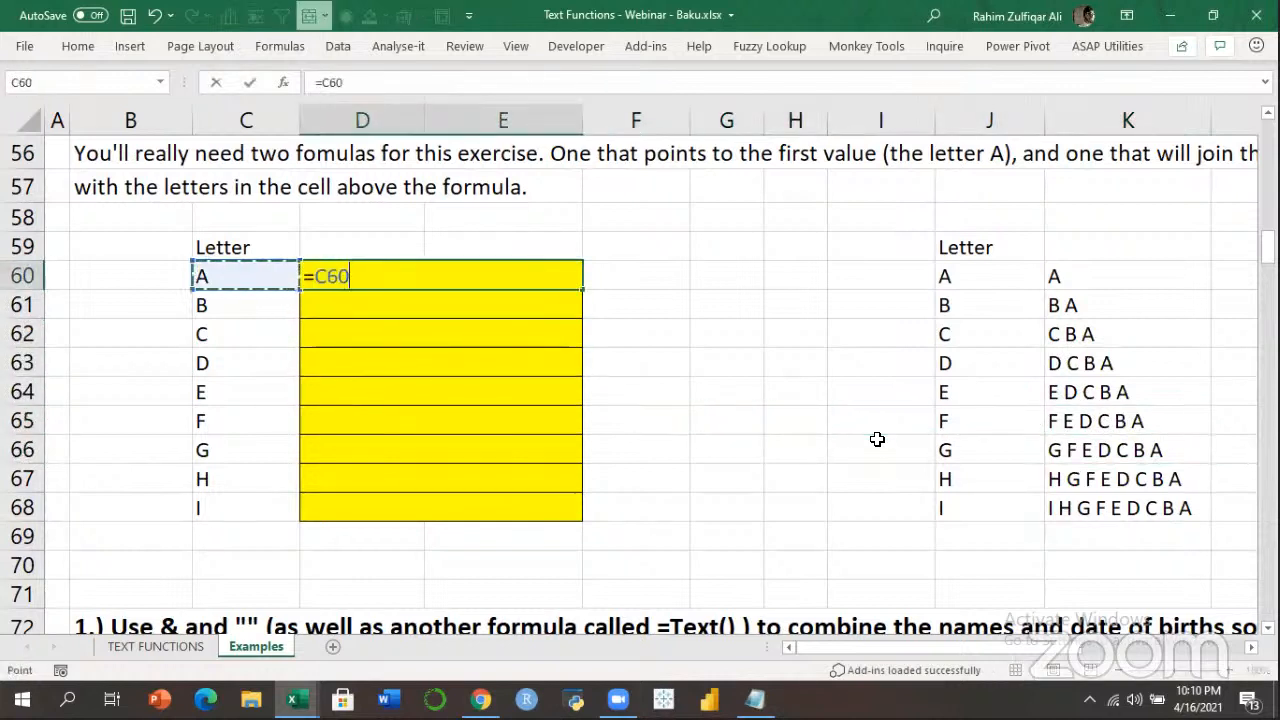
{"action": "key", "text": "Return"}
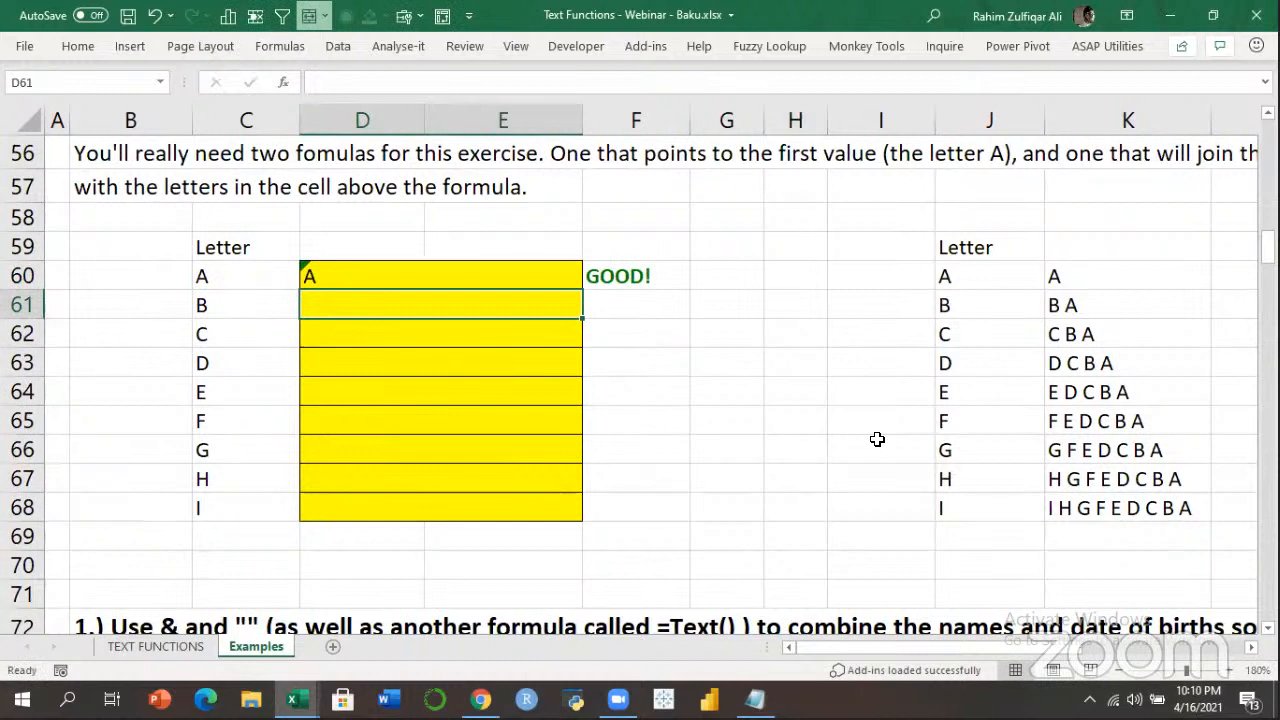
{"action": "type", "text": "="}
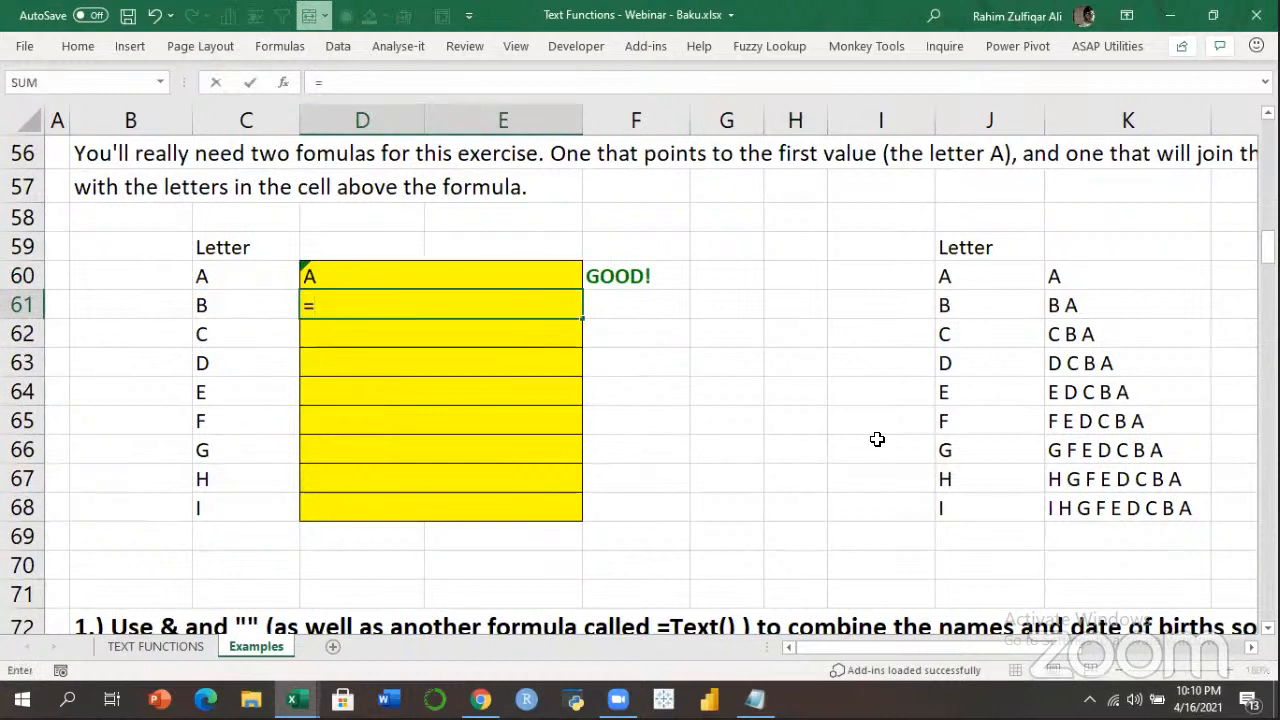
{"action": "key", "text": "Left"}
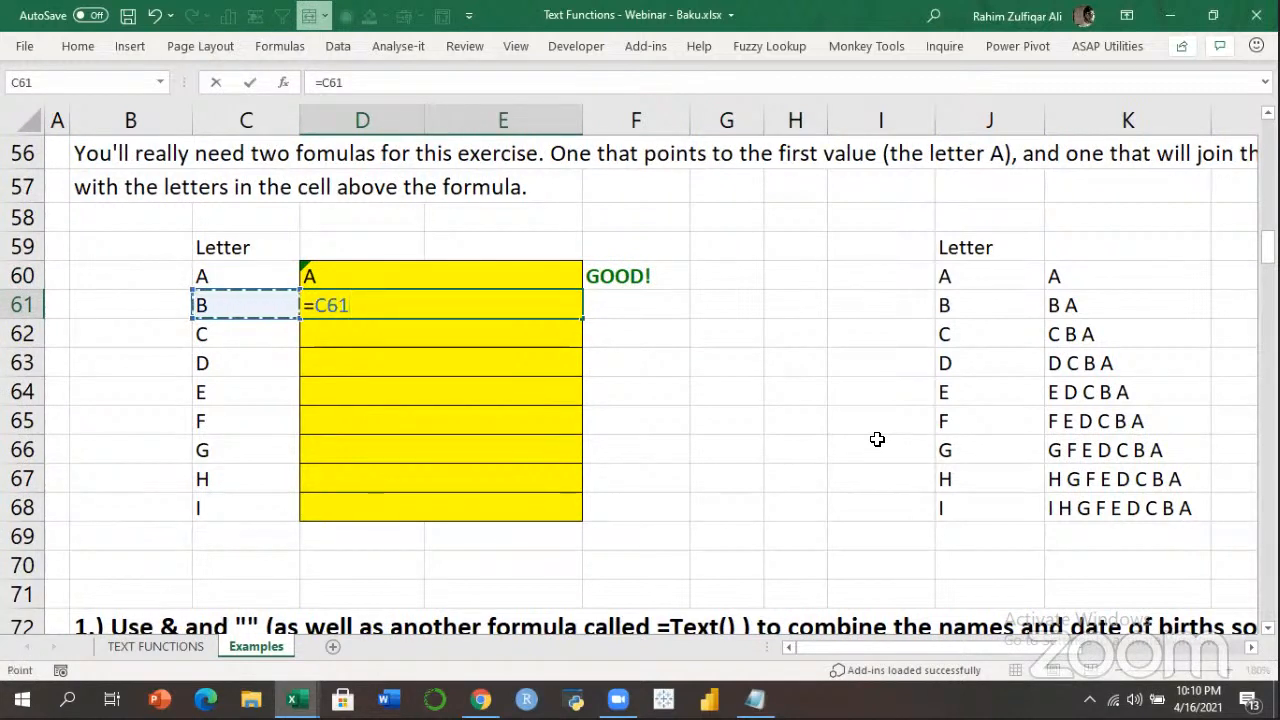
{"action": "type", "text": "&\" \"&"}
{"action": "key", "text": "Up"}
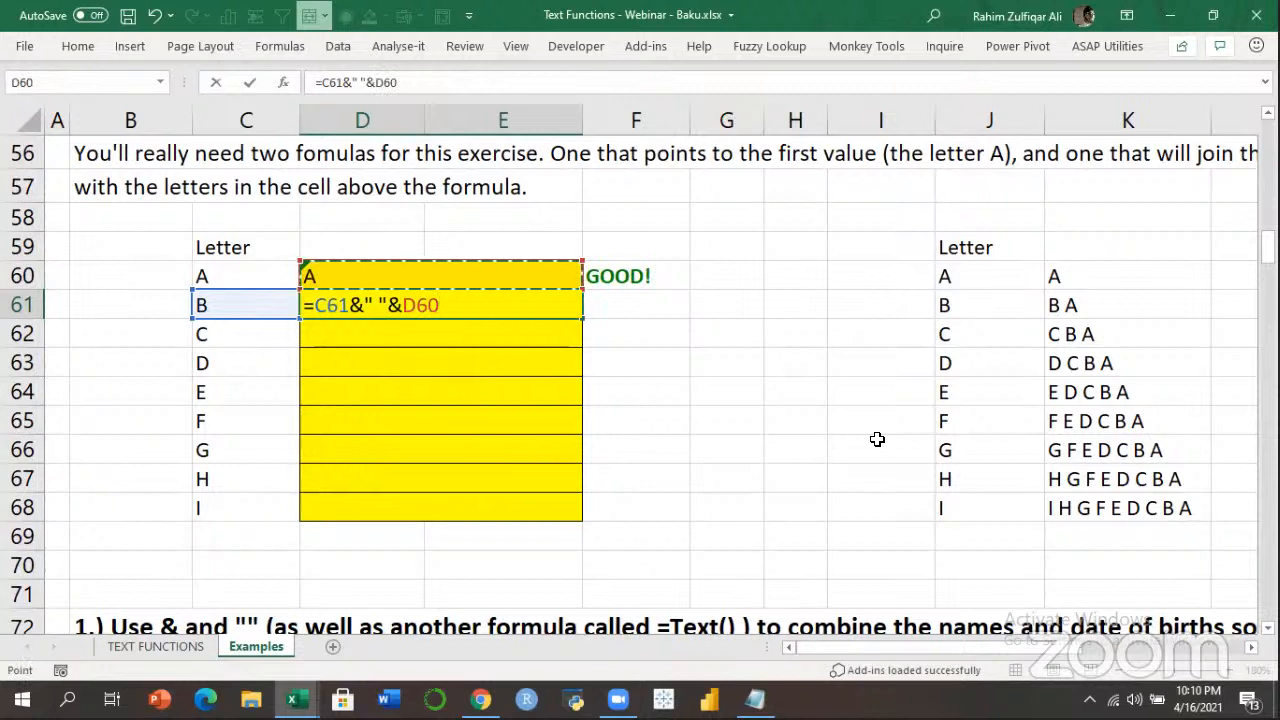
{"action": "key", "text": "Return"}
Fill D61's formula down to row 68 and inspect the formulas in D66–D68.
{"action": "key", "text": "shift+Down"}
{"action": "key", "text": "shift+Down"}
{"action": "key", "text": "shift+Down"}
{"action": "key", "text": "shift+Down"}
{"action": "key", "text": "shift+Down"}
{"action": "key", "text": "ctrl+d"}
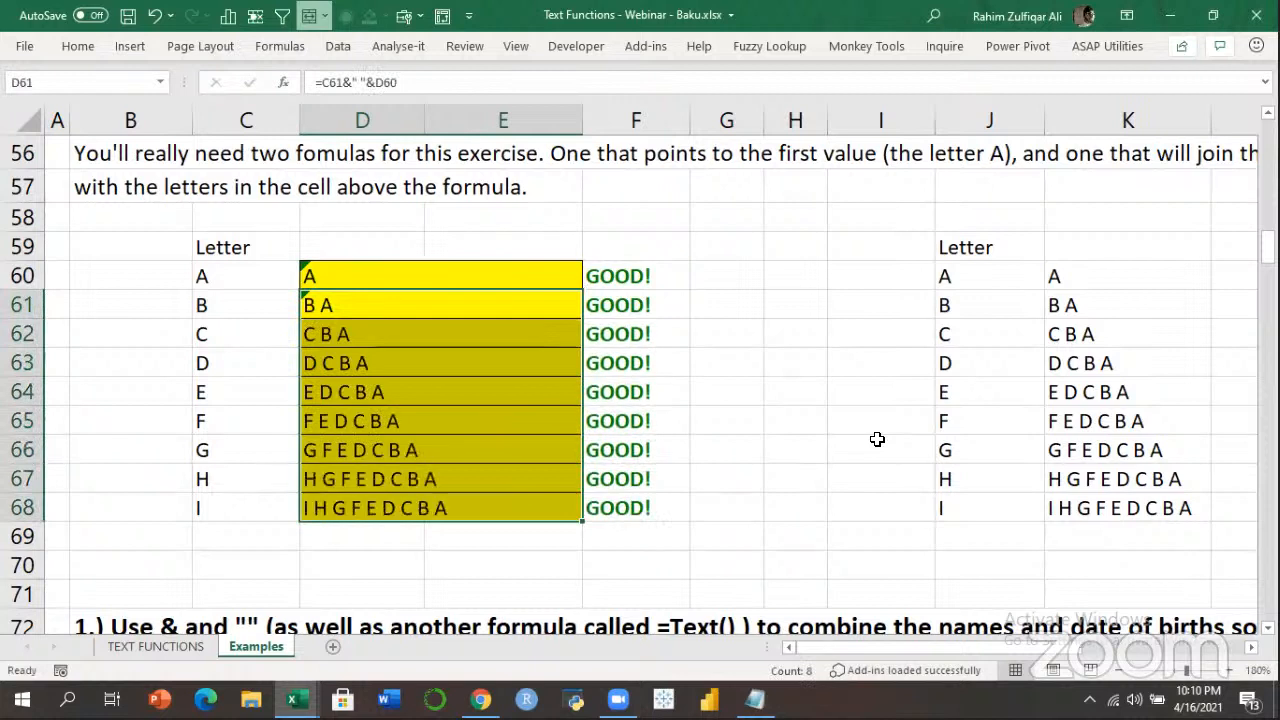
{"action": "key", "text": "Down"}
{"action": "key", "text": "Down"}
{"action": "key", "text": "Down"}
{"action": "key", "text": "Down"}
{"action": "key", "text": "Down"}
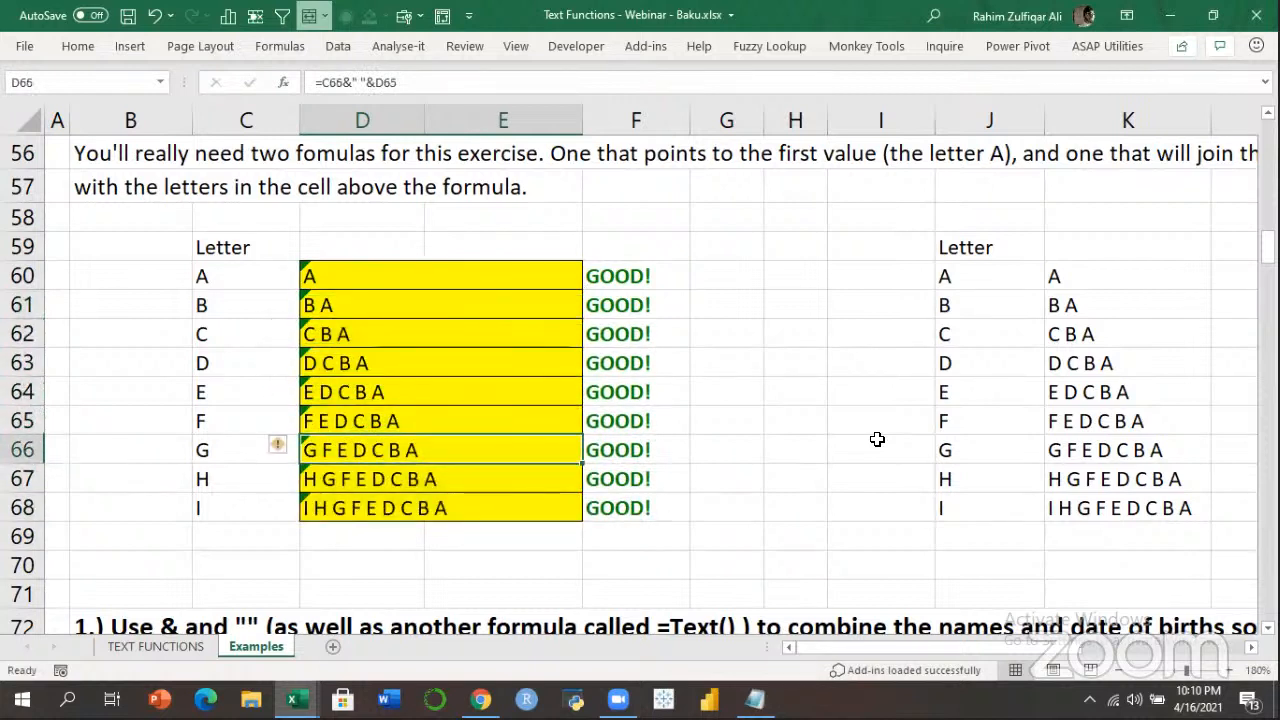
{"action": "key", "text": "F2"}
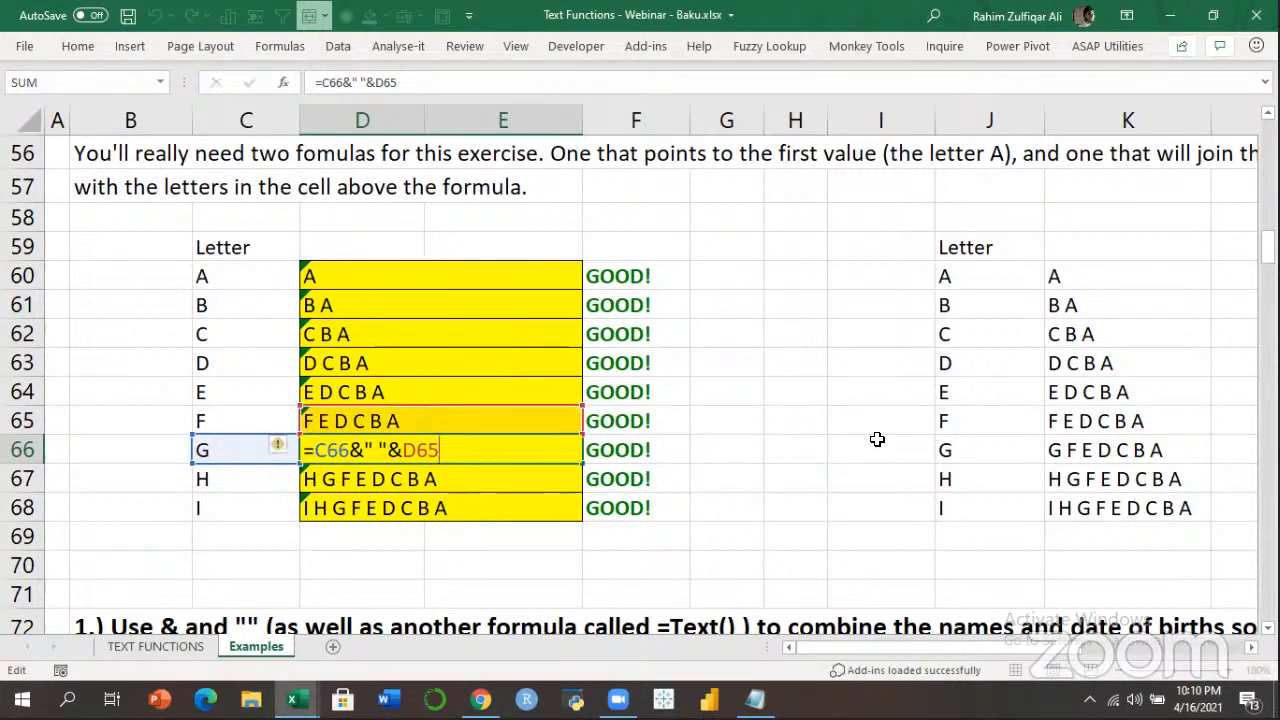
{"action": "key", "text": "Return"}
{"action": "key", "text": "F2"}
{"action": "key", "text": "Return"}
{"action": "key", "text": "F2"}
{"action": "key", "text": "Return"}
Move down to the birth-date exercise and look across its names and dates.
{"action": "key", "text": "Down"}
{"action": "key", "text": "Down"}
{"action": "key", "text": "Down"}
{"action": "key", "text": "Down"}
{"action": "key", "text": "Down"}
{"action": "key", "text": "Down"}
{"action": "key", "text": "Down"}
{"action": "key", "text": "Down"}
{"action": "key", "text": "Down"}
{"action": "key", "text": "Down"}
{"action": "key", "text": "Down"}
{"action": "key", "text": "Down"}
{"action": "key", "text": "Down"}
{"action": "key", "text": "Down"}
{"action": "key", "text": "Down"}
{"action": "key", "text": "Down"}
{"action": "key", "text": "Down"}
{"action": "key", "text": "Down"}
{"action": "key", "text": "Right"}
{"action": "key", "text": "Right"}
{"action": "key", "text": "Right"}
{"action": "key", "text": "Right"}
{"action": "key", "text": "Right"}
{"action": "key", "text": "Right"}
{"action": "key", "text": "Right"}
{"action": "key", "text": "Left"}
{"action": "key", "text": "Left"}
{"action": "key", "text": "Left"}
{"action": "key", "text": "Left"}
{"action": "key", "text": "Left"}
{"action": "key", "text": "Left"}
{"action": "key", "text": "Left"}
{"action": "key", "text": "Left"}
{"action": "key", "text": "Left"}
{"action": "key", "text": "Left"}
{"action": "key", "text": "Up"}
{"action": "key", "text": "Up"}
{"action": "key", "text": "Up"}
{"action": "key", "text": "Up"}
{"action": "key", "text": "Right"}
{"action": "key", "text": "Right"}
{"action": "key", "text": "Right"}
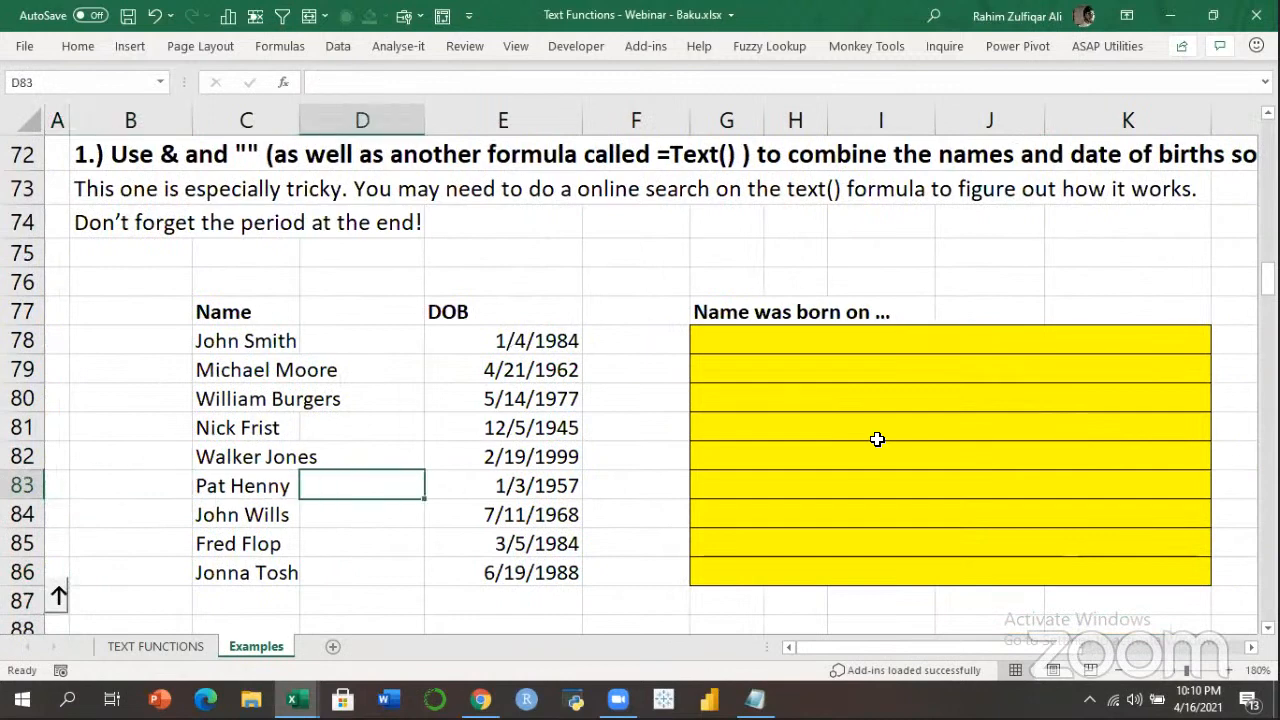
Review the names, dates of birth and goal sentences, then settle on answer cell G78.
{"action": "key", "text": "Up"}
{"action": "key", "text": "Up"}
{"action": "key", "text": "Right"}
{"action": "key", "text": "Right"}
{"action": "key", "text": "Up"}
{"action": "key", "text": "Up"}
{"action": "key", "text": "Up"}
{"action": "key", "text": "Left"}
{"action": "key", "text": "Left"}
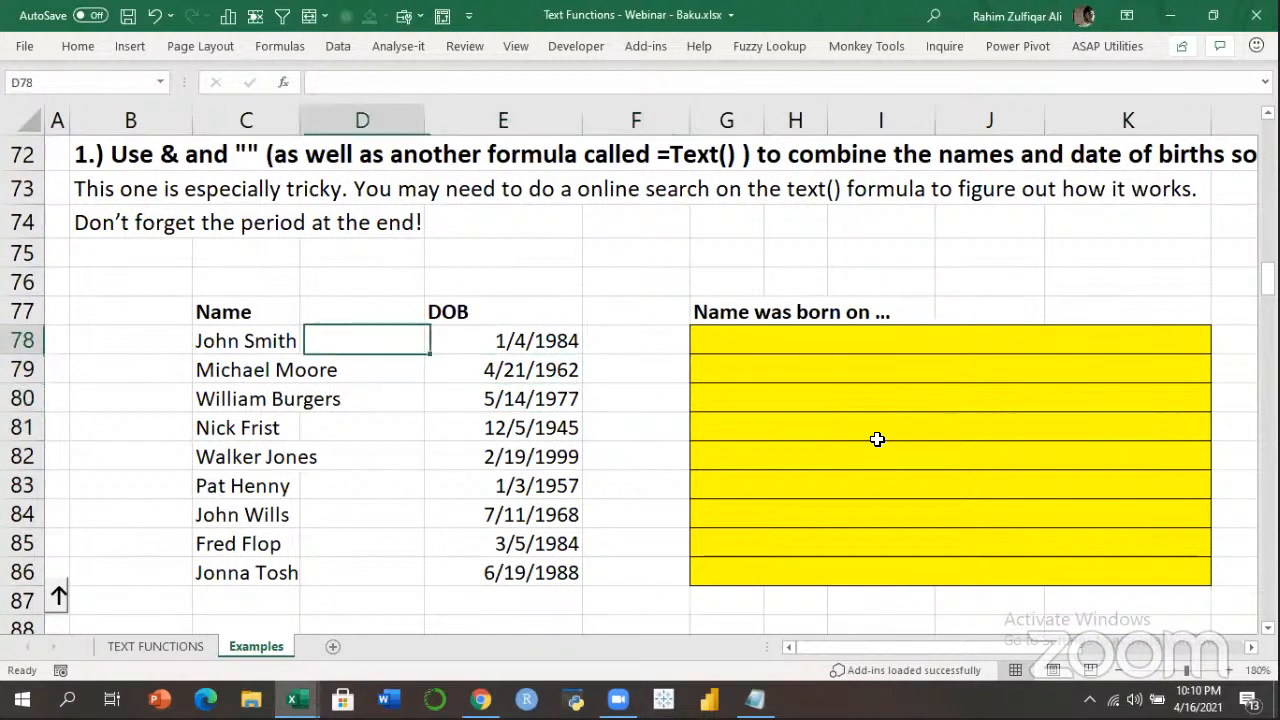
{"action": "key", "text": "Left"}
{"action": "key", "text": "Down"}
{"action": "key", "text": "Down"}
{"action": "key", "text": "Right"}
{"action": "key", "text": "Right"}
{"action": "key", "text": "Right"}
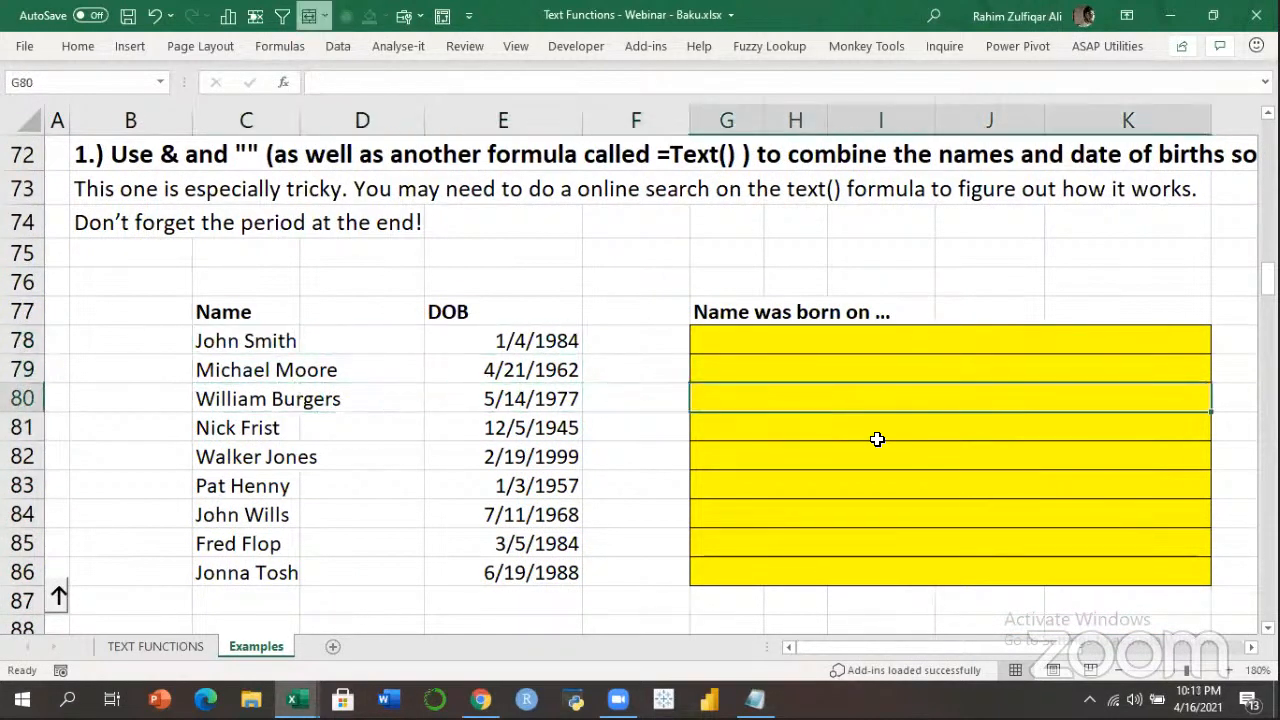
{"action": "key", "text": "Right"}
{"action": "key", "text": "Right"}
{"action": "key", "text": "Right"}
{"action": "key", "text": "Right"}
{"action": "key", "text": "Right"}
{"action": "key", "text": "Right"}
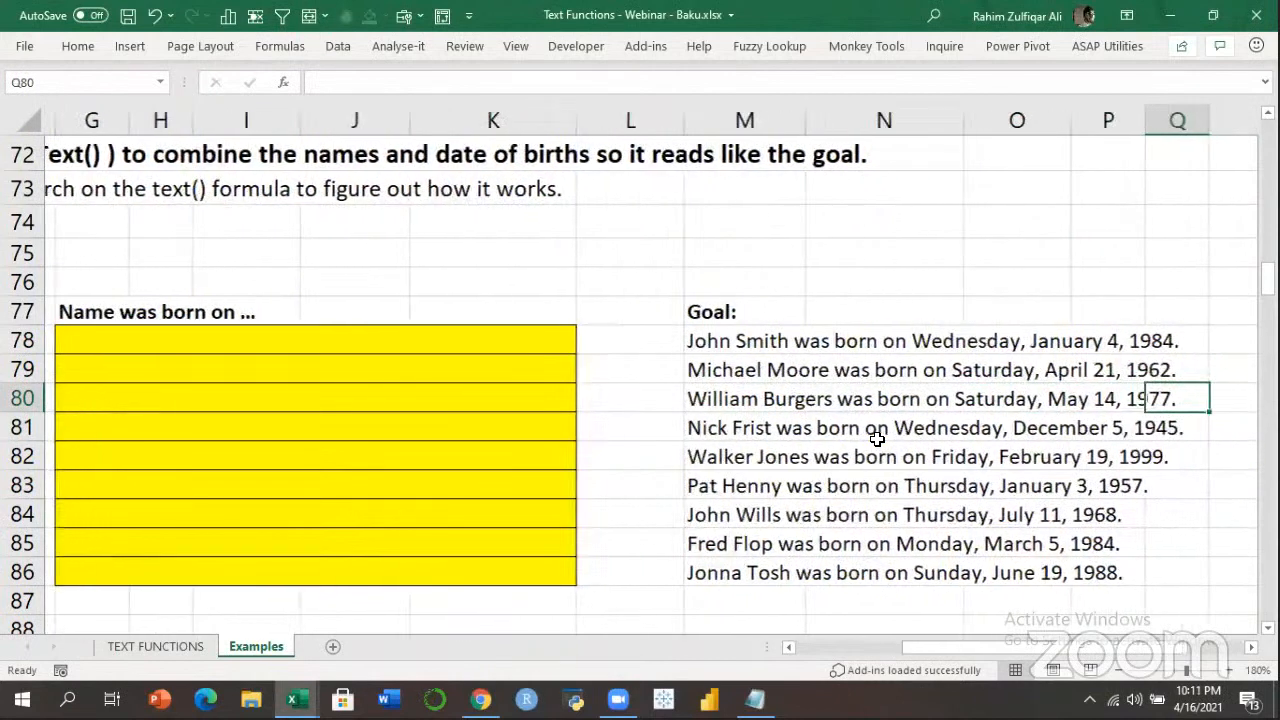
{"action": "key", "text": "Left"}
{"action": "key", "text": "Left"}
{"action": "key", "text": "Left"}
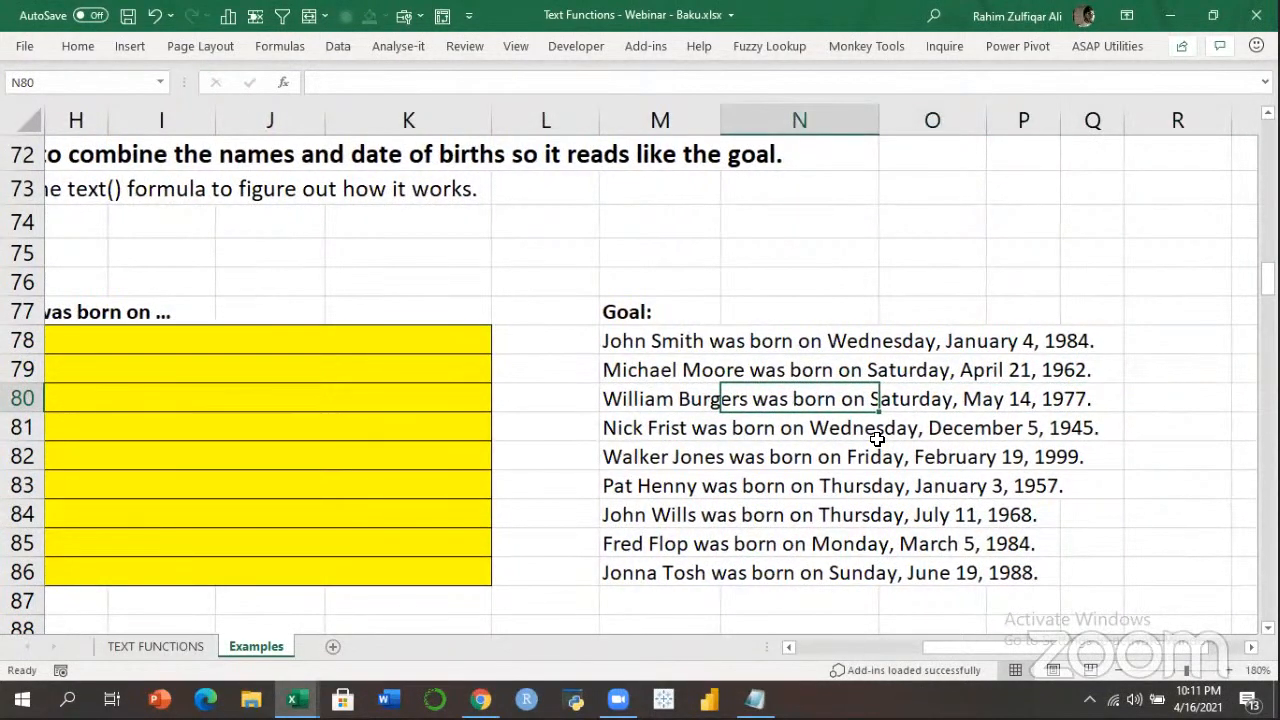
{"action": "key", "text": "Left"}
{"action": "key", "text": "Up"}
{"action": "key", "text": "Up"}
{"action": "key", "text": "Down"}
{"action": "key", "text": "Left"}
{"action": "key", "text": "Left"}
{"action": "key", "text": "Left"}
{"action": "key", "text": "Left"}
{"action": "key", "text": "Right"}
{"action": "key", "text": "Right"}
{"action": "key", "text": "Right"}
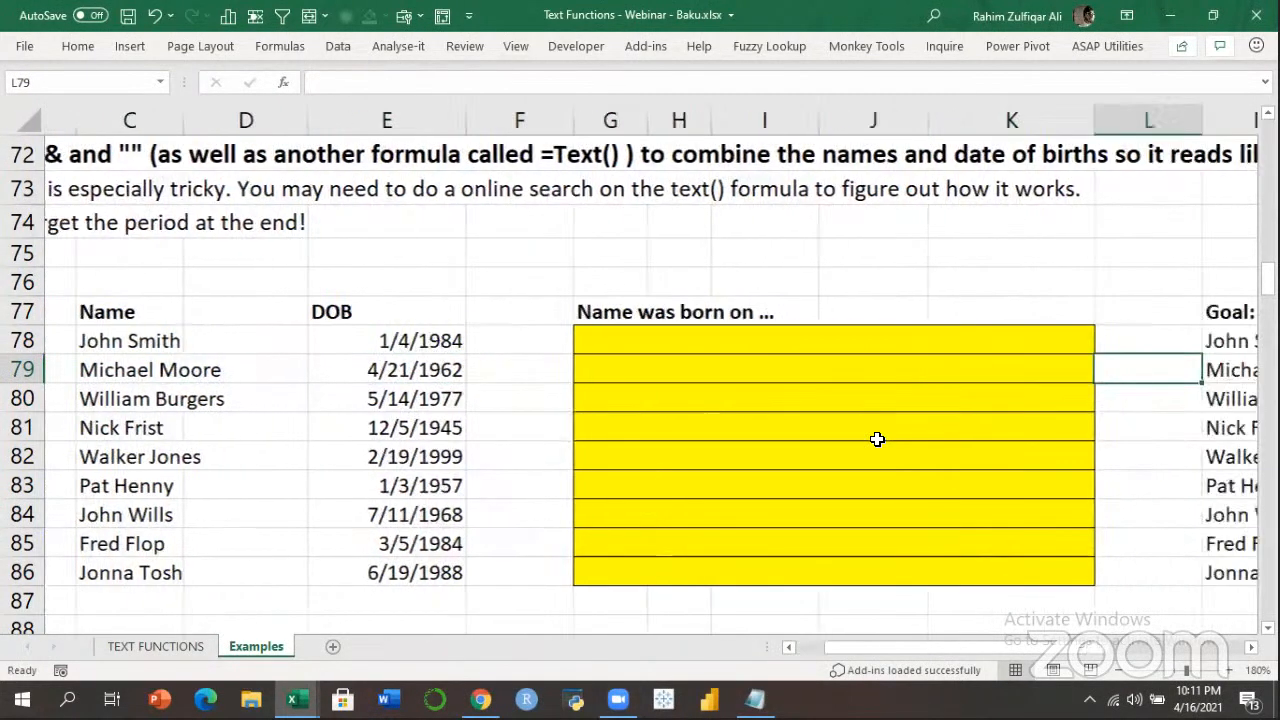
{"action": "key", "text": "Left"}
{"action": "key", "text": "Up"}
Join name and date in G78 with =C78&E78, checking the stored date value in E78.
{"action": "type", "text": "="}
{"action": "key", "text": "Left"}
{"action": "key", "text": "Left"}
{"action": "key", "text": "Left"}
{"action": "key", "text": "Left"}
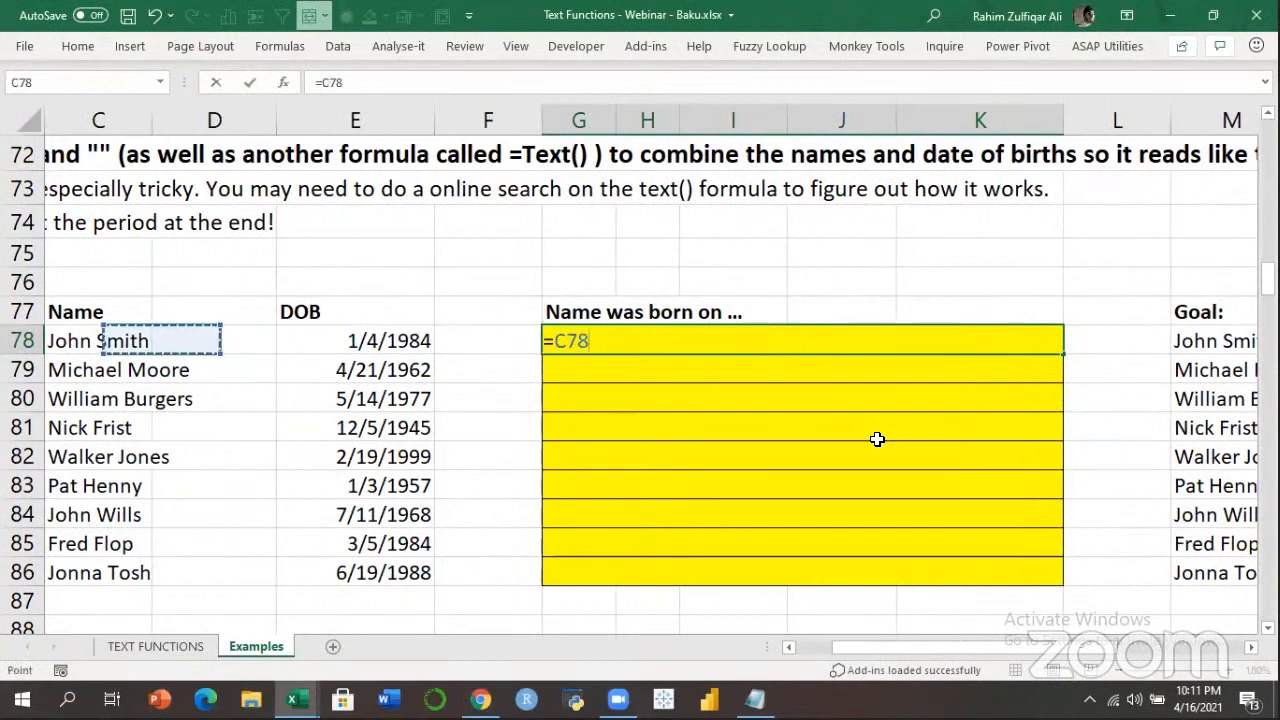
{"action": "type", "text": "&"}
{"action": "key", "text": "Left"}
{"action": "key", "text": "Left"}
{"action": "key", "text": "ctrl+Return"}
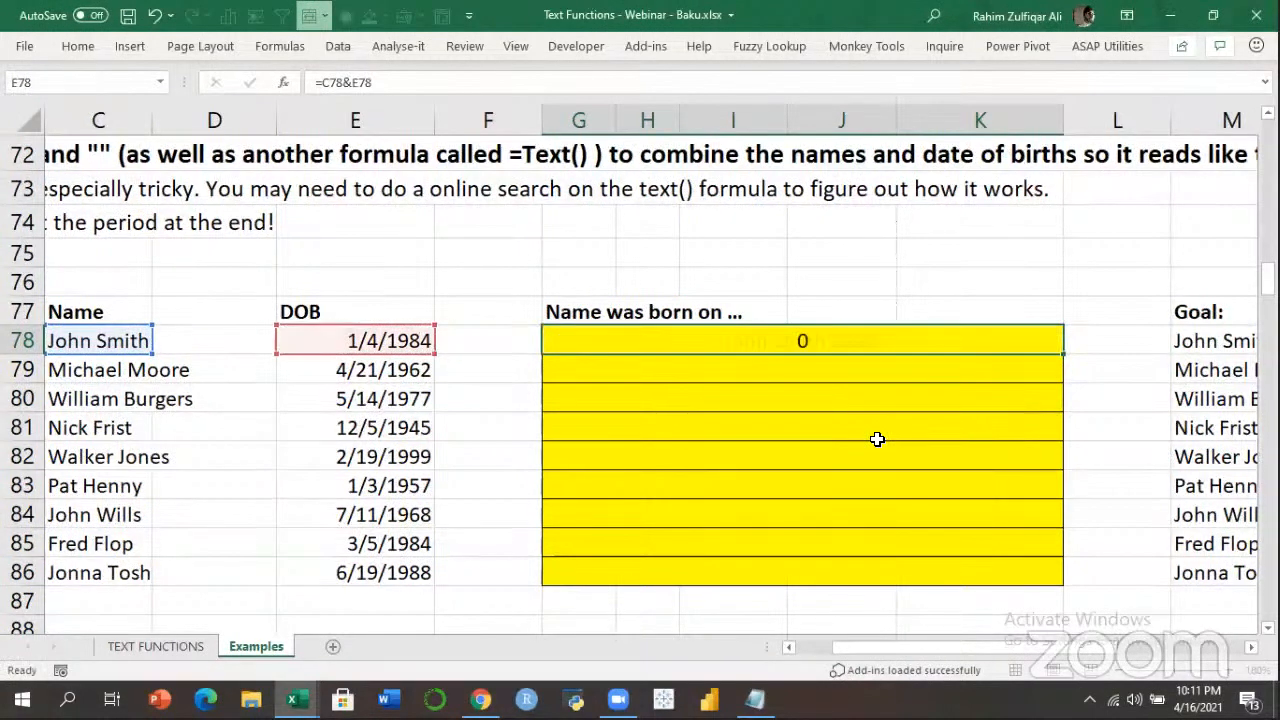
{"action": "key", "text": "Left"}
{"action": "key", "text": "Left"}
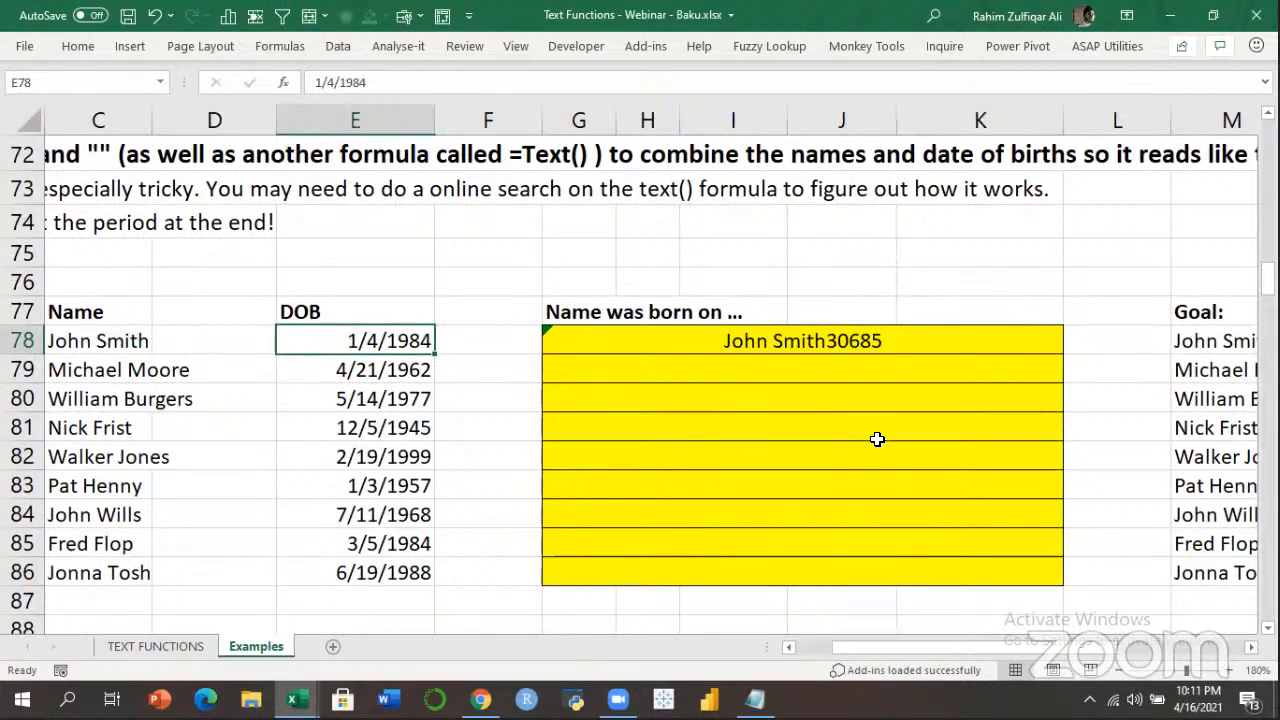
{"action": "key", "text": "F2"}
{"action": "key", "text": "Escape"}
{"action": "key", "text": "Right"}
{"action": "key", "text": "Right"}
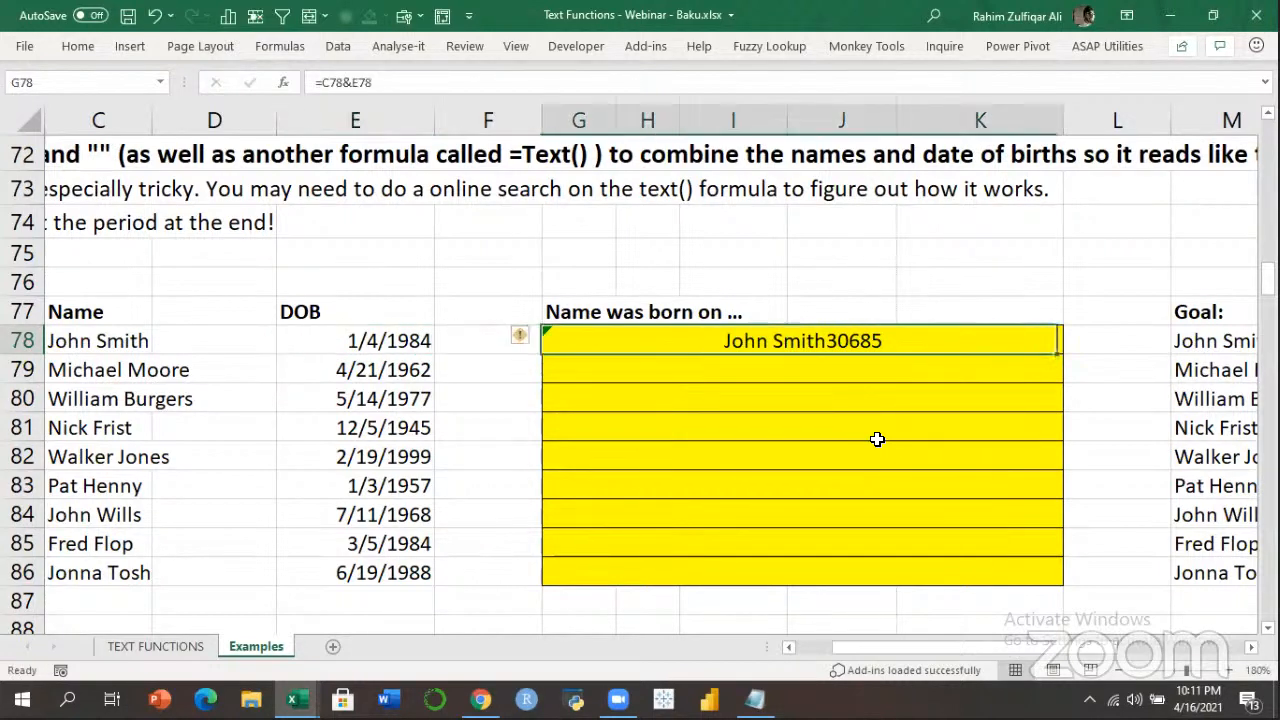
{"action": "key", "text": "F2"}
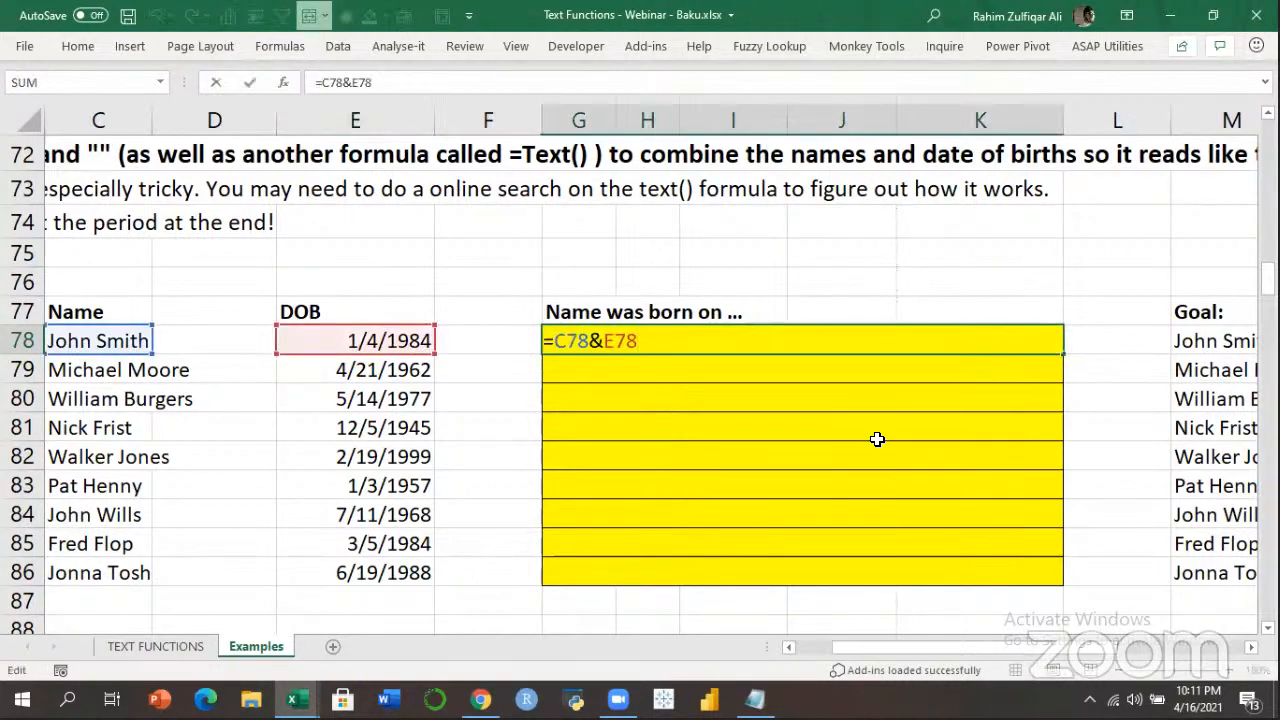
{"action": "key", "text": "ctrl+Return"}
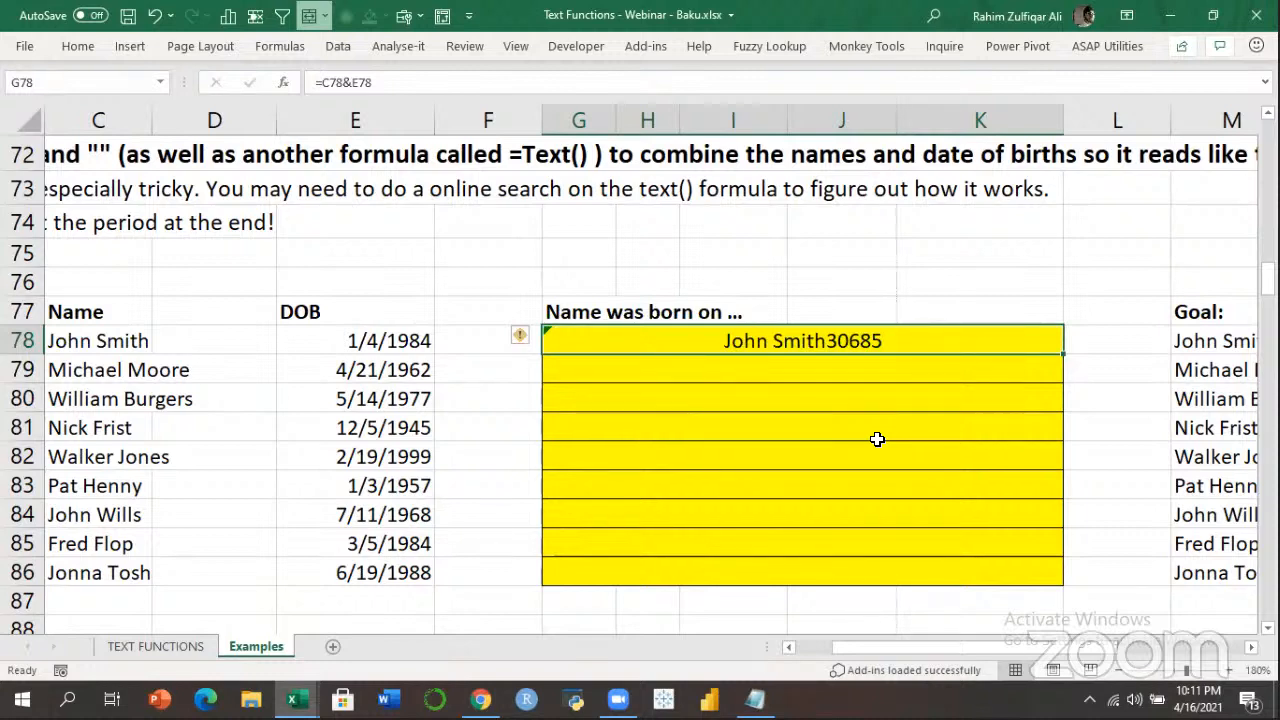
Compare against the goal sentences and re-enter the plain =C78&E78 join in G78.
{"action": "key", "text": "Left"}
{"action": "key", "text": "Left"}
{"action": "key", "text": "Right"}
{"action": "key", "text": "Right"}
{"action": "key", "text": "Right"}
{"action": "key", "text": "Right"}
{"action": "key", "text": "Right"}
{"action": "key", "text": "Right"}
{"action": "key", "text": "Right"}
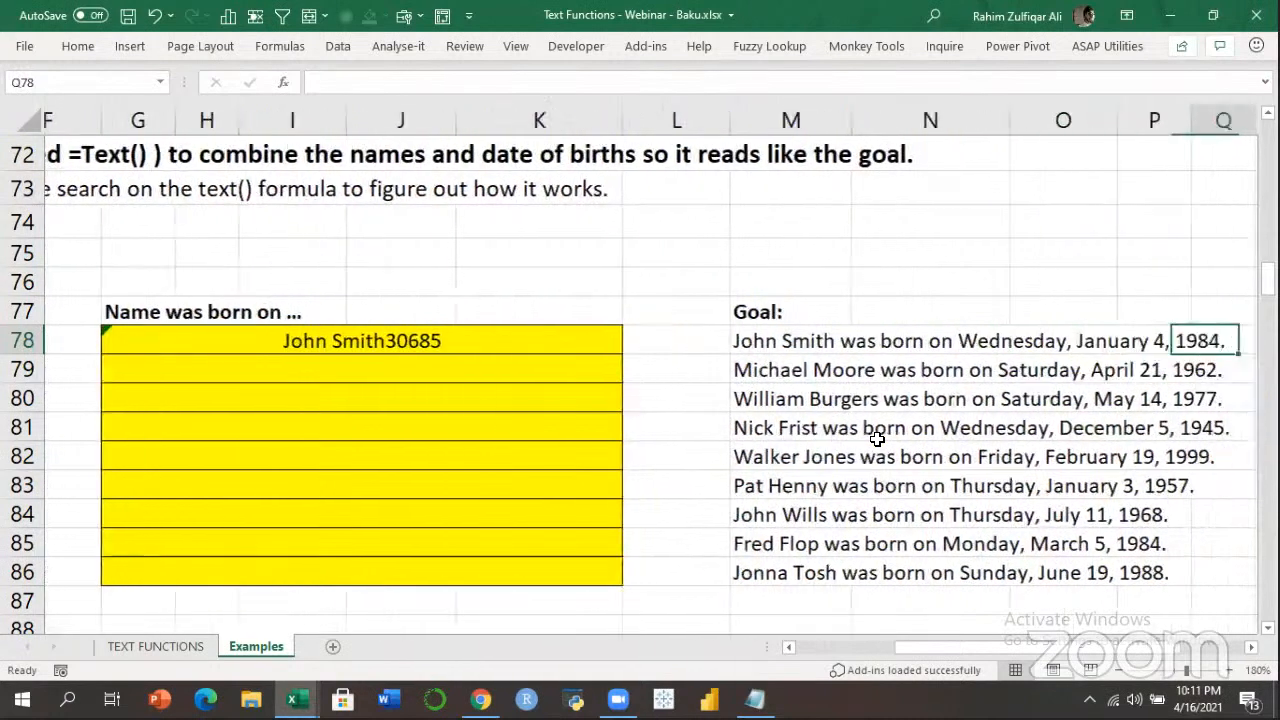
{"action": "key", "text": "ctrl+Left"}
{"action": "key", "text": "ctrl+Left"}
{"action": "type", "text": "="}
{"action": "key", "text": "Left"}
{"action": "key", "text": "Left"}
{"action": "key", "text": "Left"}
{"action": "key", "text": "Left"}
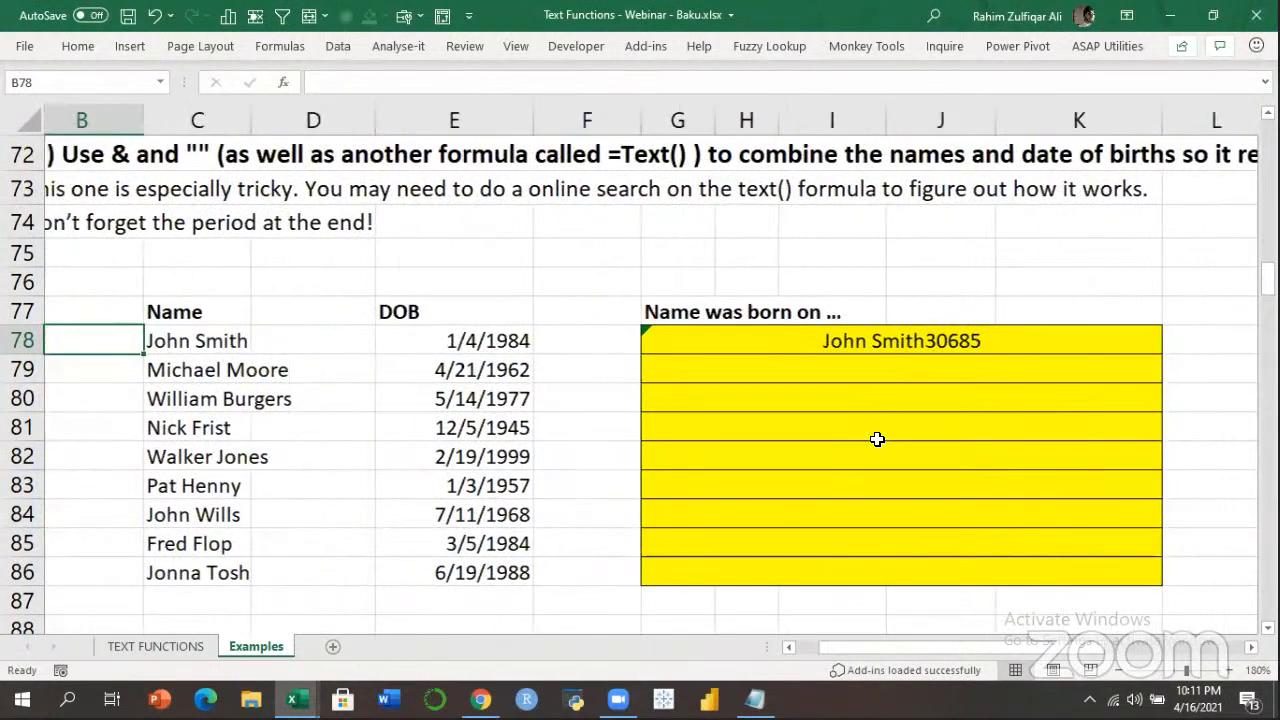
{"action": "type", "text": "&"}
{"action": "key", "text": "Left"}
{"action": "key", "text": "Left"}
{"action": "key", "text": "ctrl+Return"}
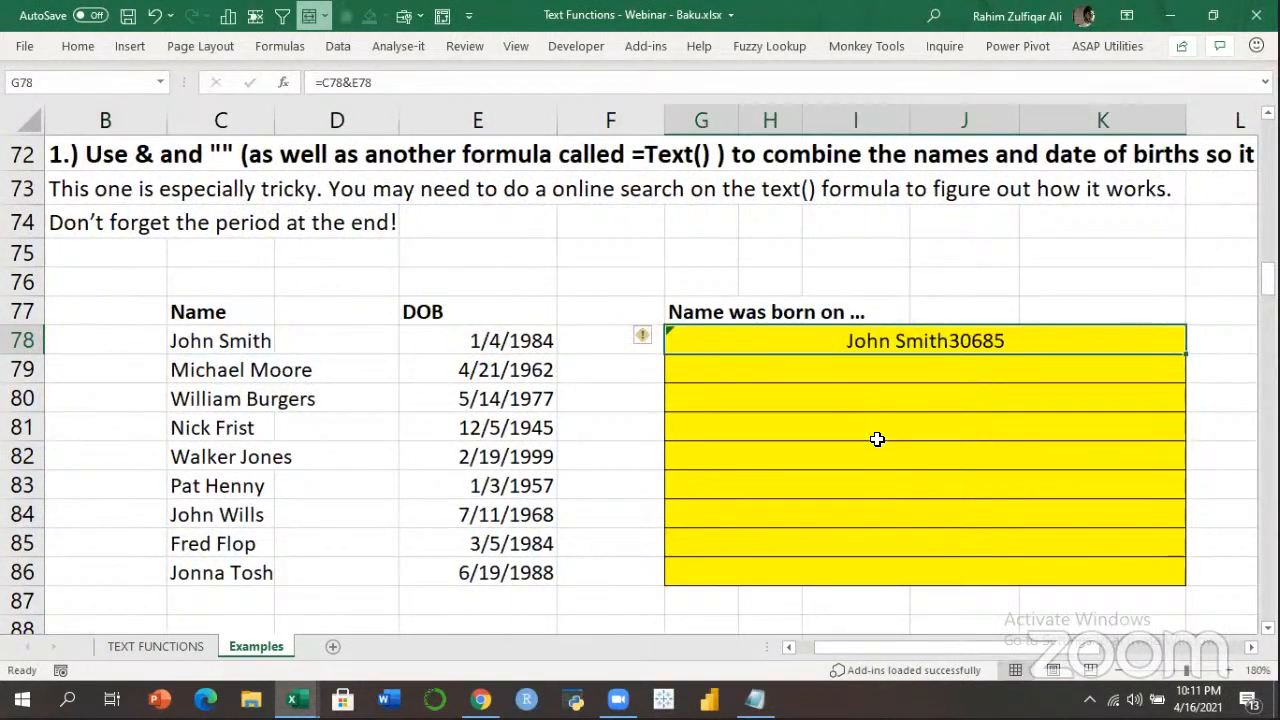
Enter =C78&" was born on "&TEXT(E78,"dddd, mmmm dd, yyyy.") in G78.
{"action": "left_click", "coordinate": [1118, 670]}
{"action": "left_click", "coordinate": [1118, 670]}
{"action": "left_click", "coordinate": [1118, 670]}
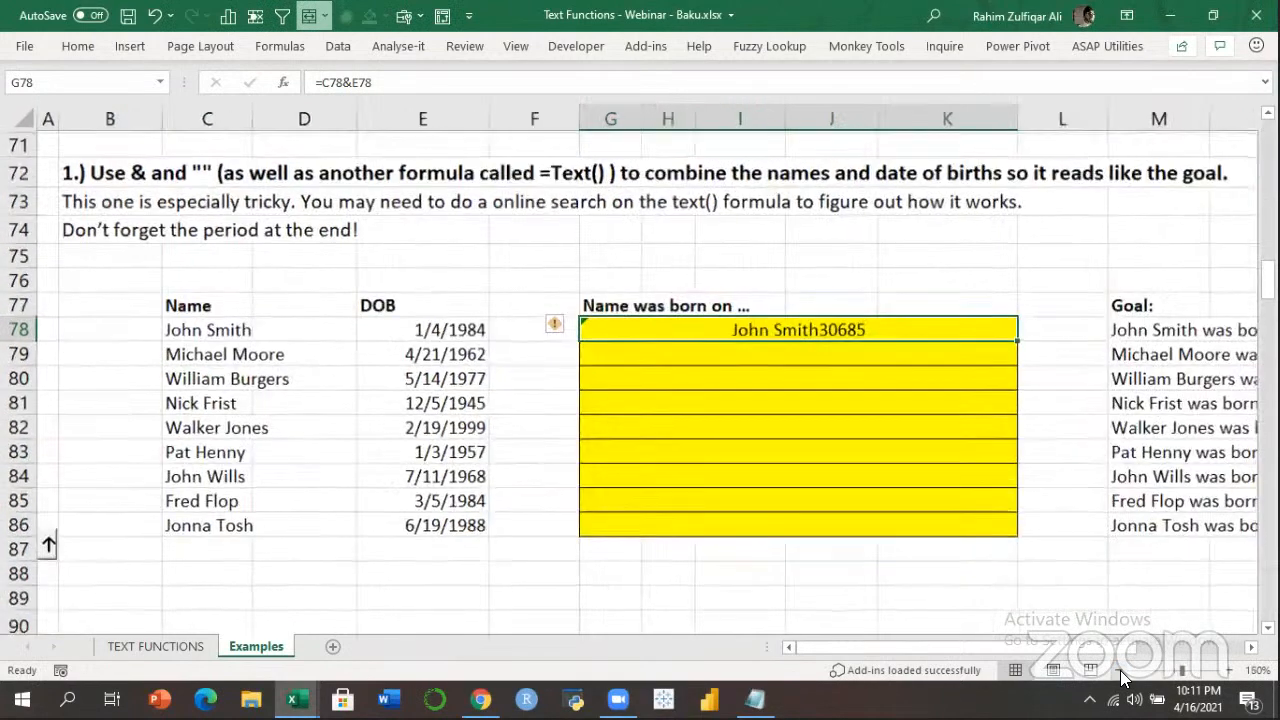
{"action": "left_click", "coordinate": [1116, 670]}
{"action": "scroll", "coordinate": [977, 520], "scroll_direction": "down", "scroll_amount": 2, "text": "ctrl"}
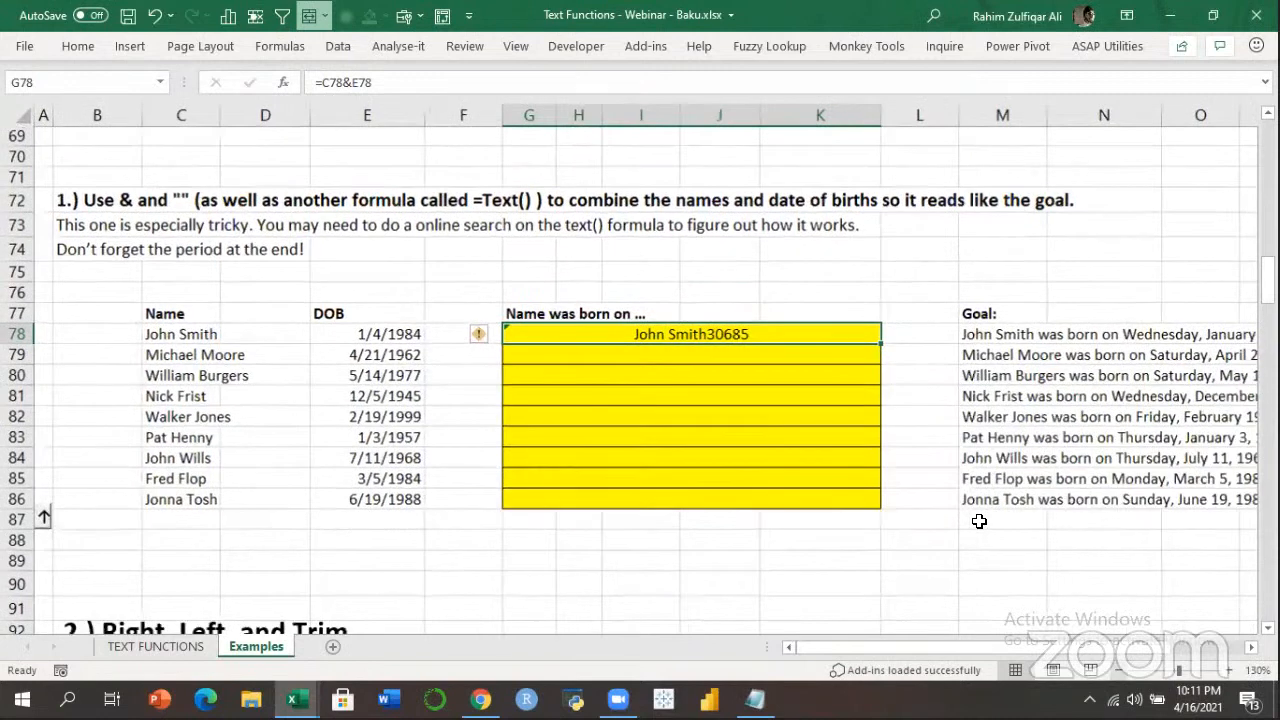
{"action": "type", "text": "="}
{"action": "key", "text": "Left"}
{"action": "key", "text": "Left"}
{"action": "key", "text": "Left"}
{"action": "key", "text": "Left"}
{"action": "type", "text": "&\""}
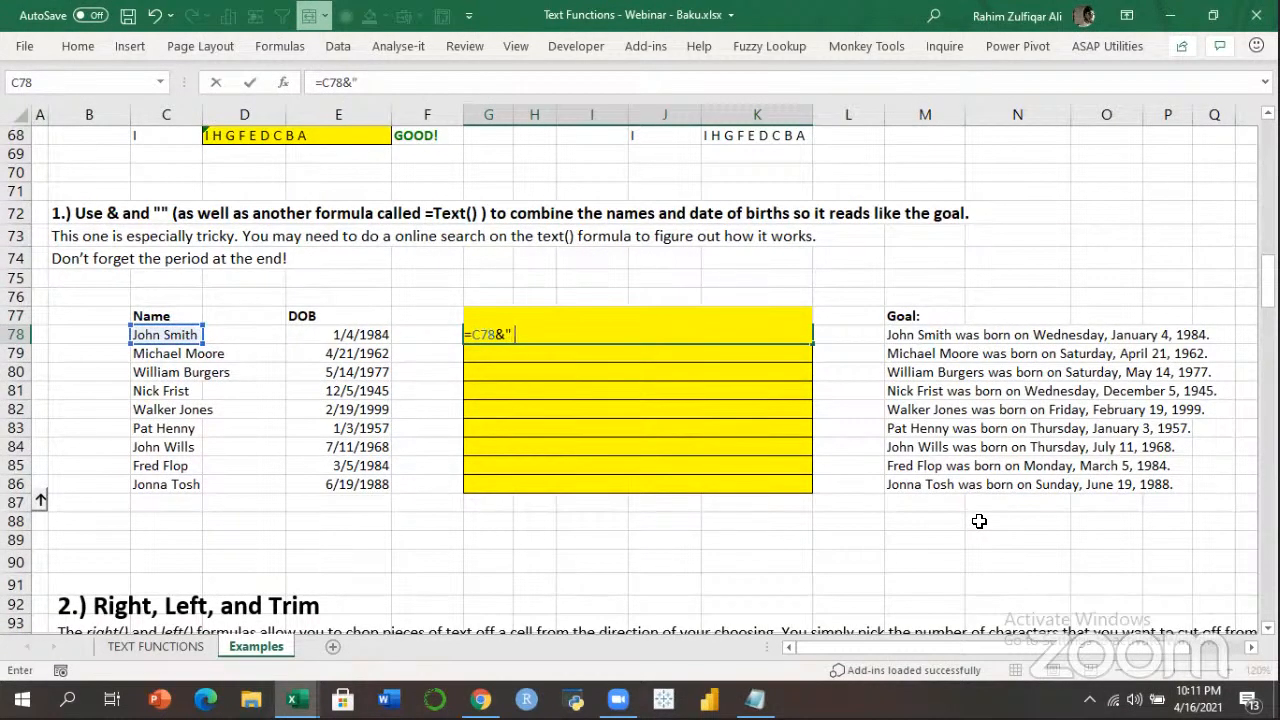
{"action": "type", "text": " was born on"}
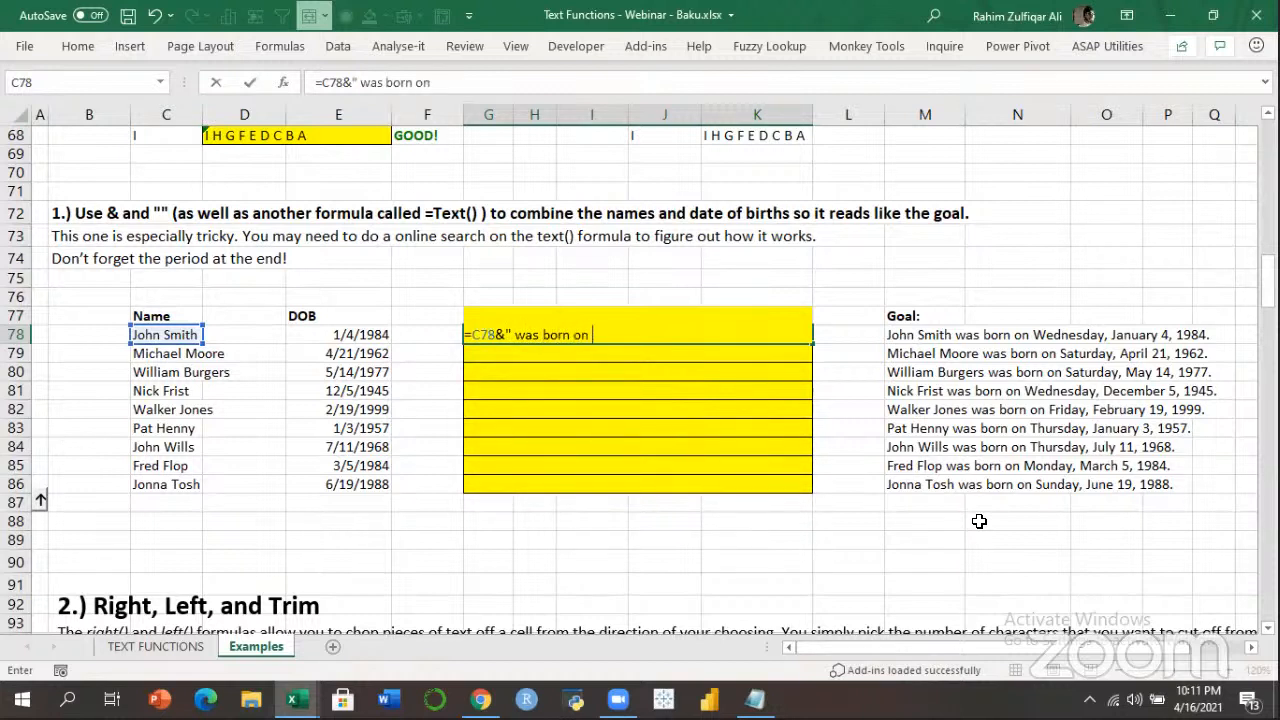
{"action": "type", "text": " \"&text"}
{"action": "key", "text": "Tab"}
{"action": "key", "text": "Left"}
{"action": "key", "text": "Left"}
{"action": "type", "text": ",\"dddd"}
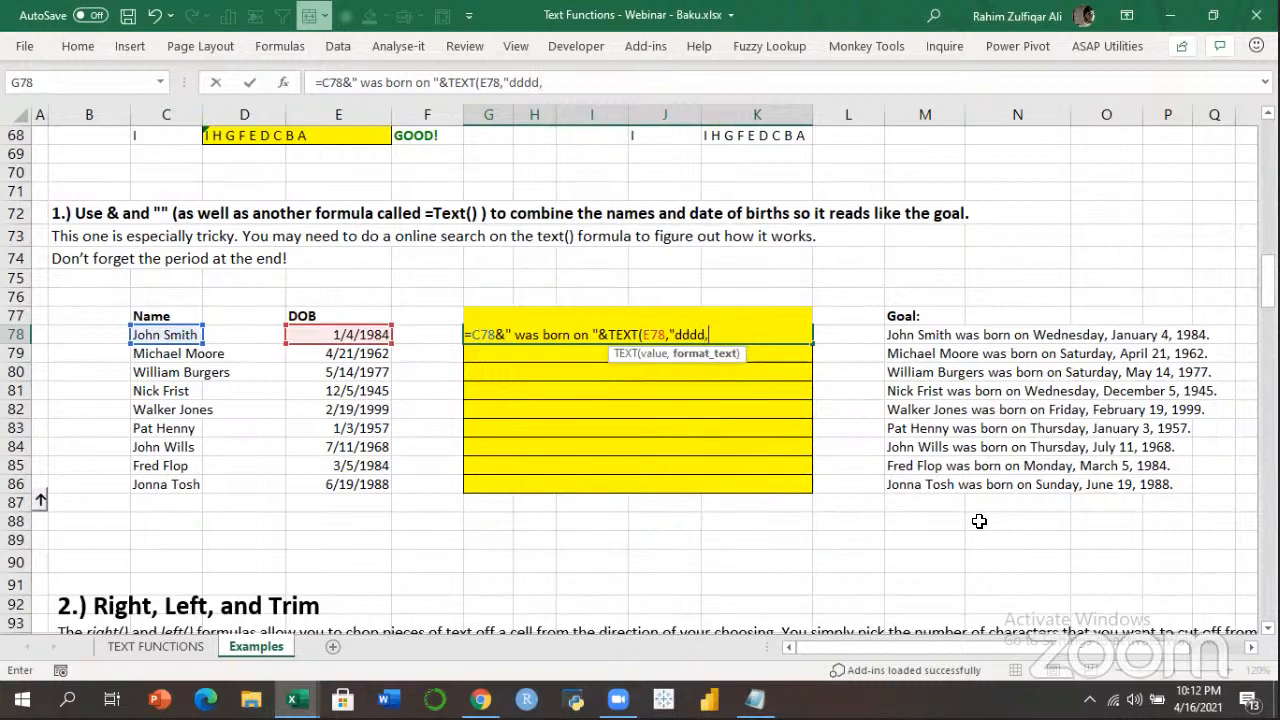
{"action": "type", "text": "mmmm dd"}
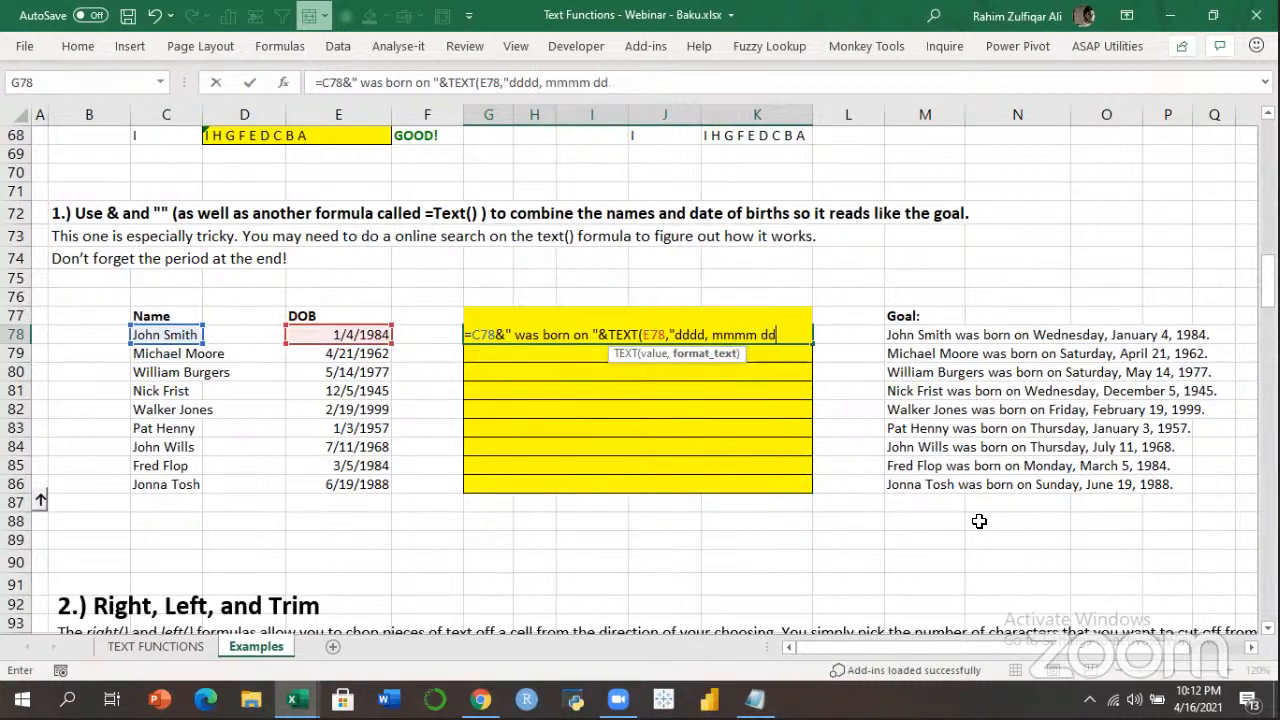
{"action": "type", "text": ", yyyy"}
{"action": "type", "text": "\")"}
{"action": "key", "text": "Return"}
Fill the sentence formula down through G78:K86 with Ctrl+D.
{"action": "key", "text": "Up"}
{"action": "key", "text": "shift+Down"}
{"action": "key", "text": "shift+Down"}
{"action": "key", "text": "shift+Down"}
{"action": "key", "text": "shift+Down"}
{"action": "key", "text": "shift+Down"}
{"action": "key", "text": "shift+Down"}
{"action": "key", "text": "shift+Down"}
{"action": "key", "text": "shift+Down"}
{"action": "key", "text": "shift+Down"}
{"action": "key", "text": "shift+Up"}
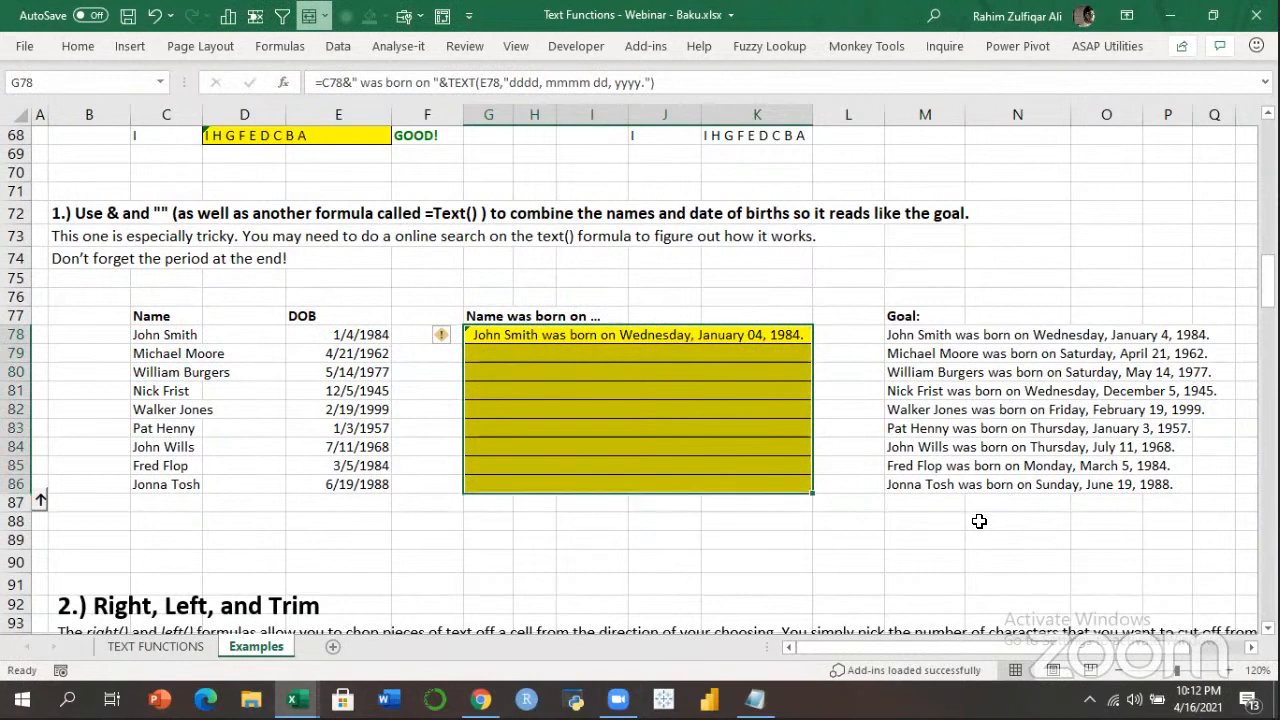
{"action": "key", "text": "ctrl+d"}
{"action": "key", "text": "Down"}
{"action": "key", "text": "Up"}
{"action": "key", "text": "Down"}
{"action": "key", "text": "Down"}
{"action": "key", "text": "Down"}
{"action": "key", "text": "Down"}
{"action": "key", "text": "Down"}
{"action": "key", "text": "Down"}
{"action": "key", "text": "Down"}
{"action": "key", "text": "Down"}
{"action": "key", "text": "Down"}
{"action": "key", "text": "Down"}
{"action": "key", "text": "Down"}
{"action": "key", "text": "Down"}
{"action": "key", "text": "Down"}
{"action": "key", "text": "Down"}
{"action": "key", "text": "Down"}
{"action": "key", "text": "Down"}
{"action": "key", "text": "Down"}
{"action": "key", "text": "Down"}
{"action": "key", "text": "Down"}
{"action": "key", "text": "Down"}
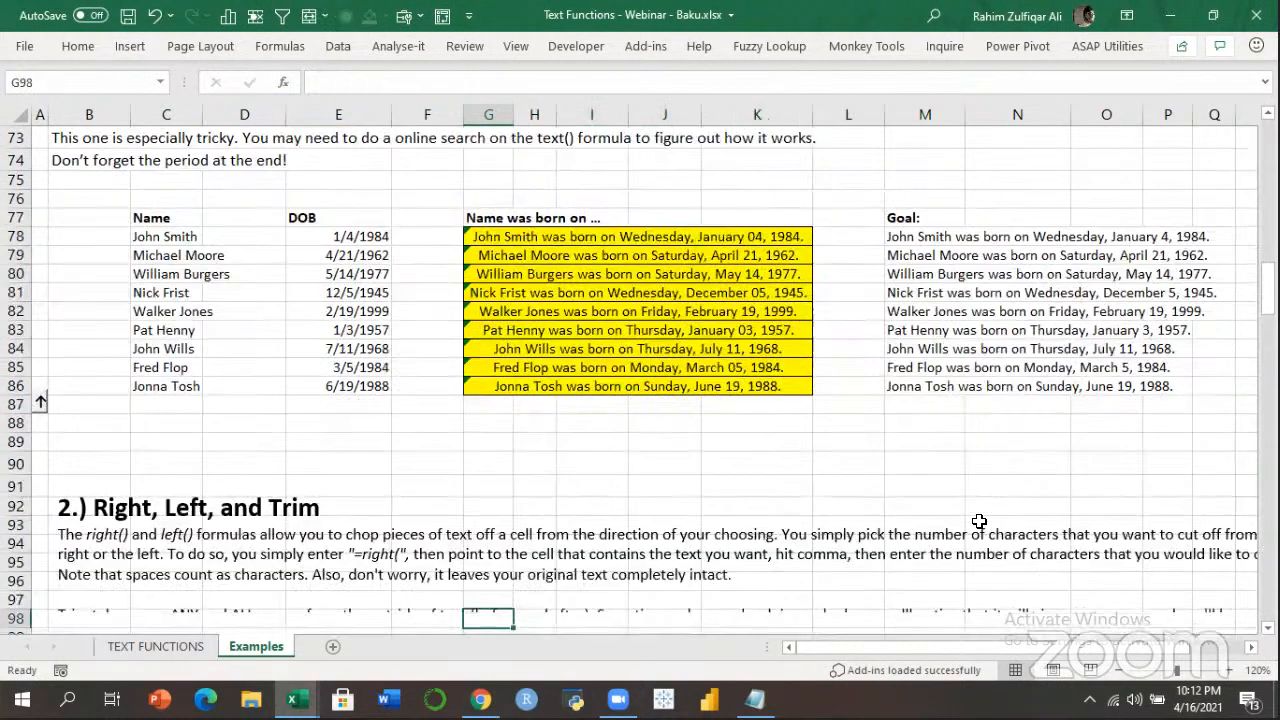
Zoom in on the job grade table and go to the first Job level cell, D109.
{"action": "key", "text": "Down"}
{"action": "key", "text": "Down"}
{"action": "key", "text": "Down"}
{"action": "key", "text": "Down"}
{"action": "key", "text": "Down"}
{"action": "key", "text": "Down"}
{"action": "key", "text": "Down"}
{"action": "key", "text": "Down"}
{"action": "key", "text": "Down"}
{"action": "key", "text": "Down"}
{"action": "key", "text": "Down"}
{"action": "key", "text": "Down"}
{"action": "key", "text": "Down"}
{"action": "key", "text": "Left"}
{"action": "key", "text": "Left"}
{"action": "key", "text": "Left"}
{"action": "key", "text": "Down"}
{"action": "key", "text": "Down"}
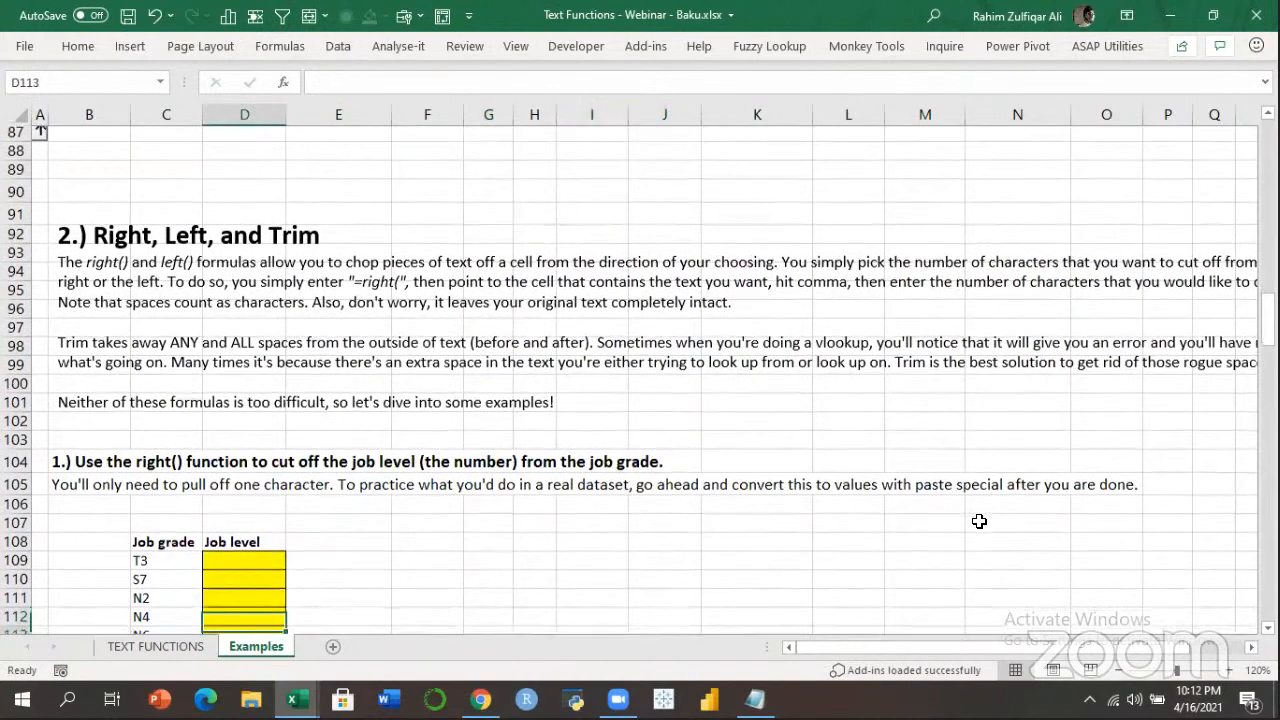
{"action": "key", "text": "Down"}
{"action": "key", "text": "Down"}
{"action": "key", "text": "Down"}
{"action": "key", "text": "Down"}
{"action": "key", "text": "Down"}
{"action": "key", "text": "Down"}
{"action": "key", "text": "Down"}
{"action": "key", "text": "Down"}
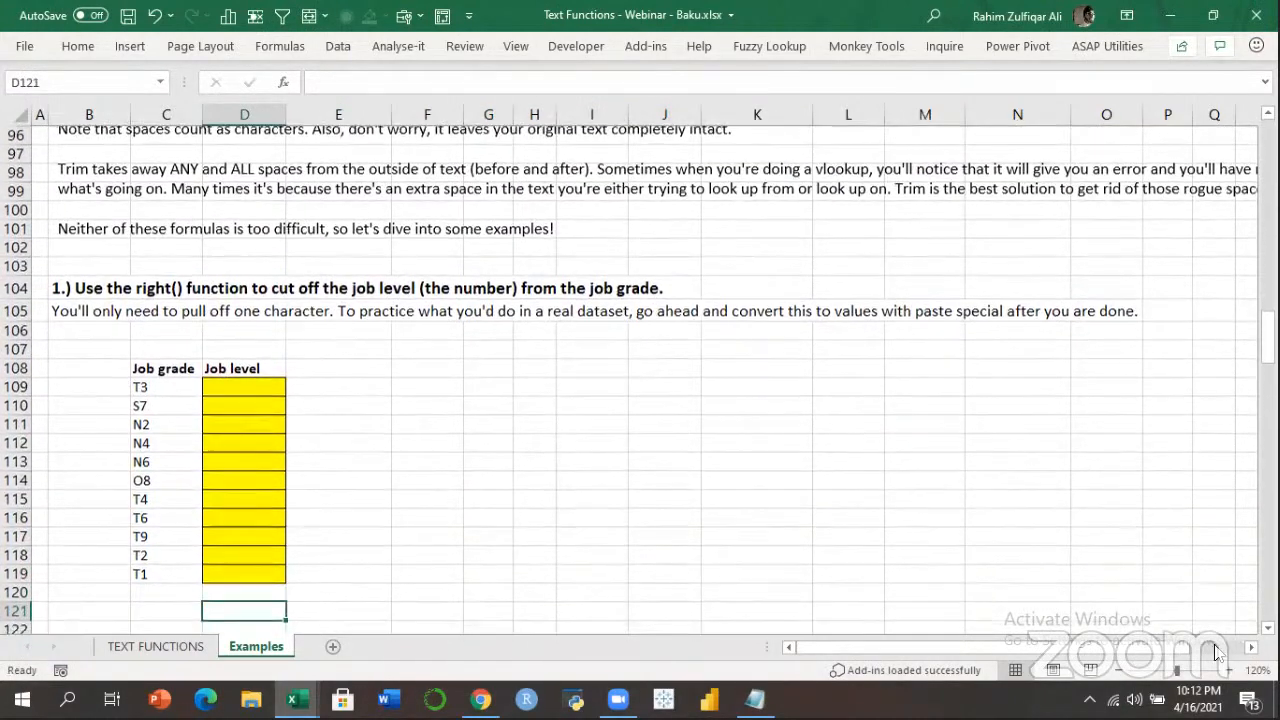
{"action": "left_click", "coordinate": [1227, 670]}
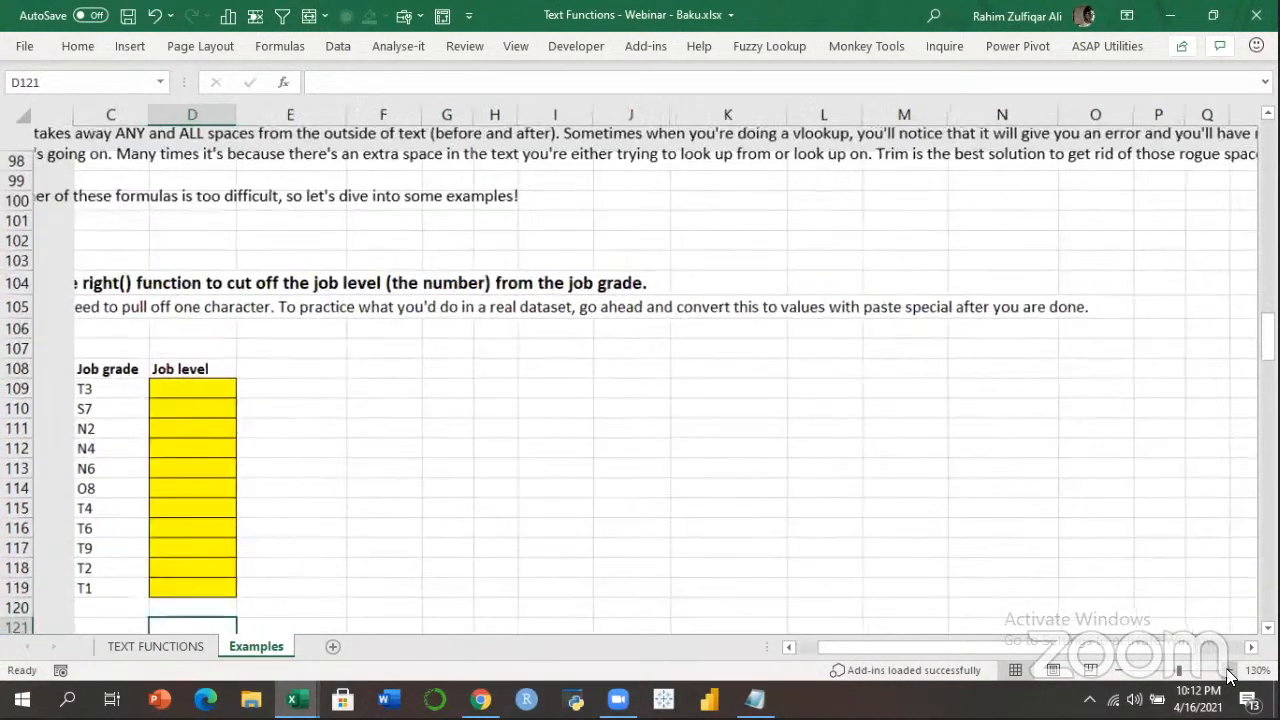
{"action": "left_click", "coordinate": [1227, 670]}
{"action": "left_click", "coordinate": [1227, 670]}
{"action": "left_click", "coordinate": [1227, 670]}
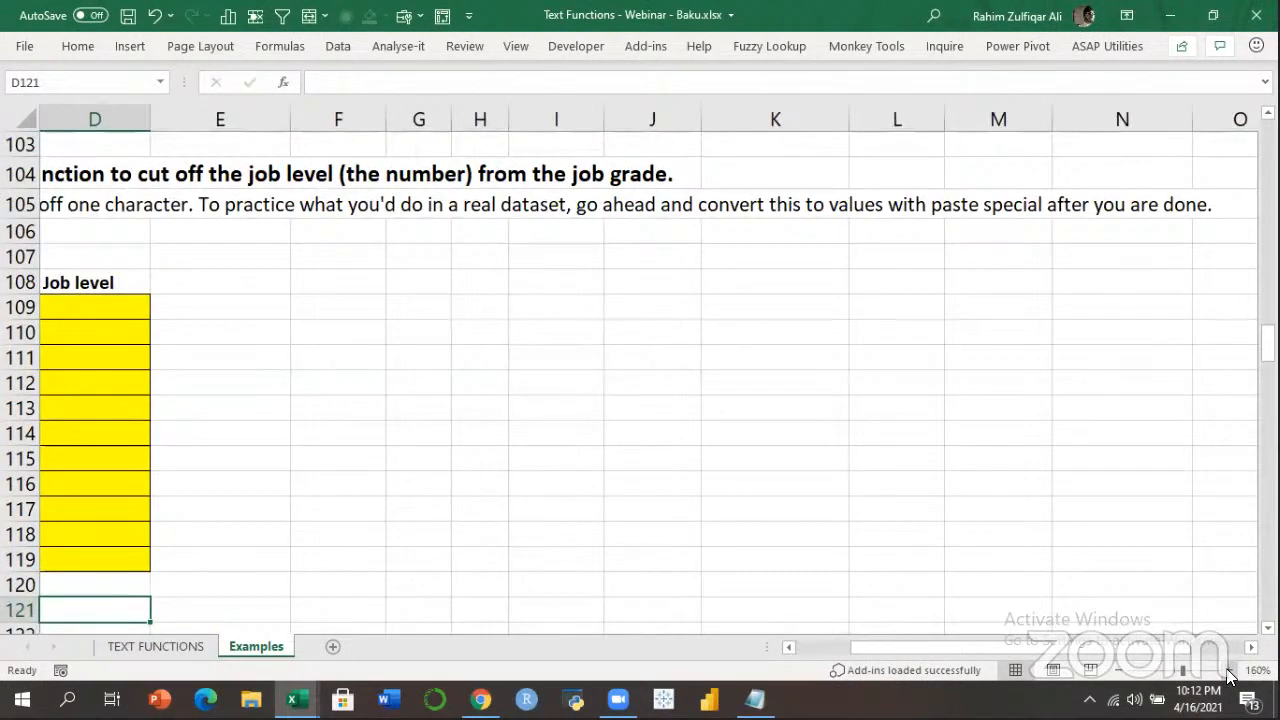
{"action": "left_click", "coordinate": [1227, 670]}
{"action": "key", "text": "alt"}
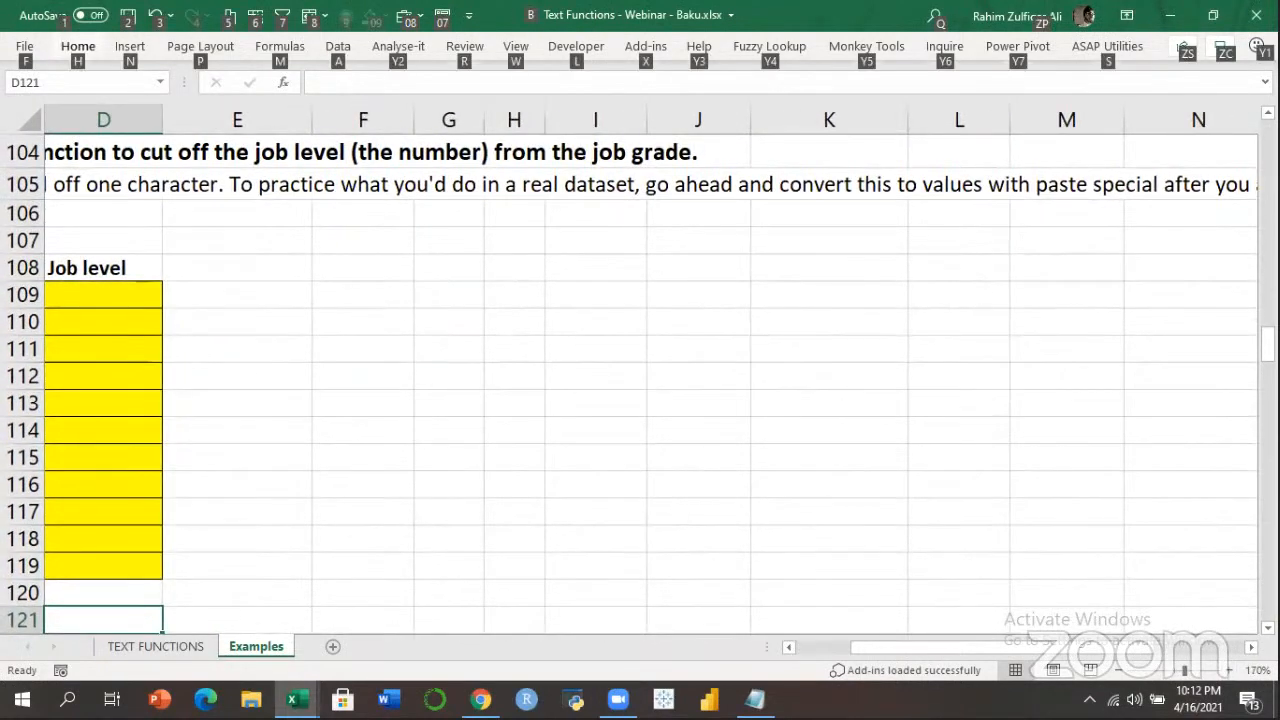
{"action": "key", "text": "alt+Tab"}
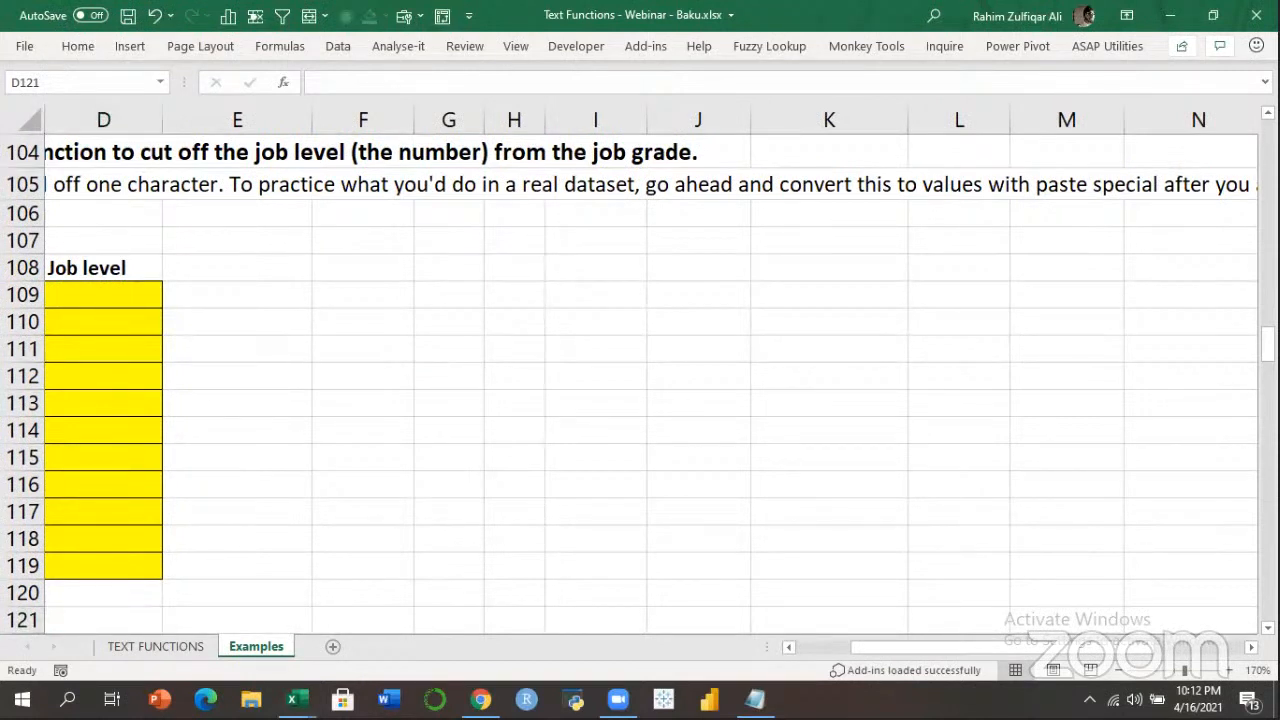
{"action": "left_click", "coordinate": [514, 403]}
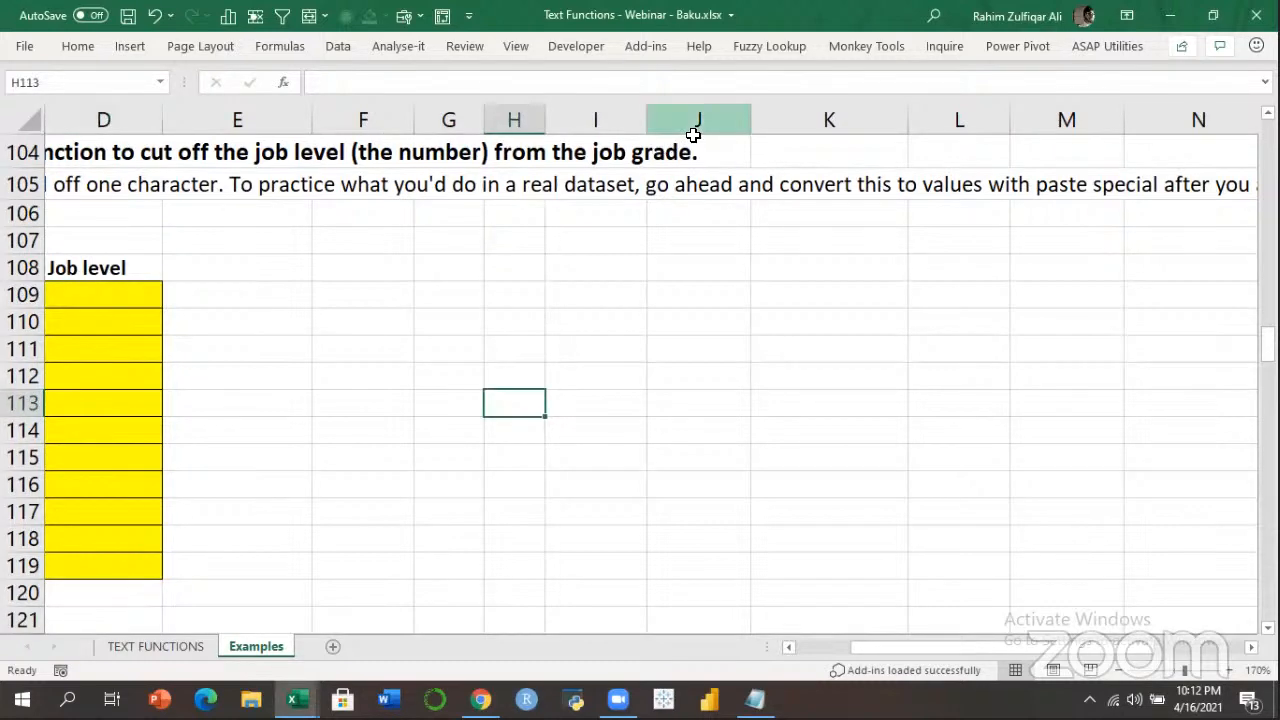
{"action": "left_click", "coordinate": [806, 648]}
{"action": "left_click", "coordinate": [335, 321]}
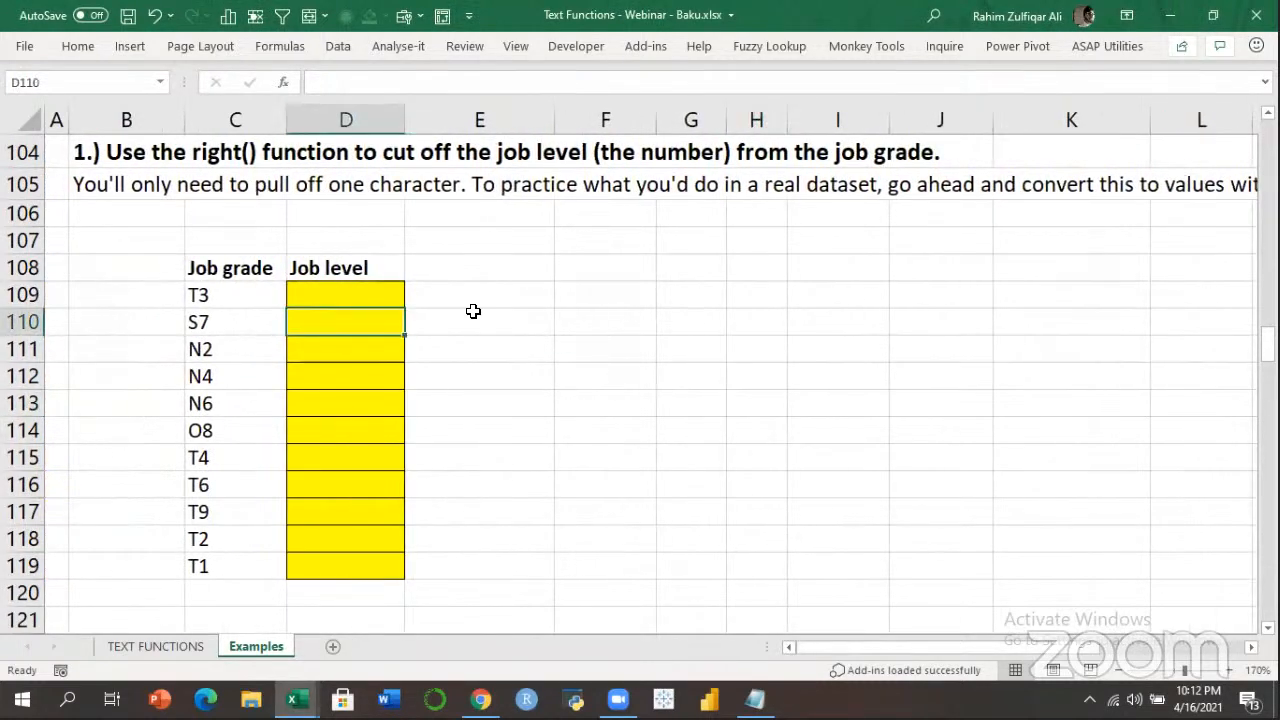
{"action": "key", "text": "Up"}
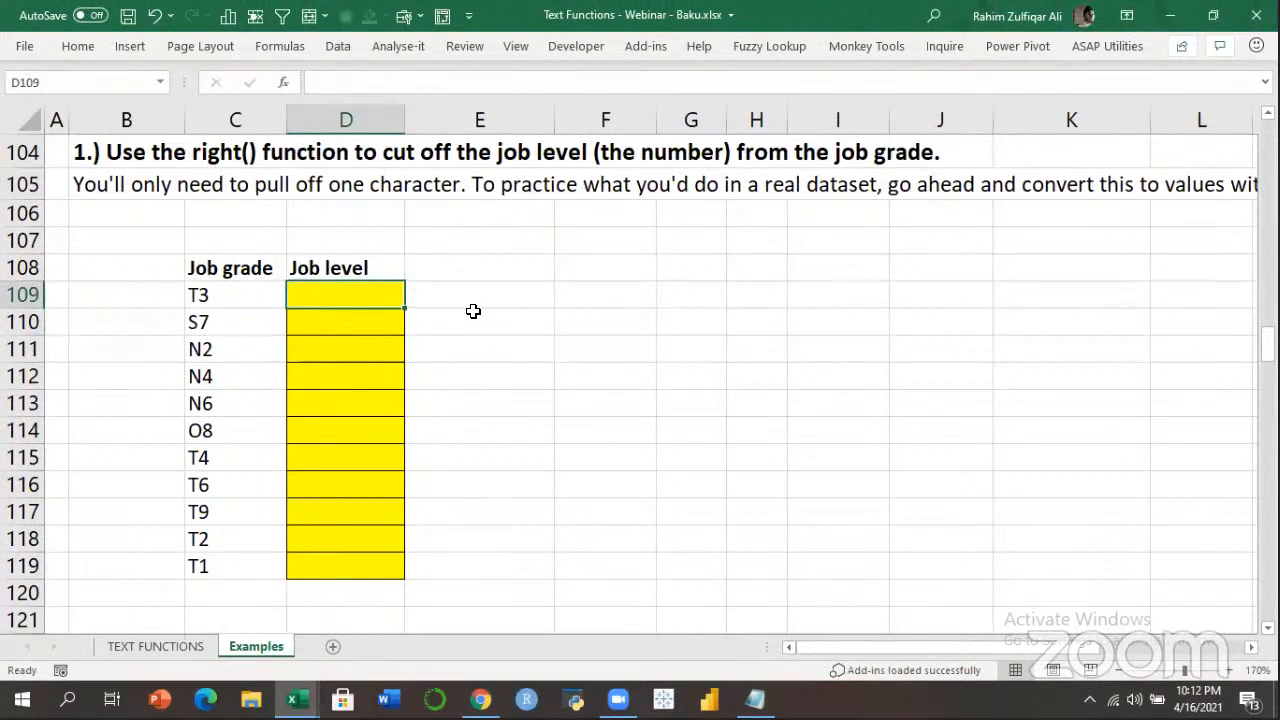
Enter =RIGHT(C109) in D109 and fill it down to D119.
{"action": "type", "text": "=right"}
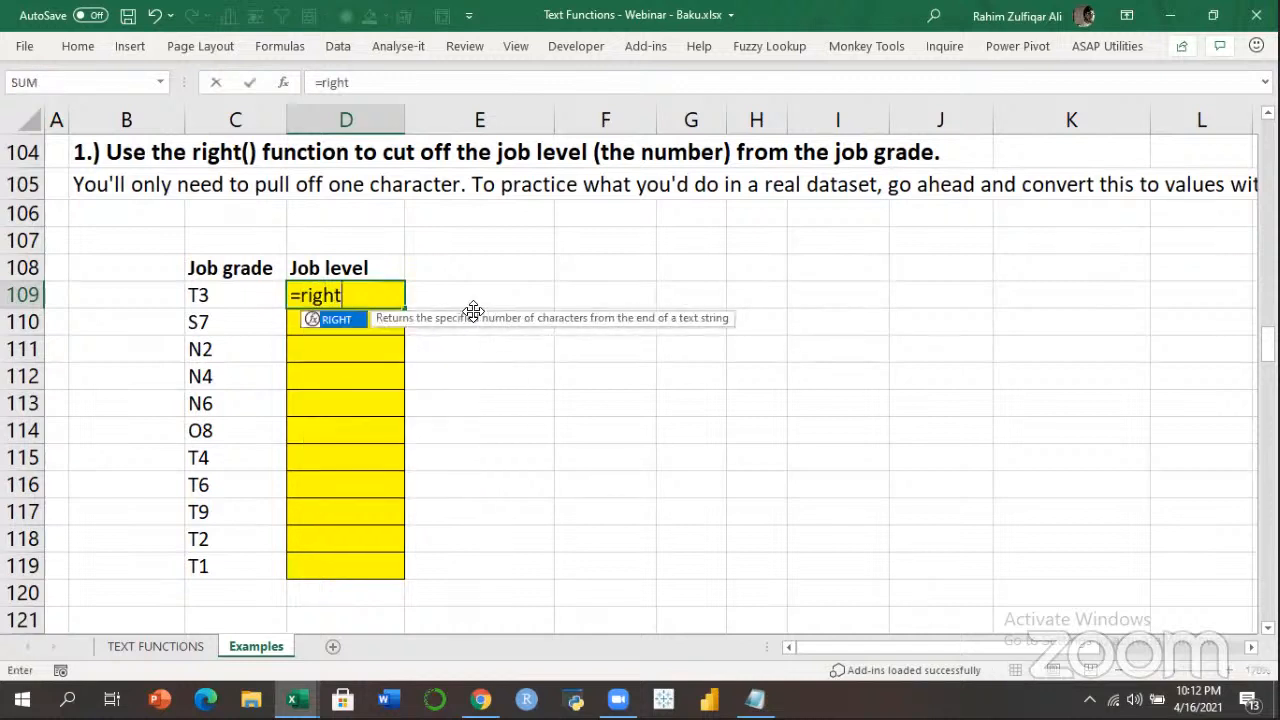
{"action": "key", "text": "Tab"}
{"action": "key", "text": "Left"}
{"action": "type", "text": ",1"}
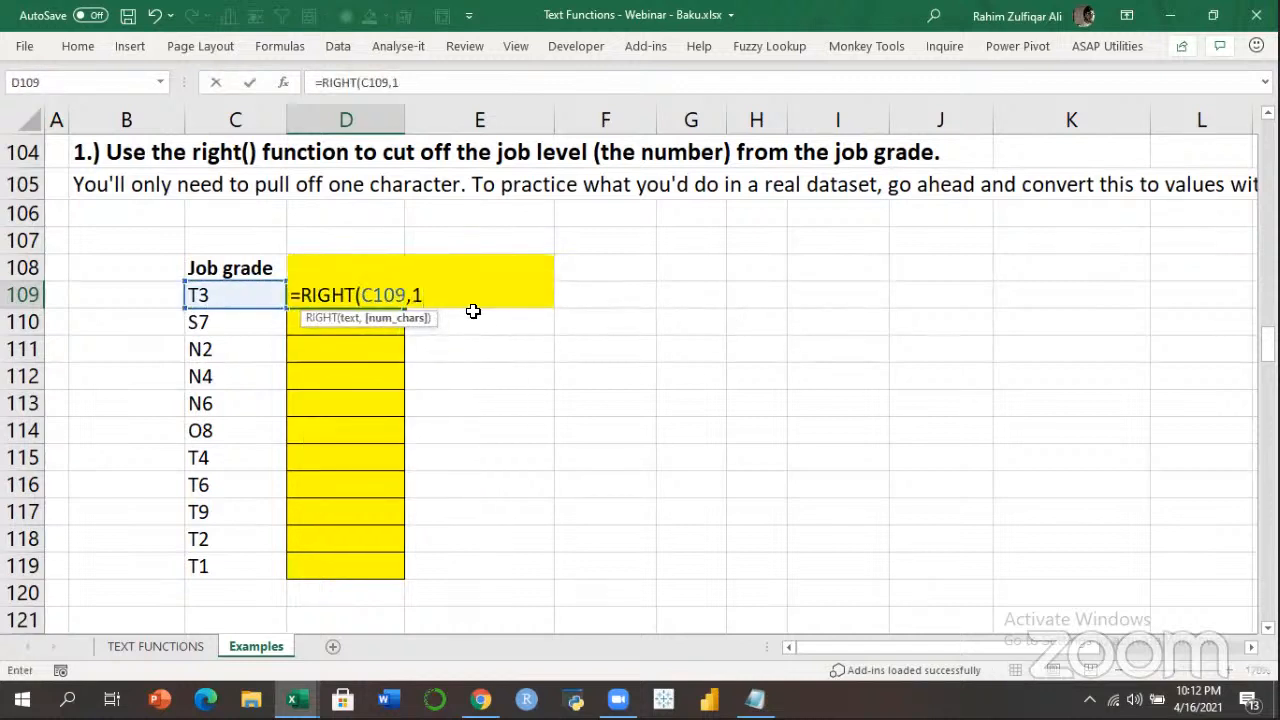
{"action": "key", "text": "BackSpace"}
{"action": "key", "text": "BackSpace"}
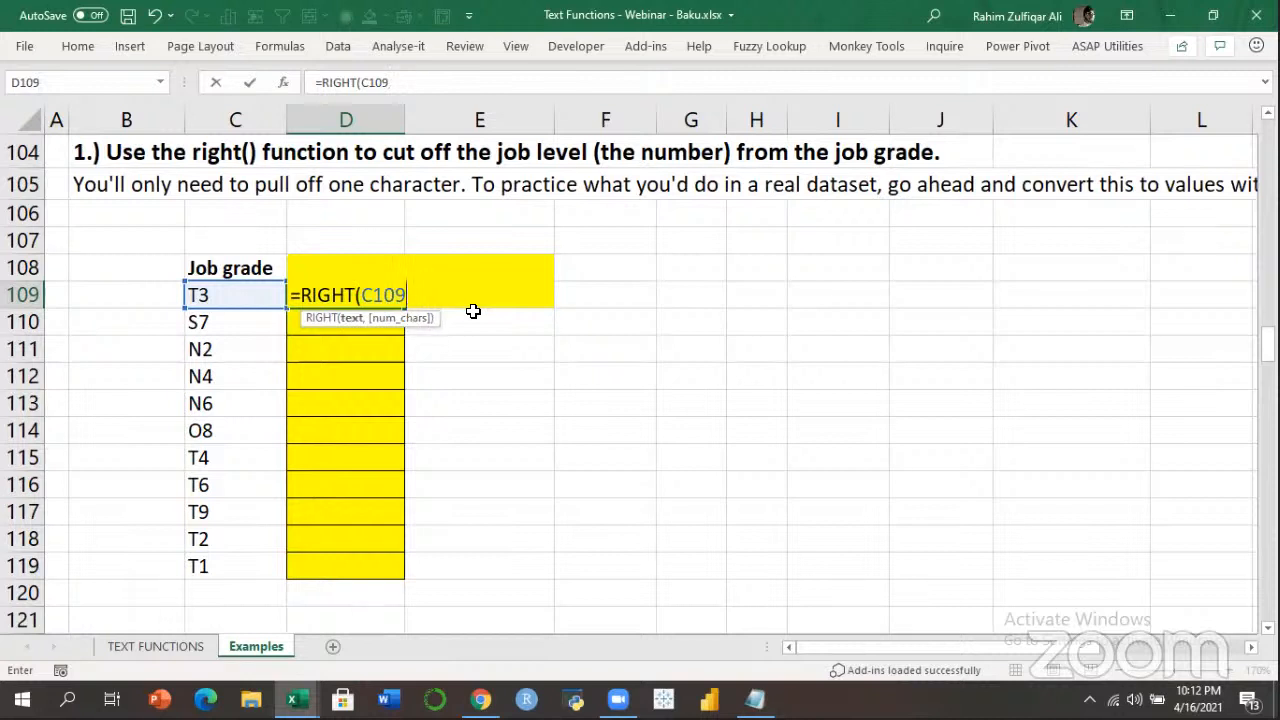
{"action": "type", "text": ")"}
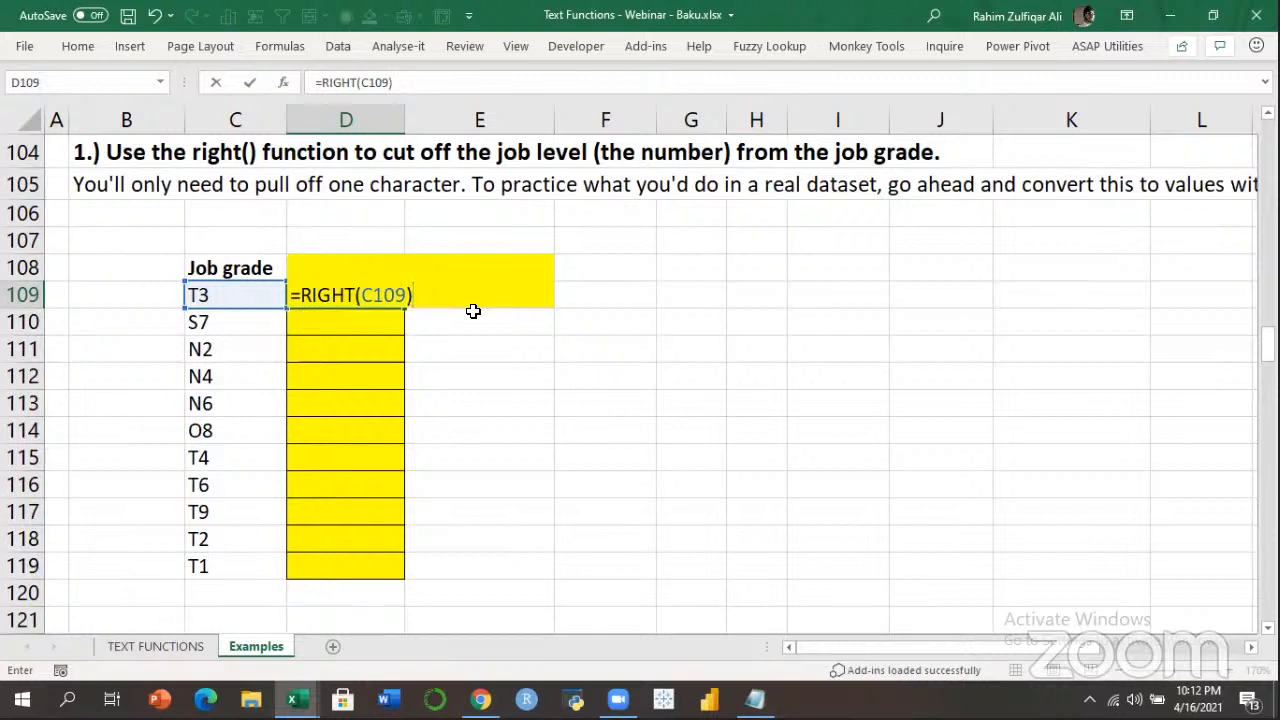
{"action": "key", "text": "Return"}
{"action": "key", "text": "Up"}
{"action": "key", "text": "shift+Down"}
{"action": "key", "text": "shift+Down"}
{"action": "key", "text": "shift+Down"}
{"action": "key", "text": "shift+Down"}
{"action": "key", "text": "shift+Down"}
{"action": "key", "text": "shift+Down"}
{"action": "key", "text": "shift+Down"}
{"action": "key", "text": "shift+Down"}
{"action": "key", "text": "shift+Down"}
{"action": "key", "text": "shift+Down"}
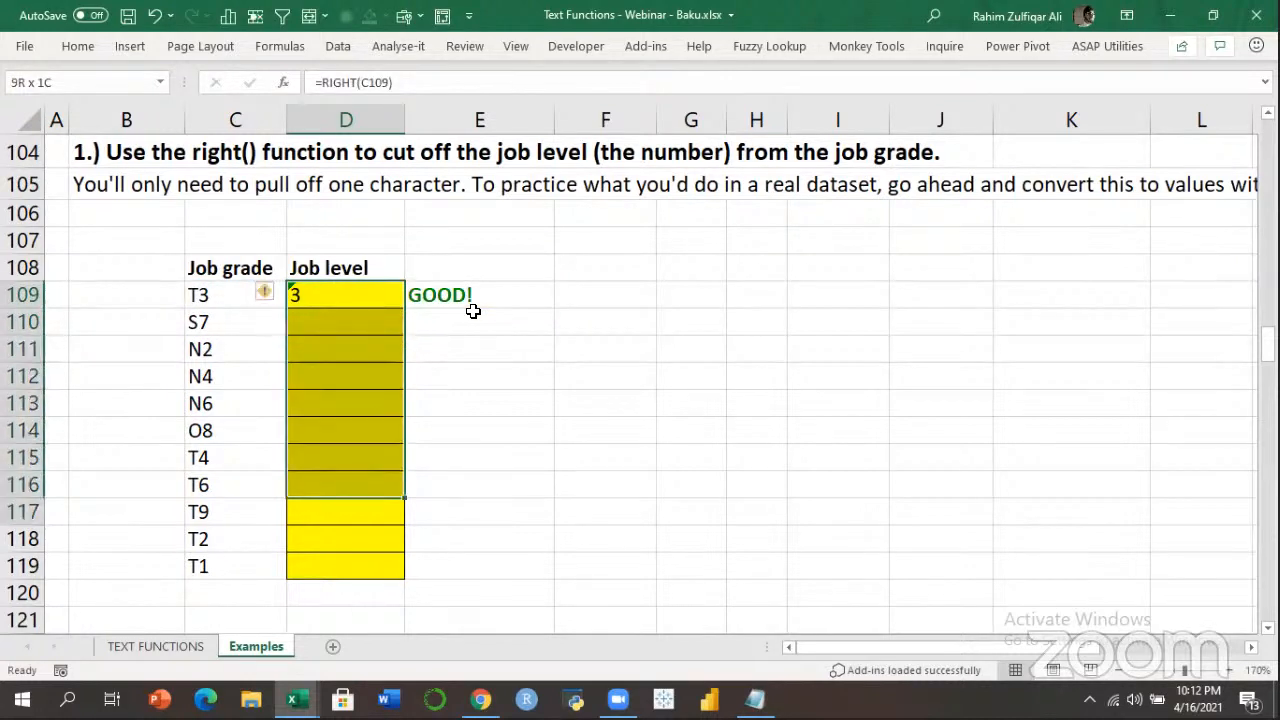
{"action": "key", "text": "ctrl+d"}
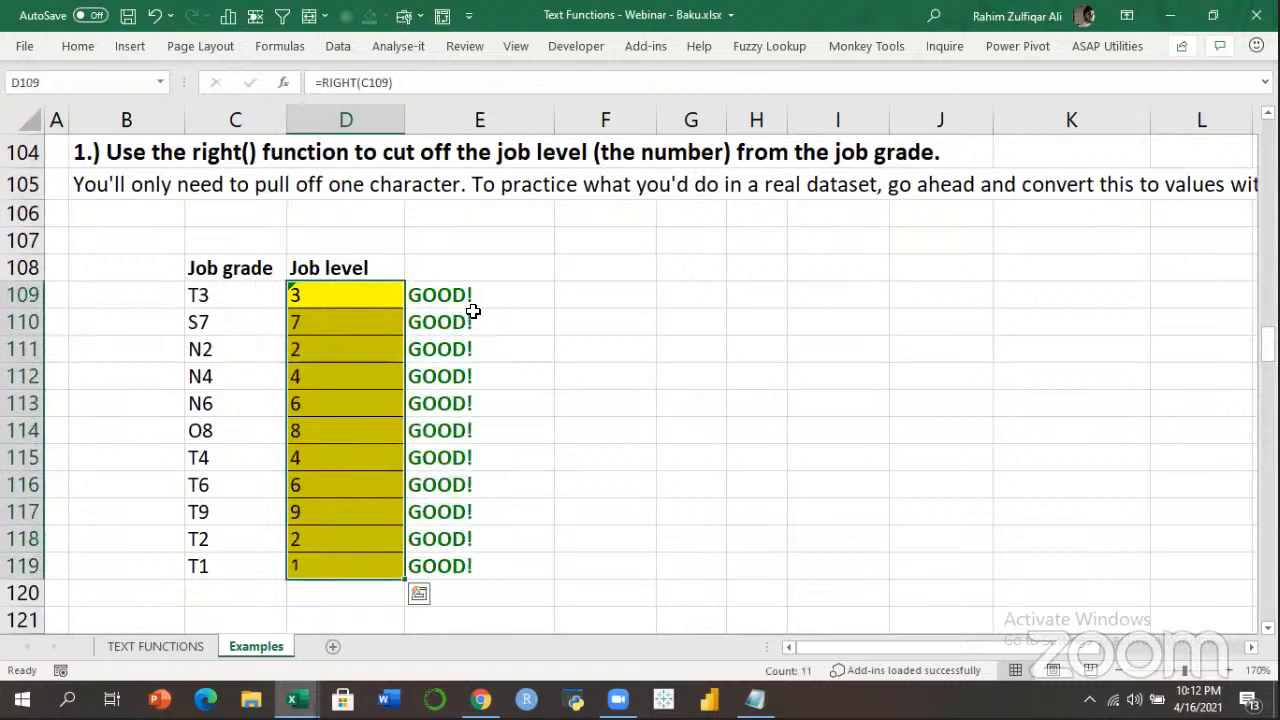
{"action": "key", "text": "Down"}
{"action": "key", "text": "Down"}
{"action": "key", "text": "Down"}
{"action": "key", "text": "Down"}
{"action": "key", "text": "Down"}
{"action": "key", "text": "Down"}
{"action": "key", "text": "Down"}
{"action": "key", "text": "Down"}
{"action": "key", "text": "Down"}
{"action": "key", "text": "Down"}
{"action": "key", "text": "Down"}
Enter =LEFT(C128) in D128 and fill it down to D138.
{"action": "key", "text": "Down"}
{"action": "key", "text": "Down"}
{"action": "key", "text": "Down"}
{"action": "key", "text": "Down"}
{"action": "key", "text": "Down"}
{"action": "key", "text": "Down"}
{"action": "key", "text": "Down"}
{"action": "key", "text": "Down"}
{"action": "key", "text": "Down"}
{"action": "key", "text": "Down"}
{"action": "key", "text": "Down"}
{"action": "key", "text": "Down"}
{"action": "key", "text": "Down"}
{"action": "key", "text": "Down"}
{"action": "key", "text": "Down"}
{"action": "key", "text": "Down"}
{"action": "key", "text": "Down"}
{"action": "key", "text": "Down"}
{"action": "key", "text": "Up"}
{"action": "key", "text": "Up"}
{"action": "key", "text": "Up"}
{"action": "key", "text": "Up"}
{"action": "key", "text": "Up"}
{"action": "key", "text": "Up"}
{"action": "key", "text": "Up"}
{"action": "key", "text": "Up"}
{"action": "key", "text": "Up"}
{"action": "key", "text": "Up"}
{"action": "key", "text": "Up"}
{"action": "key", "text": "Up"}
{"action": "key", "text": "Up"}
{"action": "key", "text": "Down"}
{"action": "key", "text": "Down"}
{"action": "key", "text": "Down"}
{"action": "type", "text": "=lef"}
{"action": "key", "text": "Tab"}
{"action": "key", "text": "Left"}
{"action": "type", "text": ")"}
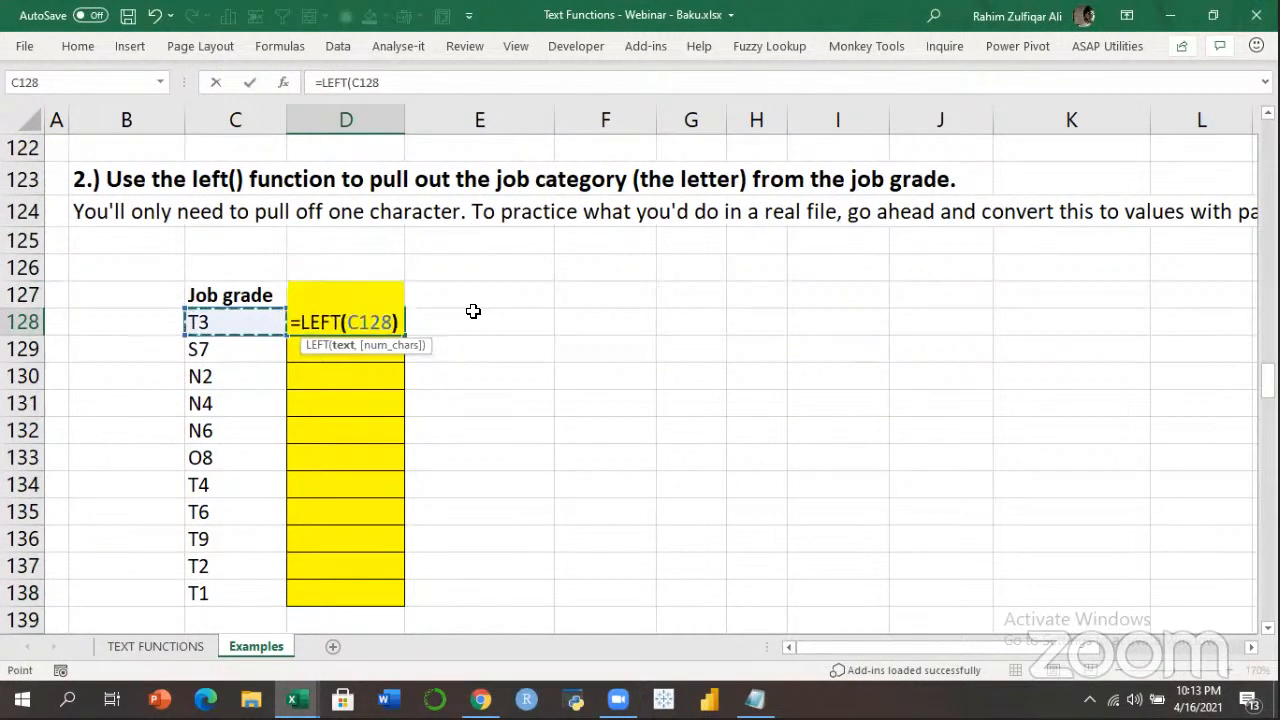
{"action": "key", "text": "ctrl+Return"}
{"action": "key", "text": "shift+Down"}
{"action": "key", "text": "shift+Down"}
{"action": "key", "text": "shift+Down"}
{"action": "key", "text": "shift+Down"}
{"action": "key", "text": "shift+Down"}
{"action": "key", "text": "shift+Down"}
{"action": "key", "text": "shift+Down"}
{"action": "key", "text": "shift+Down"}
{"action": "key", "text": "shift+Down"}
{"action": "key", "text": "shift+Down"}
{"action": "key", "text": "shift+Down"}
{"action": "key", "text": "shift+Up"}
{"action": "key", "text": "ctrl+d"}
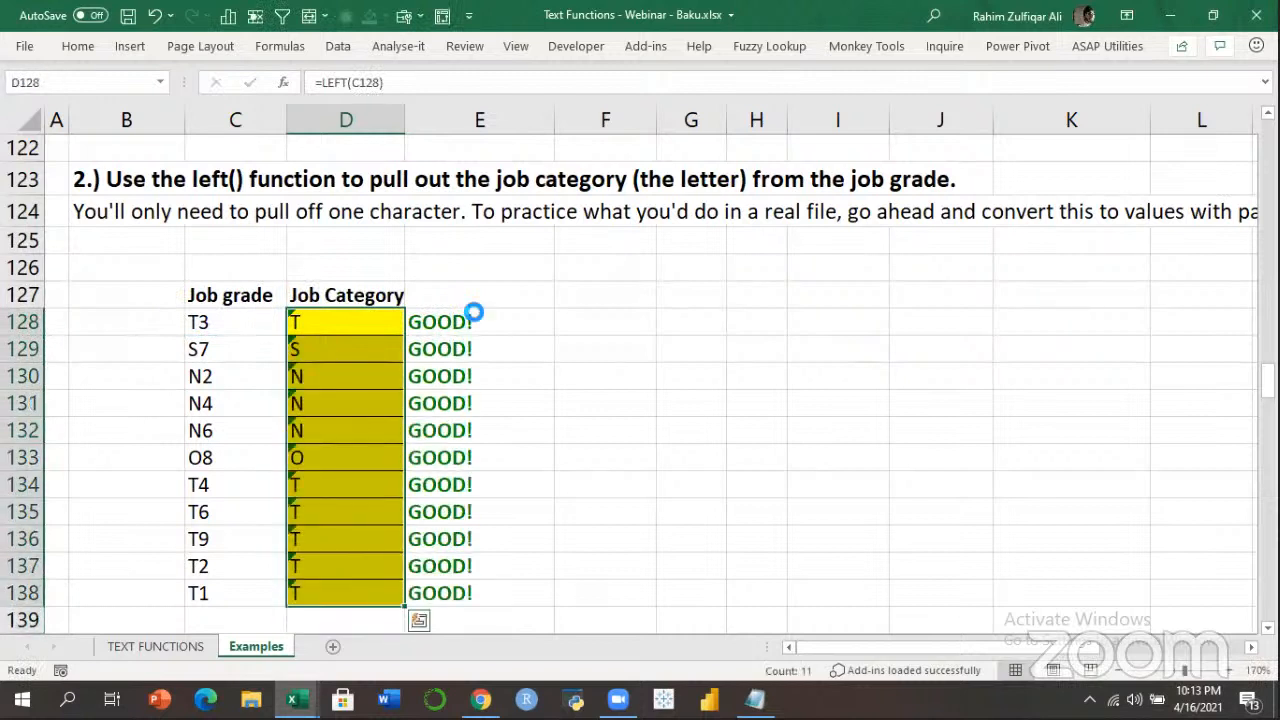
{"action": "key", "text": "Down"}
{"action": "key", "text": "Down"}
{"action": "key", "text": "Down"}
{"action": "key", "text": "Down"}
{"action": "key", "text": "Down"}
{"action": "key", "text": "Down"}
{"action": "key", "text": "Down"}
{"action": "key", "text": "Down"}
{"action": "key", "text": "Down"}
{"action": "key", "text": "Down"}
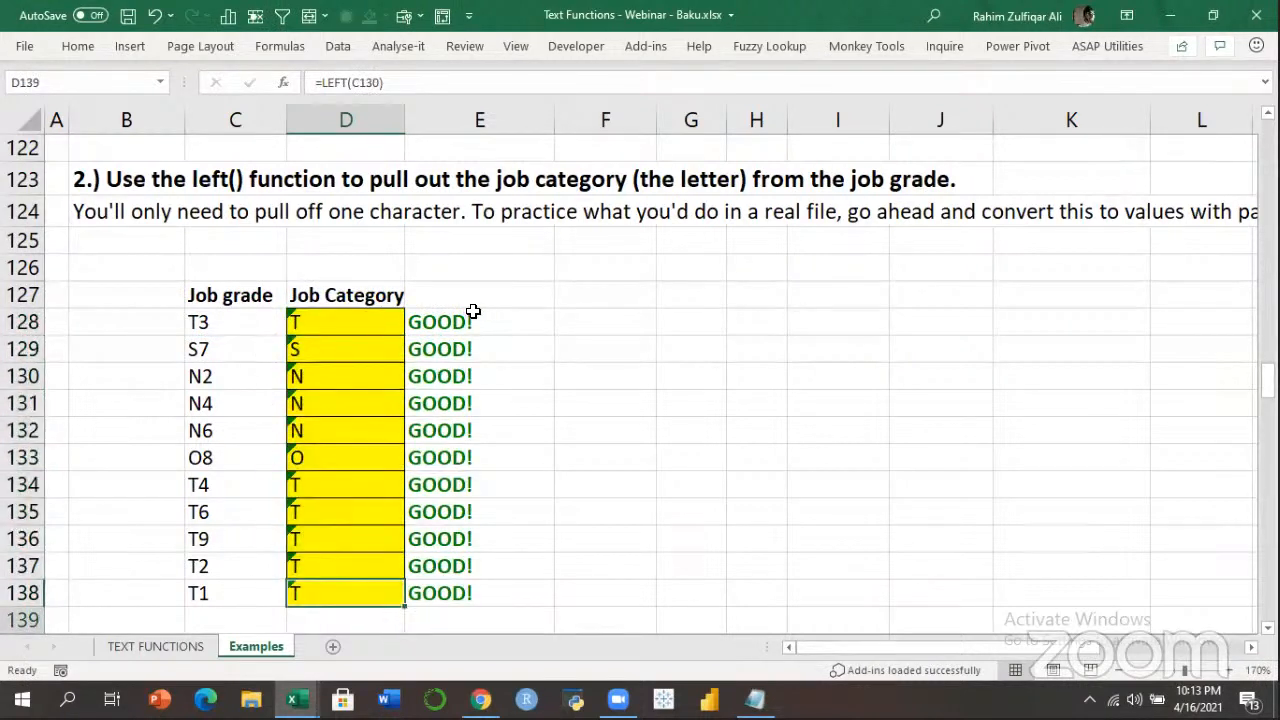
{"action": "key", "text": "Down"}
{"action": "key", "text": "Down"}
{"action": "key", "text": "Down"}
{"action": "key", "text": "Down"}
{"action": "key", "text": "Down"}
{"action": "key", "text": "Down"}
{"action": "key", "text": "Down"}
{"action": "key", "text": "Down"}
{"action": "key", "text": "Down"}
{"action": "key", "text": "Down"}
{"action": "key", "text": "Down"}
{"action": "key", "text": "Down"}
{"action": "key", "text": "Down"}
{"action": "key", "text": "Down"}
{"action": "key", "text": "Down"}
{"action": "key", "text": "Down"}
{"action": "key", "text": "Down"}
{"action": "key", "text": "Down"}
{"action": "key", "text": "Up"}
{"action": "key", "text": "Up"}
{"action": "key", "text": "Up"}
{"action": "key", "text": "Up"}
{"action": "key", "text": "Up"}
{"action": "key", "text": "Up"}
{"action": "key", "text": "Up"}
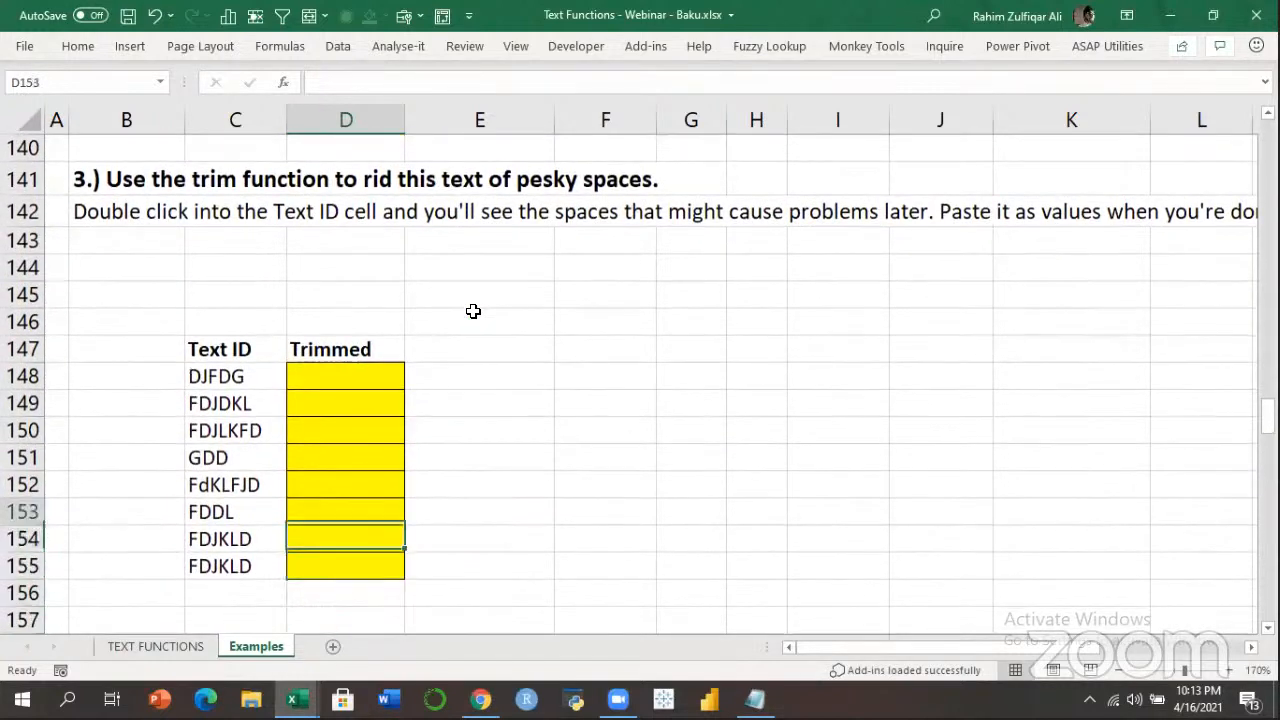
Inspect the first Text ID DJFDG and note 5 beside it in B148.
{"action": "key", "text": "Up"}
{"action": "key", "text": "Up"}
{"action": "key", "text": "Up"}
{"action": "key", "text": "Down"}
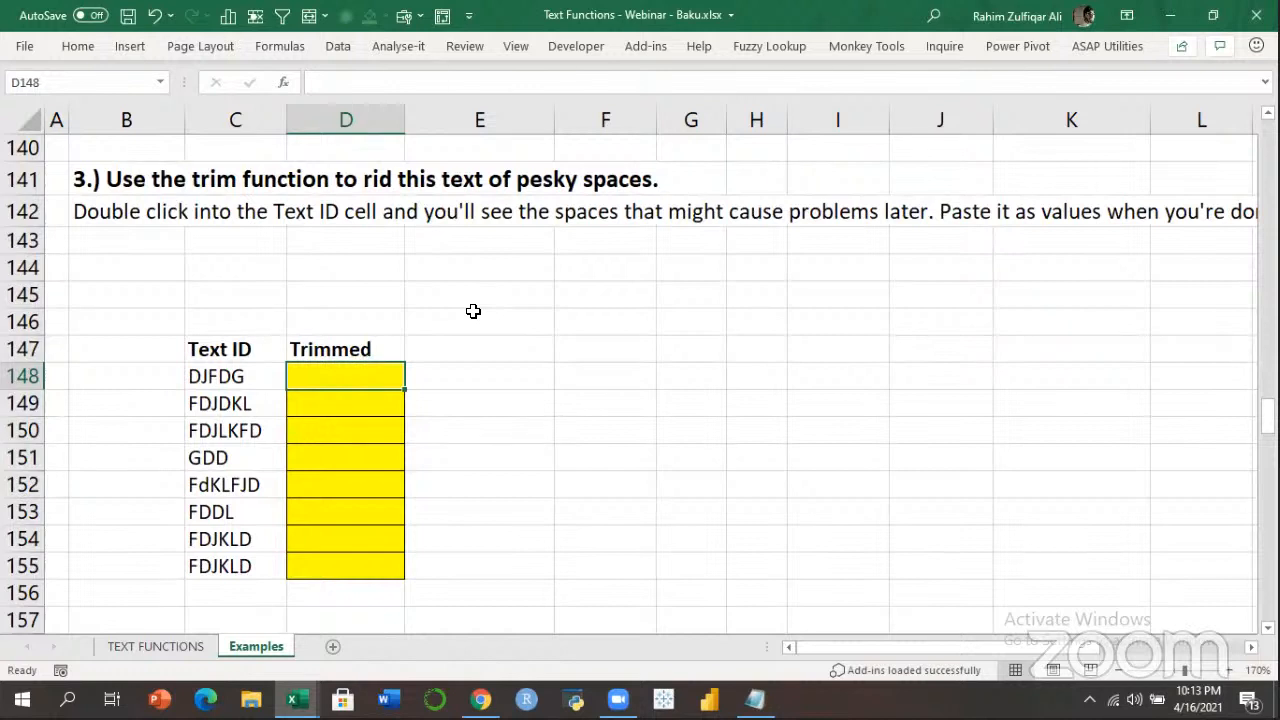
{"action": "key", "text": "Right"}
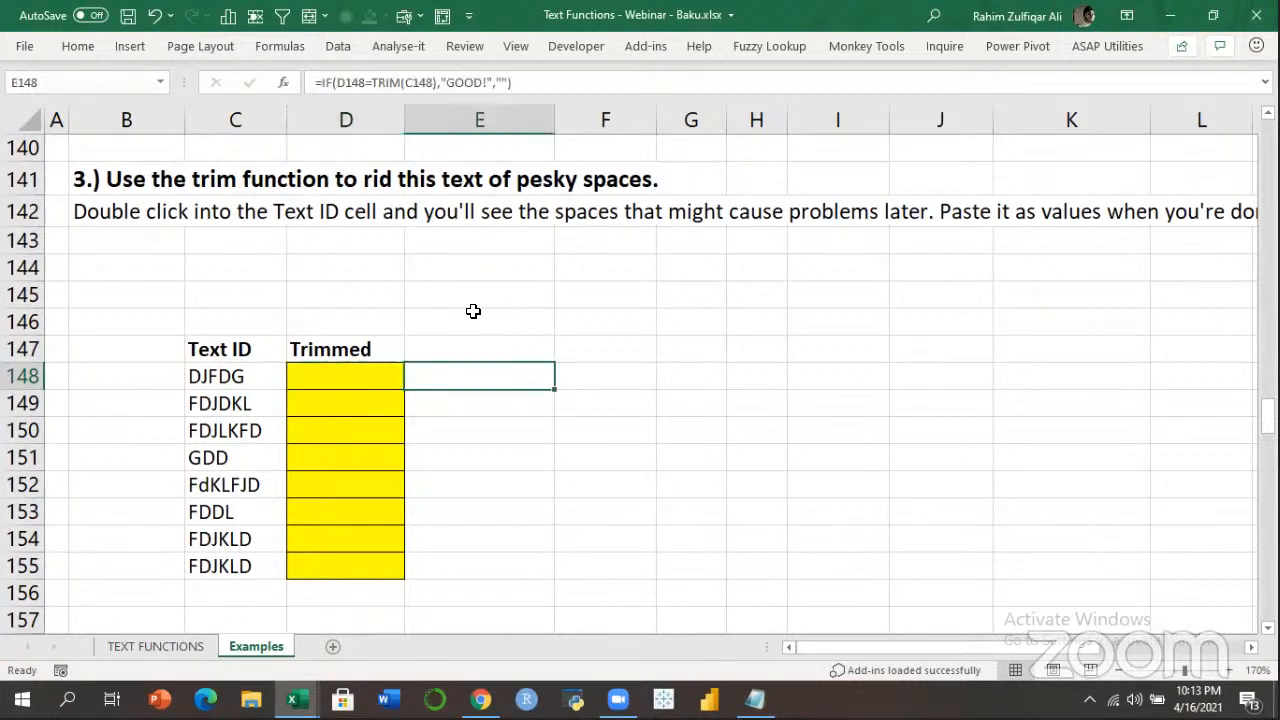
{"action": "key", "text": "Left"}
{"action": "key", "text": "Left"}
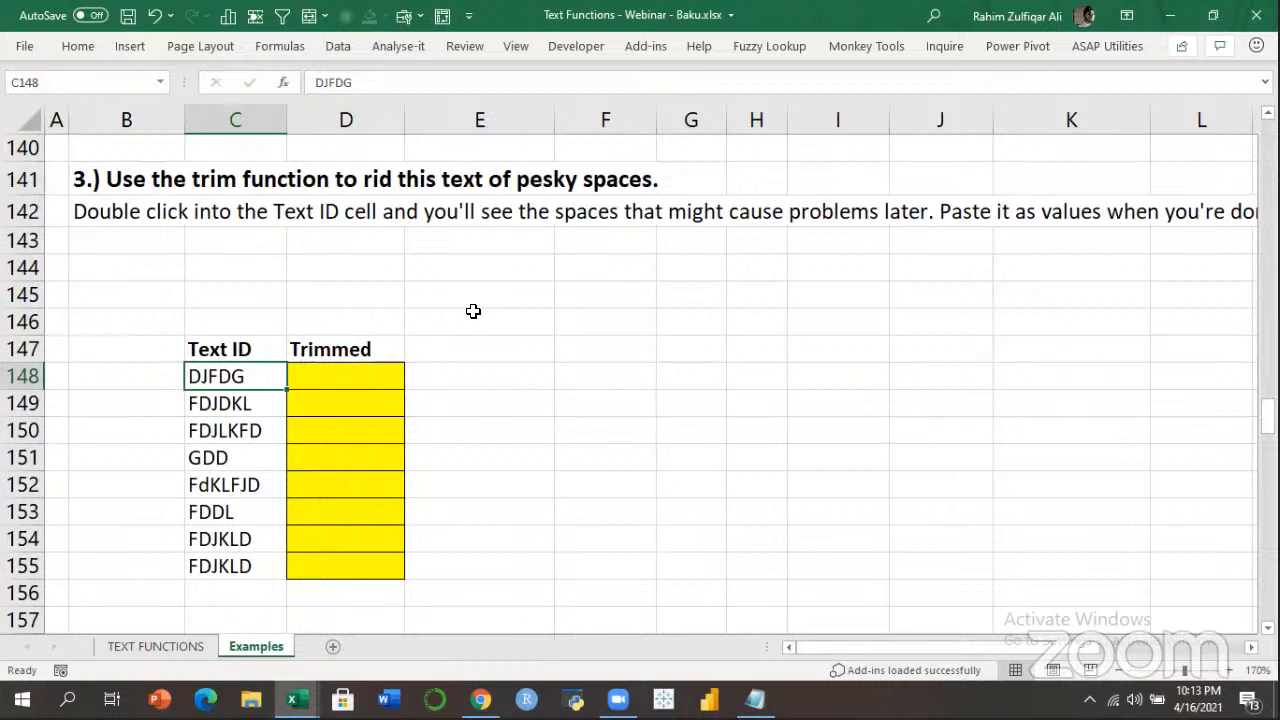
{"action": "key", "text": "Right"}
{"action": "key", "text": "Right"}
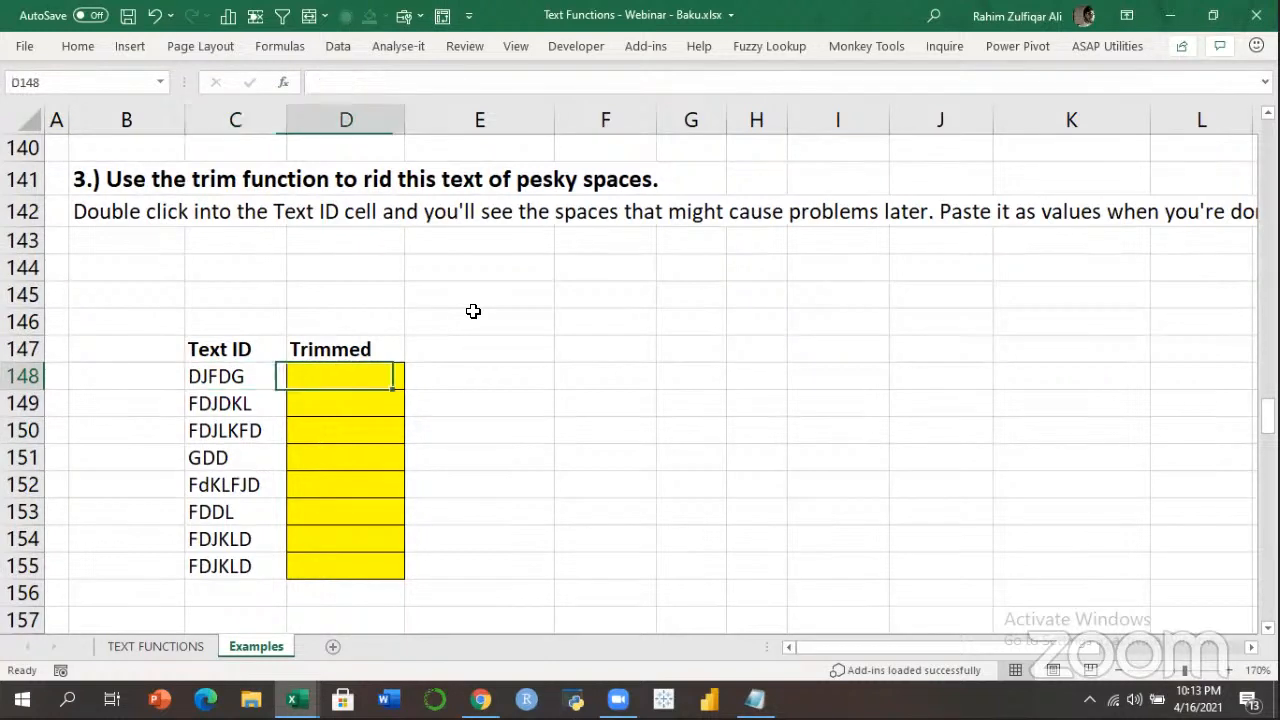
{"action": "key", "text": "Left"}
{"action": "key", "text": "Left"}
{"action": "key", "text": "Left"}
{"action": "type", "text": "5"}
{"action": "key", "text": "Return"}
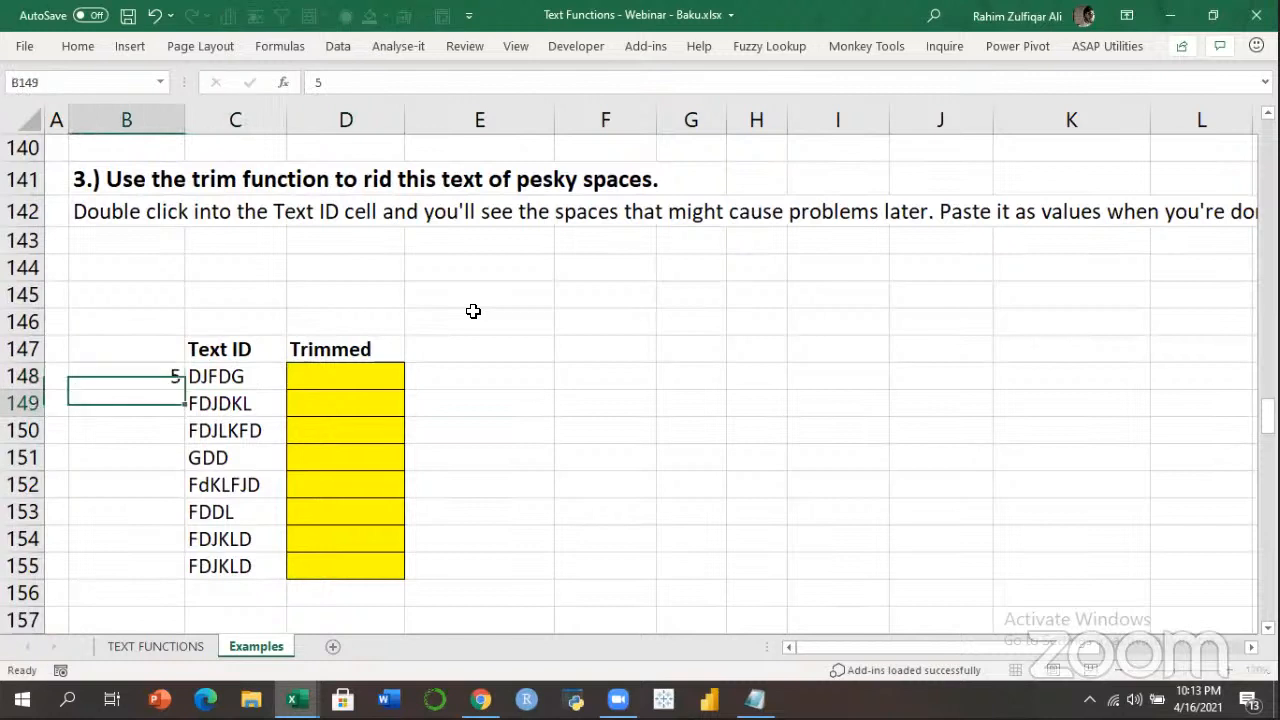
Enter =LEN(C148) in E148, revealing 8 characters including hidden spaces.
{"action": "key", "text": "Up"}
{"action": "key", "text": "Right"}
{"action": "key", "text": "Right"}
{"action": "key", "text": "Right"}
{"action": "type", "text": "=LEN("}
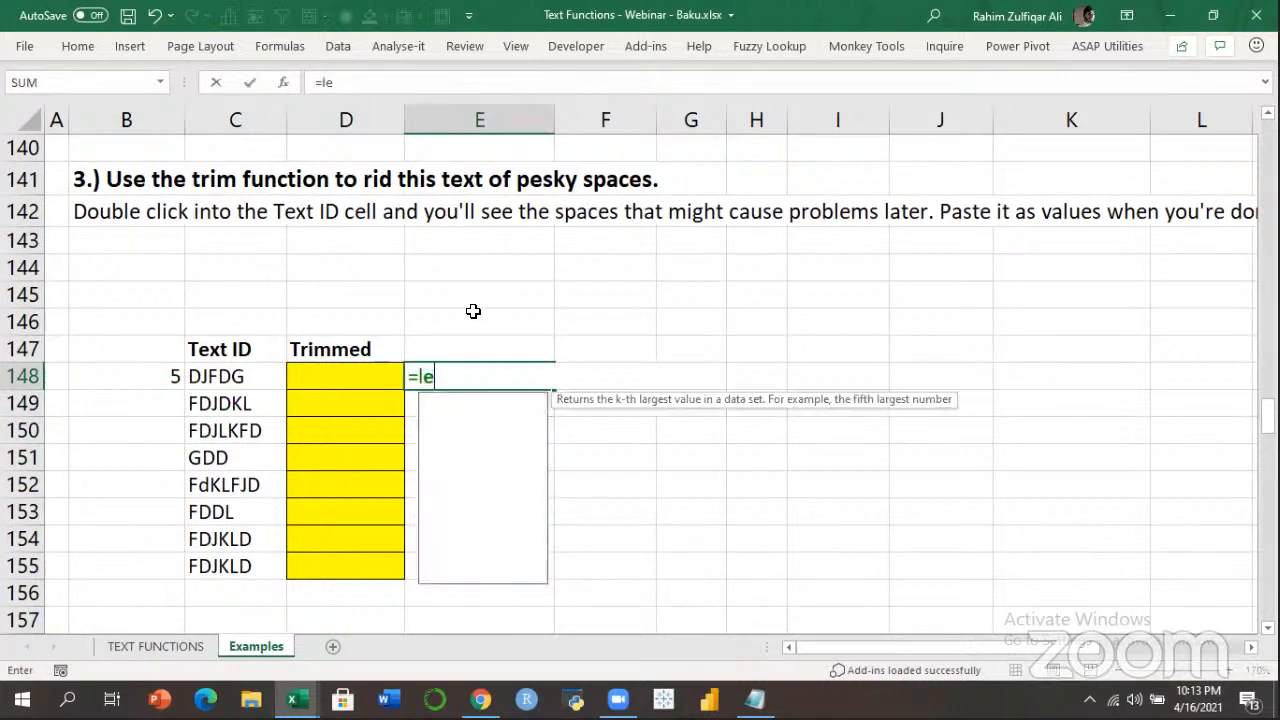
{"action": "key", "text": "Left"}
{"action": "key", "text": "Left"}
{"action": "key", "text": "Return"}
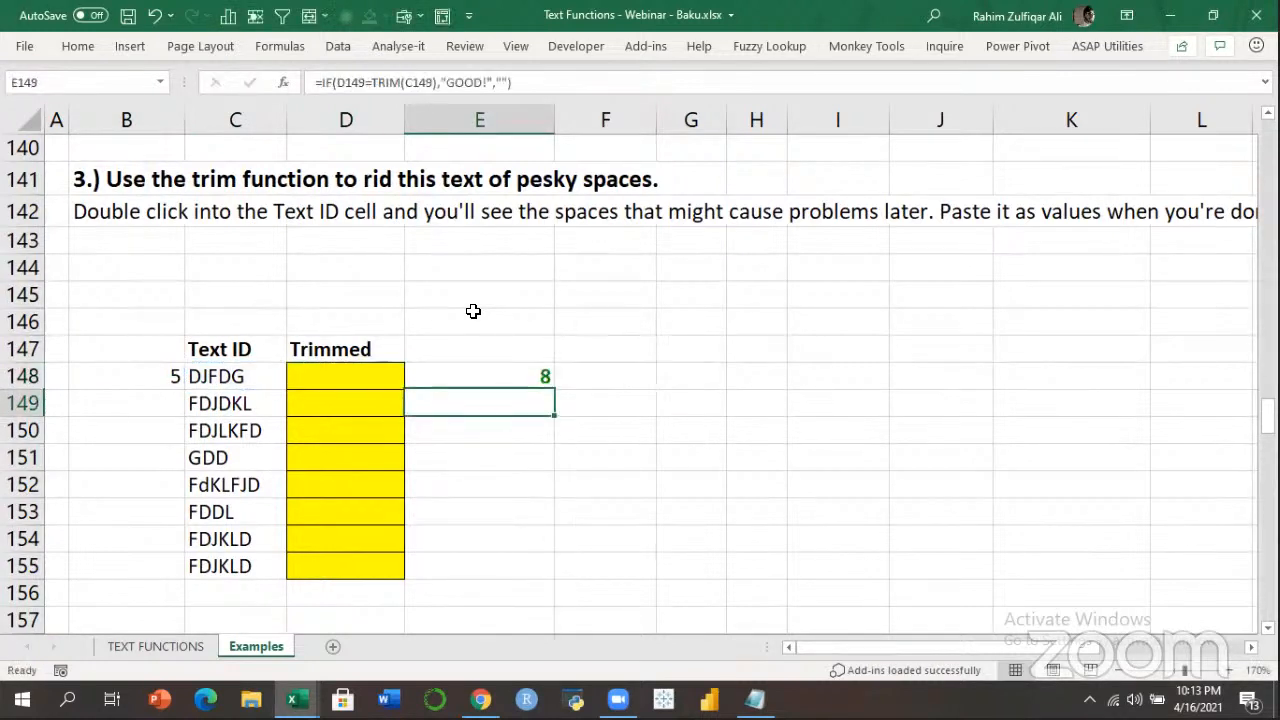
{"action": "key", "text": "Up"}
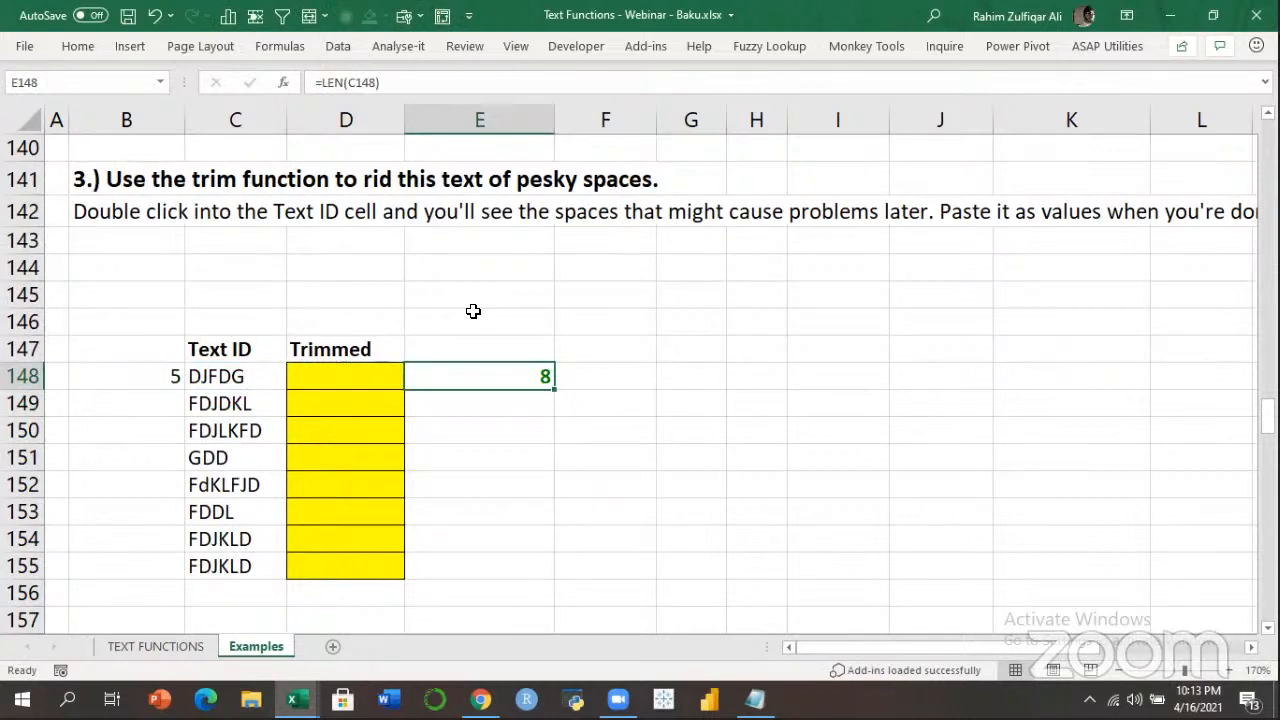
{"action": "scroll", "coordinate": [473, 311], "scroll_direction": "up", "scroll_amount": 1}
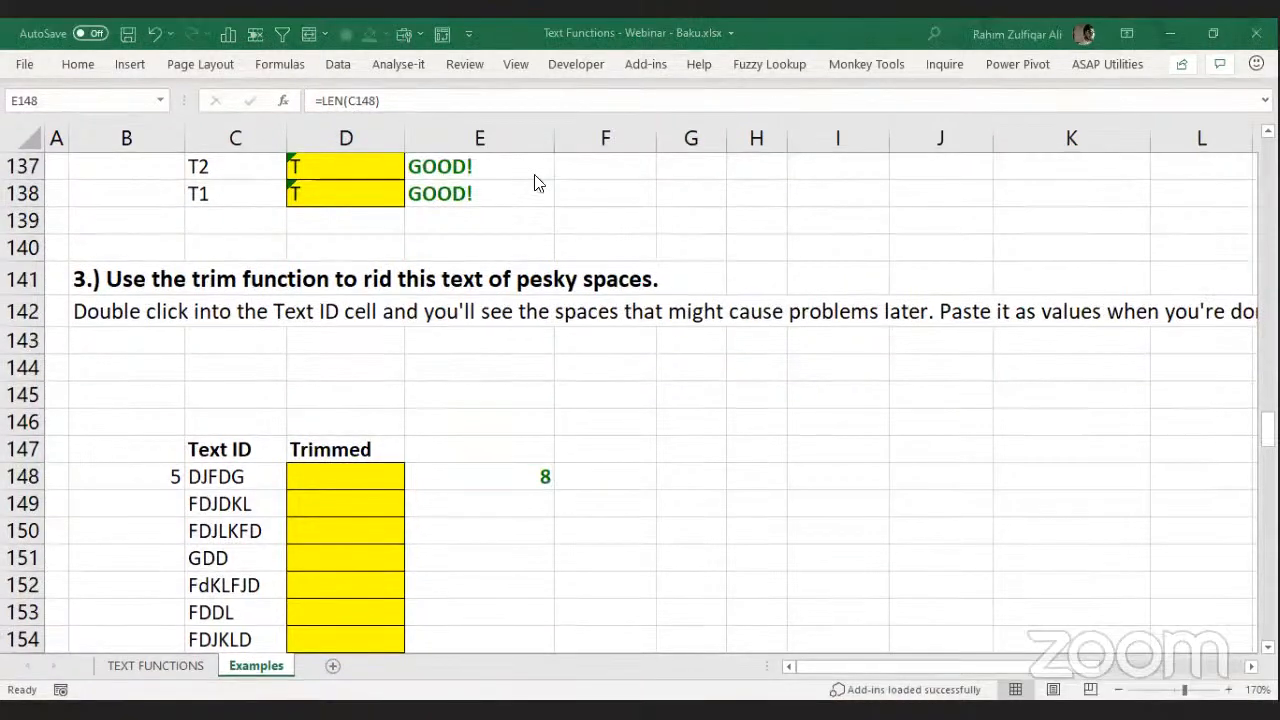
Enter =TRIM(C148) in D148 and fill it down the Trimmed column.
{"action": "double_click", "coordinate": [340, 468]}
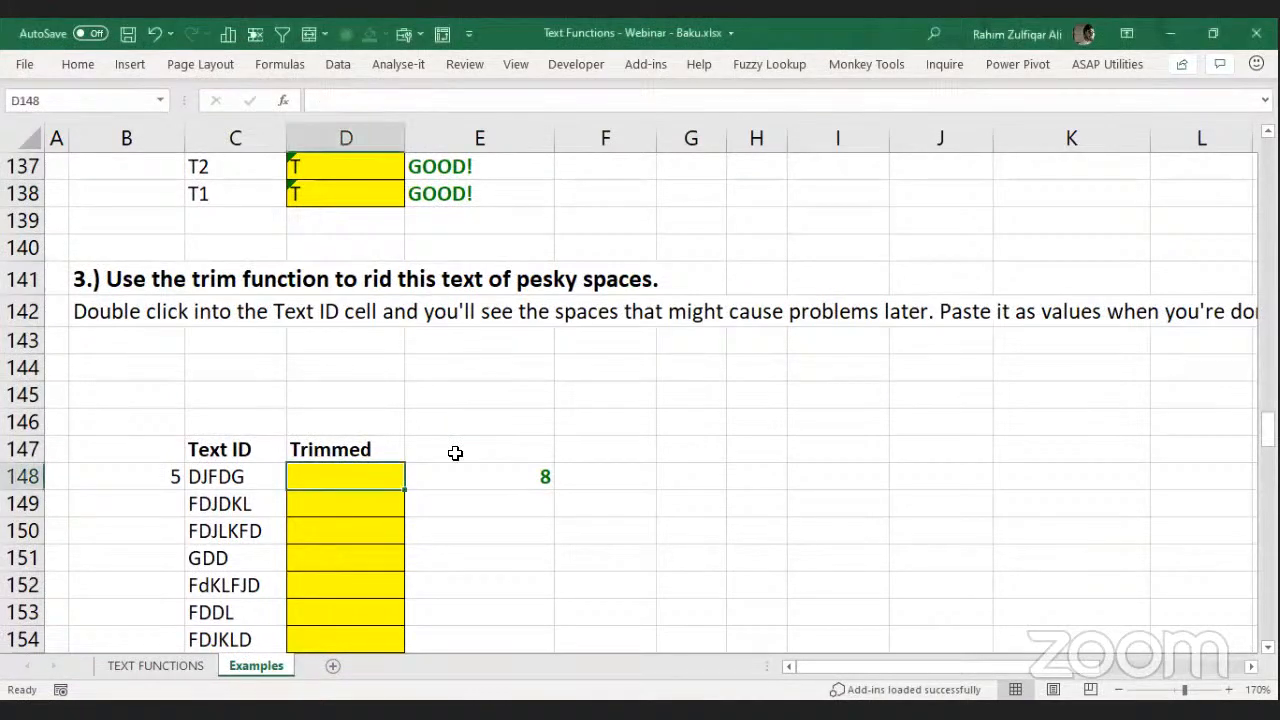
{"action": "type", "text": "="}
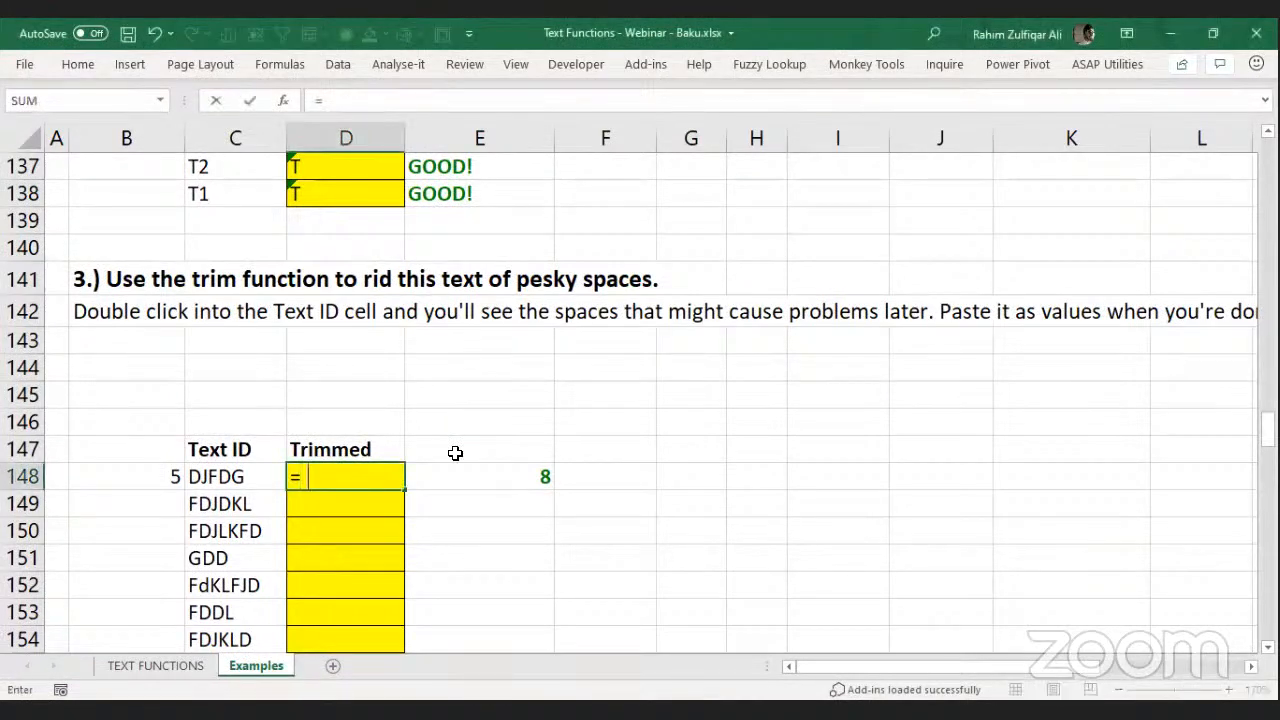
{"action": "type", "text": "TRIM(C148)"}
{"action": "key", "text": "ctrl+Return"}
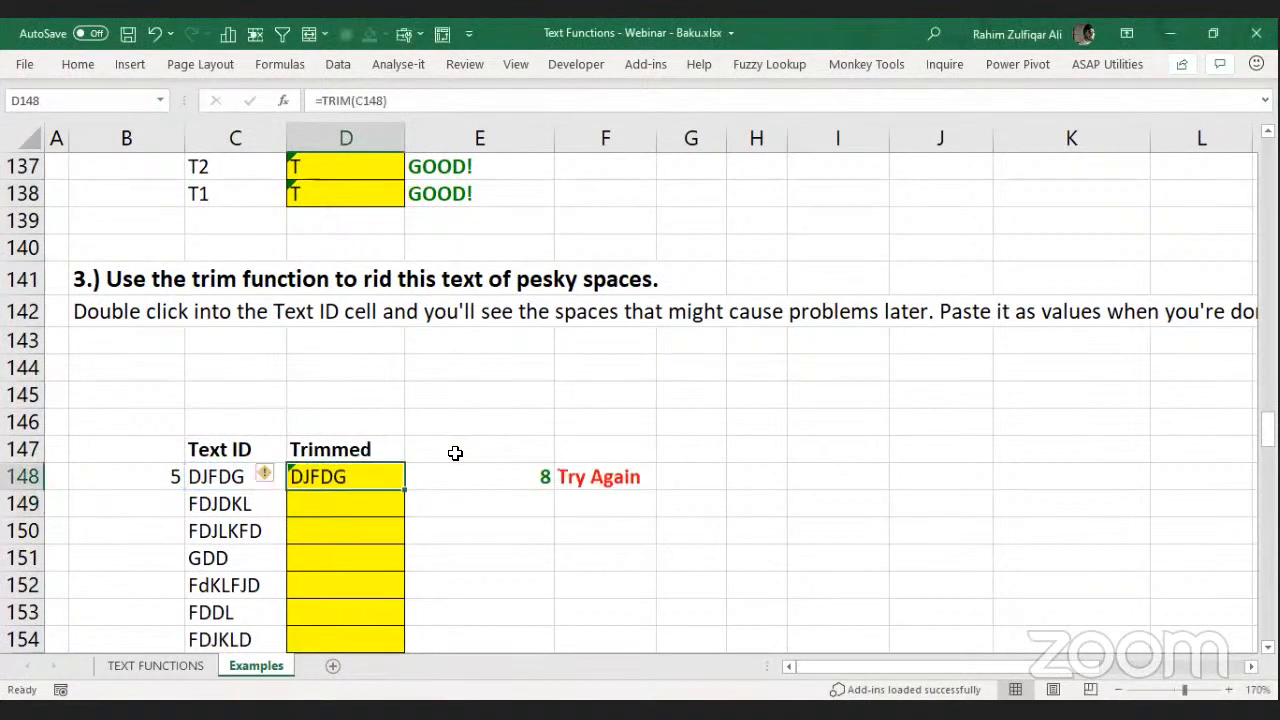
{"action": "key", "text": "shift+Down"}
{"action": "key", "text": "shift+Down"}
{"action": "key", "text": "shift+Down"}
{"action": "key", "text": "shift+Down"}
{"action": "key", "text": "shift+Down"}
{"action": "key", "text": "shift+Down"}
{"action": "key", "text": "ctrl+d"}
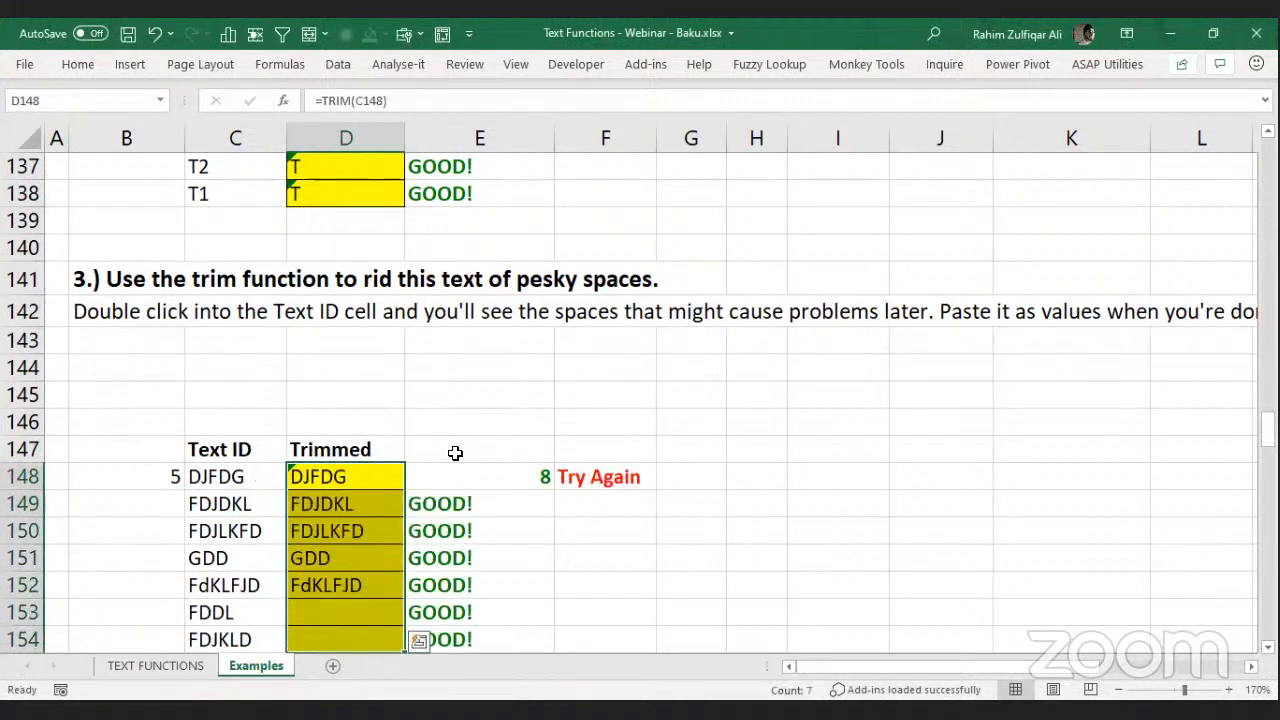
{"action": "key", "text": "Right"}
{"action": "key", "text": "Right"}
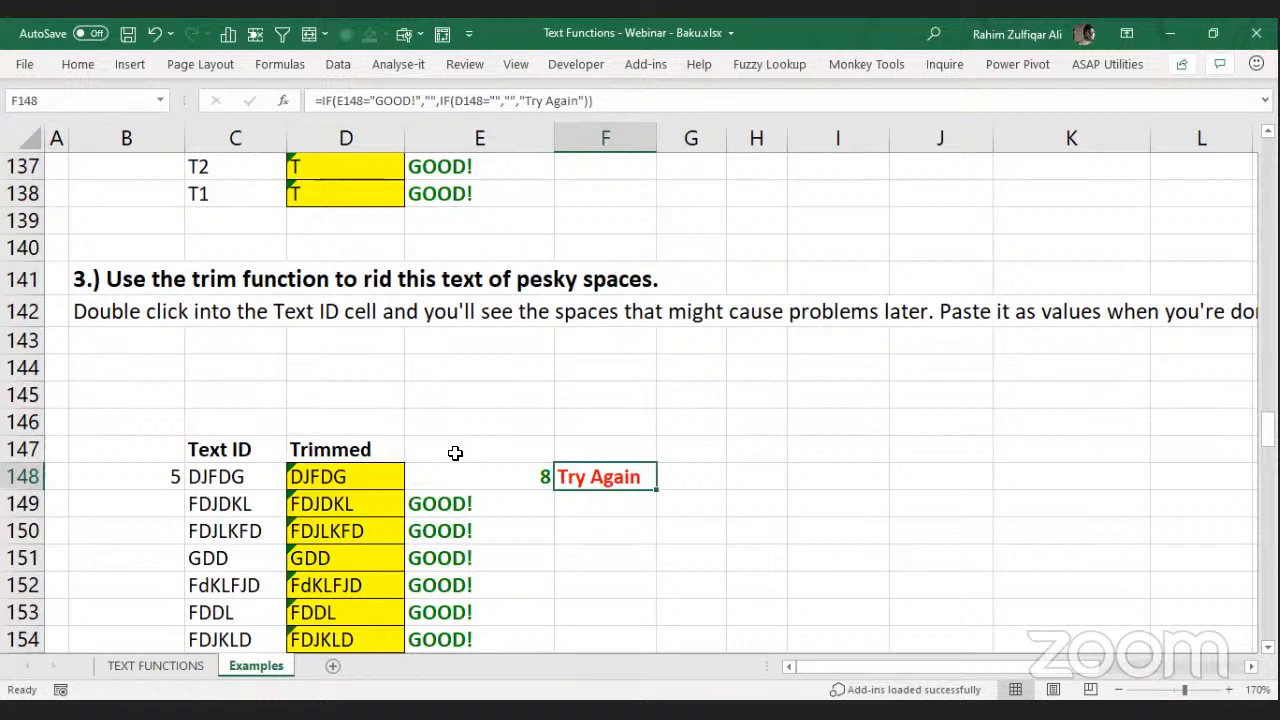
Undo the LEN entry, then re-enter =TRIM(C148) in D148 and fill it through D154.
{"action": "key", "text": "Left"}
{"action": "key", "text": "ctrl+z"}
{"action": "key", "text": "ctrl+z"}
{"action": "key", "text": "ctrl+z"}
{"action": "key", "text": "Left"}
{"action": "type", "text": "=TRIM("}
{"action": "key", "text": "Left"}
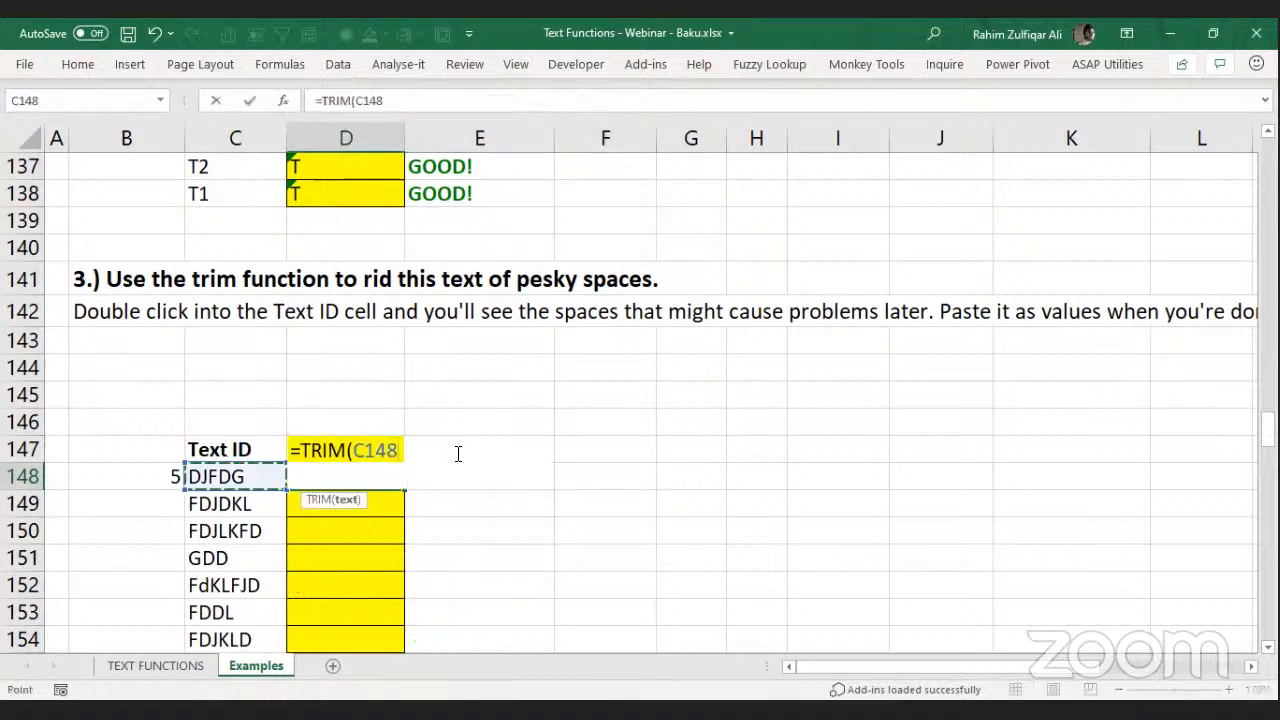
{"action": "key", "text": "Return"}
{"action": "key", "text": "Up"}
{"action": "key", "text": "shift+Down"}
{"action": "key", "text": "shift+Down"}
{"action": "key", "text": "shift+Down"}
{"action": "key", "text": "shift+Down"}
{"action": "key", "text": "shift+Down"}
{"action": "key", "text": "shift+Down"}
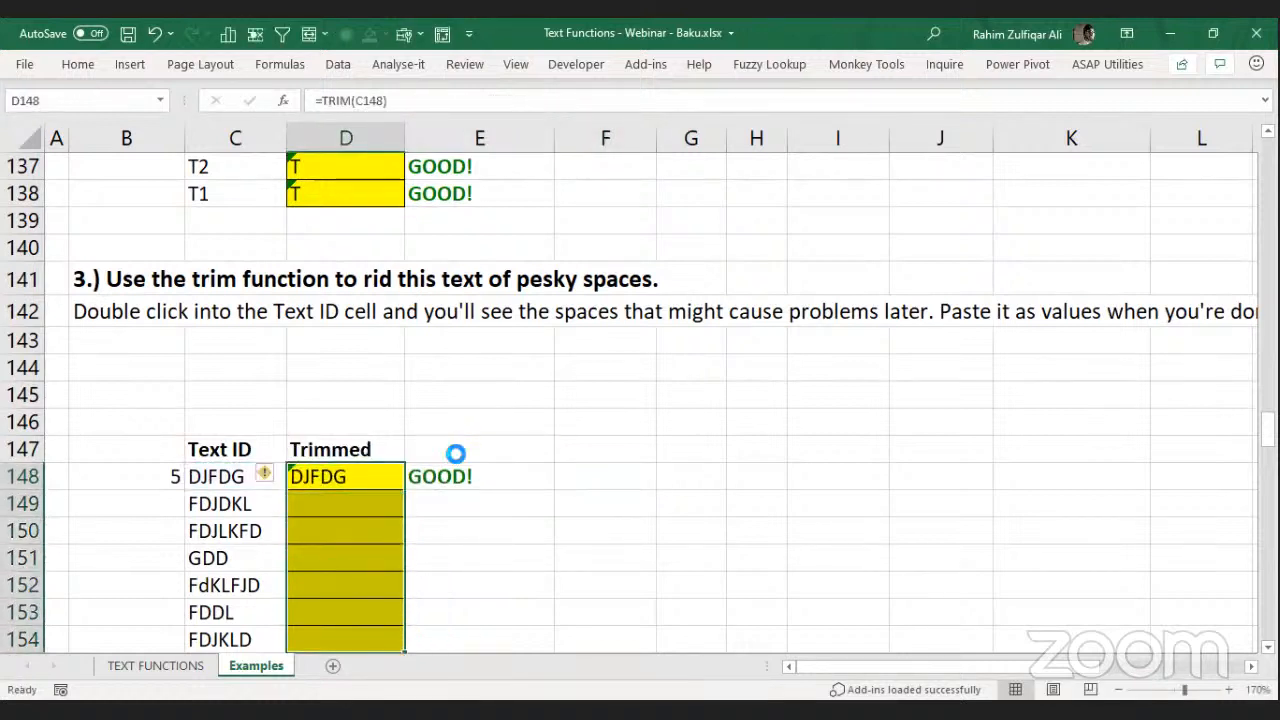
{"action": "key", "text": "ctrl+d"}
{"action": "key", "text": "shift+Up"}
{"action": "key", "text": "shift+Up"}
{"action": "key", "text": "shift+Up"}
{"action": "key", "text": "shift+Up"}
{"action": "key", "text": "shift+Up"}
{"action": "key", "text": "shift+Up"}
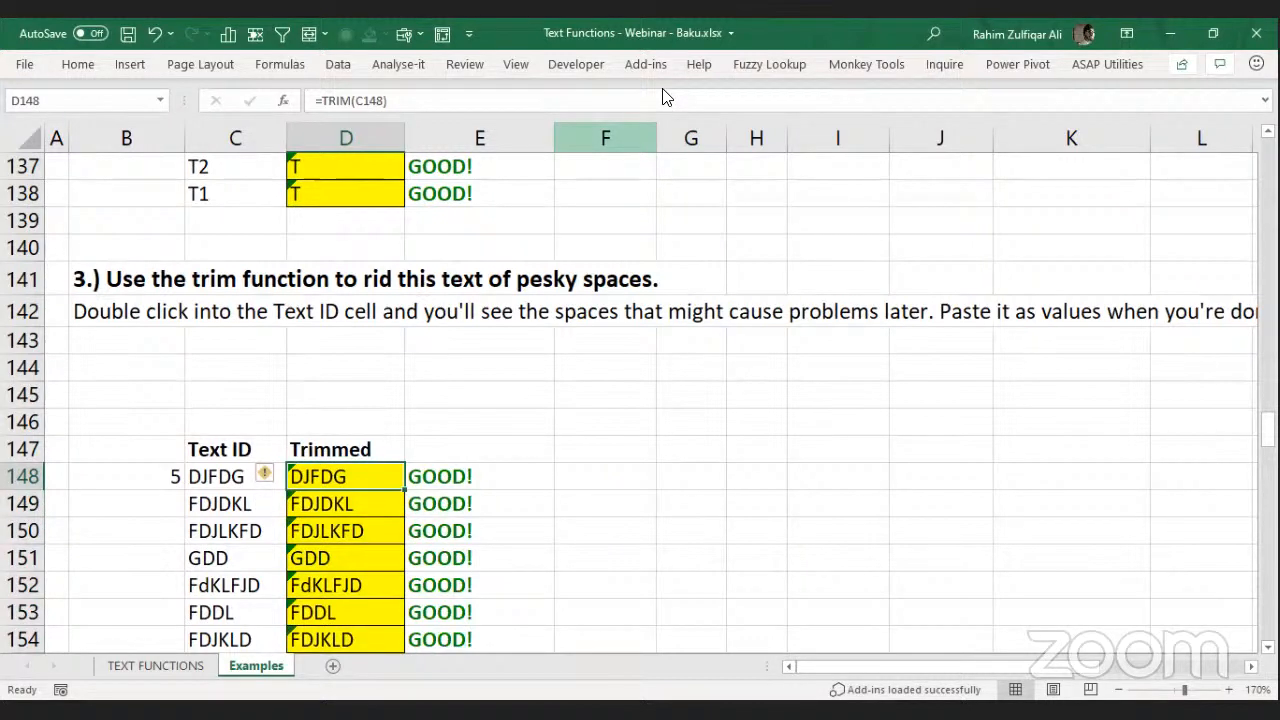
{"action": "left_click", "coordinate": [367, 380]}
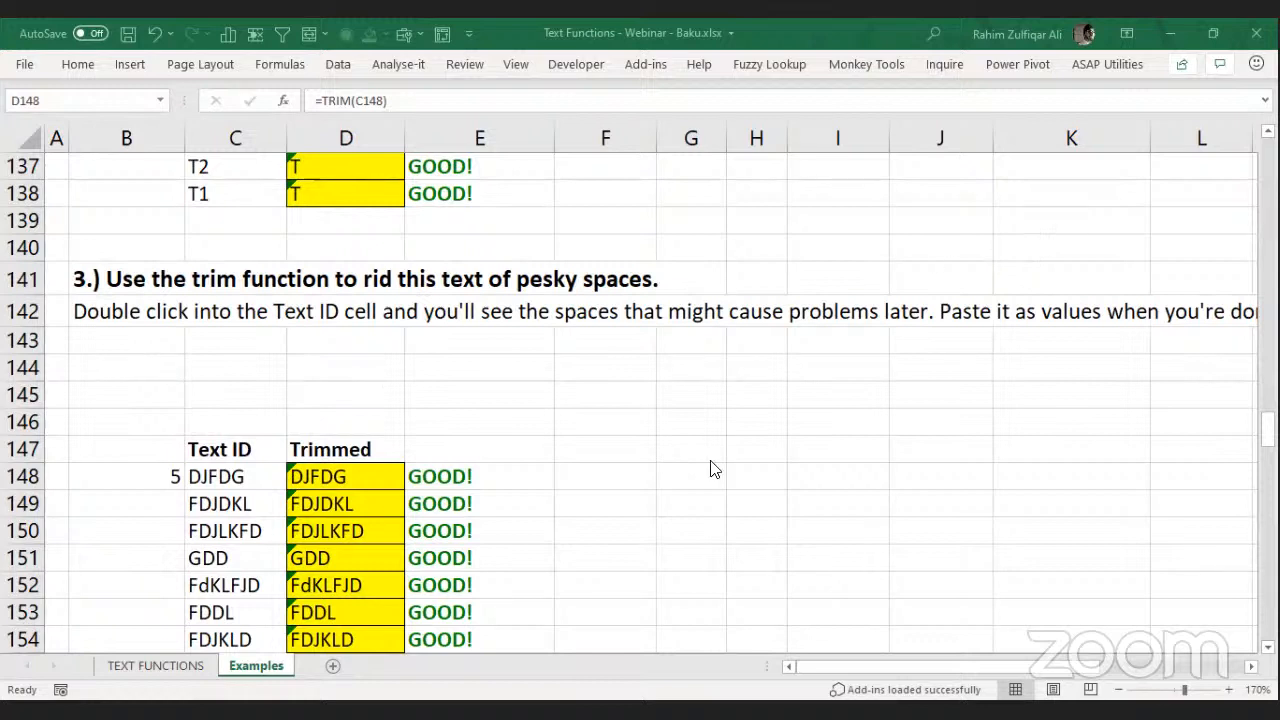
Check the GOOD! result beside the first TRIM formula in D148, then step down past the trimmed rows.
{"action": "key", "text": "Right"}
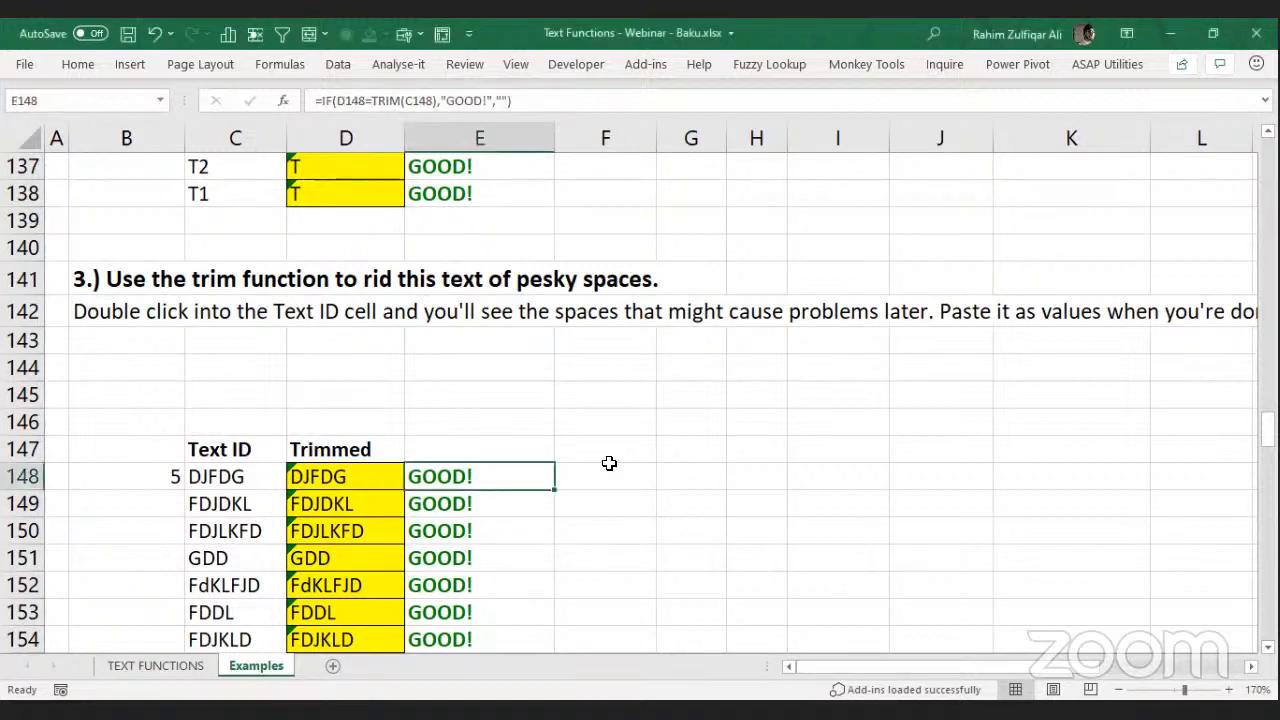
{"action": "key", "text": "Left"}
{"action": "key", "text": "Down"}
{"action": "key", "text": "Down"}
{"action": "key", "text": "Down"}
{"action": "key", "text": "Down"}
{"action": "key", "text": "Down"}
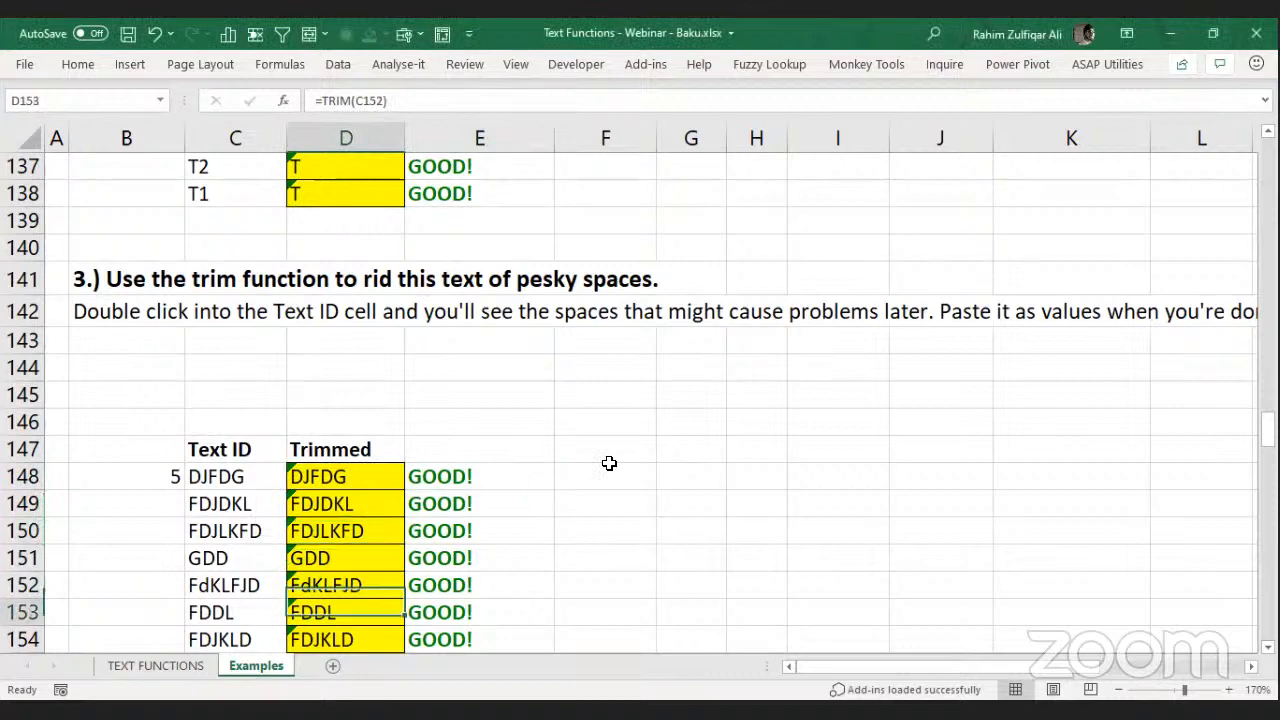
{"action": "key", "text": "Down"}
{"action": "key", "text": "Down"}
{"action": "key", "text": "Down"}
{"action": "key", "text": "Down"}
{"action": "key", "text": "Down"}
{"action": "key", "text": "Down"}
{"action": "key", "text": "Down"}
{"action": "key", "text": "Down"}
{"action": "key", "text": "Down"}
{"action": "key", "text": "Down"}
{"action": "key", "text": "Down"}
{"action": "key", "text": "Down"}
{"action": "key", "text": "Down"}
{"action": "key", "text": "Down"}
{"action": "key", "text": "Down"}
{"action": "key", "text": "Down"}
{"action": "key", "text": "Down"}
{"action": "key", "text": "Down"}
{"action": "key", "text": "Down"}
{"action": "key", "text": "Down"}
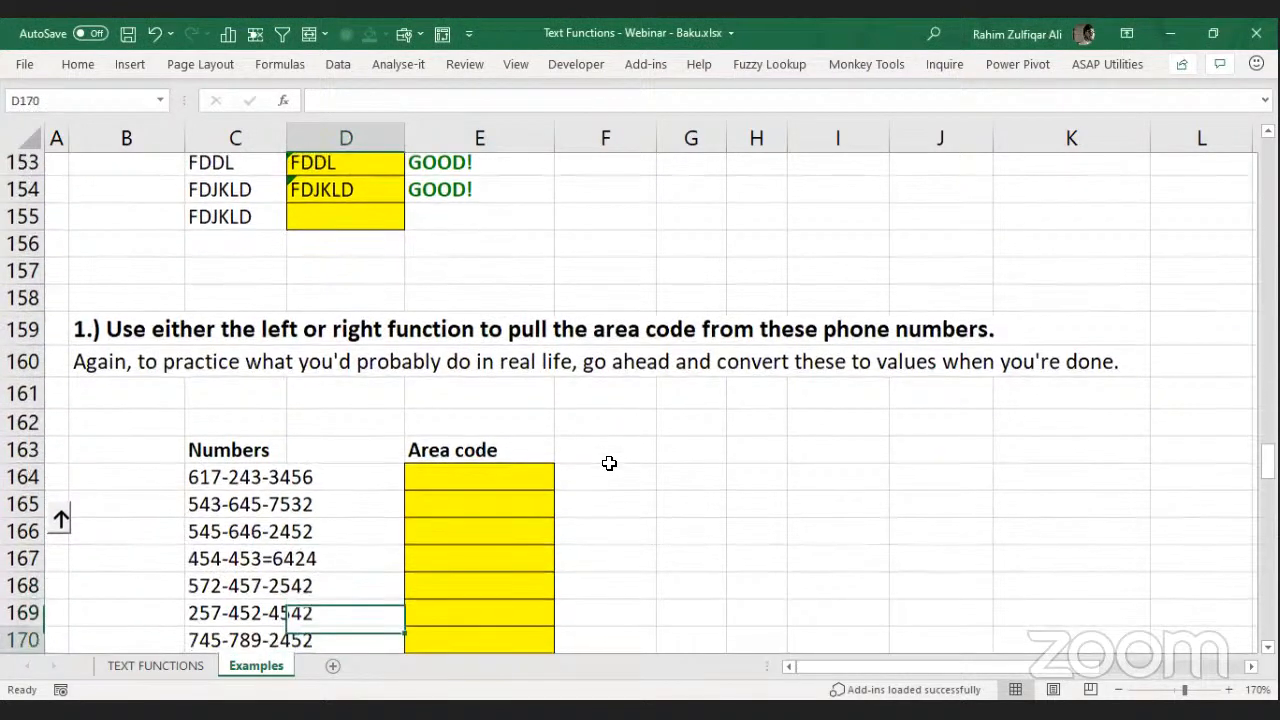
Enter =LEFT(C164,3) in E164, returning area code 617.
{"action": "key", "text": "Right"}
{"action": "key", "text": "Up"}
{"action": "key", "text": "Up"}
{"action": "key", "text": "Up"}
{"action": "key", "text": "Up"}
{"action": "key", "text": "Up"}
{"action": "key", "text": "Up"}
{"action": "key", "text": "Up"}
{"action": "key", "text": "Up"}
{"action": "key", "text": "Up"}
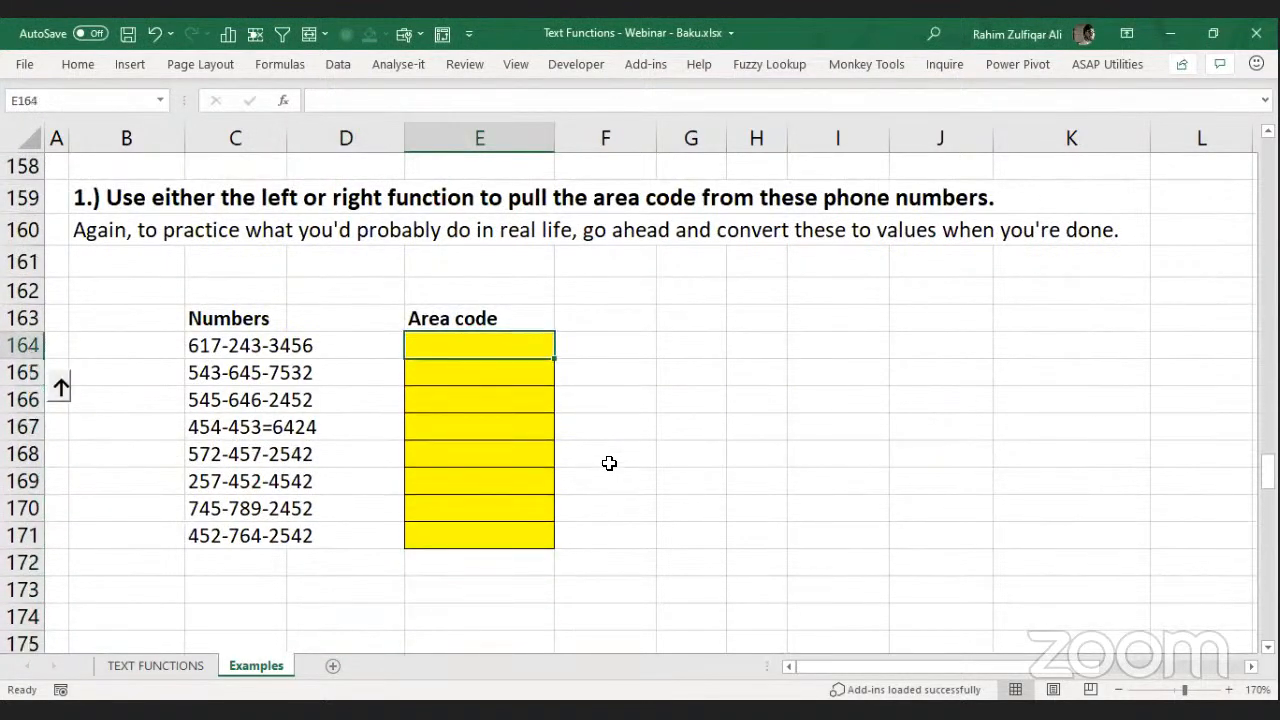
{"action": "type", "text": "=l"}
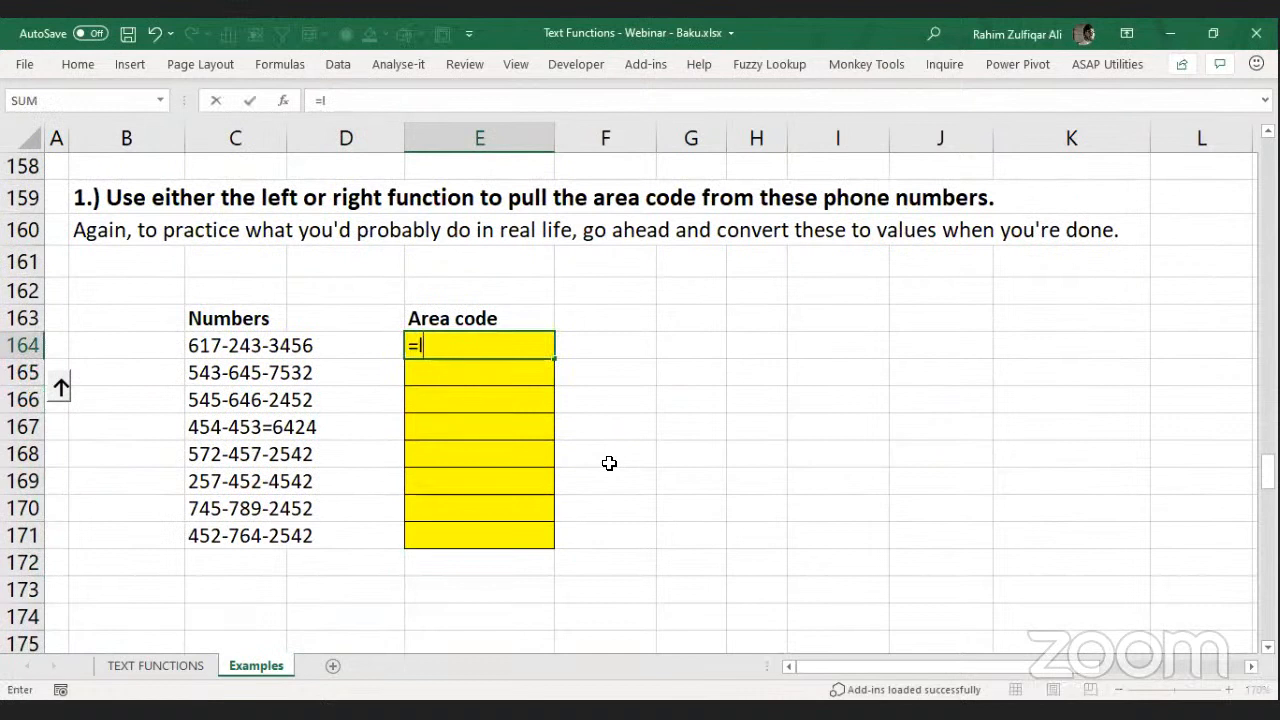
{"action": "type", "text": "eft("}
{"action": "key", "text": "Left"}
{"action": "key", "text": "Left"}
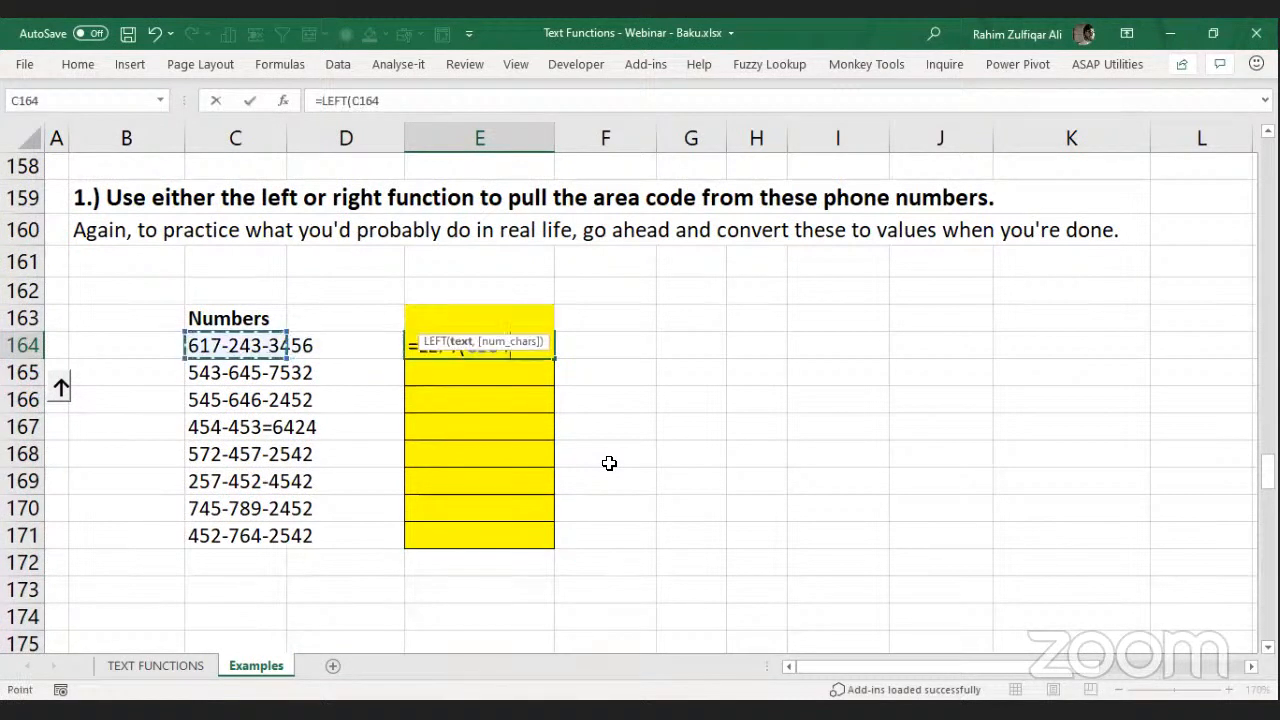
{"action": "type", "text": ",3)"}
{"action": "key", "text": "ctrl+Return"}
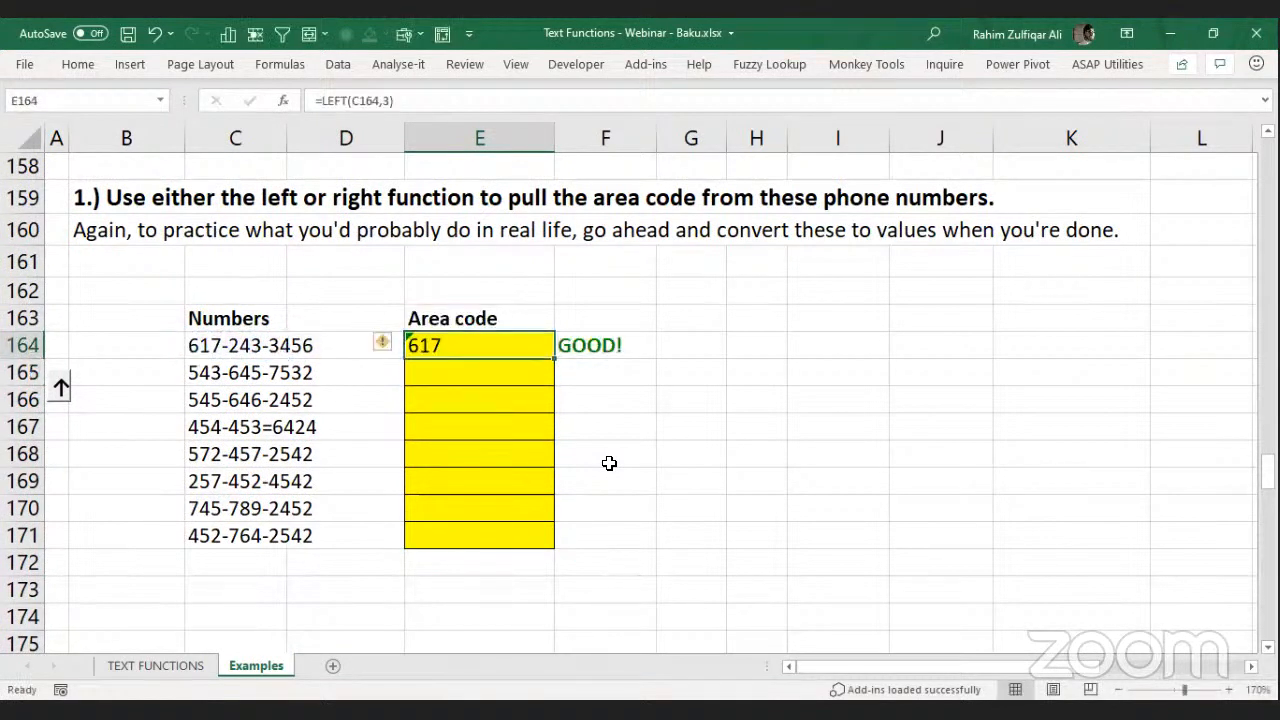
Fill the LEFT formula down through E171 and verify E165's formula.
{"action": "key", "text": "shift+Down"}
{"action": "key", "text": "shift+Down"}
{"action": "key", "text": "shift+Down"}
{"action": "key", "text": "shift+Down"}
{"action": "key", "text": "shift+Down"}
{"action": "key", "text": "shift+Down"}
{"action": "key", "text": "shift+Down"}
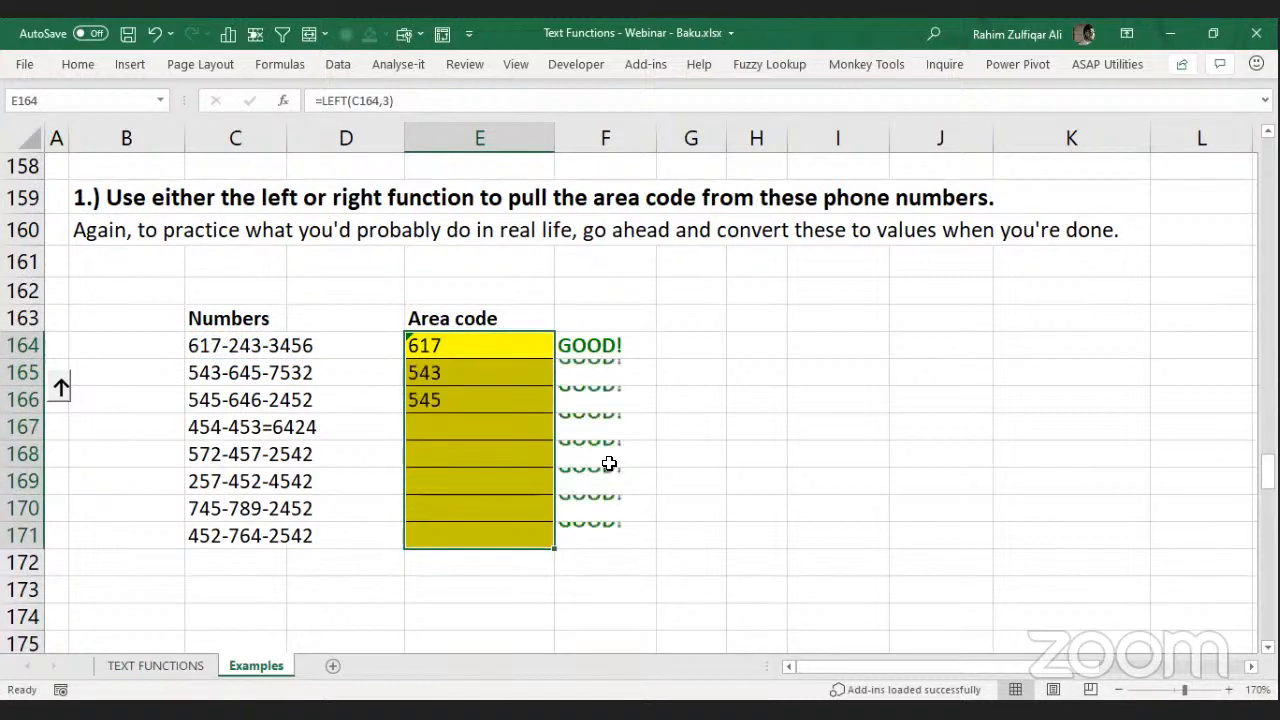
{"action": "key", "text": "ctrl+d"}
{"action": "key", "text": "Down"}
{"action": "key", "text": "F2"}
{"action": "key", "text": "Return"}
{"action": "key", "text": "Down"}
{"action": "key", "text": "Down"}
{"action": "key", "text": "Down"}
{"action": "key", "text": "Down"}
{"action": "key", "text": "Down"}
{"action": "key", "text": "Down"}
{"action": "key", "text": "Down"}
{"action": "key", "text": "Down"}
{"action": "key", "text": "Down"}
{"action": "key", "text": "Down"}
{"action": "key", "text": "Down"}
{"action": "key", "text": "Down"}
{"action": "key", "text": "Down"}
{"action": "key", "text": "Down"}
{"action": "key", "text": "Down"}
{"action": "key", "text": "Down"}
{"action": "key", "text": "Down"}
{"action": "key", "text": "Down"}
{"action": "key", "text": "Down"}
{"action": "key", "text": "Down"}
{"action": "key", "text": "Down"}
{"action": "key", "text": "Down"}
{"action": "key", "text": "Down"}
{"action": "key", "text": "Down"}
{"action": "key", "text": "Down"}
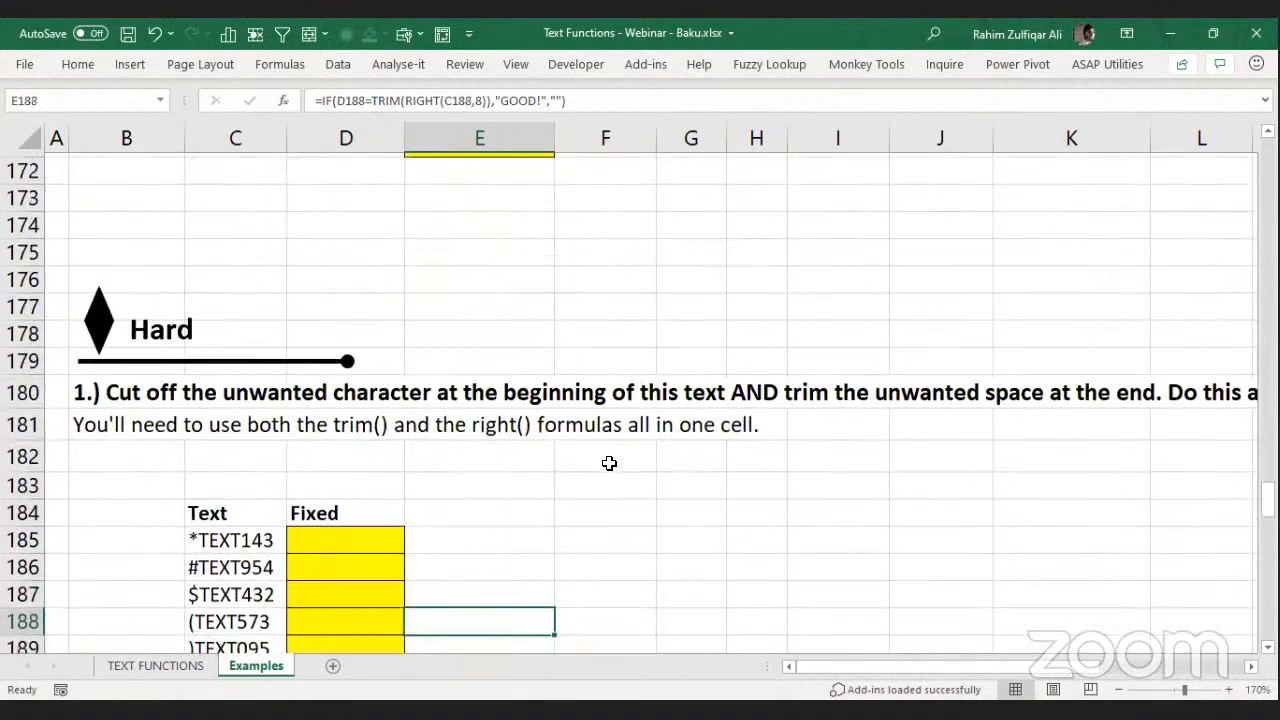
Review the Hard exercise source texts in C185:C190, starting with *TEXT143.
{"action": "key", "text": "Left"}
{"action": "key", "text": "Left"}
{"action": "key", "text": "Up"}
{"action": "key", "text": "Up"}
{"action": "key", "text": "Up"}
{"action": "key", "text": "Up"}
{"action": "key", "text": "Up"}
{"action": "key", "text": "Up"}
{"action": "key", "text": "Right"}
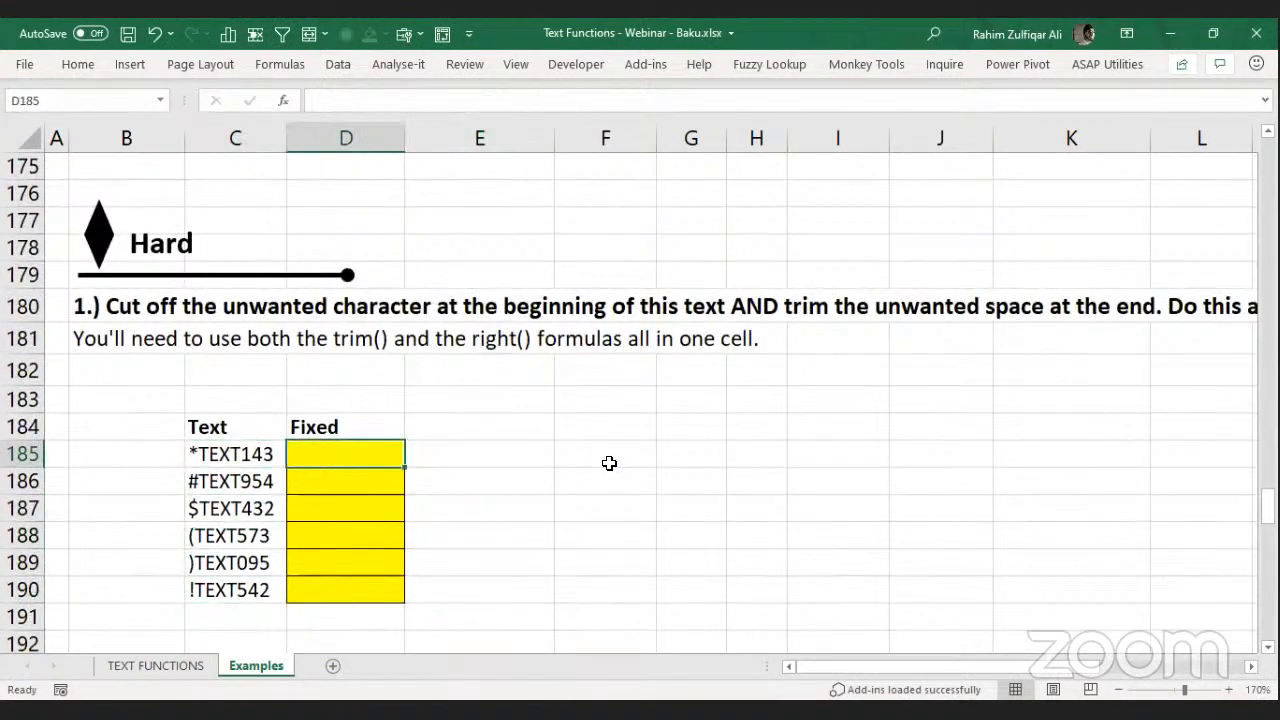
{"action": "key", "text": "Left"}
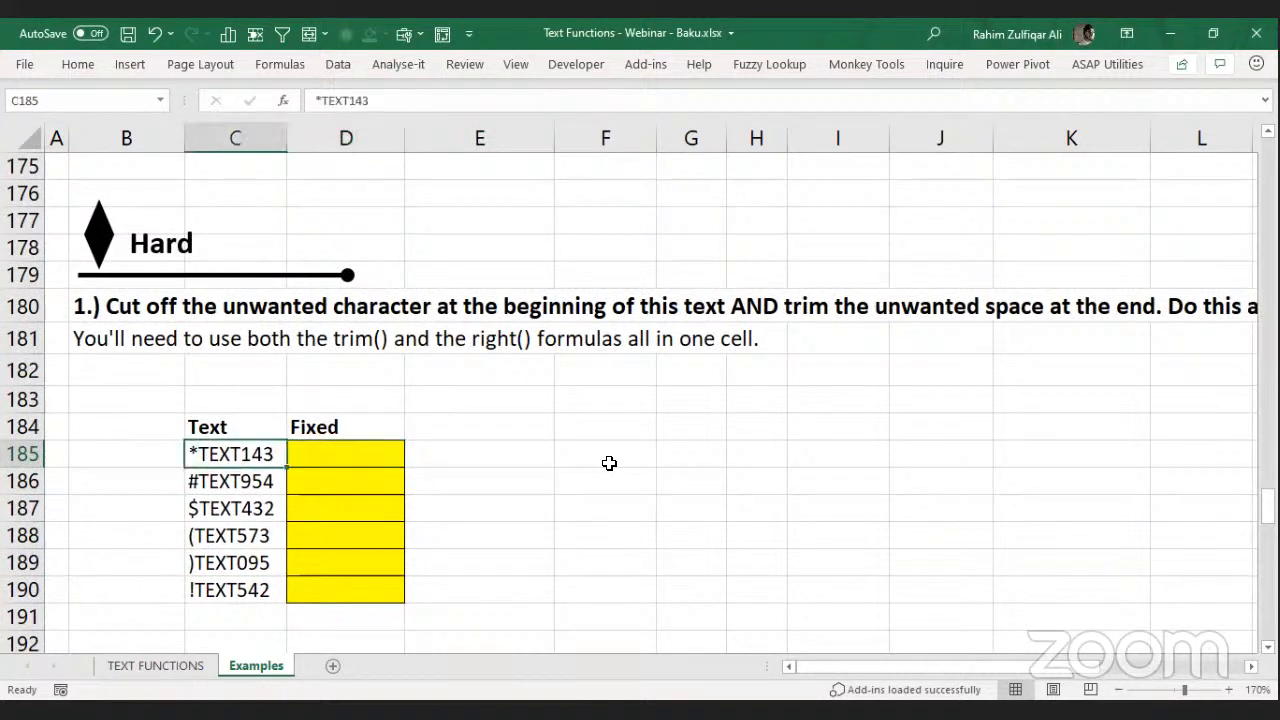
{"action": "key", "text": "Down"}
{"action": "key", "text": "Down"}
{"action": "key", "text": "Down"}
{"action": "key", "text": "Down"}
{"action": "key", "text": "Down"}
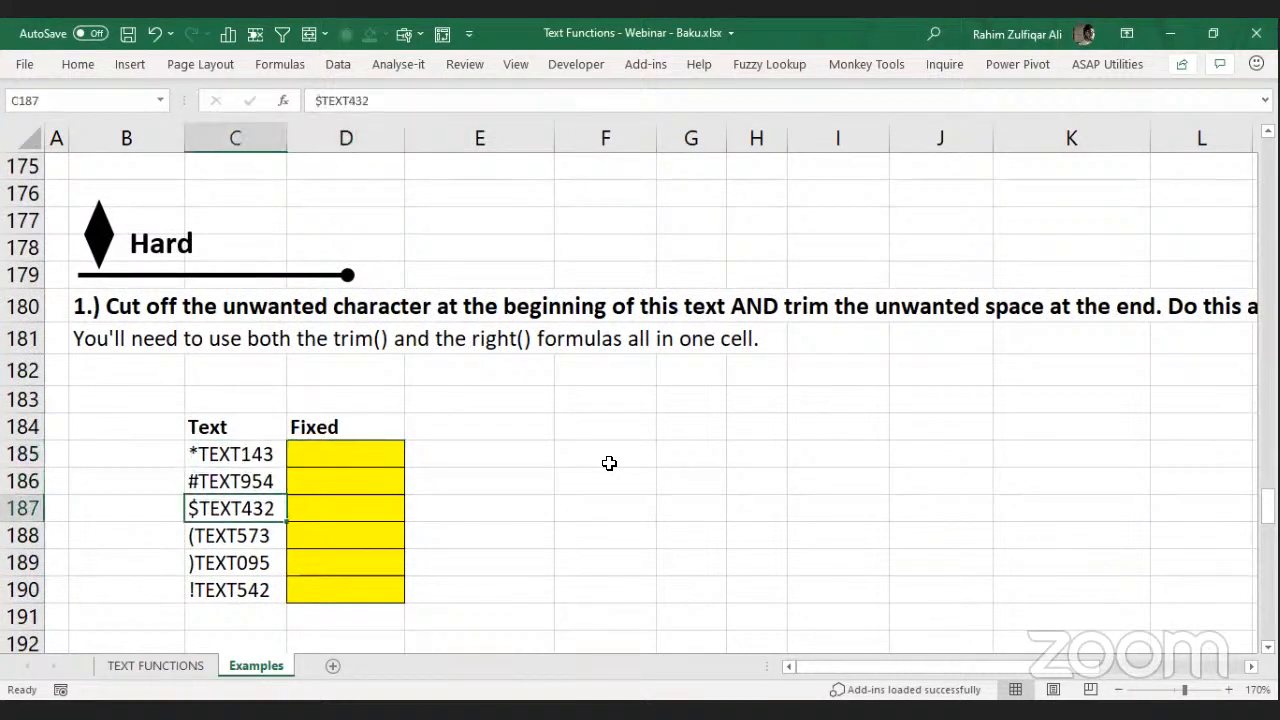
{"action": "key", "text": "Up"}
{"action": "key", "text": "Up"}
{"action": "key", "text": "Up"}
{"action": "key", "text": "Up"}
{"action": "key", "text": "Up"}
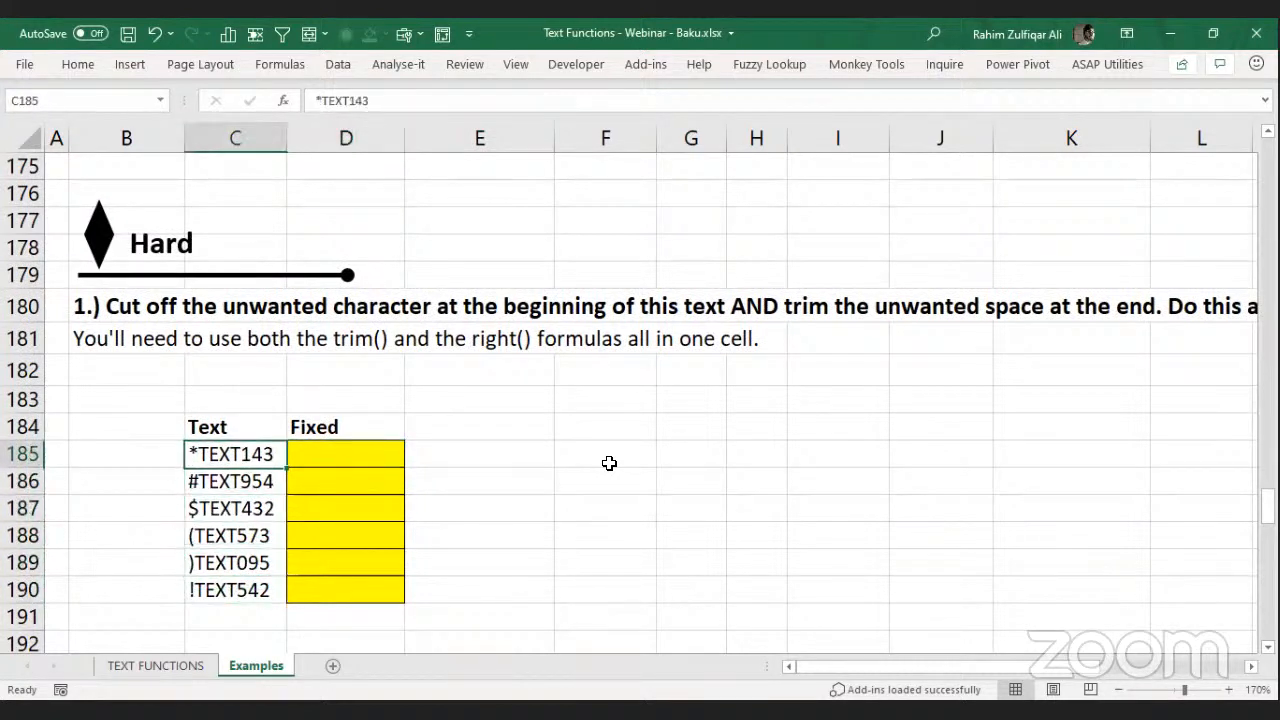
{"action": "key", "text": "Right"}
Enter =MID(C185,2,99) in D185 and fill it down to D190.
{"action": "key", "text": "F2"}
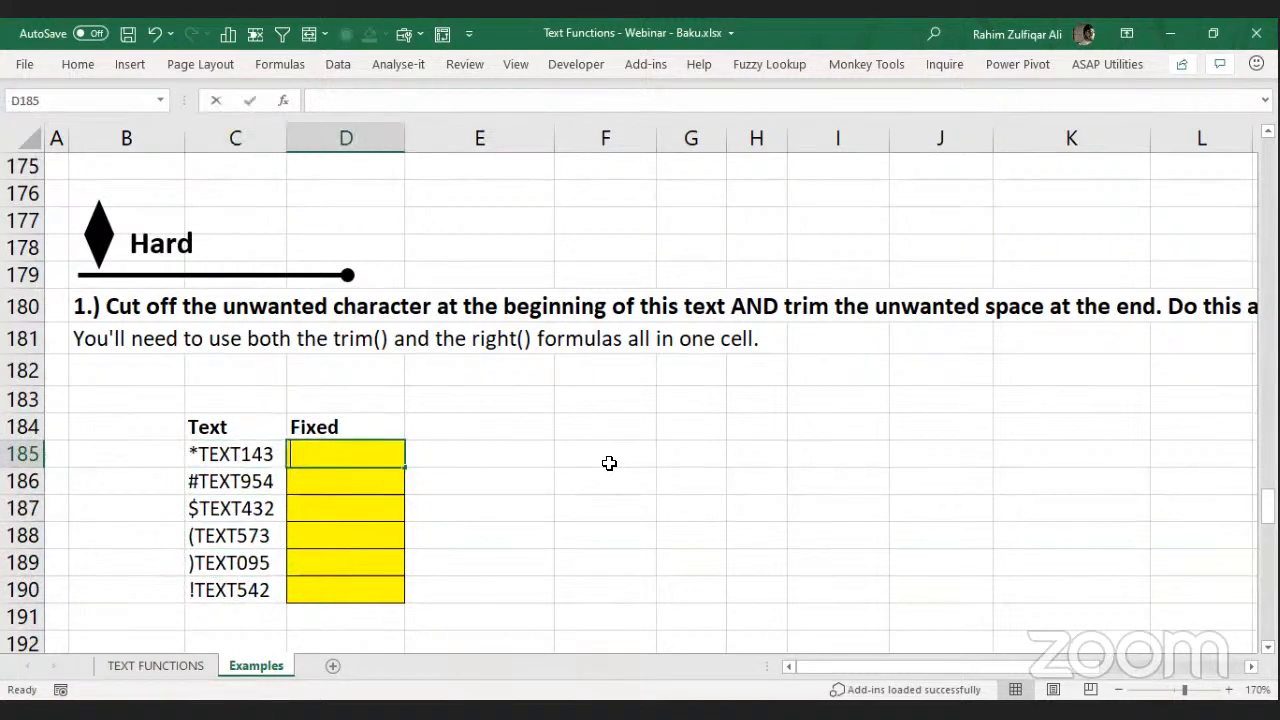
{"action": "type", "text": "="}
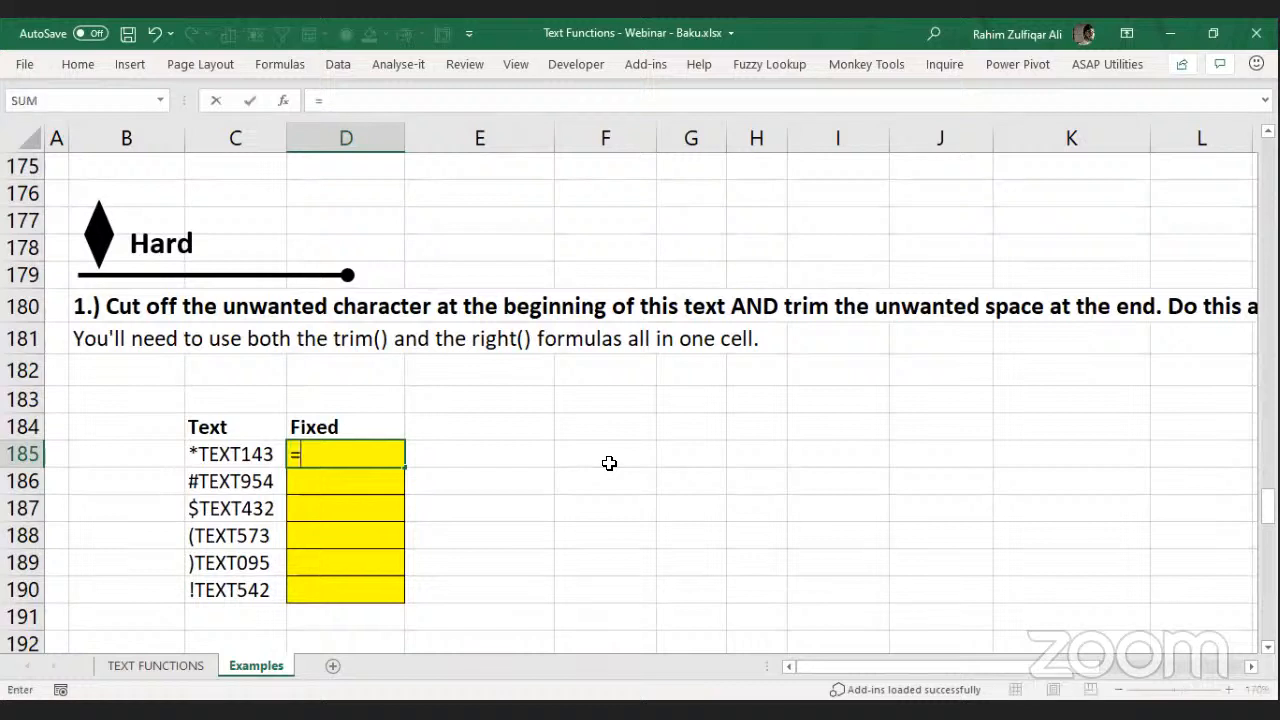
{"action": "type", "text": "MID(C185,2,99"}
{"action": "key", "text": "Return"}
{"action": "key", "text": "Up"}
{"action": "key", "text": "shift+Down"}
{"action": "key", "text": "shift+Down"}
{"action": "key", "text": "shift+Down"}
{"action": "key", "text": "shift+Down"}
{"action": "key", "text": "shift+Down"}
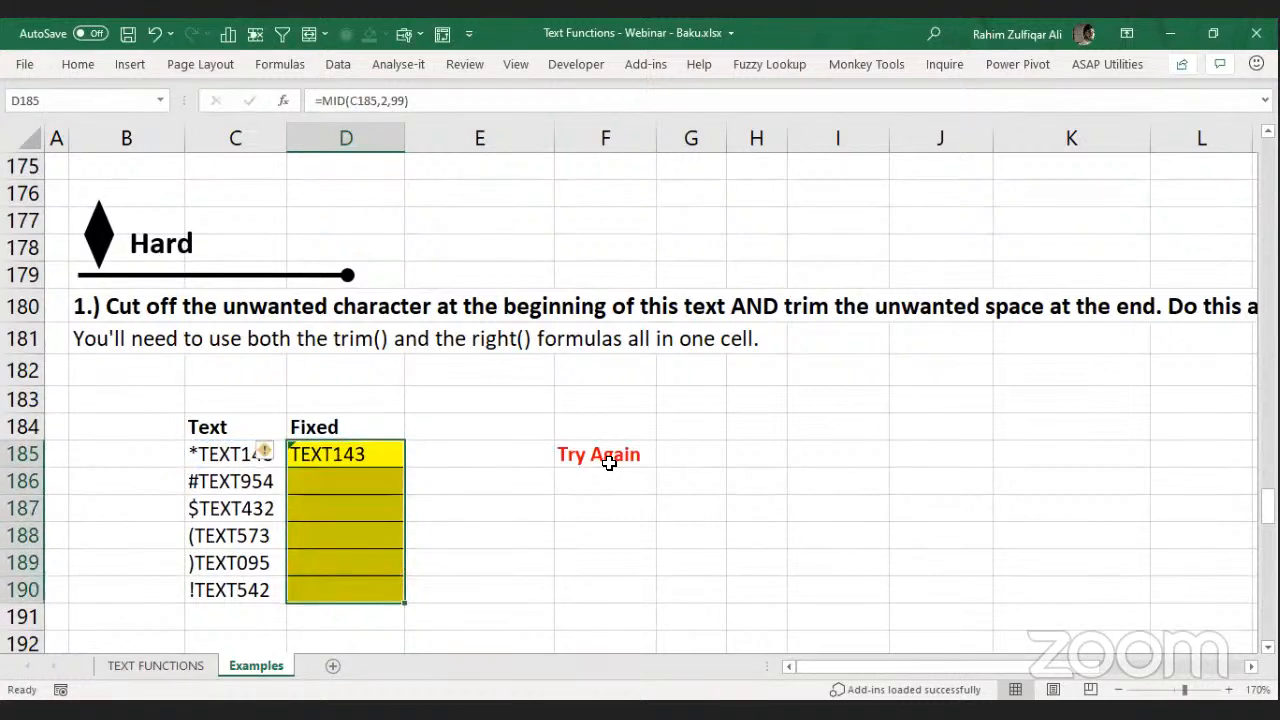
{"action": "key", "text": "ctrl+d"}
Inspect the Try Again checks that the MID results still produce.
{"action": "key", "text": "Right"}
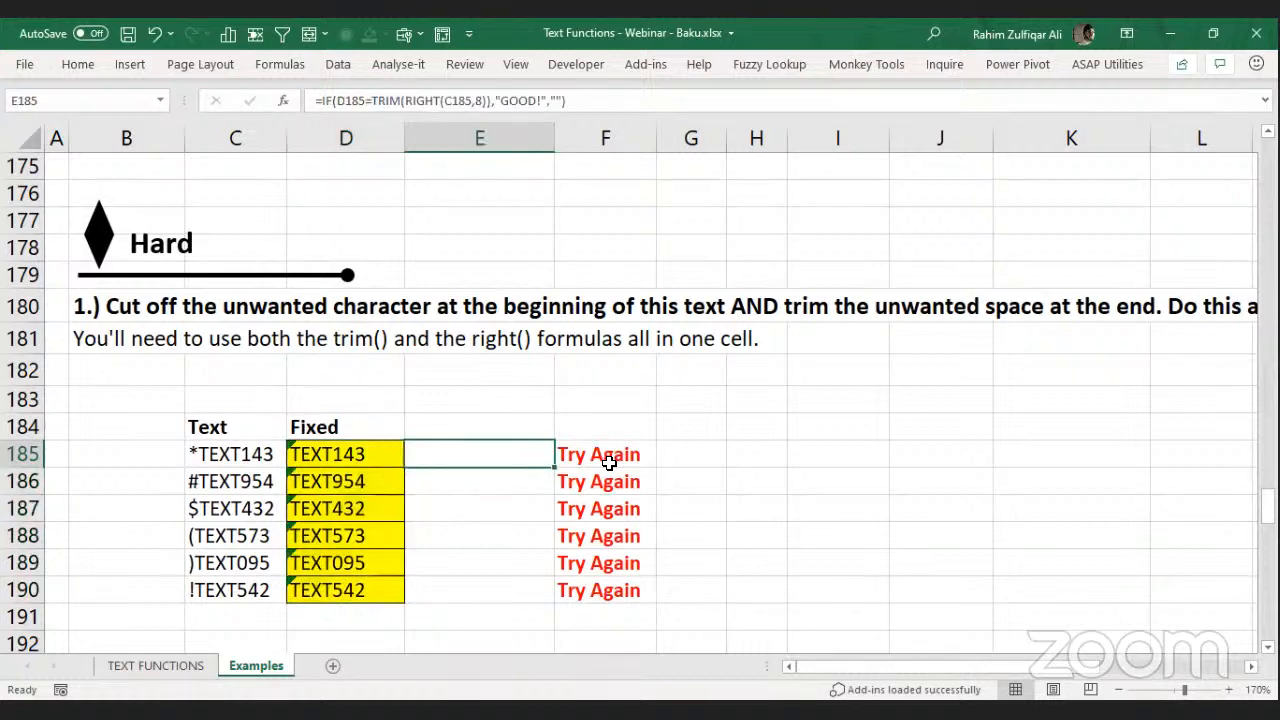
{"action": "key", "text": "Right"}
{"action": "key", "text": "Down"}
{"action": "key", "text": "Down"}
{"action": "key", "text": "Down"}
{"action": "key", "text": "Down"}
{"action": "key", "text": "Down"}
{"action": "key", "text": "Up"}
{"action": "key", "text": "Up"}
{"action": "key", "text": "Up"}
{"action": "key", "text": "Up"}
{"action": "key", "text": "Up"}
{"action": "key", "text": "Left"}
{"action": "key", "text": "Left"}
{"action": "key", "text": "Left"}
{"action": "key", "text": "Right"}
{"action": "key", "text": "Left"}
{"action": "key", "text": "Left"}
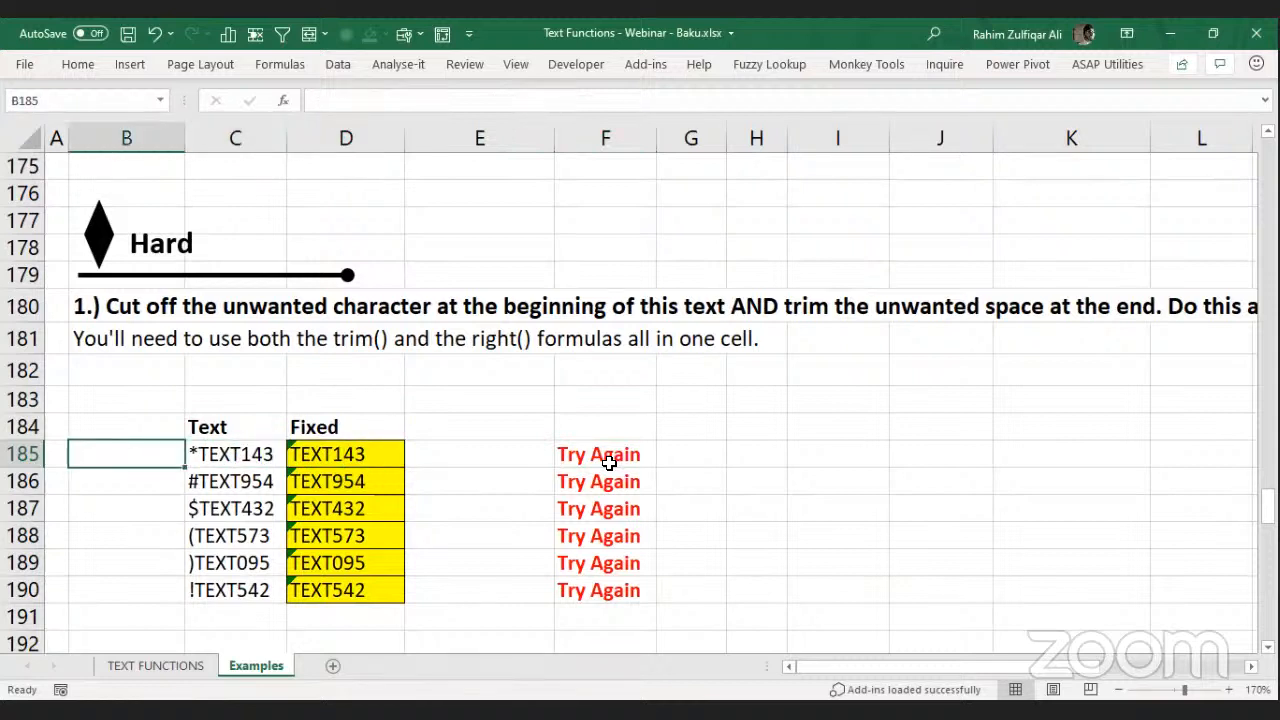
Enter =LEN(C185) in B185, showing 9 characters for *TEXT143.
{"action": "type", "text": "=l"}
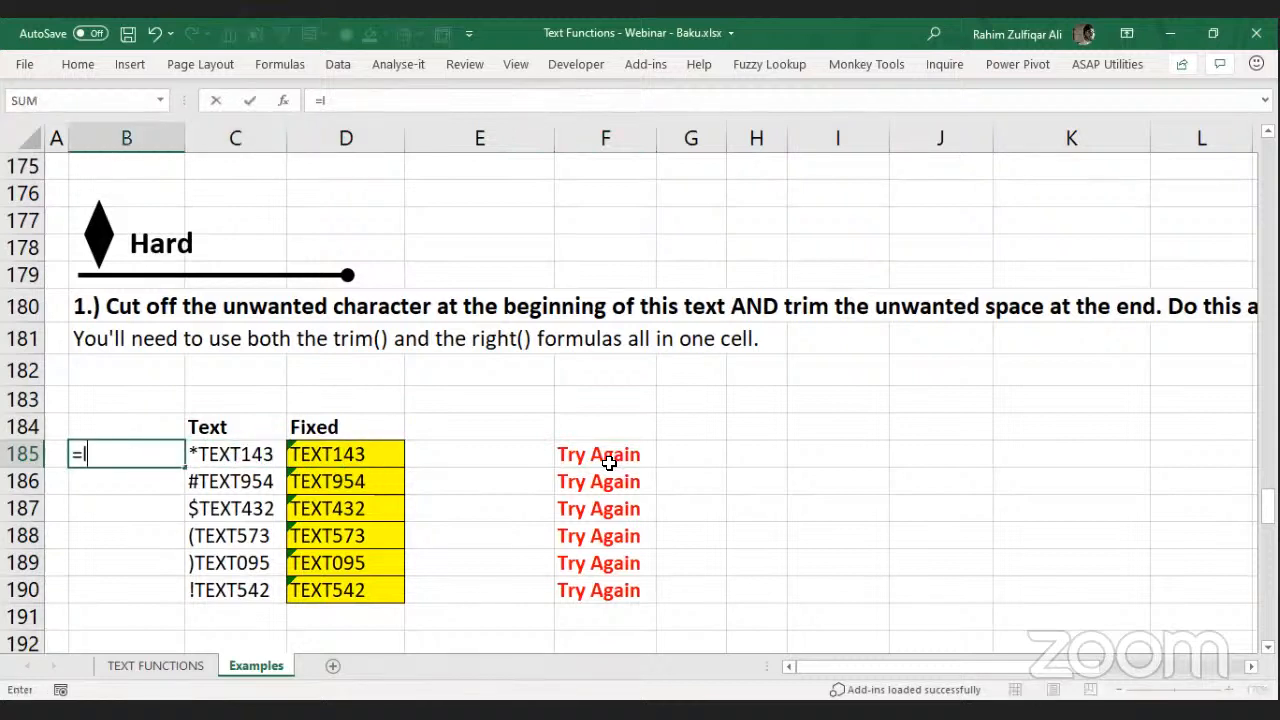
{"action": "type", "text": "en"}
{"action": "key", "text": "Tab"}
{"action": "key", "text": "Right"}
{"action": "key", "text": "Return"}
{"action": "key", "text": "Up"}
{"action": "key", "text": "Right"}
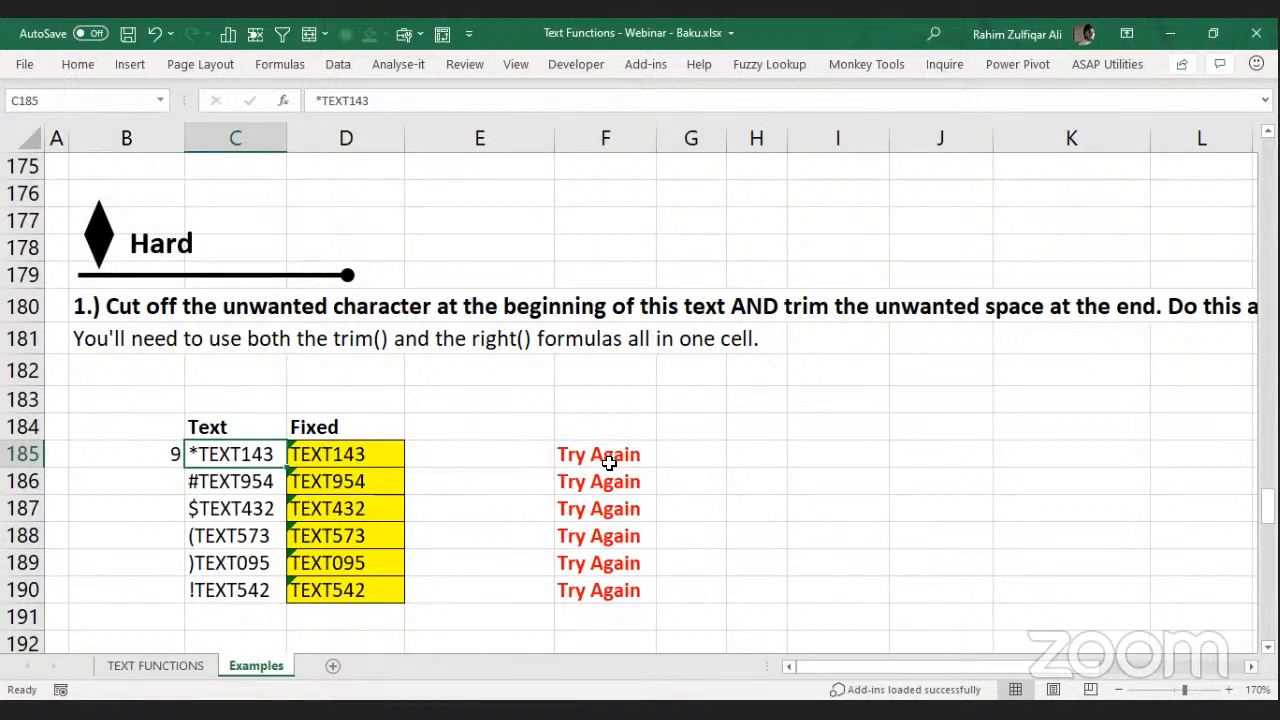
{"action": "key", "text": "Left"}
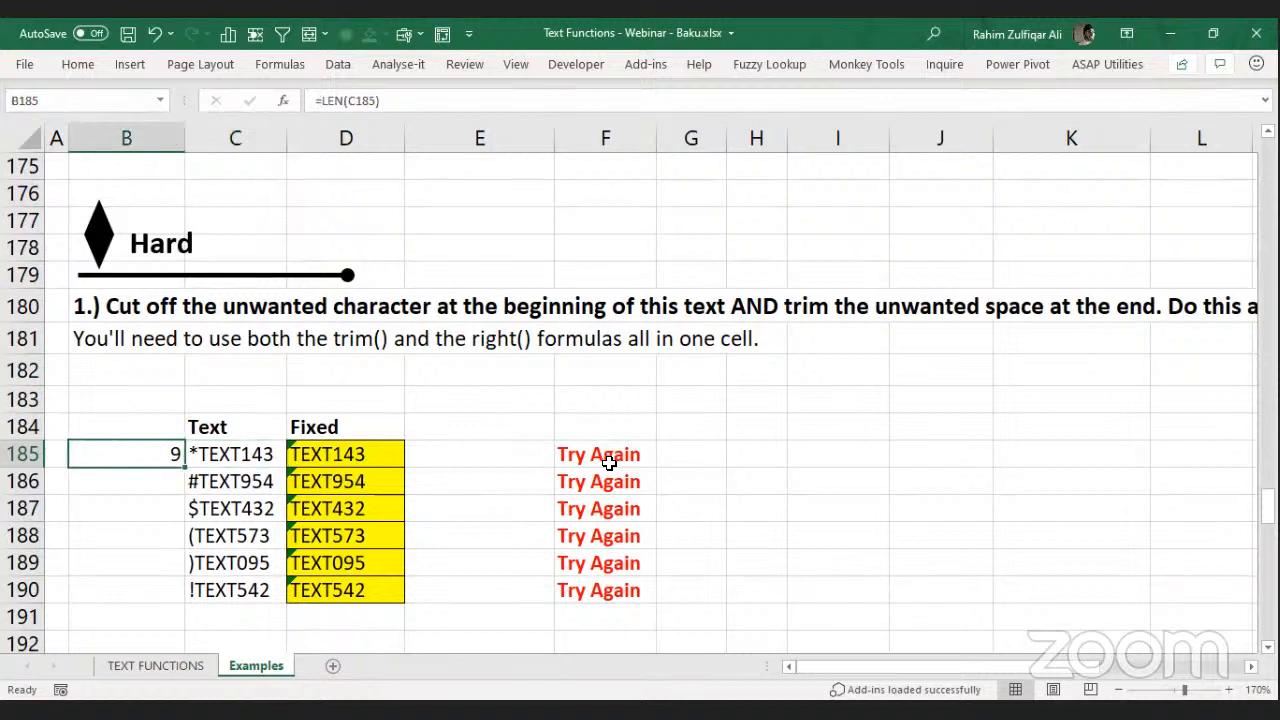
Wrap D185 in TRIM as =TRIM(MID(C185,2,99)) and fill it down to D190.
{"action": "key", "text": "Right"}
{"action": "key", "text": "Right"}
{"action": "key", "text": "Right"}
{"action": "key", "text": "Right"}
{"action": "key", "text": "Down"}
{"action": "key", "text": "Down"}
{"action": "key", "text": "Down"}
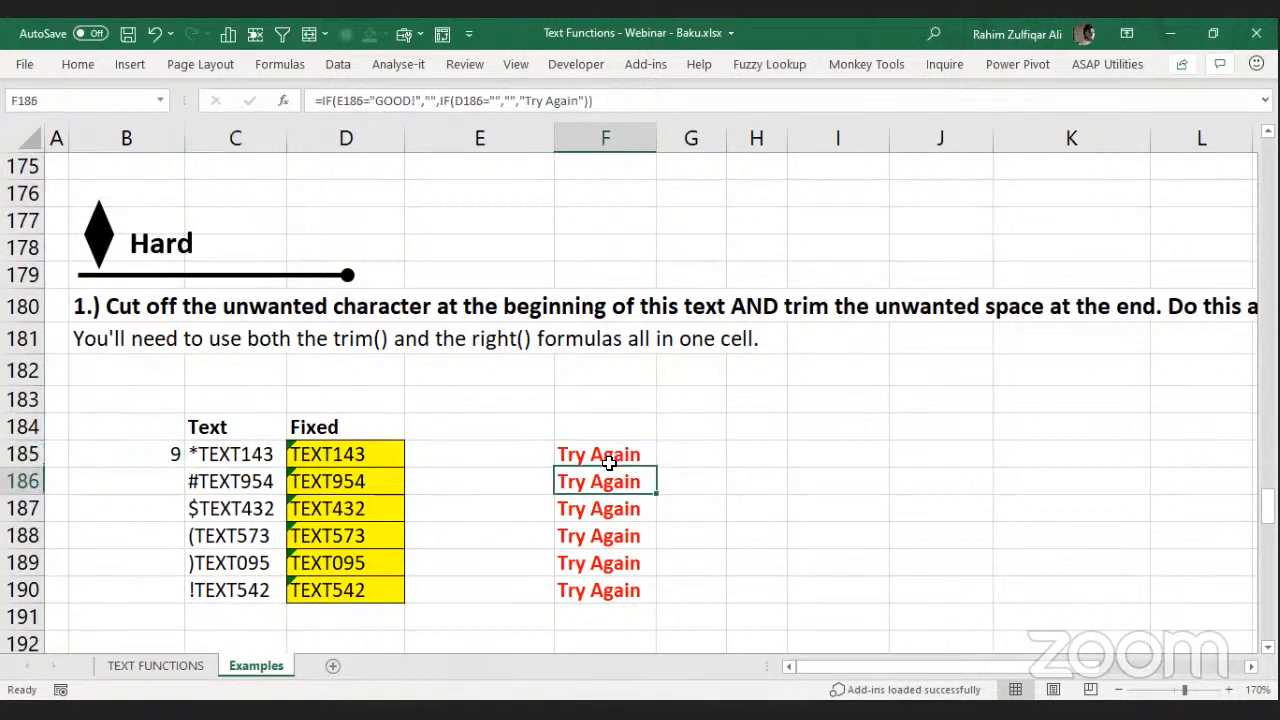
{"action": "key", "text": "Down"}
{"action": "key", "text": "Left"}
{"action": "key", "text": "Left"}
{"action": "key", "text": "Up"}
{"action": "key", "text": "Up"}
{"action": "key", "text": "Up"}
{"action": "key", "text": "Up"}
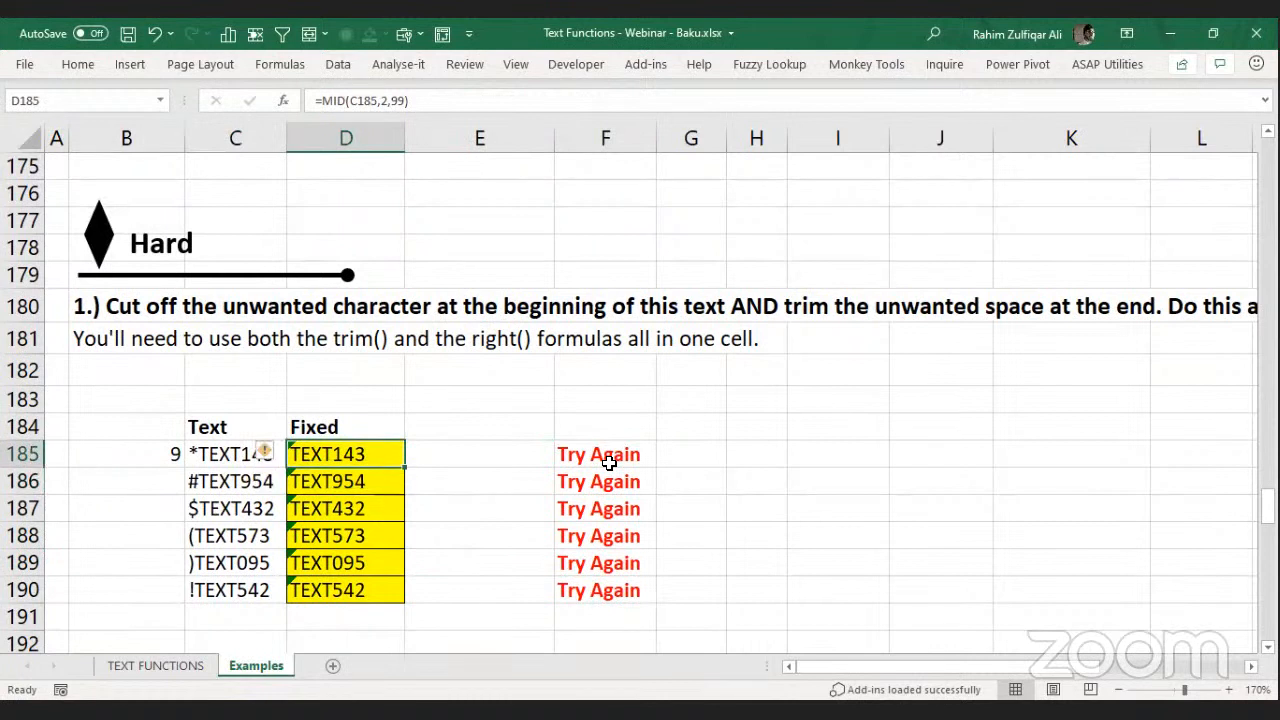
{"action": "key", "text": "F2"}
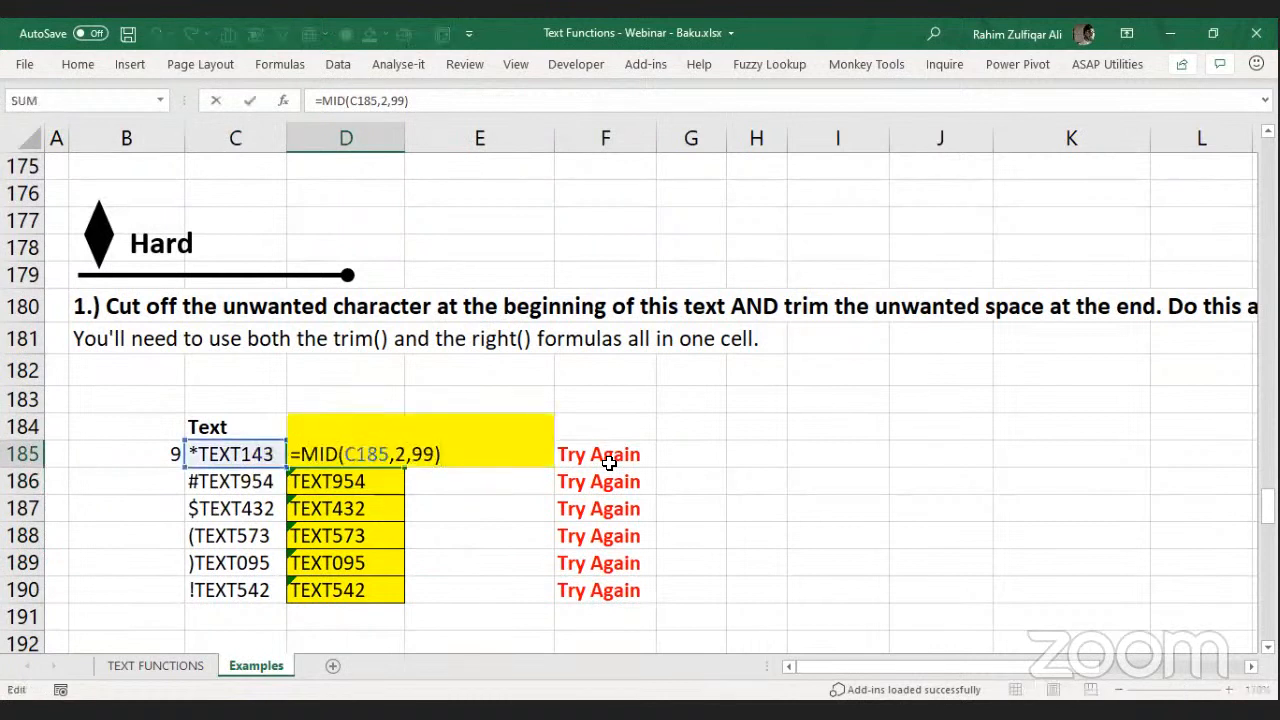
{"action": "type", "text": "t"}
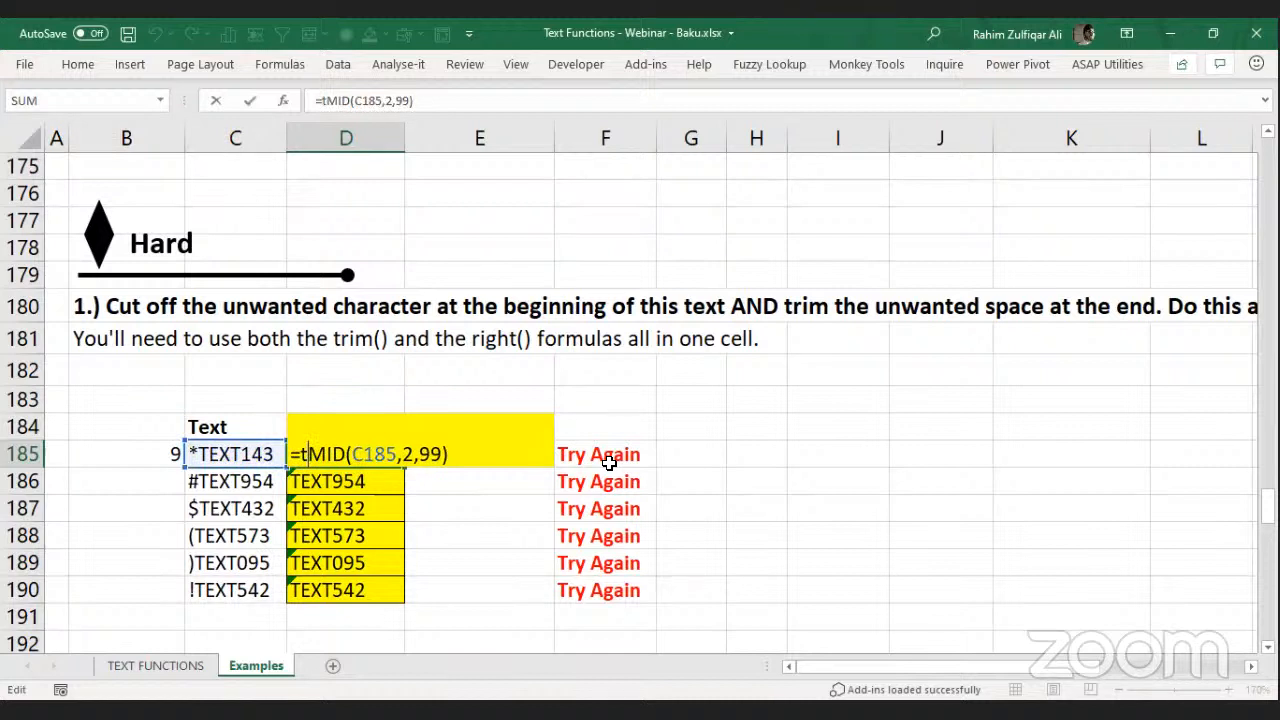
{"action": "type", "text": "rim("}
{"action": "key", "text": "Return"}
{"action": "key", "text": "Up"}
{"action": "key", "text": "ctrl+shift+Down"}
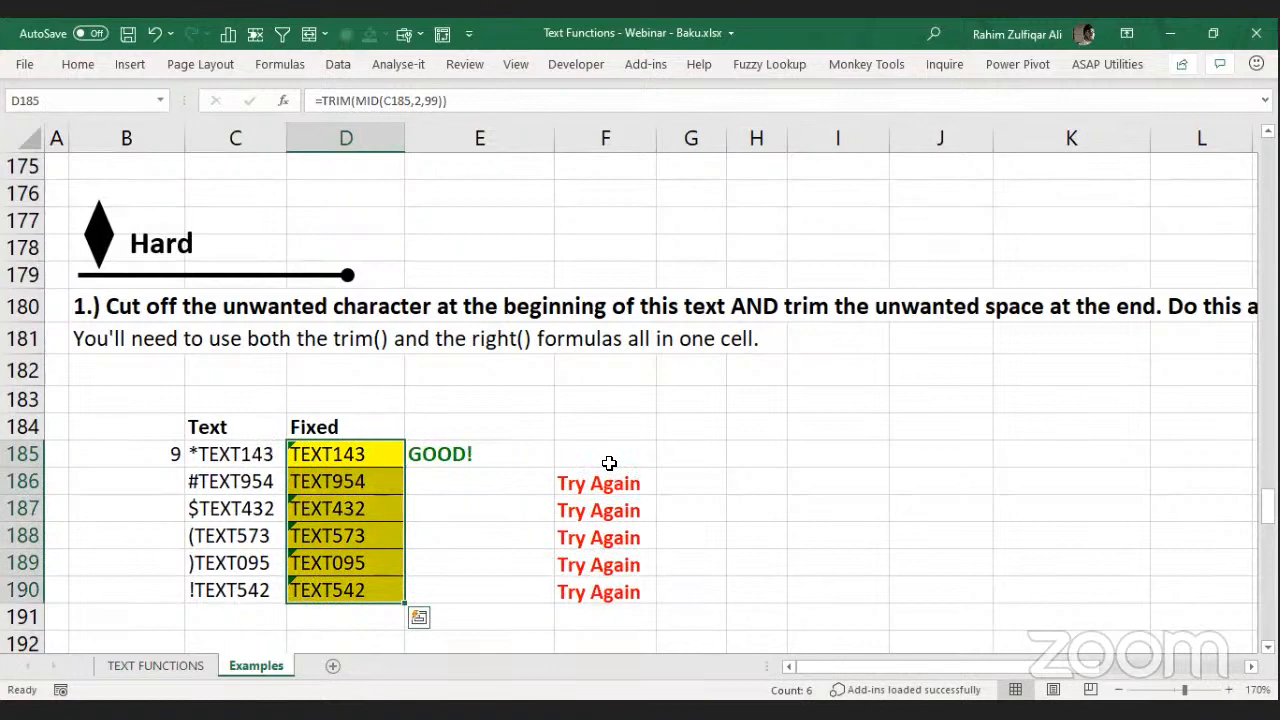
{"action": "key", "text": "ctrl+d"}
{"action": "key", "text": "ctrl+Down"}
{"action": "key", "text": "ctrl+Up"}
{"action": "key", "text": "ctrl+Up"}
{"action": "key", "text": "ctrl+Up"}
{"action": "key", "text": "ctrl+Up"}
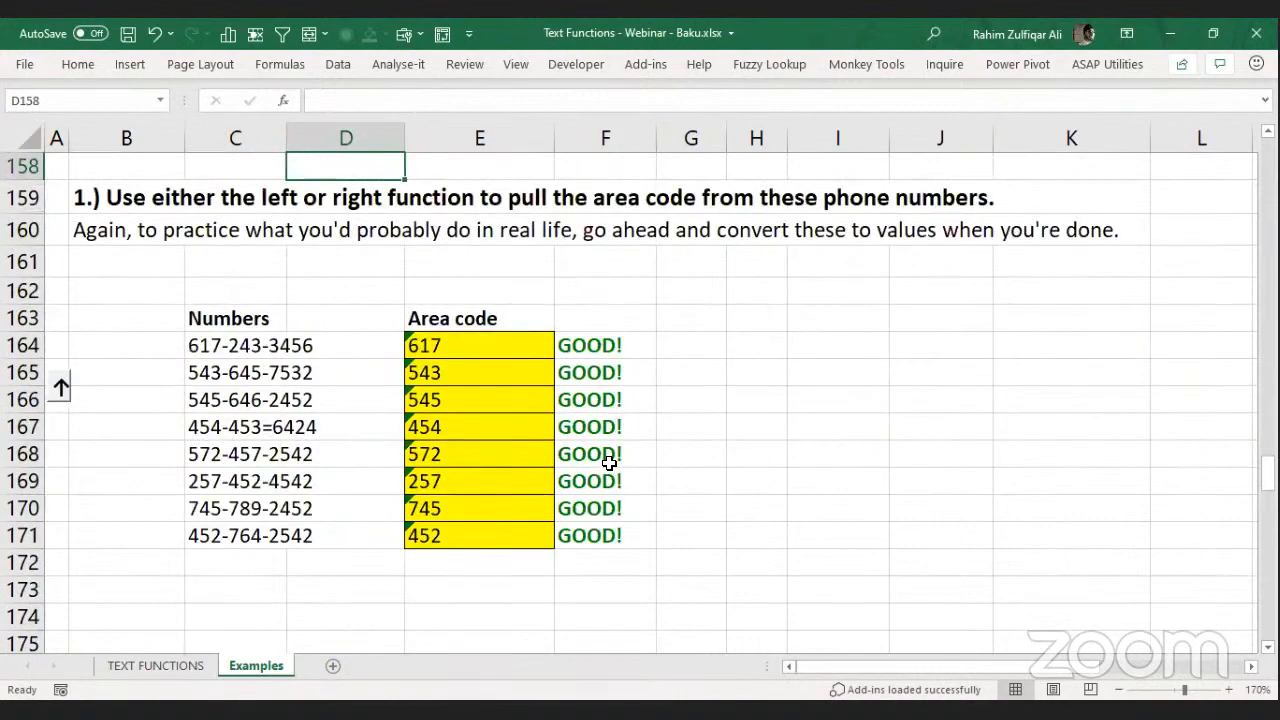
Jump to the top of the Examples sheet and switch to the TEXT FUNCTIONS sheet.
{"action": "key", "text": "ctrl+Up"}
{"action": "key", "text": "ctrl+Up"}
{"action": "key", "text": "ctrl+Home"}
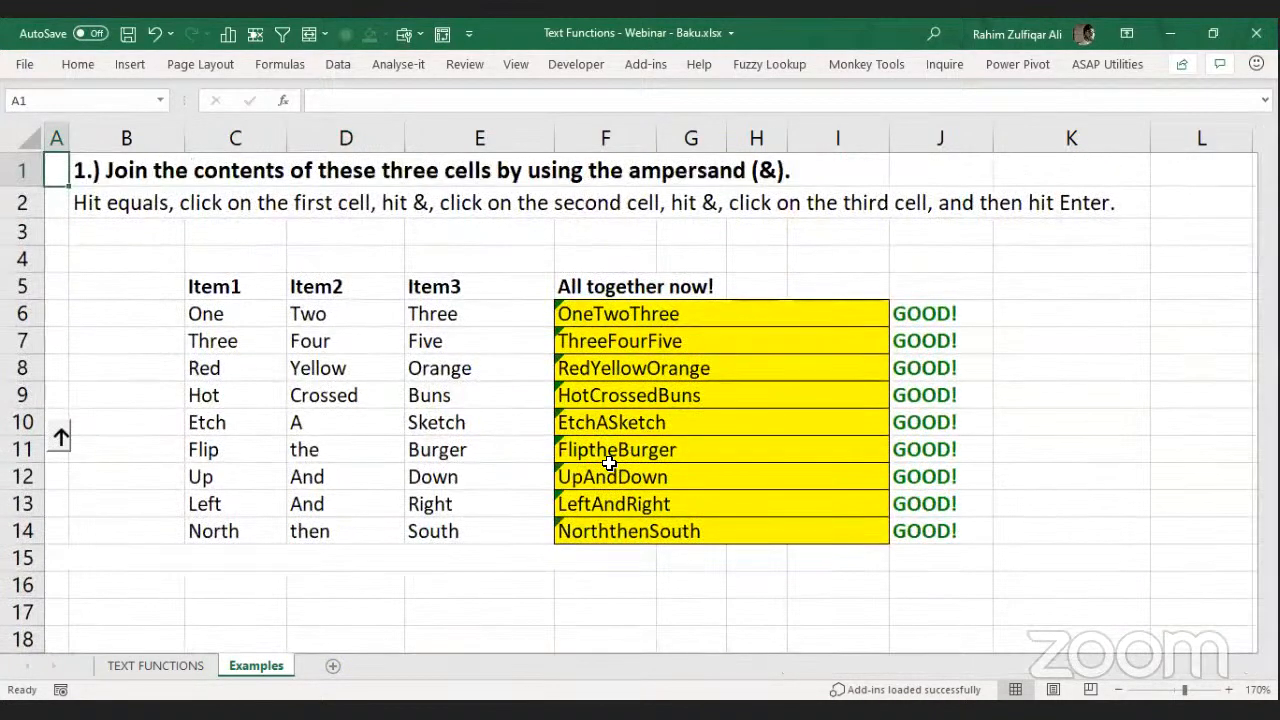
{"action": "key", "text": "ctrl+Page_Up"}
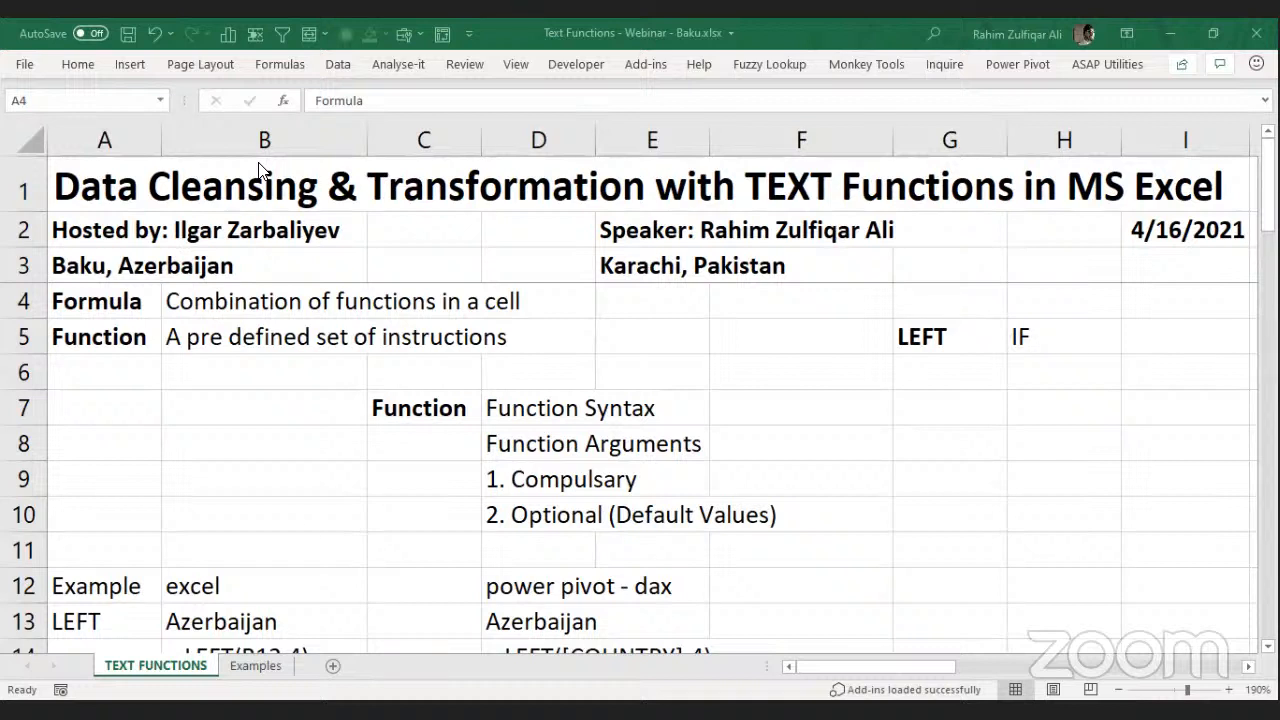
Switch from Excel to the Chrome window showing investing.com.
{"action": "key", "text": "alt+Tab"}
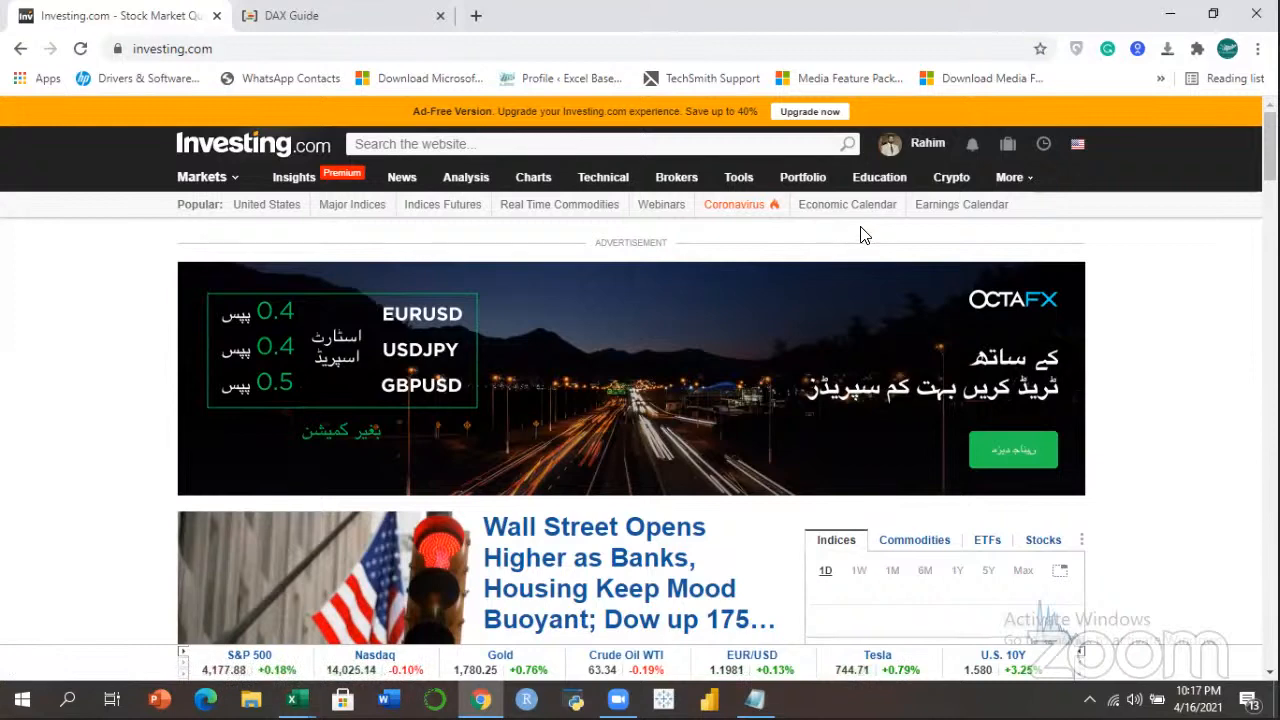
Go to Investing.com's Stock Screener and open its country list.
{"action": "mouse_move", "coordinate": [740, 180]}
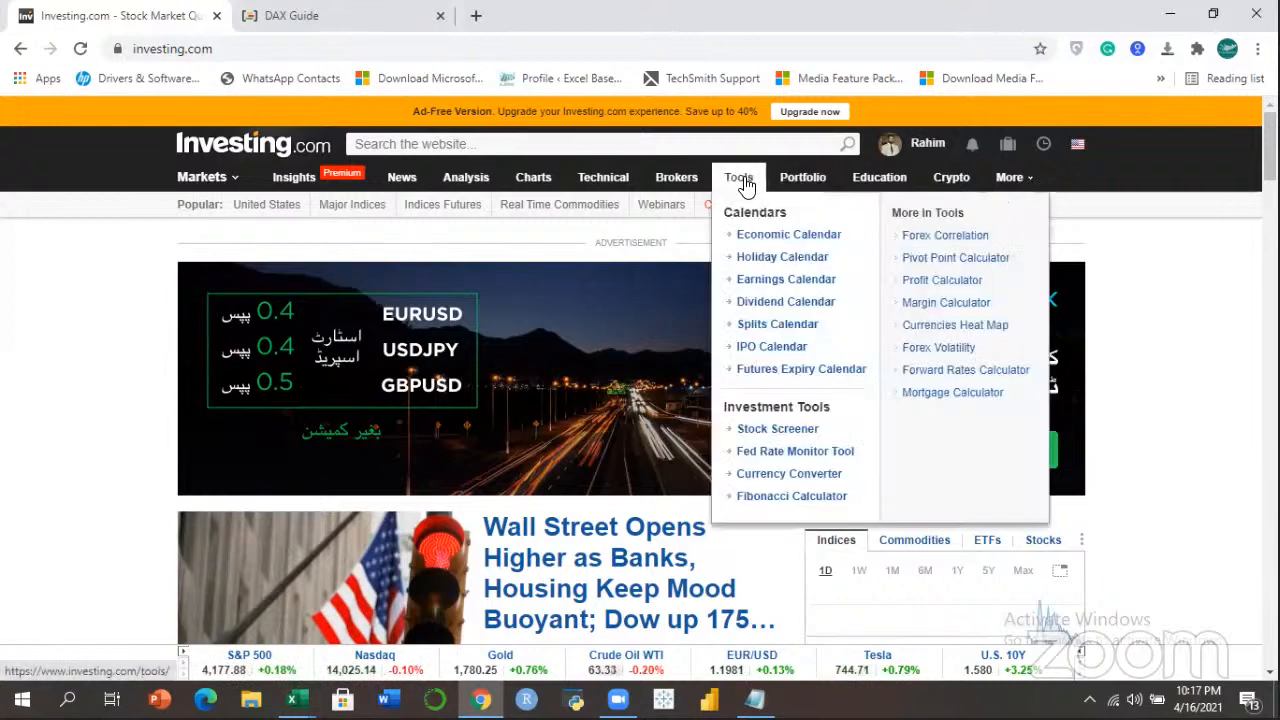
{"action": "left_click", "coordinate": [773, 430]}
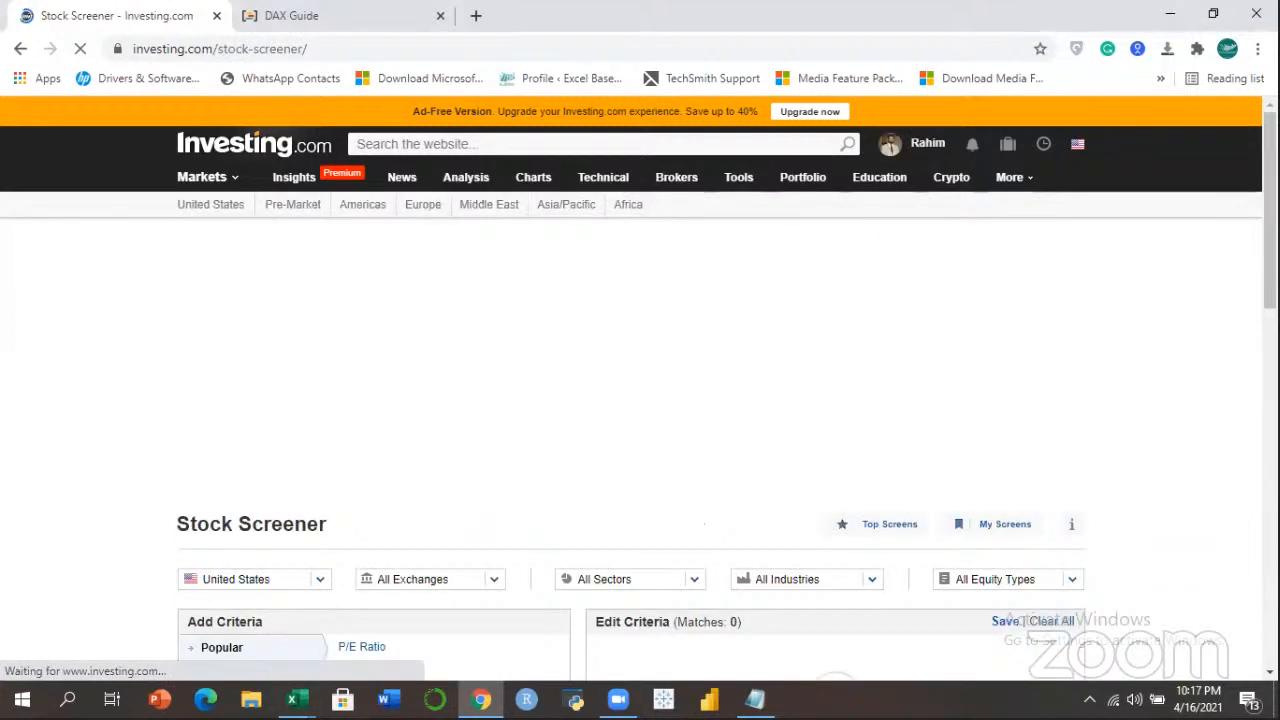
{"action": "scroll", "coordinate": [1195, 279], "scroll_direction": "down", "scroll_amount": 4}
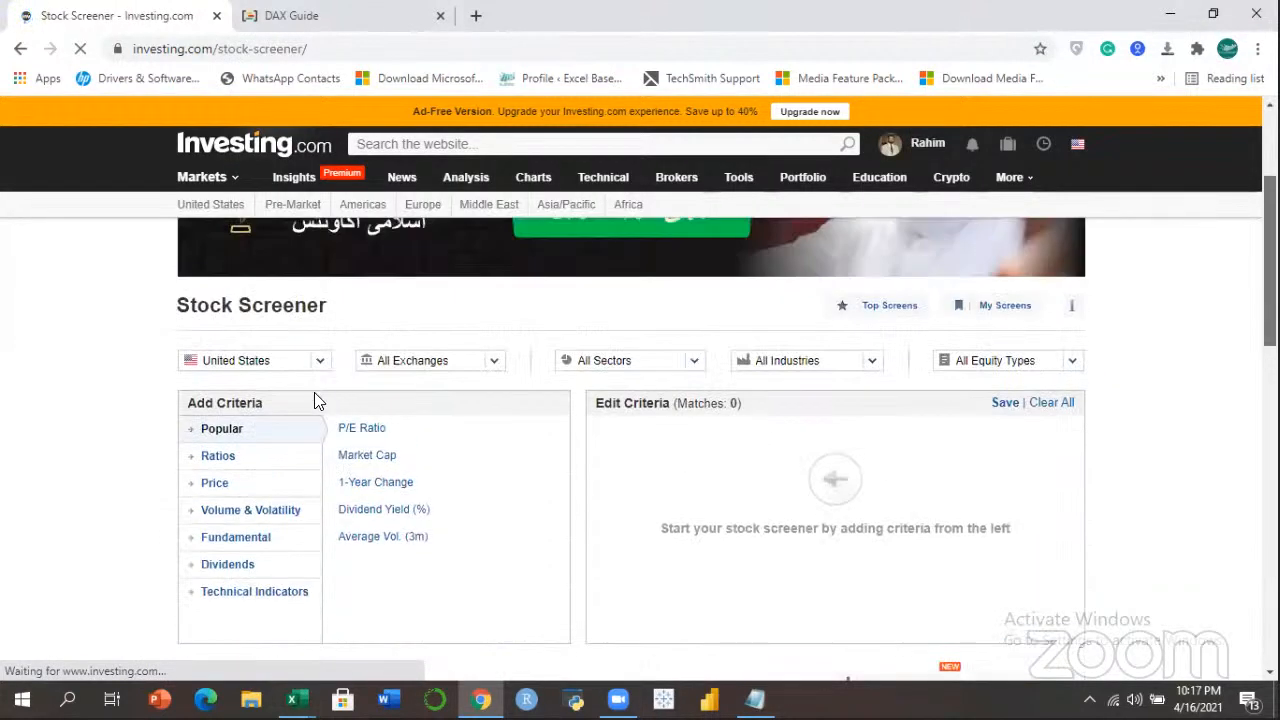
{"action": "left_click", "coordinate": [320, 362]}
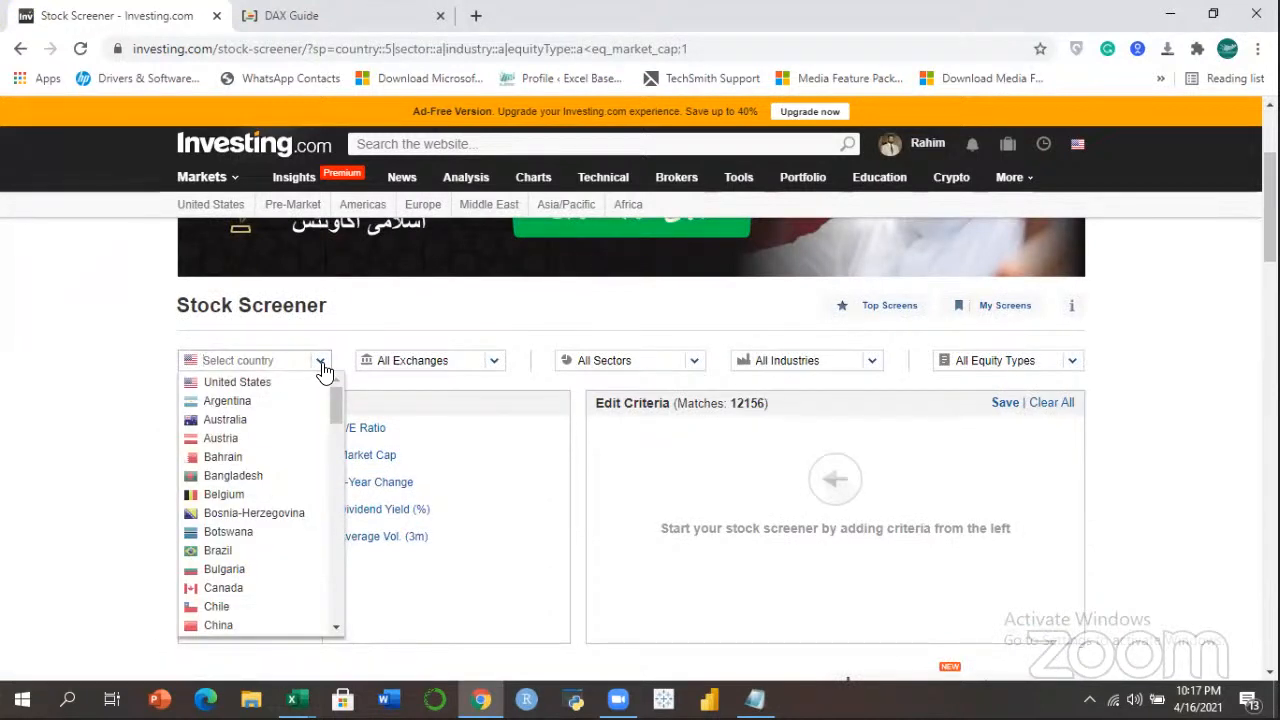
Search 'paki', select Pakistan, and scroll to the Screener Results table.
{"action": "type", "text": "azberbaijan"}
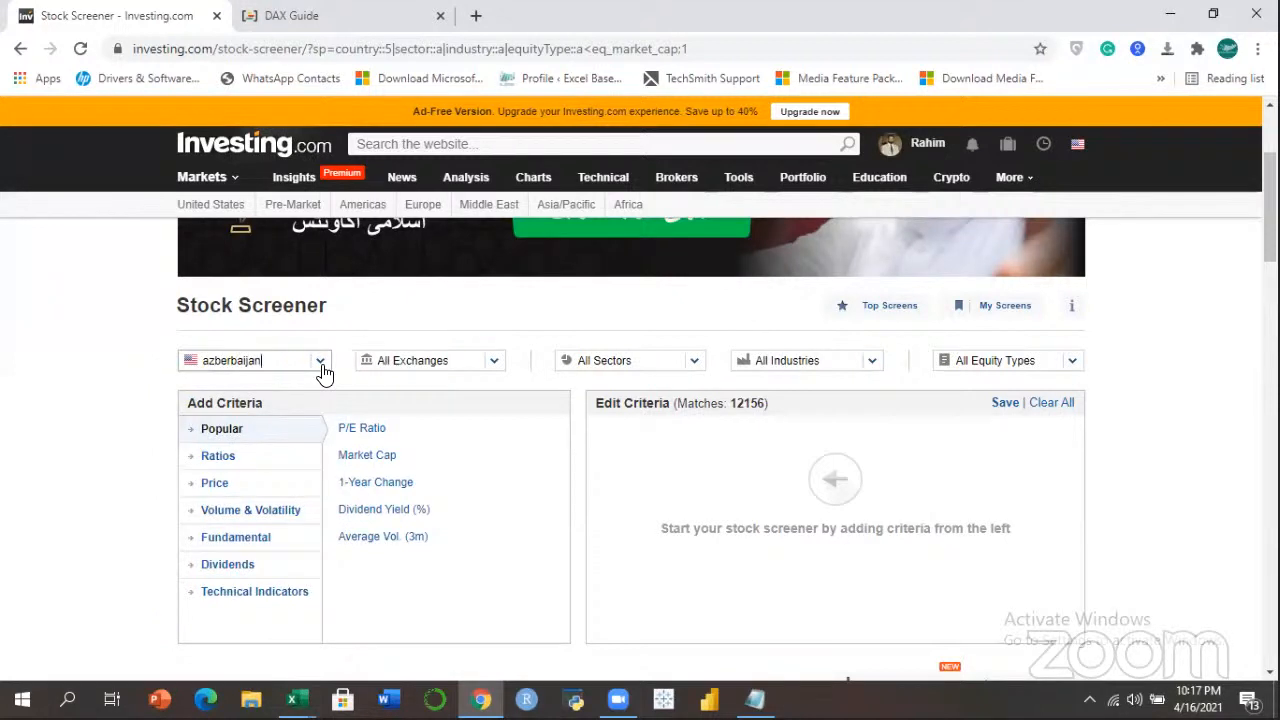
{"action": "key", "text": "BackSpace"}
{"action": "key", "text": "BackSpace"}
{"action": "key", "text": "BackSpace"}
{"action": "key", "text": "BackSpace"}
{"action": "key", "text": "BackSpace"}
{"action": "key", "text": "BackSpace"}
{"action": "key", "text": "BackSpace"}
{"action": "key", "text": "BackSpace"}
{"action": "key", "text": "BackSpace"}
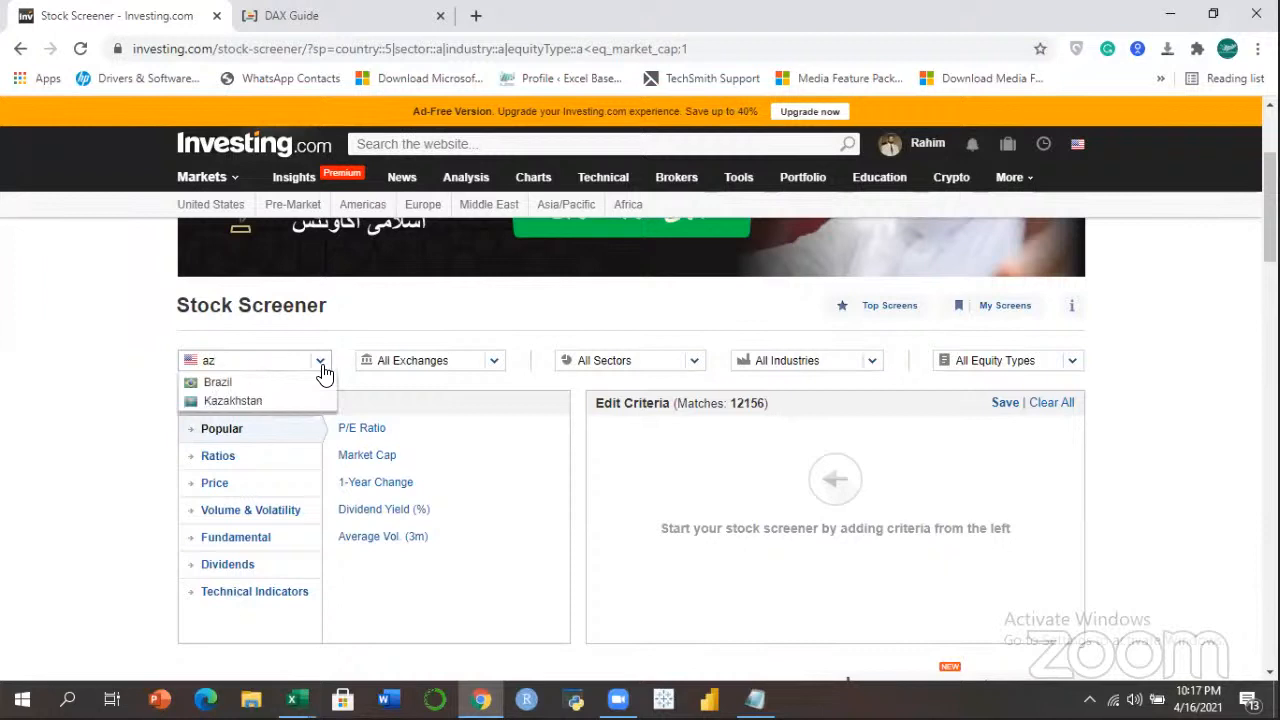
{"action": "key", "text": "BackSpace"}
{"action": "type", "text": "z"}
{"action": "key", "text": "BackSpace"}
{"action": "key", "text": "BackSpace"}
{"action": "type", "text": "paki"}
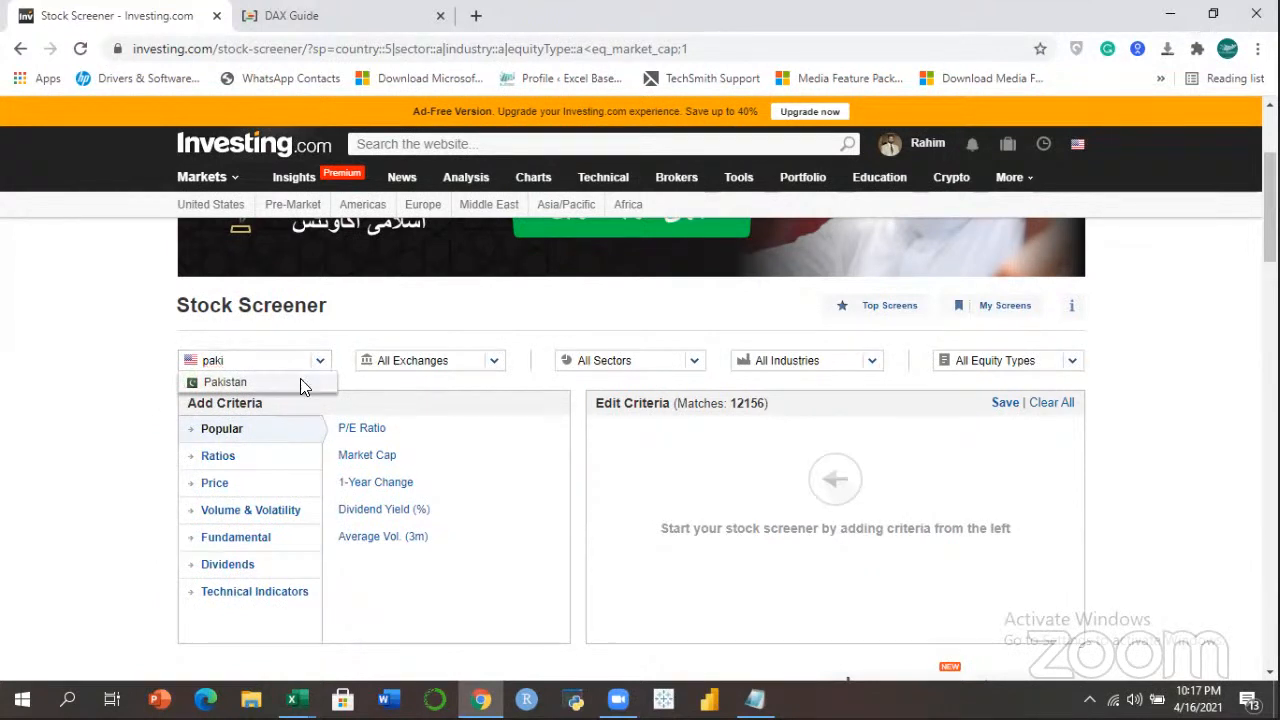
{"action": "left_click", "coordinate": [303, 384]}
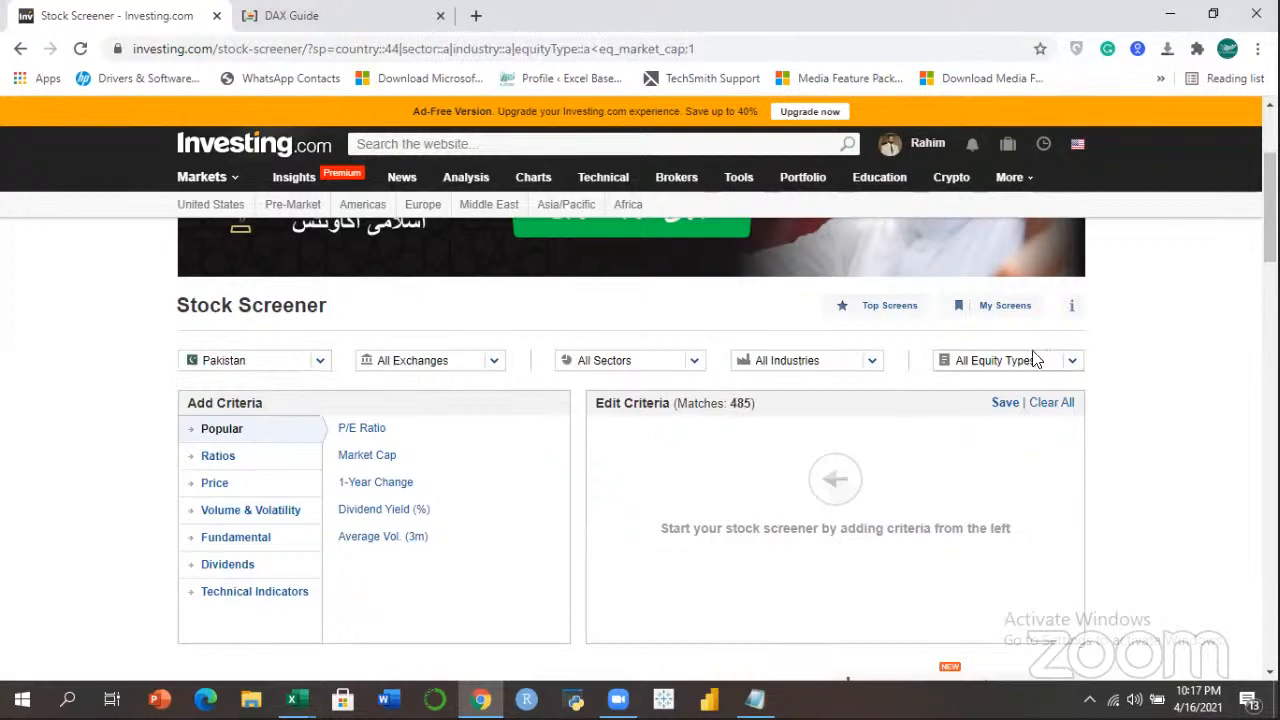
{"action": "left_click_drag", "start_coordinate": [1270, 208], "coordinate": [1270, 313]}
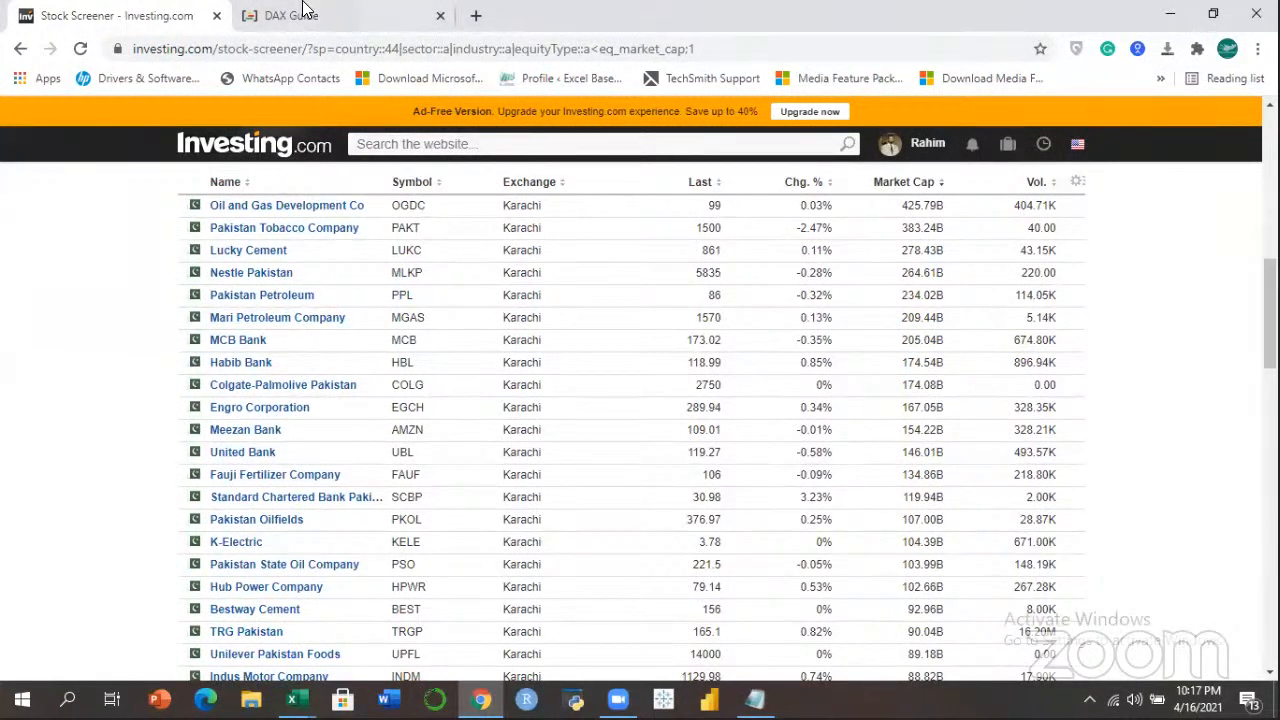
{"action": "mouse_move", "coordinate": [1270, 313]}
{"action": "left_mouse_down"}
{"action": "mouse_move", "coordinate": [1270, 340]}
{"action": "mouse_move", "coordinate": [1270, 326]}
{"action": "left_mouse_up"}
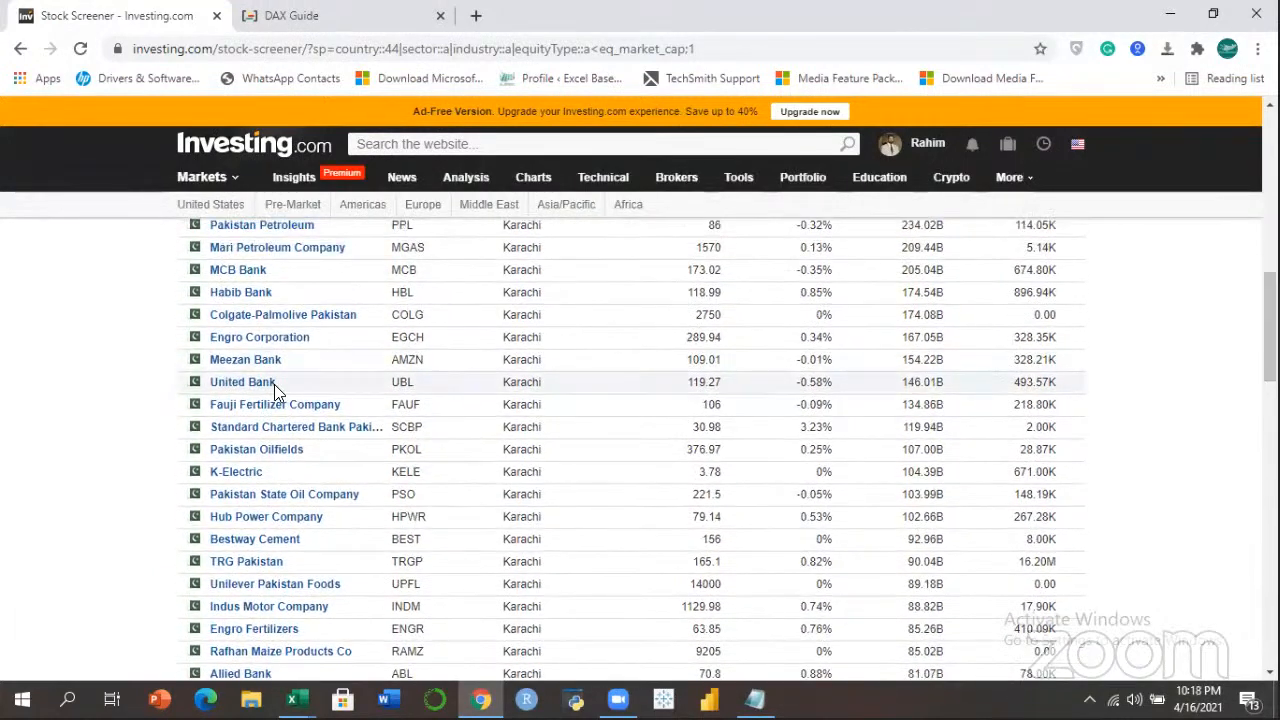
Open United Bank Ltd (UBL)'s stock page and its Historical Data section.
{"action": "left_click", "coordinate": [245, 383]}
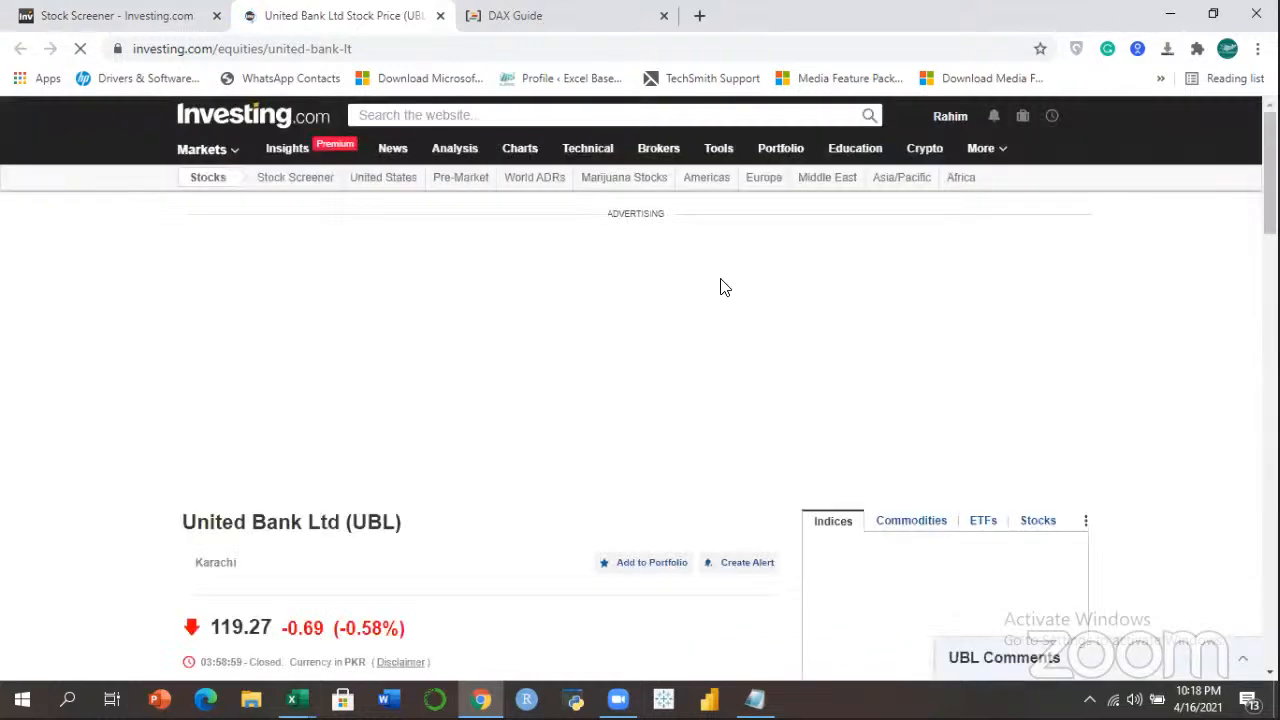
{"action": "left_click_drag", "start_coordinate": [1270, 178], "coordinate": [1270, 258]}
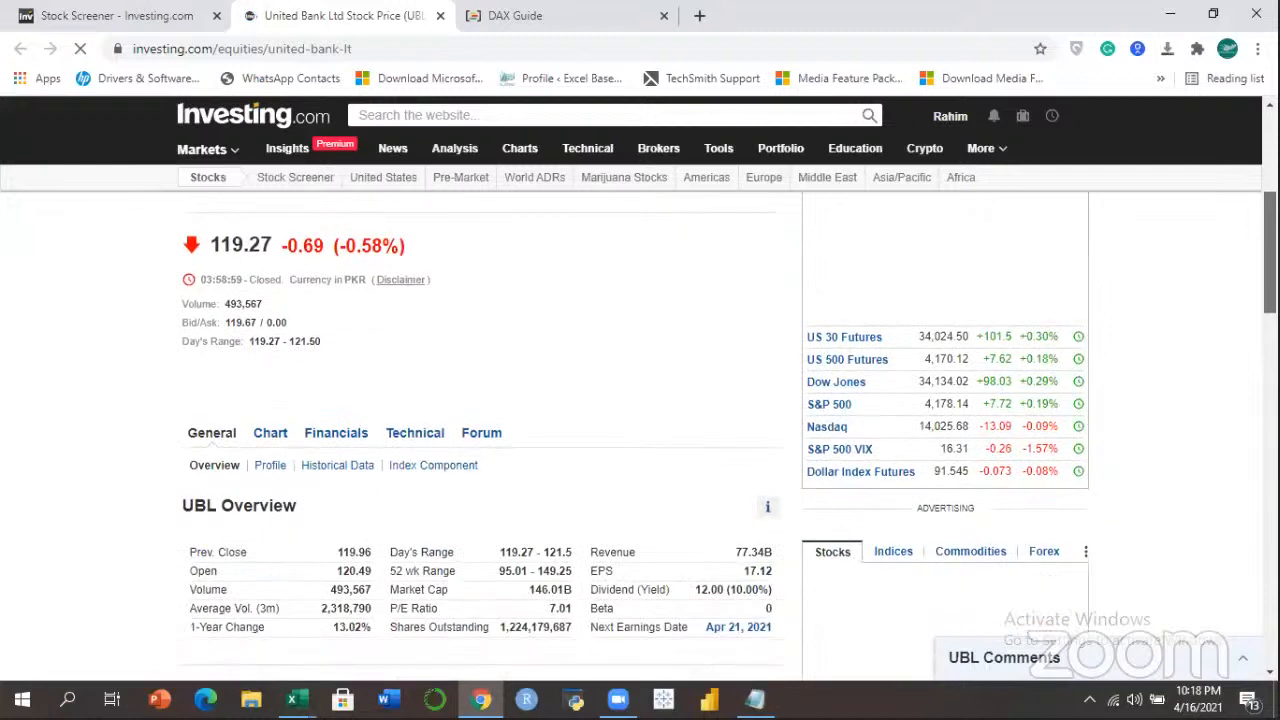
{"action": "scroll", "coordinate": [1232, 297], "scroll_direction": "down", "scroll_amount": 2}
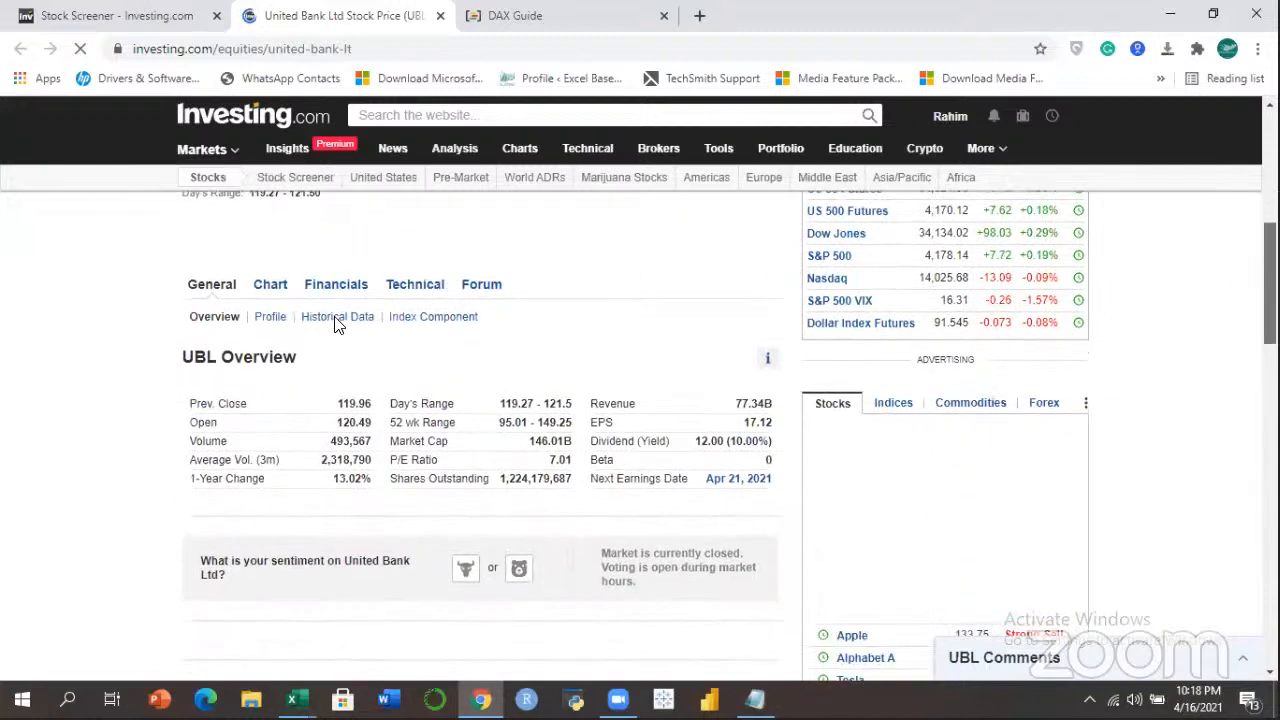
{"action": "mouse_move", "coordinate": [337, 327]}
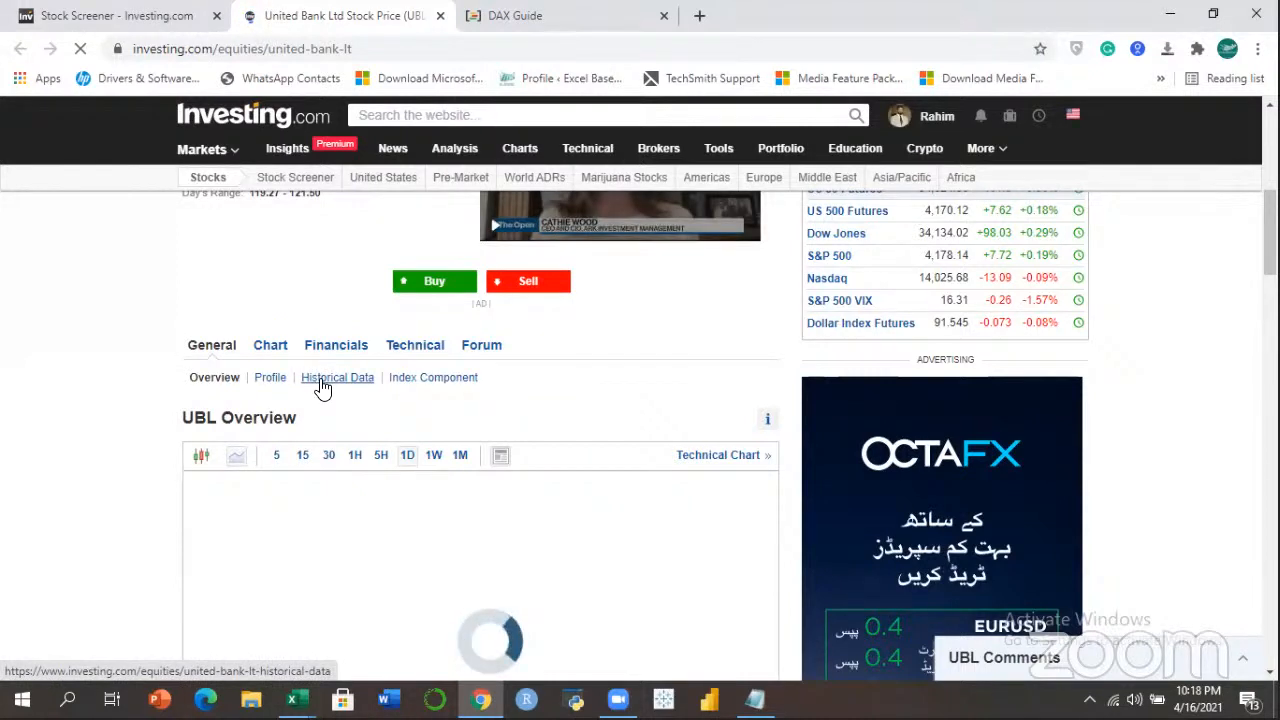
{"action": "left_click", "coordinate": [322, 388]}
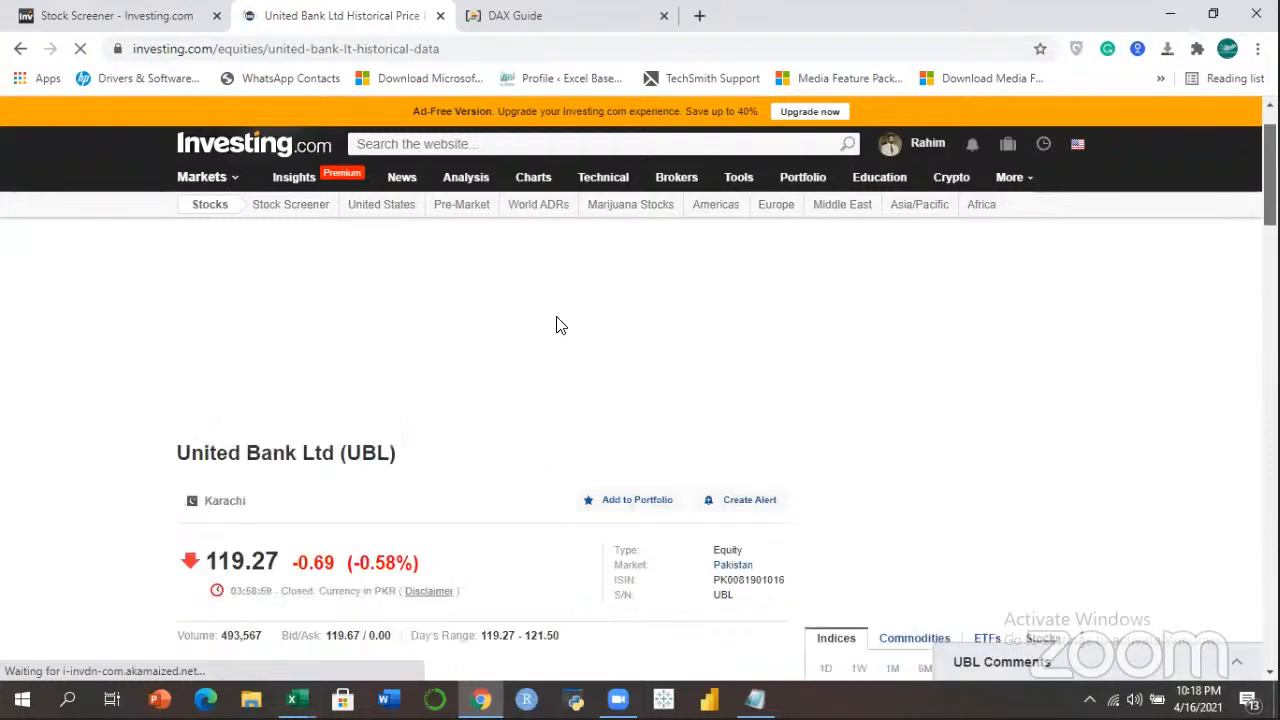
{"action": "scroll", "coordinate": [557, 325], "scroll_direction": "down", "scroll_amount": 5}
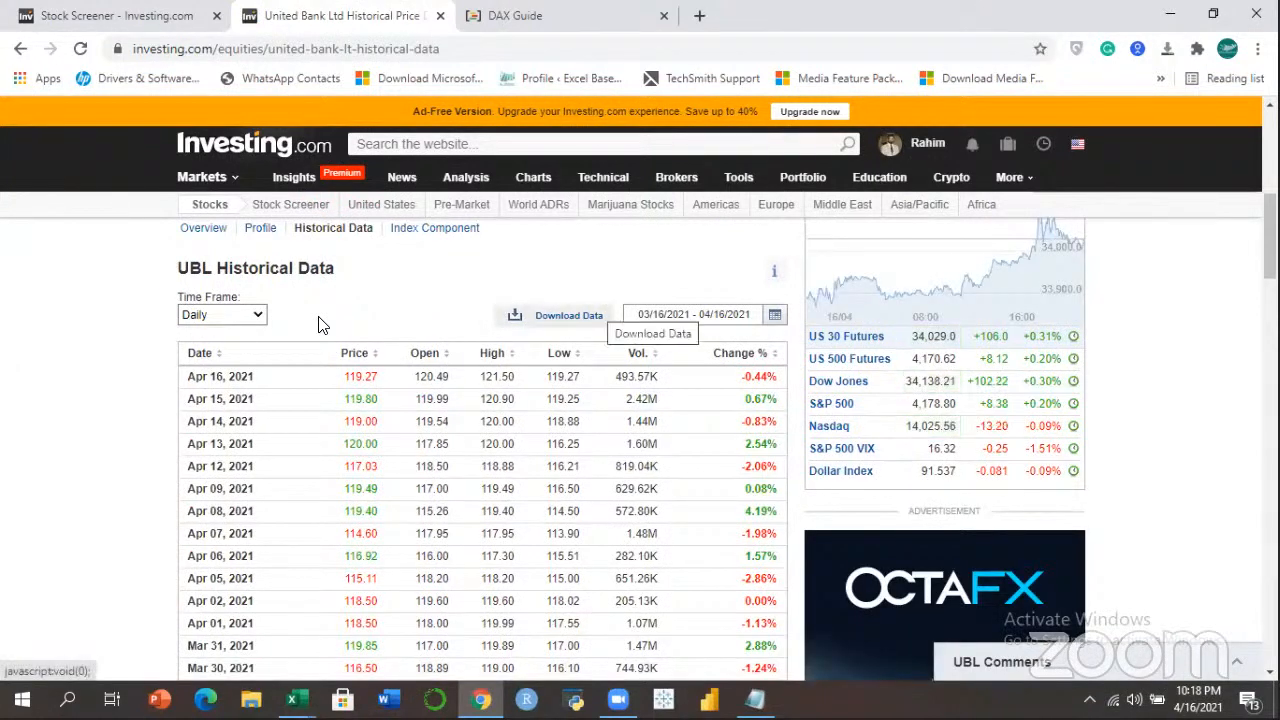
Set UBL's table to Monthly with start date 04/27/2018 and apply it.
{"action": "left_click", "coordinate": [256, 318]}
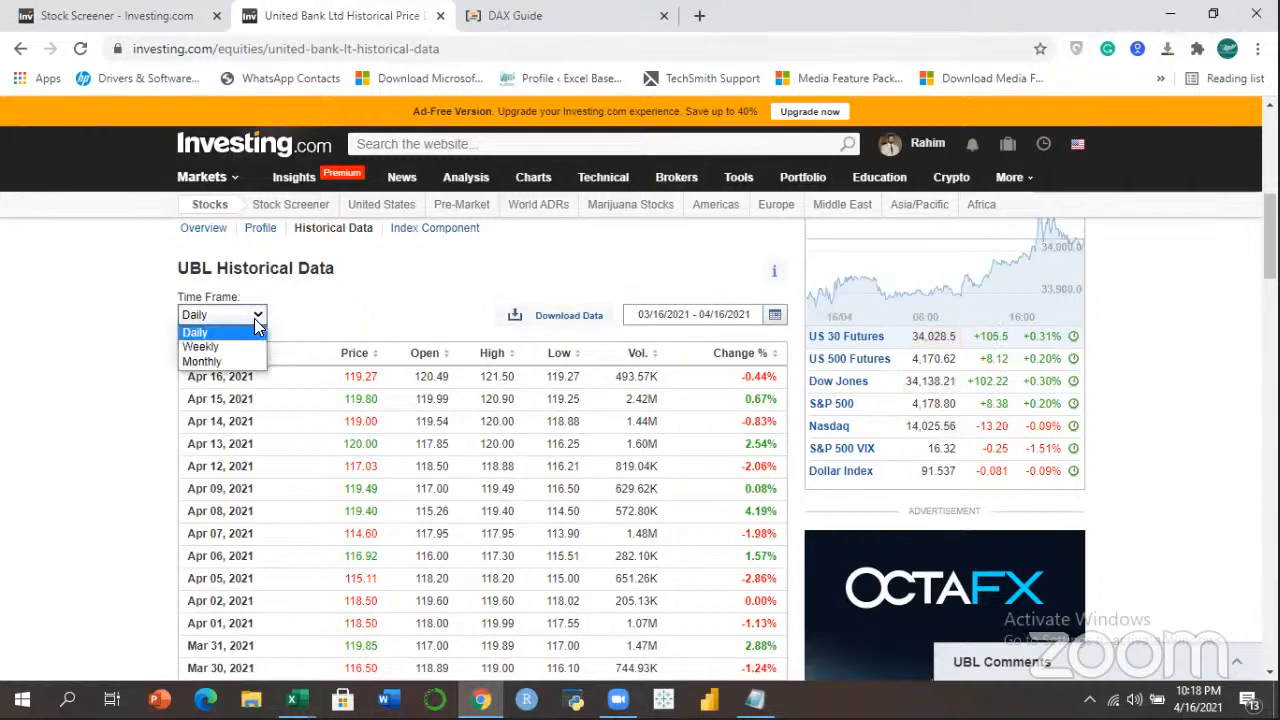
{"action": "left_click", "coordinate": [212, 362]}
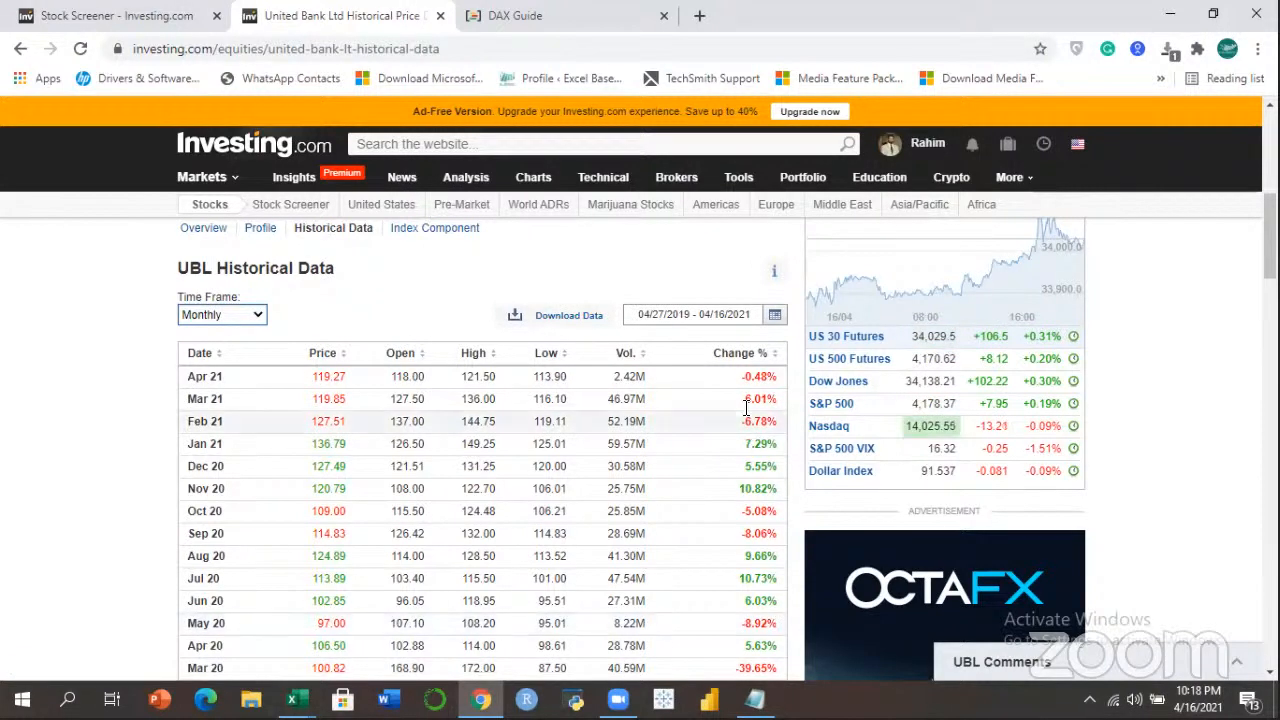
{"action": "left_click", "coordinate": [776, 317]}
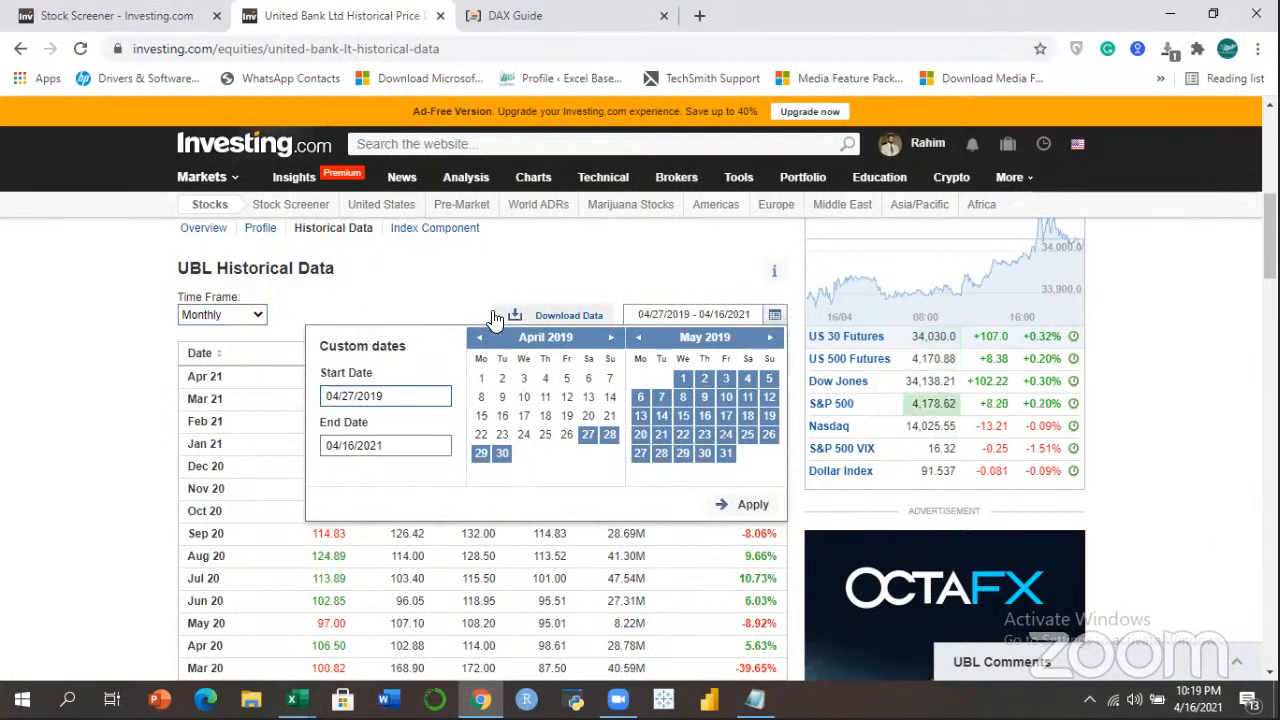
{"action": "left_click", "coordinate": [390, 395]}
{"action": "key", "text": "BackSpace"}
{"action": "type", "text": "8"}
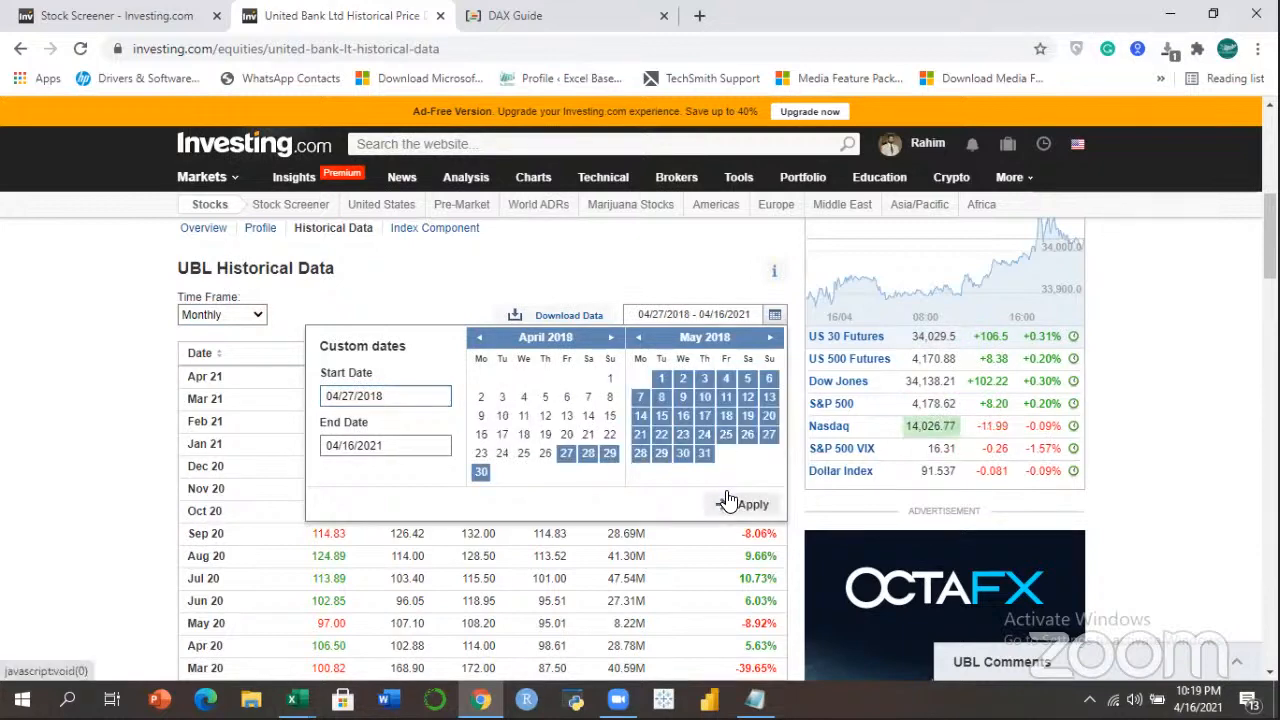
{"action": "left_click", "coordinate": [740, 504]}
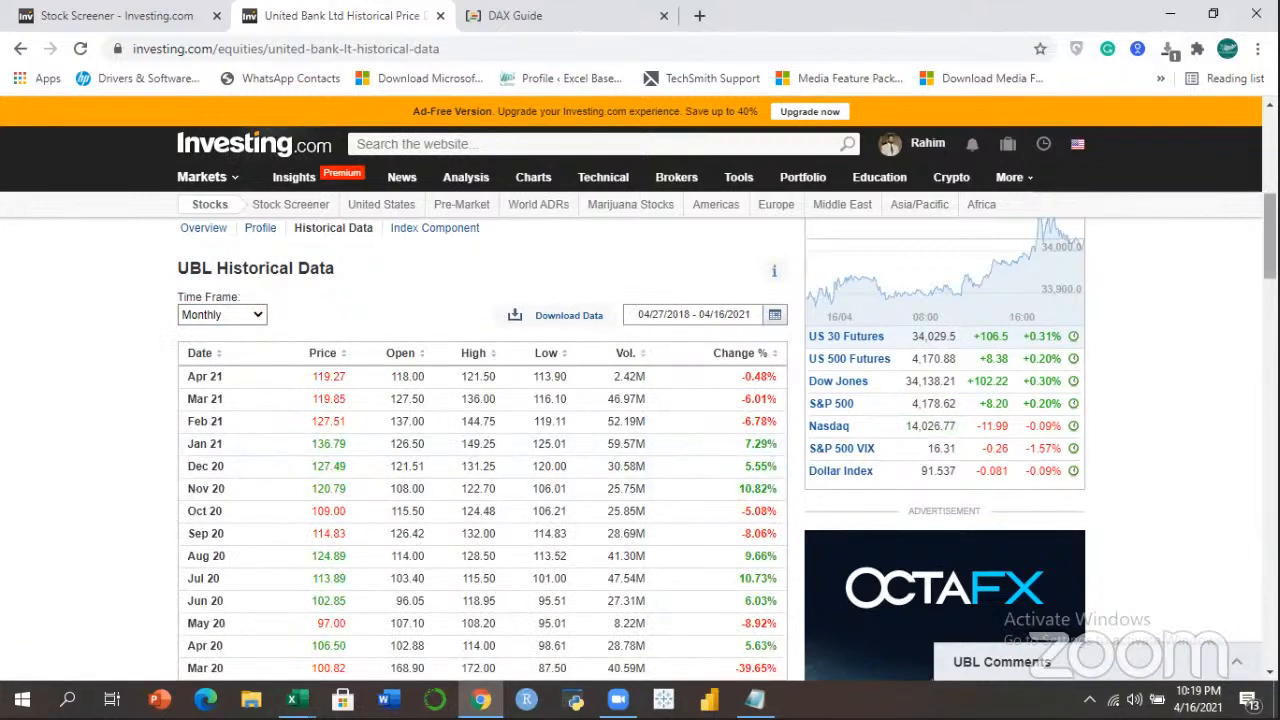
Copy the entire historical price table and return to the Text Functions workbook.
{"action": "scroll", "coordinate": [337, 455], "scroll_direction": "down", "scroll_amount": 5}
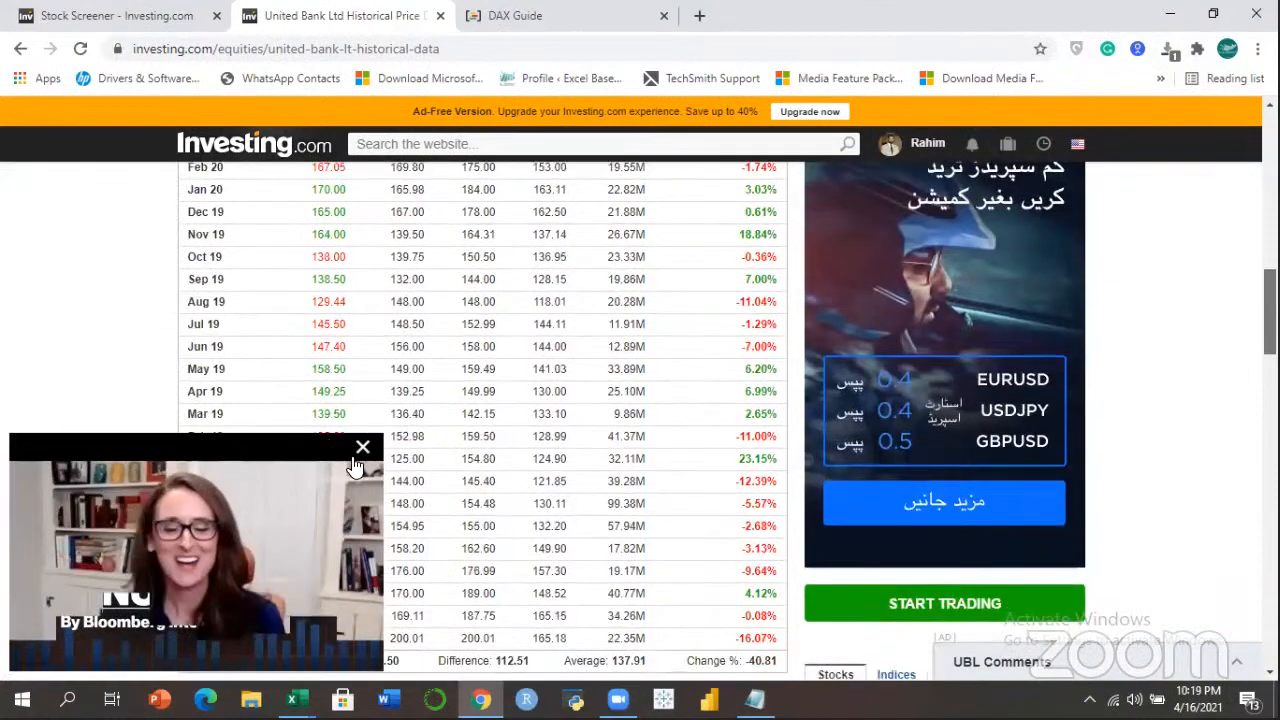
{"action": "scroll", "coordinate": [337, 455], "scroll_direction": "down", "scroll_amount": 2}
{"action": "left_click", "coordinate": [362, 447]}
{"action": "left_click_drag", "start_coordinate": [783, 441], "coordinate": [198, 412]}
{"action": "right_click", "coordinate": [198, 412]}
{"action": "left_click", "coordinate": [230, 422]}
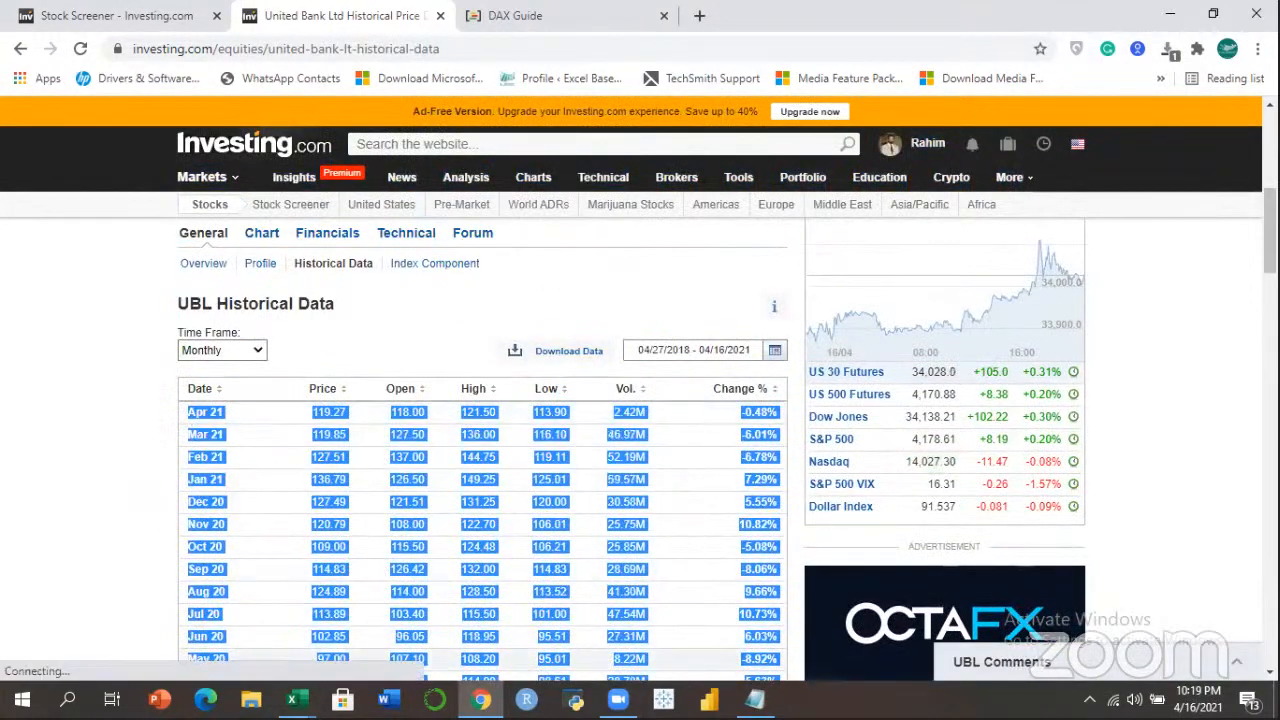
{"action": "left_click", "coordinate": [292, 699]}
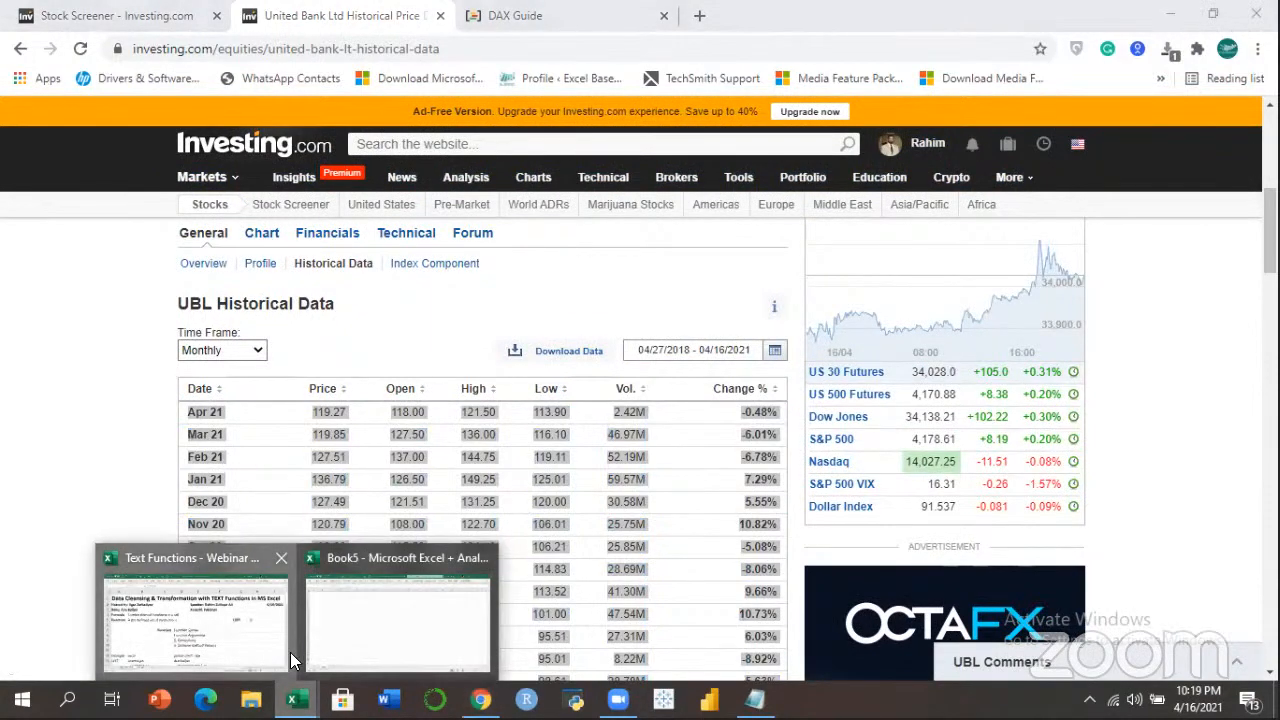
{"action": "left_click", "coordinate": [290, 652]}
Paste the UBL price table into a new sheet and review the pasted values and dates.
{"action": "left_click", "coordinate": [336, 641]}
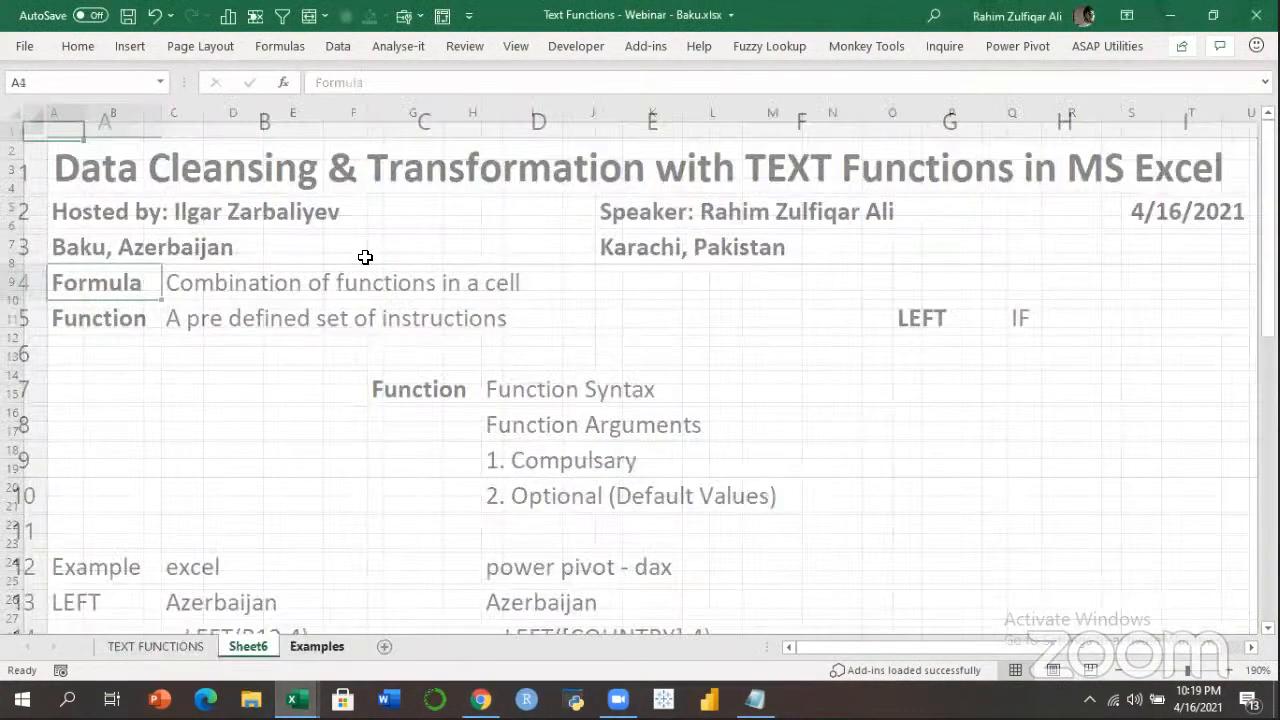
{"action": "key", "text": "ctrl+v"}
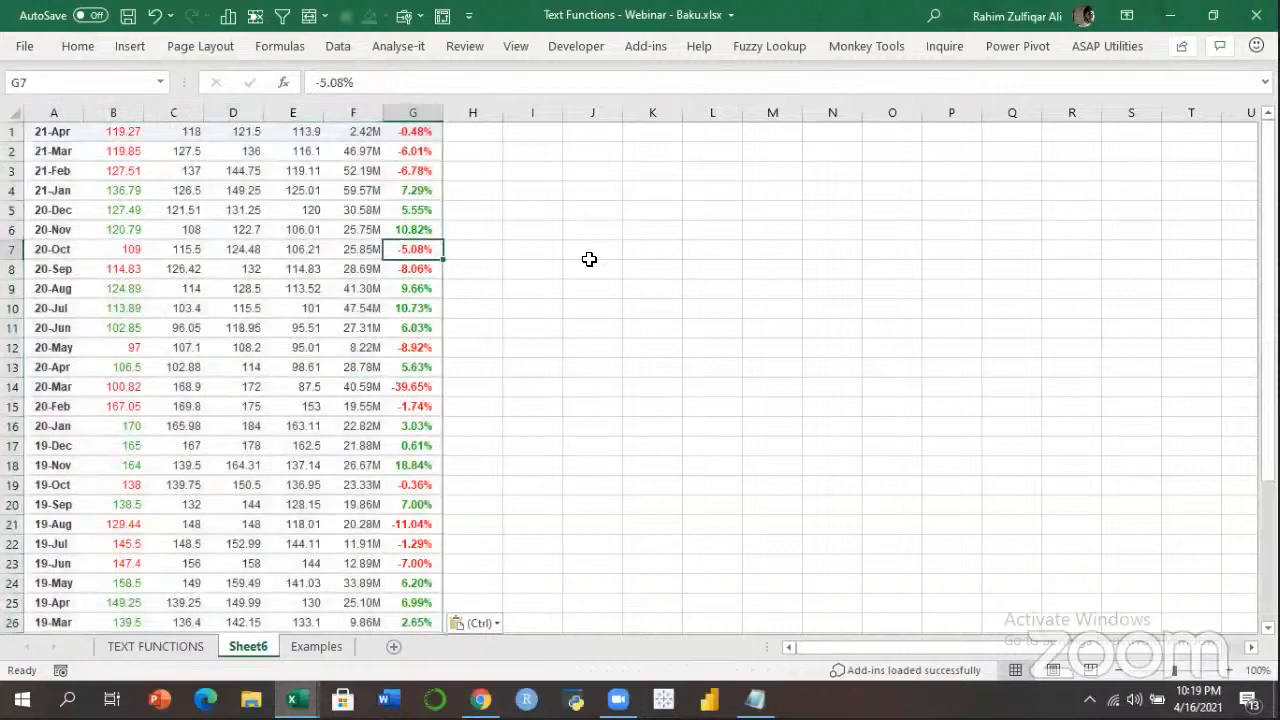
{"action": "left_click", "coordinate": [214, 194]}
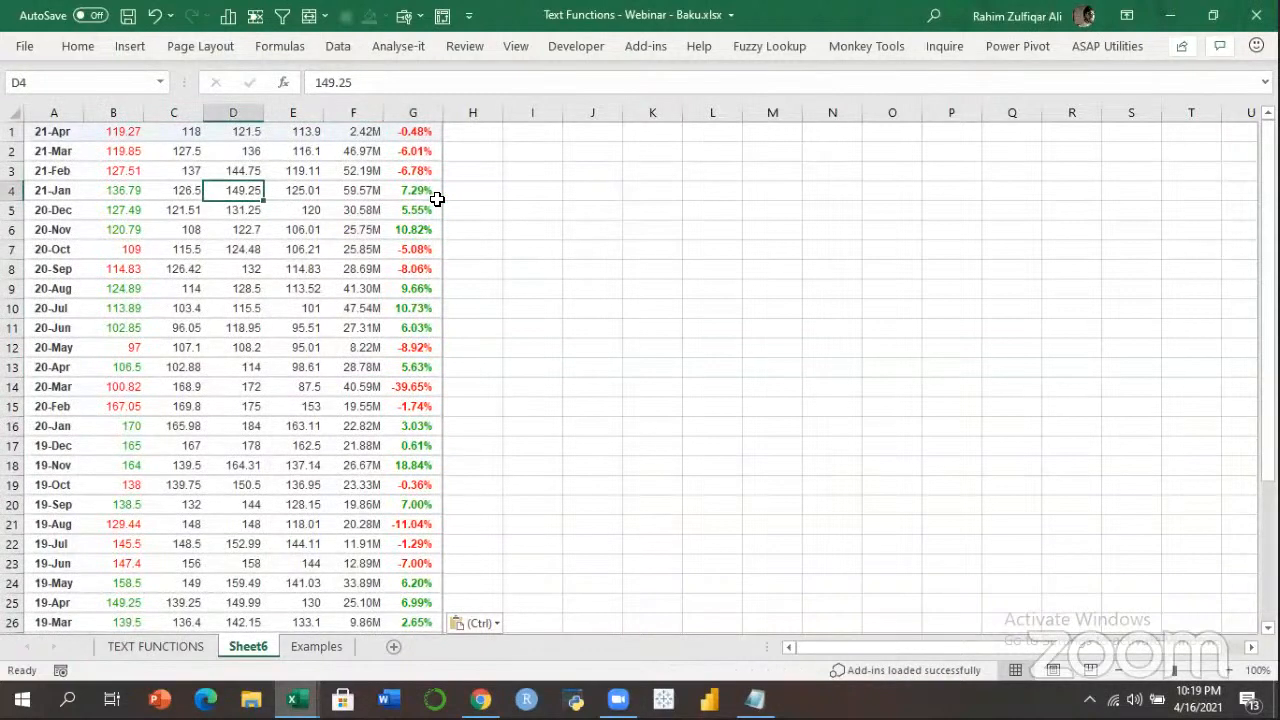
{"action": "left_click", "coordinate": [315, 272]}
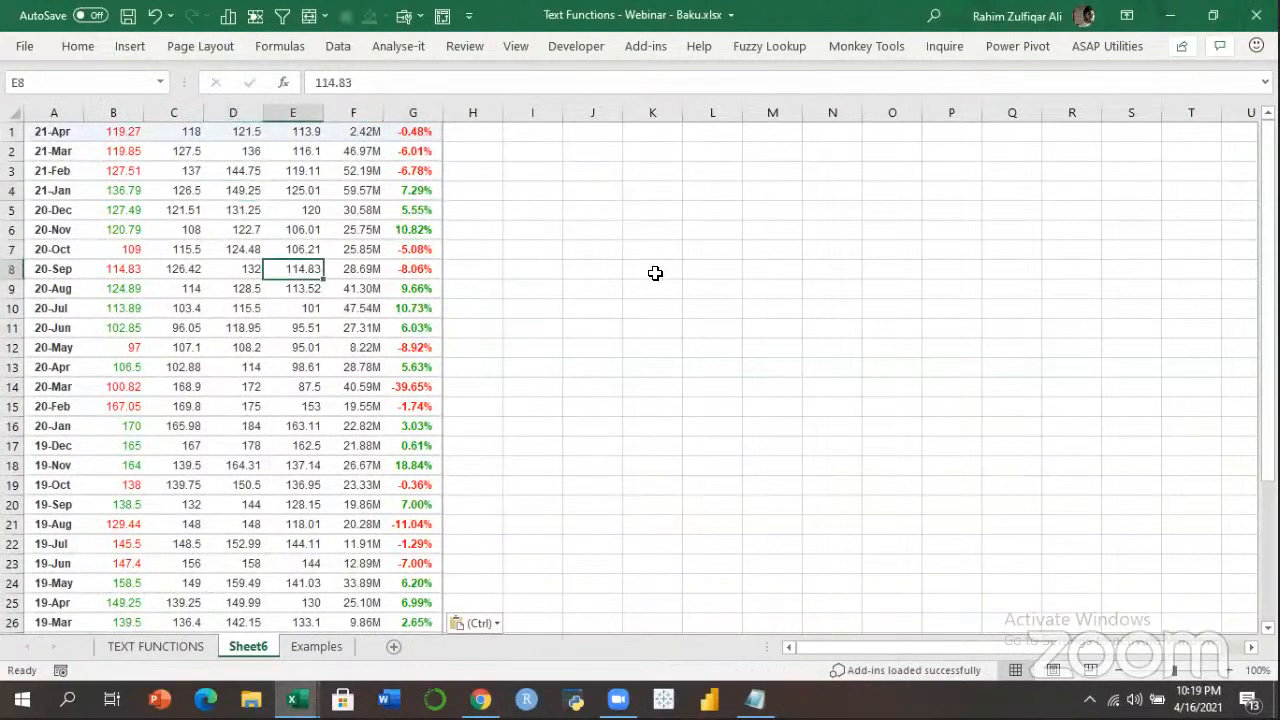
{"action": "key", "text": "ctrl+Home"}
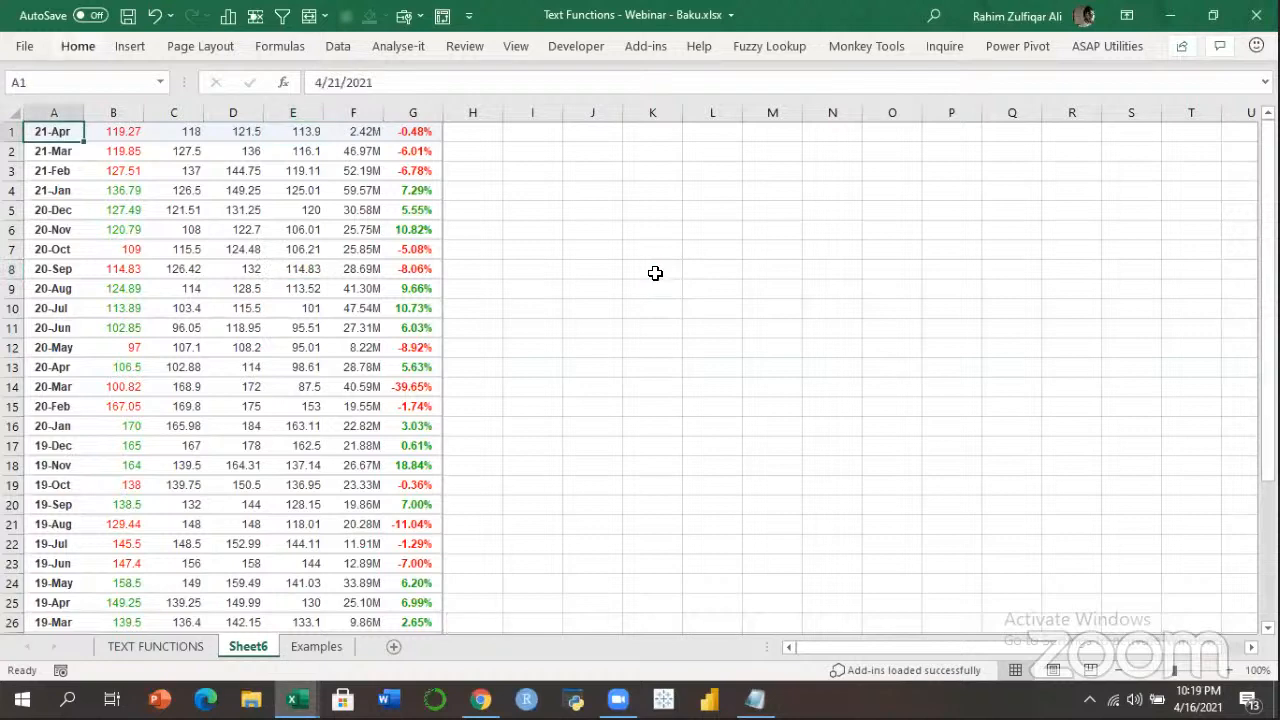
{"action": "key", "text": "ctrl+shift+plus"}
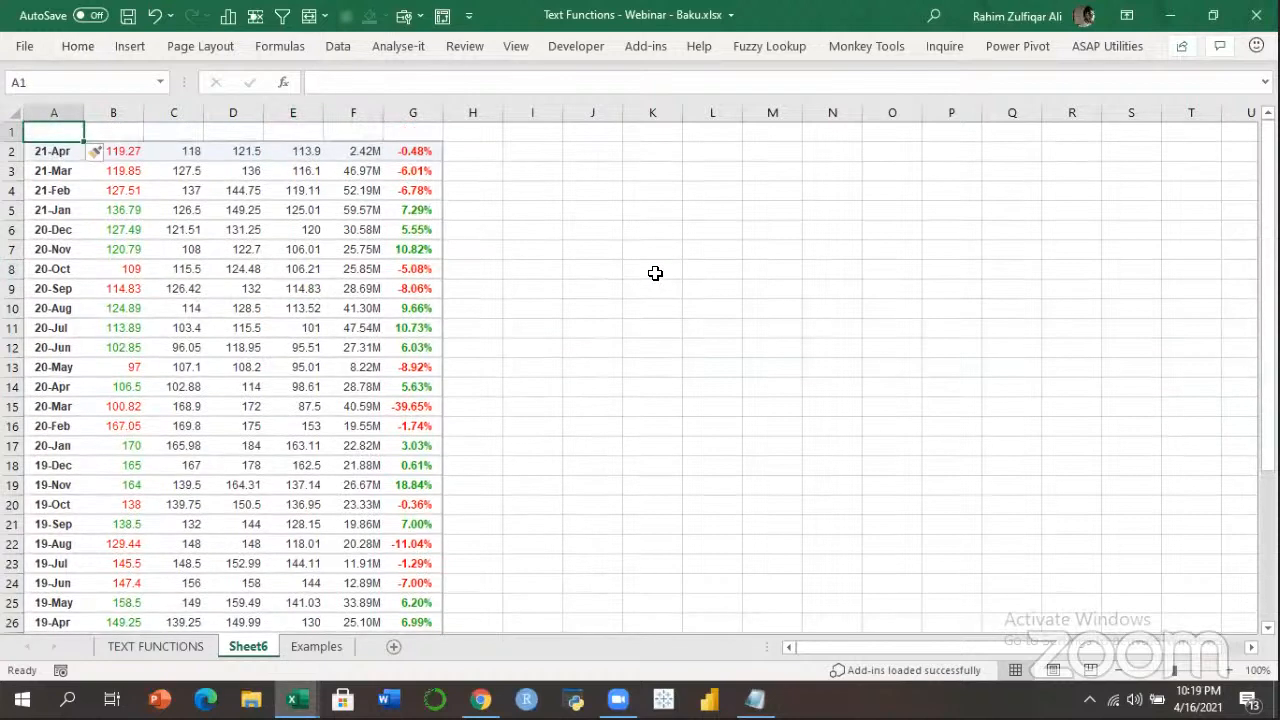
{"action": "left_click", "coordinate": [260, 272]}
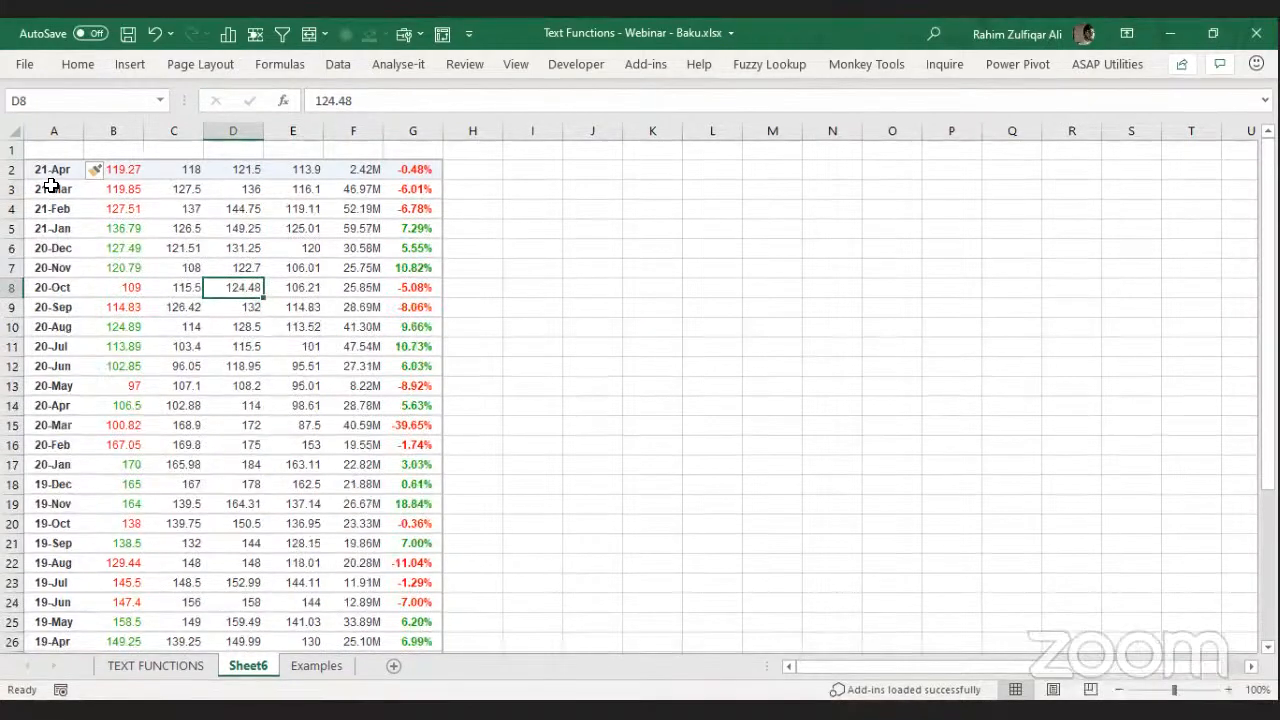
{"action": "left_click", "coordinate": [50, 151]}
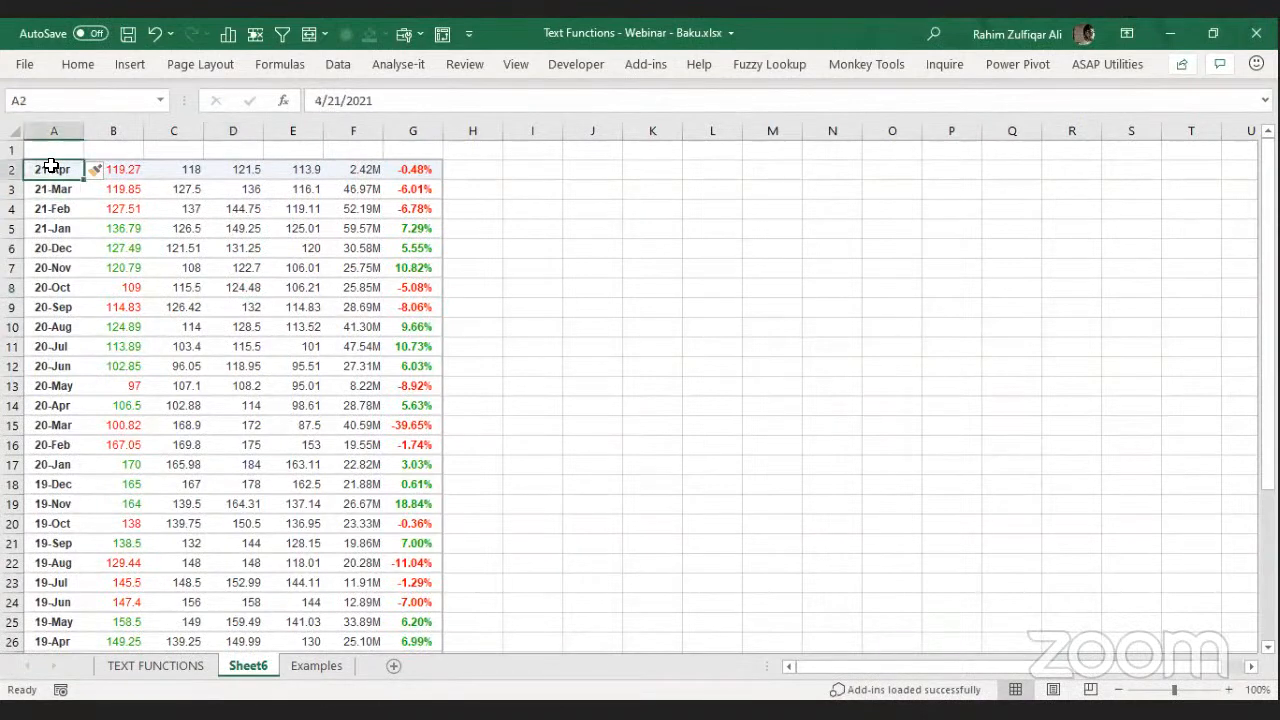
{"action": "left_click", "coordinate": [52, 228]}
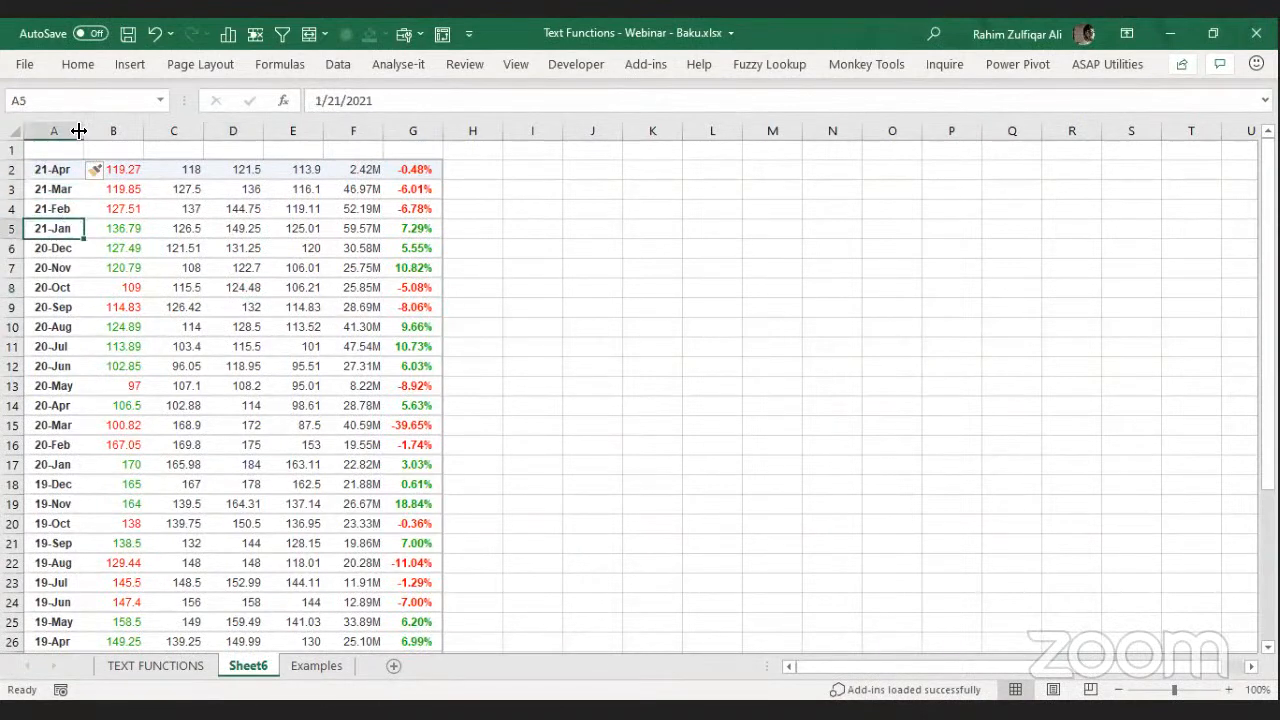
Widen column A and select all dates from 21-Apr downward.
{"action": "left_click_drag", "start_coordinate": [78, 131], "coordinate": [157, 210]}
{"action": "left_click", "coordinate": [106, 191]}
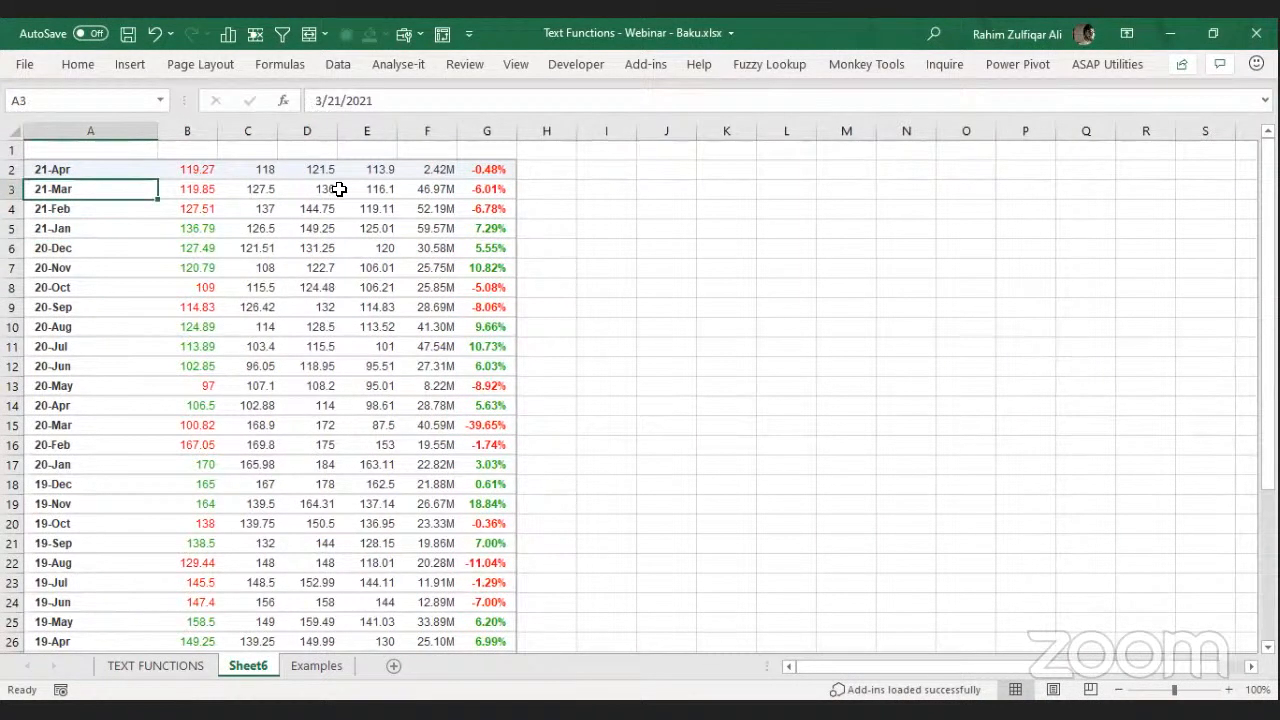
{"action": "key", "text": "Up"}
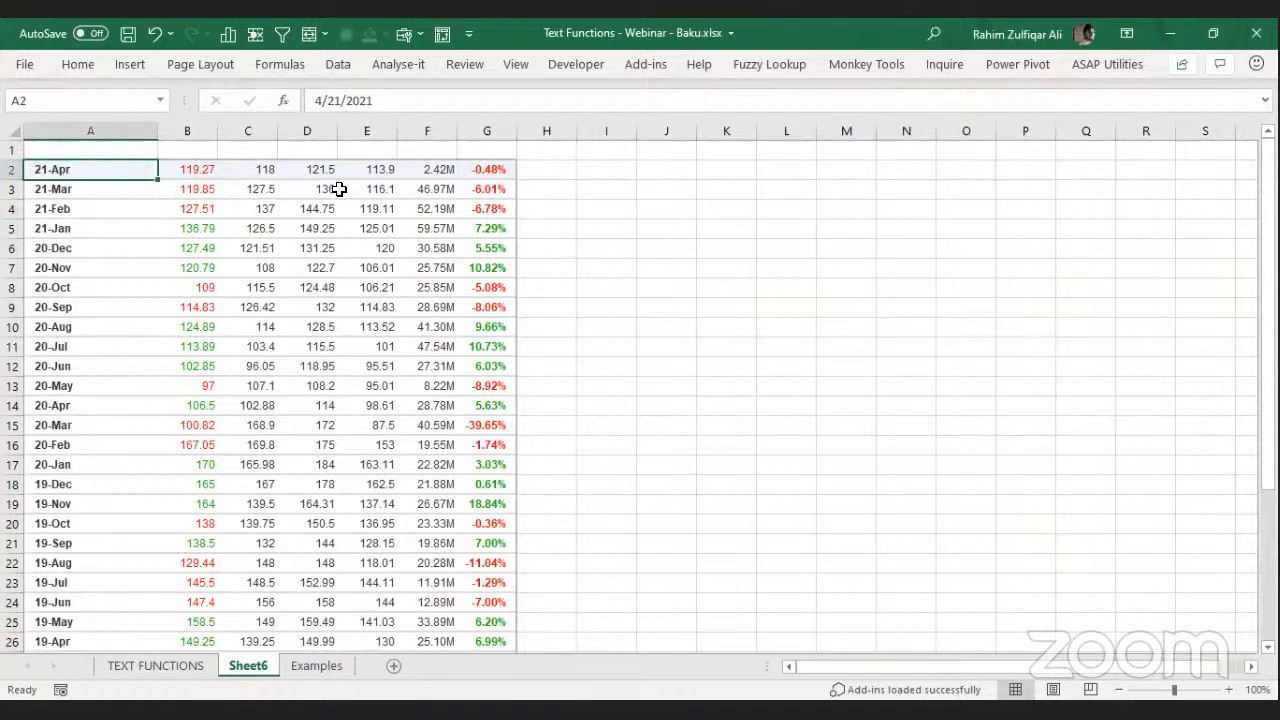
{"action": "key", "text": "ctrl+shift+Down"}
{"action": "scroll", "coordinate": [534, 265], "scroll_direction": "up", "scroll_amount": 3}
Format the column A dates as 3/14/2012-style m/d/yyyy, then return to Investing.com.
{"action": "key", "text": "ctrl+1"}
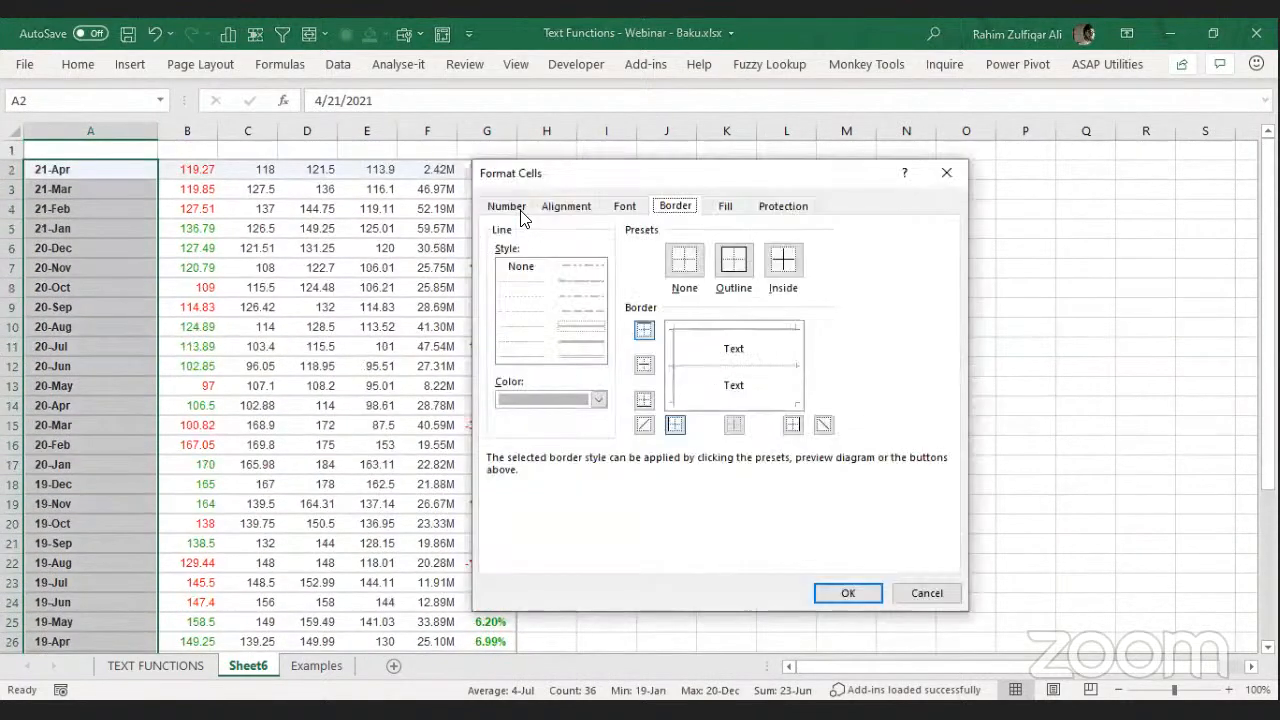
{"action": "left_click", "coordinate": [506, 206]}
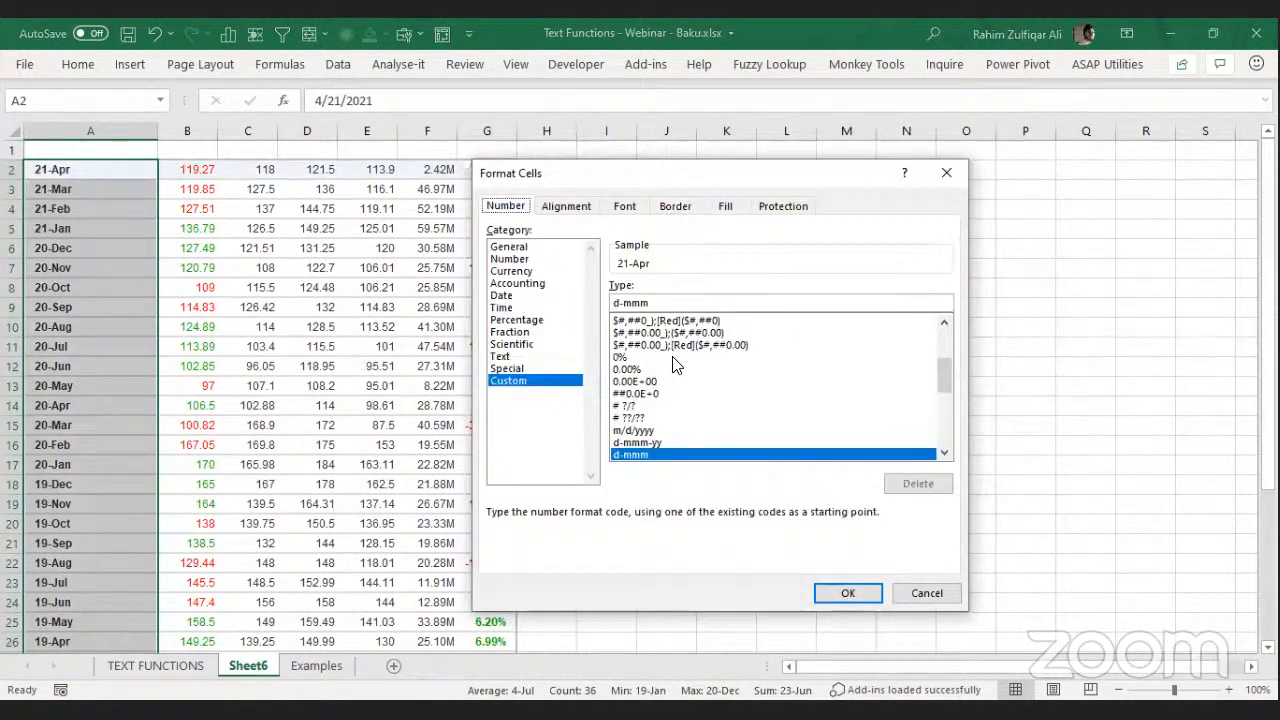
{"action": "left_click", "coordinate": [838, 594]}
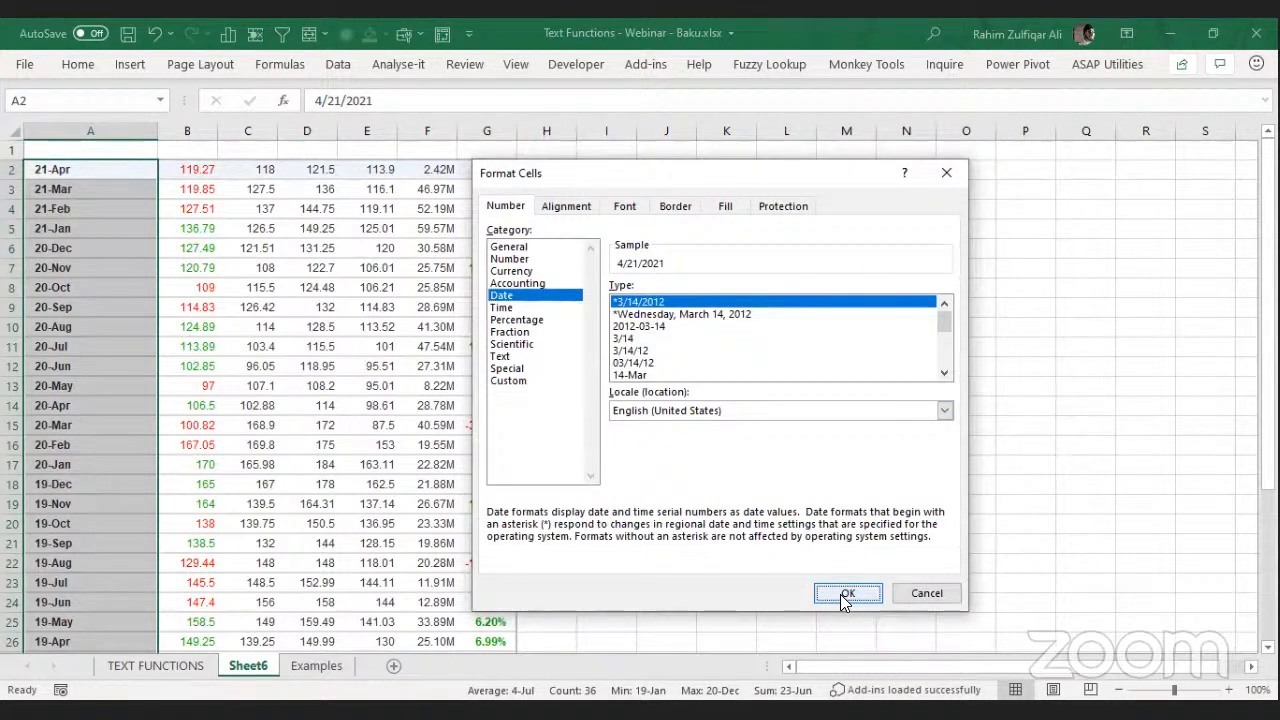
{"action": "left_click", "coordinate": [137, 290]}
{"action": "left_click_drag", "start_coordinate": [1268, 312], "coordinate": [1268, 470]}
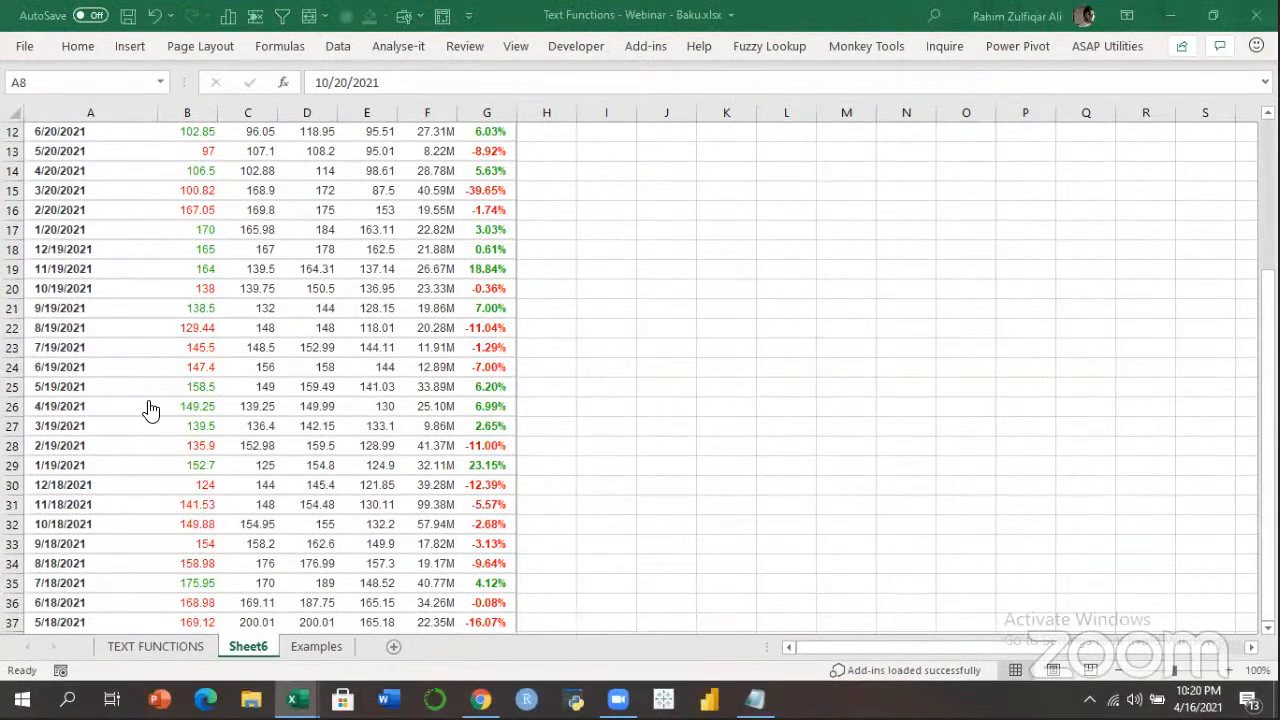
{"action": "key", "text": "alt+Tab"}
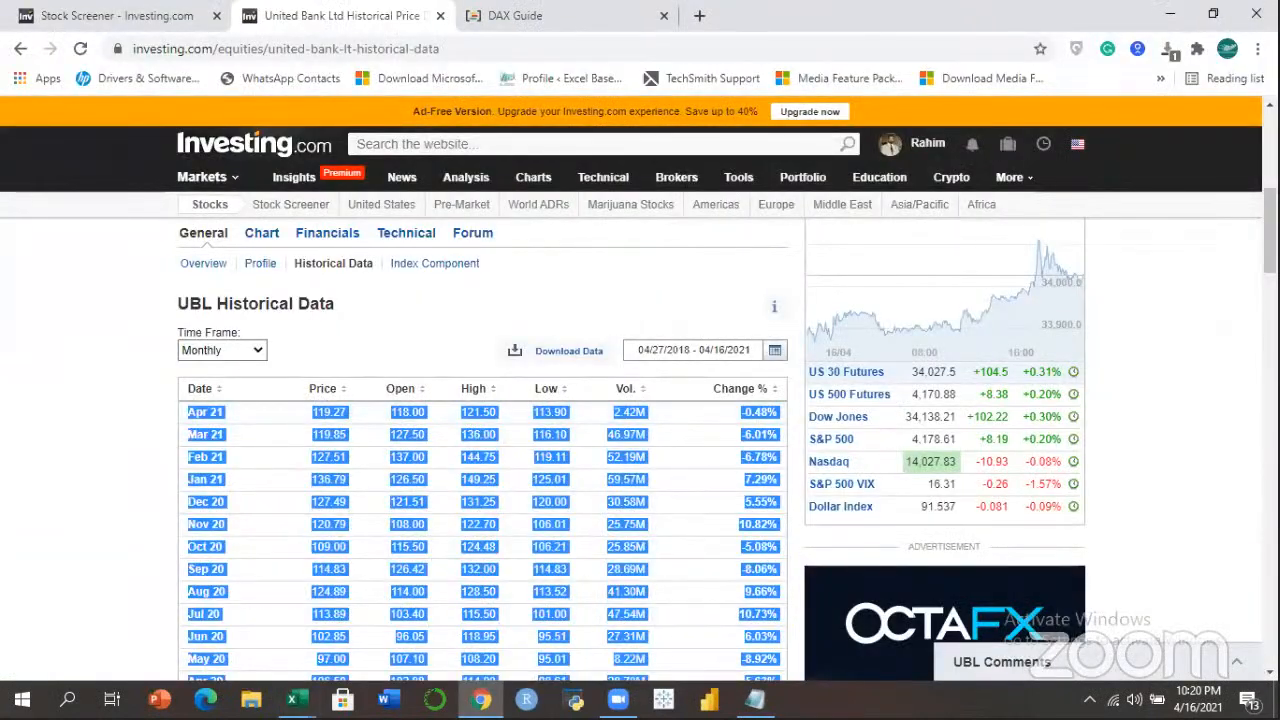
Scroll through the UBL monthly data, then in Excel select the dates 12/19/2021 to 5/18/2021.
{"action": "left_click", "coordinate": [316, 480]}
{"action": "scroll", "coordinate": [316, 480], "scroll_direction": "down", "scroll_amount": 1}
{"action": "scroll", "coordinate": [240, 510], "scroll_direction": "down", "scroll_amount": 6}
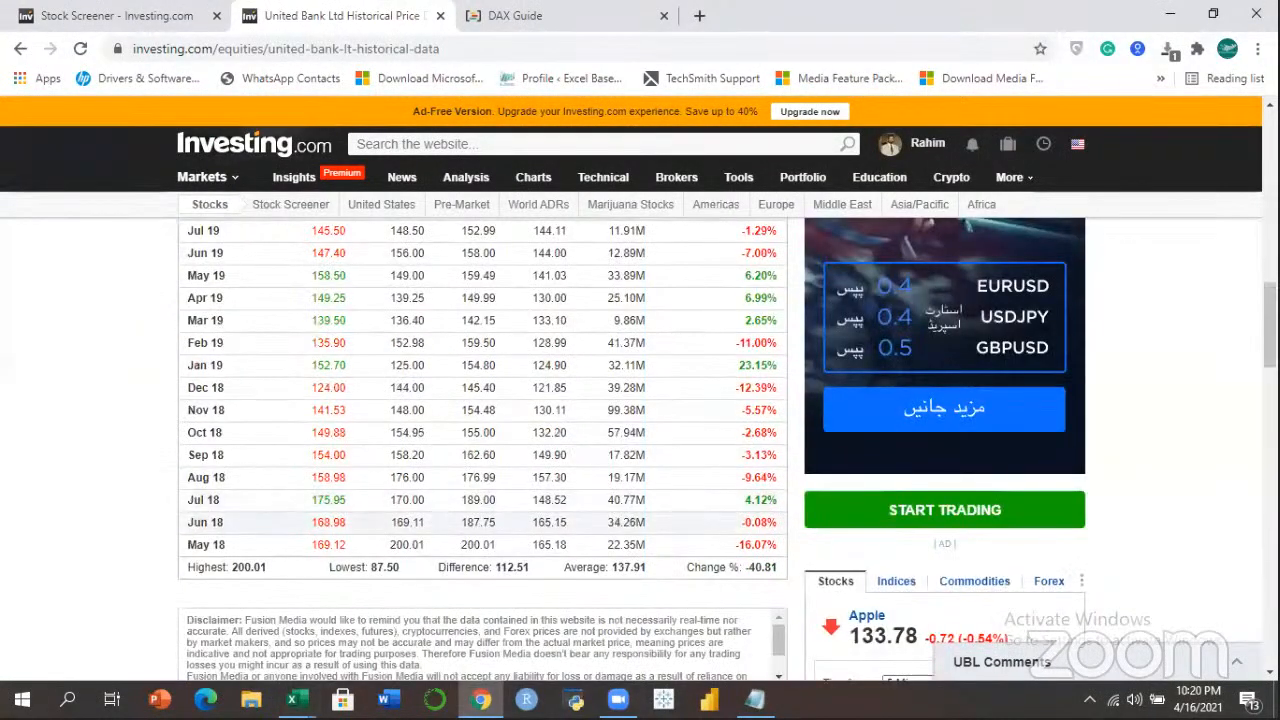
{"action": "scroll", "coordinate": [706, 450], "scroll_direction": "up", "scroll_amount": 4}
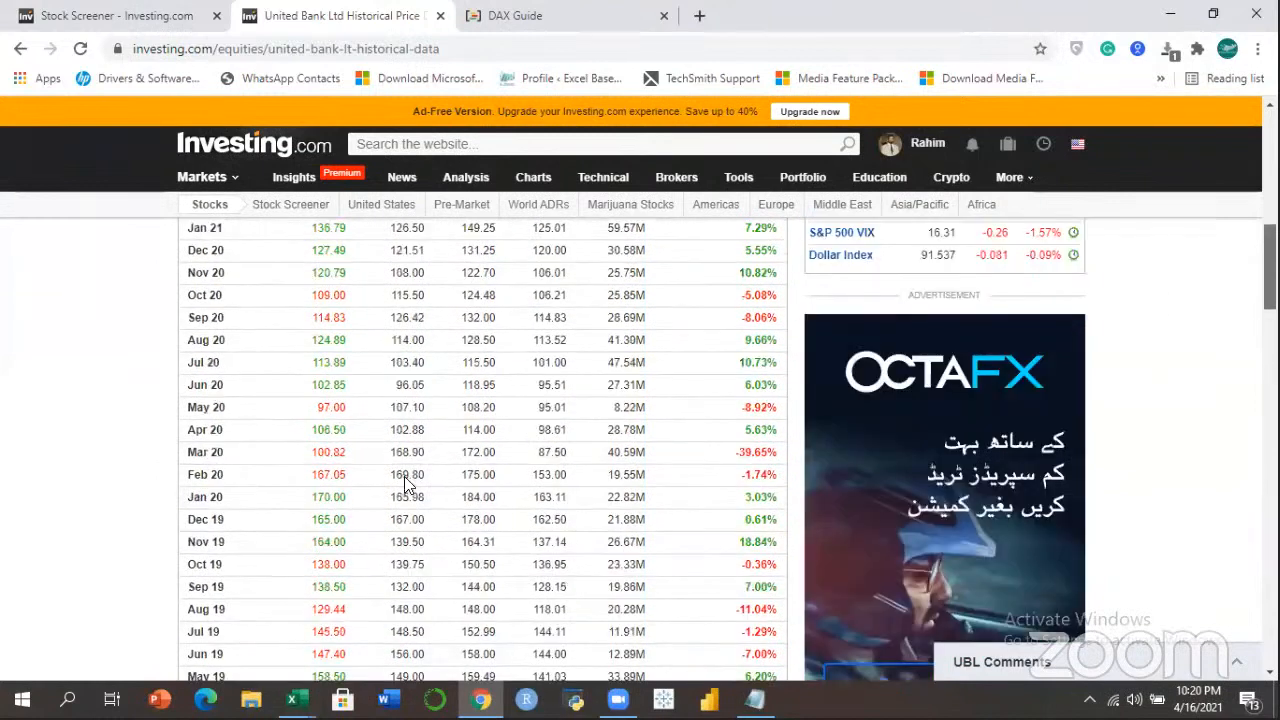
{"action": "scroll", "coordinate": [264, 332], "scroll_direction": "up", "scroll_amount": 3}
{"action": "scroll", "coordinate": [257, 343], "scroll_direction": "down", "scroll_amount": 1}
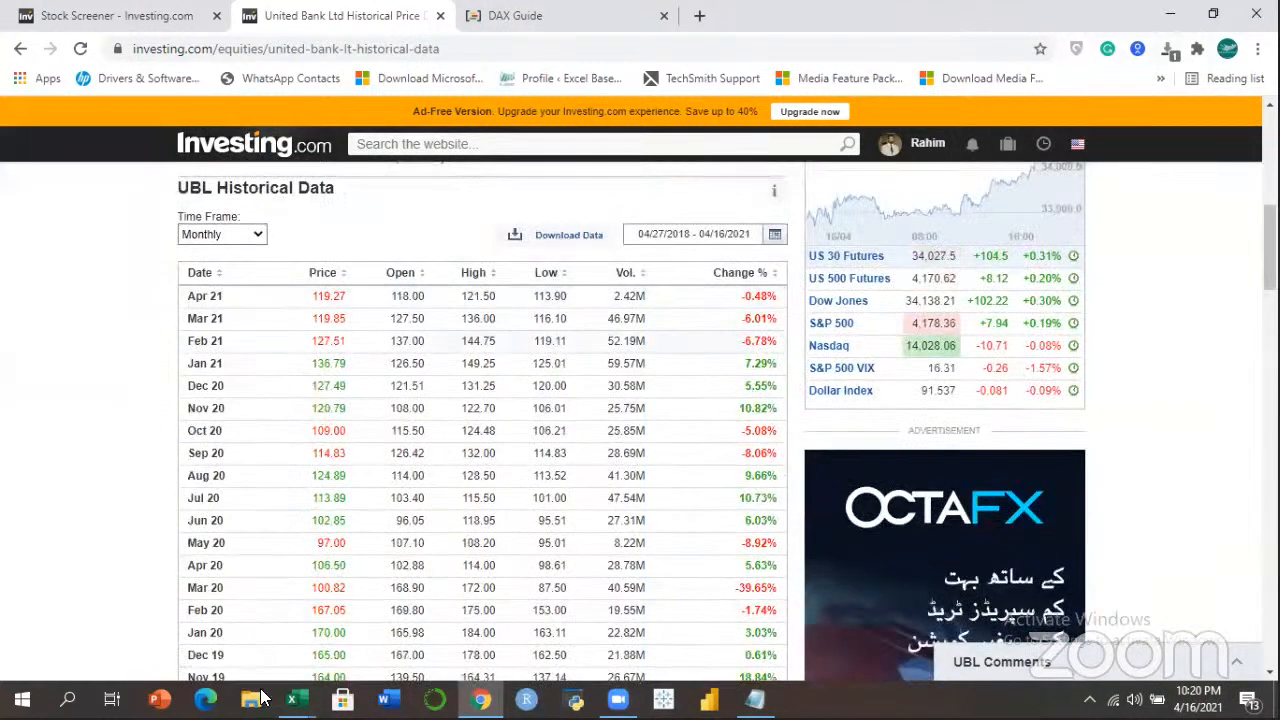
{"action": "left_click", "coordinate": [292, 699]}
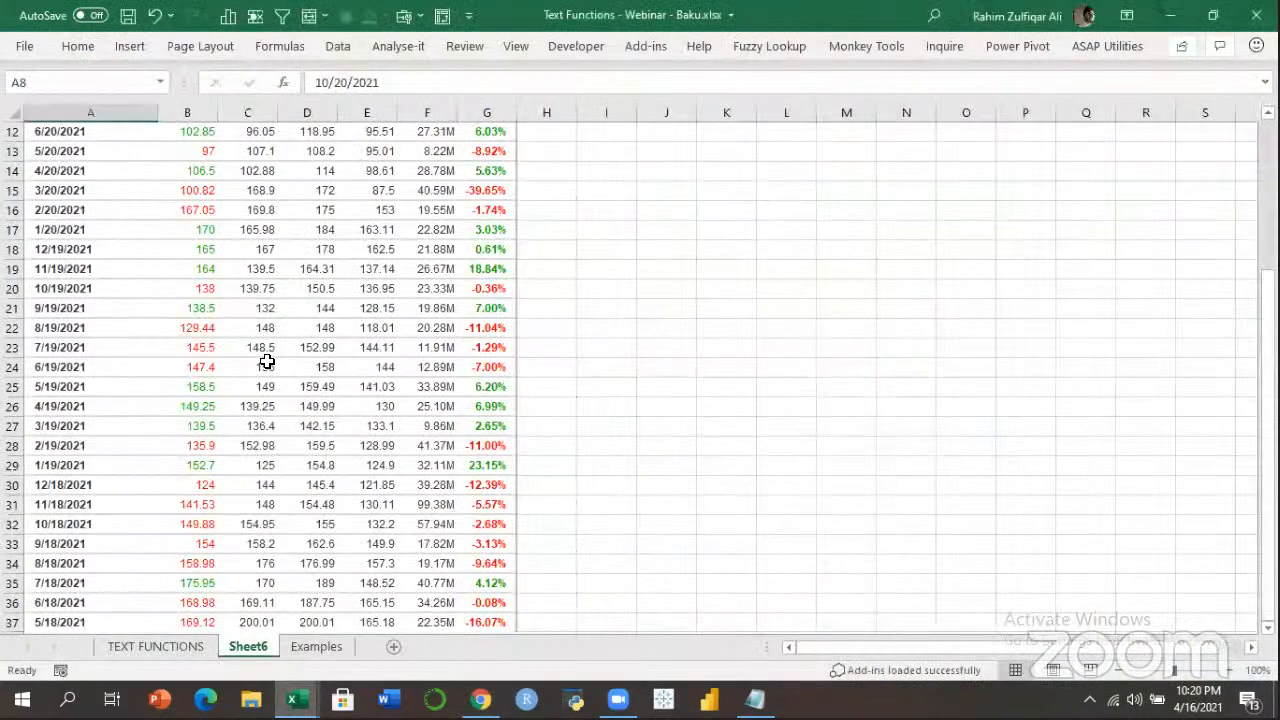
{"action": "left_click_drag", "start_coordinate": [80, 623], "coordinate": [88, 248]}
{"action": "left_click_drag", "start_coordinate": [101, 403], "coordinate": [101, 403]}
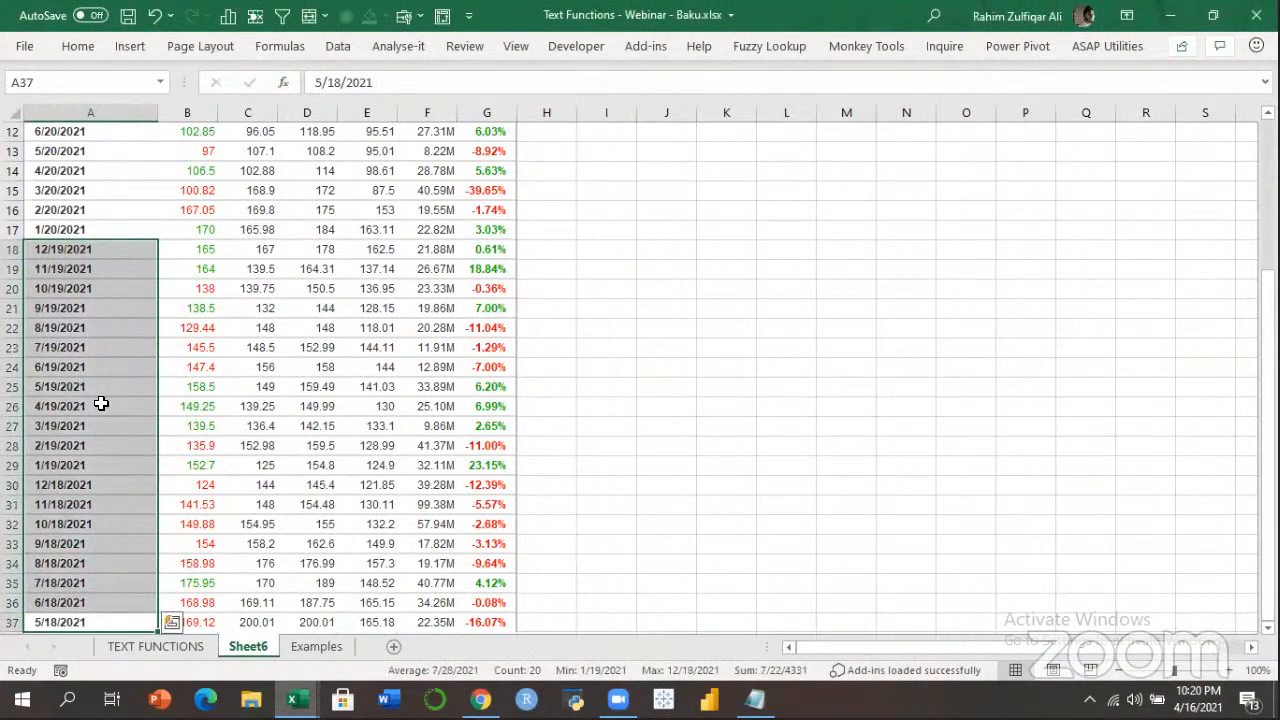
{"action": "left_click", "coordinate": [101, 406]}
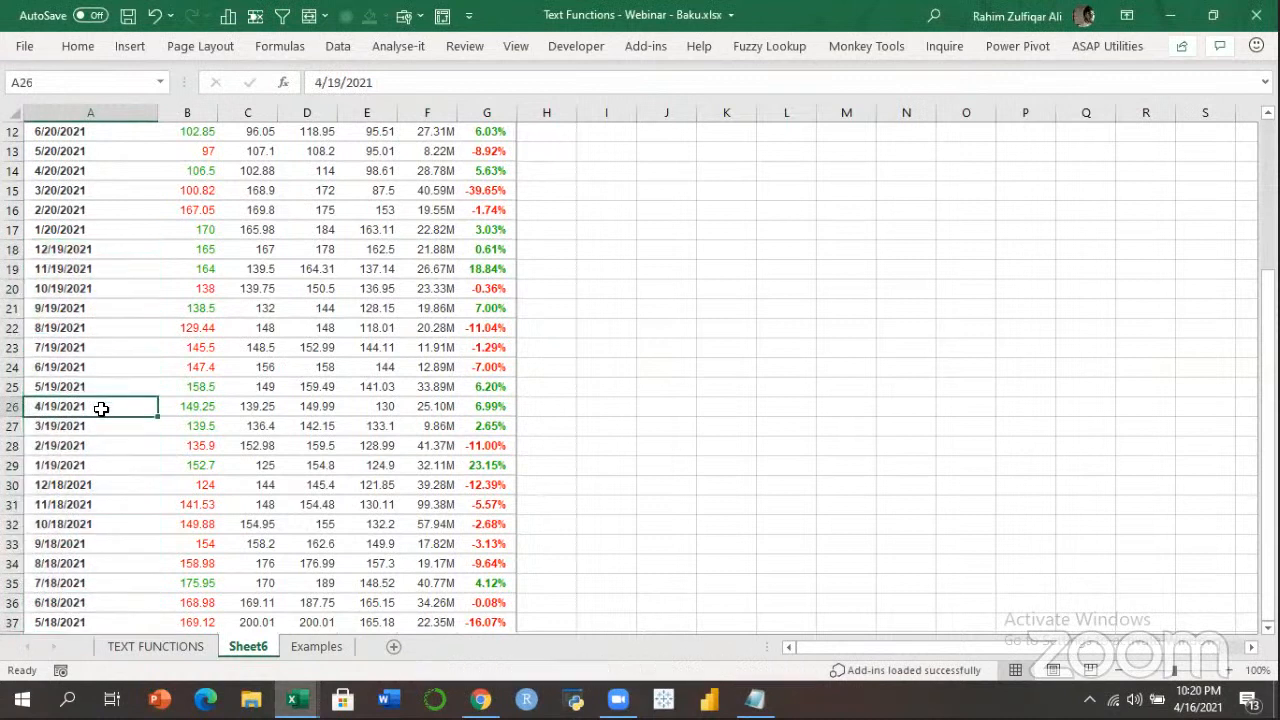
{"action": "left_click_drag", "start_coordinate": [69, 600], "coordinate": [86, 222]}
{"action": "left_click", "coordinate": [86, 224]}
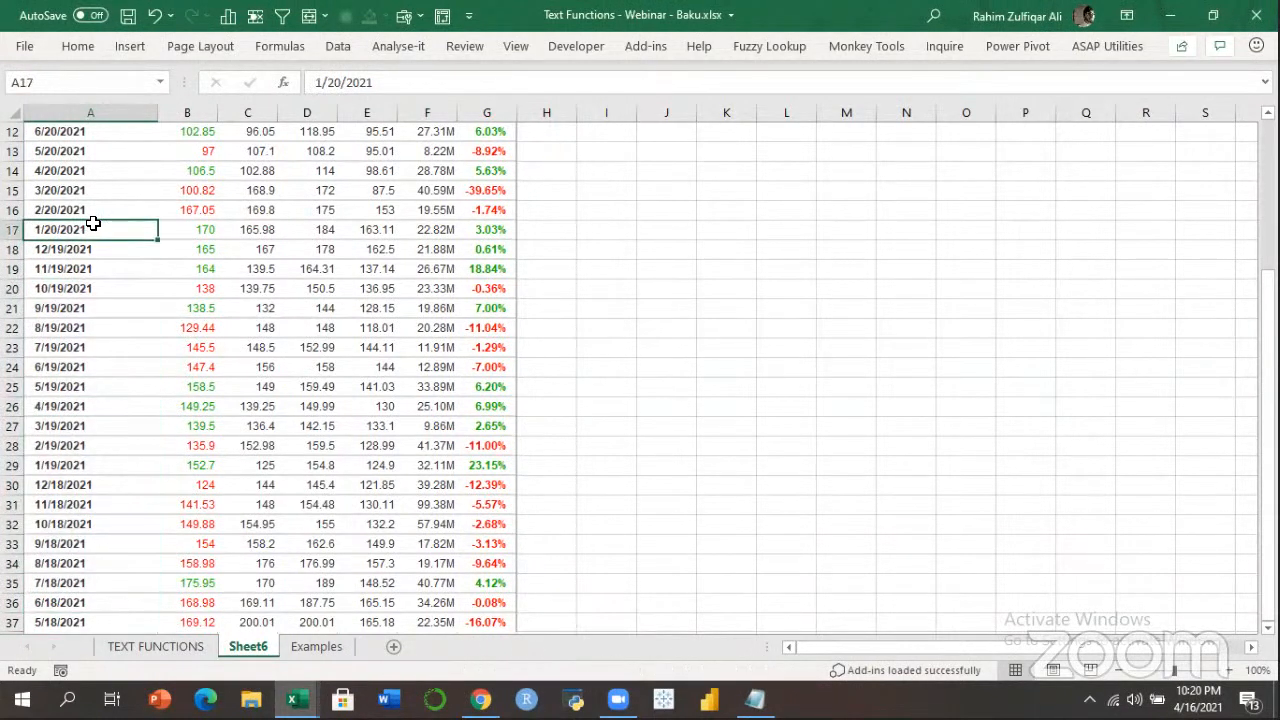
{"action": "left_click_drag", "start_coordinate": [85, 622], "coordinate": [91, 126]}
{"action": "left_click", "coordinate": [81, 214]}
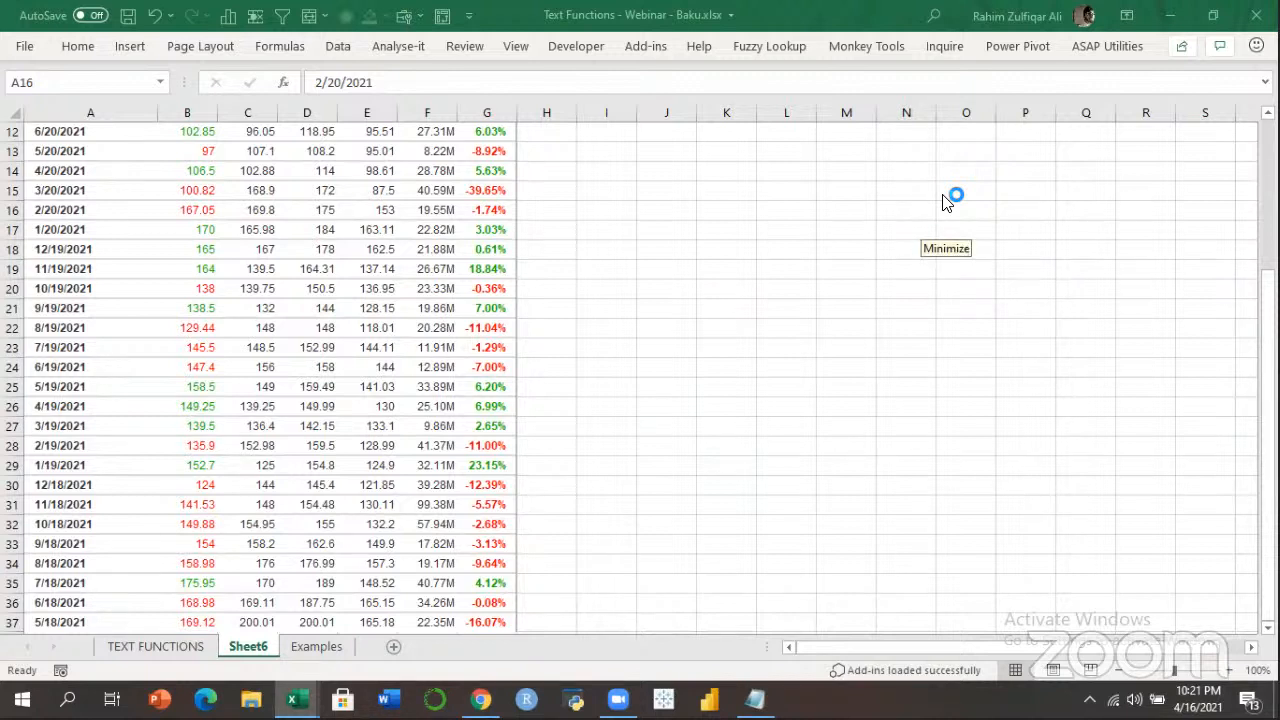
{"action": "left_click", "coordinate": [477, 222]}
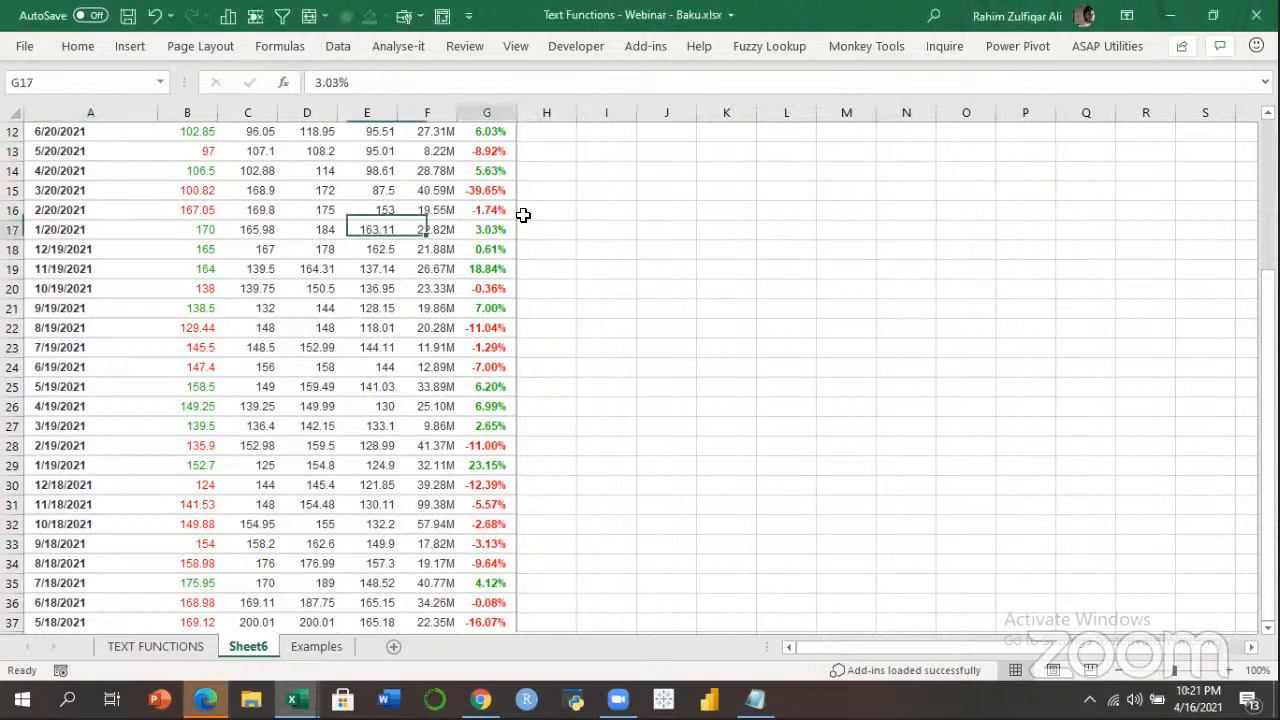
{"action": "left_click", "coordinate": [90, 190]}
{"action": "scroll", "coordinate": [971, 163], "scroll_direction": "up", "scroll_amount": 4}
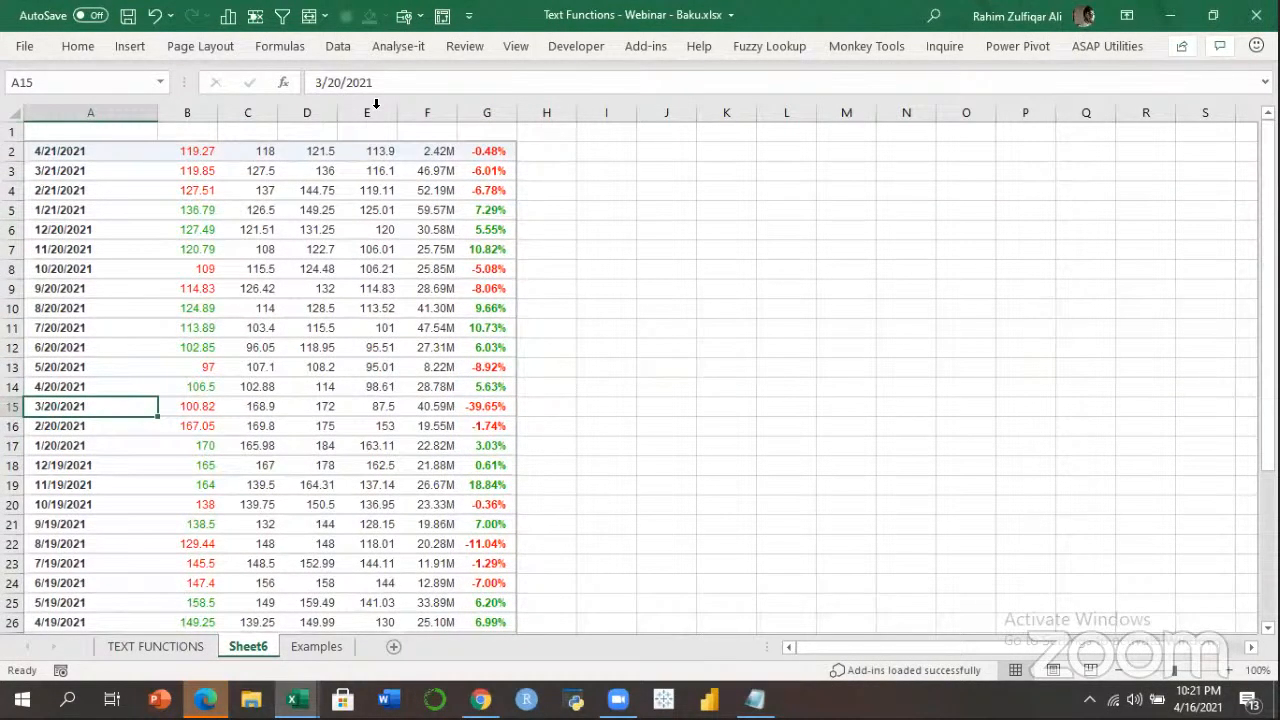
{"action": "left_click", "coordinate": [271, 305]}
{"action": "left_click", "coordinate": [206, 700]}
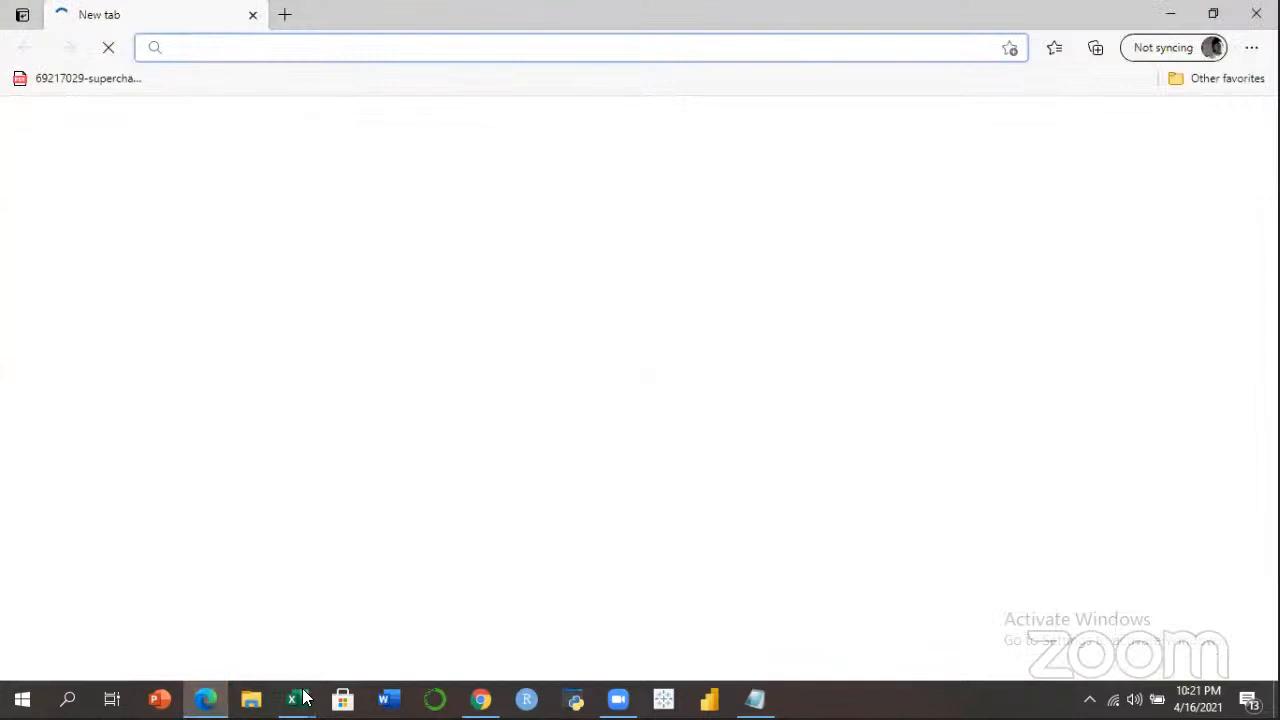
{"action": "mouse_move", "coordinate": [291, 700]}
{"action": "left_click", "coordinate": [251, 646]}
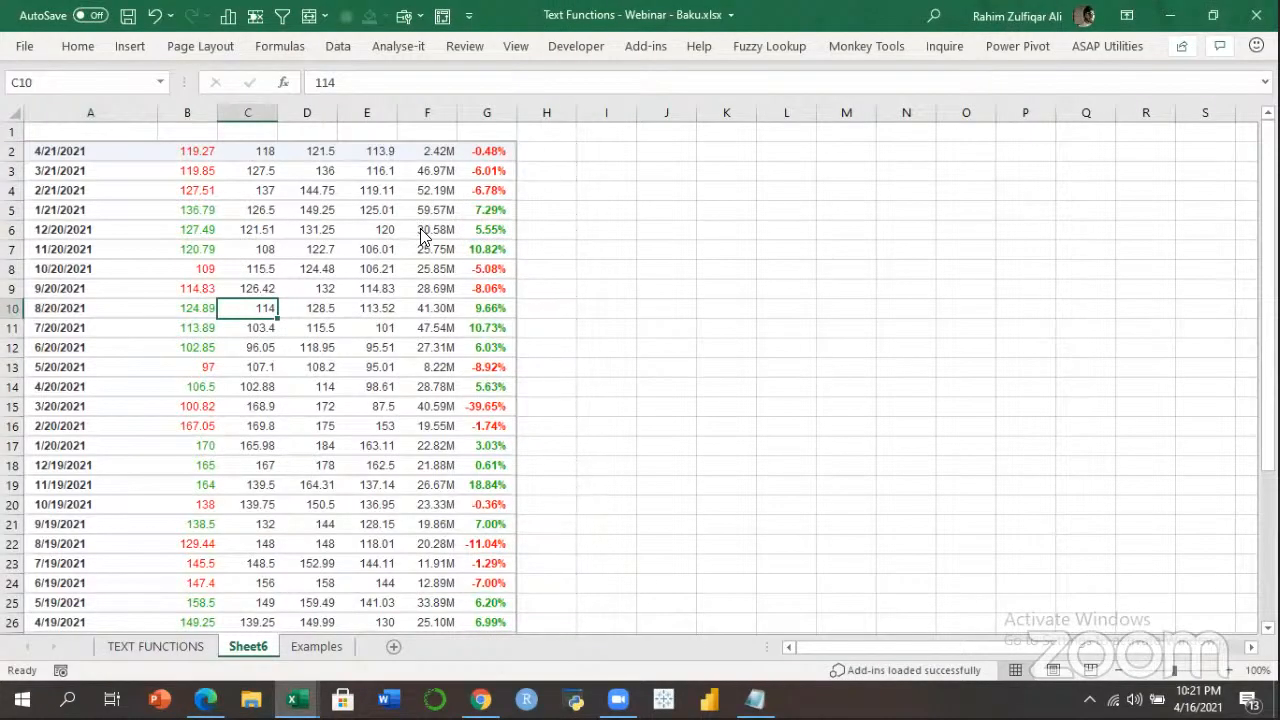
{"action": "key", "text": "ctrl+n"}
{"action": "left_click", "coordinate": [380, 675]}
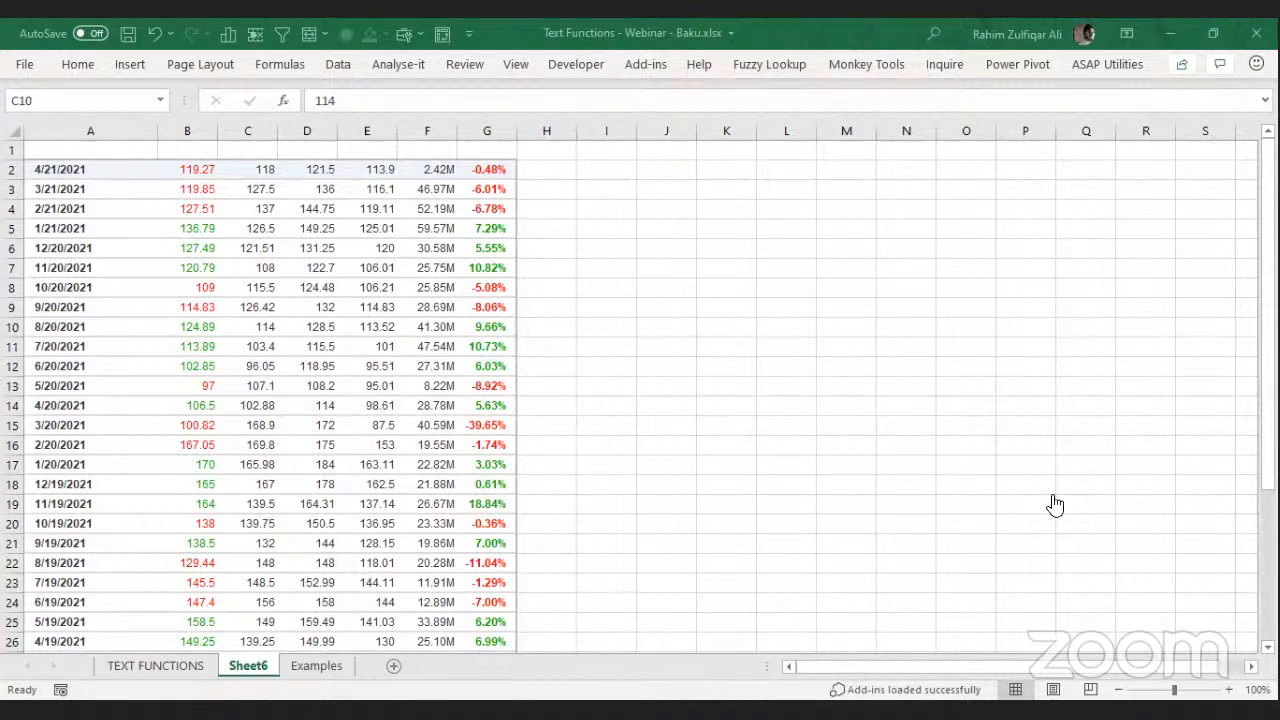
Copy the 'Handle DATES smartly in Microsoft Excel' video URL twice from the player's menu.
{"action": "key", "text": "alt+Tab"}
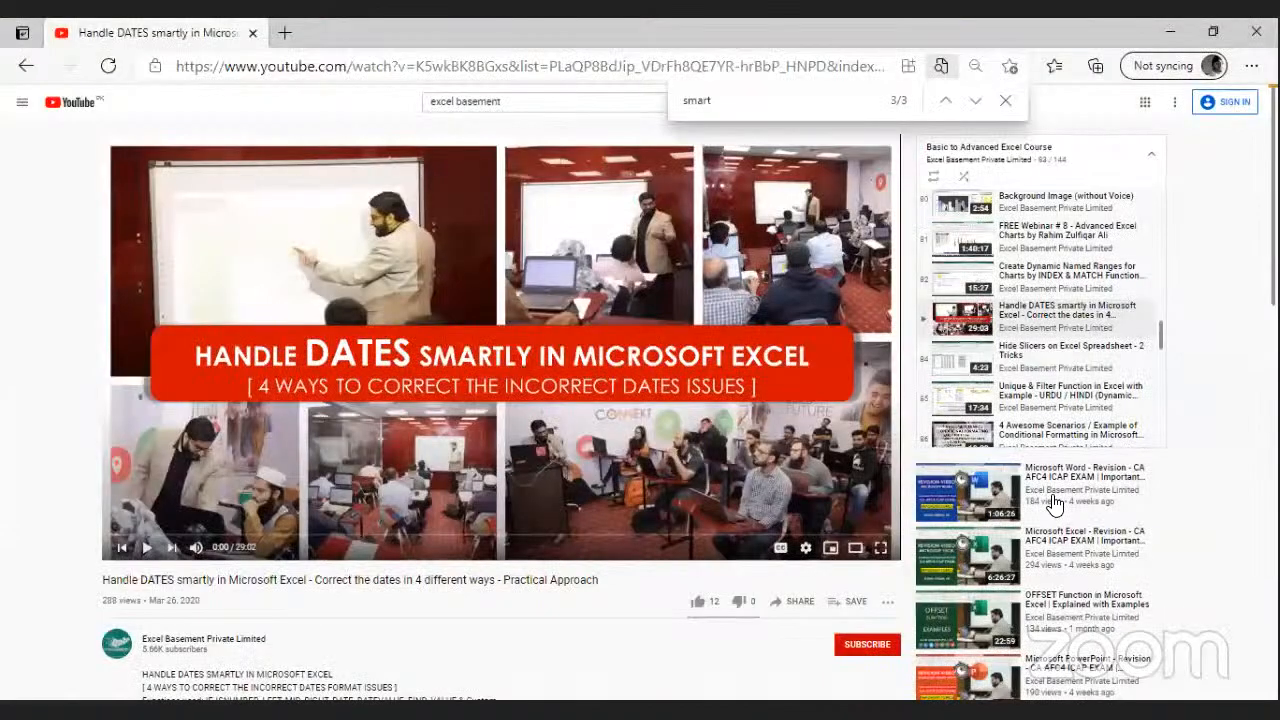
{"action": "key", "text": "alt+Tab"}
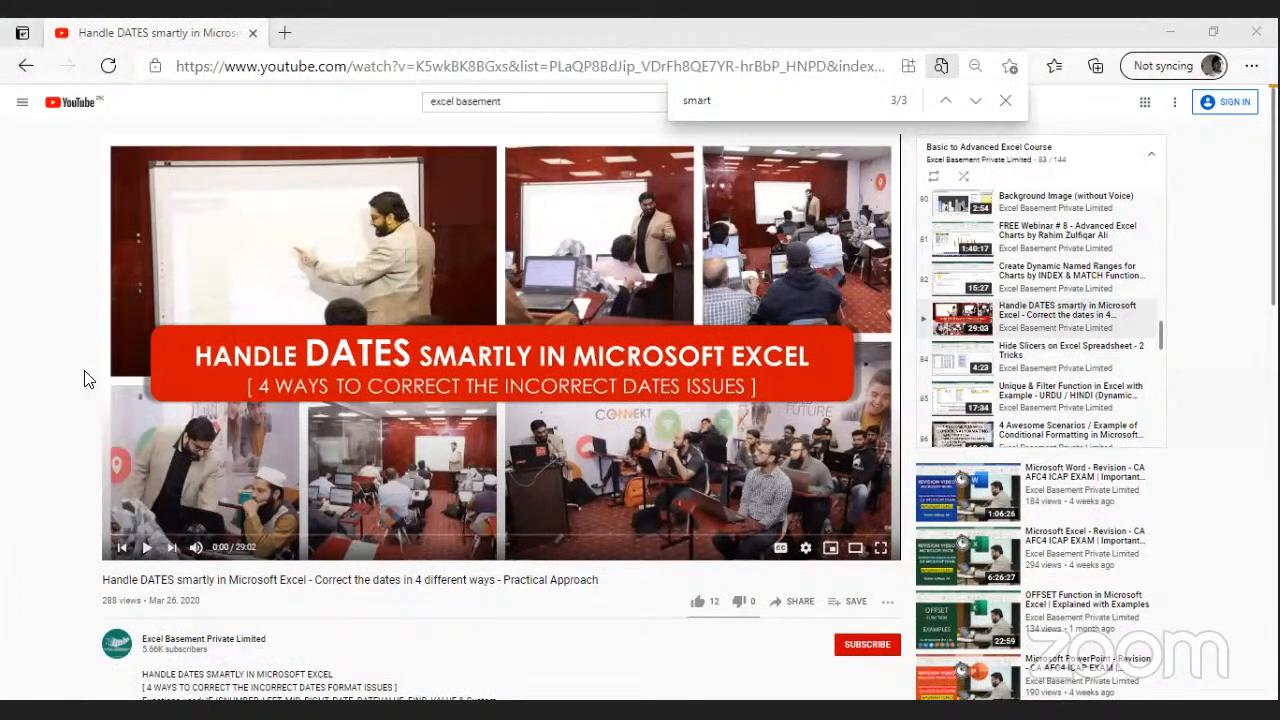
{"action": "left_click", "coordinate": [368, 308]}
{"action": "right_click", "coordinate": [366, 300]}
{"action": "left_click", "coordinate": [425, 343]}
{"action": "right_click", "coordinate": [496, 348]}
{"action": "left_click", "coordinate": [555, 391]}
Return to the Text Functions workbook and move through the column A dates, top to bottom.
{"action": "left_click", "coordinate": [240, 671]}
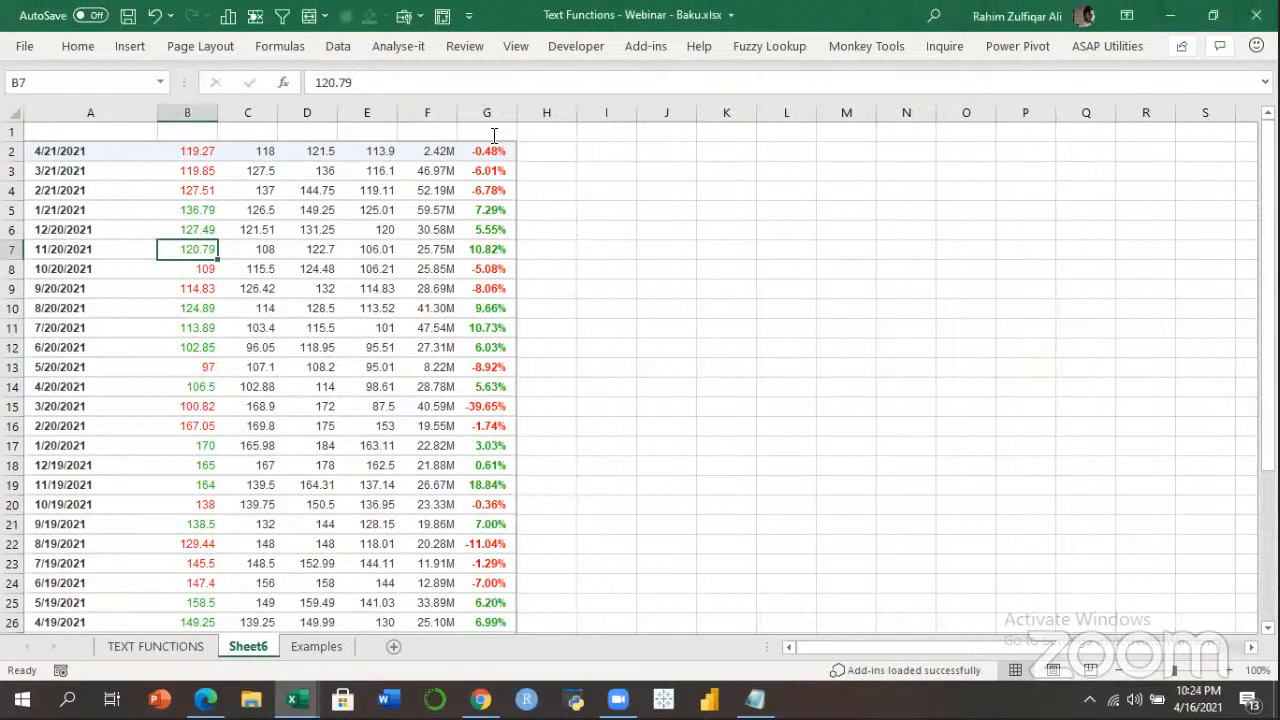
{"action": "left_click", "coordinate": [307, 406]}
{"action": "left_click", "coordinate": [89, 165]}
{"action": "key", "text": "Up"}
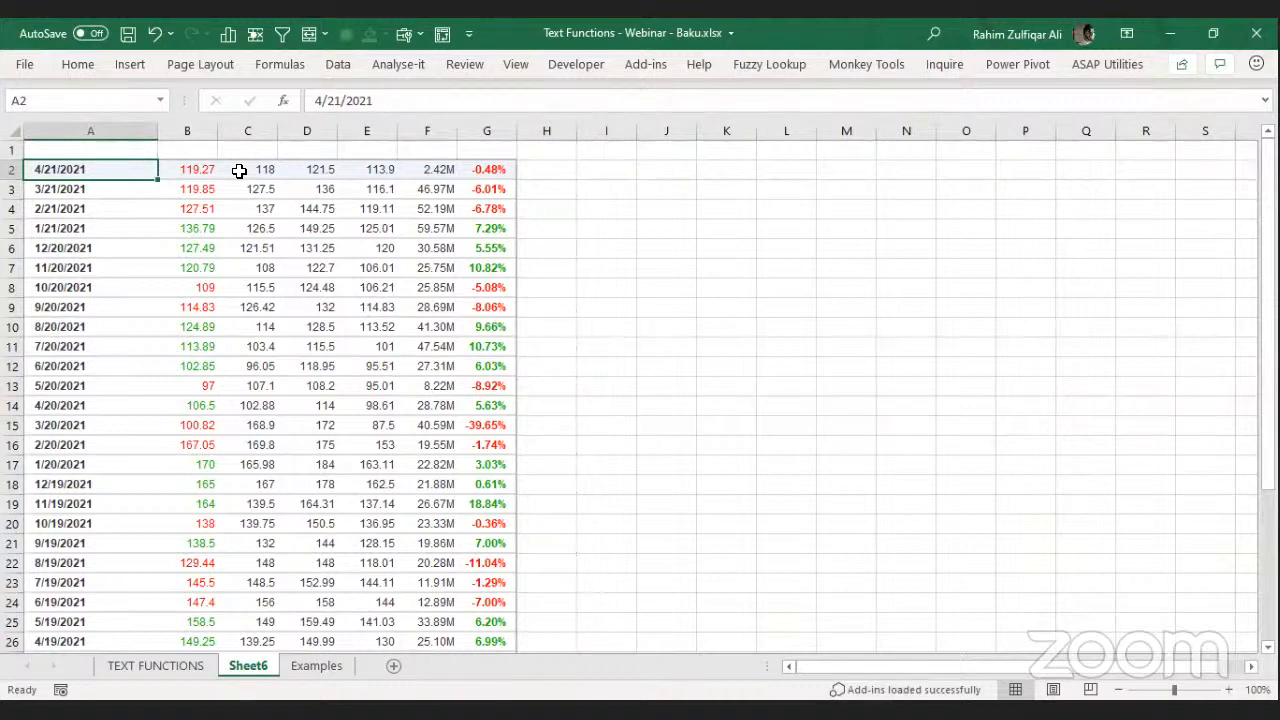
{"action": "key", "text": "Down"}
{"action": "key", "text": "Down"}
{"action": "key", "text": "Down"}
{"action": "key", "text": "Down"}
{"action": "key", "text": "Down"}
{"action": "key", "text": "Down"}
{"action": "key", "text": "Down"}
{"action": "key", "text": "Down"}
{"action": "key", "text": "Down"}
{"action": "key", "text": "Down"}
{"action": "key", "text": "Down"}
{"action": "key", "text": "Down"}
{"action": "key", "text": "Down"}
{"action": "key", "text": "Down"}
{"action": "key", "text": "Down"}
{"action": "key", "text": "Down"}
{"action": "key", "text": "Down"}
{"action": "key", "text": "Down"}
{"action": "key", "text": "Down"}
{"action": "key", "text": "Down"}
{"action": "key", "text": "ctrl+Home"}
{"action": "key", "text": "Down"}
{"action": "key", "text": "Down"}
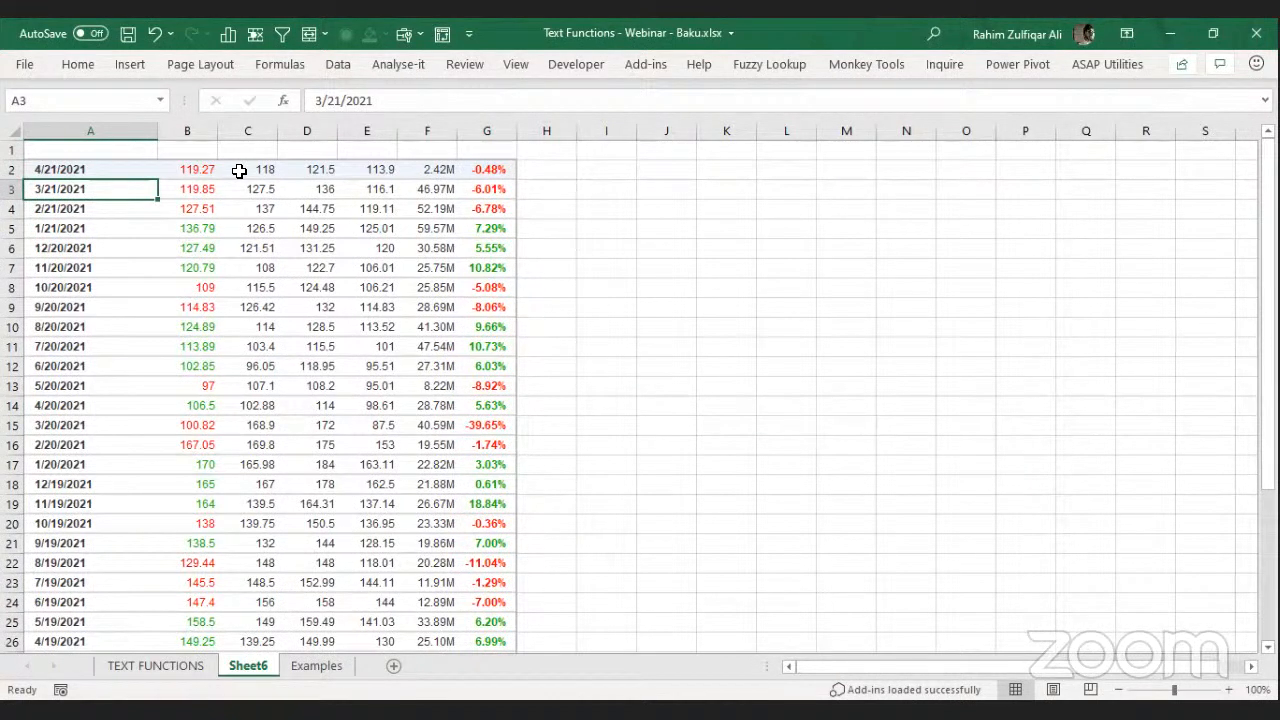
{"action": "key", "text": "Up"}
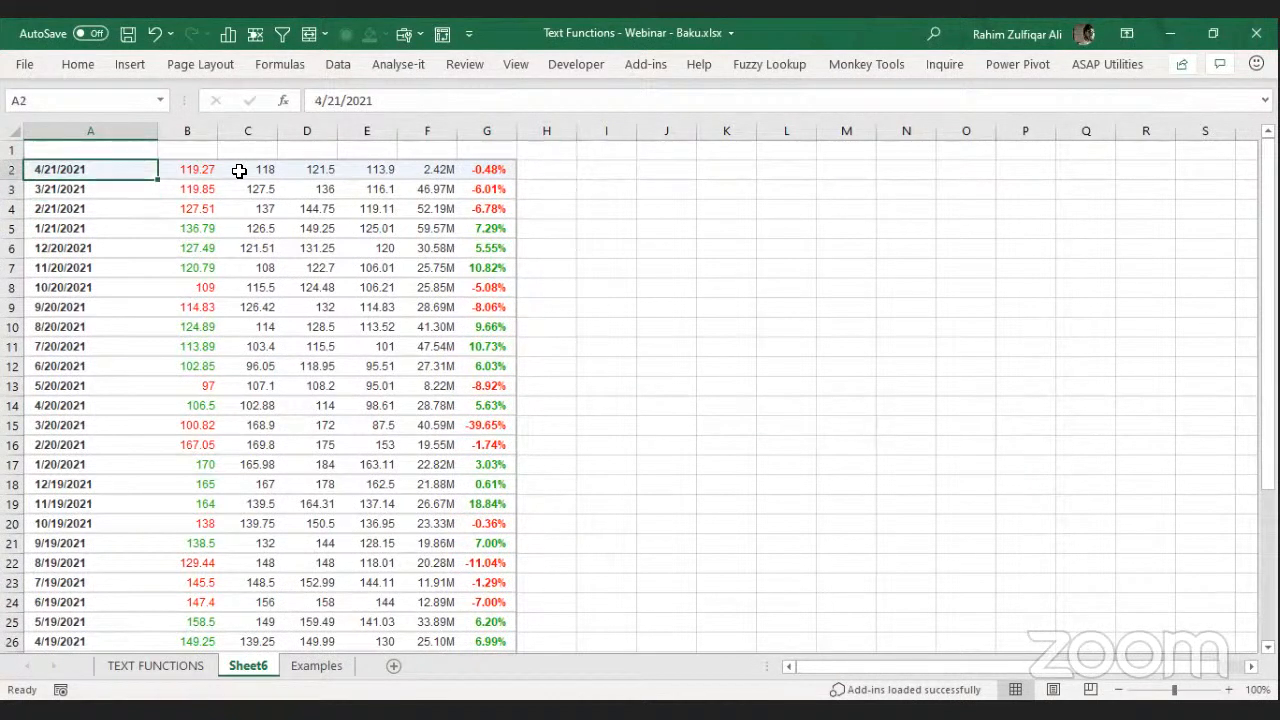
Zoom the sheet in three steps and select the dates around 2/21/2021.
{"action": "left_click", "coordinate": [1229, 690]}
{"action": "left_click", "coordinate": [1229, 690]}
{"action": "left_click", "coordinate": [1229, 690]}
{"action": "scroll", "coordinate": [151, 235], "scroll_direction": "up", "scroll_amount": 4}
{"action": "left_click", "coordinate": [163, 240]}
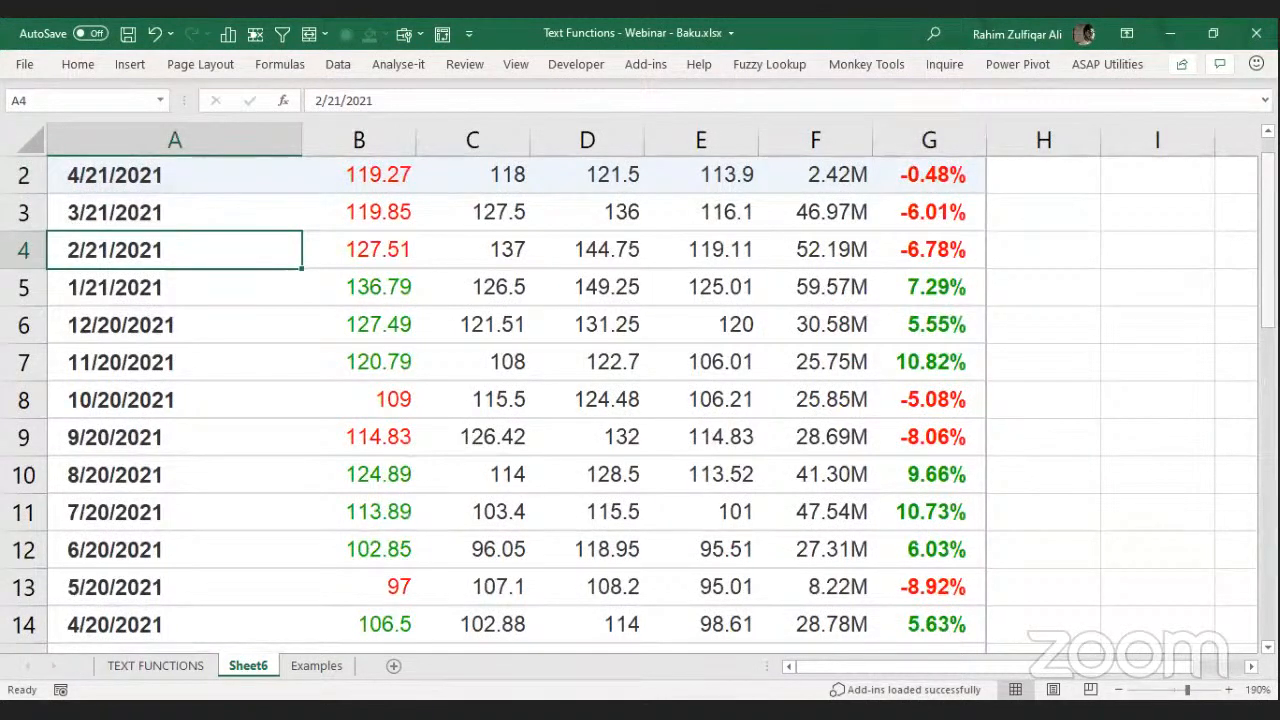
{"action": "scroll", "coordinate": [97, 329], "scroll_direction": "up", "scroll_amount": 1}
{"action": "left_click_drag", "start_coordinate": [110, 212], "coordinate": [168, 330]}
Select the dates from 12/20/2021 to 5/20/2021 and 11/19/2021, then return to Investing.com.
{"action": "left_click", "coordinate": [106, 360]}
{"action": "left_click_drag", "start_coordinate": [111, 419], "coordinate": [127, 624]}
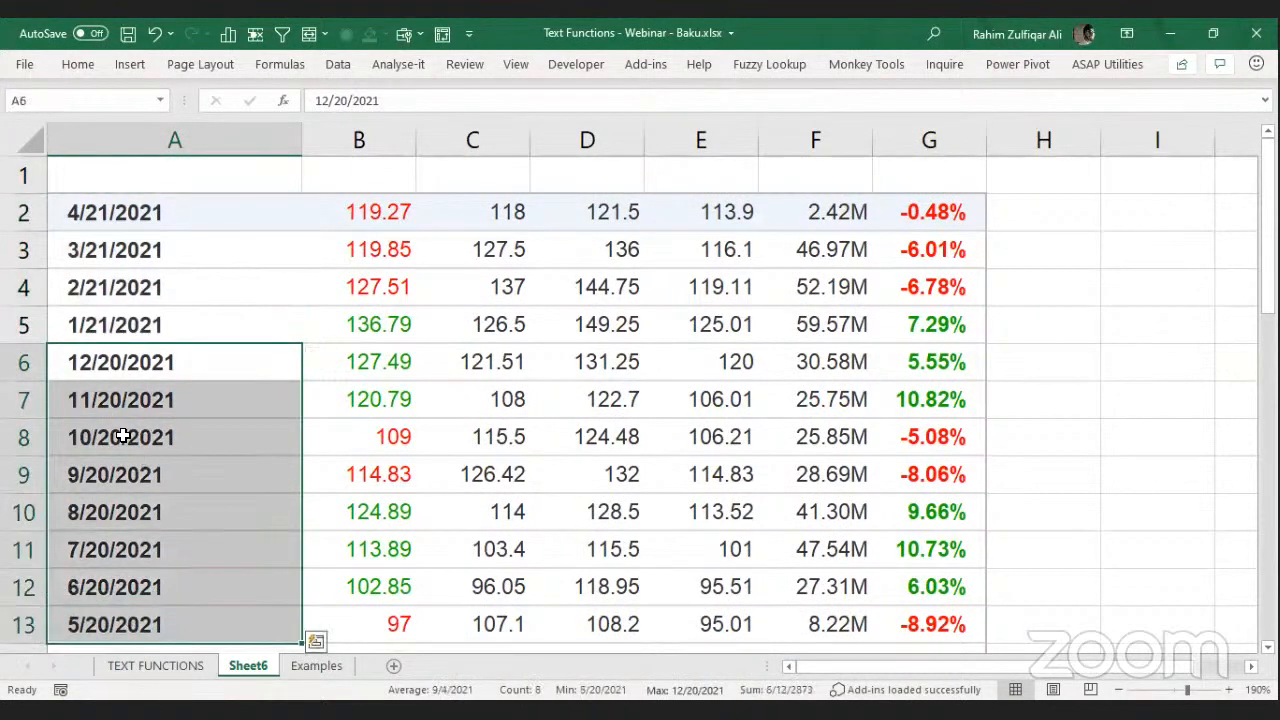
{"action": "left_click_drag", "start_coordinate": [1268, 290], "coordinate": [1268, 372]}
{"action": "left_click_drag", "start_coordinate": [151, 586], "coordinate": [194, 491]}
{"action": "left_click", "coordinate": [190, 362]}
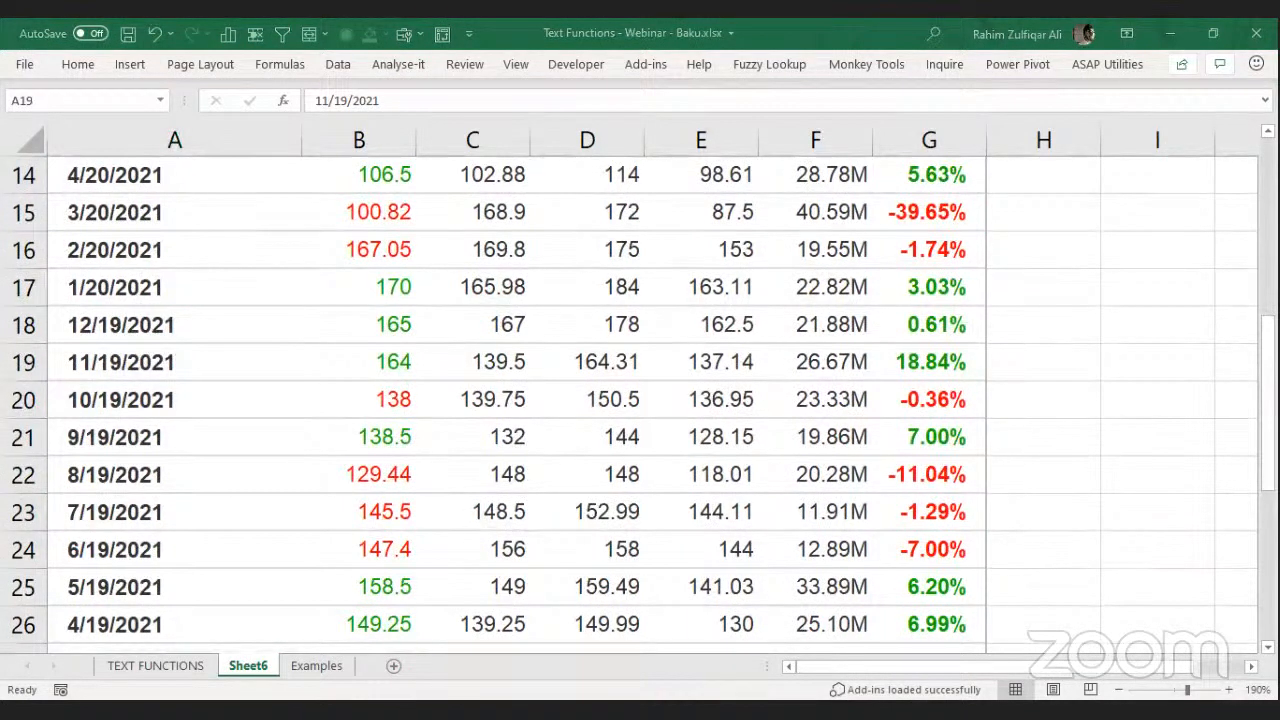
{"action": "key", "text": "alt+Tab"}
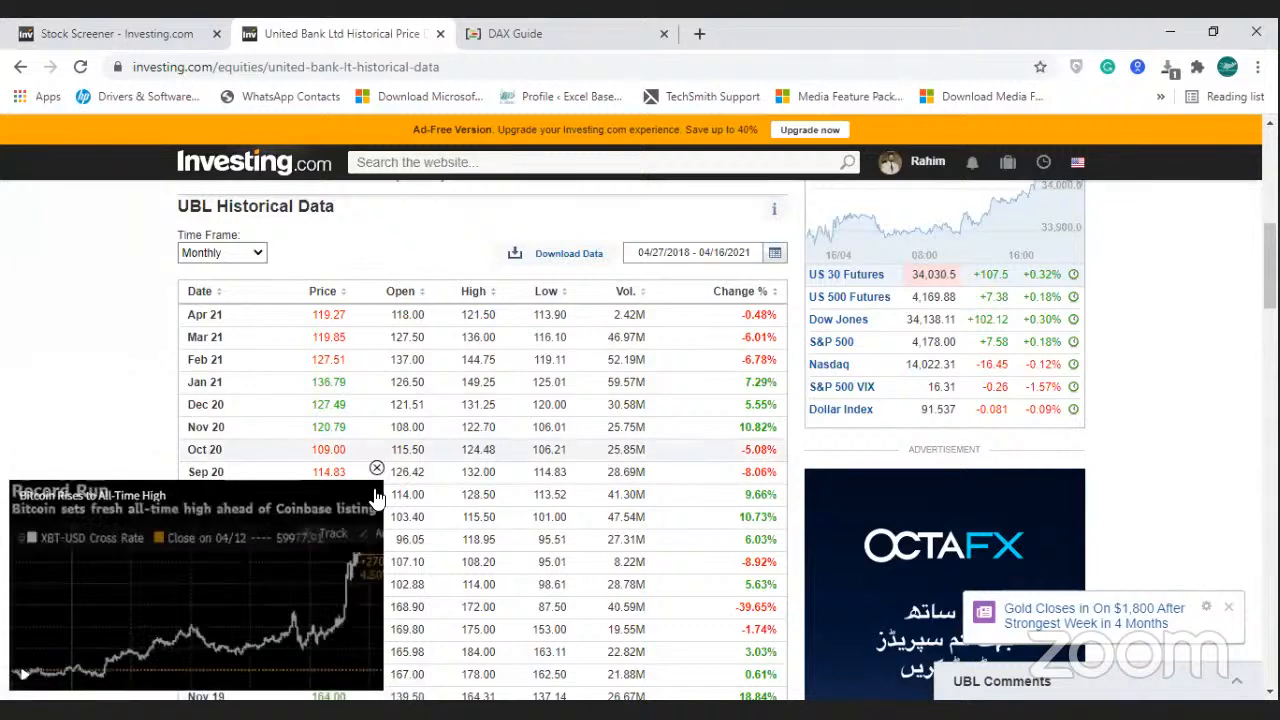
{"action": "left_click", "coordinate": [376, 468]}
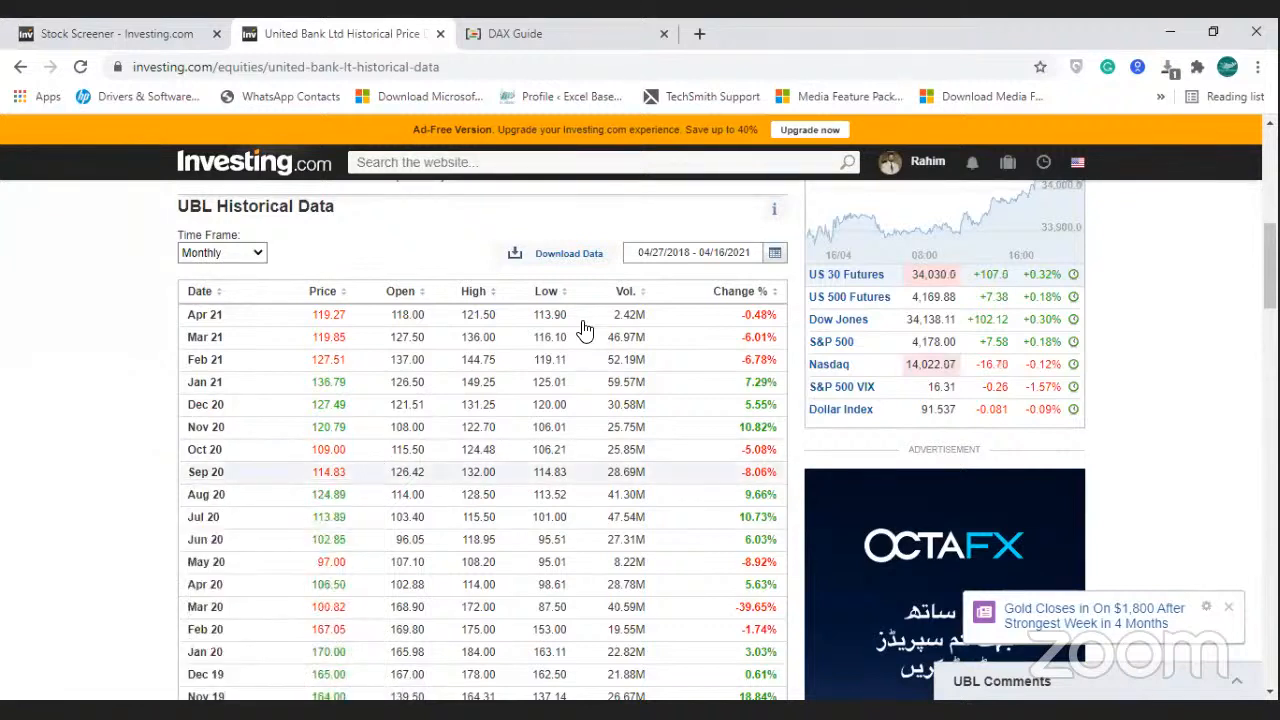
{"action": "left_click", "coordinate": [588, 257]}
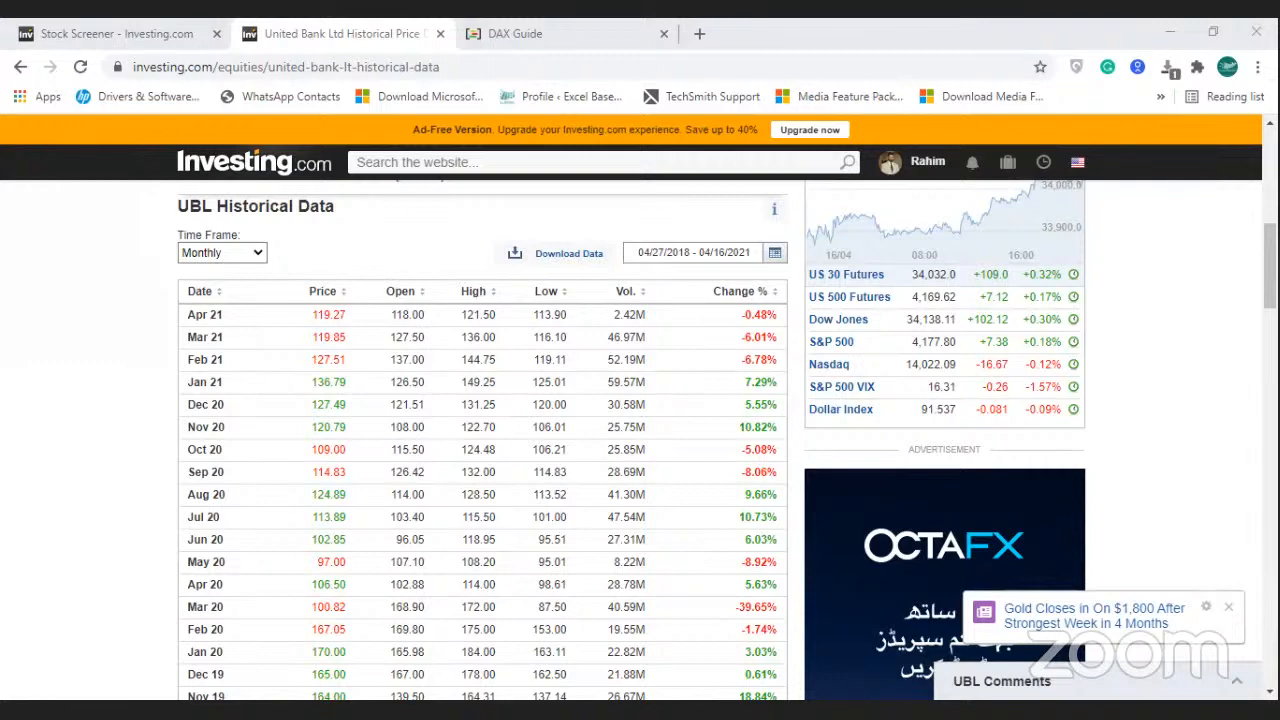
Back in Excel, select and copy the Names list in J27:J31.
{"action": "key", "text": "alt+Tab"}
{"action": "key", "text": "Right"}
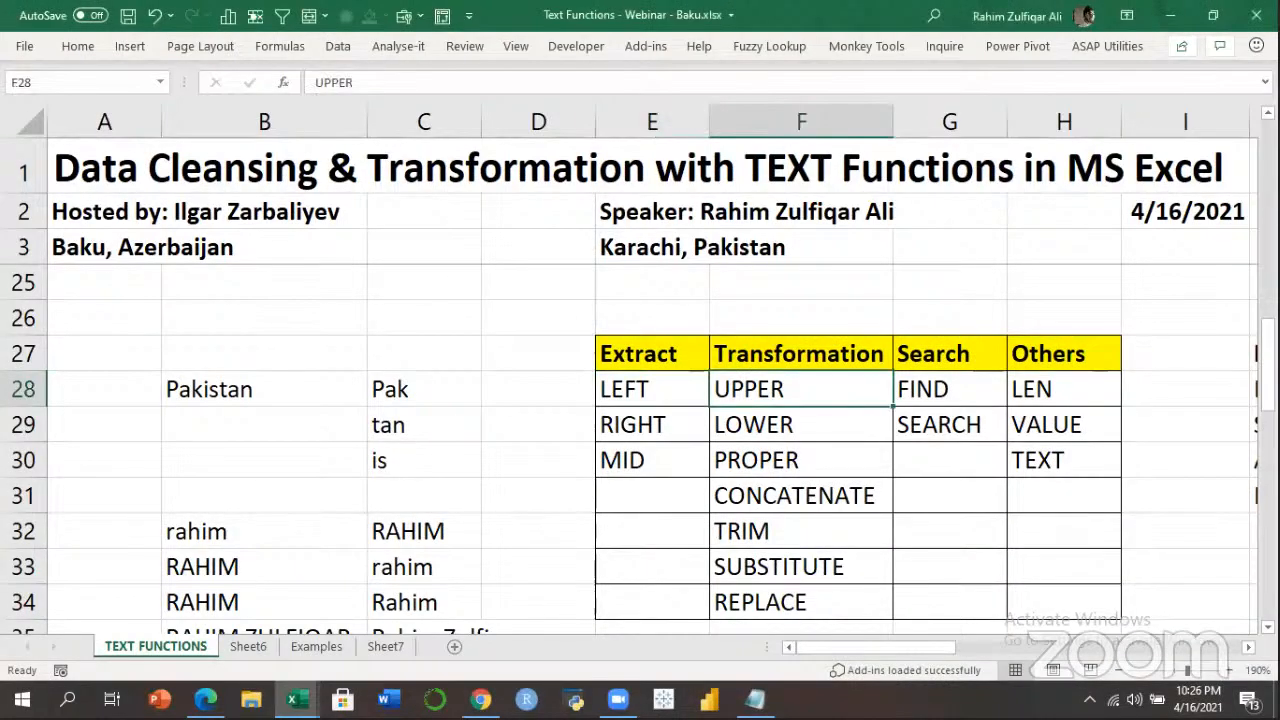
{"action": "key", "text": "Right"}
{"action": "key", "text": "Right"}
{"action": "key", "text": "Right"}
{"action": "key", "text": "Right"}
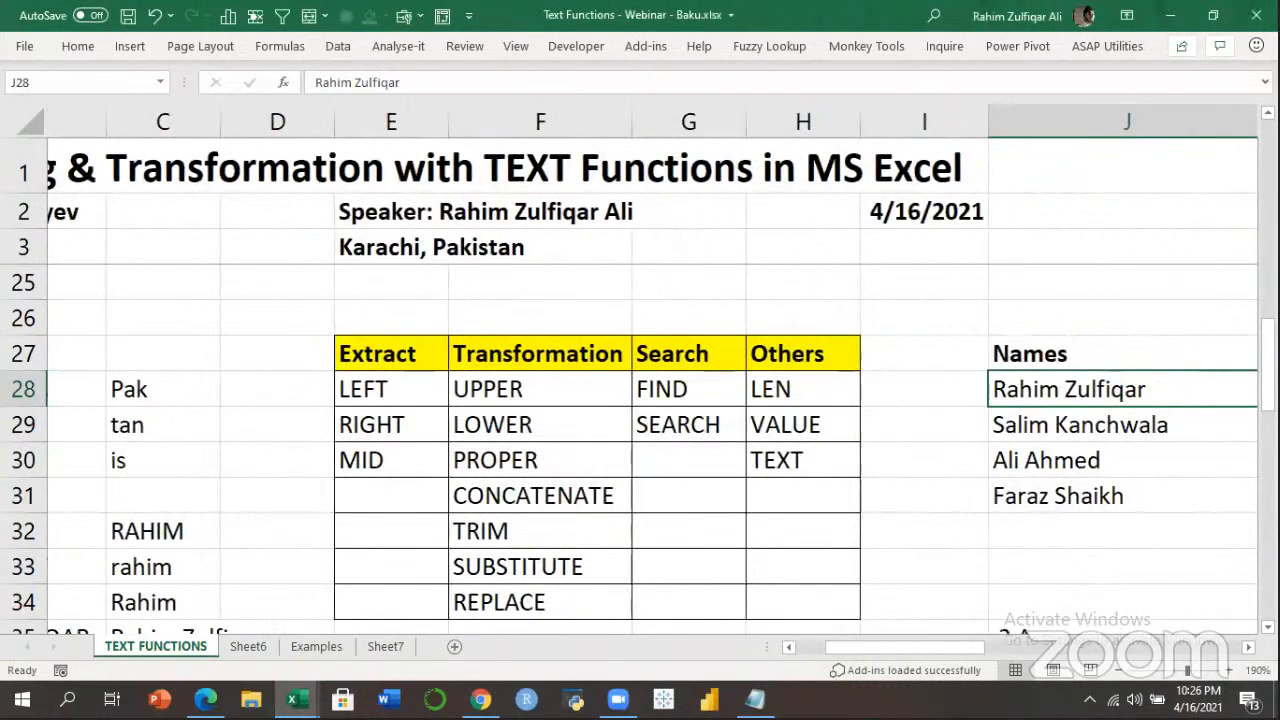
{"action": "key", "text": "ctrl+Right"}
{"action": "key", "text": "ctrl+Left"}
{"action": "key", "text": "Left"}
{"action": "key", "text": "Up"}
{"action": "key", "text": "Right"}
{"action": "key", "text": "ctrl+shift+Down"}
{"action": "key", "text": "ctrl+c"}
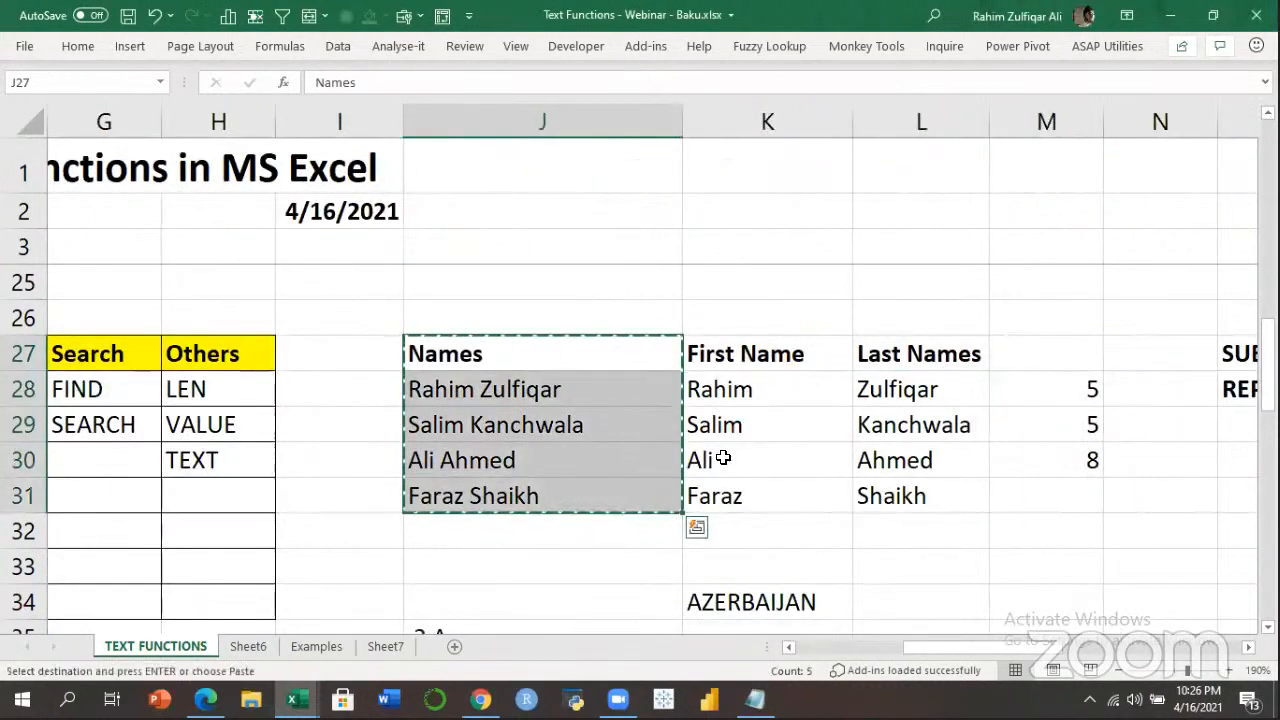
Paste the names into cell A1 of Sheet7 and zoom in on them.
{"action": "left_click", "coordinate": [385, 646]}
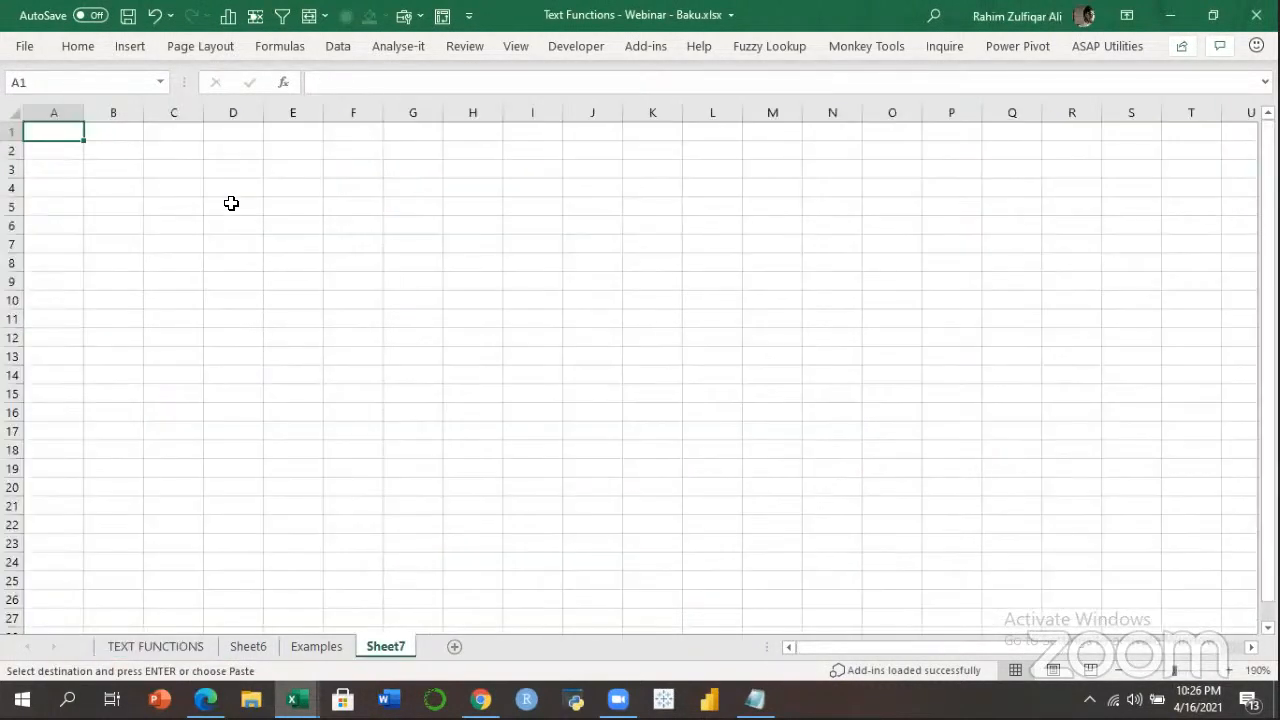
{"action": "key", "text": "ctrl+v"}
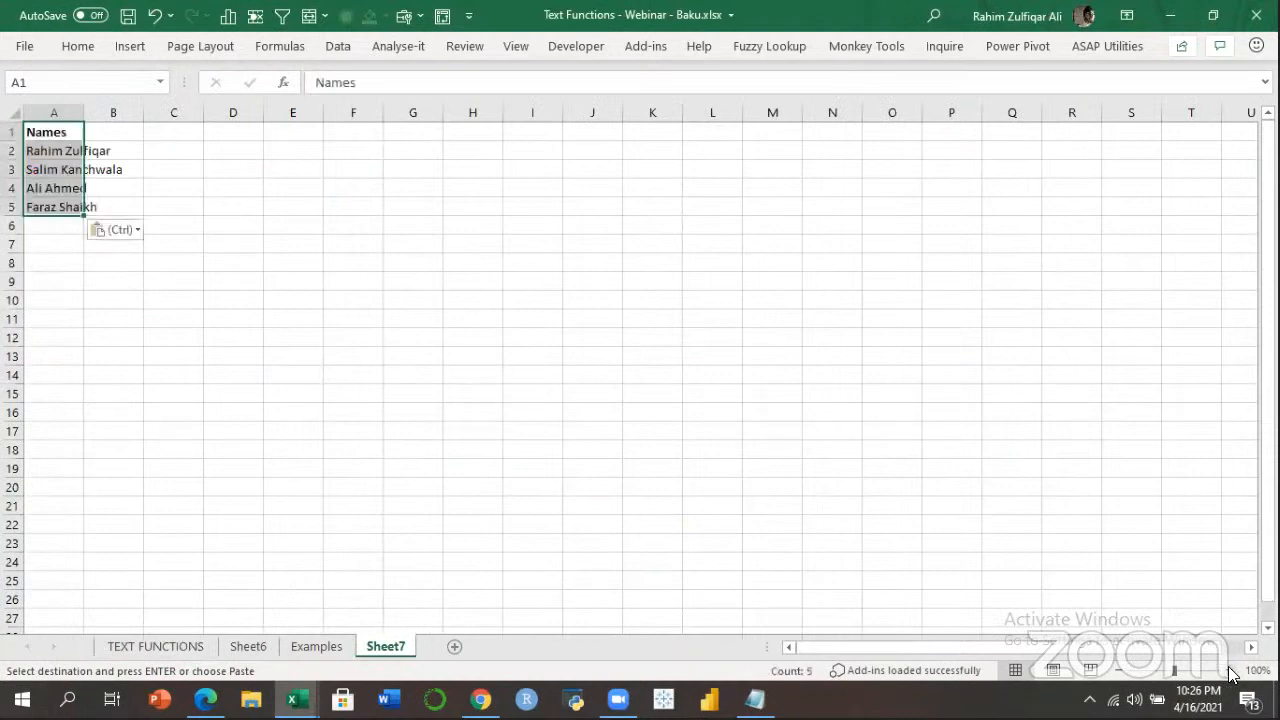
{"action": "left_click", "coordinate": [1231, 670]}
{"action": "left_click", "coordinate": [1231, 670]}
{"action": "scroll", "coordinate": [169, 134], "scroll_direction": "up", "scroll_amount": 6, "text": "ctrl"}
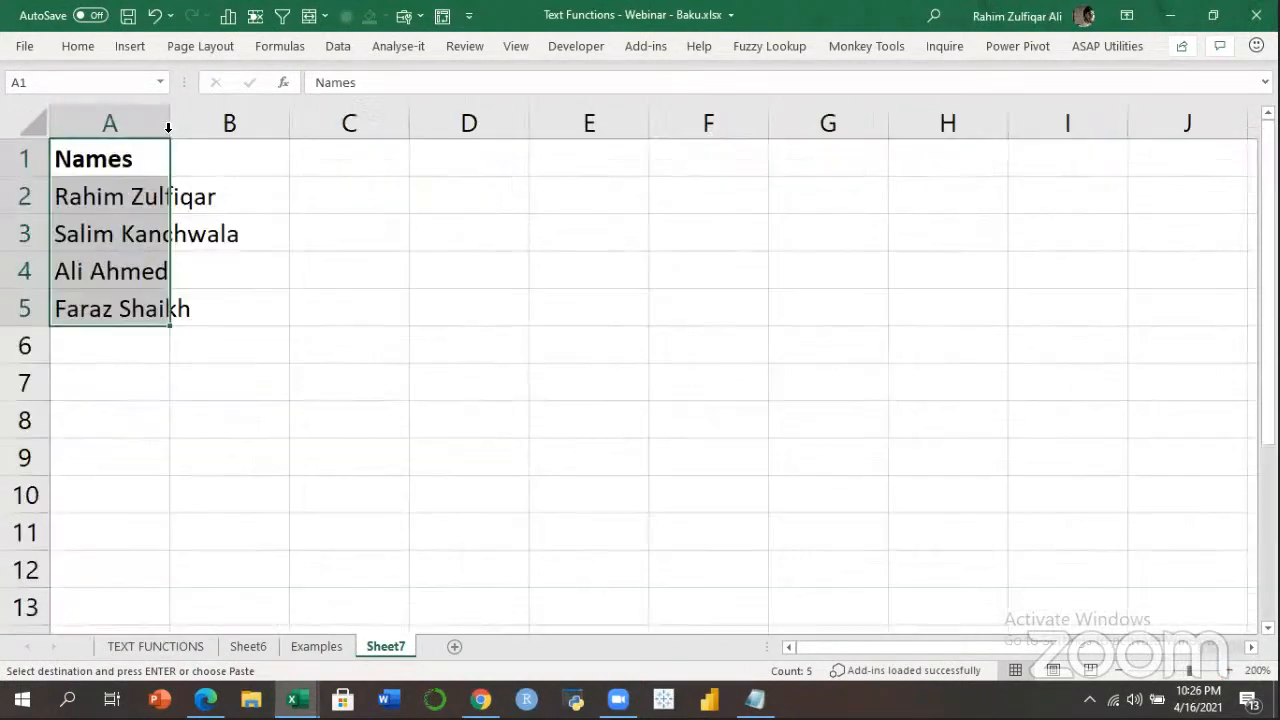
{"action": "key", "text": "Down"}
{"action": "key", "text": "Down"}
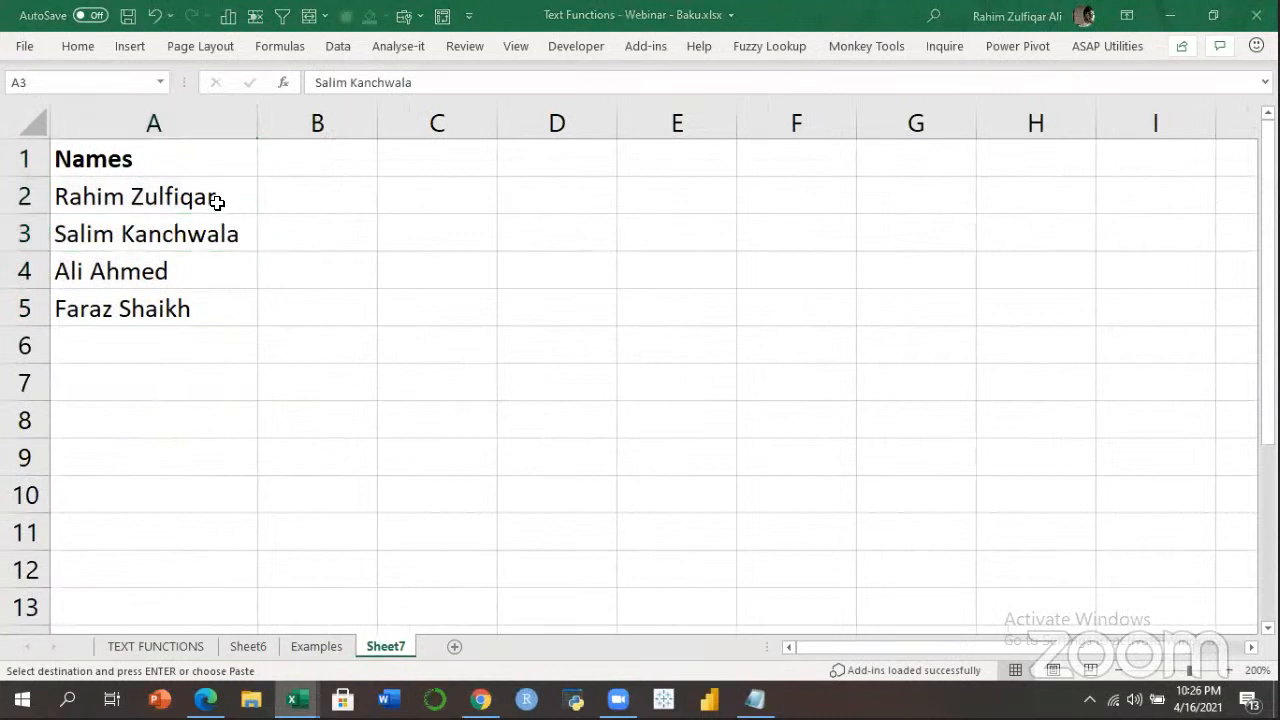
Convert the Names list into a table and bring up the Power Pivot ribbon.
{"action": "left_click", "coordinate": [238, 172]}
{"action": "key", "text": "ctrl+a"}
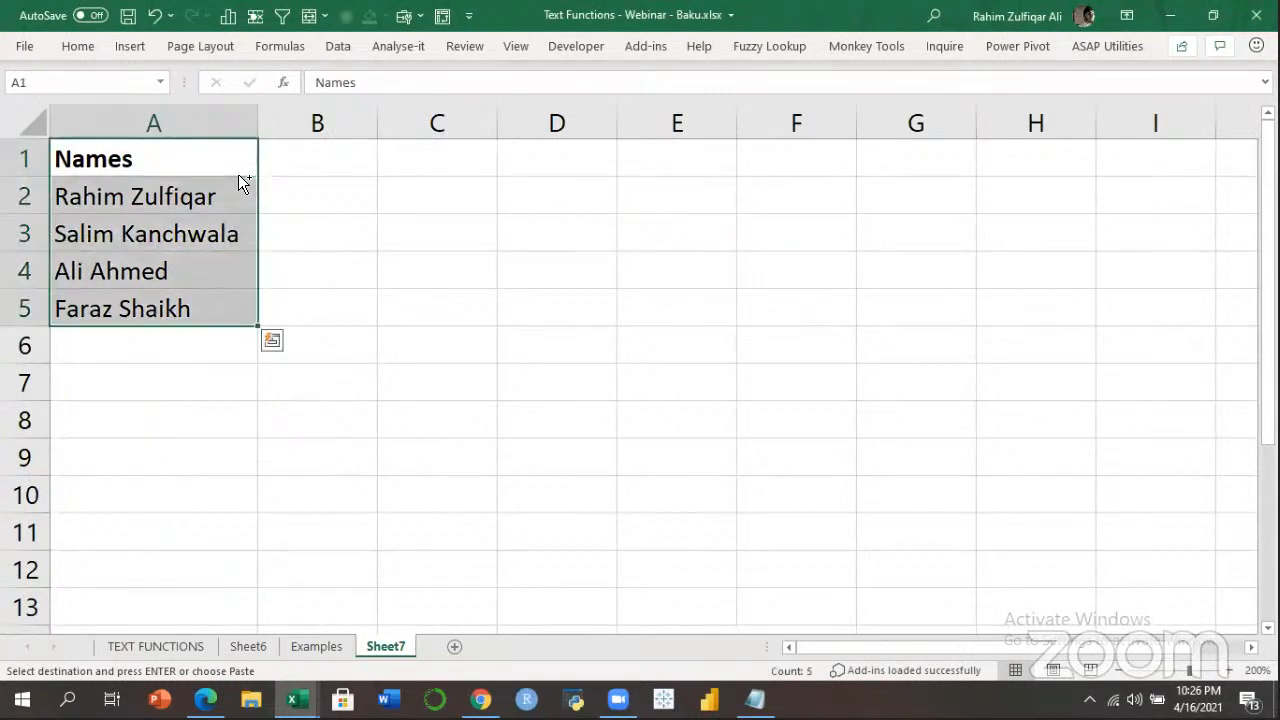
{"action": "key", "text": "ctrl+t"}
{"action": "left_click", "coordinate": [704, 443]}
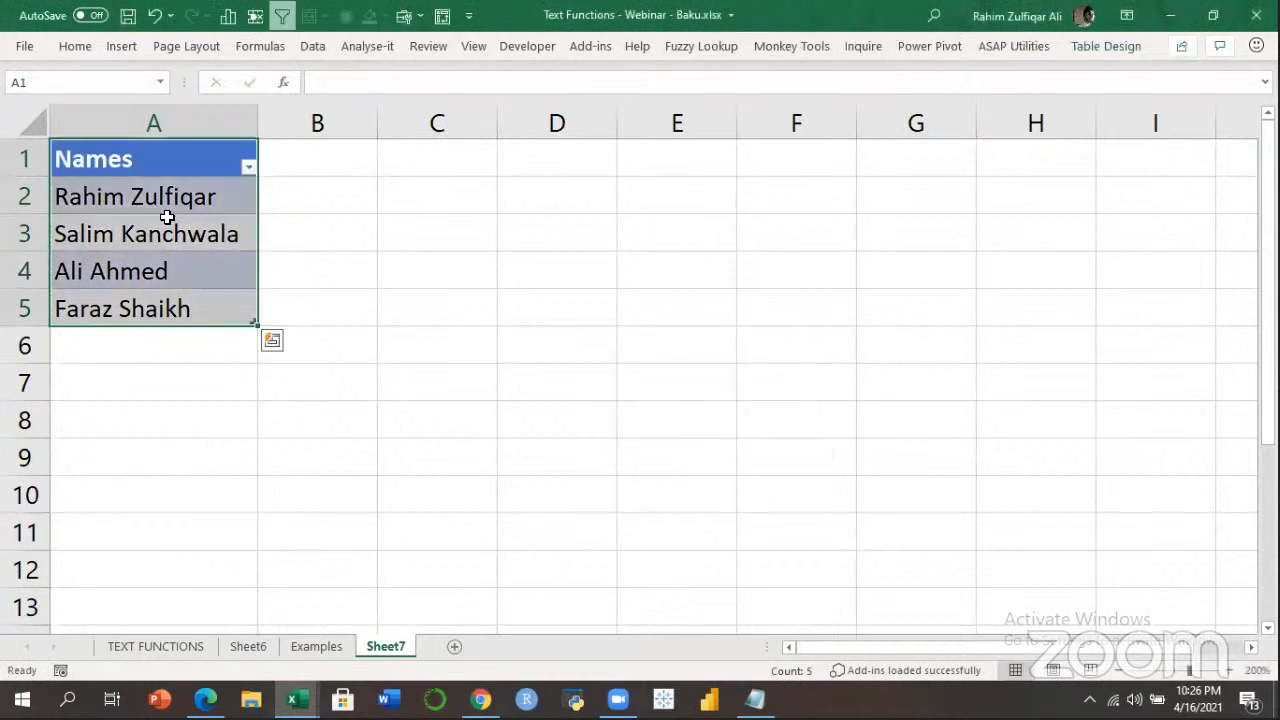
{"action": "left_click", "coordinate": [165, 226]}
{"action": "left_click", "coordinate": [915, 48]}
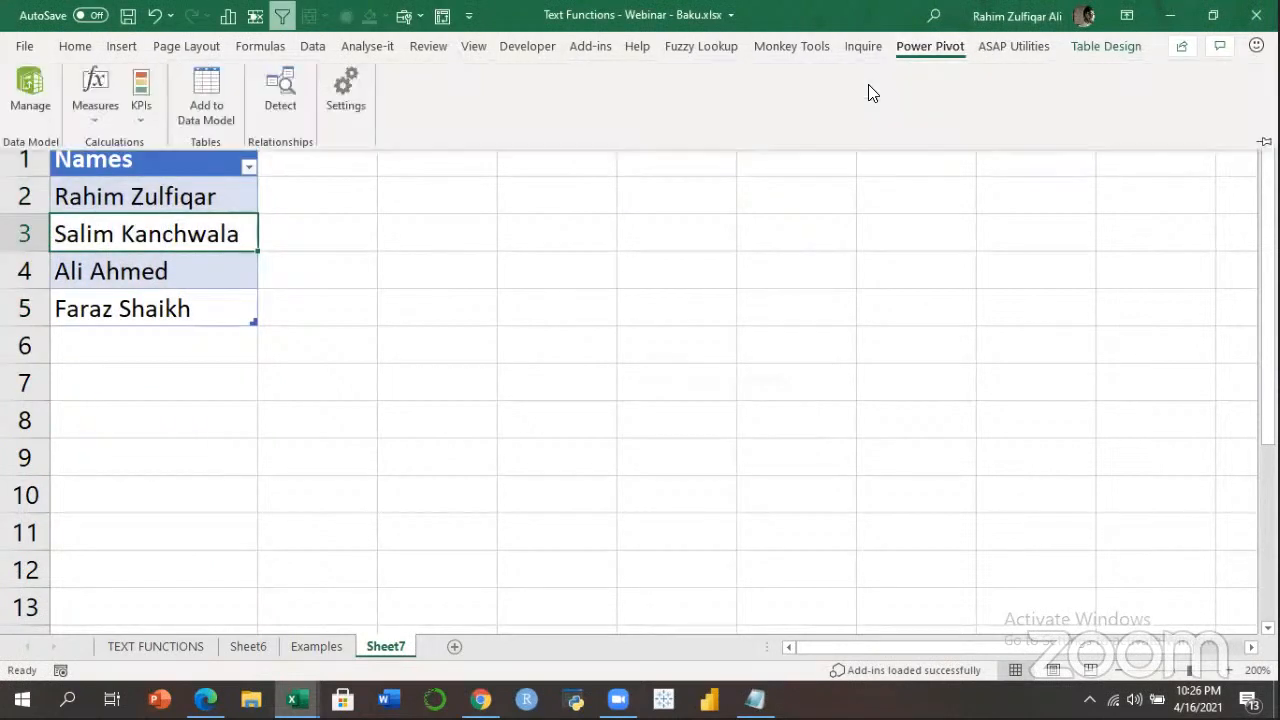
Add Table1 to the data model and create column FirstName:=LEFT([Names],FIND(" ",[Names])).
{"action": "left_click", "coordinate": [206, 100]}
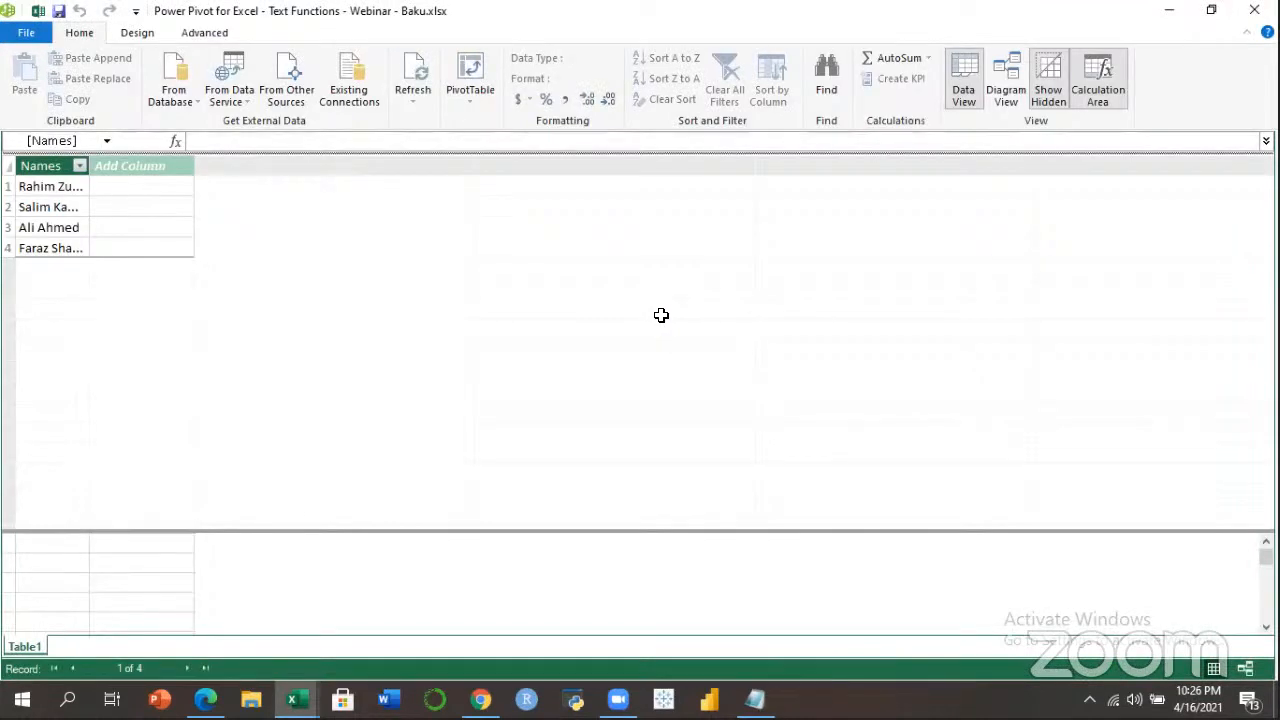
{"action": "left_click_drag", "start_coordinate": [100, 165], "coordinate": [182, 167]}
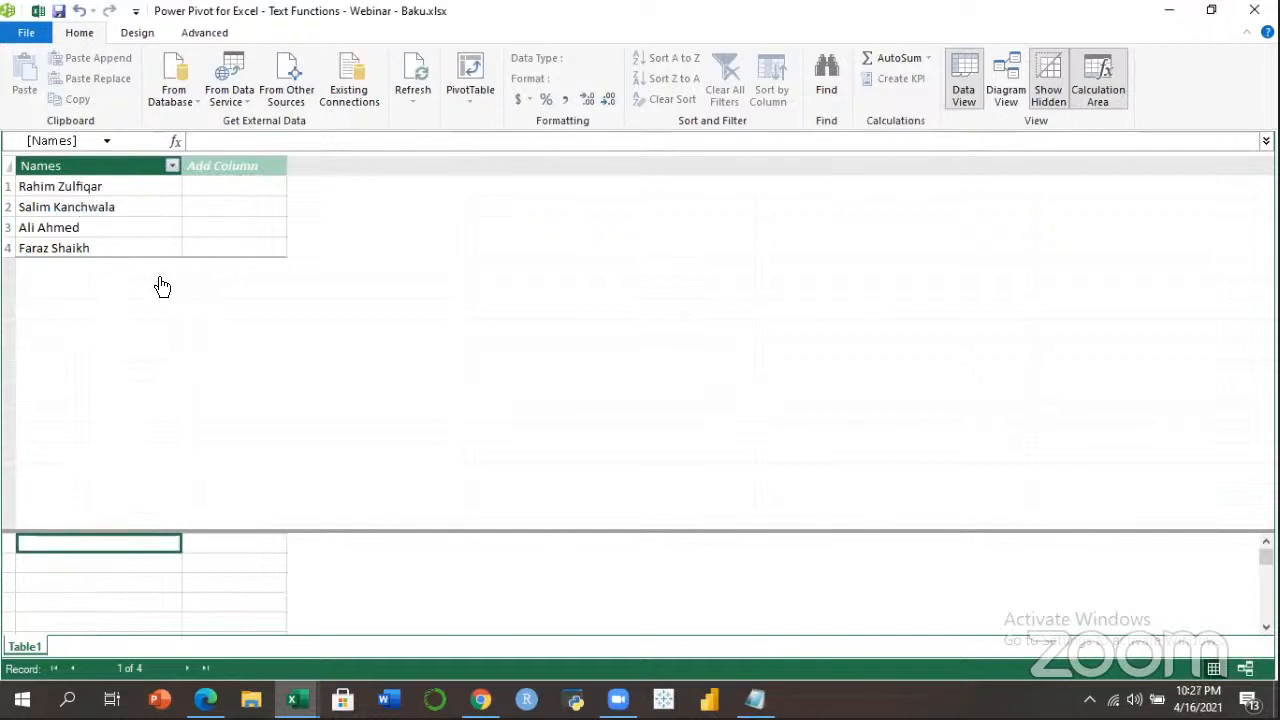
{"action": "left_click", "coordinate": [236, 162]}
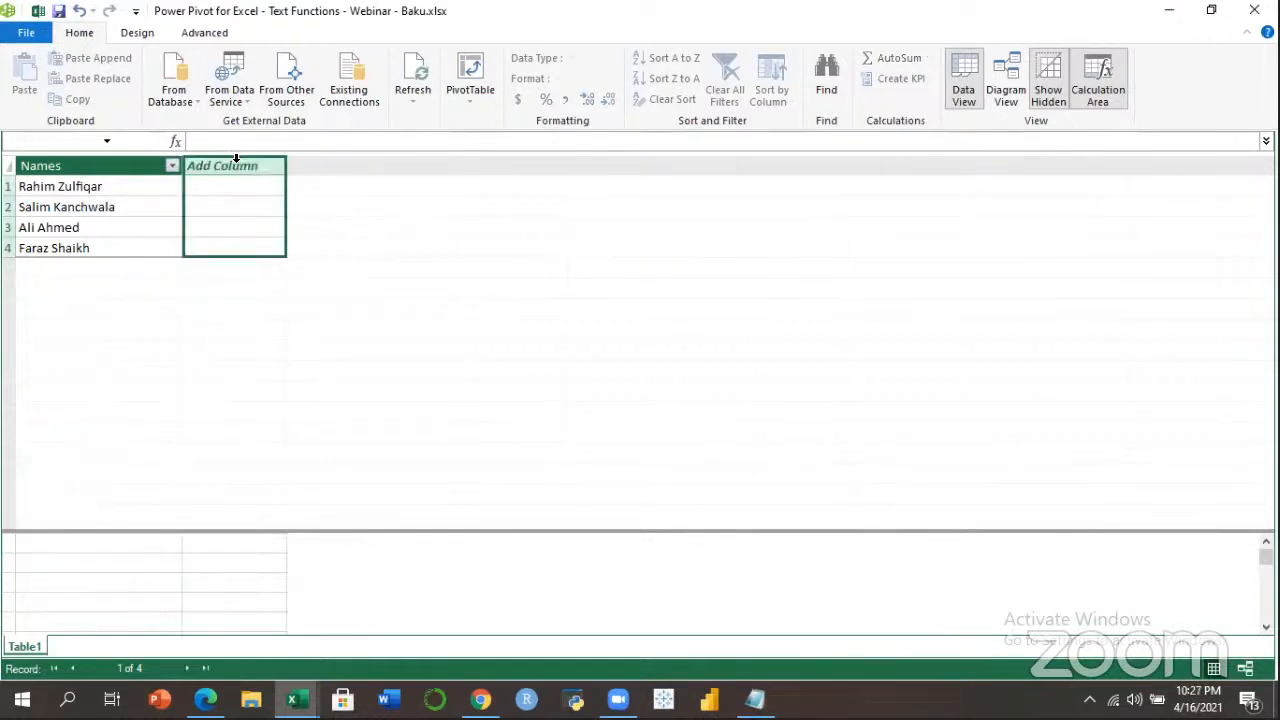
{"action": "left_click", "coordinate": [224, 141]}
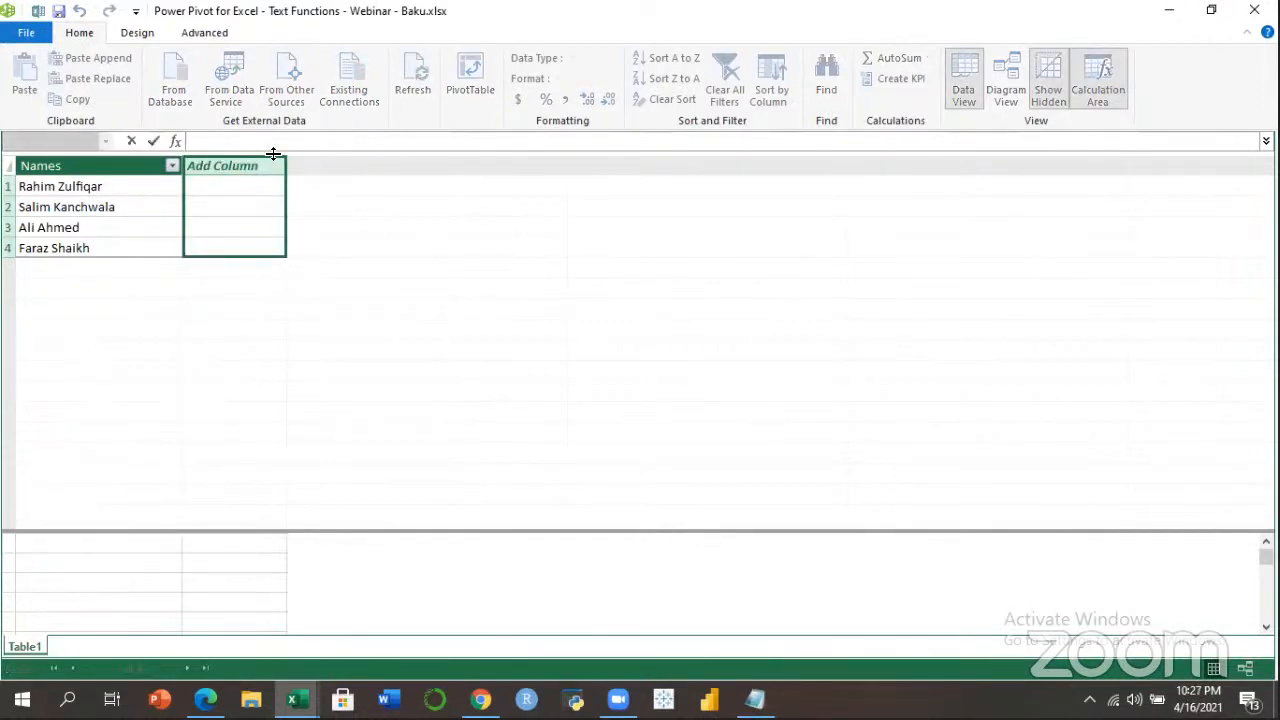
{"action": "type", "text": "FirstName:="}
{"action": "type", "text": "left"}
{"action": "key", "text": "Tab"}
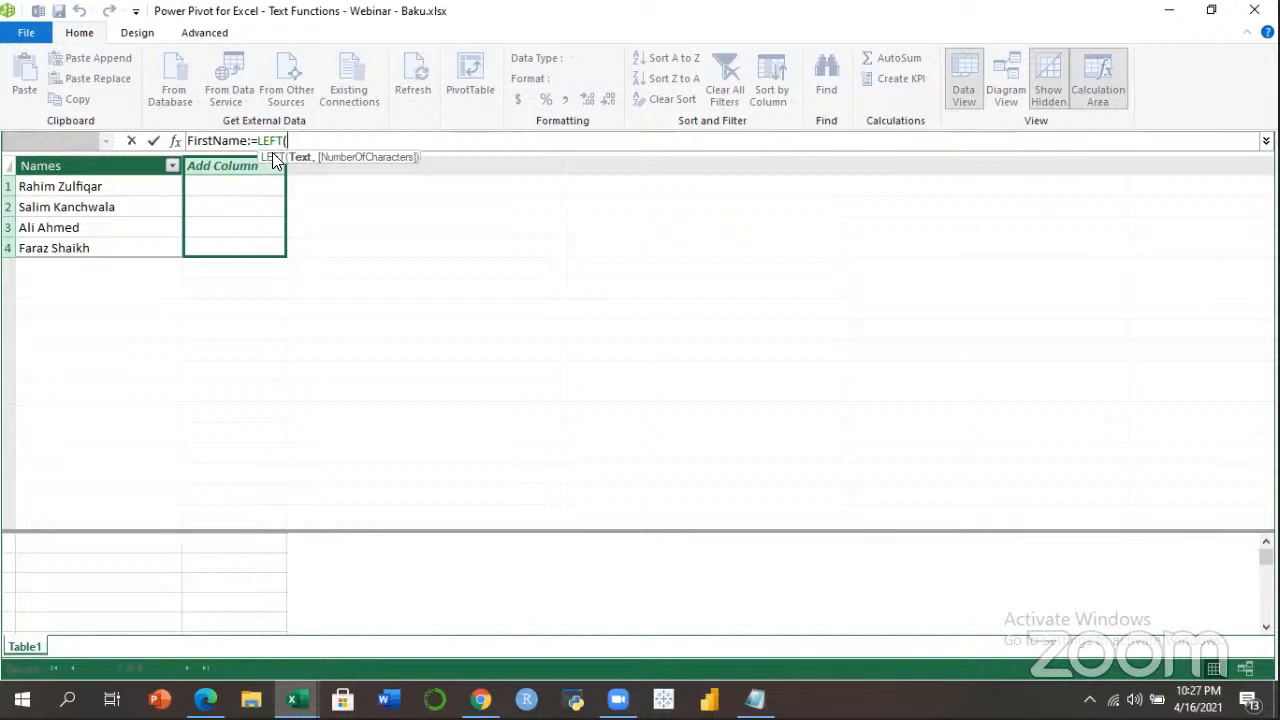
{"action": "type", "text": "["}
{"action": "key", "text": "Tab"}
{"action": "type", "text": ","}
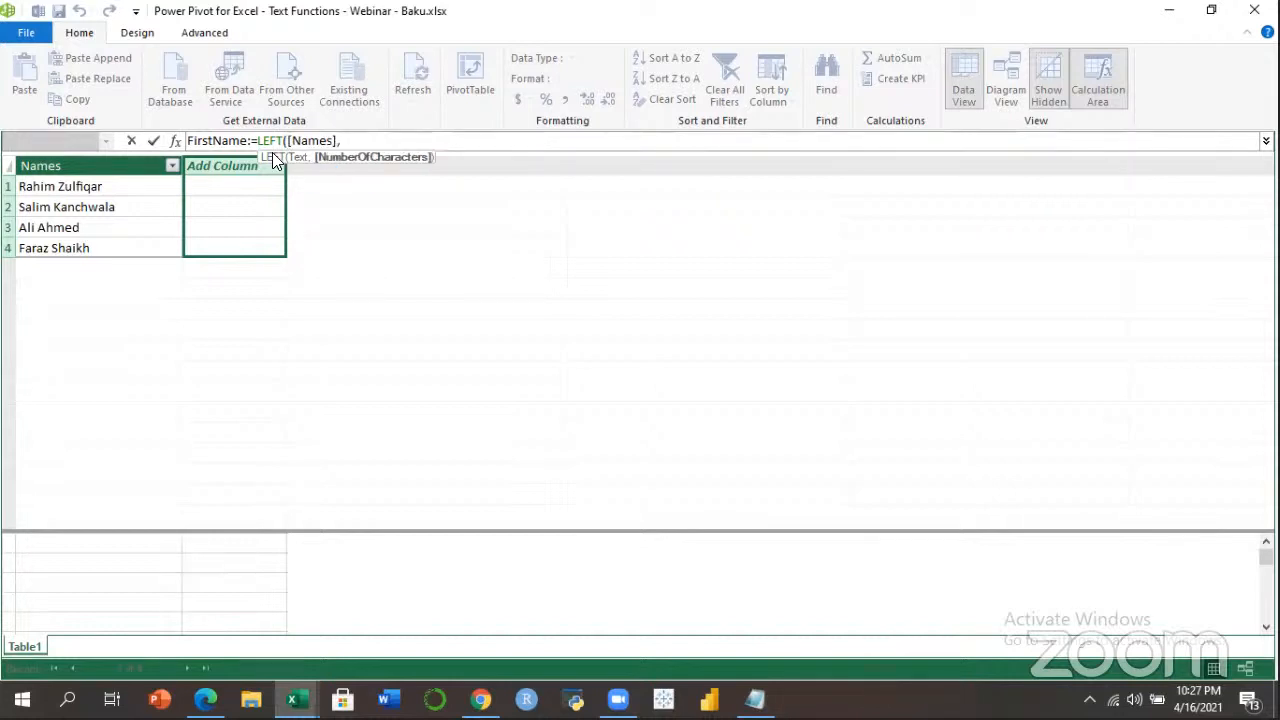
{"action": "type", "text": "FIND(\" \""}
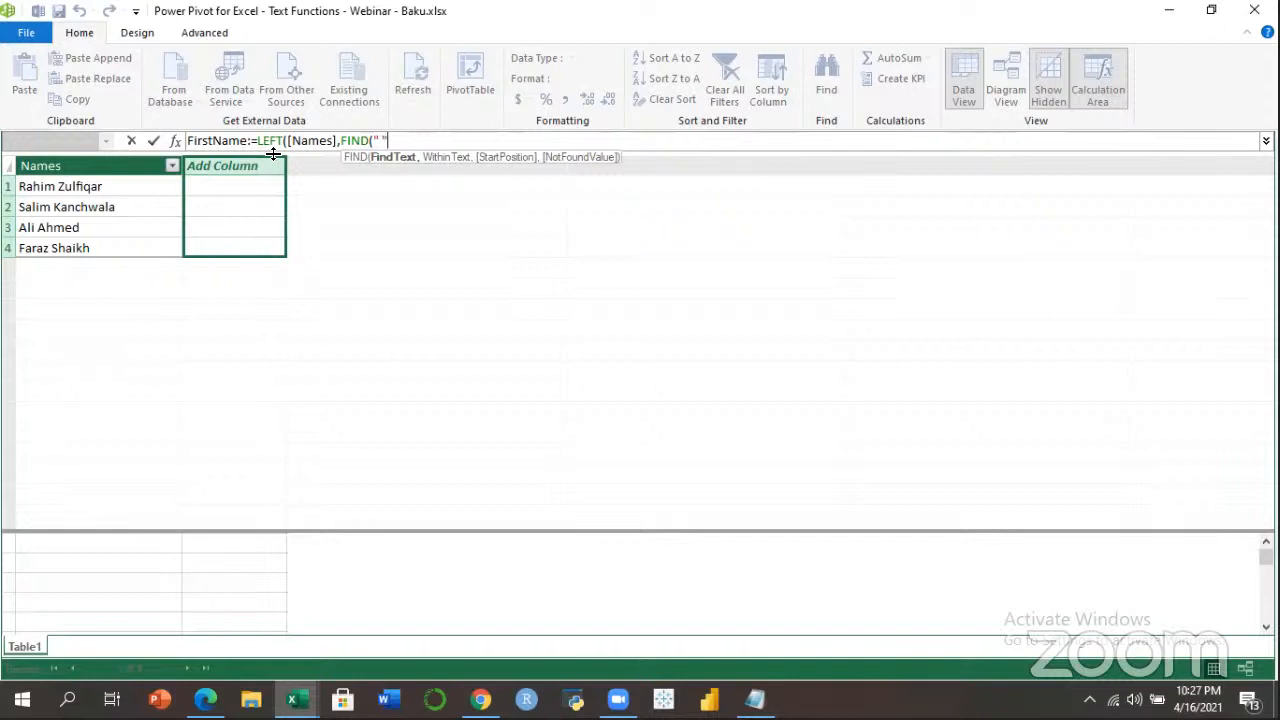
{"action": "type", "text": ","}
{"action": "type", "text": "[Names]"}
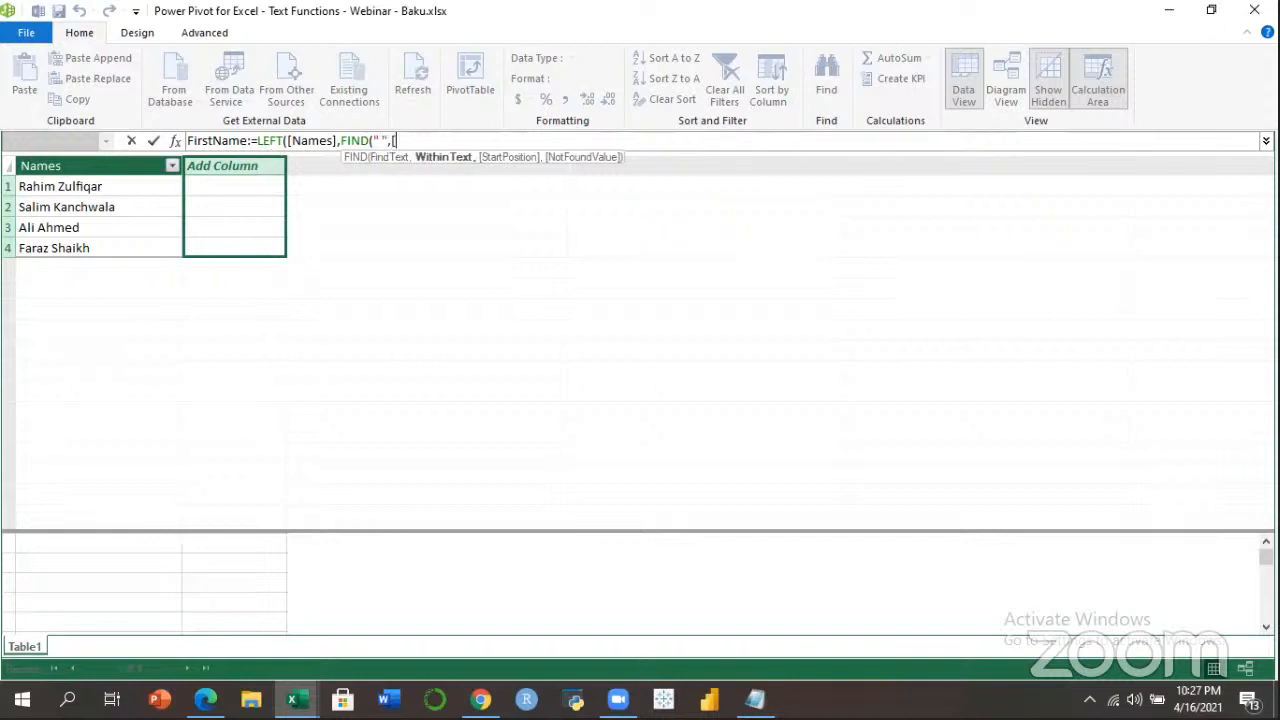
{"action": "type", "text": "))"}
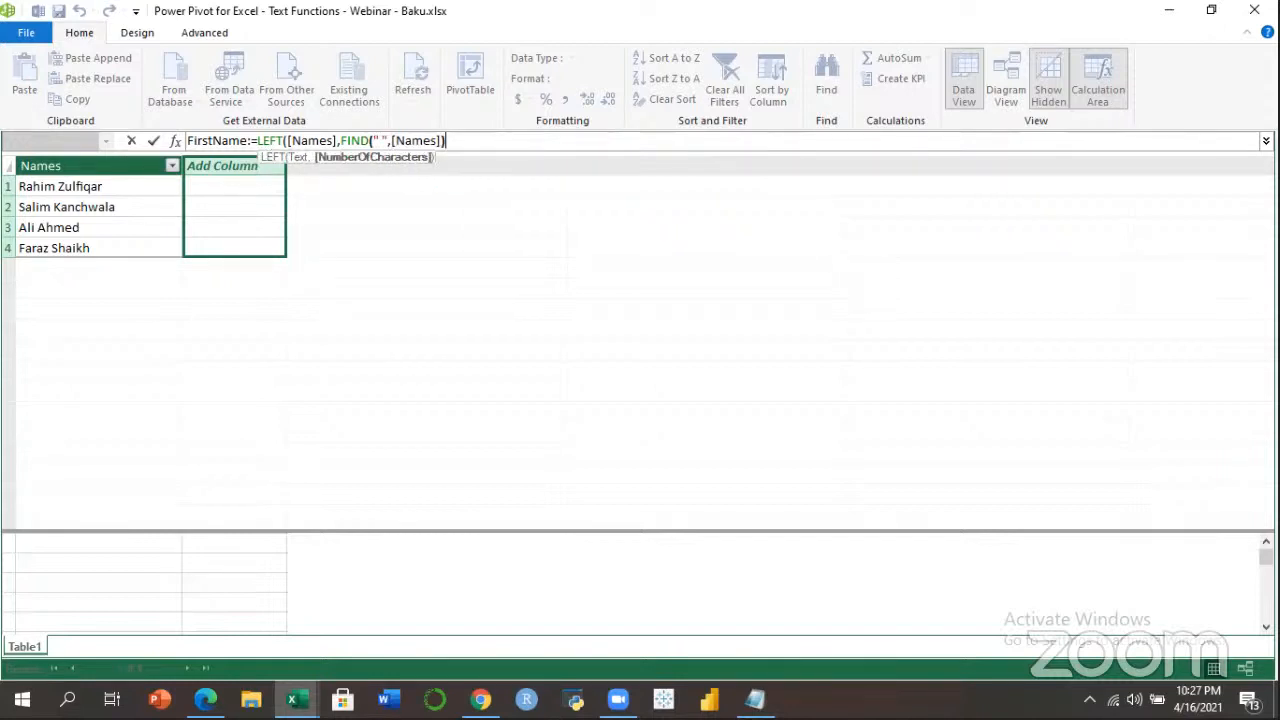
{"action": "key", "text": "Return"}
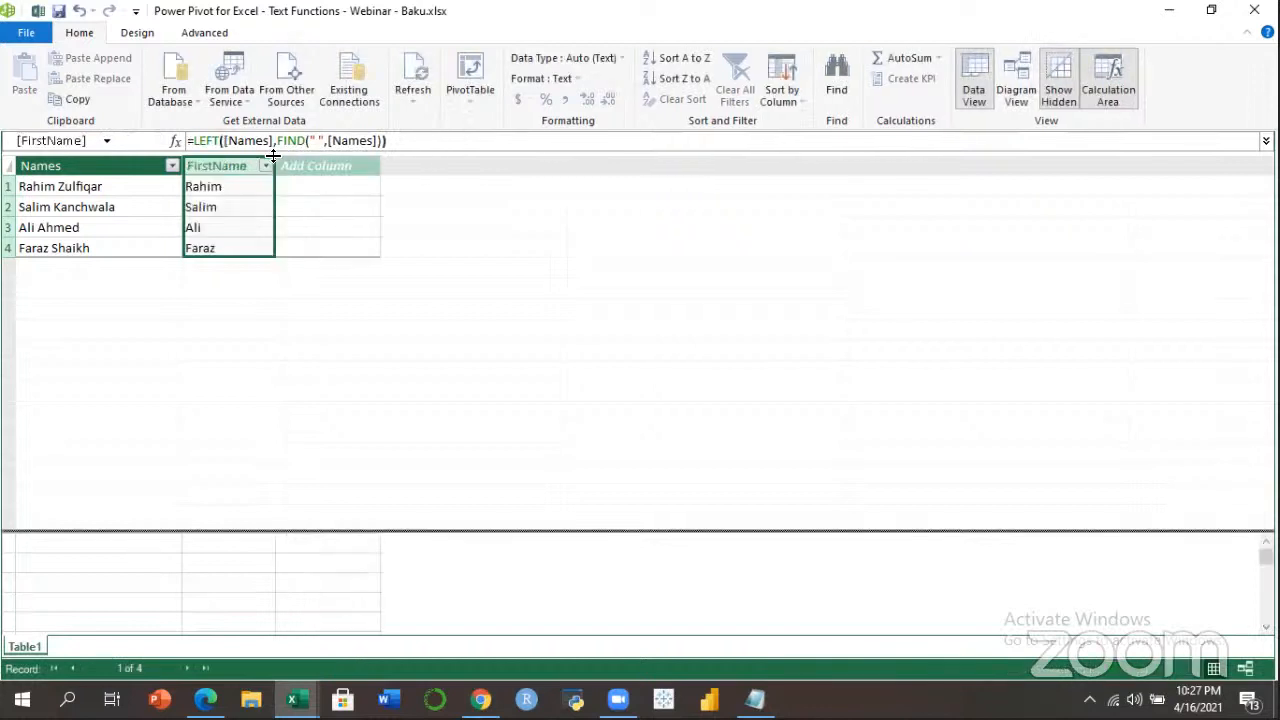
Check the first names extracted into the FirstName column row by row.
{"action": "left_click", "coordinate": [216, 190]}
{"action": "left_click", "coordinate": [222, 212]}
{"action": "left_click", "coordinate": [214, 227]}
{"action": "left_click", "coordinate": [214, 248]}
{"action": "left_click", "coordinate": [214, 228]}
{"action": "left_click", "coordinate": [218, 212]}
{"action": "left_click", "coordinate": [222, 190]}
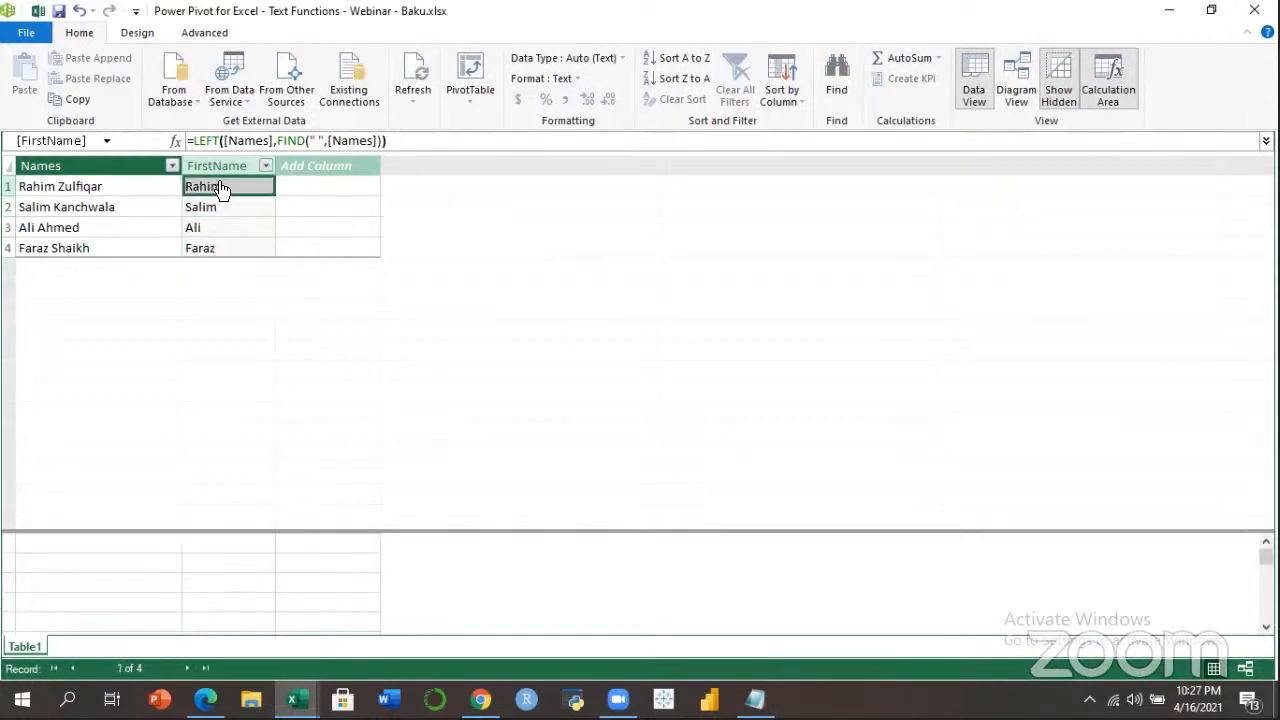
Add a LastName column with =MID([Names],FIND(" ",[Names])+1,99).
{"action": "left_click", "coordinate": [308, 160]}
{"action": "left_click", "coordinate": [292, 145]}
{"action": "type", "text": "Last"}
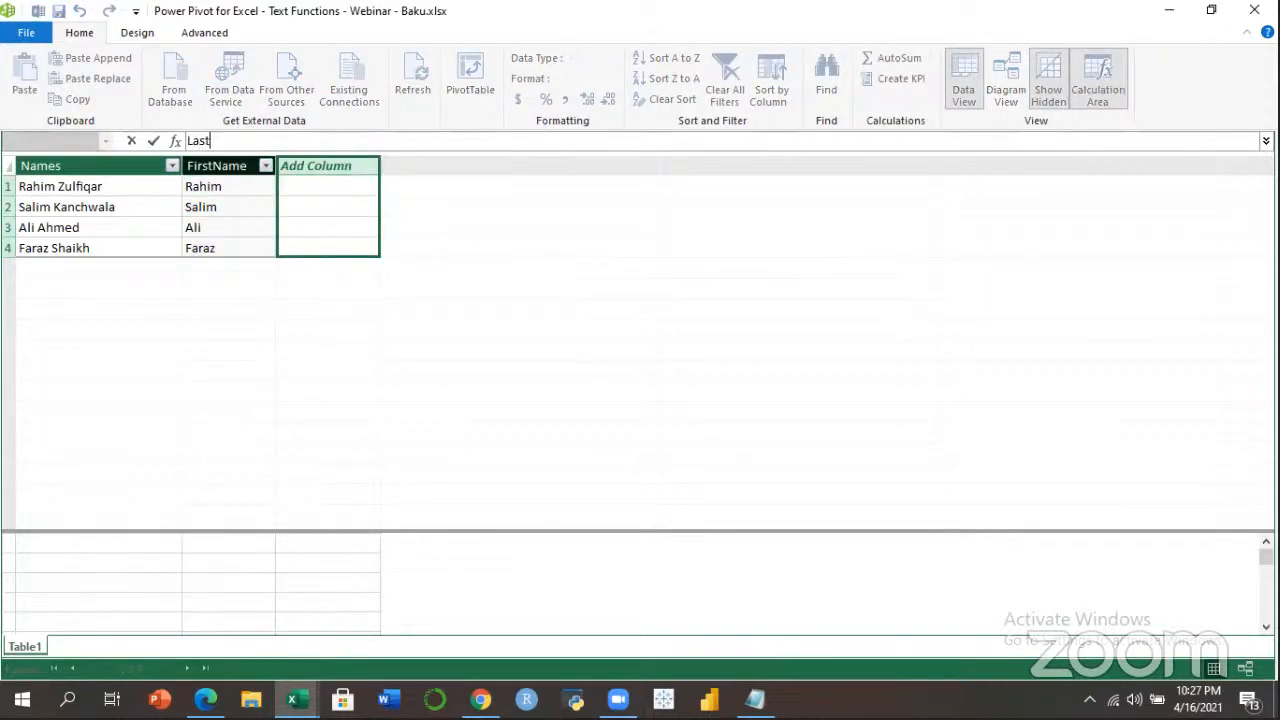
{"action": "type", "text": "Name:=MID("}
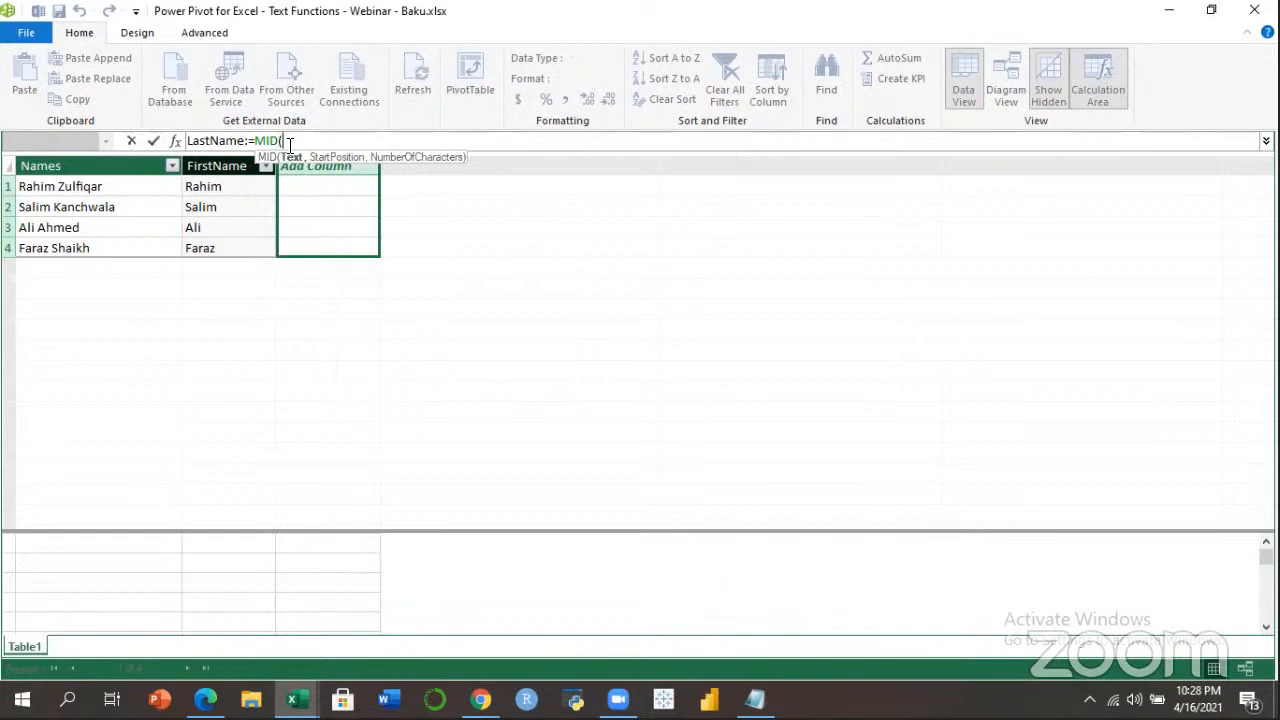
{"action": "type", "text": "["}
{"action": "key", "text": "Down"}
{"action": "key", "text": "Tab"}
{"action": "type", "text": ",FIND("}
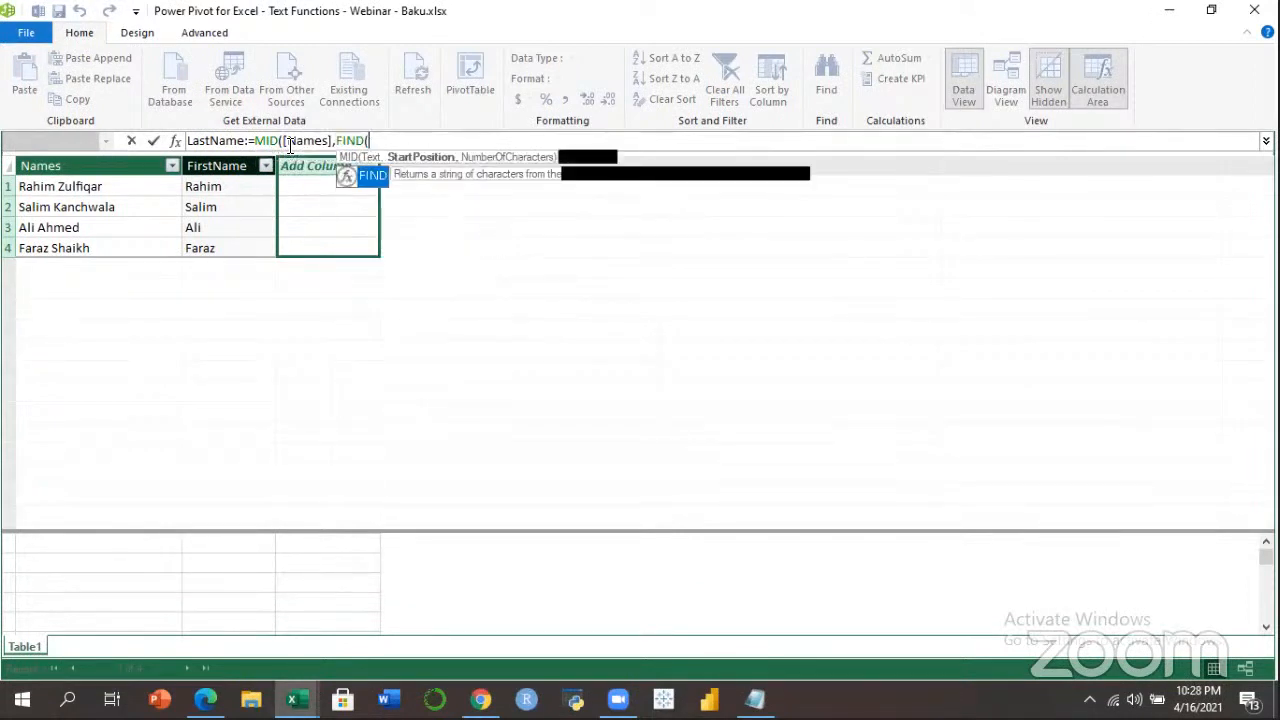
{"action": "type", "text": "\" \","}
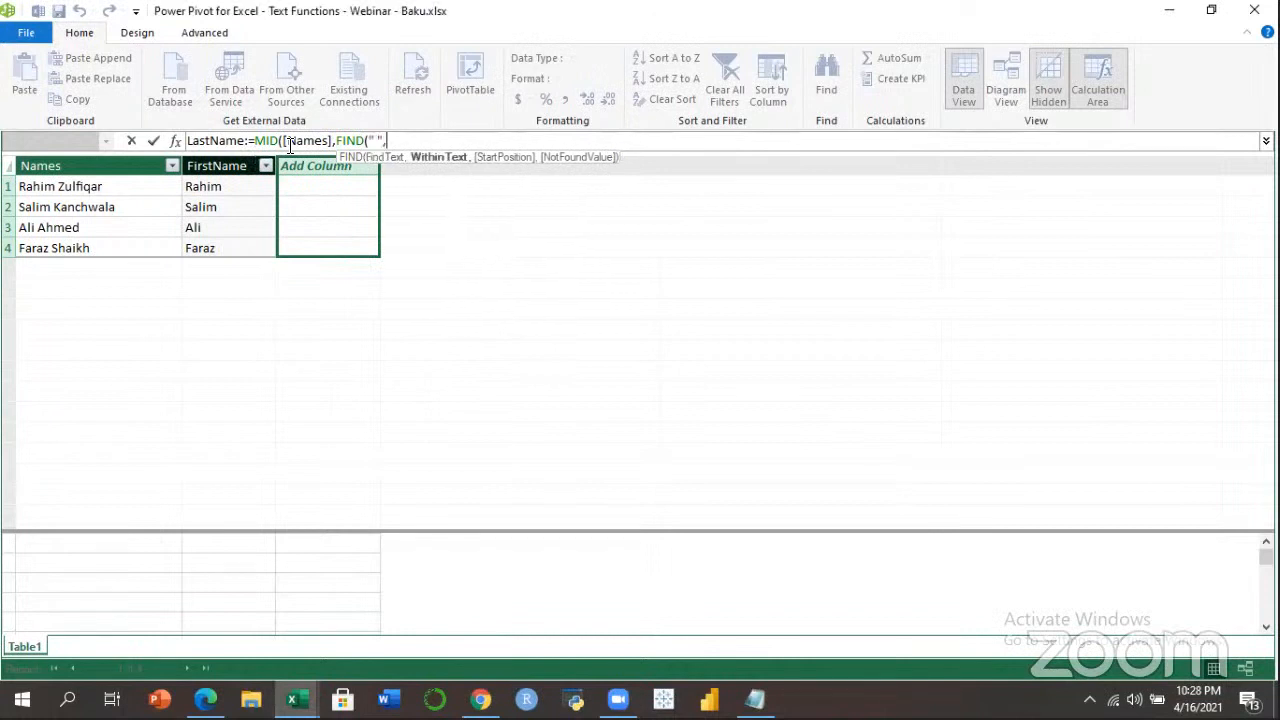
{"action": "type", "text": "["}
{"action": "key", "text": "Down"}
{"action": "key", "text": "Tab"}
{"action": "type", "text": ")+"}
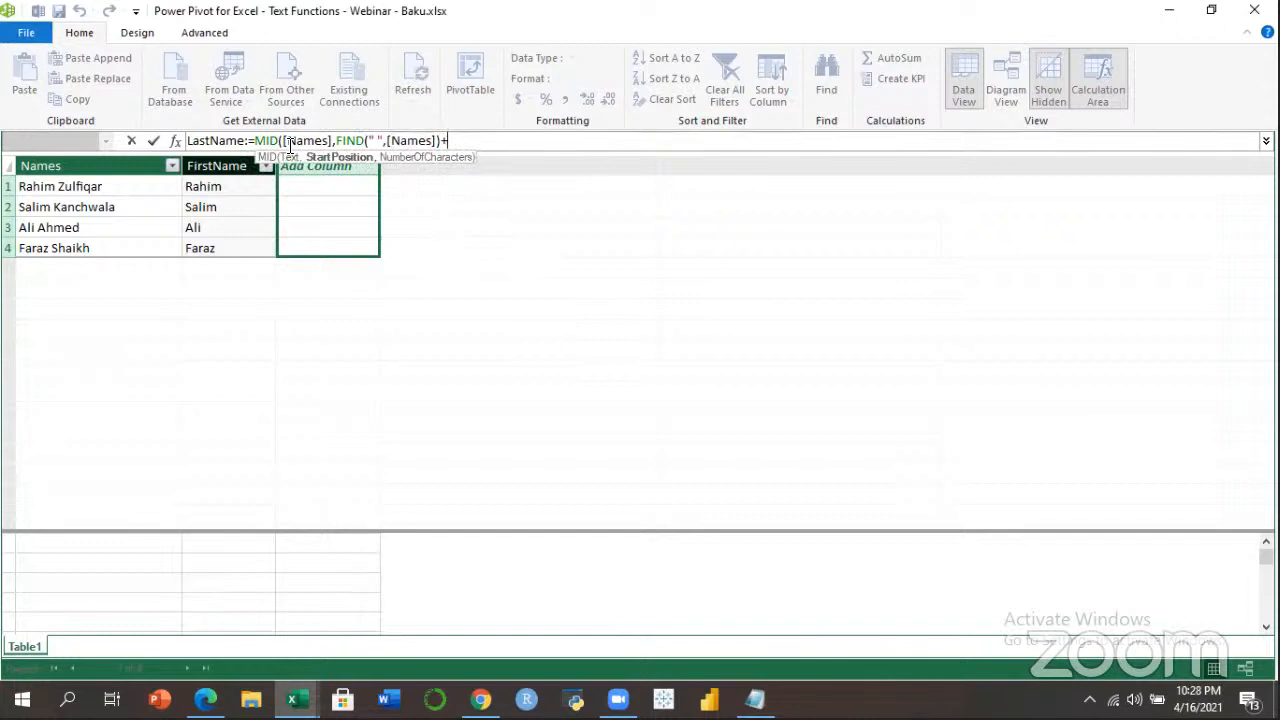
{"action": "type", "text": "1,99)"}
{"action": "key", "text": "Return"}
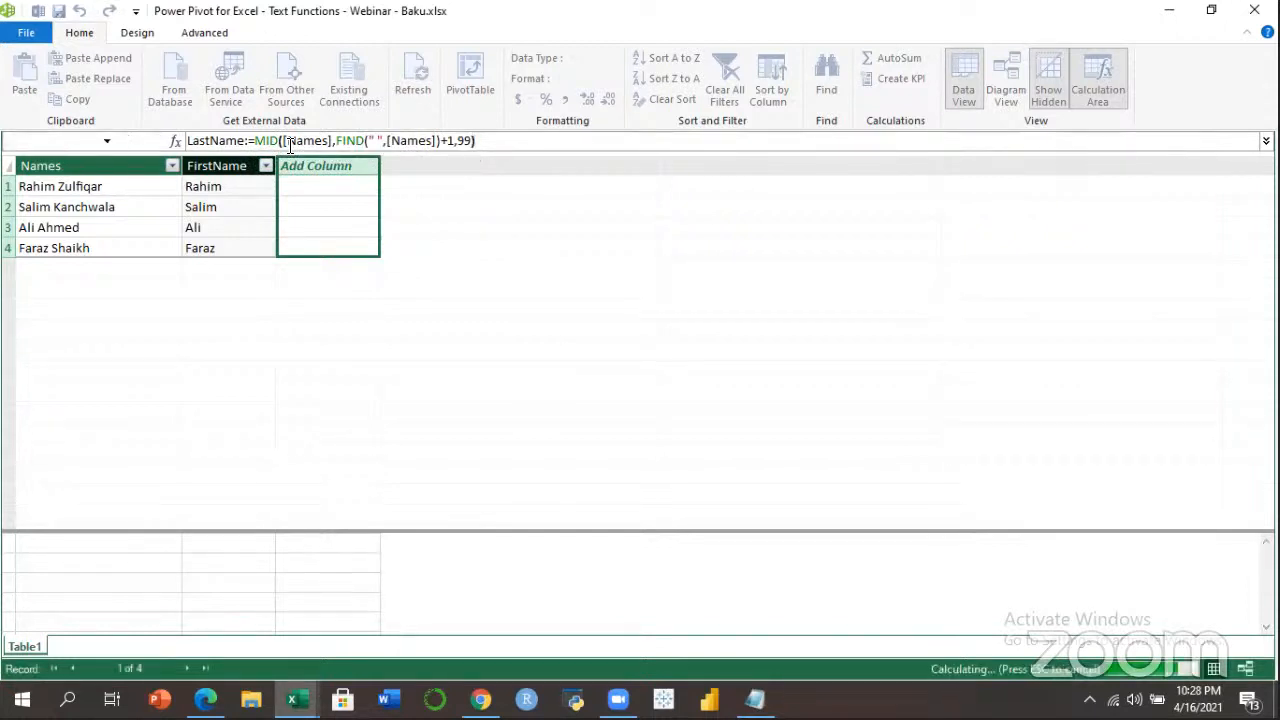
Check the last names extracted into the LastName column row by row.
{"action": "left_click", "coordinate": [325, 212]}
{"action": "left_click", "coordinate": [314, 228]}
{"action": "left_click", "coordinate": [314, 249]}
{"action": "left_click", "coordinate": [314, 209]}
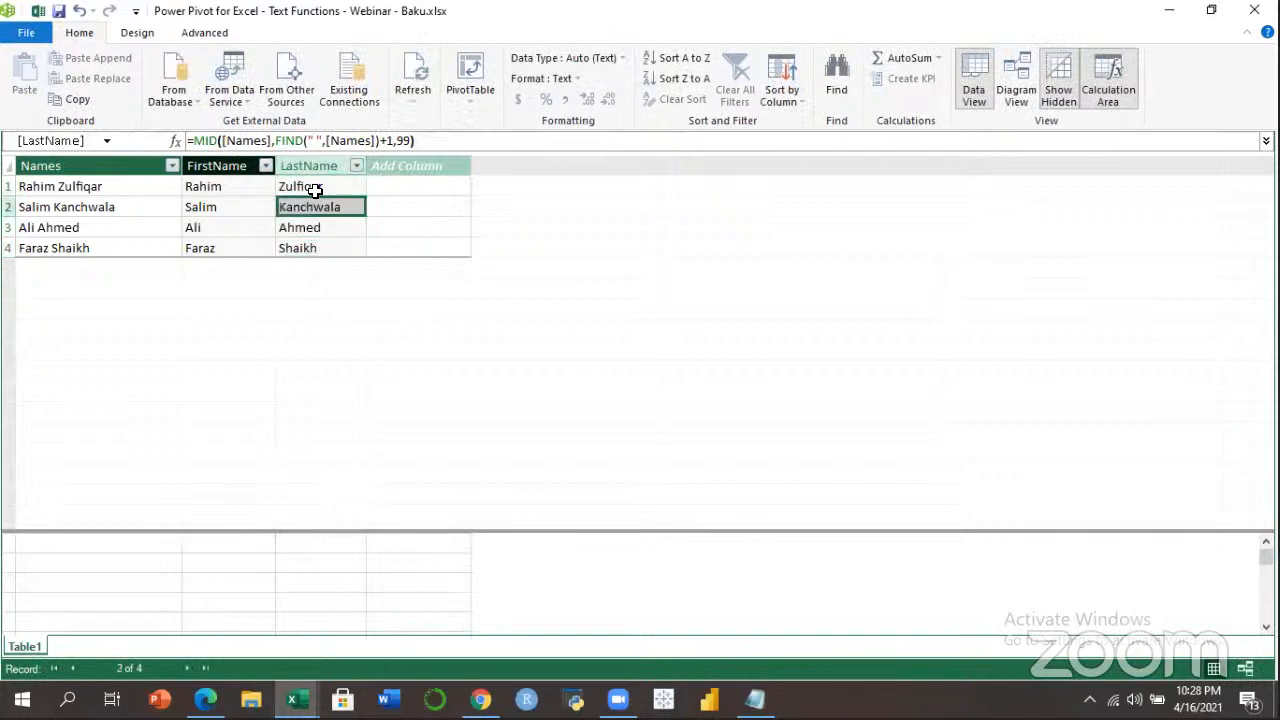
{"action": "left_click", "coordinate": [350, 190]}
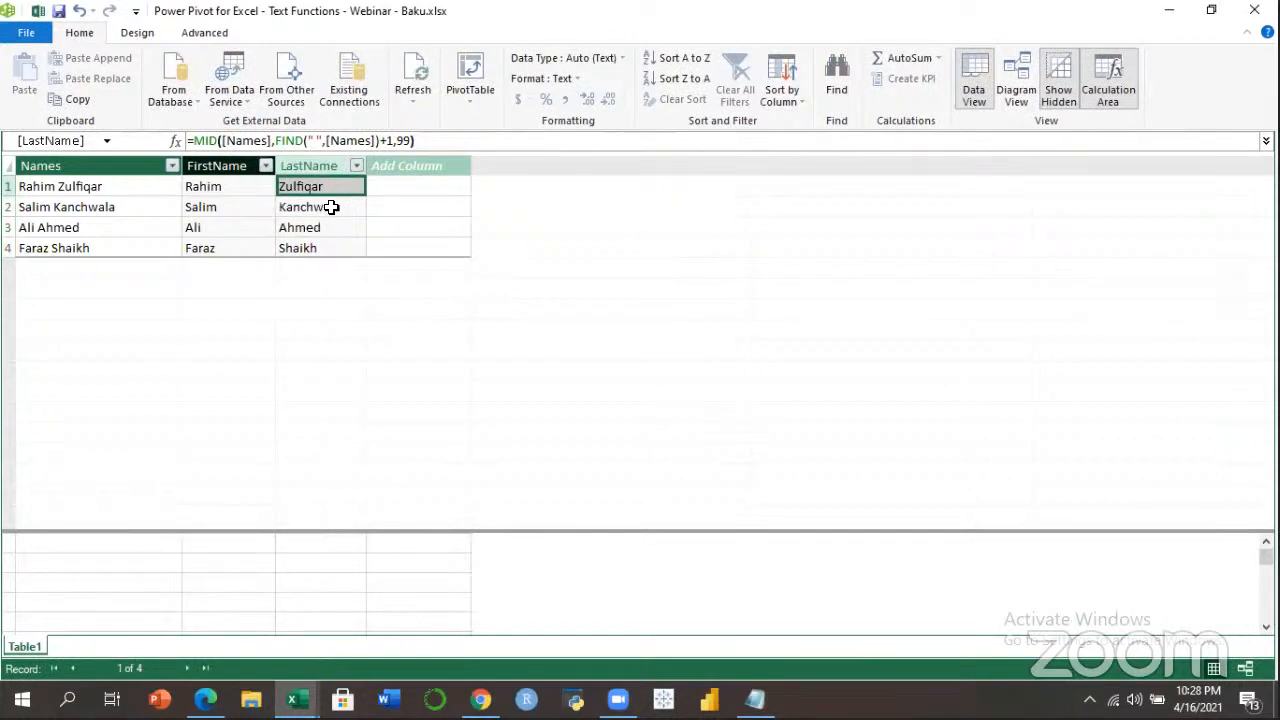
{"action": "left_click", "coordinate": [326, 210]}
{"action": "left_click", "coordinate": [322, 232]}
Walk through the LastName formula, highlighting the Names argument inside FIND.
{"action": "left_click", "coordinate": [426, 141]}
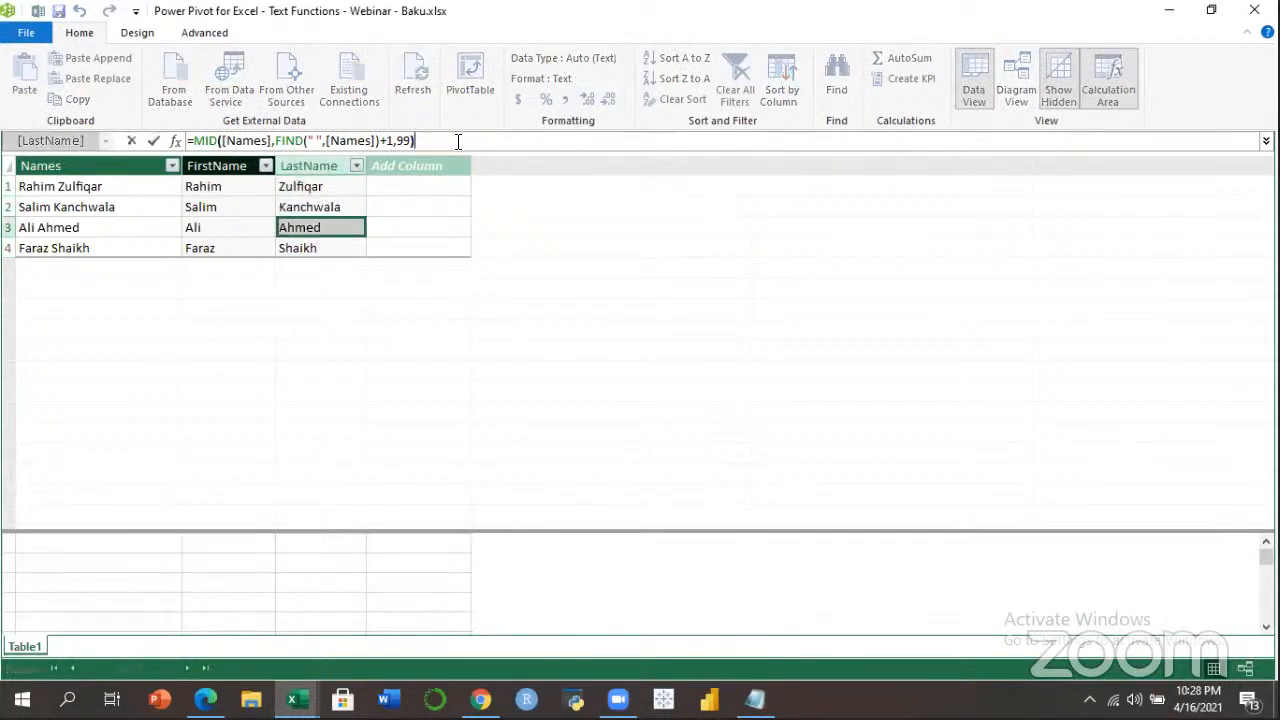
{"action": "left_click_drag", "start_coordinate": [418, 141], "coordinate": [152, 140]}
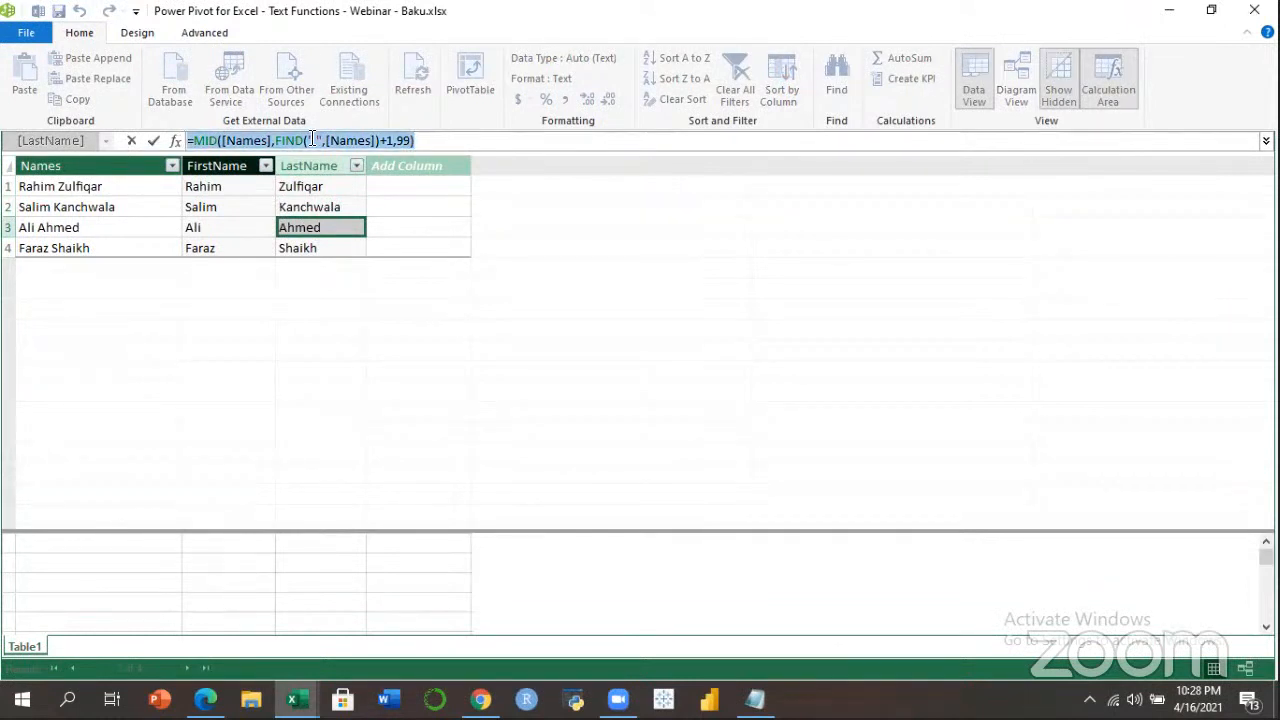
{"action": "left_click", "coordinate": [446, 141]}
{"action": "left_click", "coordinate": [346, 142]}
{"action": "left_click", "coordinate": [432, 142]}
{"action": "left_click", "coordinate": [334, 193]}
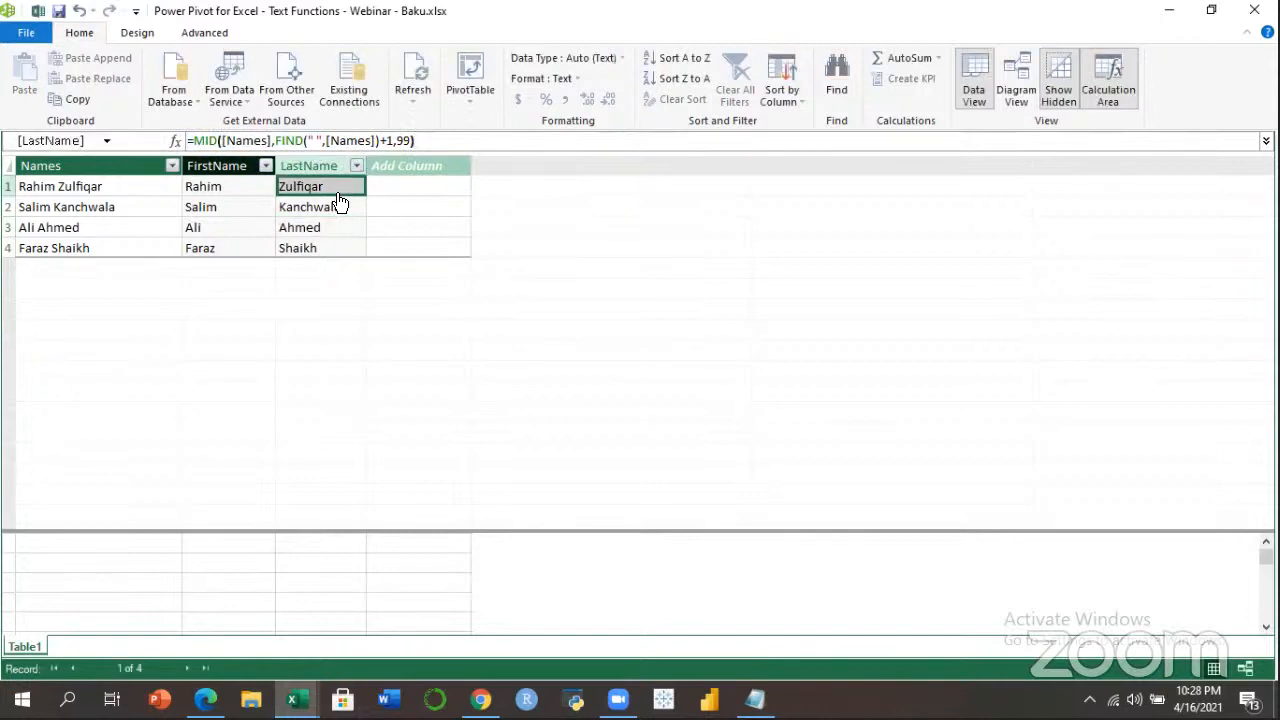
Minimize Power Pivot, select the first full name, and switch to the DAX Guide page.
{"action": "left_click", "coordinate": [1170, 12]}
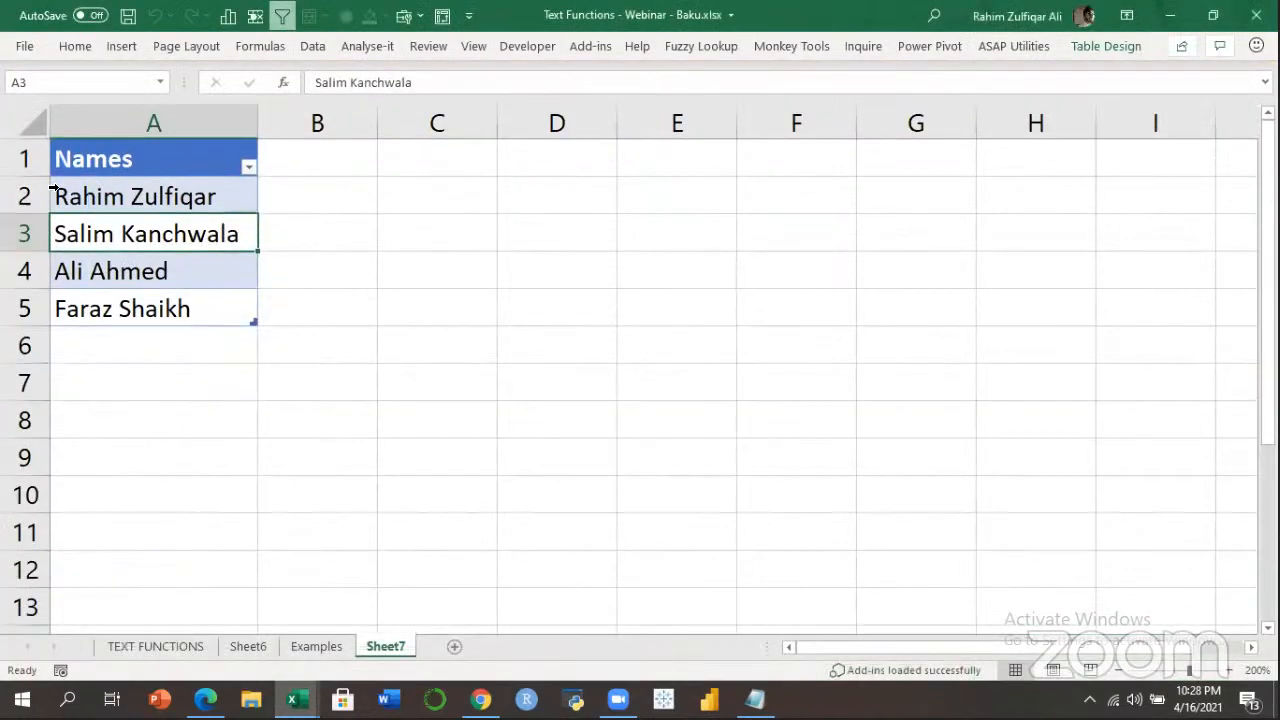
{"action": "left_click", "coordinate": [80, 196]}
{"action": "left_click", "coordinate": [481, 699]}
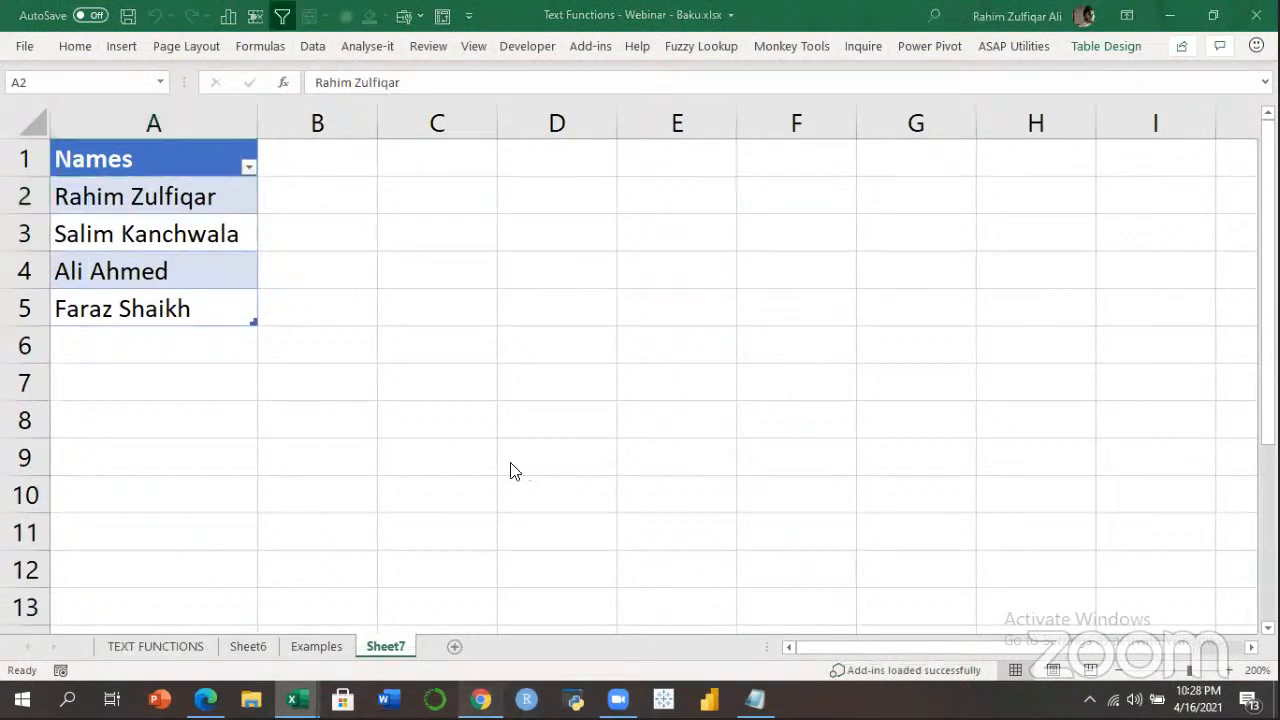
{"action": "left_click", "coordinate": [515, 15]}
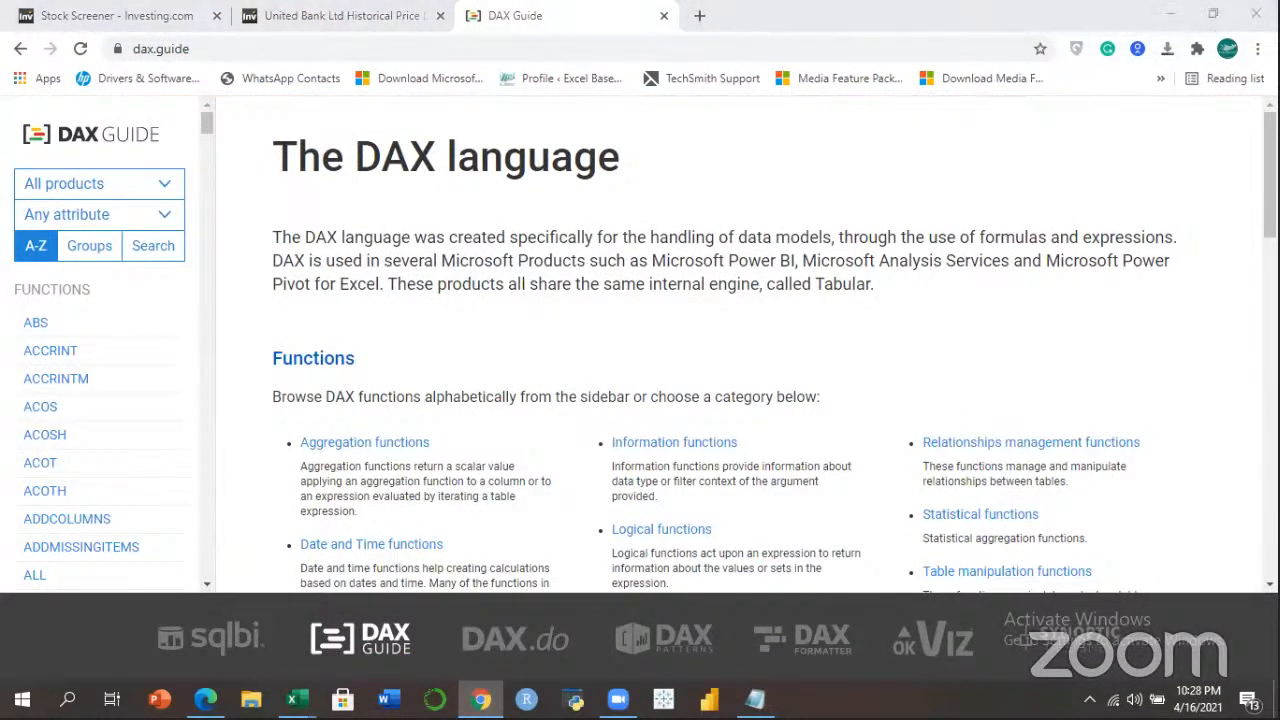
Open the DAX Guide's list of text functions.
{"action": "left_click_drag", "start_coordinate": [1270, 176], "coordinate": [1270, 193]}
{"action": "scroll", "coordinate": [775, 338], "scroll_direction": "down", "scroll_amount": 1}
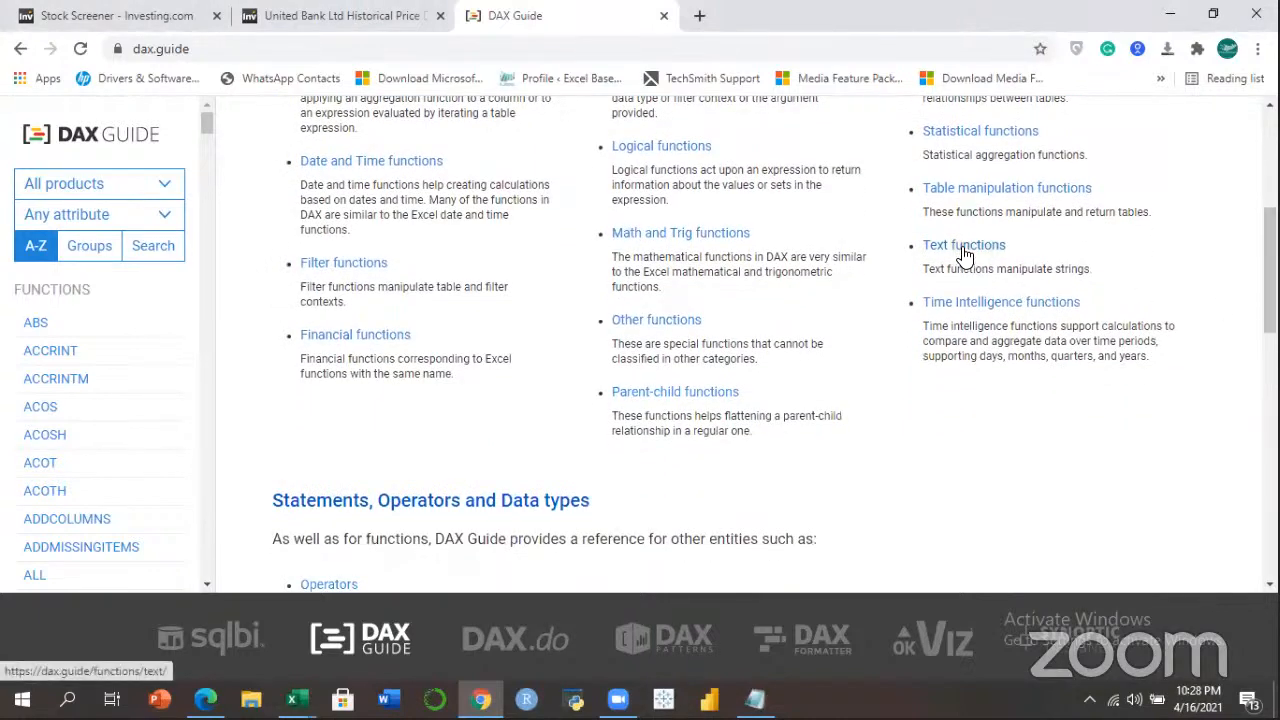
{"action": "left_click", "coordinate": [965, 249]}
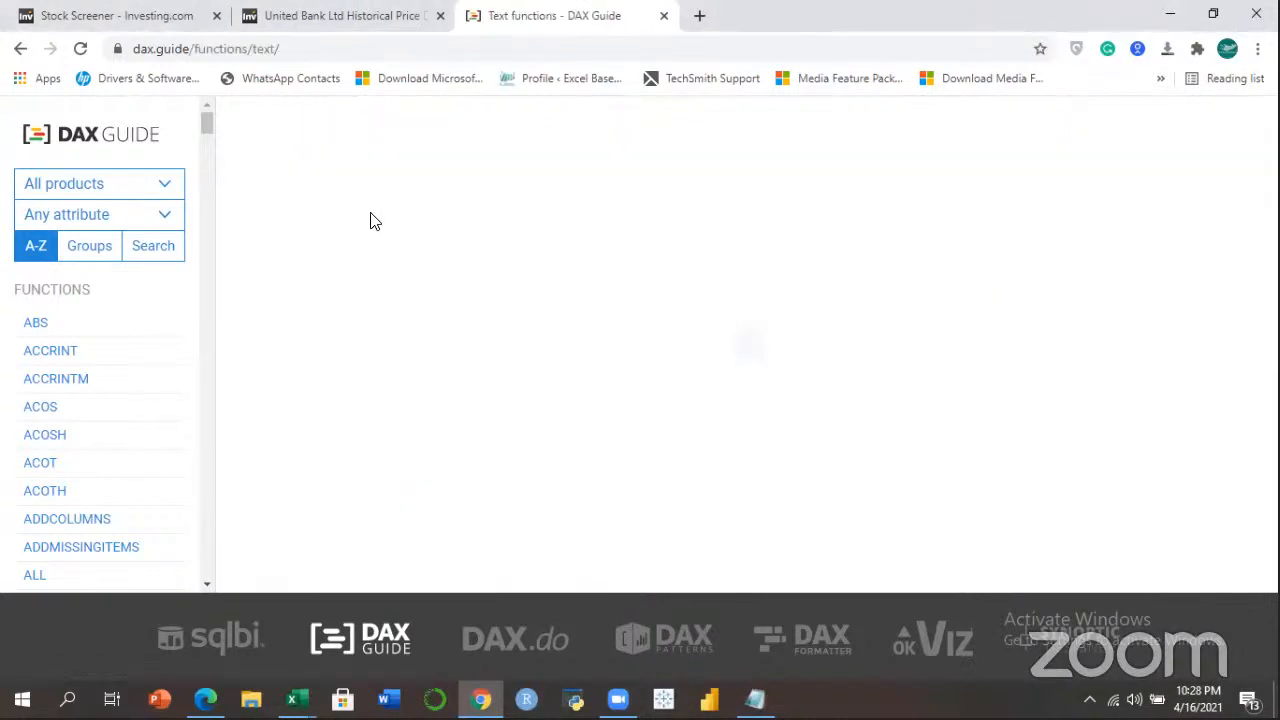
{"action": "left_click", "coordinate": [316, 40]}
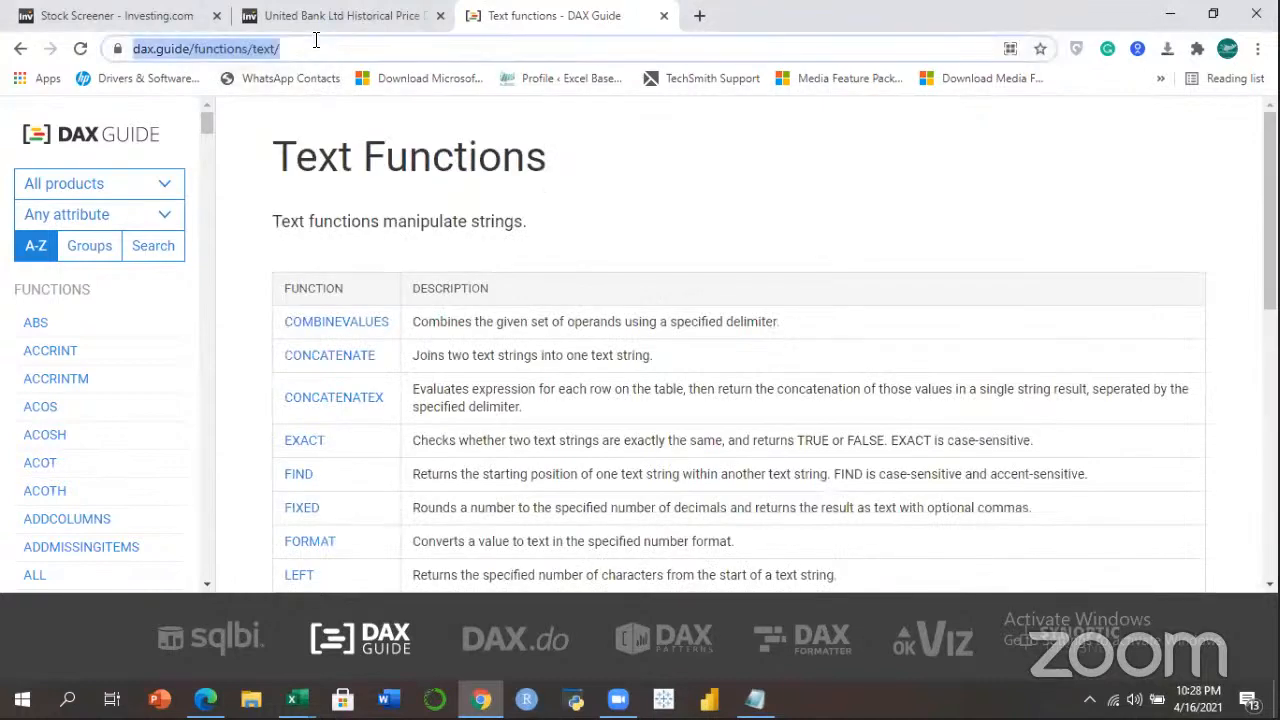
{"action": "left_click", "coordinate": [423, 12]}
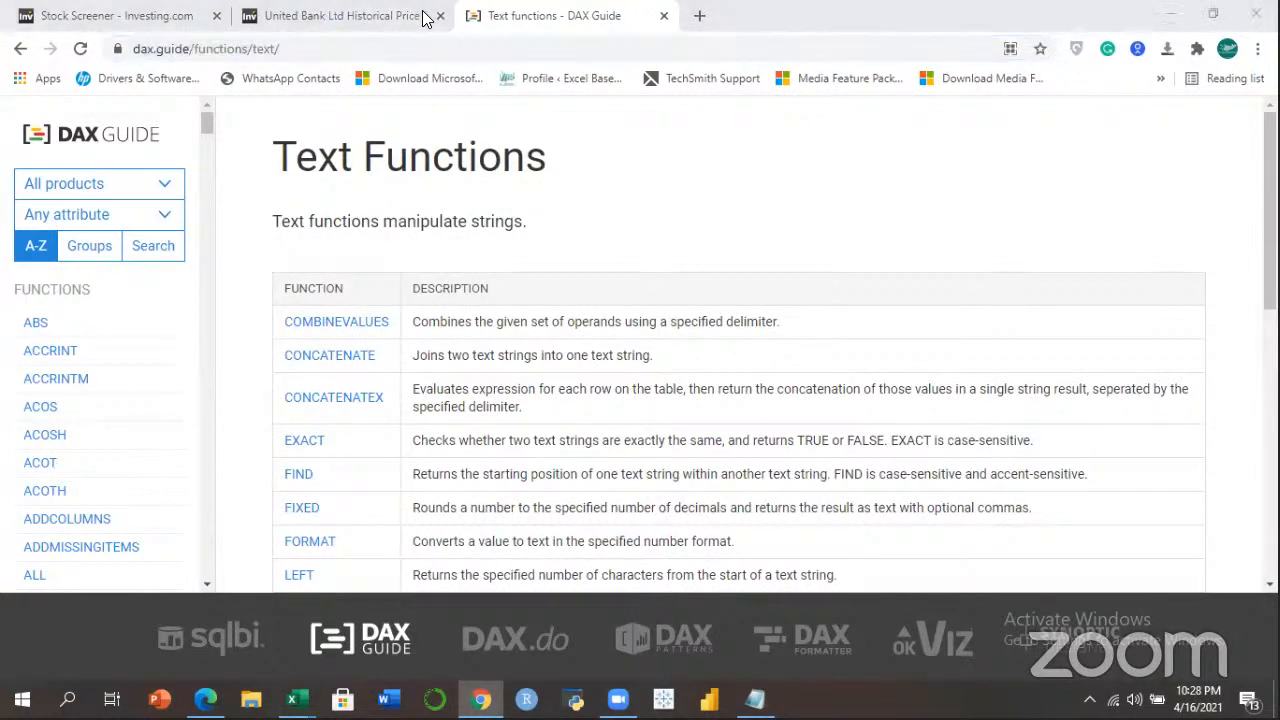
Open the SEARCH function page and scroll through its syntax and examples.
{"action": "left_click_drag", "start_coordinate": [1270, 210], "coordinate": [1270, 371]}
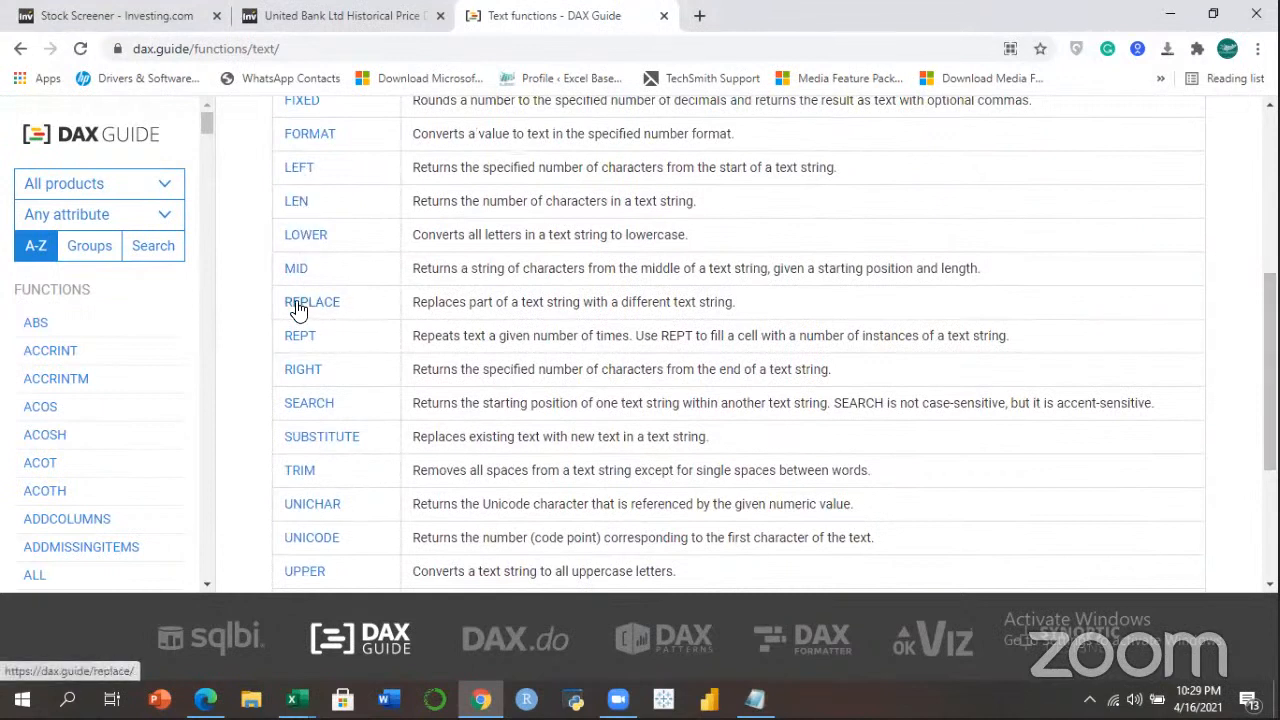
{"action": "left_click", "coordinate": [310, 403]}
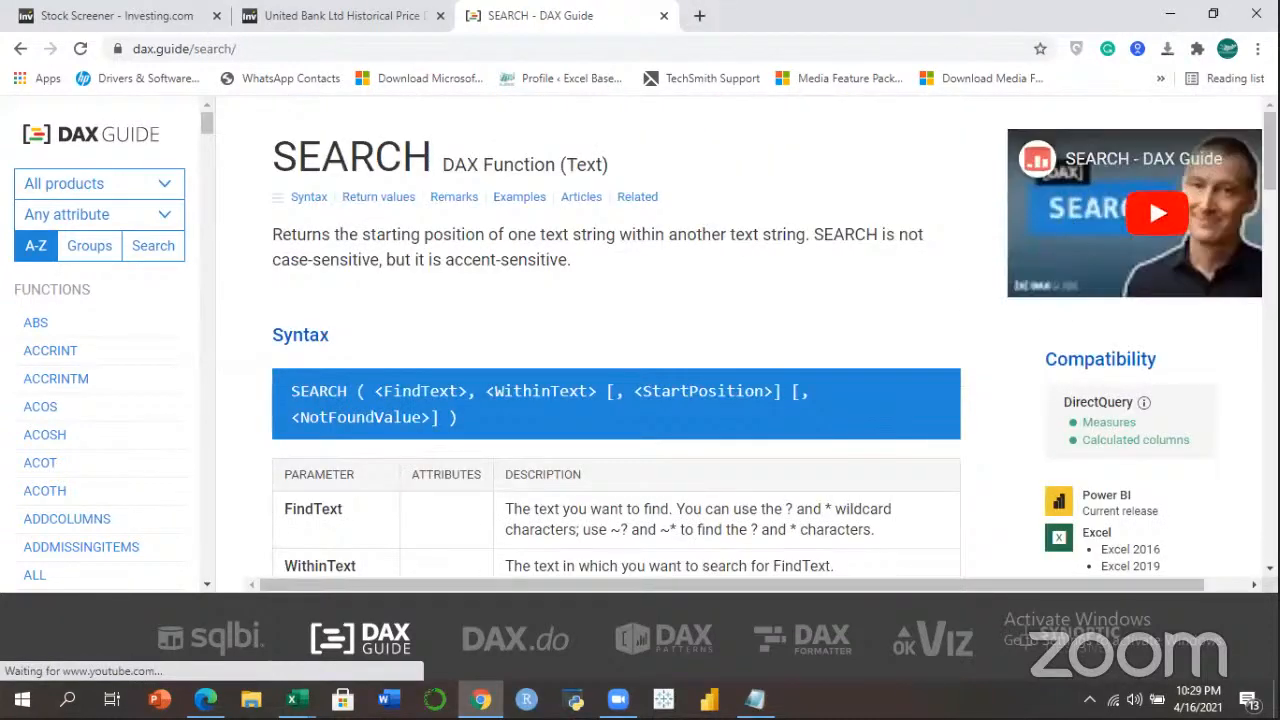
{"action": "scroll", "coordinate": [1149, 194], "scroll_direction": "down", "scroll_amount": 4}
{"action": "scroll", "coordinate": [640, 340], "scroll_direction": "down", "scroll_amount": 8}
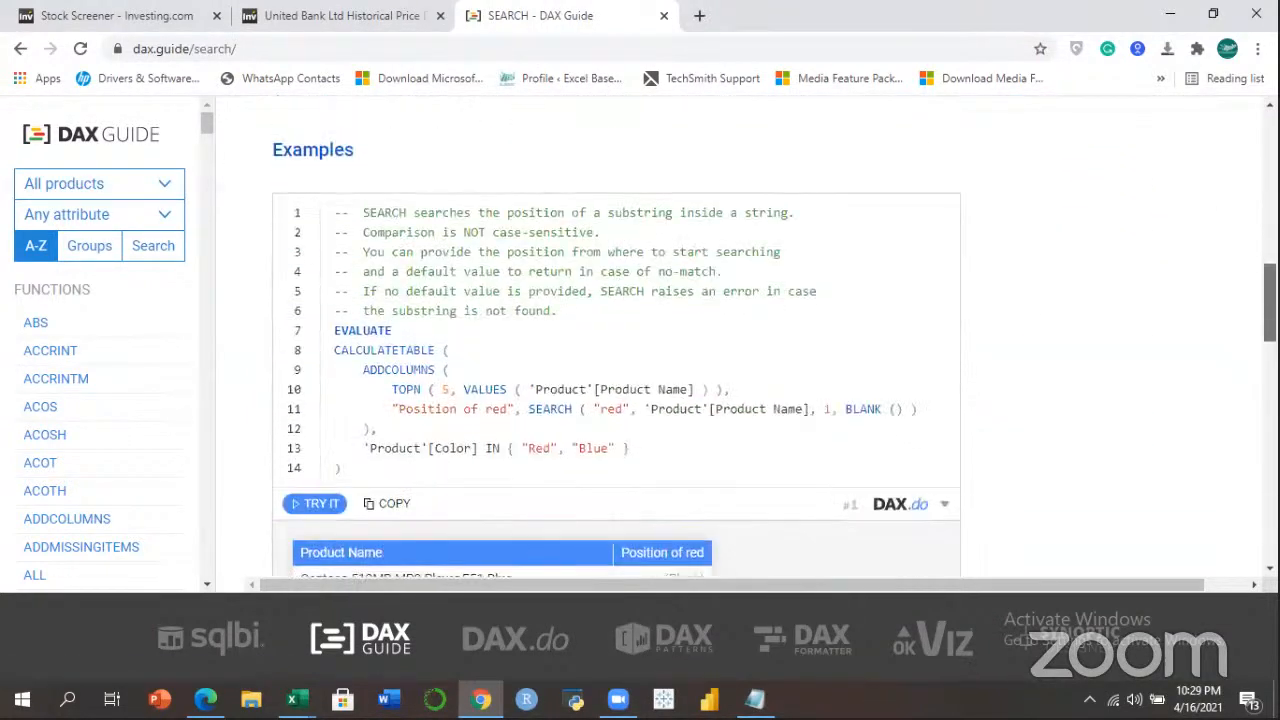
{"action": "scroll", "coordinate": [640, 340], "scroll_direction": "down", "scroll_amount": 1}
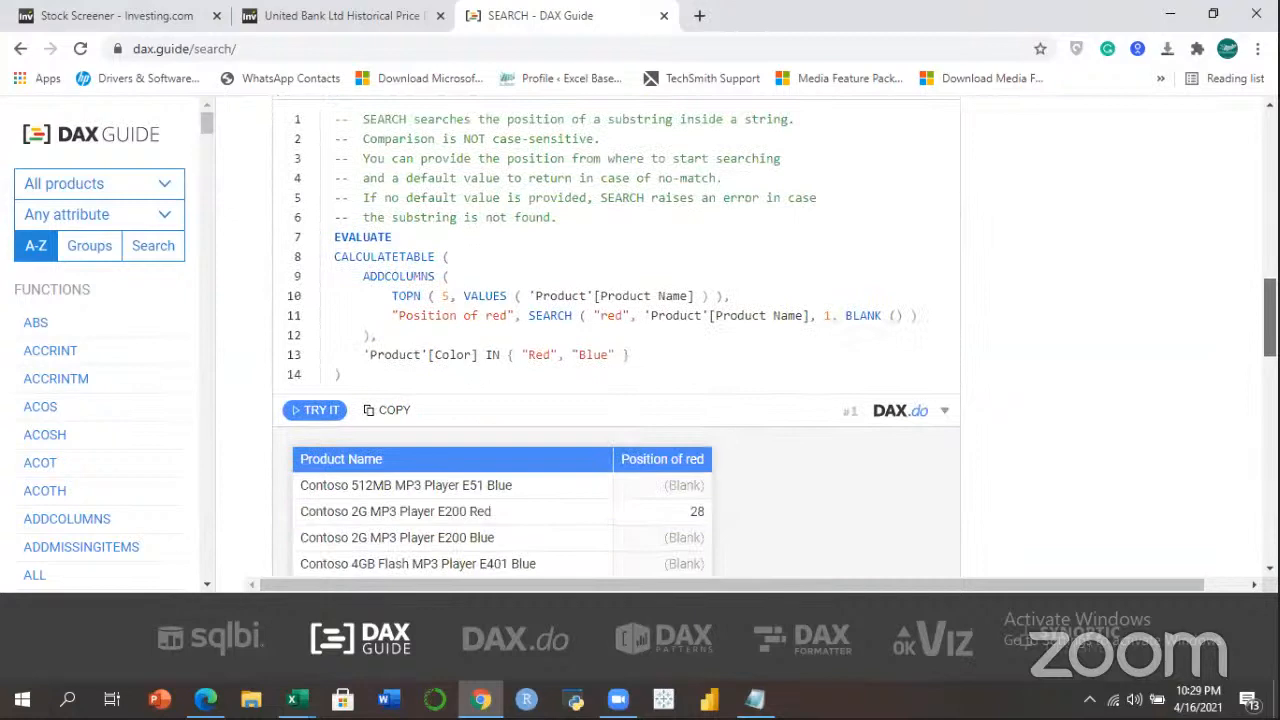
{"action": "left_click_drag", "start_coordinate": [1270, 318], "coordinate": [1270, 170]}
Load dax.do in the second browser tab.
{"action": "left_click", "coordinate": [335, 15]}
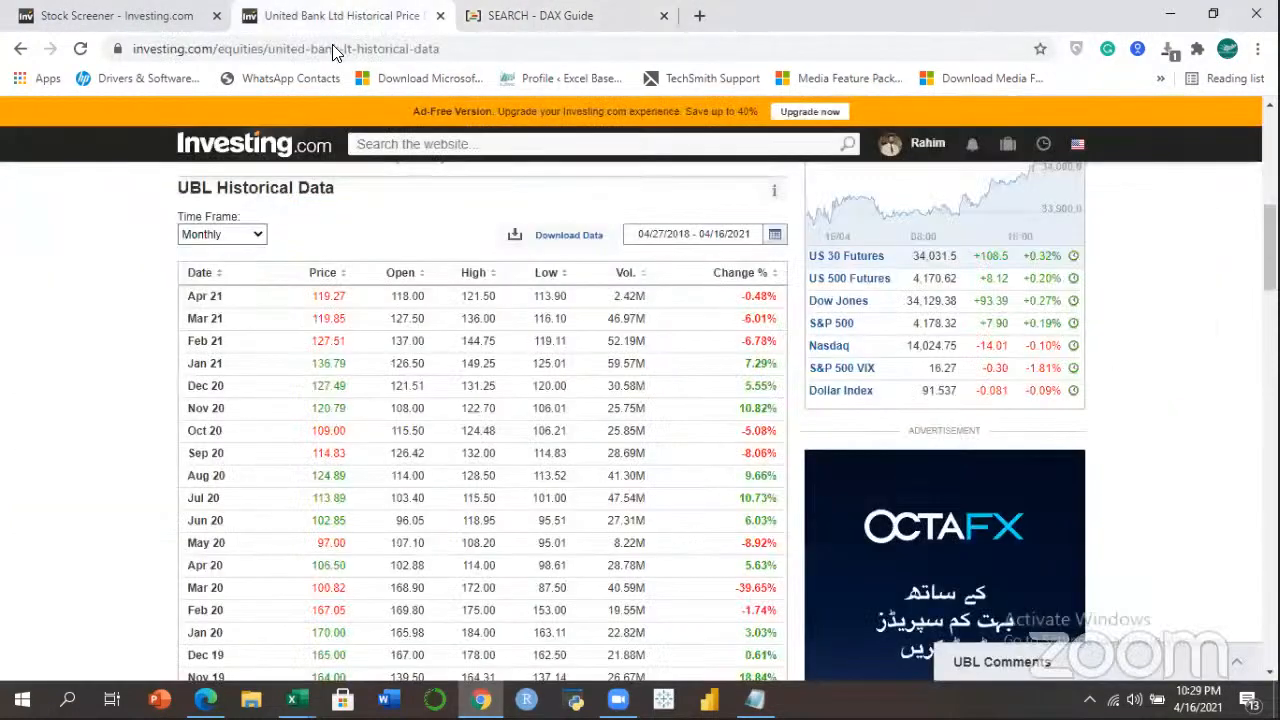
{"action": "left_click", "coordinate": [332, 48]}
{"action": "type", "text": "dax.do"}
{"action": "key", "text": "Return"}
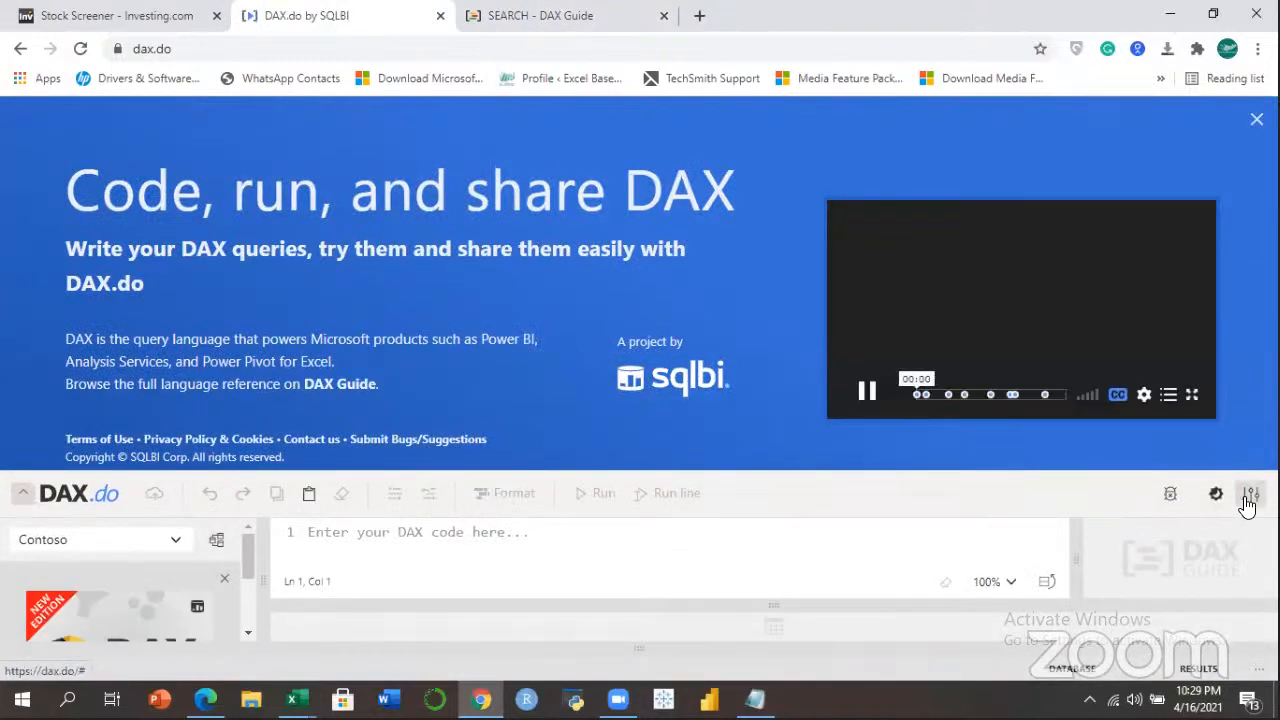
Toggle the editor settings and expand the Product, Customer and Currency tables.
{"action": "left_click", "coordinate": [1249, 500]}
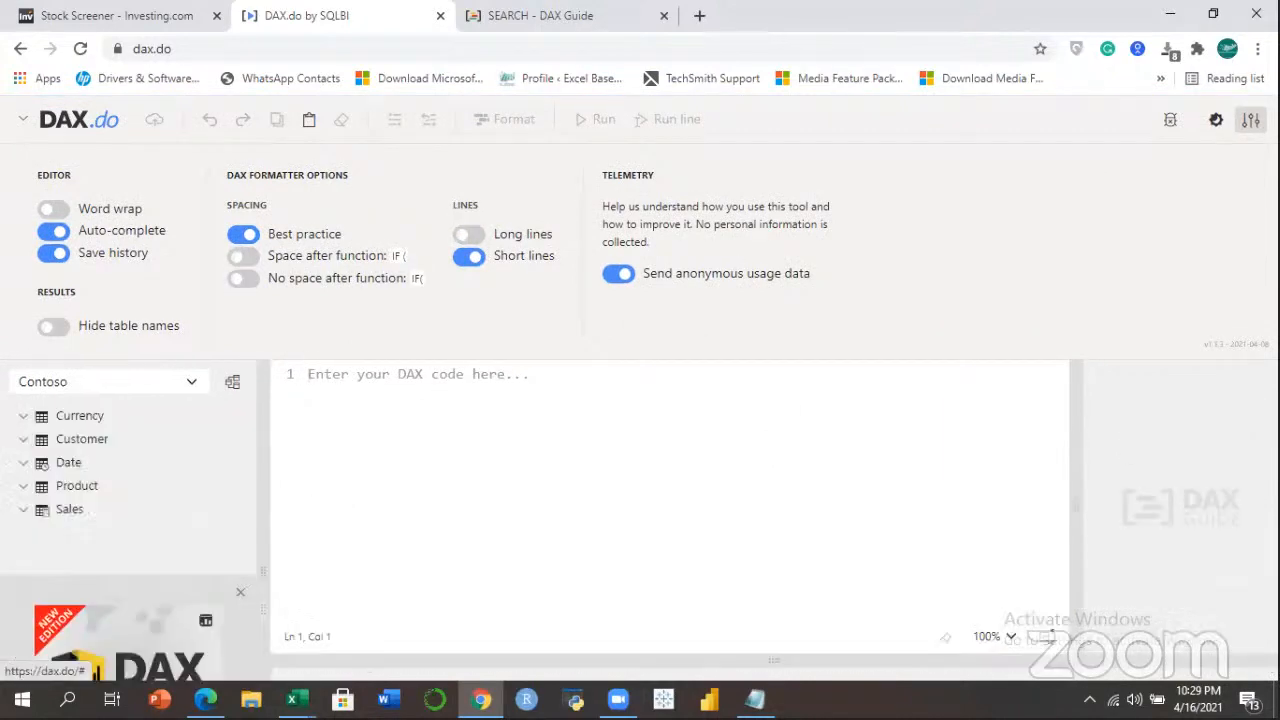
{"action": "left_click", "coordinate": [1250, 119]}
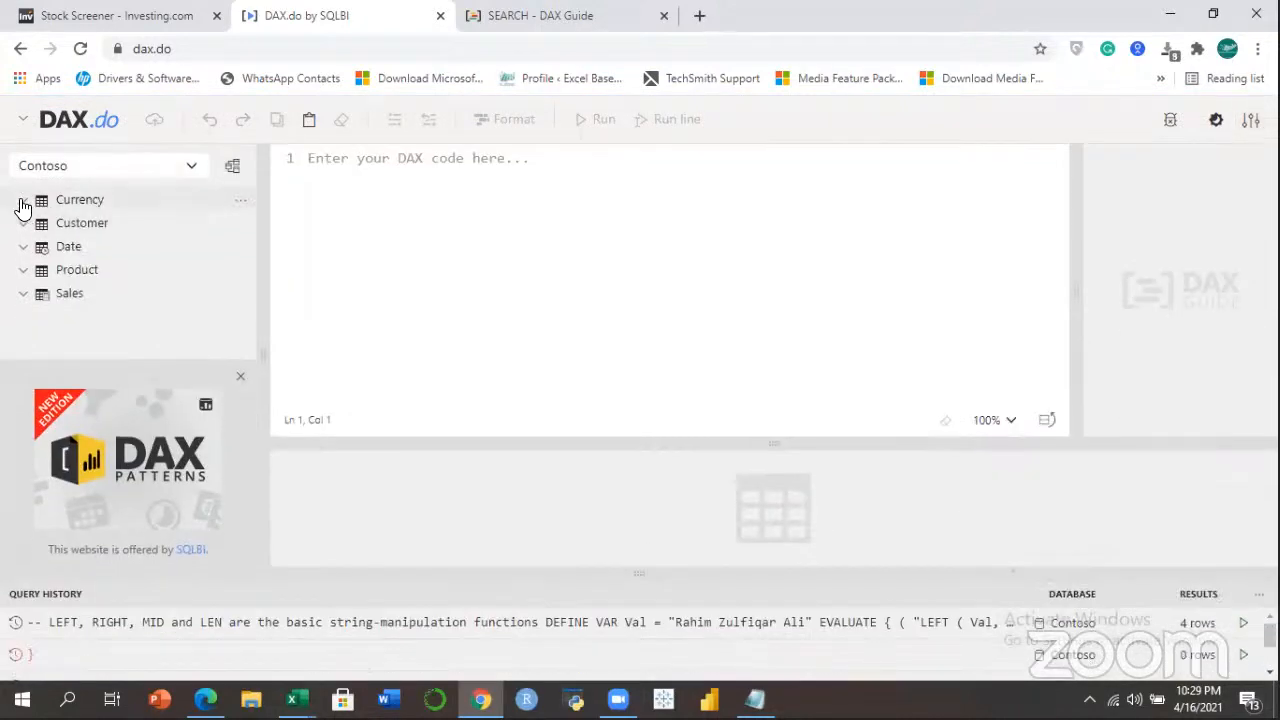
{"action": "left_click", "coordinate": [16, 268]}
{"action": "left_click", "coordinate": [16, 224]}
{"action": "left_click", "coordinate": [20, 198]}
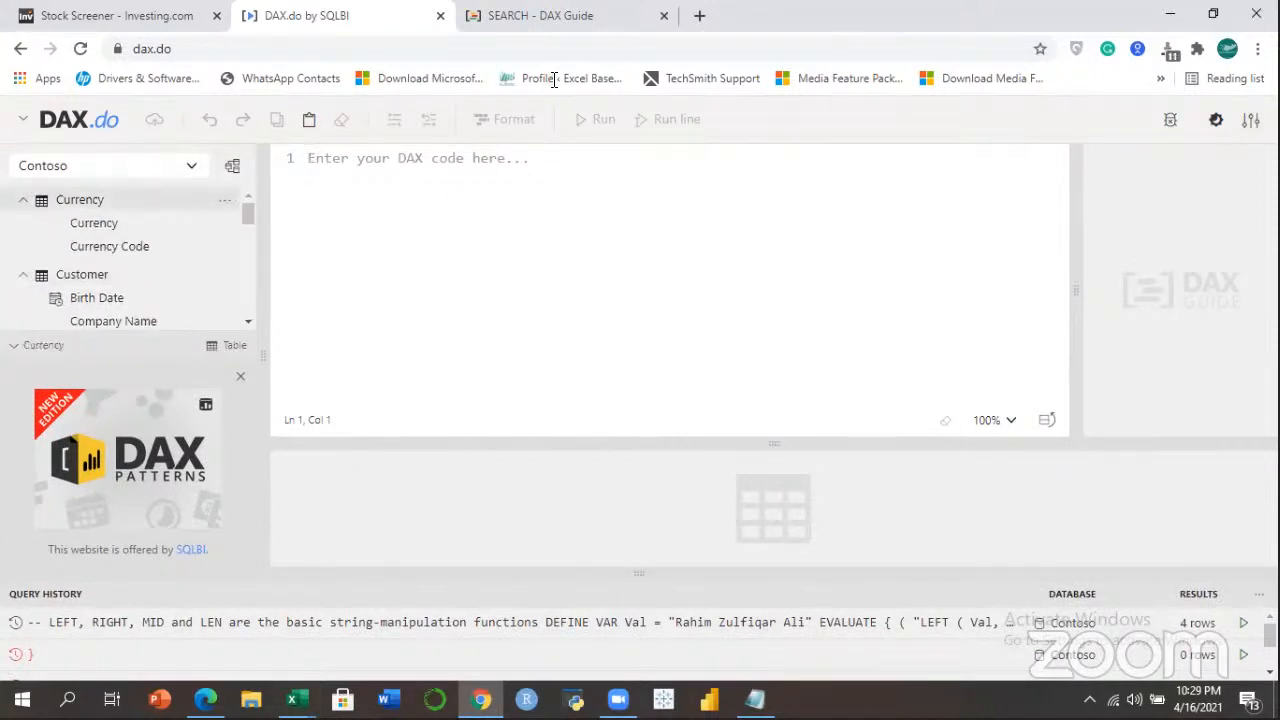
Glance back at the SEARCH reference page, then bring the Power Pivot window forward.
{"action": "left_click", "coordinate": [552, 18]}
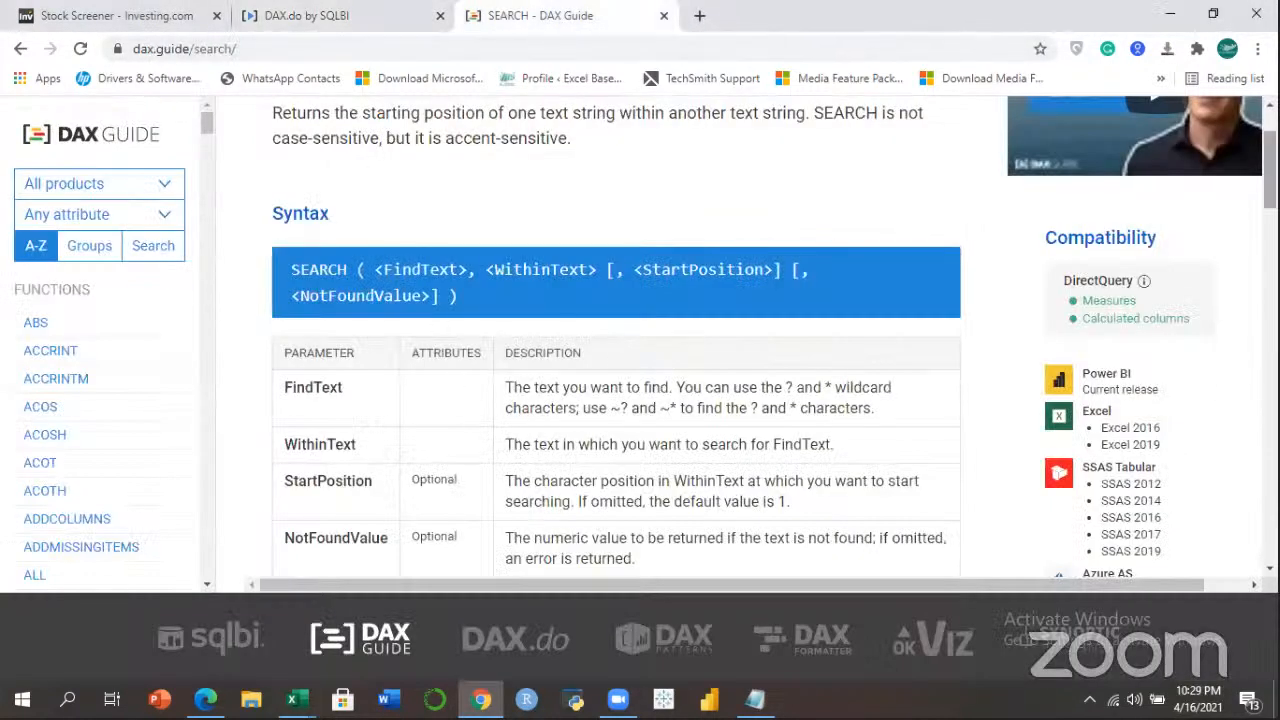
{"action": "scroll", "coordinate": [556, 331], "scroll_direction": "down", "scroll_amount": 6}
{"action": "left_click_drag", "start_coordinate": [1270, 274], "coordinate": [1040, 105]}
{"action": "left_click", "coordinate": [350, 18]}
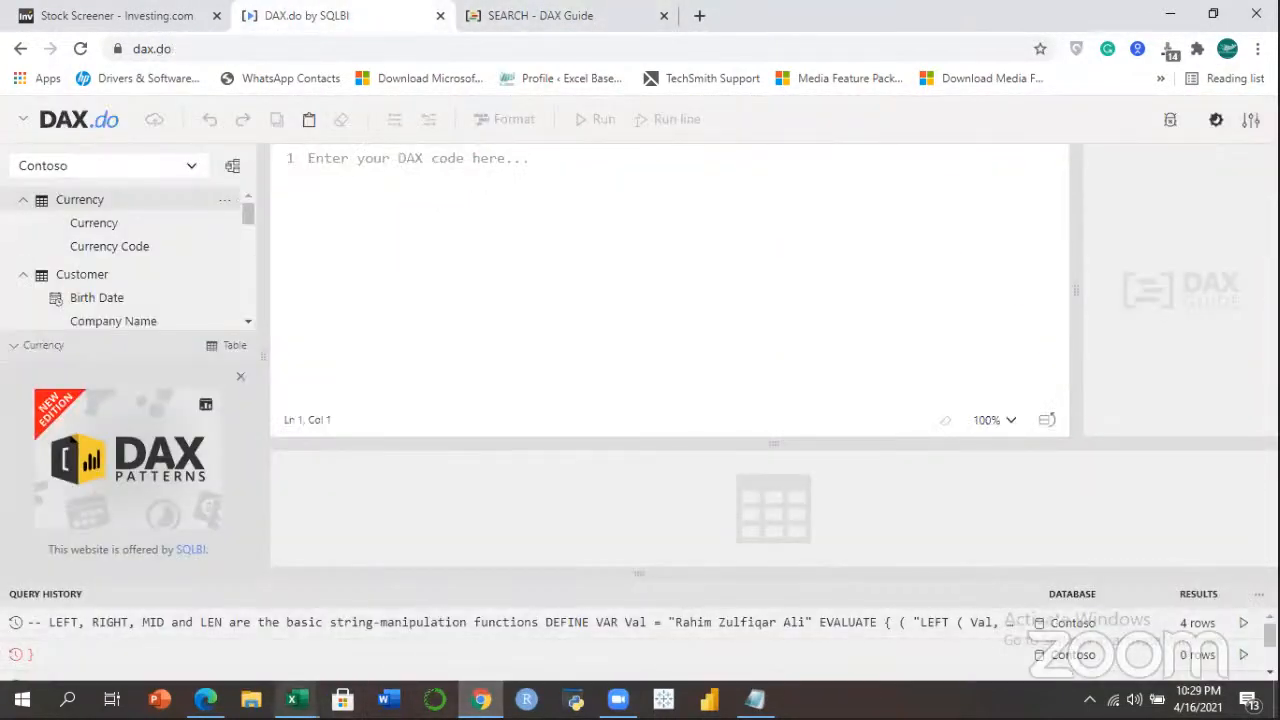
{"action": "mouse_move", "coordinate": [292, 699]}
{"action": "left_click", "coordinate": [441, 620]}
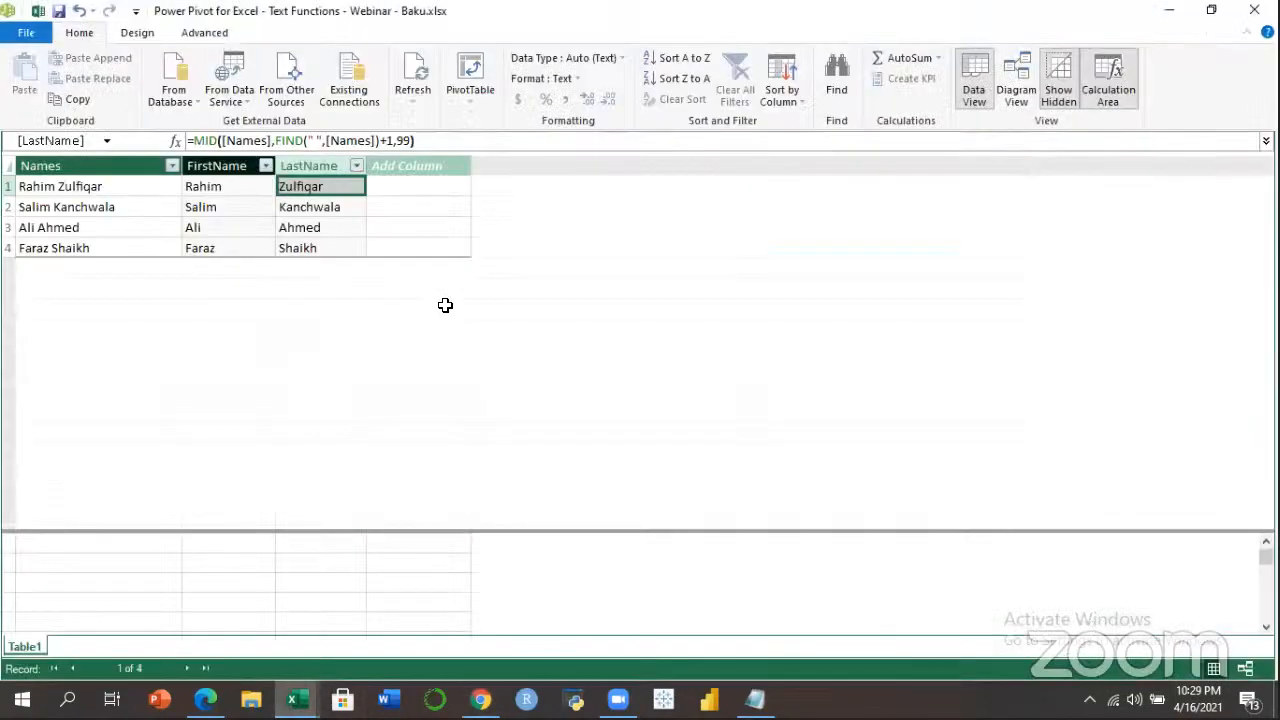
Review the LastName results in rows 1–4 and the LEFT formula behind FirstName in Power Pivot.
{"action": "left_click", "coordinate": [303, 207]}
{"action": "left_click", "coordinate": [306, 248]}
{"action": "left_click", "coordinate": [317, 227]}
{"action": "left_click", "coordinate": [305, 207]}
{"action": "left_click", "coordinate": [300, 187]}
{"action": "left_click", "coordinate": [235, 190]}
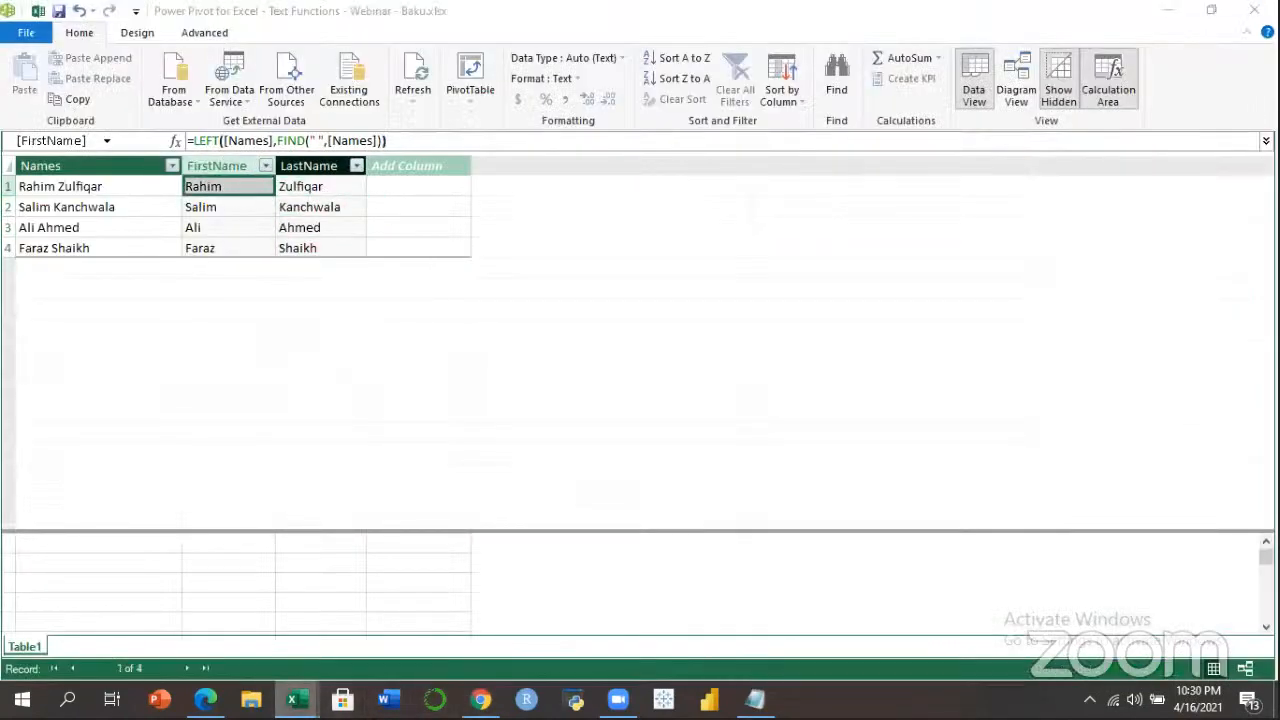
Go to the top of the workbook's TEXT FUNCTIONS sheet, select Function Syntax cell D7, then switch to the browser.
{"action": "mouse_move", "coordinate": [292, 699]}
{"action": "left_click", "coordinate": [150, 648]}
{"action": "left_click", "coordinate": [194, 646]}
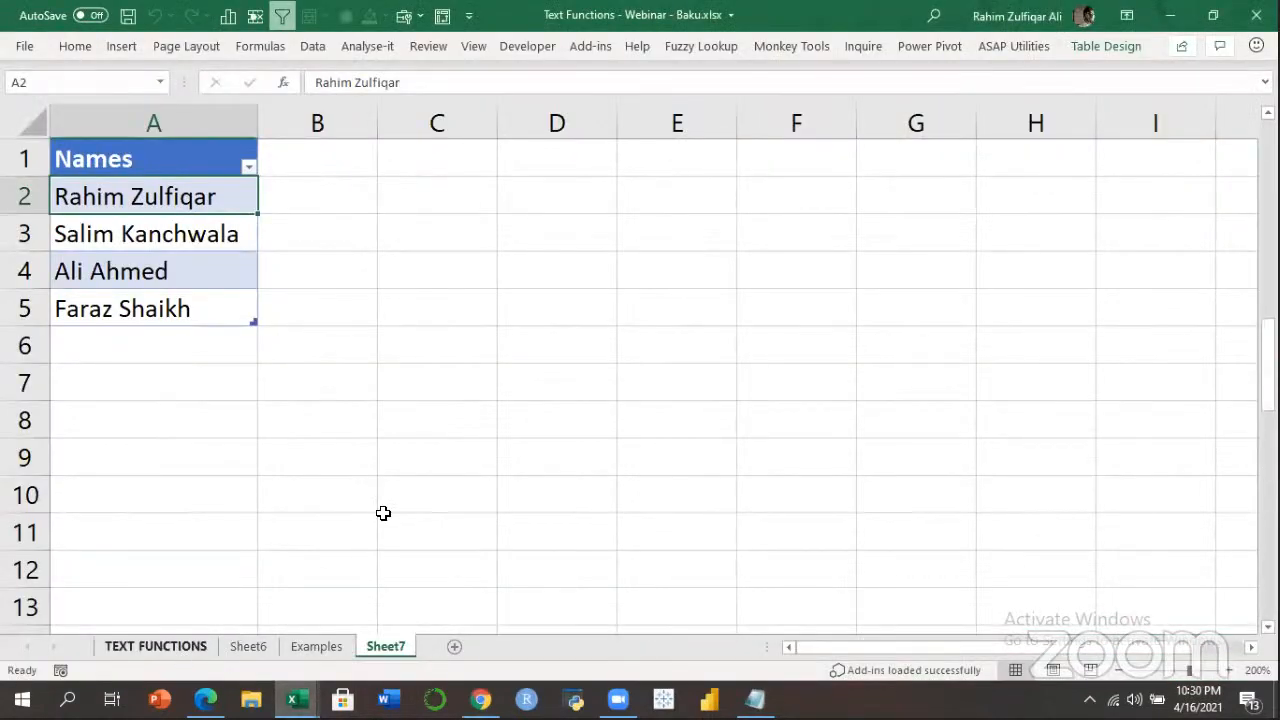
{"action": "key", "text": "Down"}
{"action": "key", "text": "Down"}
{"action": "key", "text": "Down"}
{"action": "key", "text": "ctrl+Home"}
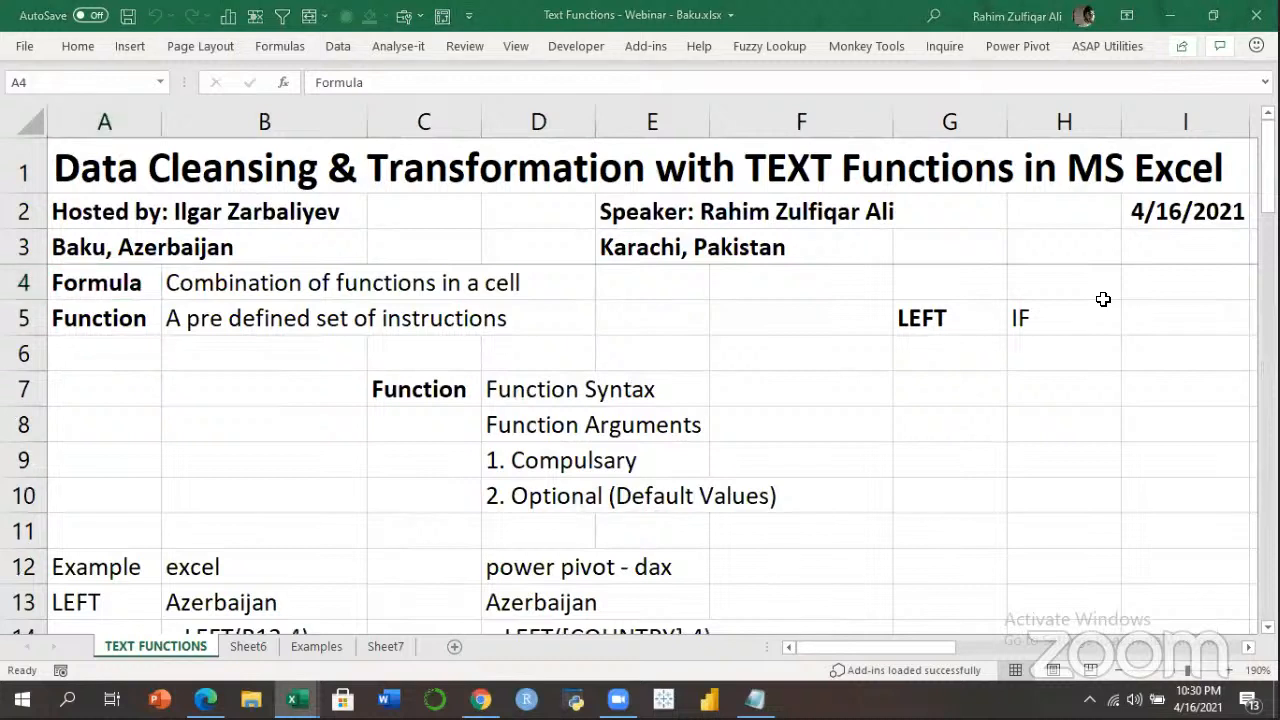
{"action": "left_click", "coordinate": [638, 413]}
{"action": "left_click", "coordinate": [563, 388]}
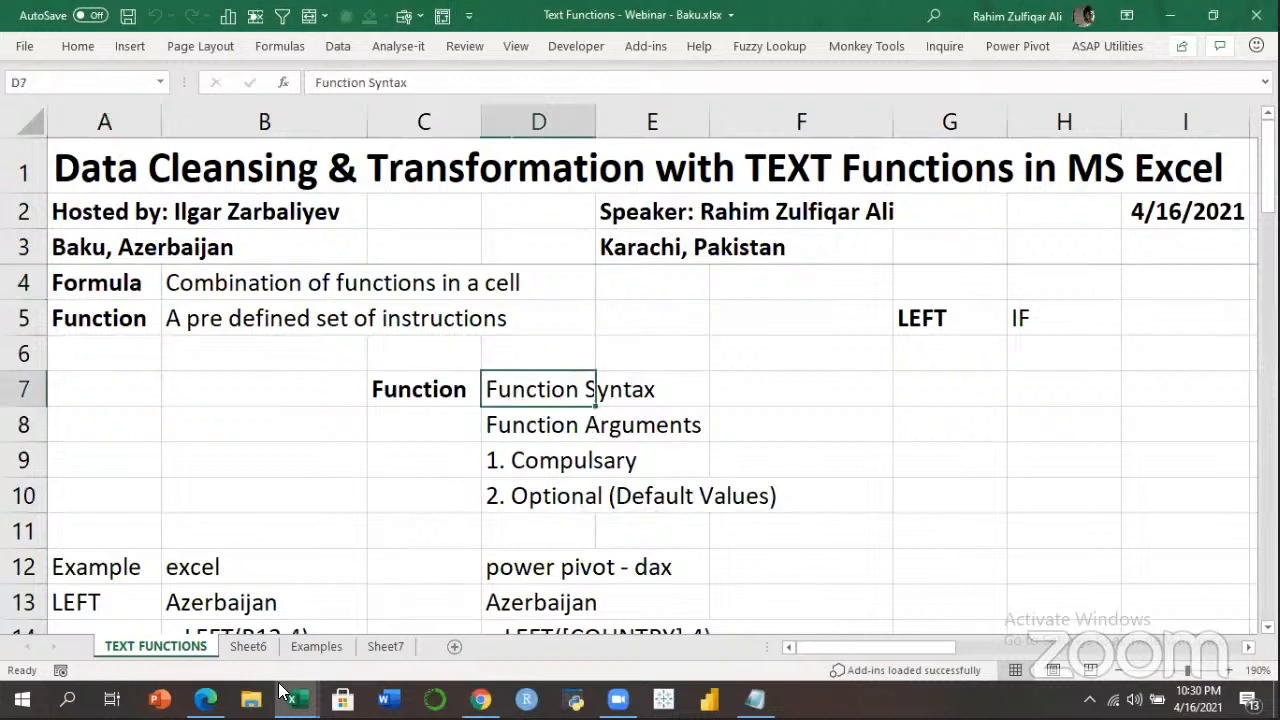
{"action": "key", "text": "alt+Tab"}
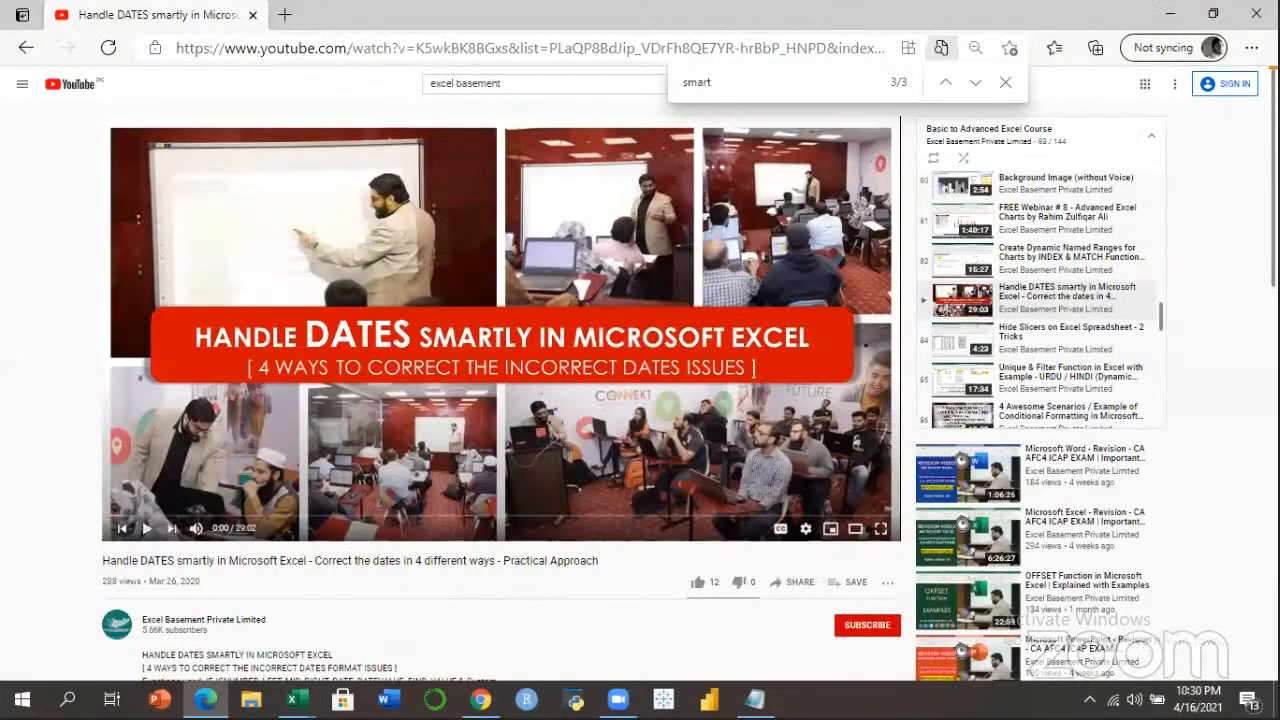
Open the video publisher's channel page and scroll down through its playlists.
{"action": "scroll", "coordinate": [190, 345], "scroll_direction": "down", "scroll_amount": 3}
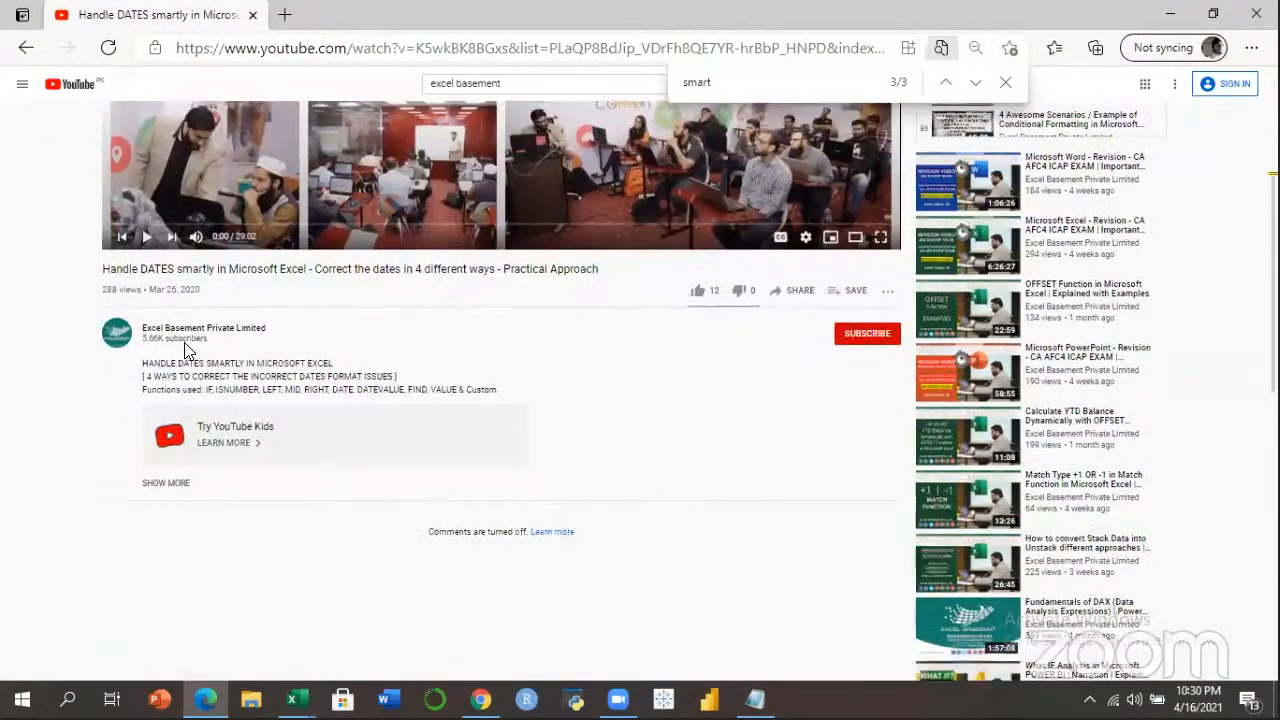
{"action": "left_click", "coordinate": [268, 330]}
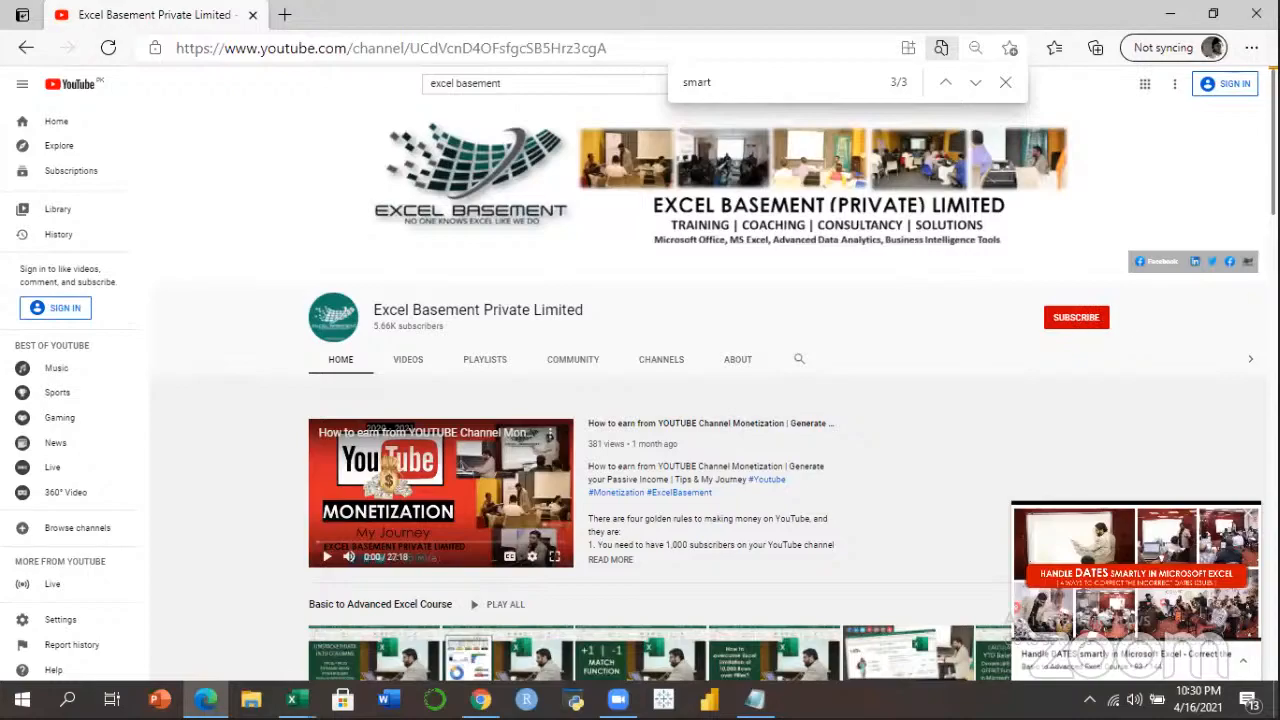
{"action": "scroll", "coordinate": [714, 380], "scroll_direction": "down", "scroll_amount": 5}
{"action": "scroll", "coordinate": [714, 390], "scroll_direction": "down", "scroll_amount": 10}
{"action": "scroll", "coordinate": [714, 390], "scroll_direction": "down", "scroll_amount": 6}
Scroll back to the top of the channel page, then bring the Text Functions workbook forward.
{"action": "scroll", "coordinate": [714, 390], "scroll_direction": "up", "scroll_amount": 11}
{"action": "scroll", "coordinate": [714, 390], "scroll_direction": "up", "scroll_amount": 10}
{"action": "left_click", "coordinate": [292, 699]}
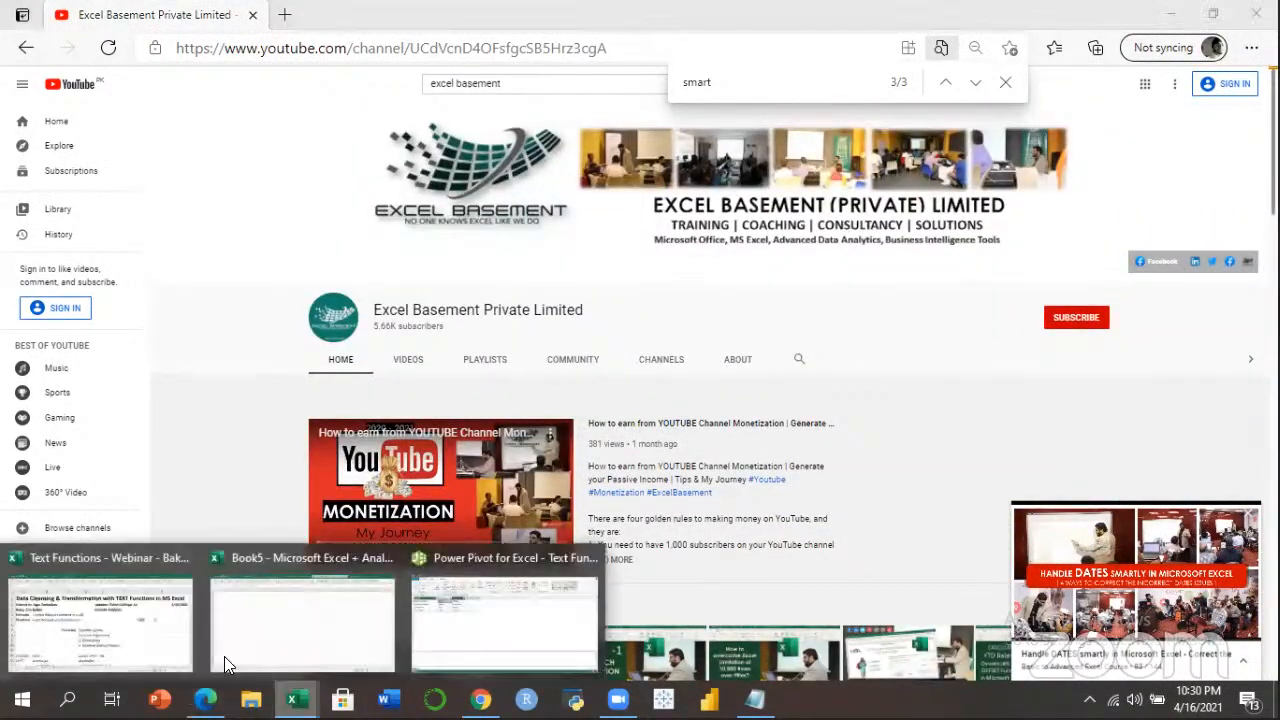
{"action": "left_click", "coordinate": [128, 630]}
Select cells D9, D11, D10 and D7, then the definition in B5 and the Formula label in A4.
{"action": "left_click", "coordinate": [505, 460]}
{"action": "left_click", "coordinate": [529, 527]}
{"action": "left_click", "coordinate": [526, 496]}
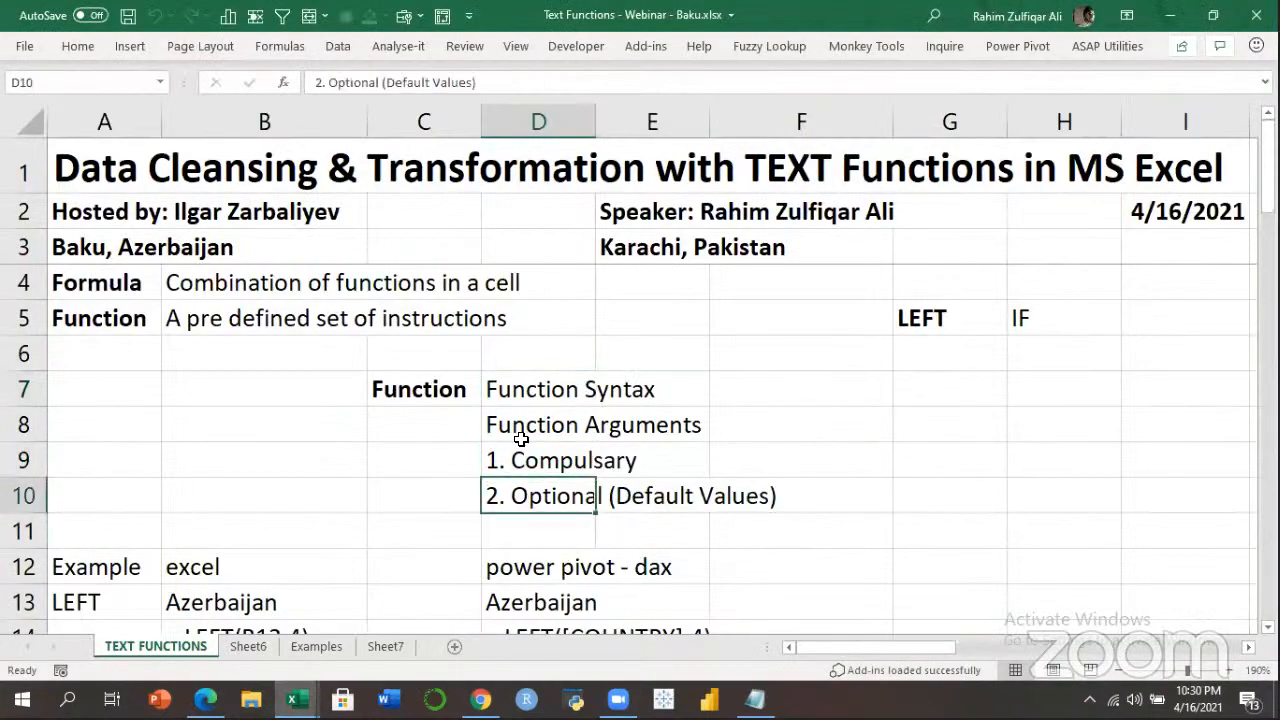
{"action": "left_click", "coordinate": [494, 389]}
{"action": "left_click", "coordinate": [230, 310]}
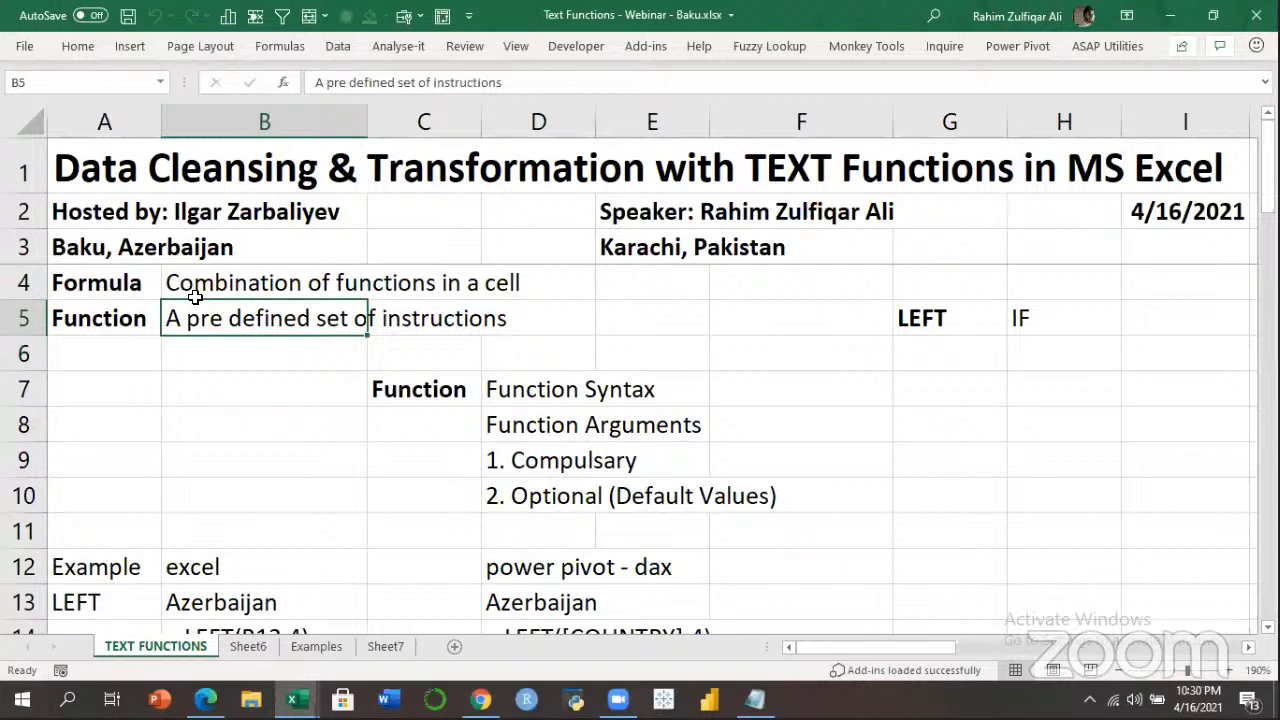
{"action": "left_click", "coordinate": [143, 285]}
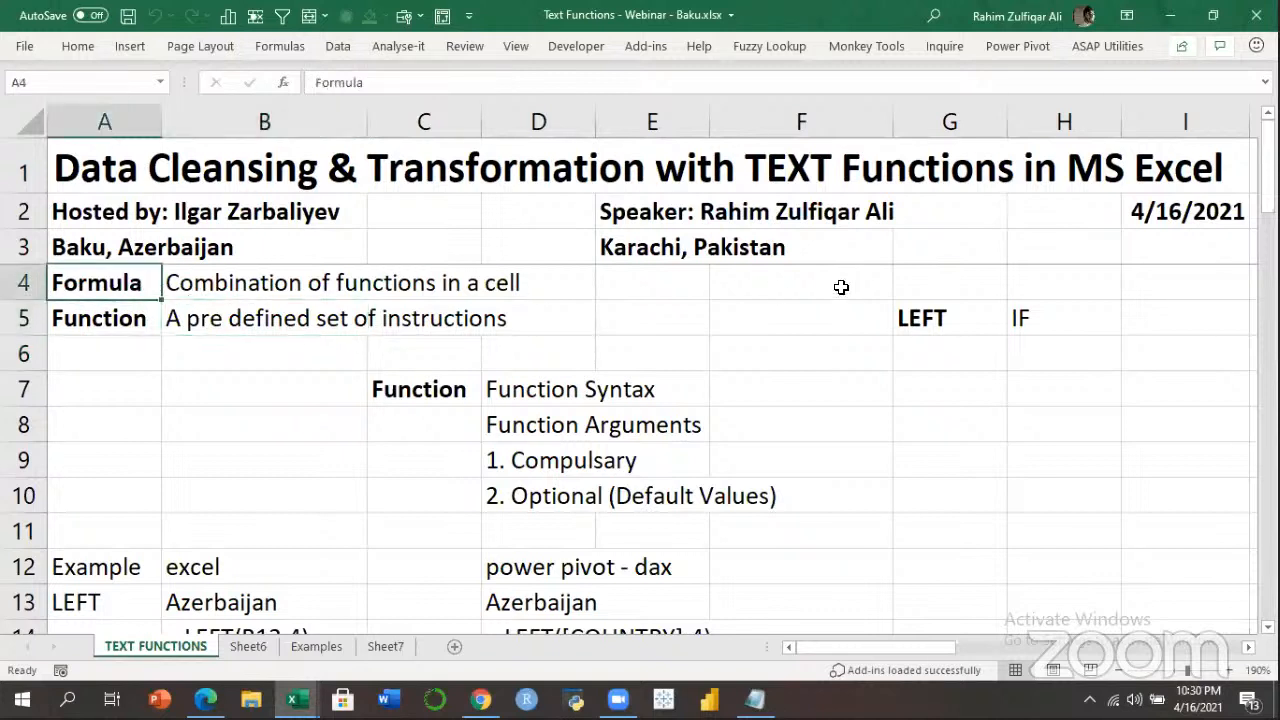